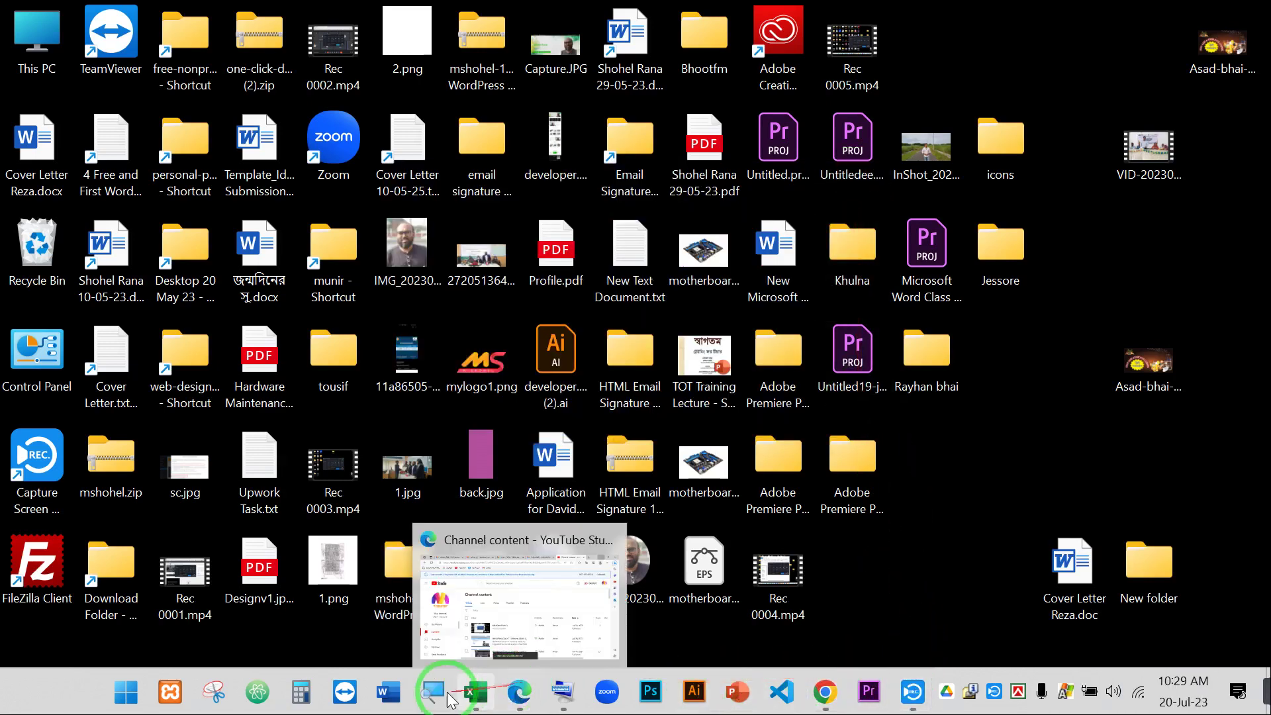
- Bring the Book4 Excel window to the front and reorder the Excel and Chrome taskbar icons
{"action": "left_click", "coordinate": [479, 692]}
{"action": "left_click_drag", "start_coordinate": [488, 692], "coordinate": [887, 692]}
{"action": "left_click_drag", "start_coordinate": [782, 692], "coordinate": [823, 689]}
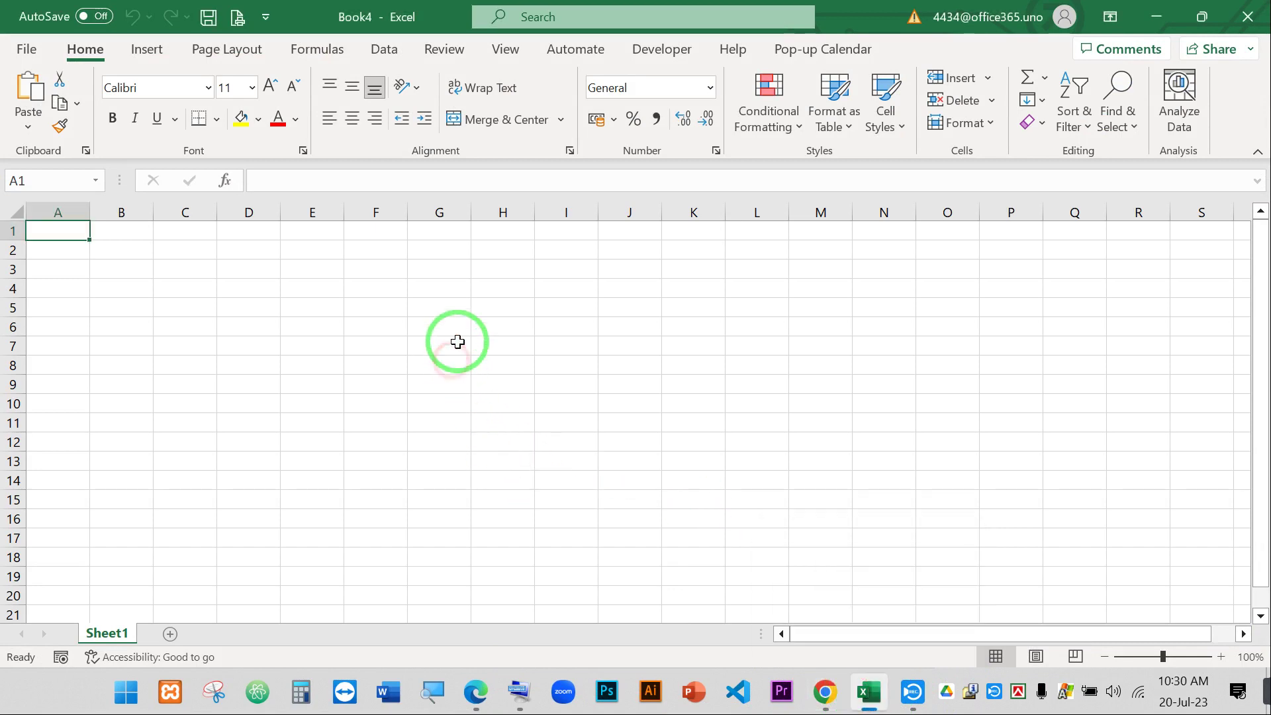
{"action": "left_click", "coordinate": [593, 458]}
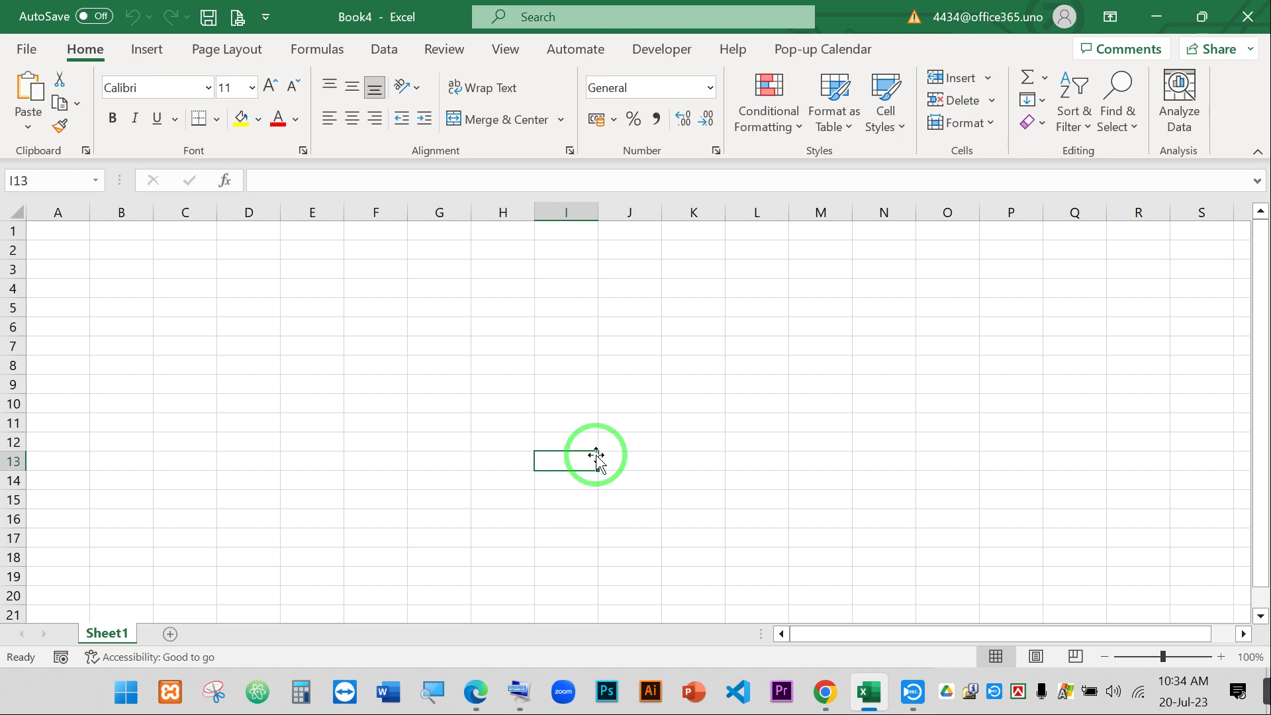
{"action": "key", "text": "ctrl+shift+Down"}
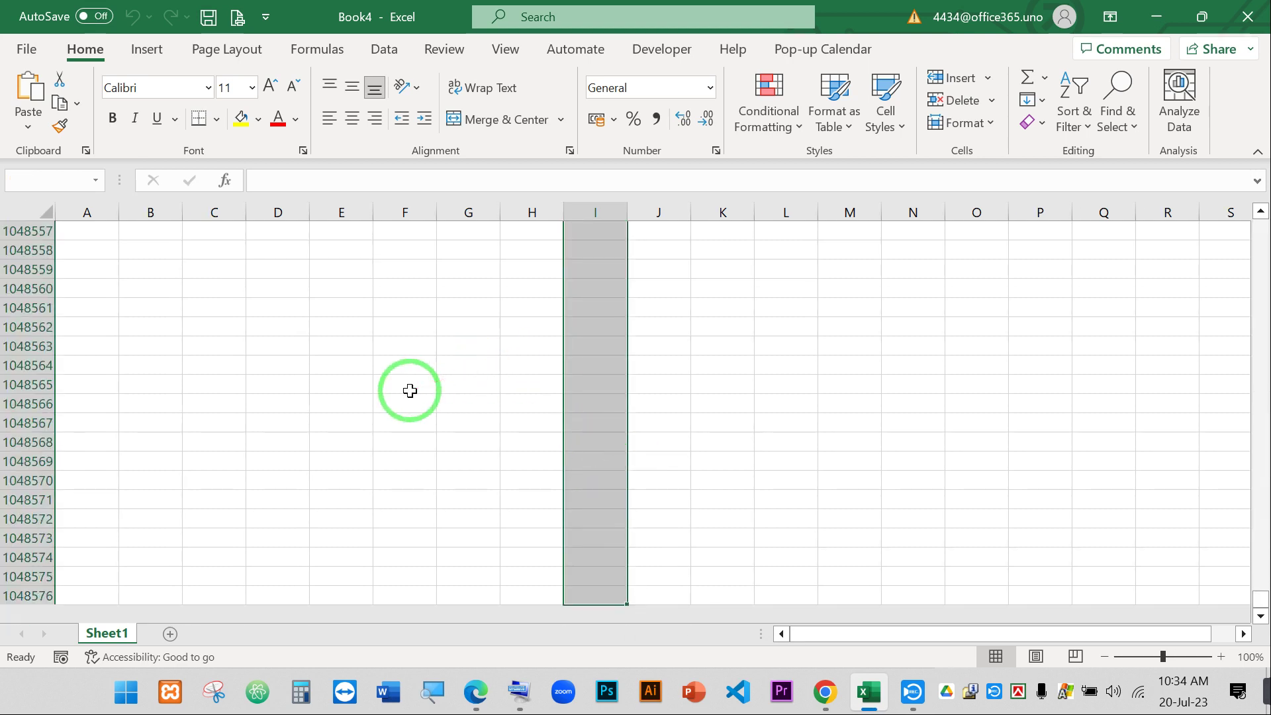
{"action": "key", "text": "ctrl+Up"}
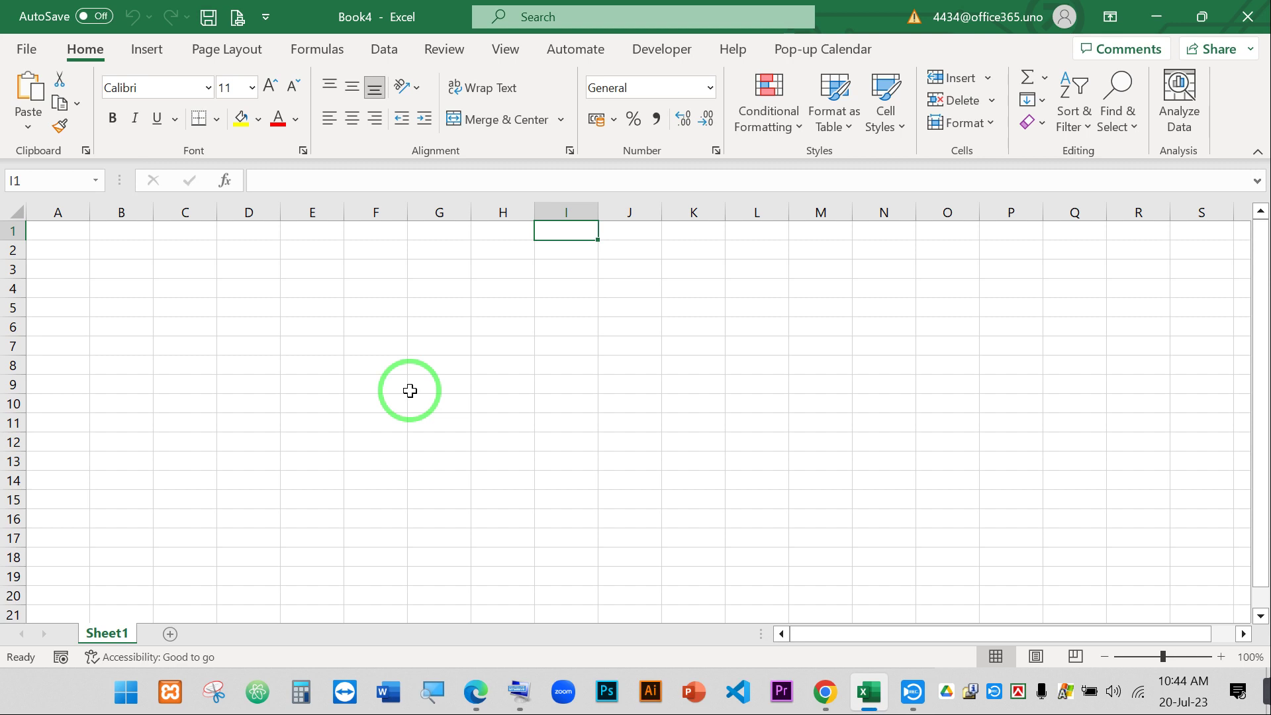
{"action": "key", "text": "F2"}
{"action": "key", "text": "F2"}
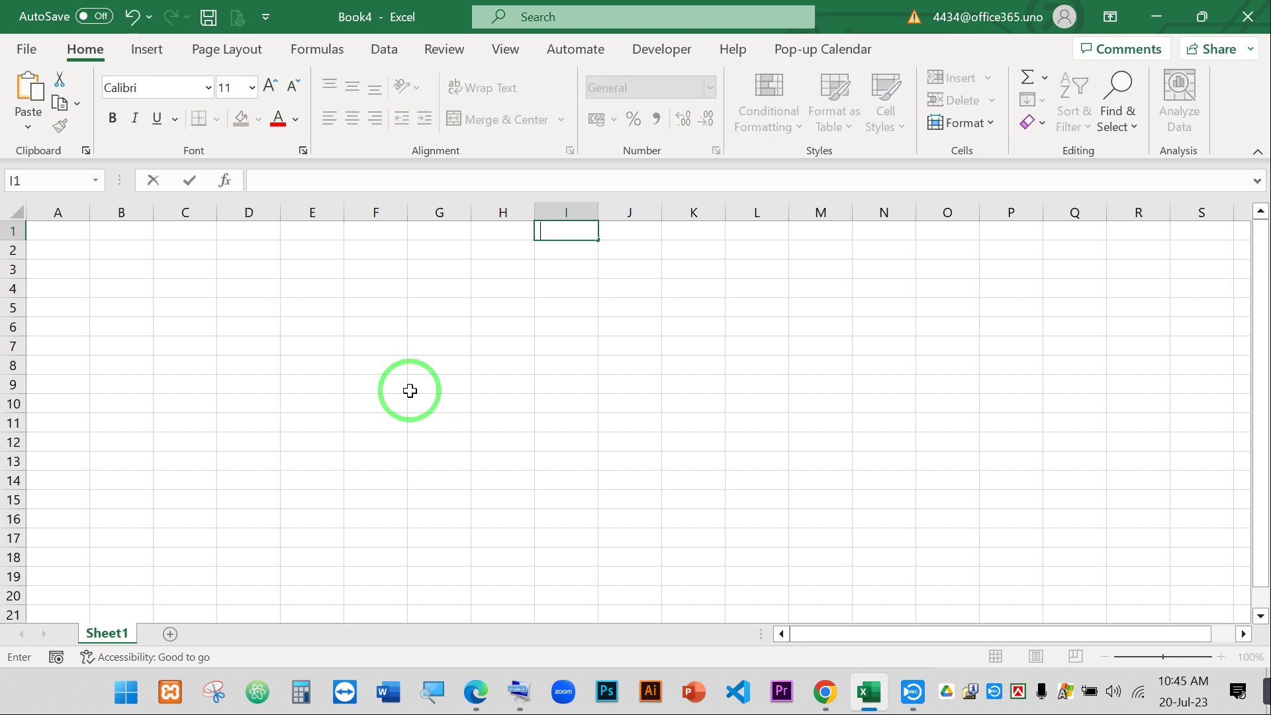
{"action": "key", "text": "Escape"}
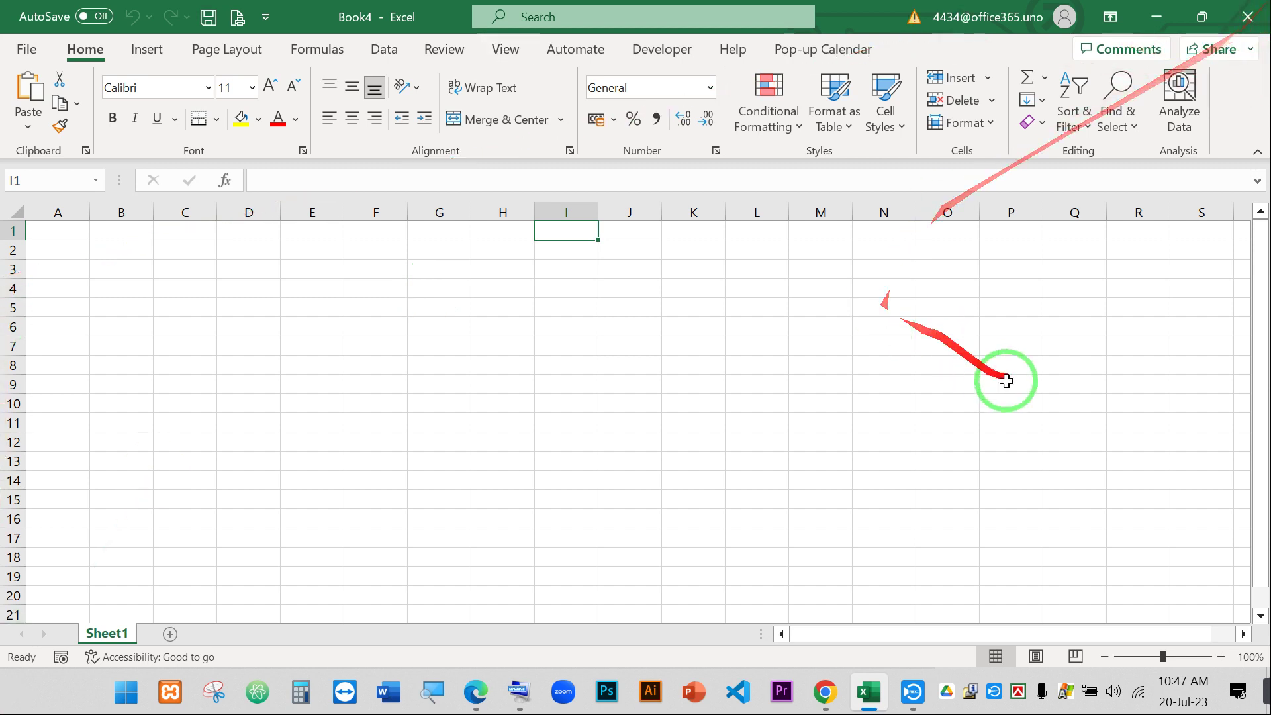
{"action": "left_click", "coordinate": [761, 289]}
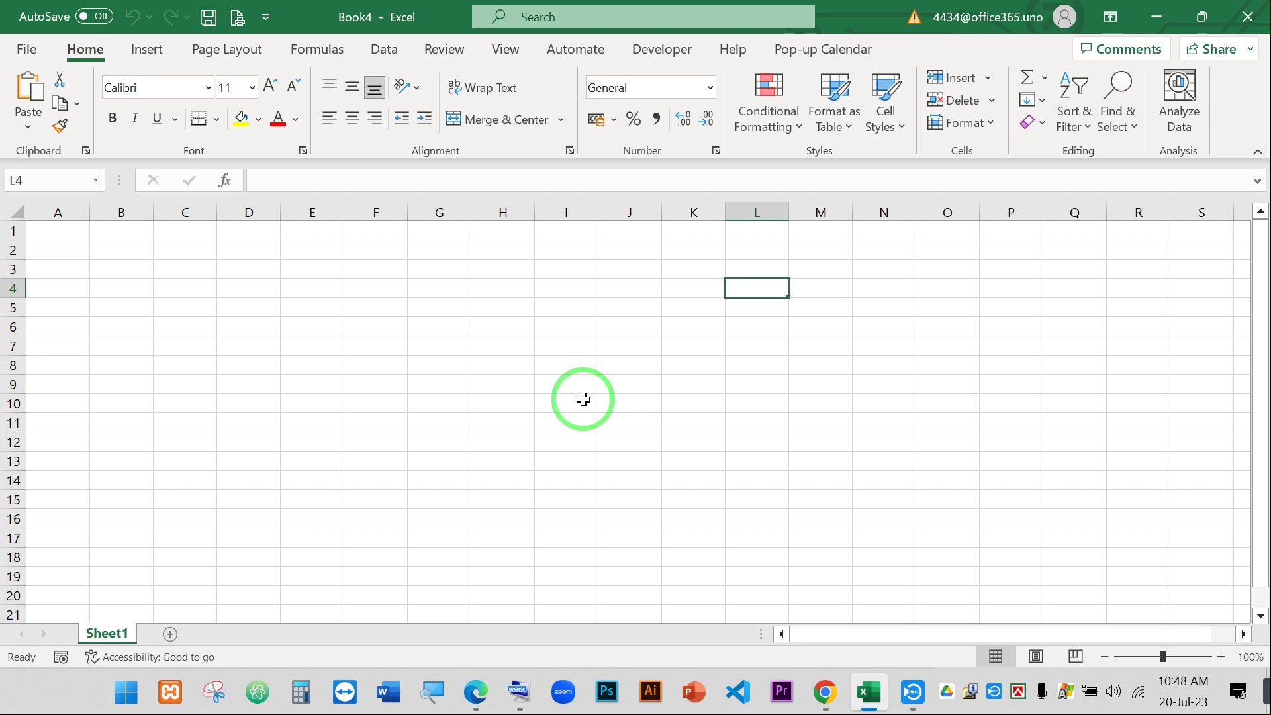
{"action": "left_click", "coordinate": [493, 345]}
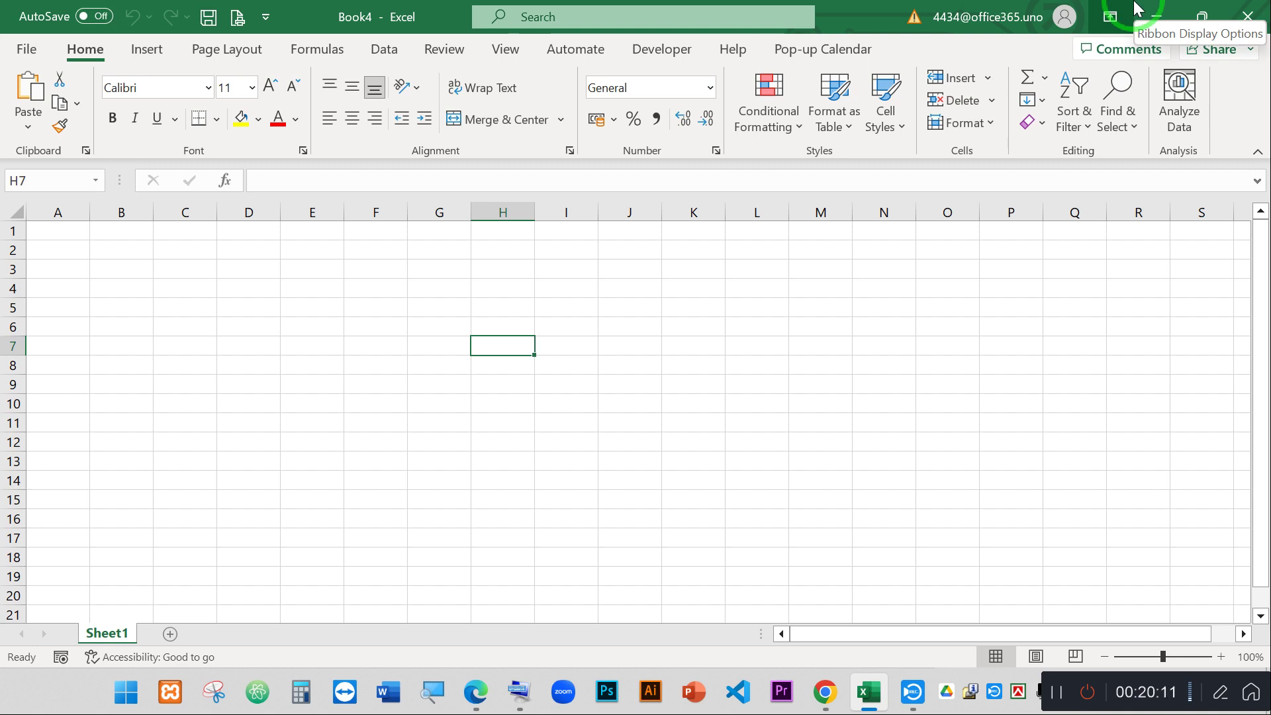
- Start a formula in cell E5 with an equals sign
{"action": "mouse_move", "coordinate": [1133, 8]}
{"action": "left_mouse_down"}
{"action": "mouse_move", "coordinate": [1086, 131]}
{"action": "mouse_move", "coordinate": [570, 335]}
{"action": "mouse_move", "coordinate": [341, 322]}
{"action": "left_mouse_up"}
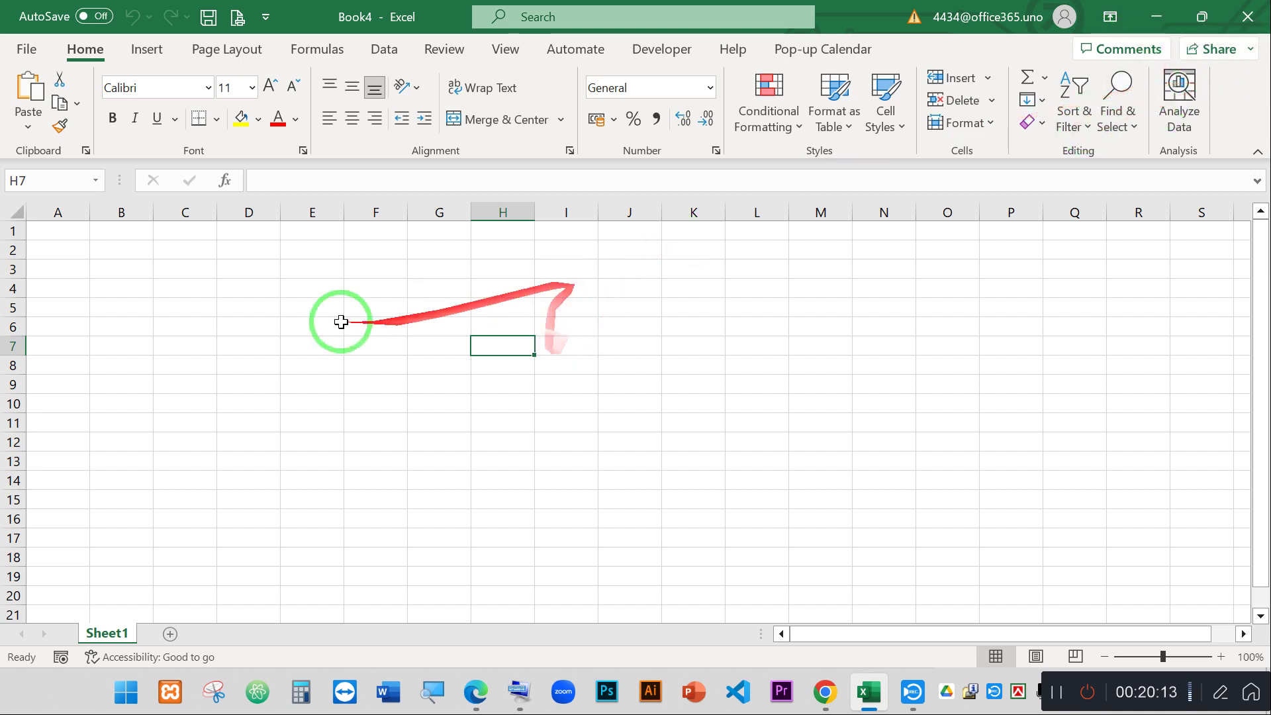
{"action": "left_click", "coordinate": [326, 306]}
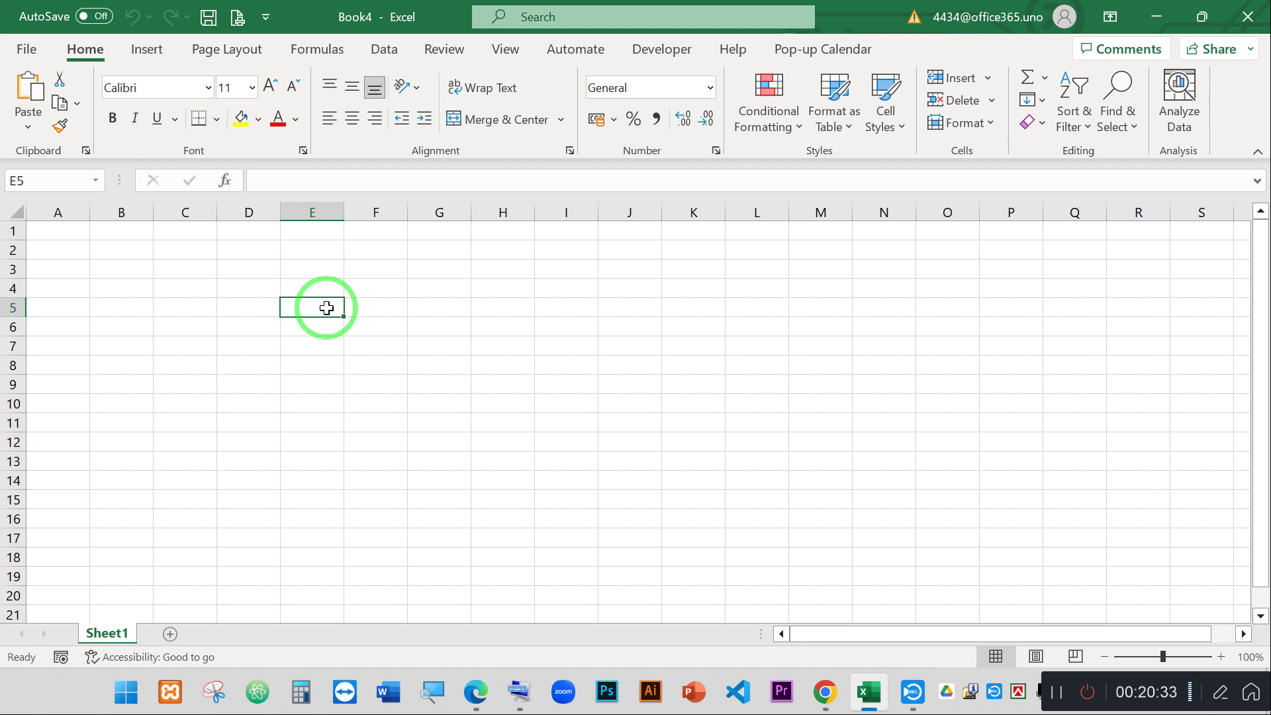
{"action": "type", "text": "="}
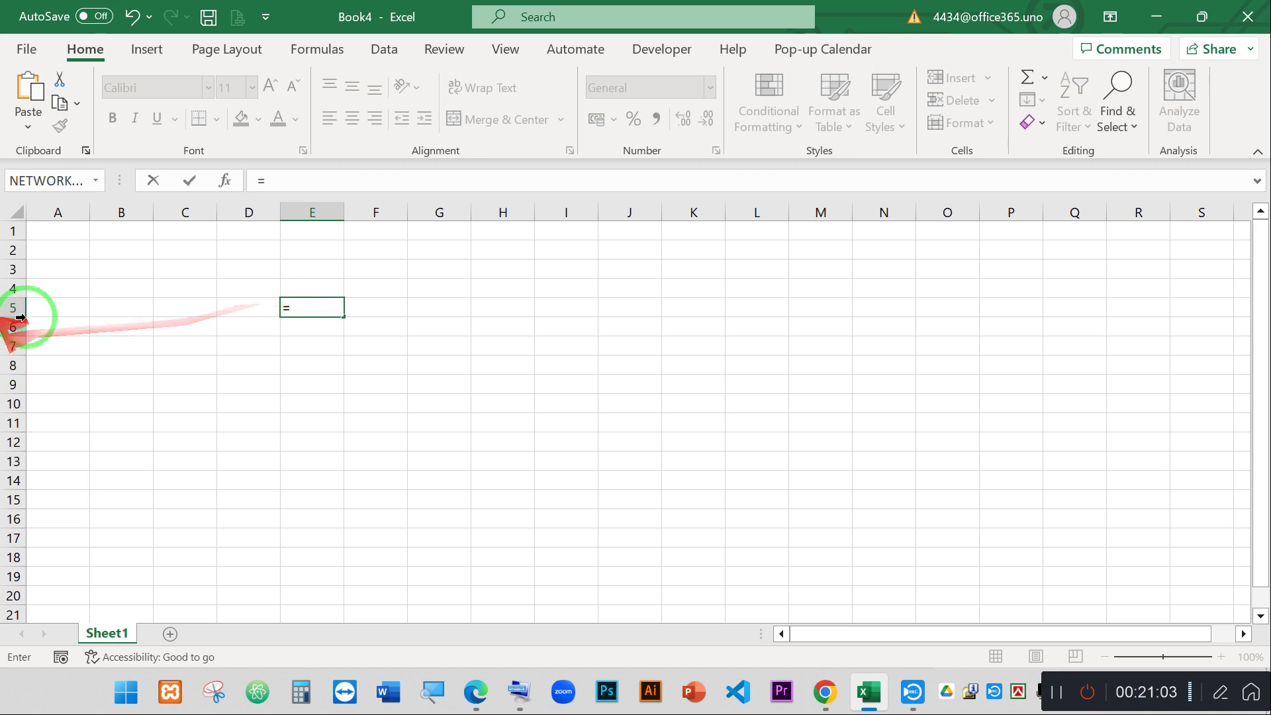
- Cancel the E5 formula and enter Dhaka in cell C3
{"action": "key", "text": "Escape"}
{"action": "scroll", "coordinate": [384, 351], "scroll_direction": "up", "scroll_amount": 6}
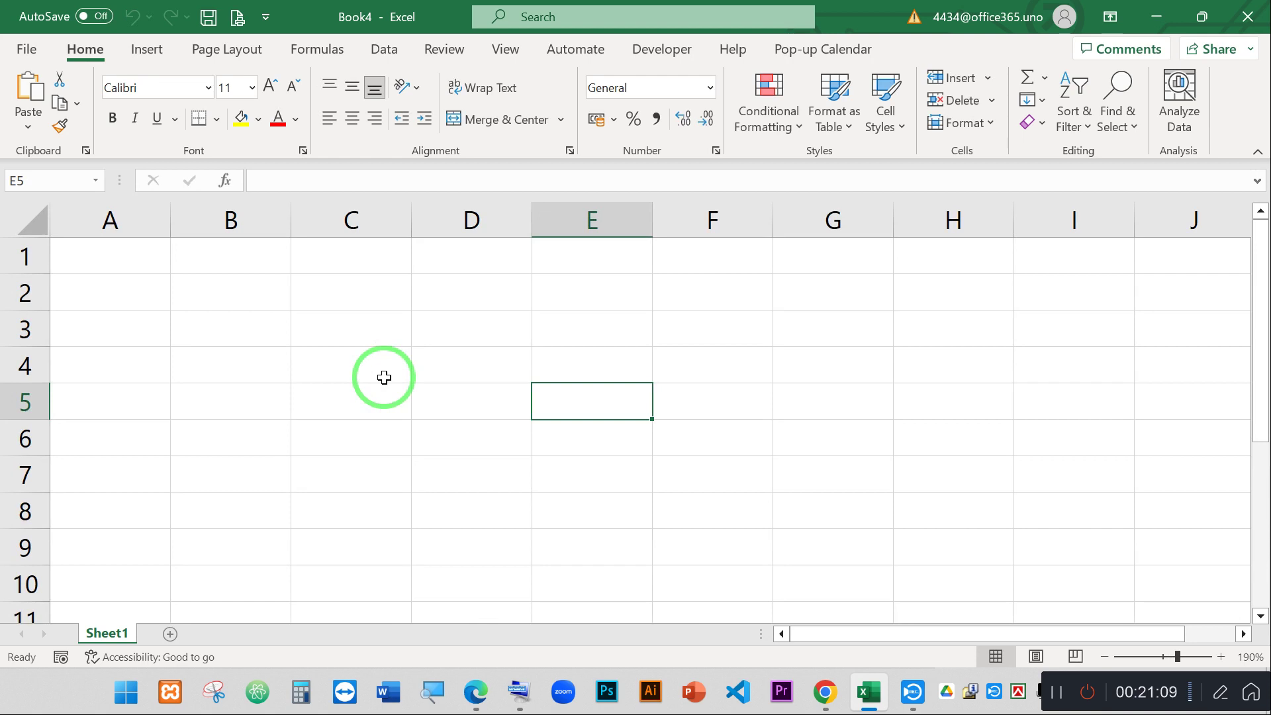
{"action": "left_click", "coordinate": [332, 341]}
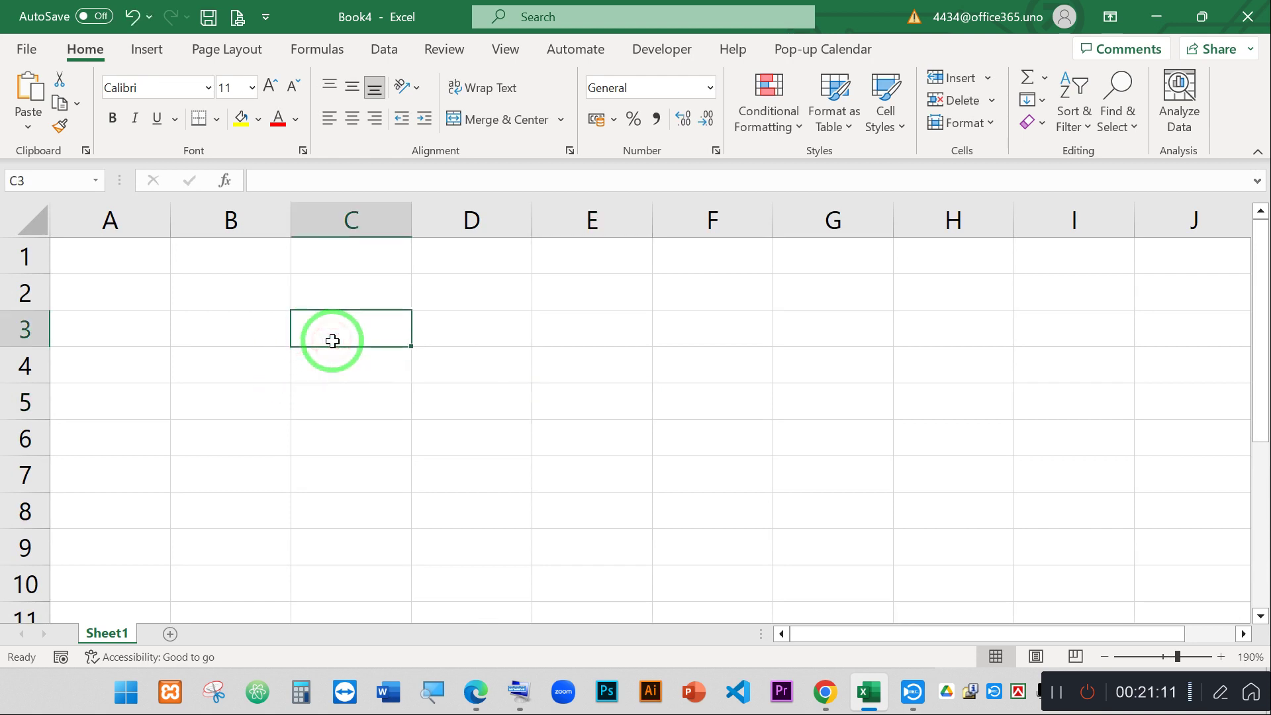
{"action": "type", "text": "Dhaka"}
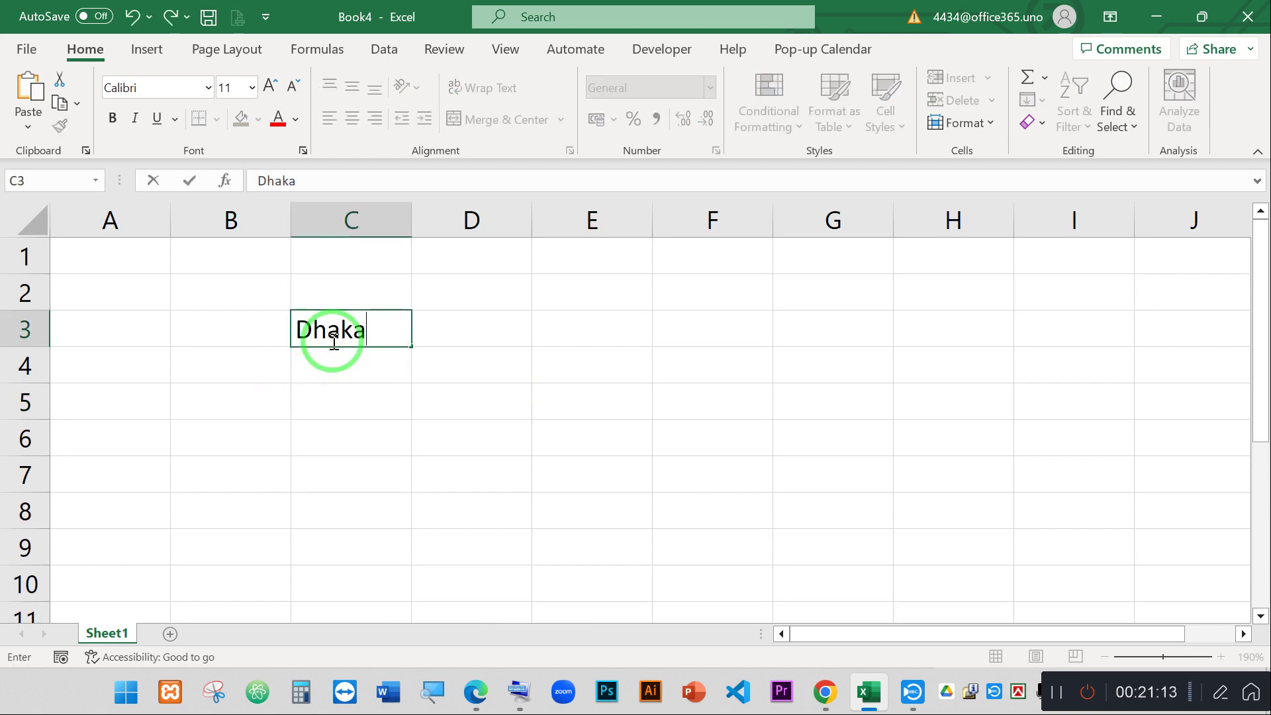
{"action": "key", "text": "Return"}
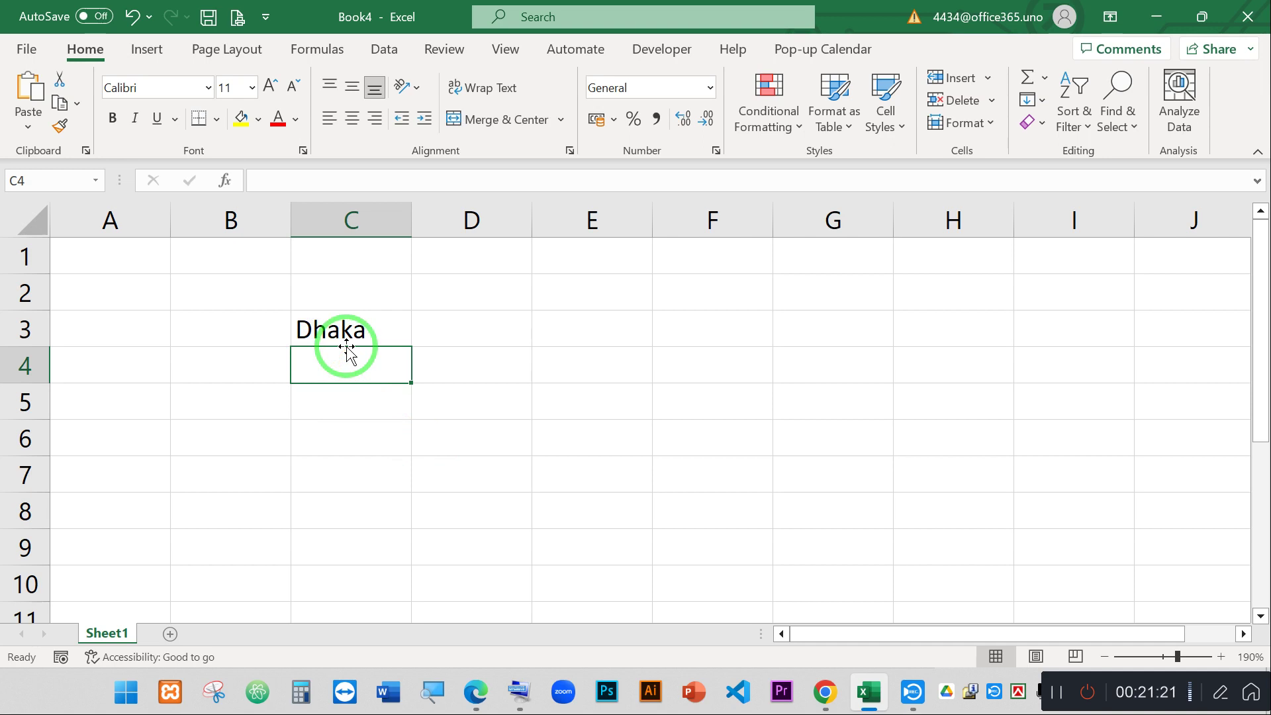
- Enter the formula =3+5 in cell E3 so it shows 8
{"action": "left_click_drag", "start_coordinate": [347, 347], "coordinate": [575, 347]}
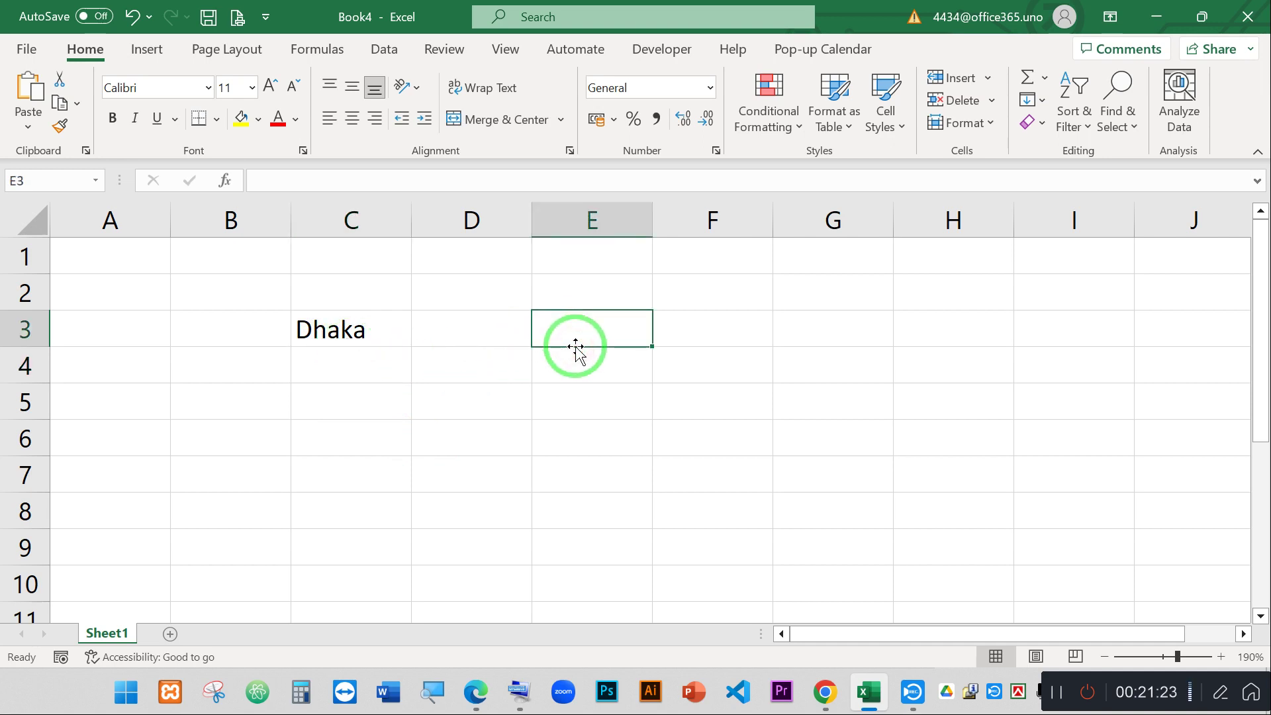
{"action": "type", "text": "=3+"}
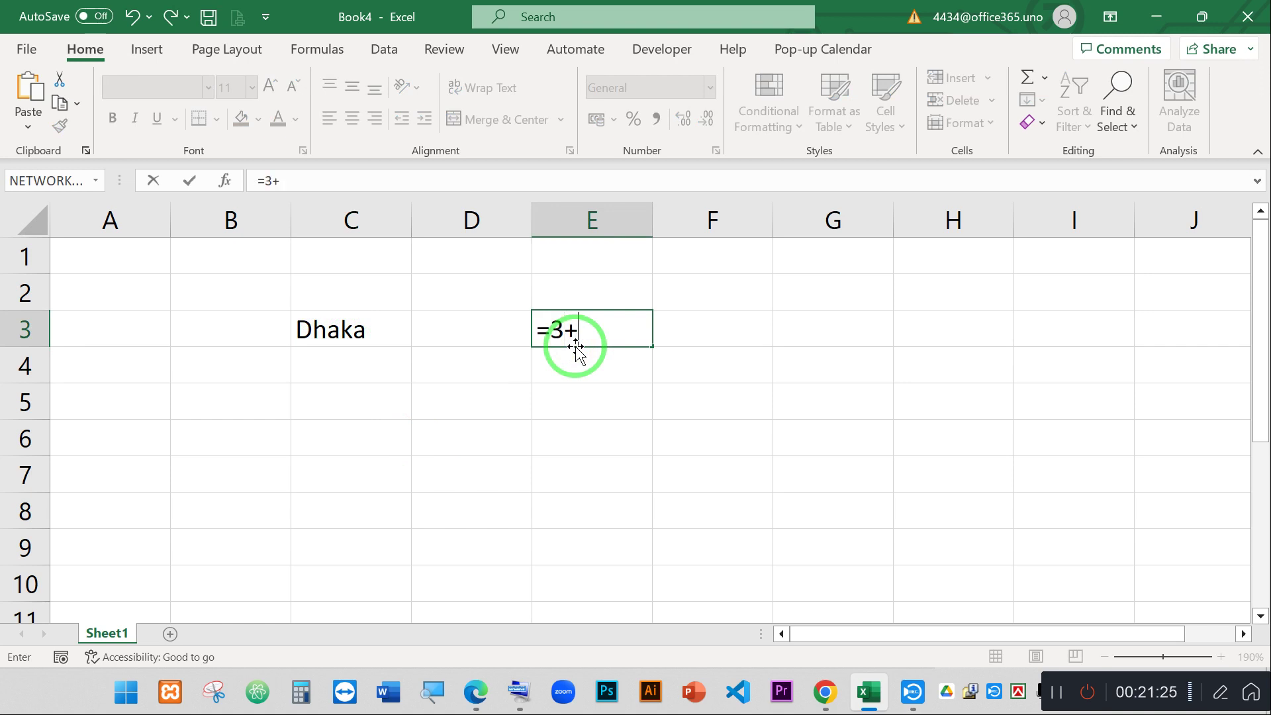
{"action": "type", "text": "5"}
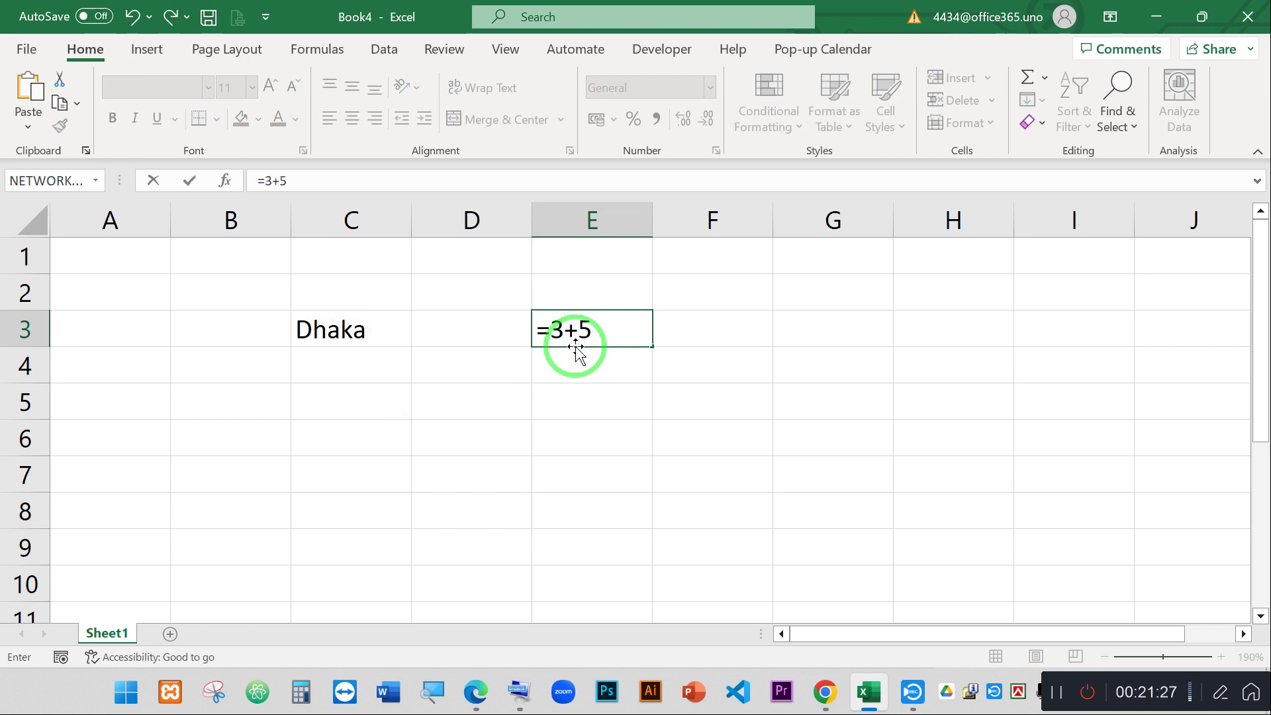
{"action": "key", "text": "Return"}
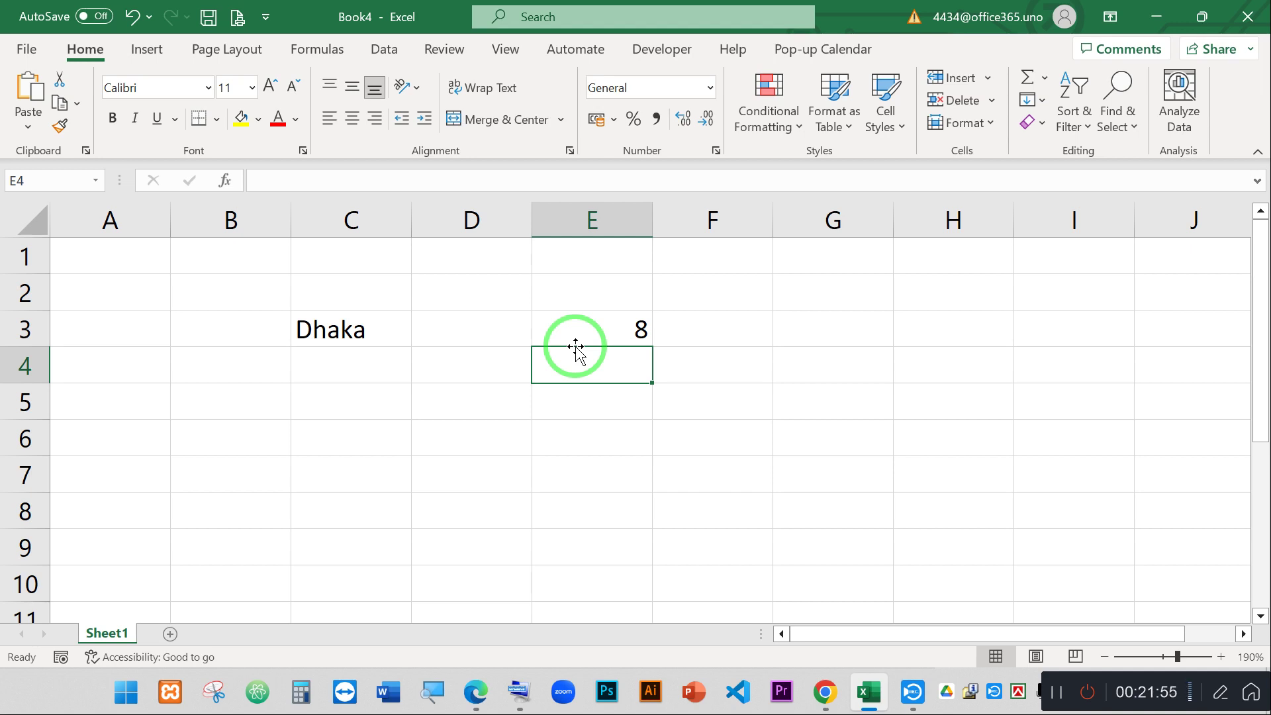
{"action": "double_click", "coordinate": [595, 331]}
{"action": "left_click_drag", "start_coordinate": [629, 329], "coordinate": [534, 325]}
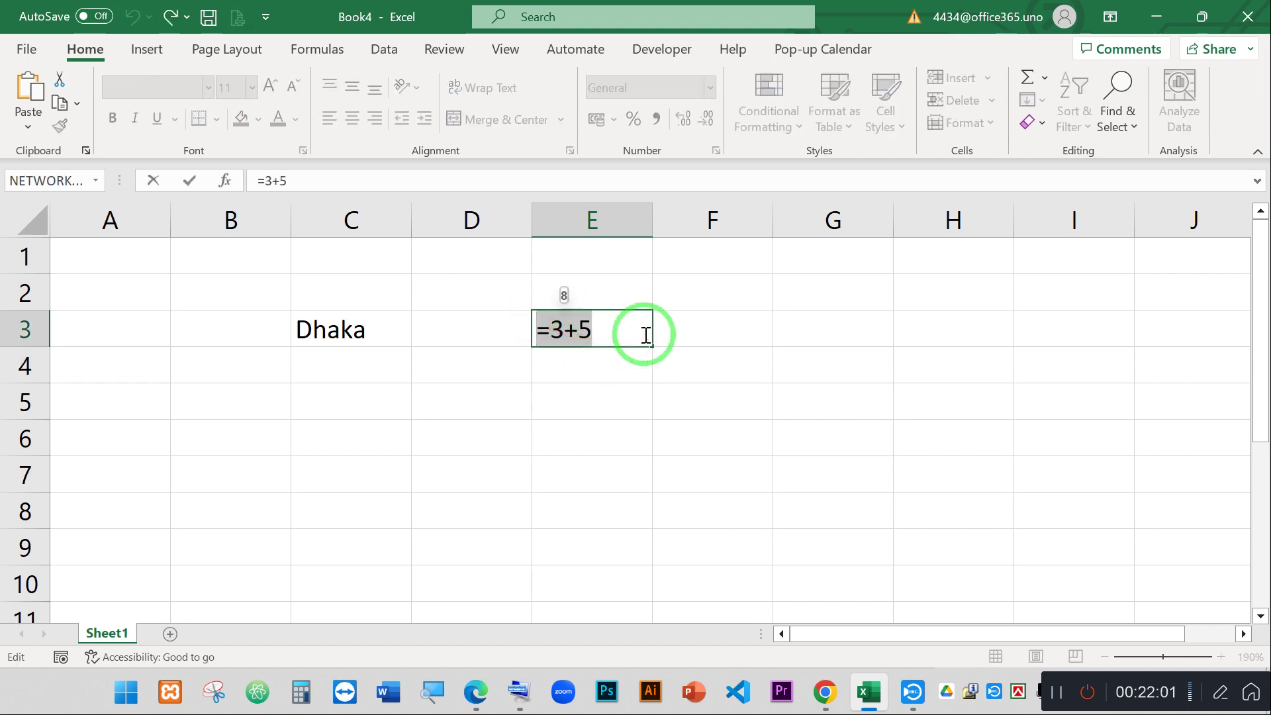
{"action": "key", "text": "Return"}
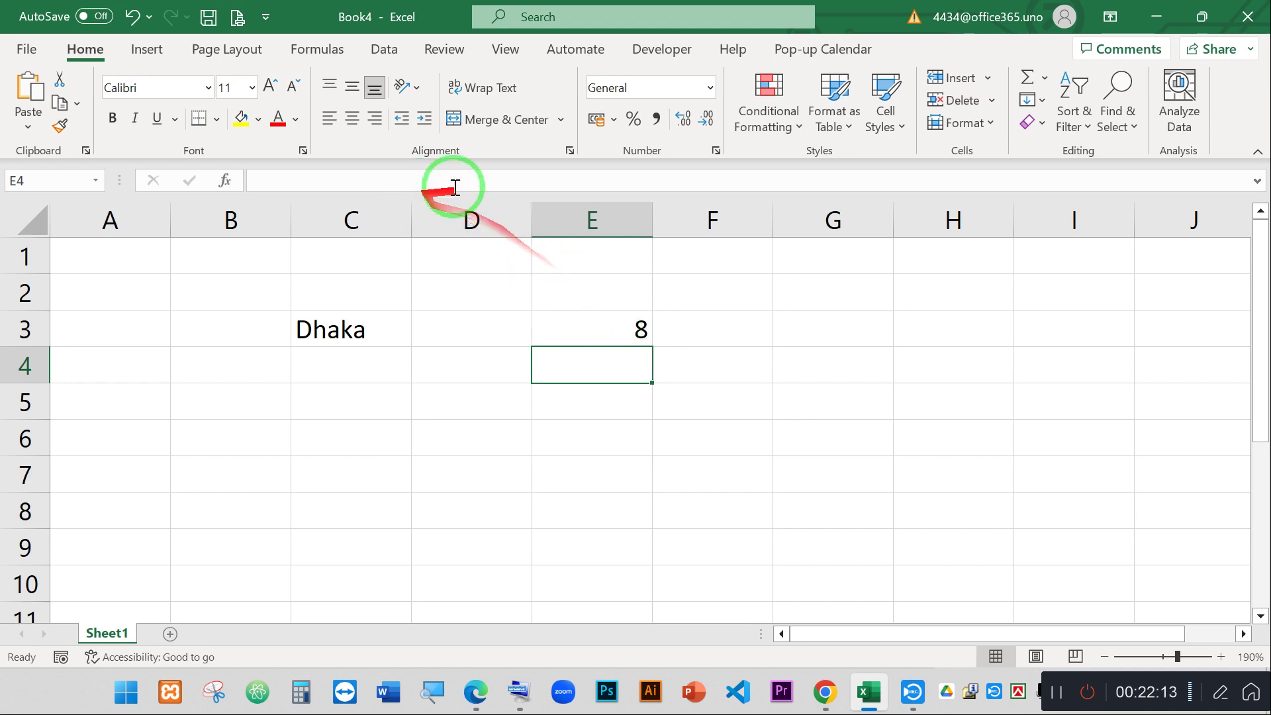
{"action": "left_click", "coordinate": [595, 331]}
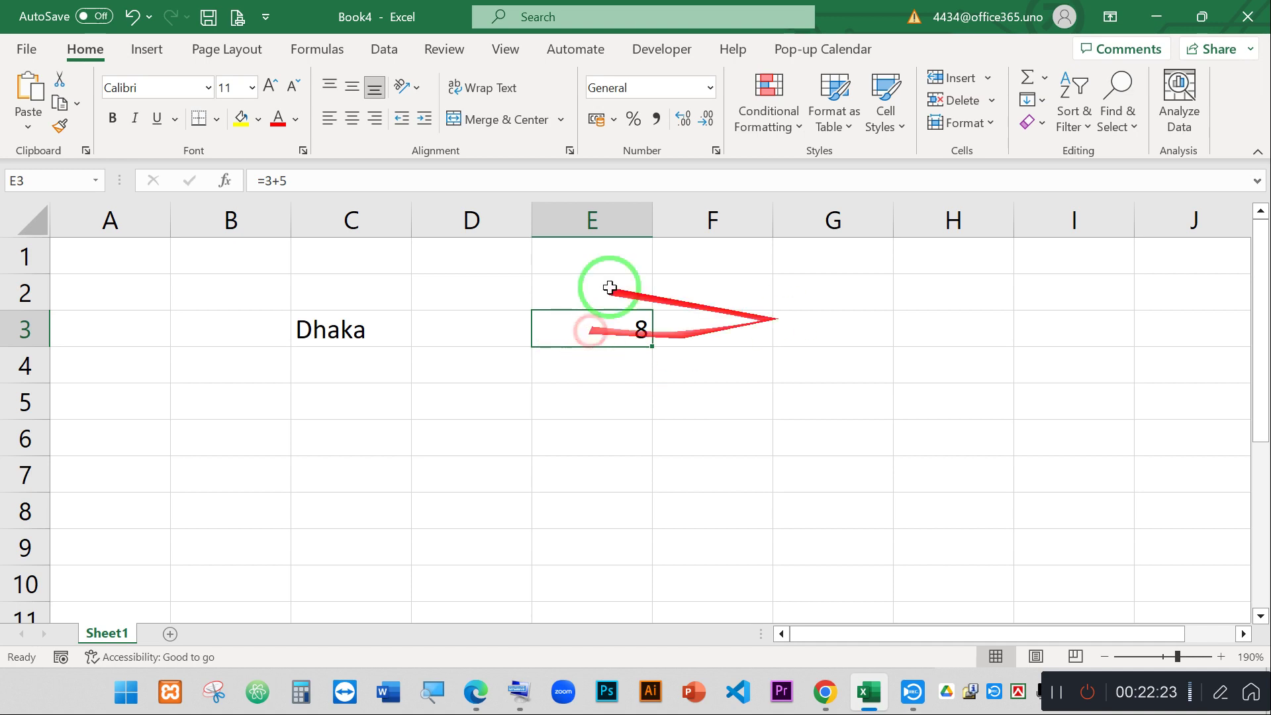
{"action": "left_click", "coordinate": [673, 429]}
{"action": "left_click", "coordinate": [617, 329]}
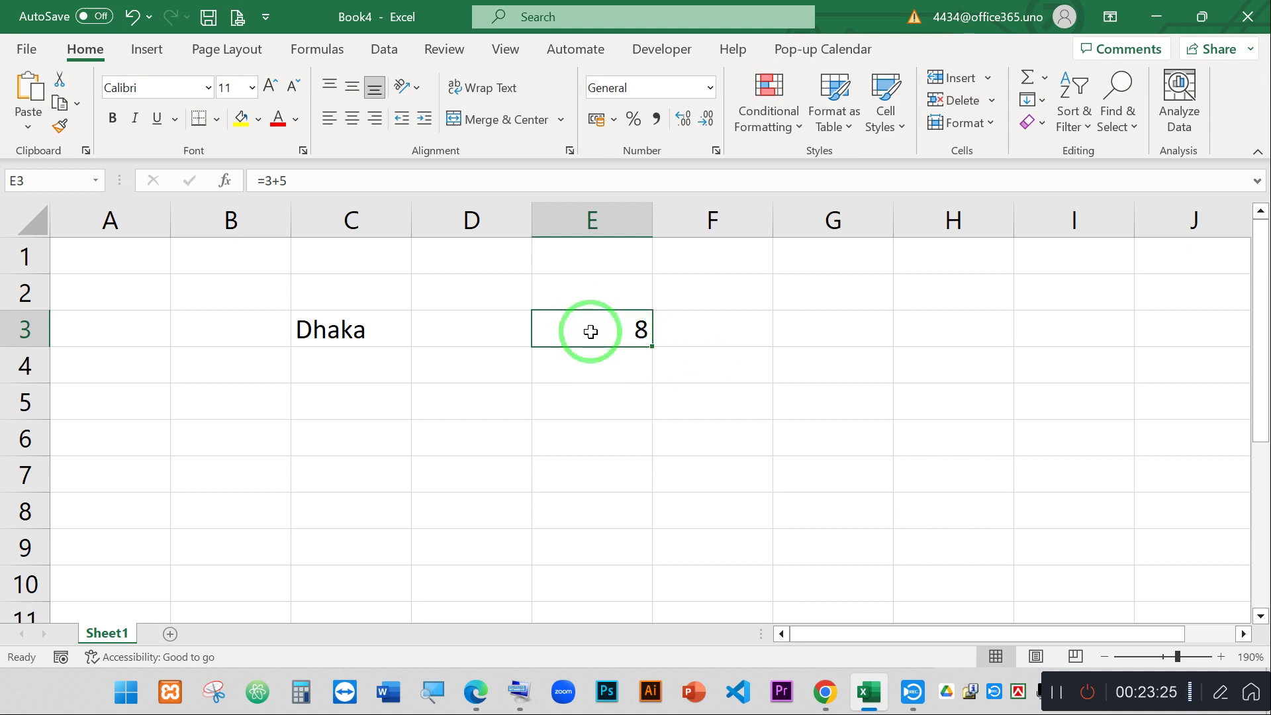
{"action": "left_click", "coordinate": [621, 329]}
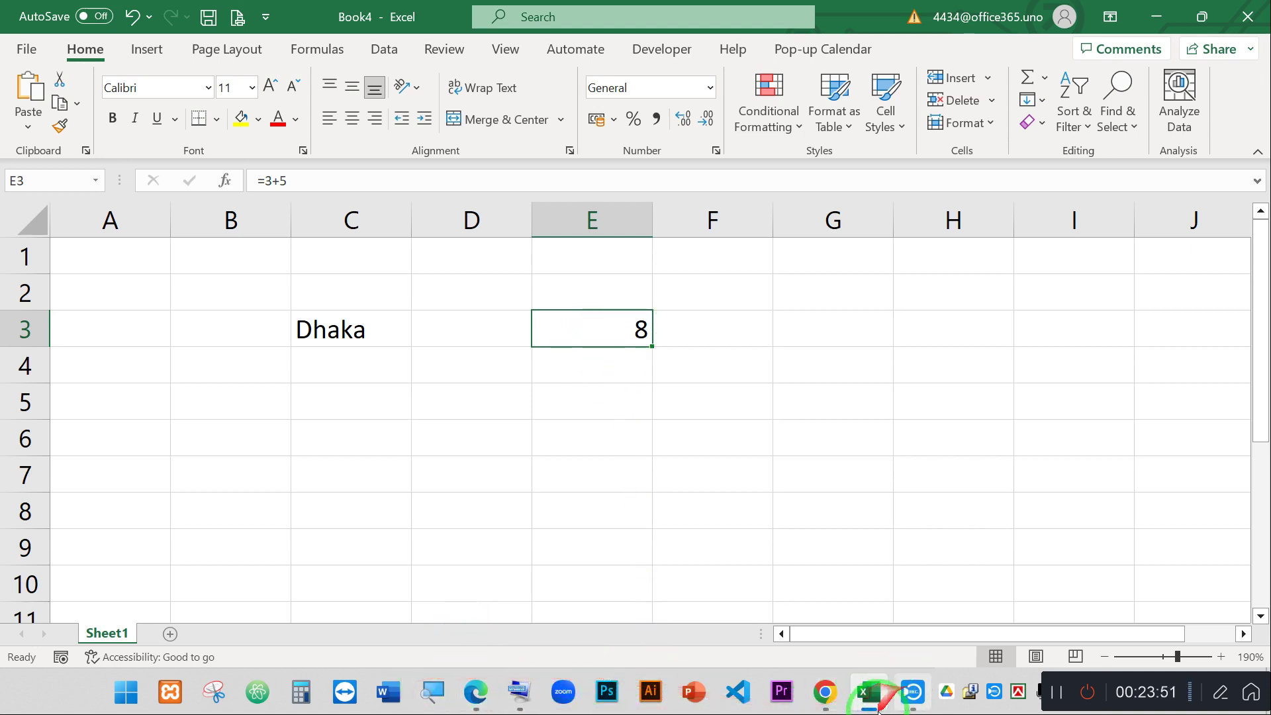
- Create a blank Word document and type Daka
{"action": "left_click", "coordinate": [391, 691]}
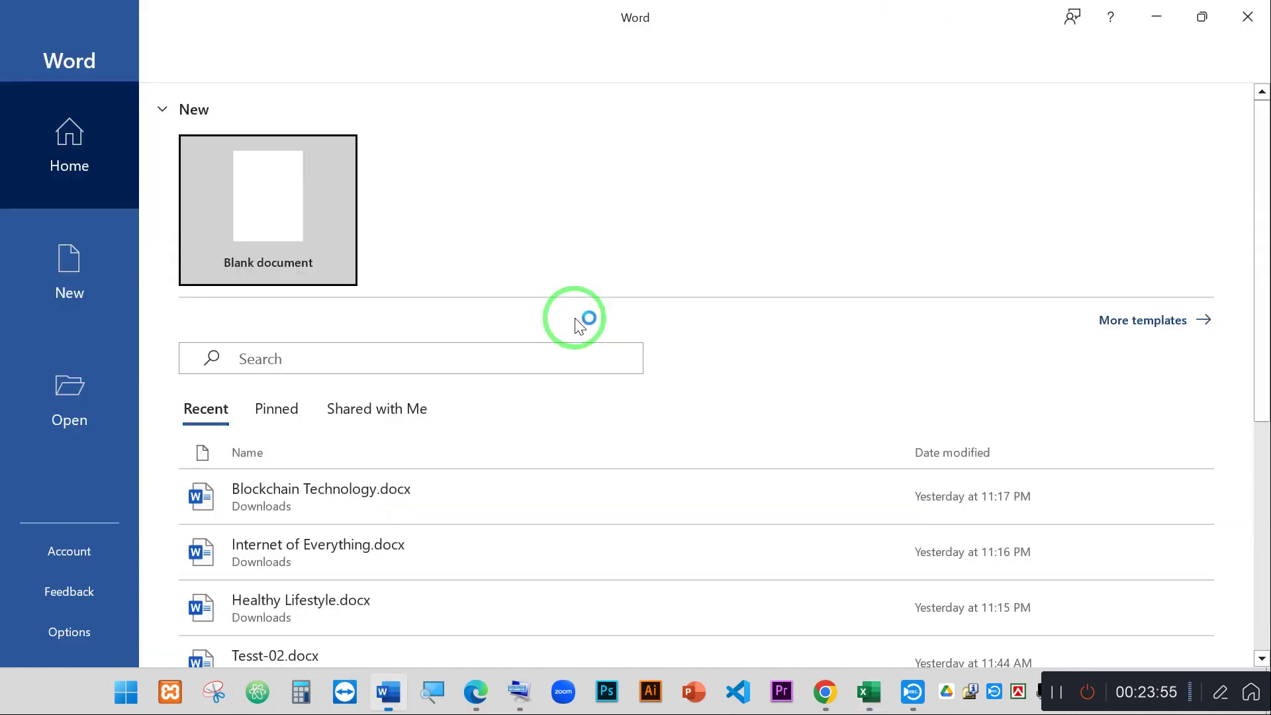
{"action": "left_click", "coordinate": [256, 199]}
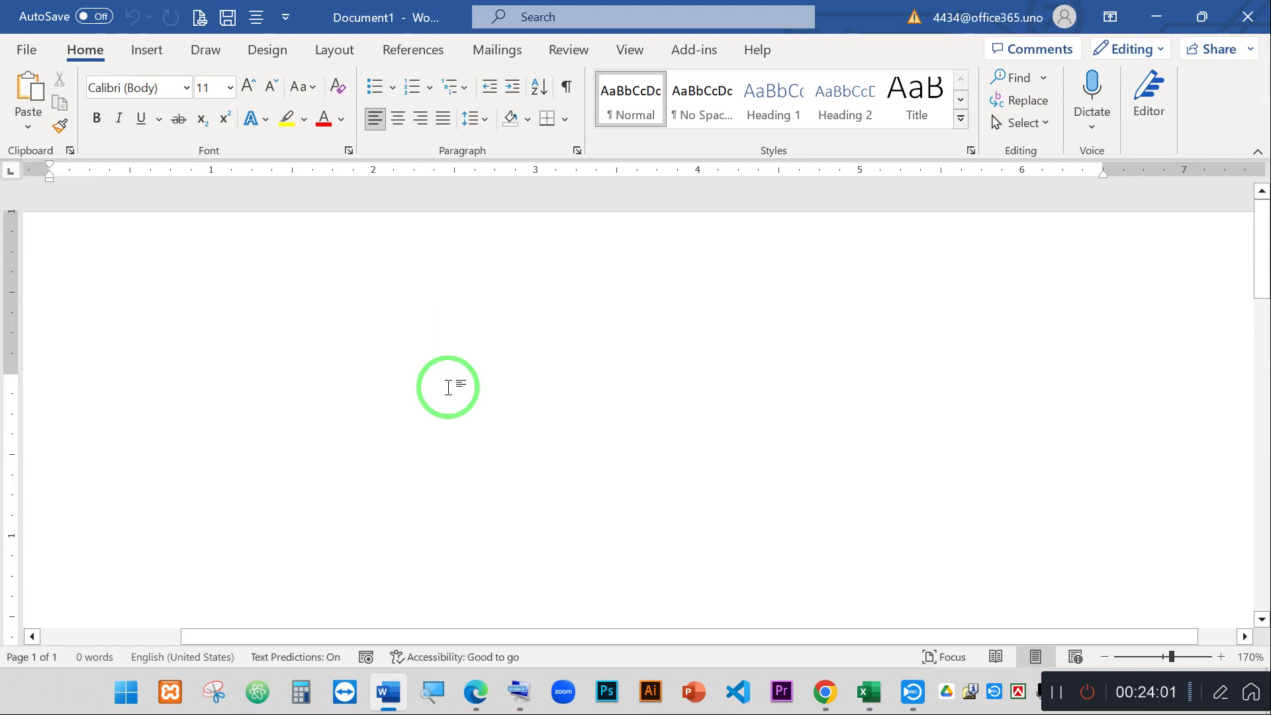
{"action": "type", "text": "Daka"}
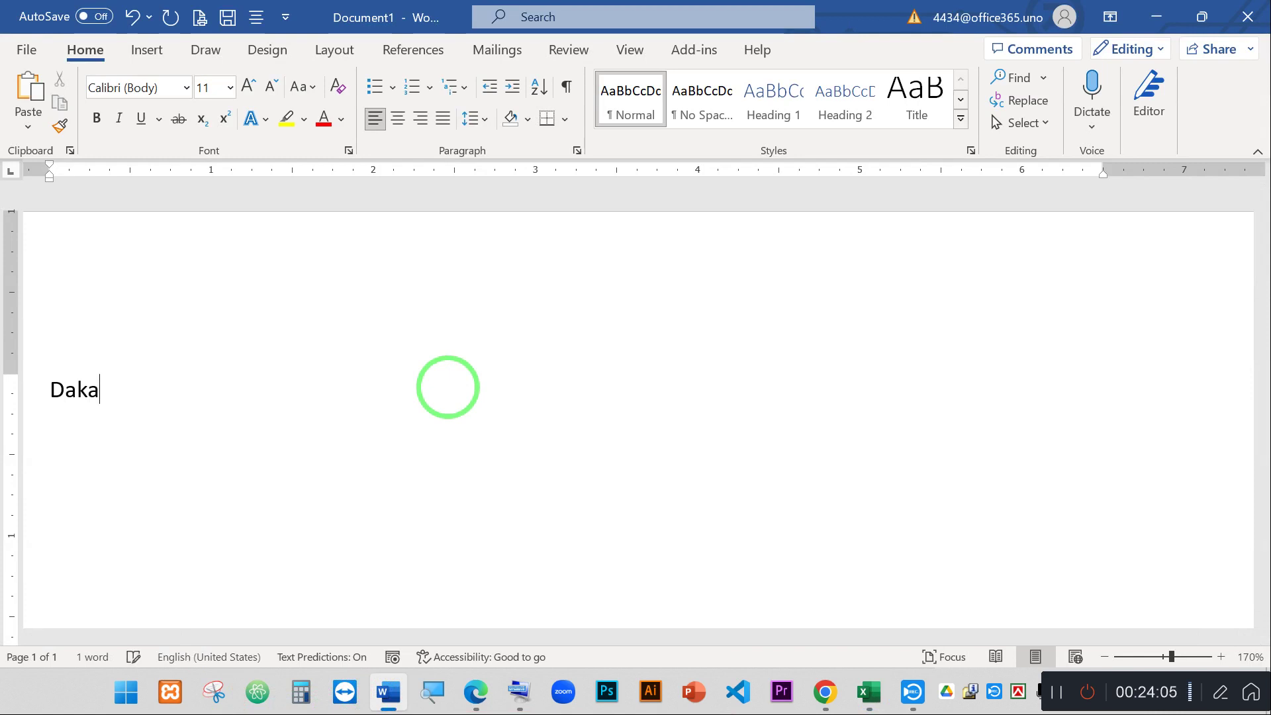
- Insert h after the D so the Word text reads Dhaka, then return to Excel
{"action": "scroll", "coordinate": [446, 388], "scroll_direction": "up", "scroll_amount": 7}
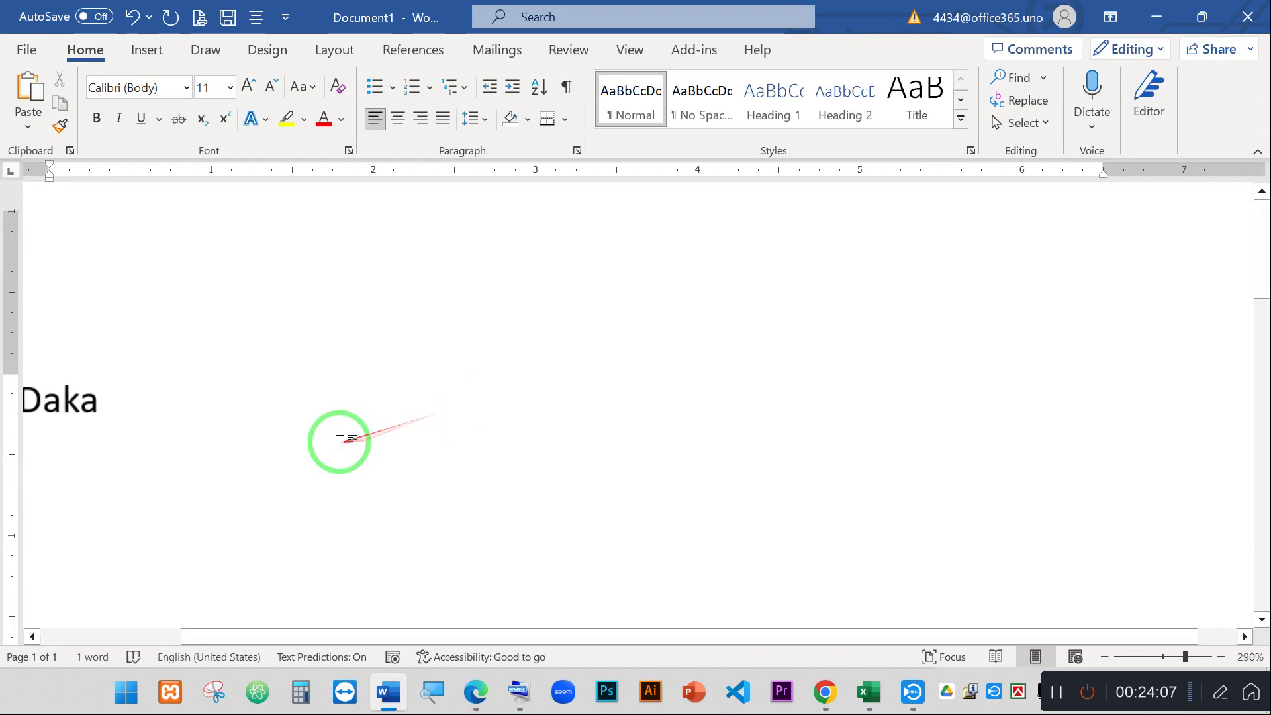
{"action": "scroll", "coordinate": [340, 439], "scroll_direction": "up", "scroll_amount": 5}
{"action": "left_click_drag", "start_coordinate": [783, 634], "coordinate": [645, 637]}
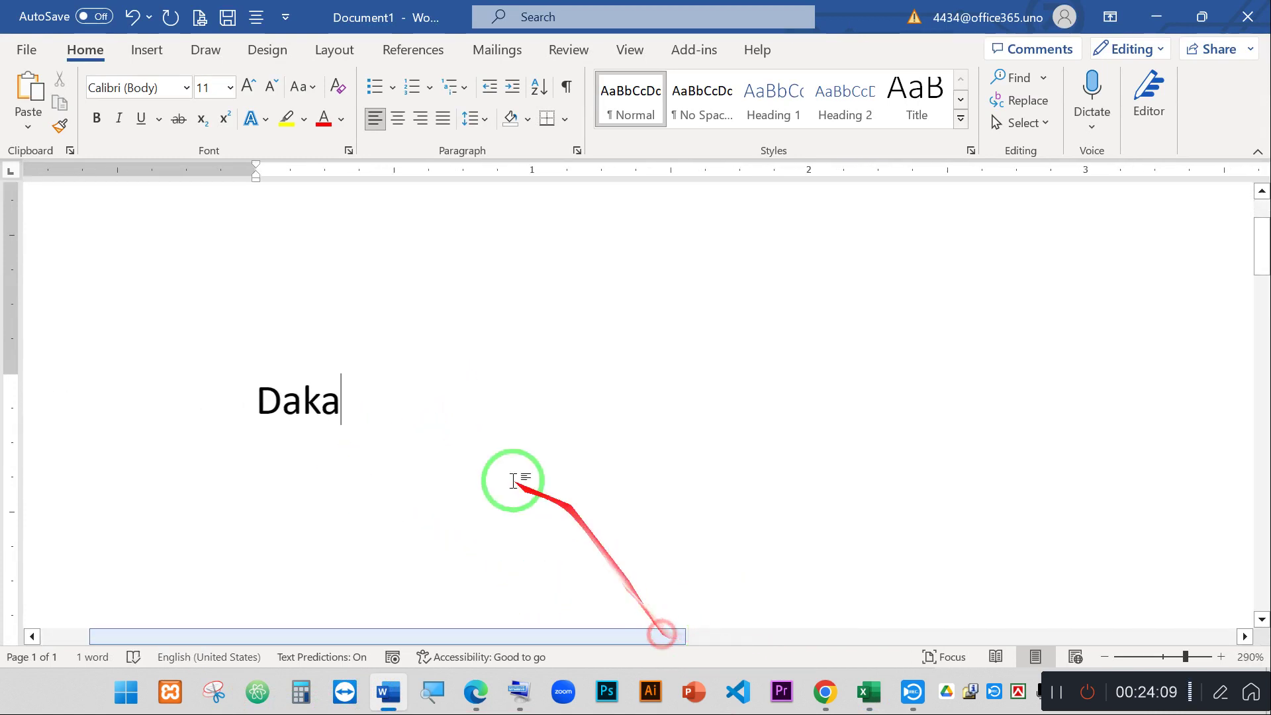
{"action": "left_click", "coordinate": [286, 402]}
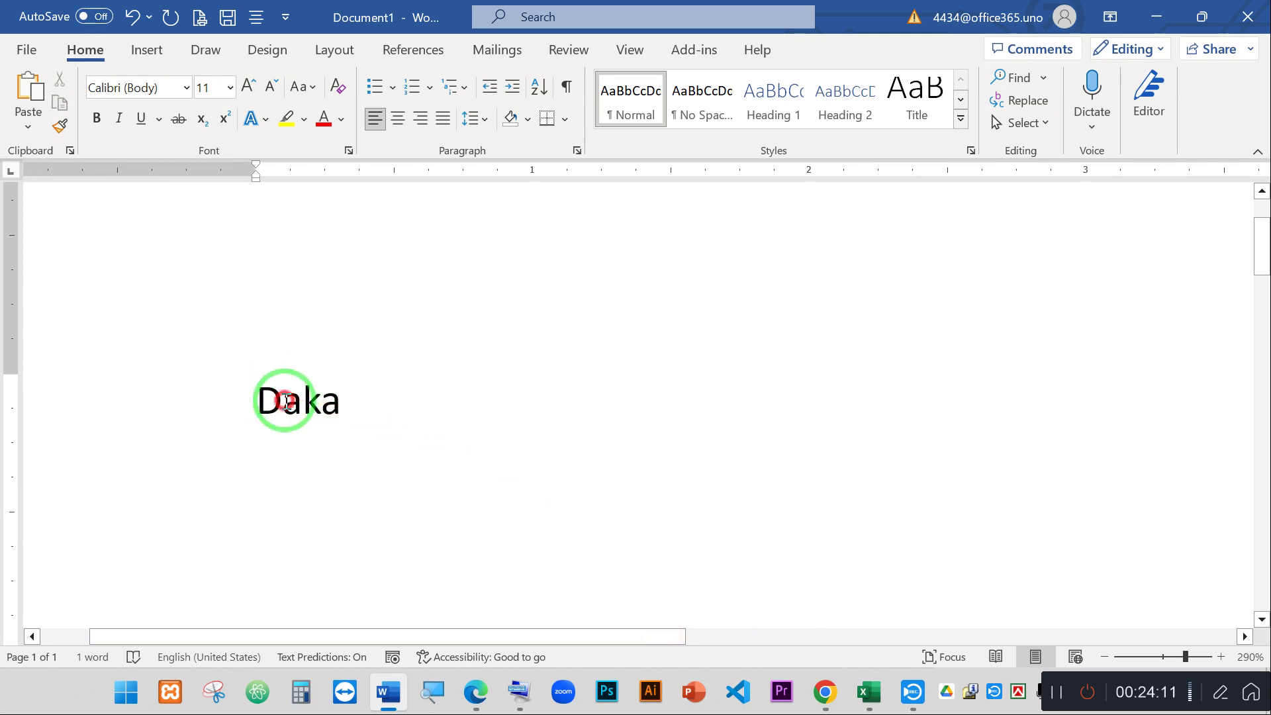
{"action": "type", "text": "h"}
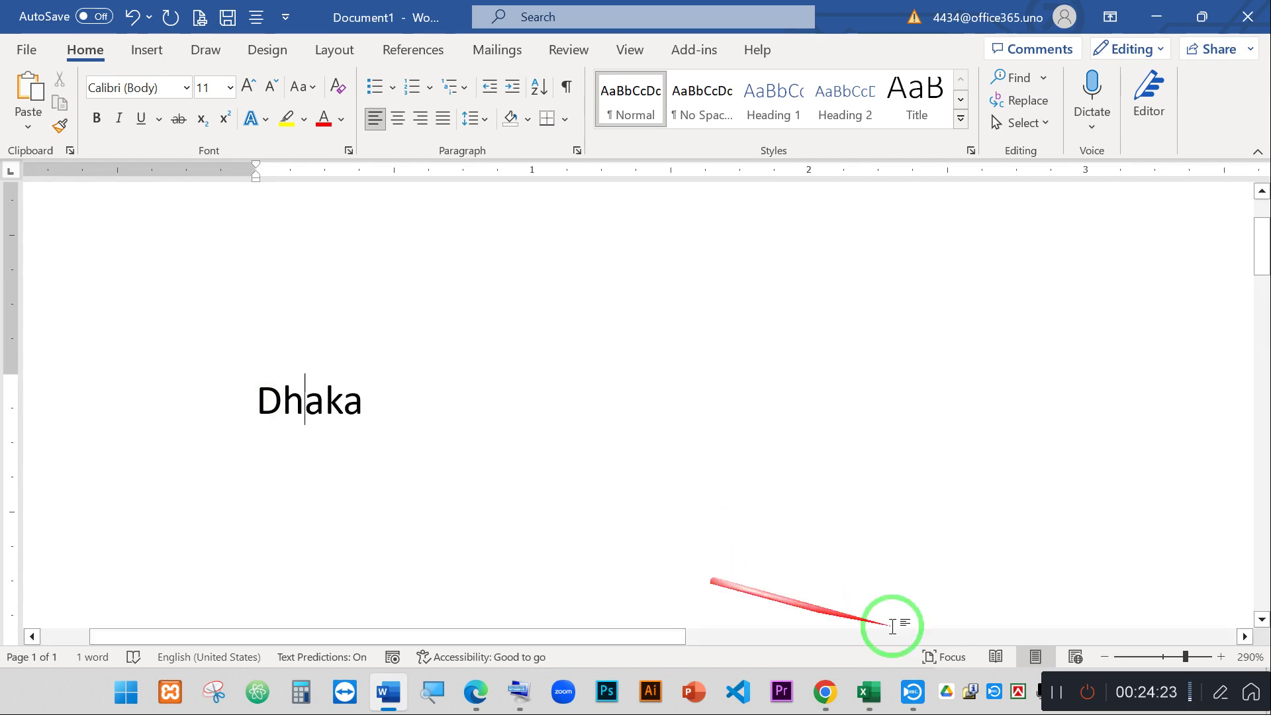
{"action": "left_click", "coordinate": [867, 690]}
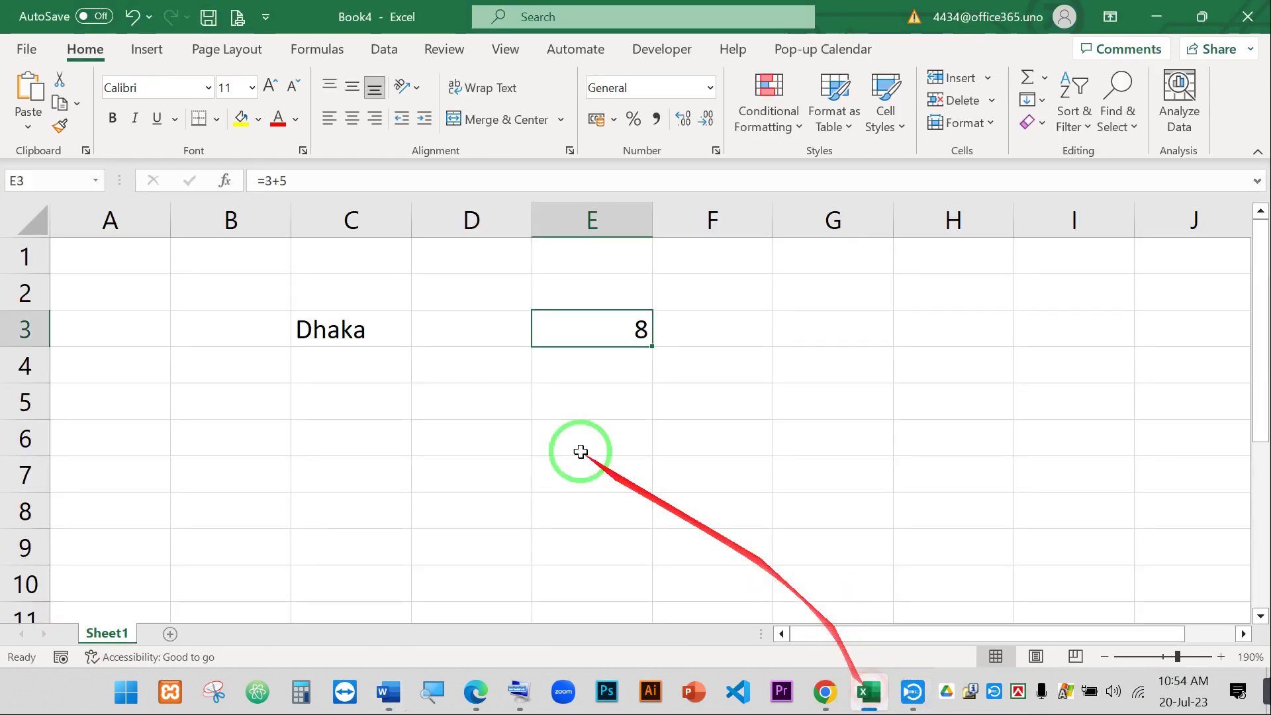
- Type Daka into cell D6, below Dhaka in C3
{"action": "left_click", "coordinate": [304, 306]}
{"action": "left_click", "coordinate": [306, 327]}
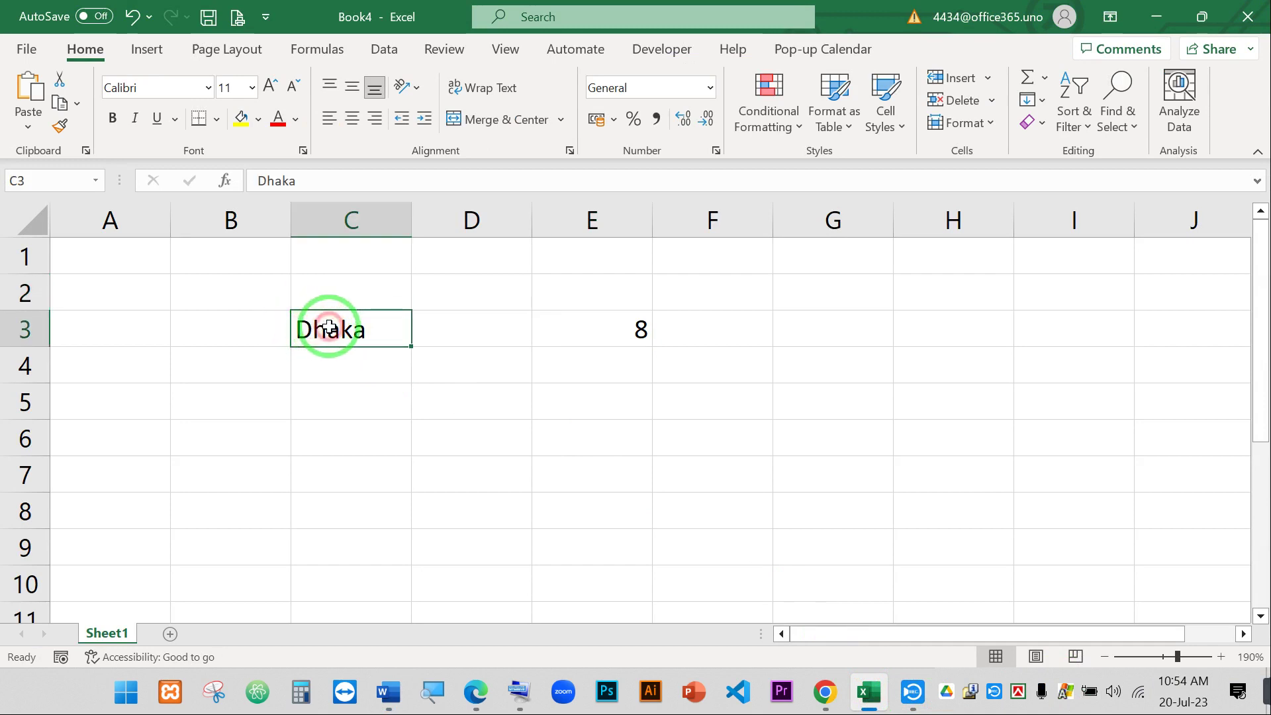
{"action": "left_click", "coordinate": [486, 430]}
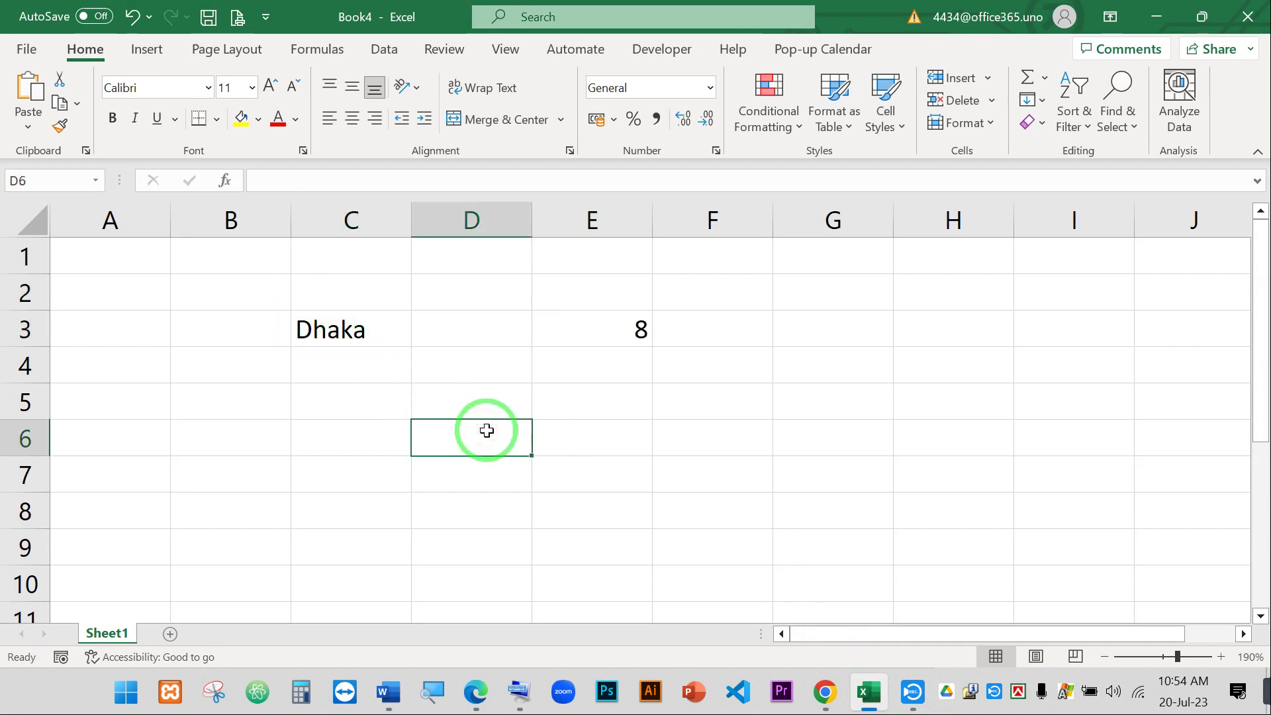
{"action": "type", "text": "Daka"}
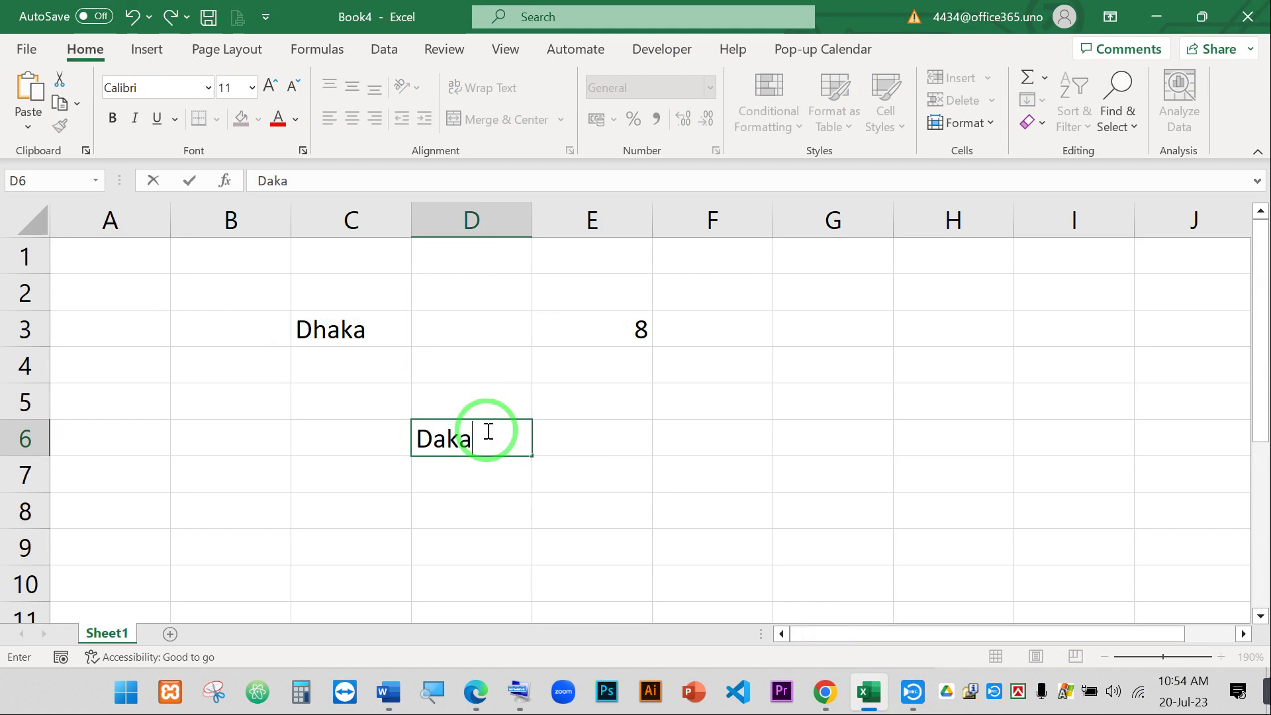
{"action": "key", "text": "Return"}
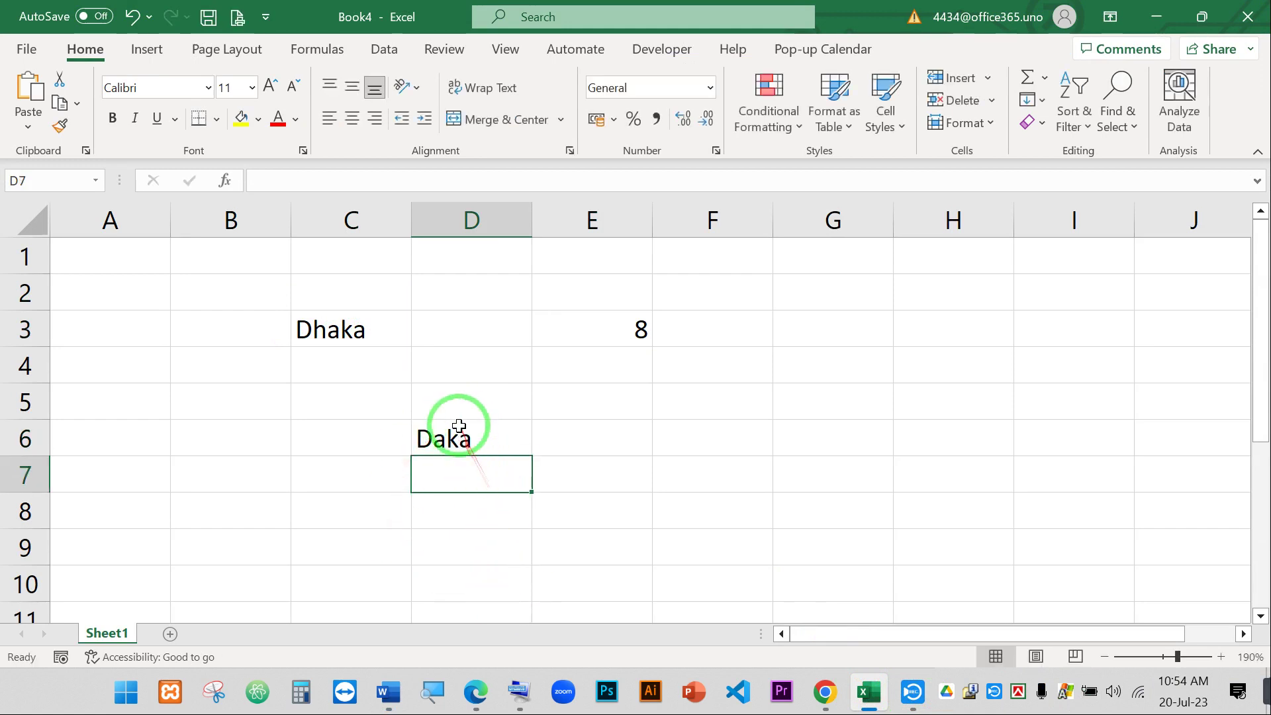
- Edit cell D6 in place, inserting h after D so Daka becomes Dhaka
{"action": "left_click", "coordinate": [461, 437]}
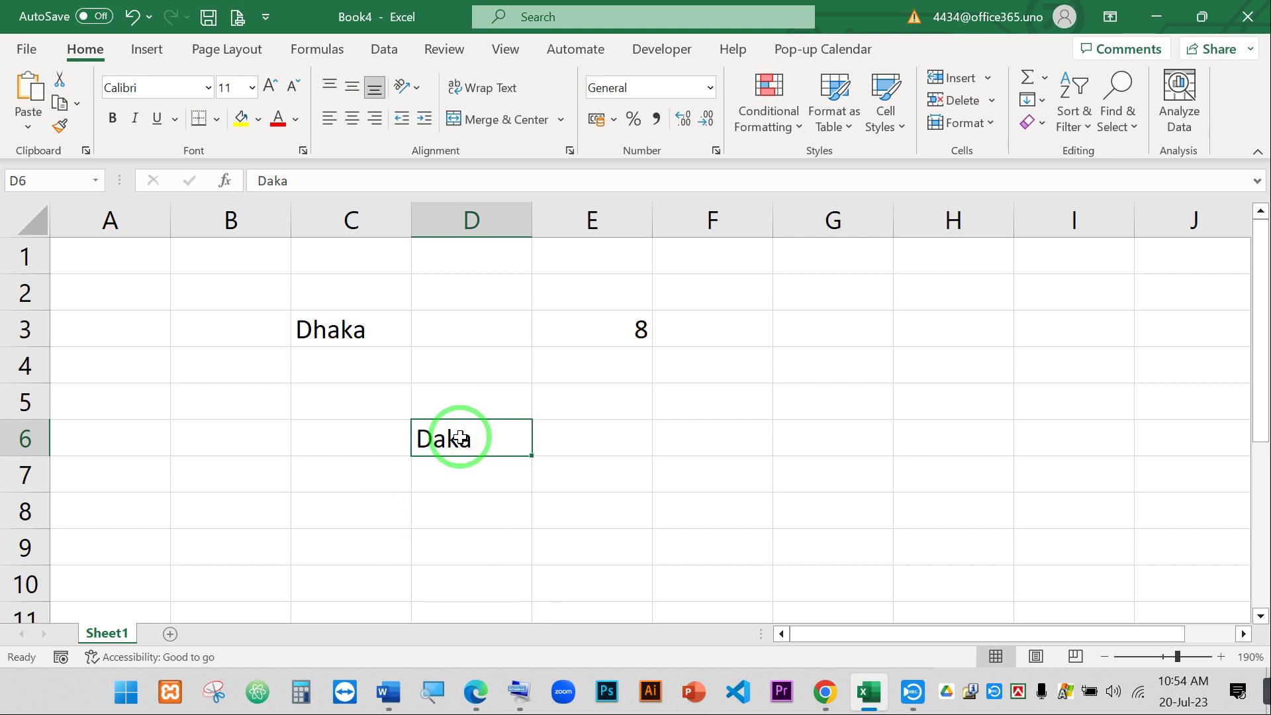
{"action": "type", "text": "h"}
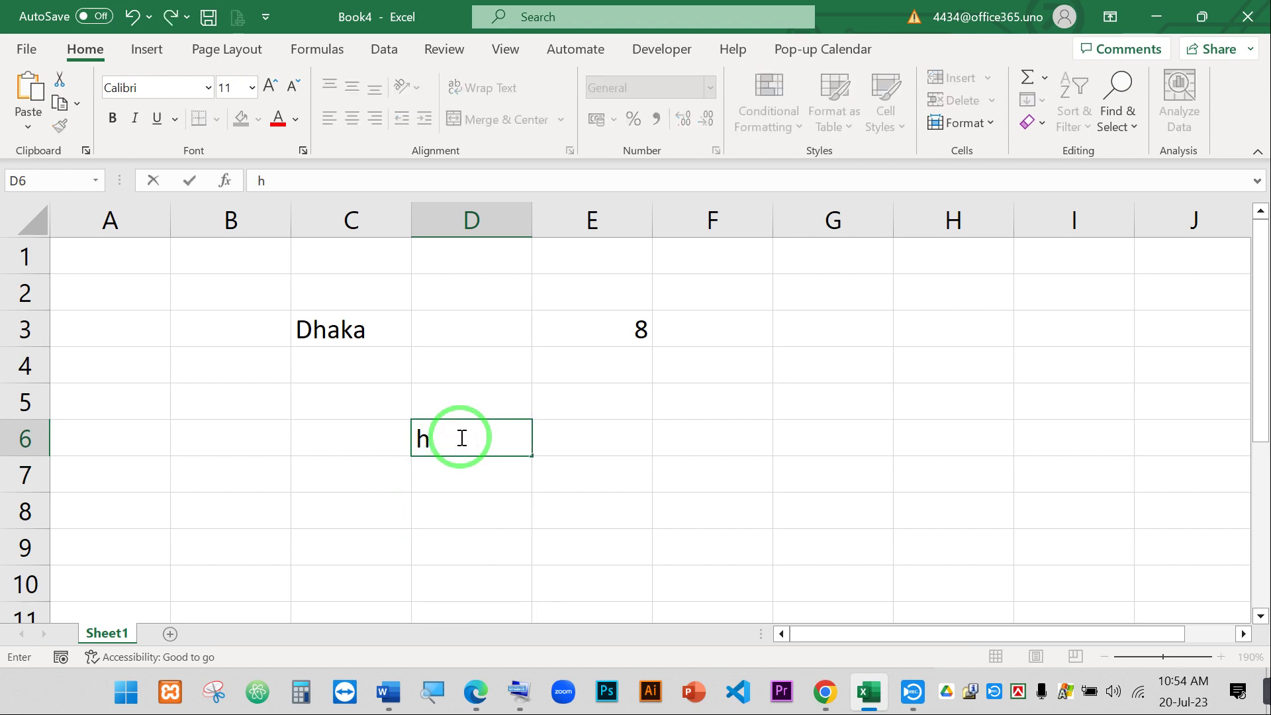
{"action": "key", "text": "Return"}
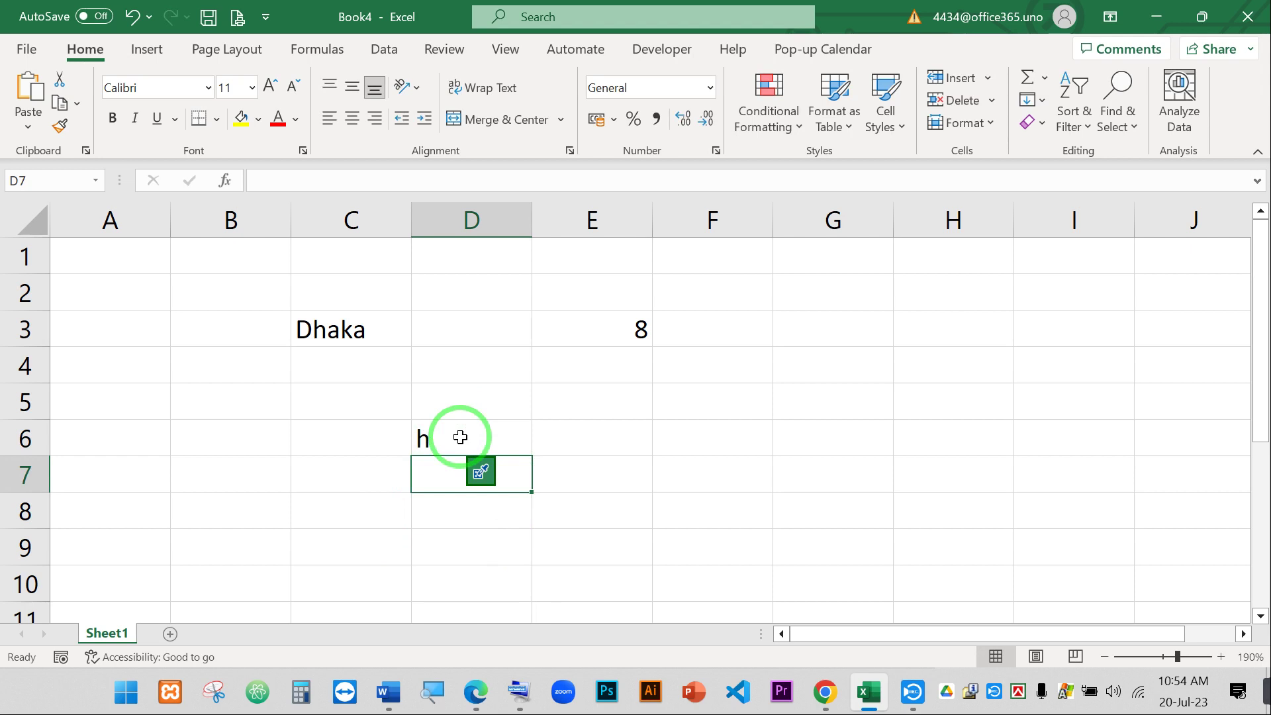
{"action": "key", "text": "ctrl+z"}
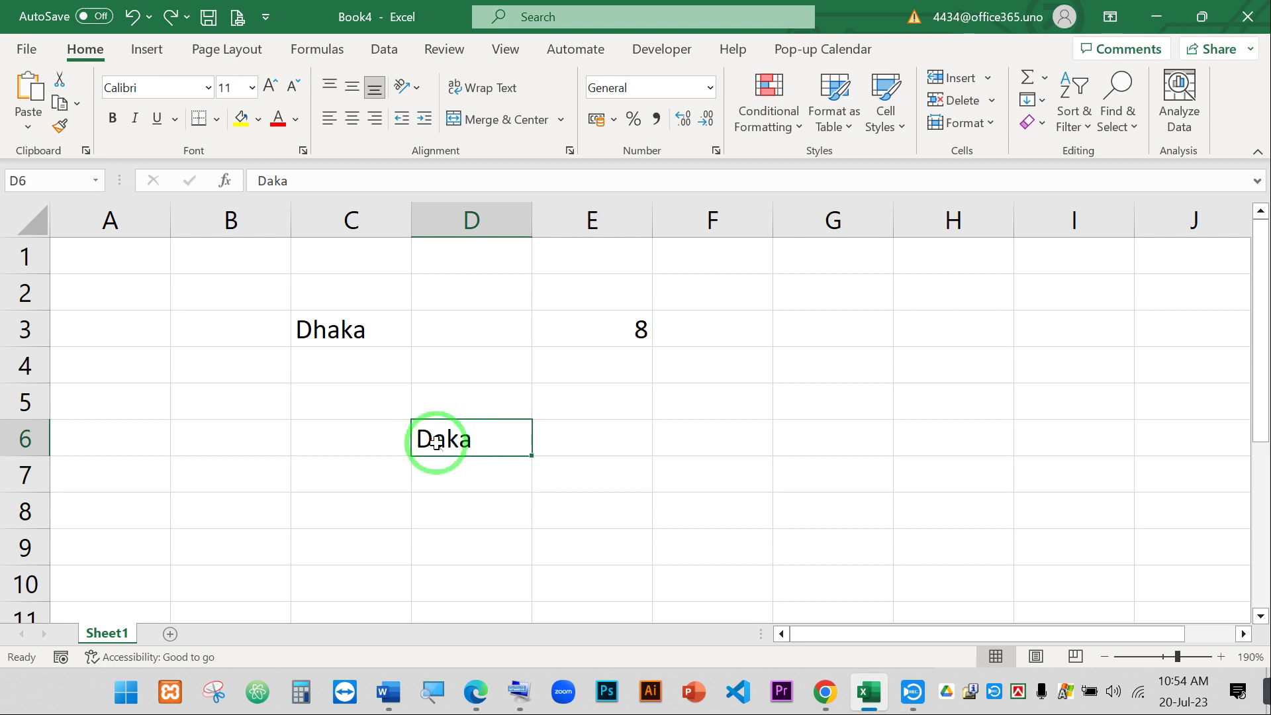
{"action": "double_click", "coordinate": [434, 437]}
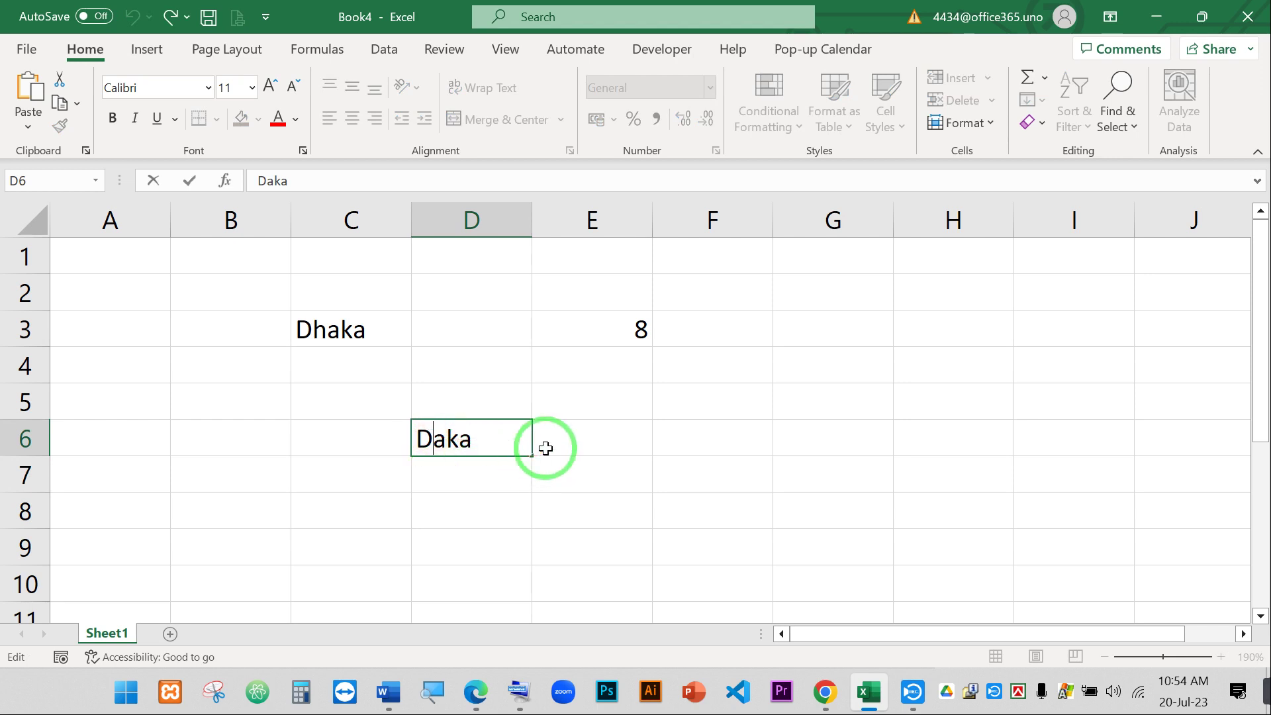
{"action": "type", "text": "h"}
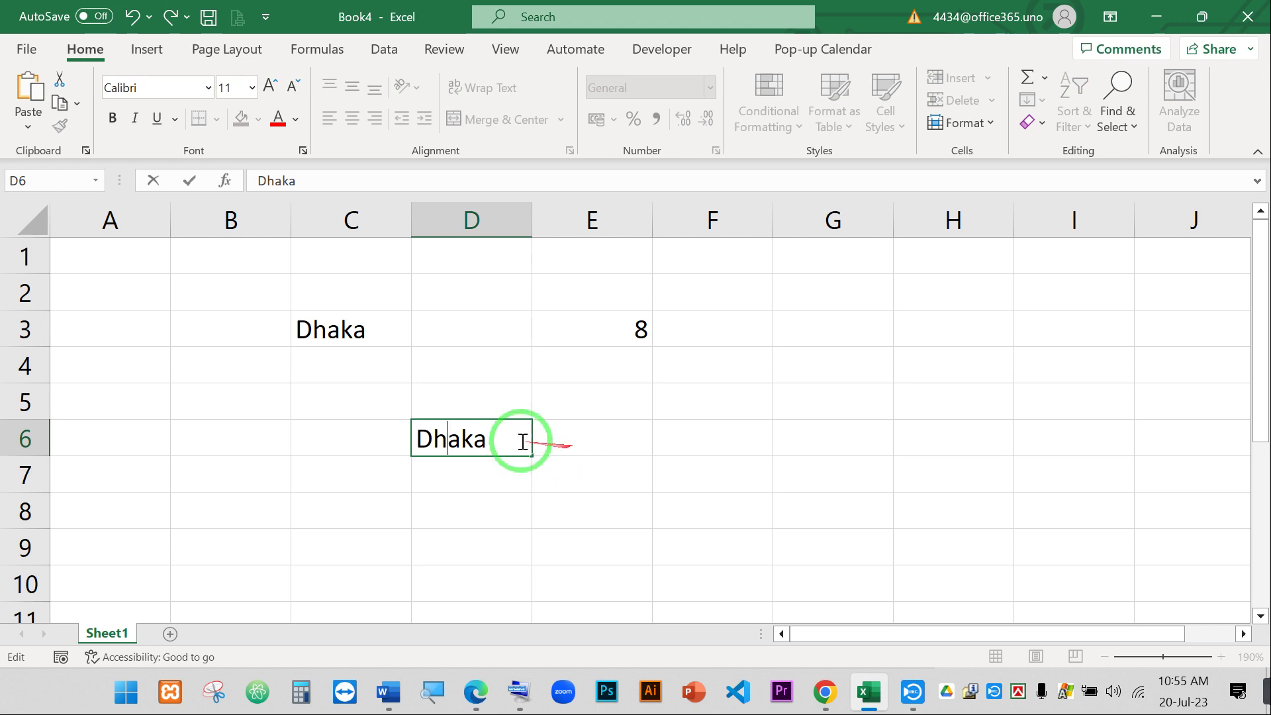
{"action": "left_click", "coordinate": [343, 329]}
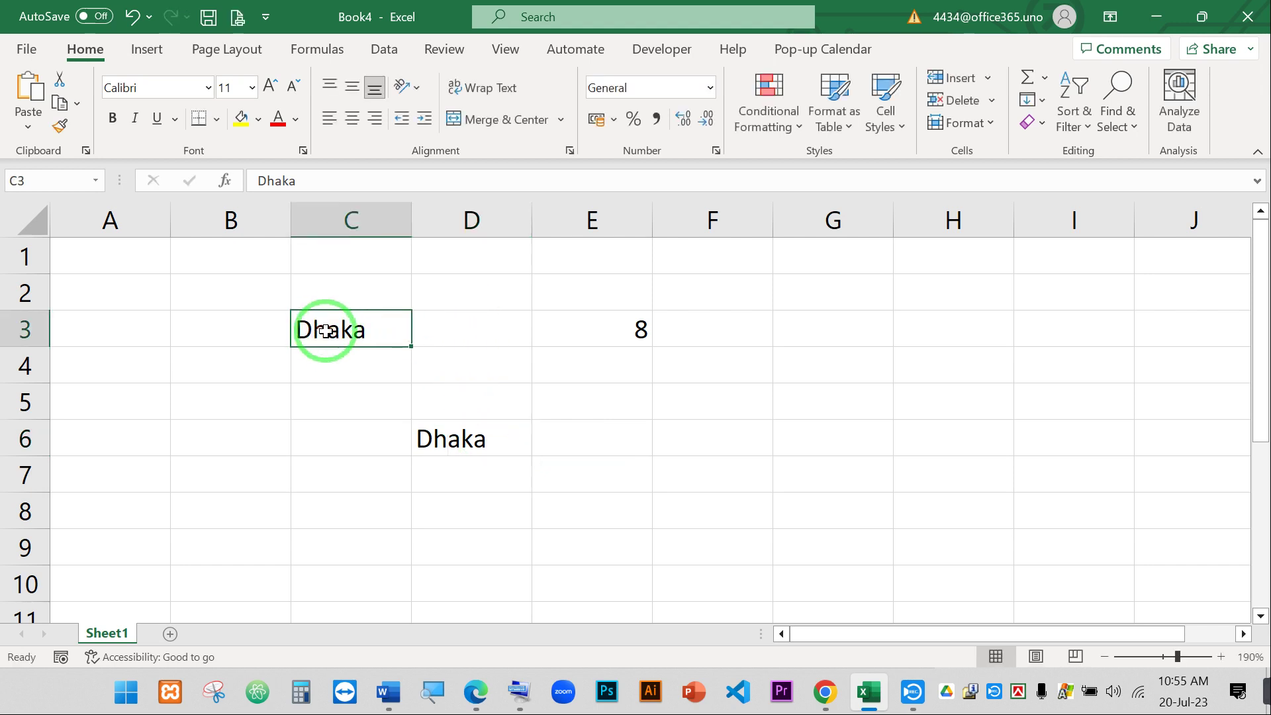
{"action": "double_click", "coordinate": [361, 333]}
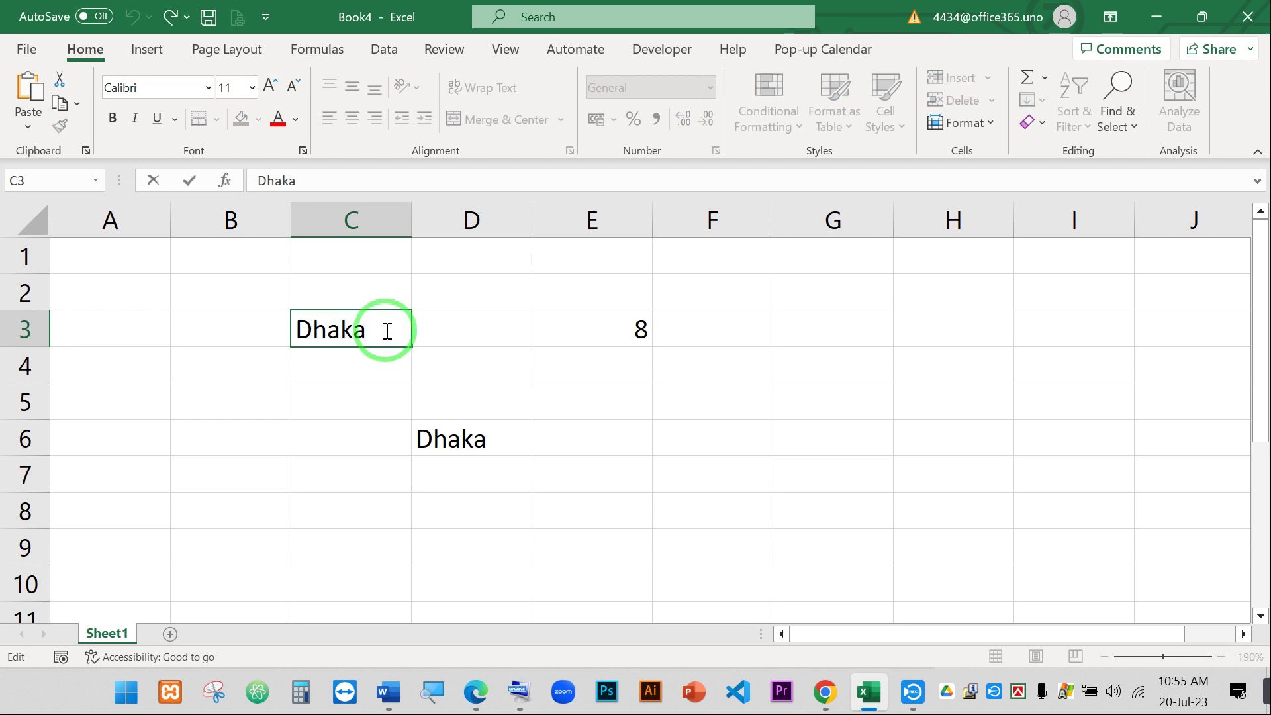
{"action": "left_click", "coordinate": [450, 339]}
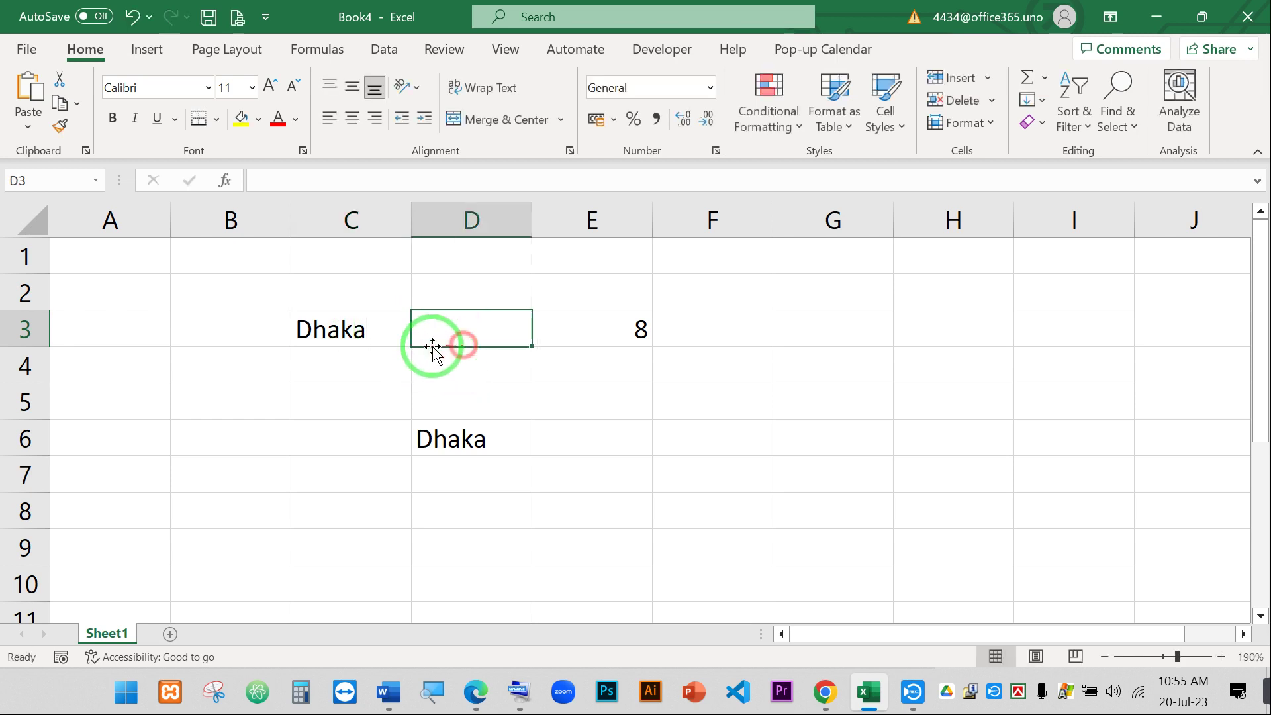
{"action": "left_click", "coordinate": [359, 329]}
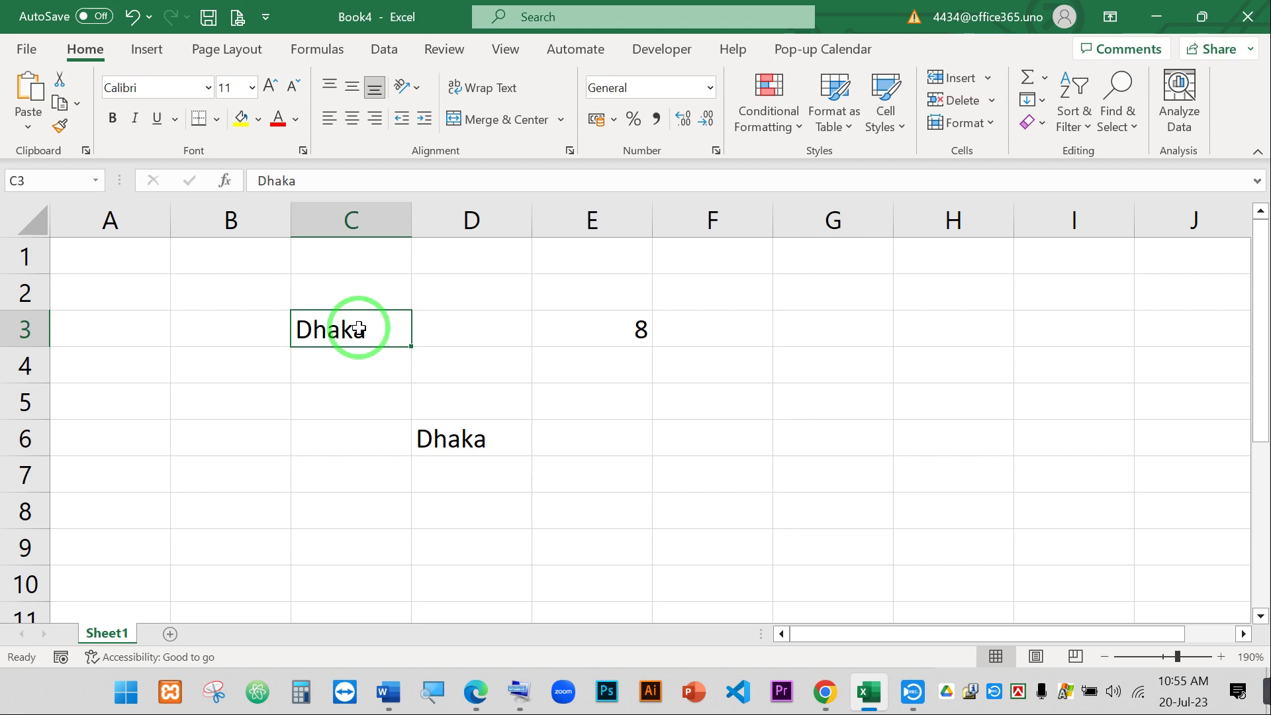
{"action": "double_click", "coordinate": [359, 329]}
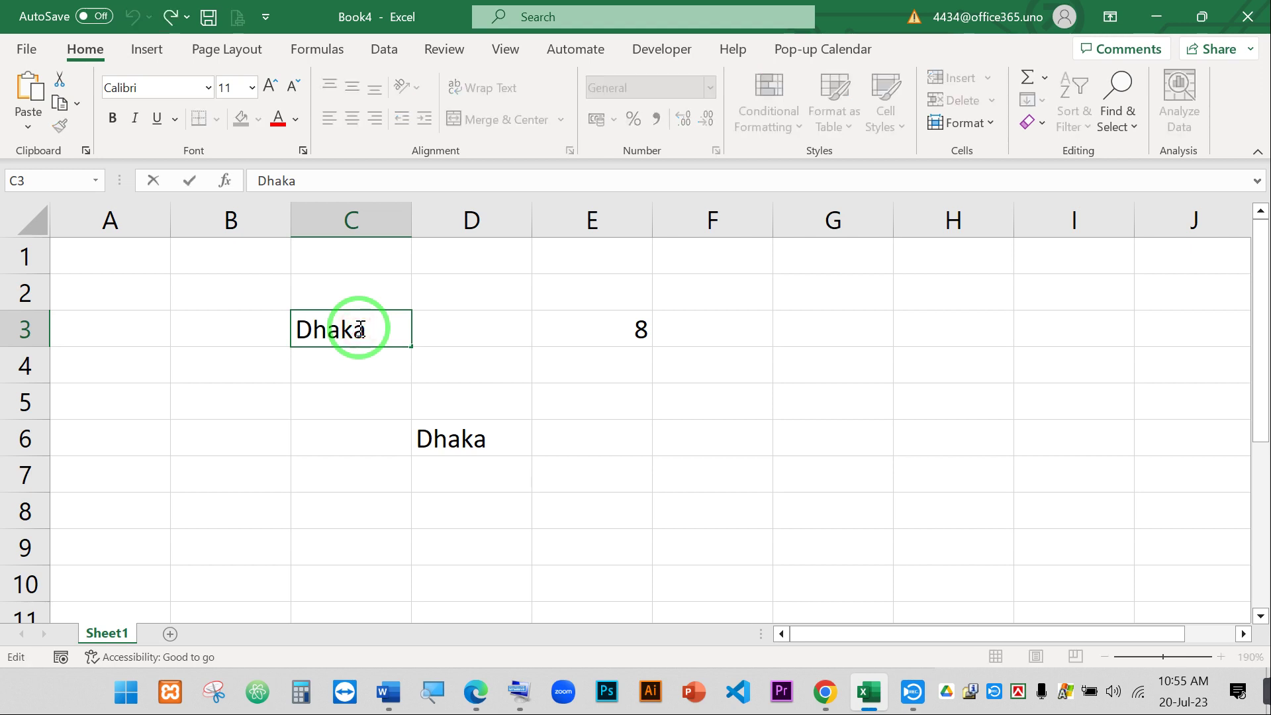
{"action": "left_click", "coordinate": [534, 408]}
{"action": "left_click", "coordinate": [358, 327]}
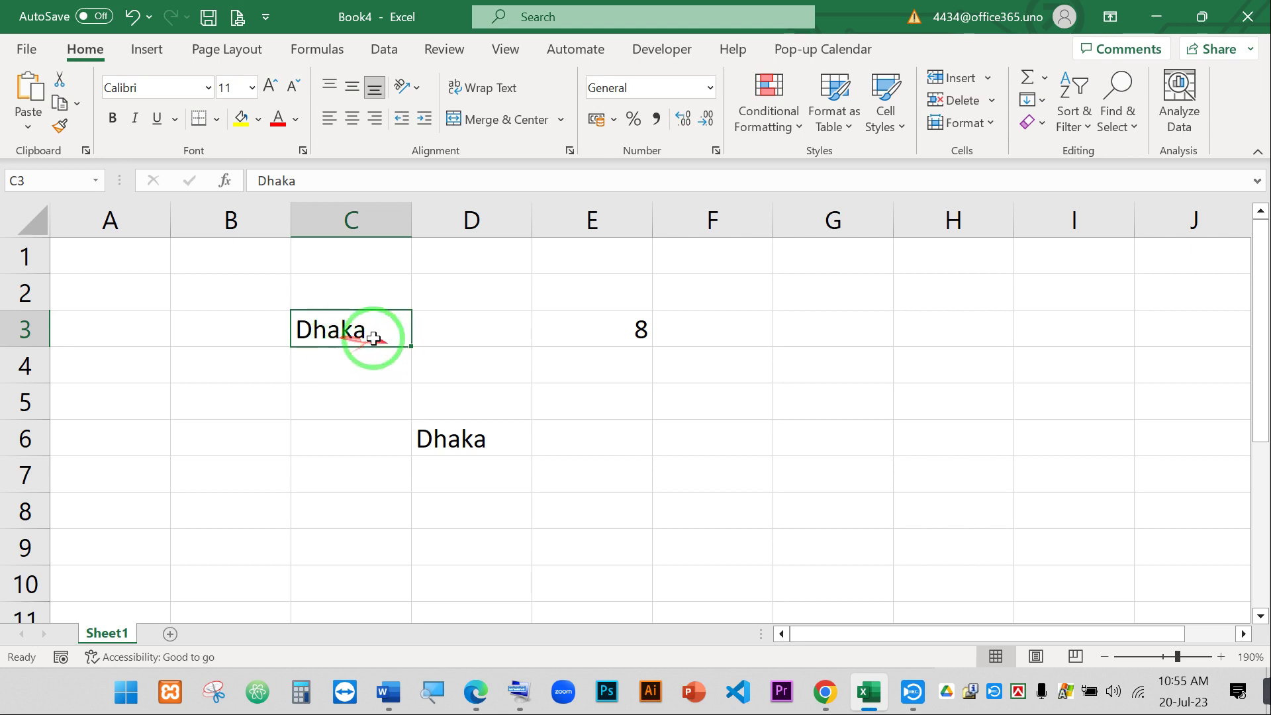
{"action": "left_click", "coordinate": [343, 325]}
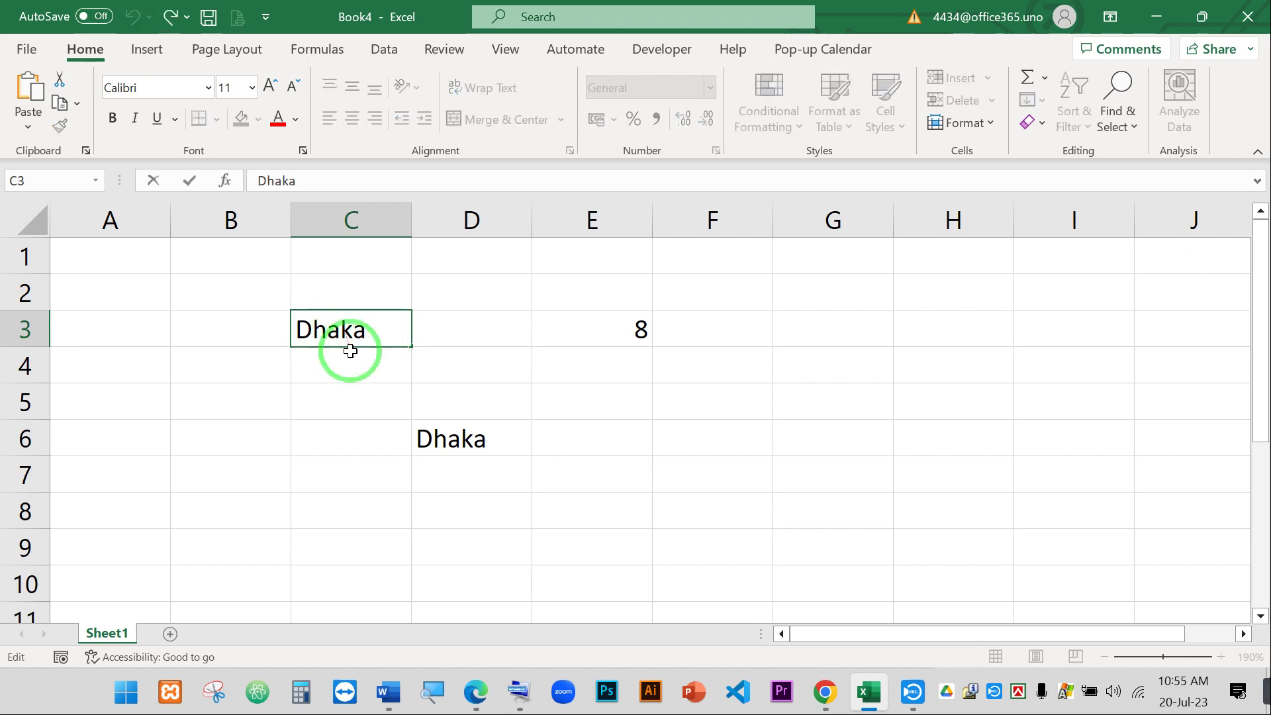
{"action": "left_click", "coordinate": [369, 400]}
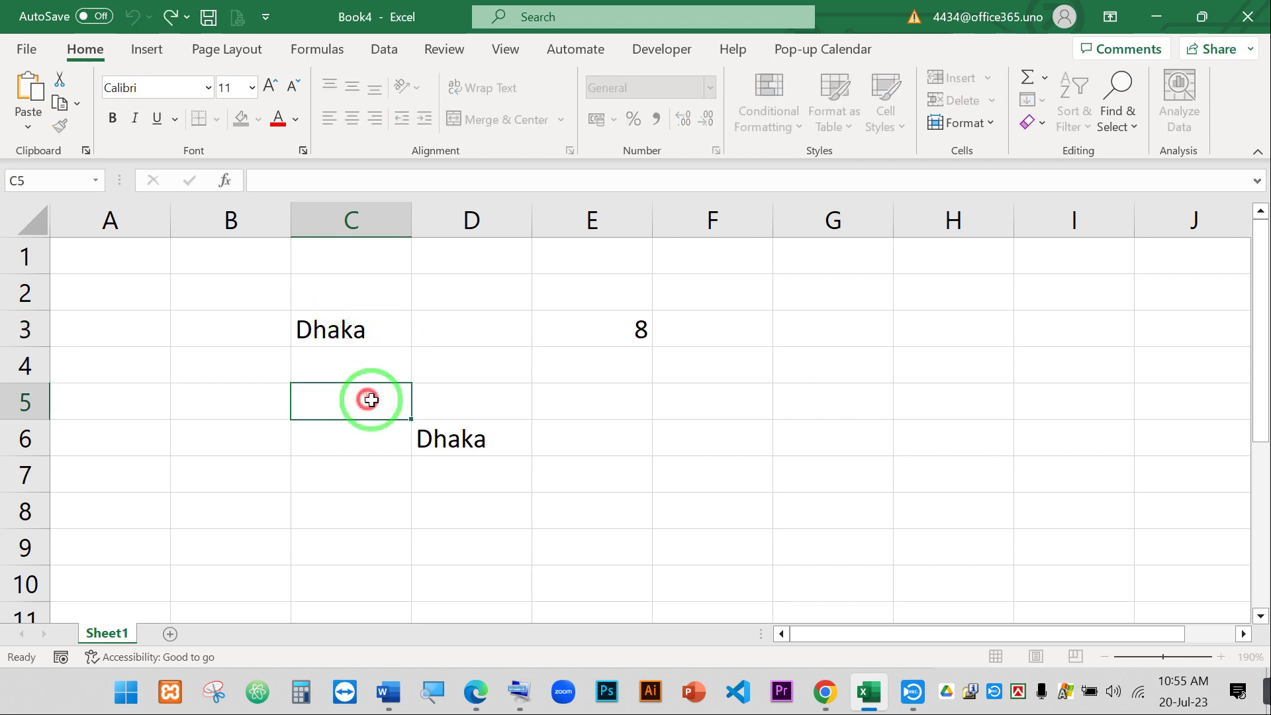
{"action": "left_click", "coordinate": [341, 328]}
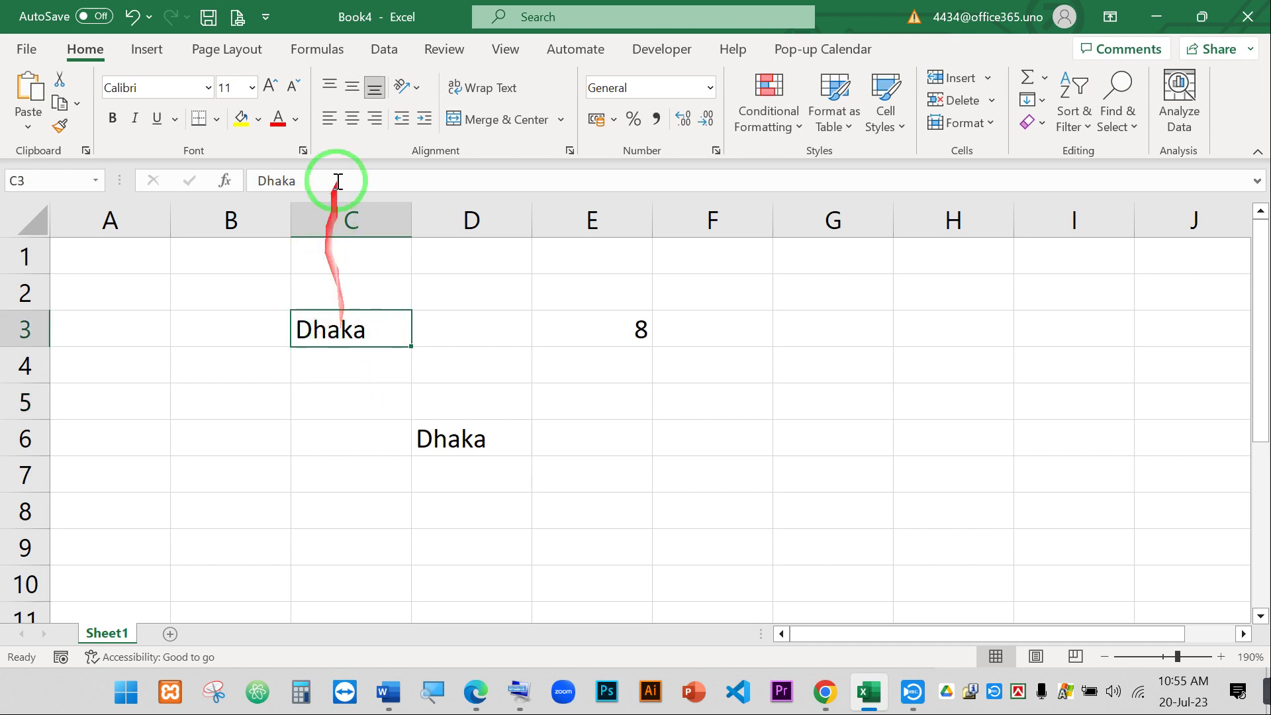
{"action": "left_click", "coordinate": [381, 119]}
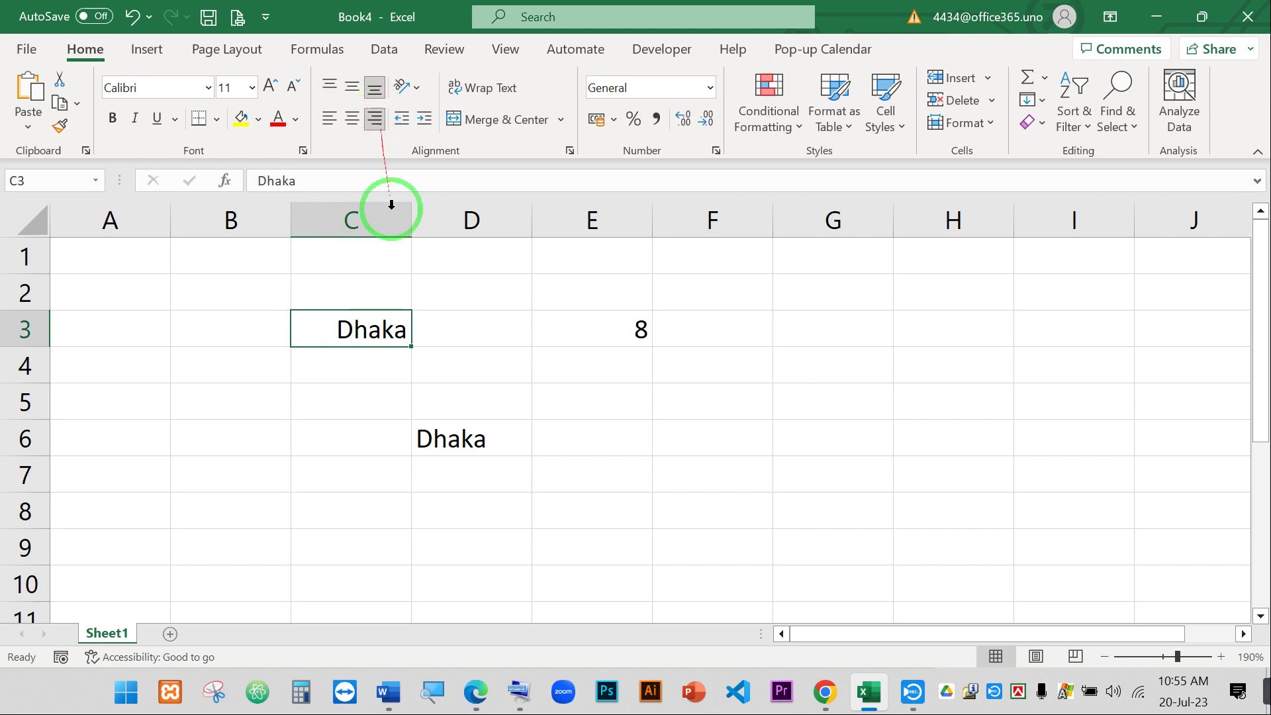
{"action": "left_click", "coordinate": [465, 439]}
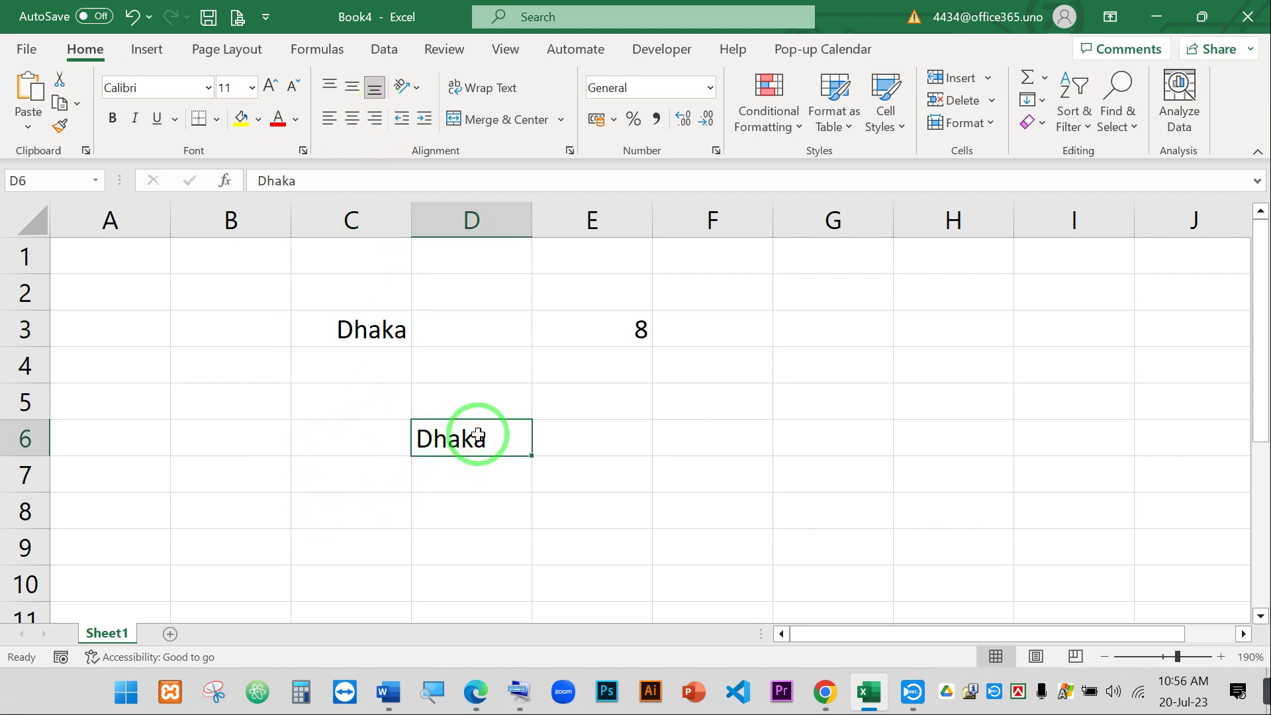
{"action": "double_click", "coordinate": [478, 436]}
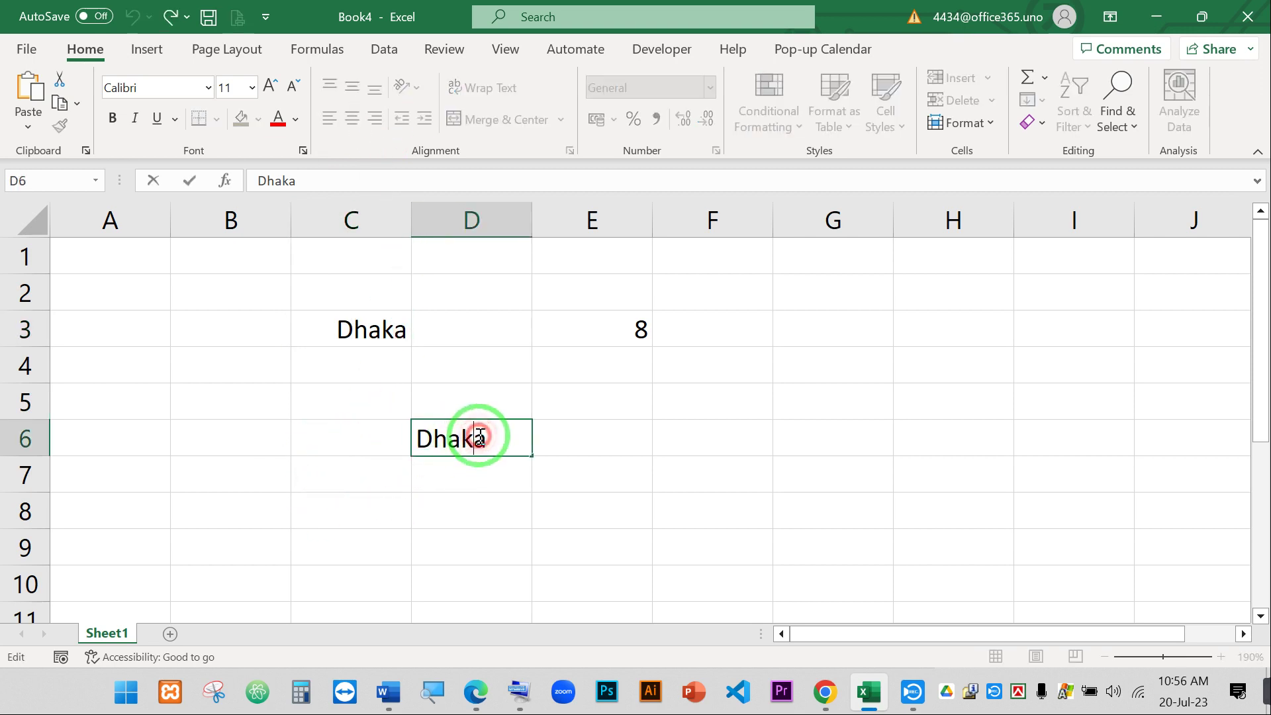
{"action": "left_click", "coordinate": [369, 115]}
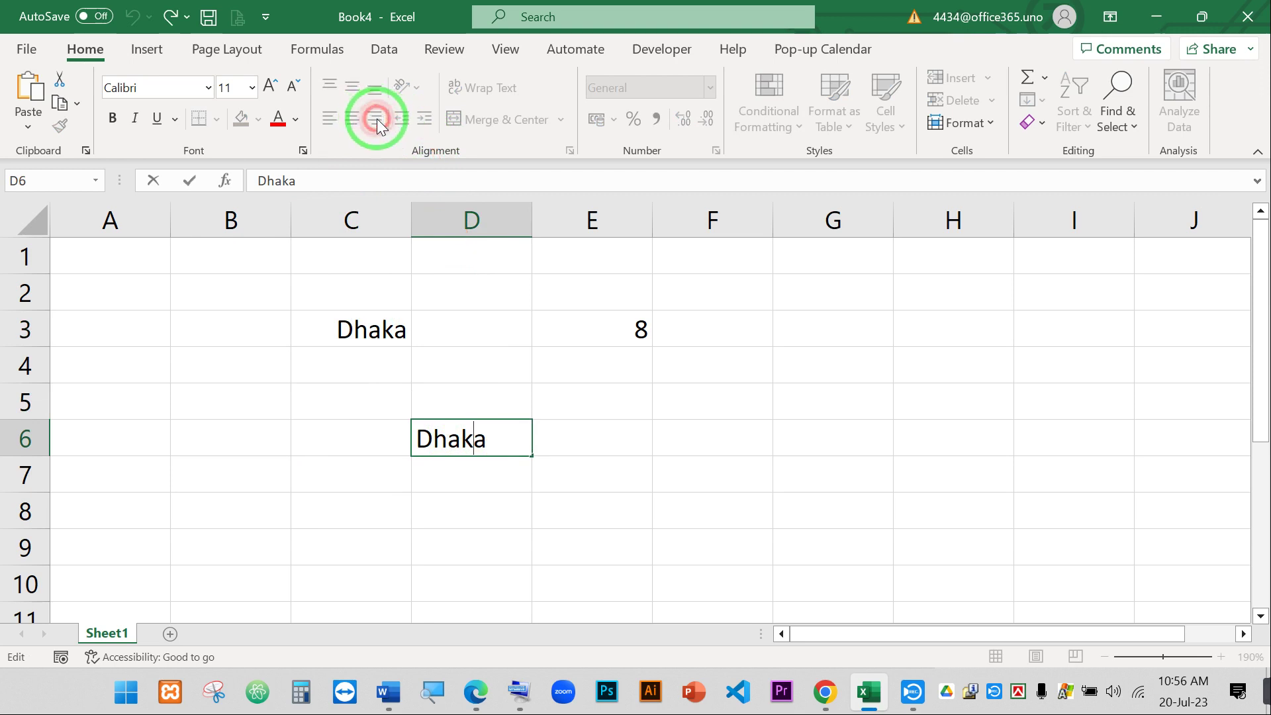
{"action": "mouse_move", "coordinate": [376, 117]}
{"action": "left_mouse_down"}
{"action": "mouse_move", "coordinate": [572, 118]}
{"action": "mouse_move", "coordinate": [737, 89]}
{"action": "mouse_move", "coordinate": [744, 120]}
{"action": "mouse_move", "coordinate": [350, 134]}
{"action": "left_mouse_up"}
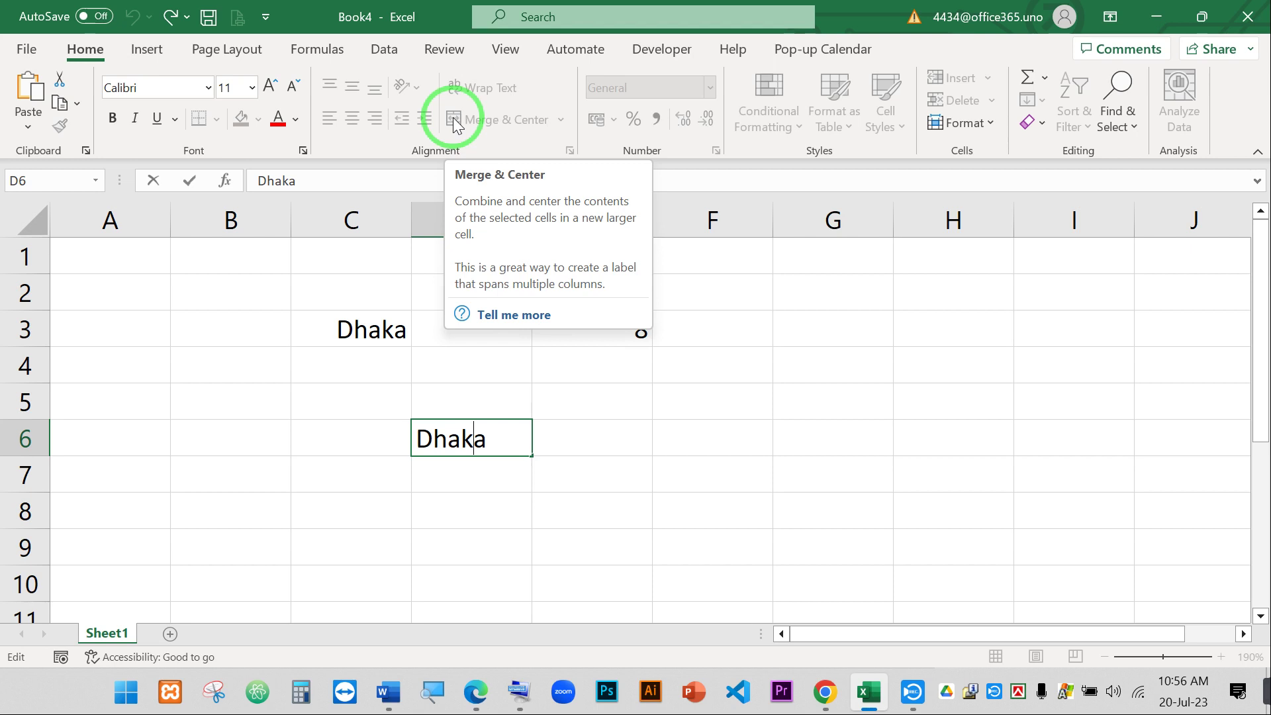
- Clear range D2:F8 of the extra Dhaka and 8, then copy cell C3
{"action": "left_click", "coordinate": [740, 407]}
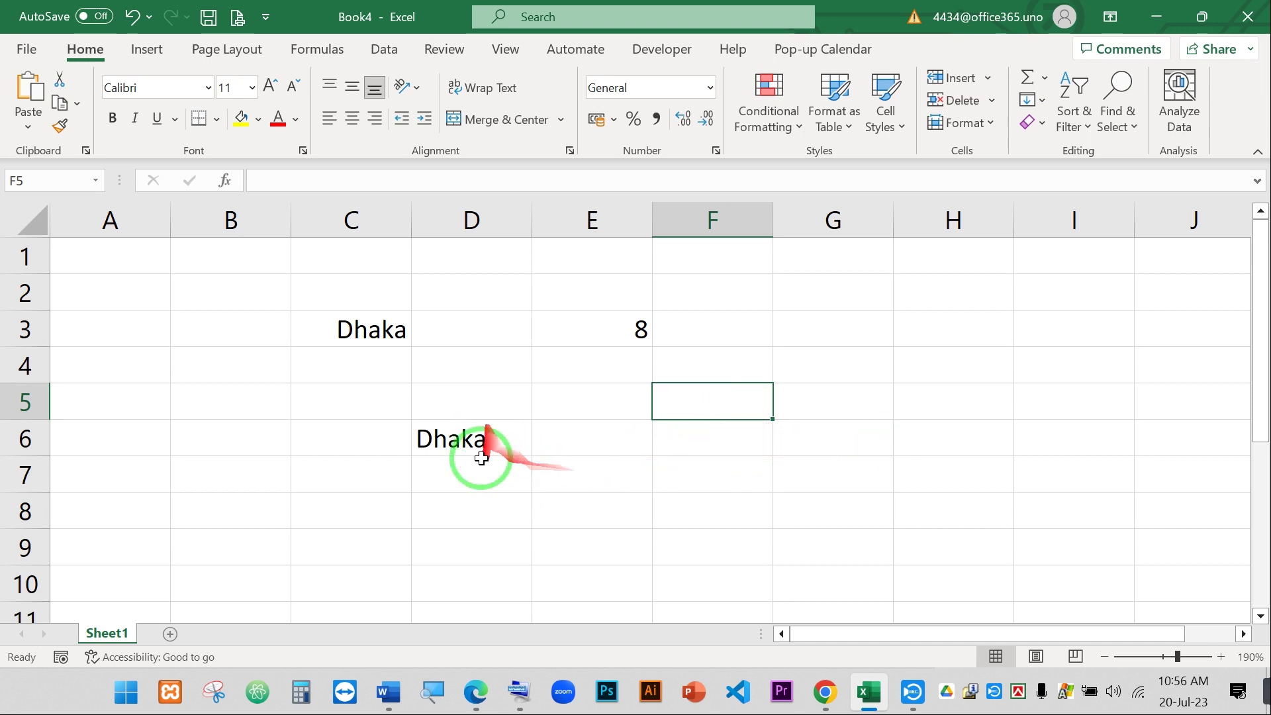
{"action": "left_click", "coordinate": [482, 434]}
{"action": "left_click_drag", "start_coordinate": [471, 287], "coordinate": [763, 488]}
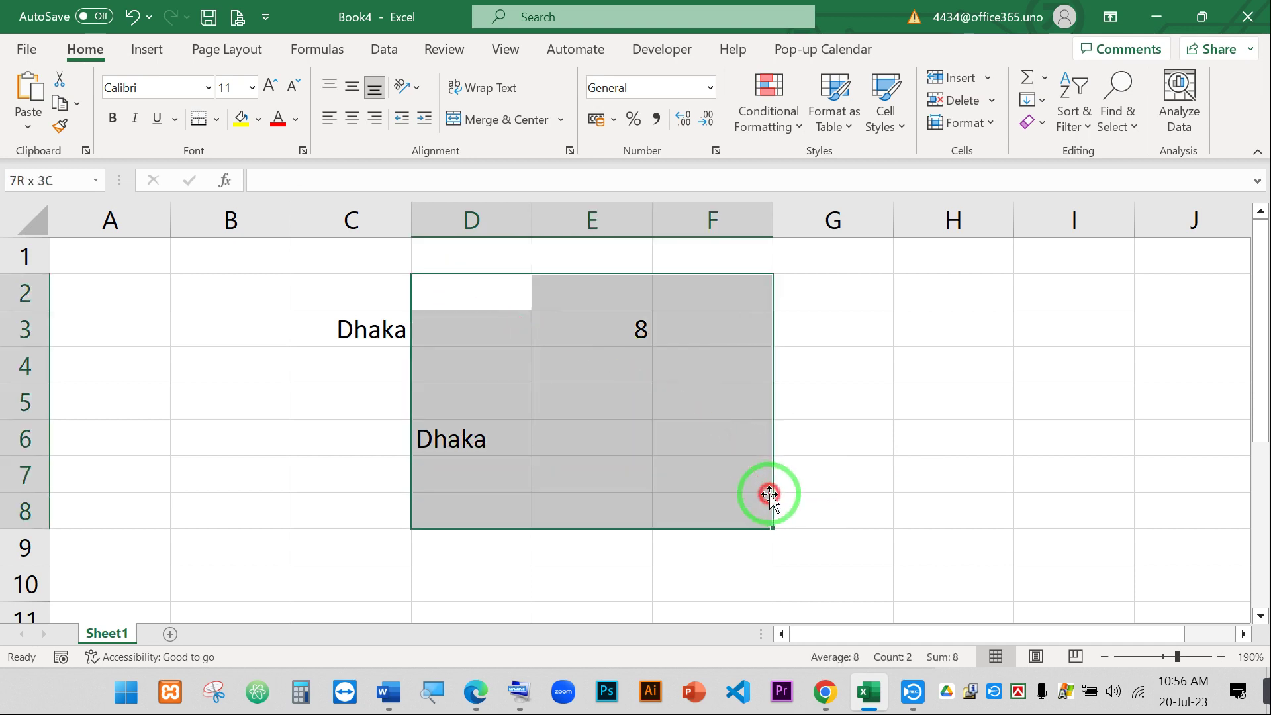
{"action": "left_click", "coordinate": [362, 331]}
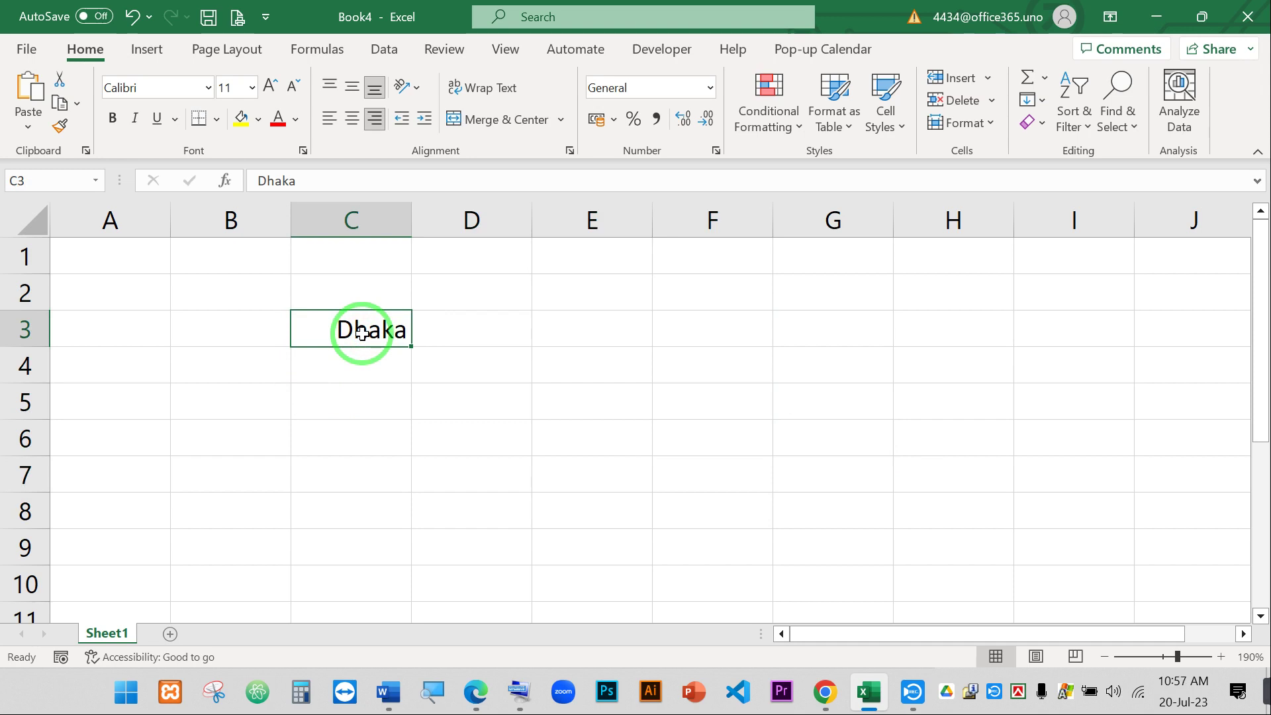
{"action": "key", "text": "ctrl+c"}
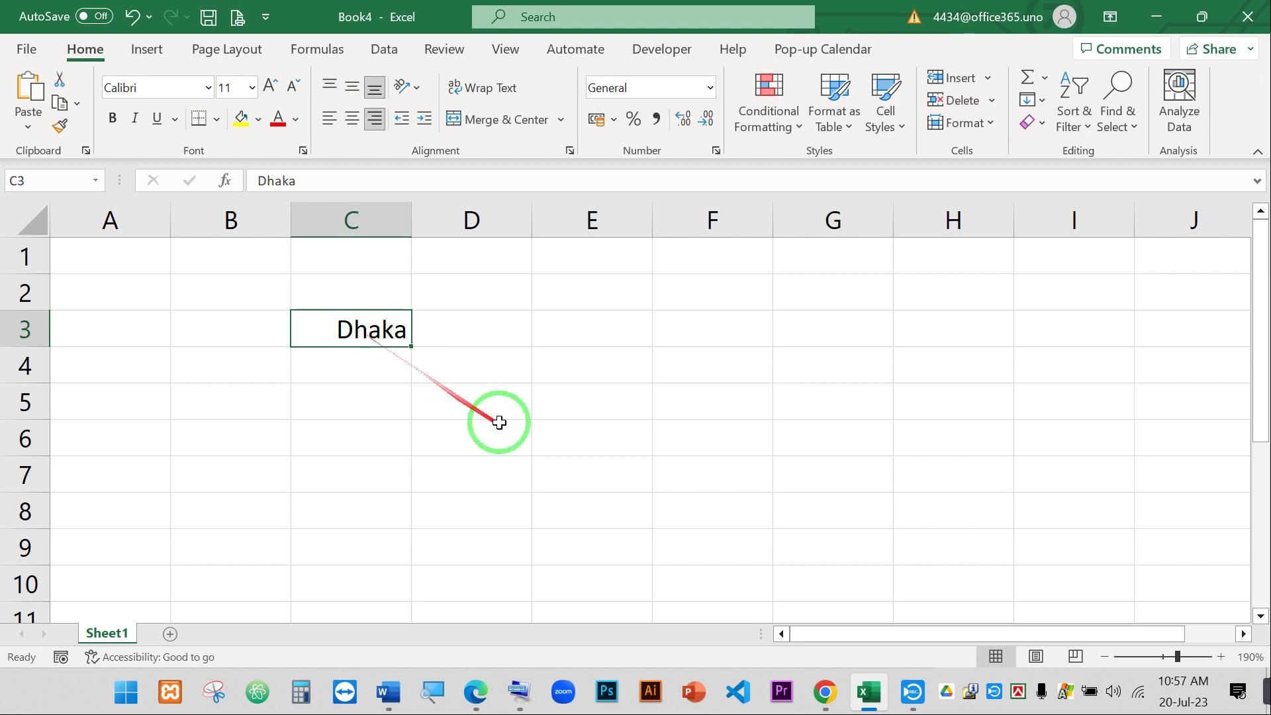
{"action": "left_click", "coordinate": [517, 331]}
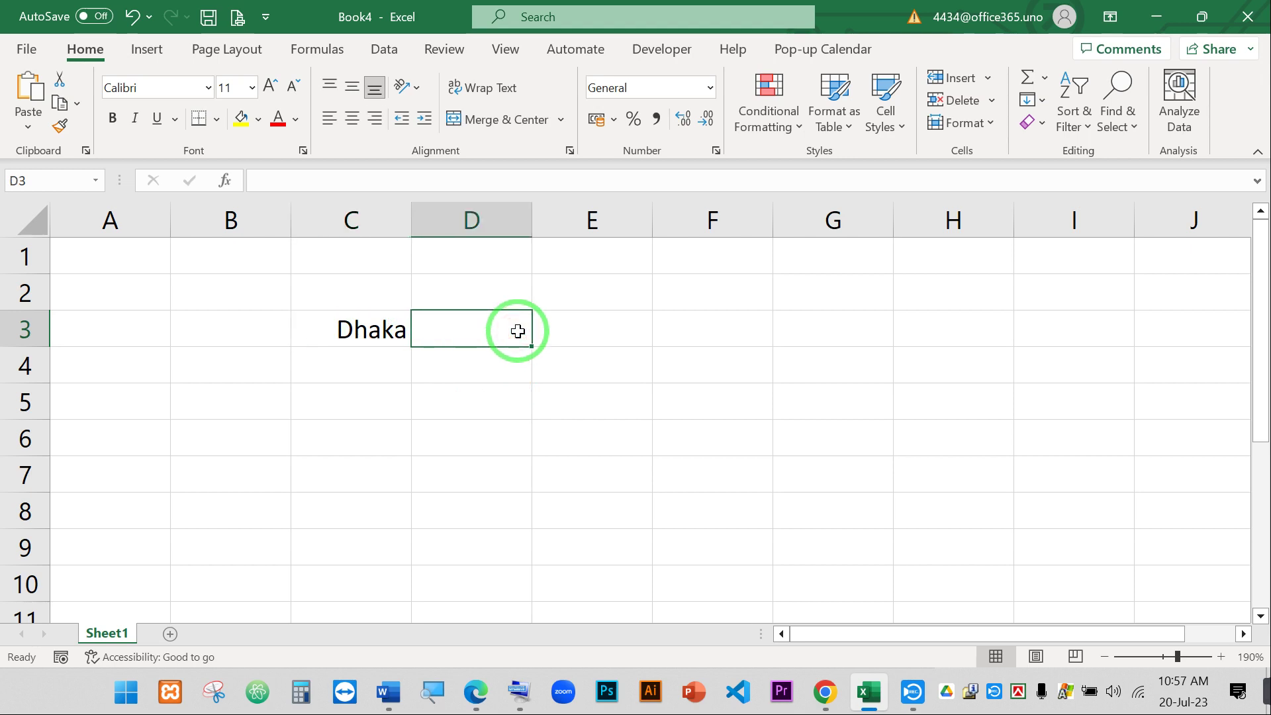
{"action": "left_click_drag", "start_coordinate": [530, 335], "coordinate": [619, 444]}
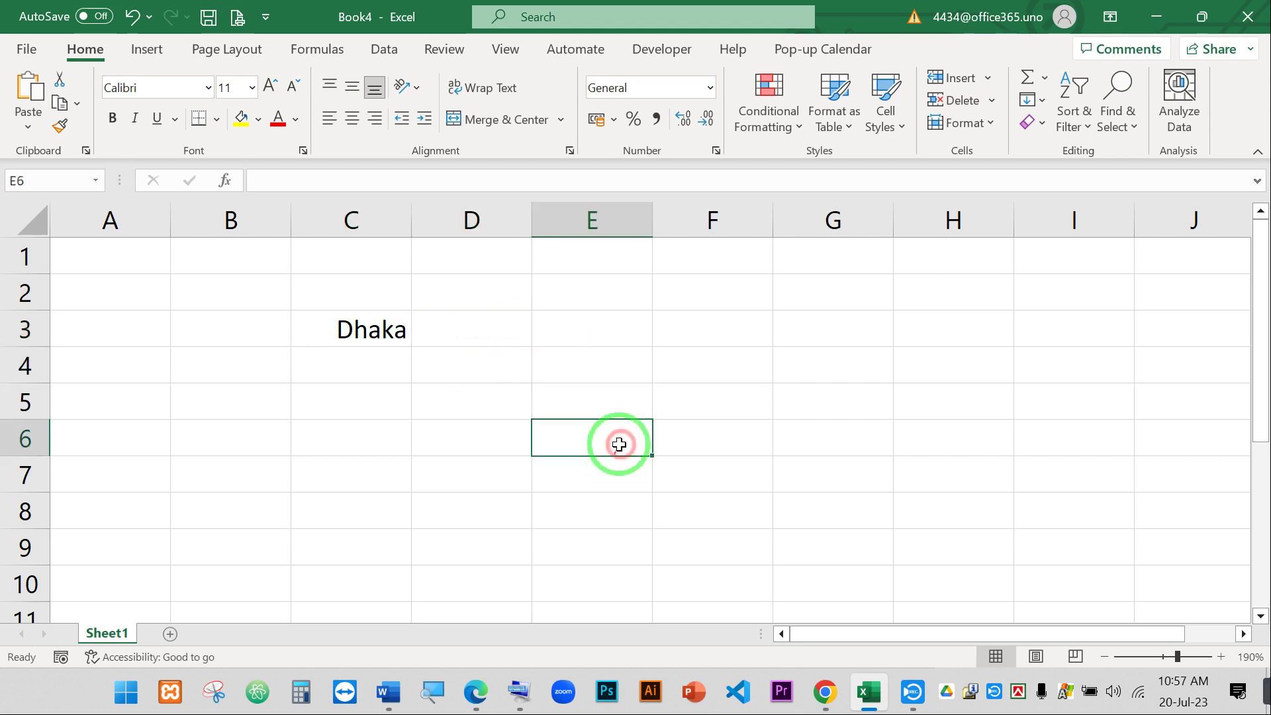
{"action": "left_click", "coordinate": [709, 341]}
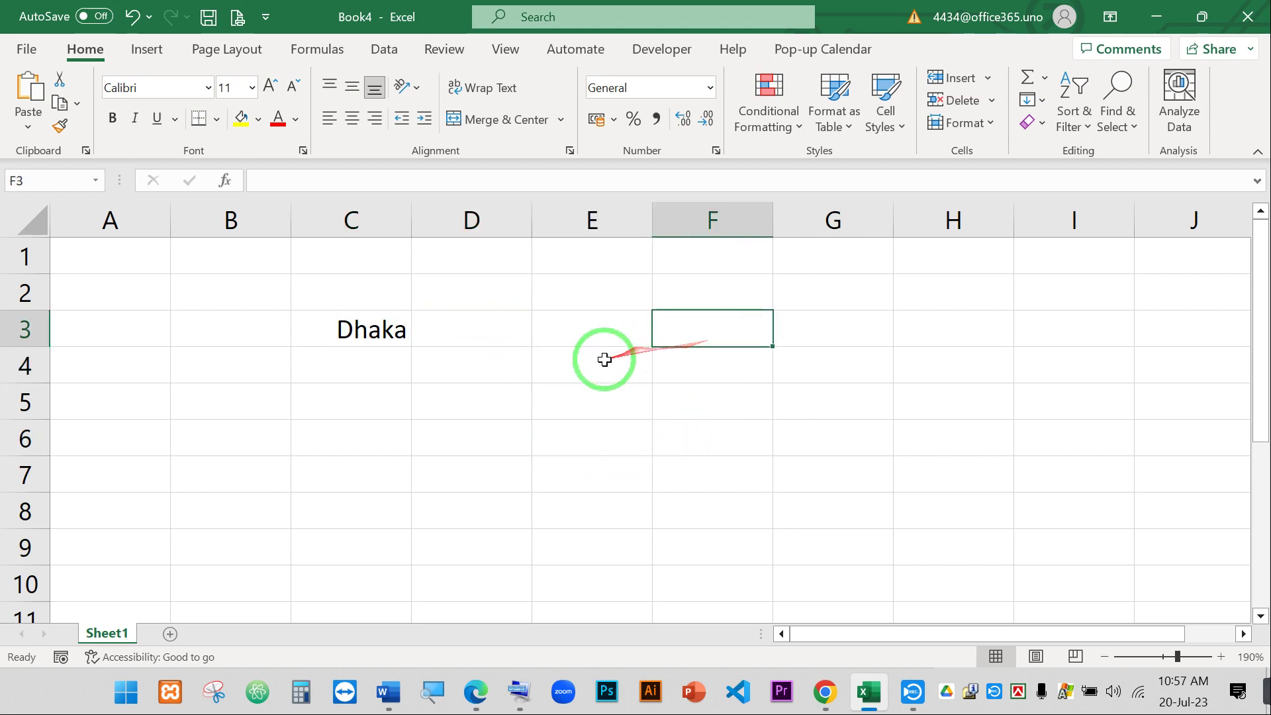
{"action": "left_click", "coordinate": [380, 327]}
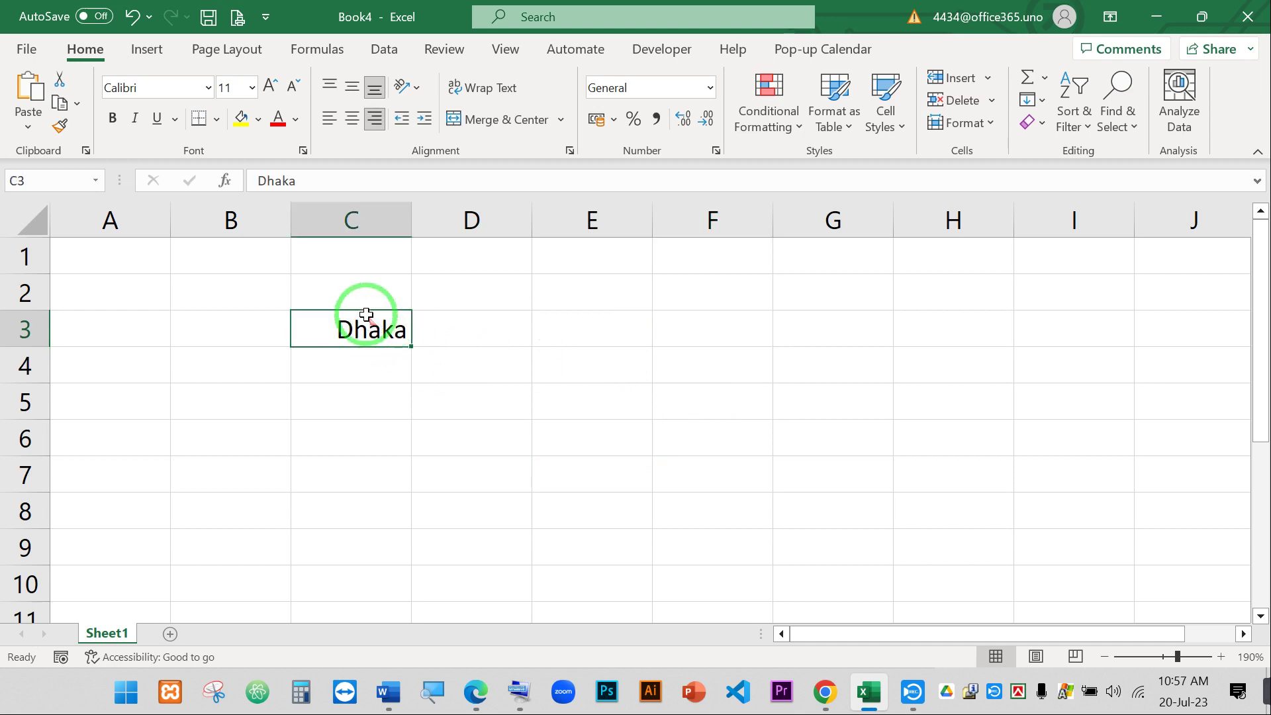
{"action": "left_click_drag", "start_coordinate": [327, 323], "coordinate": [396, 327]}
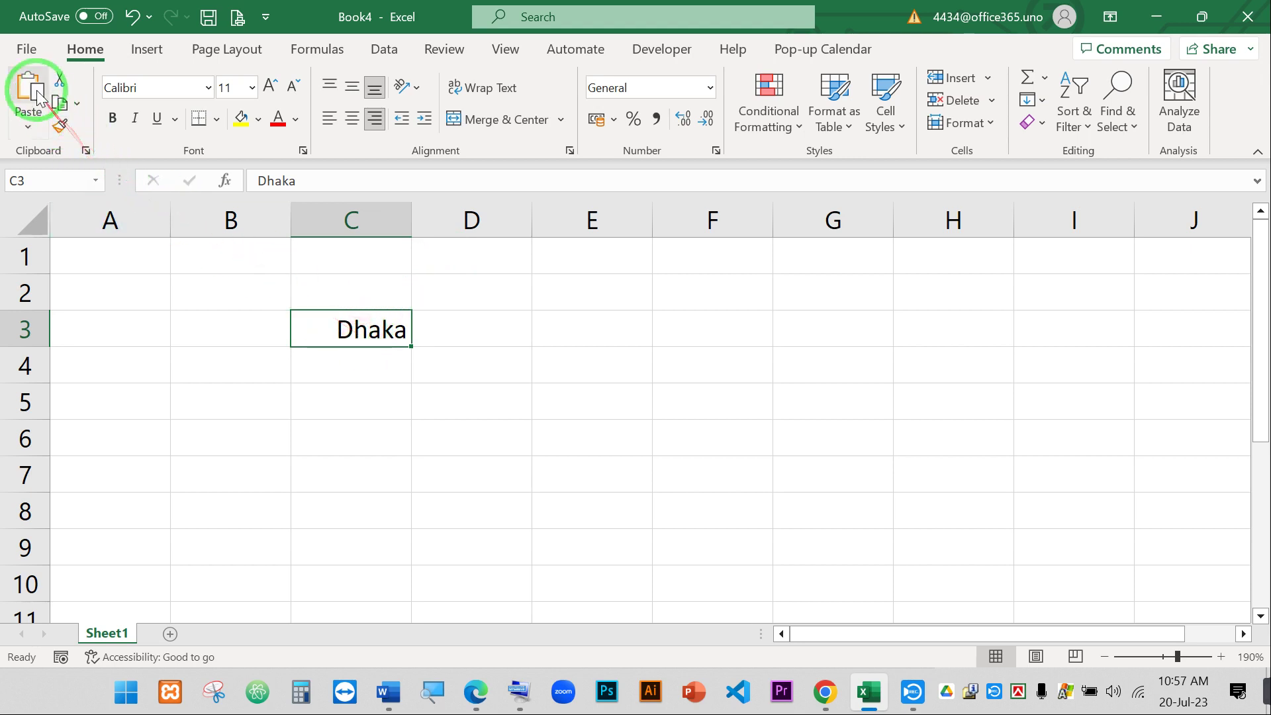
{"action": "left_click", "coordinate": [60, 79]}
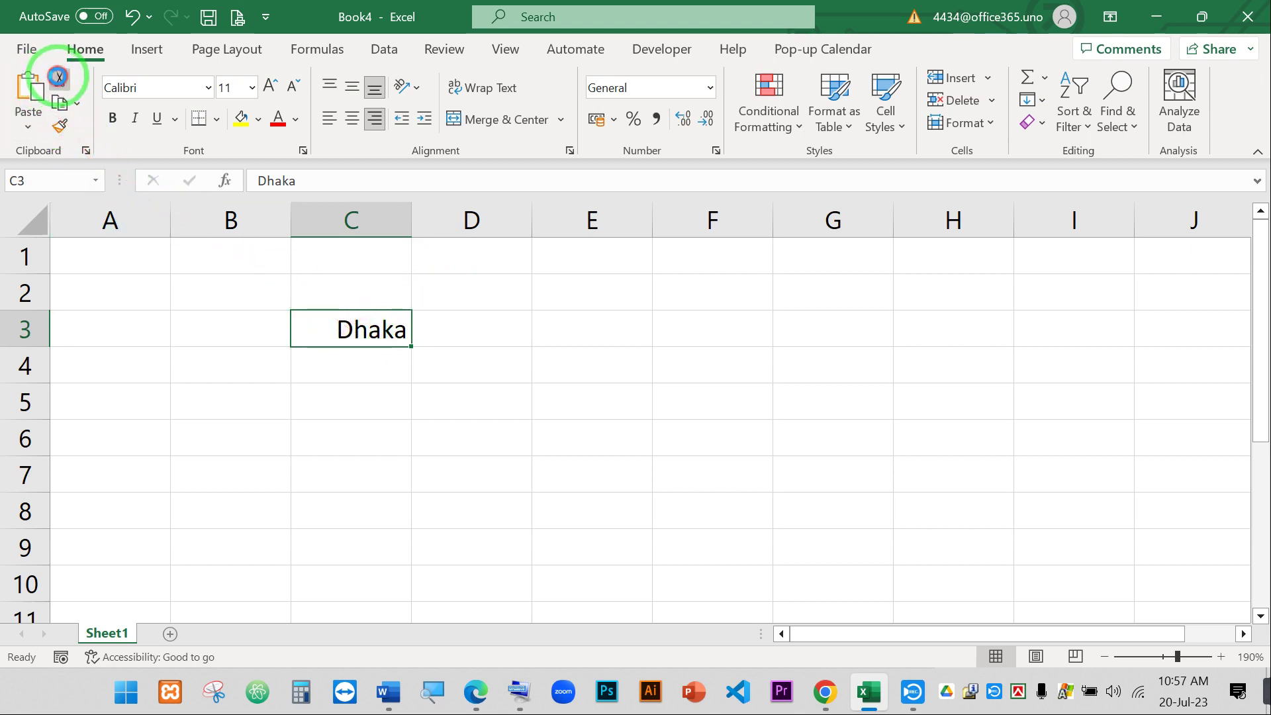
{"action": "left_click", "coordinate": [745, 329]}
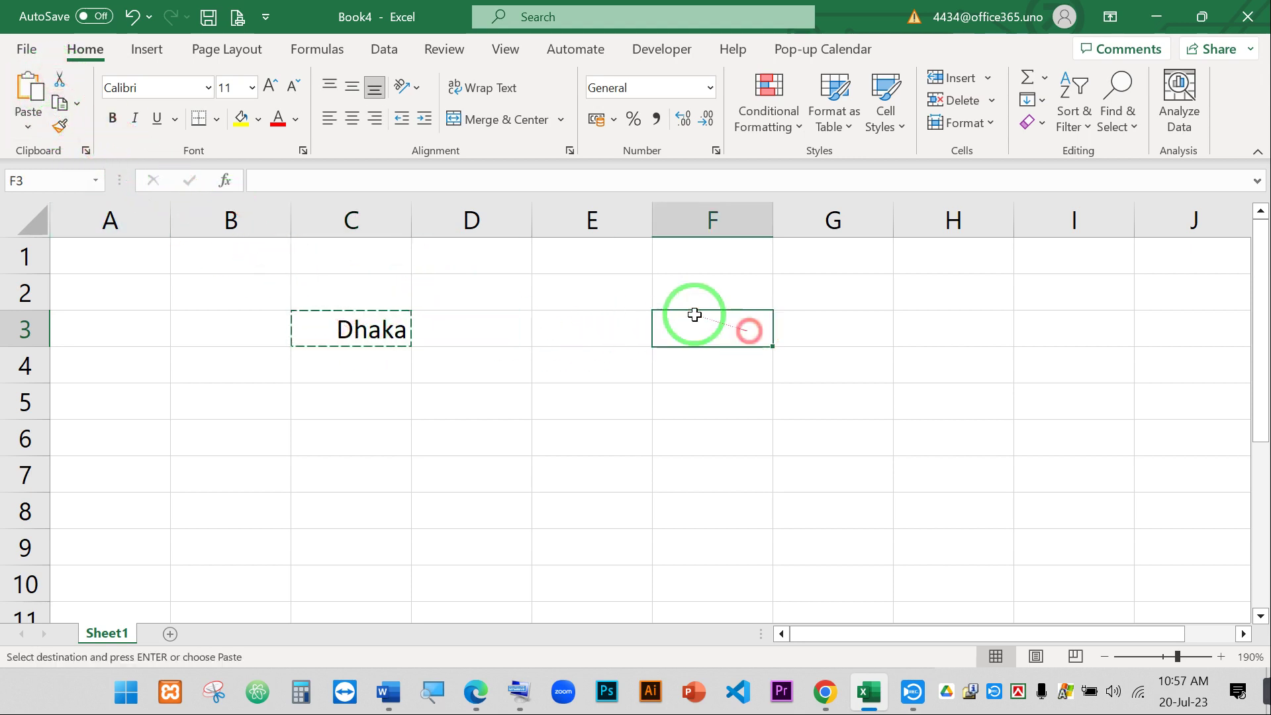
{"action": "left_click", "coordinate": [28, 96]}
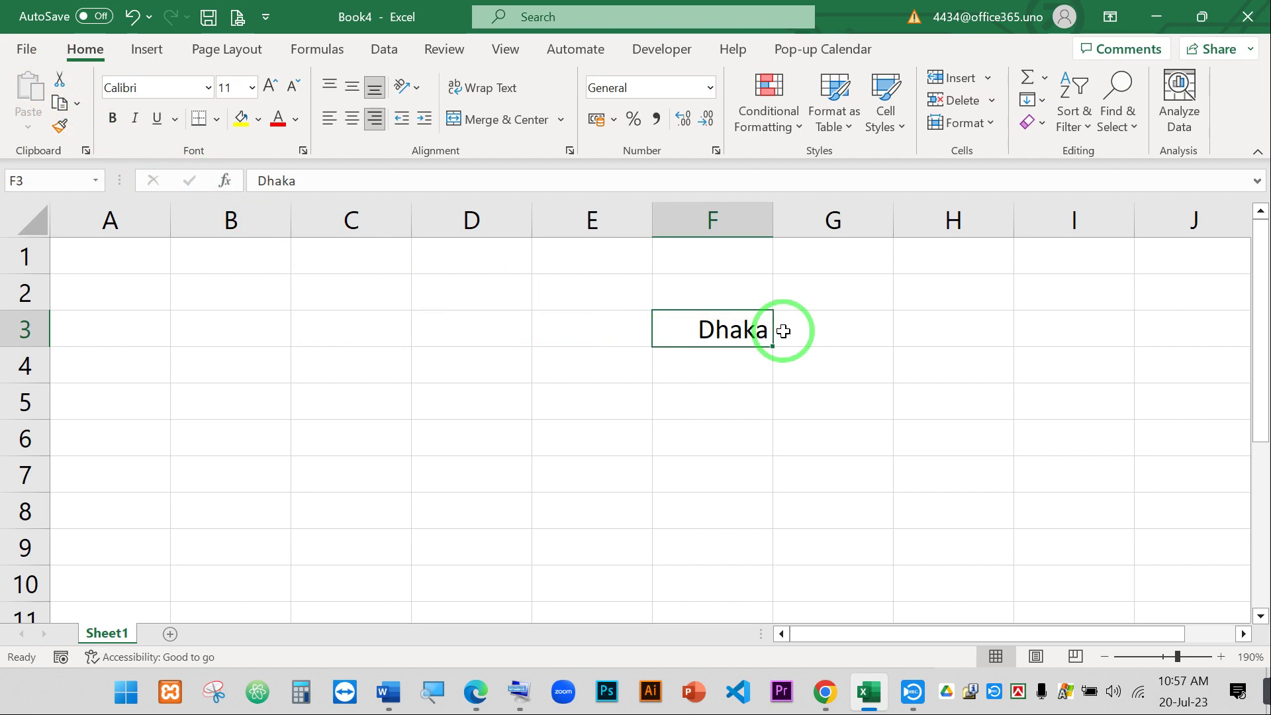
{"action": "key", "text": "ctrl+z"}
{"action": "key", "text": "F12"}
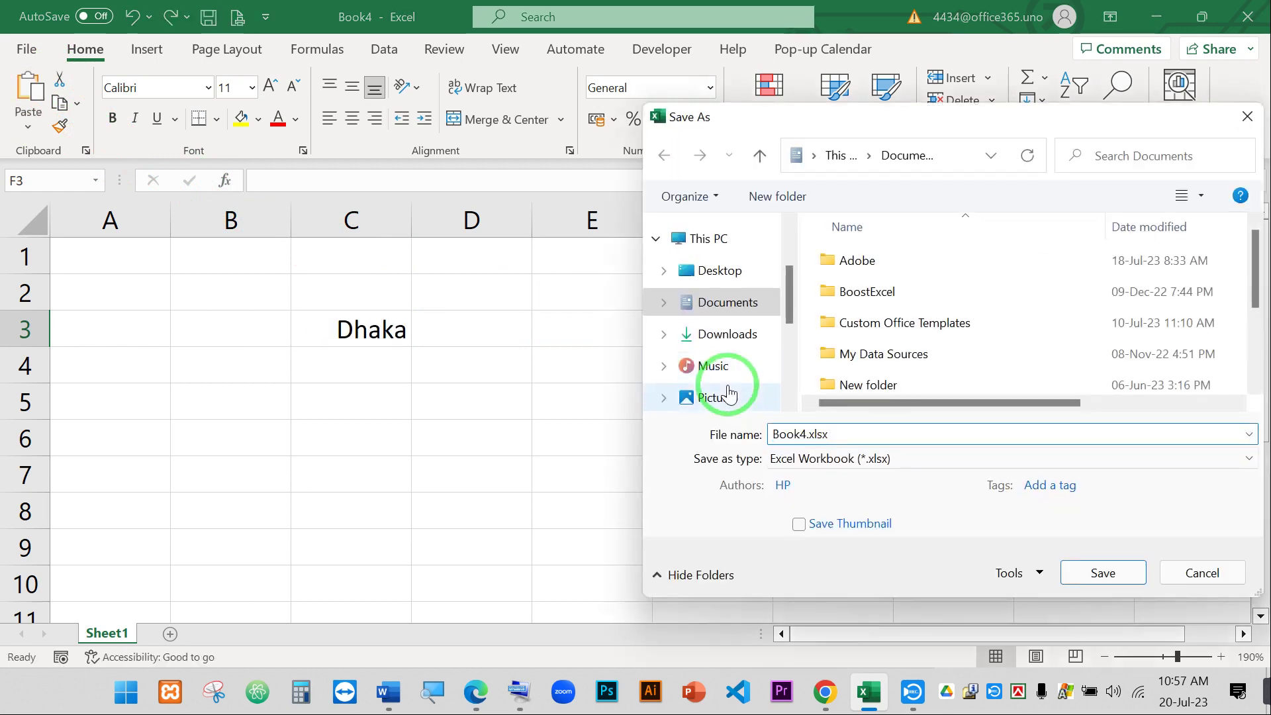
{"action": "key", "text": "Escape"}
{"action": "left_click", "coordinate": [381, 331]}
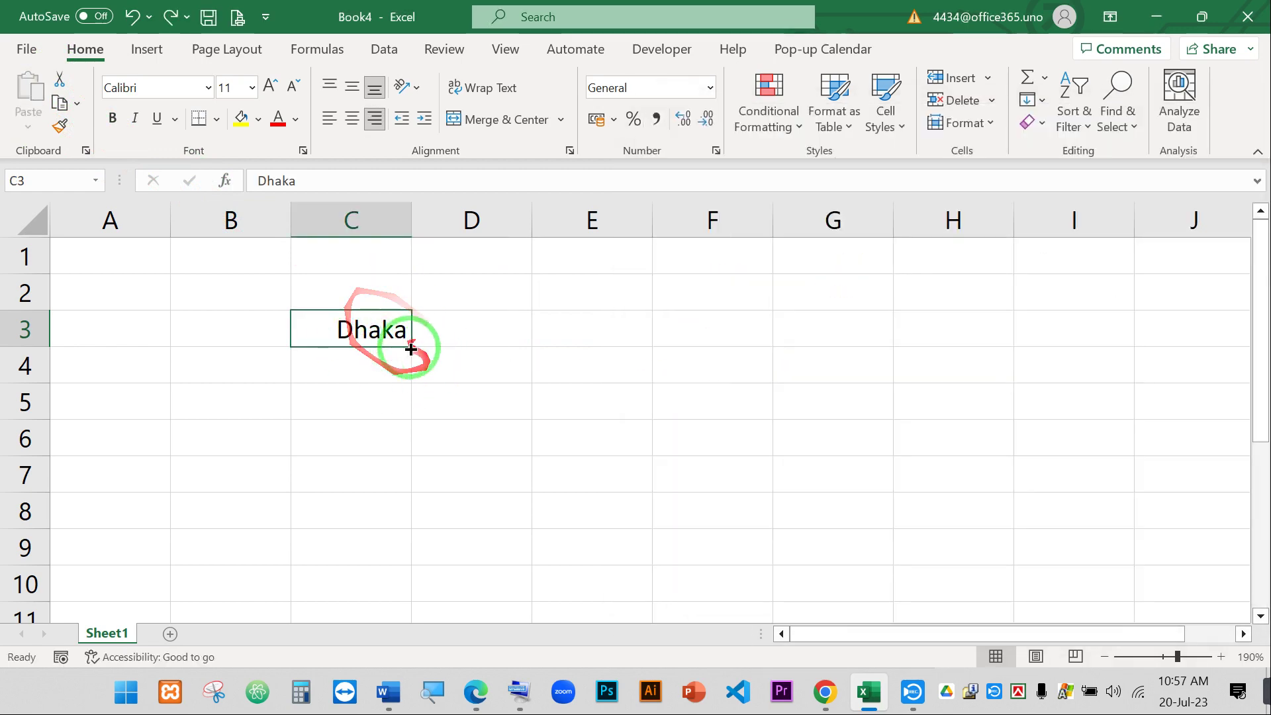
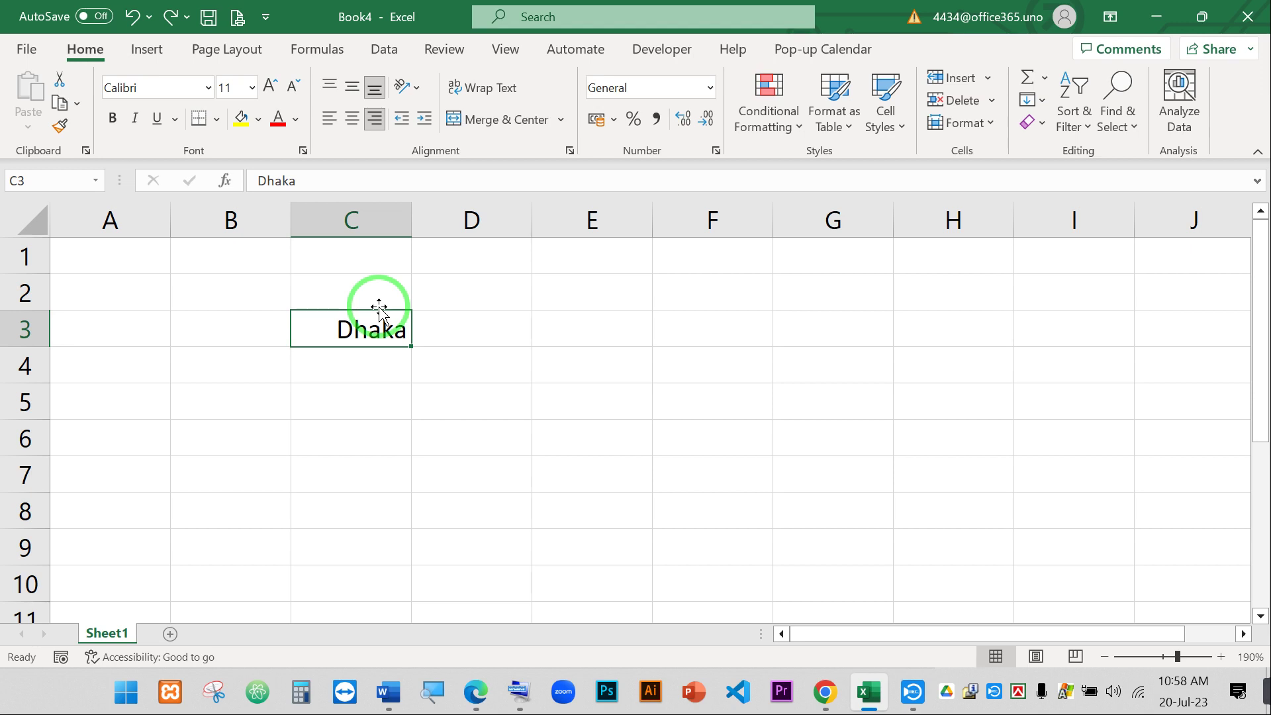
- Move Dhaka from C3 over to G3, then back to D3
{"action": "left_click_drag", "start_coordinate": [379, 308], "coordinate": [871, 341]}
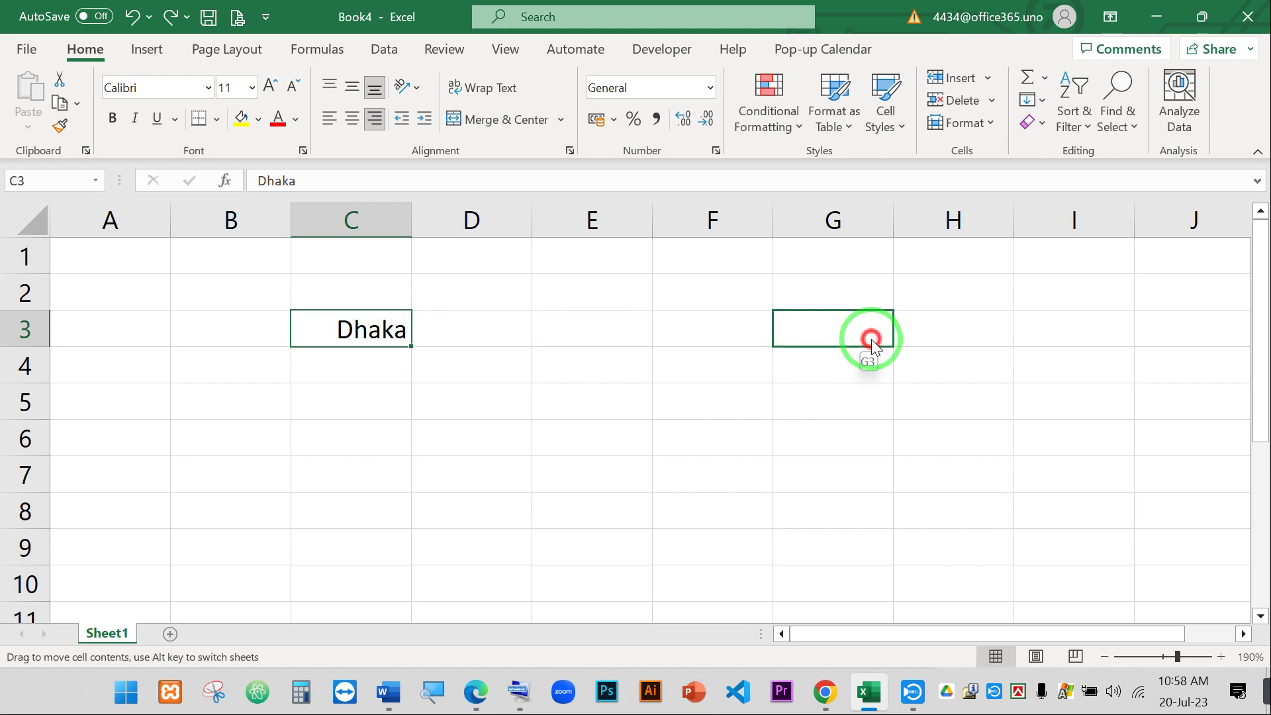
{"action": "left_click_drag", "start_coordinate": [872, 339], "coordinate": [871, 339]}
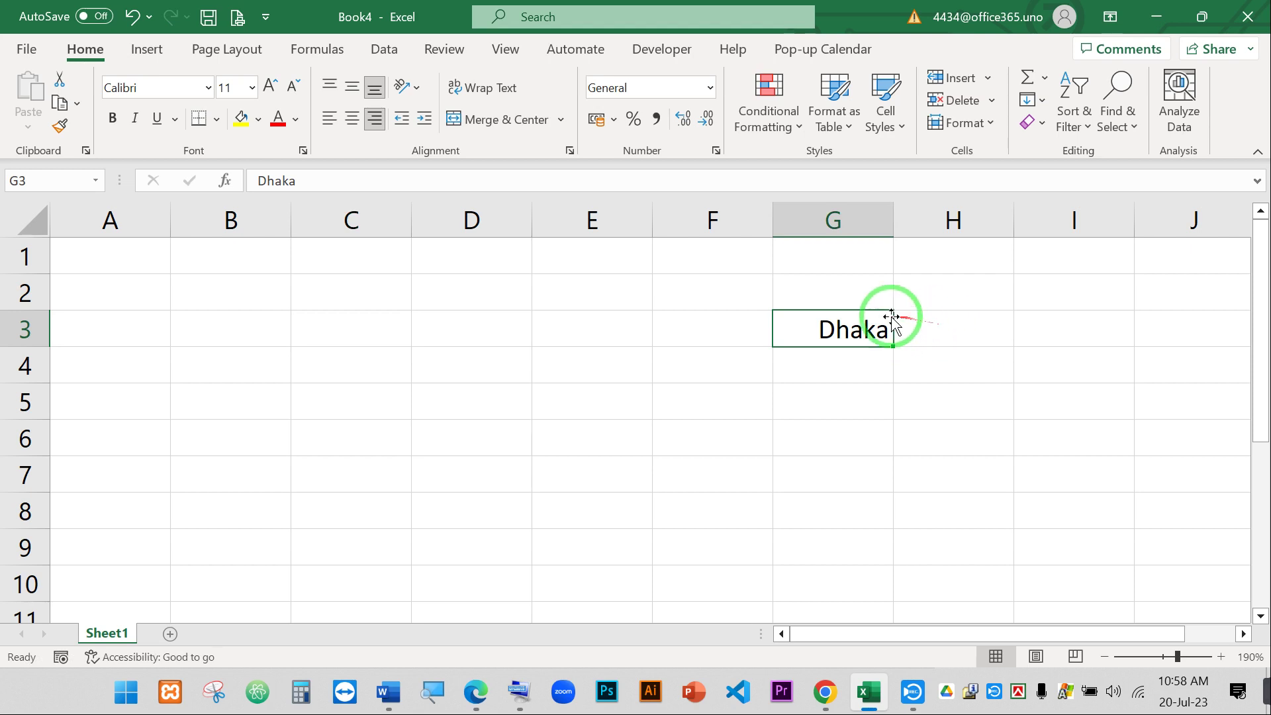
{"action": "left_click_drag", "start_coordinate": [867, 311], "coordinate": [450, 326]}
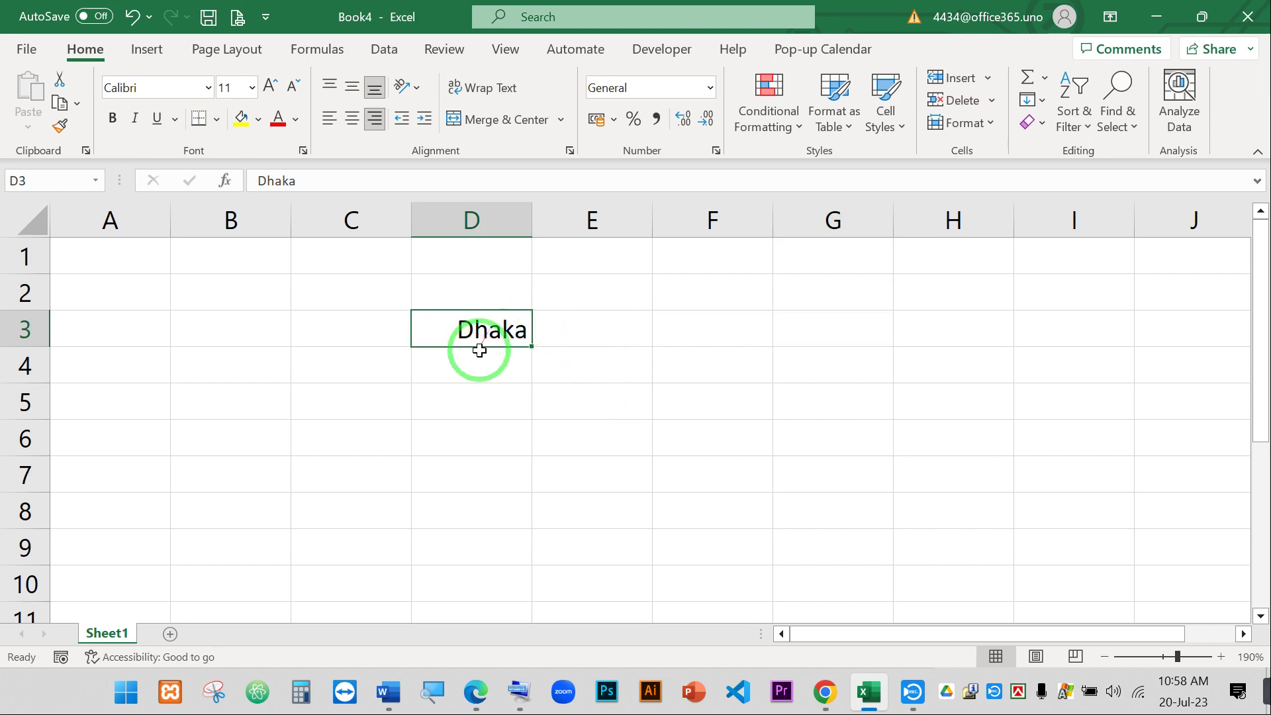
- Select cells around D3, move Dhaka to H7, then undo that move
{"action": "left_click", "coordinate": [730, 336]}
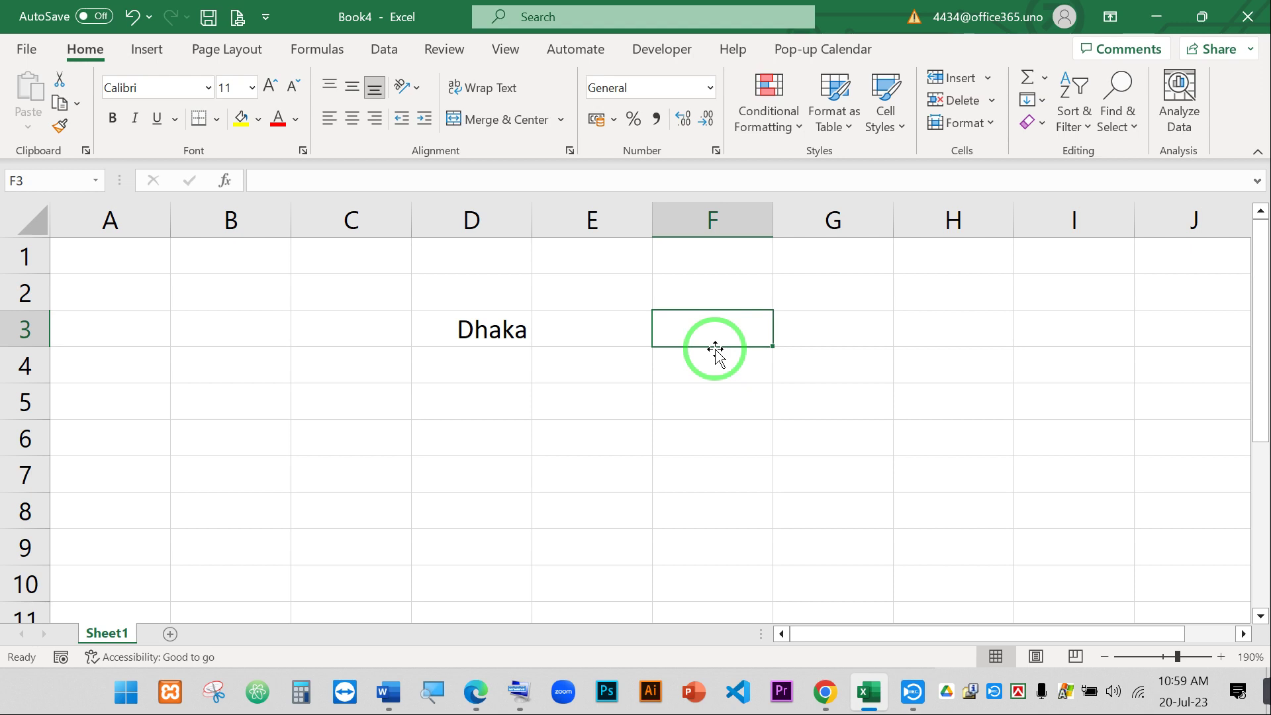
{"action": "left_click", "coordinate": [475, 331]}
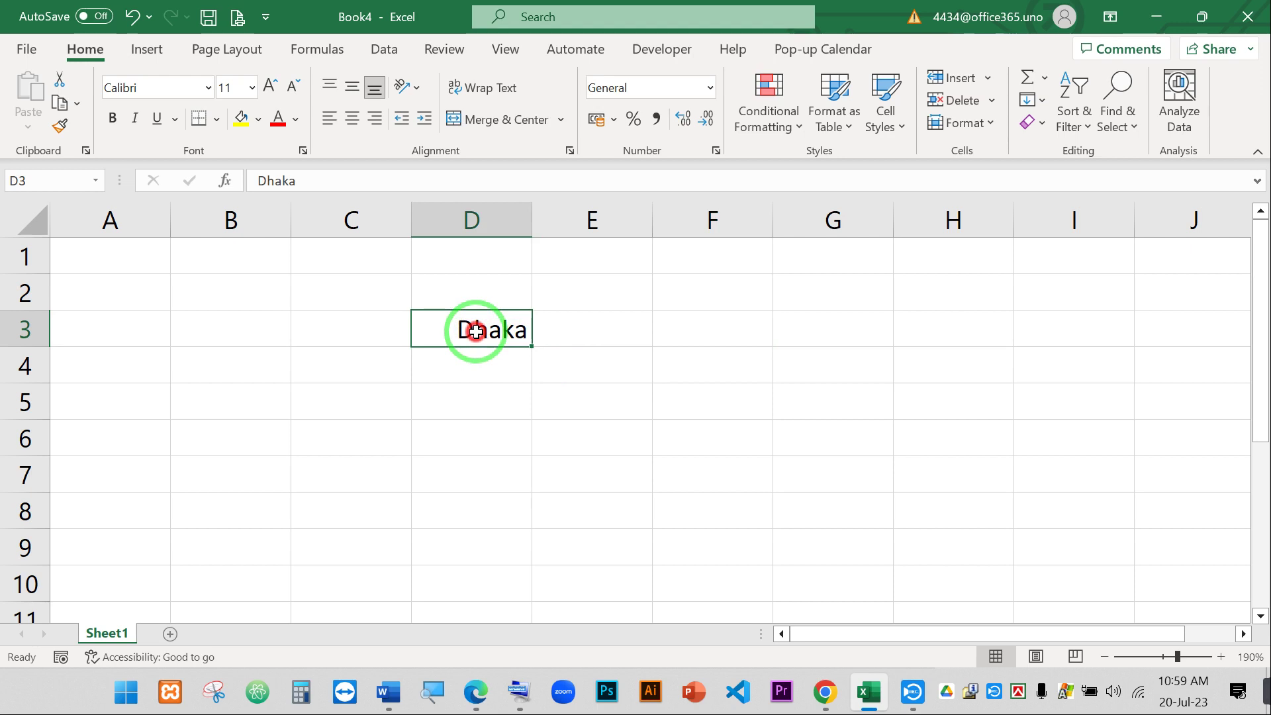
{"action": "mouse_move", "coordinate": [476, 331]}
{"action": "left_mouse_down"}
{"action": "mouse_move", "coordinate": [880, 292]}
{"action": "mouse_move", "coordinate": [984, 332]}
{"action": "mouse_move", "coordinate": [732, 349]}
{"action": "mouse_move", "coordinate": [477, 329]}
{"action": "mouse_move", "coordinate": [313, 351]}
{"action": "mouse_move", "coordinate": [204, 331]}
{"action": "mouse_move", "coordinate": [487, 321]}
{"action": "mouse_move", "coordinate": [533, 527]}
{"action": "mouse_move", "coordinate": [463, 207]}
{"action": "mouse_move", "coordinate": [501, 331]}
{"action": "mouse_move", "coordinate": [737, 428]}
{"action": "mouse_move", "coordinate": [908, 584]}
{"action": "mouse_move", "coordinate": [842, 536]}
{"action": "mouse_move", "coordinate": [183, 222]}
{"action": "mouse_move", "coordinate": [151, 516]}
{"action": "mouse_move", "coordinate": [1041, 549]}
{"action": "mouse_move", "coordinate": [984, 570]}
{"action": "mouse_move", "coordinate": [545, 360]}
{"action": "mouse_move", "coordinate": [496, 321]}
{"action": "mouse_move", "coordinate": [496, 331]}
{"action": "left_mouse_up"}
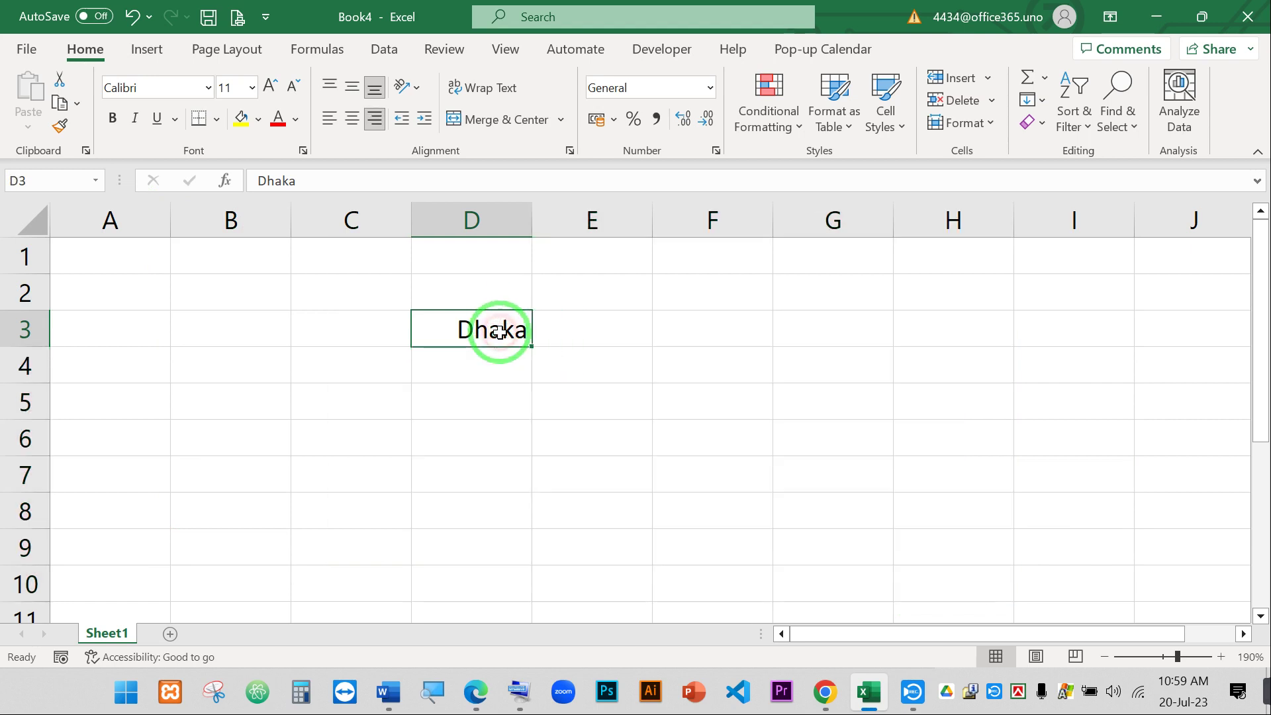
{"action": "left_click", "coordinate": [534, 371]}
{"action": "left_click", "coordinate": [489, 328]}
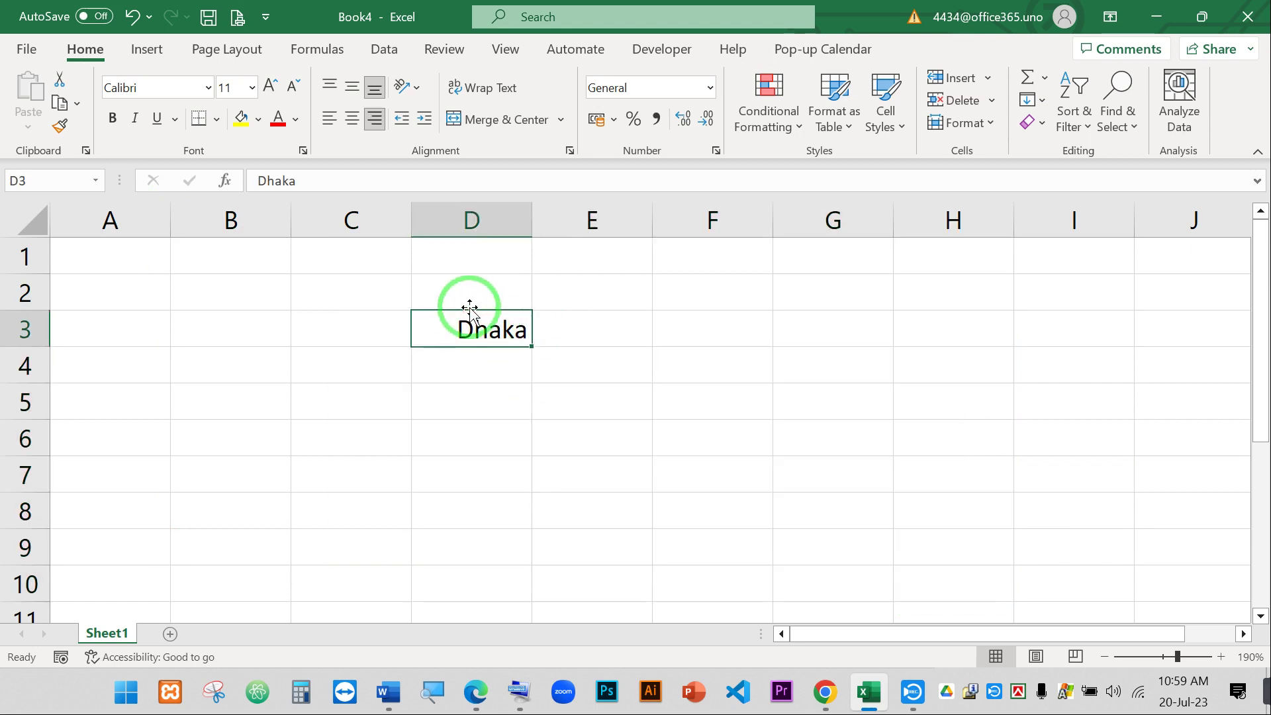
{"action": "left_click_drag", "start_coordinate": [468, 308], "coordinate": [911, 485]}
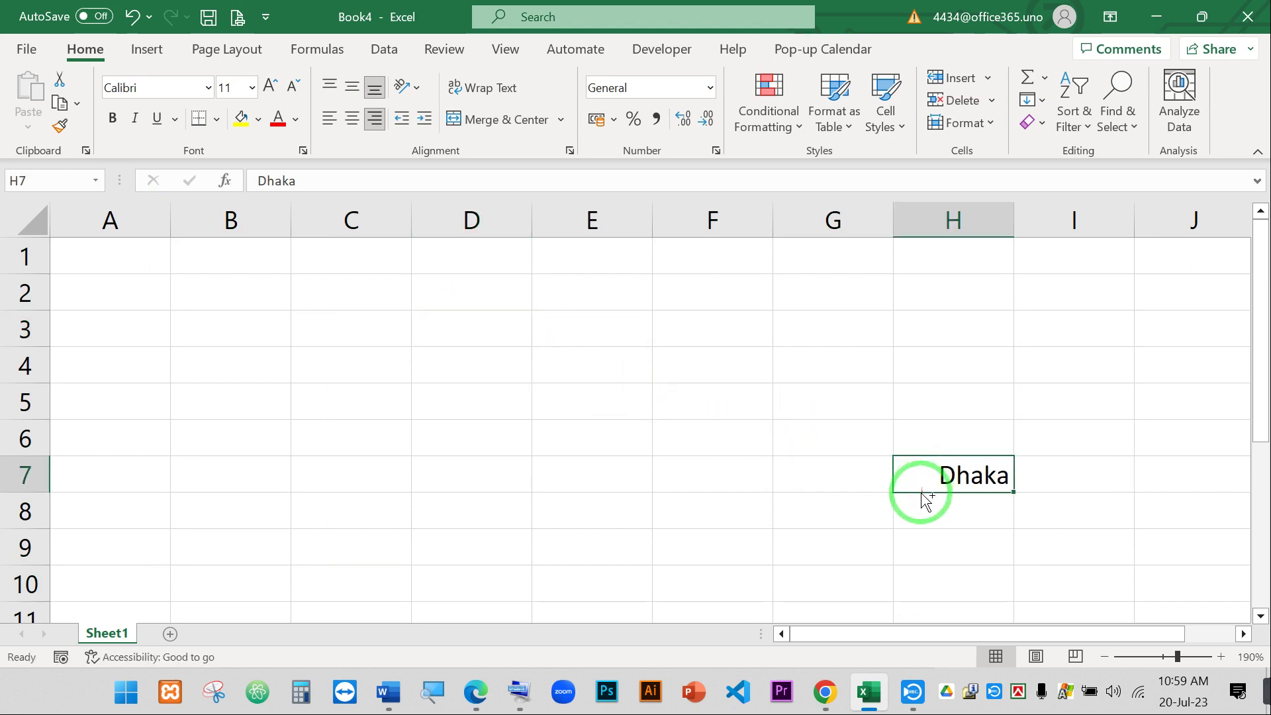
{"action": "key", "text": "ctrl+z"}
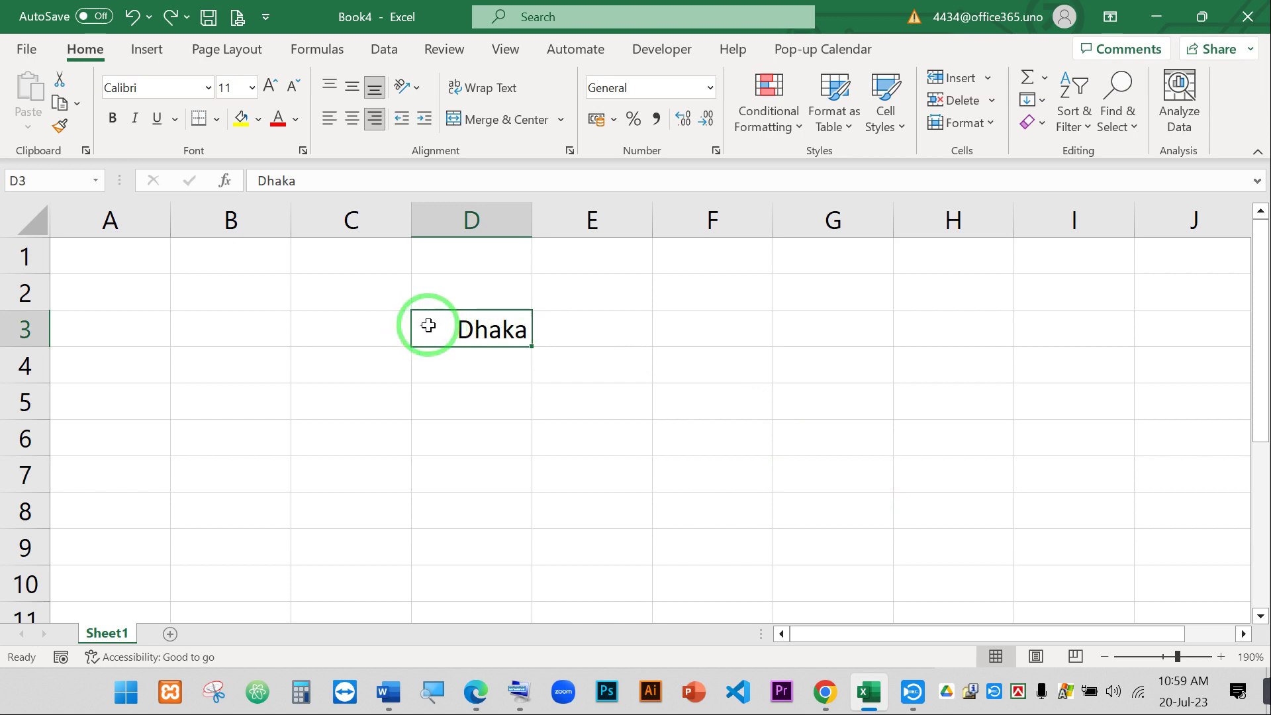
{"action": "left_click_drag", "start_coordinate": [429, 325], "coordinate": [480, 405]}
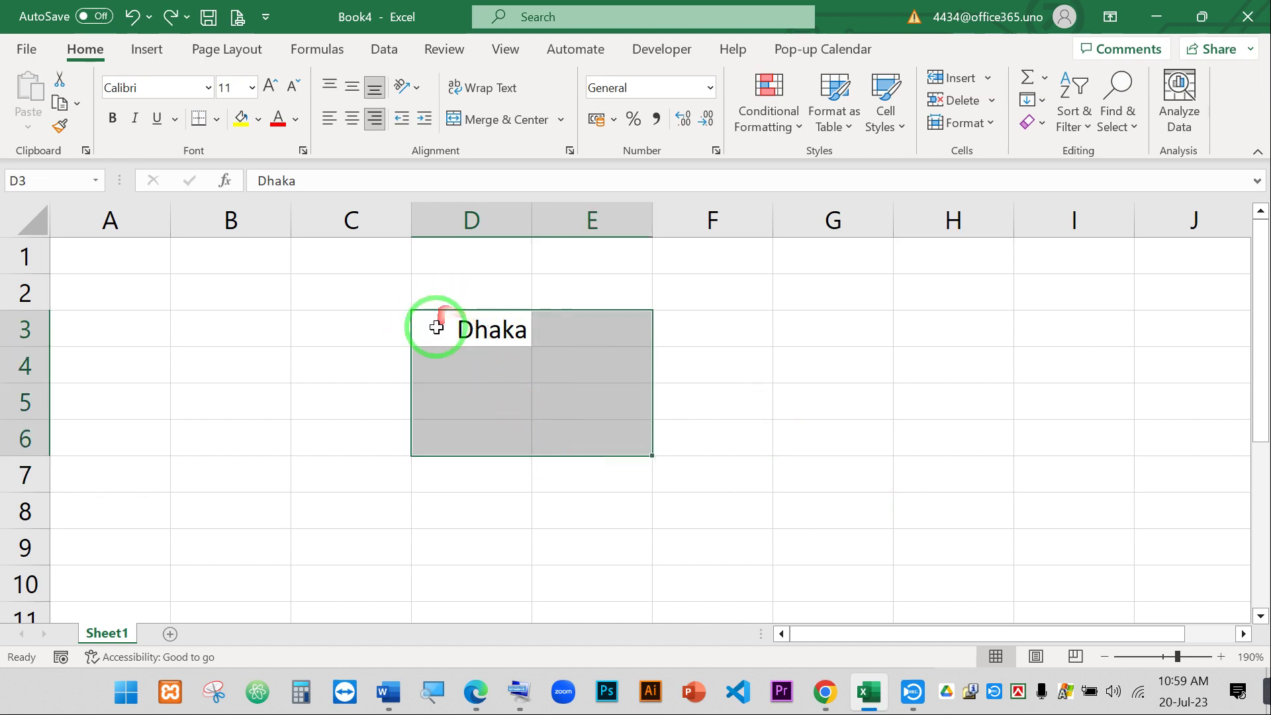
{"action": "left_click_drag", "start_coordinate": [426, 323], "coordinate": [620, 401]}
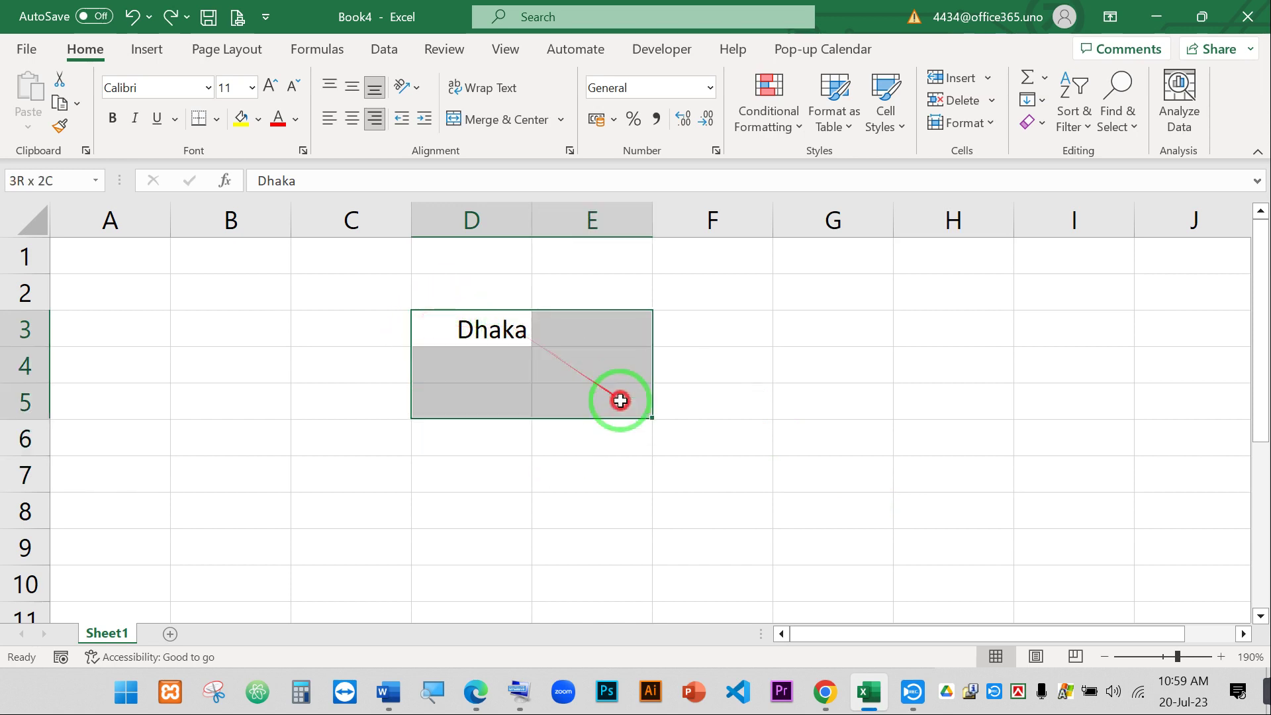
{"action": "left_click", "coordinate": [548, 397]}
{"action": "left_click", "coordinate": [468, 329]}
{"action": "left_click_drag", "start_coordinate": [501, 348], "coordinate": [644, 468]}
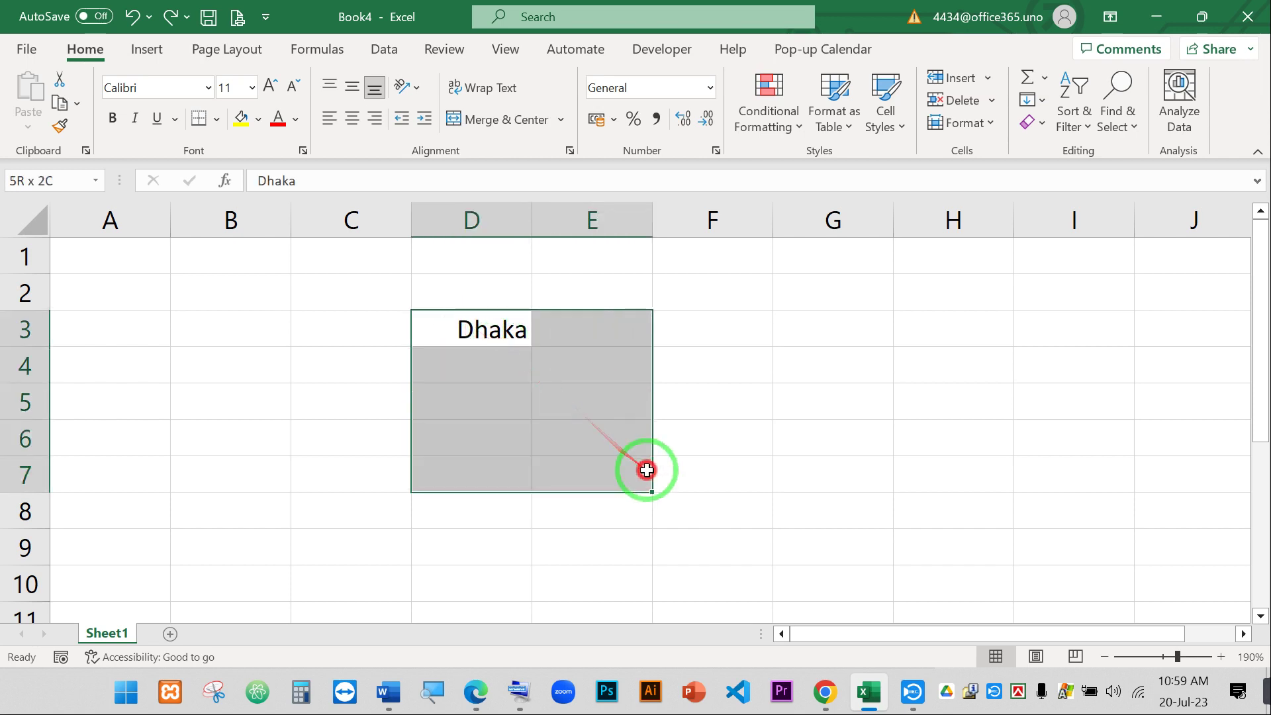
{"action": "left_click", "coordinate": [488, 329]}
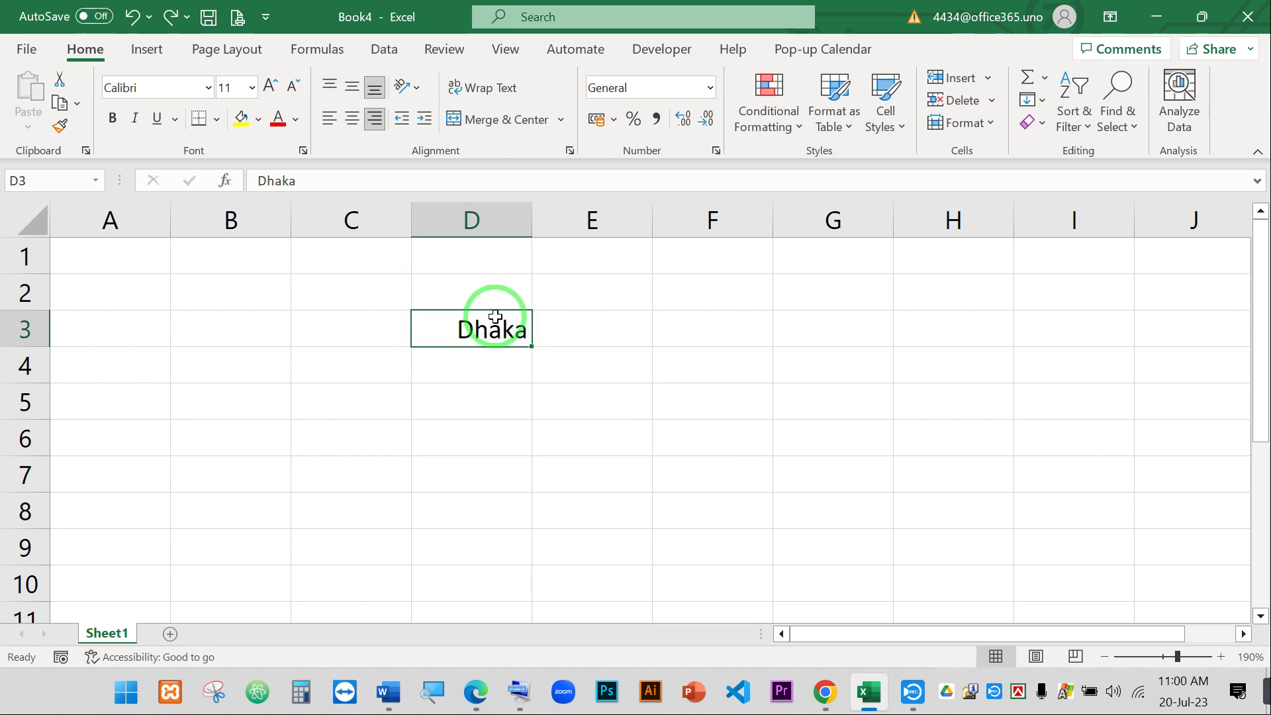
{"action": "left_click_drag", "start_coordinate": [480, 326], "coordinate": [723, 326]}
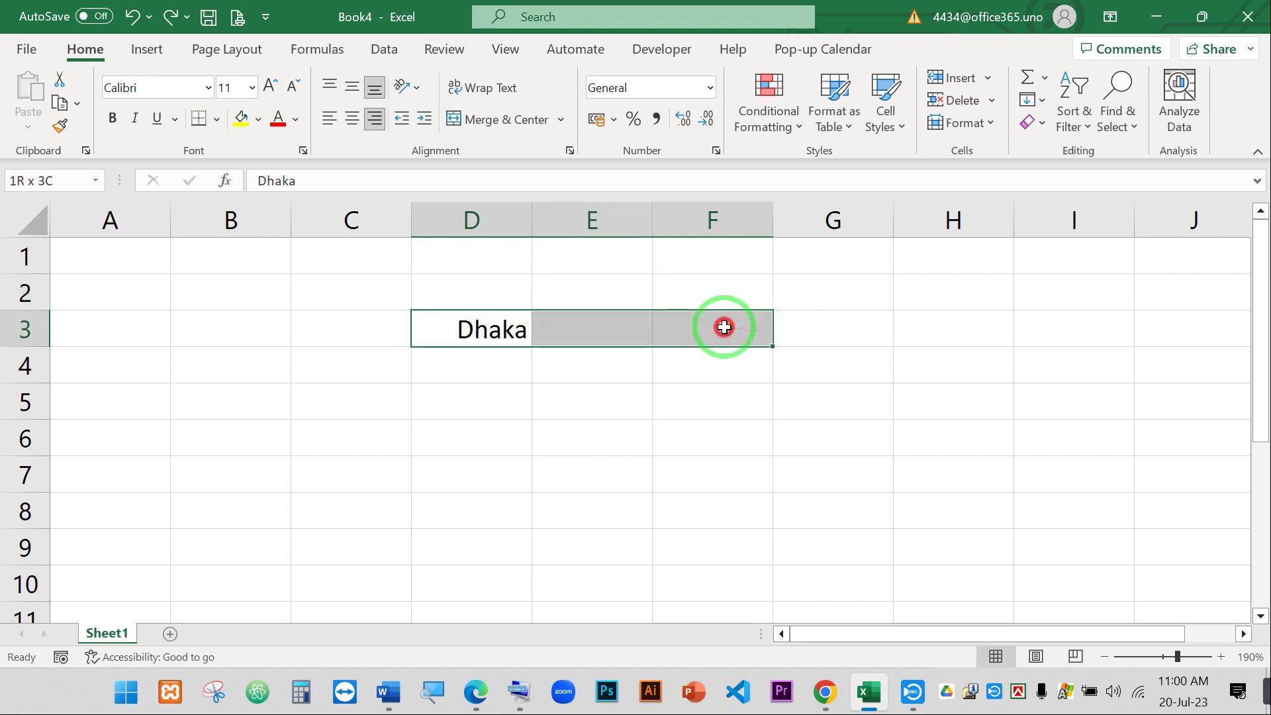
{"action": "left_click", "coordinate": [666, 394]}
{"action": "left_click", "coordinate": [456, 328]}
{"action": "left_click_drag", "start_coordinate": [460, 312], "coordinate": [741, 326]}
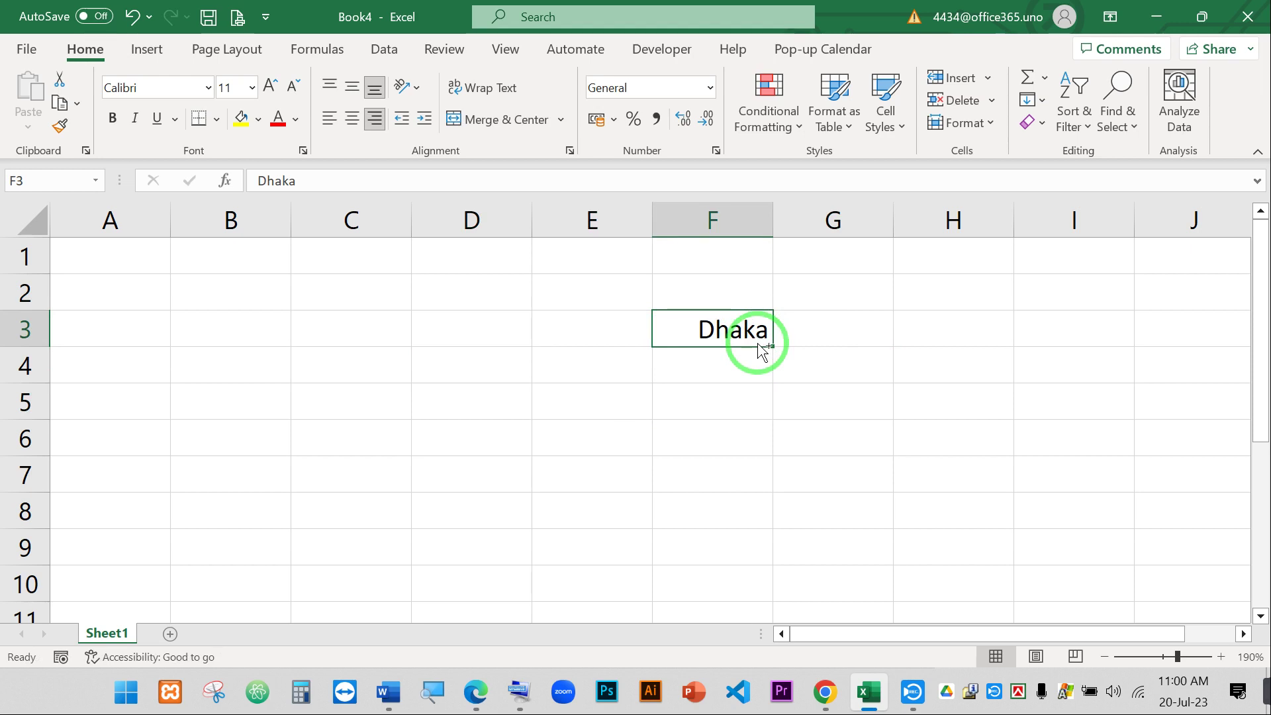
{"action": "key", "text": "ctrl+z"}
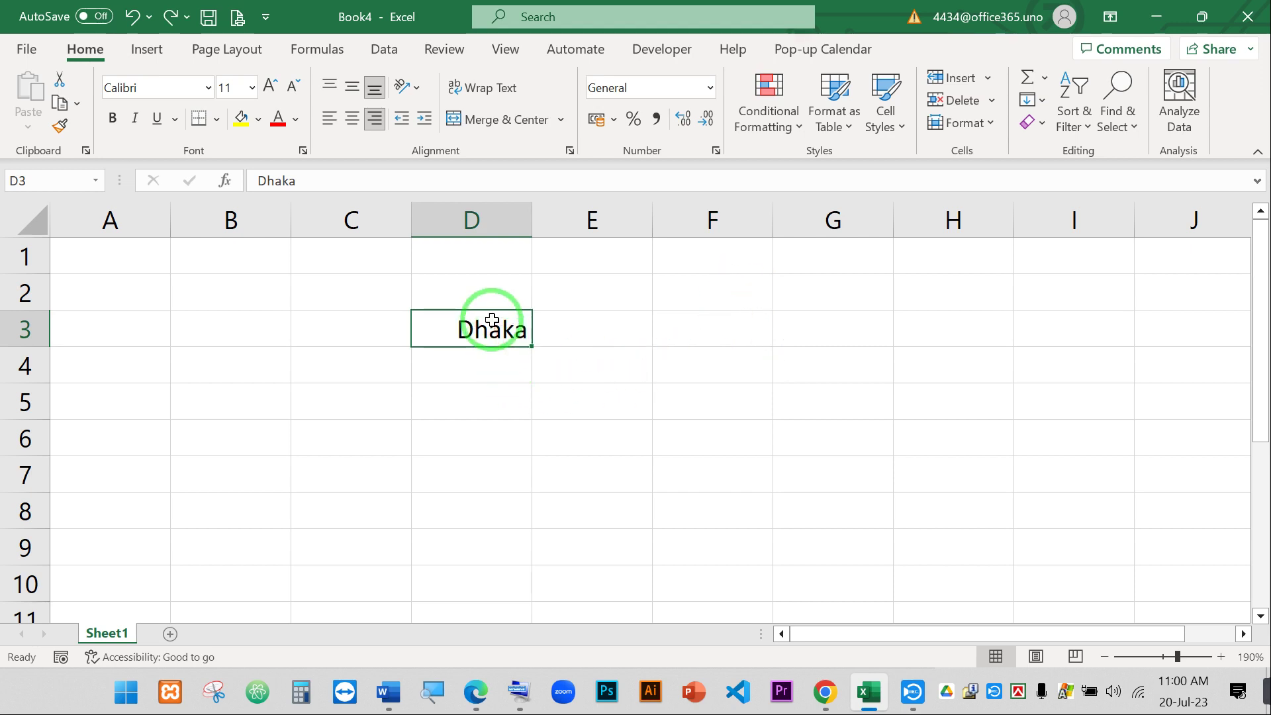
{"action": "left_click", "coordinate": [494, 326]}
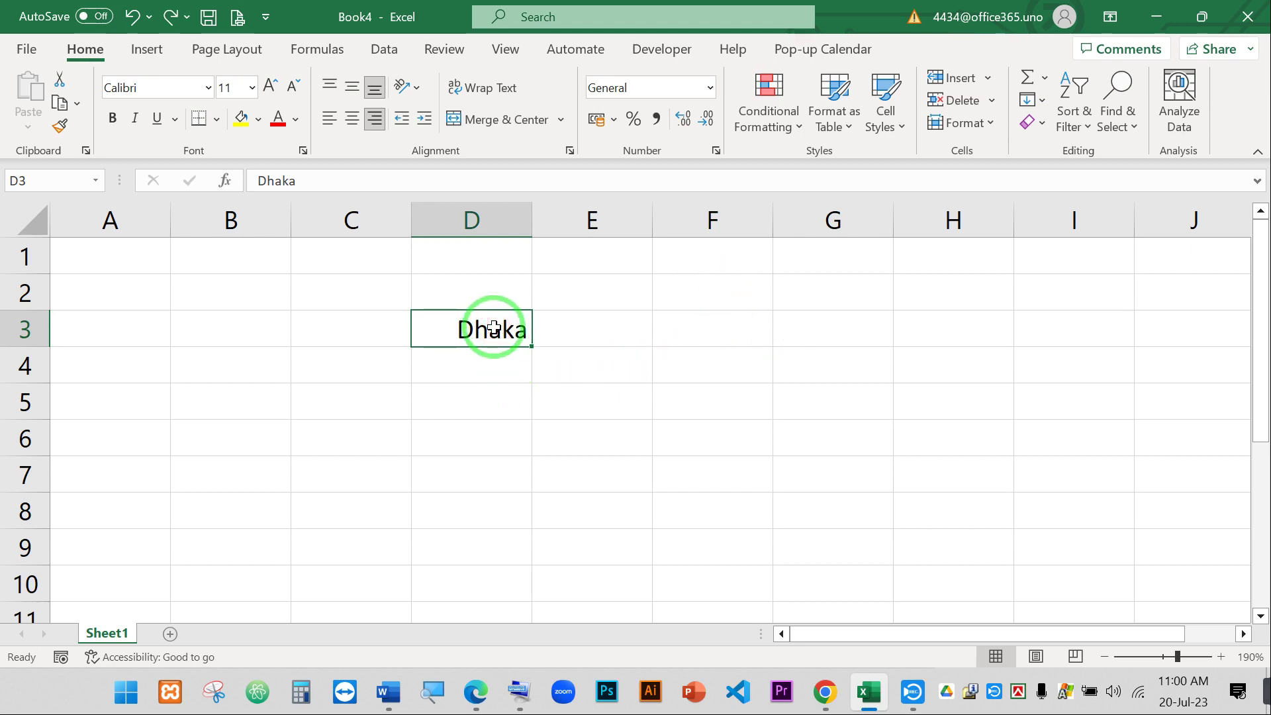
- Enter Rahim in C3, Karim in C4 and Rahman in C5
{"action": "left_click", "coordinate": [343, 336]}
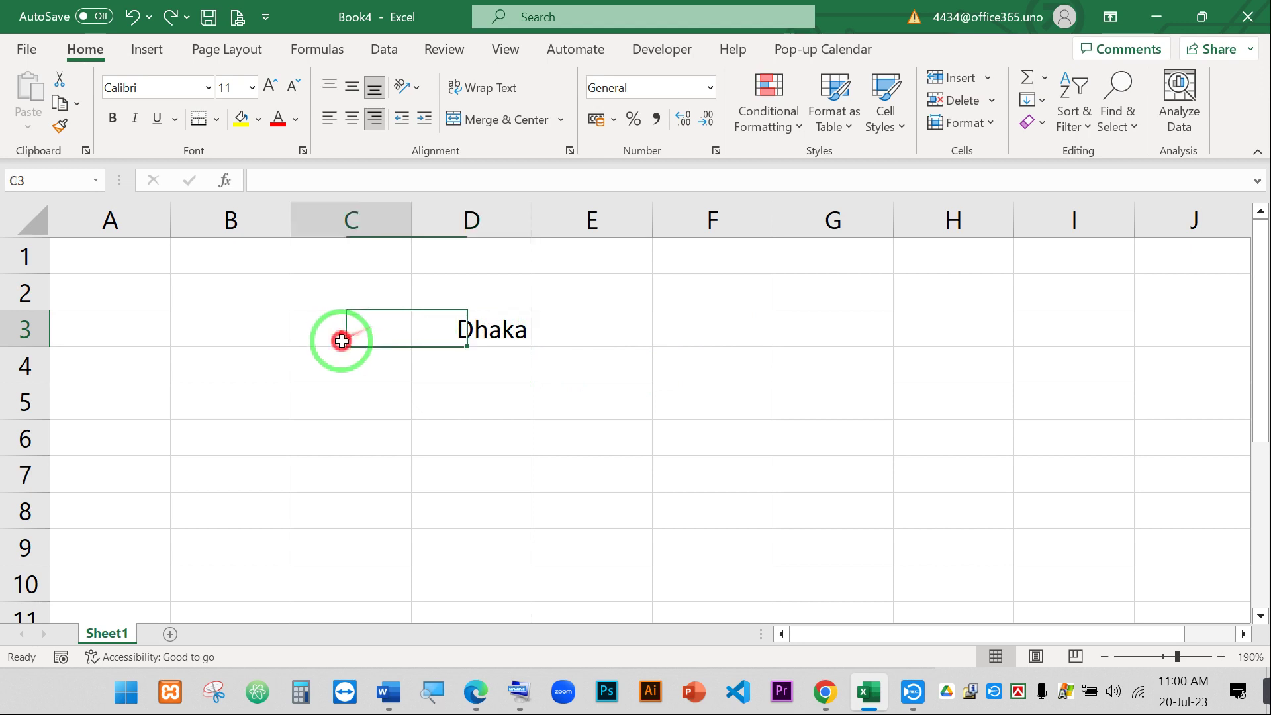
{"action": "type", "text": "Rahim"}
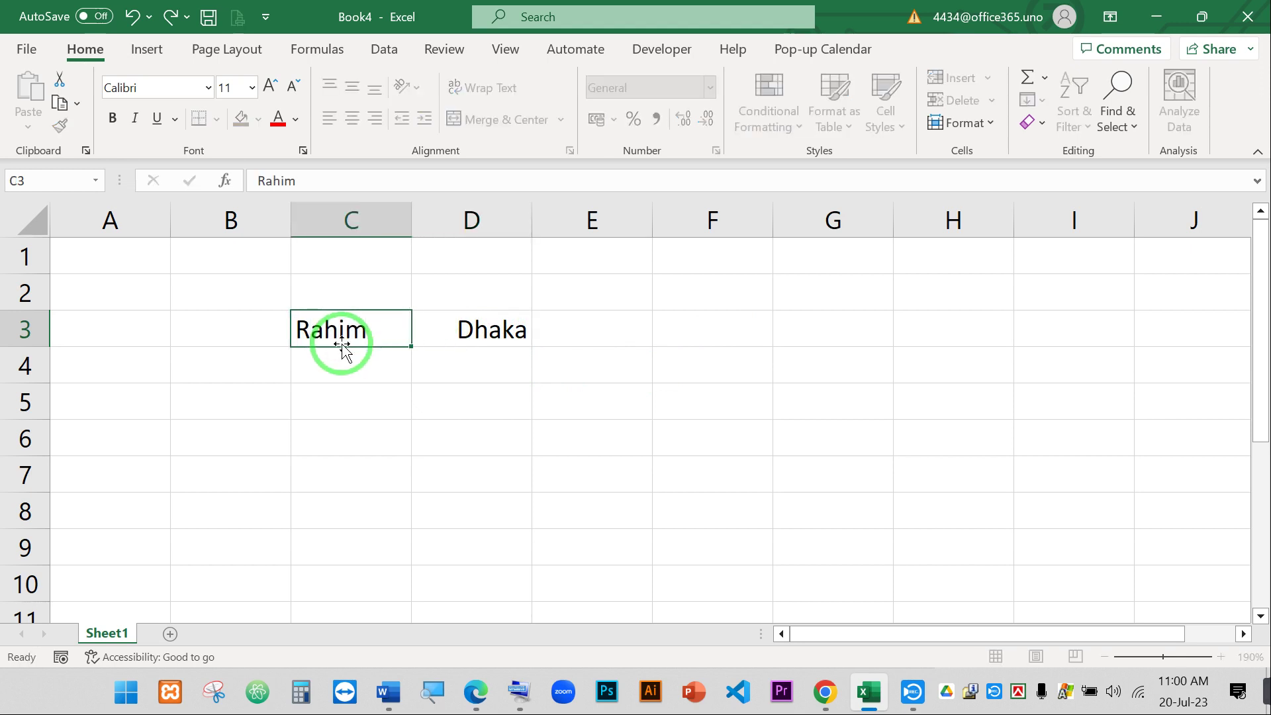
{"action": "key", "text": "Return"}
{"action": "type", "text": "Karim"}
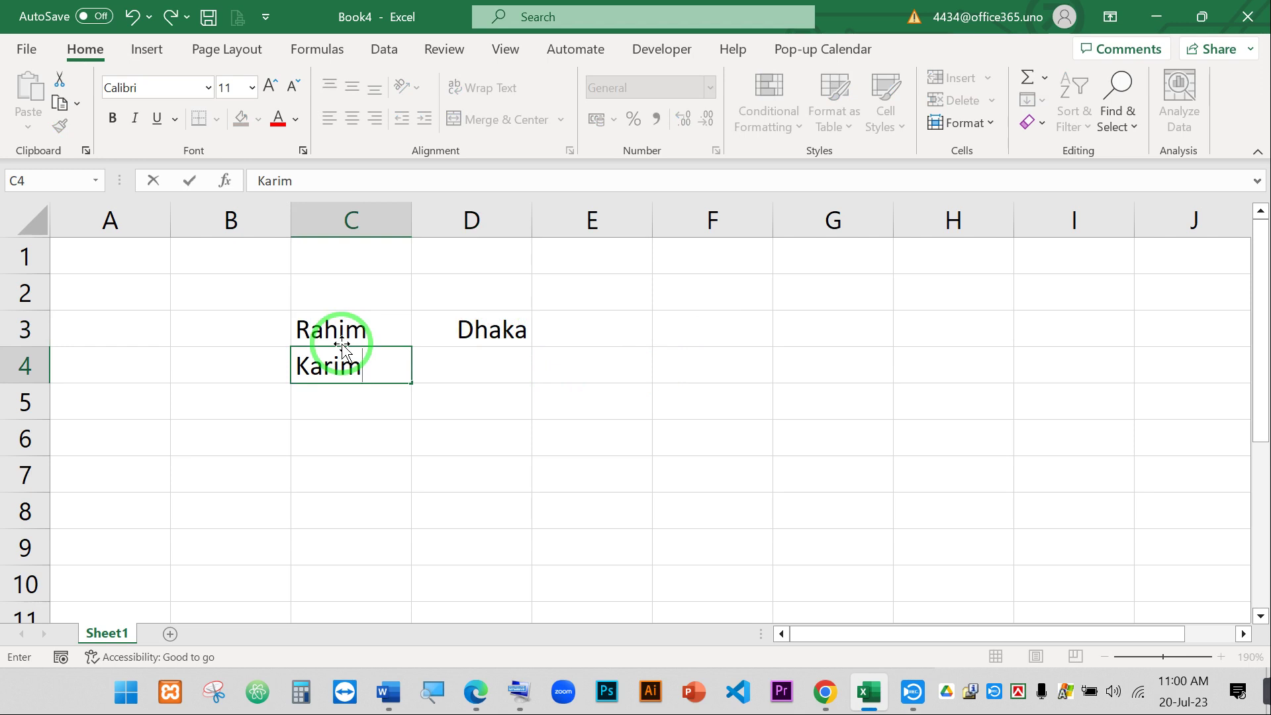
{"action": "key", "text": "Return"}
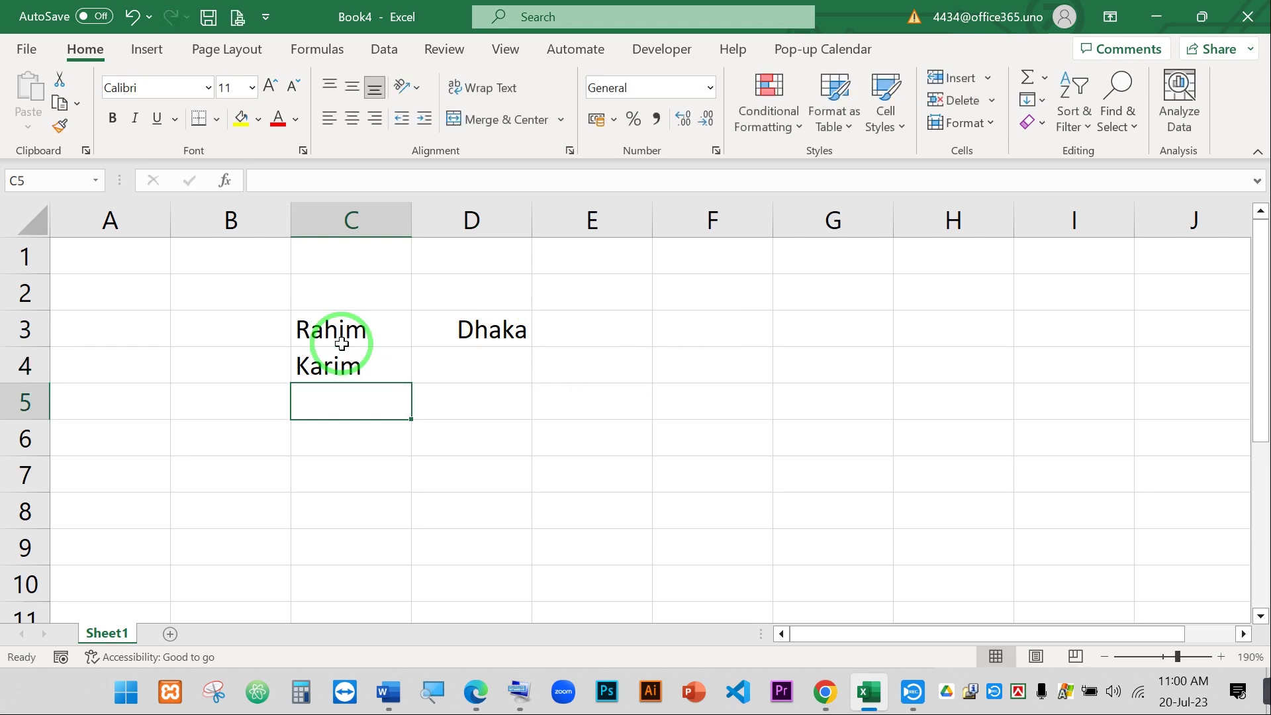
{"action": "type", "text": "Rahman"}
{"action": "key", "text": "Return"}
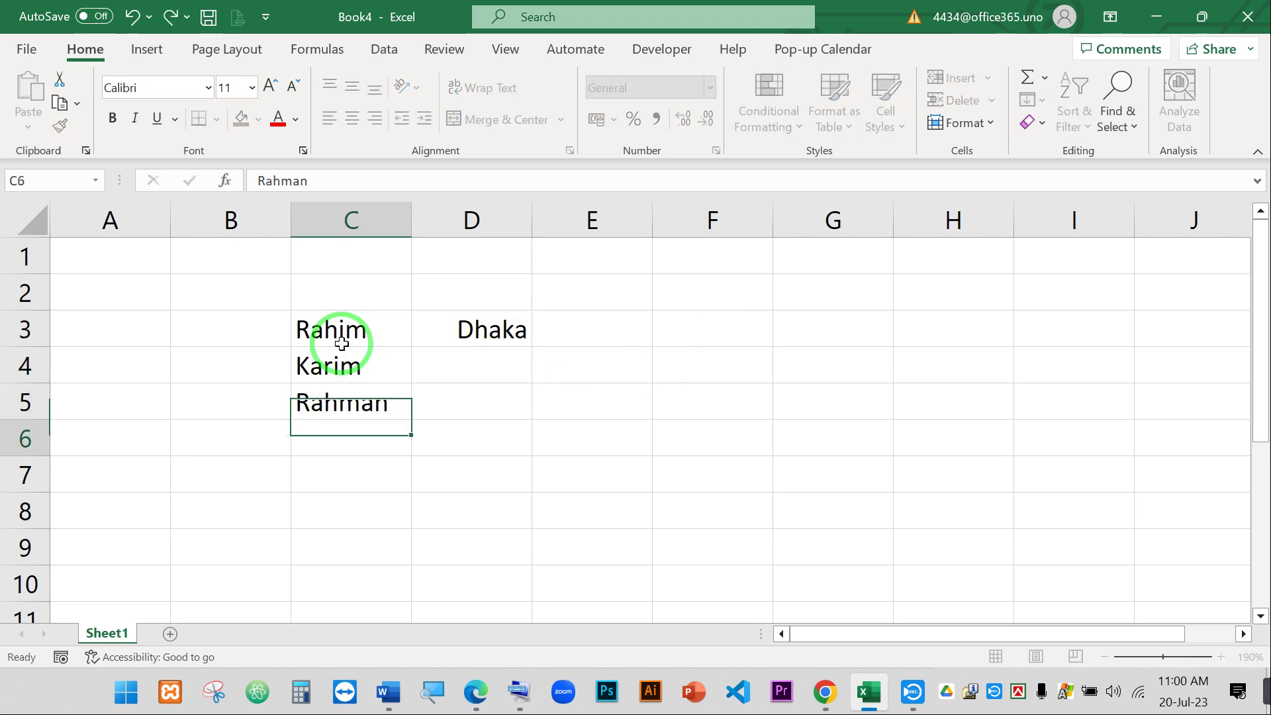
{"action": "left_click", "coordinate": [487, 368]}
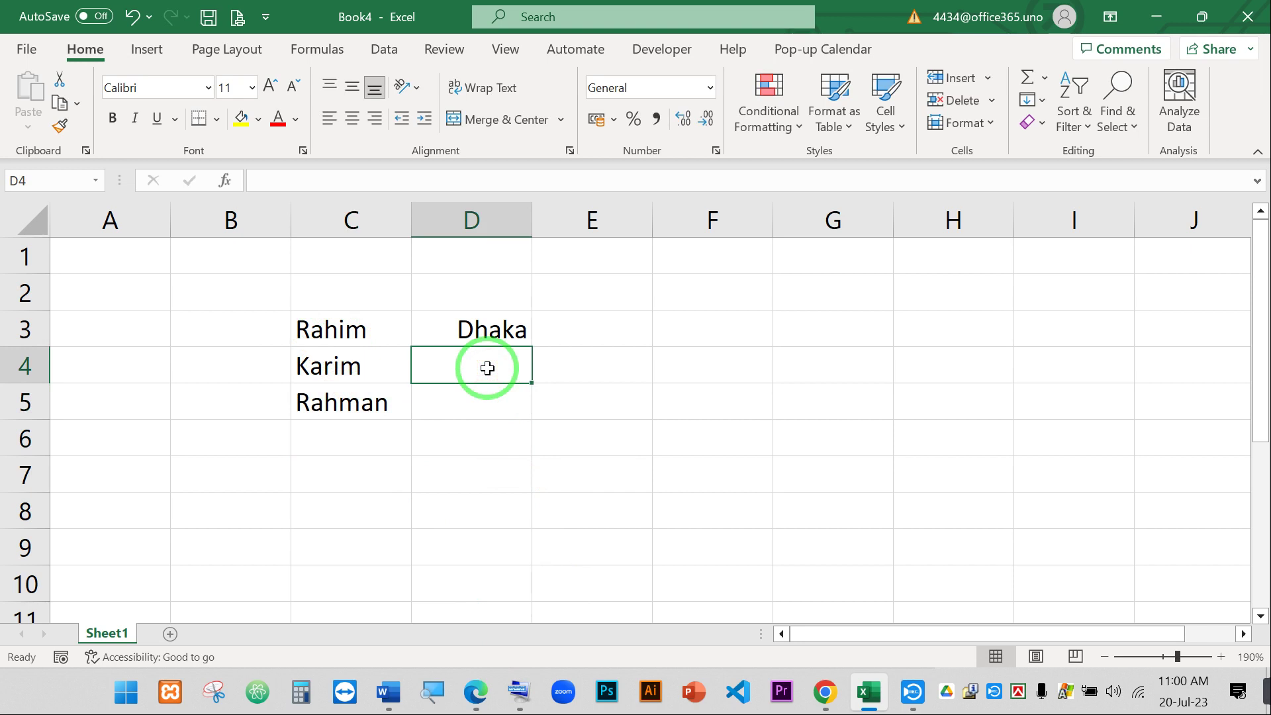
- Fill Dhaka from D3 into D4:D5, then undo the fill
{"action": "left_click", "coordinate": [475, 329]}
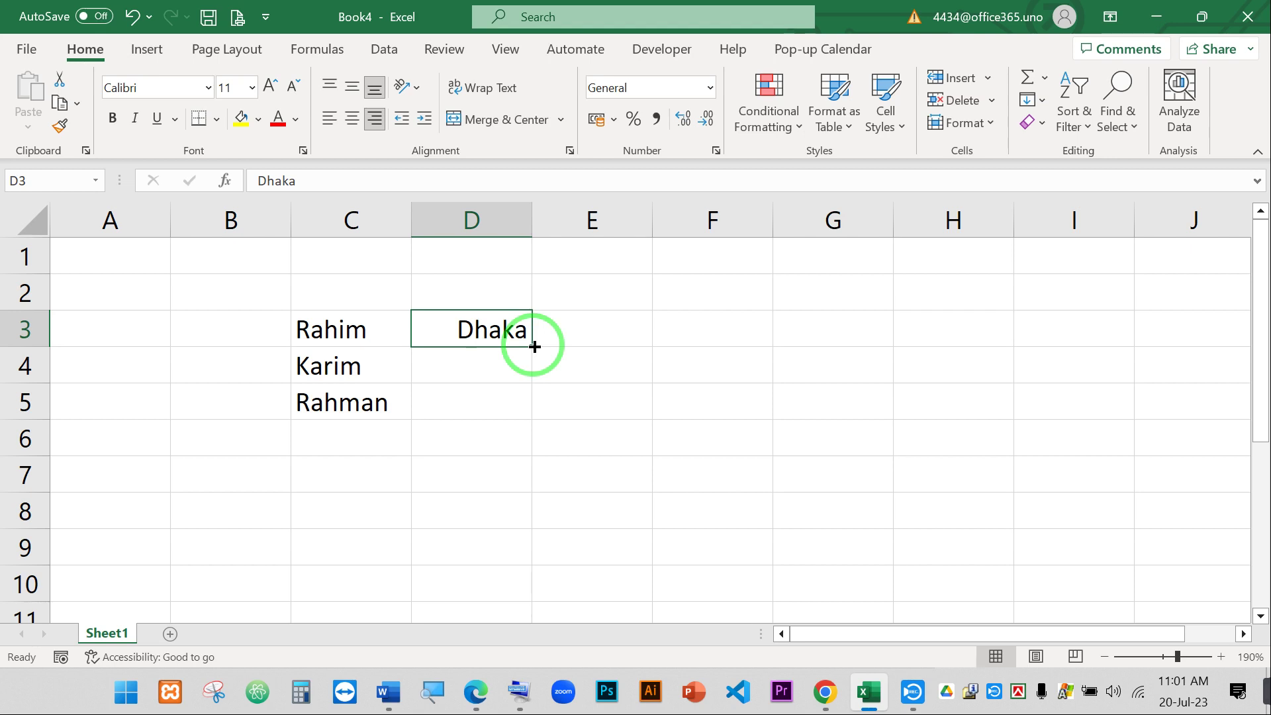
{"action": "mouse_move", "coordinate": [534, 346]}
{"action": "left_mouse_down"}
{"action": "mouse_move", "coordinate": [760, 327]}
{"action": "mouse_move", "coordinate": [902, 332]}
{"action": "mouse_move", "coordinate": [539, 346]}
{"action": "mouse_move", "coordinate": [546, 421]}
{"action": "left_mouse_up"}
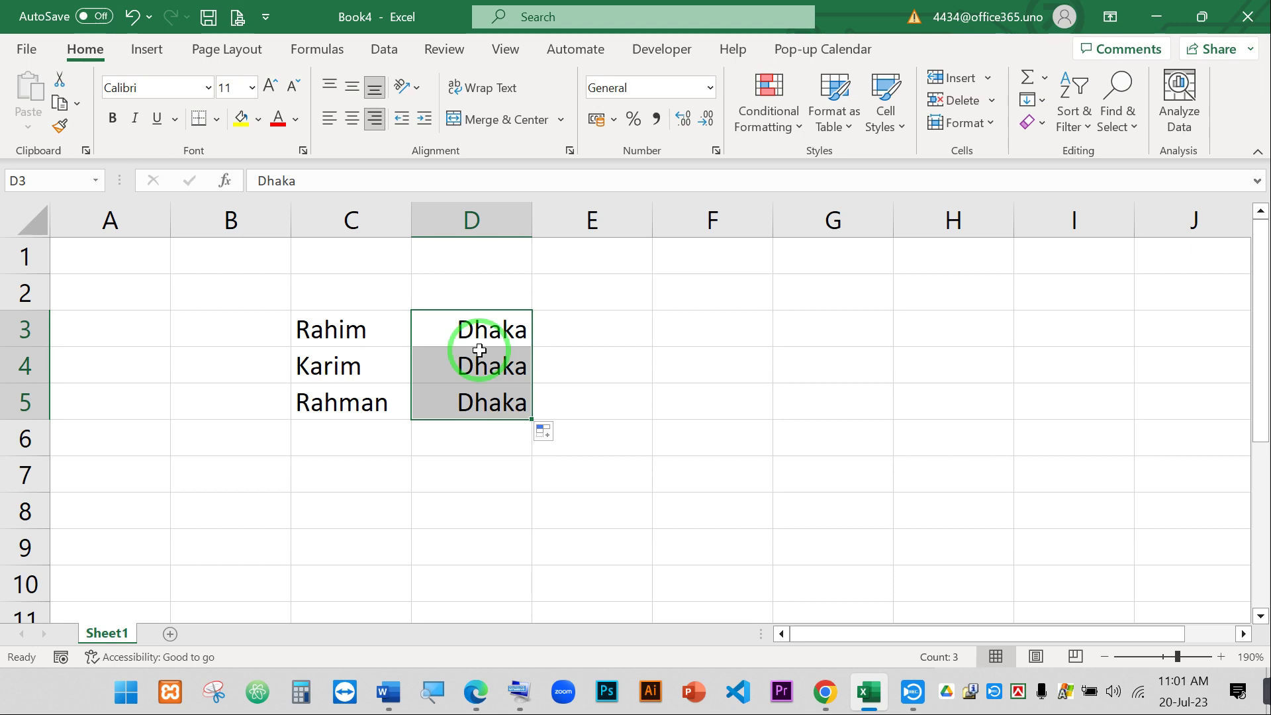
{"action": "key", "text": "ctrl+z"}
{"action": "left_click", "coordinate": [488, 370]}
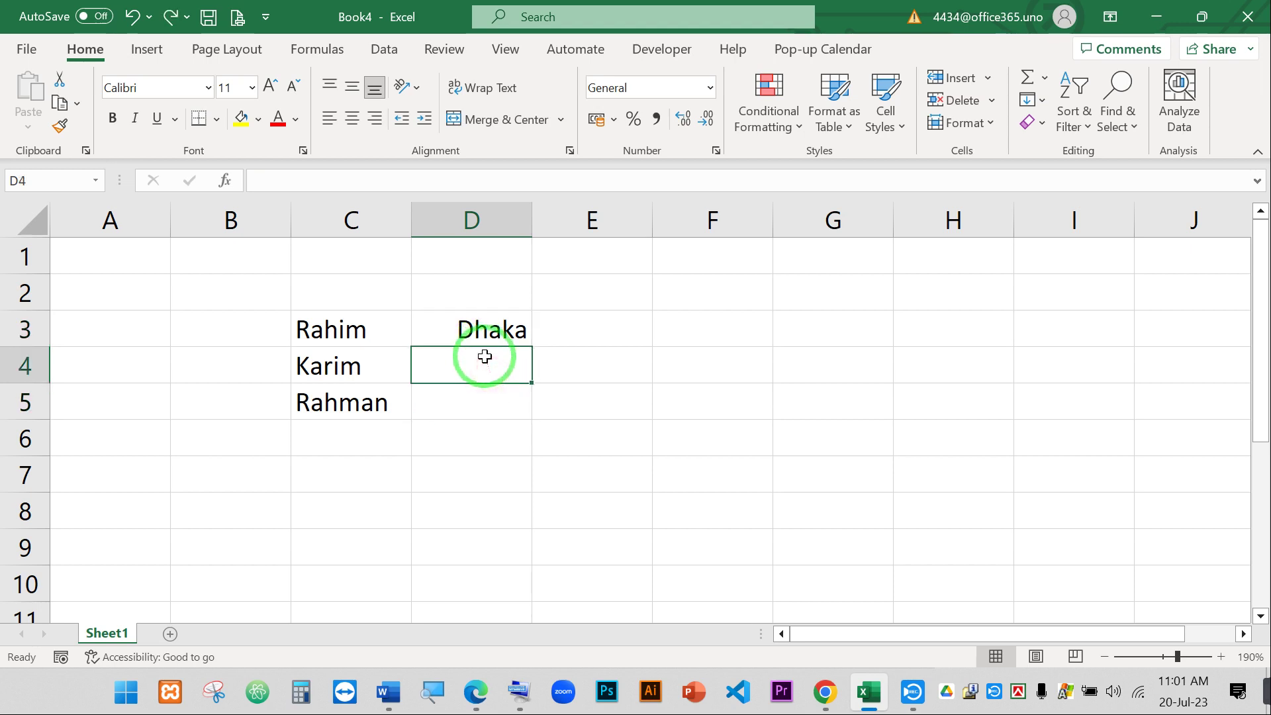
- Fill Dhaka from D3 down column D to row 110, then undo it
{"action": "left_click", "coordinate": [497, 334]}
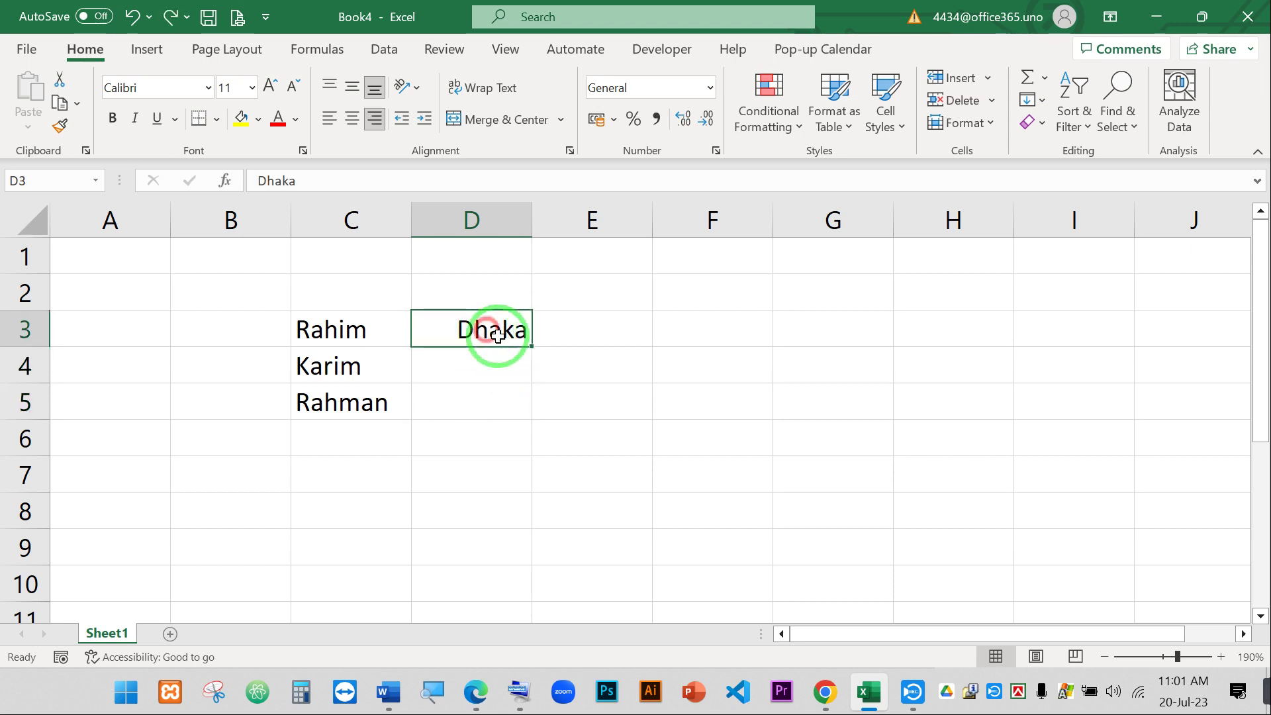
{"action": "left_click_drag", "start_coordinate": [531, 346], "coordinate": [577, 429]}
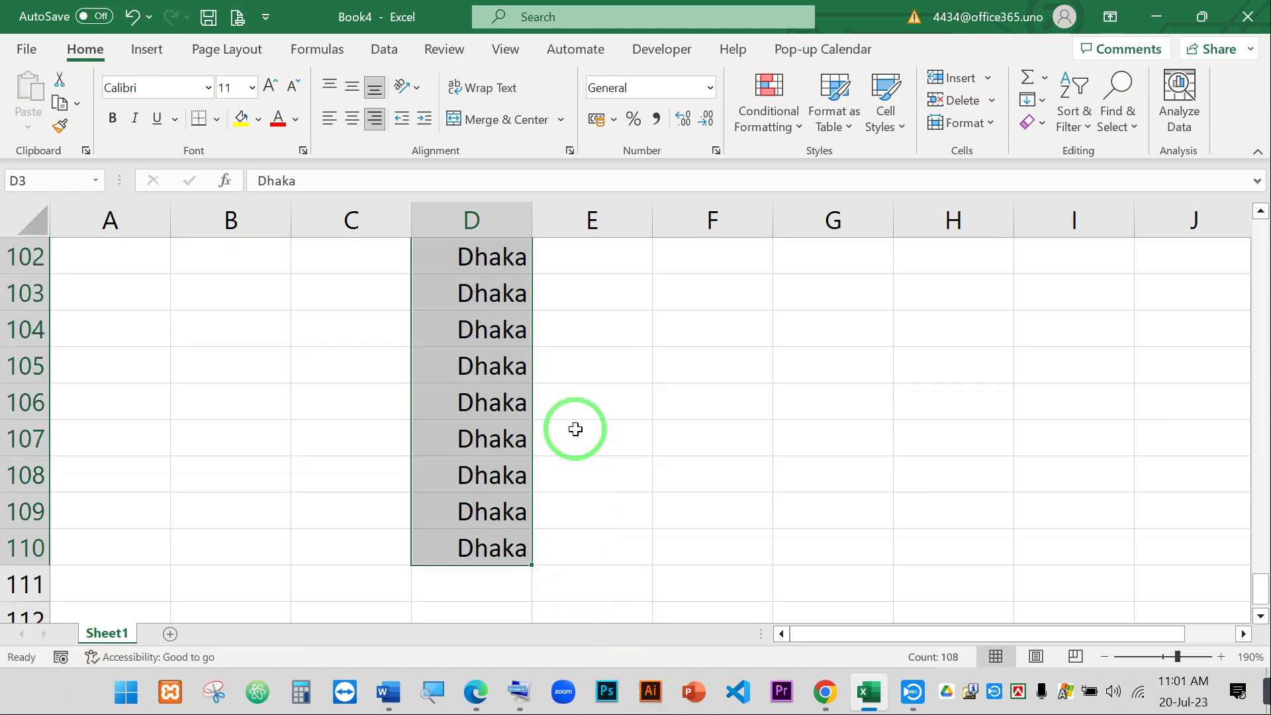
{"action": "scroll", "coordinate": [575, 428], "scroll_direction": "up", "scroll_amount": 20}
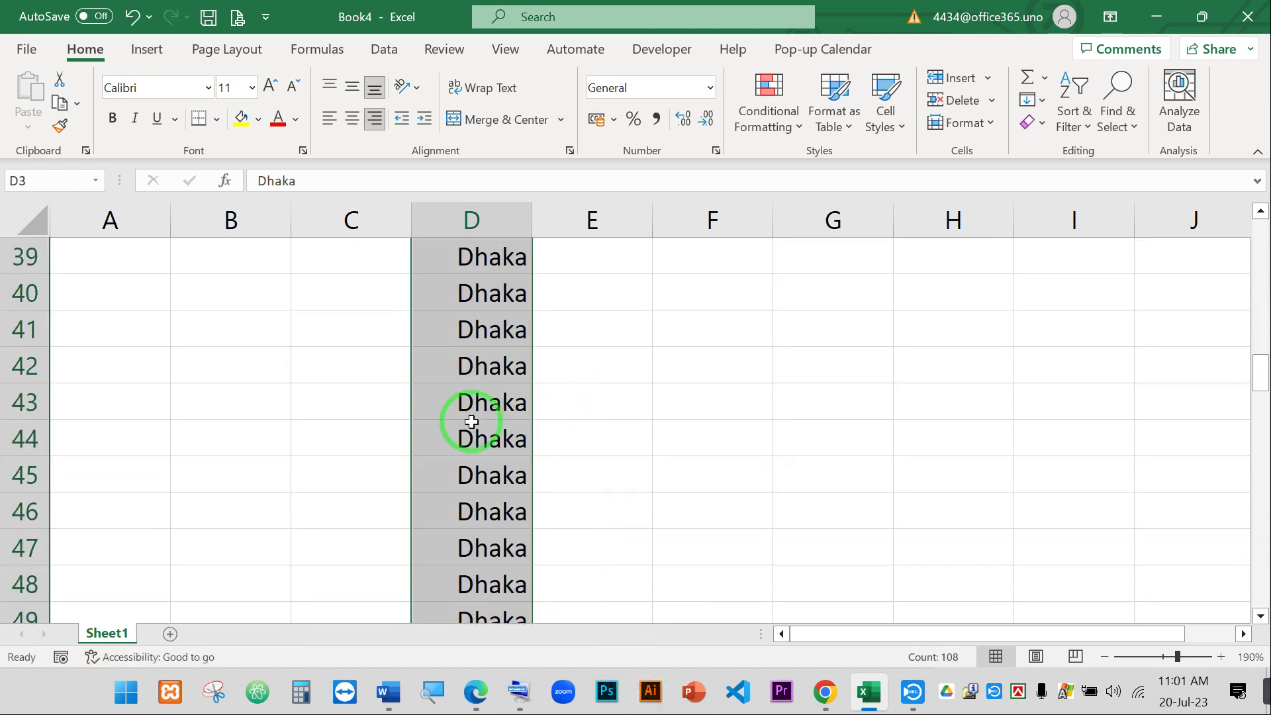
{"action": "scroll", "coordinate": [471, 422], "scroll_direction": "up", "scroll_amount": 13}
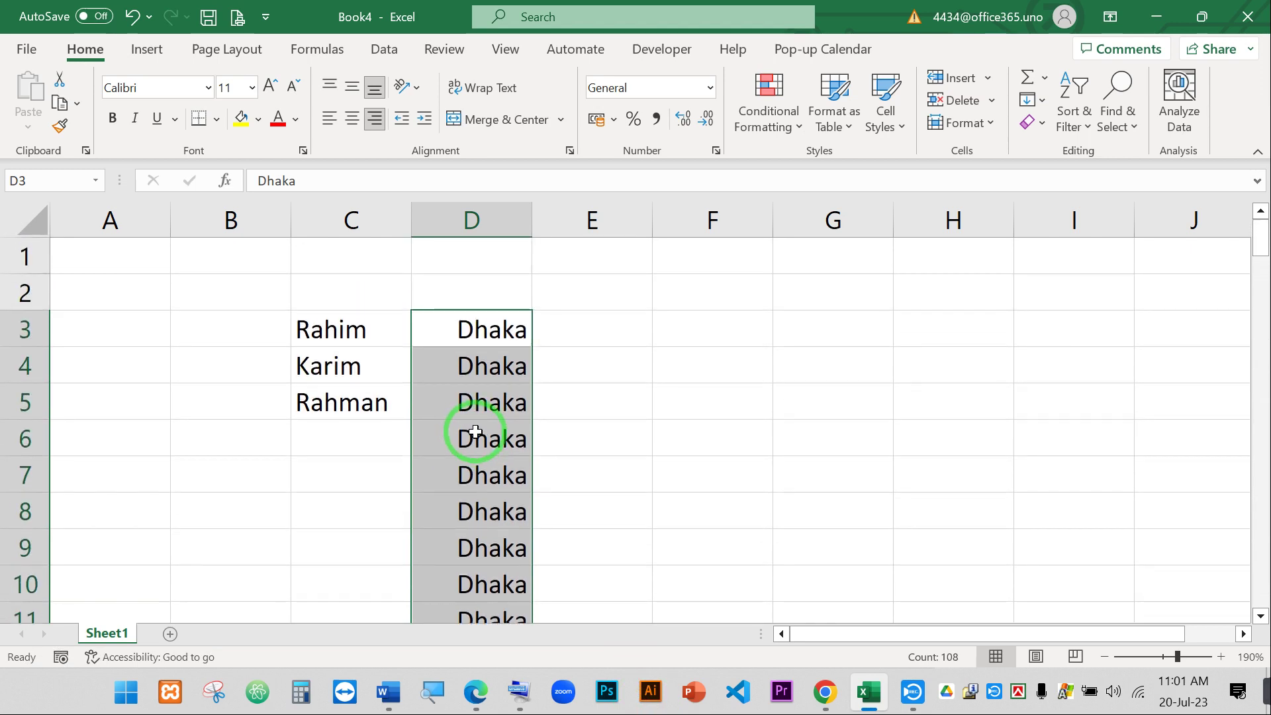
{"action": "key", "text": "ctrl+z"}
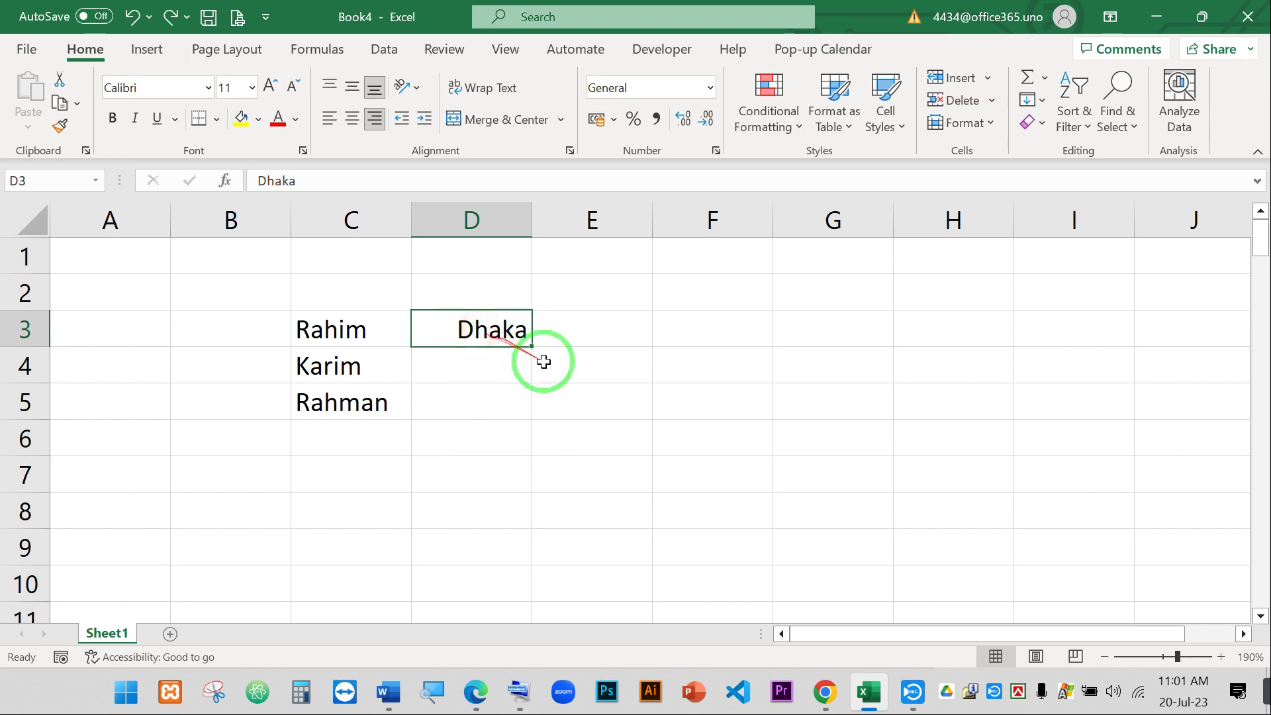
- Fill Dhaka into D4:D10 and then D4:D7, undoing each fill
{"action": "left_click_drag", "start_coordinate": [530, 344], "coordinate": [588, 548]}
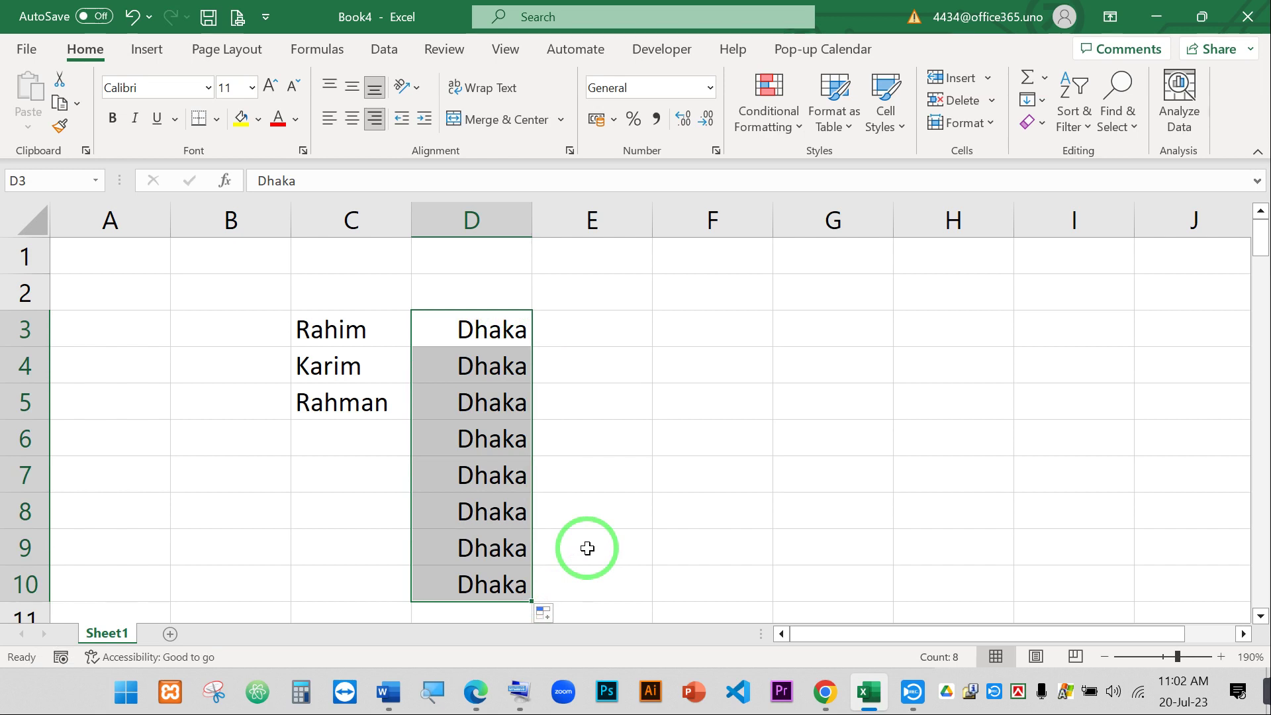
{"action": "key", "text": "ctrl+z"}
{"action": "left_click_drag", "start_coordinate": [533, 349], "coordinate": [565, 479]}
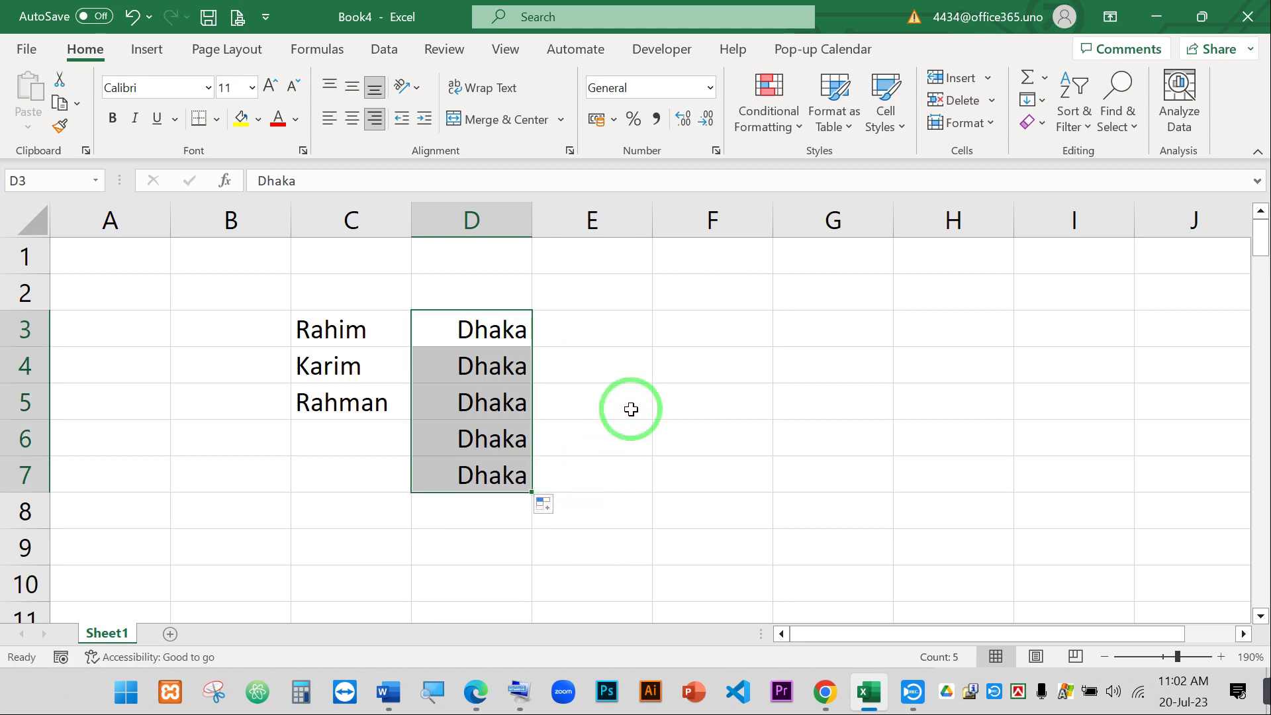
{"action": "key", "text": "ctrl+z"}
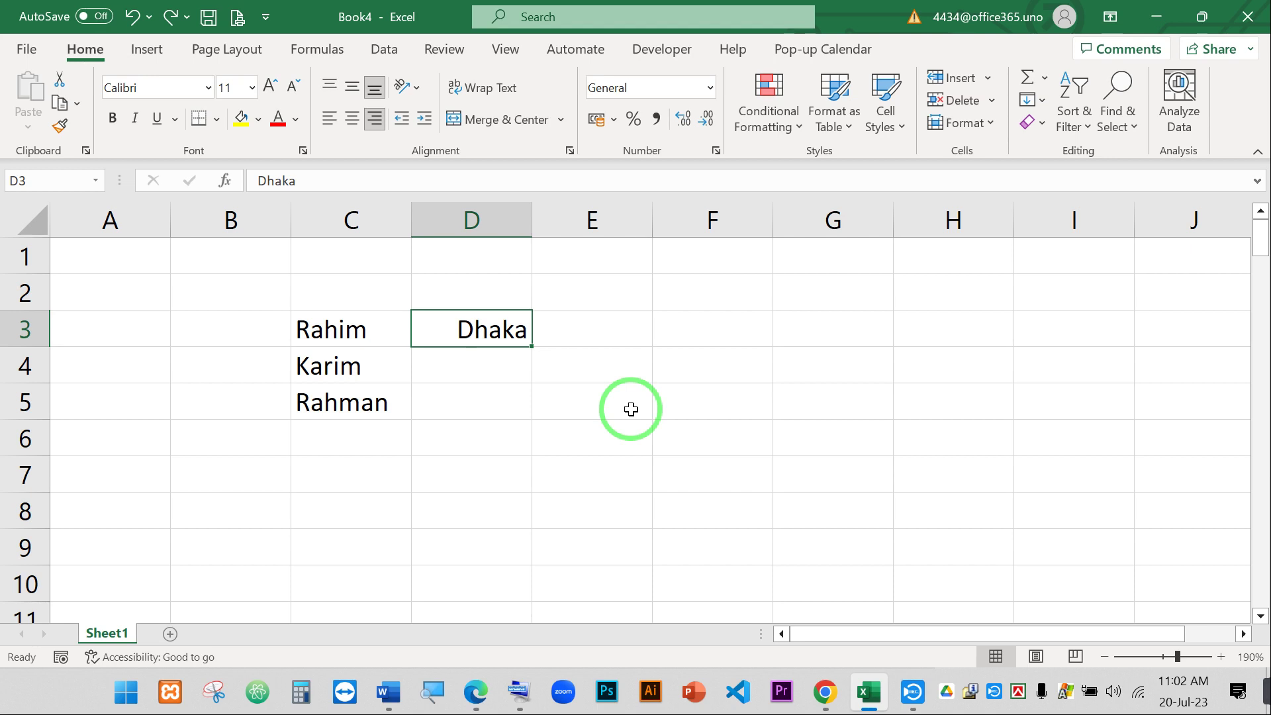
- Select E3, D3 and the block C2:E7, then minimise the Excel workbook
{"action": "left_click", "coordinate": [580, 336]}
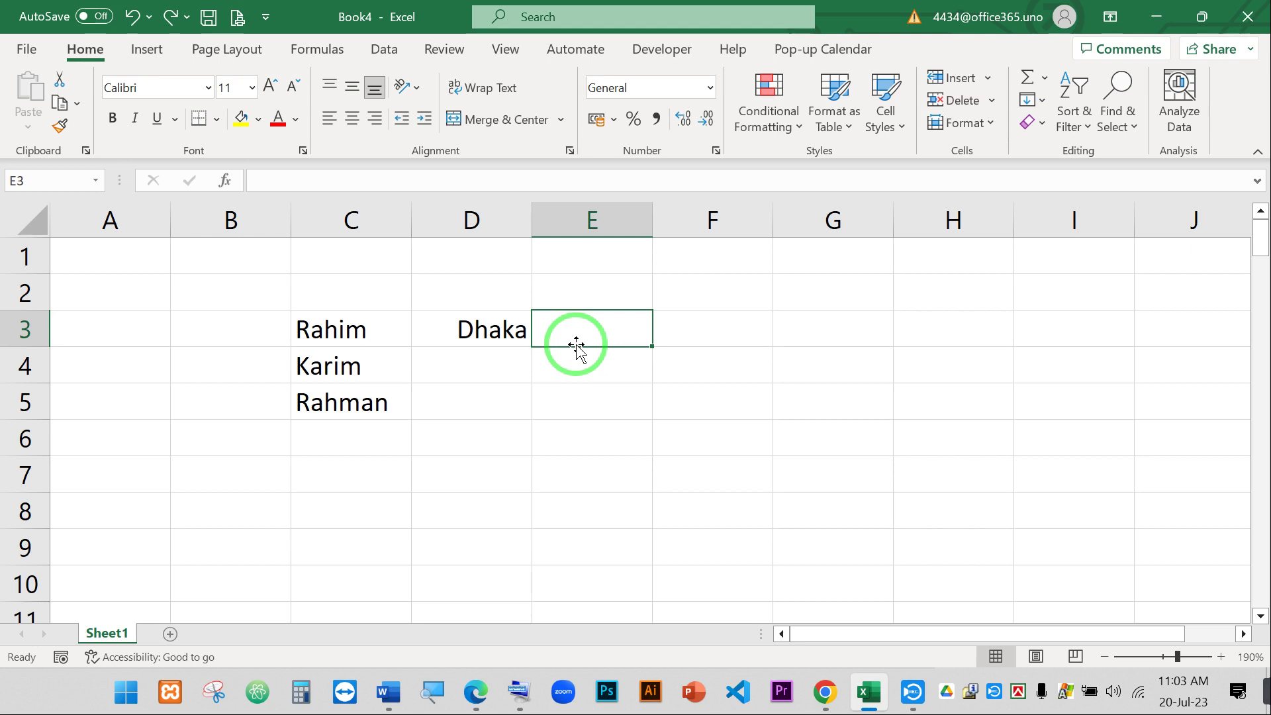
{"action": "left_click", "coordinate": [506, 330]}
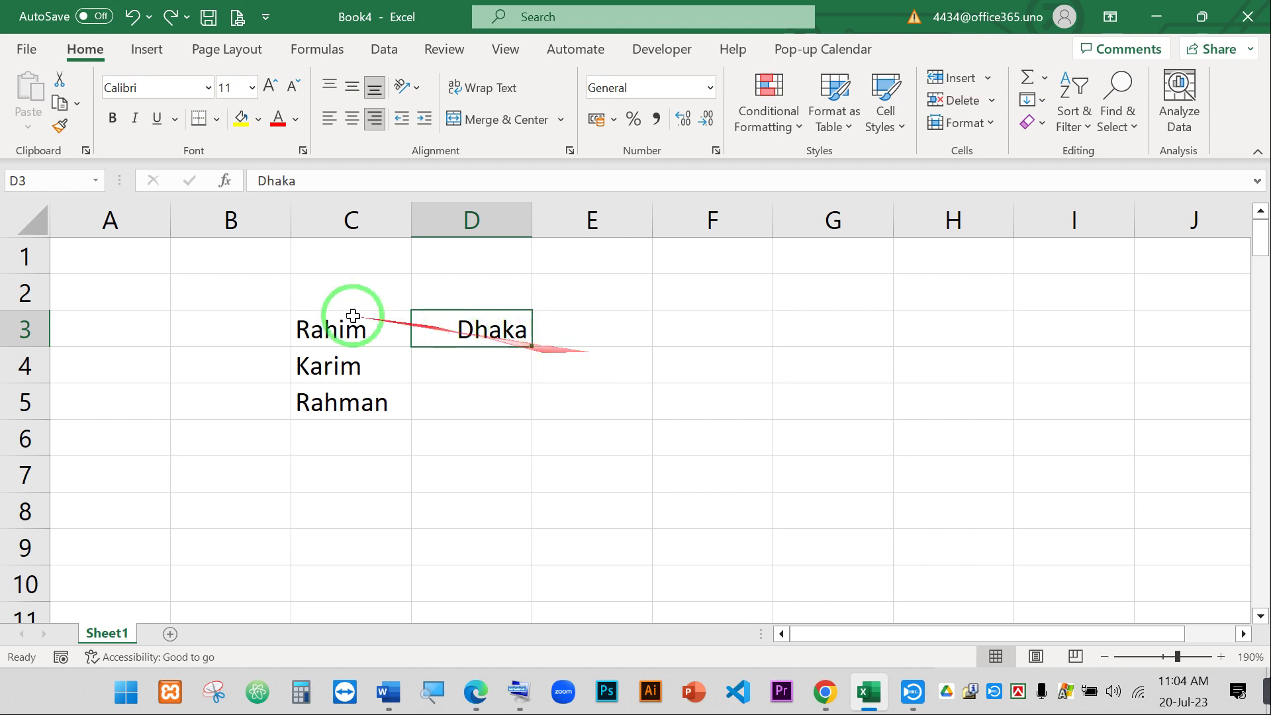
{"action": "left_click_drag", "start_coordinate": [295, 291], "coordinate": [633, 464]}
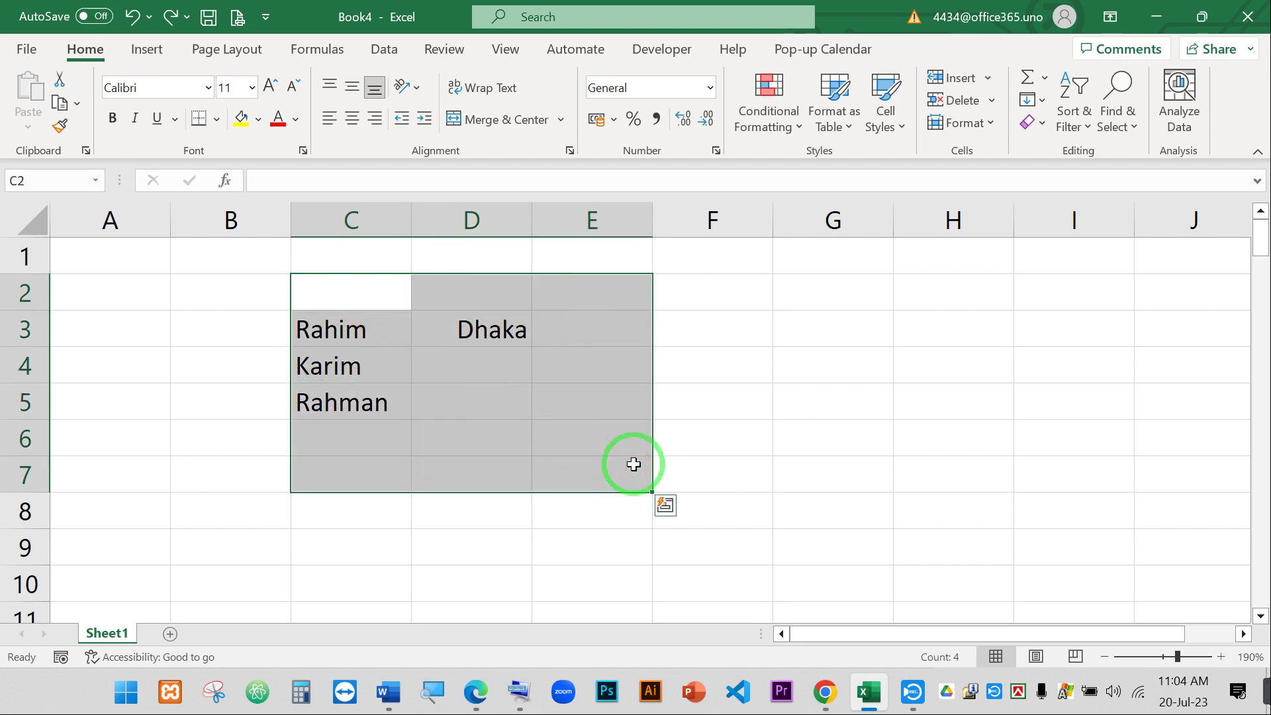
{"action": "left_click", "coordinate": [718, 463]}
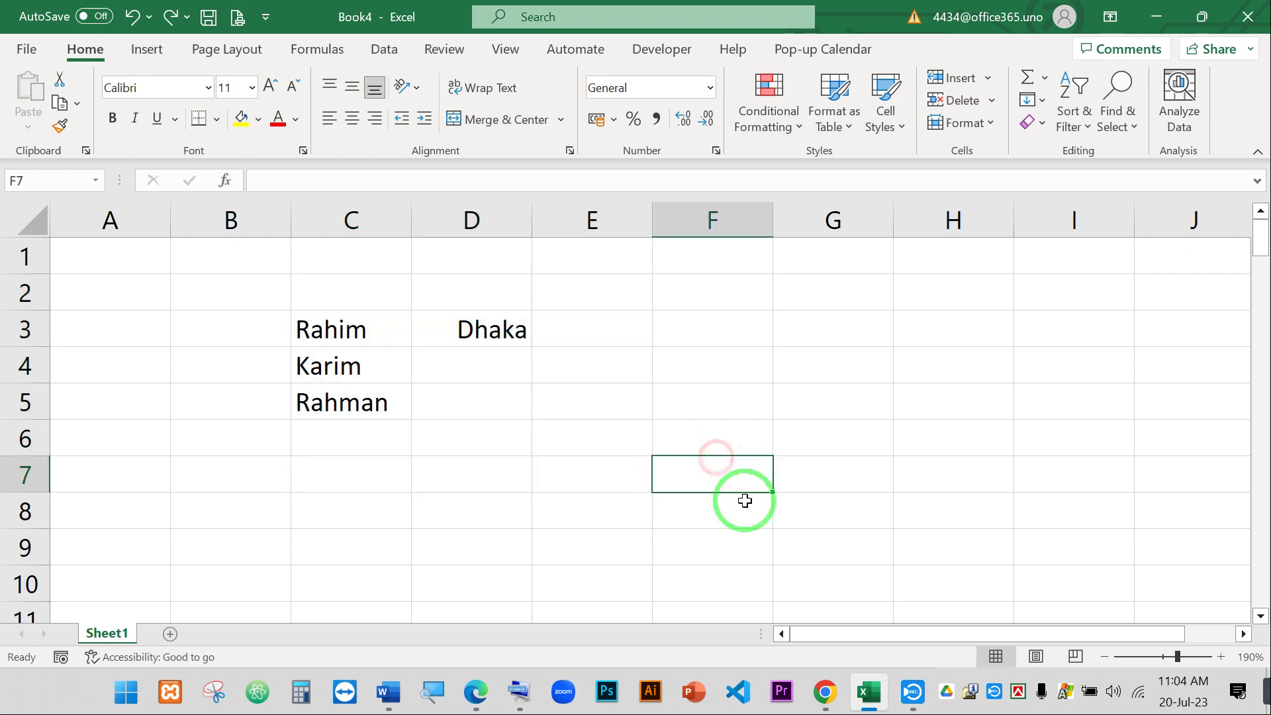
{"action": "left_click", "coordinate": [1156, 17]}
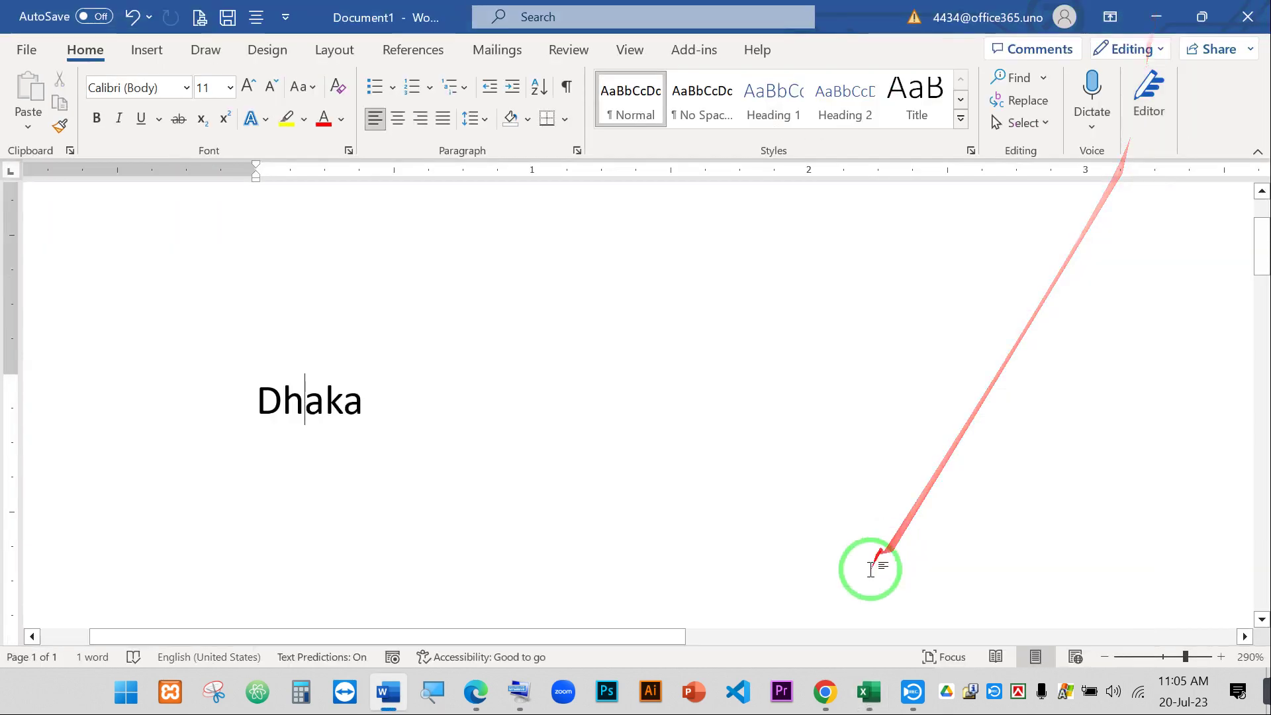
- Minimise Word, open the Google Drive I: drive via This PC, then close Explorer
{"action": "left_click", "coordinate": [1156, 16]}
{"action": "double_click", "coordinate": [36, 30]}
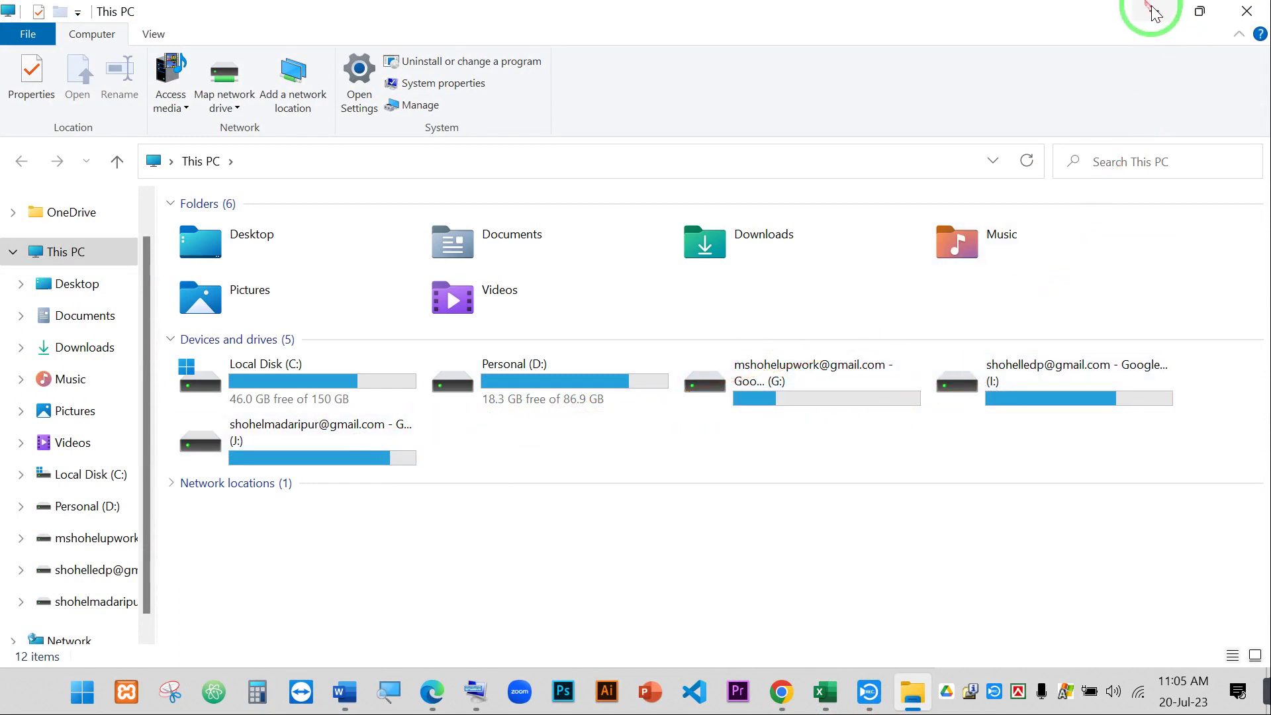
{"action": "double_click", "coordinate": [1018, 364]}
{"action": "left_click", "coordinate": [194, 231]}
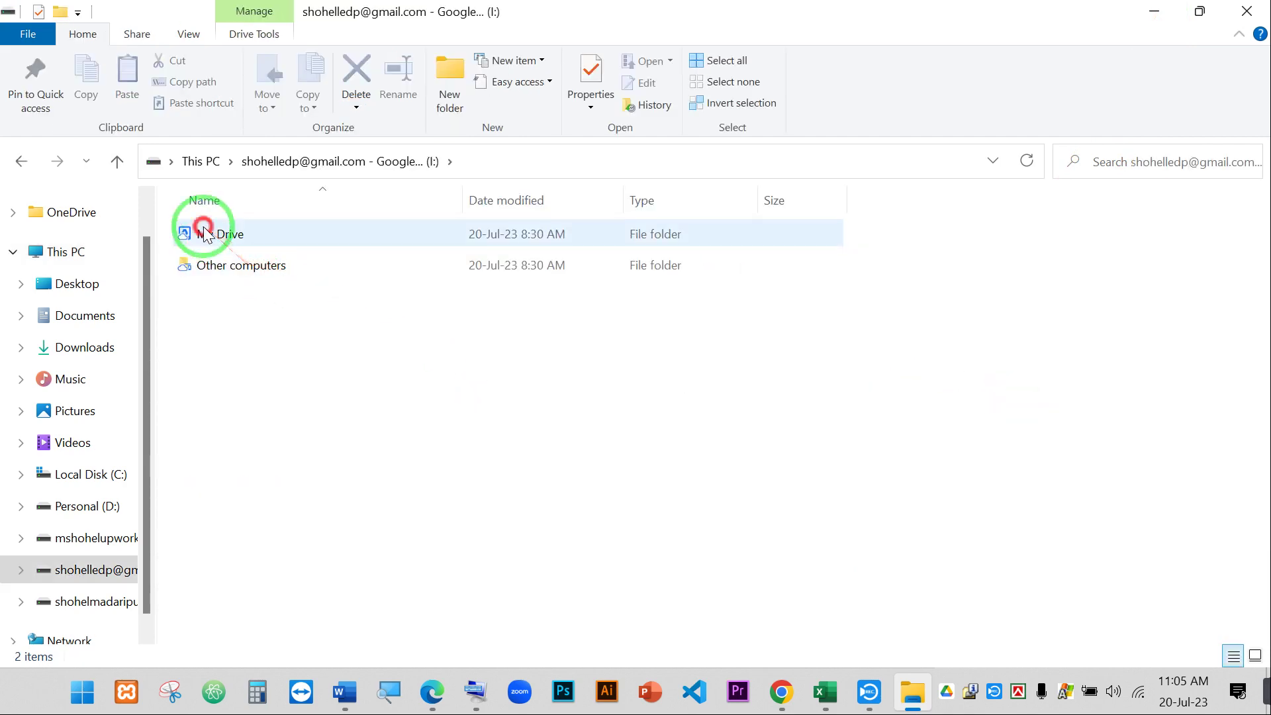
{"action": "left_click", "coordinate": [1247, 11]}
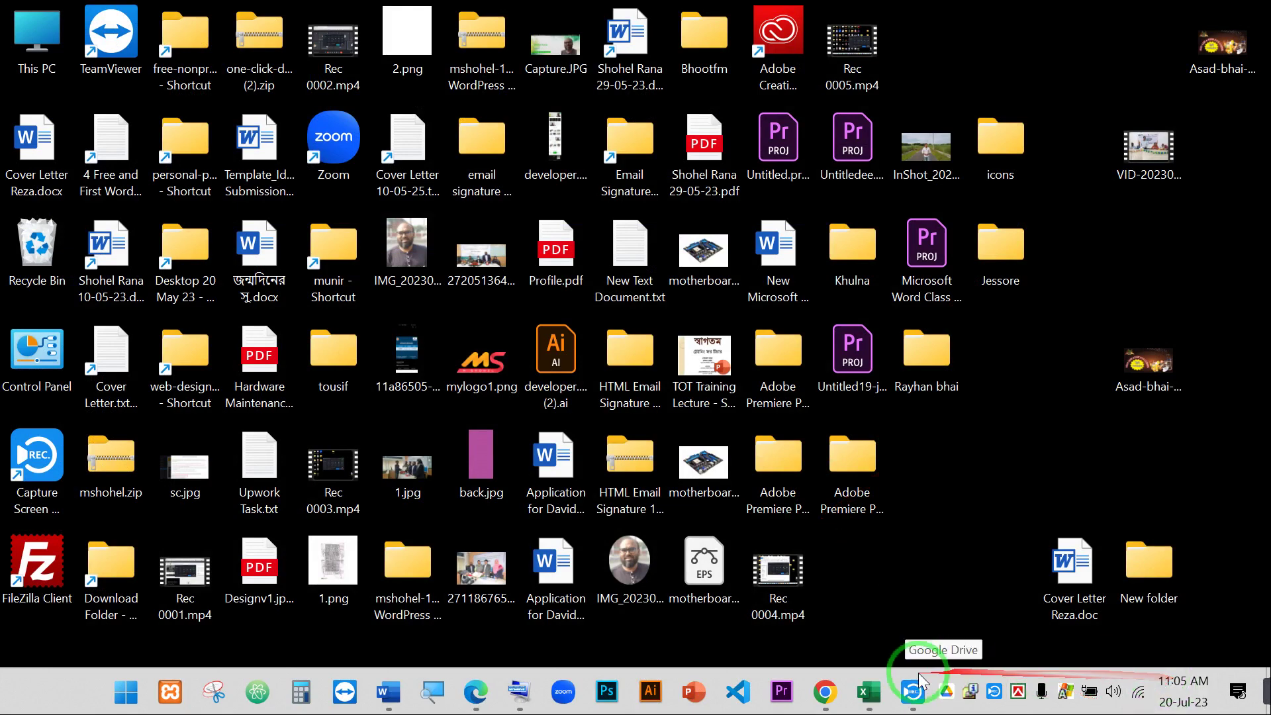
- From the Google Drive tray panel, view the 3 accounts and choose Add another account
{"action": "mouse_move", "coordinate": [827, 696]}
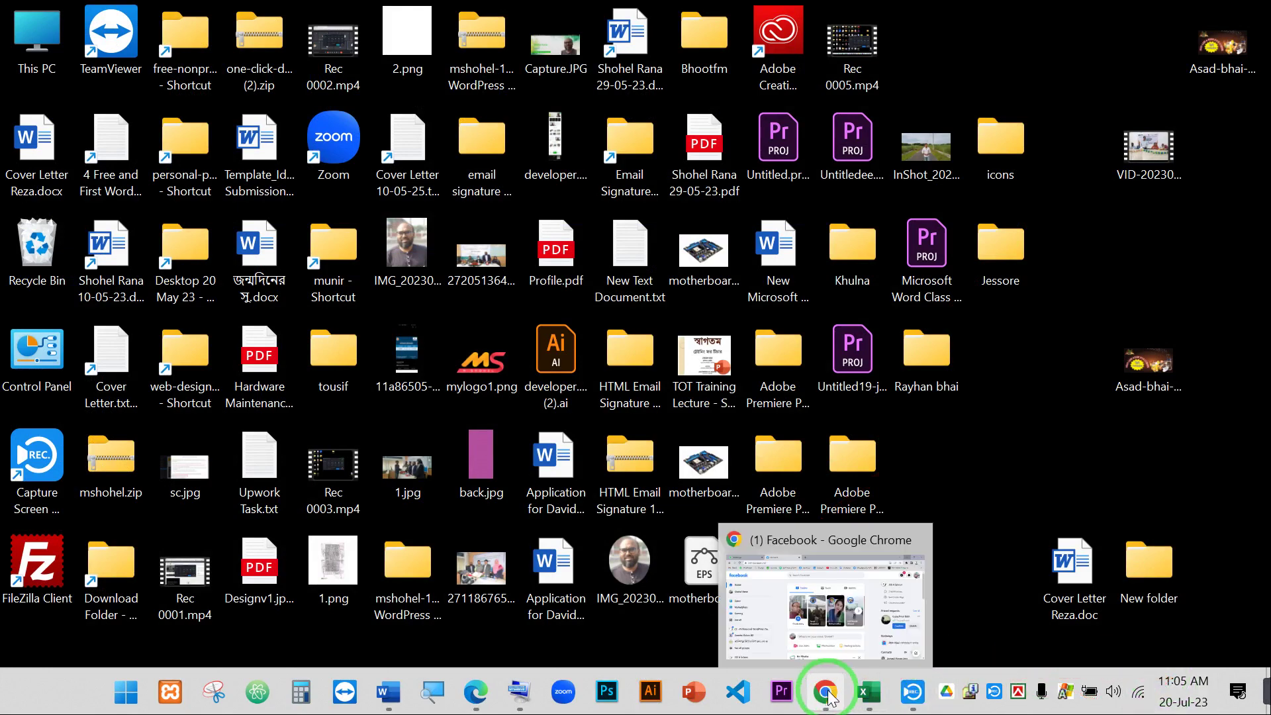
{"action": "left_click", "coordinate": [947, 692]}
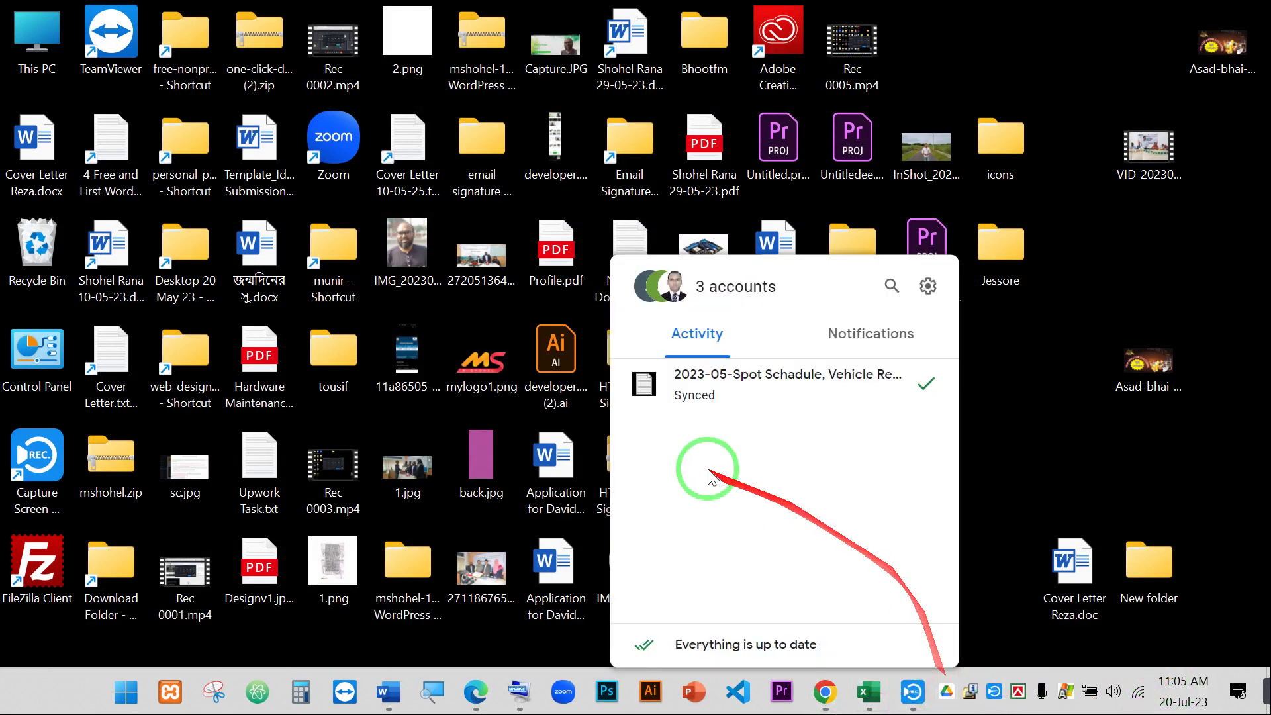
{"action": "left_click", "coordinate": [725, 285]}
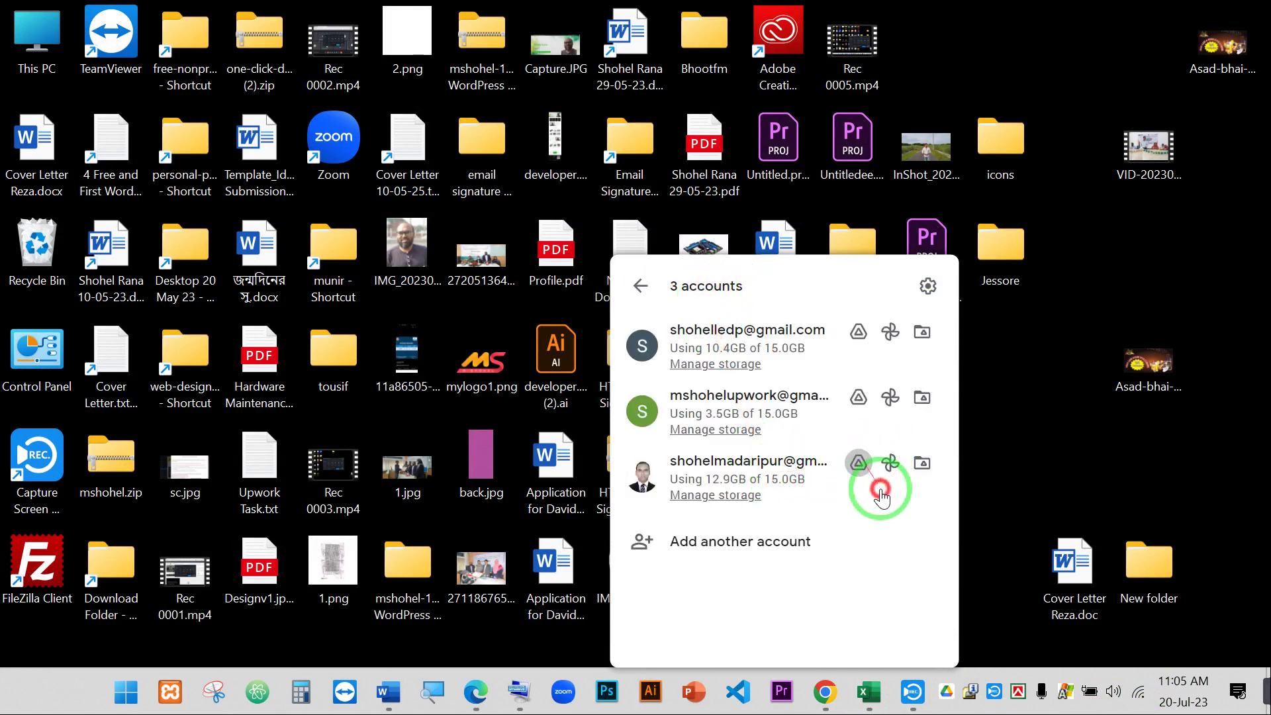
{"action": "left_click", "coordinate": [928, 286]}
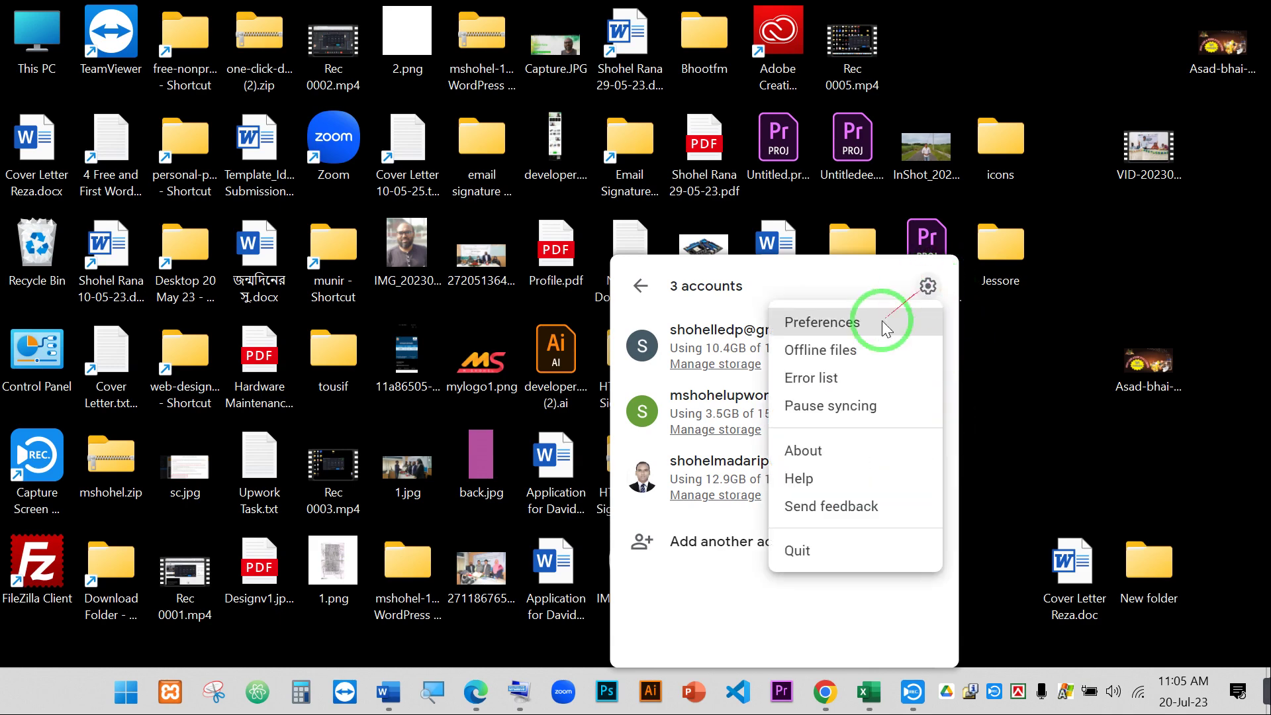
{"action": "left_click", "coordinate": [732, 607]}
{"action": "left_click", "coordinate": [733, 545]}
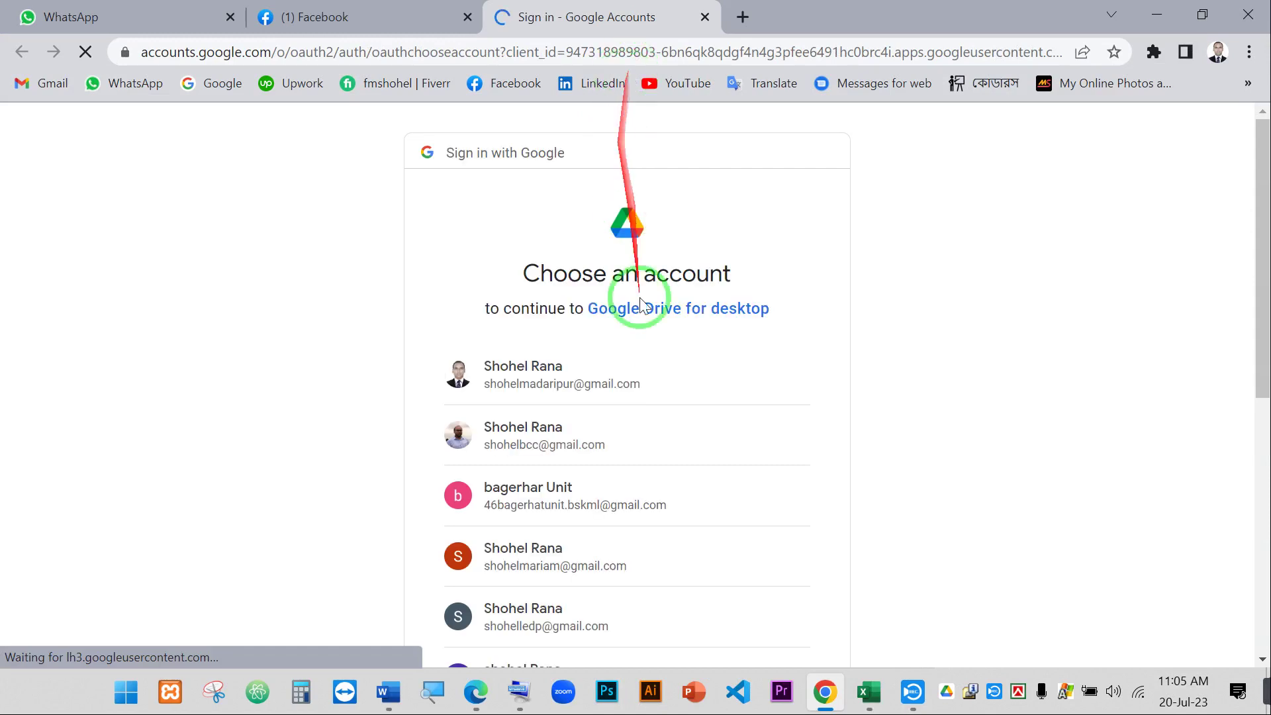
- Scroll through the Choose an account list, then minimise Chrome
{"action": "scroll", "coordinate": [679, 430], "scroll_direction": "down", "scroll_amount": 4}
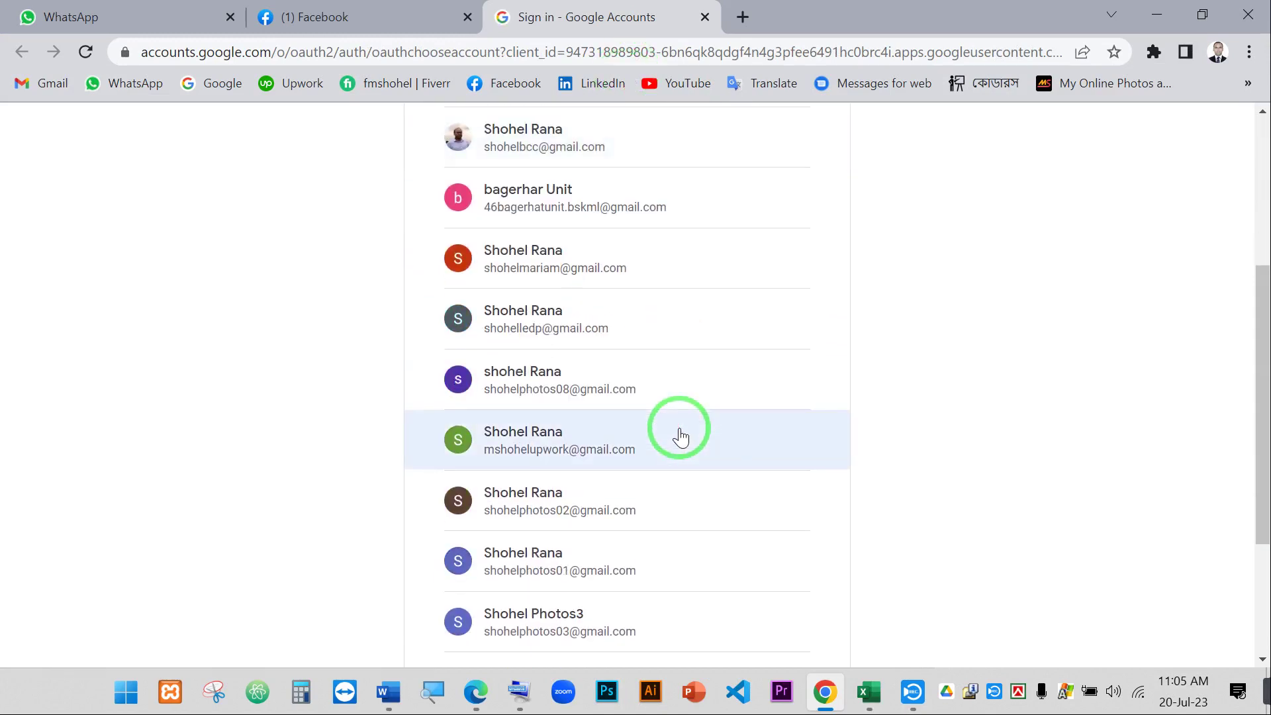
{"action": "scroll", "coordinate": [680, 437], "scroll_direction": "down", "scroll_amount": 1}
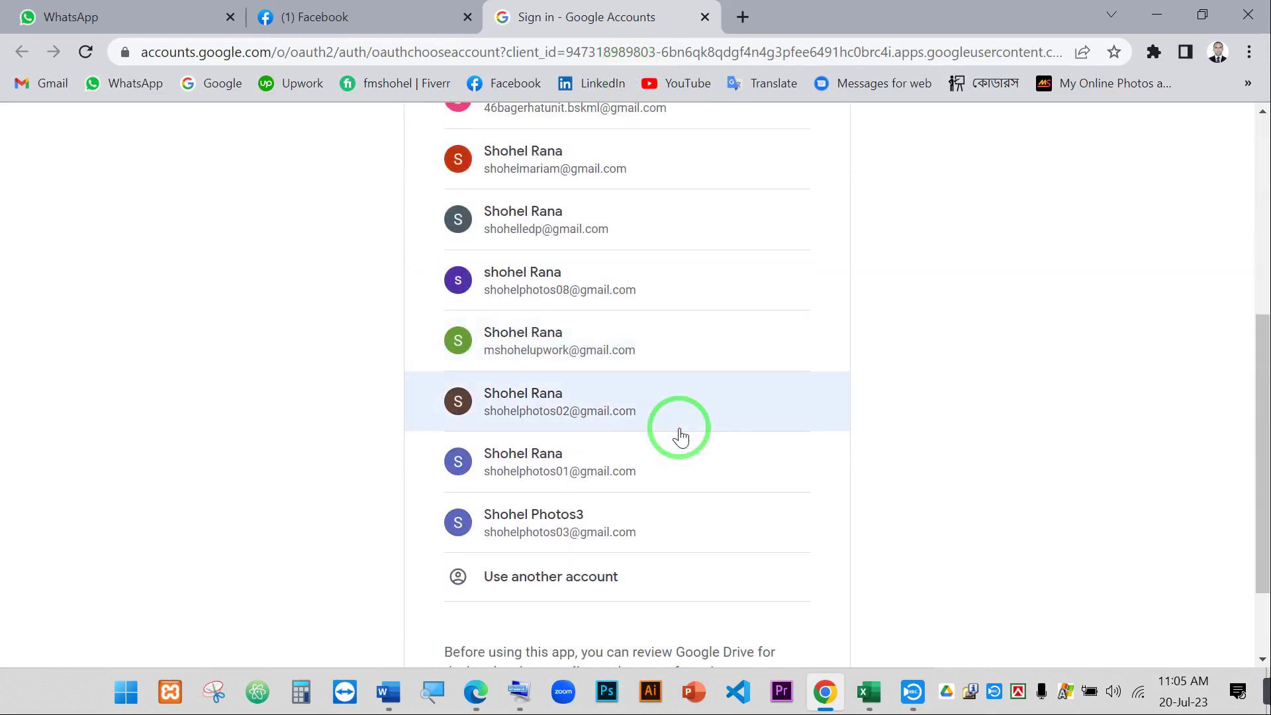
{"action": "scroll", "coordinate": [680, 437], "scroll_direction": "down", "scroll_amount": 1}
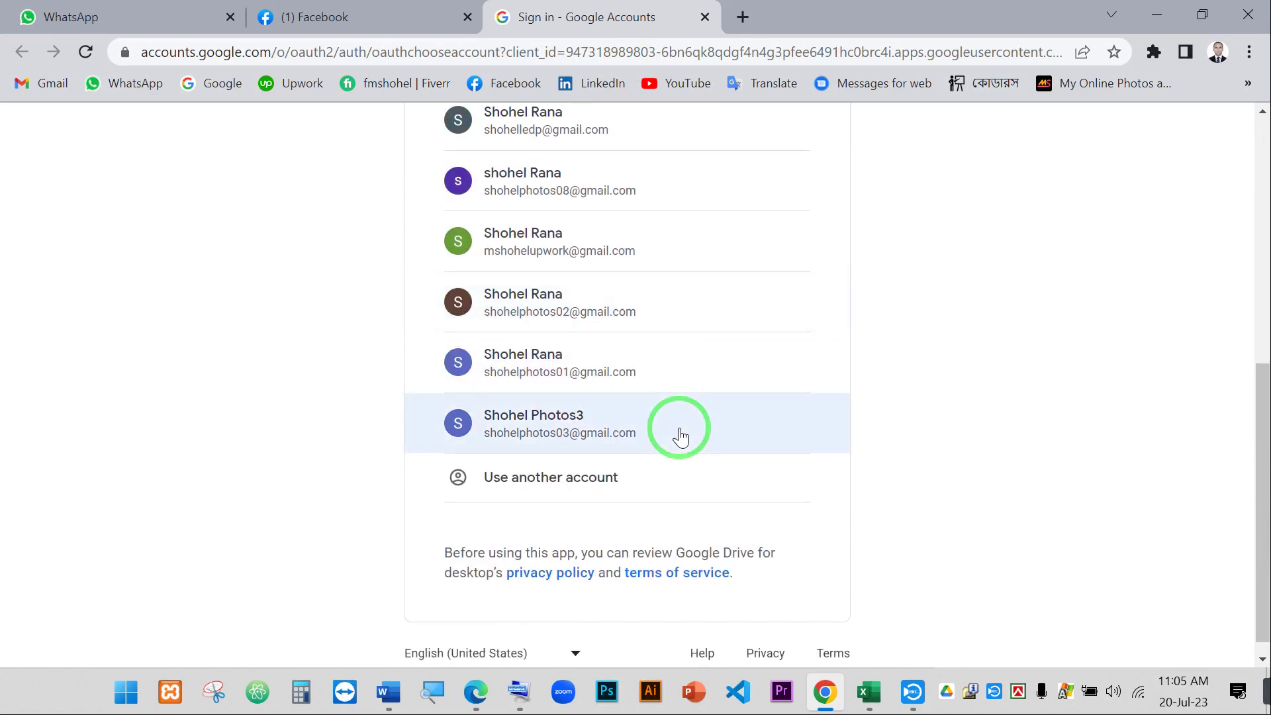
{"action": "scroll", "coordinate": [680, 437], "scroll_direction": "up", "scroll_amount": 6}
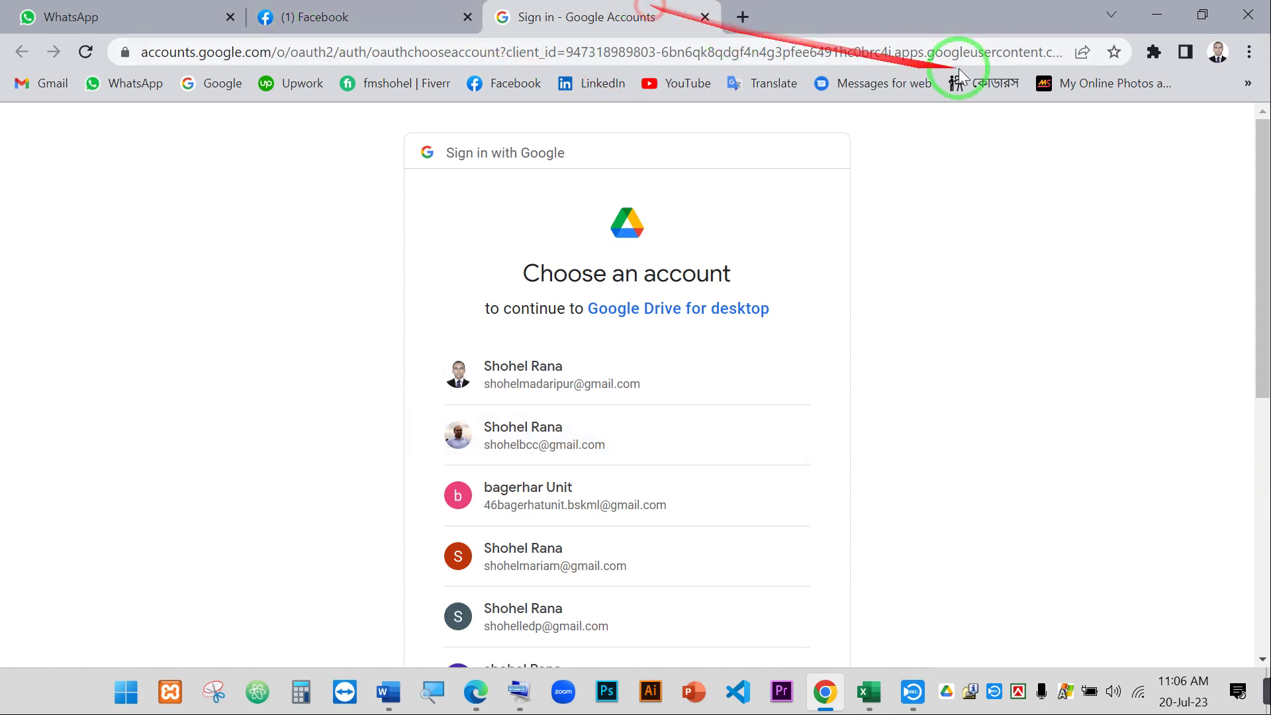
{"action": "scroll", "coordinate": [658, 510], "scroll_direction": "down", "scroll_amount": 6}
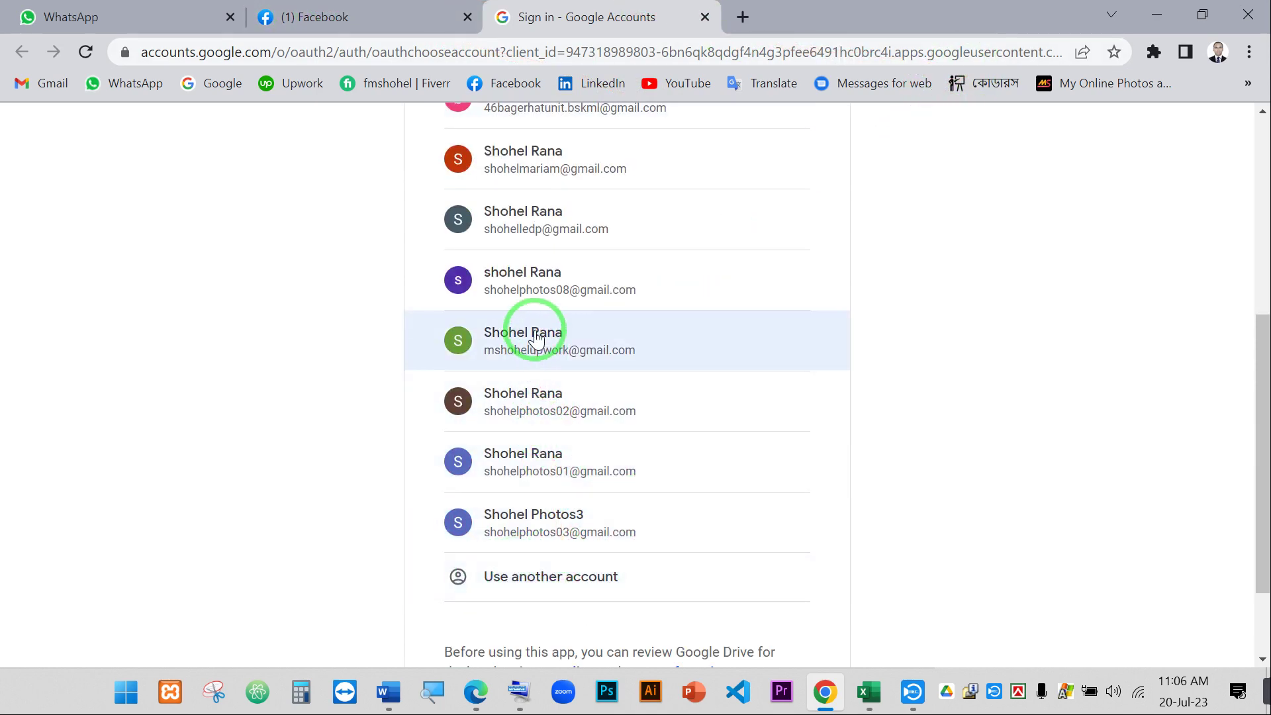
{"action": "scroll", "coordinate": [538, 334], "scroll_direction": "up", "scroll_amount": 1}
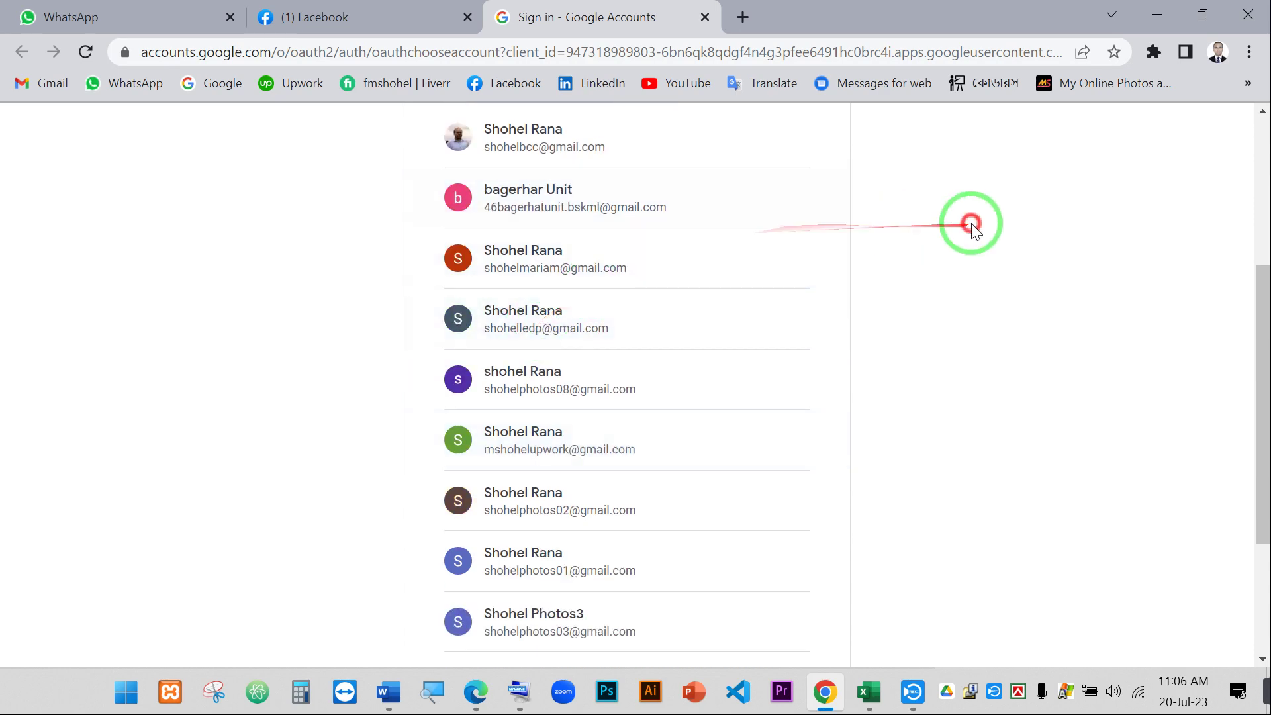
{"action": "left_click", "coordinate": [1164, 13]}
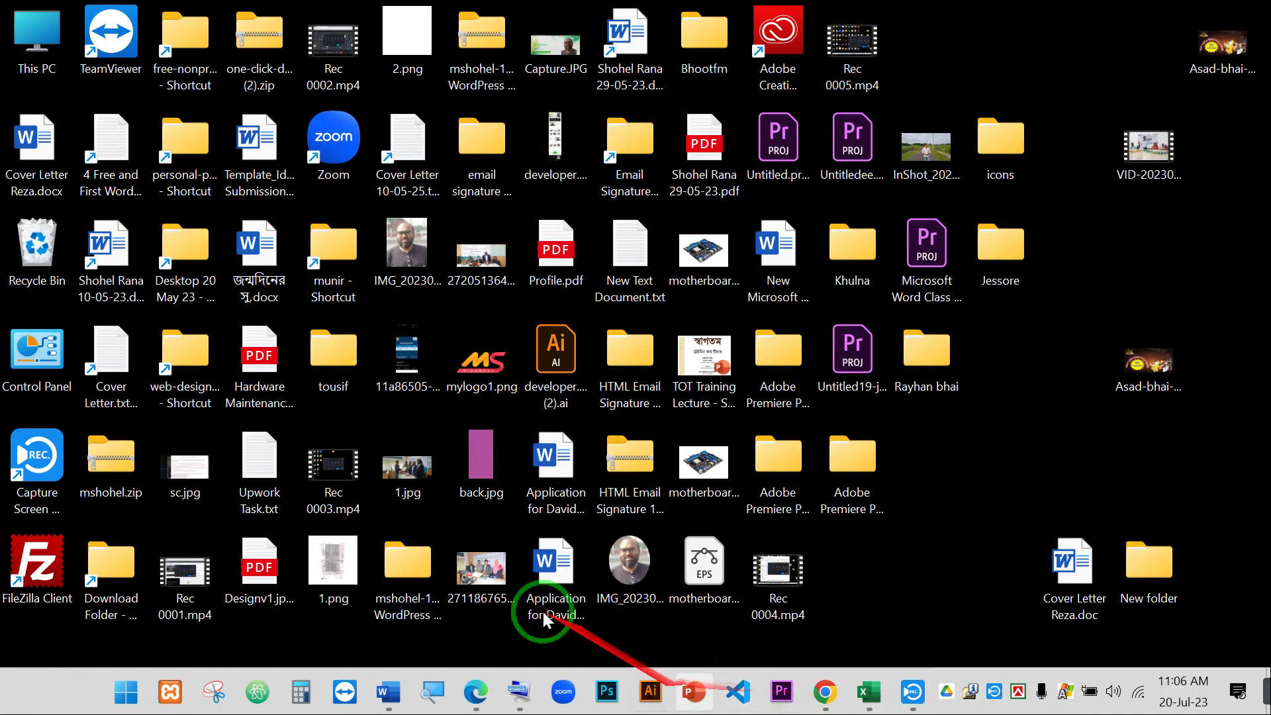
{"action": "key", "text": "super+e"}
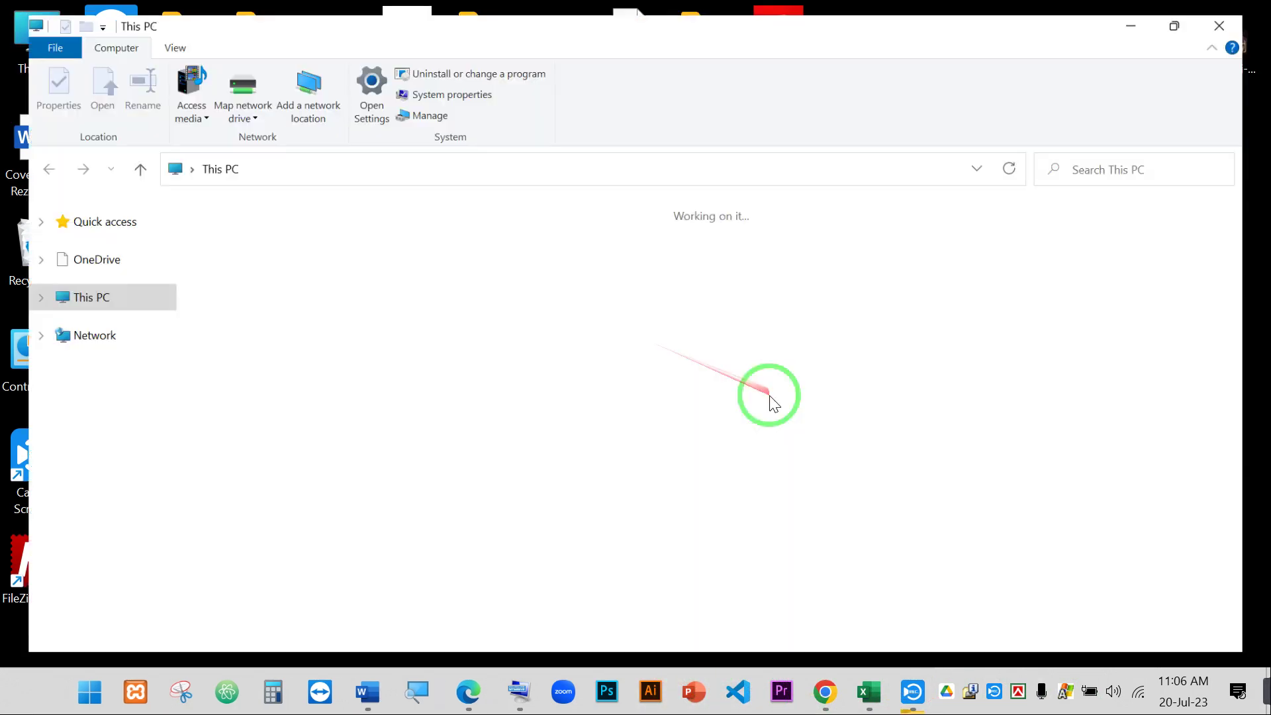
{"action": "double_click", "coordinate": [996, 391]}
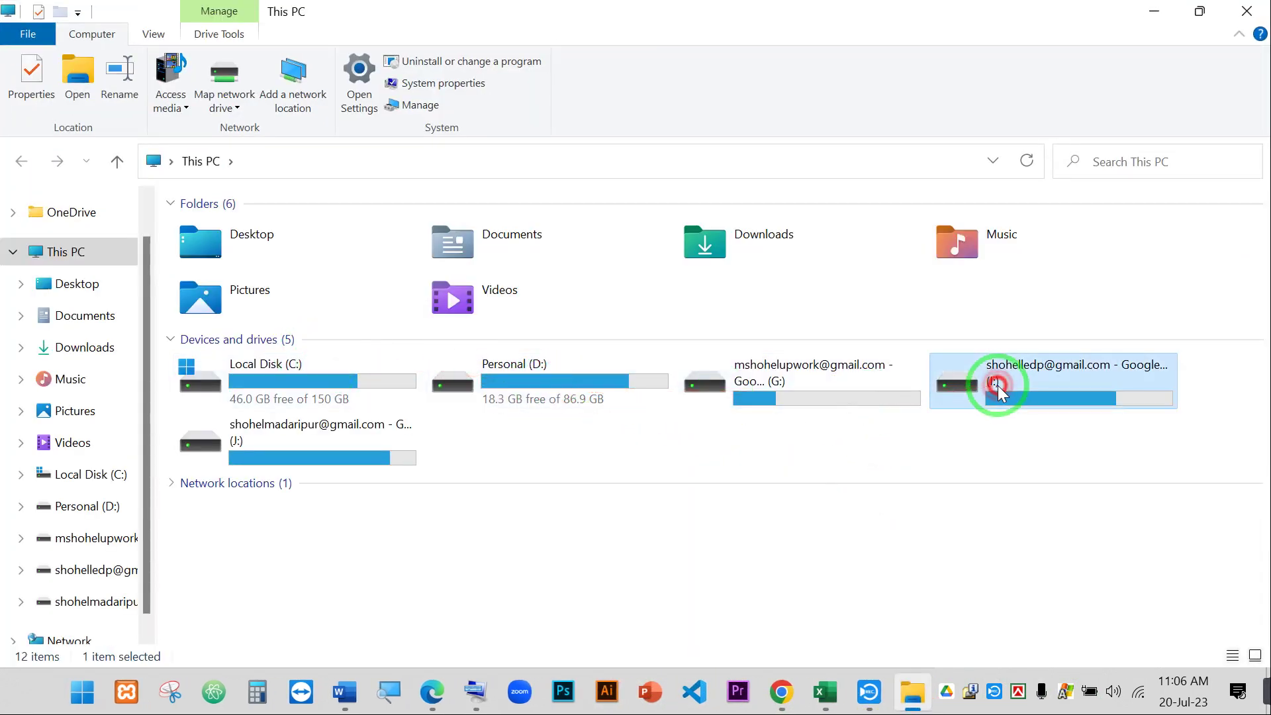
{"action": "left_click", "coordinate": [222, 235]}
{"action": "double_click", "coordinate": [222, 235]}
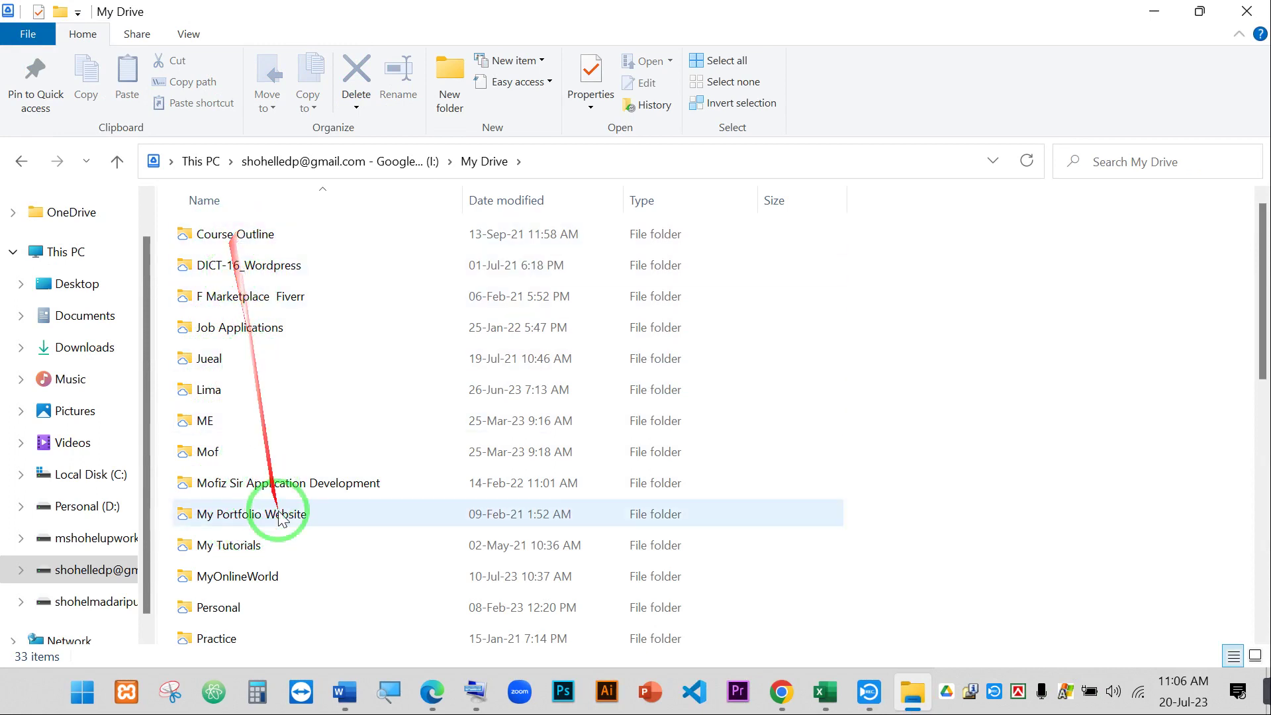
{"action": "double_click", "coordinate": [262, 575]}
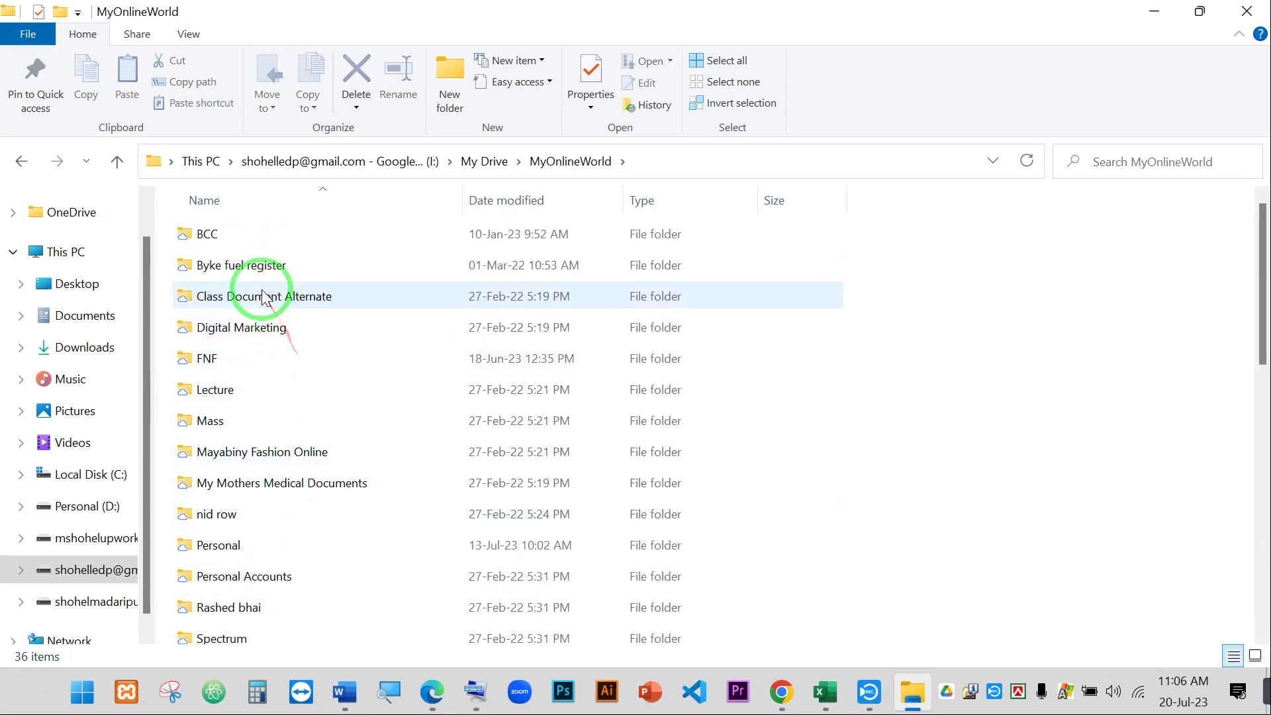
{"action": "left_click", "coordinate": [215, 235]}
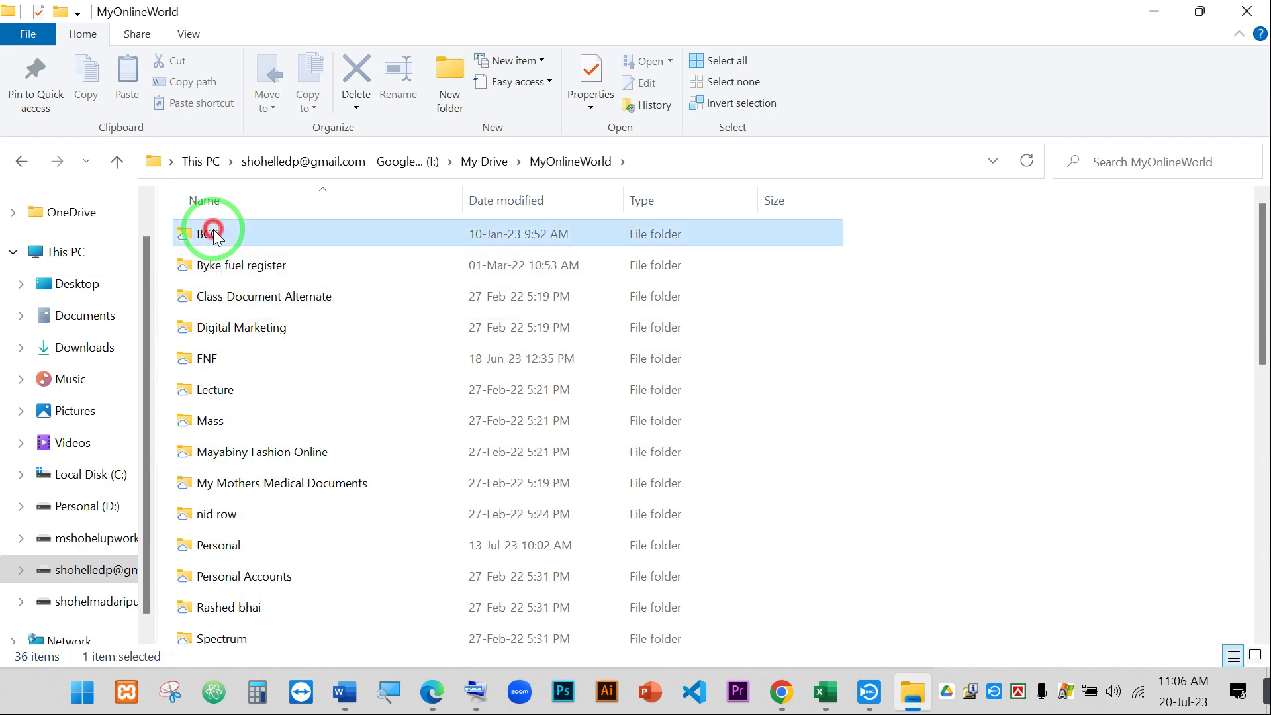
{"action": "scroll", "coordinate": [265, 338], "scroll_direction": "down", "scroll_amount": 1}
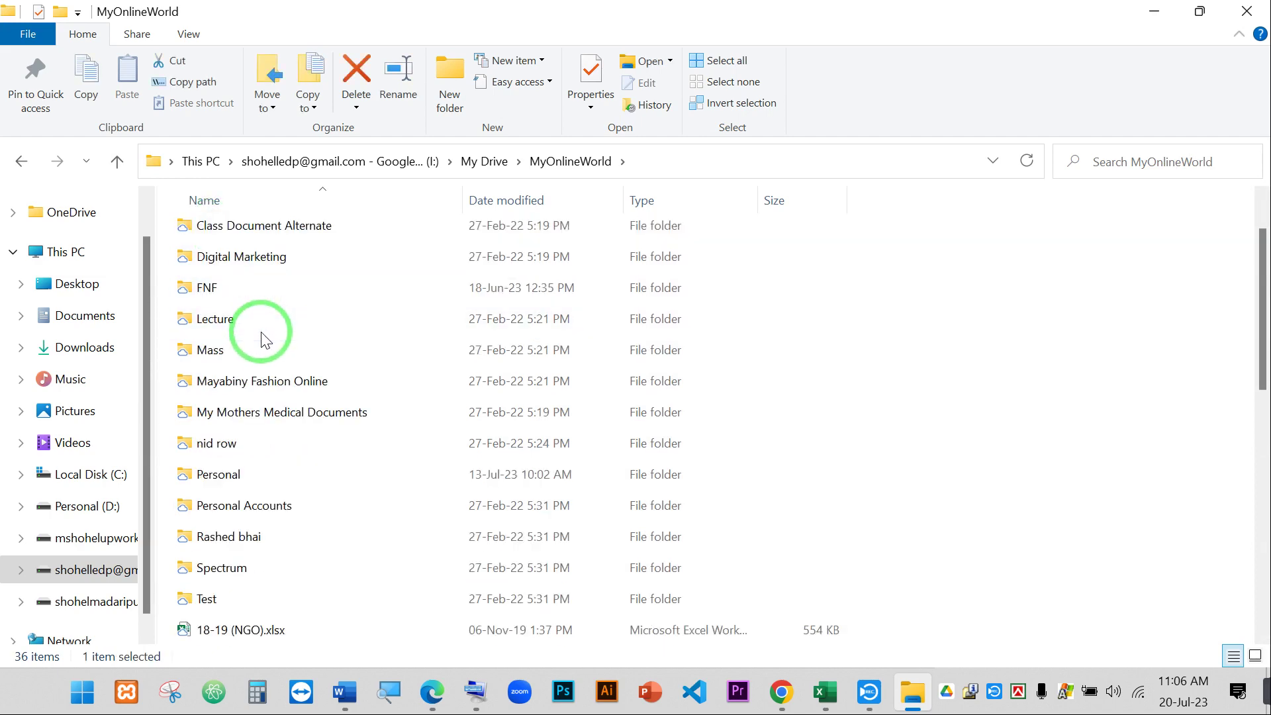
{"action": "scroll", "coordinate": [264, 335], "scroll_direction": "up", "scroll_amount": 1}
{"action": "double_click", "coordinate": [202, 233]}
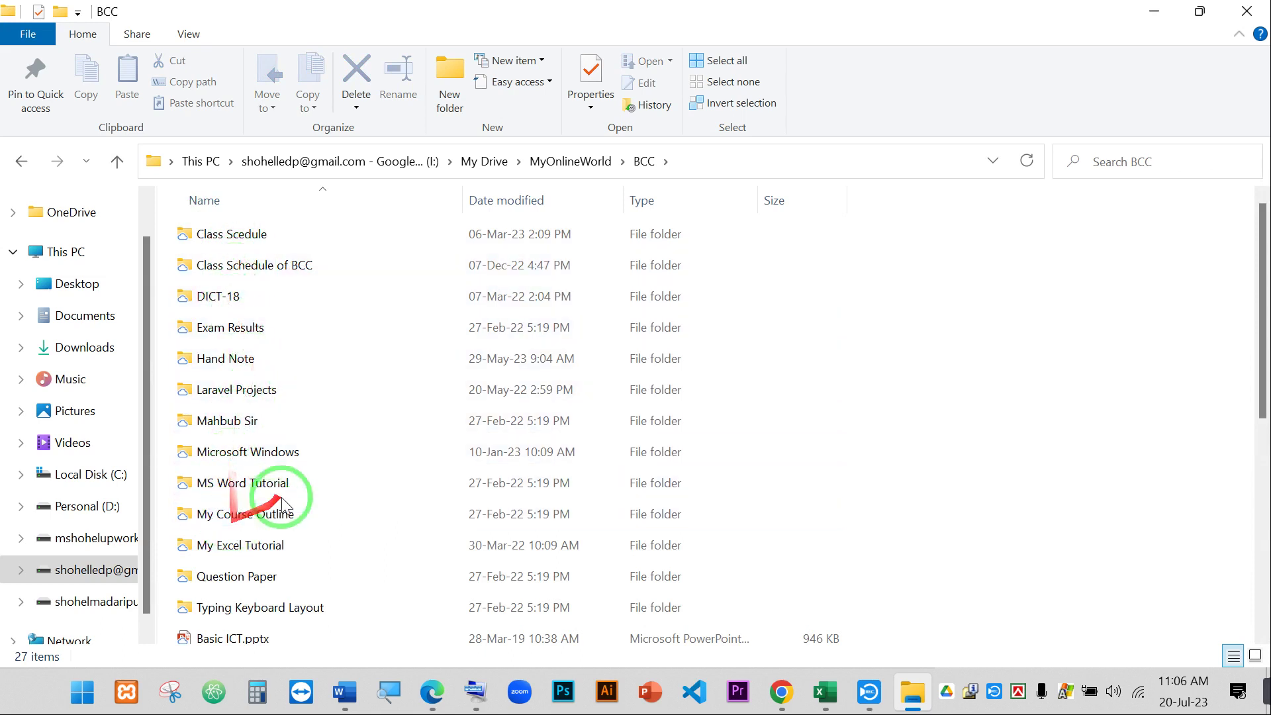
{"action": "scroll", "coordinate": [302, 538], "scroll_direction": "down", "scroll_amount": 1}
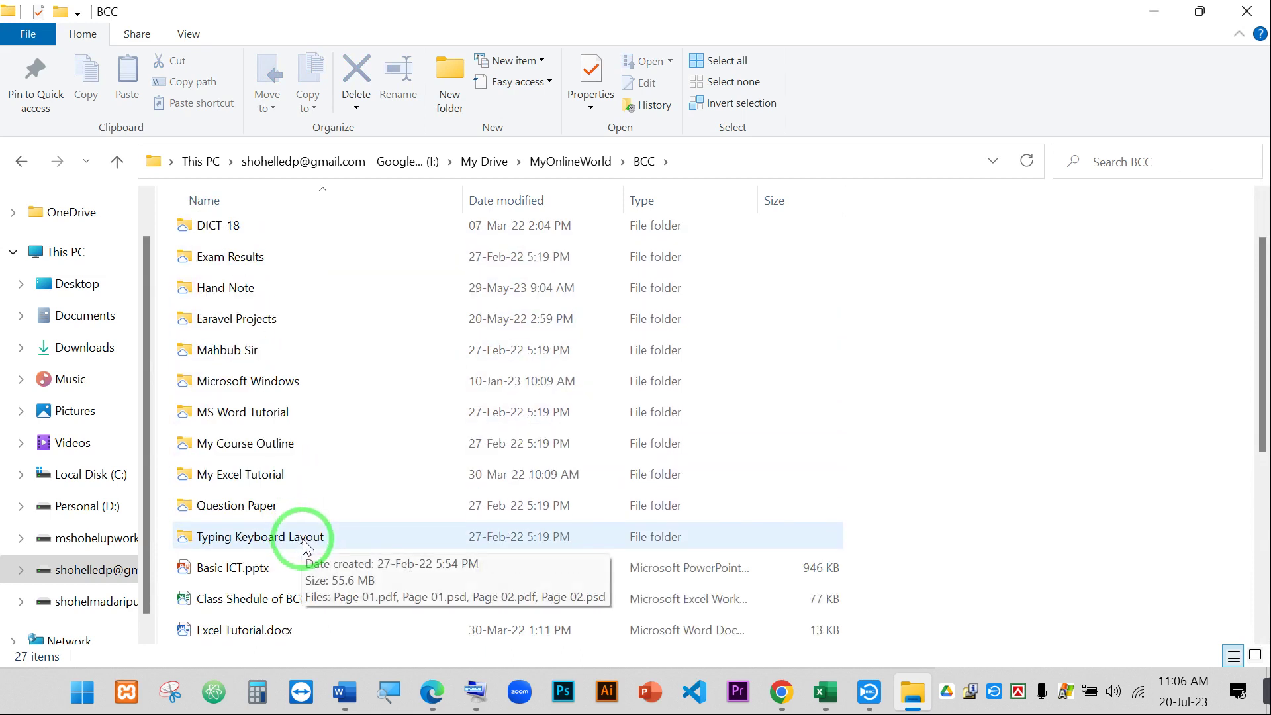
{"action": "scroll", "coordinate": [305, 539], "scroll_direction": "up", "scroll_amount": 1}
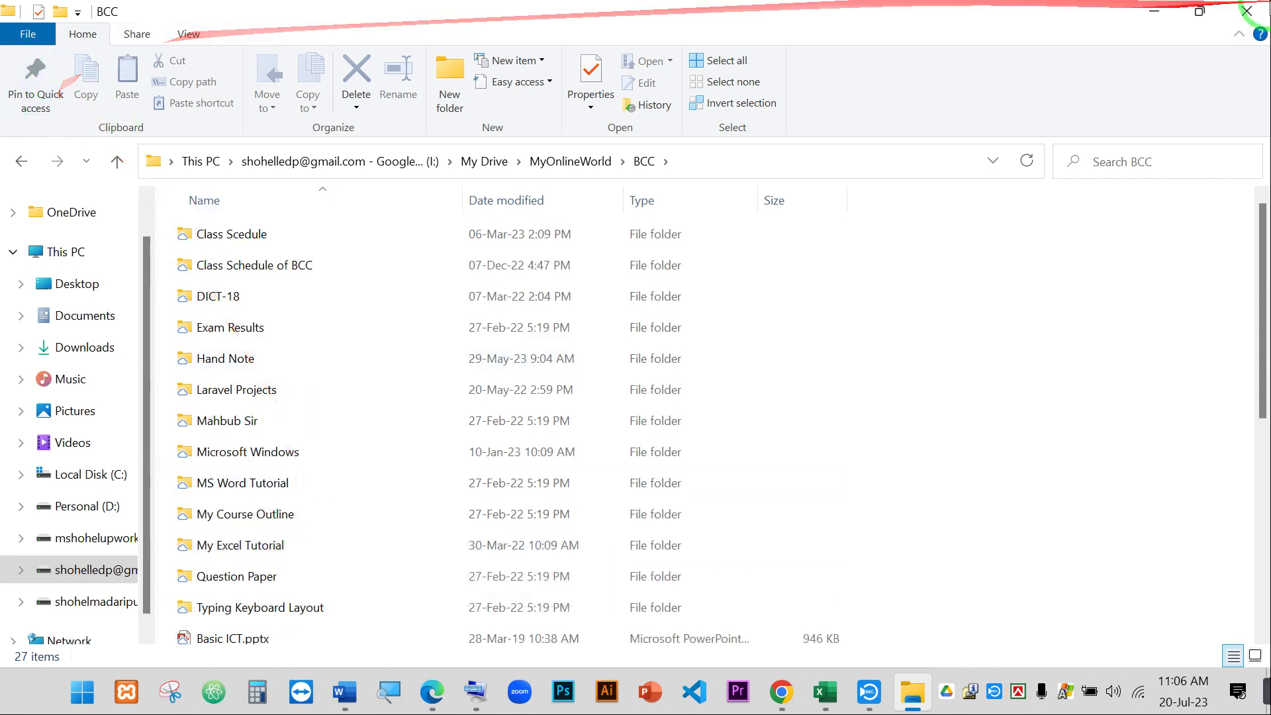
{"action": "left_click", "coordinate": [1247, 11]}
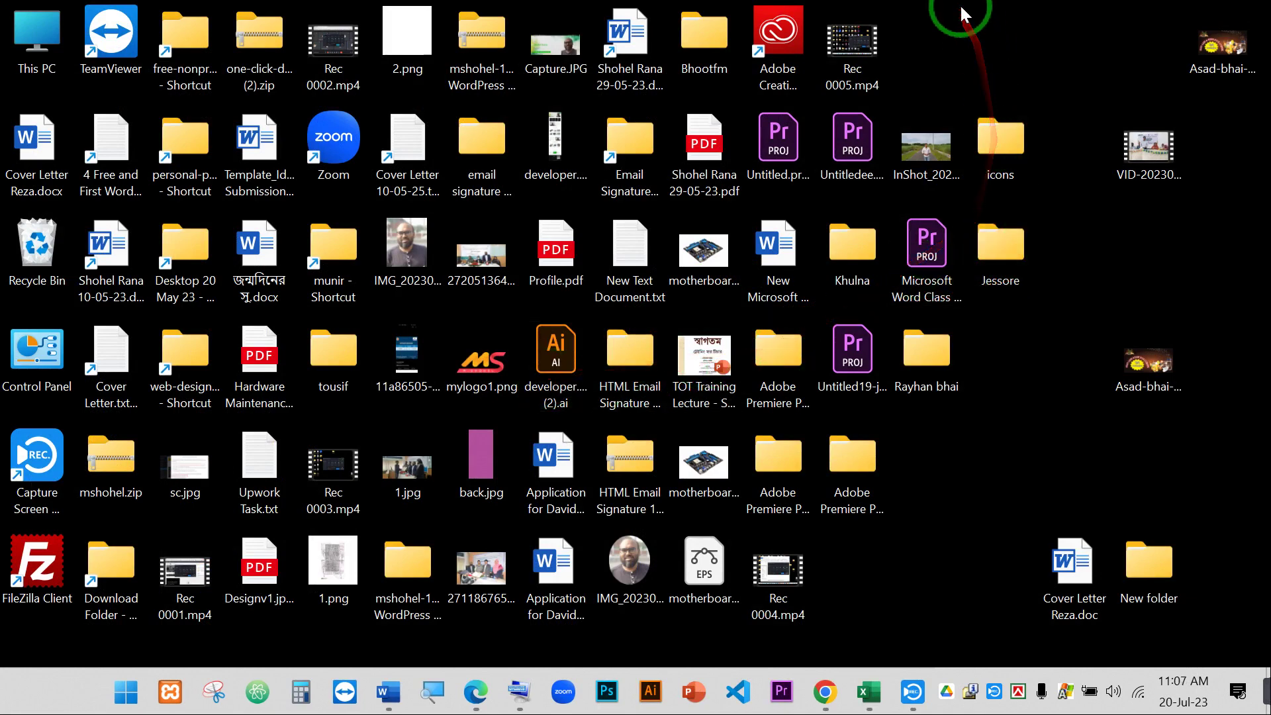
- Refresh the desktop, then restore the Book4 workbook from the taskbar
{"action": "right_click", "coordinate": [960, 33]}
{"action": "left_click", "coordinate": [1007, 84]}
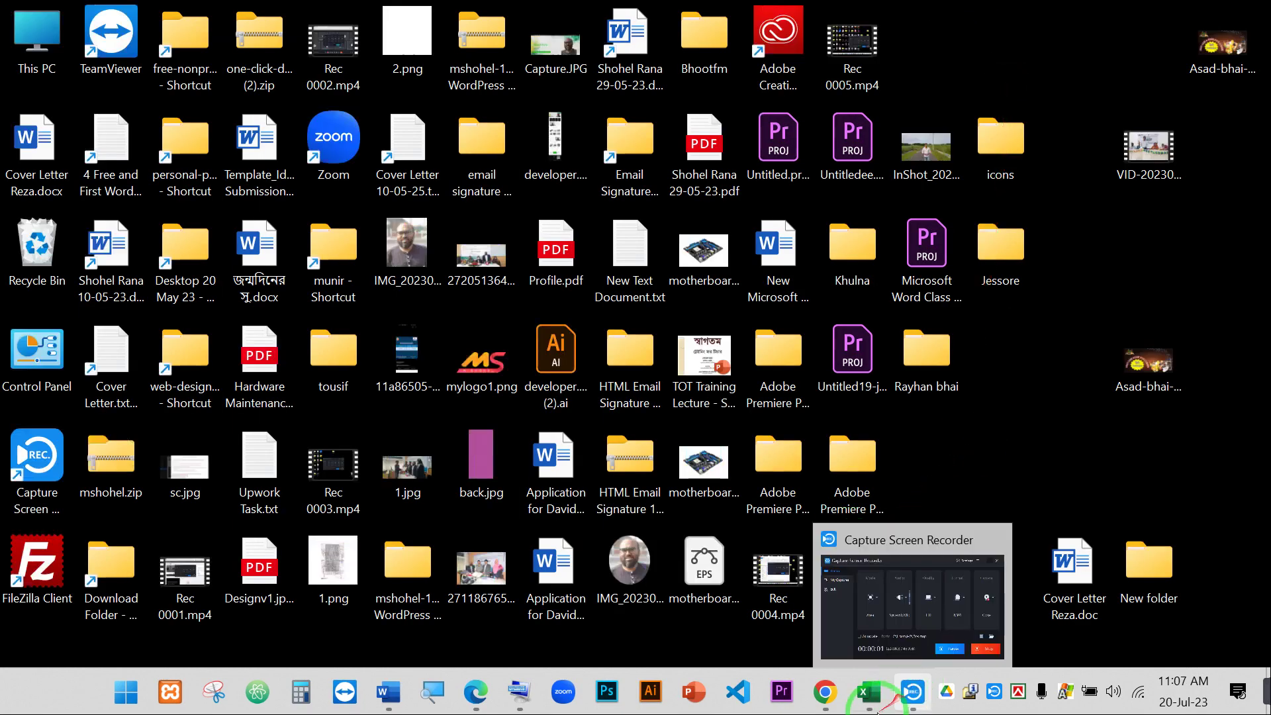
{"action": "mouse_move", "coordinate": [854, 702]}
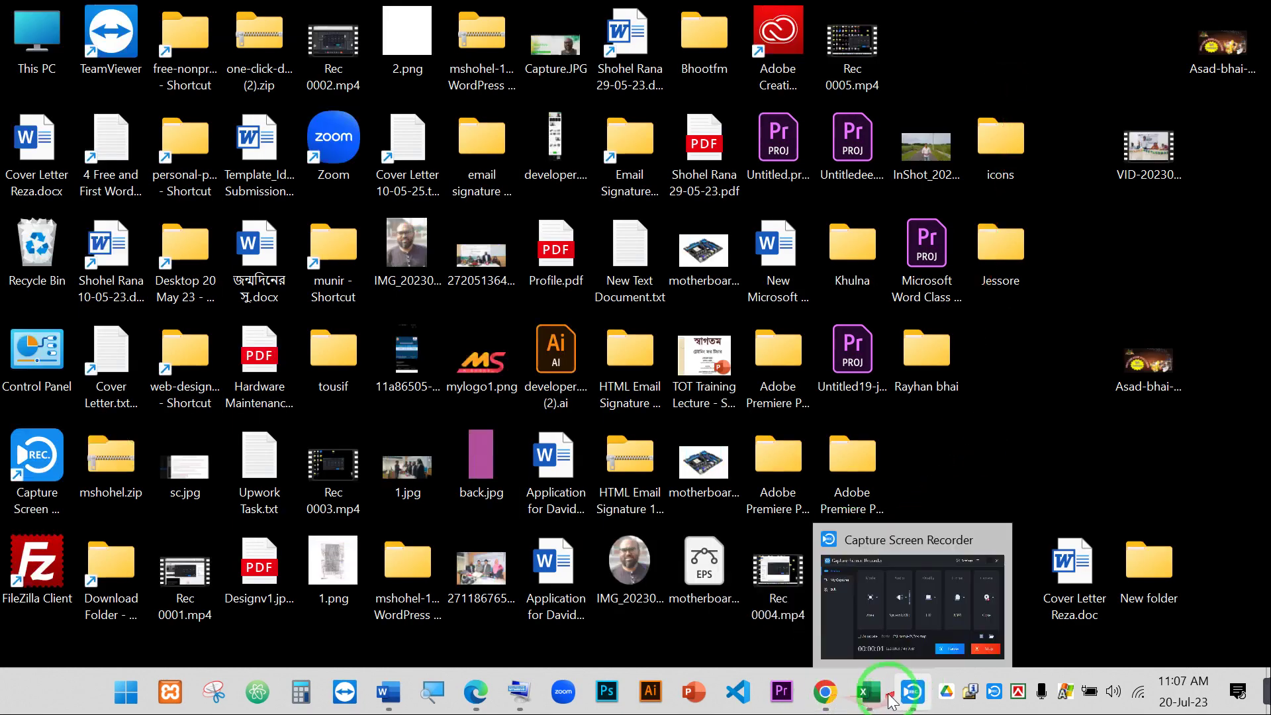
{"action": "left_click", "coordinate": [875, 693]}
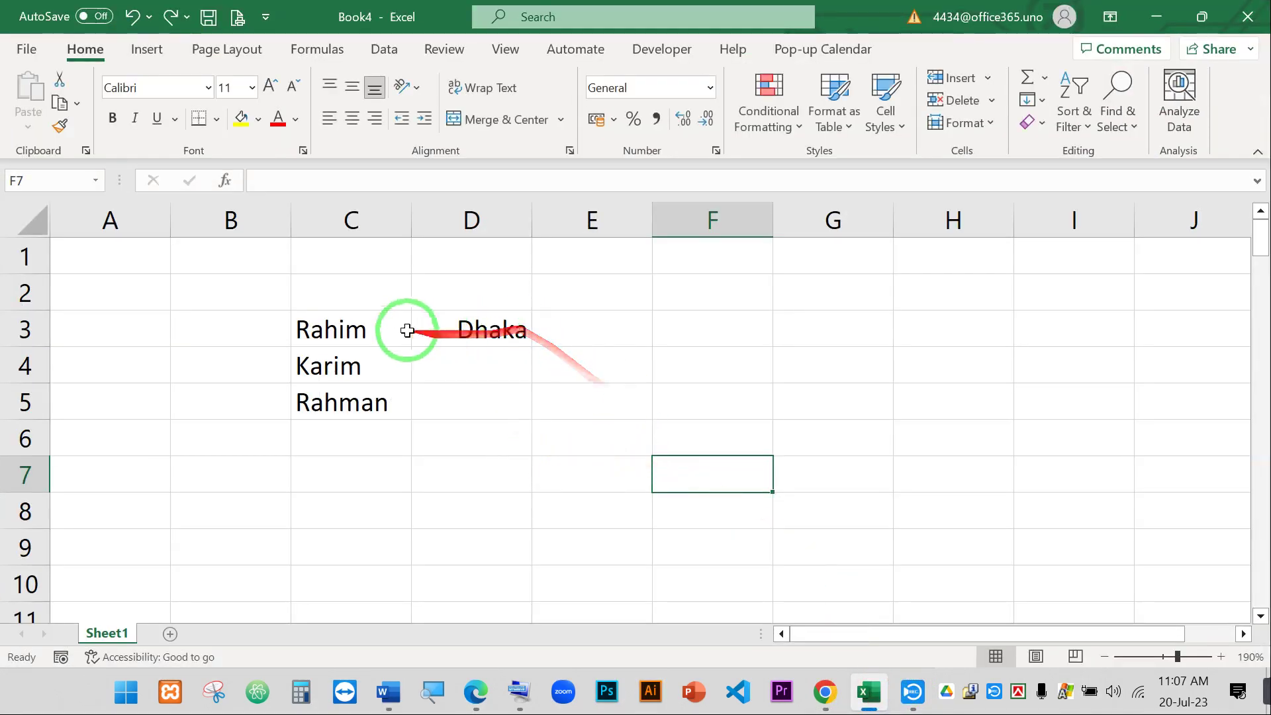
- Select B2:F8 and delete its contents, clearing the names in C3:C5 and Dhaka in D3
{"action": "left_click_drag", "start_coordinate": [225, 287], "coordinate": [675, 529]}
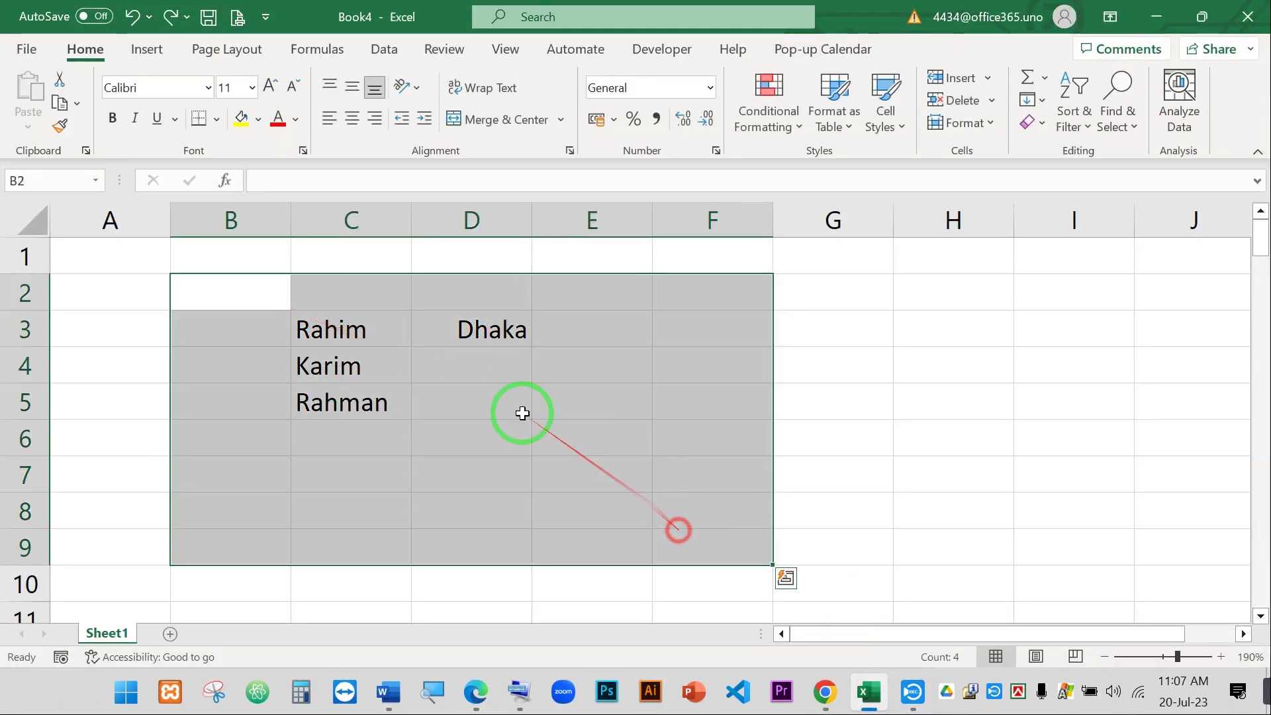
{"action": "left_click", "coordinate": [480, 375]}
{"action": "left_click_drag", "start_coordinate": [329, 339], "coordinate": [354, 474]}
{"action": "left_click", "coordinate": [502, 335]}
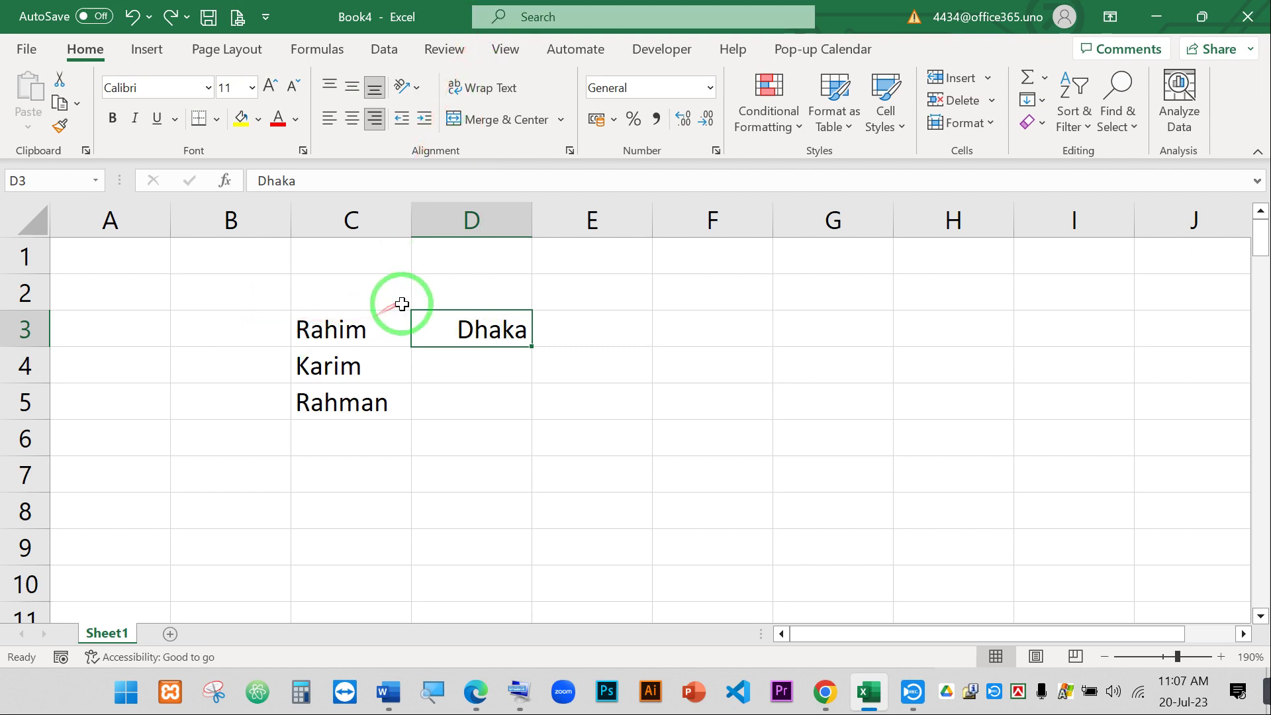
{"action": "left_click_drag", "start_coordinate": [199, 283], "coordinate": [701, 509]}
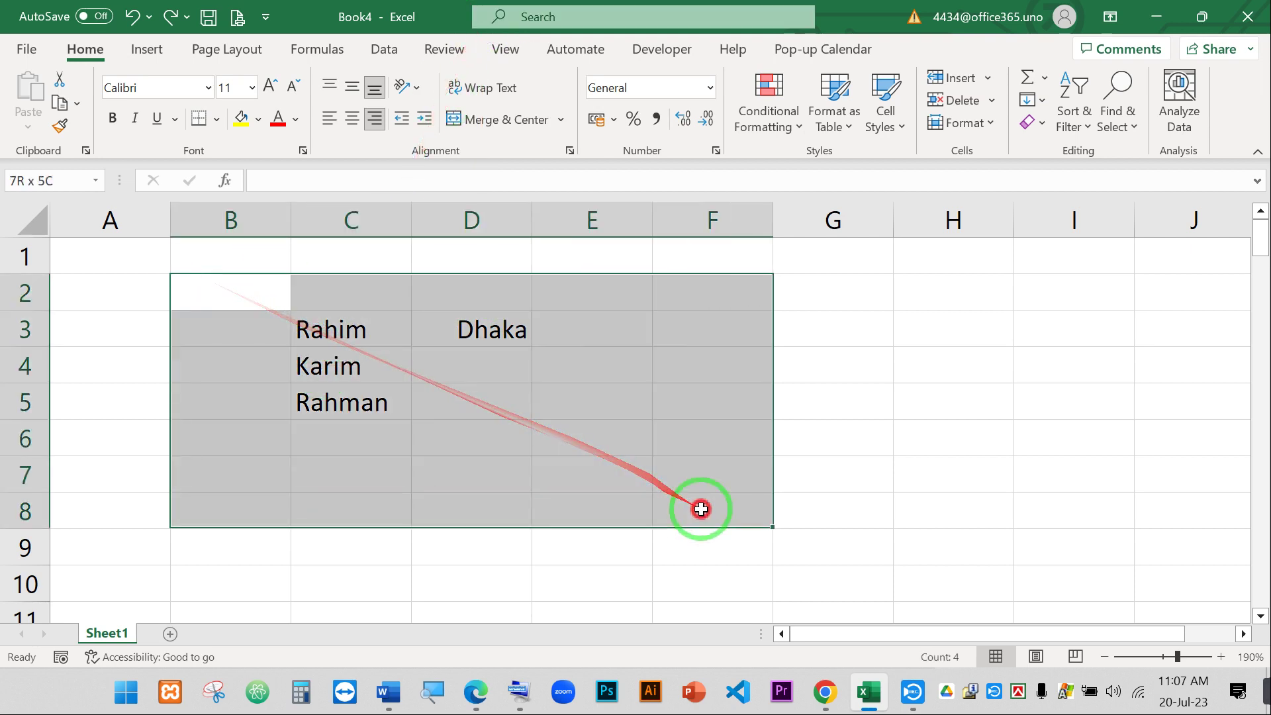
{"action": "key", "text": "Delete"}
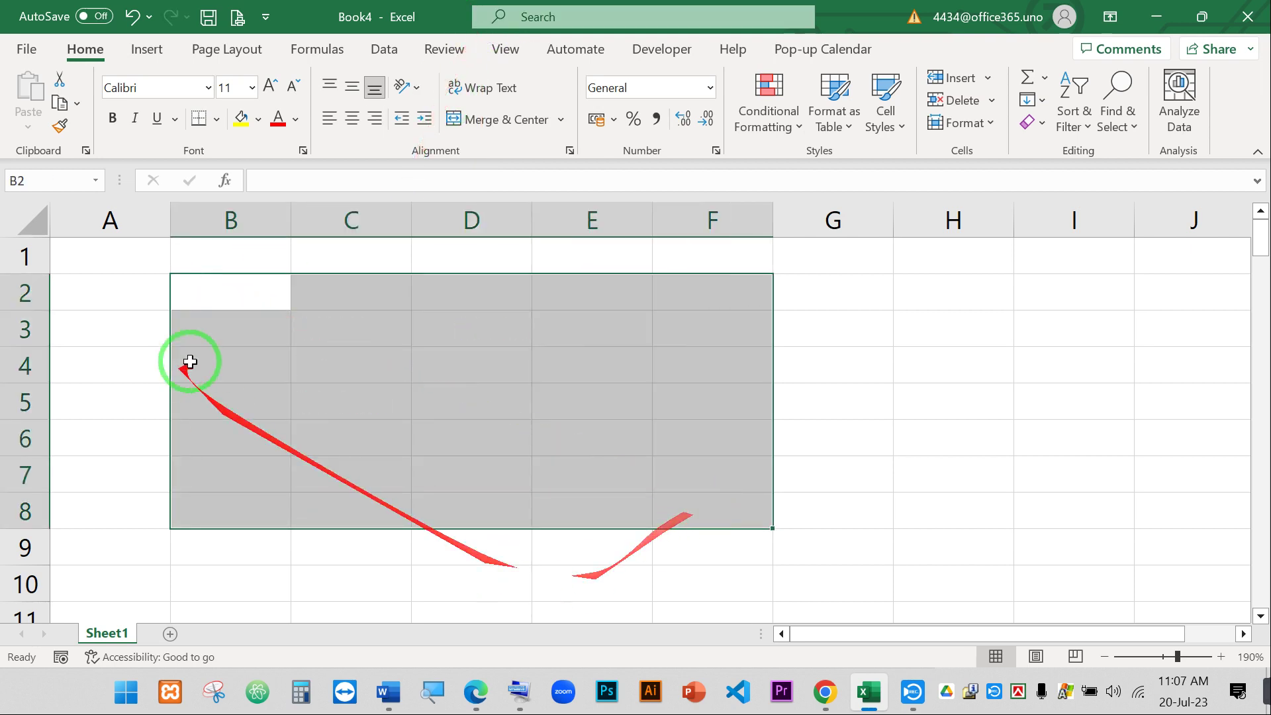
{"action": "left_click", "coordinate": [213, 296]}
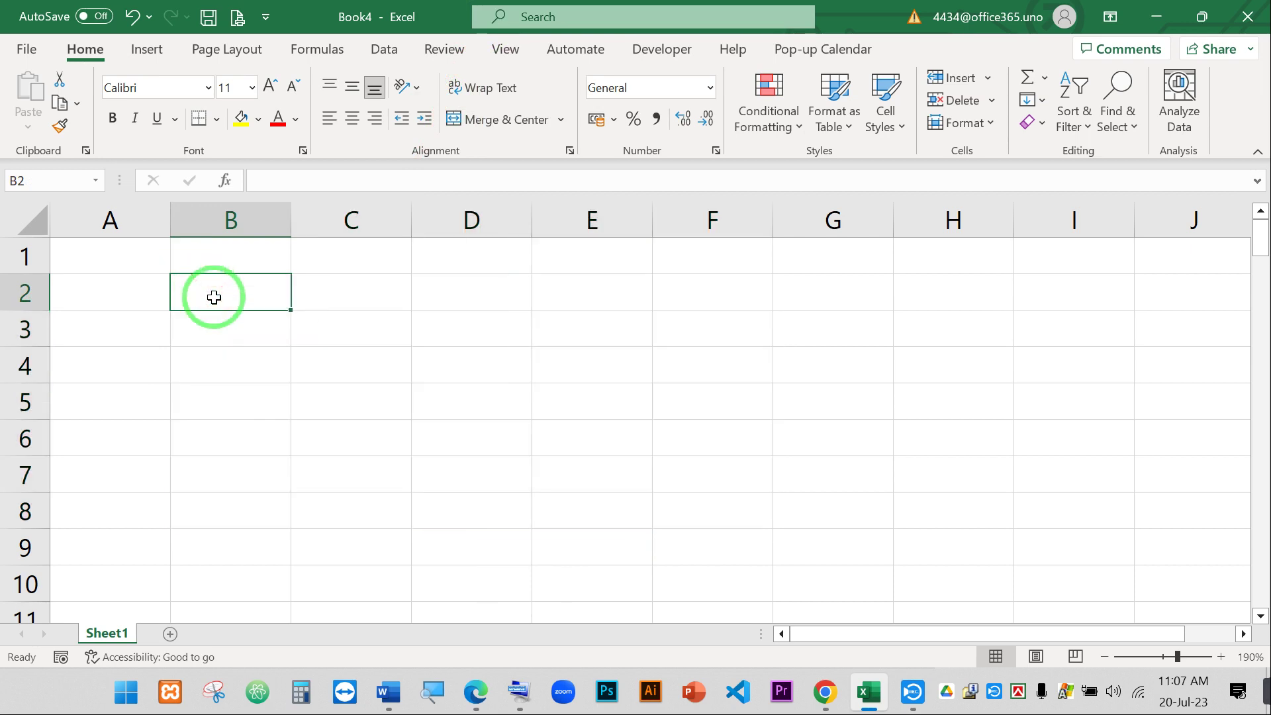
- Type Dhaka in B2, Khulna in C2, Jessore in B3 and Barisal in C3
{"action": "type", "text": "Dhaka"}
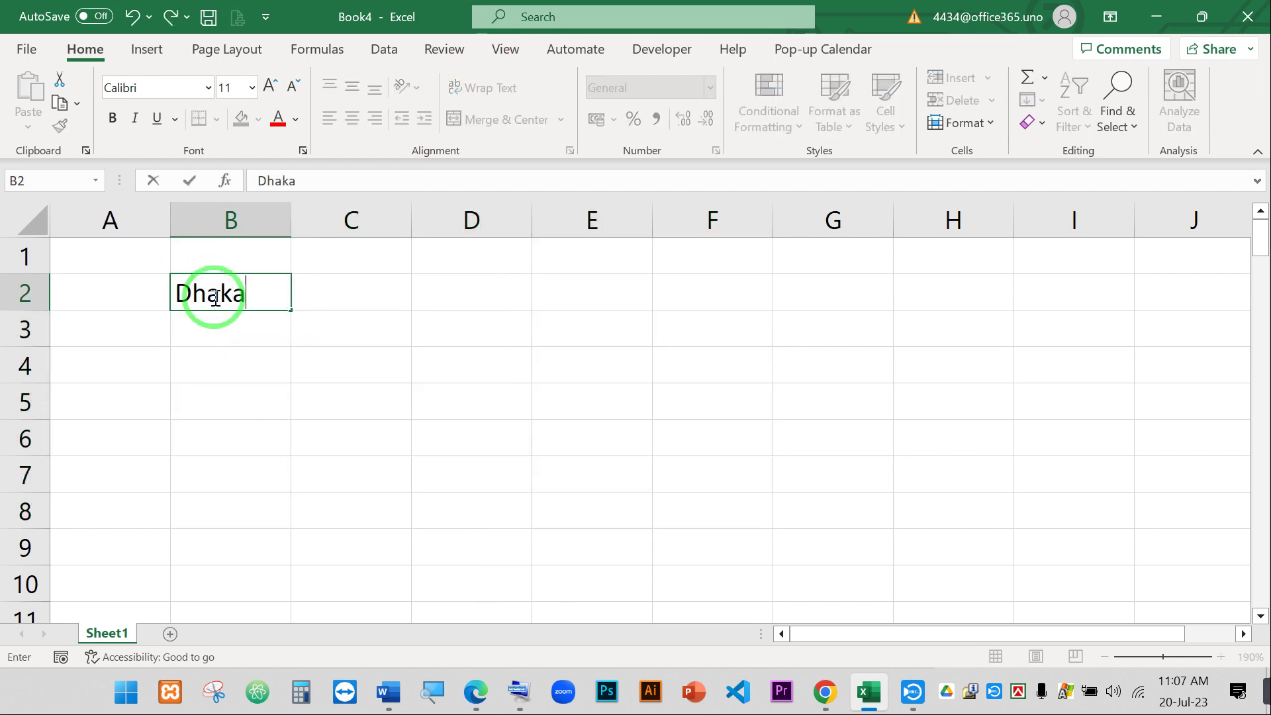
{"action": "key", "text": "Tab"}
{"action": "type", "text": "Khulna"}
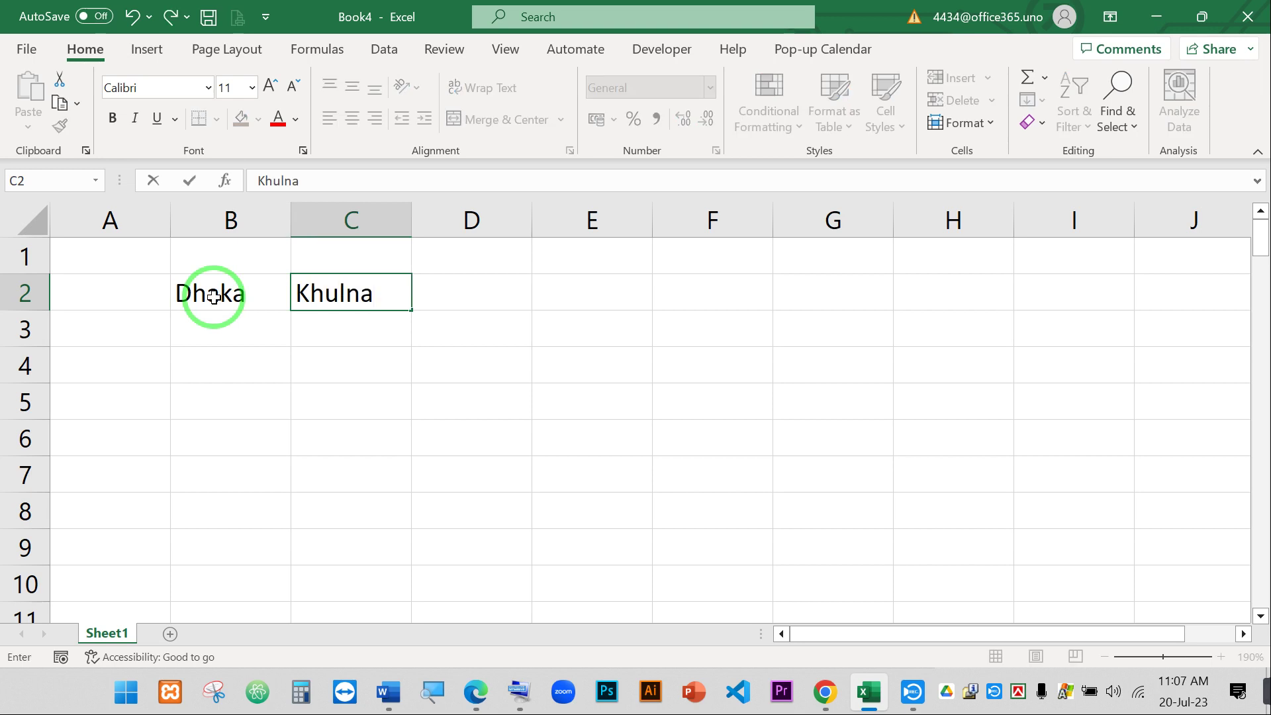
{"action": "key", "text": "Return"}
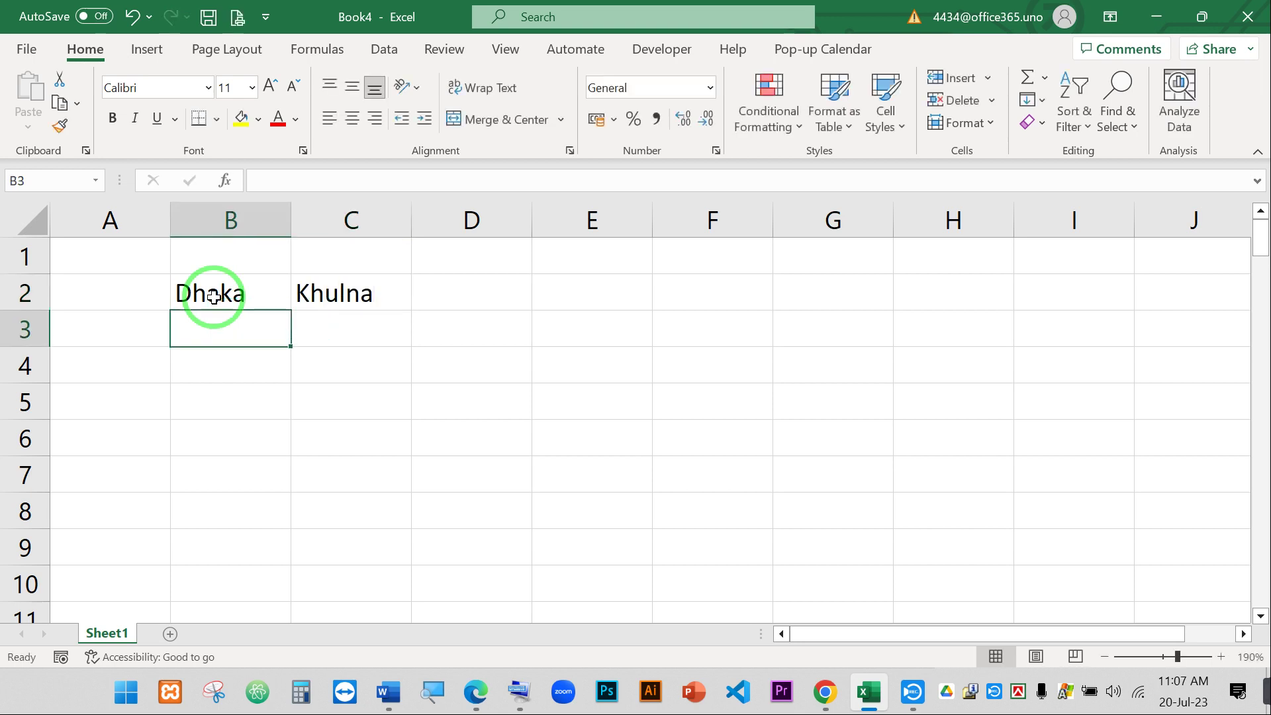
{"action": "type", "text": "Jessore"}
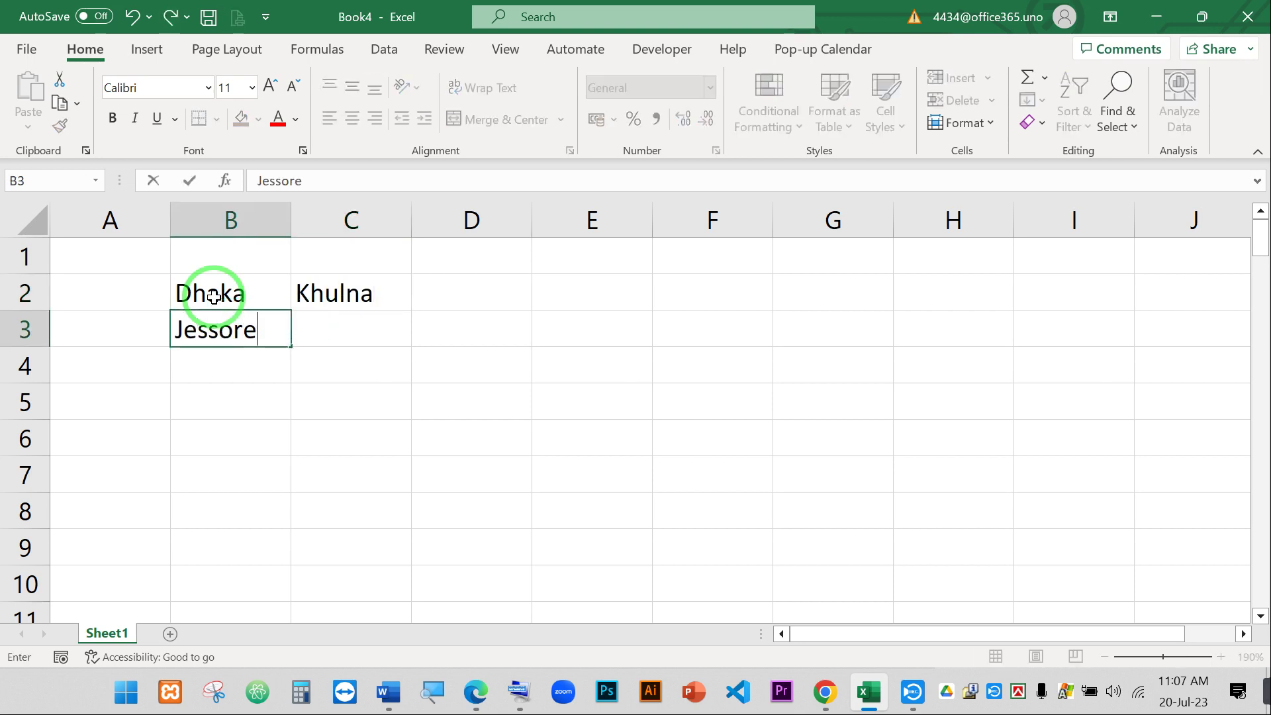
{"action": "key", "text": "Tab"}
{"action": "type", "text": "Barisal"}
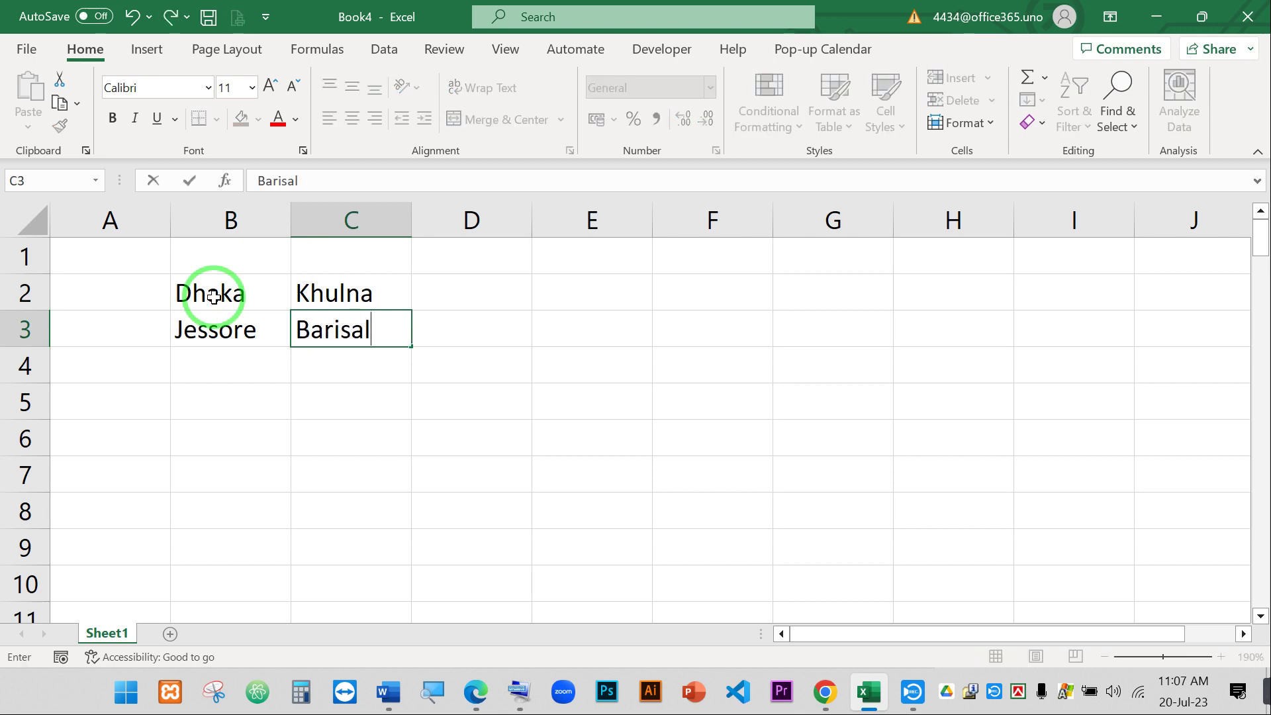
{"action": "key", "text": "Return"}
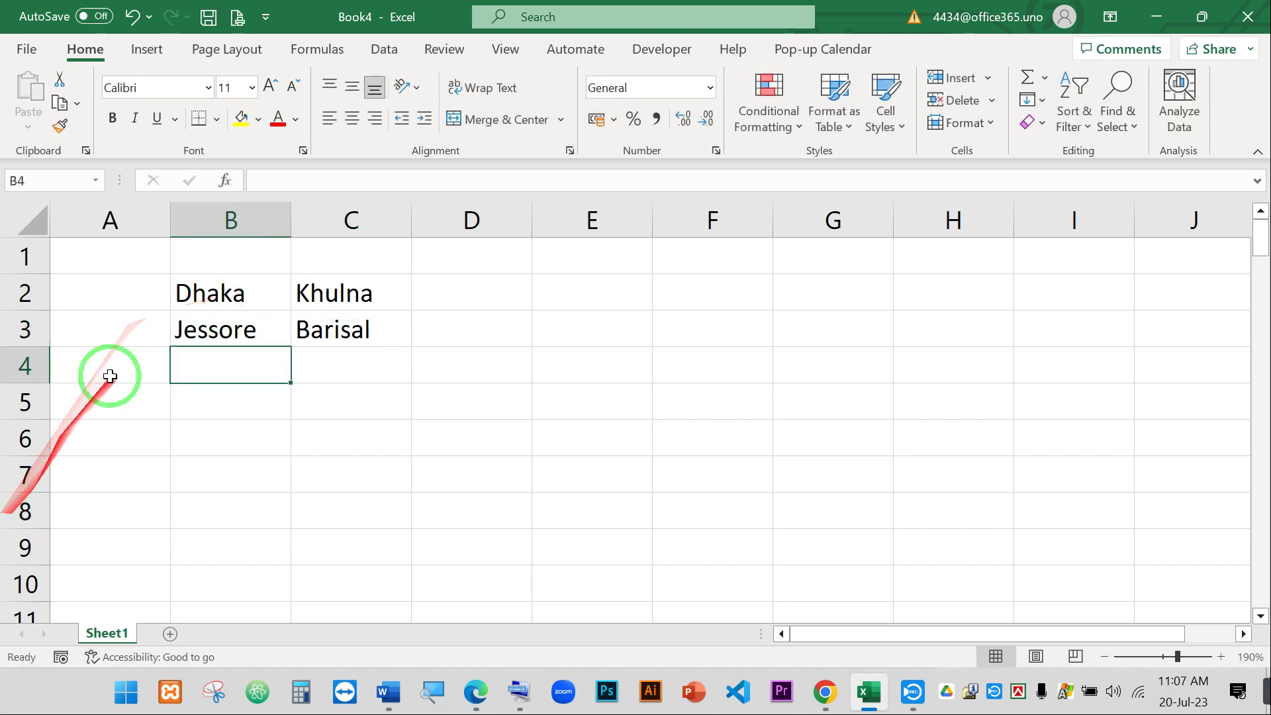
{"action": "left_click", "coordinate": [224, 291]}
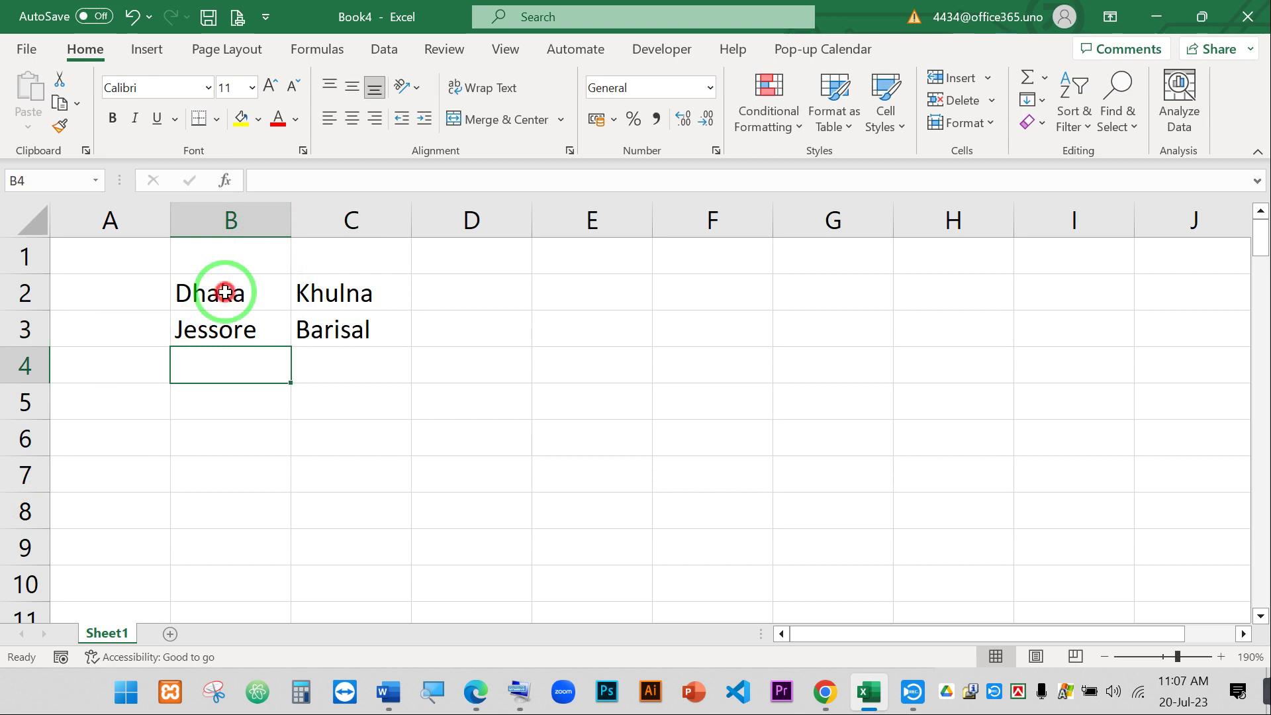
{"action": "left_click", "coordinate": [356, 290]}
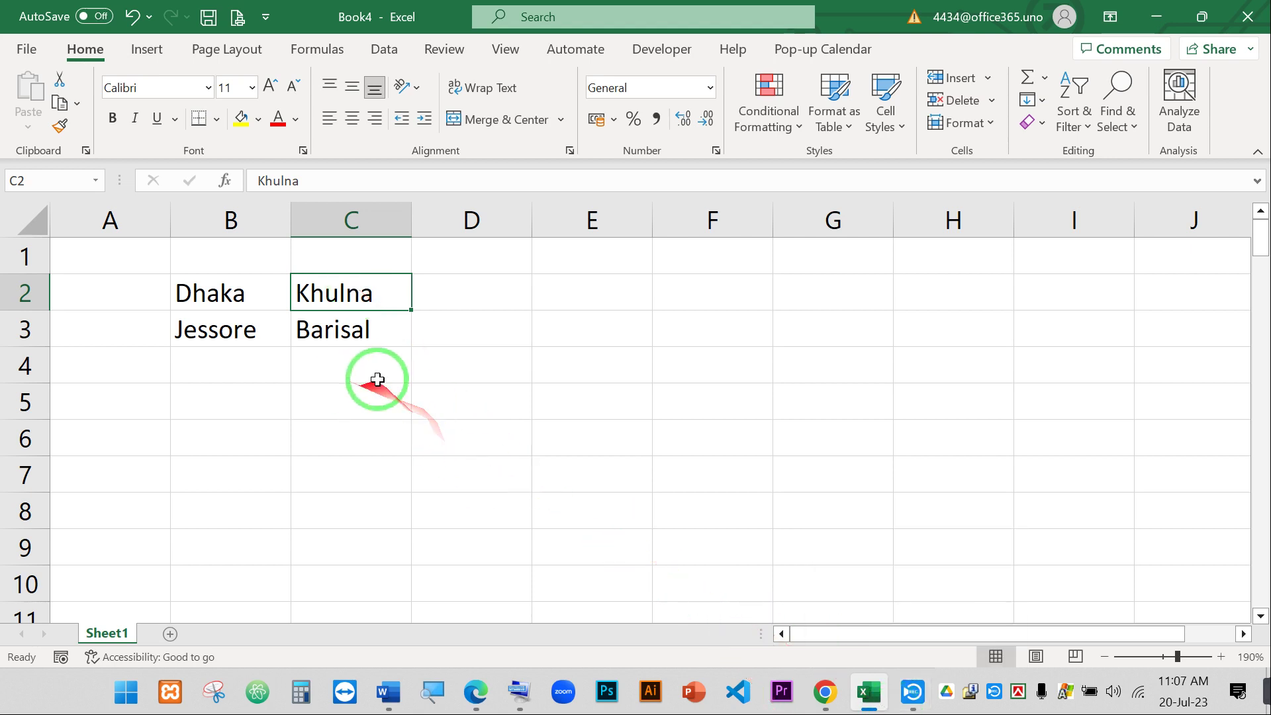
{"action": "left_click", "coordinate": [219, 293]}
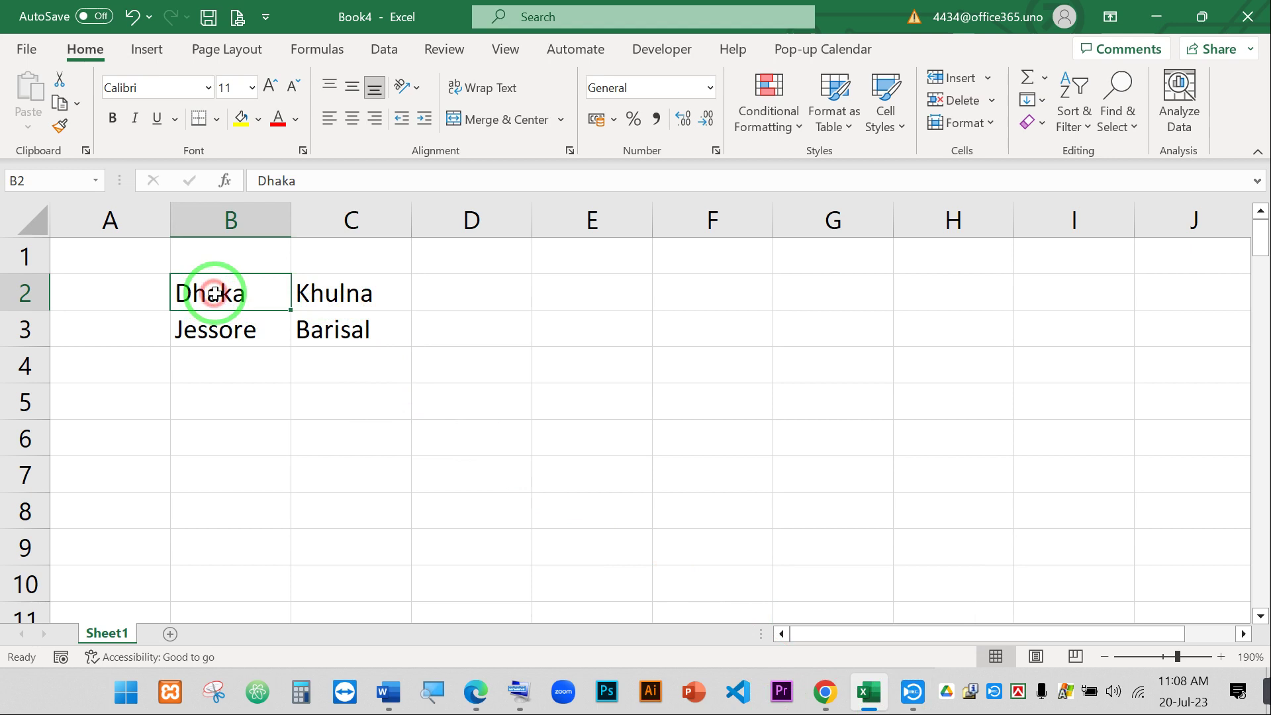
{"action": "left_click", "coordinate": [389, 299]}
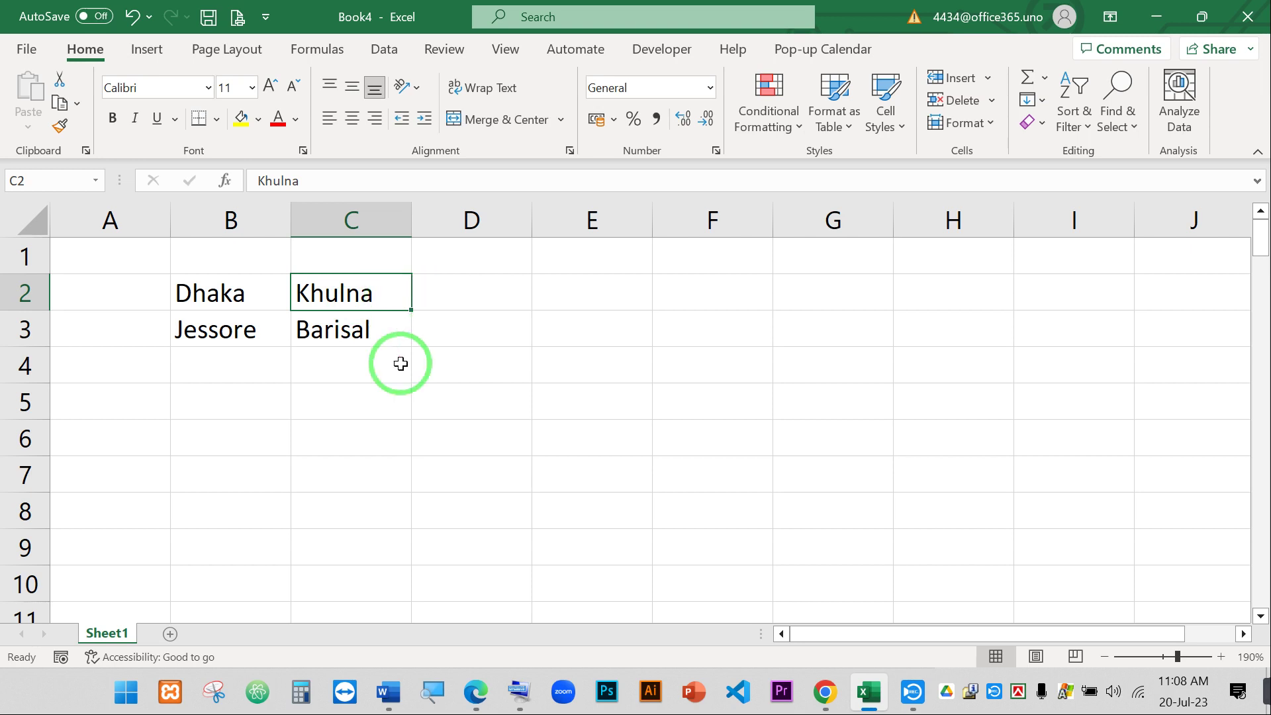
{"action": "left_click", "coordinate": [357, 214]}
{"action": "left_click", "coordinate": [351, 331]}
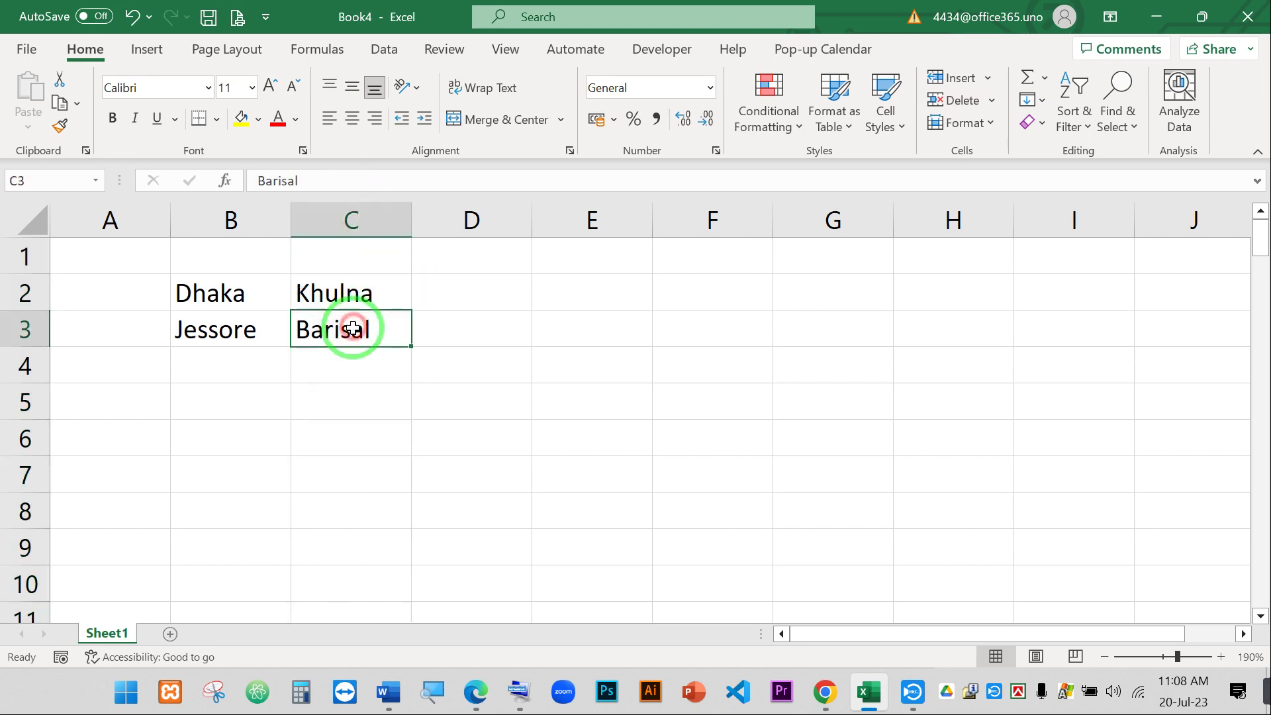
{"action": "left_click", "coordinate": [361, 507]}
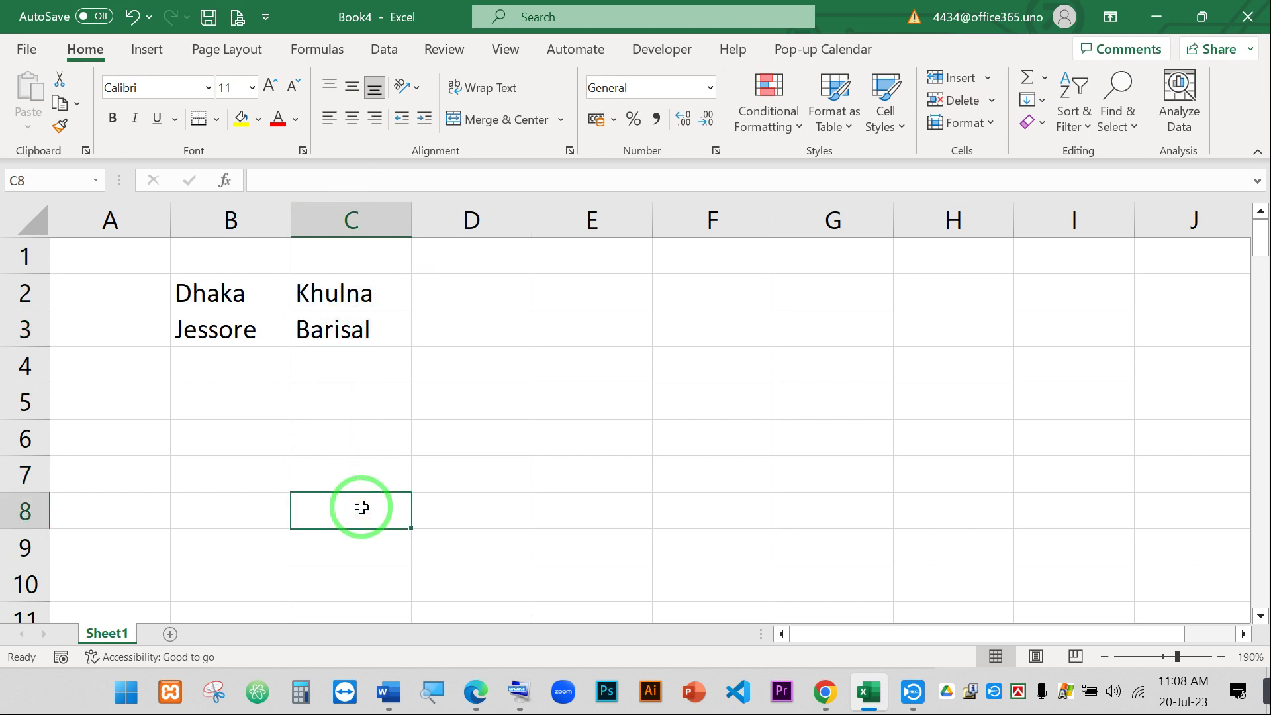
{"action": "left_click_drag", "start_coordinate": [349, 603], "coordinate": [350, 594]}
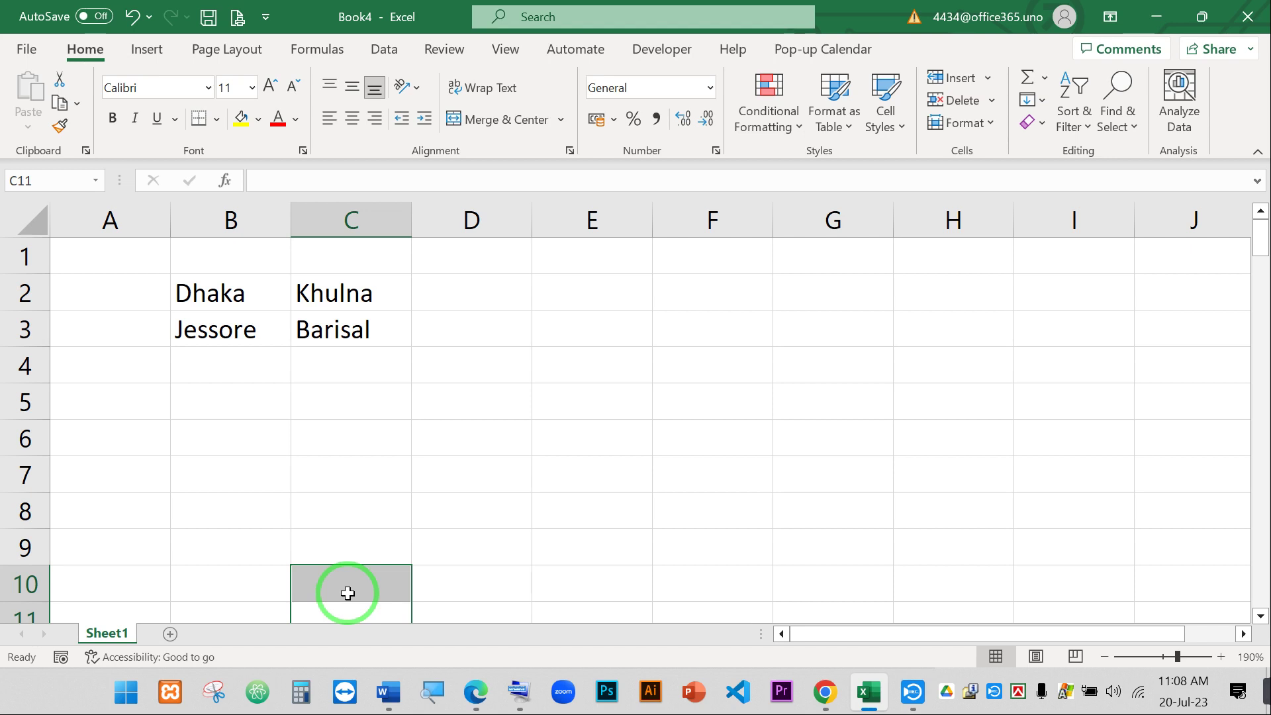
{"action": "left_click", "coordinate": [346, 498]}
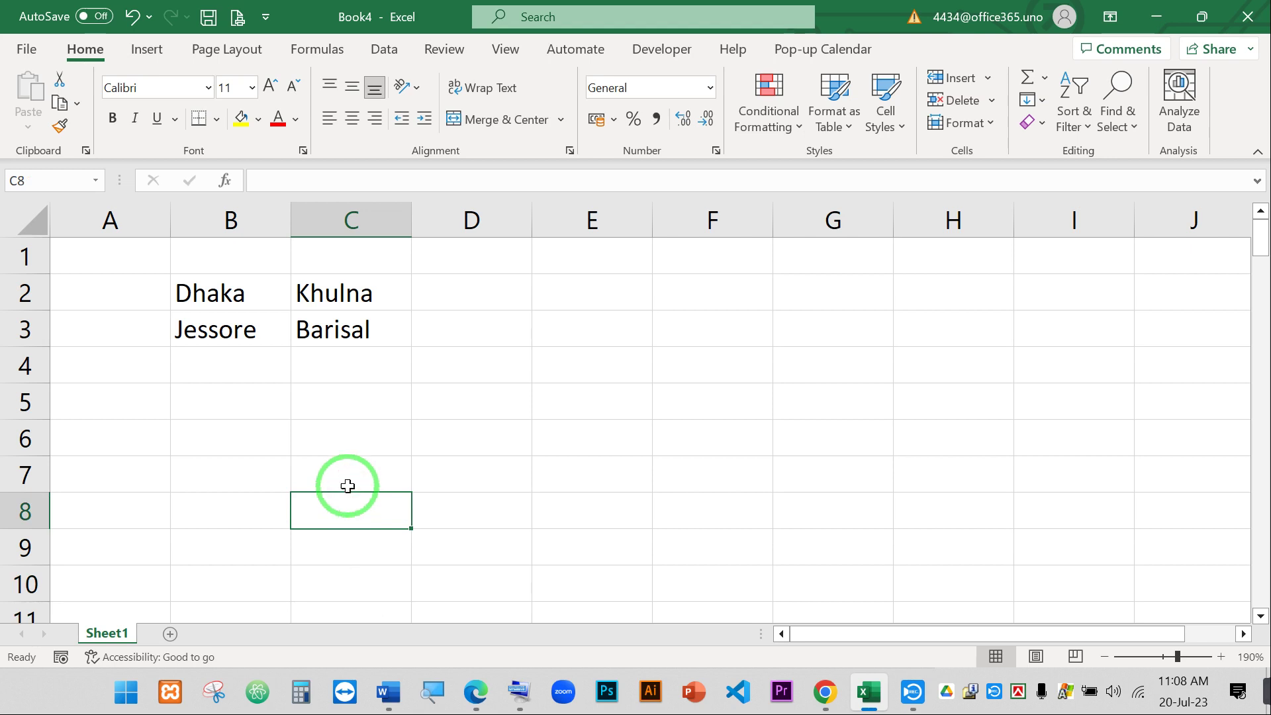
{"action": "left_click", "coordinate": [341, 432]}
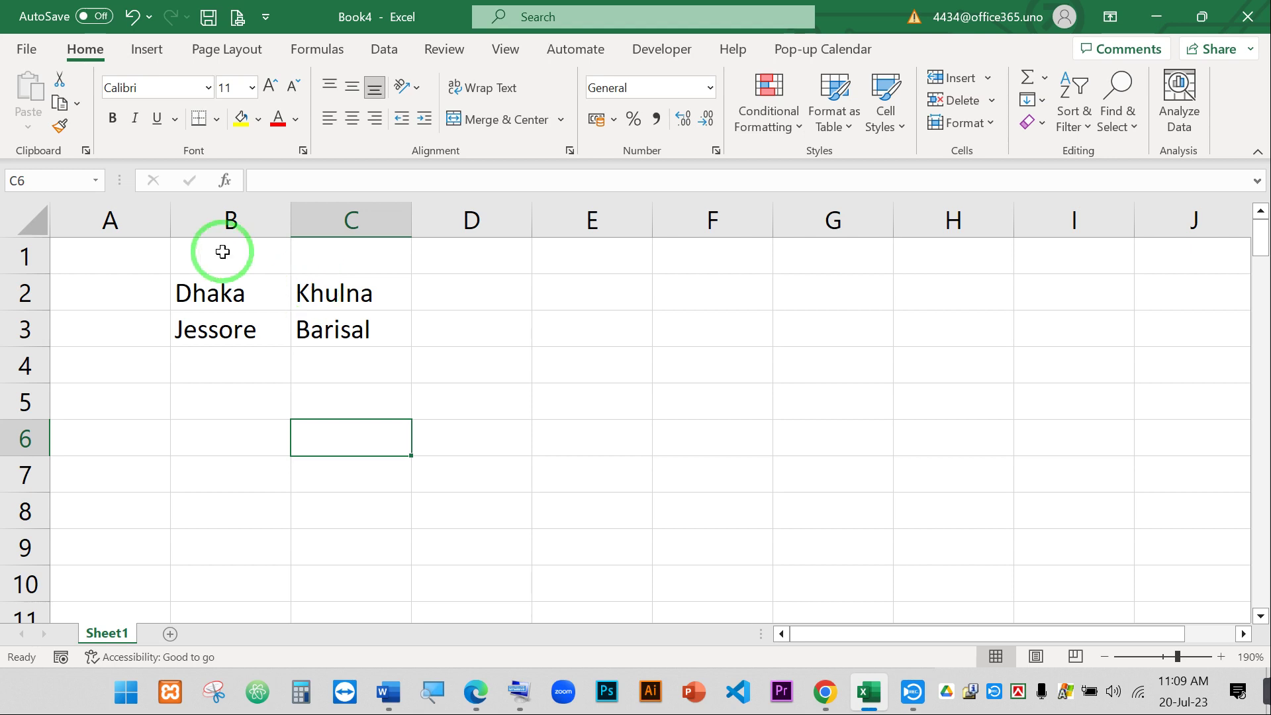
{"action": "left_click", "coordinate": [202, 292]}
{"action": "left_click", "coordinate": [321, 294]}
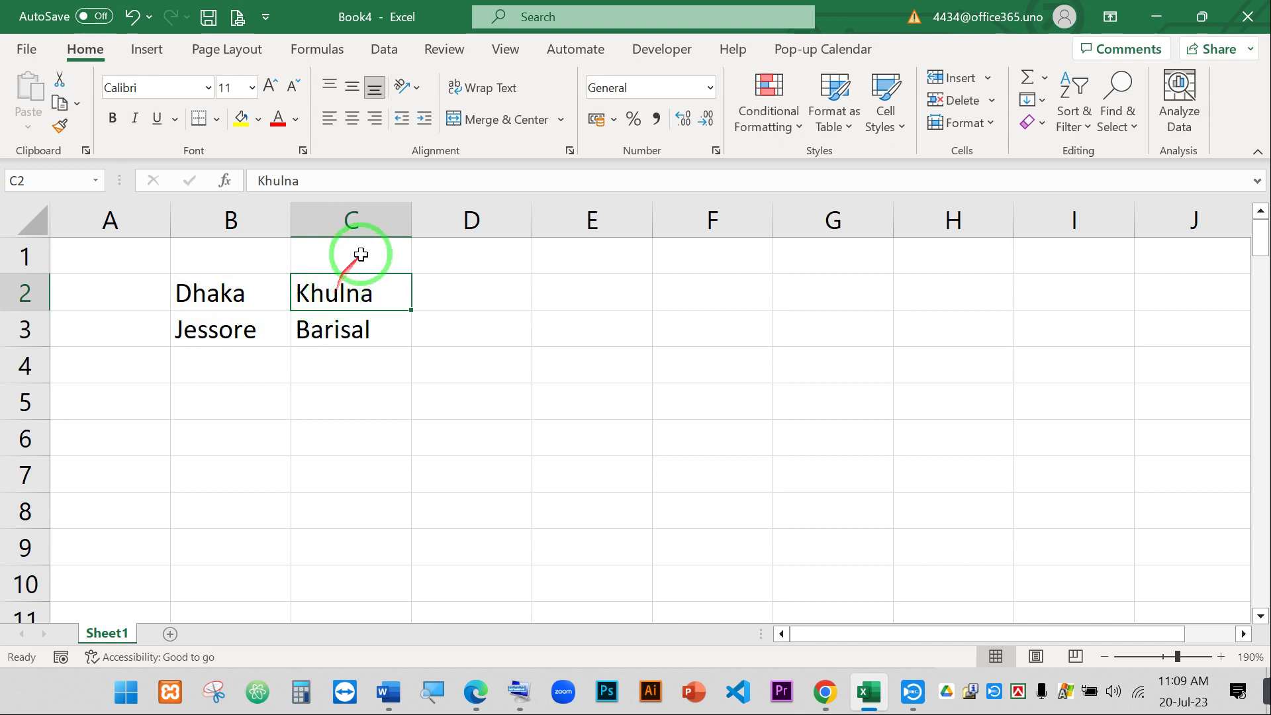
{"action": "left_click", "coordinate": [357, 296]}
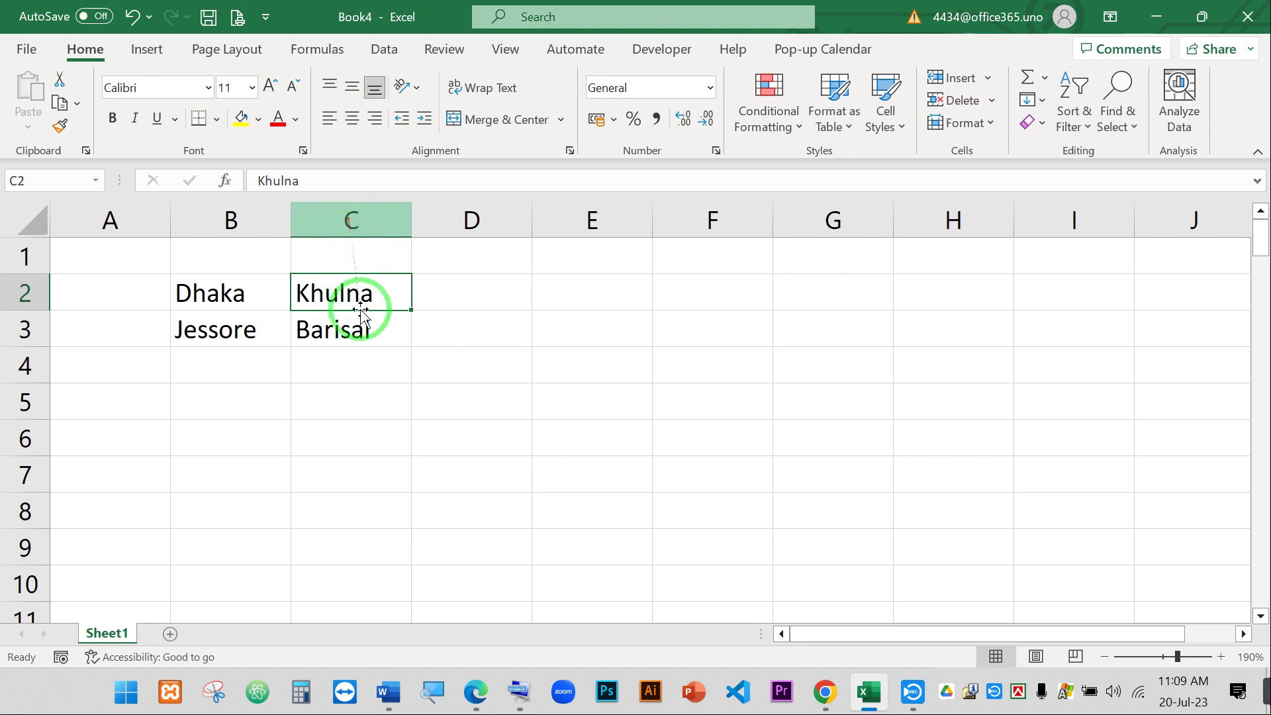
- Insert a blank column at C, shifting Khulna and Barisal into column D
{"action": "left_click_drag", "start_coordinate": [355, 292], "coordinate": [378, 474]}
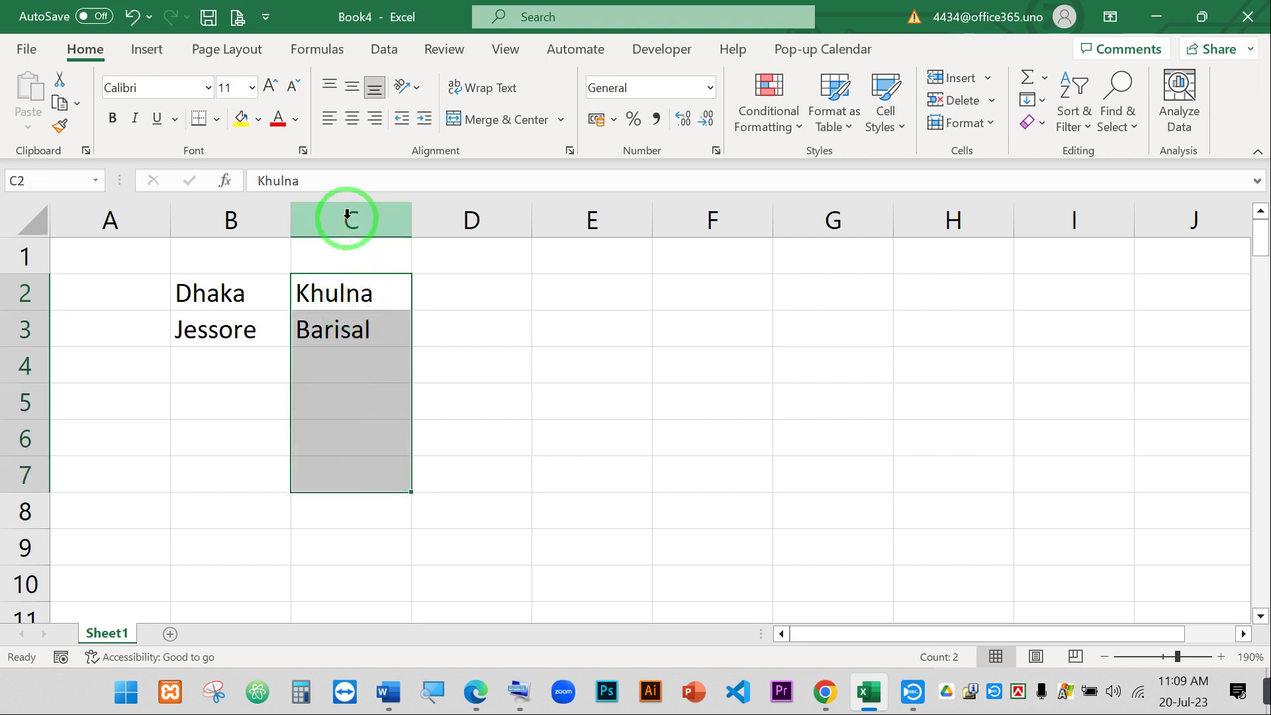
{"action": "left_click", "coordinate": [347, 331]}
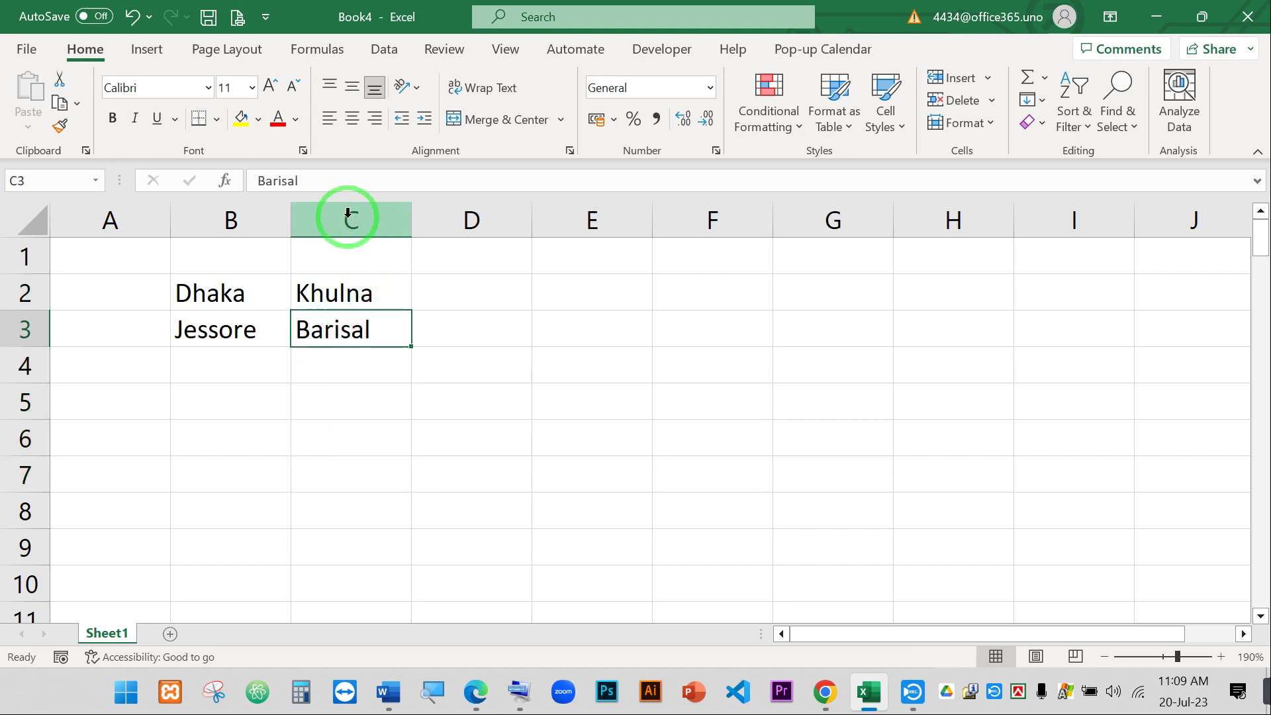
{"action": "right_click", "coordinate": [348, 215]}
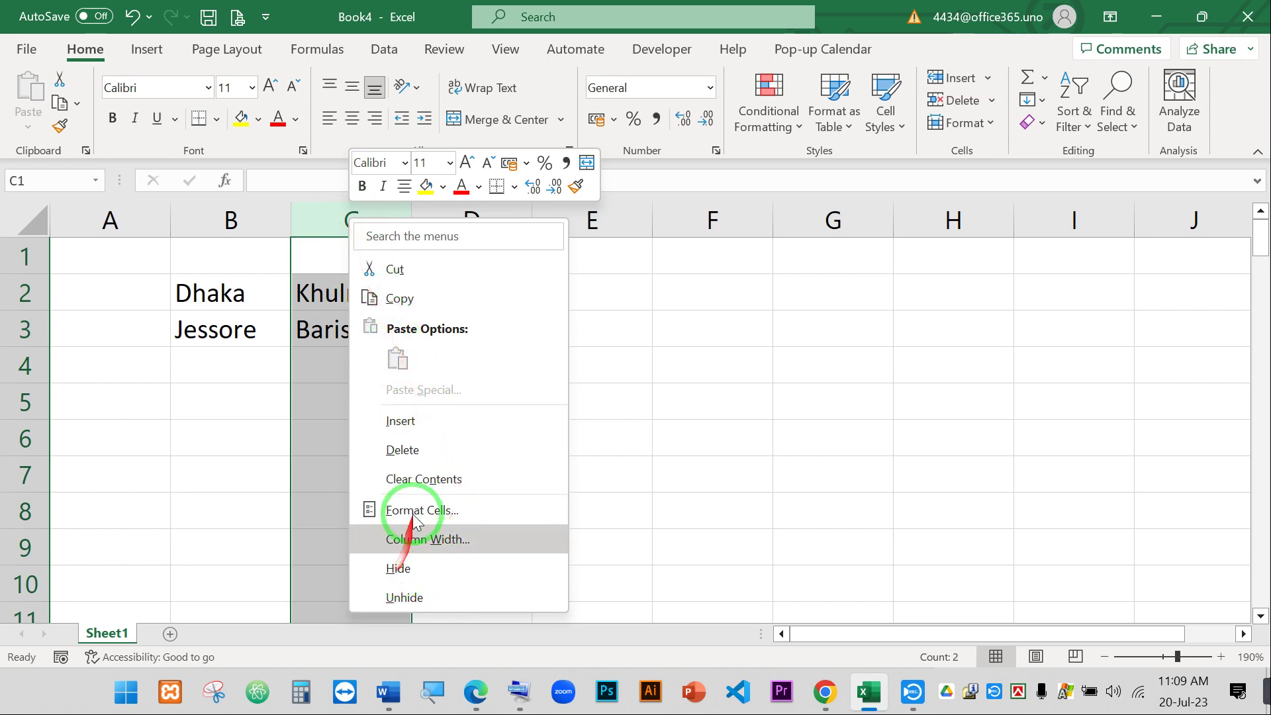
{"action": "left_click", "coordinate": [403, 423]}
- Clear the city names from the block B2:D4
{"action": "left_click", "coordinate": [217, 296]}
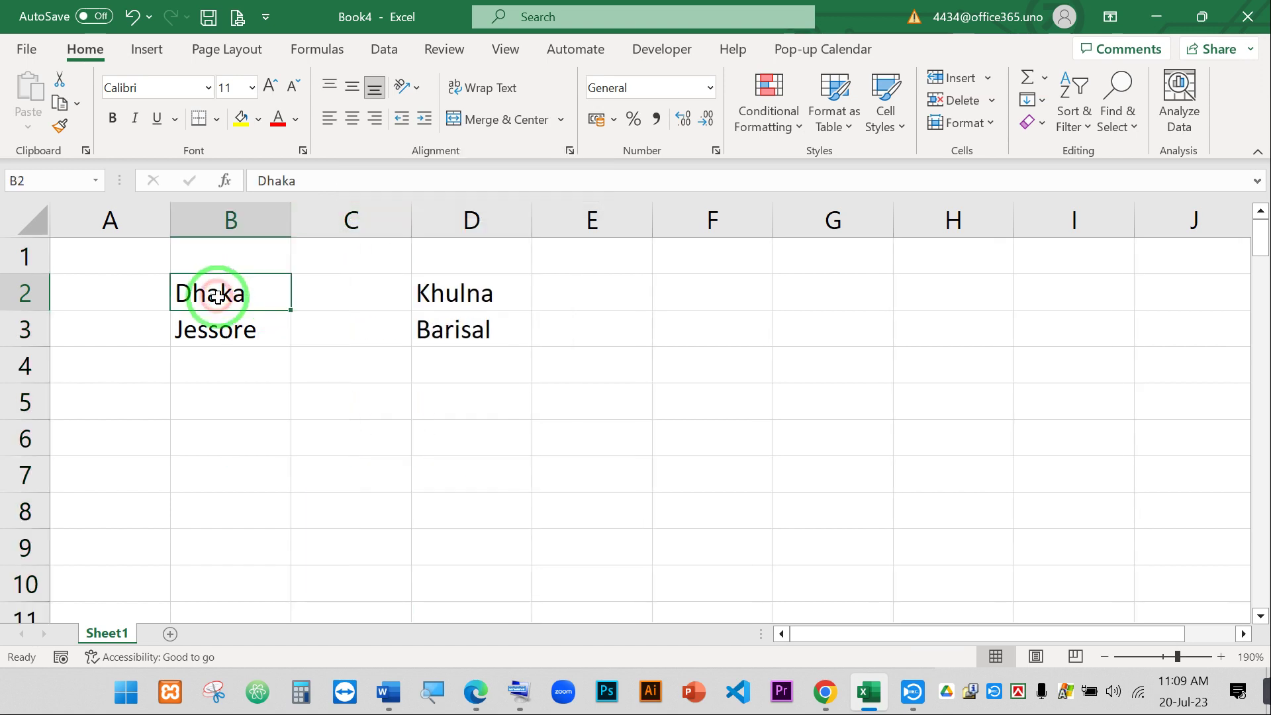
{"action": "left_click", "coordinate": [471, 292]}
{"action": "left_click", "coordinate": [360, 291]}
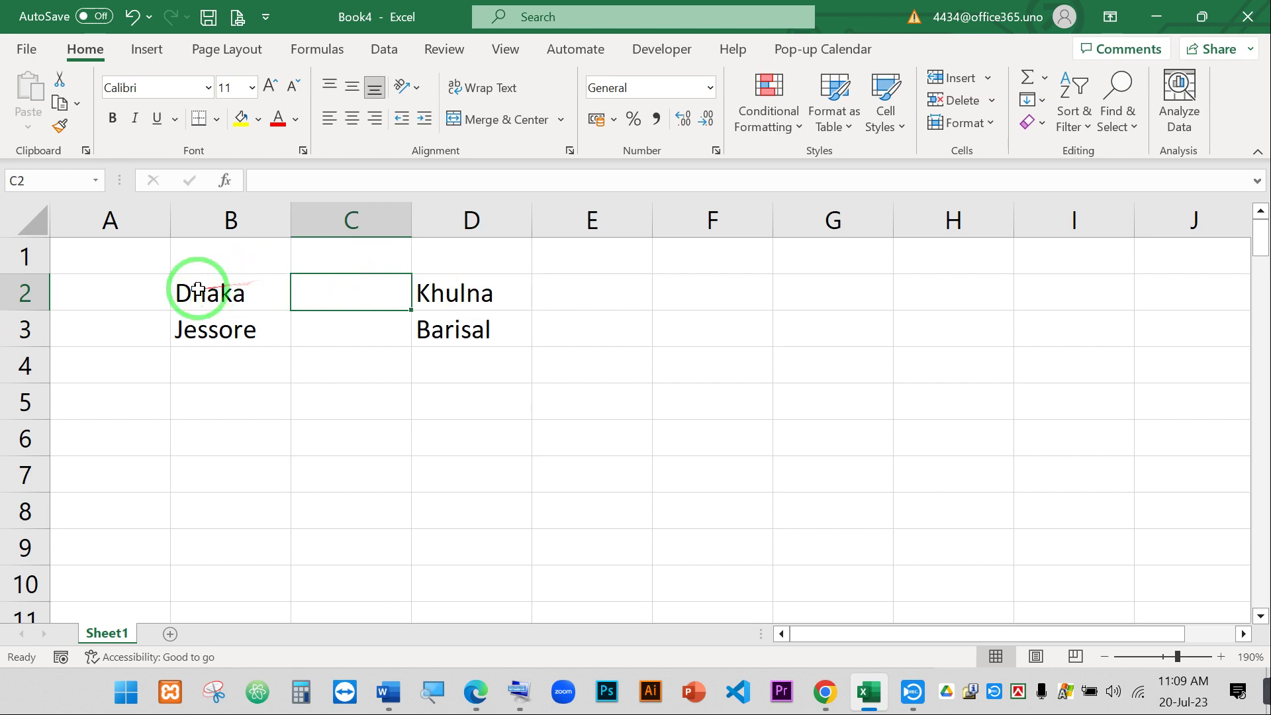
{"action": "left_click_drag", "start_coordinate": [238, 291], "coordinate": [494, 380]}
{"action": "key", "text": "Delete"}
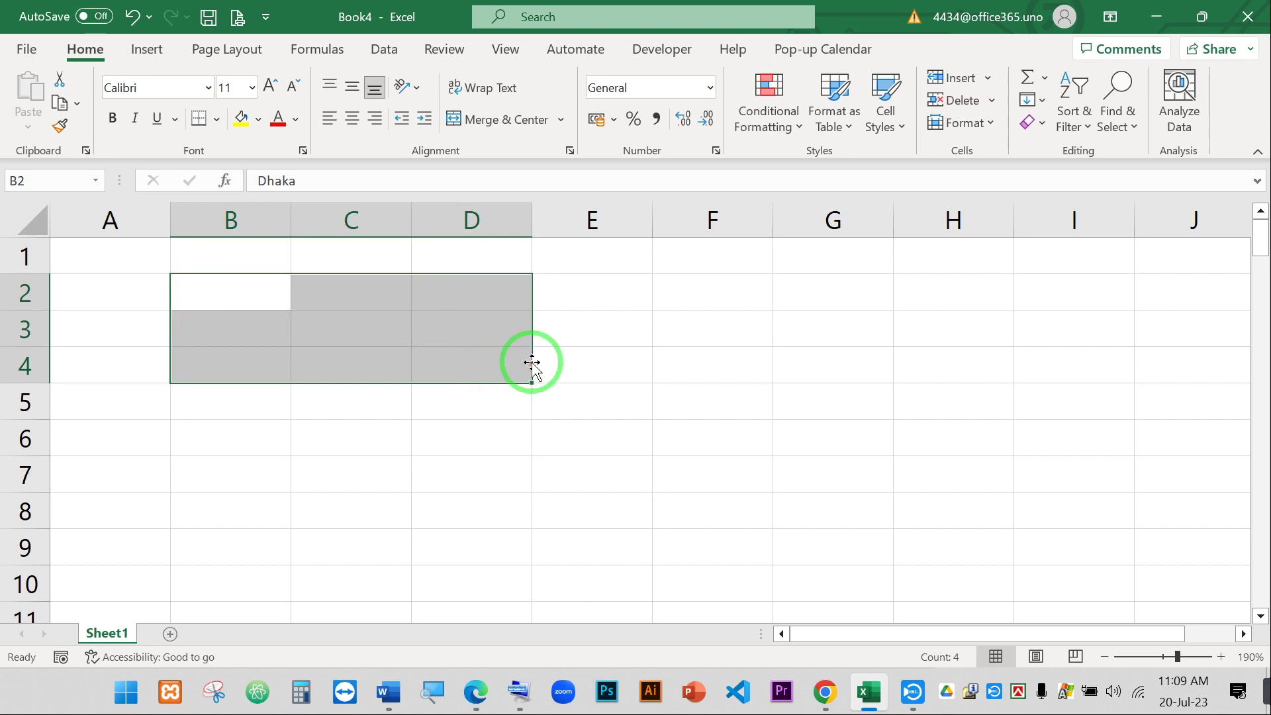
- Insert an empty column at C, then undo to bring the cleared cities back
{"action": "left_click", "coordinate": [365, 223]}
{"action": "right_click", "coordinate": [365, 223]}
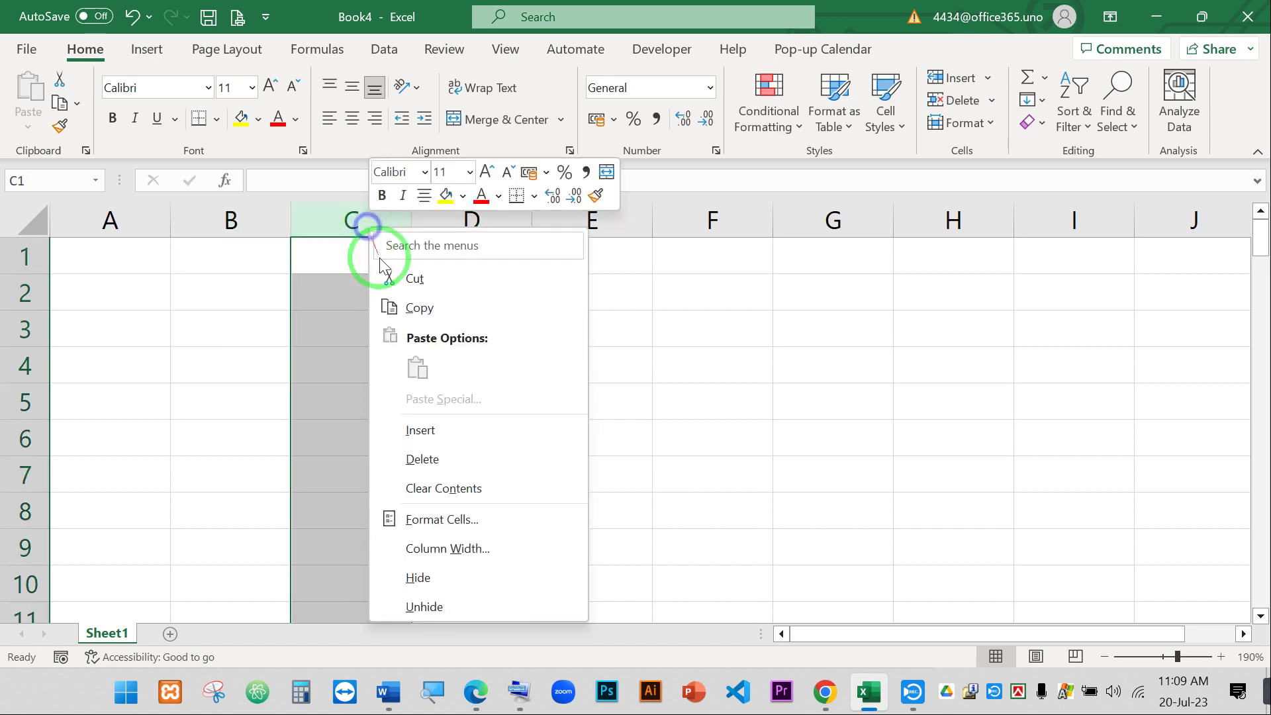
{"action": "left_click", "coordinate": [432, 431]}
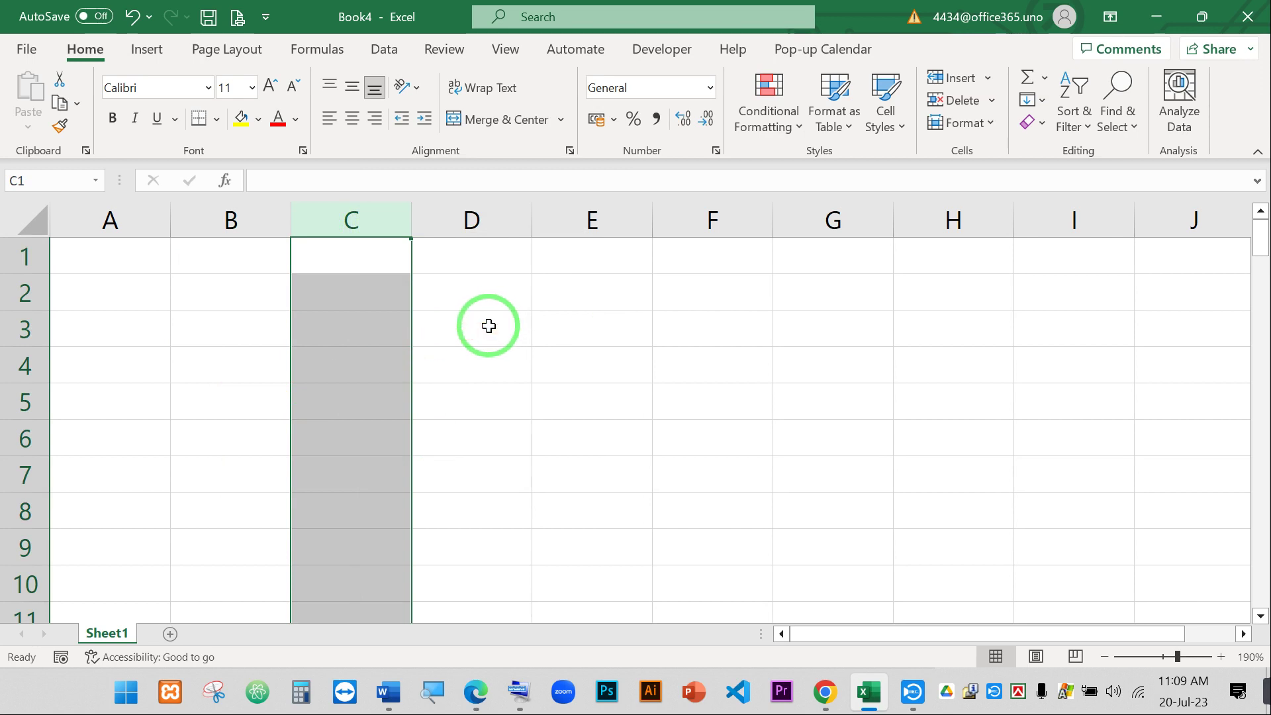
{"action": "key", "text": "ctrl+z"}
{"action": "key", "text": "ctrl+z"}
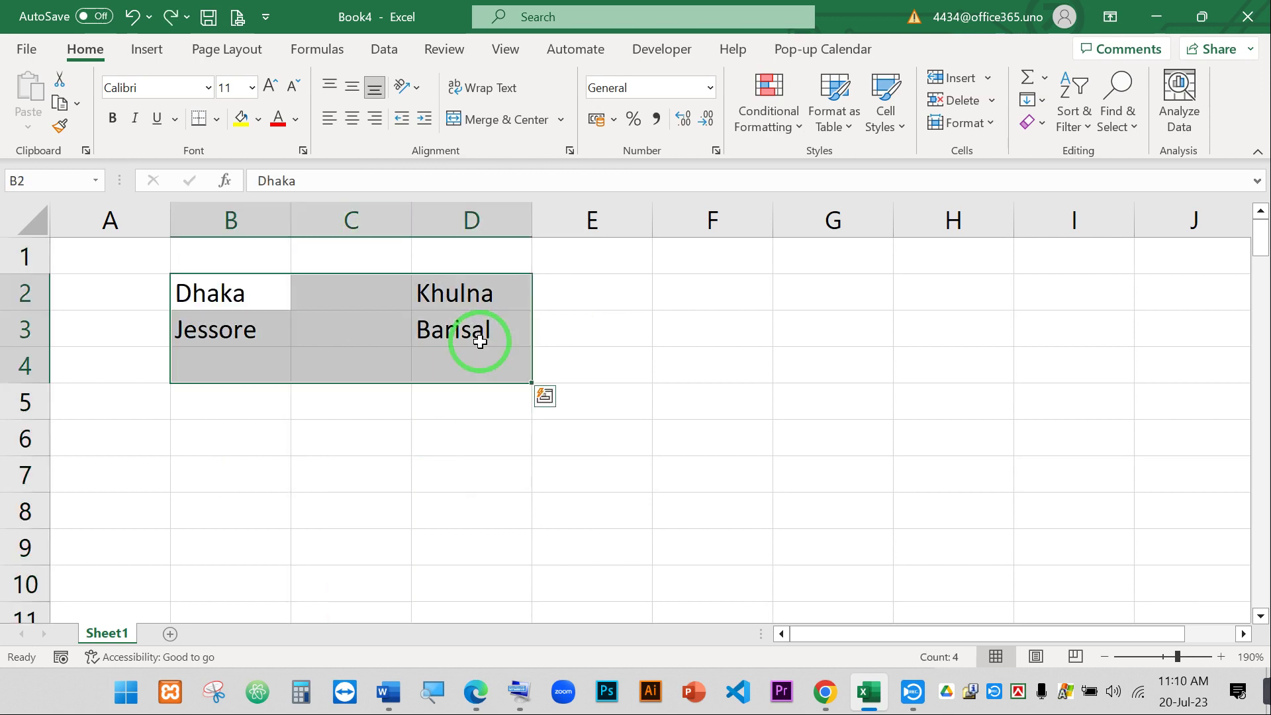
- Delete the empty gap column C so Khulna sits in C2 beside Dhaka in B2
{"action": "left_click", "coordinate": [359, 292]}
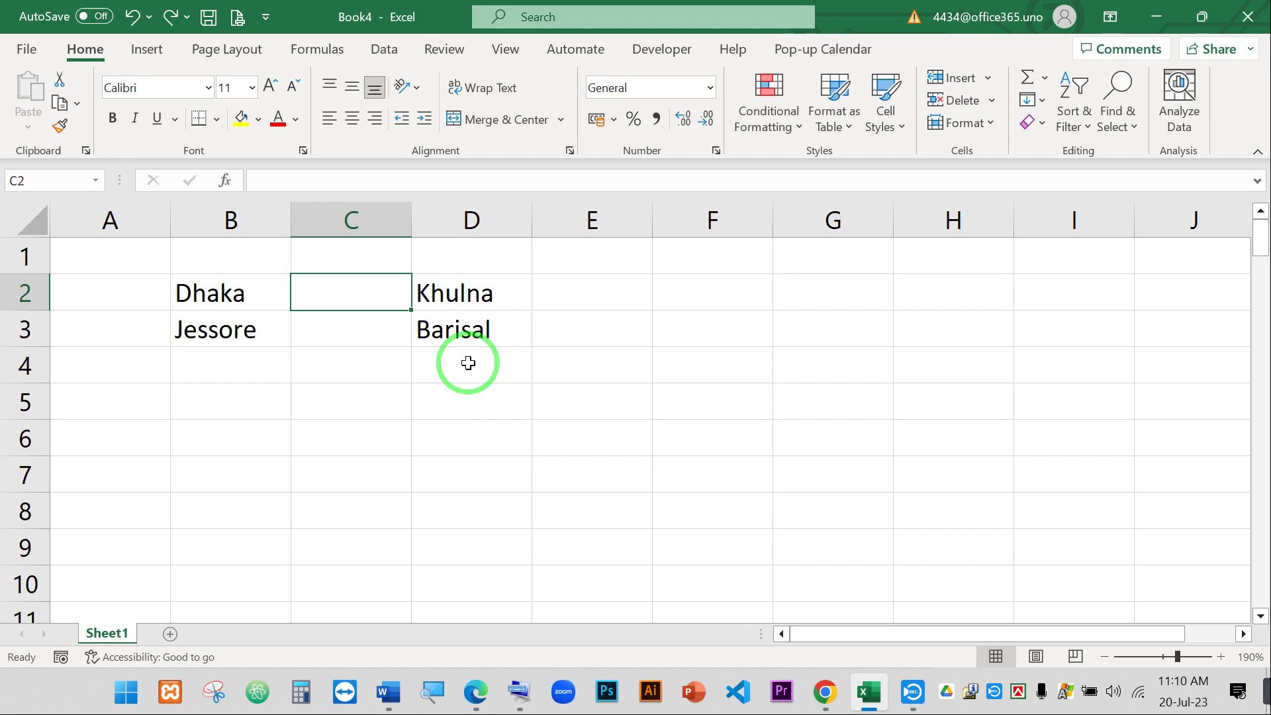
{"action": "key", "text": "ctrl+space"}
{"action": "key", "text": "ctrl+minus"}
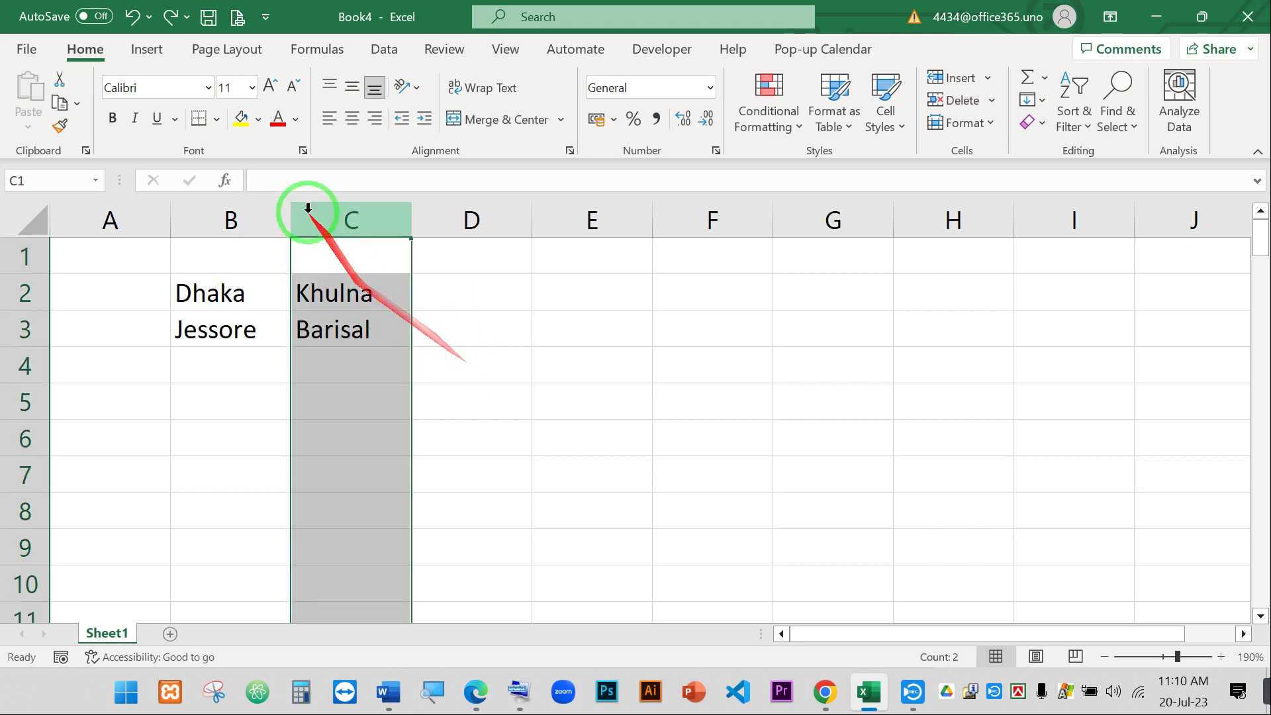
{"action": "right_click", "coordinate": [351, 221]}
{"action": "left_click", "coordinate": [417, 425]}
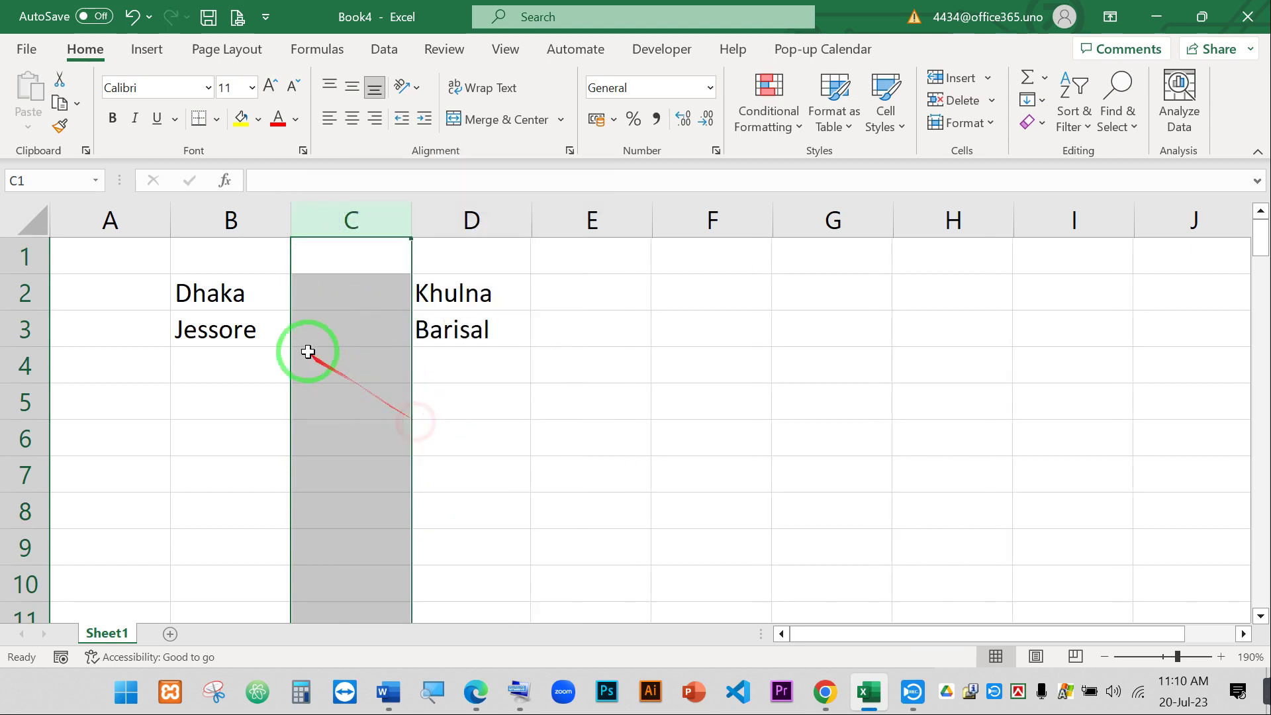
{"action": "key", "text": "ctrl+z"}
{"action": "left_click", "coordinate": [364, 359]}
{"action": "left_click", "coordinate": [228, 291]}
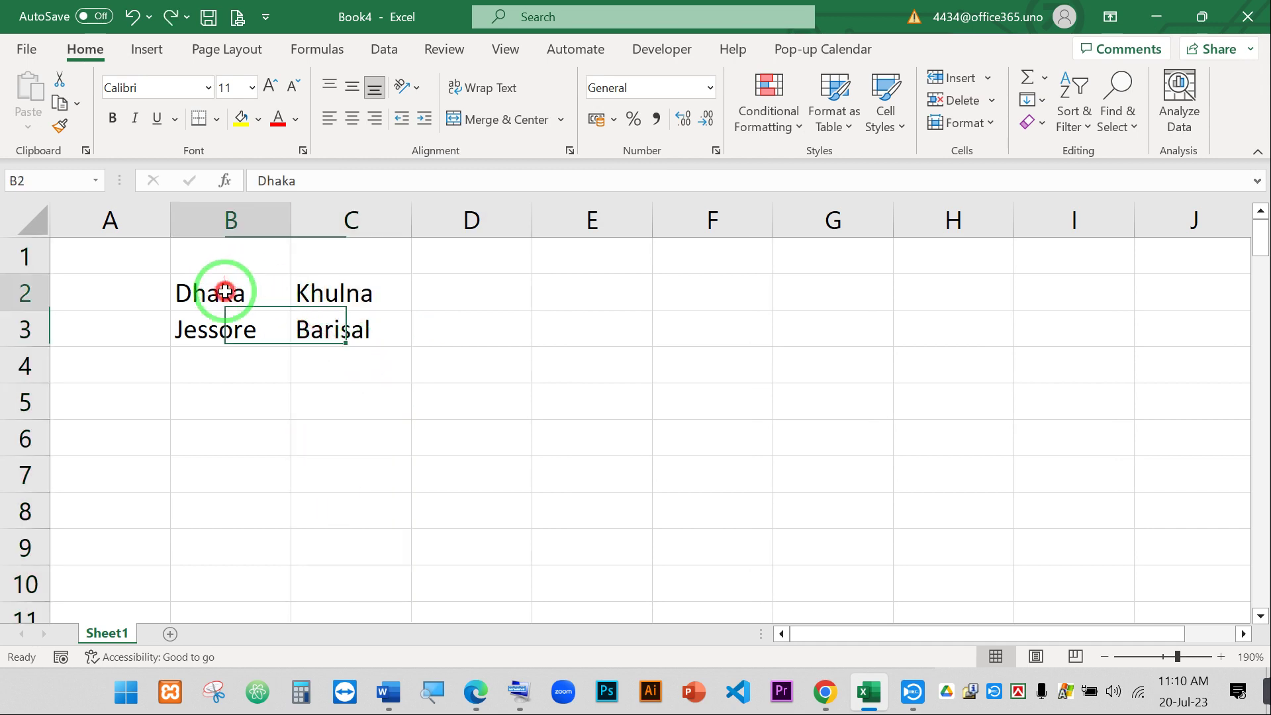
{"action": "left_click", "coordinate": [346, 289]}
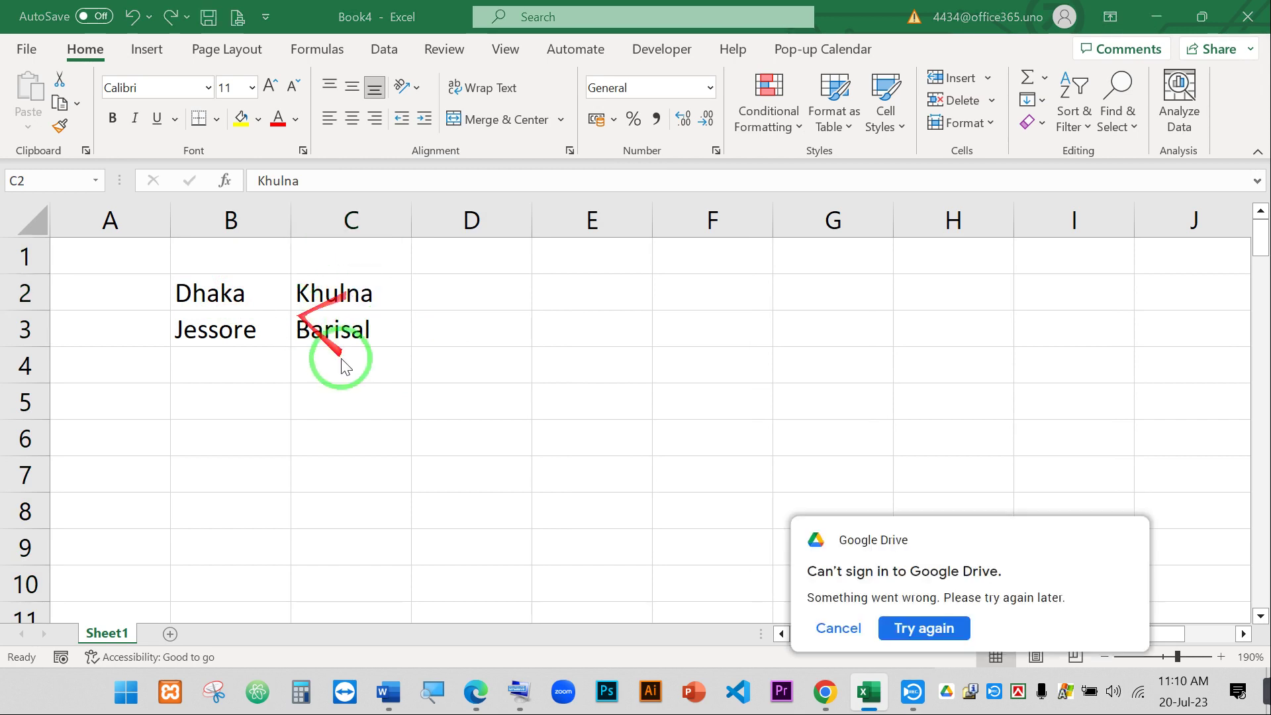
- Insert three blank columns at C through E
{"action": "left_click_drag", "start_coordinate": [343, 212], "coordinate": [606, 208]}
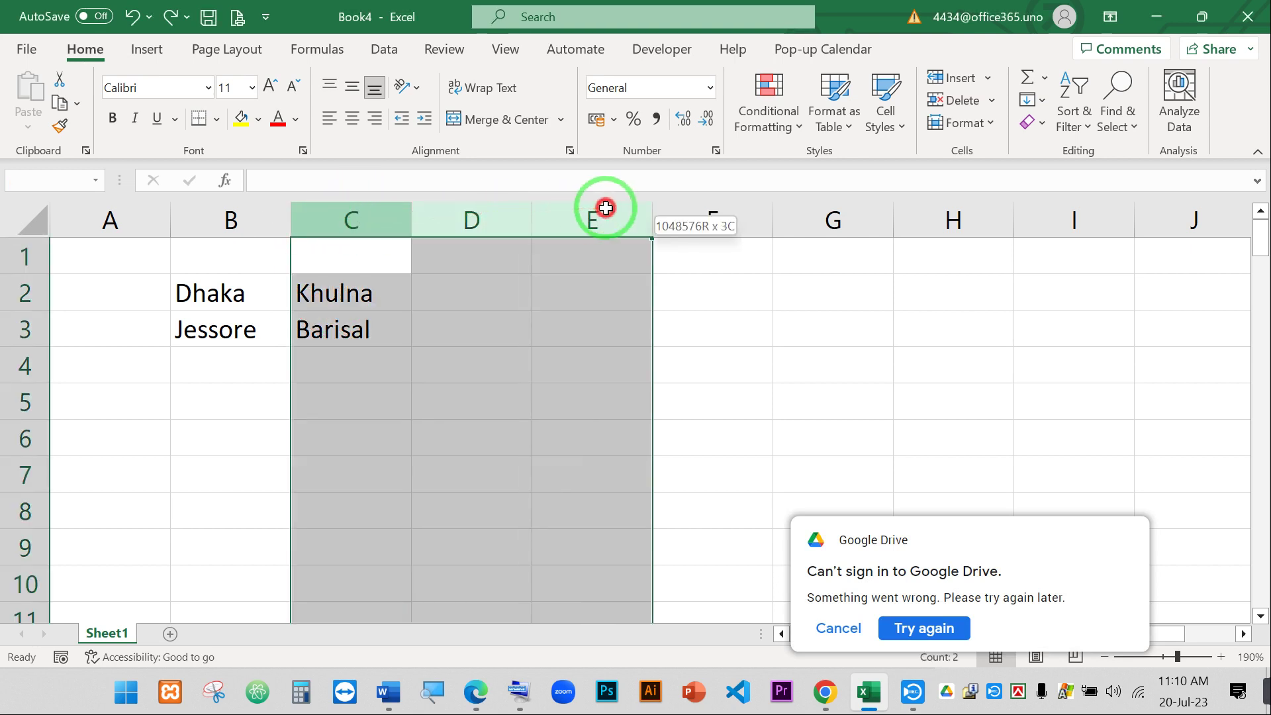
{"action": "left_click_drag", "start_coordinate": [606, 208], "coordinate": [606, 203]}
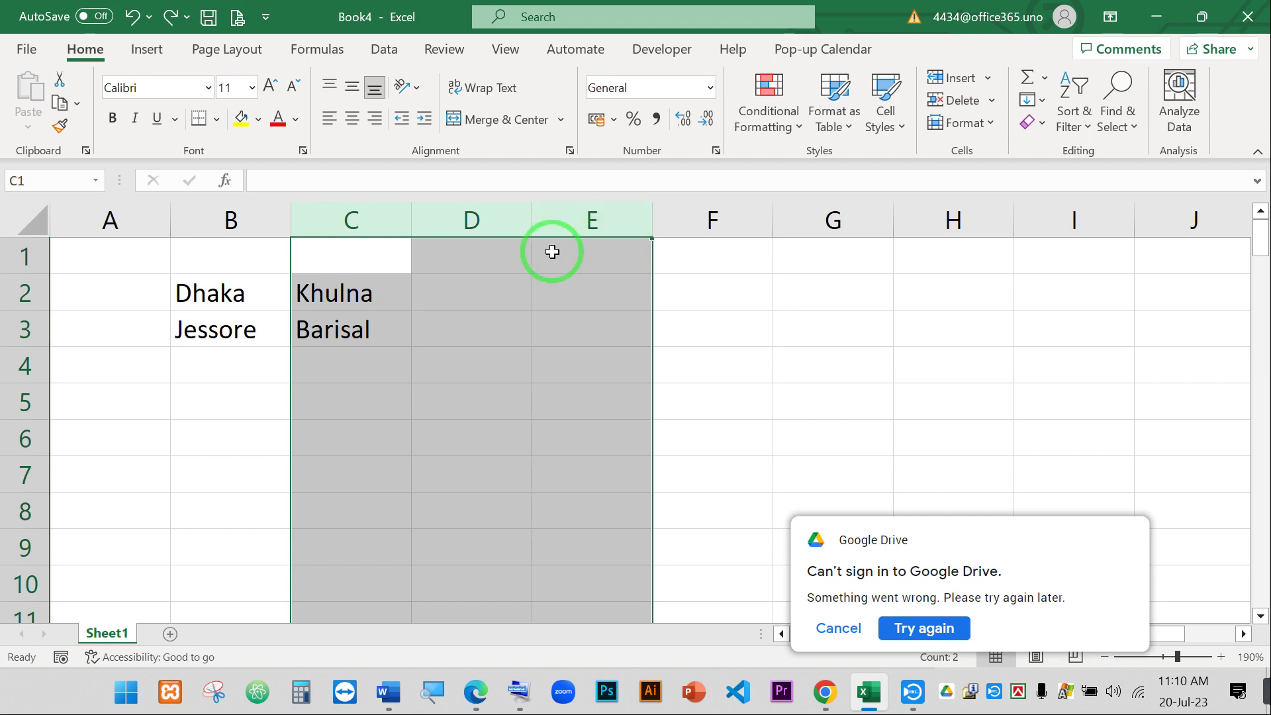
{"action": "left_click", "coordinate": [339, 216]}
{"action": "left_click_drag", "start_coordinate": [339, 216], "coordinate": [560, 199]}
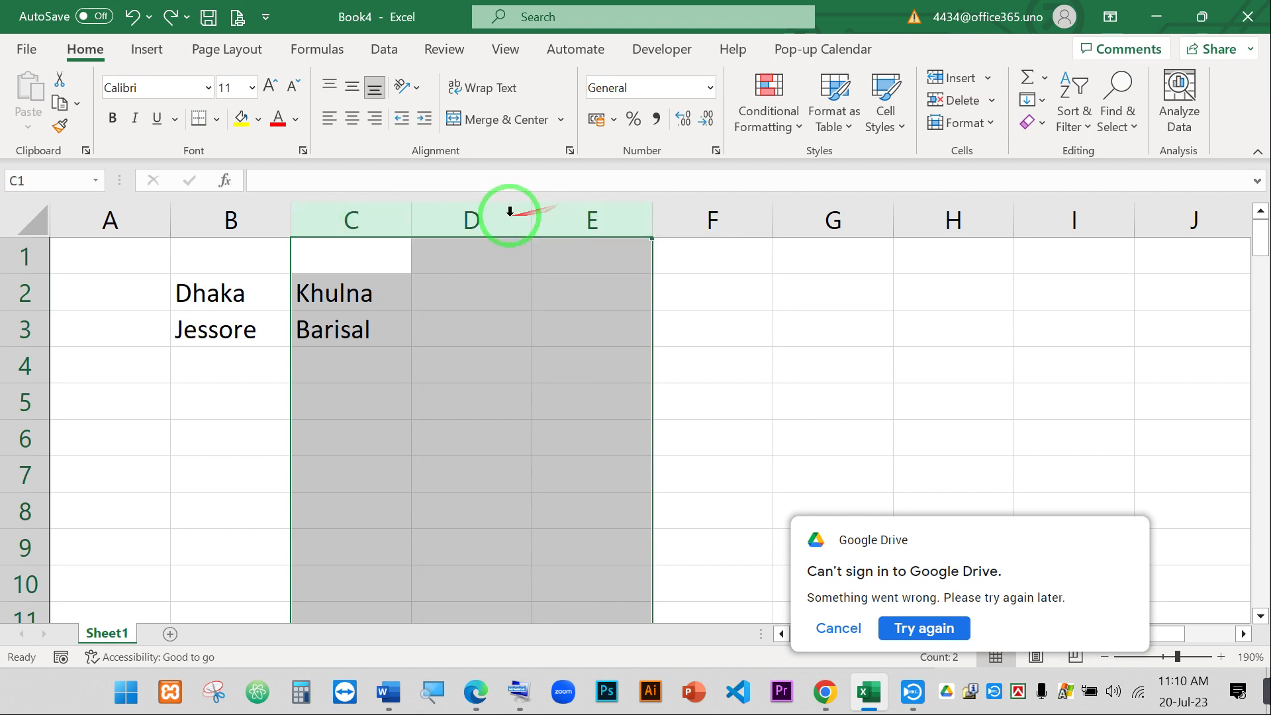
{"action": "right_click", "coordinate": [379, 225]}
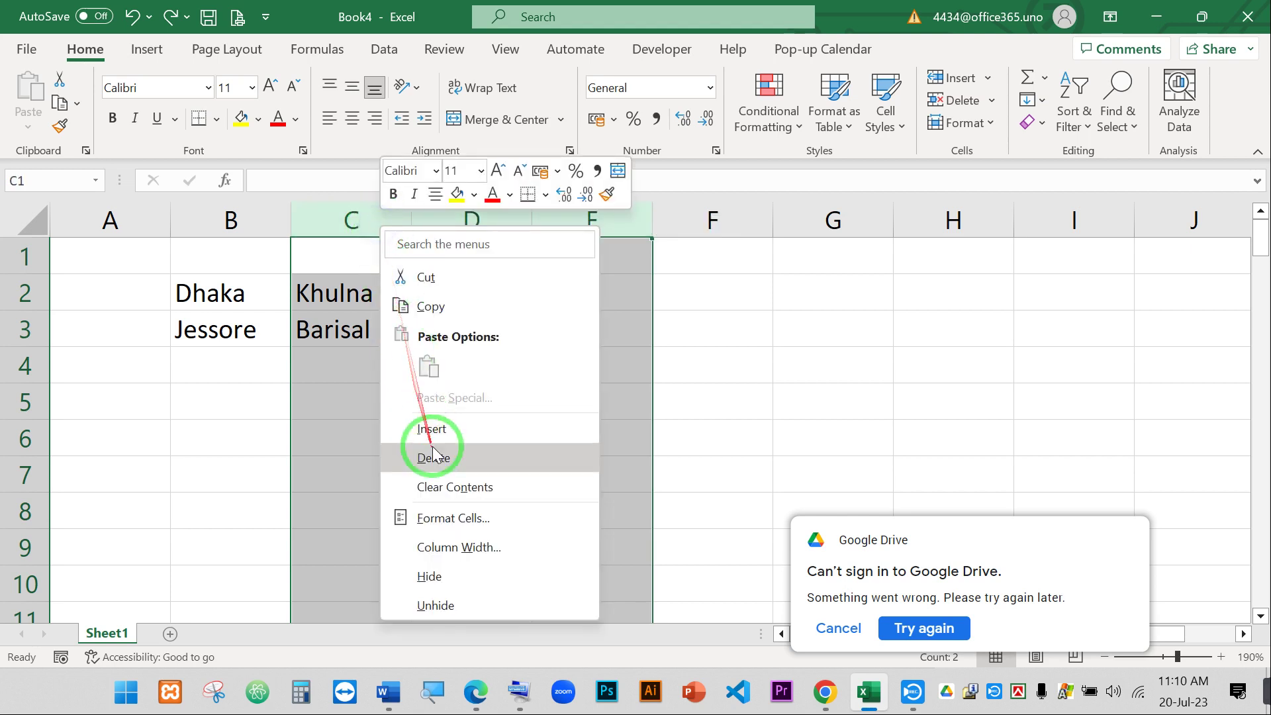
{"action": "left_click", "coordinate": [423, 427]}
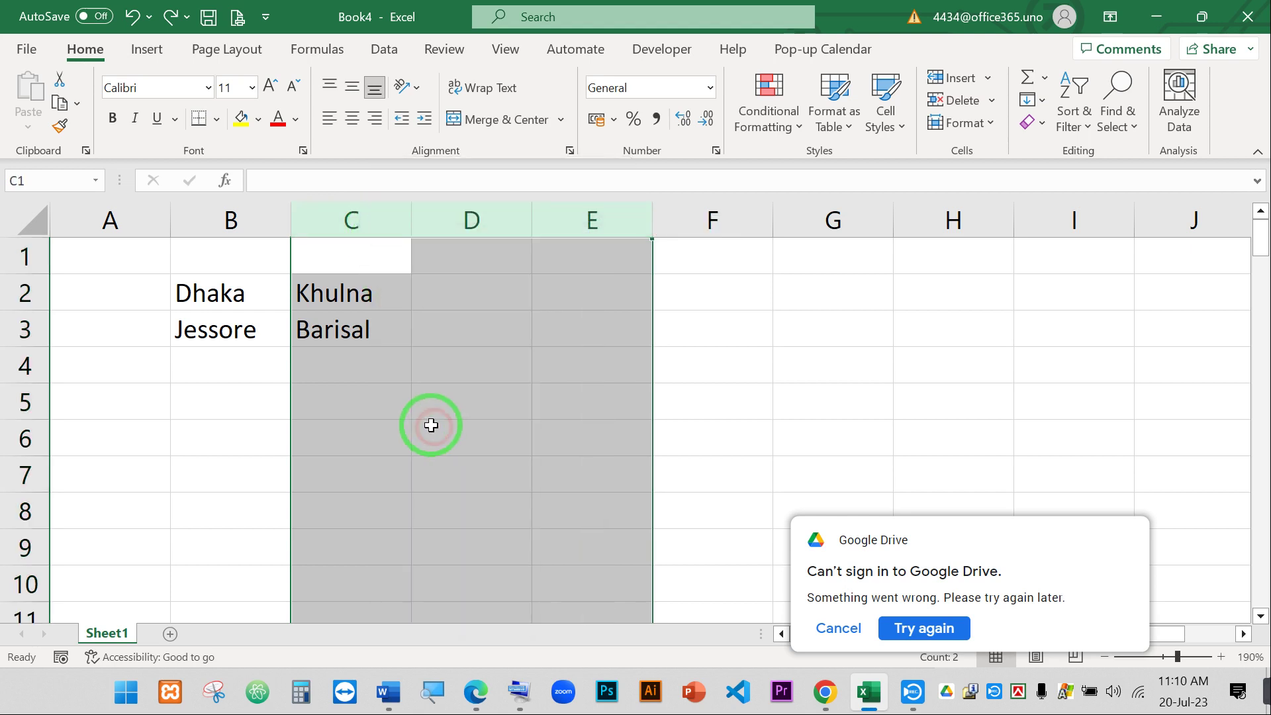
- Check Khulna now in F2 and the empty cells C2:E2
{"action": "left_click", "coordinate": [689, 291]}
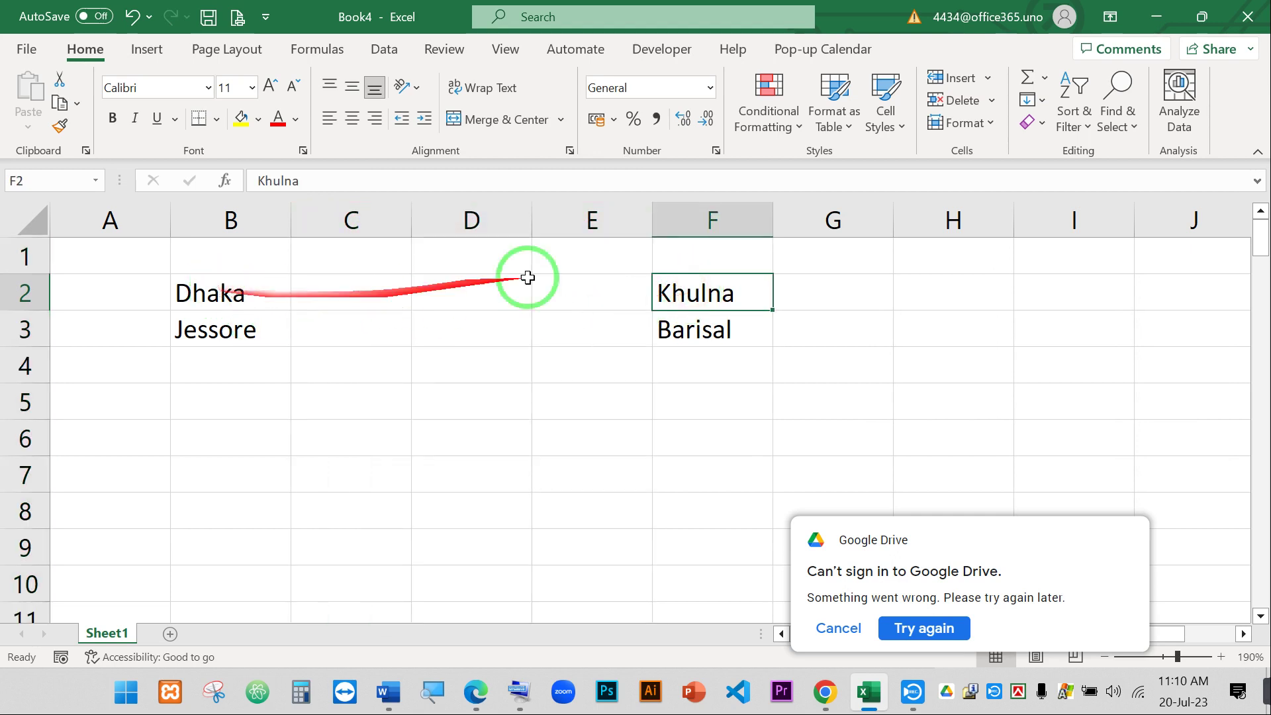
{"action": "left_click_drag", "start_coordinate": [338, 290], "coordinate": [582, 286]}
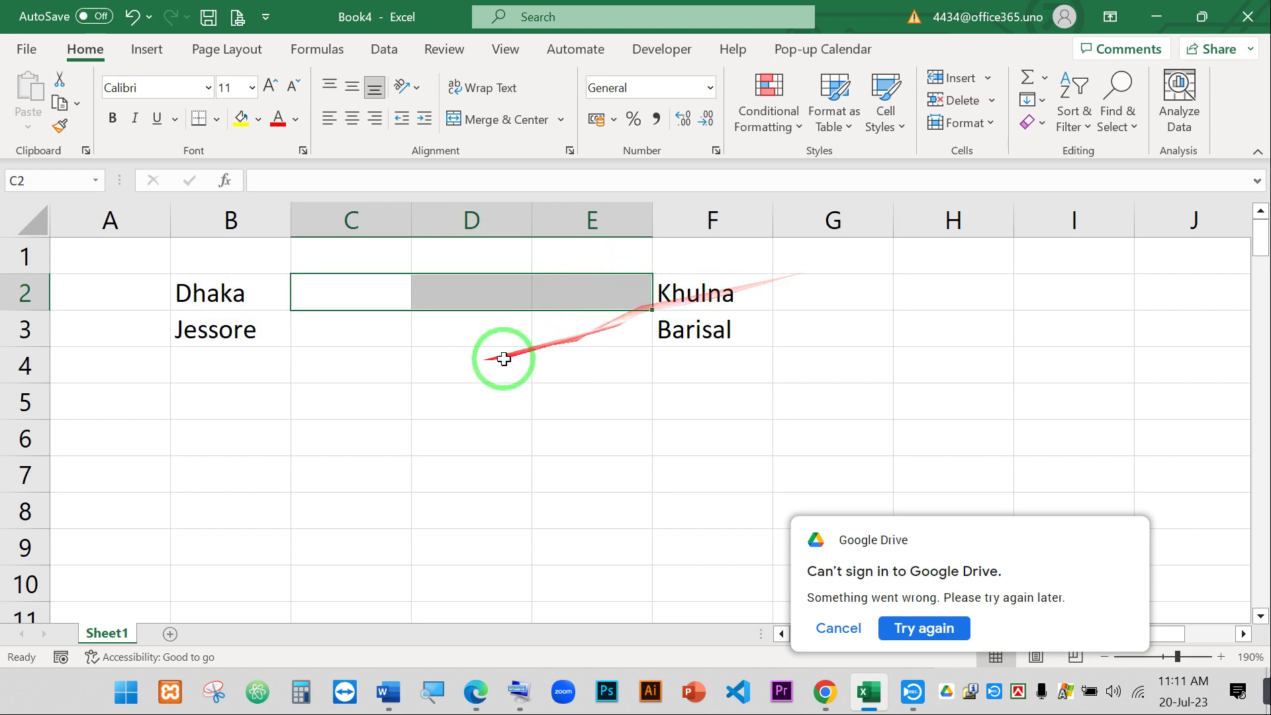
{"action": "left_click", "coordinate": [503, 329]}
- Delete the blank columns D and E
{"action": "mouse_move", "coordinate": [517, 348]}
{"action": "left_mouse_down"}
{"action": "mouse_move", "coordinate": [601, 237]}
{"action": "mouse_move", "coordinate": [461, 210]}
{"action": "mouse_move", "coordinate": [613, 201]}
{"action": "left_mouse_up"}
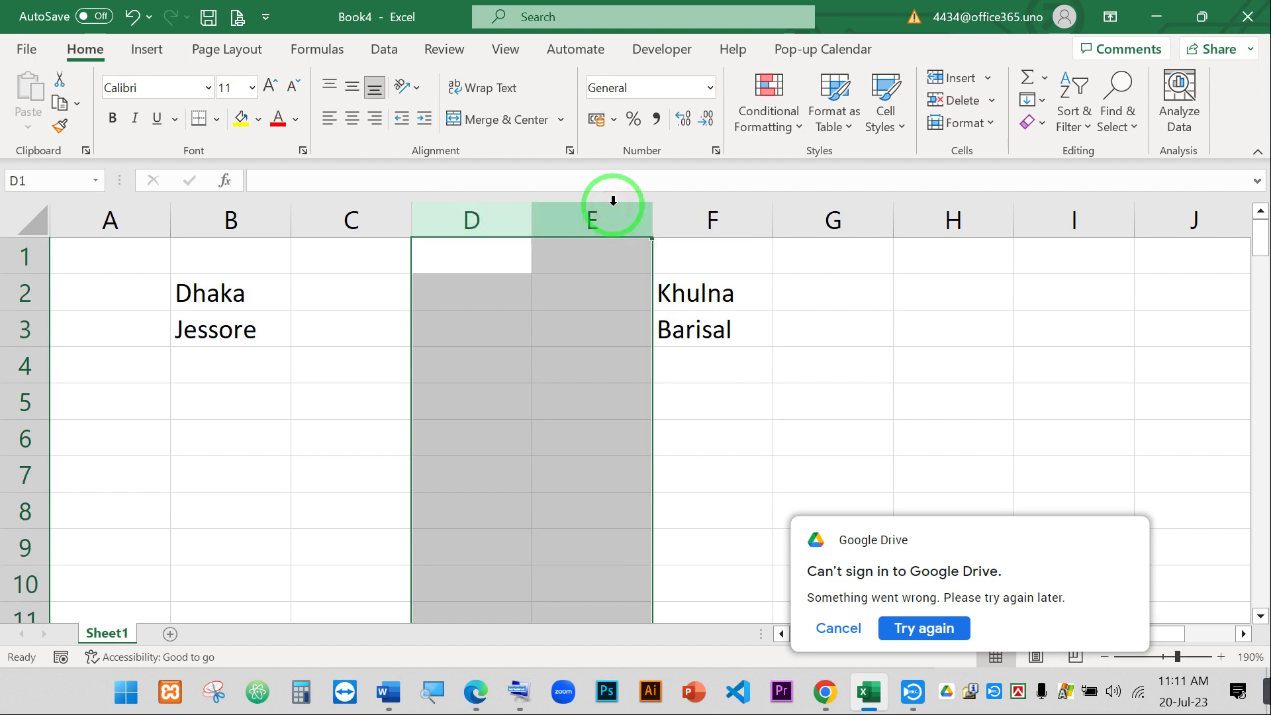
{"action": "right_click", "coordinate": [592, 218]}
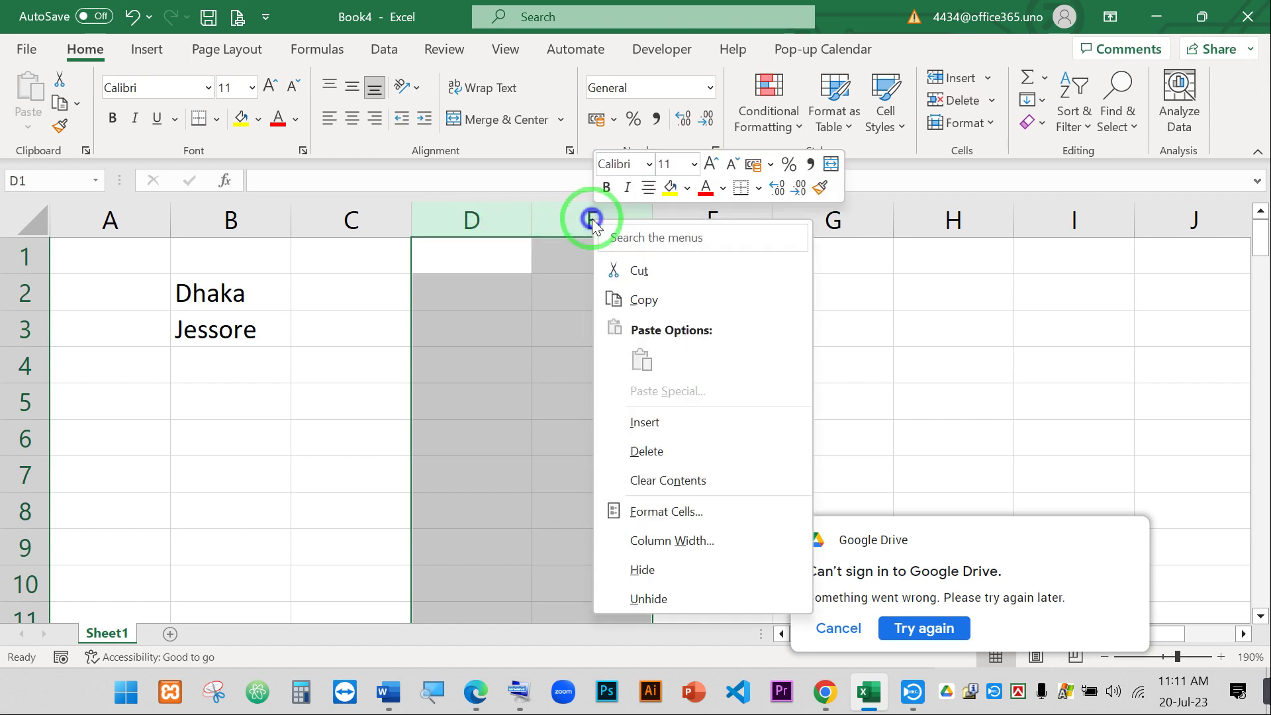
{"action": "left_click", "coordinate": [644, 452]}
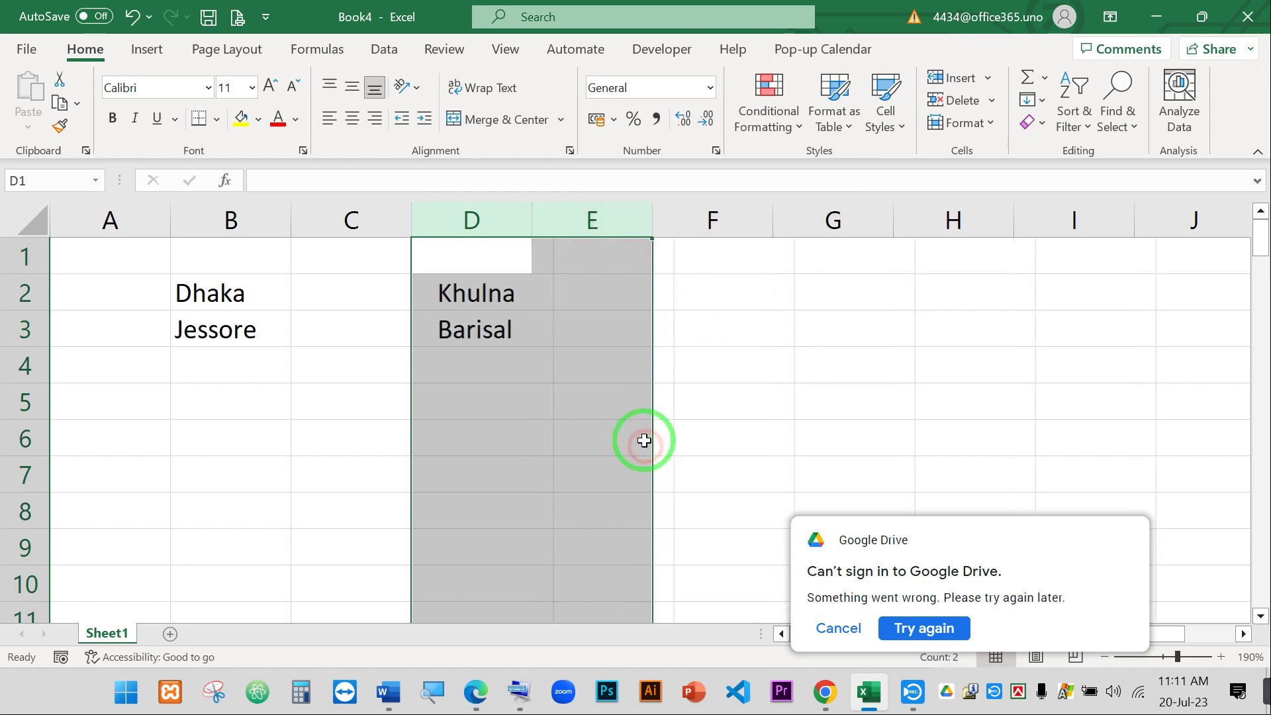
{"action": "left_click", "coordinate": [502, 411]}
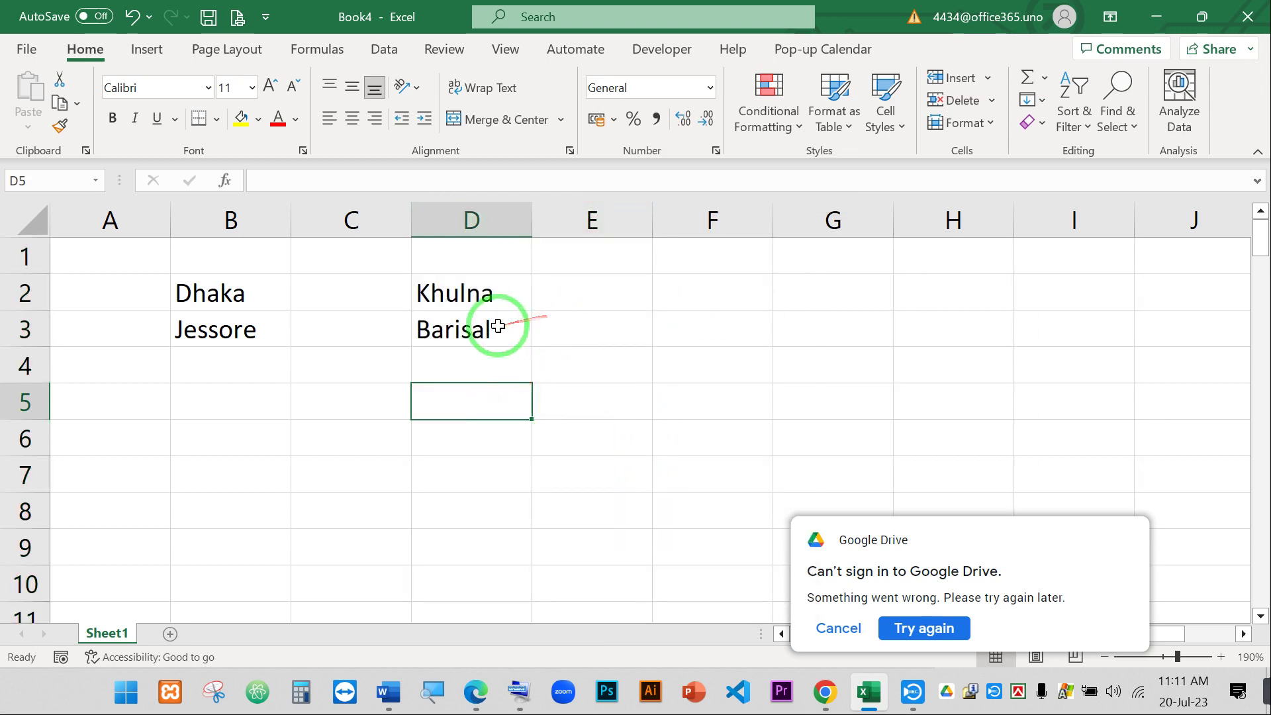
{"action": "left_click", "coordinate": [859, 626]}
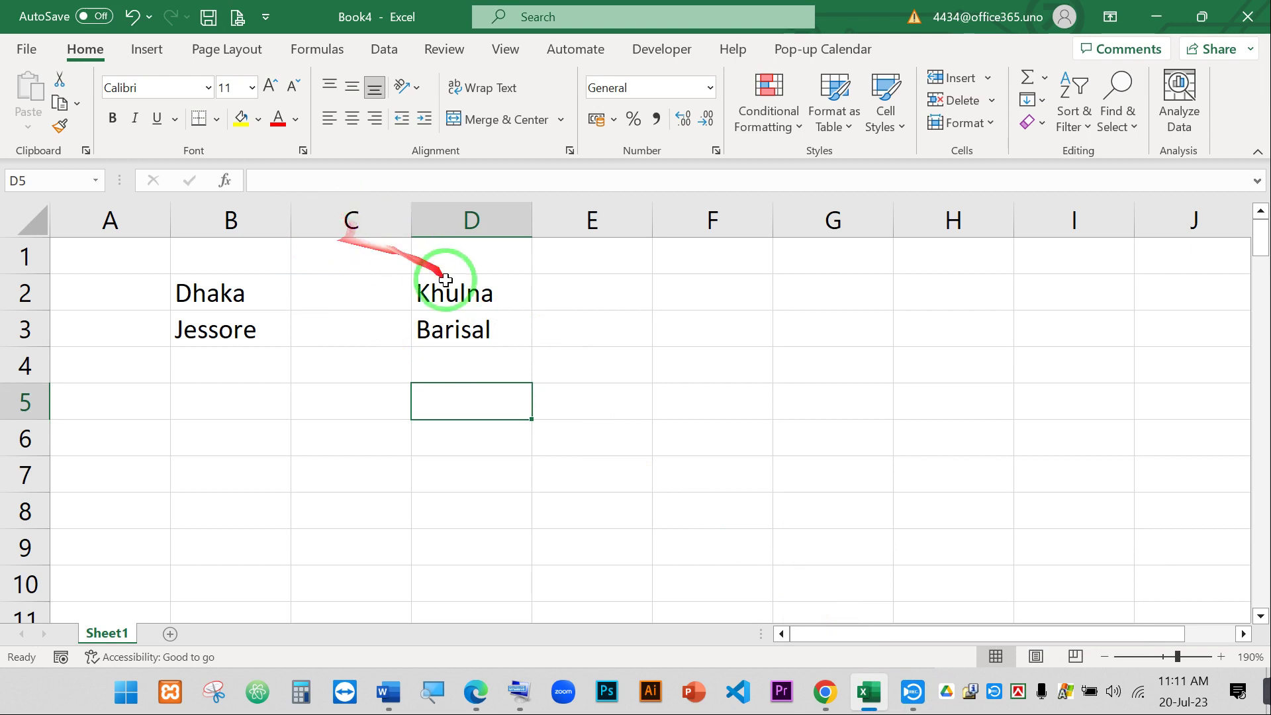
- Delete the remaining blank column C, returning Khulna and Barisal to column C
{"action": "left_click", "coordinate": [346, 214]}
{"action": "right_click", "coordinate": [345, 214]}
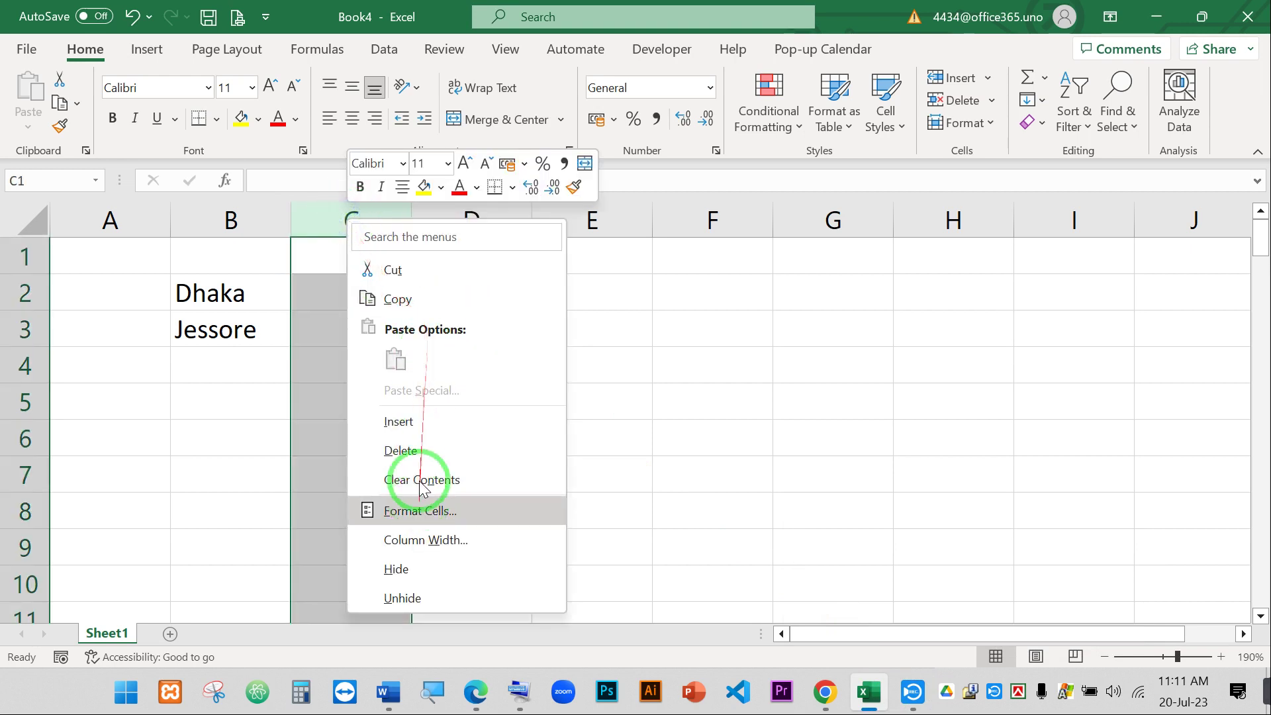
{"action": "left_click", "coordinate": [419, 446]}
{"action": "left_click", "coordinate": [525, 388]}
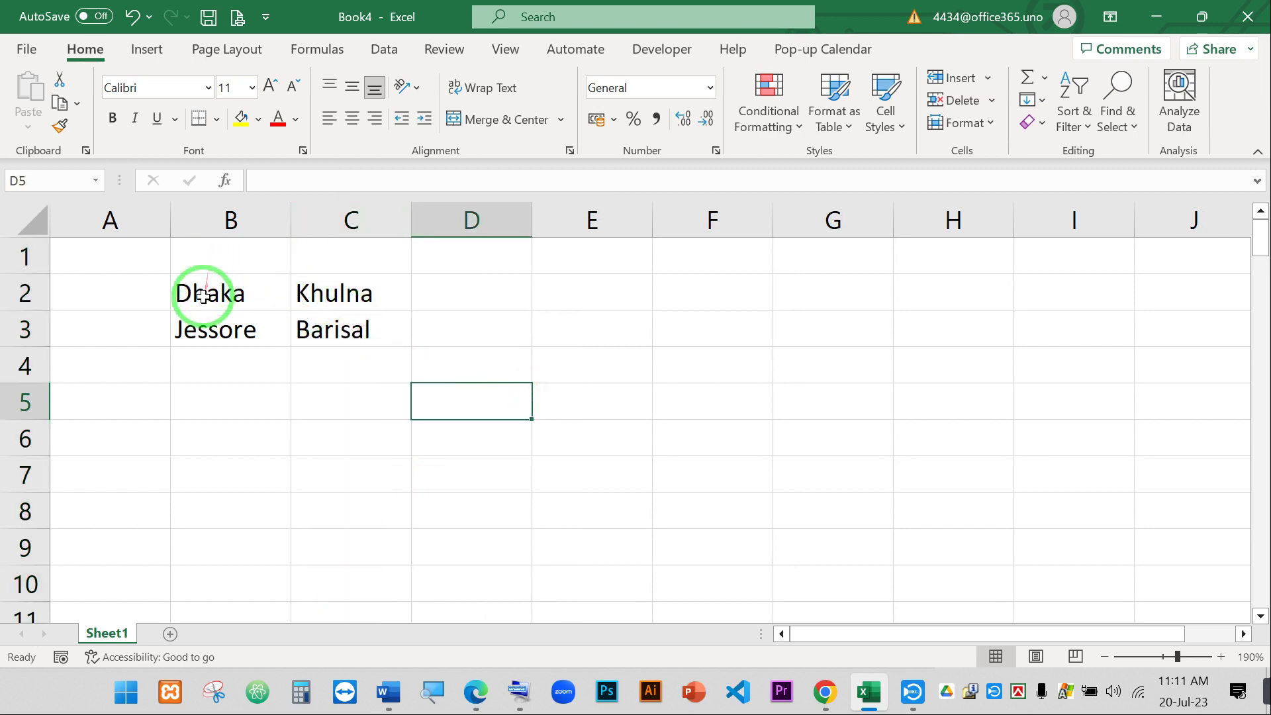
{"action": "left_click_drag", "start_coordinate": [199, 293], "coordinate": [345, 290]}
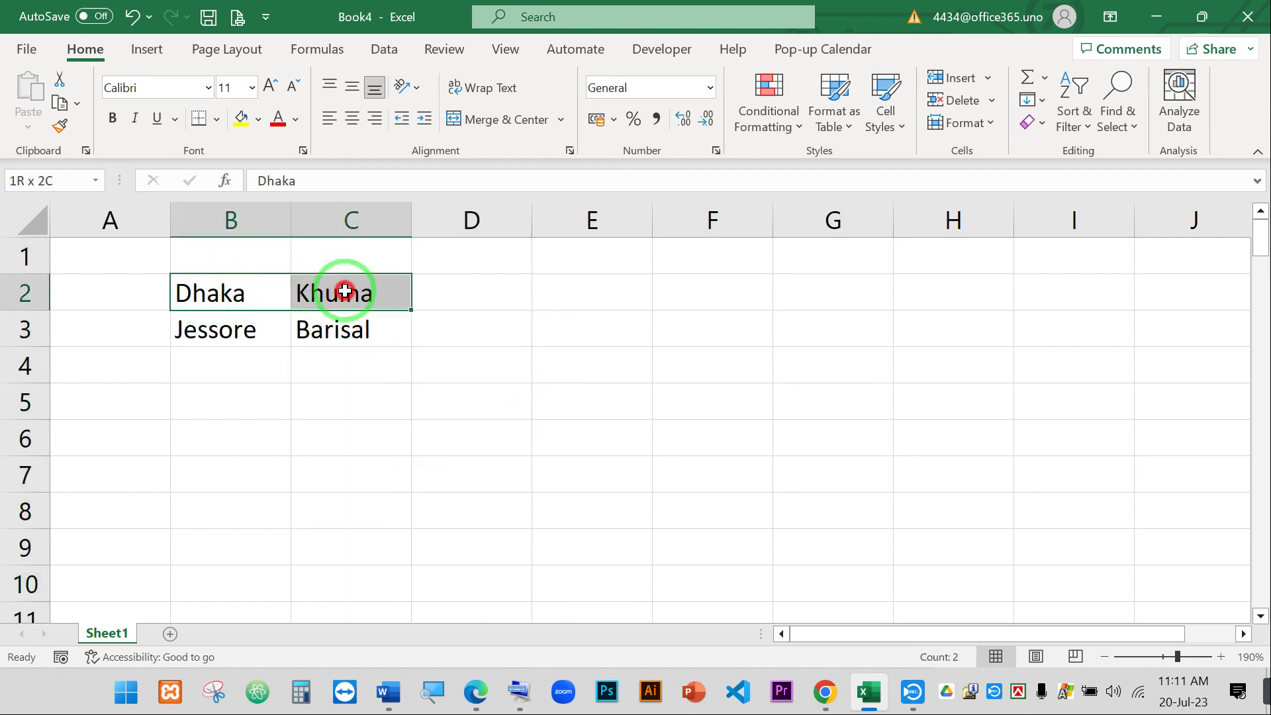
{"action": "left_click", "coordinate": [462, 341]}
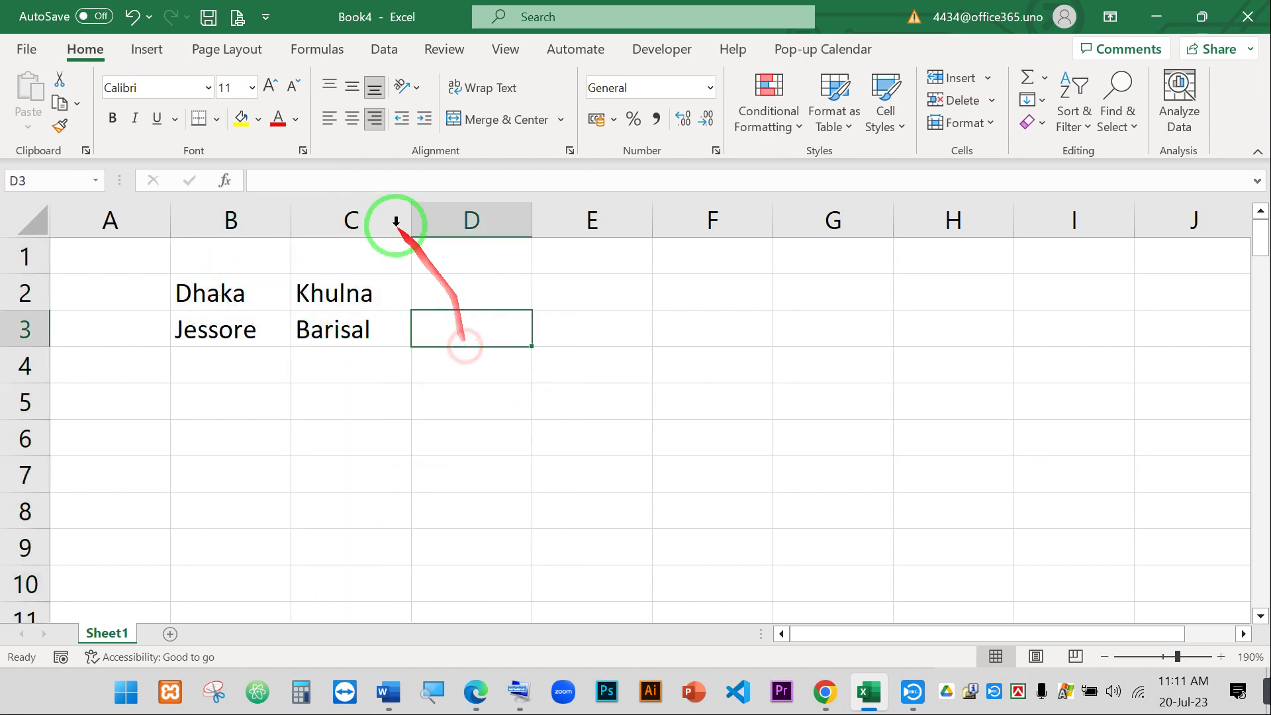
{"action": "left_click_drag", "start_coordinate": [335, 221], "coordinate": [456, 222]}
{"action": "left_click", "coordinate": [440, 323]}
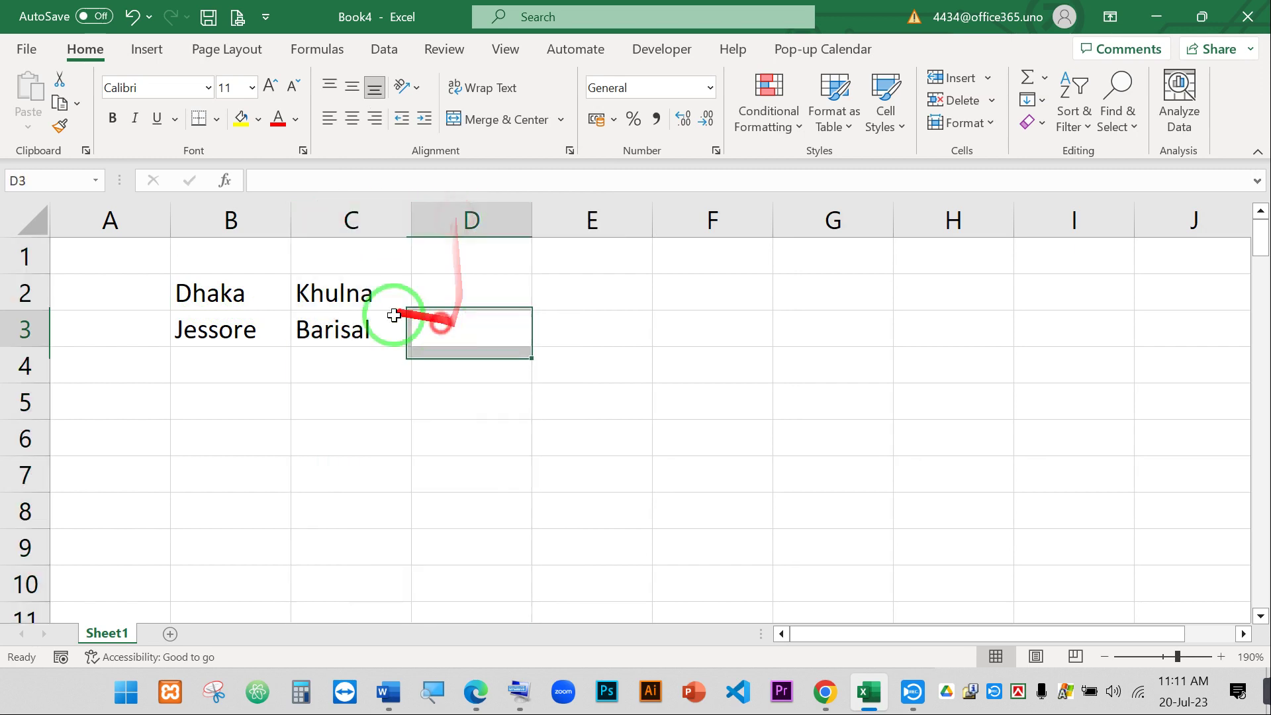
{"action": "left_click_drag", "start_coordinate": [387, 295], "coordinate": [457, 276]}
{"action": "left_click_drag", "start_coordinate": [355, 207], "coordinate": [439, 326]}
{"action": "left_click", "coordinate": [440, 326]}
{"action": "left_click_drag", "start_coordinate": [327, 369], "coordinate": [815, 350]}
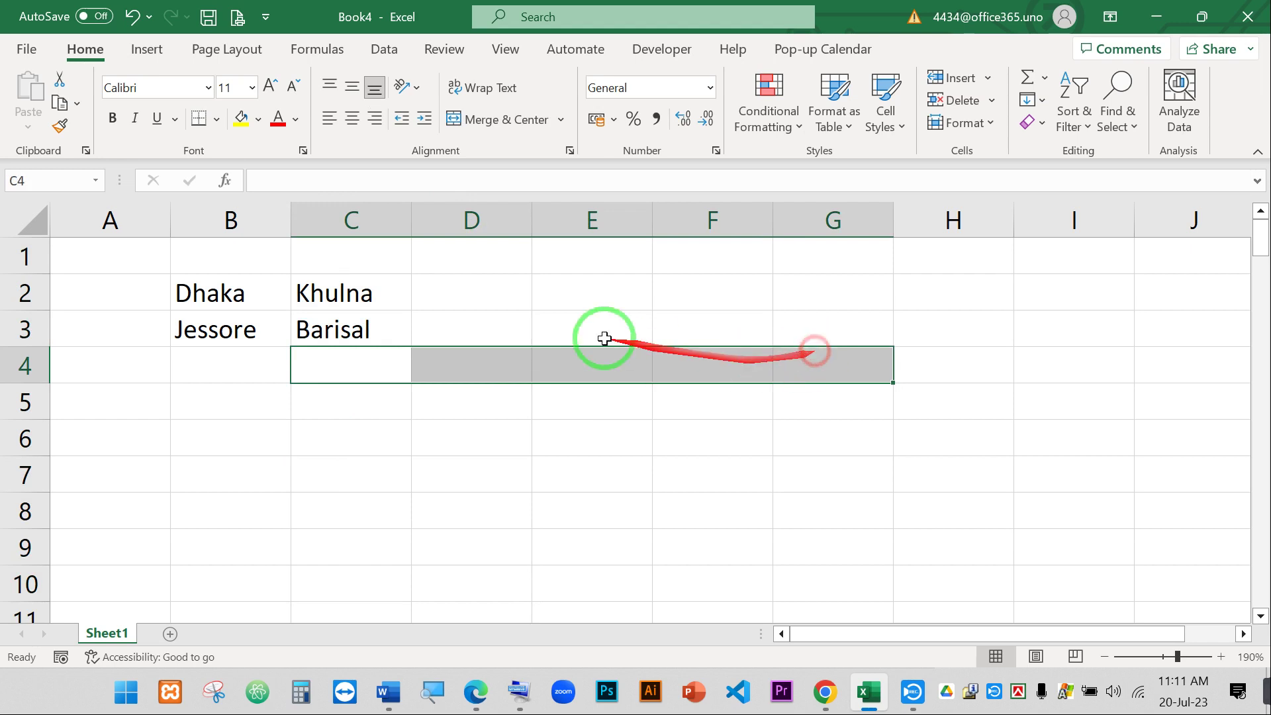
{"action": "left_click", "coordinate": [601, 340]}
{"action": "left_click_drag", "start_coordinate": [312, 216], "coordinate": [476, 212]}
{"action": "right_click", "coordinate": [355, 219]}
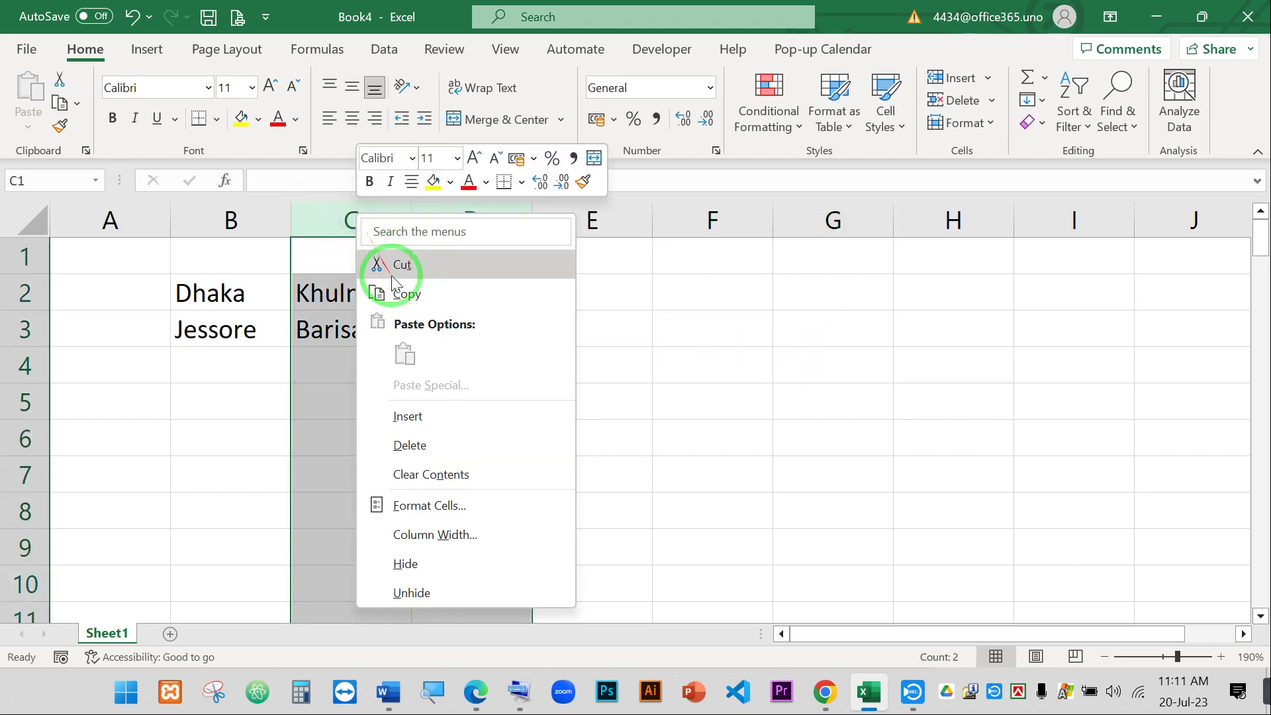
{"action": "left_click", "coordinate": [427, 411]}
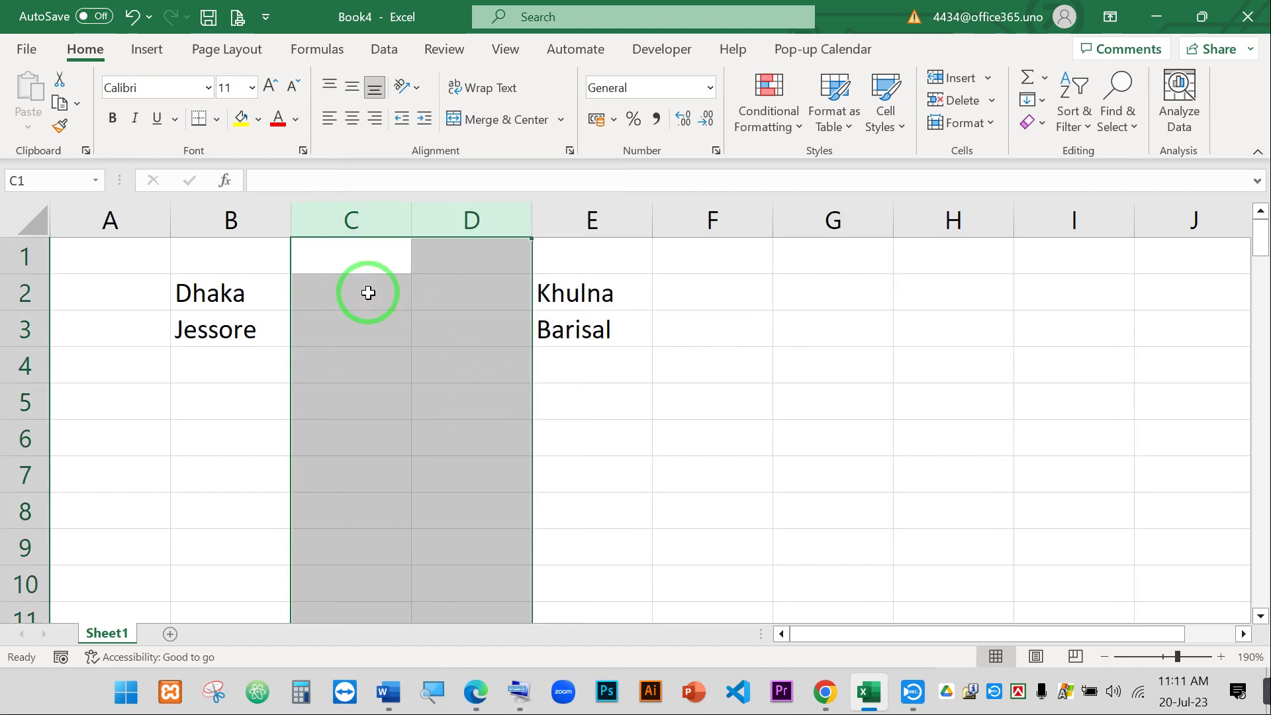
{"action": "left_click_drag", "start_coordinate": [354, 281], "coordinate": [468, 369]}
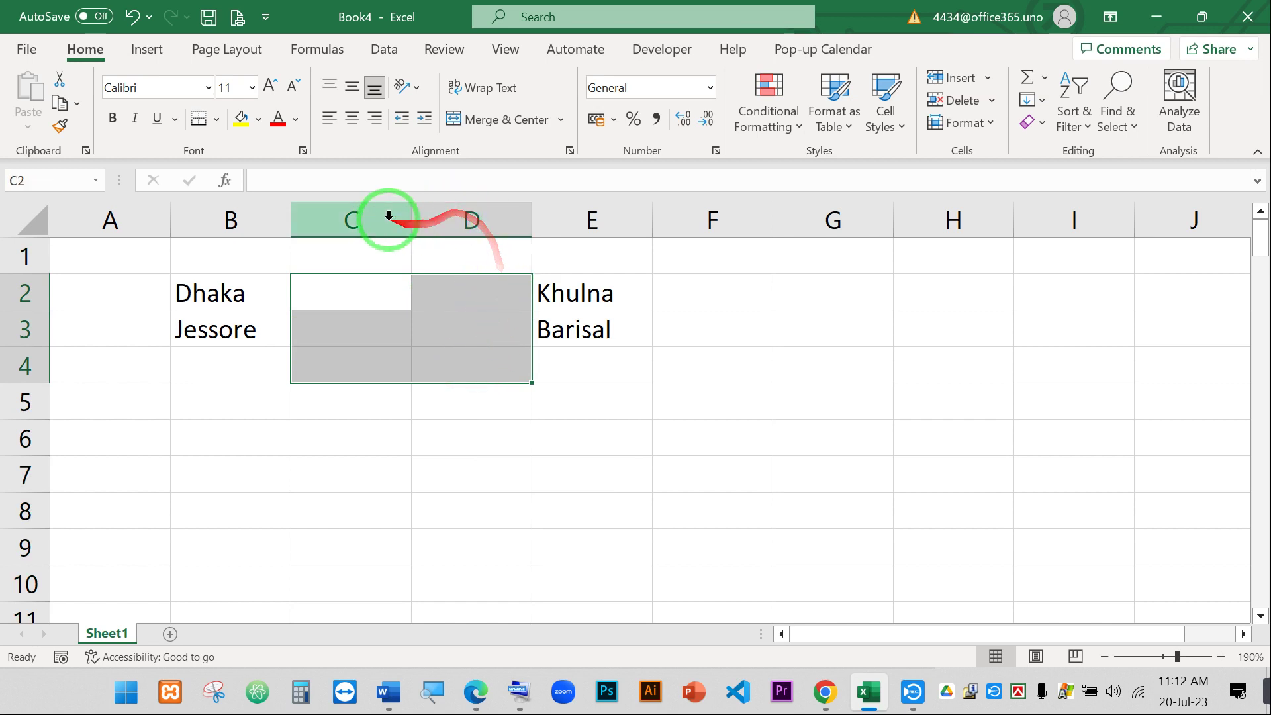
{"action": "left_click_drag", "start_coordinate": [391, 216], "coordinate": [431, 216]}
{"action": "right_click", "coordinate": [431, 216]}
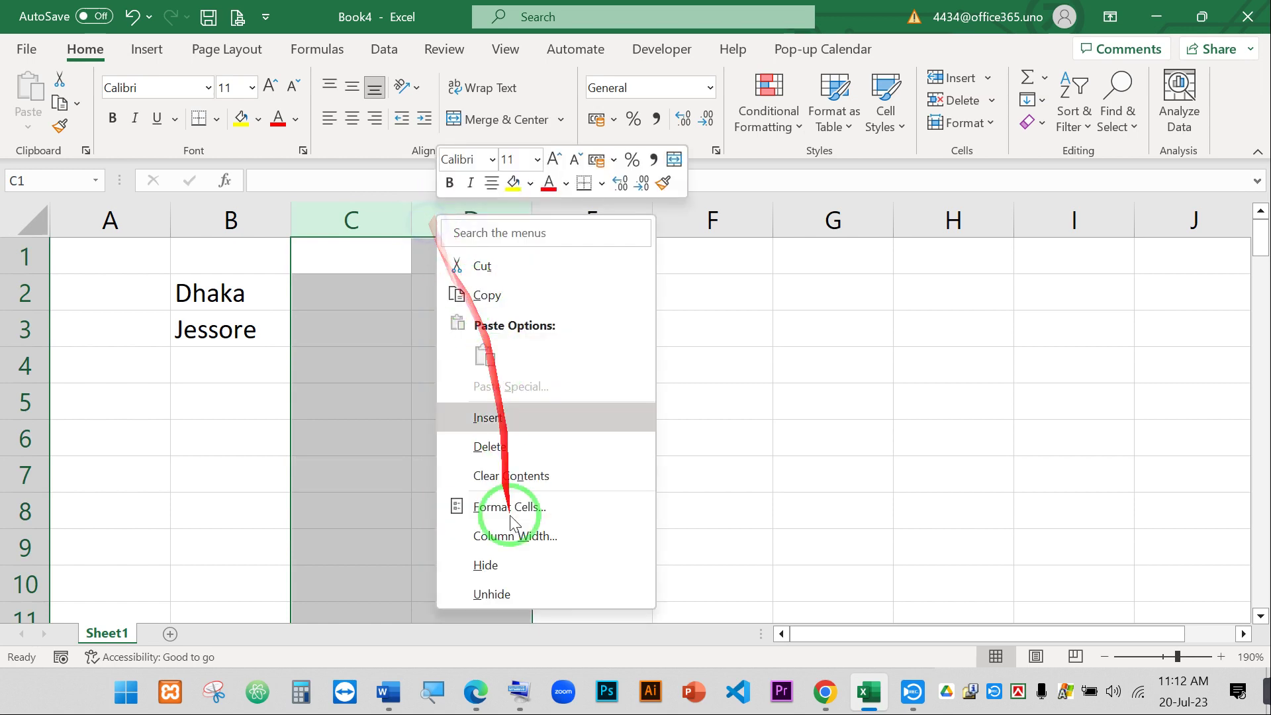
{"action": "left_click", "coordinate": [491, 446]}
{"action": "left_click", "coordinate": [334, 341]}
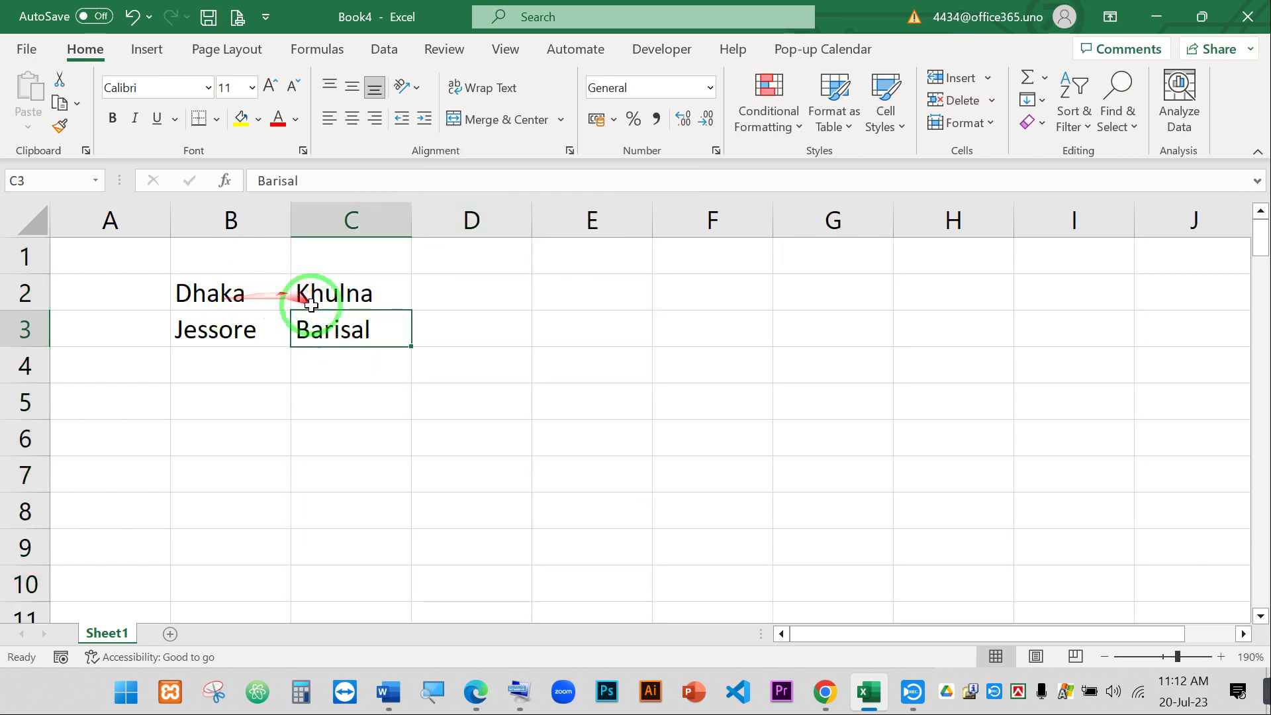
{"action": "left_click", "coordinate": [355, 225]}
{"action": "right_click", "coordinate": [352, 221]}
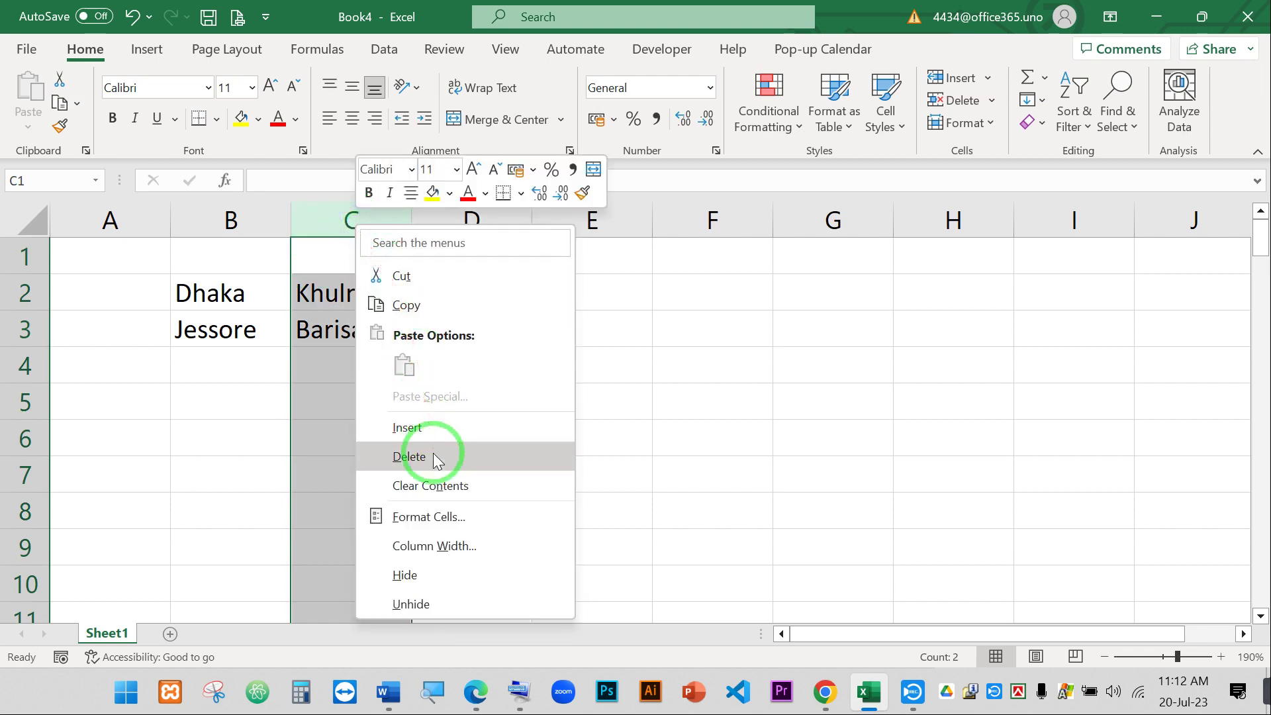
{"action": "left_click", "coordinate": [430, 428]}
{"action": "left_click", "coordinate": [422, 418]}
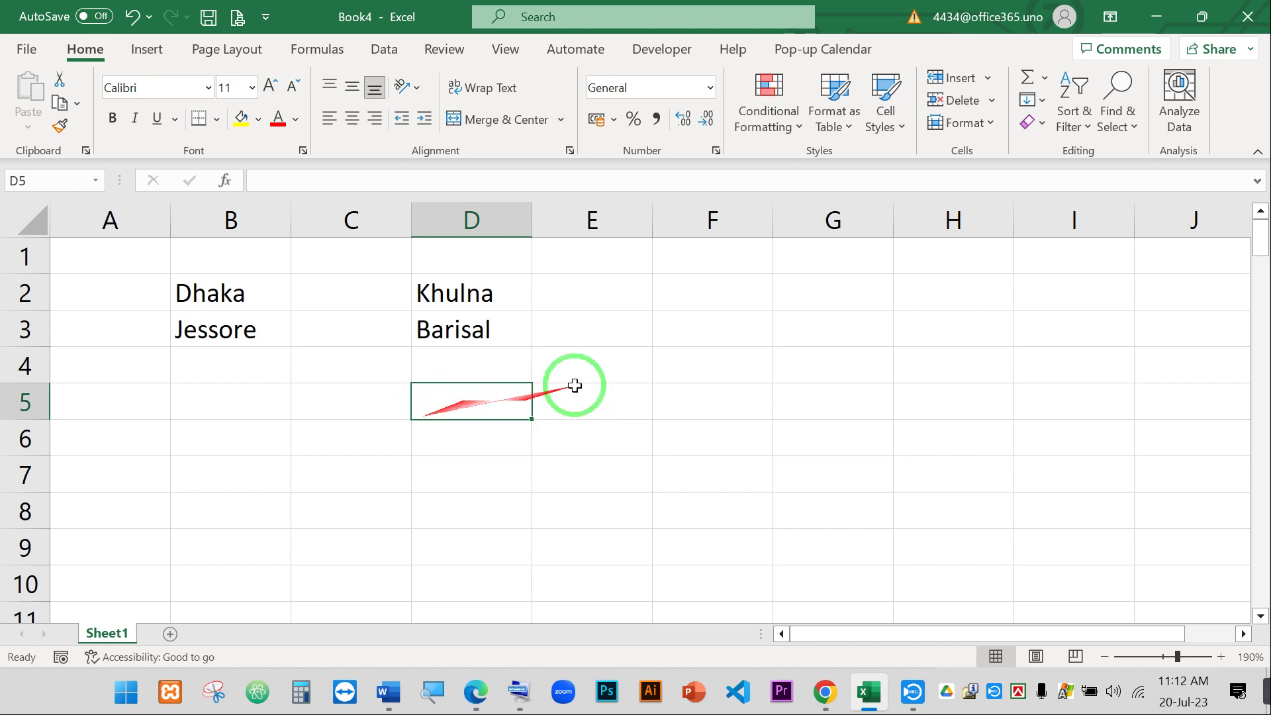
{"action": "left_click", "coordinate": [743, 317]}
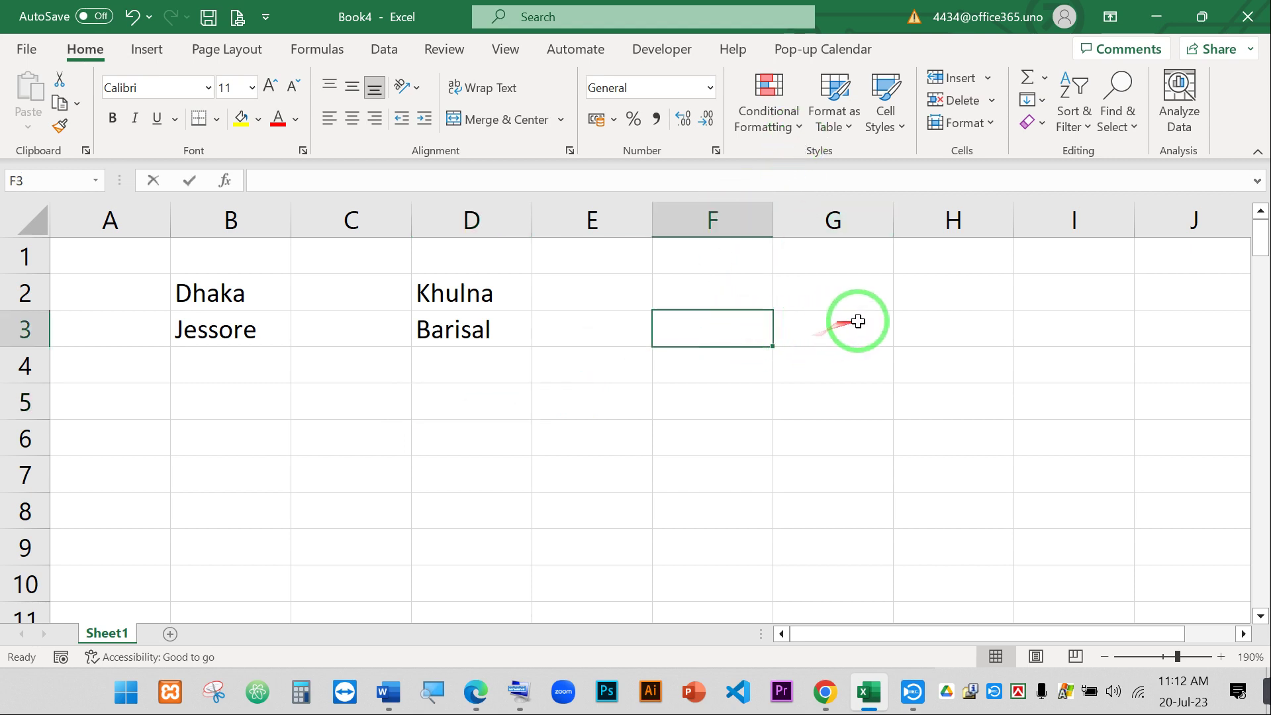
{"action": "type", "text": "sdfsd"}
{"action": "left_click", "coordinate": [884, 299]}
{"action": "type", "text": "dfd"}
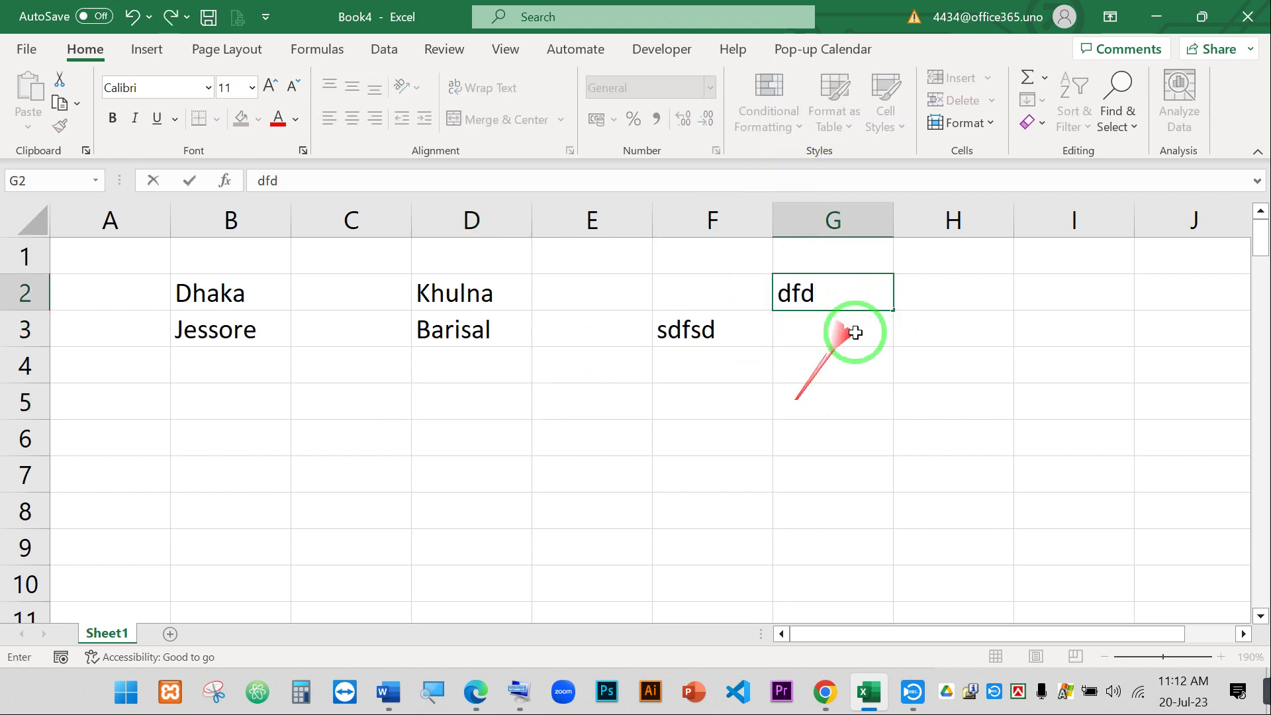
{"action": "left_click", "coordinate": [850, 331]}
{"action": "type", "text": "dsfsd"}
{"action": "left_click", "coordinate": [838, 367]}
{"action": "type", "text": "fdsdsf"}
{"action": "left_click", "coordinate": [742, 364]}
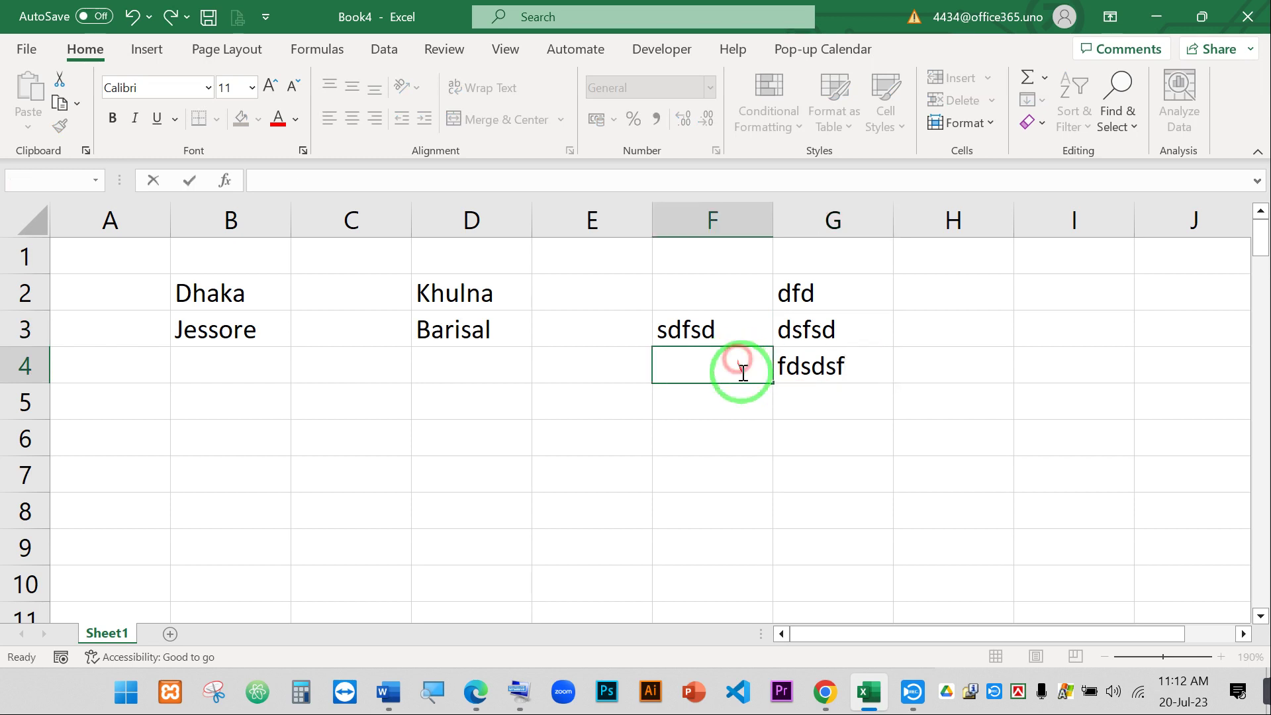
{"action": "type", "text": "sdfsdf"}
{"action": "left_click", "coordinate": [740, 445]}
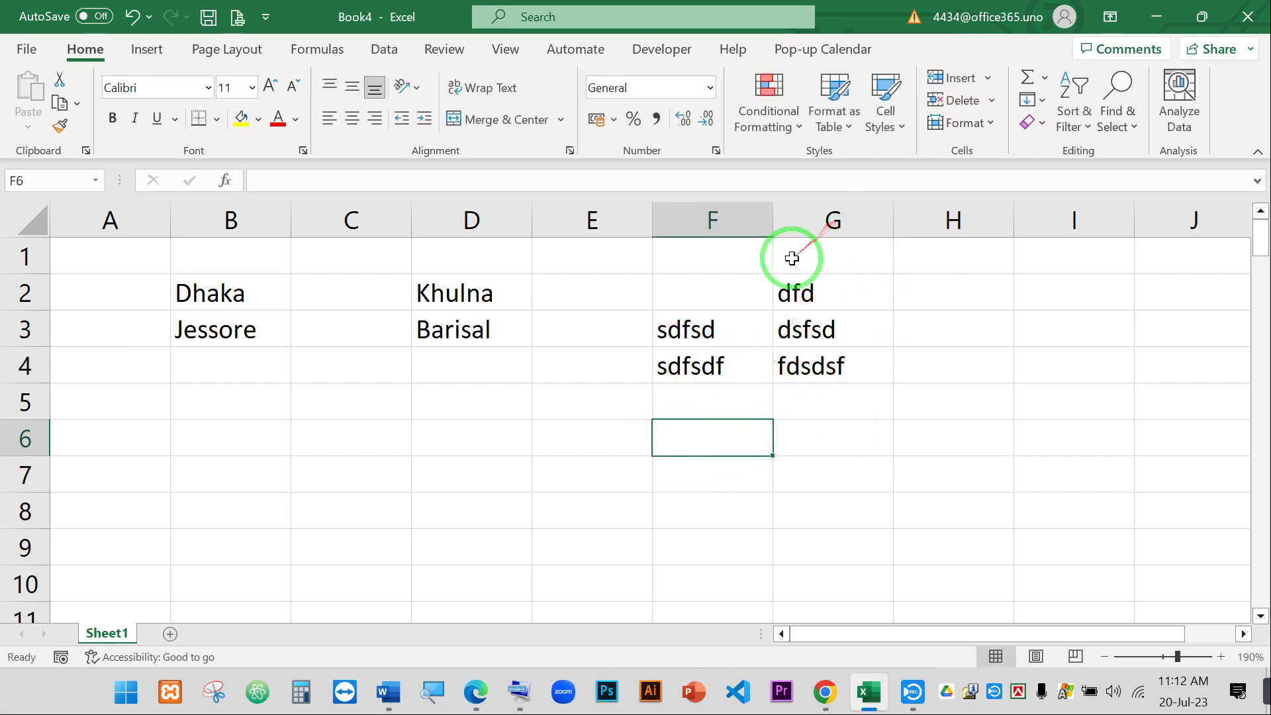
{"action": "left_click_drag", "start_coordinate": [695, 284], "coordinate": [855, 408]}
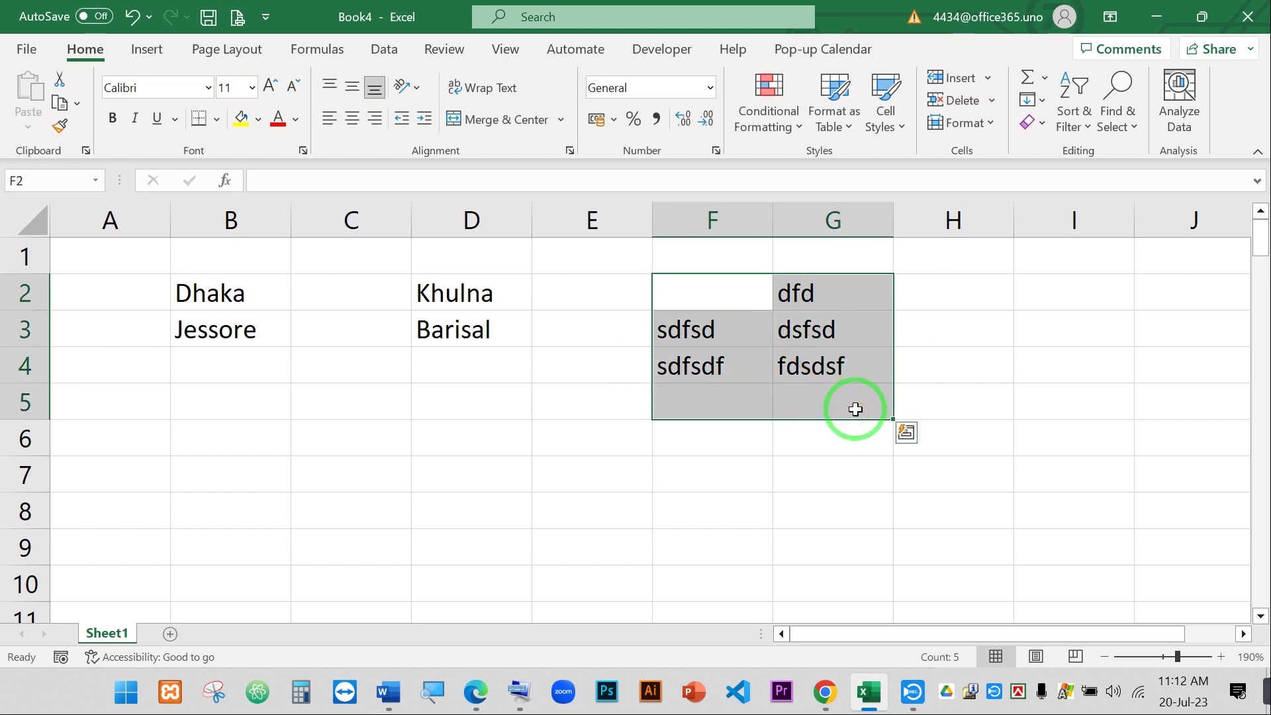
{"action": "left_click", "coordinate": [819, 327]}
{"action": "left_click", "coordinate": [826, 208]}
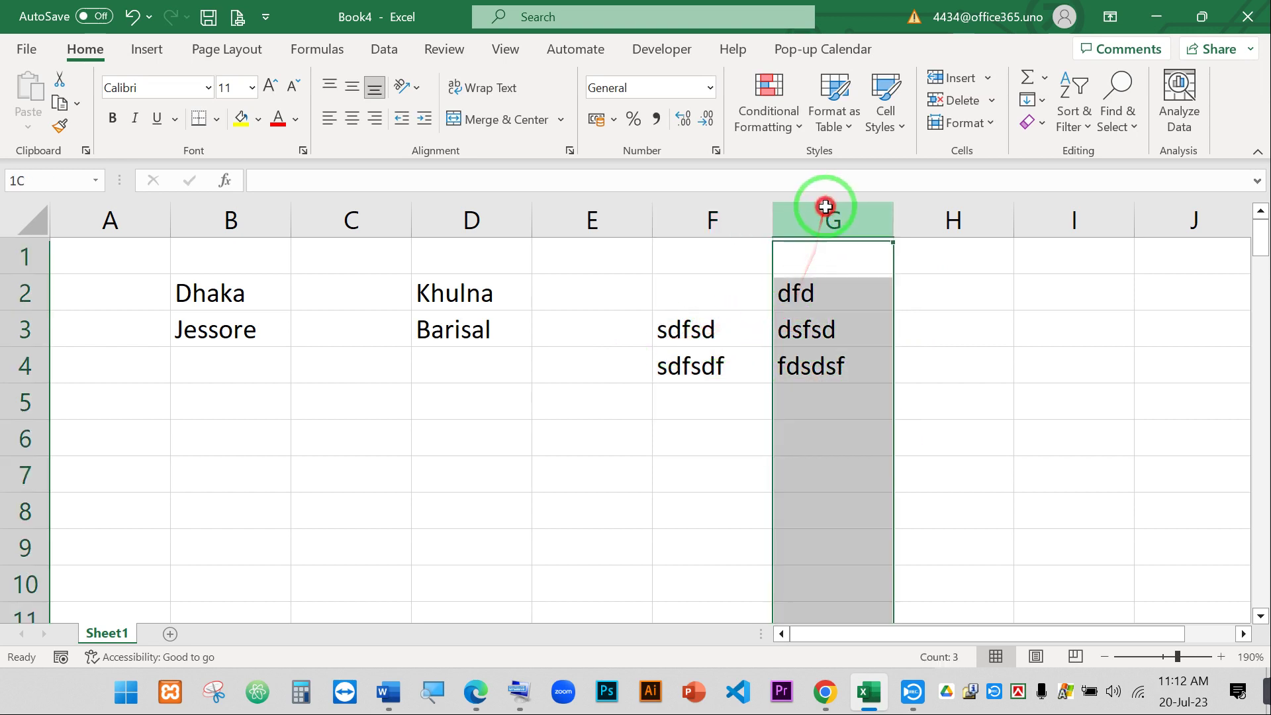
{"action": "right_click", "coordinate": [825, 208]}
{"action": "left_click", "coordinate": [902, 419]}
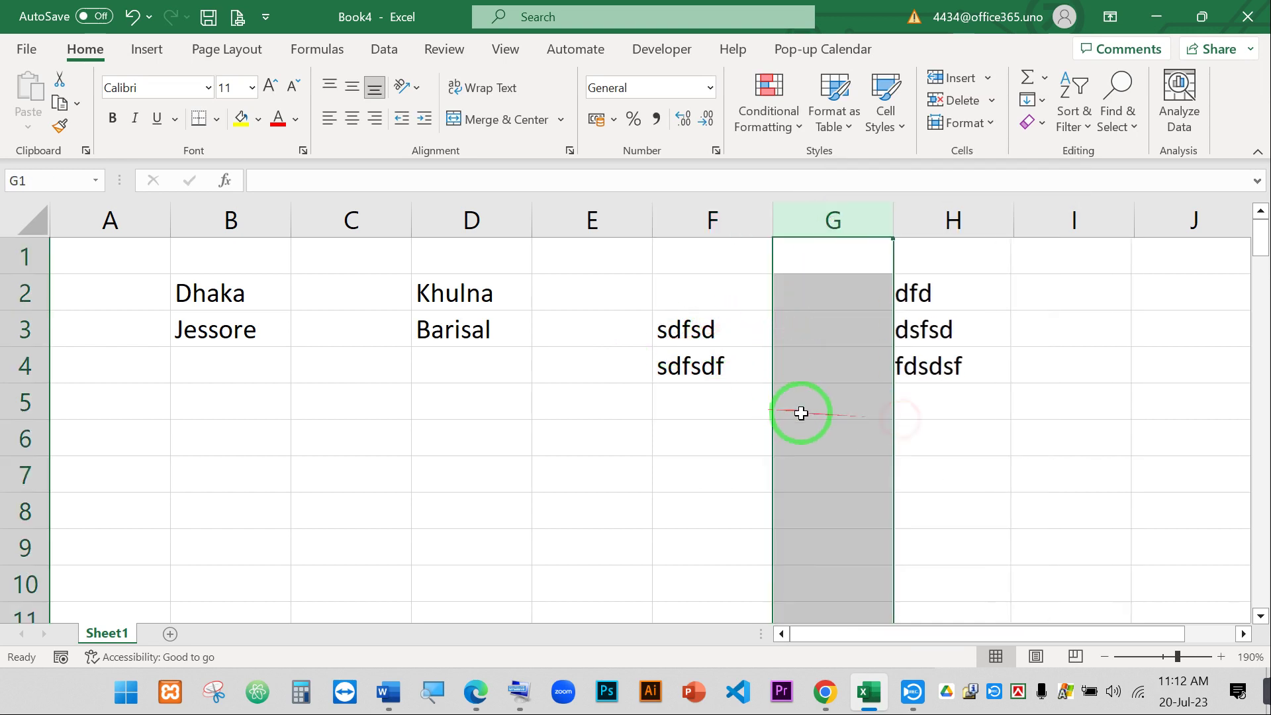
{"action": "left_click", "coordinate": [801, 412]}
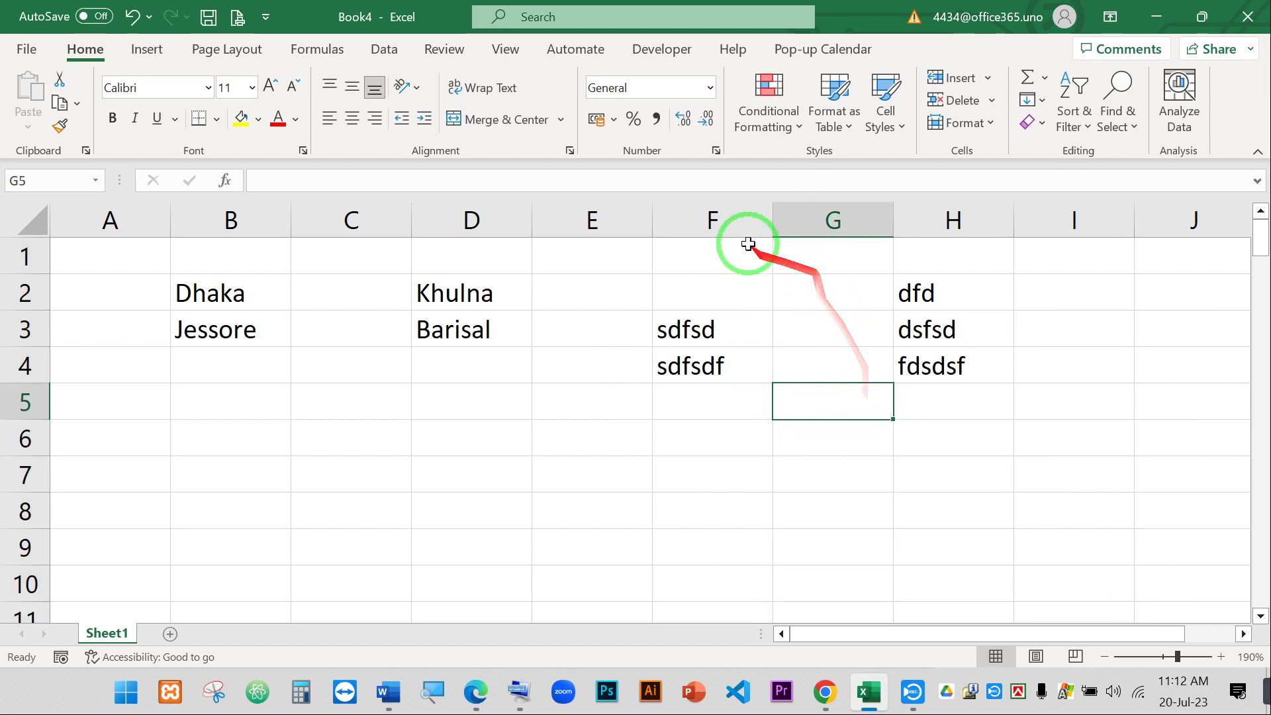
{"action": "left_click_drag", "start_coordinate": [715, 221], "coordinate": [959, 218]}
{"action": "right_click", "coordinate": [947, 215]}
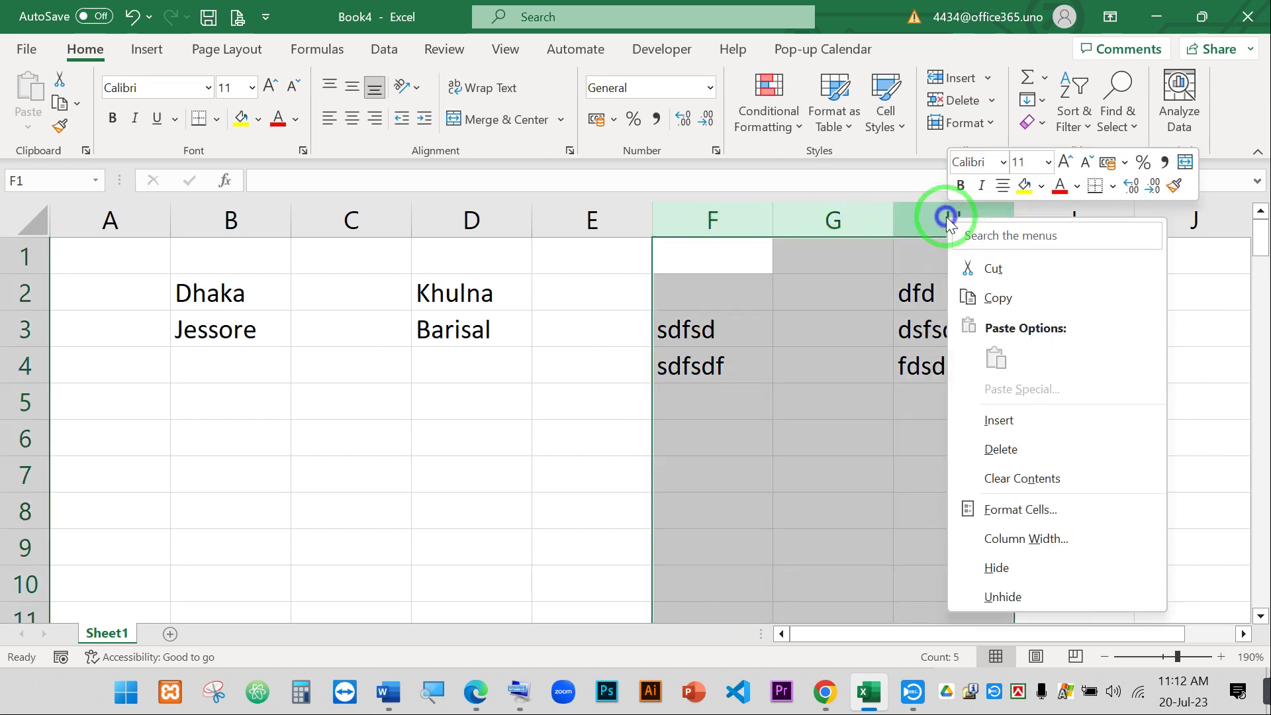
{"action": "left_click", "coordinate": [992, 451]}
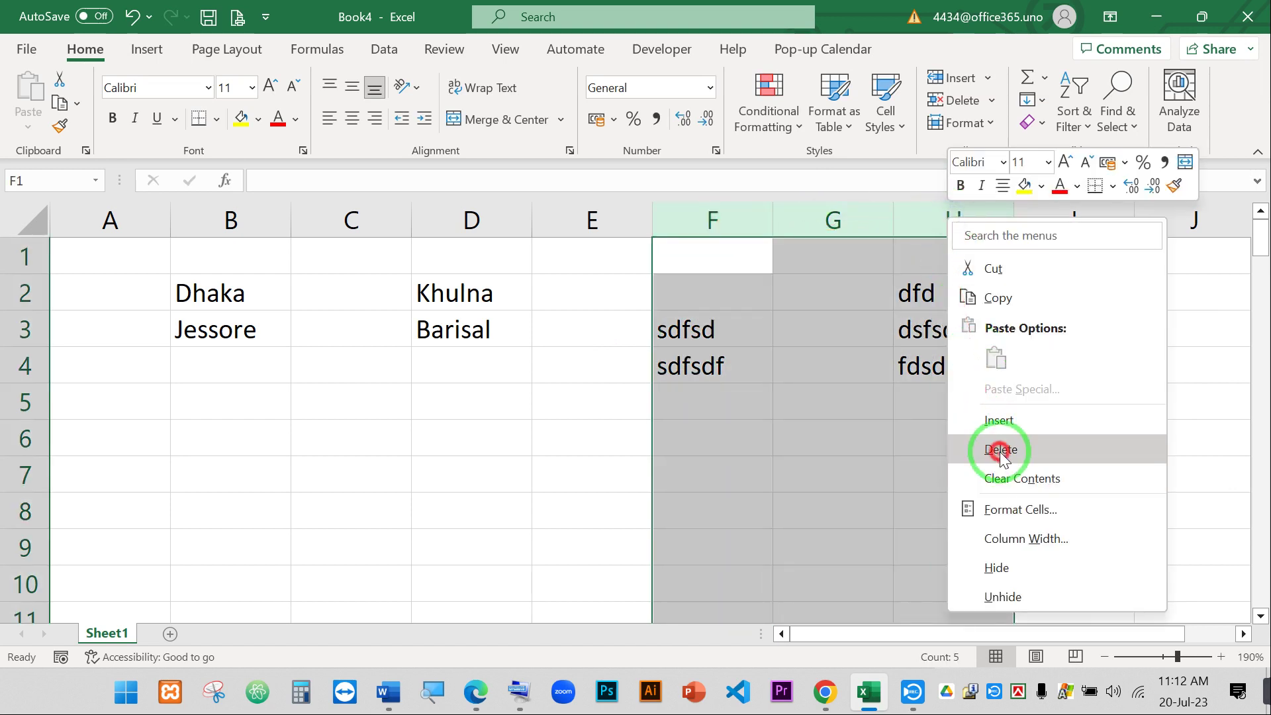
{"action": "left_click", "coordinate": [454, 413]}
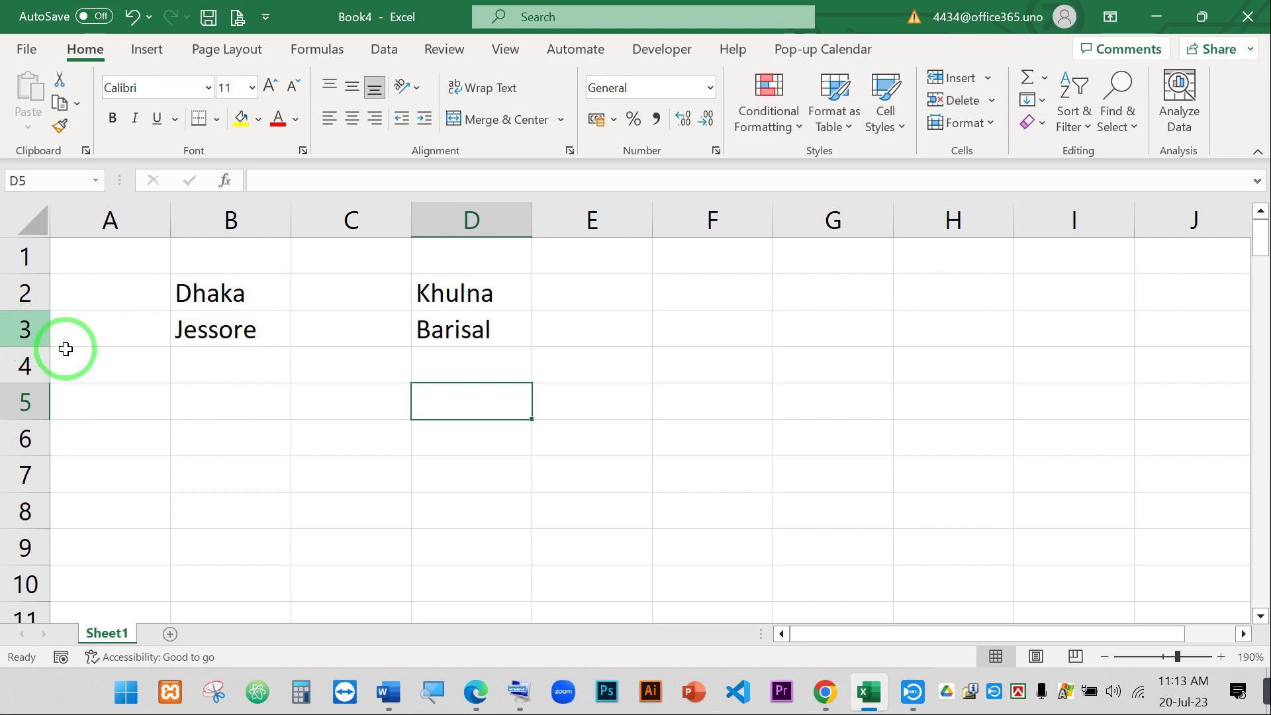
{"action": "left_click_drag", "start_coordinate": [195, 298], "coordinate": [198, 335]}
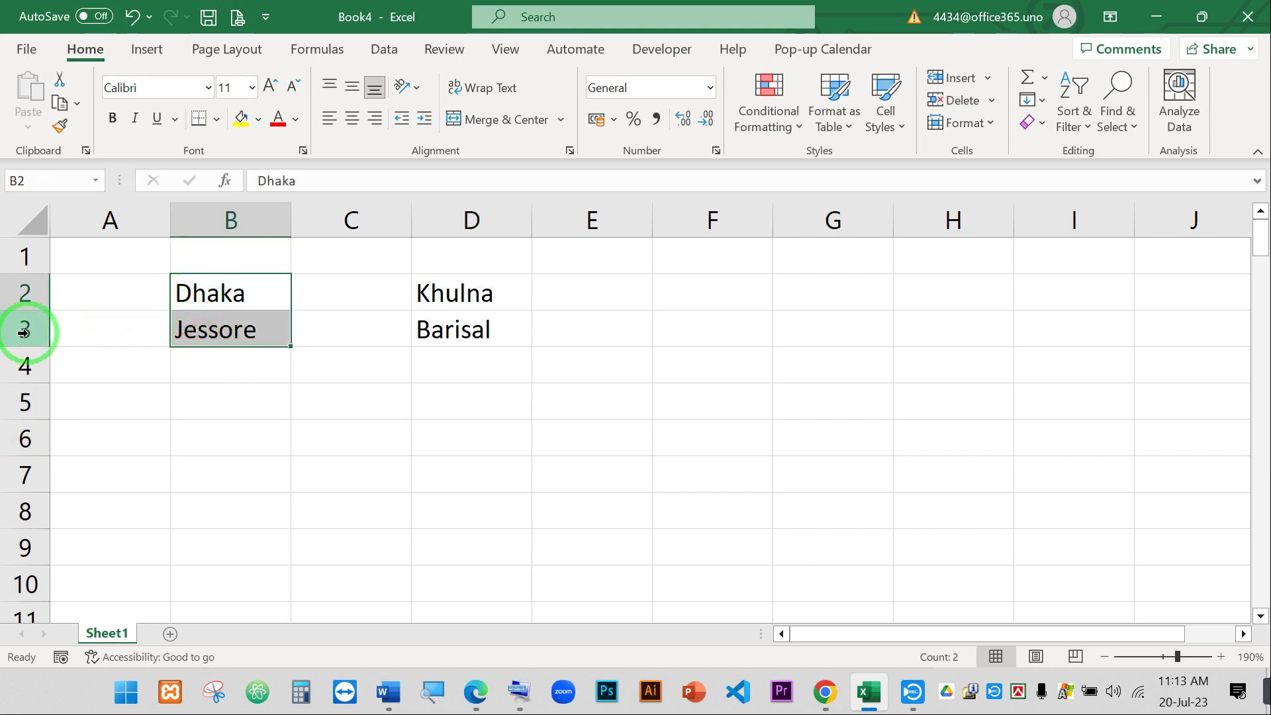
{"action": "left_click", "coordinate": [180, 337]}
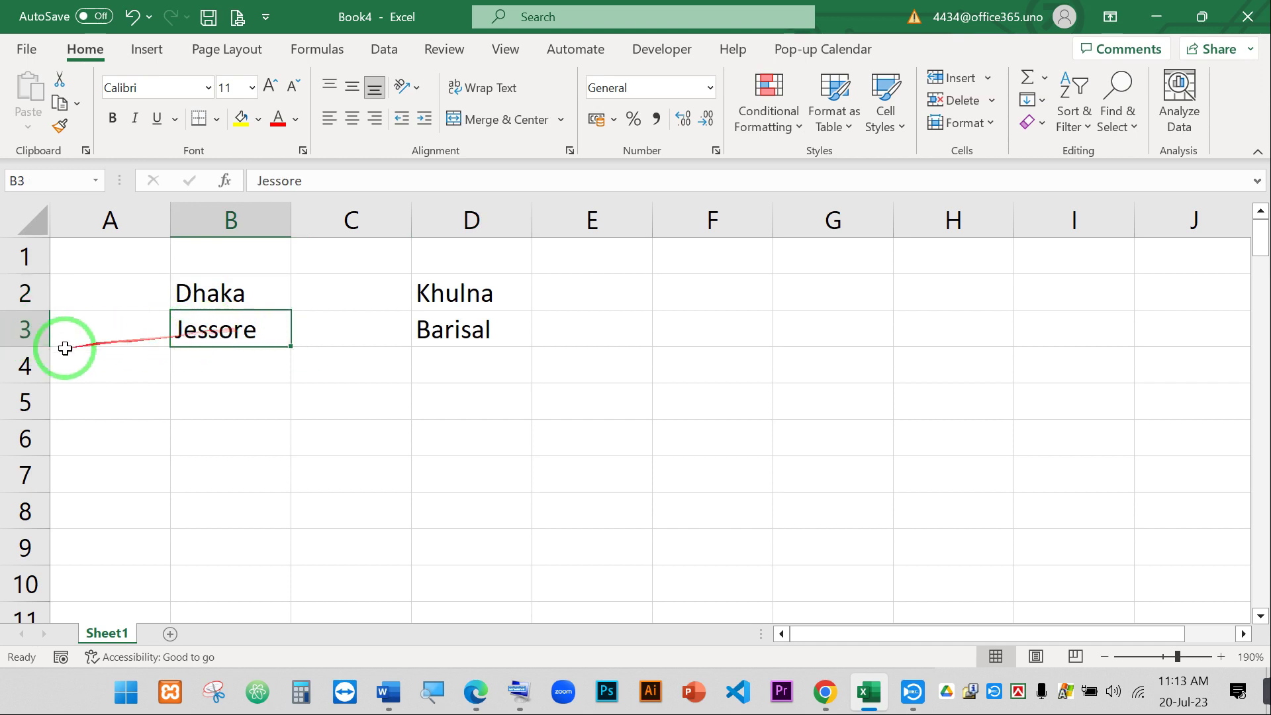
{"action": "right_click", "coordinate": [25, 329]}
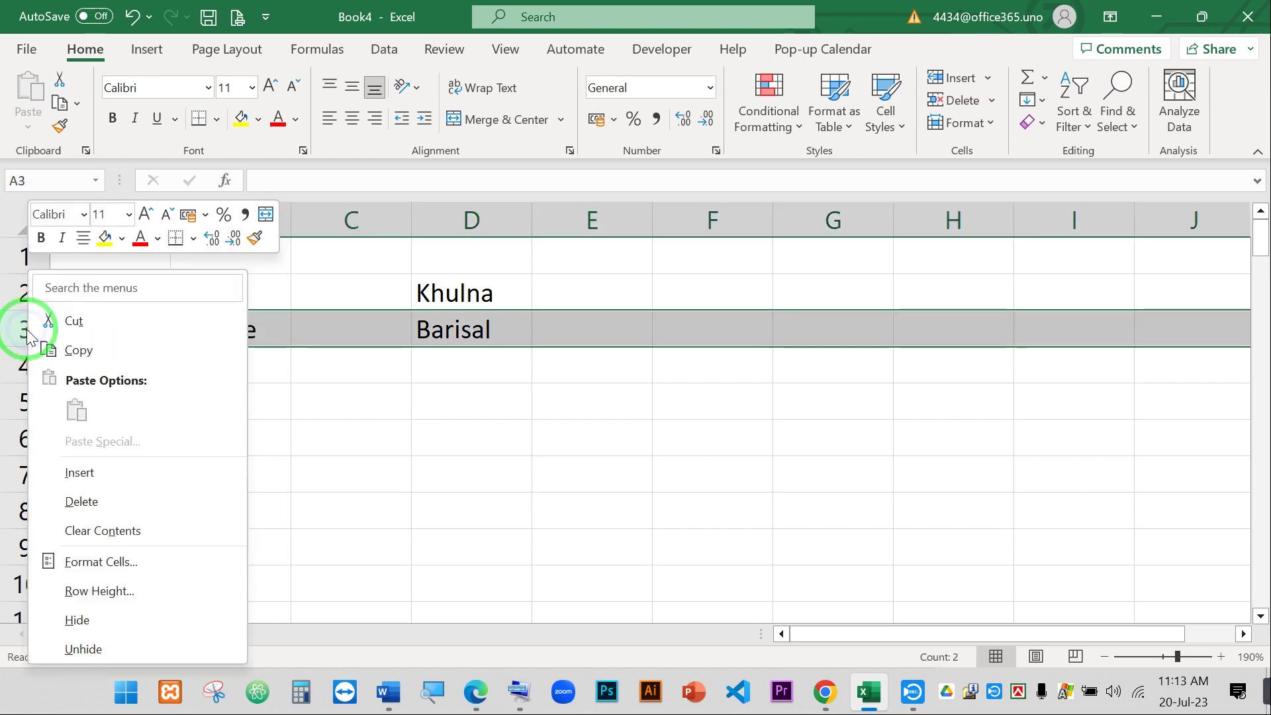
{"action": "left_click", "coordinate": [82, 470]}
{"action": "left_click", "coordinate": [140, 437]}
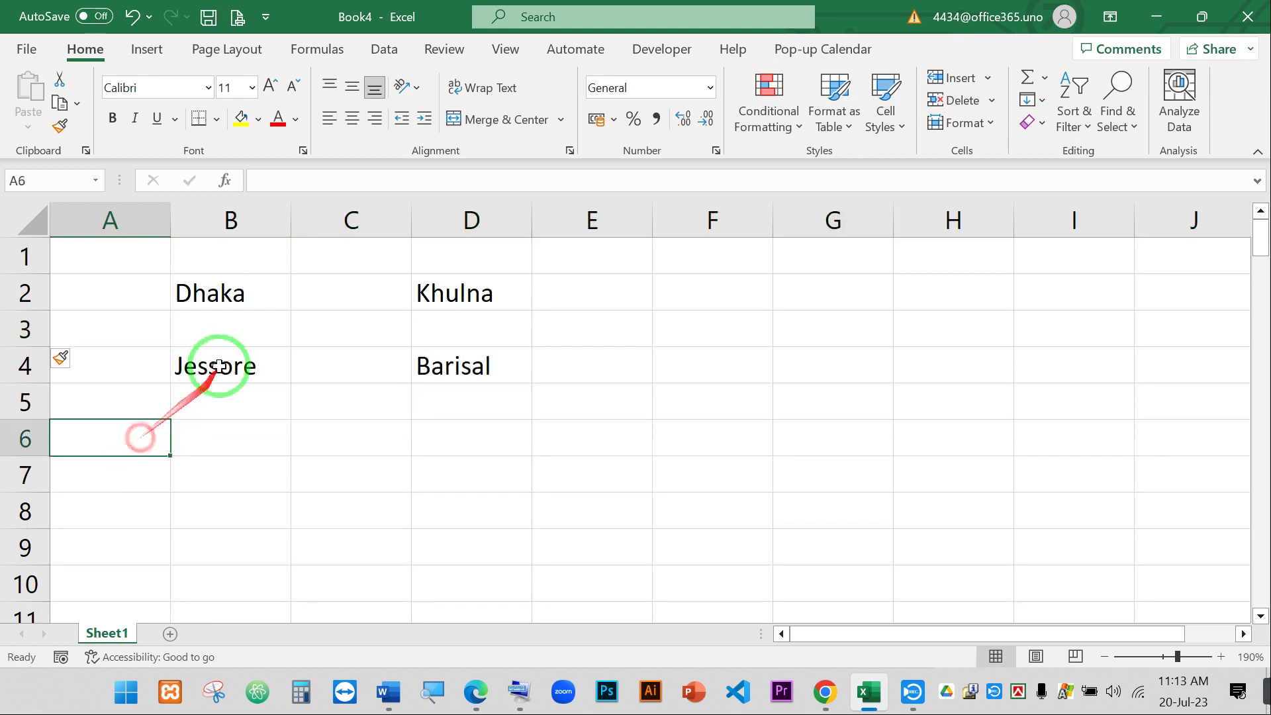
{"action": "left_click", "coordinate": [224, 327]}
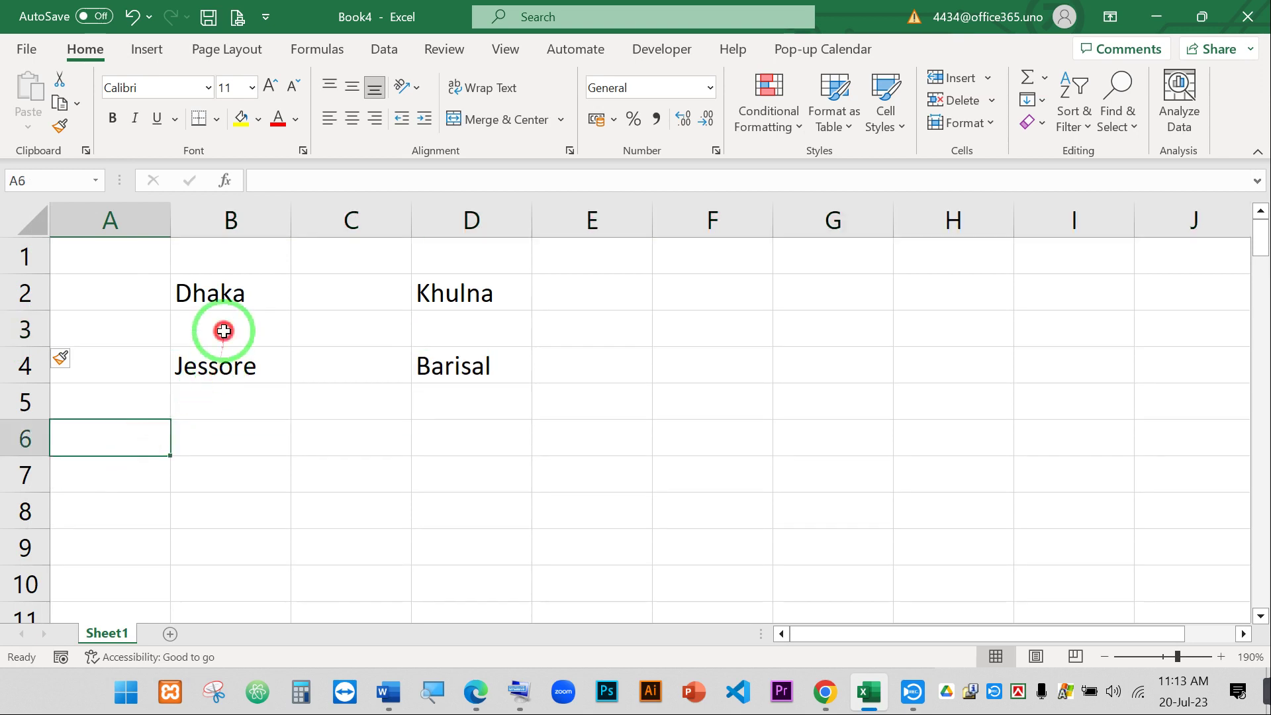
{"action": "right_click", "coordinate": [25, 329]}
{"action": "left_click", "coordinate": [93, 501]}
{"action": "left_click", "coordinate": [153, 461]}
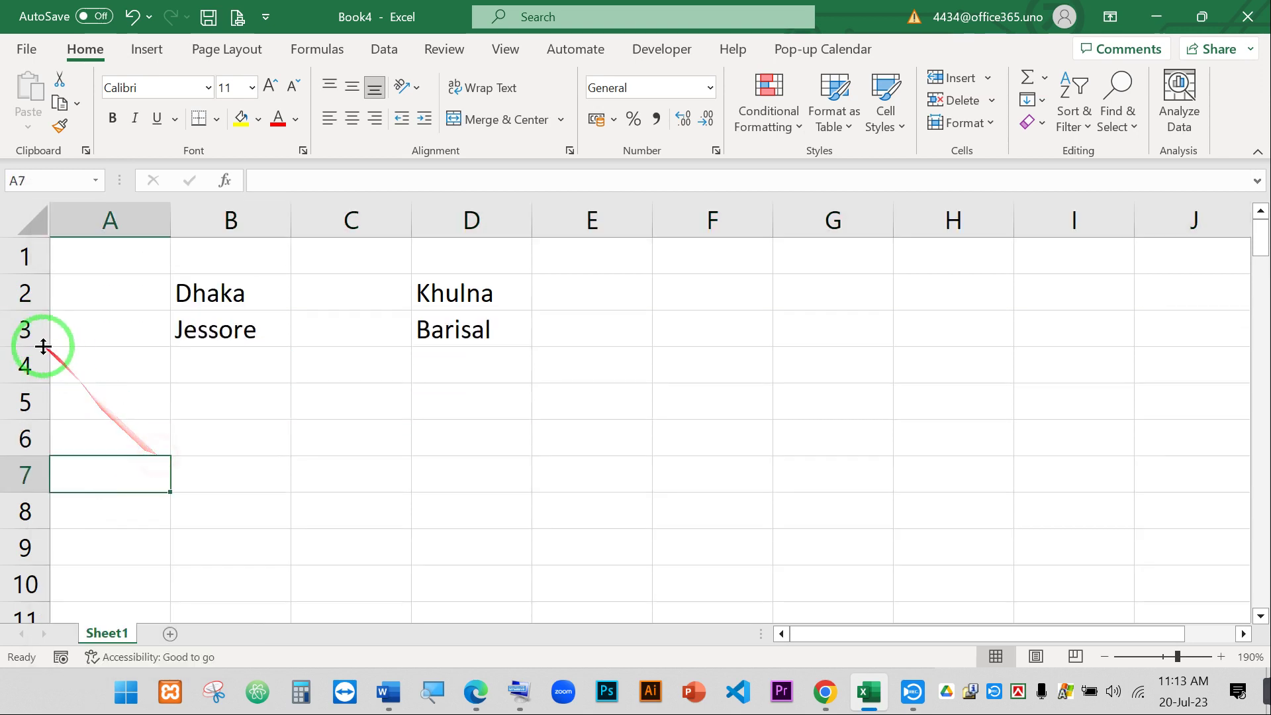
{"action": "left_click", "coordinate": [31, 344]}
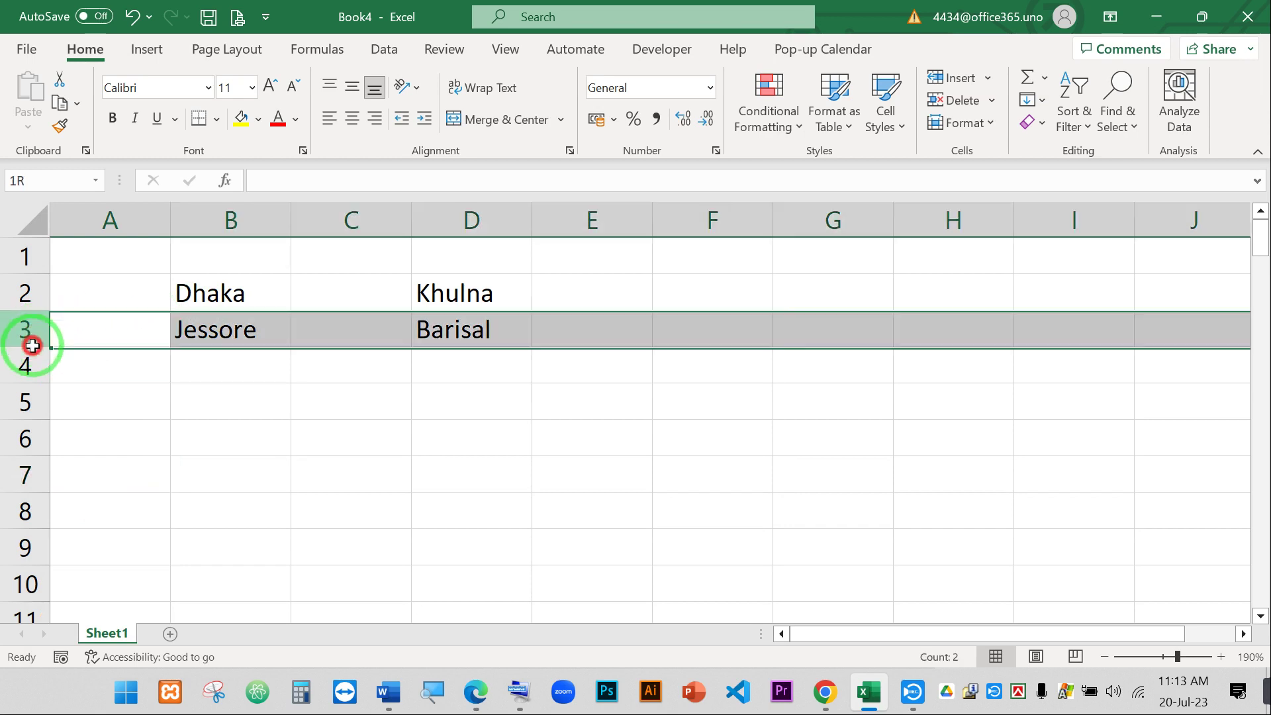
{"action": "left_click_drag", "start_coordinate": [31, 344], "coordinate": [33, 444]}
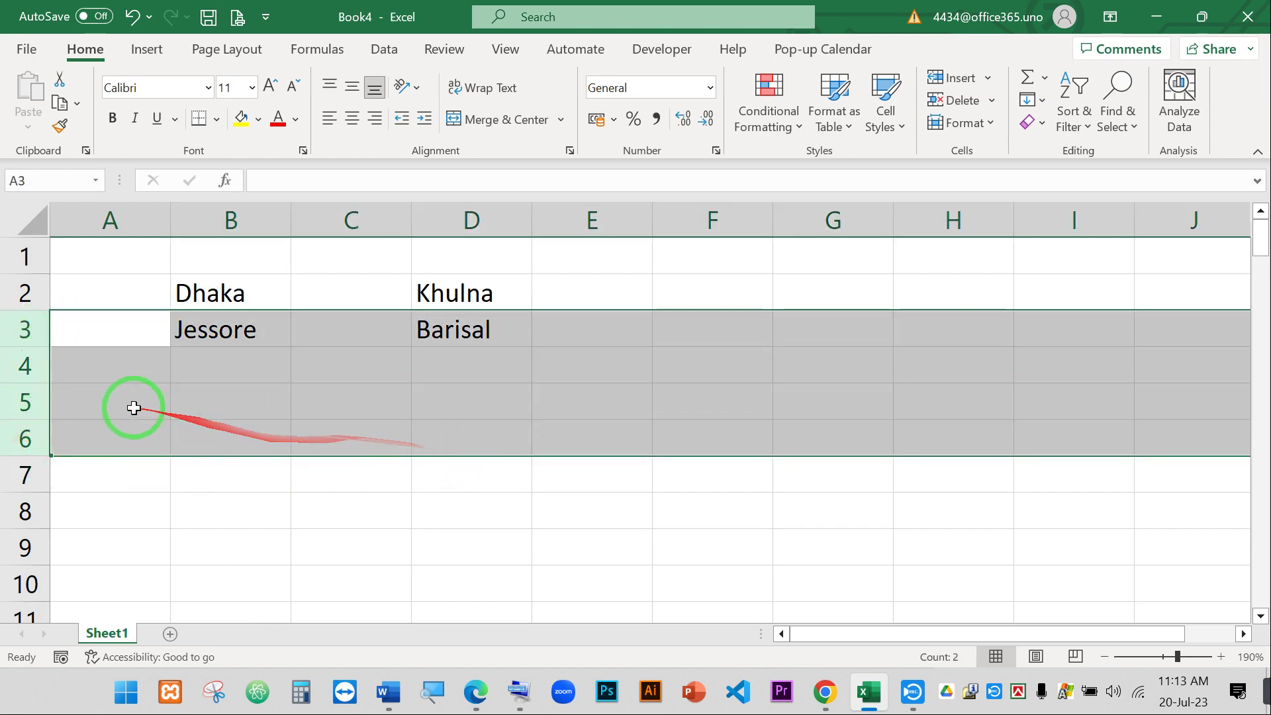
{"action": "right_click", "coordinate": [26, 364]}
{"action": "left_click", "coordinate": [108, 470]}
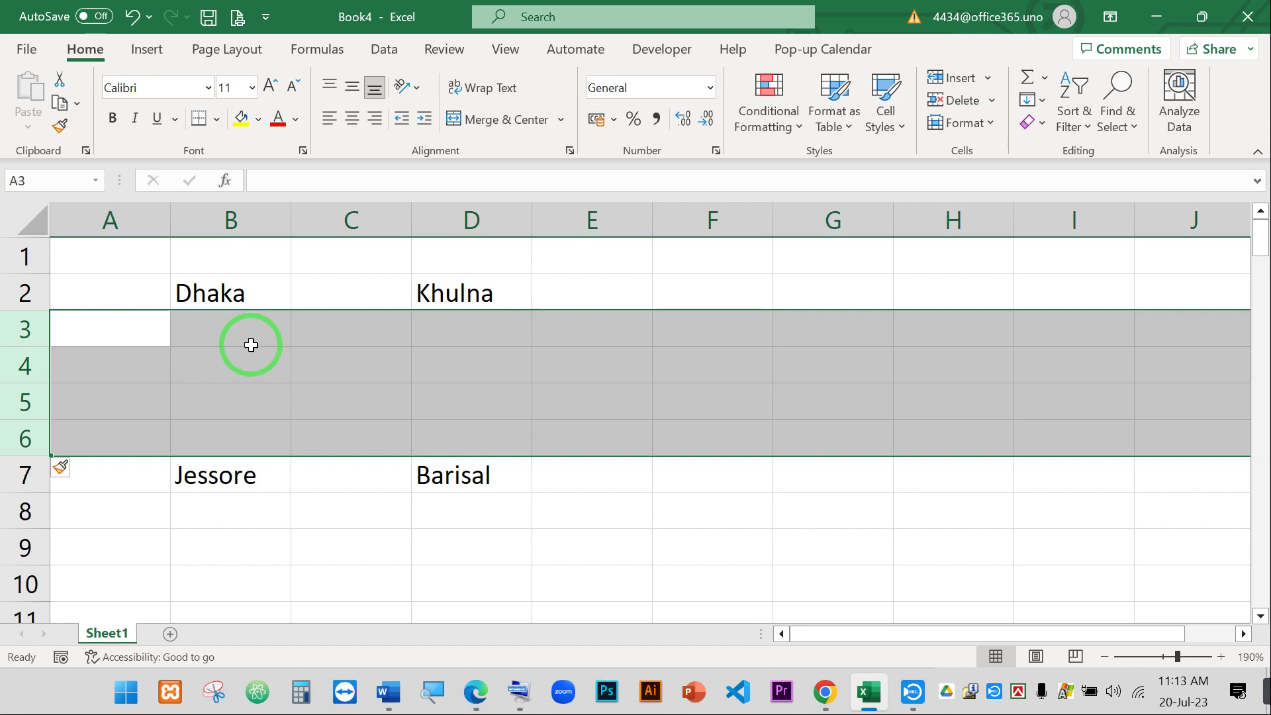
{"action": "left_click", "coordinate": [218, 331]}
{"action": "left_click", "coordinate": [221, 296]}
{"action": "left_click", "coordinate": [231, 485]}
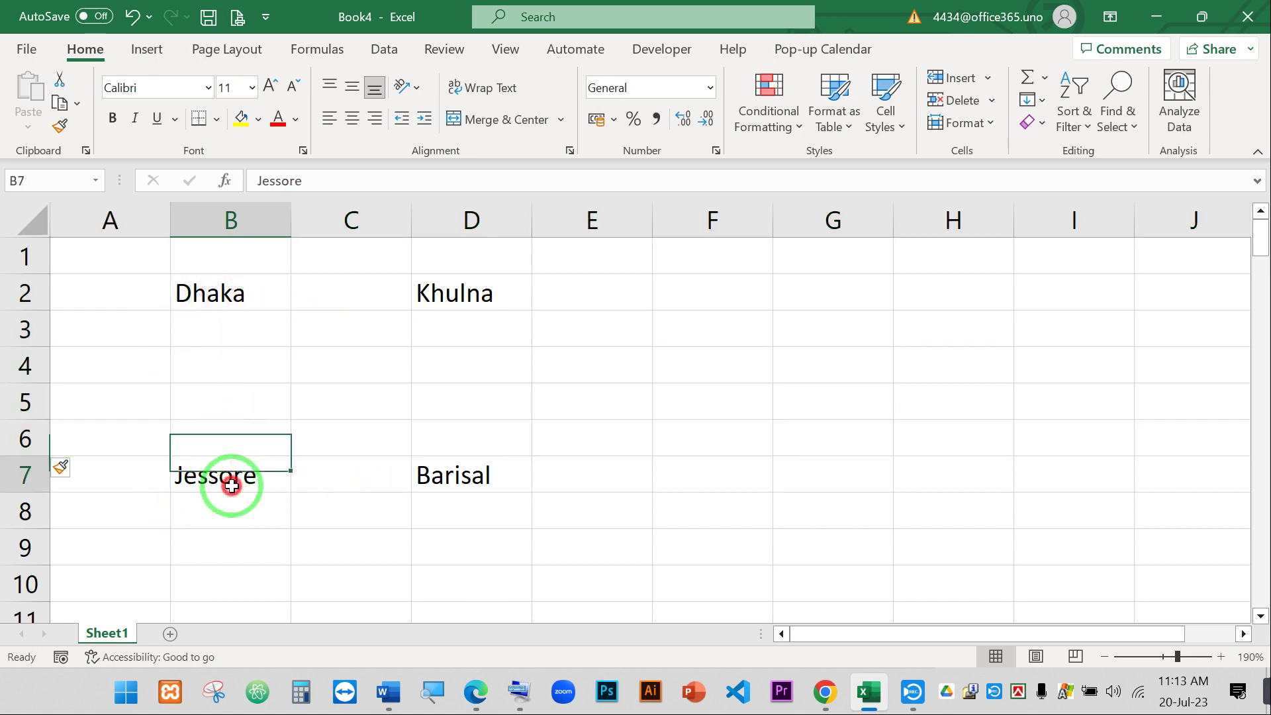
{"action": "left_click_drag", "start_coordinate": [227, 326], "coordinate": [179, 397]}
{"action": "left_click_drag", "start_coordinate": [28, 327], "coordinate": [31, 436]}
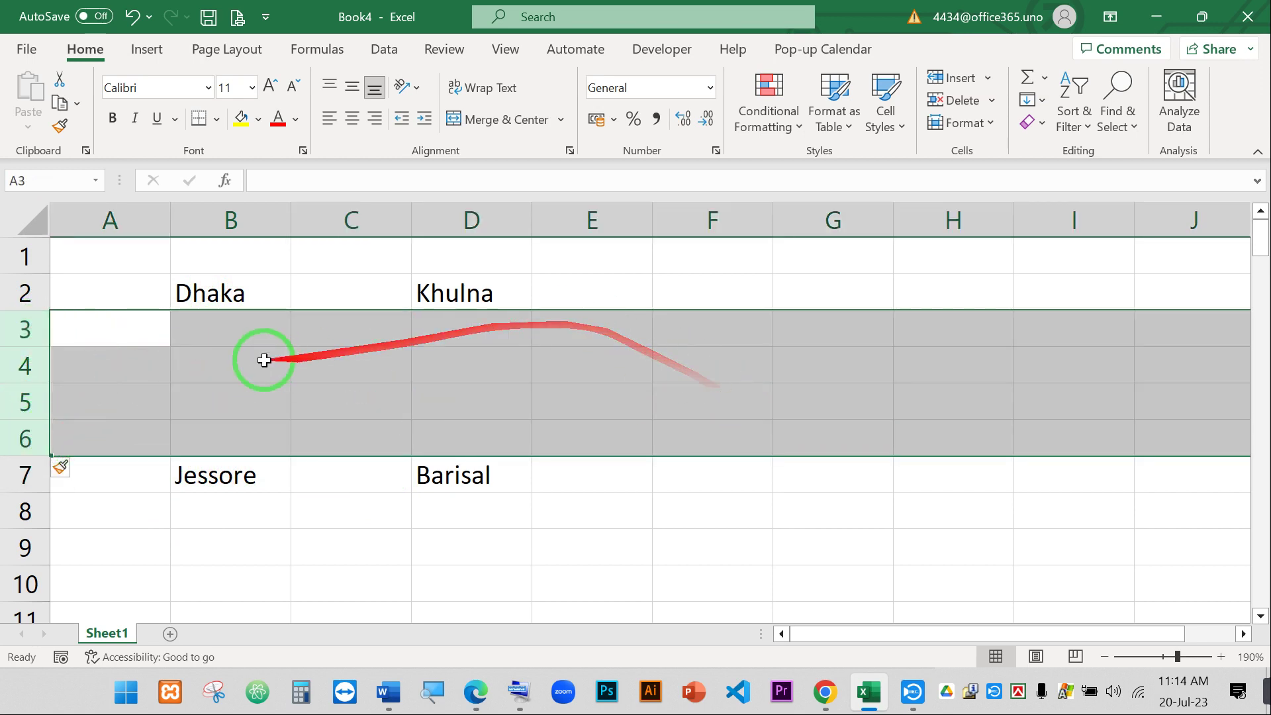
{"action": "left_click", "coordinate": [79, 351]}
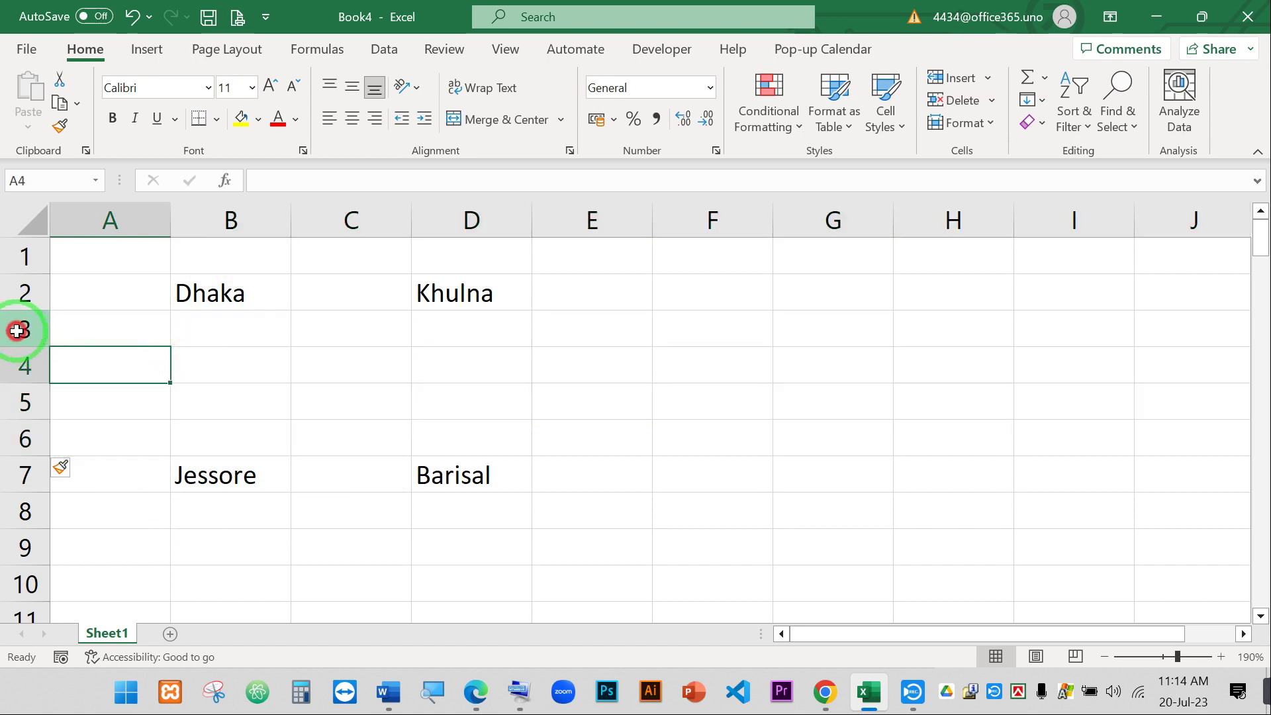
{"action": "left_click_drag", "start_coordinate": [17, 331], "coordinate": [22, 417]}
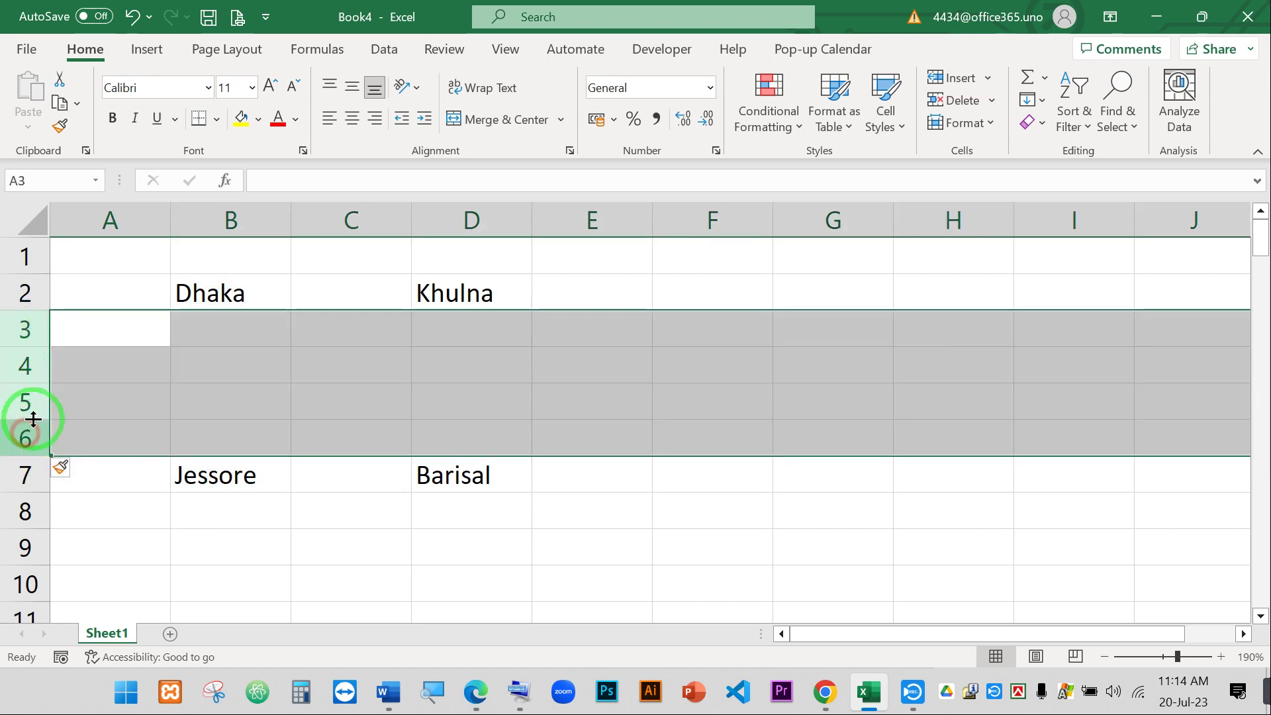
{"action": "right_click", "coordinate": [20, 366]}
{"action": "left_click", "coordinate": [82, 501]}
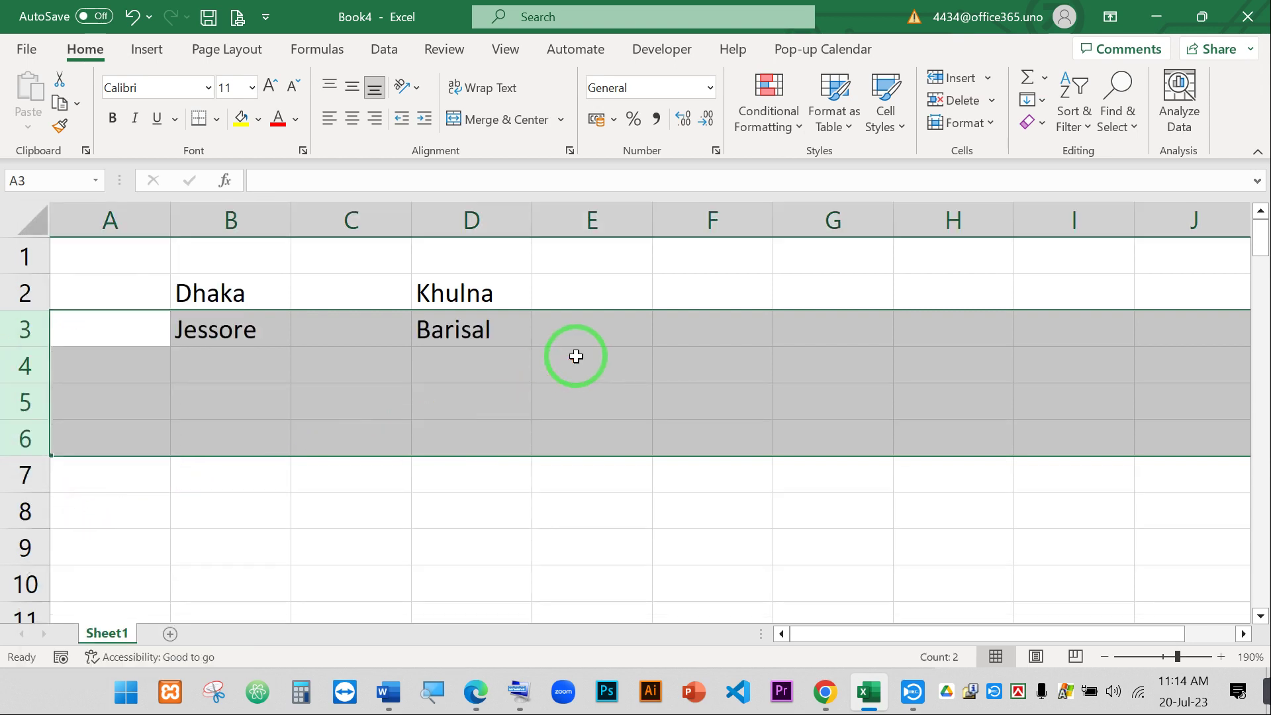
{"action": "left_click", "coordinate": [576, 356]}
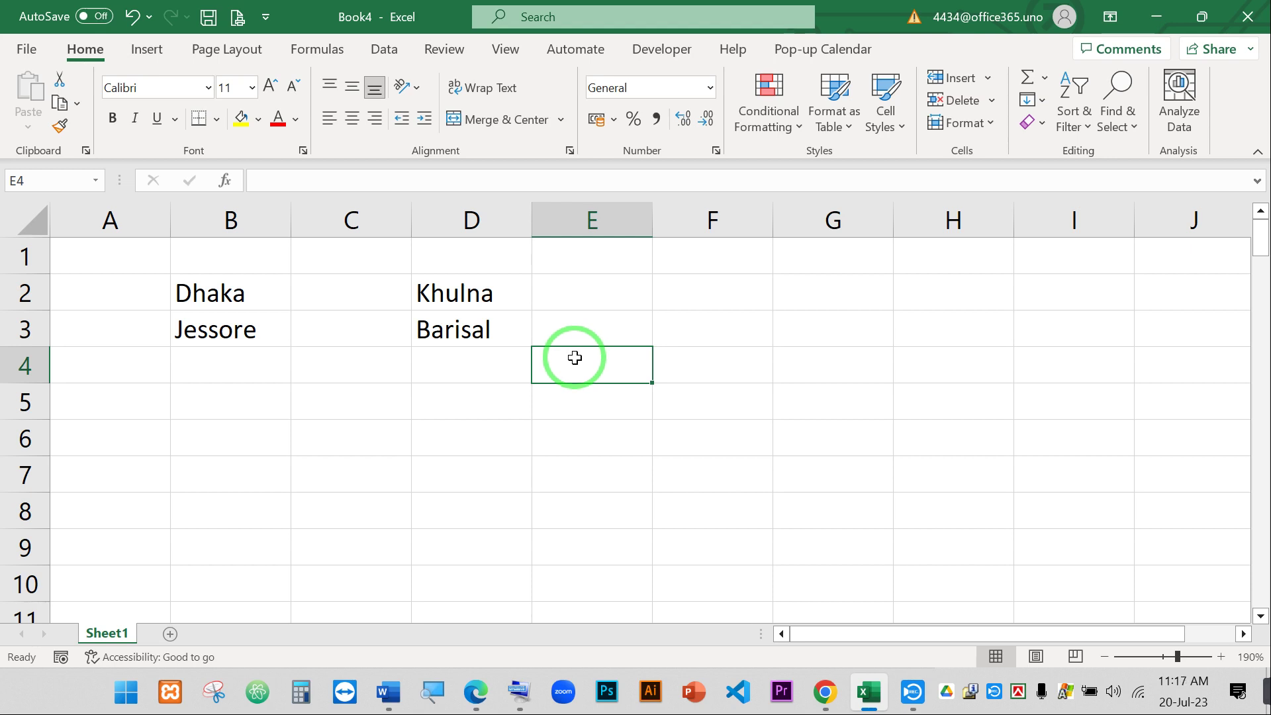
{"action": "left_click", "coordinate": [561, 364]}
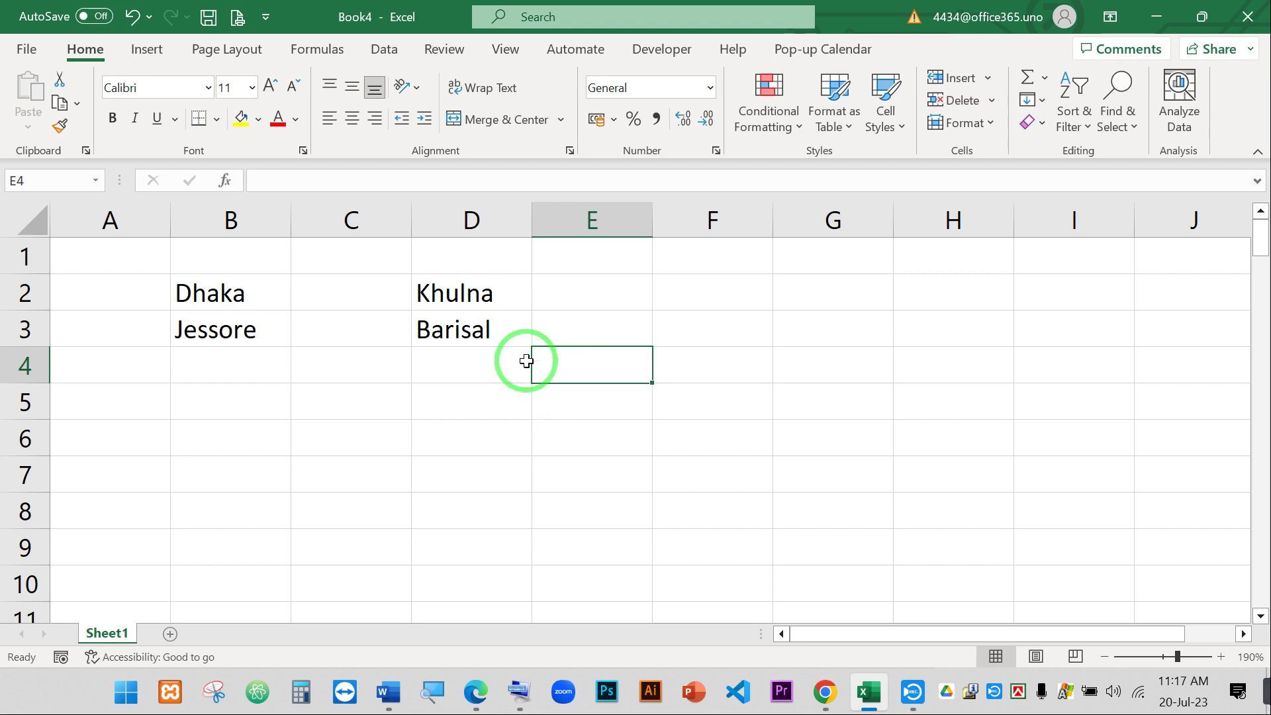
- Delete row 3 holding Jessore and Barisal, leaving Dhaka in B2 and Khulna in D2
{"action": "left_click", "coordinate": [5, 327]}
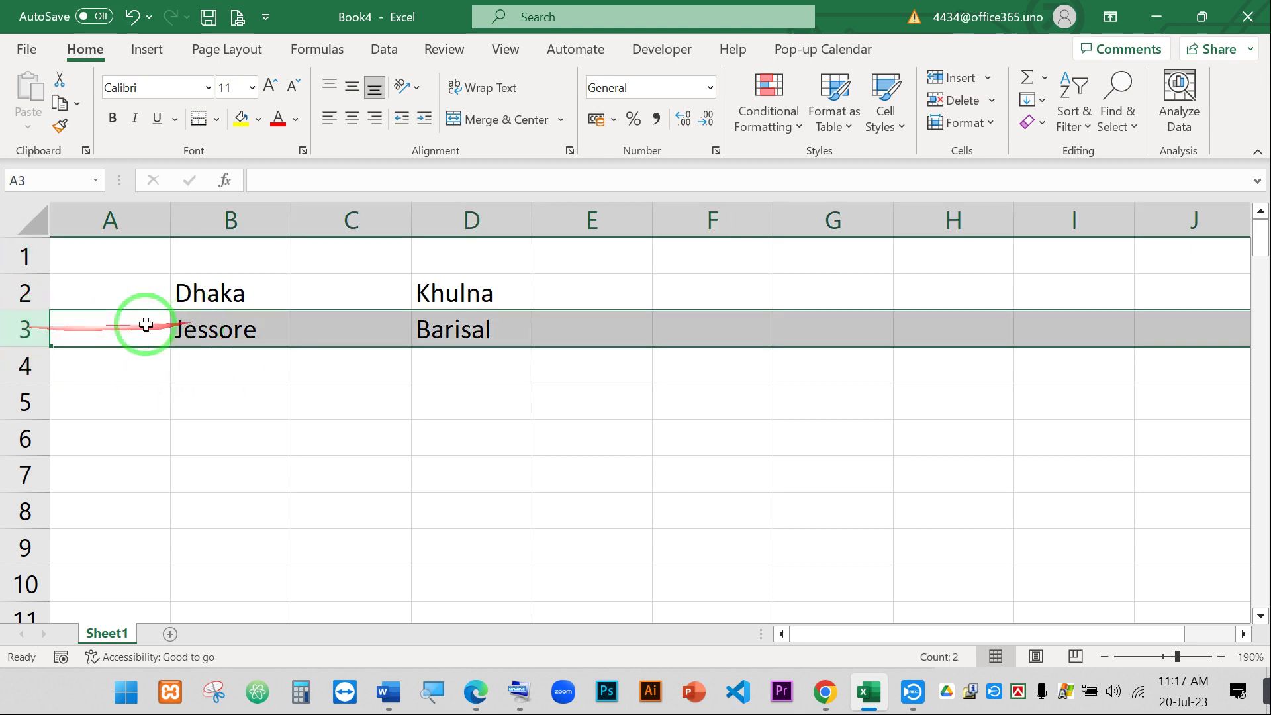
{"action": "right_click", "coordinate": [28, 335]}
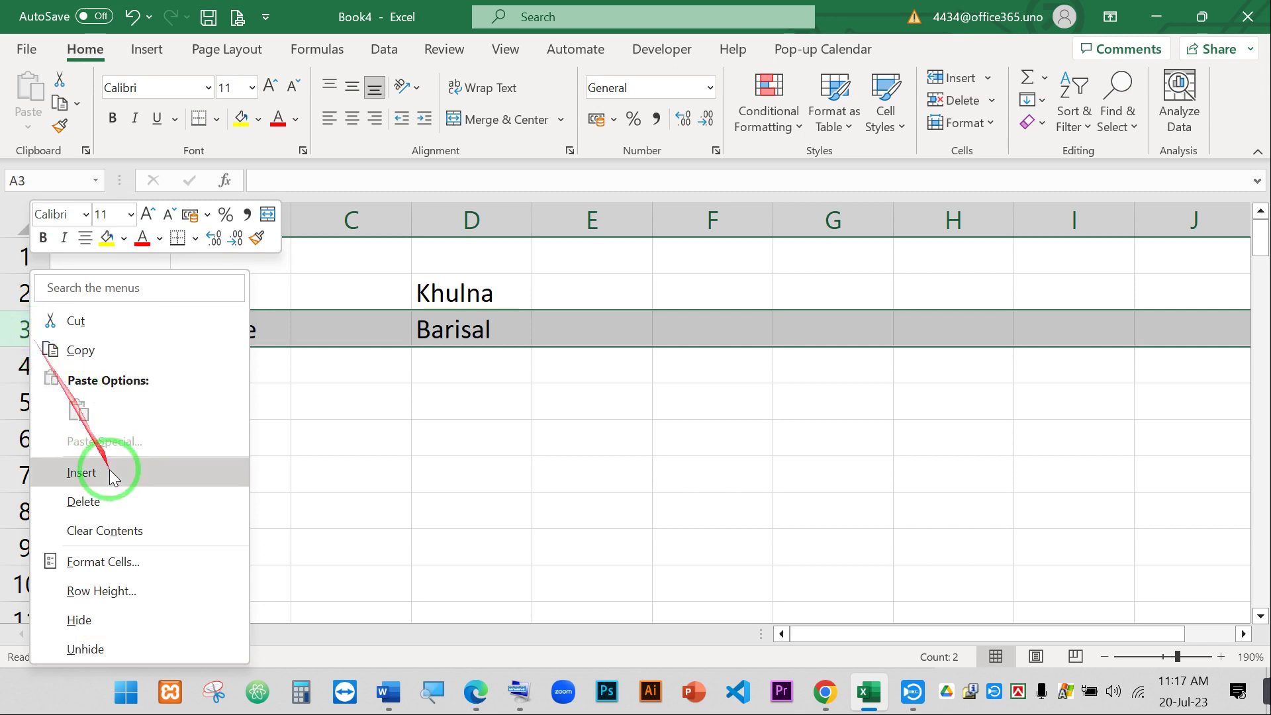
{"action": "left_click", "coordinate": [124, 503]}
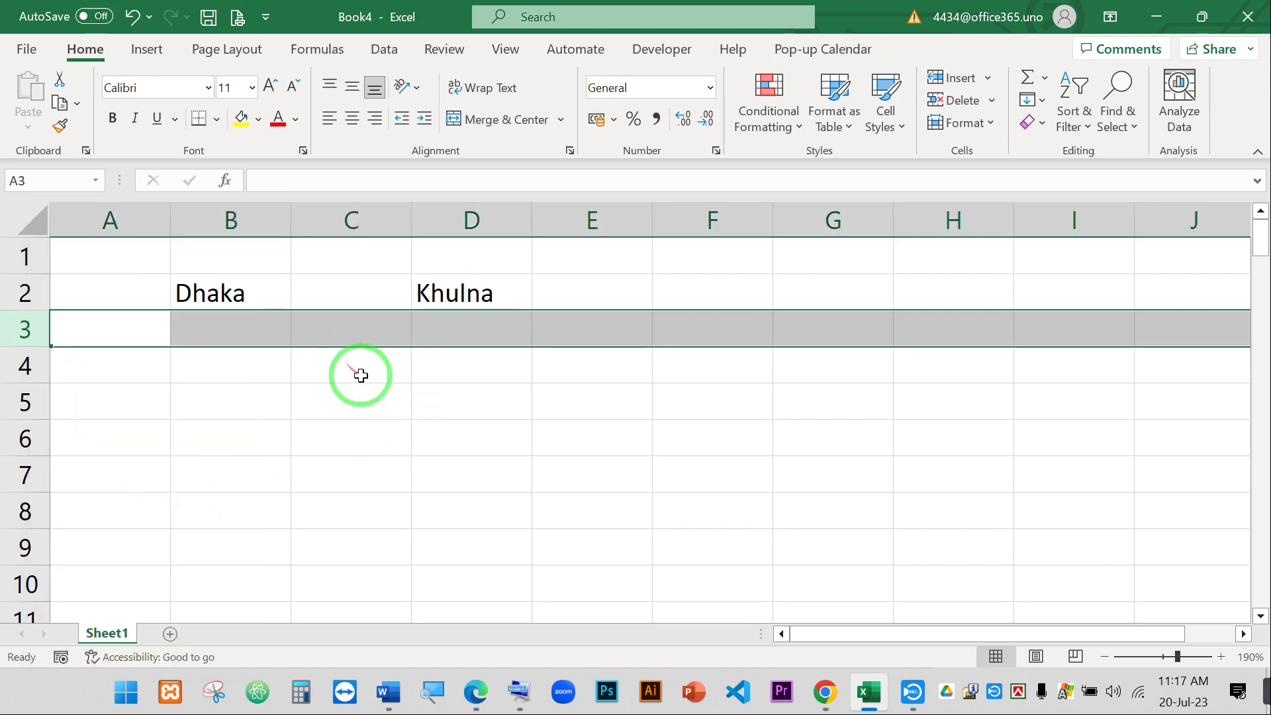
{"action": "left_click", "coordinate": [394, 427]}
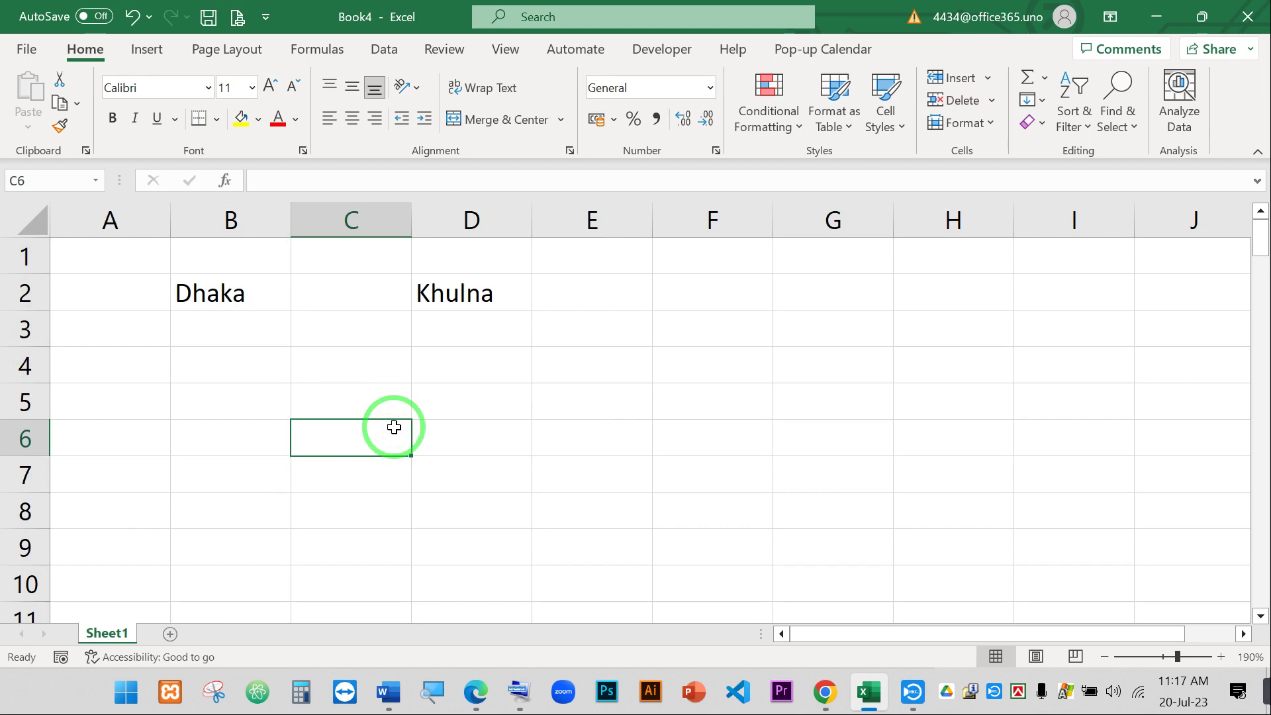
{"action": "left_click", "coordinate": [453, 304]}
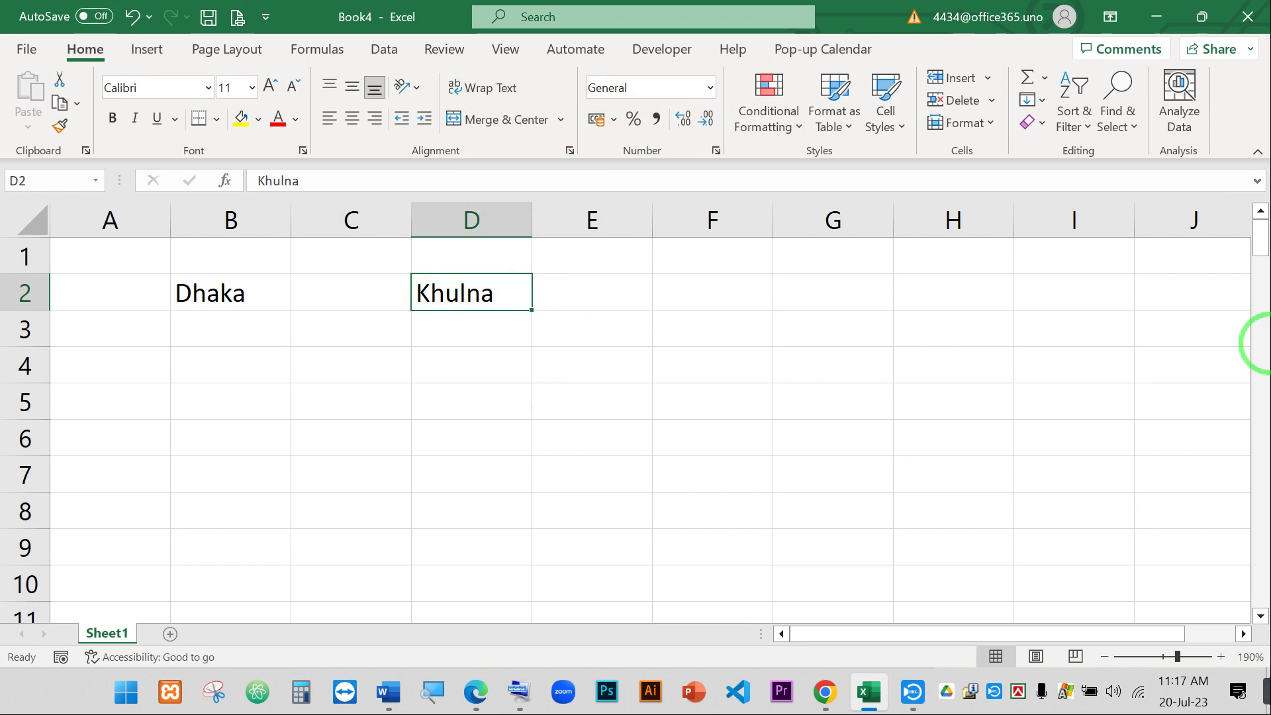
- Enter 'I am from Khulna' in D2 and compare the contents of D2 and E2
{"action": "type", "text": "T"}
{"action": "key", "text": "BackSpace"}
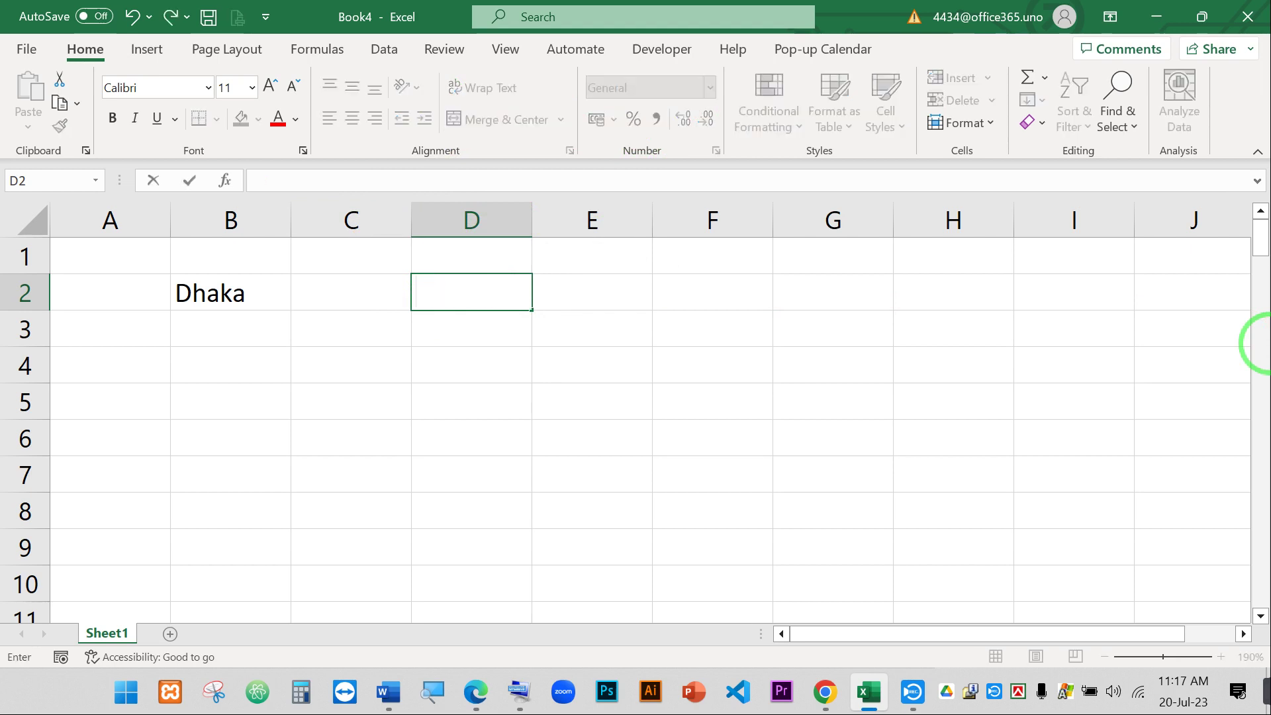
{"action": "type", "text": "I am "}
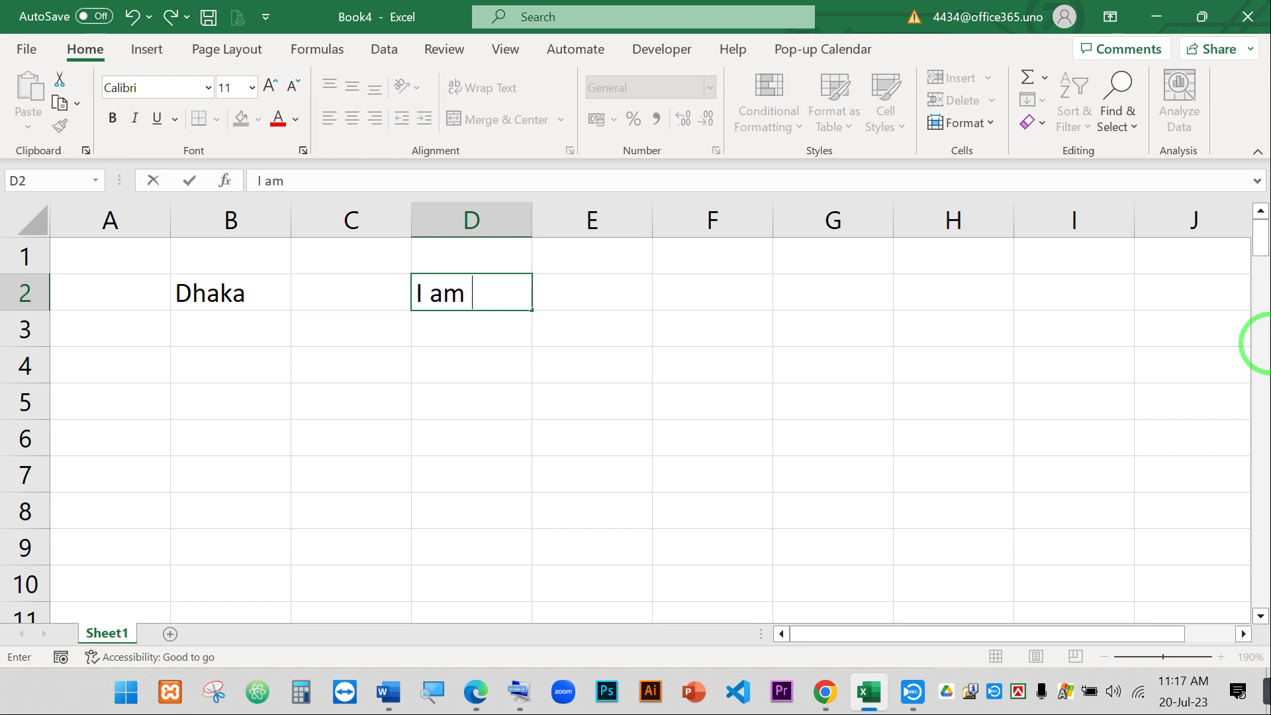
{"action": "type", "text": "from K"}
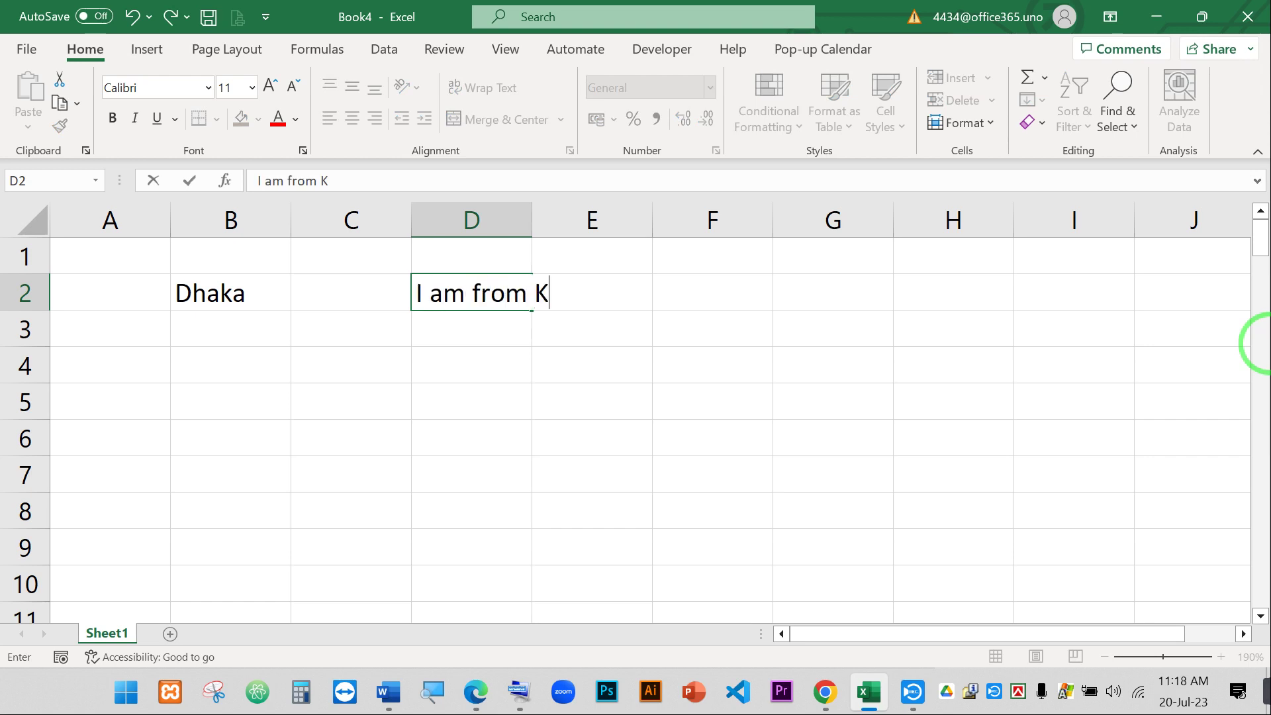
{"action": "type", "text": "hulna"}
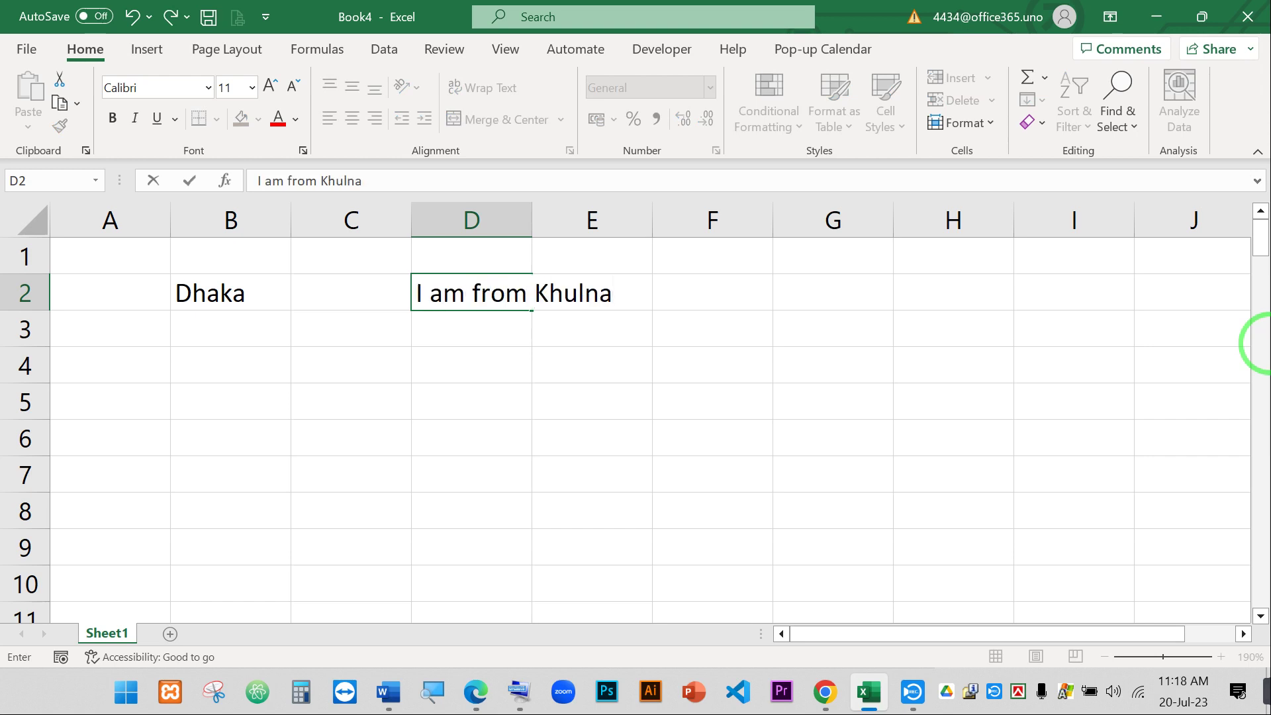
{"action": "key", "text": "Return"}
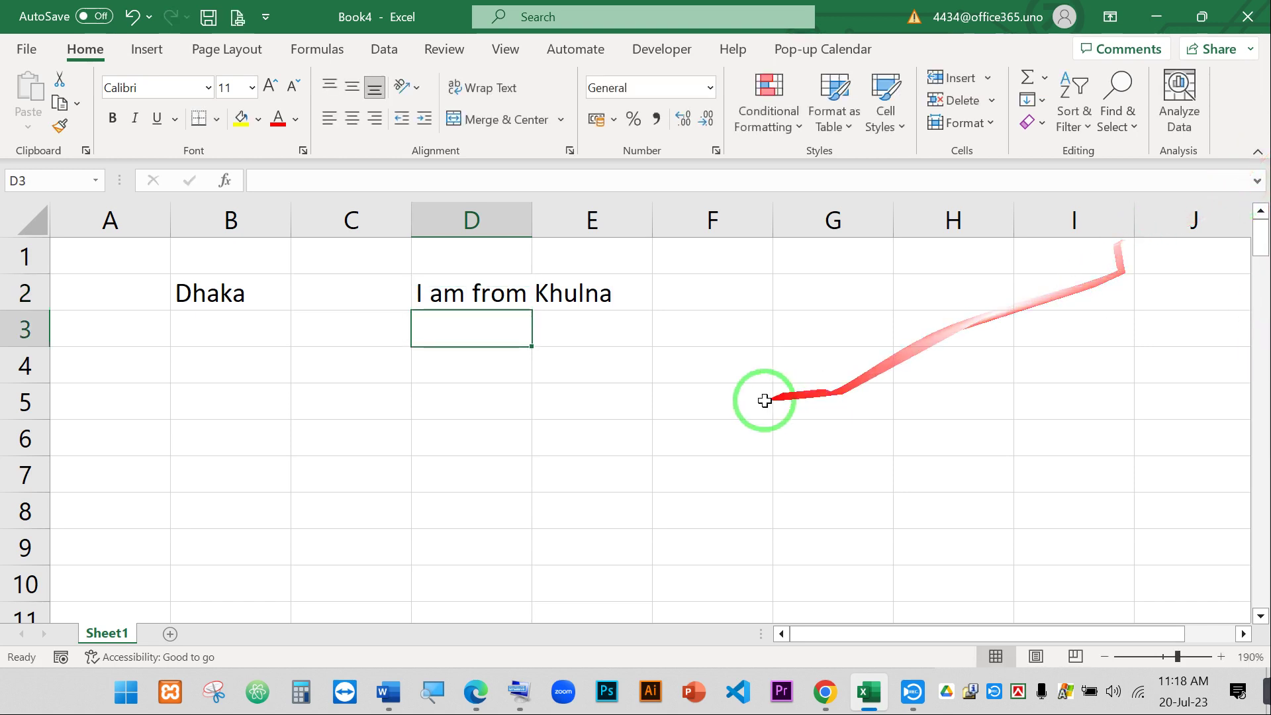
{"action": "left_click", "coordinate": [682, 395]}
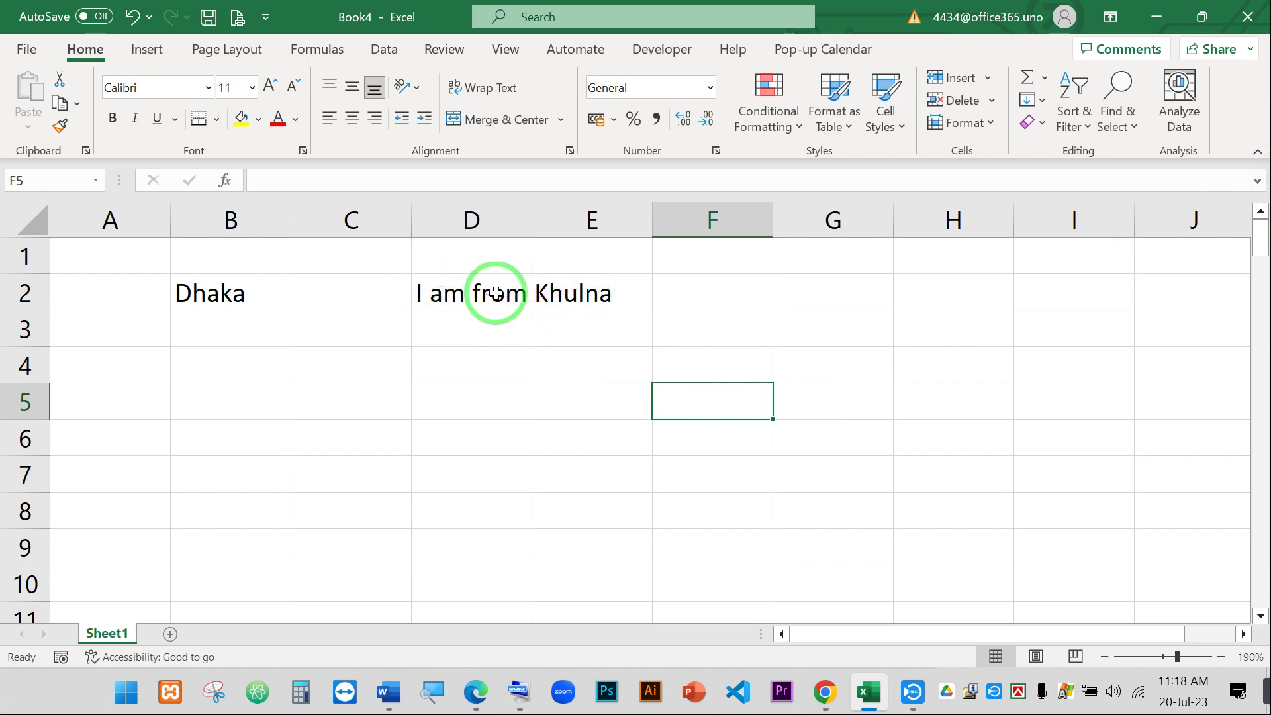
{"action": "left_click", "coordinate": [475, 294]}
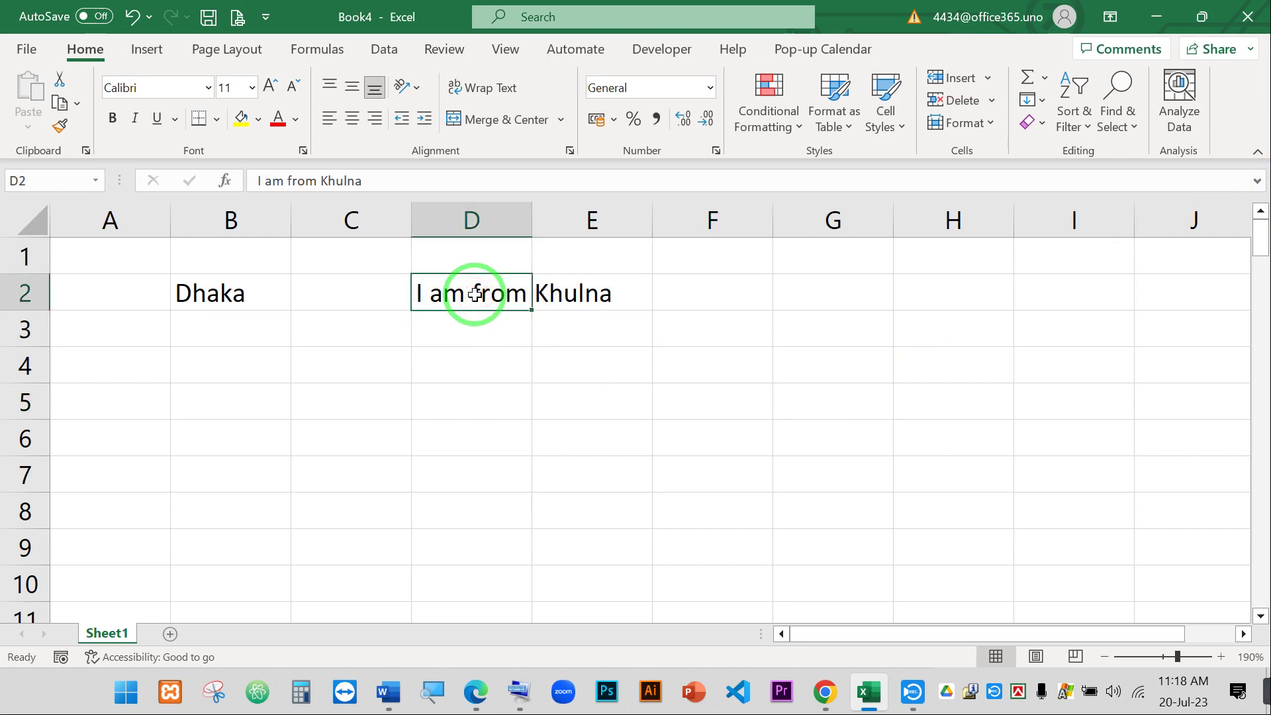
{"action": "left_click", "coordinate": [618, 290]}
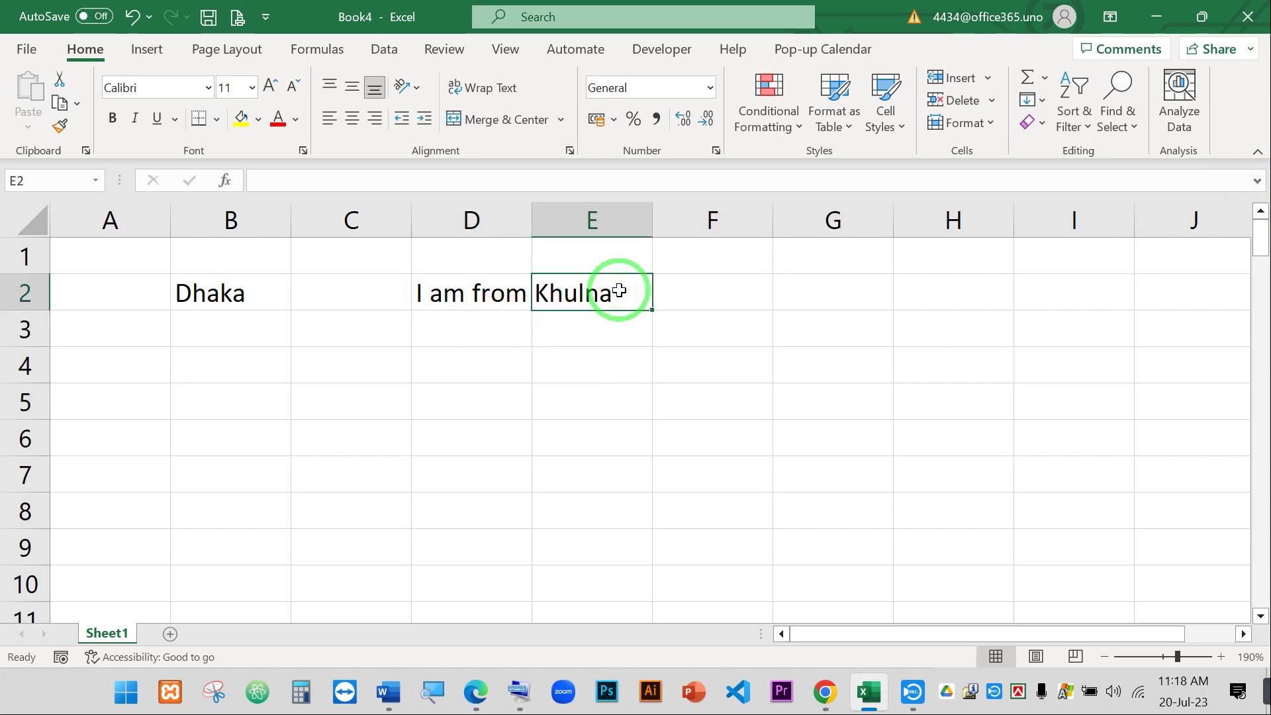
{"action": "left_click", "coordinate": [473, 292]}
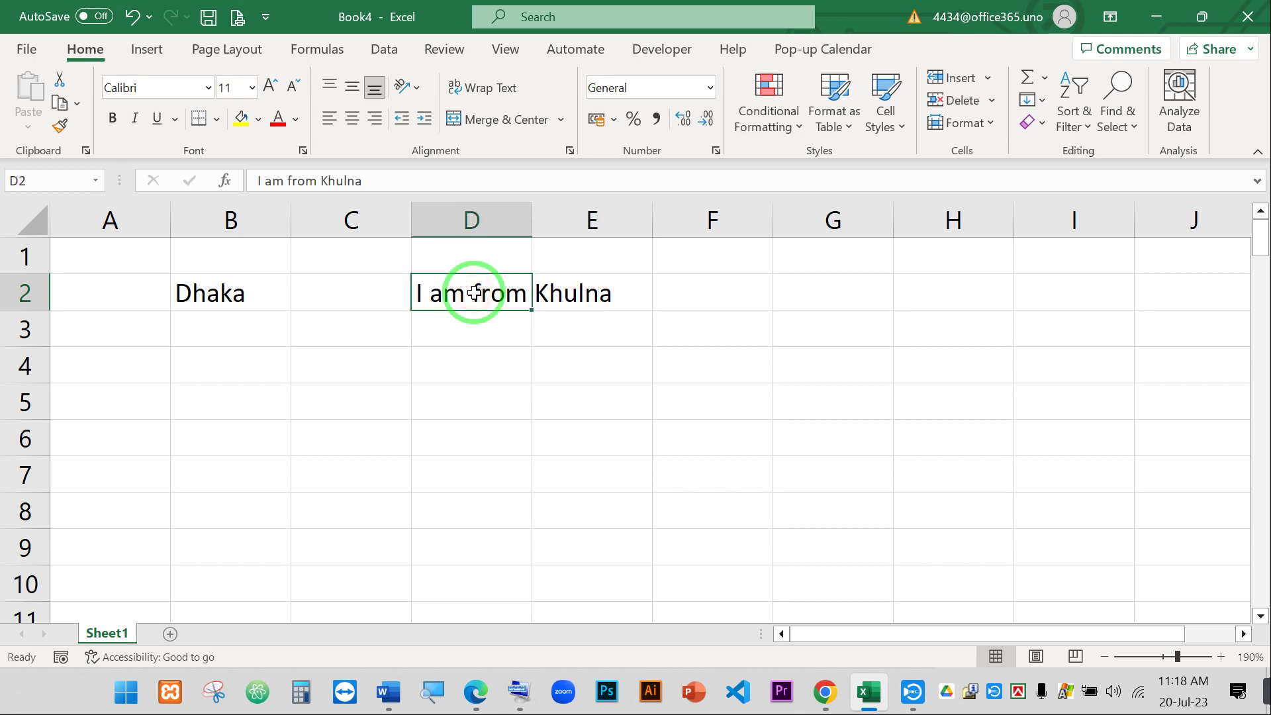
{"action": "left_click", "coordinate": [586, 293]}
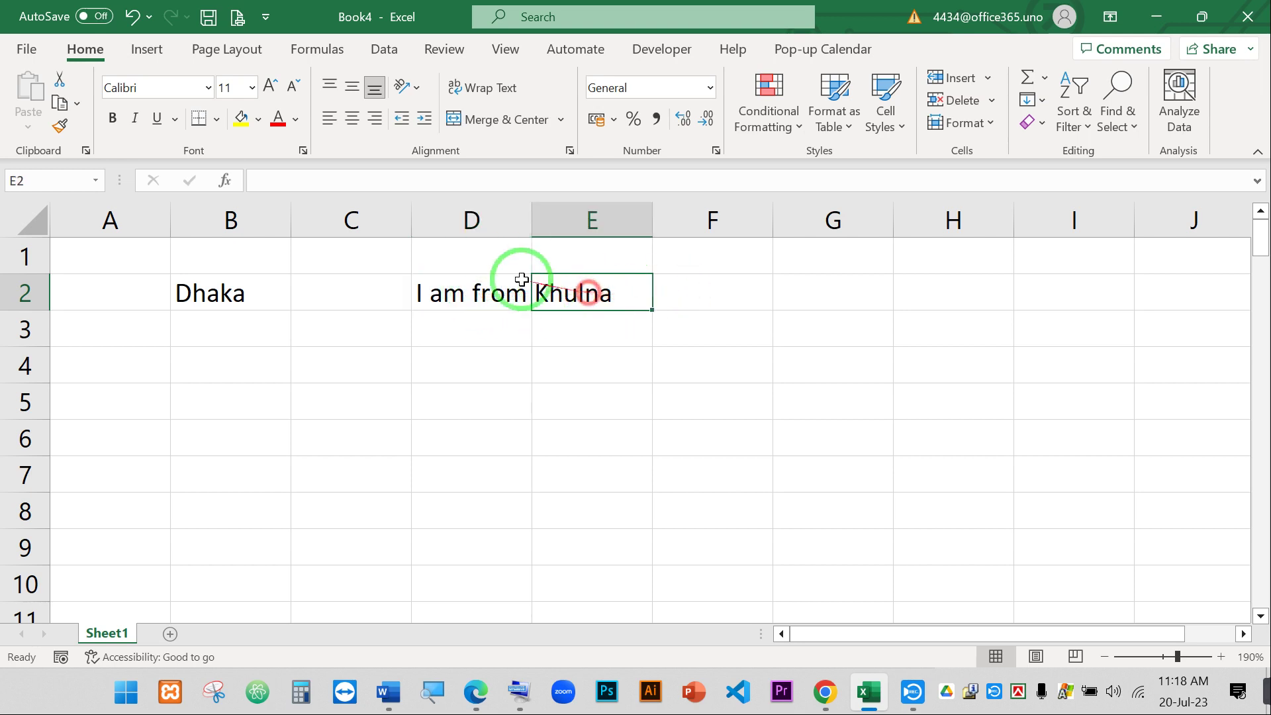
{"action": "left_click", "coordinate": [480, 292]}
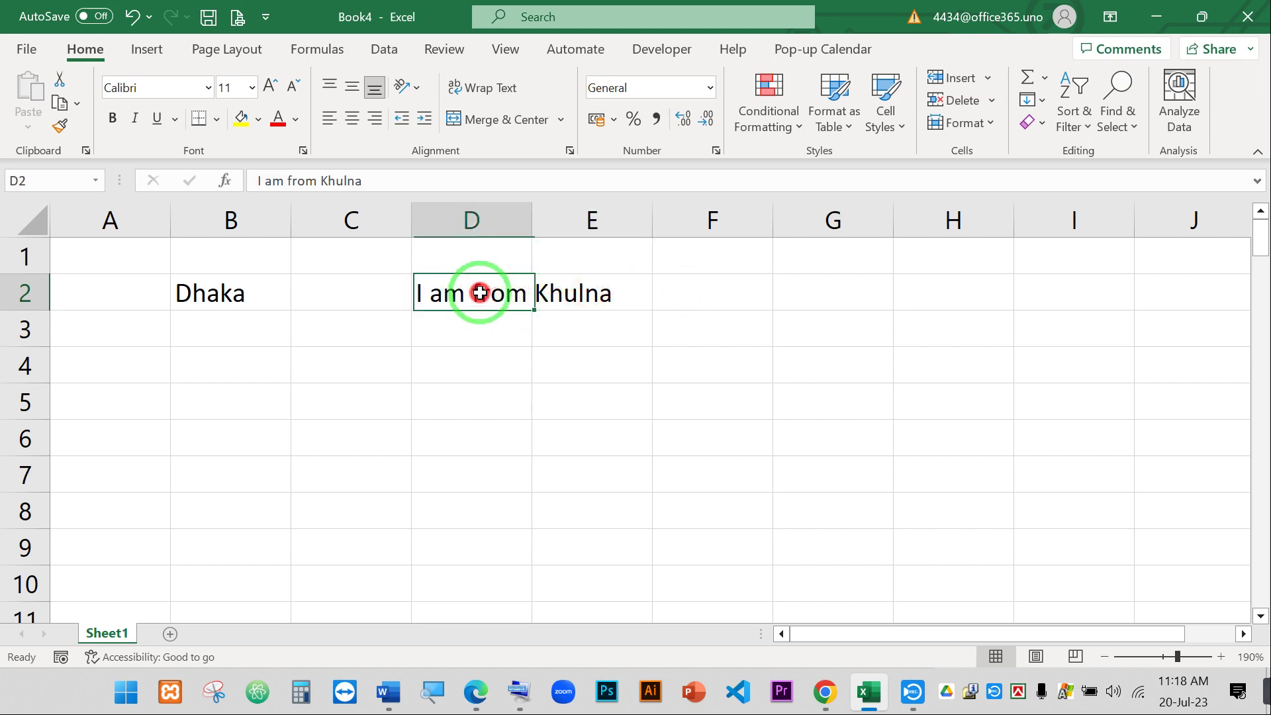
{"action": "left_click", "coordinate": [566, 292]}
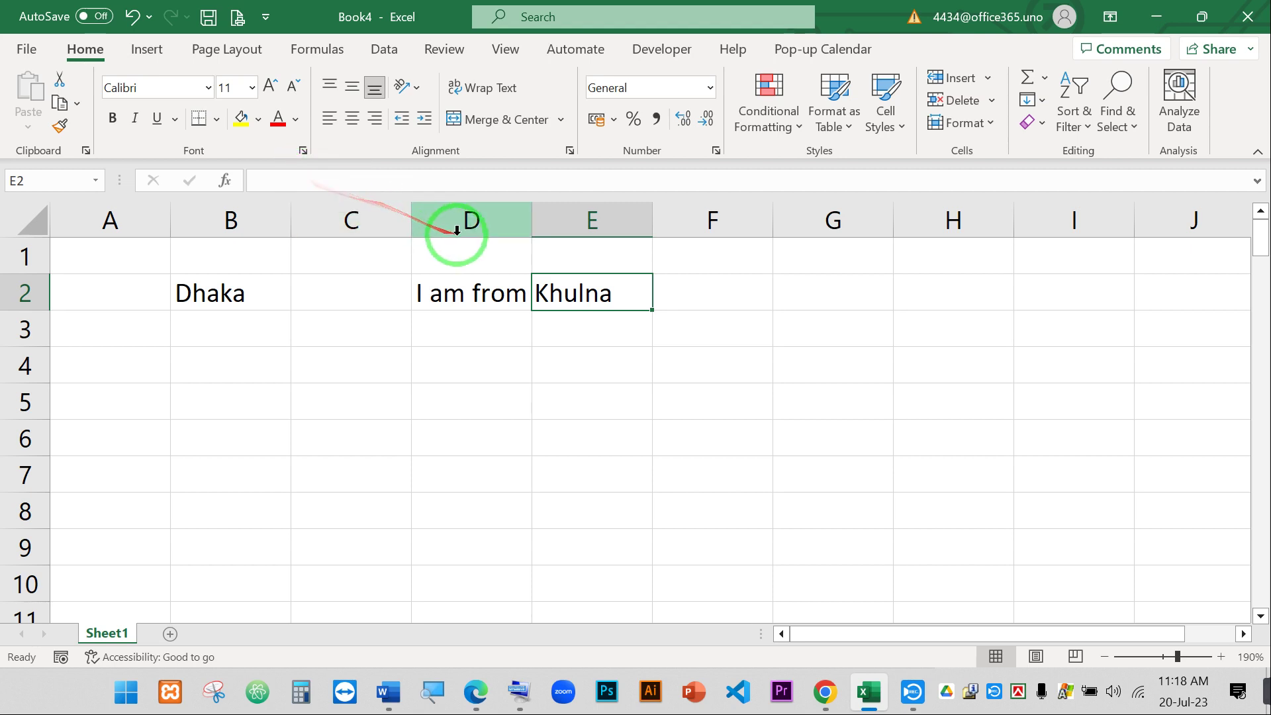
{"action": "left_click", "coordinate": [479, 290]}
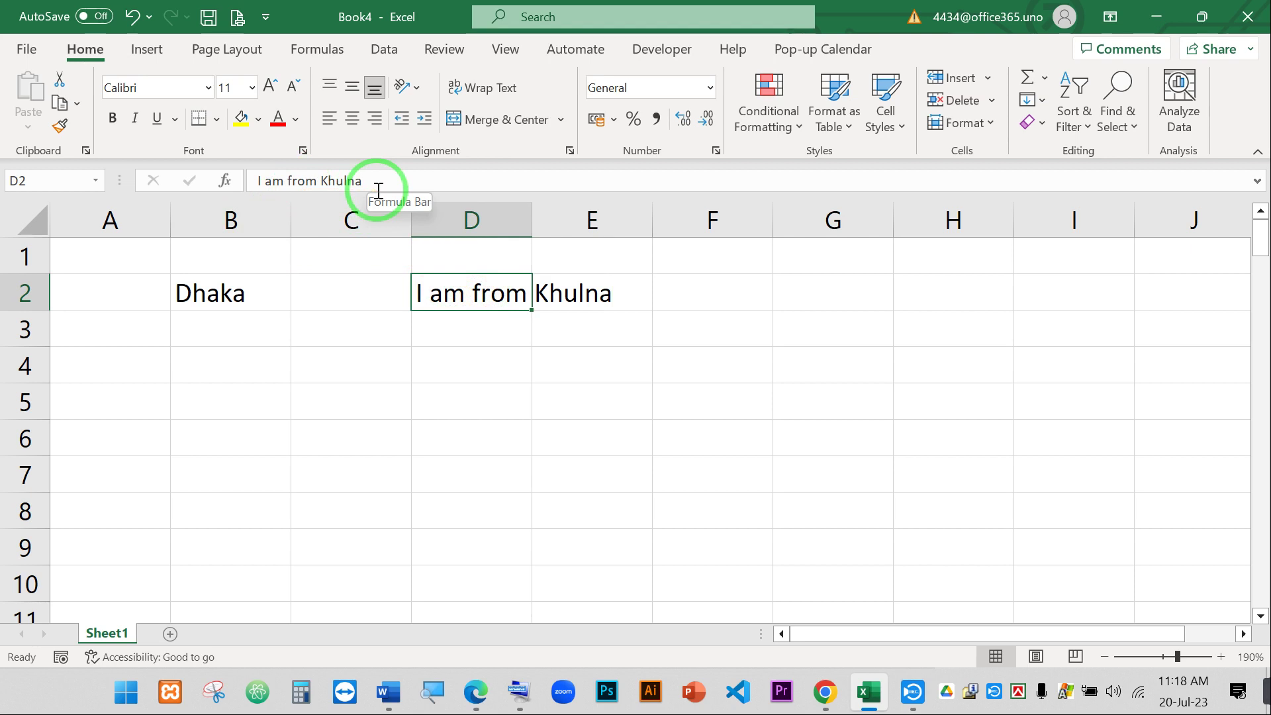
{"action": "left_click", "coordinate": [491, 297]}
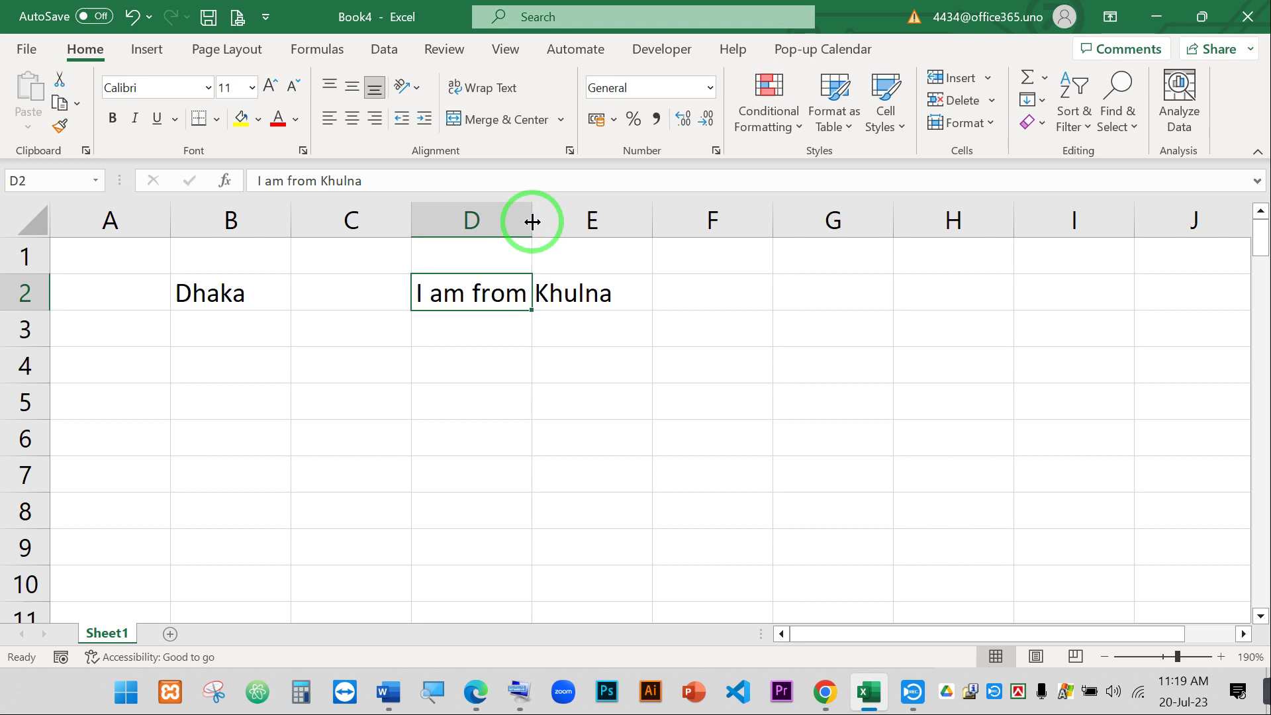
- Widen column D, narrow it again, then undo the narrowing
{"action": "left_click_drag", "start_coordinate": [533, 221], "coordinate": [749, 220]}
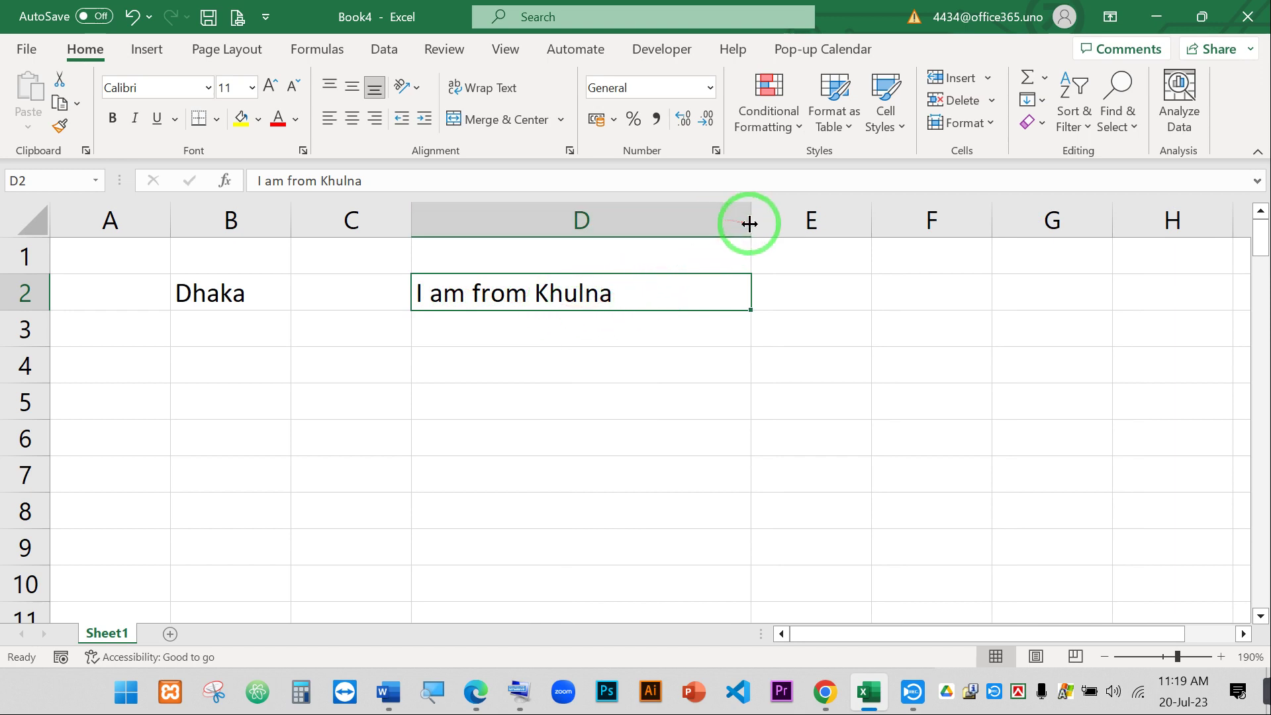
{"action": "left_click_drag", "start_coordinate": [750, 224], "coordinate": [488, 233]}
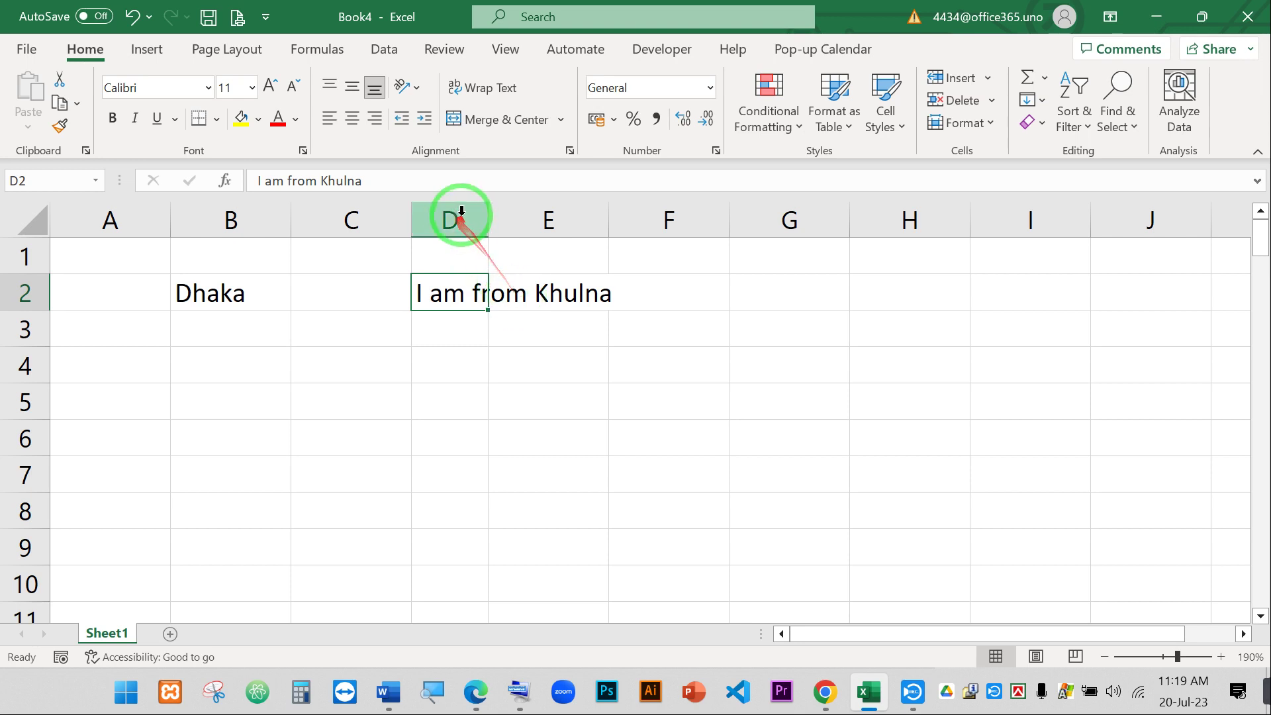
{"action": "key", "text": "ctrl+z"}
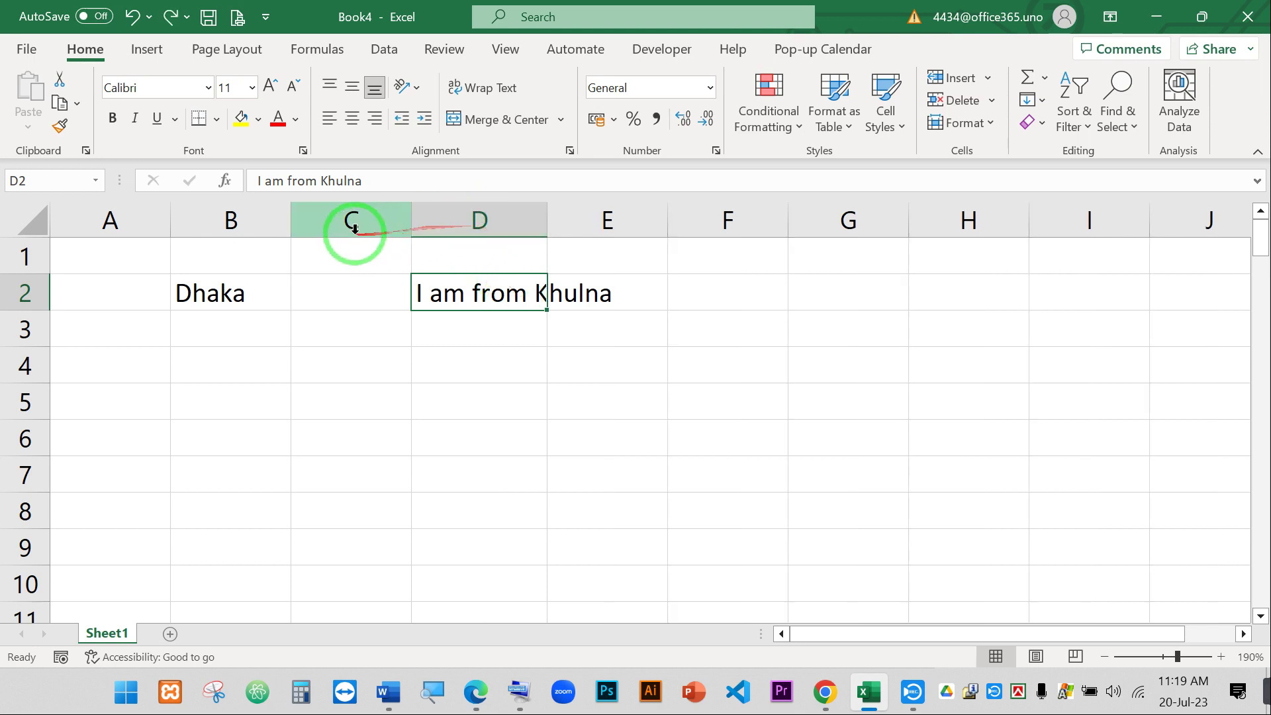
- Widen columns B through D together to an equal width of 15.00
{"action": "mouse_move", "coordinate": [364, 216]}
{"action": "left_mouse_down"}
{"action": "mouse_move", "coordinate": [488, 218]}
{"action": "mouse_move", "coordinate": [199, 221]}
{"action": "mouse_move", "coordinate": [479, 230]}
{"action": "mouse_move", "coordinate": [488, 218]}
{"action": "mouse_move", "coordinate": [494, 232]}
{"action": "left_mouse_up"}
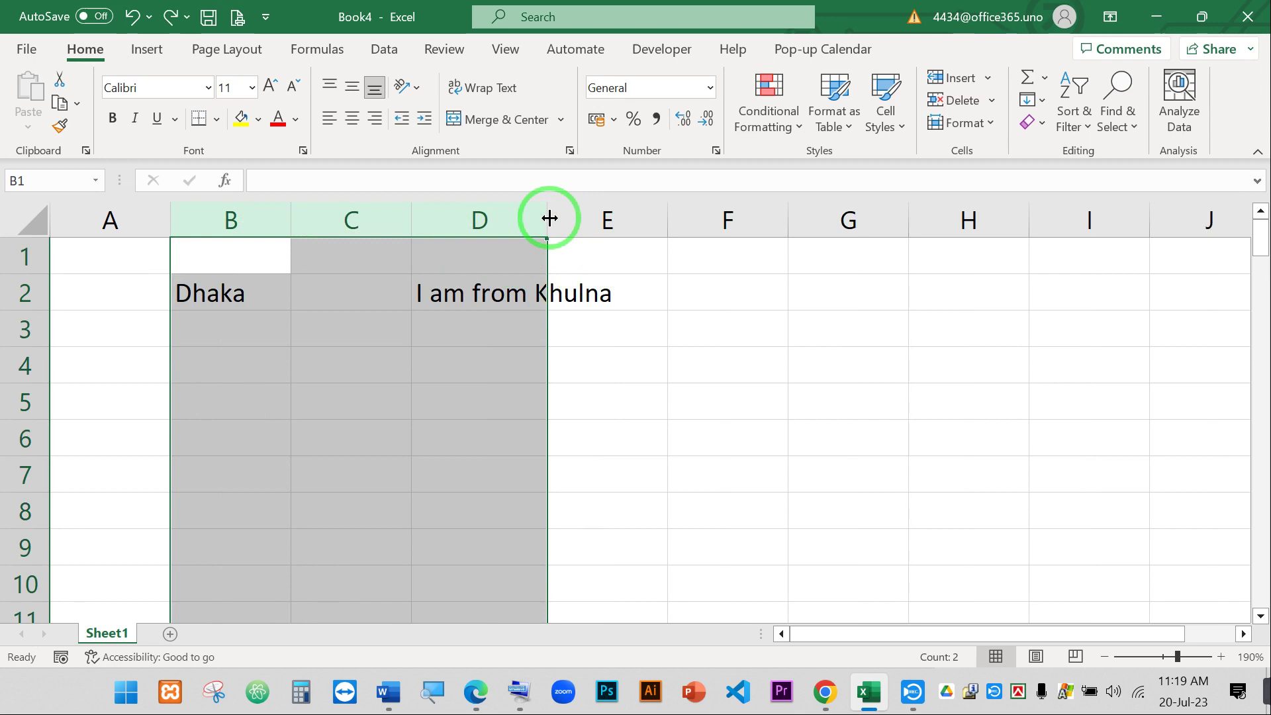
{"action": "left_click_drag", "start_coordinate": [249, 221], "coordinate": [542, 225]}
{"action": "left_click_drag", "start_coordinate": [271, 222], "coordinate": [533, 206]}
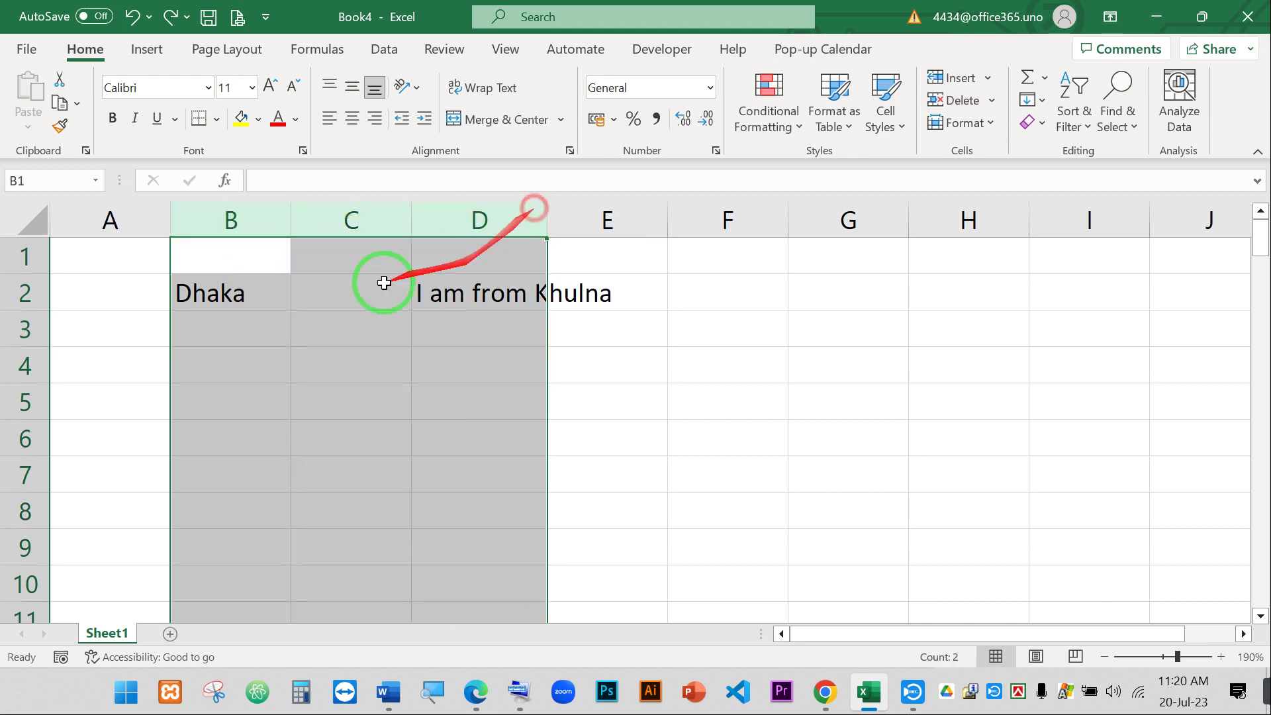
{"action": "left_click_drag", "start_coordinate": [213, 289], "coordinate": [533, 293]}
{"action": "left_click_drag", "start_coordinate": [199, 215], "coordinate": [538, 225]}
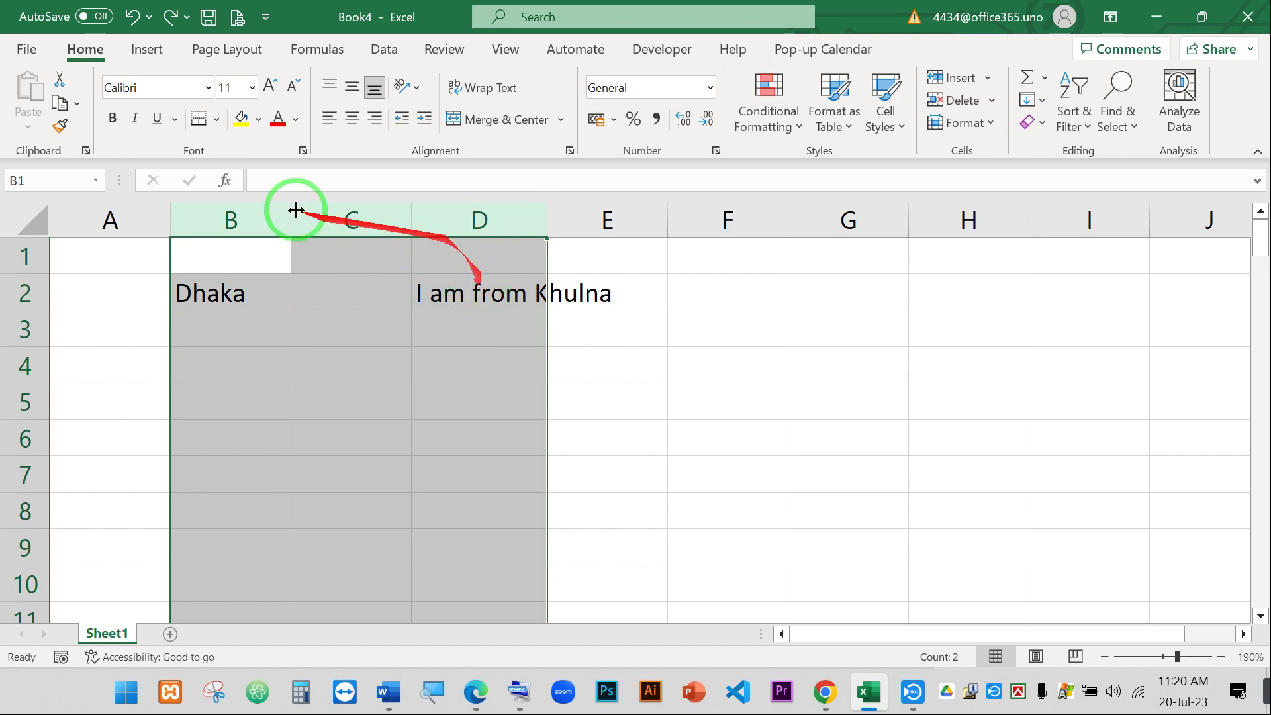
{"action": "left_click_drag", "start_coordinate": [556, 220], "coordinate": [628, 233]}
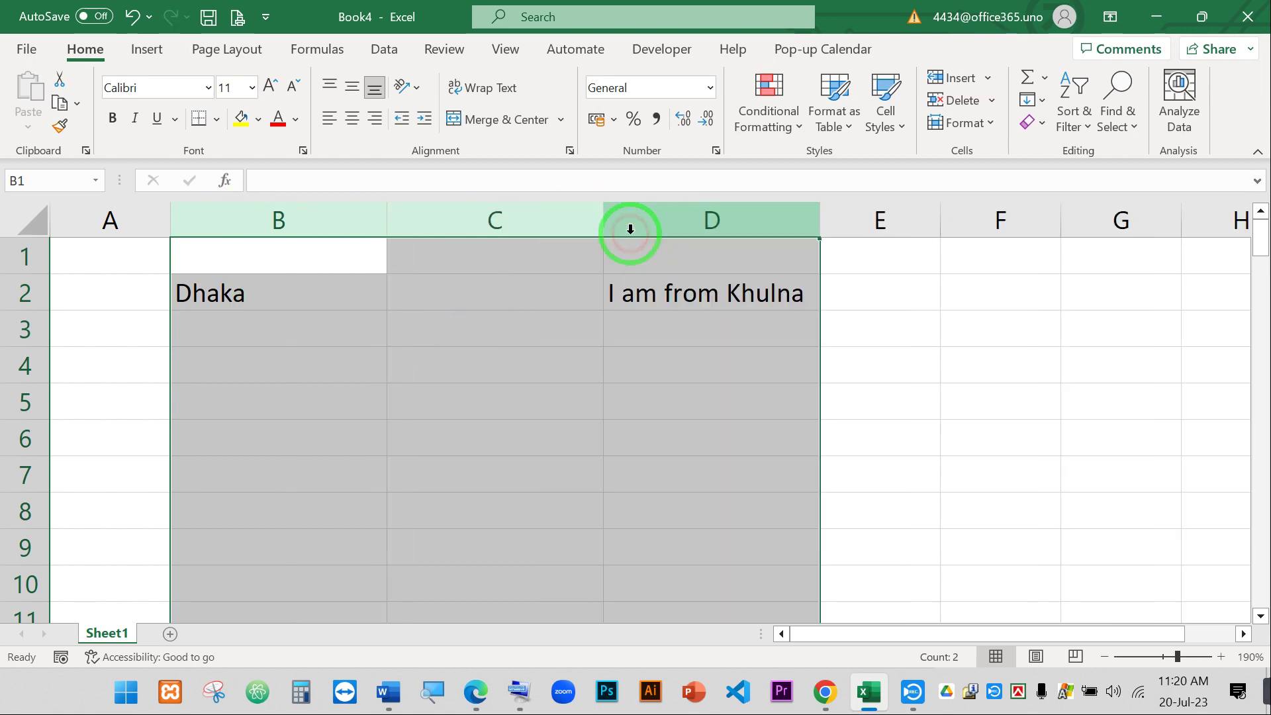
{"action": "left_click", "coordinate": [467, 290]}
{"action": "left_click", "coordinate": [382, 293]}
- Make rows 2 to 4 taller together and inspect cells in those rows
{"action": "left_click", "coordinate": [665, 292]}
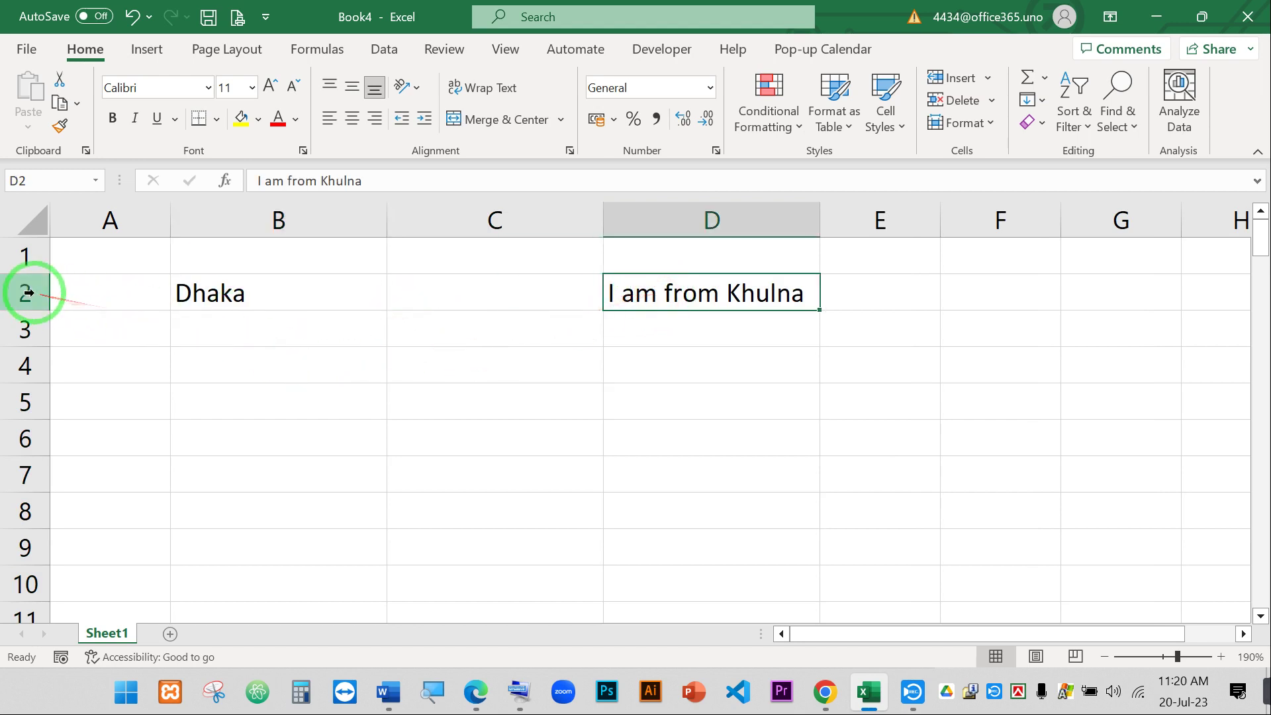
{"action": "left_click_drag", "start_coordinate": [29, 292], "coordinate": [30, 335]}
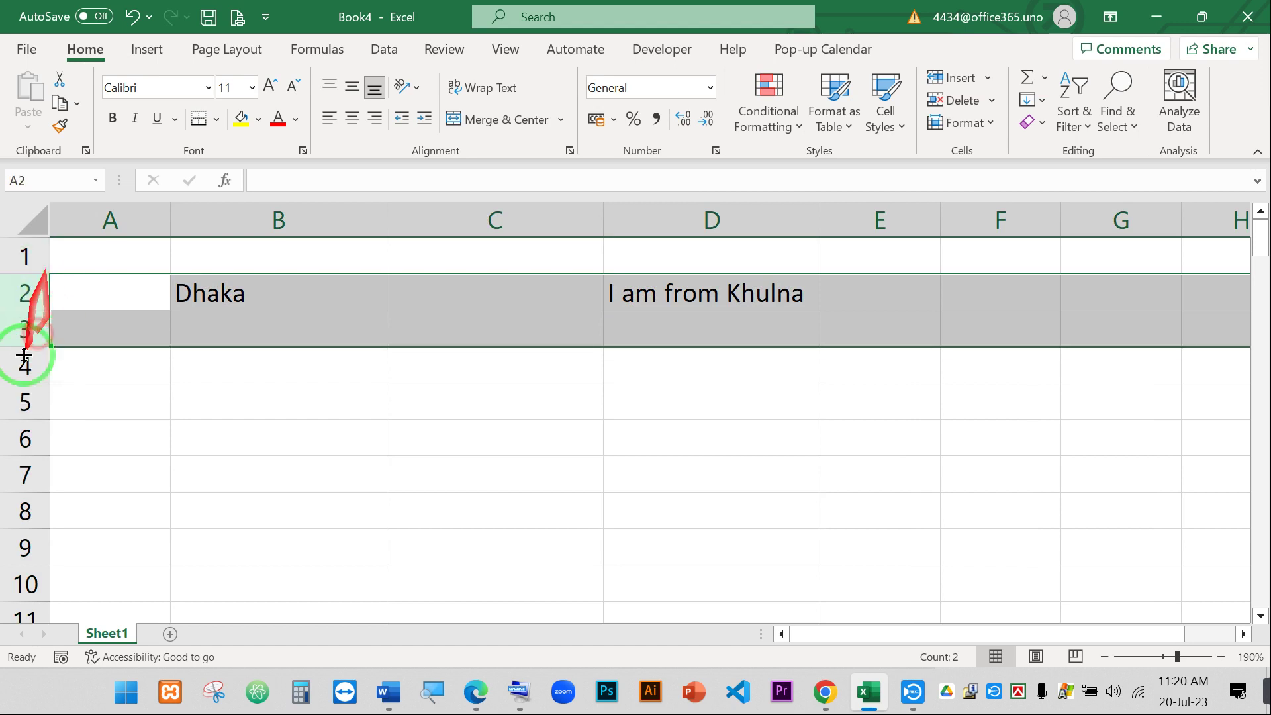
{"action": "left_click_drag", "start_coordinate": [24, 291], "coordinate": [27, 404]}
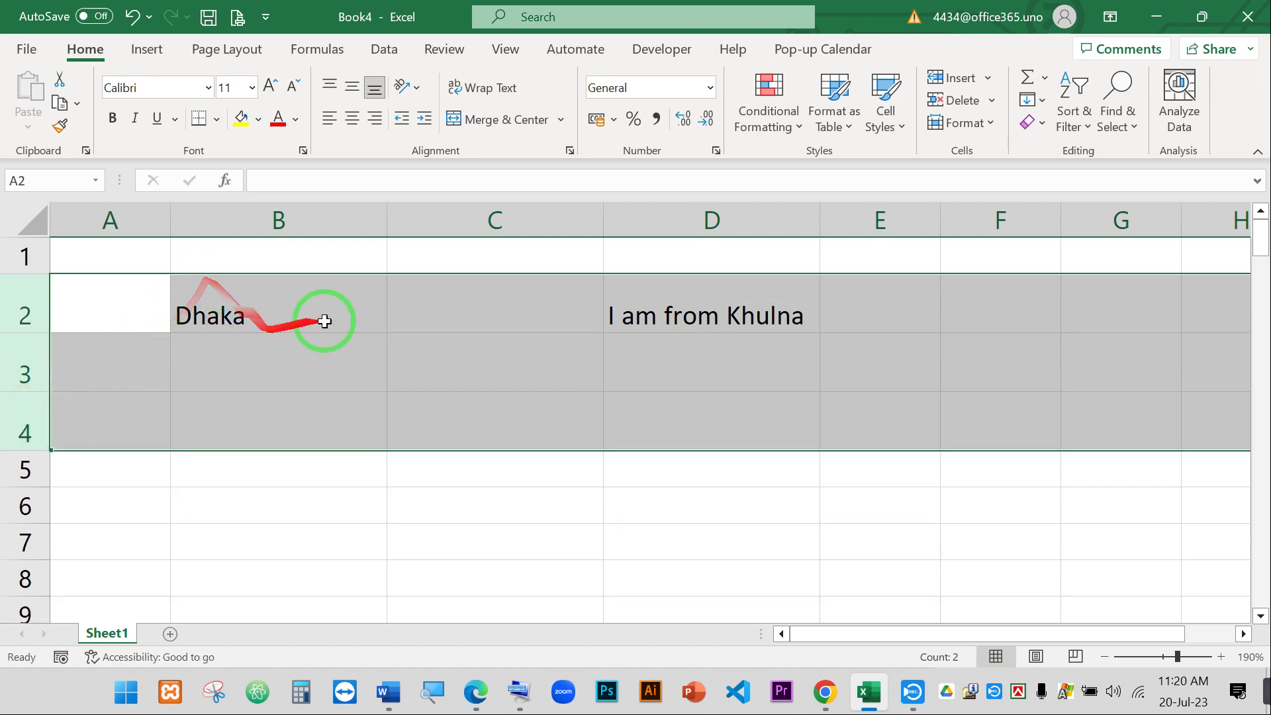
{"action": "left_click", "coordinate": [364, 319]}
{"action": "left_click", "coordinate": [374, 370]}
{"action": "left_click", "coordinate": [377, 414]}
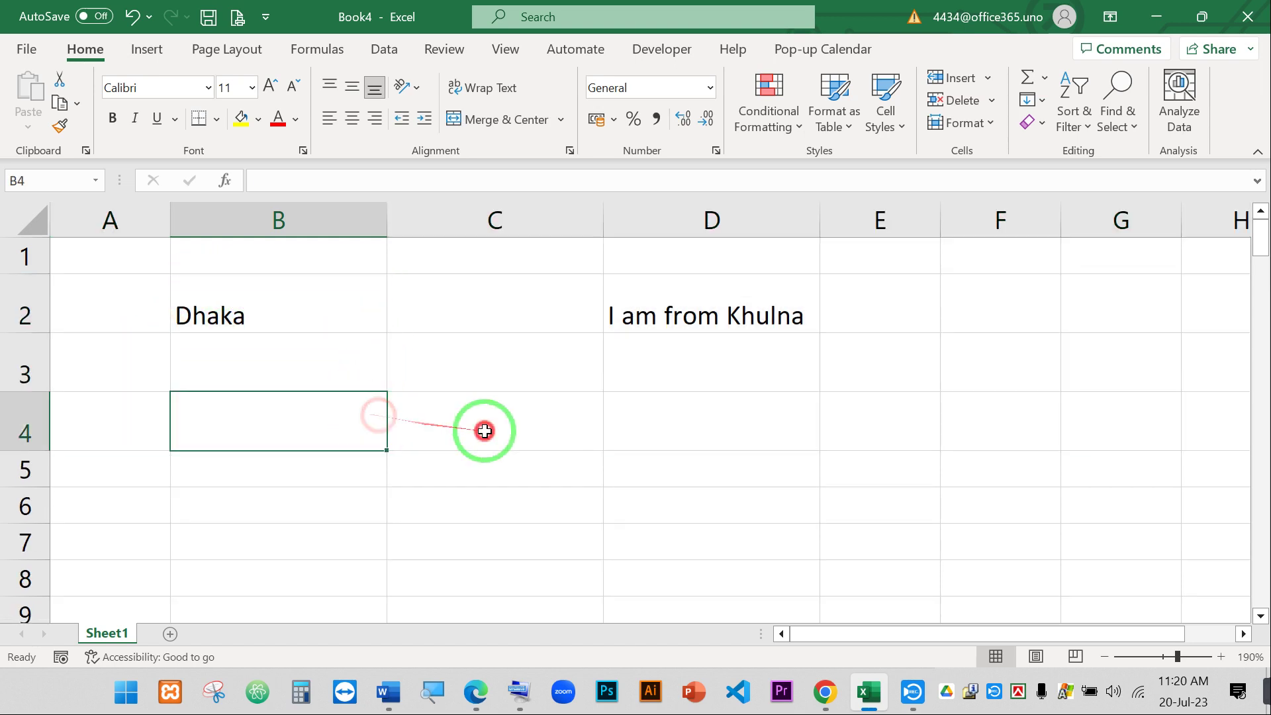
{"action": "left_click", "coordinate": [476, 351]}
{"action": "left_click", "coordinate": [481, 292]}
{"action": "left_click", "coordinate": [646, 309]}
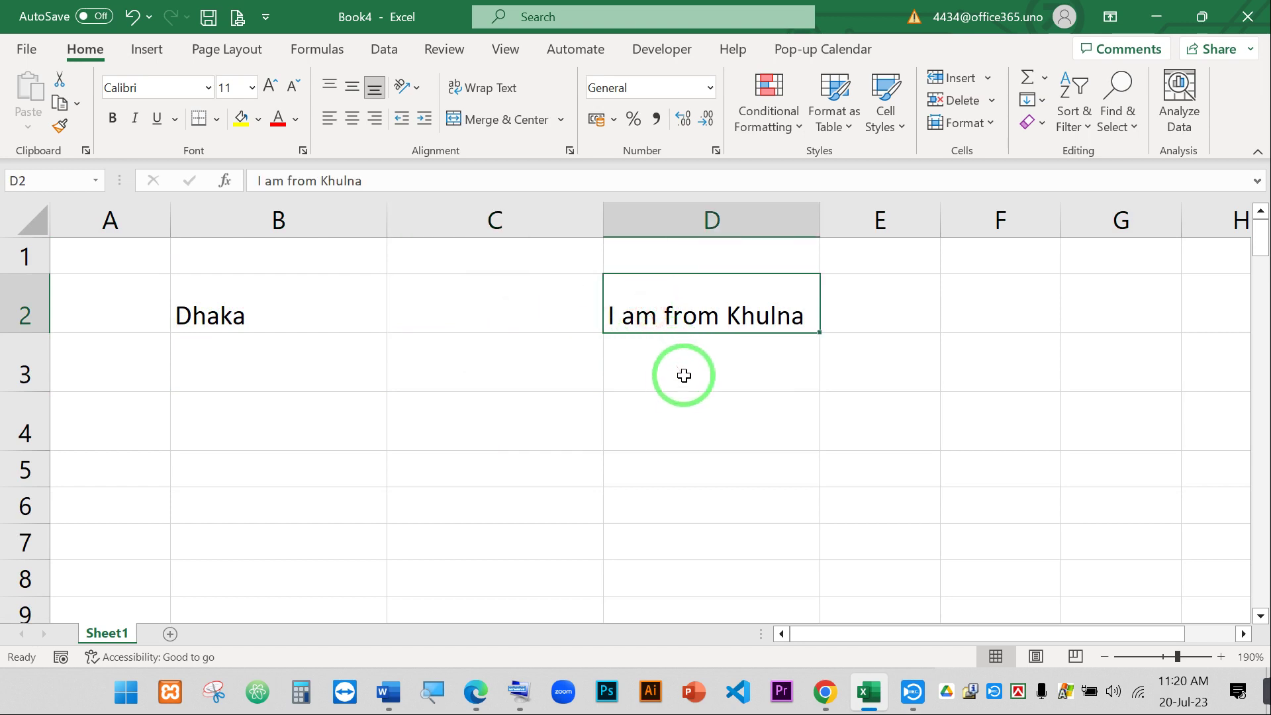
{"action": "left_click", "coordinate": [683, 373]}
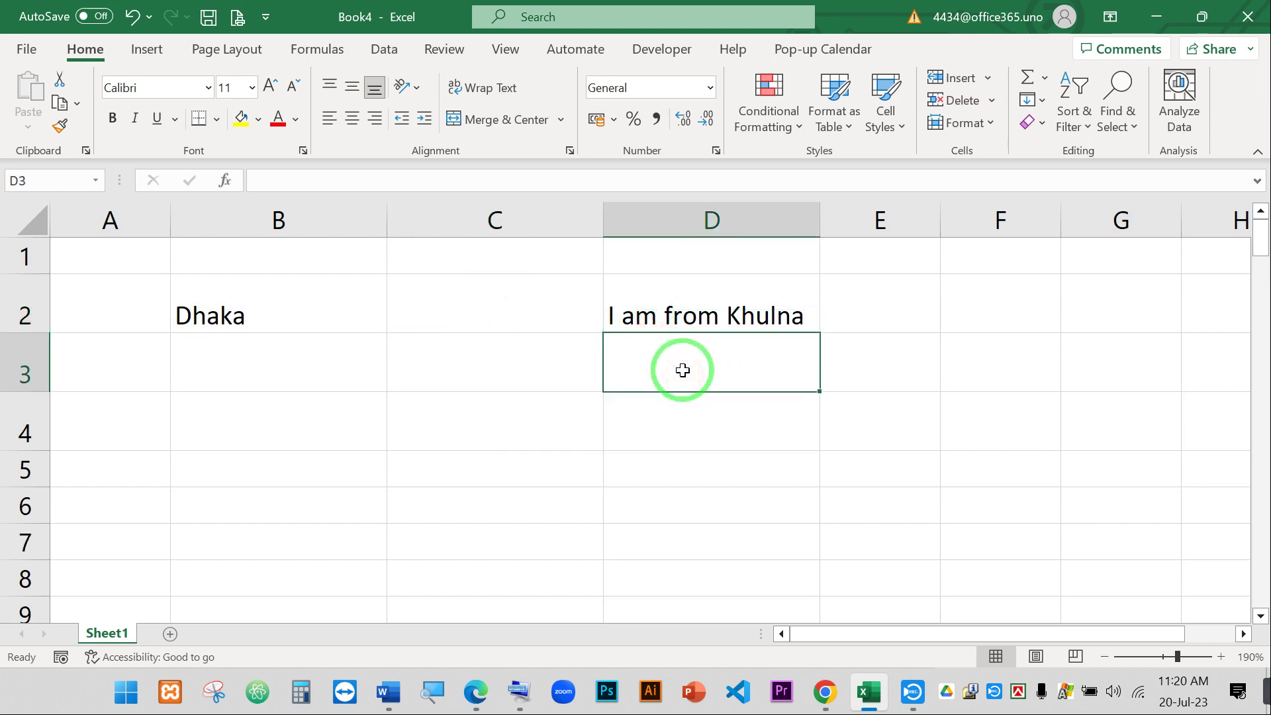
- Shrink rows 2 to 4 well below normal height, clipping the row 2 text
{"action": "left_click_drag", "start_coordinate": [22, 306], "coordinate": [26, 416]}
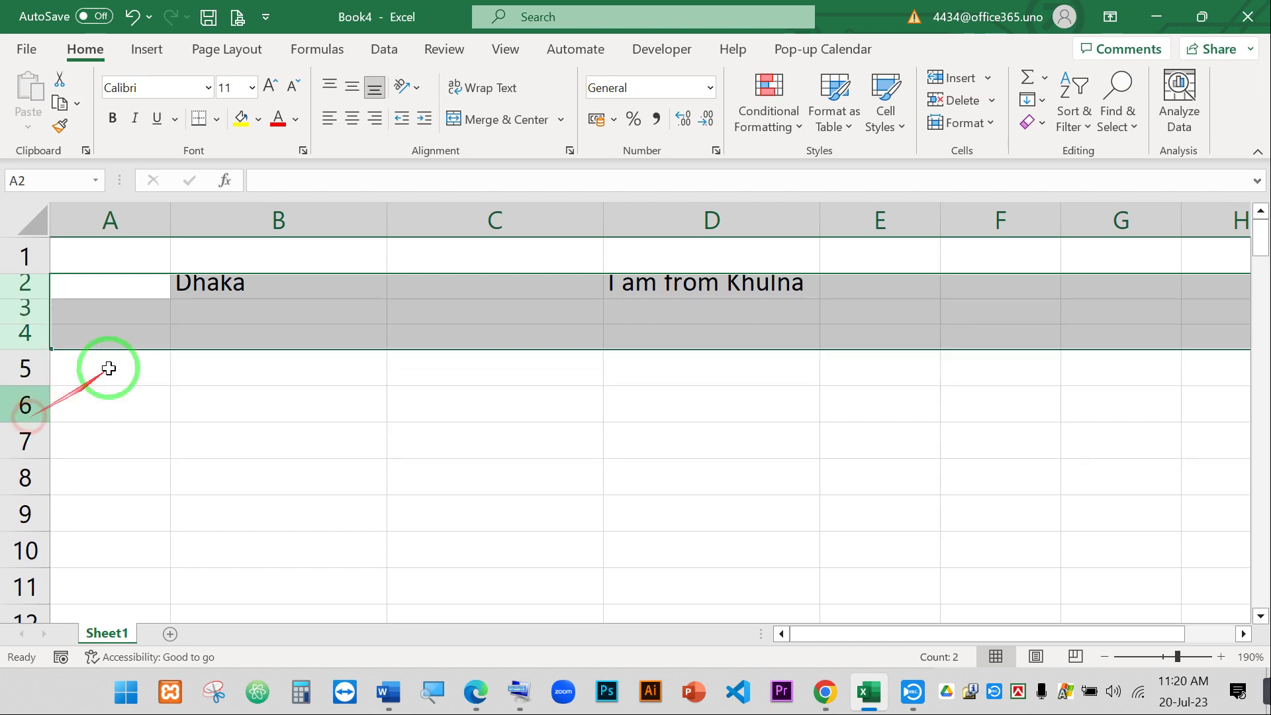
{"action": "left_click", "coordinate": [647, 332]}
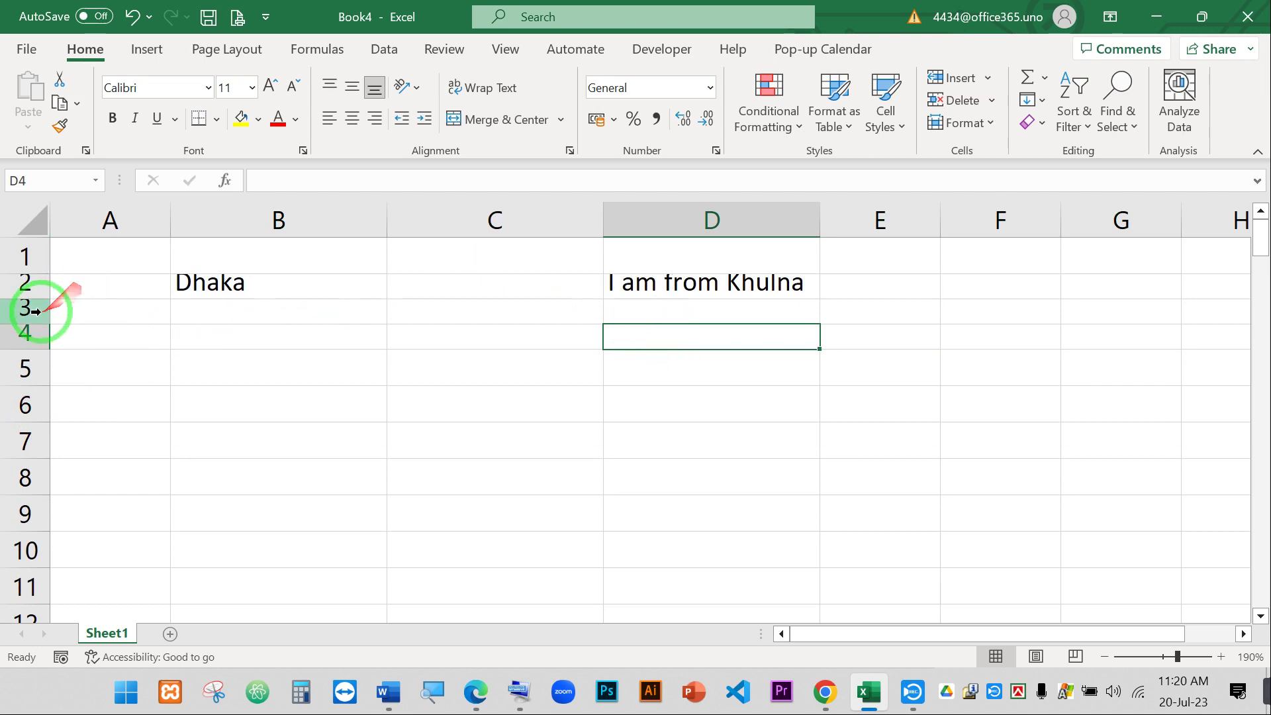
{"action": "left_click_drag", "start_coordinate": [27, 310], "coordinate": [15, 477]}
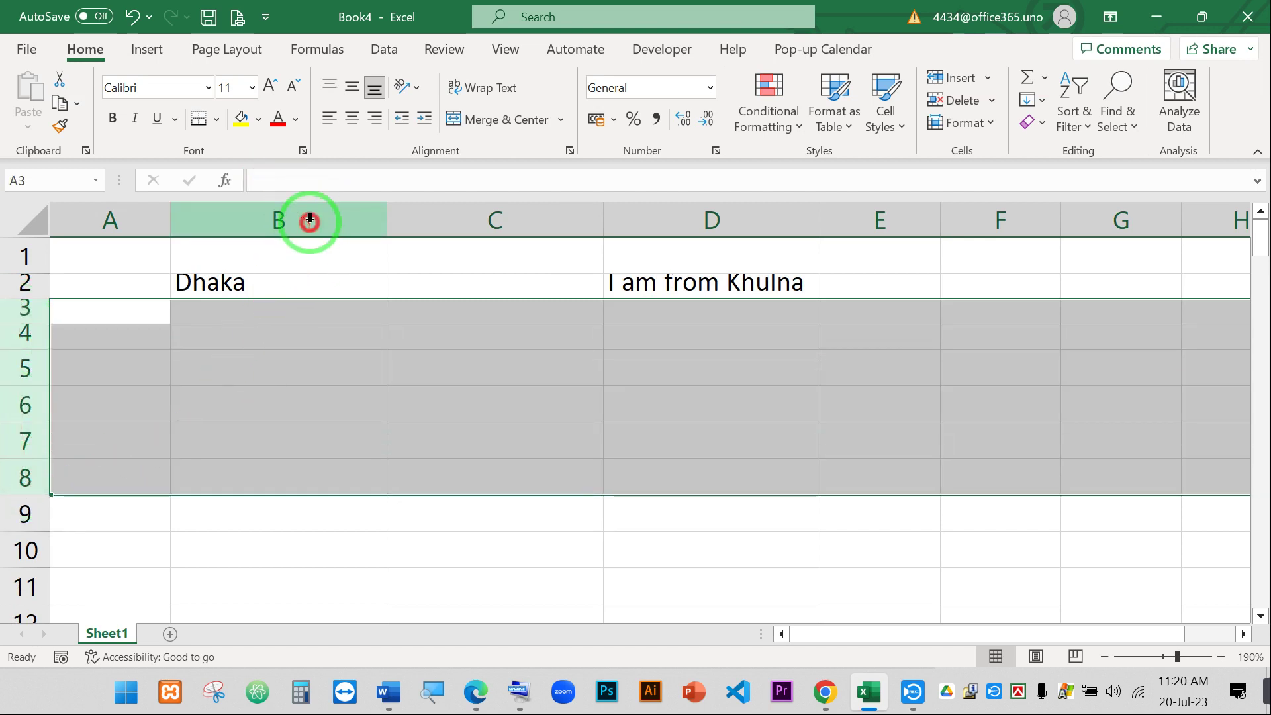
{"action": "left_click_drag", "start_coordinate": [309, 219], "coordinate": [772, 210]}
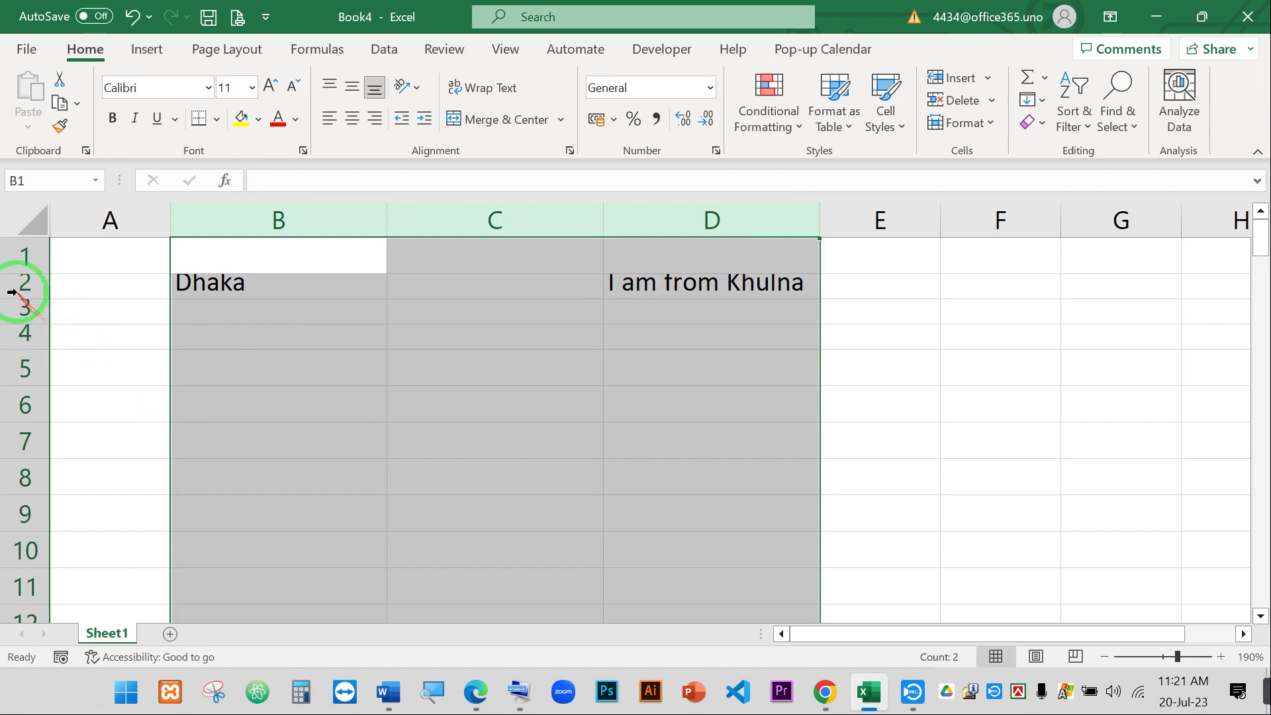
- Autofit every row in the sheet back to standard height
{"action": "left_click_drag", "start_coordinate": [18, 283], "coordinate": [31, 437]}
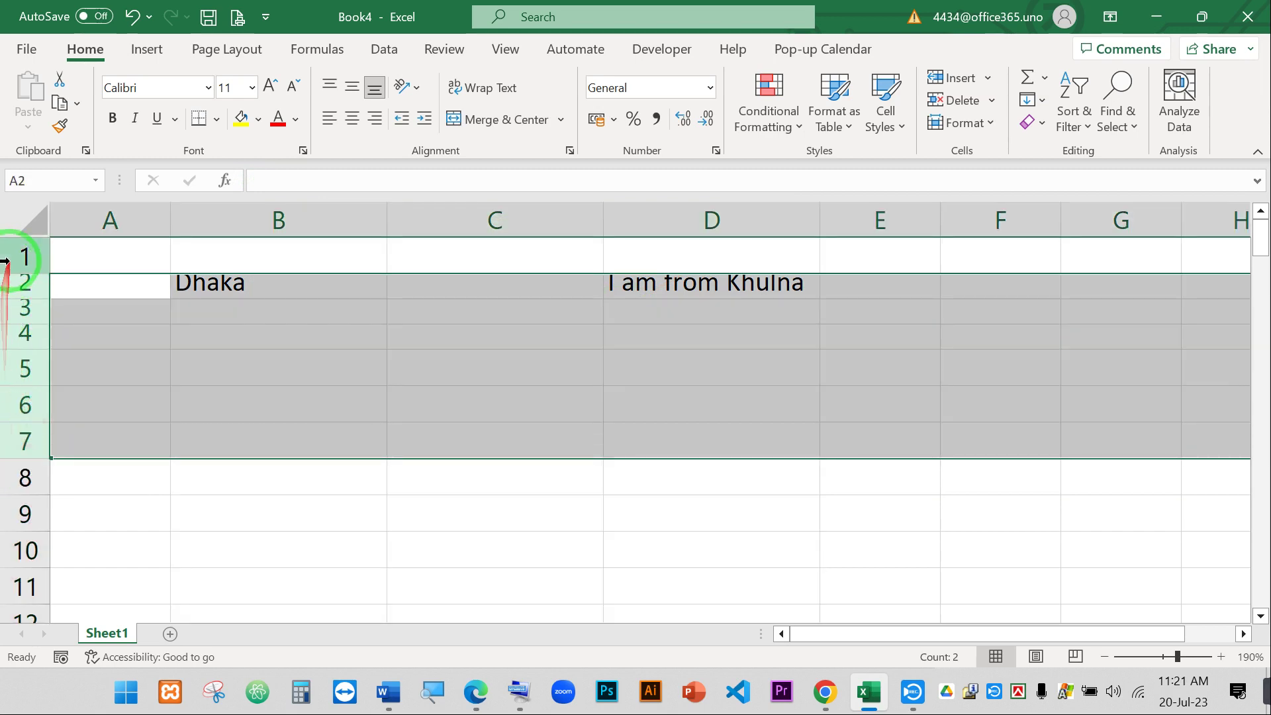
{"action": "left_click", "coordinate": [30, 224]}
{"action": "double_click", "coordinate": [28, 273]}
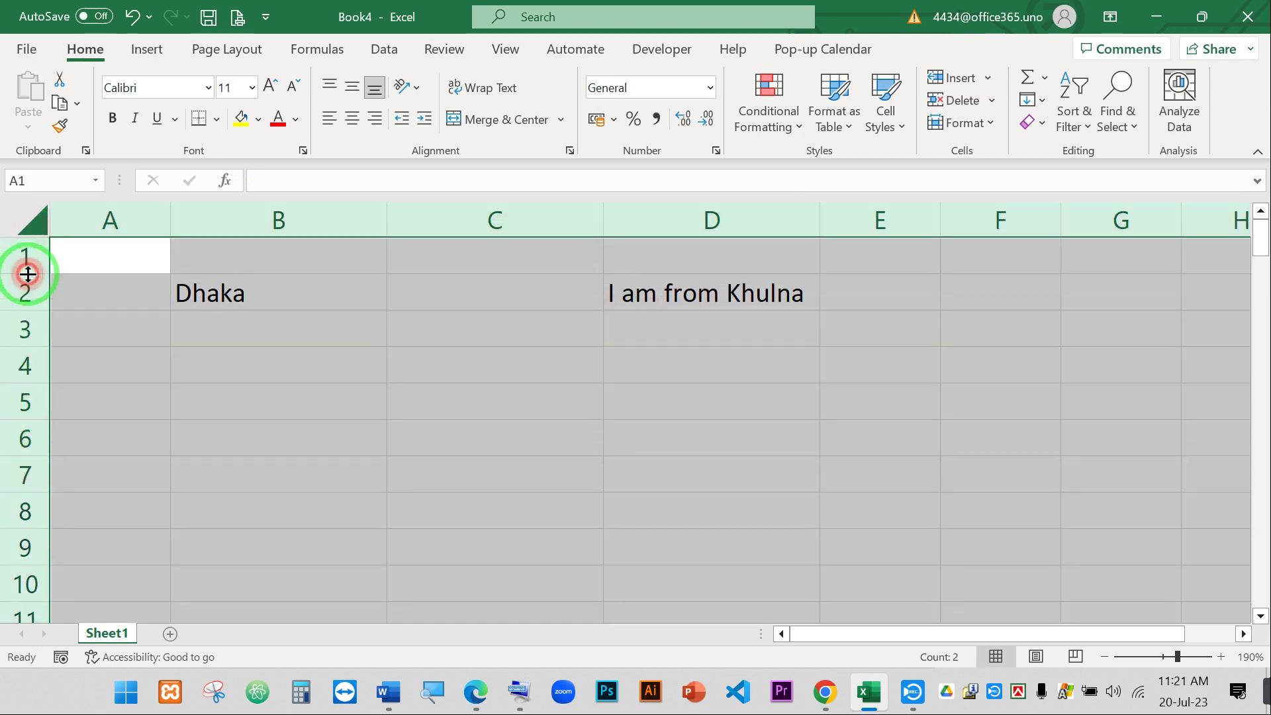
- Narrow columns B through D together to a smaller equal width
{"action": "left_click", "coordinate": [307, 355]}
{"action": "left_click_drag", "start_coordinate": [284, 222], "coordinate": [699, 209]}
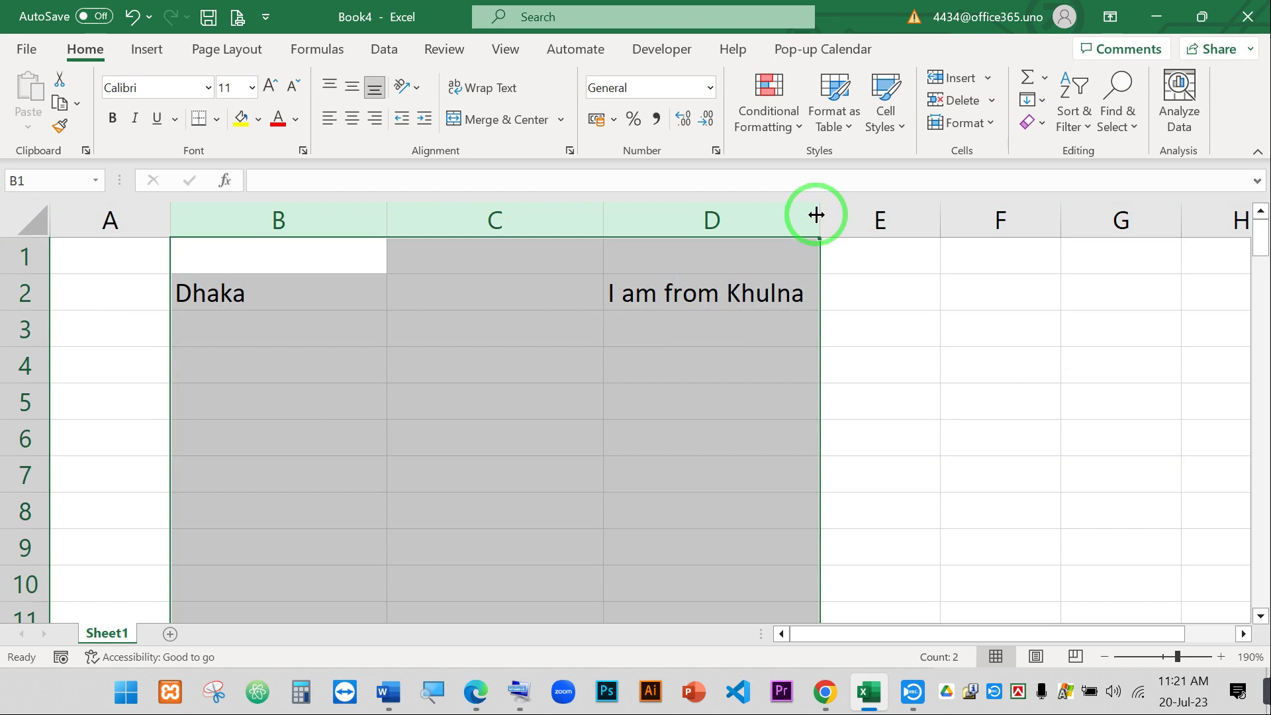
{"action": "left_click_drag", "start_coordinate": [816, 214], "coordinate": [879, 214]}
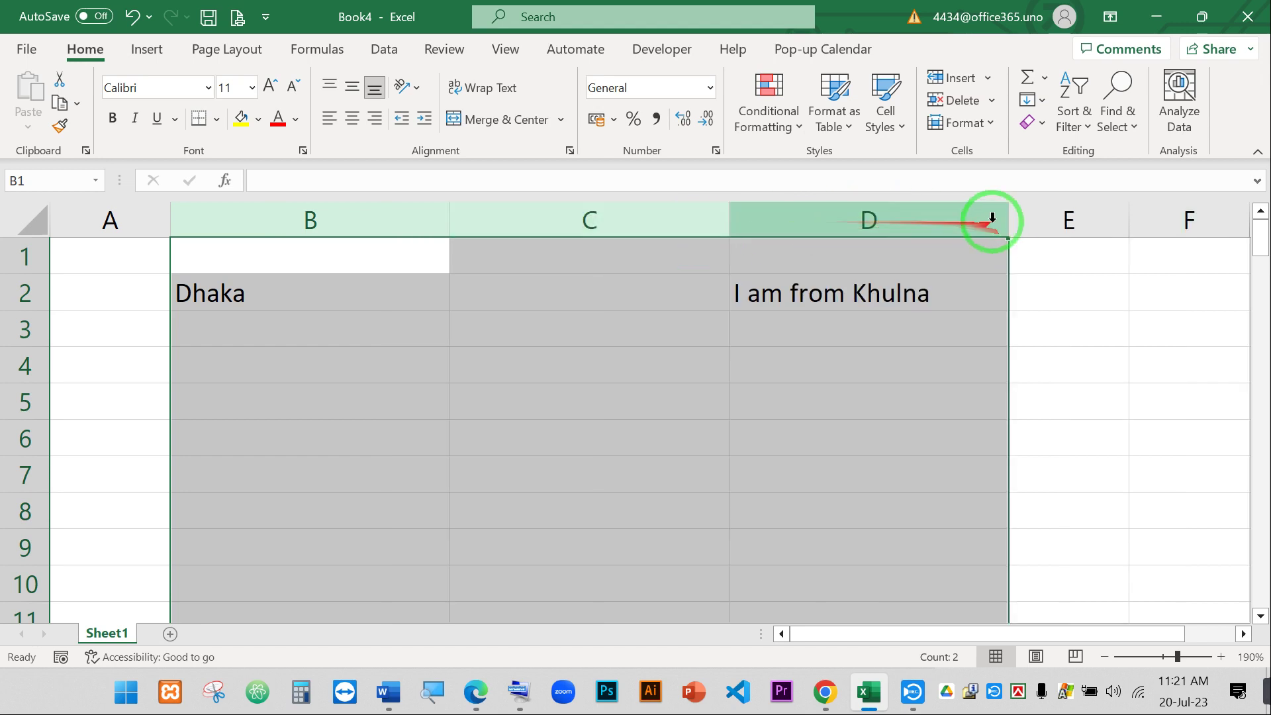
{"action": "left_click_drag", "start_coordinate": [1007, 223], "coordinate": [871, 222]}
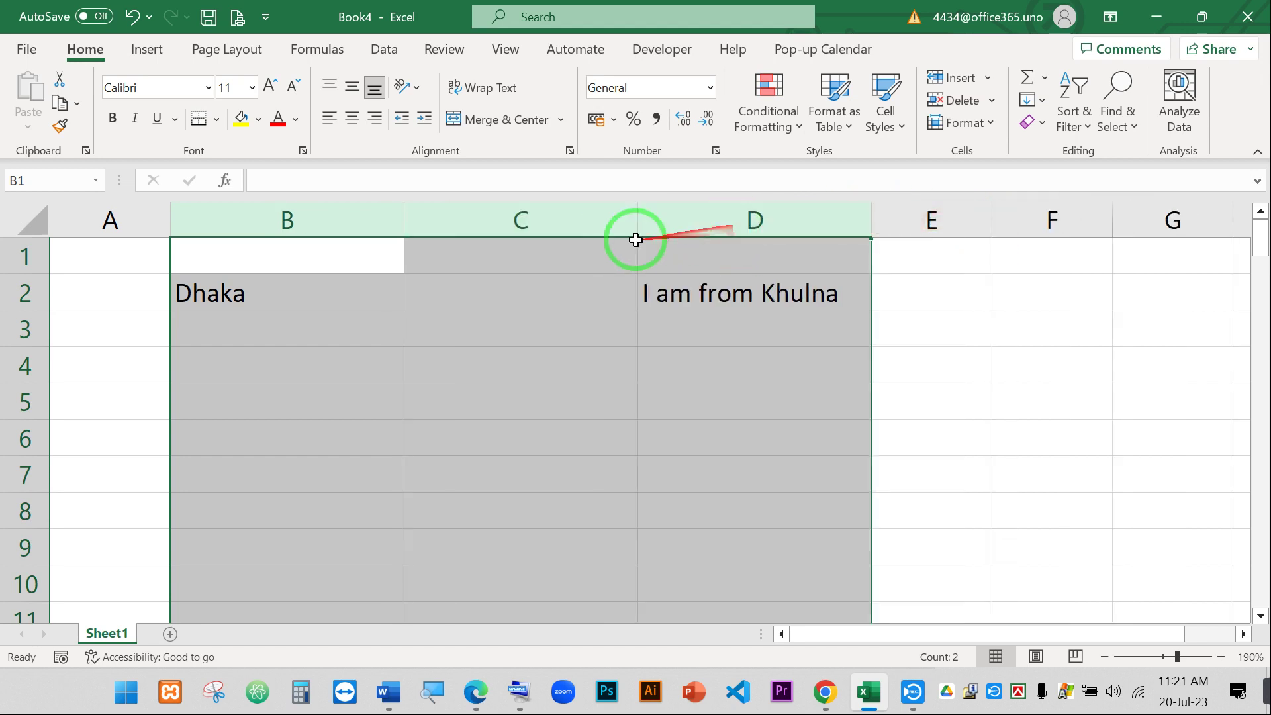
{"action": "left_click_drag", "start_coordinate": [633, 221], "coordinate": [577, 231]}
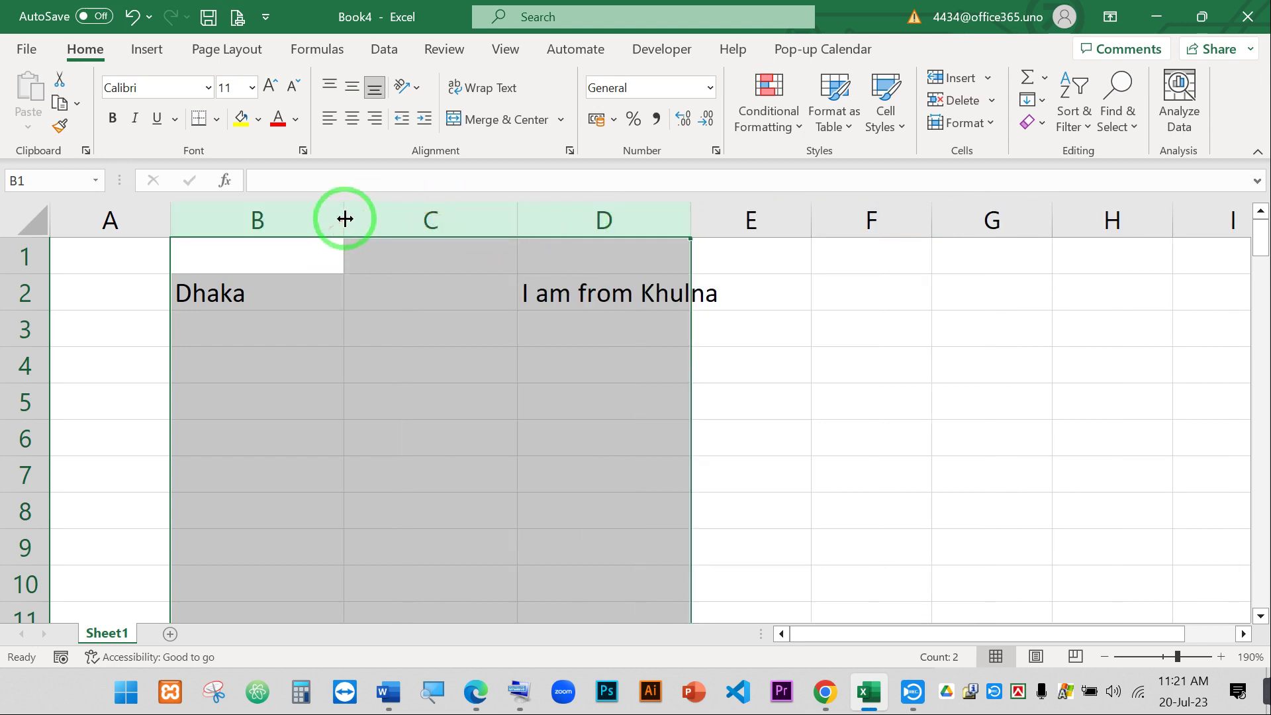
{"action": "left_click_drag", "start_coordinate": [338, 217], "coordinate": [317, 221]}
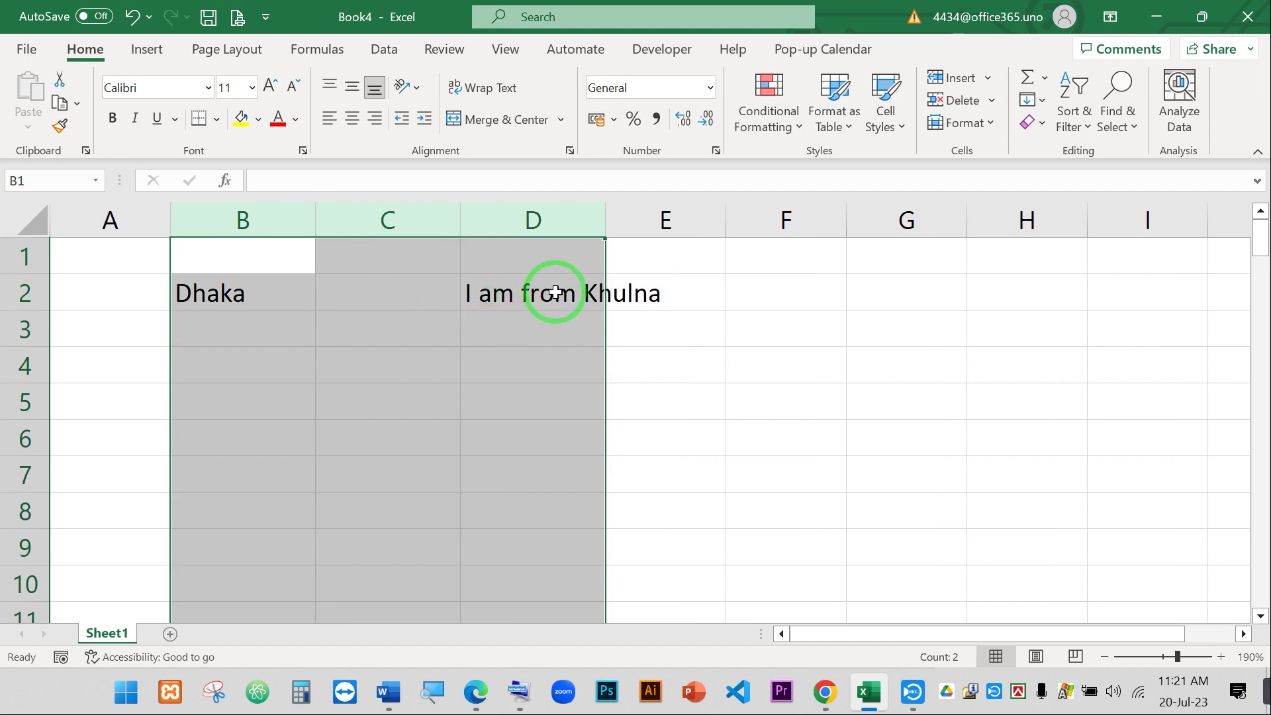
{"action": "left_click", "coordinate": [573, 309]}
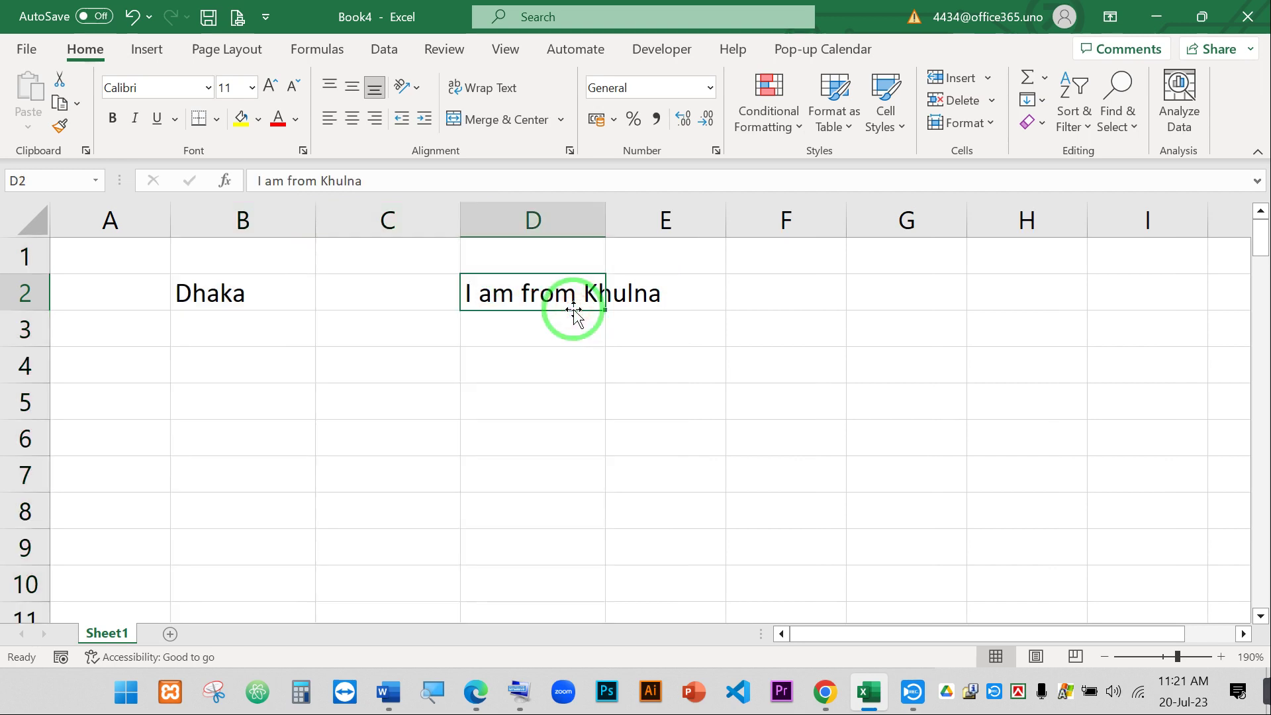
- Make rows 2 through 4 slightly taller
{"action": "left_click_drag", "start_coordinate": [23, 292], "coordinate": [36, 454]}
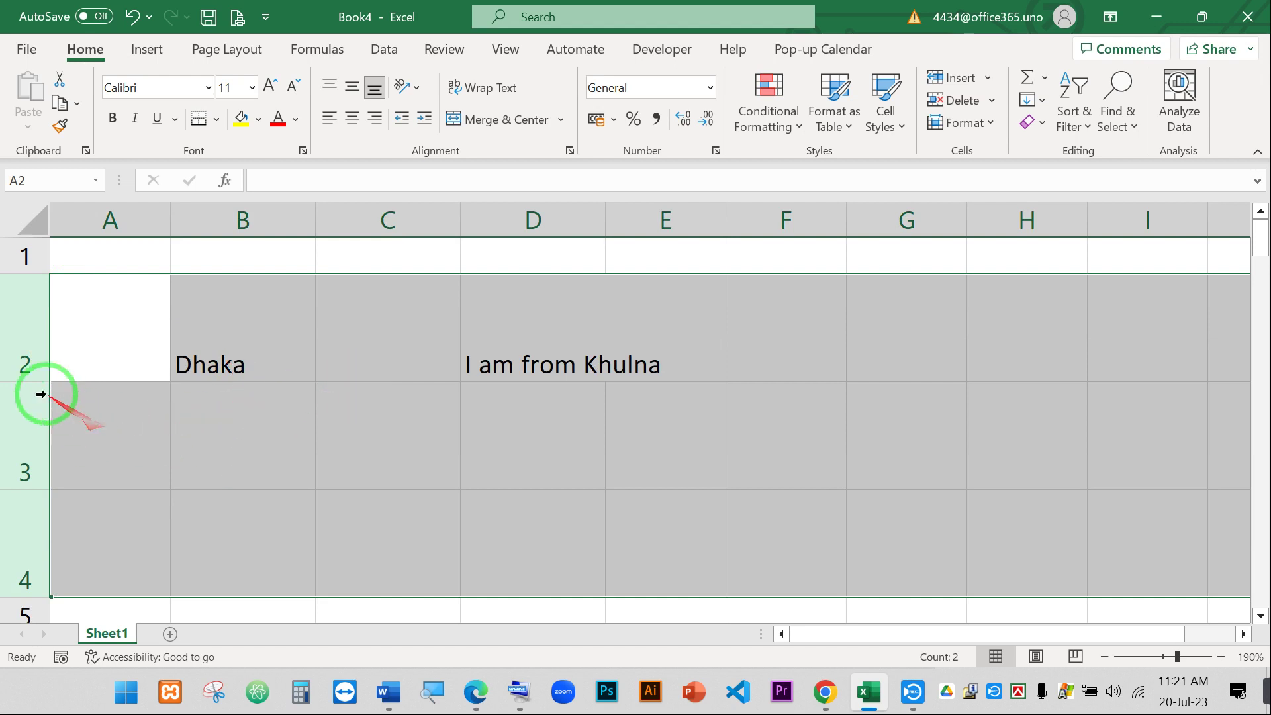
{"action": "left_click_drag", "start_coordinate": [24, 381], "coordinate": [27, 322]}
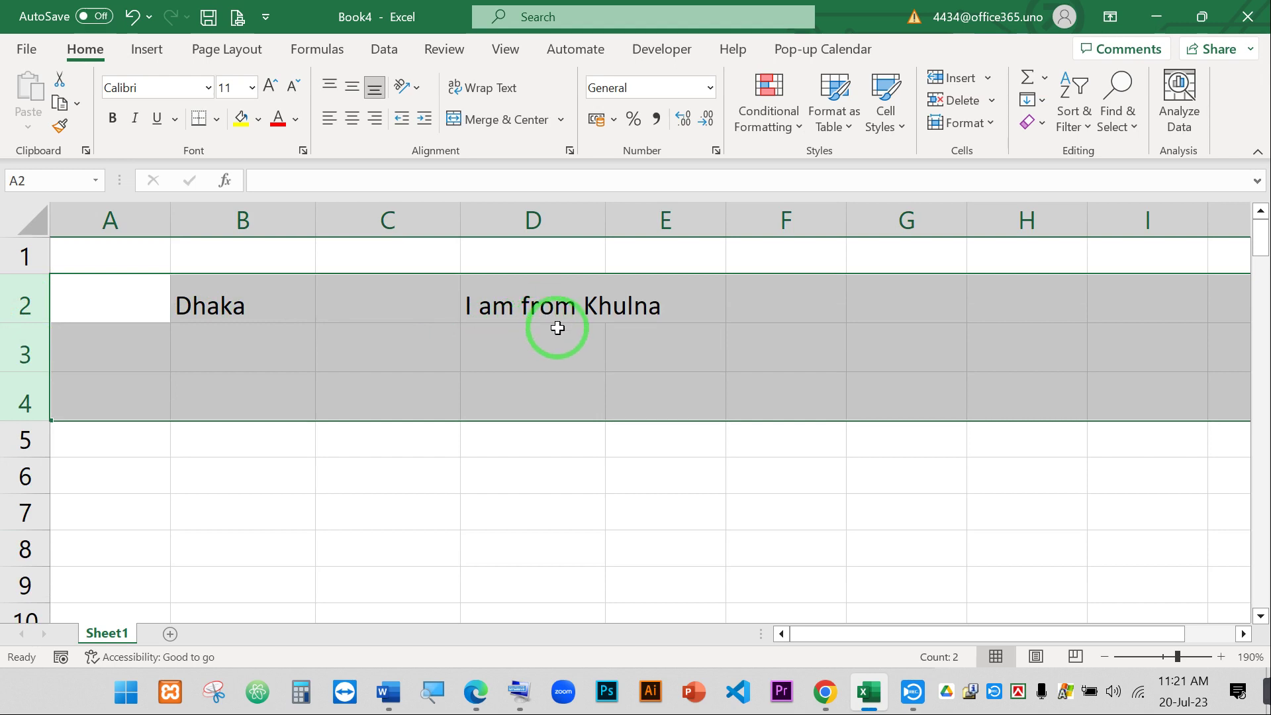
{"action": "left_click", "coordinate": [650, 293]}
- Widen column D slightly by dragging its right border
{"action": "left_click", "coordinate": [527, 299]}
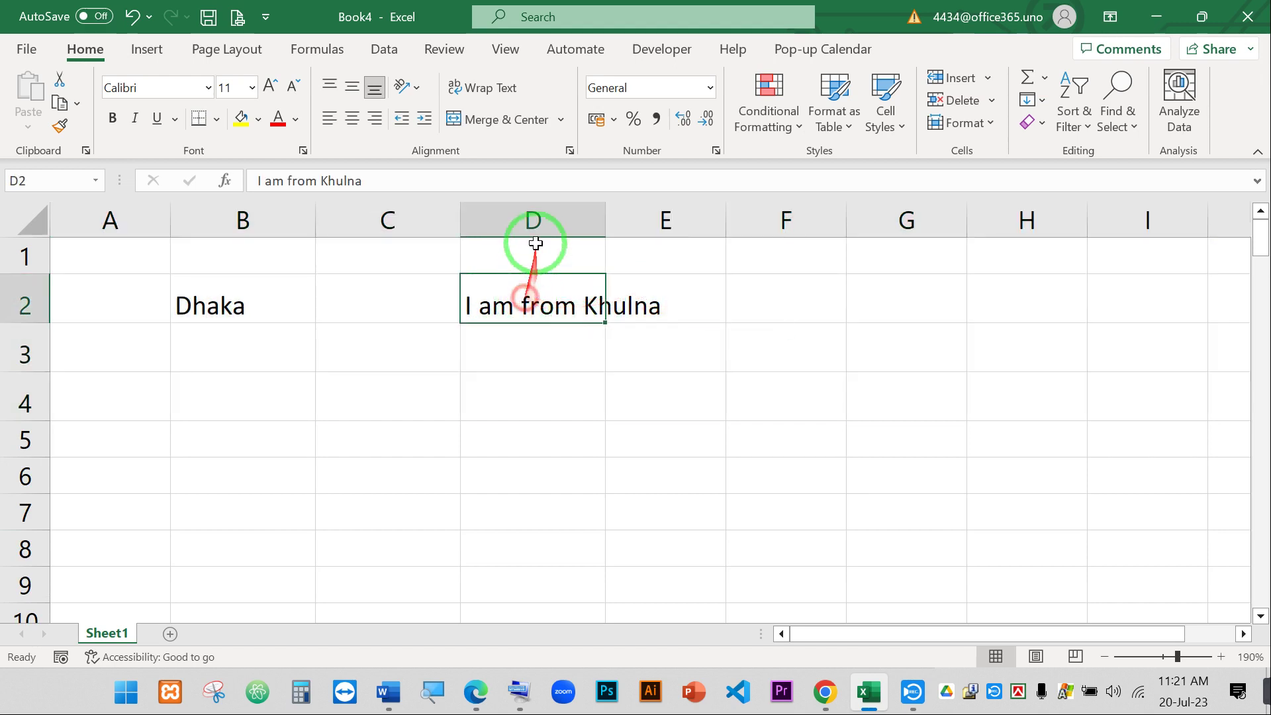
{"action": "left_click", "coordinate": [530, 219]}
{"action": "mouse_move", "coordinate": [604, 220]}
{"action": "left_mouse_down"}
{"action": "mouse_move", "coordinate": [729, 207]}
{"action": "mouse_move", "coordinate": [620, 230]}
{"action": "left_mouse_up"}
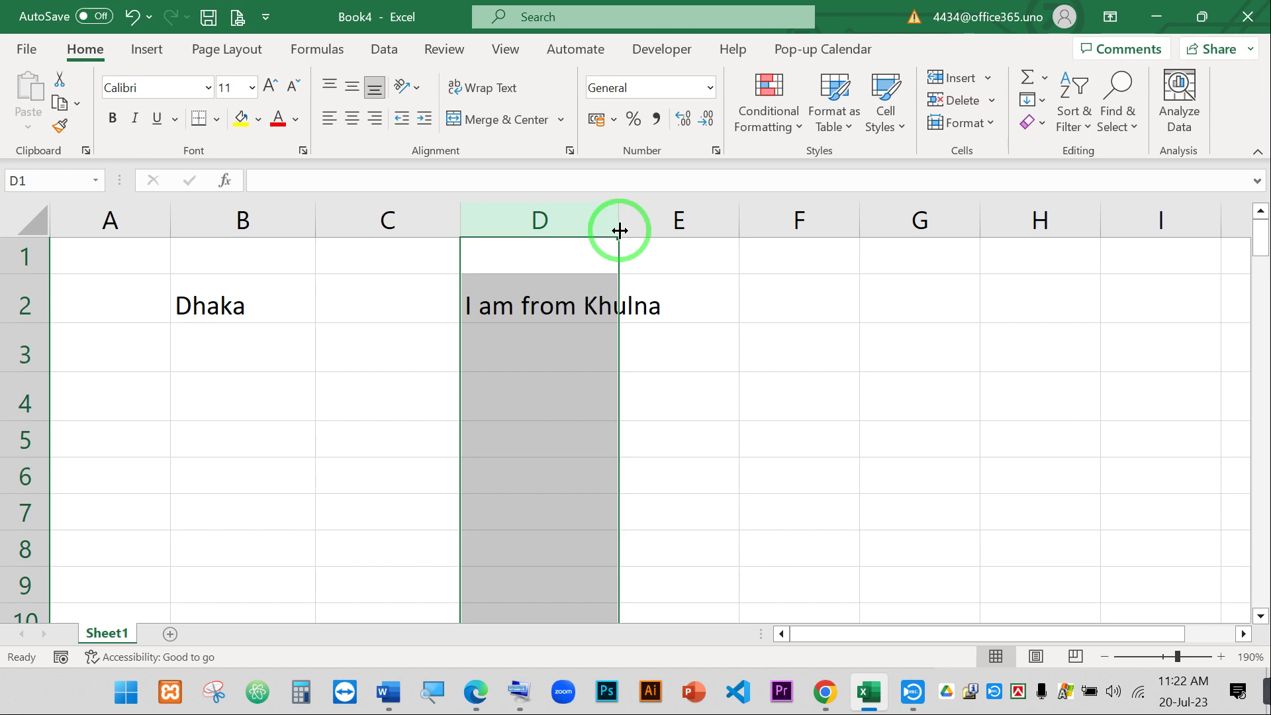
- Widen column D and fill 'I am from Khulna' from D2 down through D11
{"action": "left_click", "coordinate": [545, 299]}
{"action": "left_click_drag", "start_coordinate": [625, 212], "coordinate": [674, 216]}
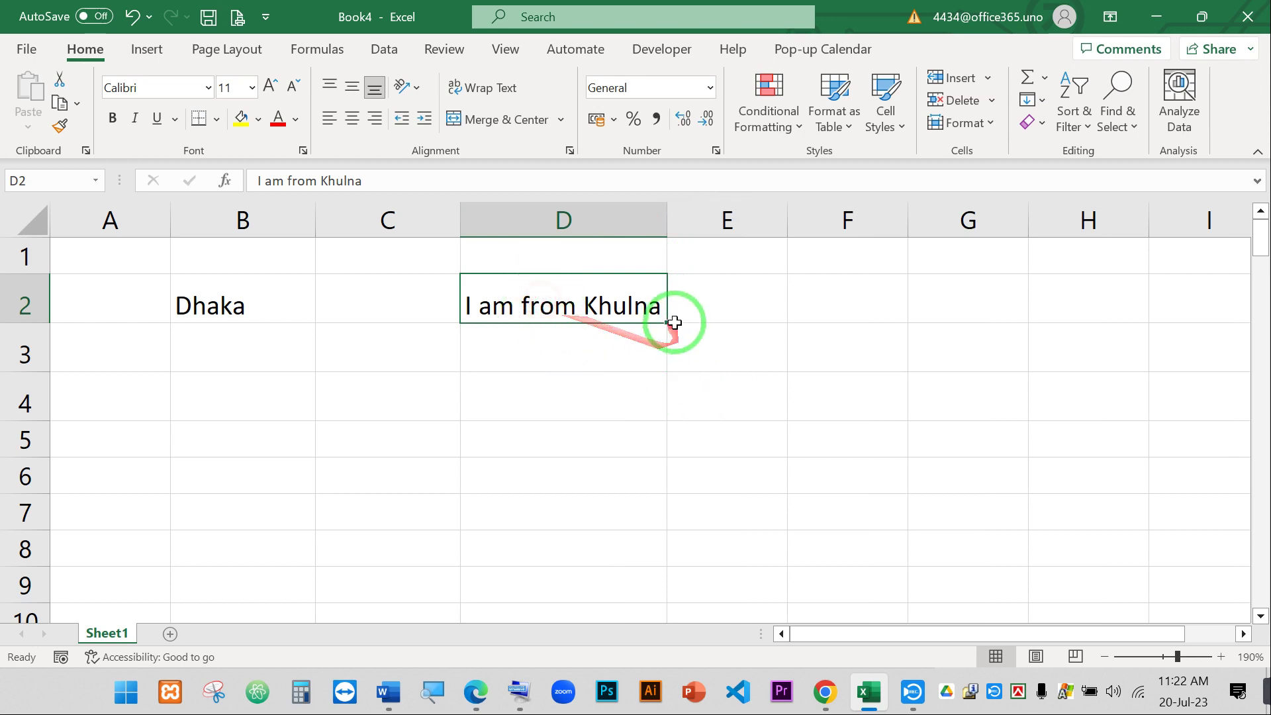
{"action": "left_click_drag", "start_coordinate": [669, 325], "coordinate": [688, 539]}
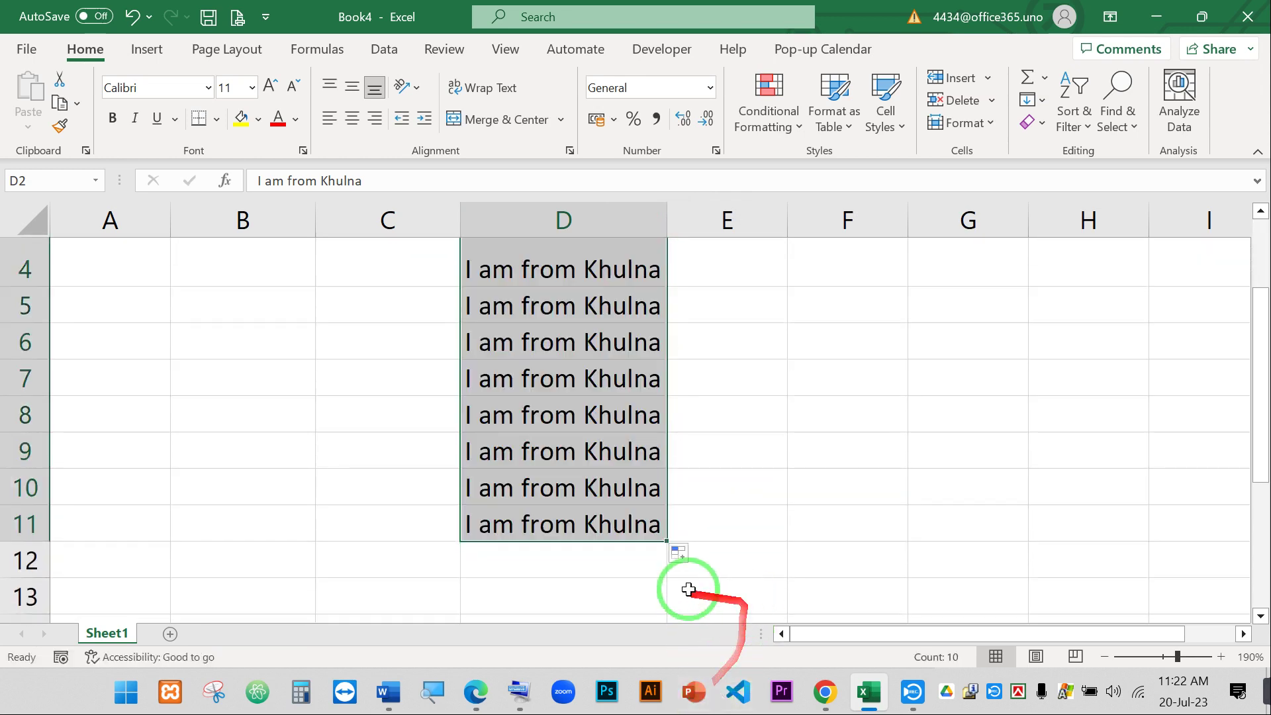
- Append 'skljdlksd sdkjhjf' to the sentence in cell D11
{"action": "left_click", "coordinate": [632, 526]}
{"action": "double_click", "coordinate": [654, 527]}
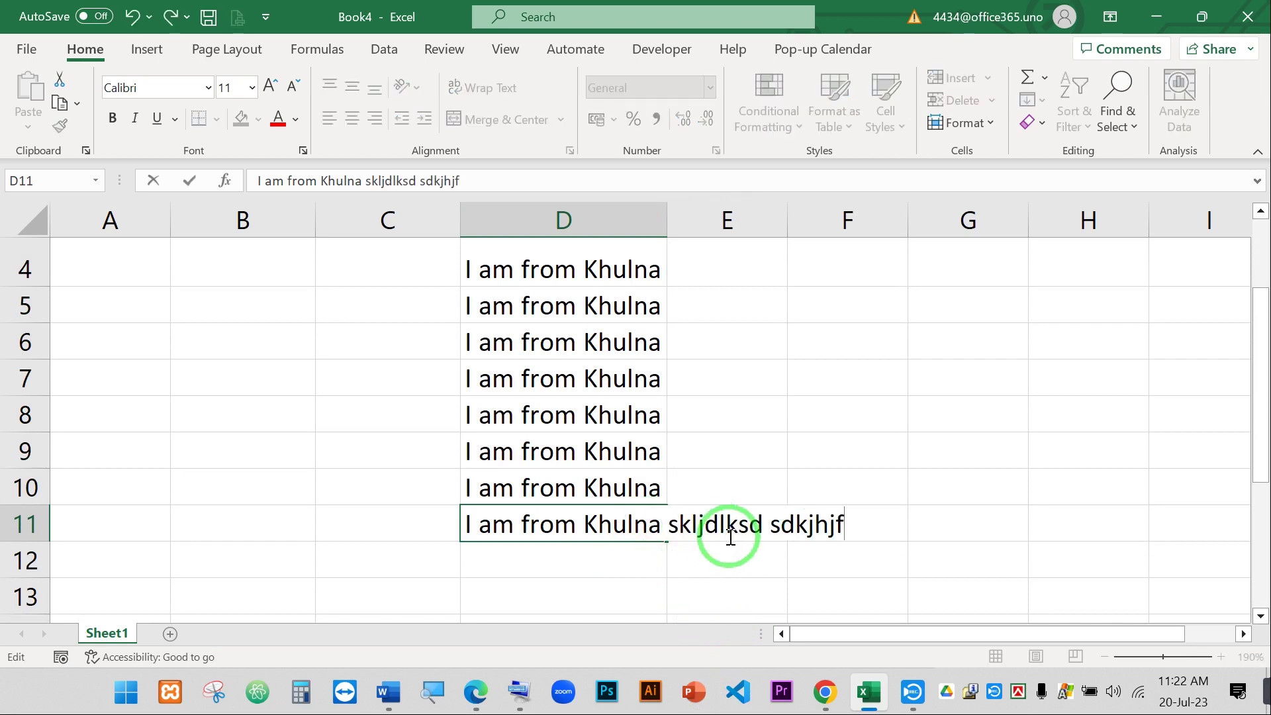
{"action": "scroll", "coordinate": [730, 536], "scroll_direction": "up", "scroll_amount": 1}
{"action": "left_click", "coordinate": [547, 351]}
- Widen column D further to 15.00
{"action": "mouse_move", "coordinate": [664, 219]}
{"action": "left_mouse_down"}
{"action": "mouse_move", "coordinate": [604, 229]}
{"action": "mouse_move", "coordinate": [587, 284]}
{"action": "mouse_move", "coordinate": [596, 210]}
{"action": "mouse_move", "coordinate": [687, 218]}
{"action": "mouse_move", "coordinate": [675, 223]}
{"action": "left_mouse_up"}
{"action": "scroll", "coordinate": [761, 374], "scroll_direction": "down", "scroll_amount": 6}
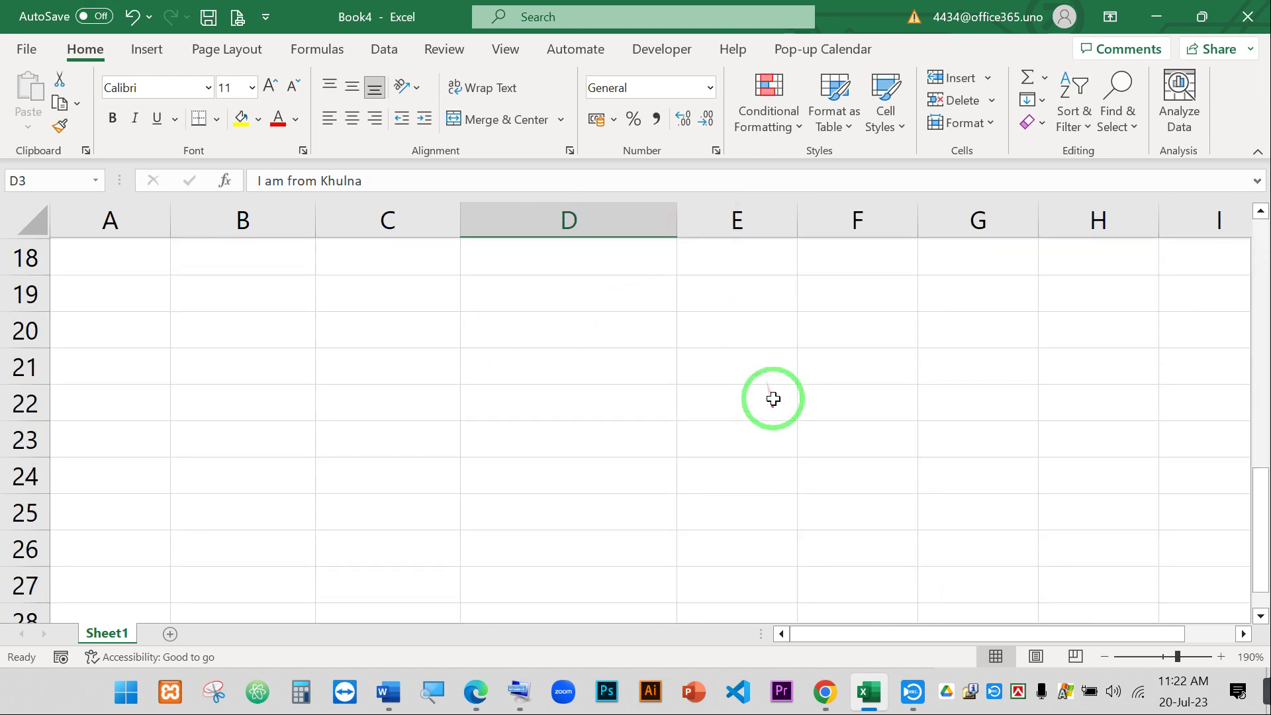
{"action": "scroll", "coordinate": [754, 396], "scroll_direction": "up", "scroll_amount": 2}
{"action": "scroll", "coordinate": [740, 394], "scroll_direction": "up", "scroll_amount": 2}
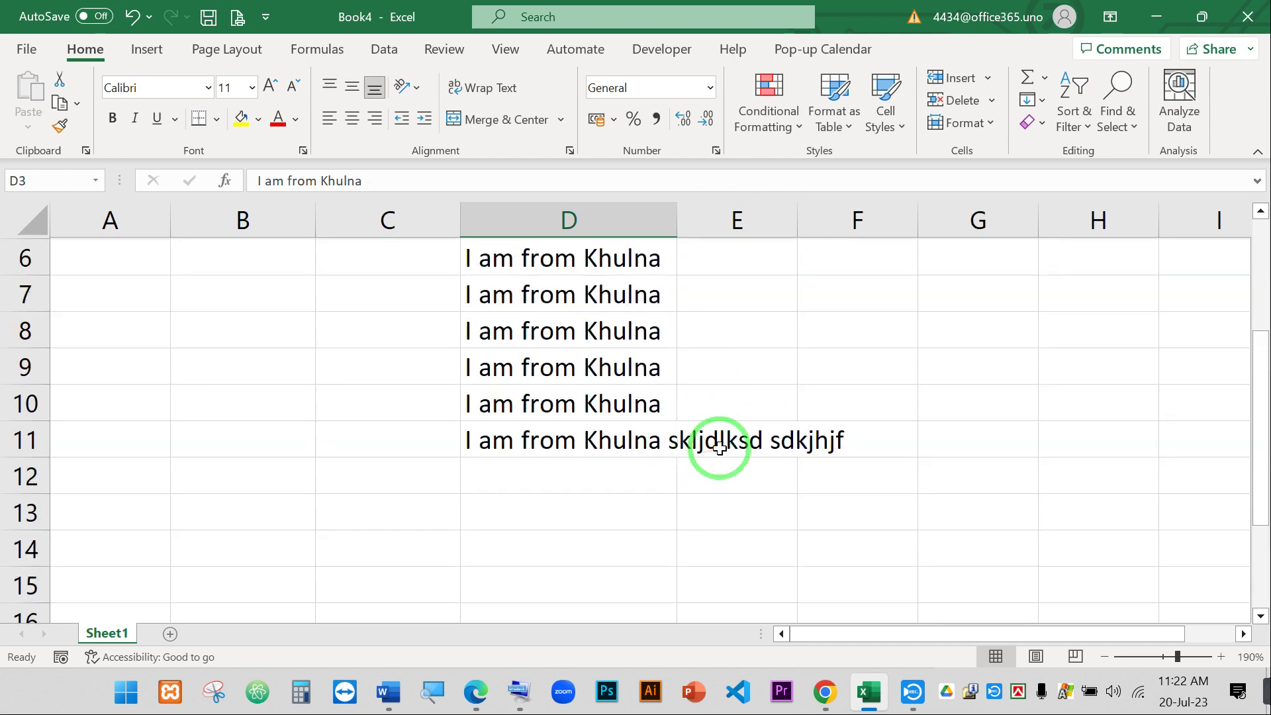
{"action": "scroll", "coordinate": [719, 442], "scroll_direction": "up", "scroll_amount": 2}
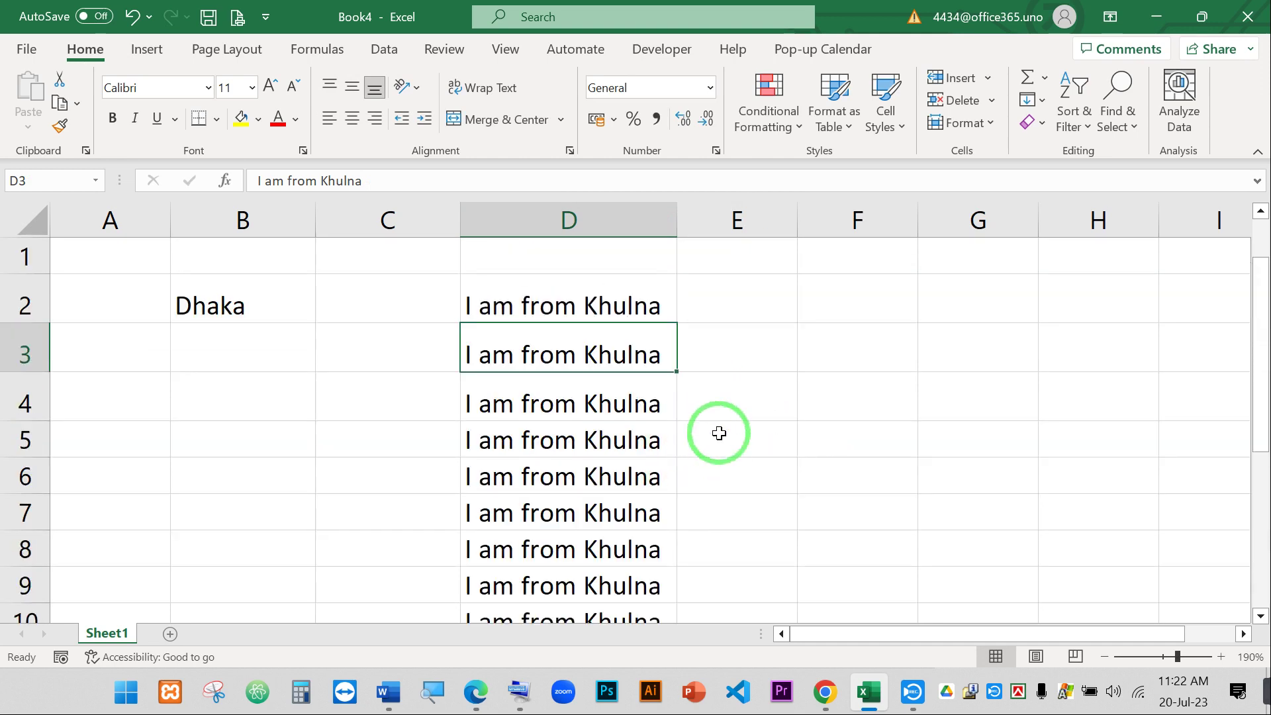
- Narrow column D, then AutoFit it so D11's longer Khulna text fits entirely
{"action": "left_click_drag", "start_coordinate": [677, 216], "coordinate": [617, 218]}
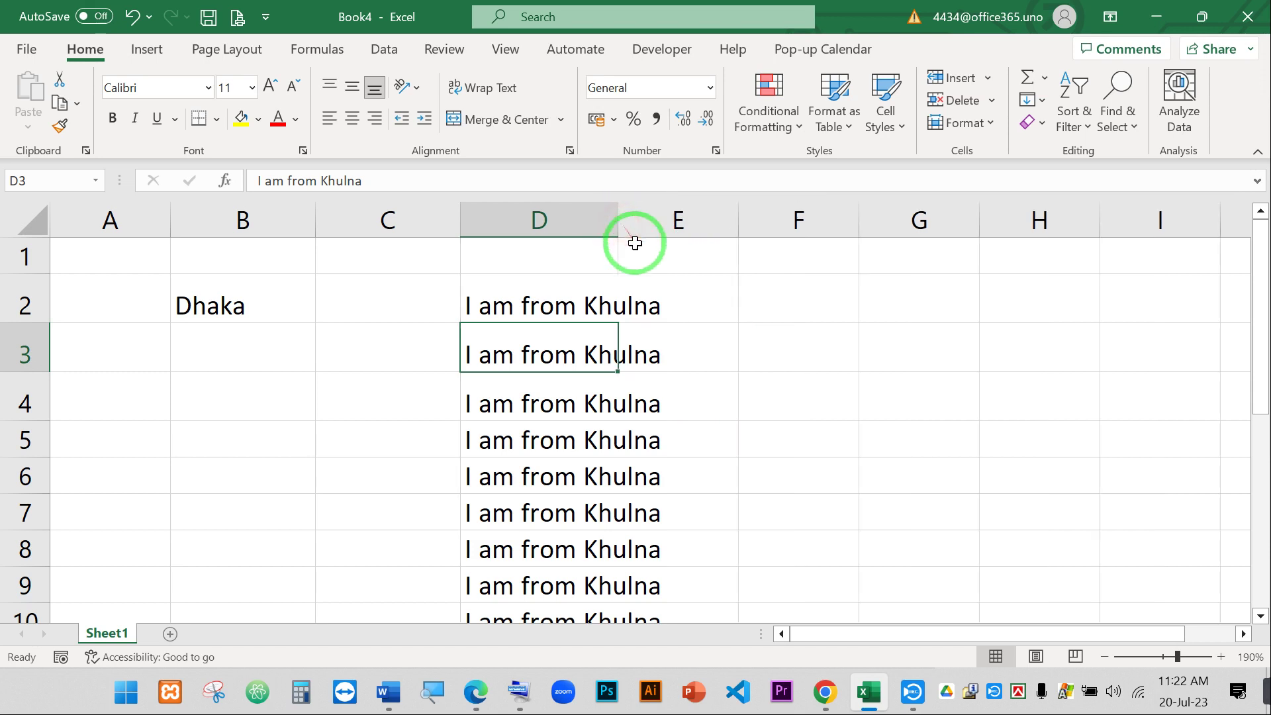
{"action": "left_click", "coordinate": [529, 220]}
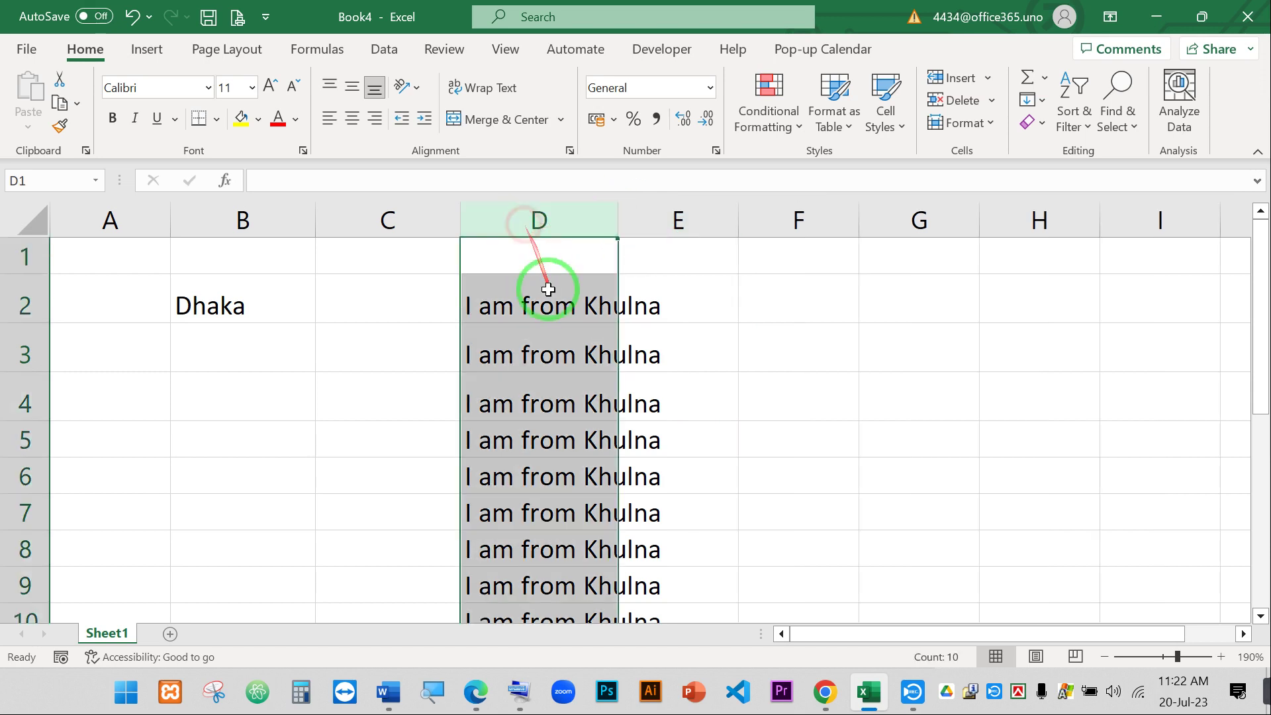
{"action": "double_click", "coordinate": [618, 220]}
{"action": "scroll", "coordinate": [816, 405], "scroll_direction": "down", "scroll_amount": 1}
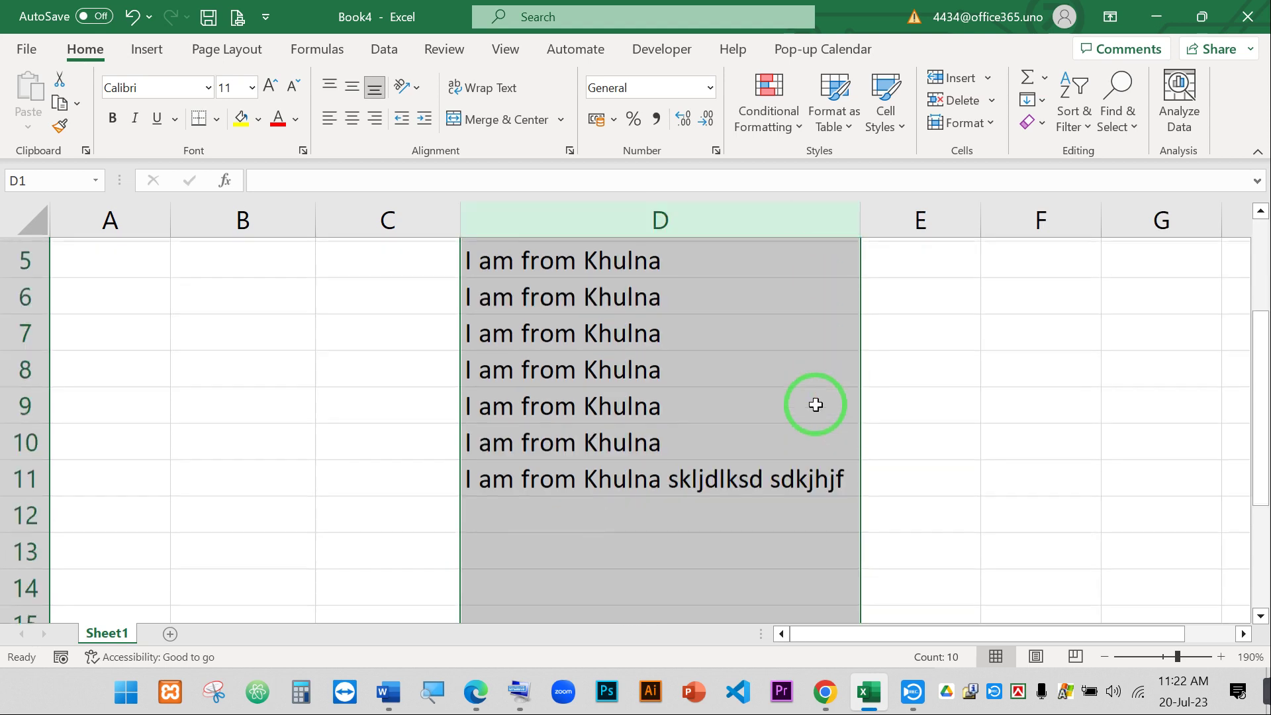
{"action": "scroll", "coordinate": [815, 405], "scroll_direction": "down", "scroll_amount": 2}
{"action": "scroll", "coordinate": [805, 326], "scroll_direction": "up", "scroll_amount": 2}
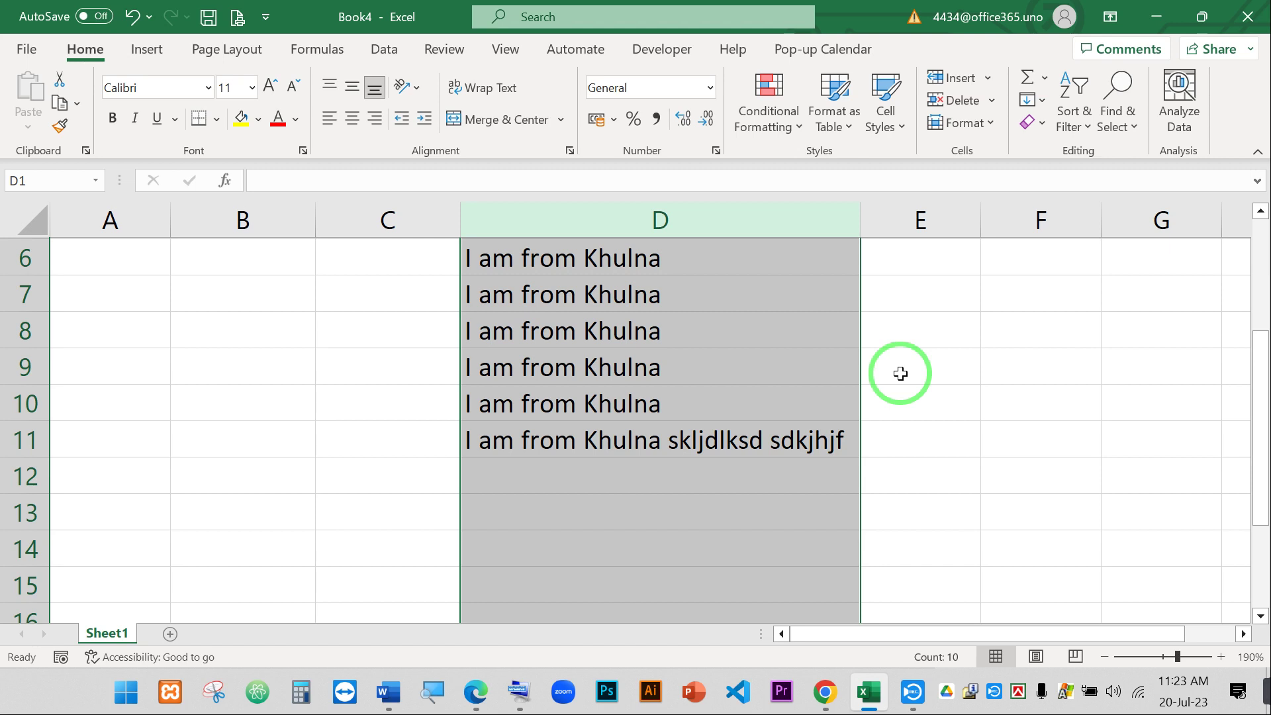
{"action": "scroll", "coordinate": [898, 372], "scroll_direction": "up", "scroll_amount": 2}
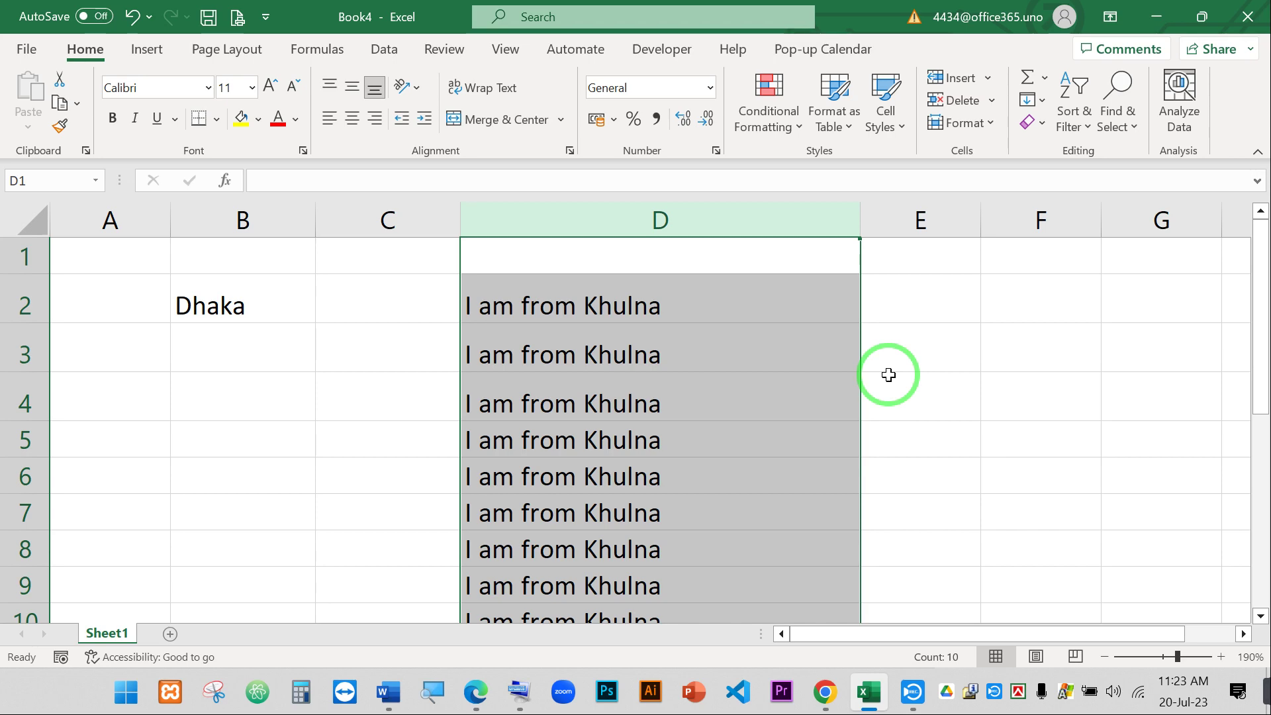
- In the Word document, replace the word Dhaka with 'To'
{"action": "left_click", "coordinate": [389, 691]}
{"action": "left_click", "coordinate": [362, 399]}
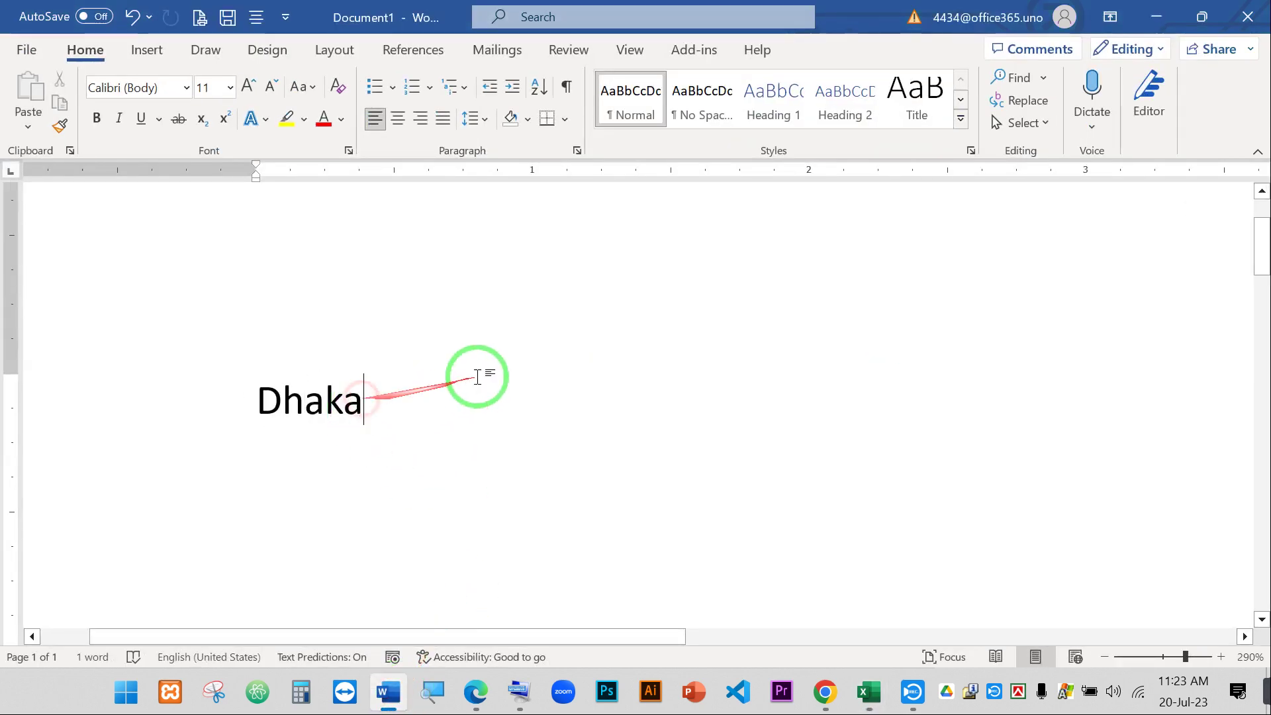
{"action": "key", "text": "ctrl+shift+Left"}
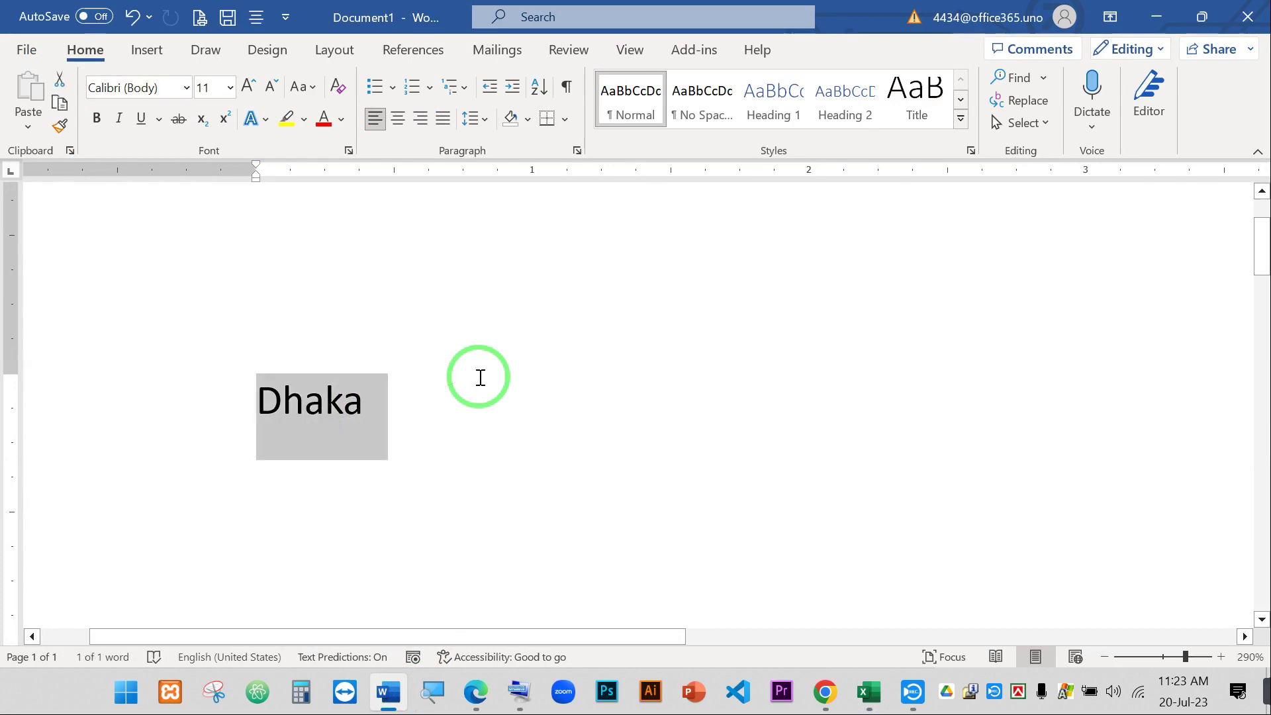
{"action": "type", "text": "To"}
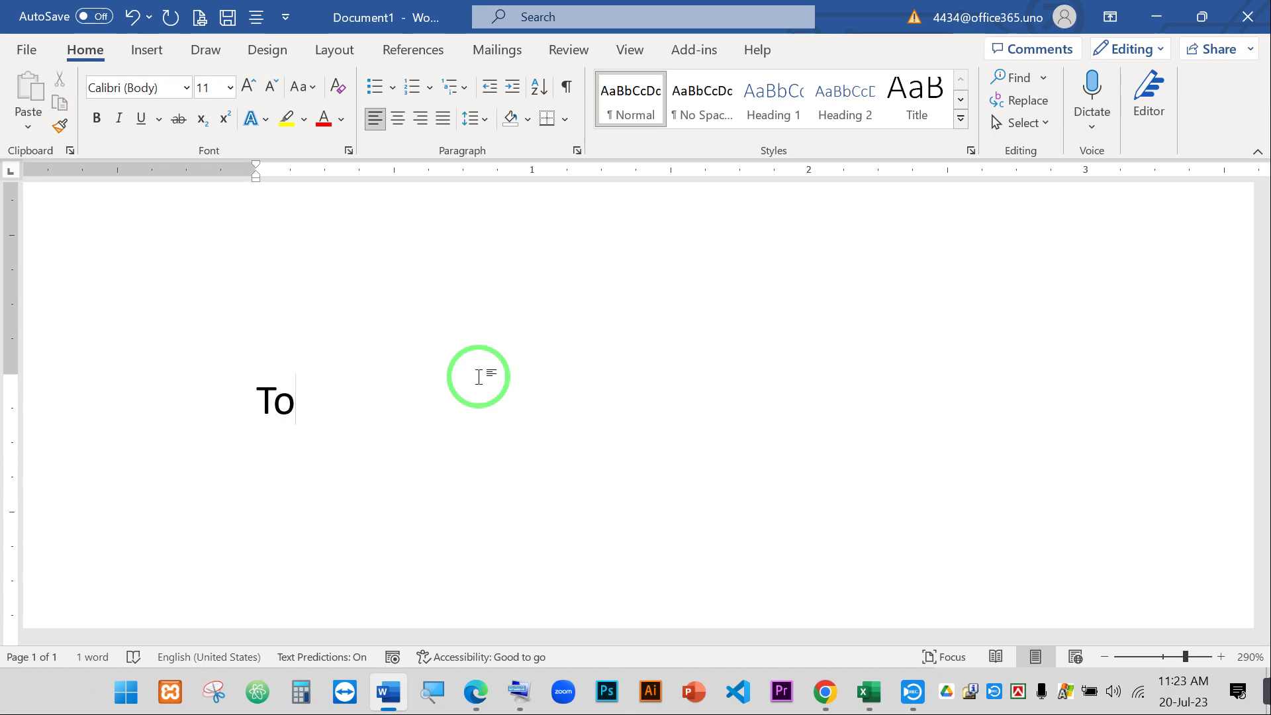
- Add a line 'lkdsflkf' below 'To', followed by two empty lines
{"action": "key", "text": "Return"}
{"action": "type", "text": "lkdsflkf"}
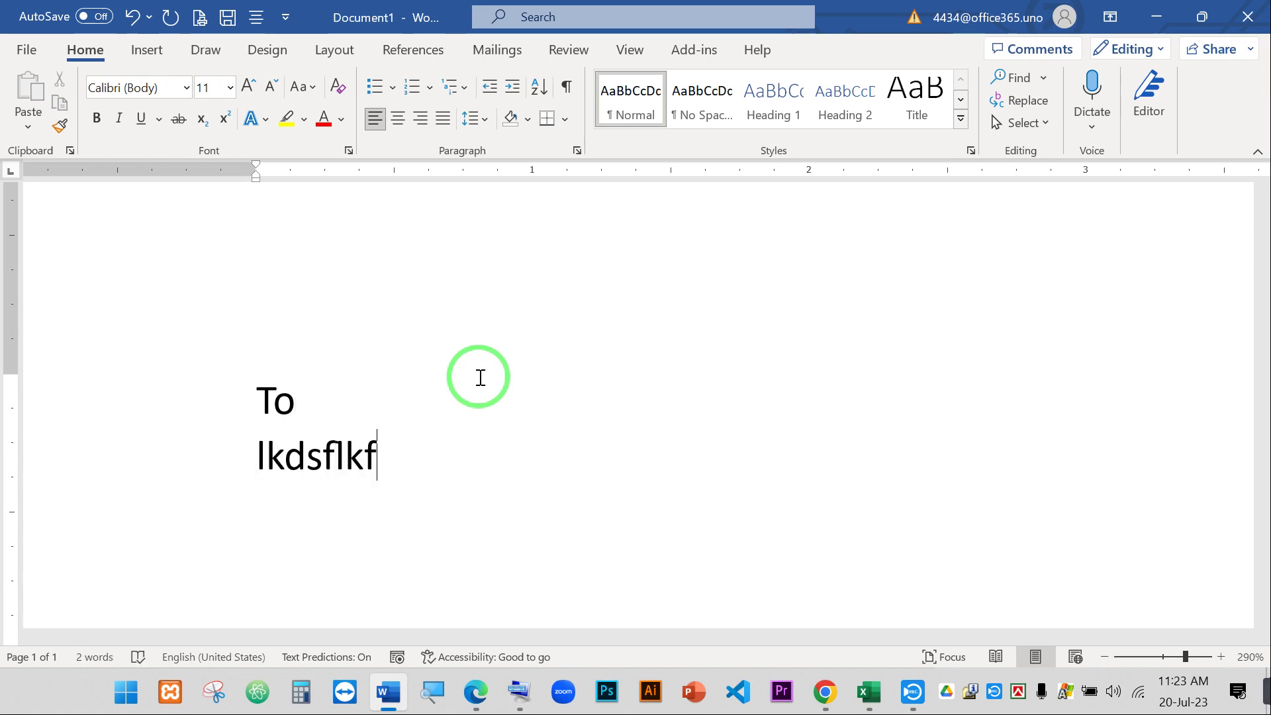
{"action": "key", "text": "Return"}
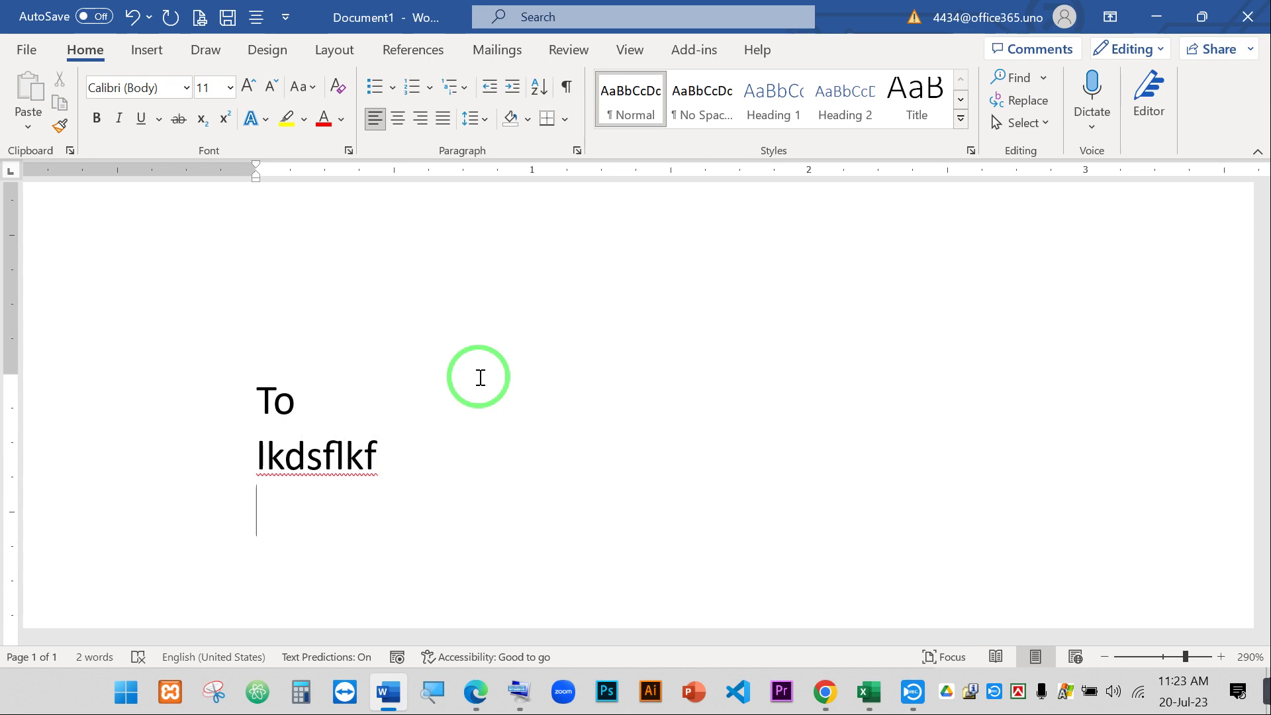
{"action": "key", "text": "Return"}
- Back in Excel, select cell B2, begin editing it, then cancel the edit
{"action": "left_click", "coordinate": [870, 691]}
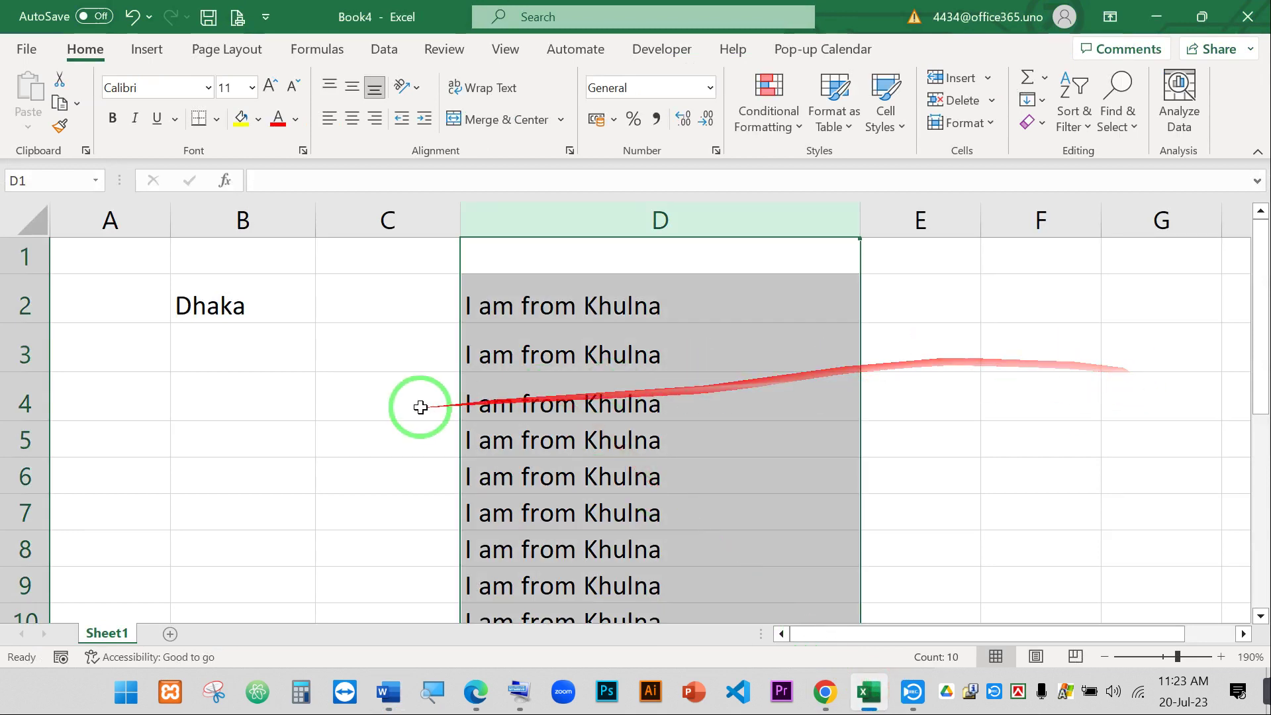
{"action": "left_click", "coordinate": [531, 293]}
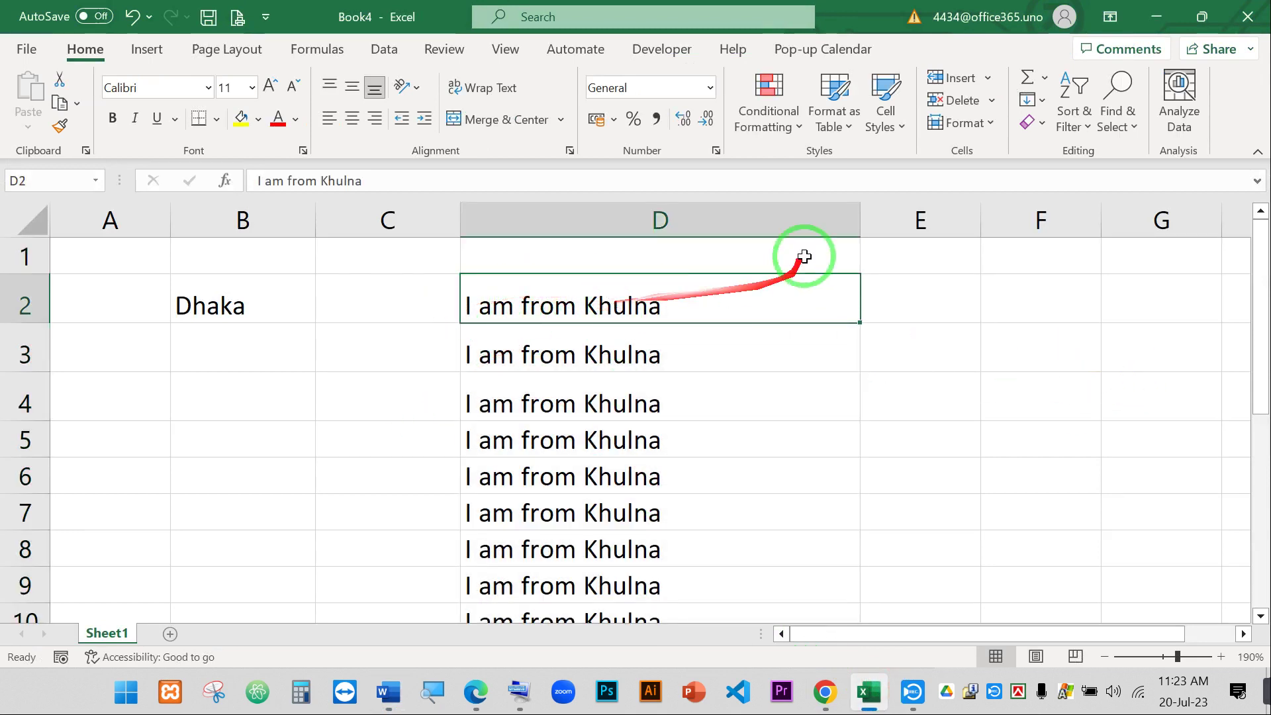
{"action": "left_click", "coordinate": [213, 301]}
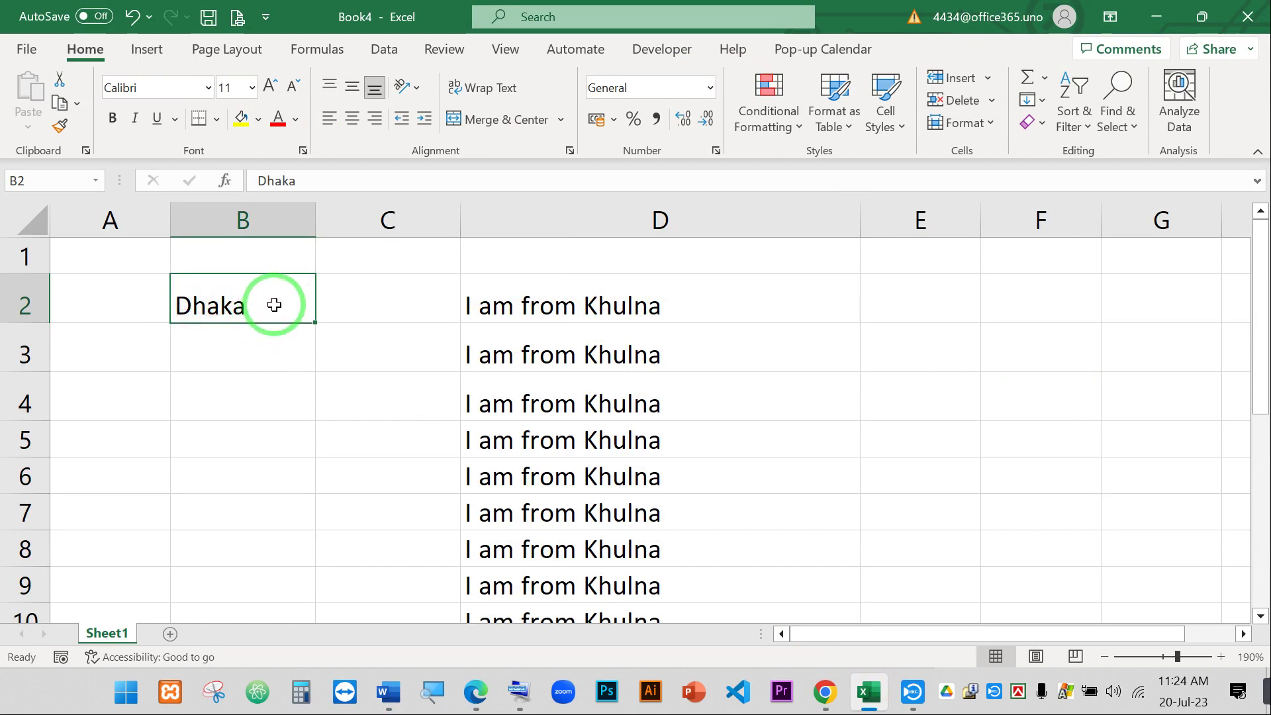
{"action": "double_click", "coordinate": [287, 304]}
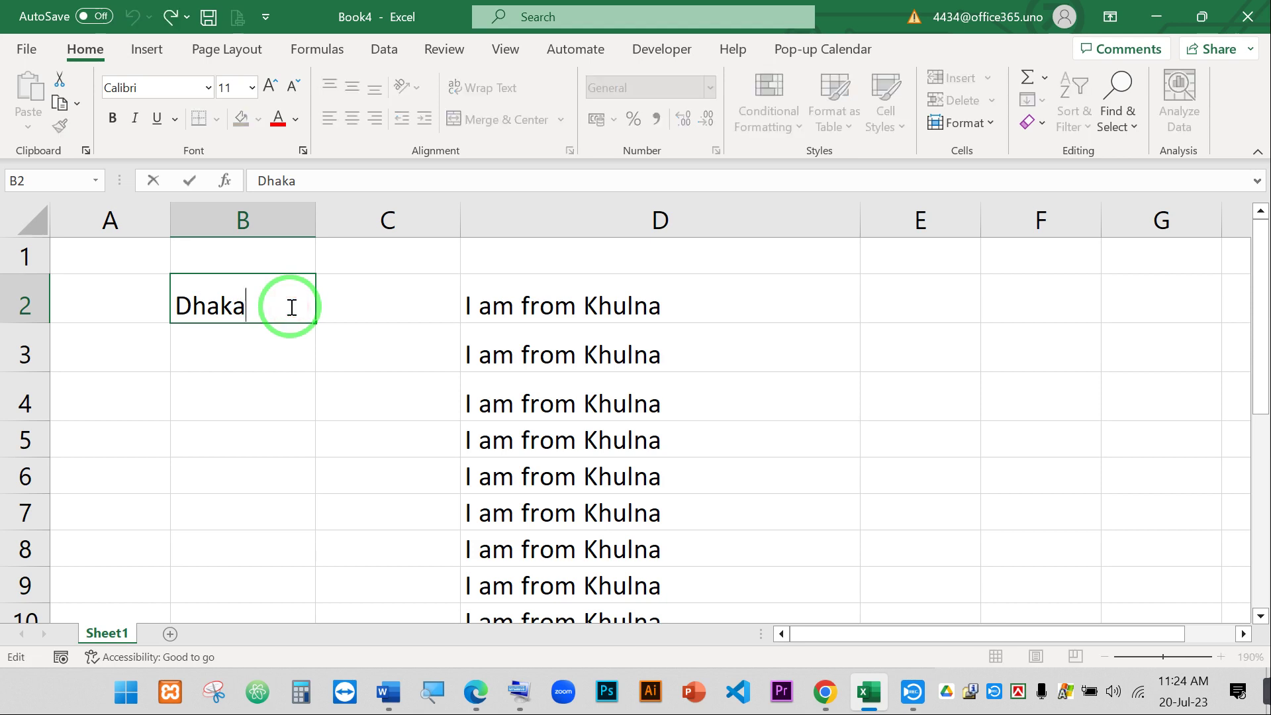
{"action": "key", "text": "Escape"}
{"action": "key", "text": "Return"}
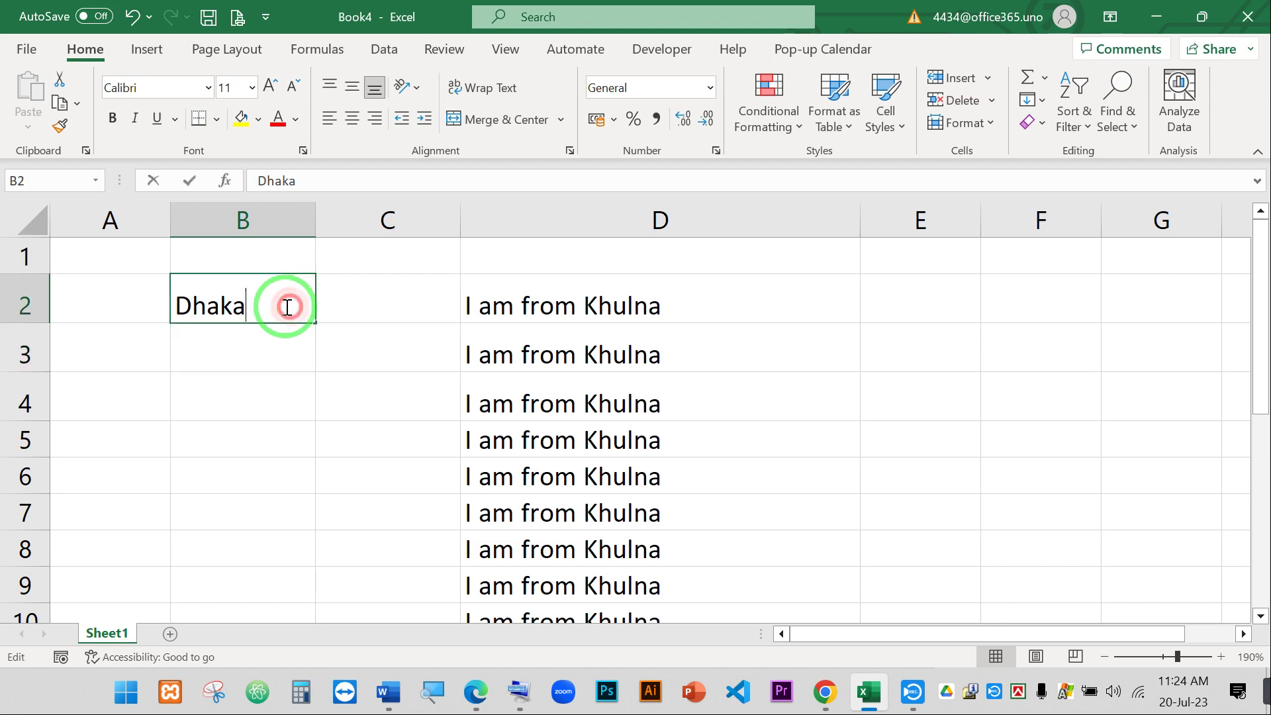
- Add Khulna, Jessore and Barisal on separate lines after Dhaka in cell B2
{"action": "double_click", "coordinate": [286, 305]}
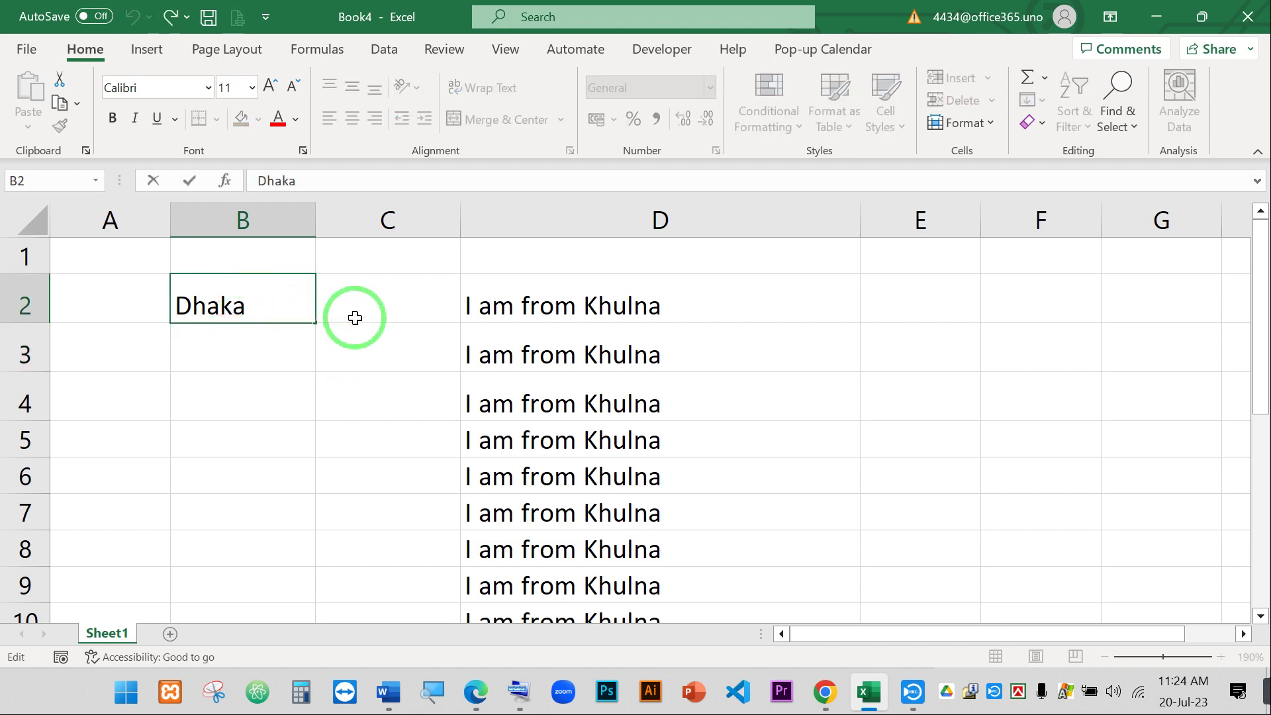
{"action": "key", "text": "alt"}
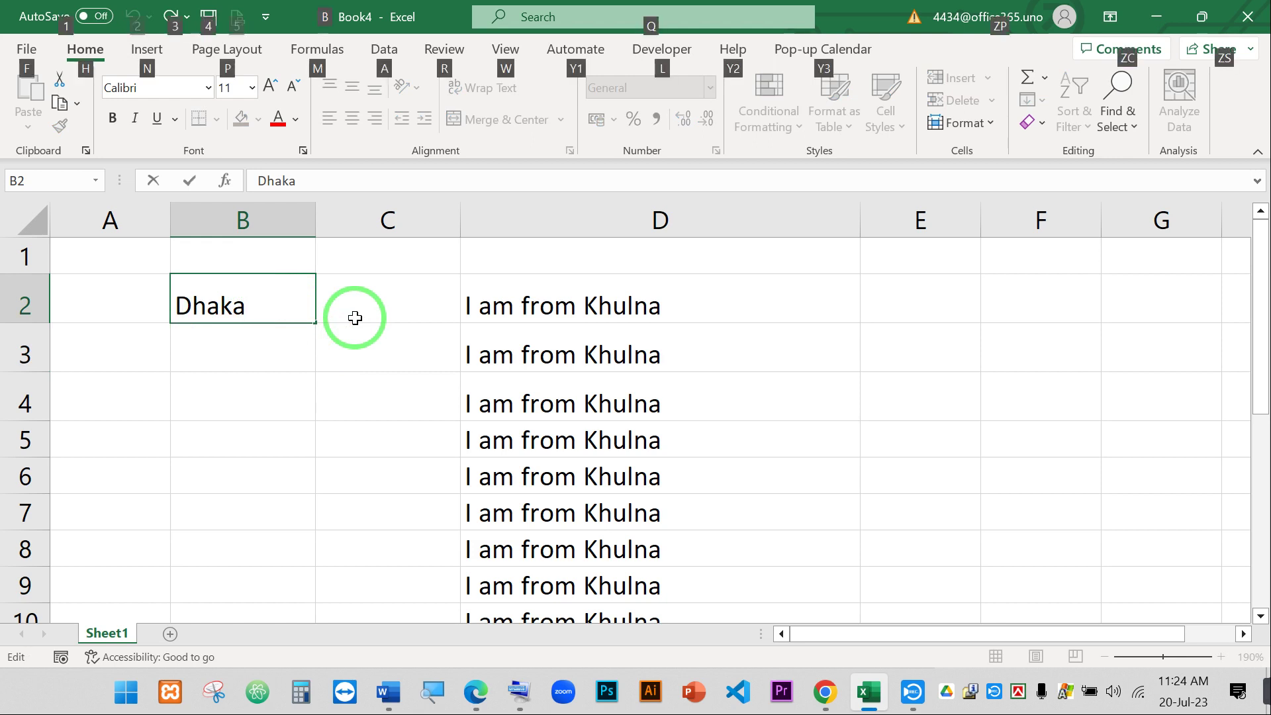
{"action": "key", "text": "alt+Return"}
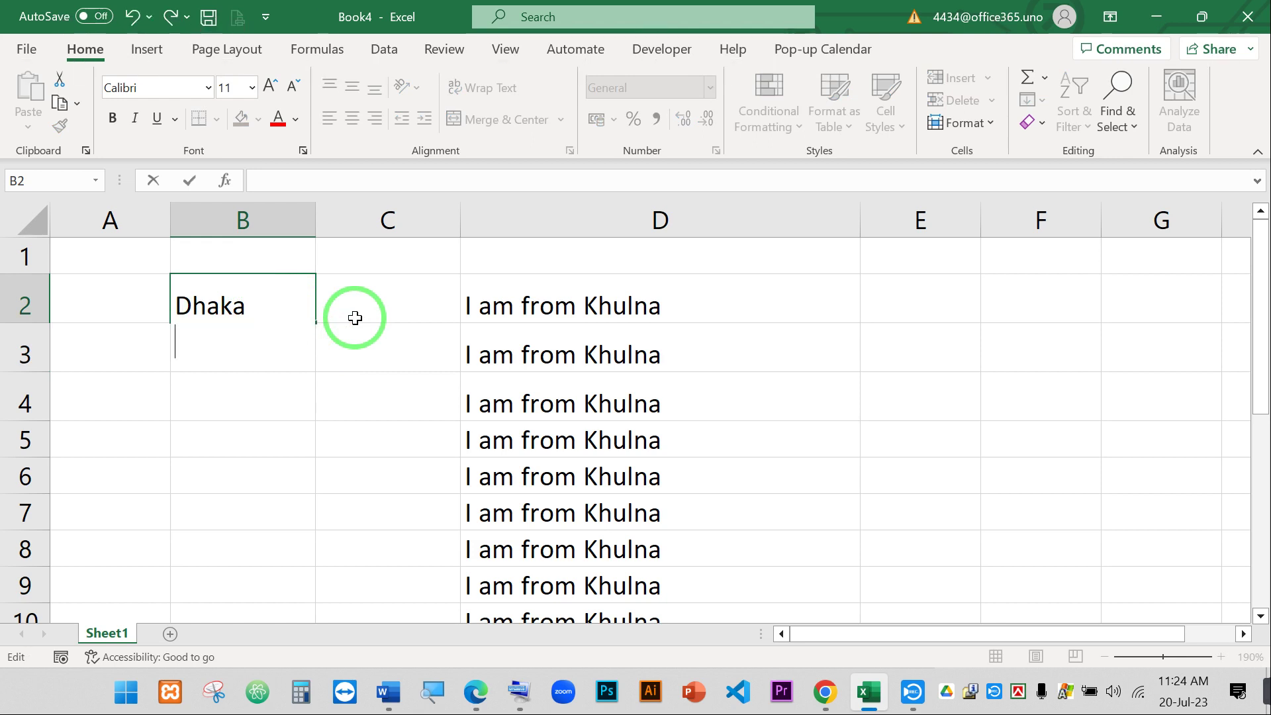
{"action": "type", "text": "Khulna"}
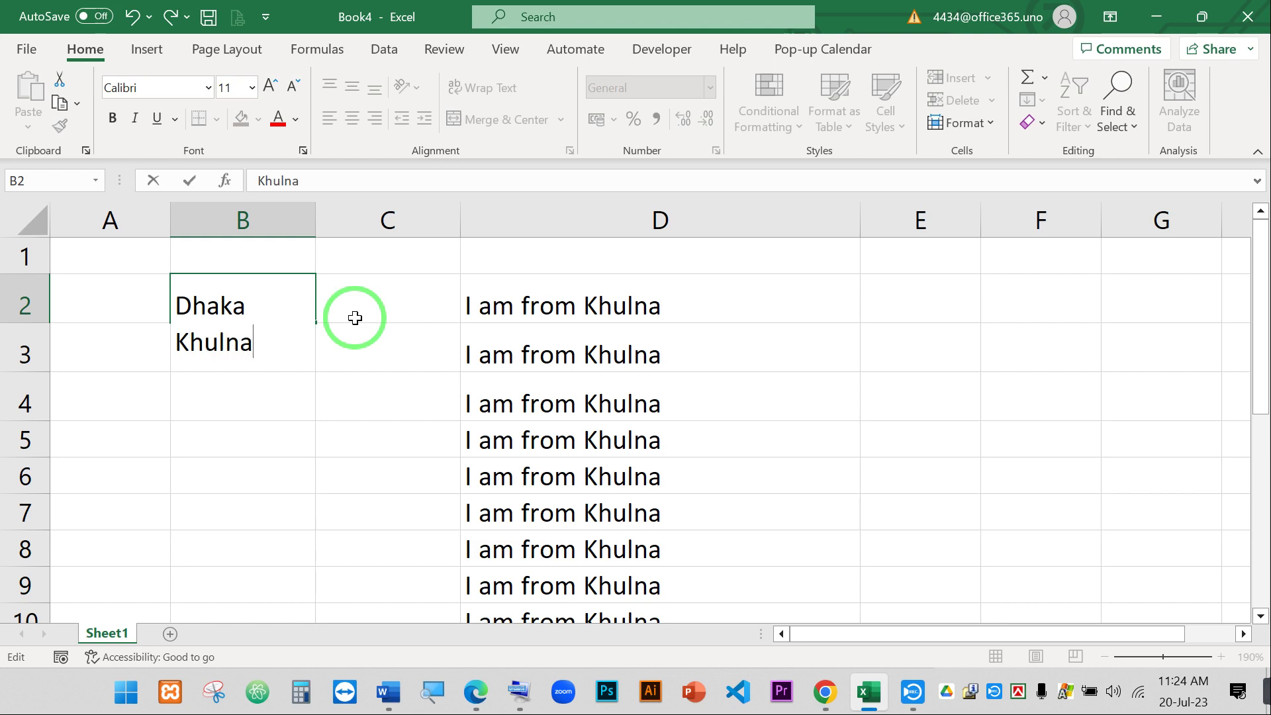
{"action": "key", "text": "alt+Return"}
{"action": "type", "text": "Jessore"}
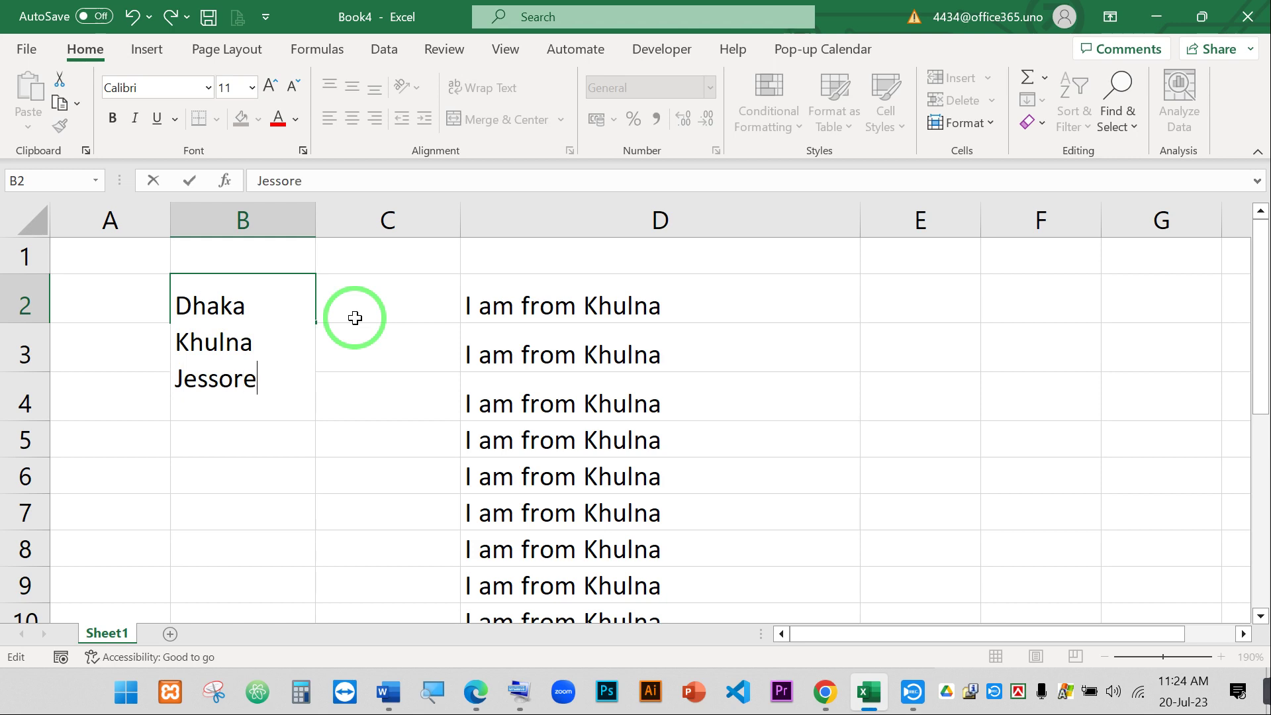
{"action": "key", "text": "alt+Return"}
{"action": "type", "text": "Bas"}
{"action": "key", "text": "BackSpace"}
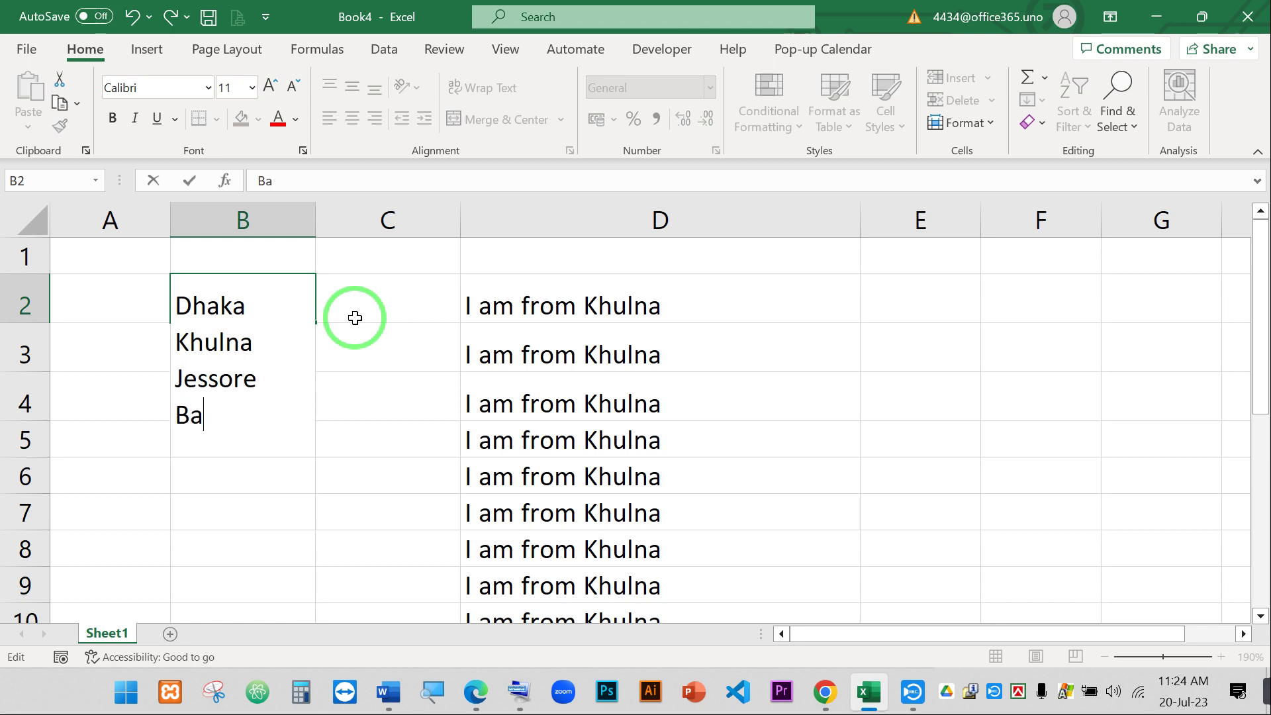
{"action": "type", "text": "risal"}
{"action": "key", "text": "ctrl+Return"}
{"action": "key", "text": "Return"}
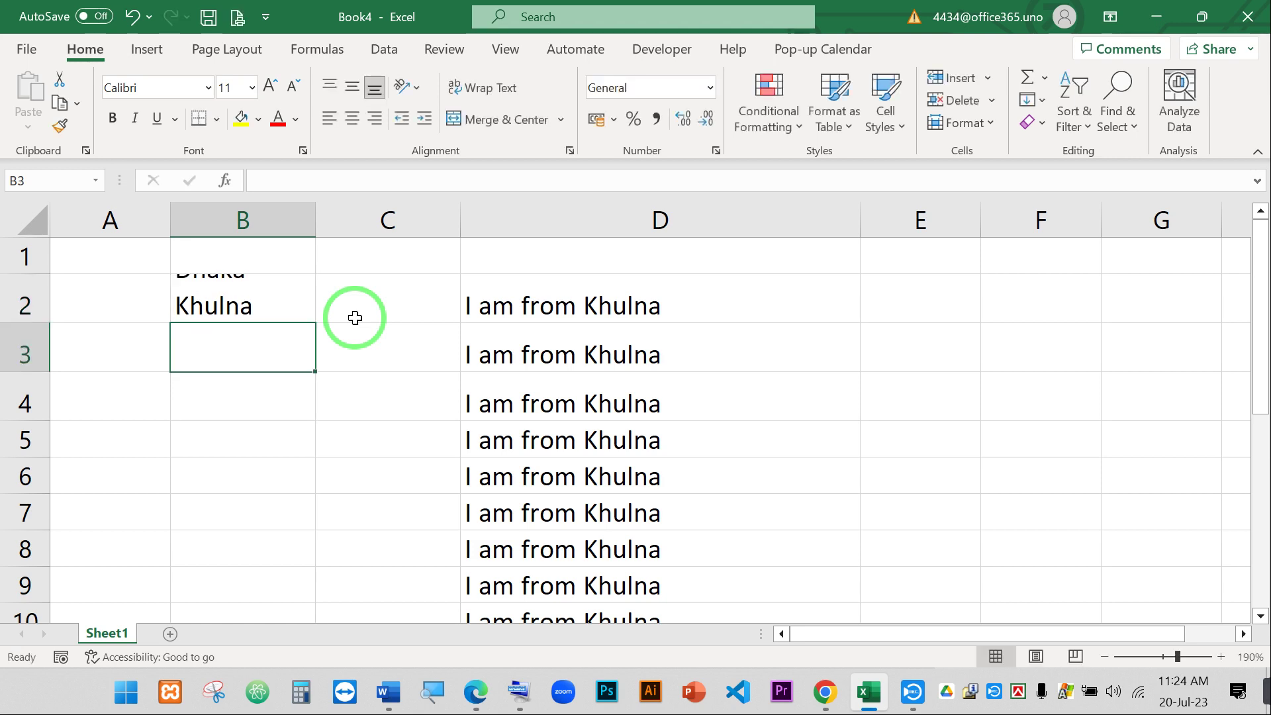
- Autofit row 2 to B2's four lines, then delete the city list from B2
{"action": "left_click", "coordinate": [253, 306]}
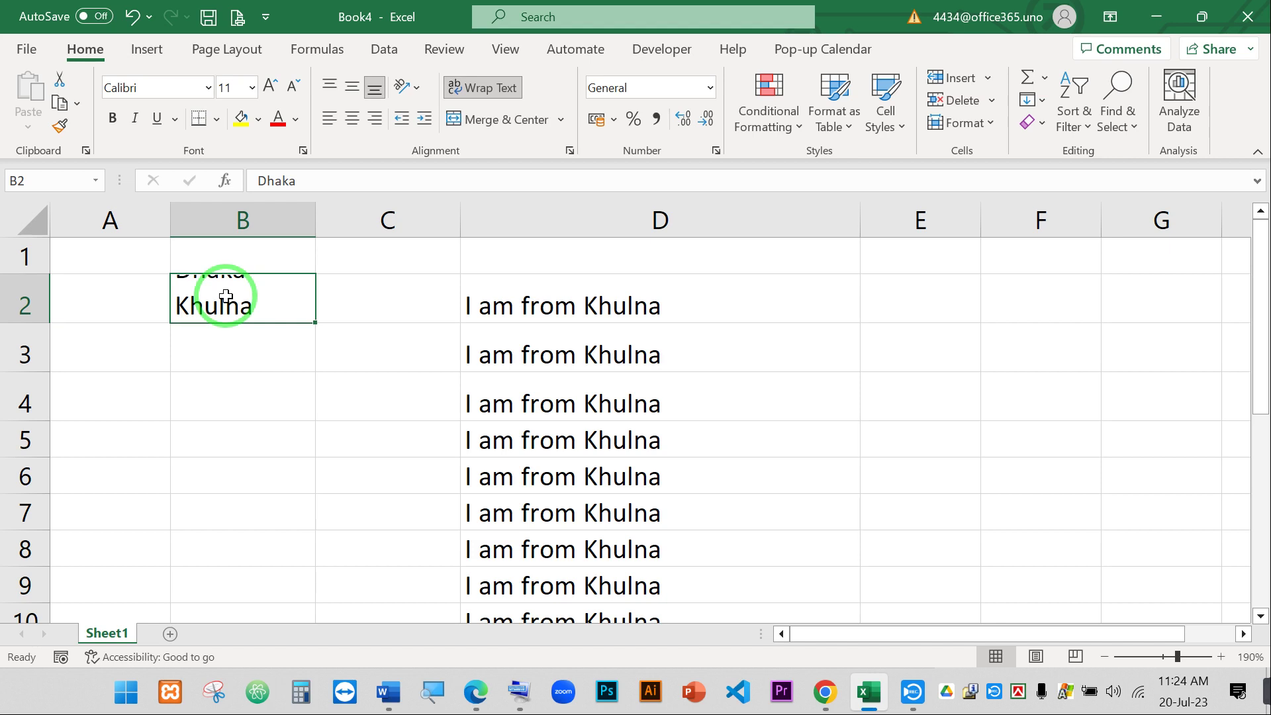
{"action": "double_click", "coordinate": [20, 323]}
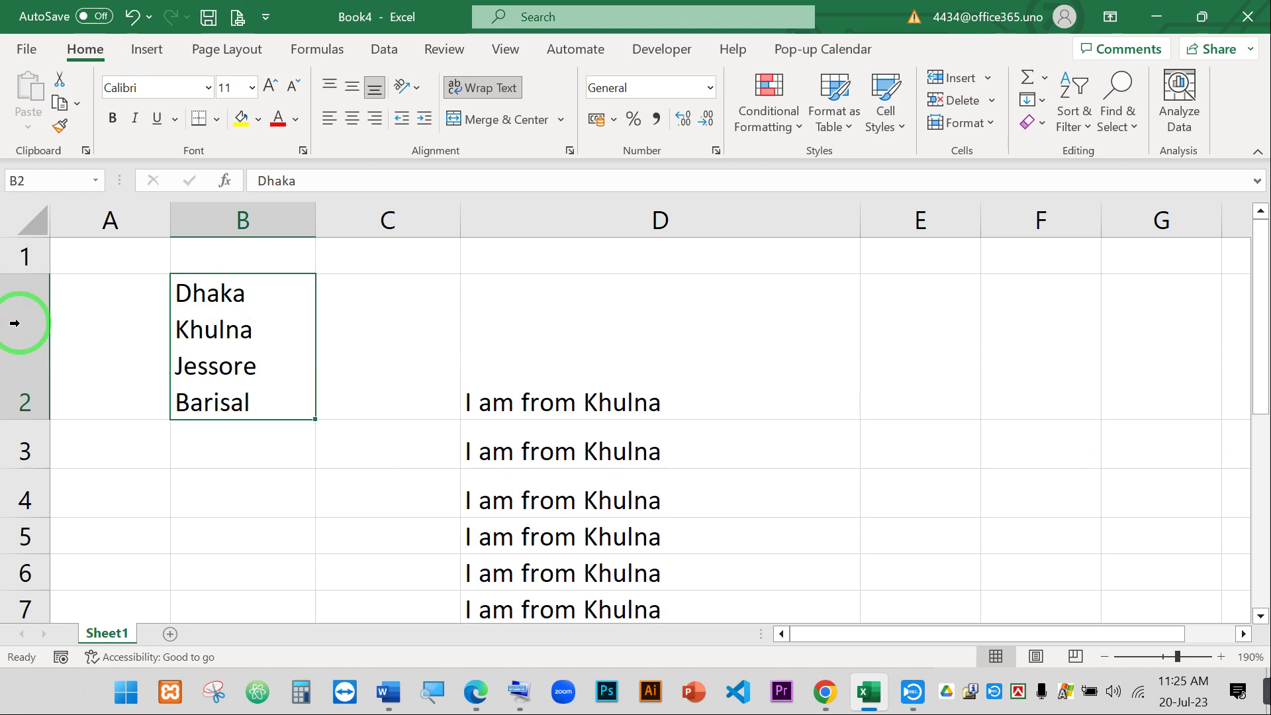
{"action": "key", "text": "ctrl+z"}
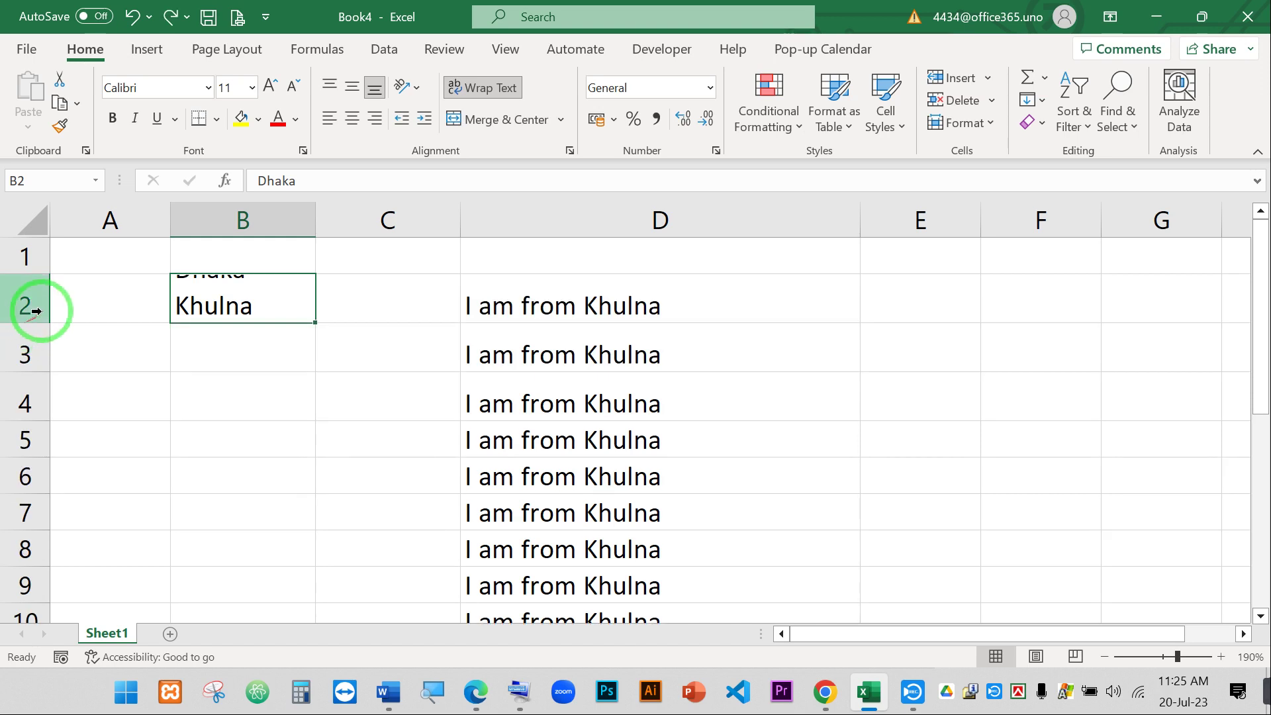
{"action": "double_click", "coordinate": [40, 321]}
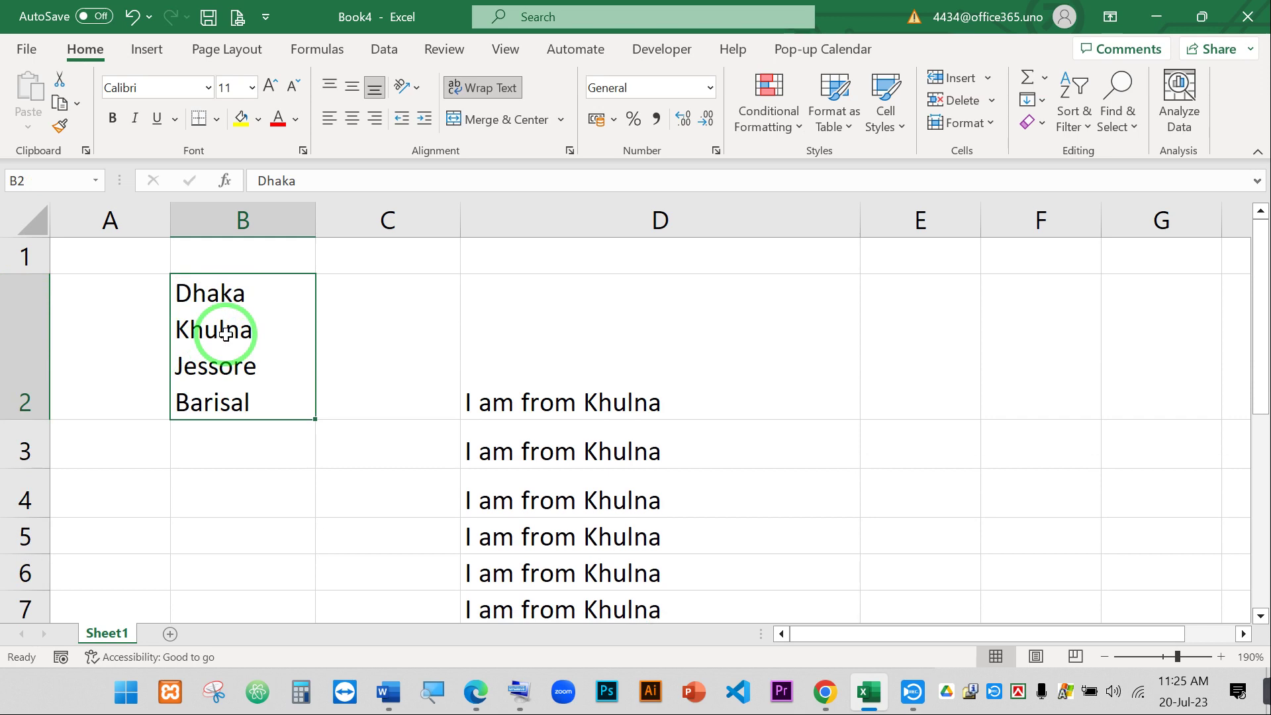
{"action": "left_click", "coordinate": [282, 319]}
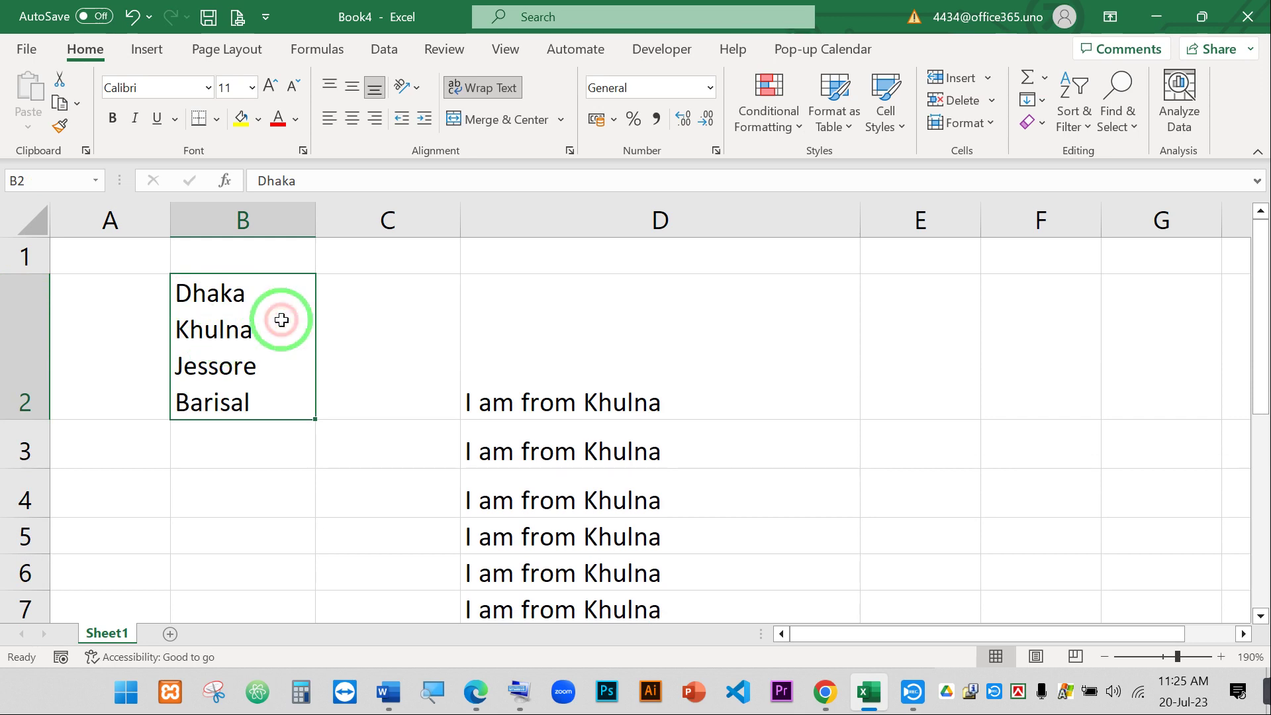
{"action": "key", "text": "Delete"}
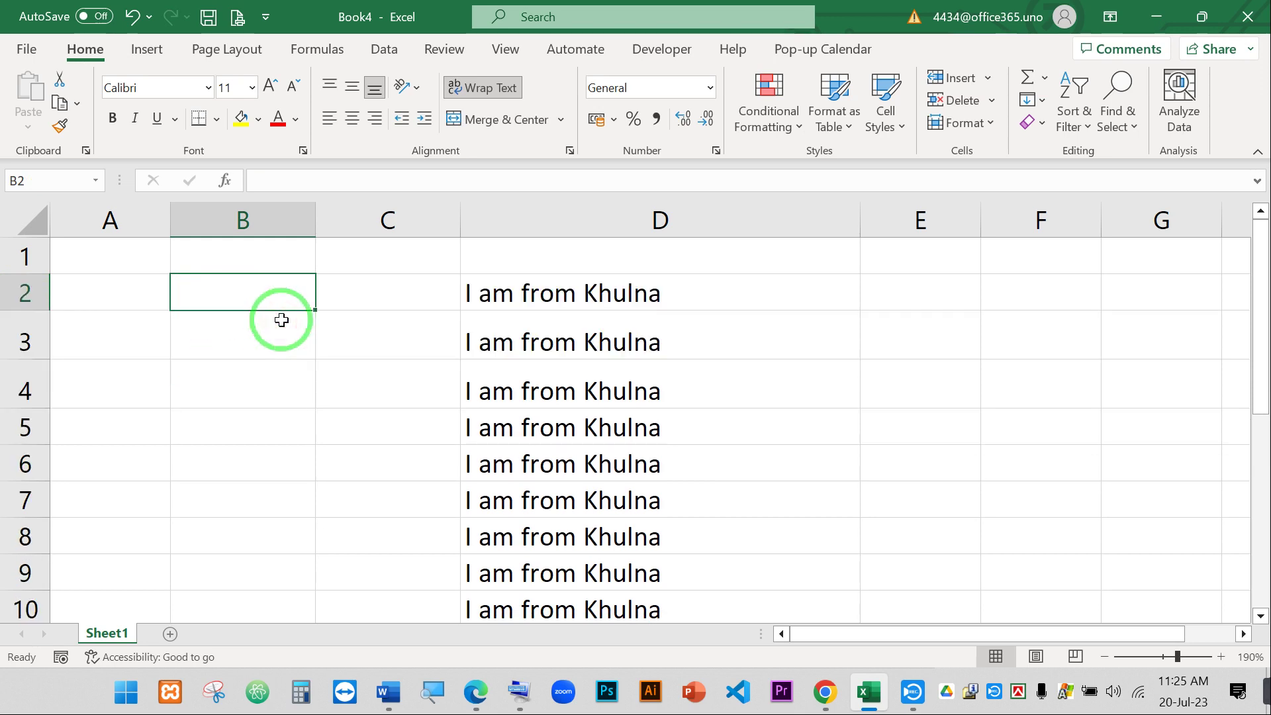
- Drag row 2 much taller and enter 'Dhaka' in cell B2
{"action": "left_click_drag", "start_coordinate": [28, 309], "coordinate": [29, 467]}
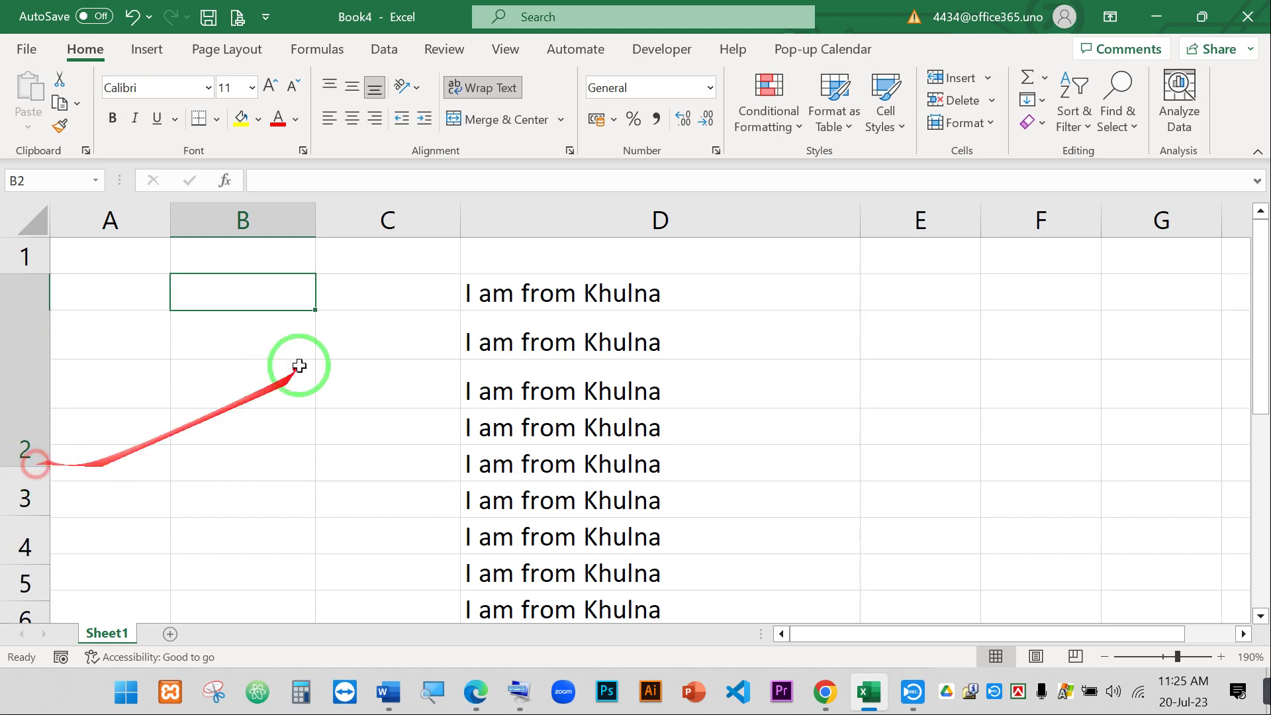
{"action": "left_click", "coordinate": [267, 316]}
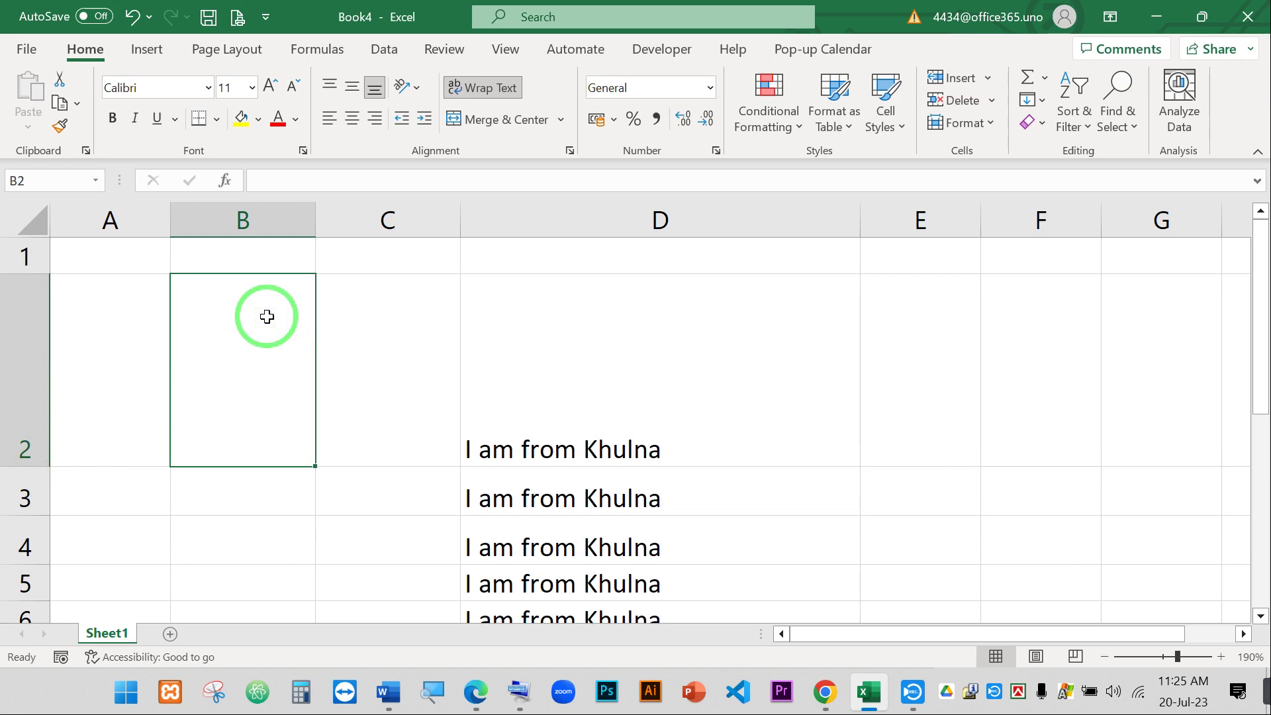
{"action": "type", "text": "Dhaka"}
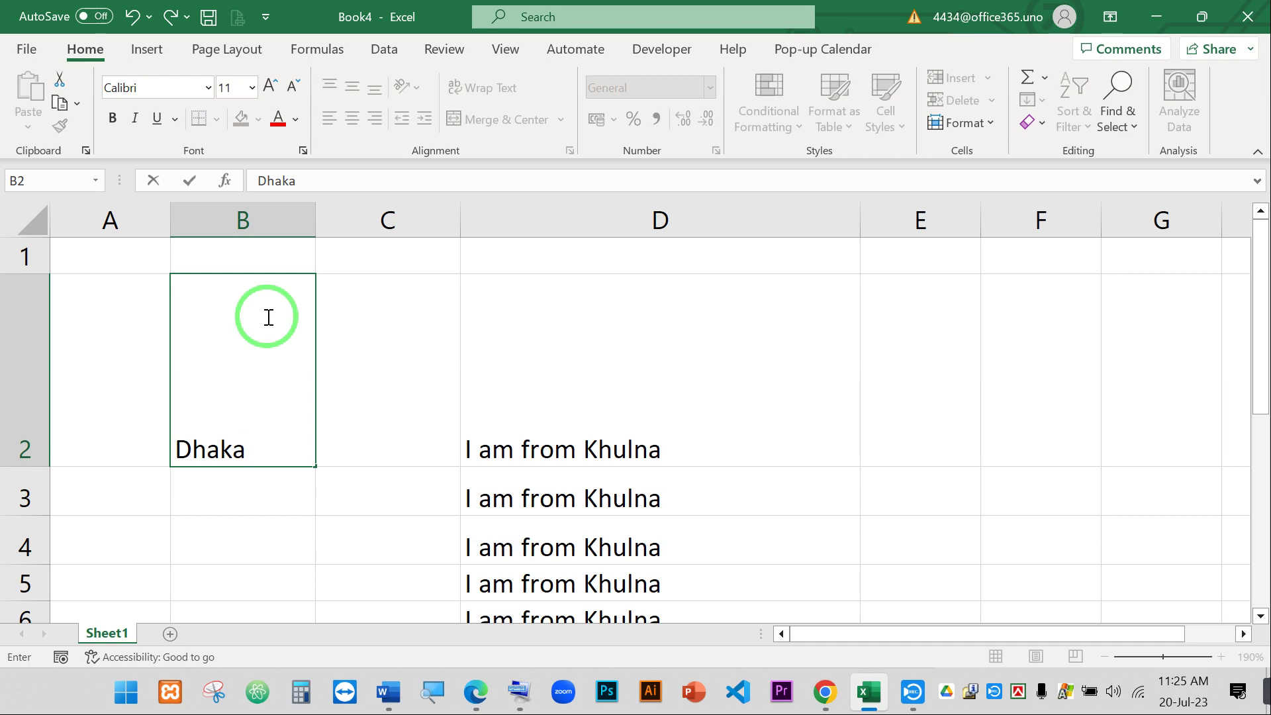
{"action": "key", "text": "Return"}
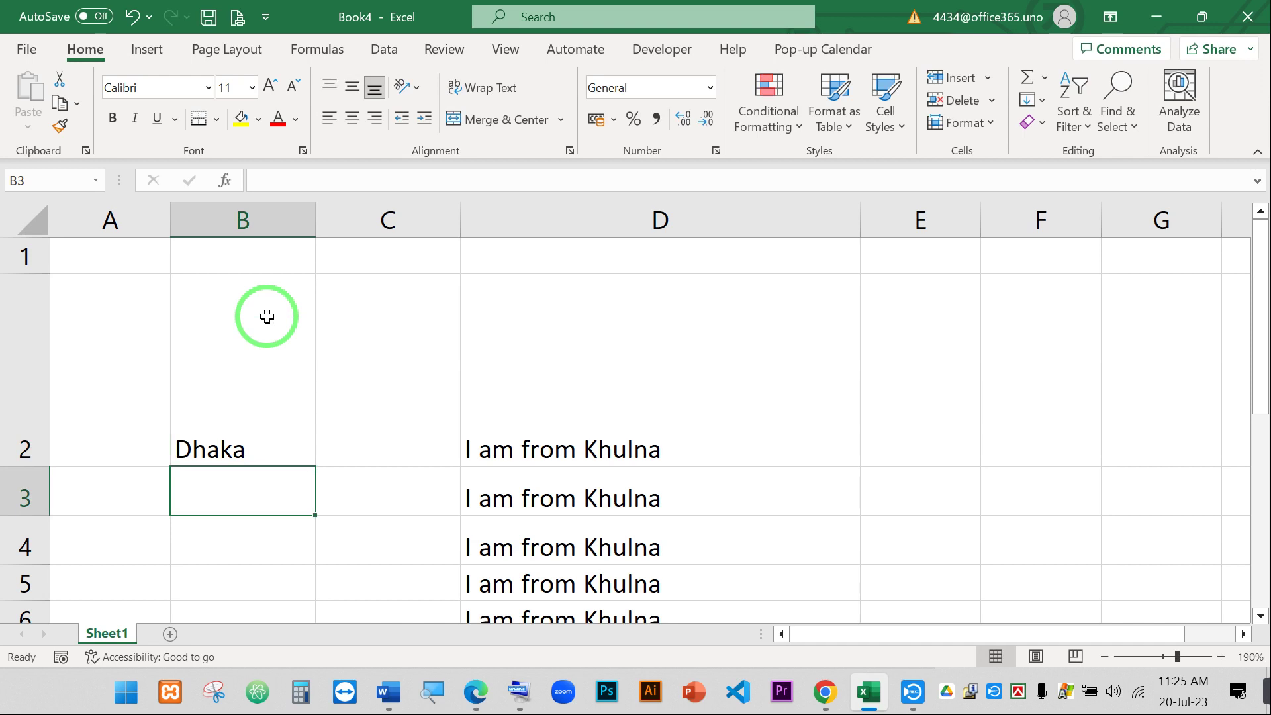
- Stack Khulna, Barisal and Khulna on new lines under Dhaka in B2, then select D2
{"action": "mouse_move", "coordinate": [311, 334]}
{"action": "left_mouse_down"}
{"action": "mouse_move", "coordinate": [281, 325]}
{"action": "mouse_move", "coordinate": [264, 417]}
{"action": "left_mouse_up"}
{"action": "double_click", "coordinate": [265, 440]}
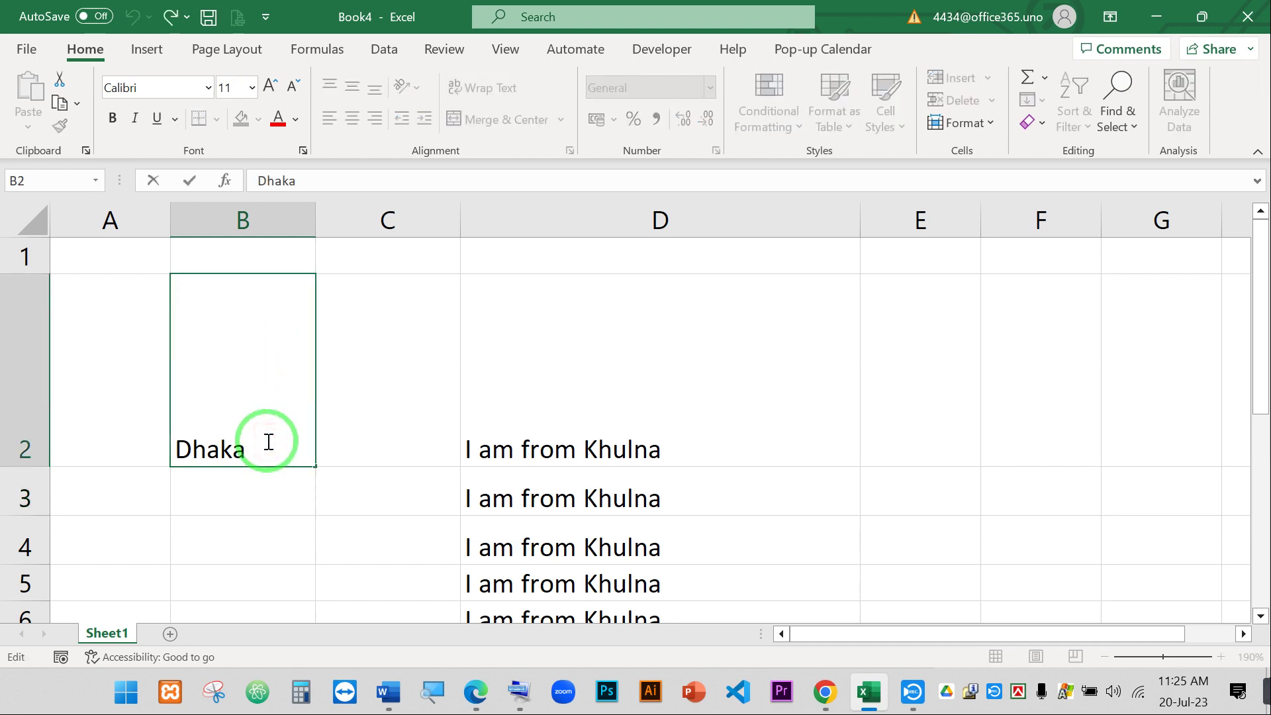
{"action": "key", "text": "alt+Return"}
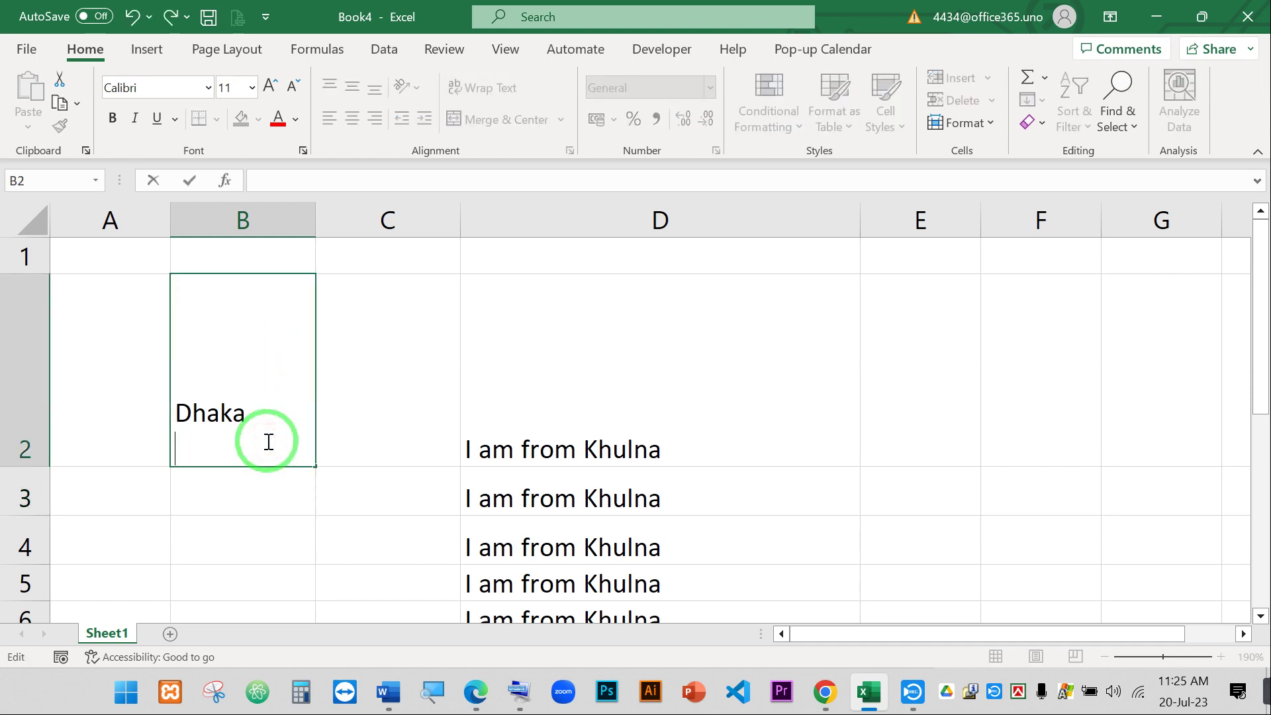
{"action": "type", "text": "Khulna"}
{"action": "key", "text": "alt+Return"}
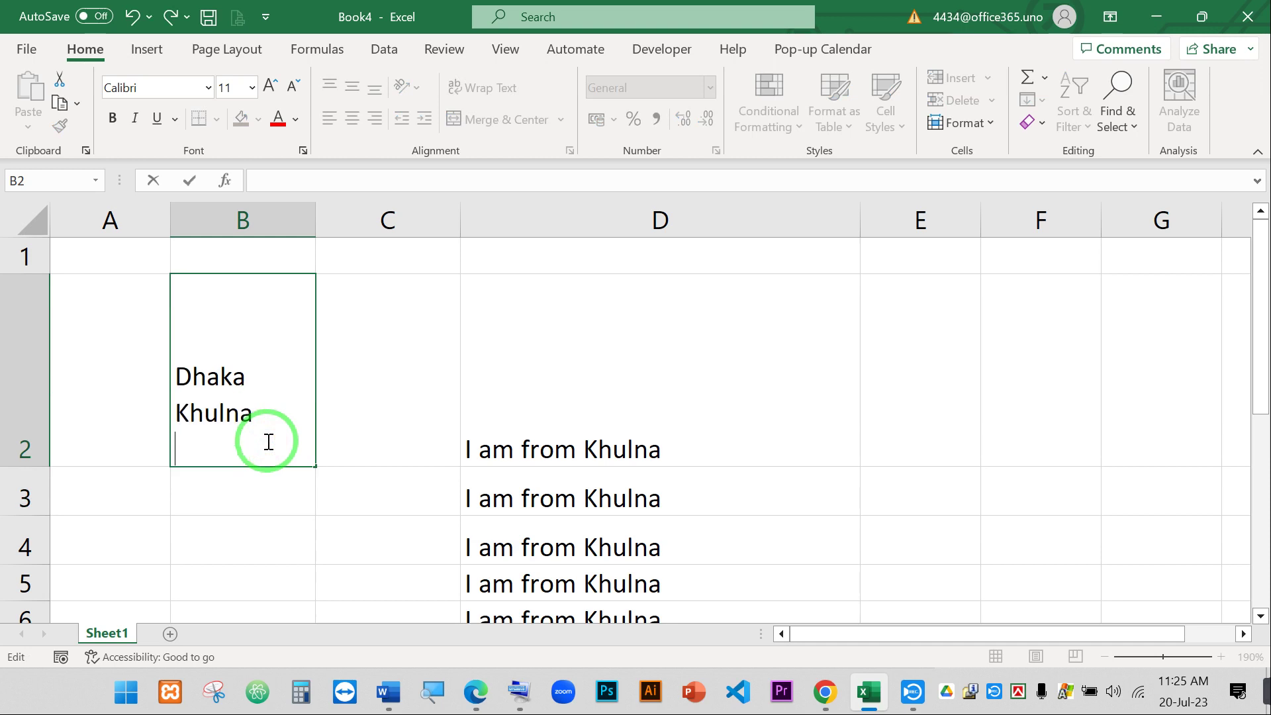
{"action": "type", "text": "Barisal"}
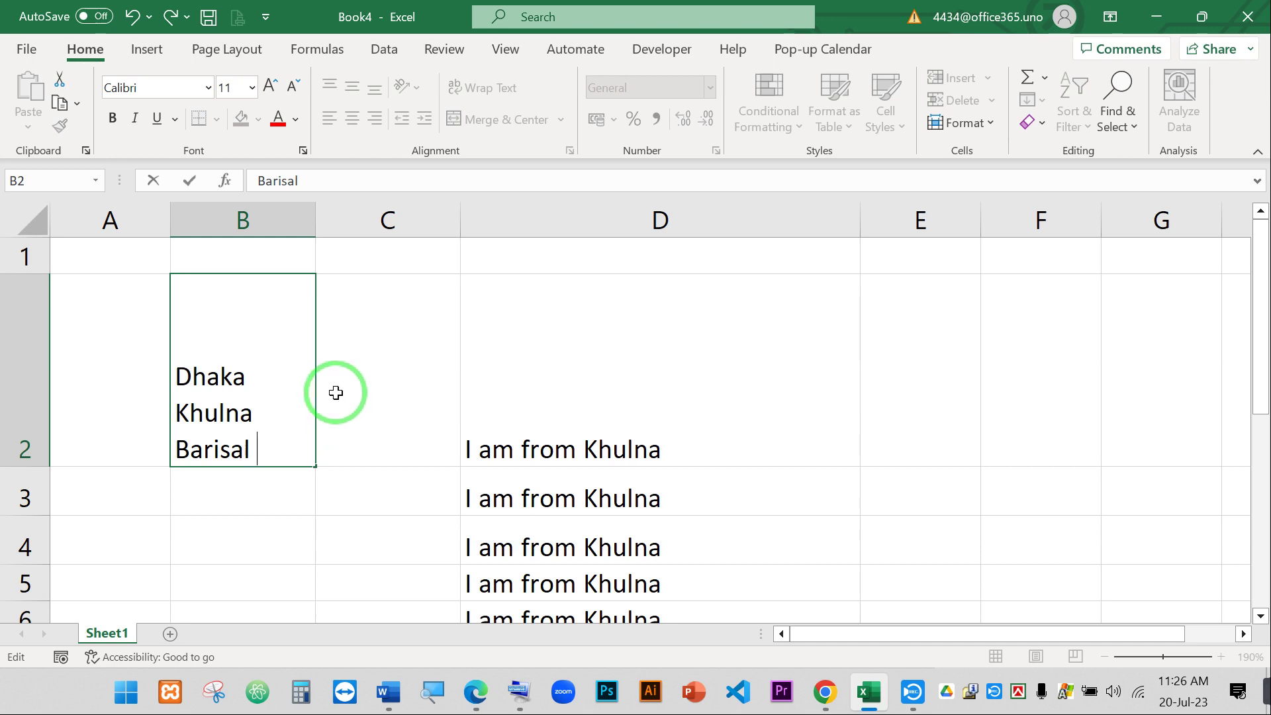
{"action": "type", "text": "Khulna"}
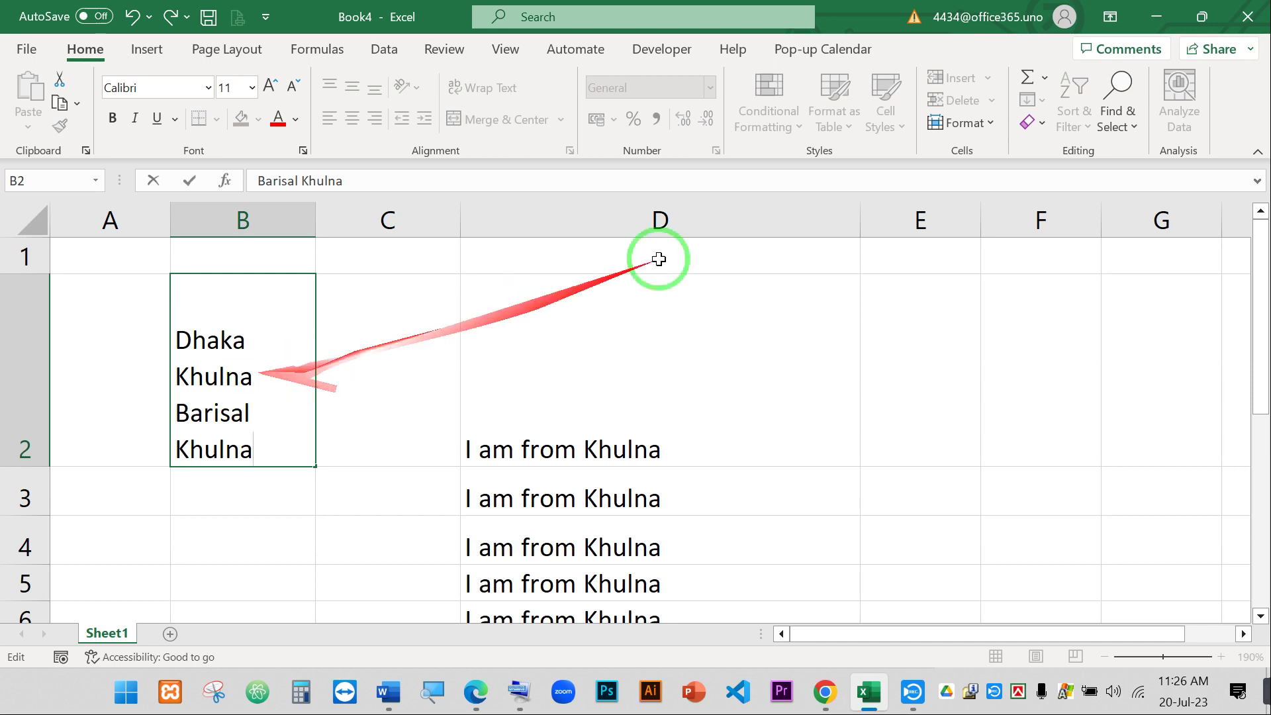
{"action": "left_click", "coordinate": [535, 372]}
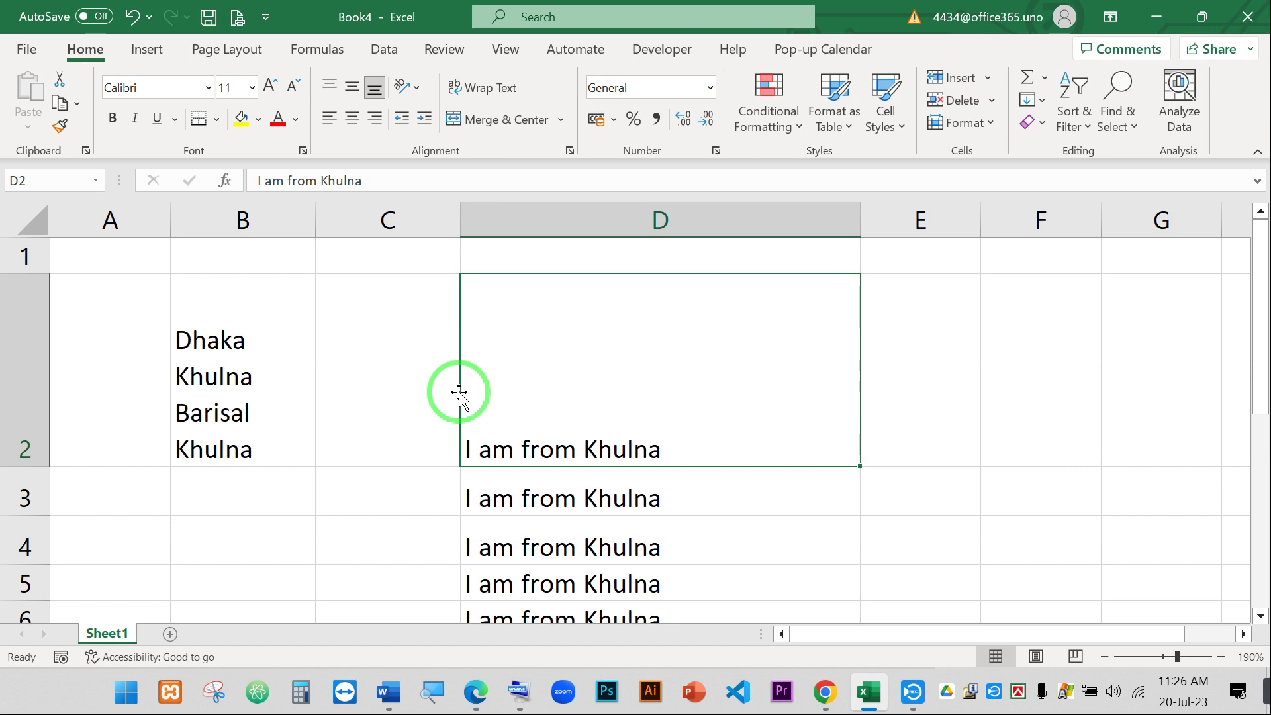
- Bring up the Word document, zoom it out, then minimise Word to return to Excel
{"action": "left_click", "coordinate": [388, 692]}
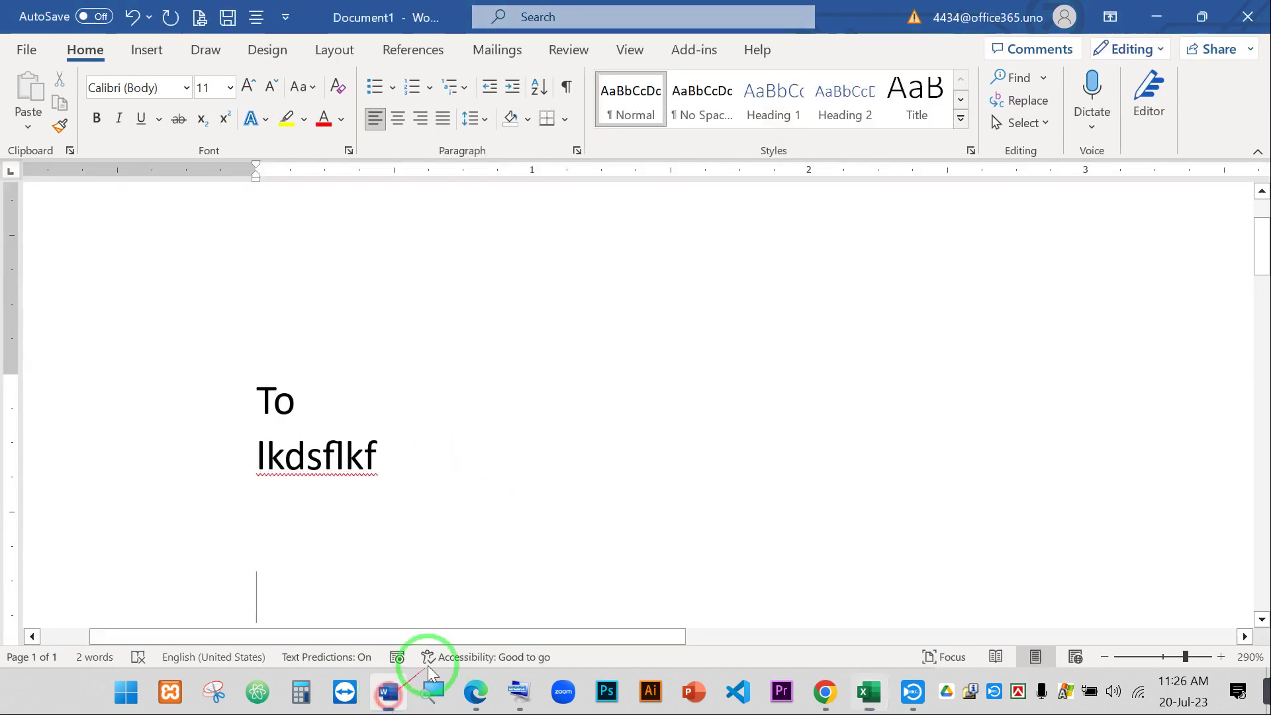
{"action": "scroll", "coordinate": [648, 490], "scroll_direction": "down", "scroll_amount": 11}
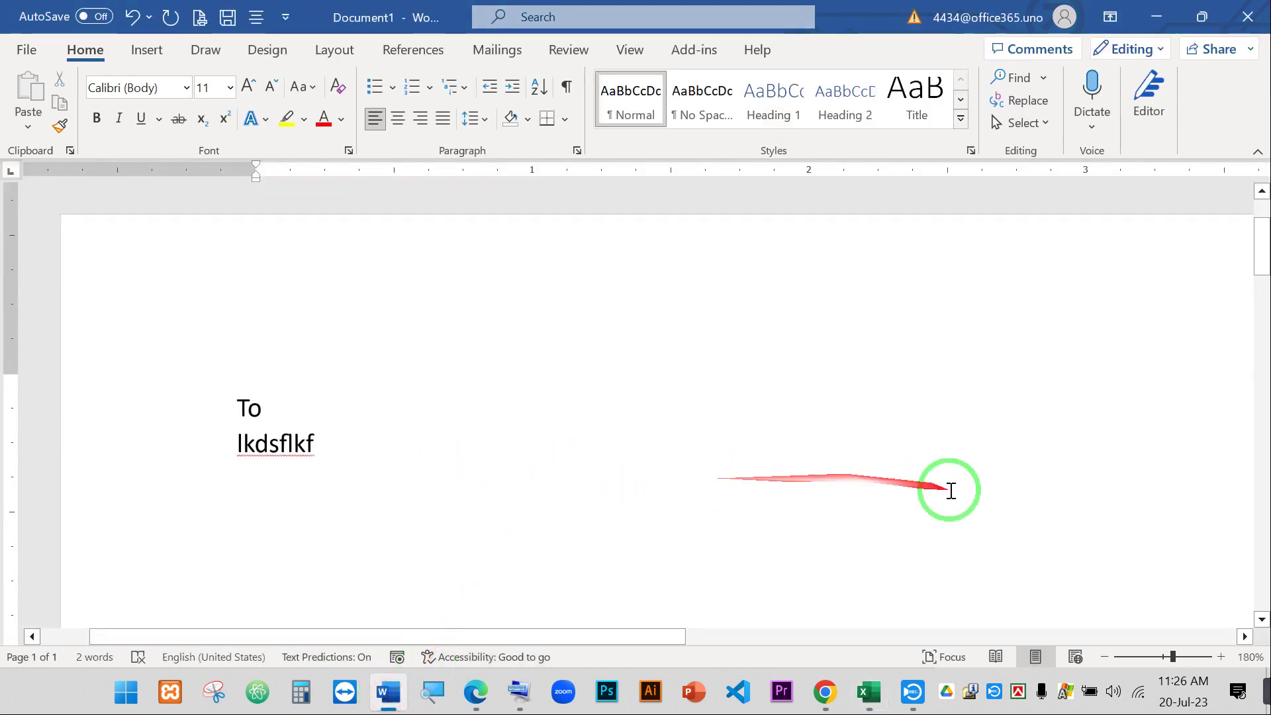
{"action": "scroll", "coordinate": [1180, 464], "scroll_direction": "down", "scroll_amount": 7}
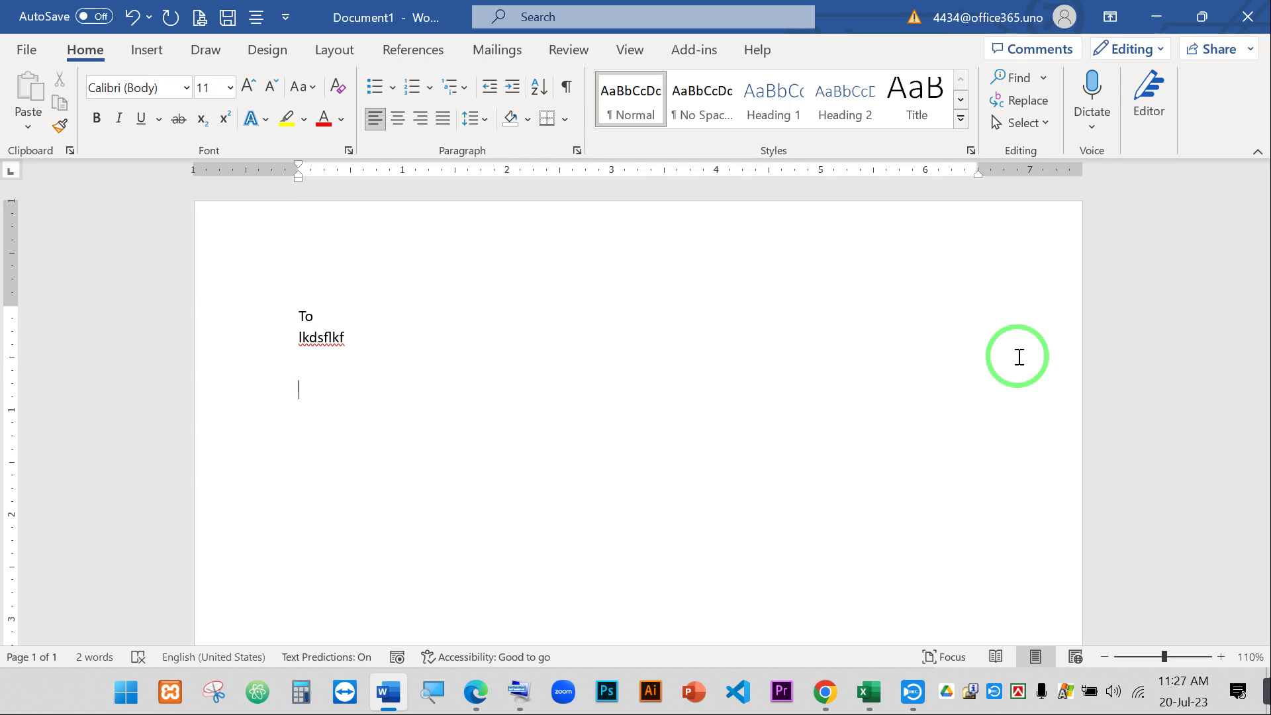
{"action": "left_click", "coordinate": [1146, 21]}
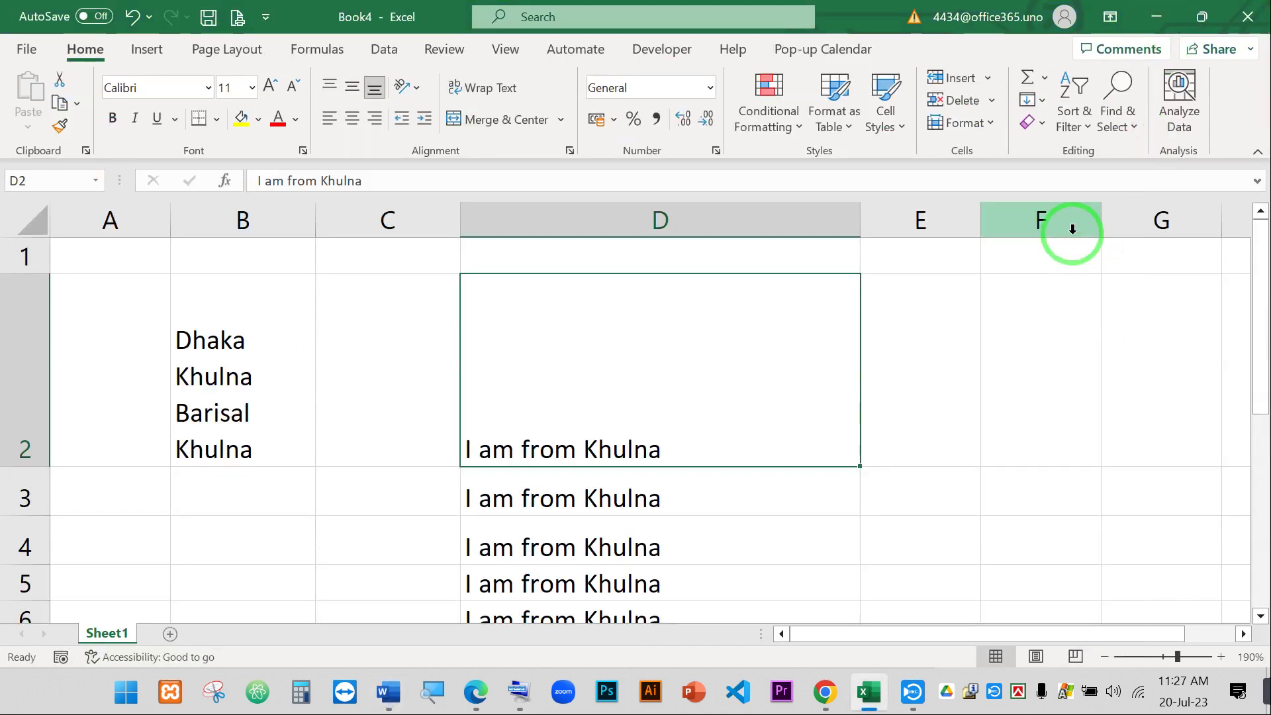
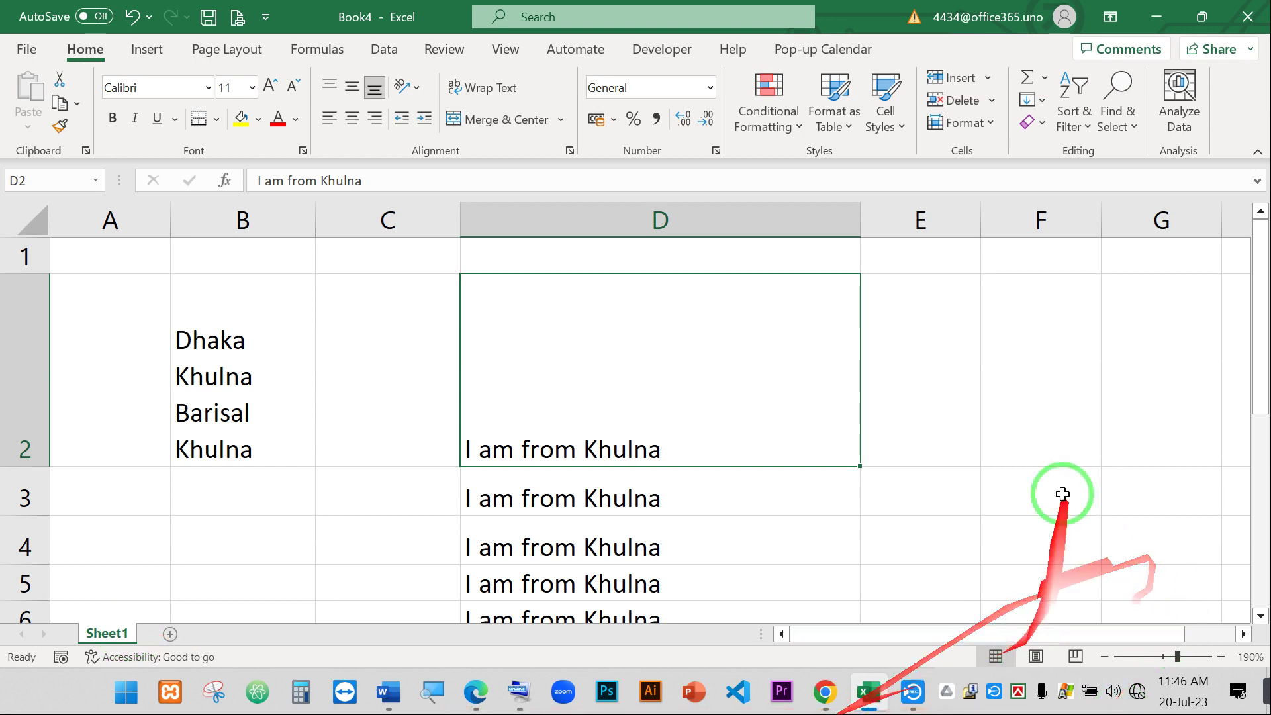
- Add two new blank sheets, Sheet2 and Sheet3, to the workbook
{"action": "left_click", "coordinate": [1029, 444]}
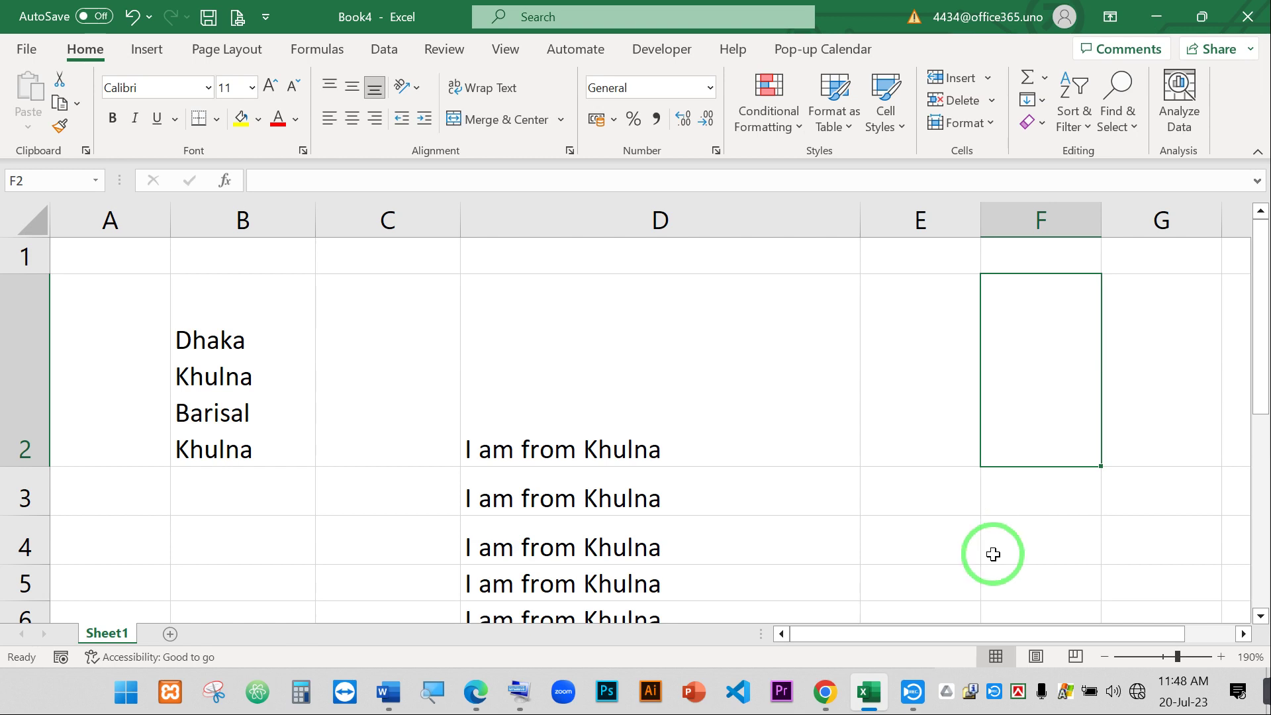
{"action": "left_click", "coordinate": [912, 706]}
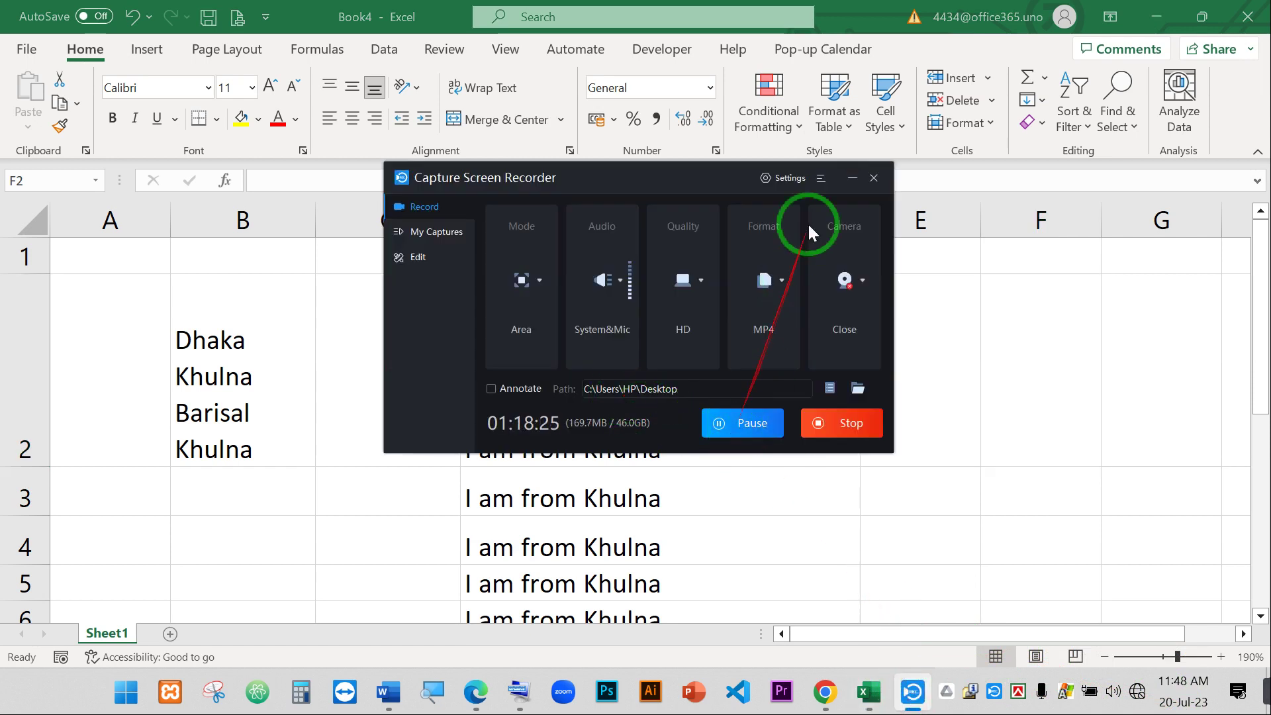
{"action": "left_click", "coordinate": [853, 179]}
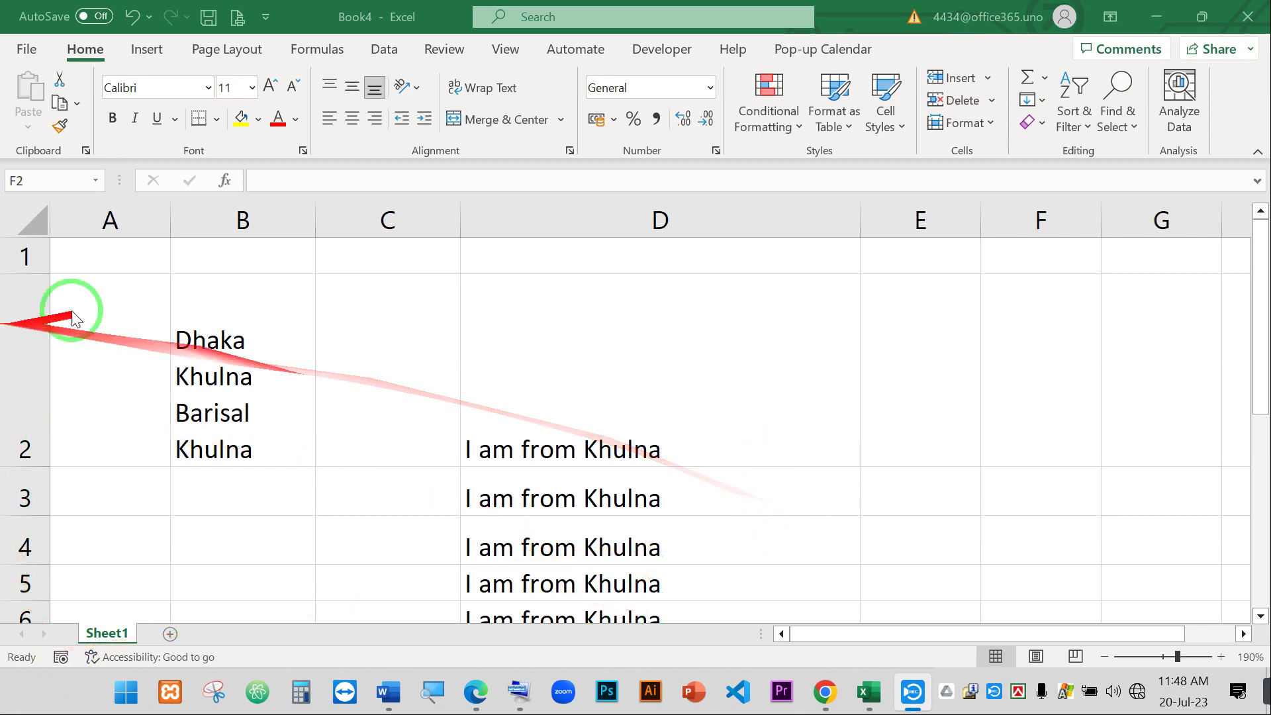
{"action": "left_click", "coordinate": [268, 297]}
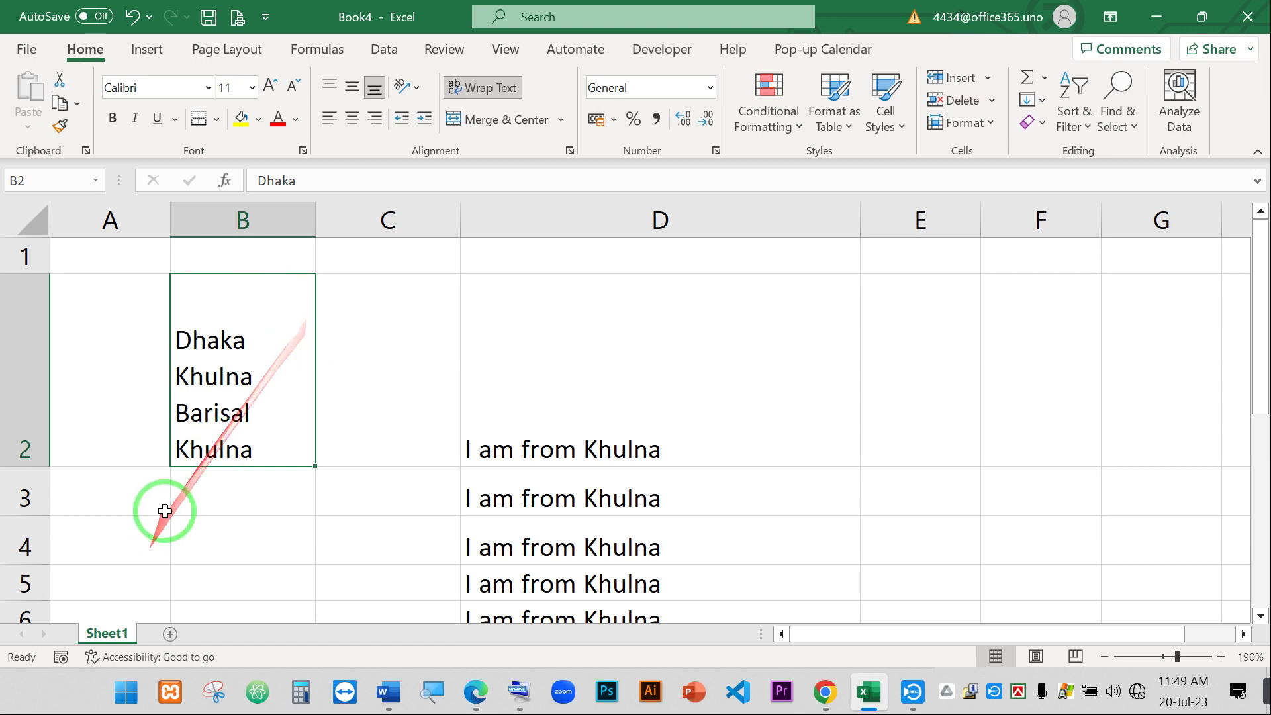
{"action": "left_click", "coordinate": [100, 637]}
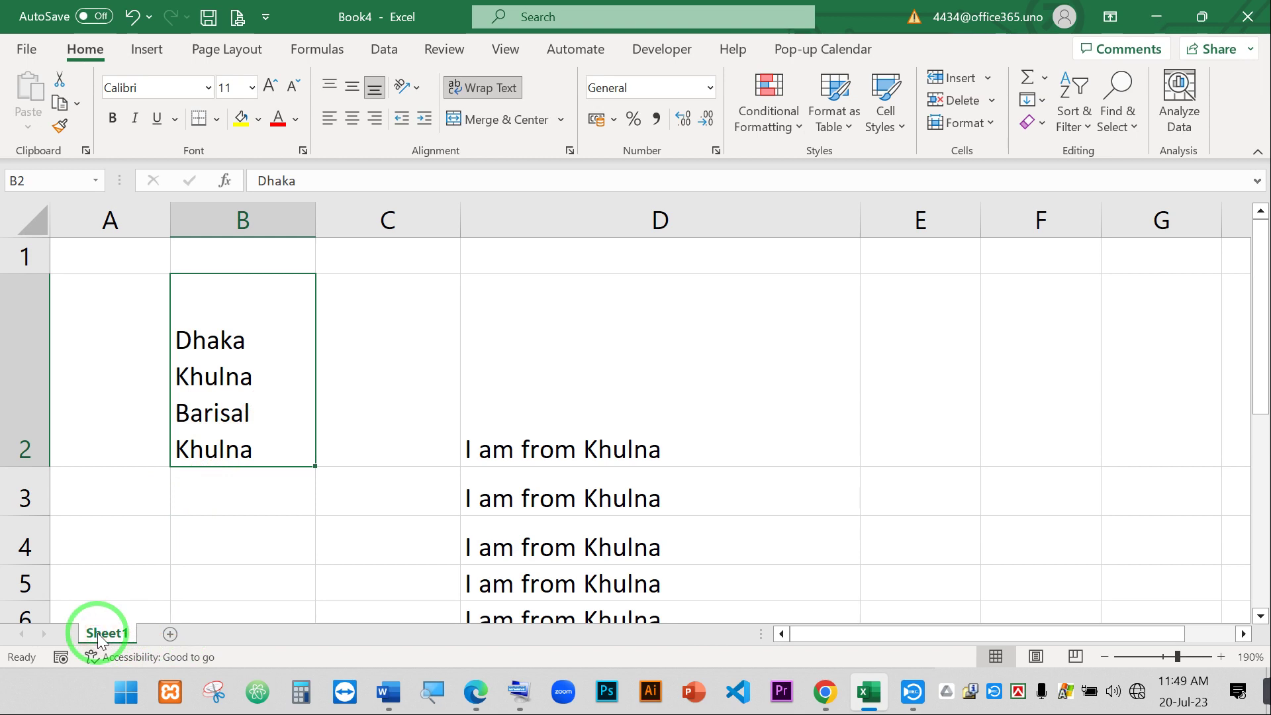
{"action": "left_click", "coordinate": [171, 634]}
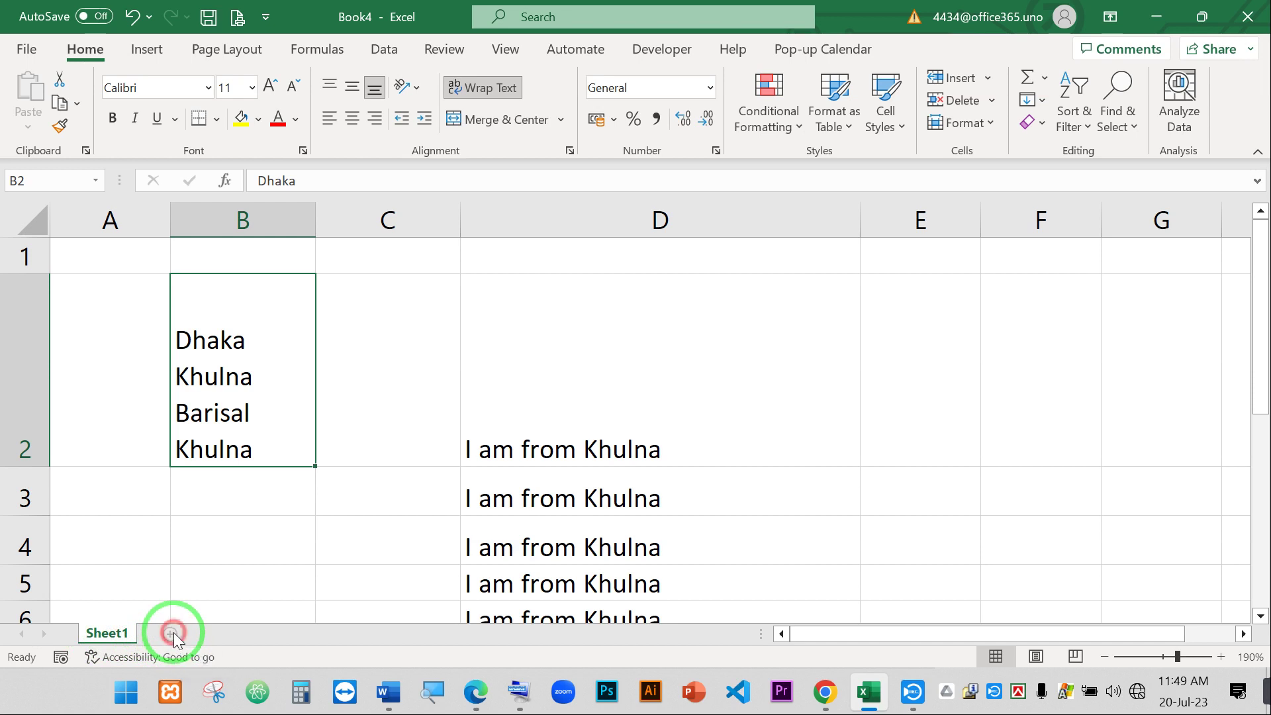
{"action": "left_click", "coordinate": [231, 635]}
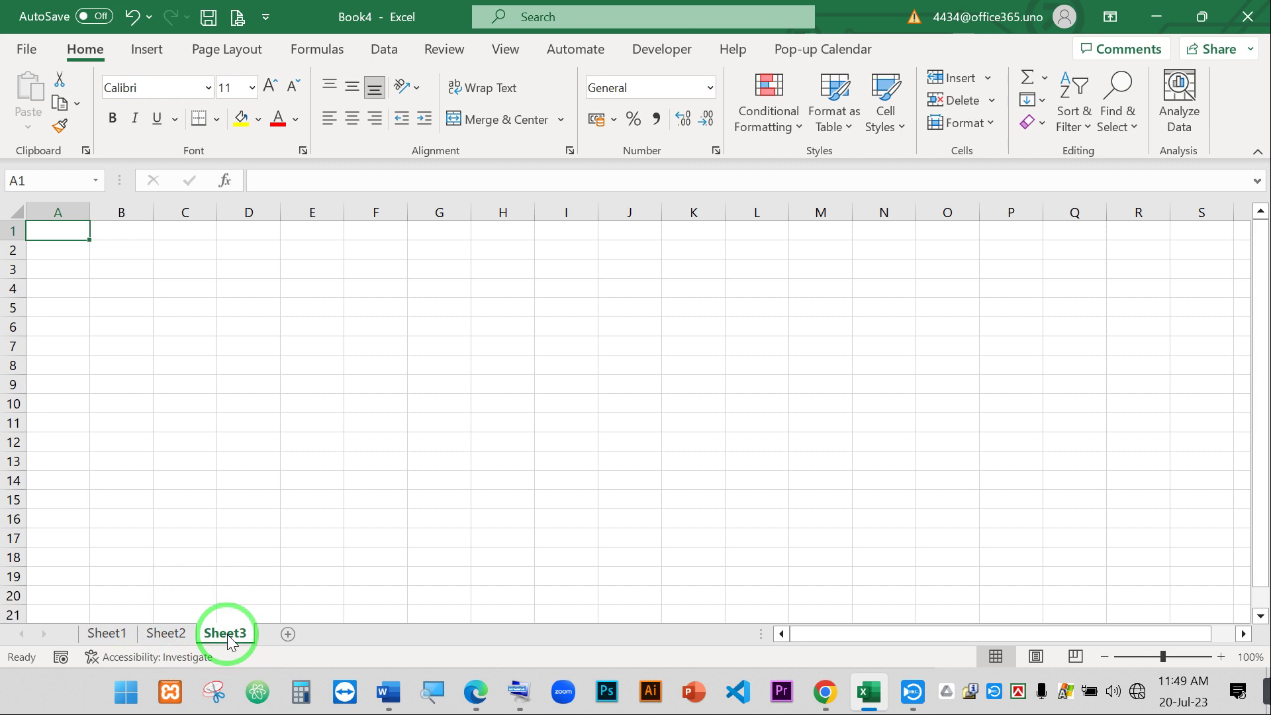
- Drag the Sheet3 tab so it sits between Sheet1 and Sheet2
{"action": "left_click_drag", "start_coordinate": [228, 641], "coordinate": [40, 629]}
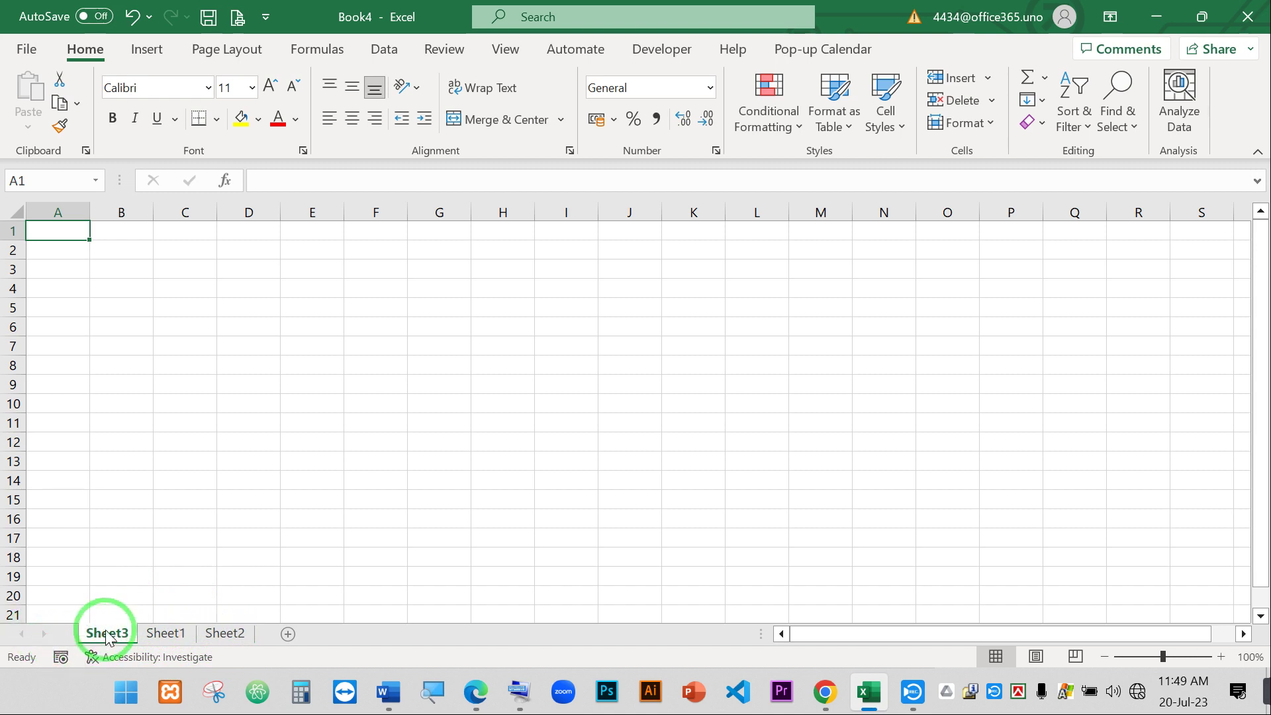
{"action": "mouse_move", "coordinate": [107, 637]}
{"action": "left_mouse_down"}
{"action": "mouse_move", "coordinate": [289, 645]}
{"action": "mouse_move", "coordinate": [120, 639]}
{"action": "mouse_move", "coordinate": [235, 640]}
{"action": "mouse_move", "coordinate": [66, 621]}
{"action": "mouse_move", "coordinate": [45, 639]}
{"action": "mouse_move", "coordinate": [284, 647]}
{"action": "mouse_move", "coordinate": [261, 630]}
{"action": "left_mouse_up"}
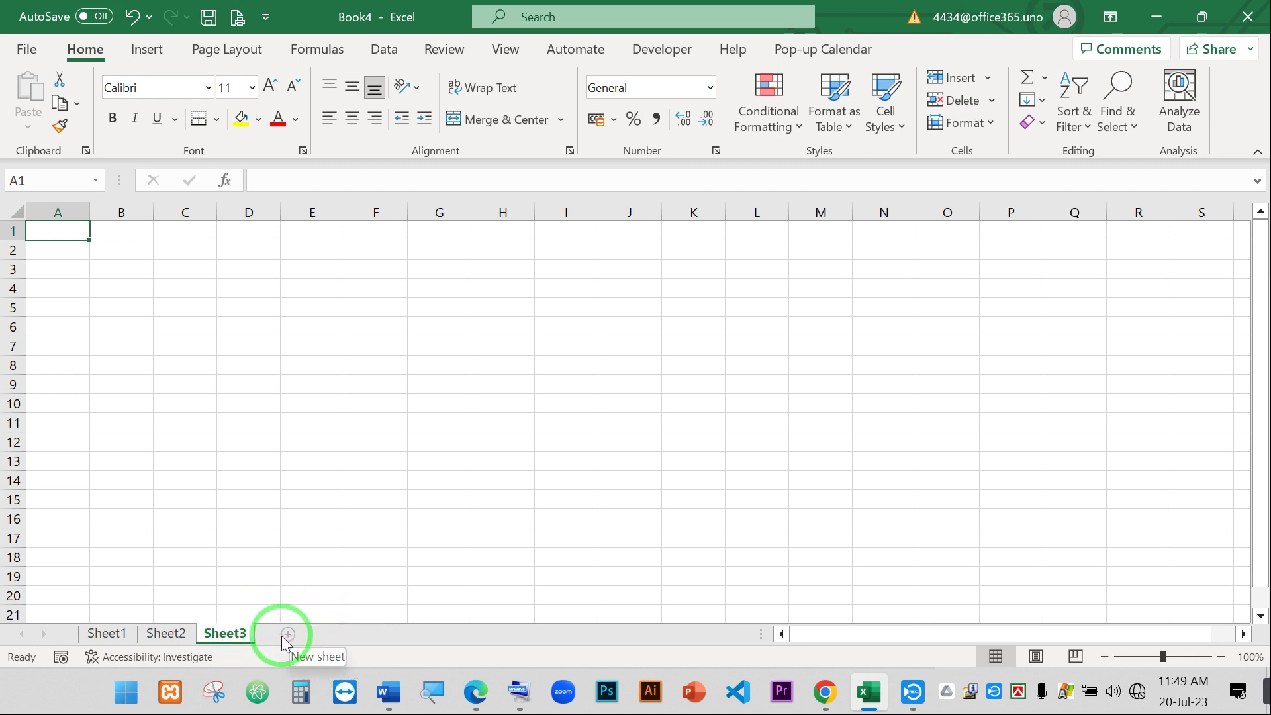
{"action": "left_click_drag", "start_coordinate": [227, 635], "coordinate": [196, 641]}
{"action": "left_click_drag", "start_coordinate": [151, 637], "coordinate": [151, 638]}
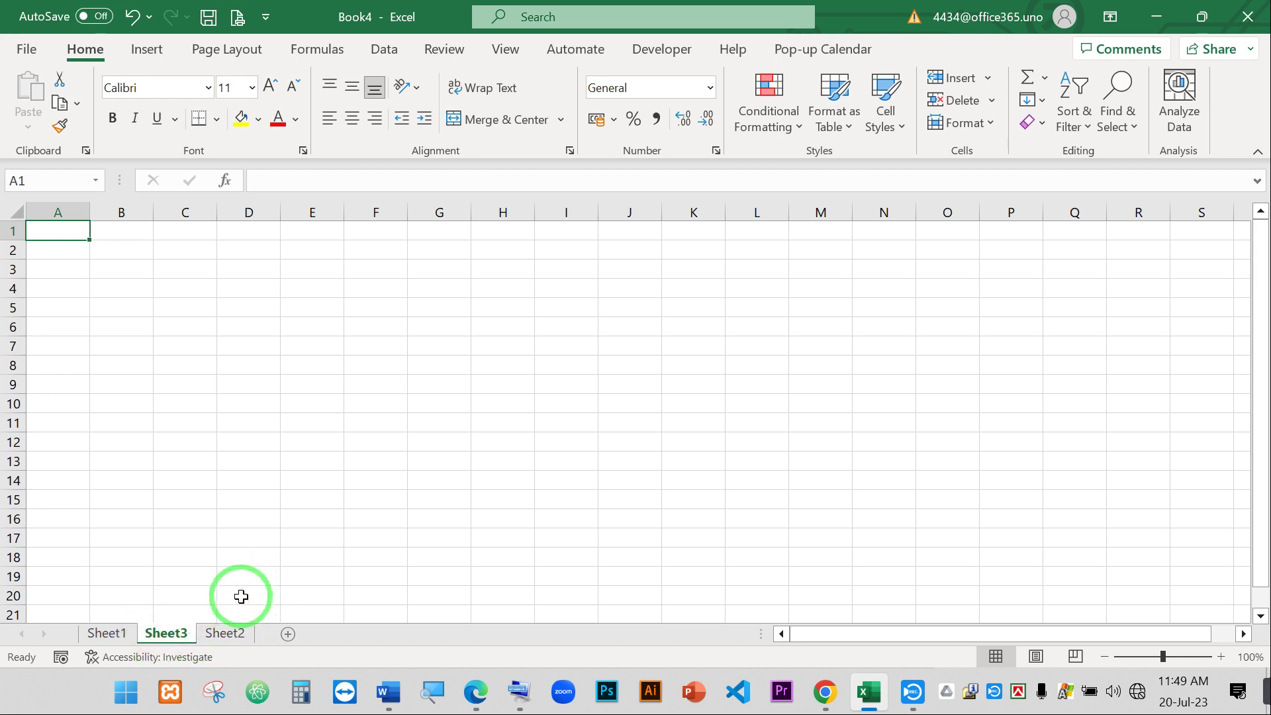
- Delete Sheet3 and then Sheet2 from their tab context menus, keeping only Sheet1
{"action": "right_click", "coordinate": [176, 640]}
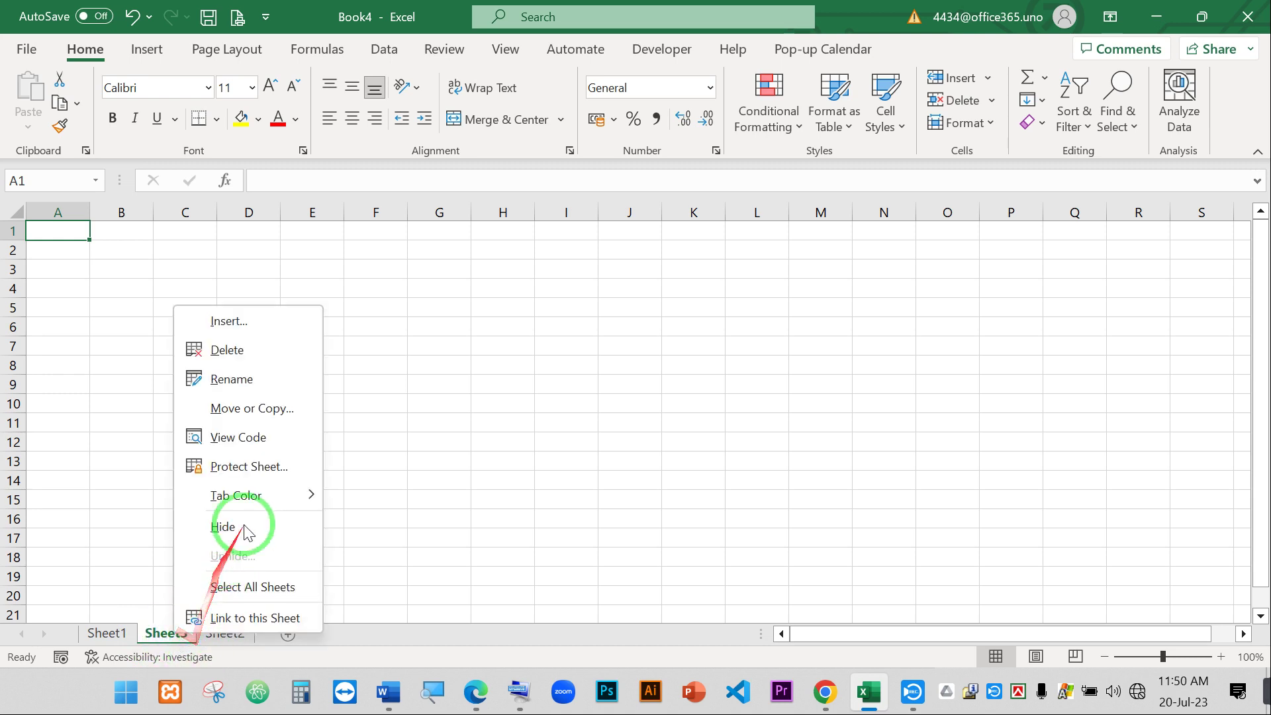
{"action": "left_click", "coordinate": [268, 349]}
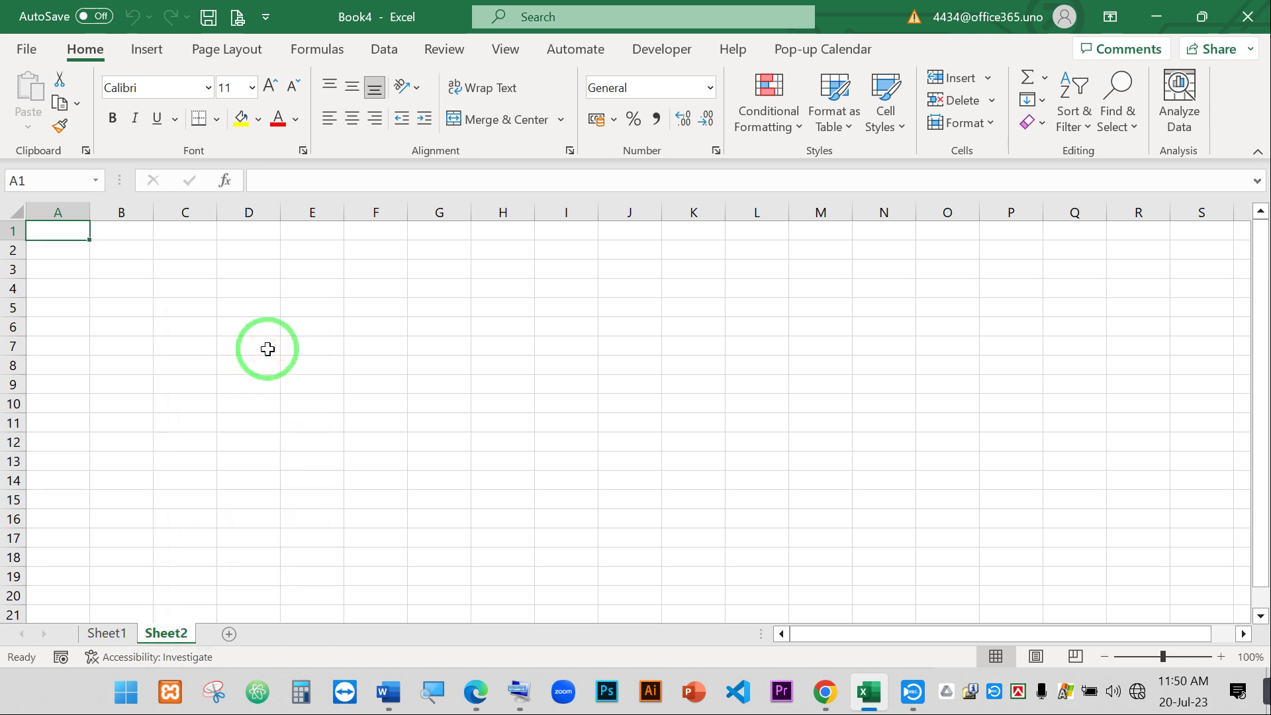
{"action": "left_click", "coordinate": [157, 634]}
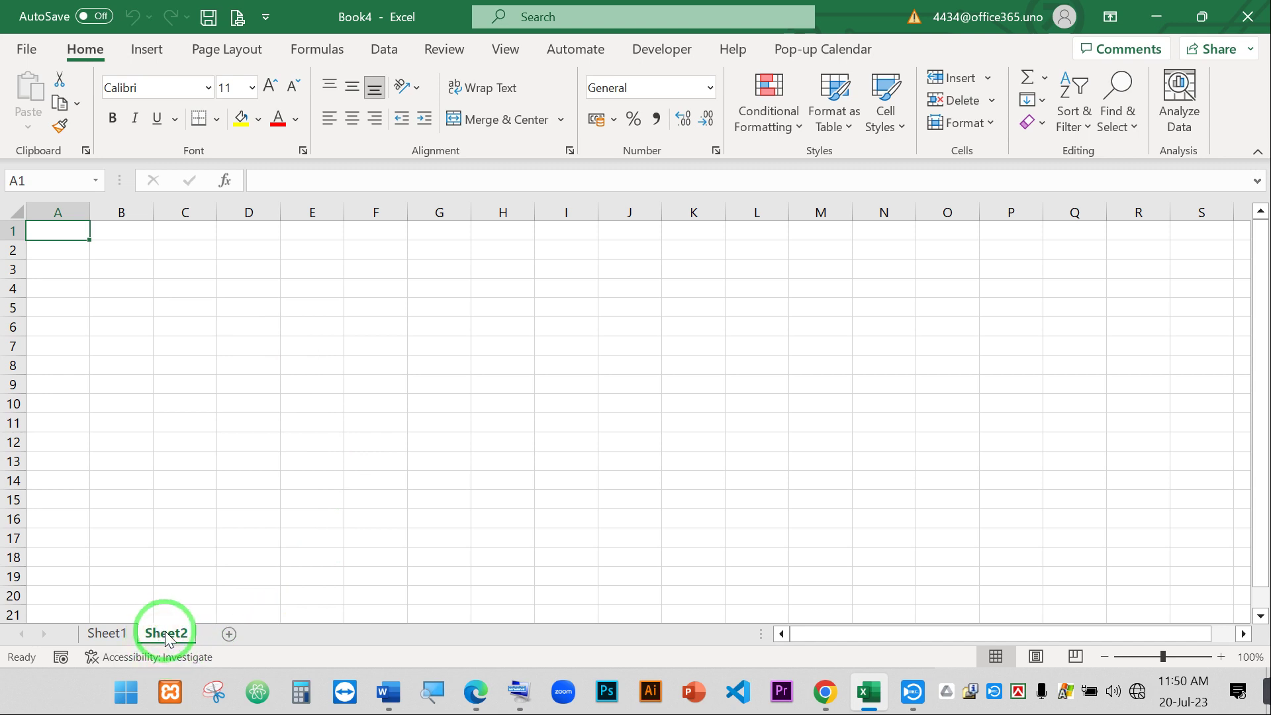
{"action": "right_click", "coordinate": [167, 635]}
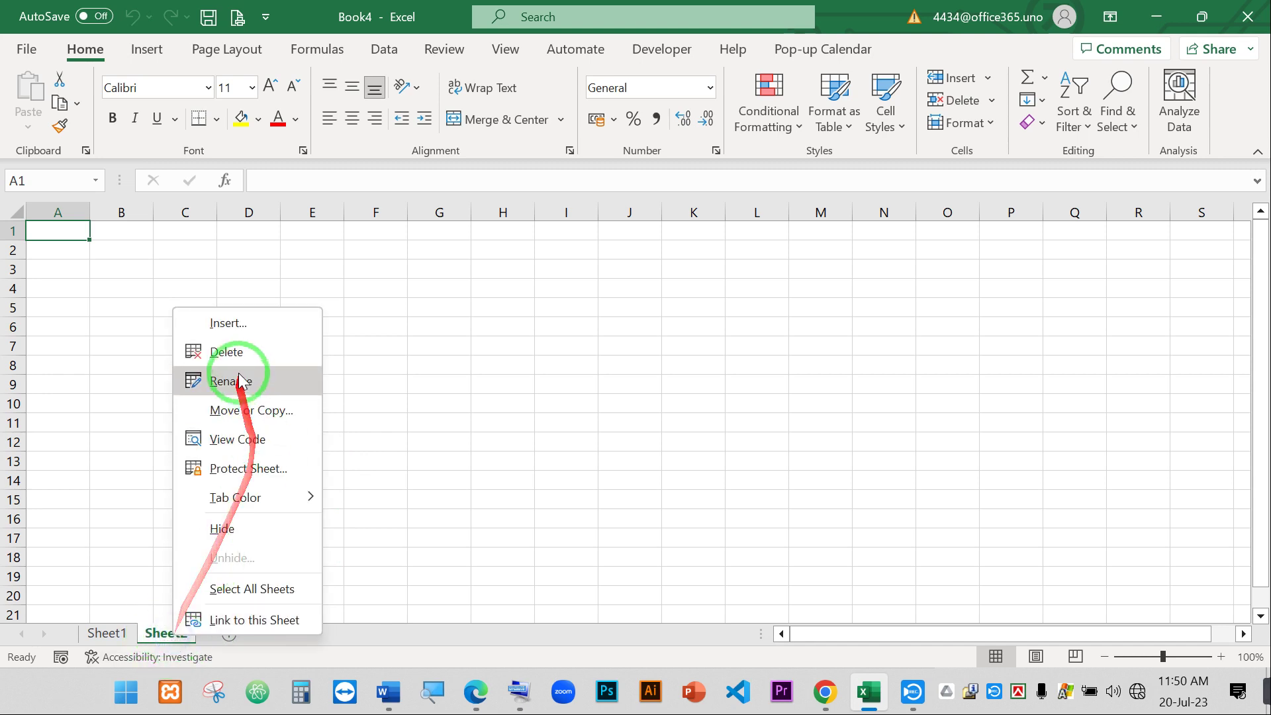
{"action": "left_click", "coordinate": [239, 352]}
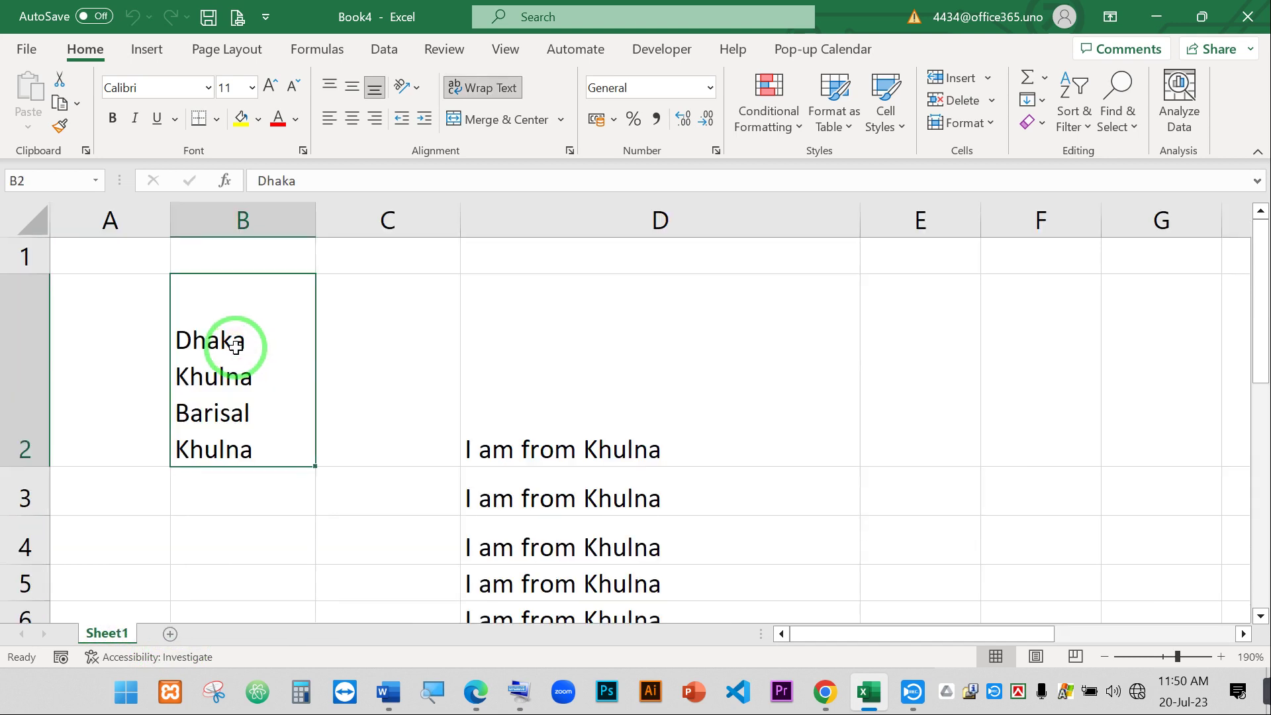
- Add Sheet4, move its tab before and back after Sheet1, and show Sheet4
{"action": "left_click", "coordinate": [169, 634]}
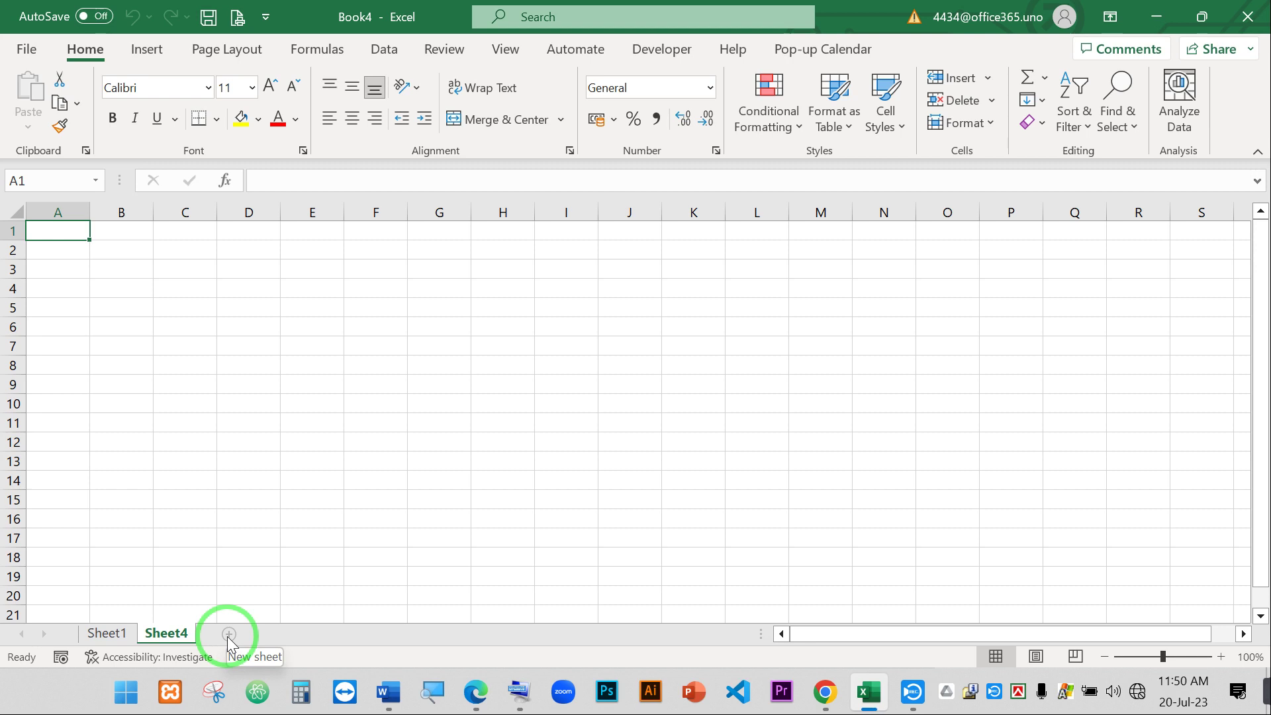
{"action": "left_click_drag", "start_coordinate": [176, 636], "coordinate": [53, 632]}
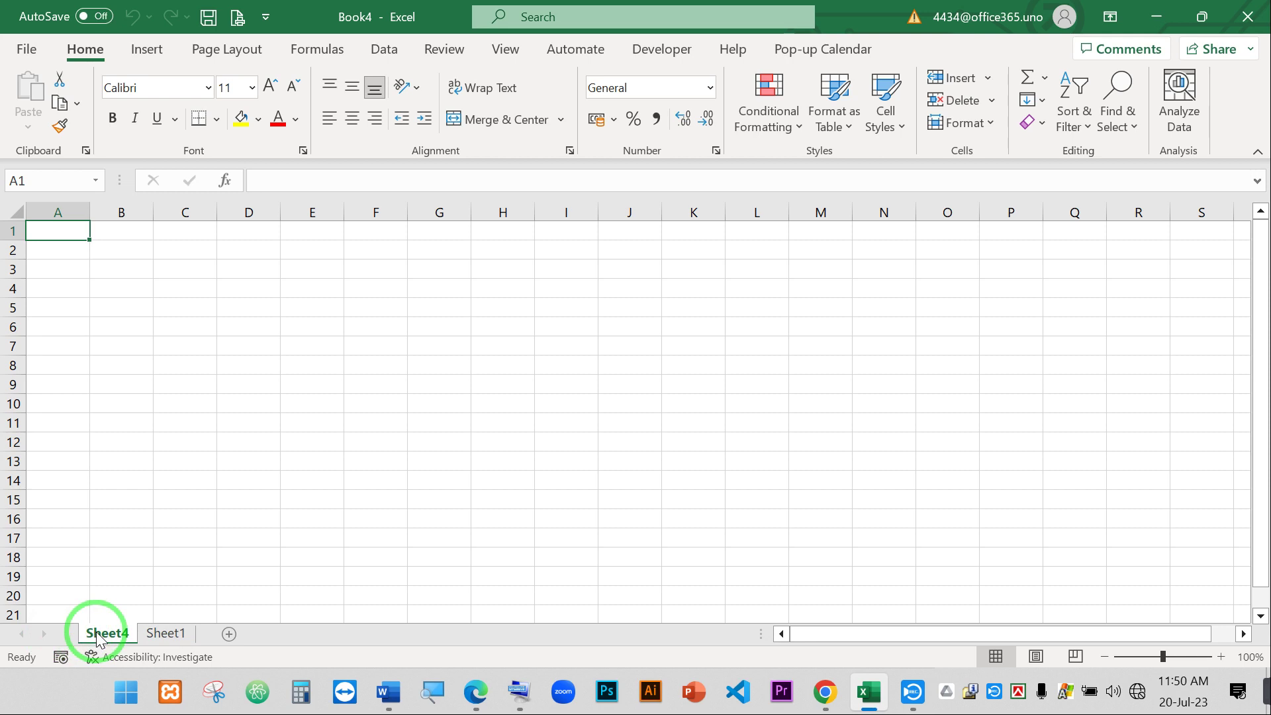
{"action": "left_click_drag", "start_coordinate": [98, 638], "coordinate": [209, 640]}
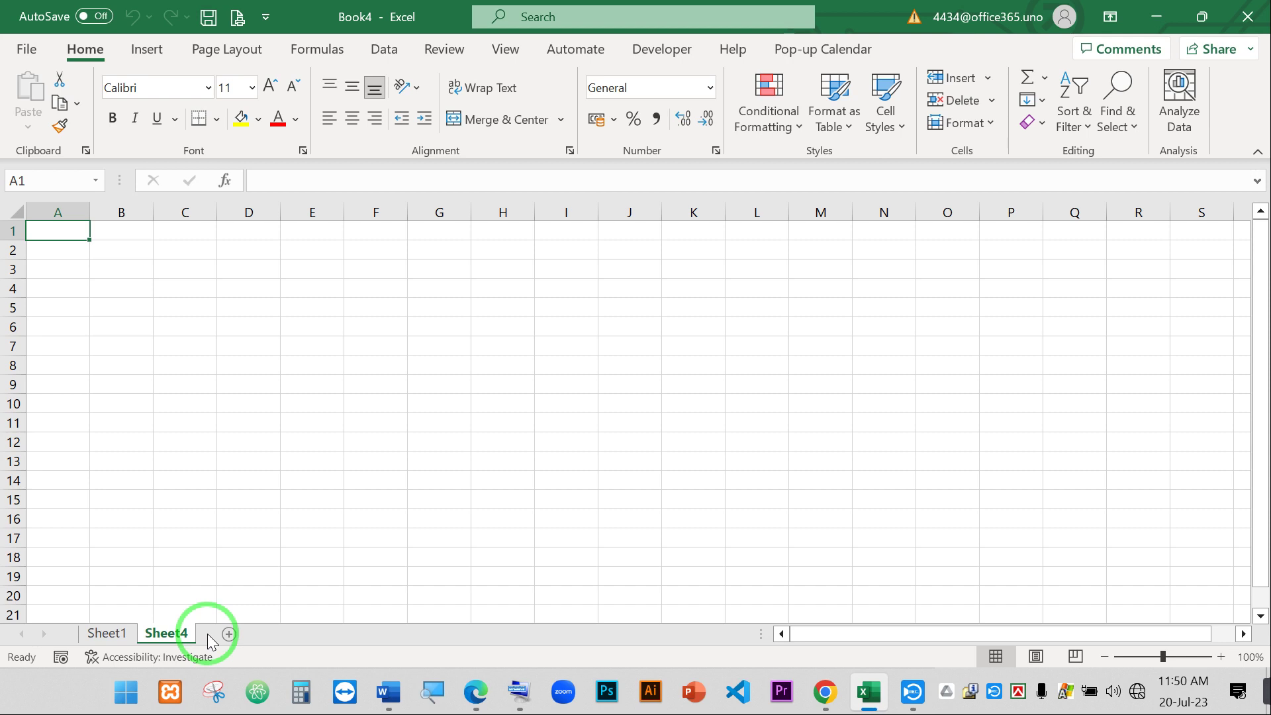
{"action": "left_click", "coordinate": [127, 634]}
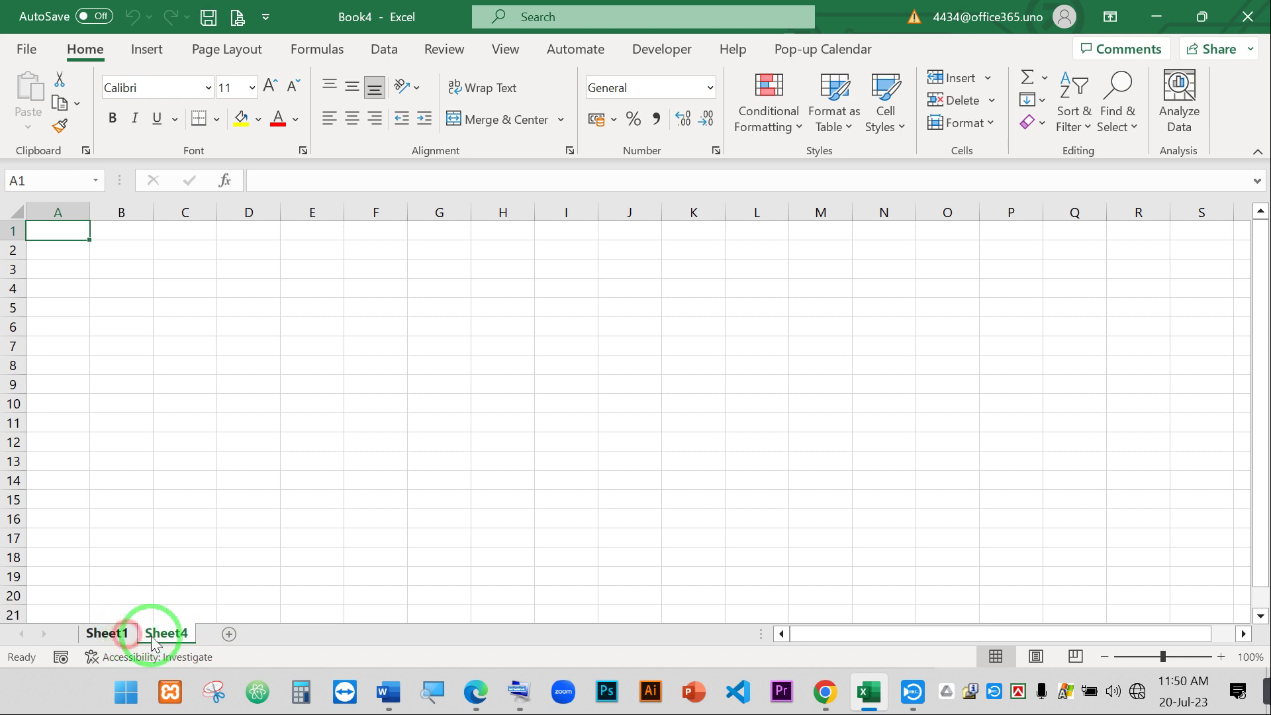
{"action": "left_click", "coordinate": [173, 634]}
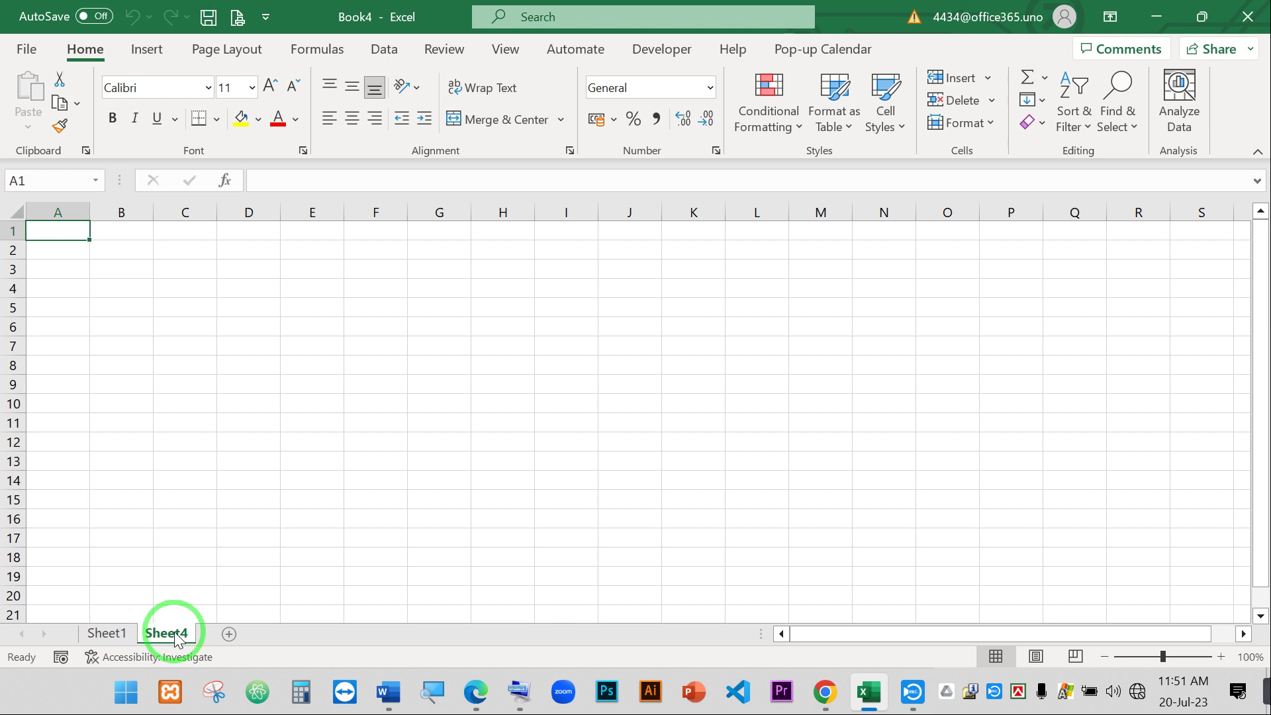
- Rename the Sheet4 tab to 'Class 01'
{"action": "right_click", "coordinate": [177, 639]}
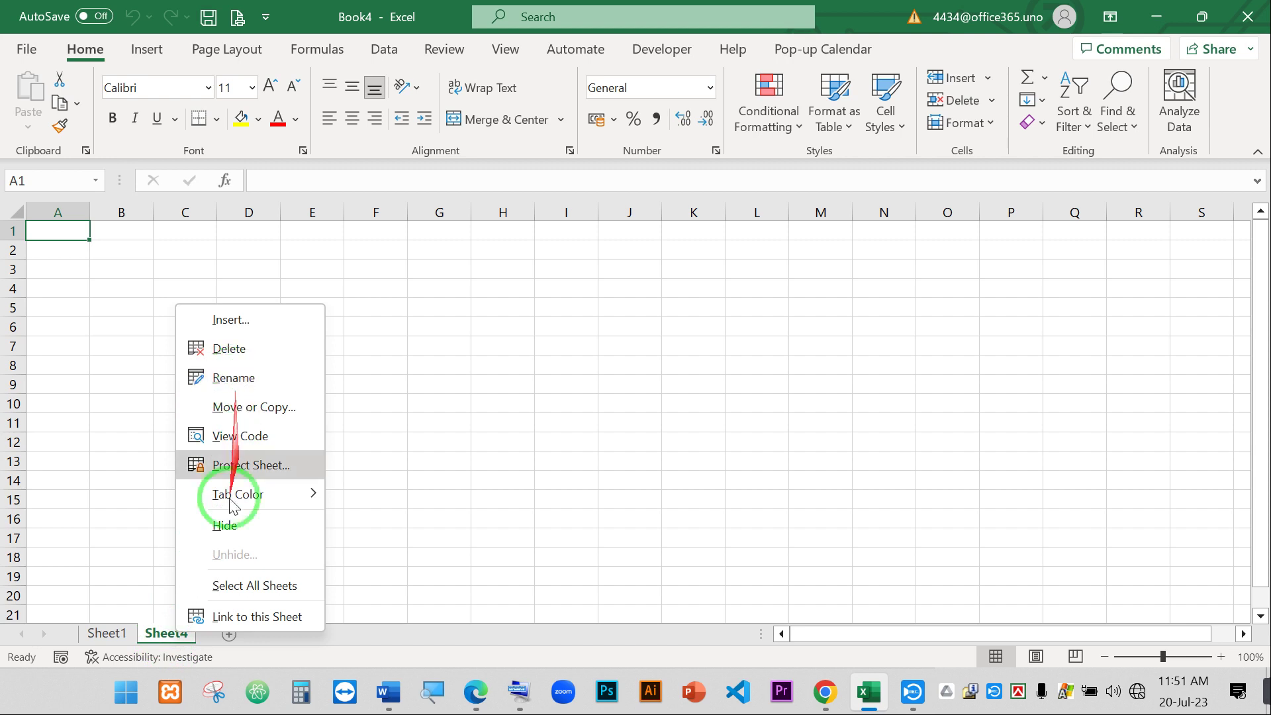
{"action": "left_click", "coordinate": [157, 634]}
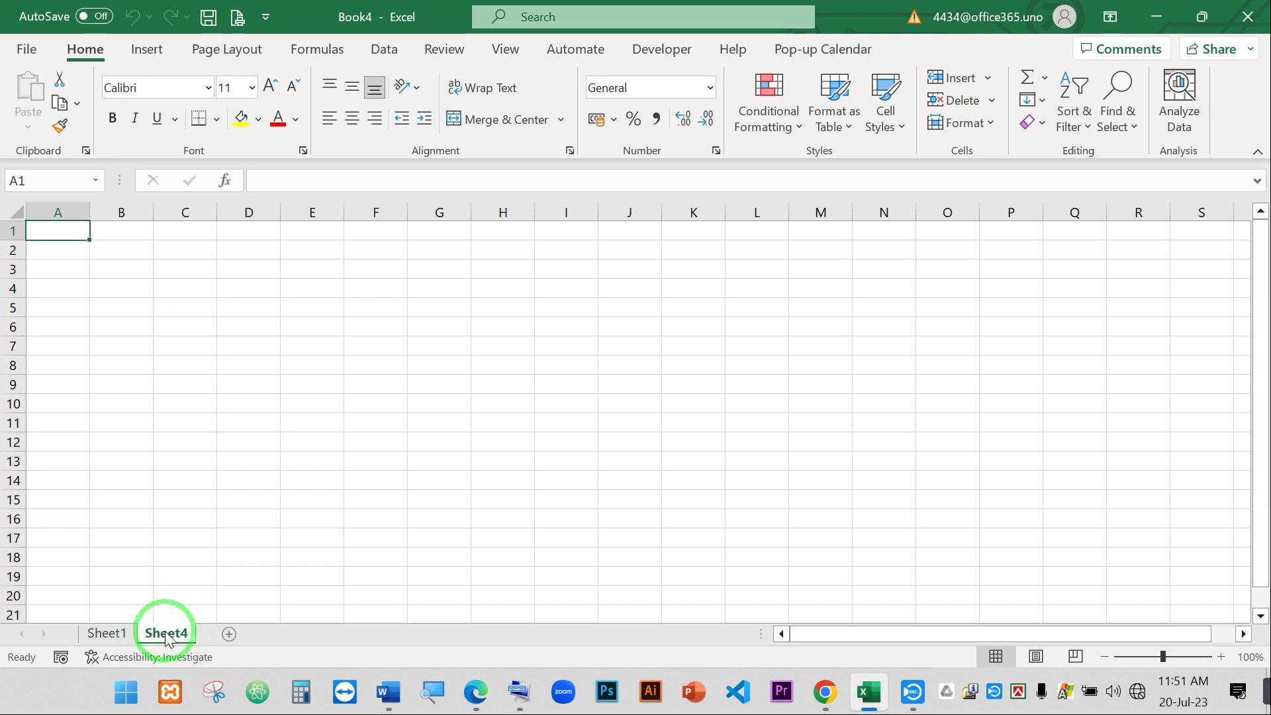
{"action": "double_click", "coordinate": [166, 634]}
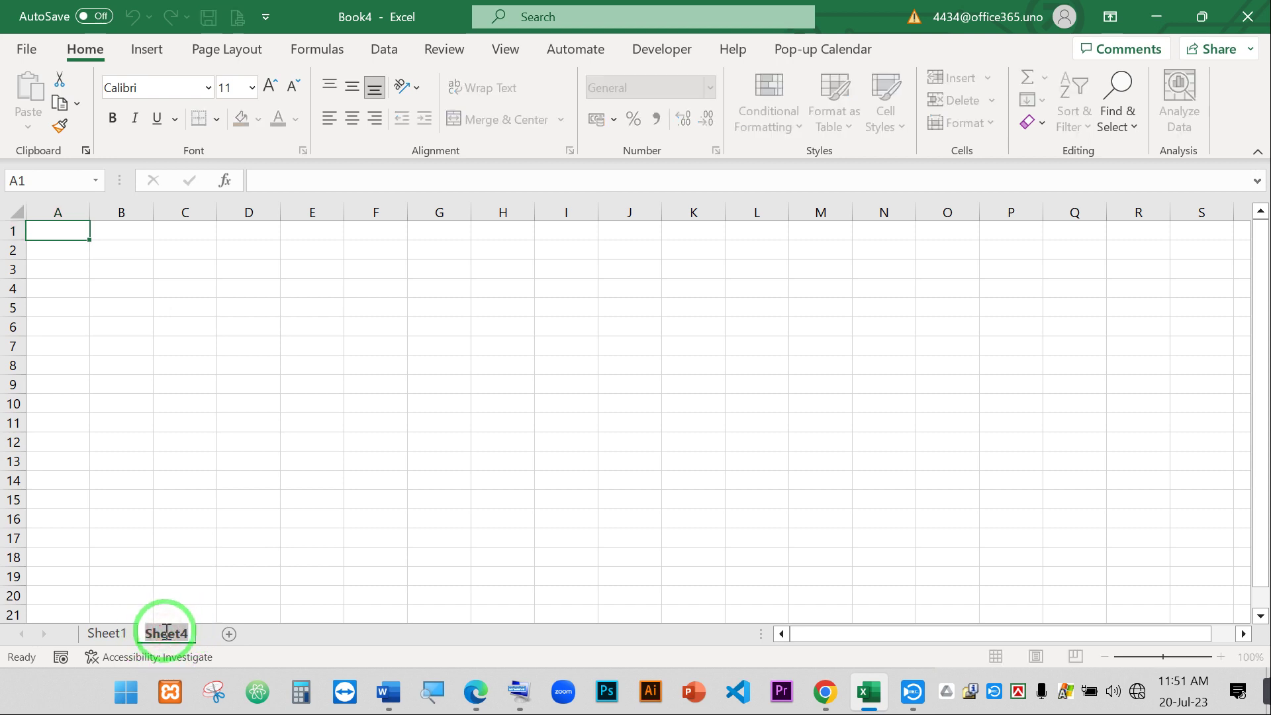
{"action": "left_click", "coordinate": [249, 592]}
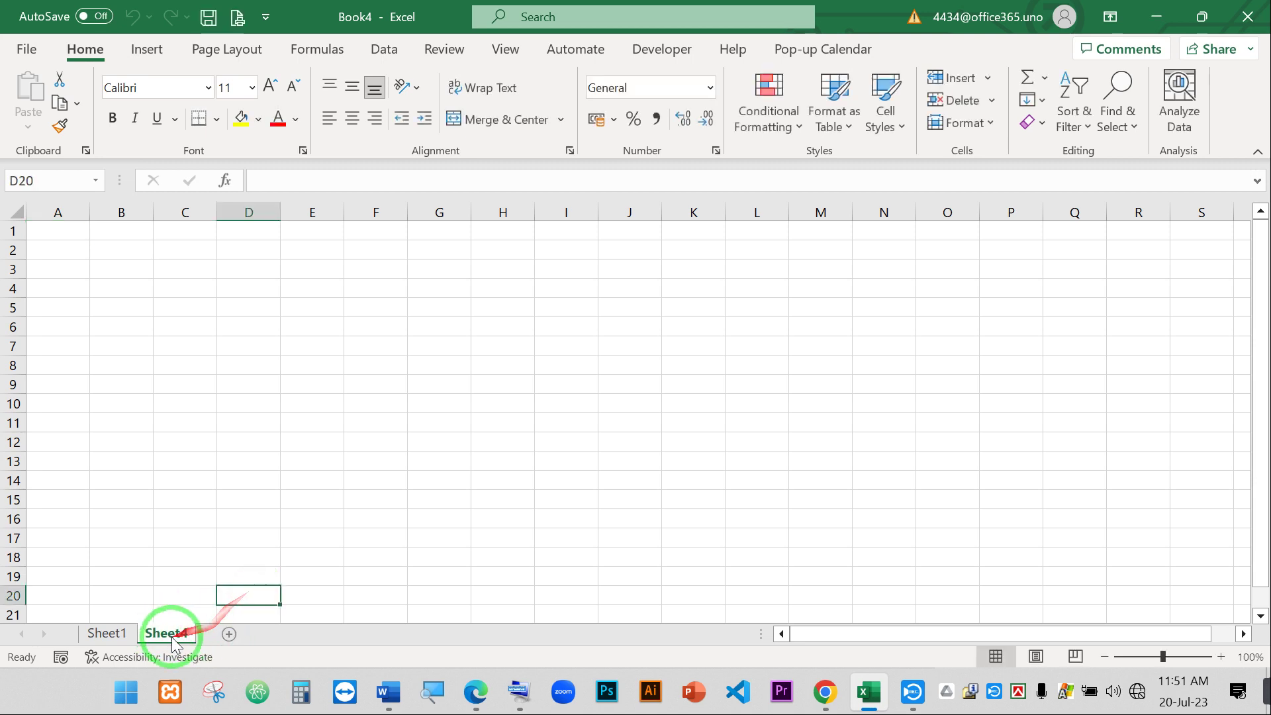
{"action": "right_click", "coordinate": [166, 634]}
{"action": "left_click", "coordinate": [232, 382]}
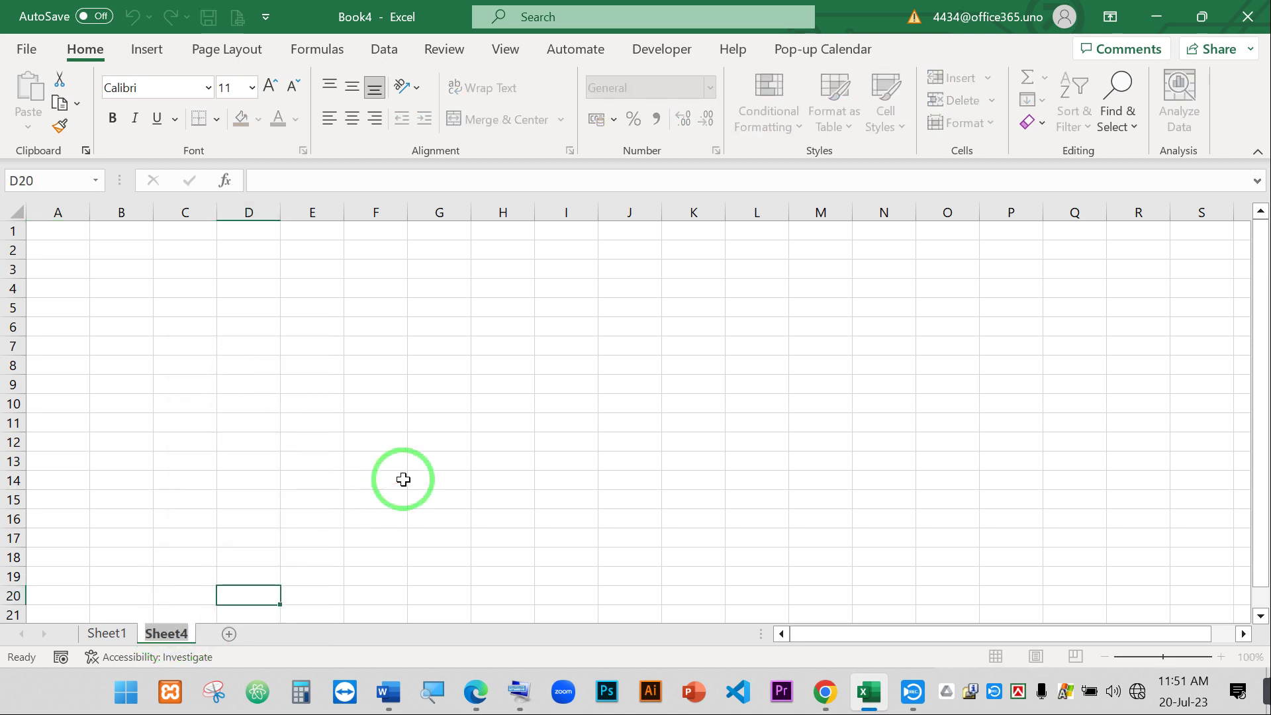
{"action": "left_click", "coordinate": [366, 464]}
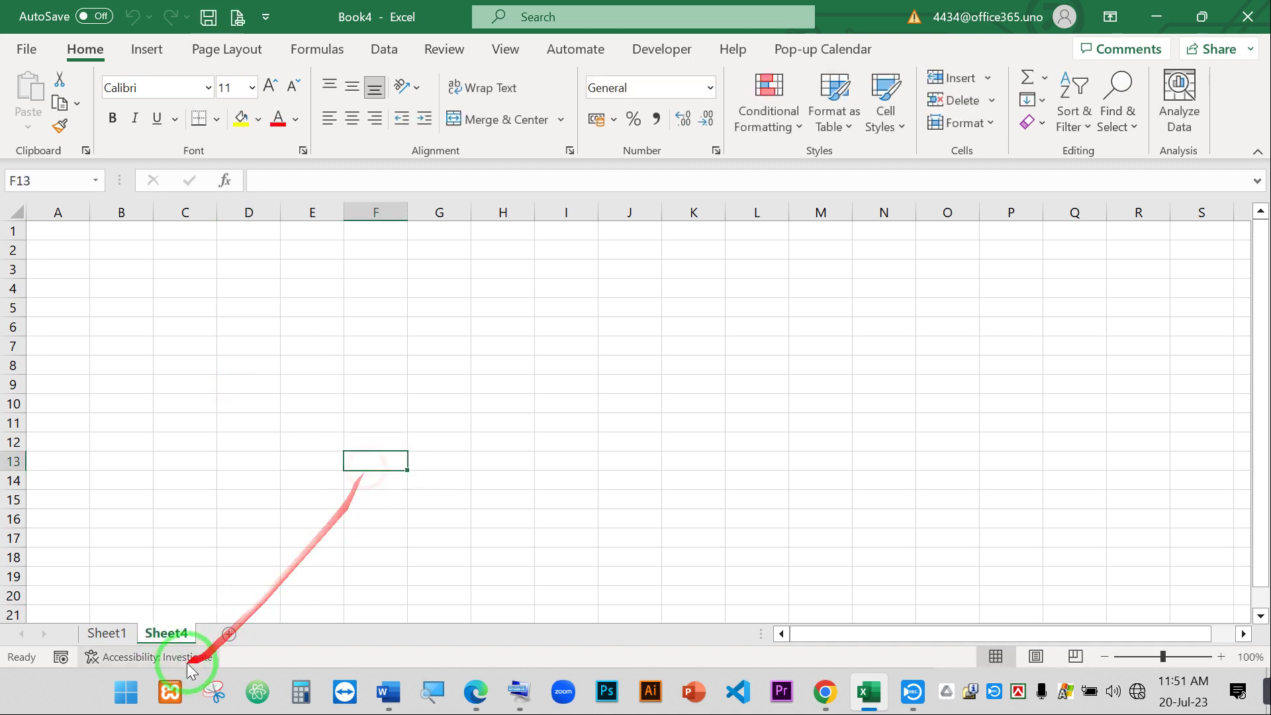
{"action": "double_click", "coordinate": [165, 634]}
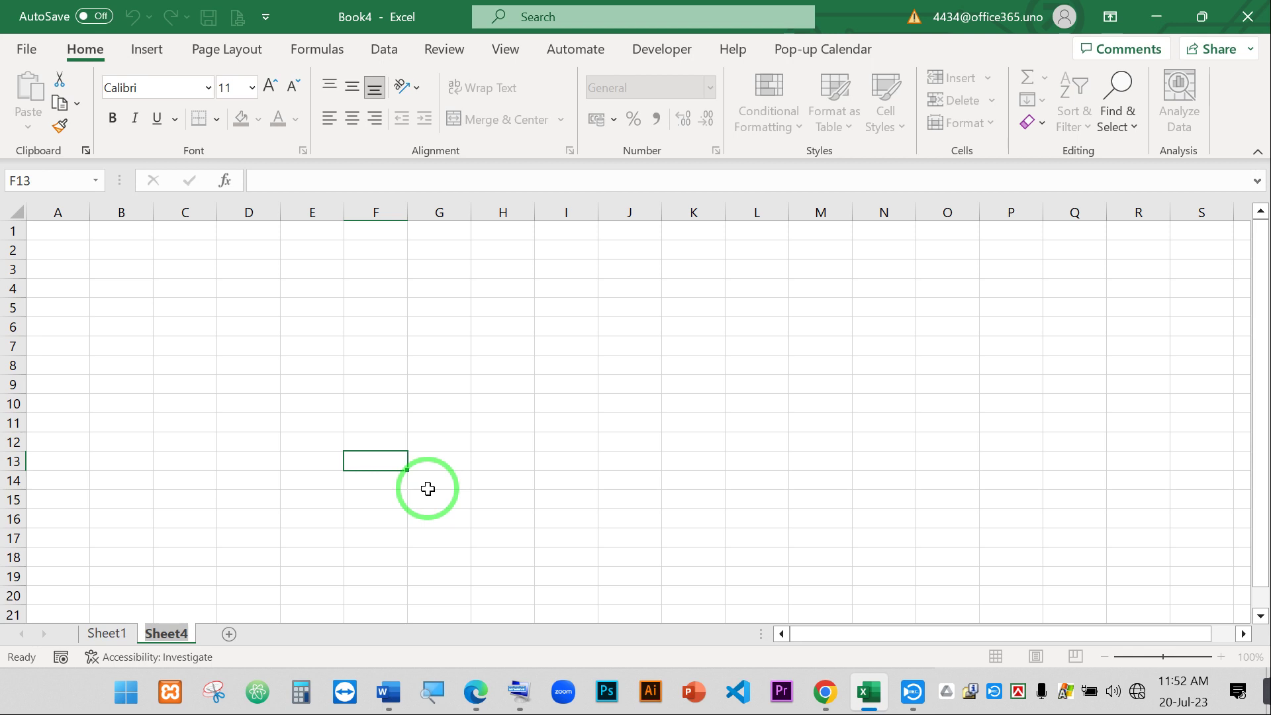
{"action": "type", "text": "Class"}
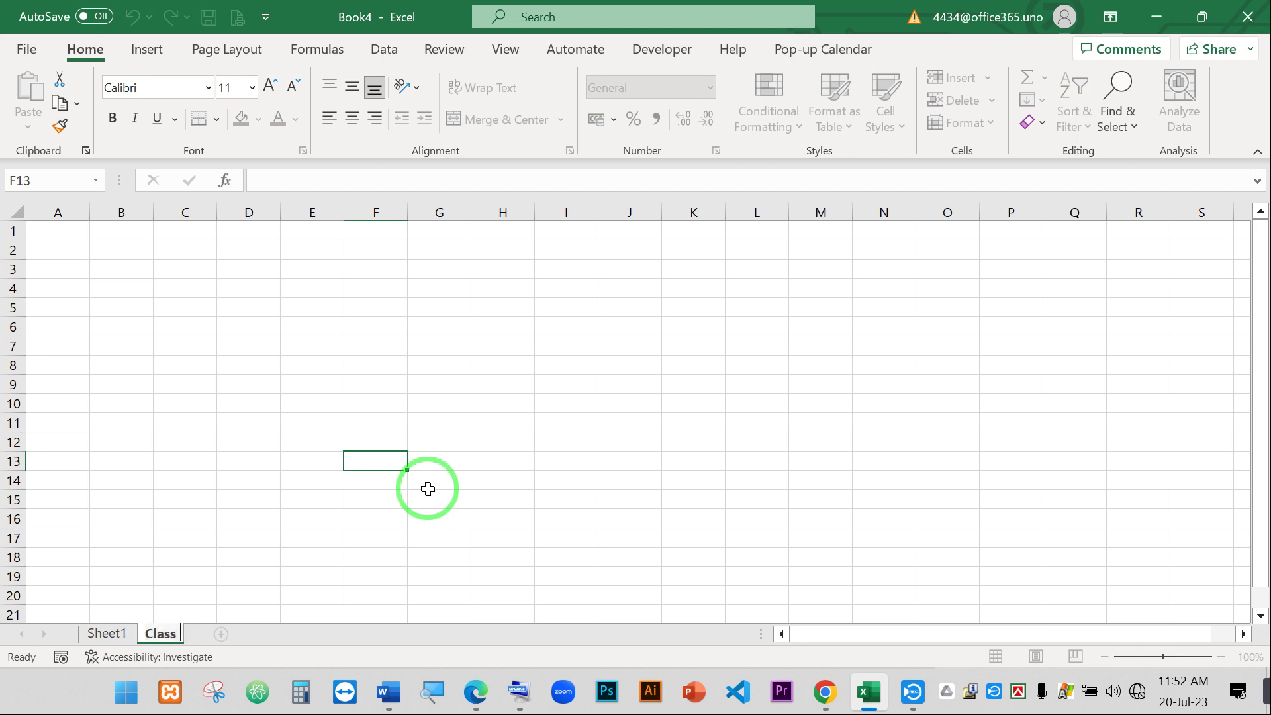
{"action": "type", "text": " 01"}
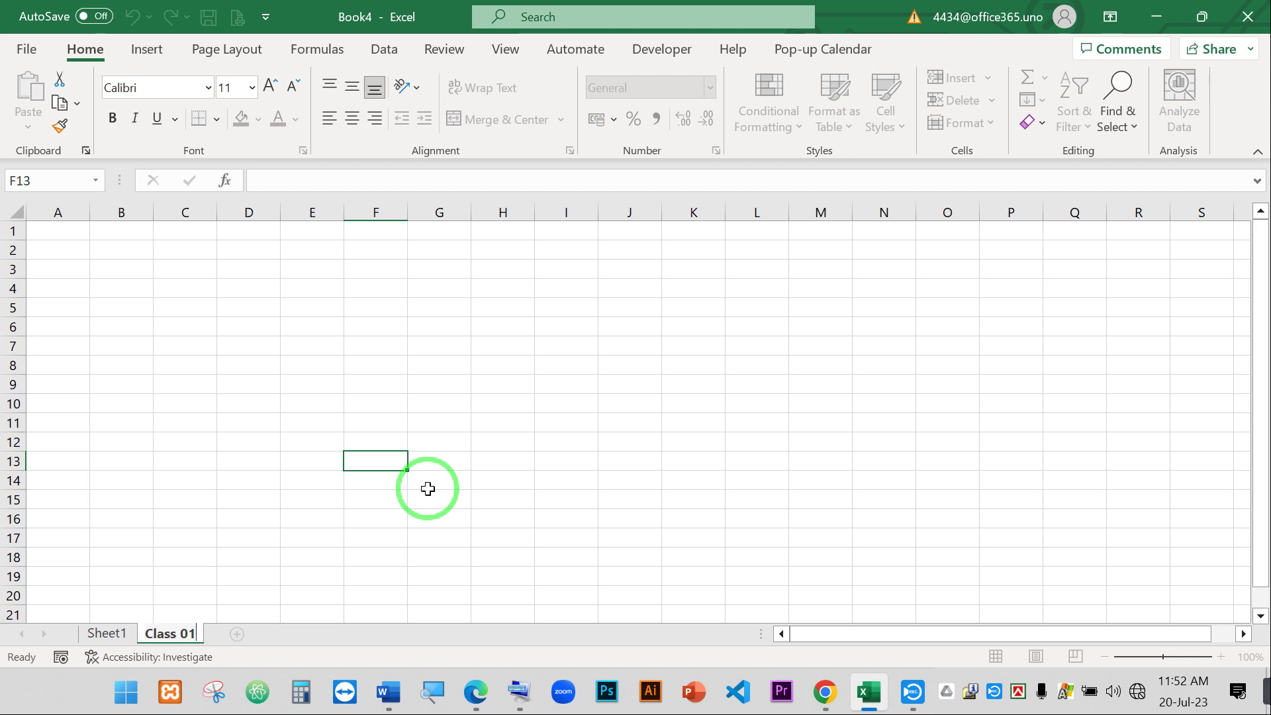
{"action": "key", "text": "Return"}
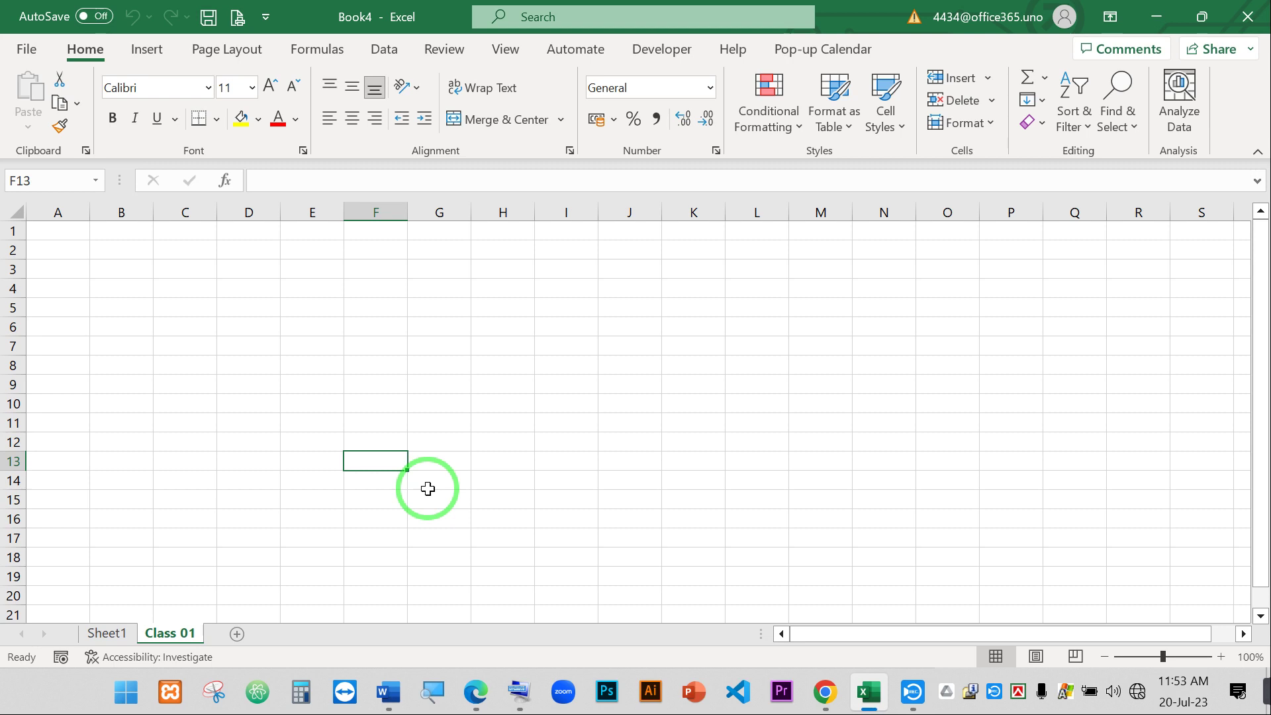
{"action": "left_click", "coordinate": [272, 364]}
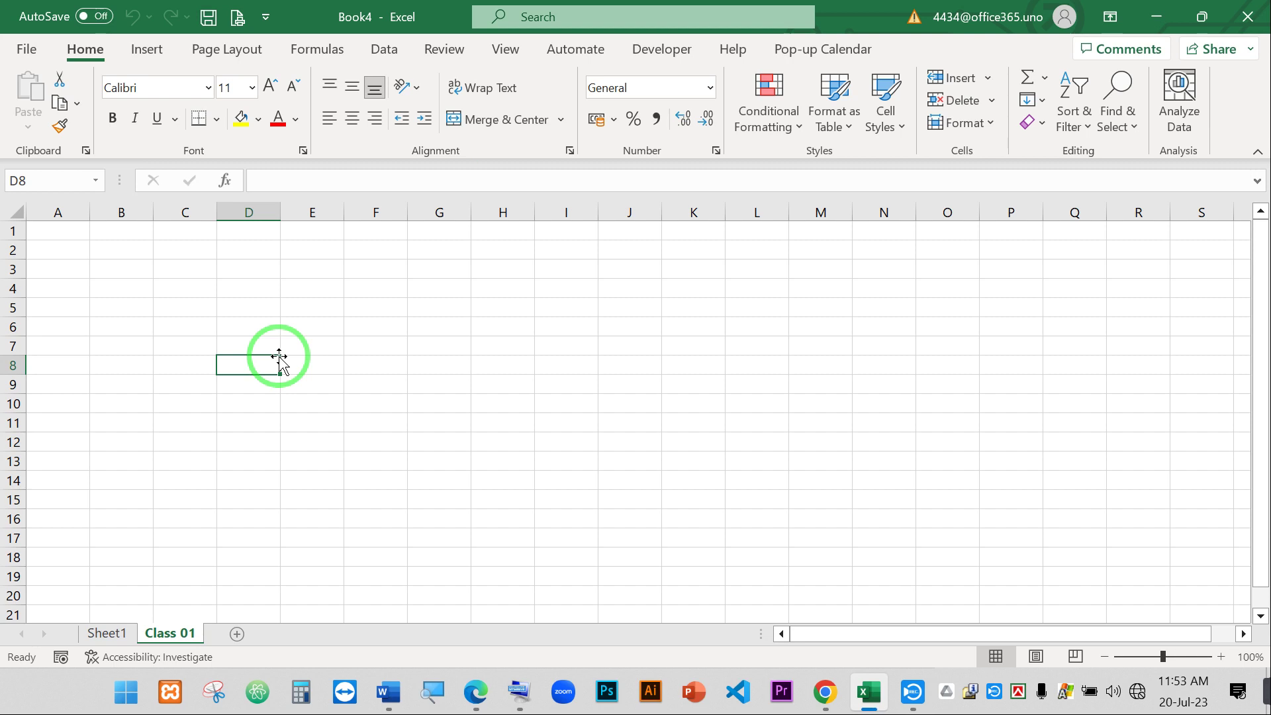
- Zoom the Class 01 sheet in to 190%
{"action": "left_click_drag", "start_coordinate": [267, 377], "coordinate": [280, 303]}
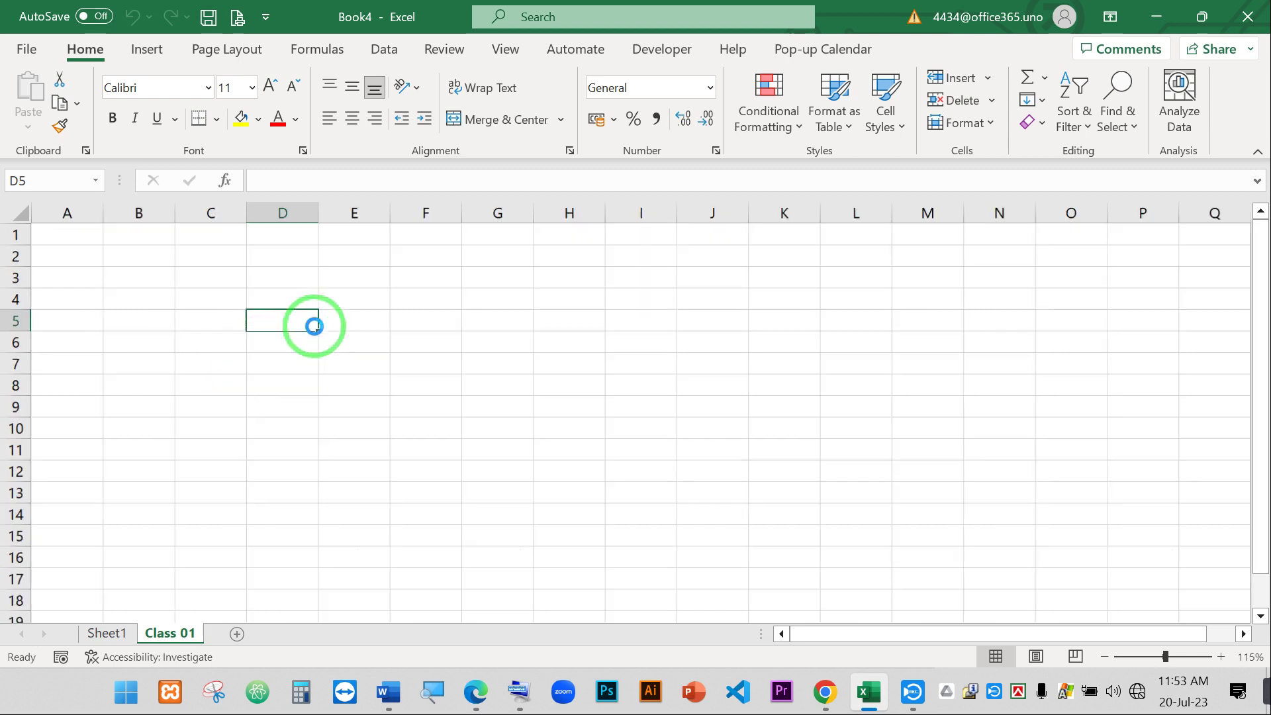
{"action": "scroll", "coordinate": [312, 327], "scroll_direction": "up", "scroll_amount": 6}
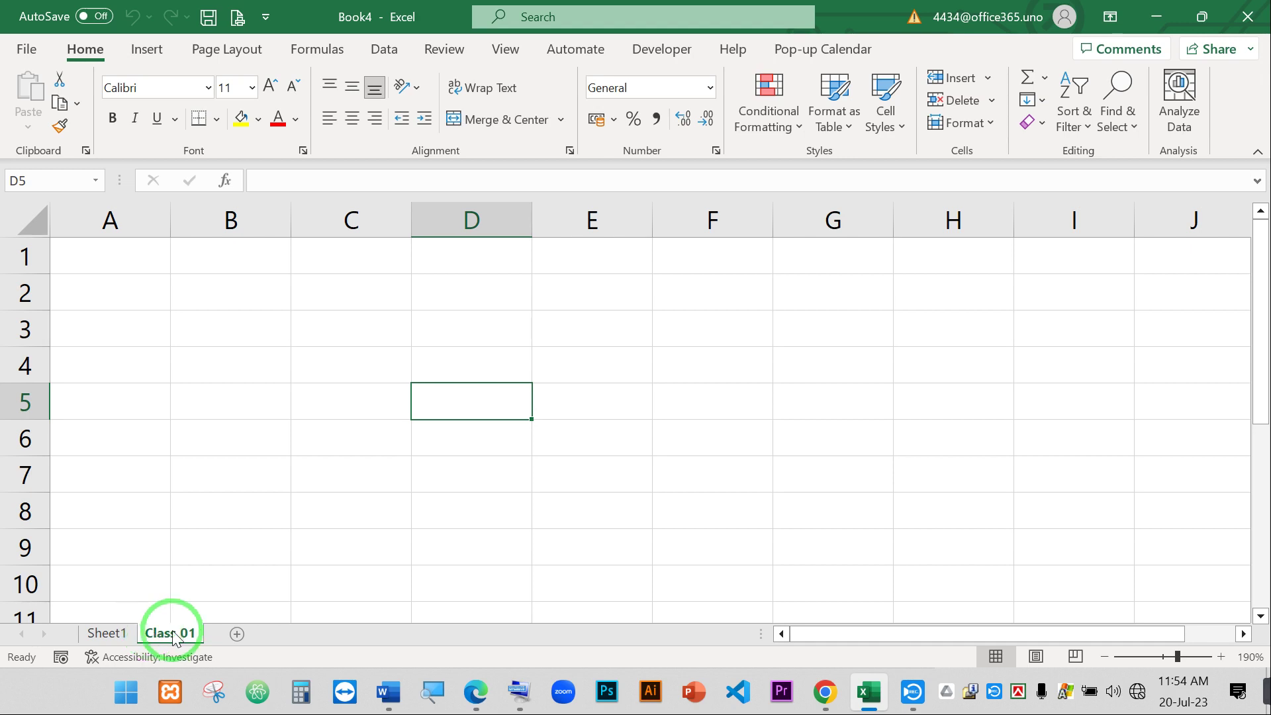
{"action": "left_click", "coordinate": [335, 533]}
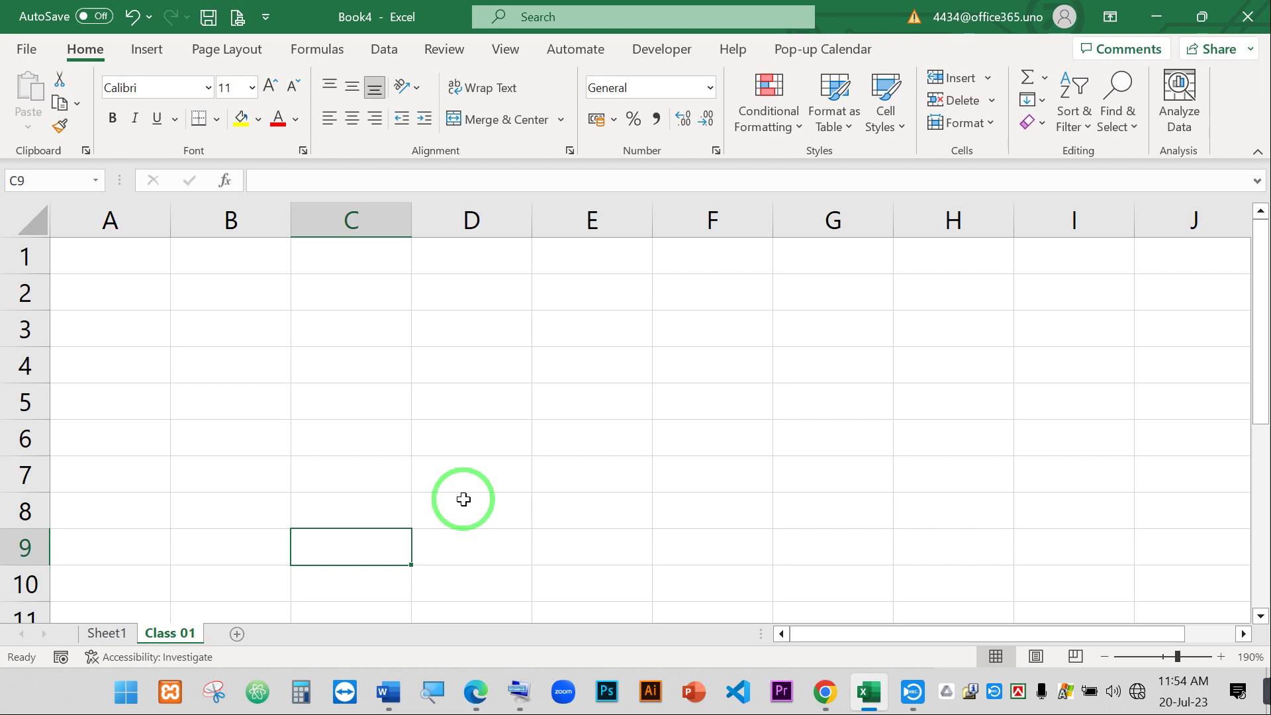
- Enter the value 1 in cell B3
{"action": "left_click", "coordinate": [147, 262]}
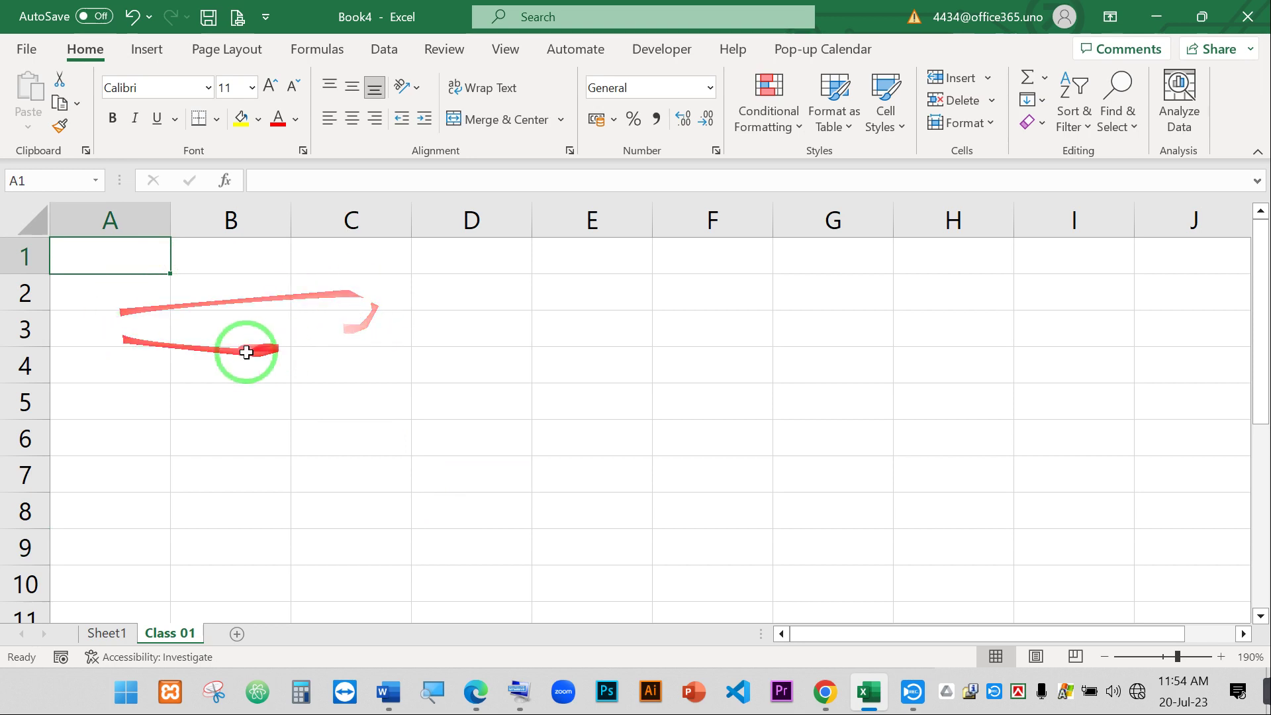
{"action": "left_click", "coordinate": [245, 327]}
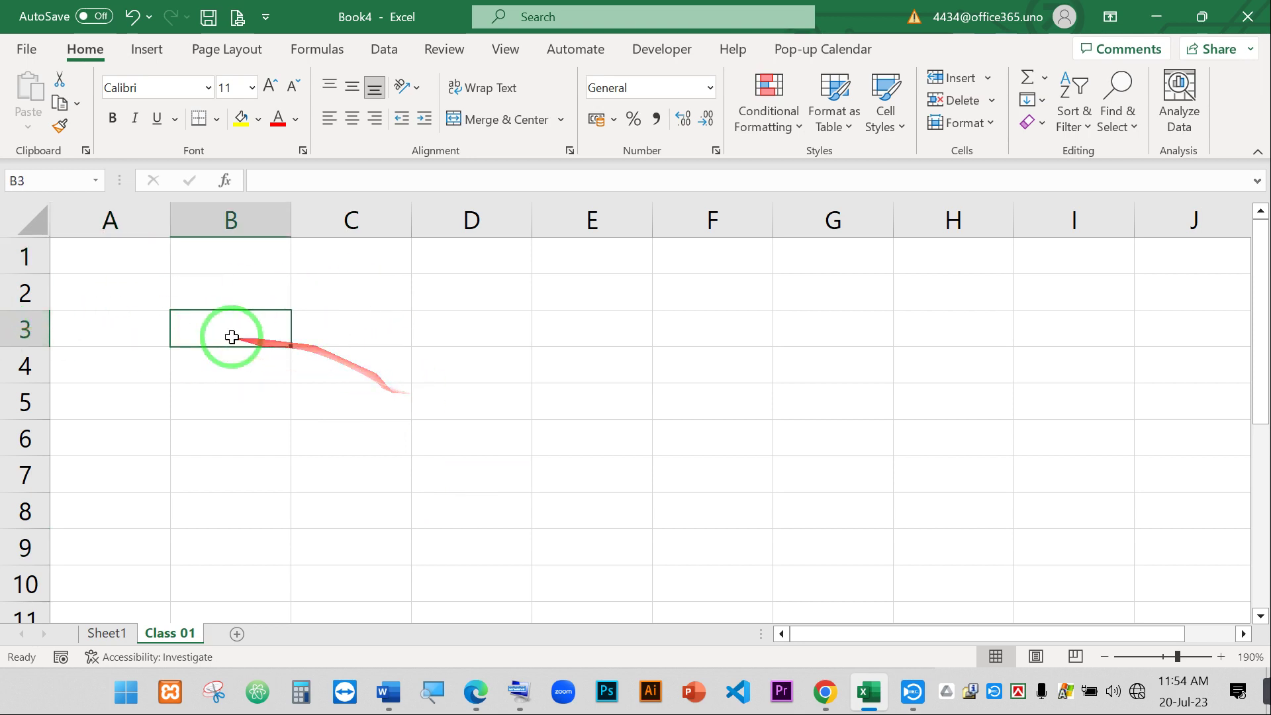
{"action": "left_click", "coordinate": [233, 328]}
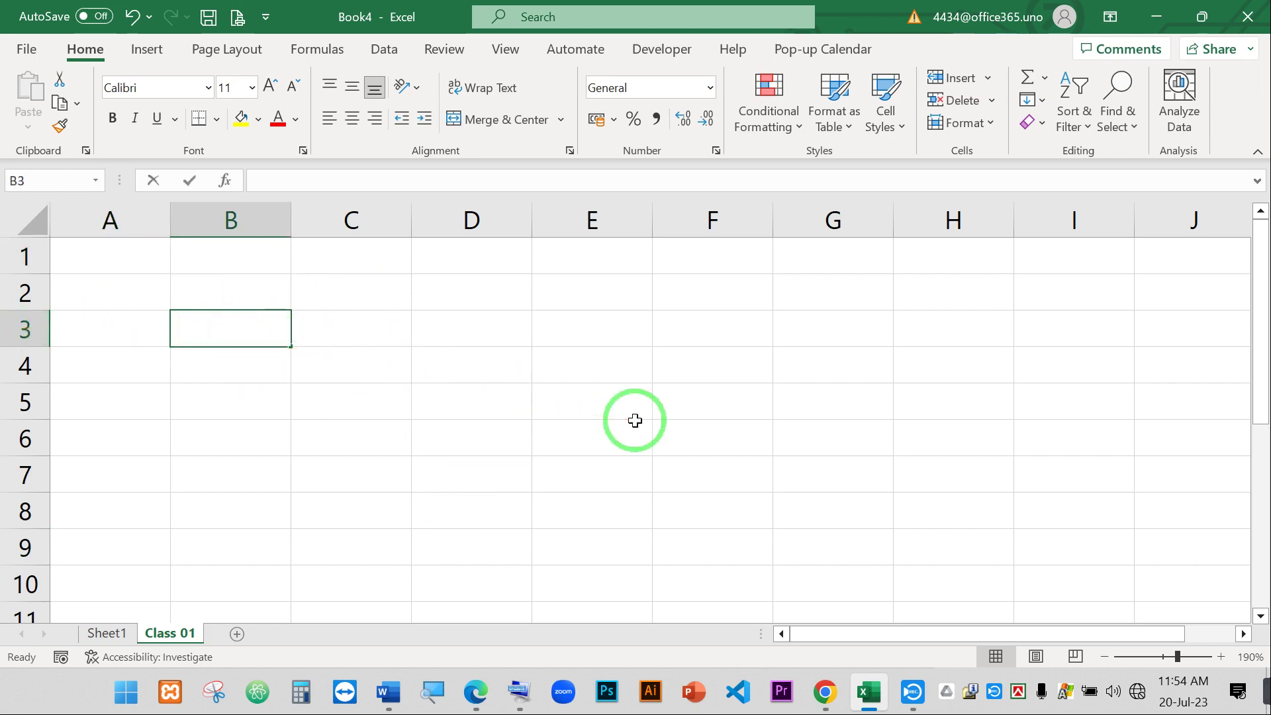
{"action": "type", "text": "1"}
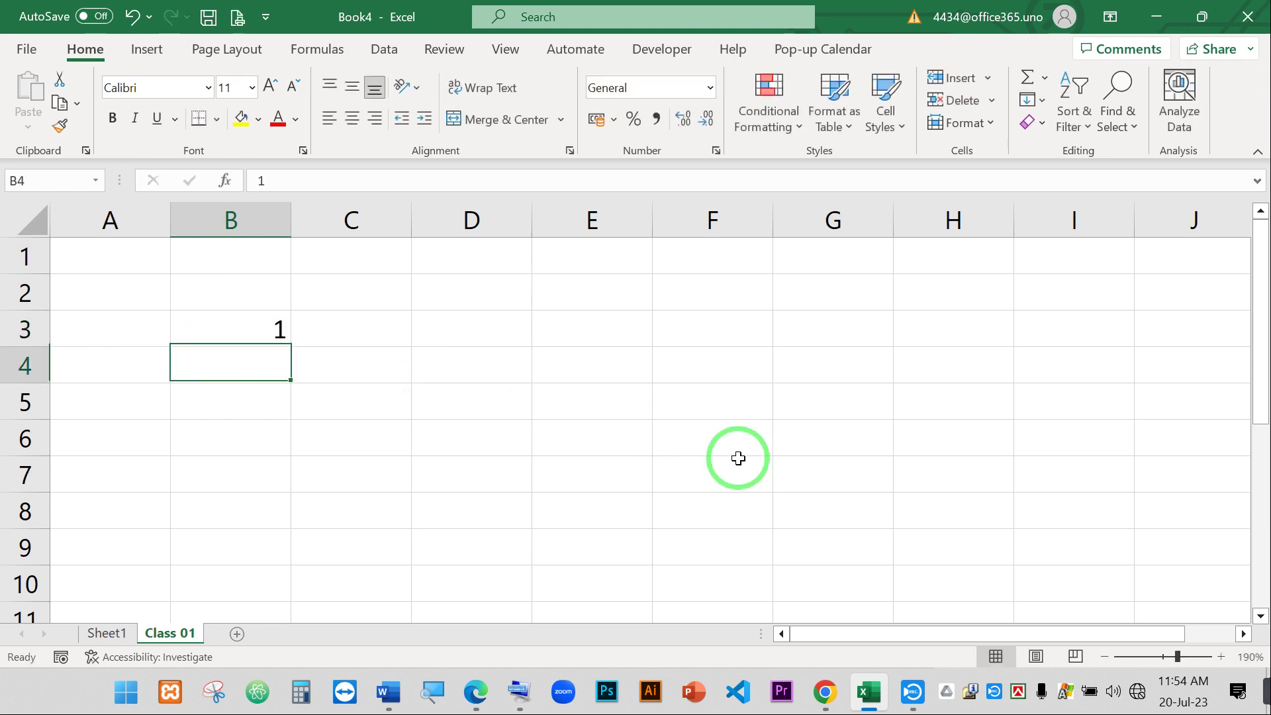
{"action": "key", "text": "Return"}
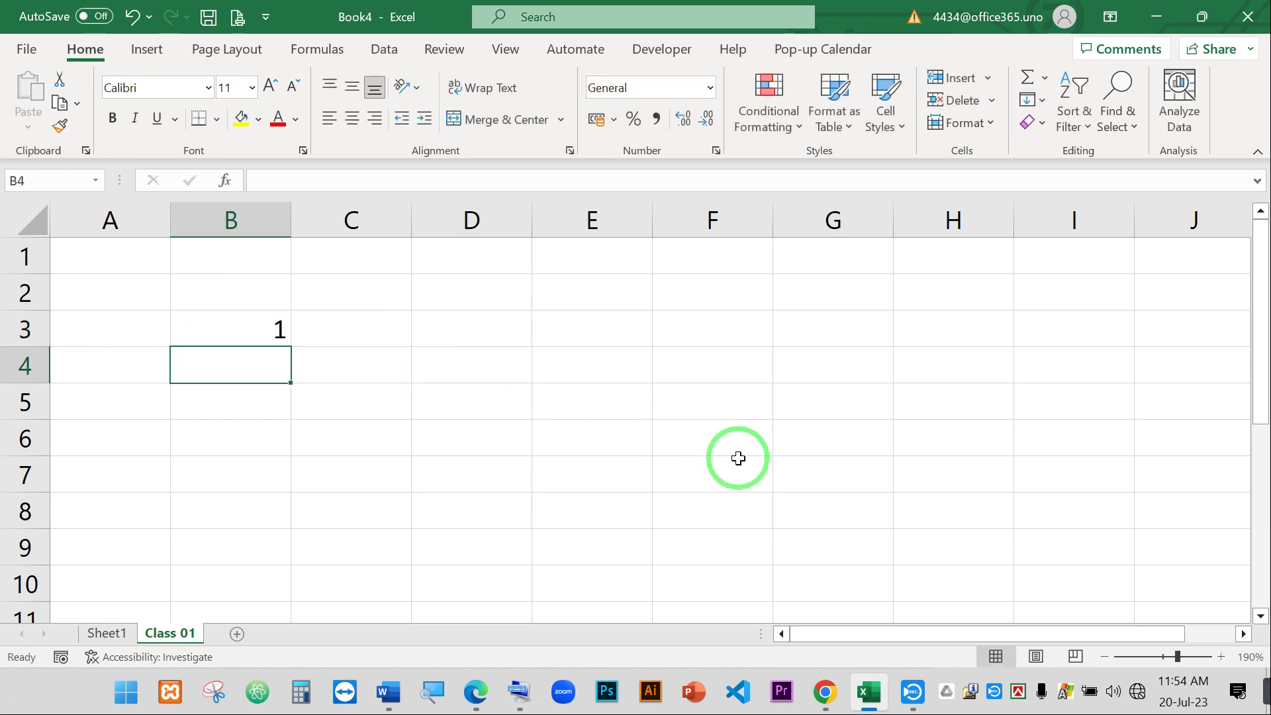
- Enter 2, 3 and 4 into B4, B5 and B6 below the 1
{"action": "type", "text": "2"}
{"action": "key", "text": "Return"}
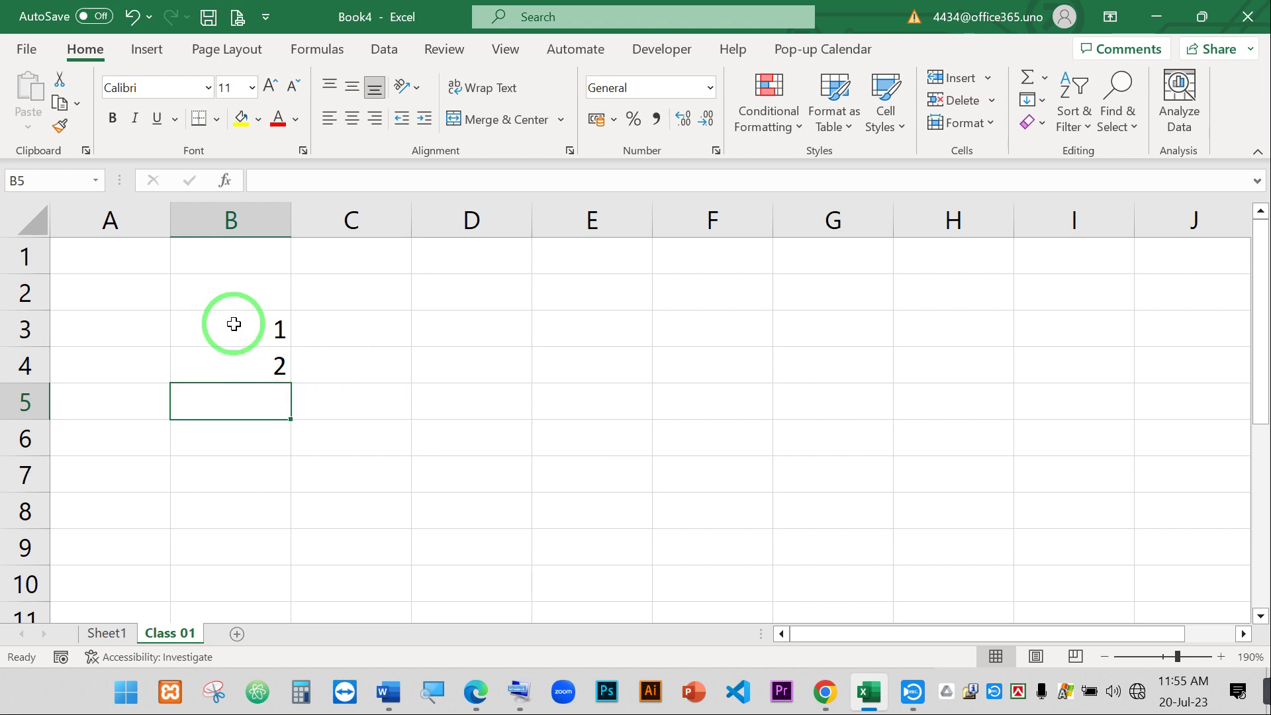
{"action": "left_click_drag", "start_coordinate": [234, 324], "coordinate": [241, 367]}
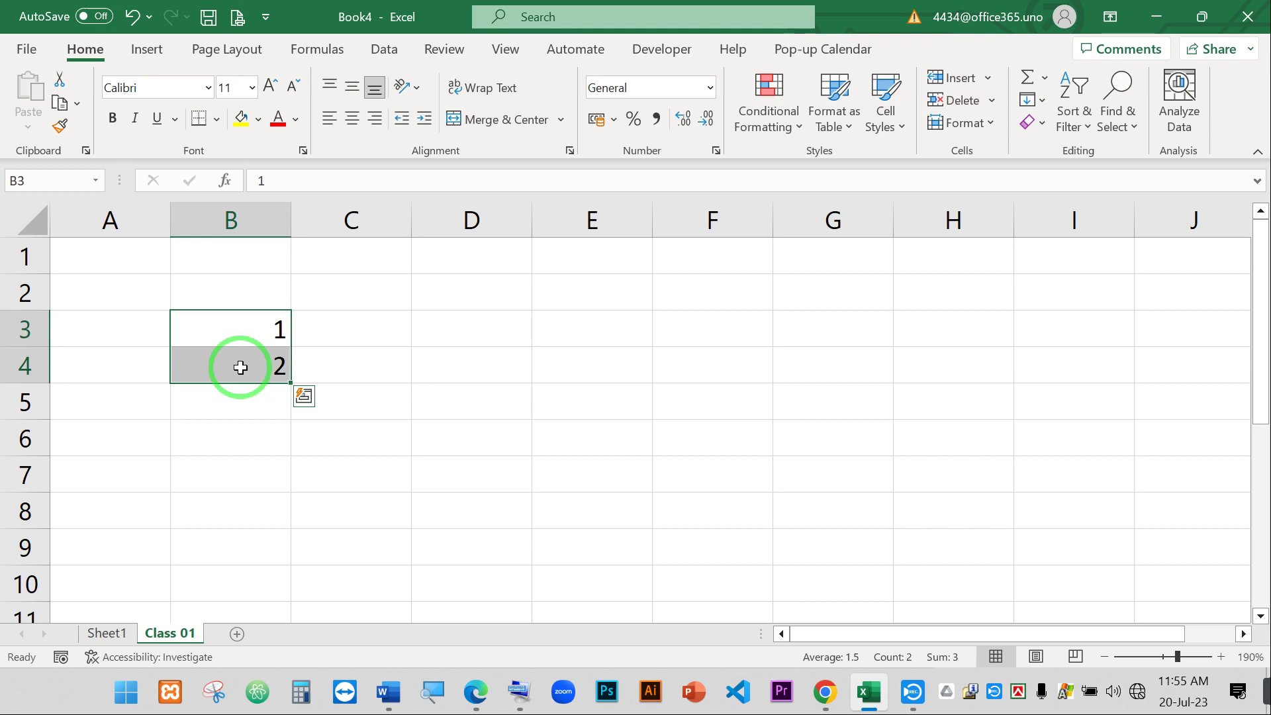
{"action": "left_click", "coordinate": [260, 317]}
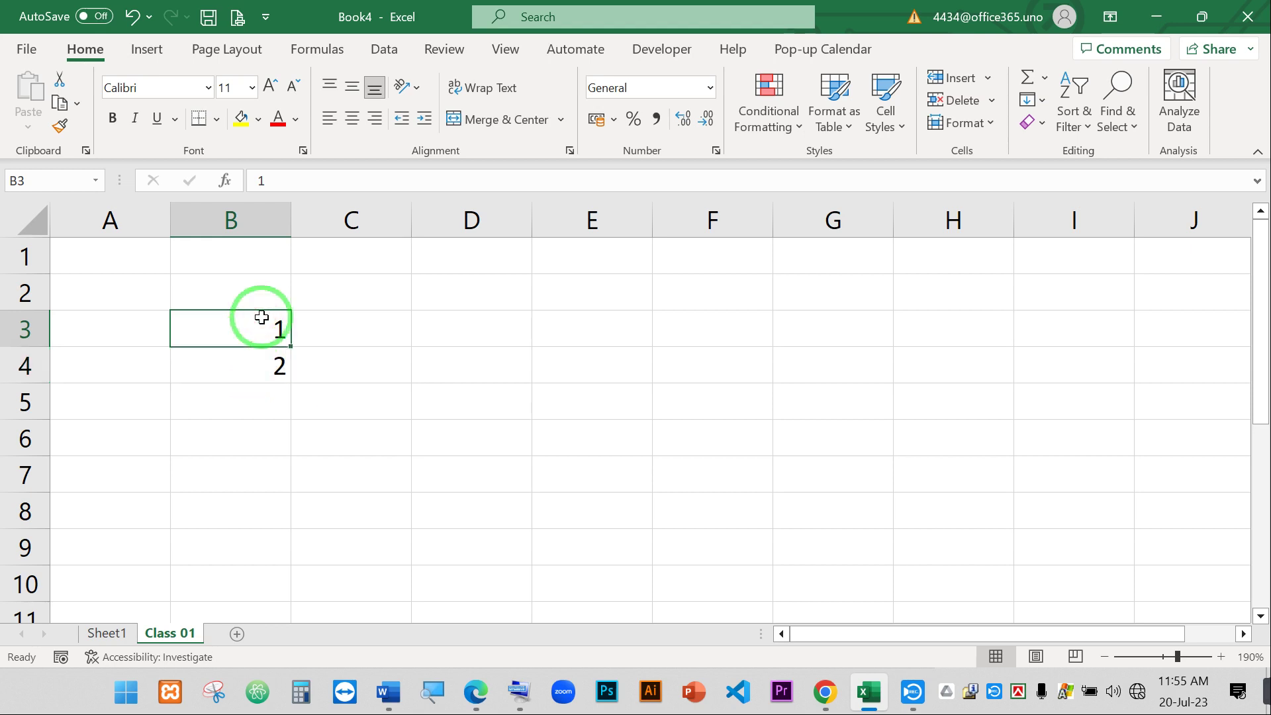
{"action": "key", "text": "Down"}
{"action": "key", "text": "Down"}
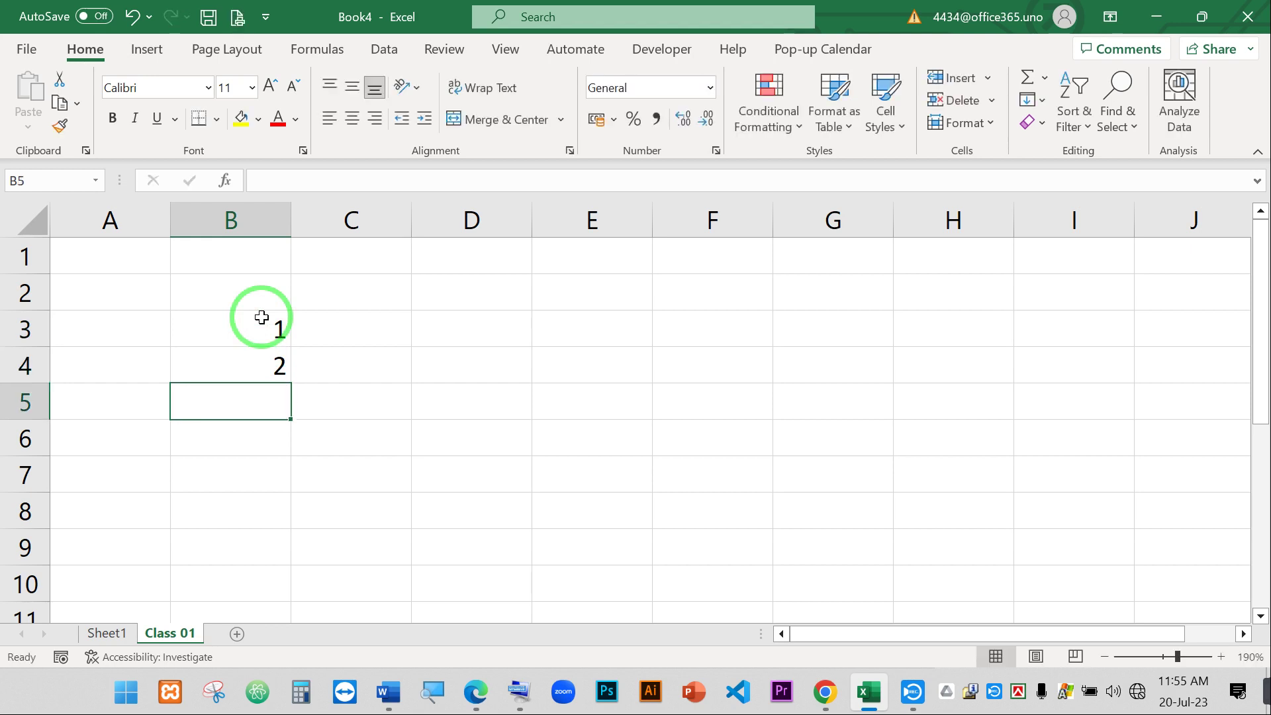
{"action": "type", "text": "3"}
{"action": "key", "text": "Return"}
{"action": "type", "text": "4"}
{"action": "key", "text": "Return"}
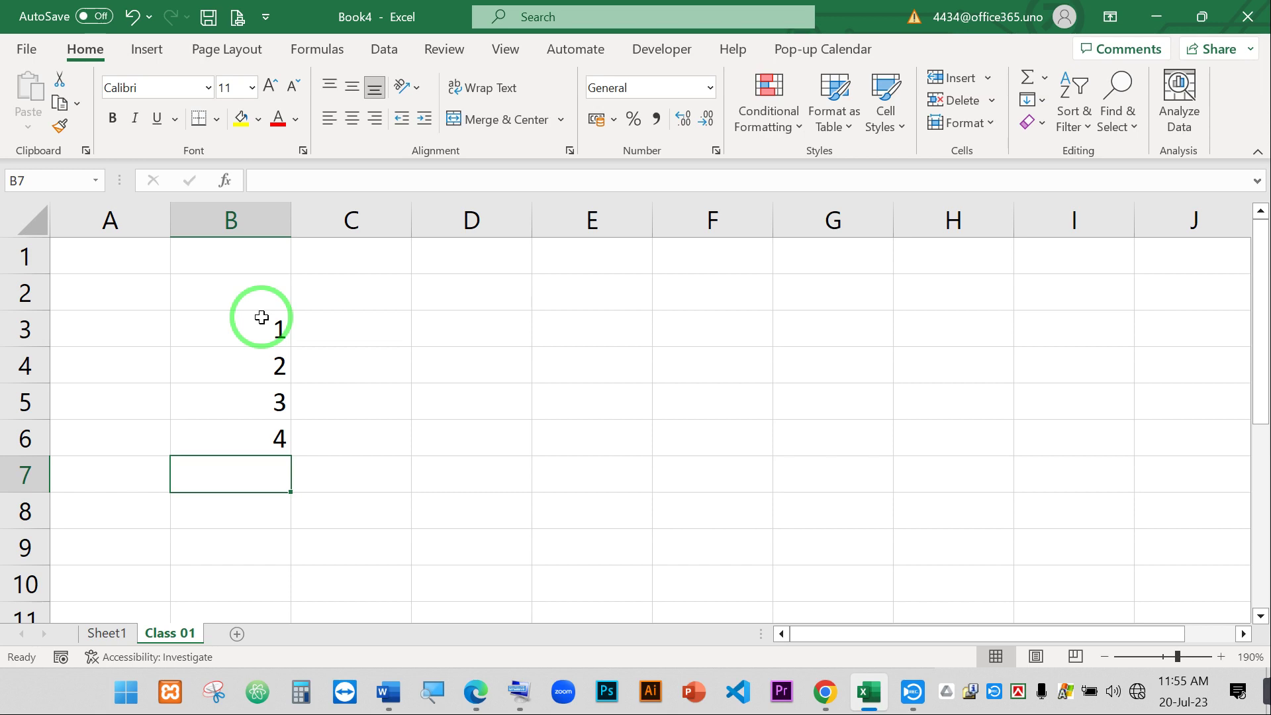
- Fill the B3:B4 pattern far down column B, then undo that fill
{"action": "left_click_drag", "start_coordinate": [262, 318], "coordinate": [266, 362]}
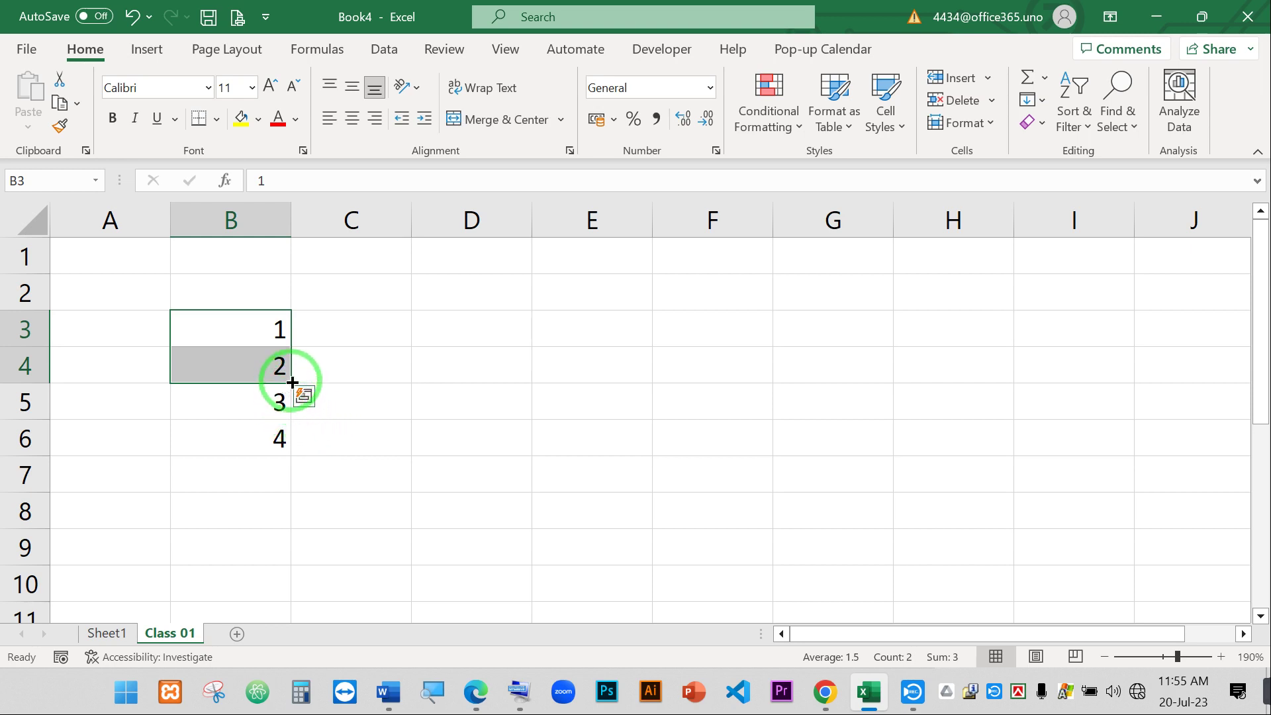
{"action": "left_click_drag", "start_coordinate": [292, 383], "coordinate": [71, 701]}
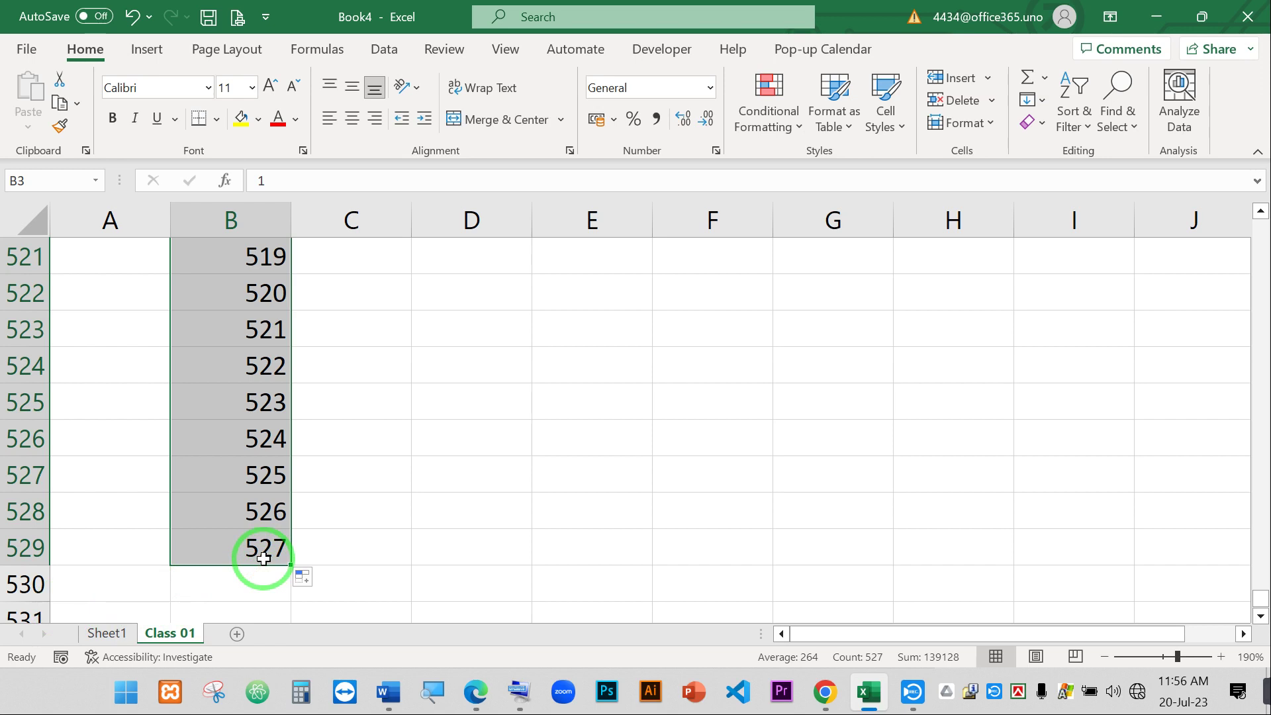
{"action": "scroll", "coordinate": [264, 558], "scroll_direction": "up", "scroll_amount": 9}
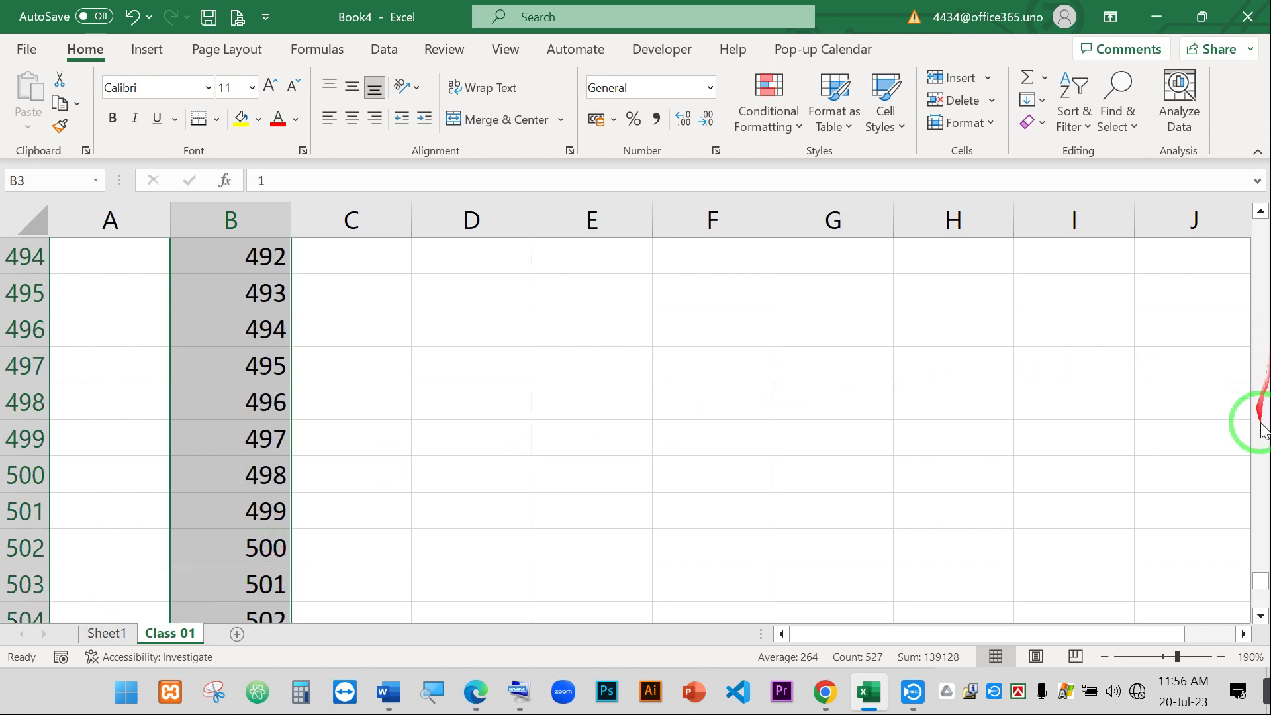
{"action": "key", "text": "ctrl+z"}
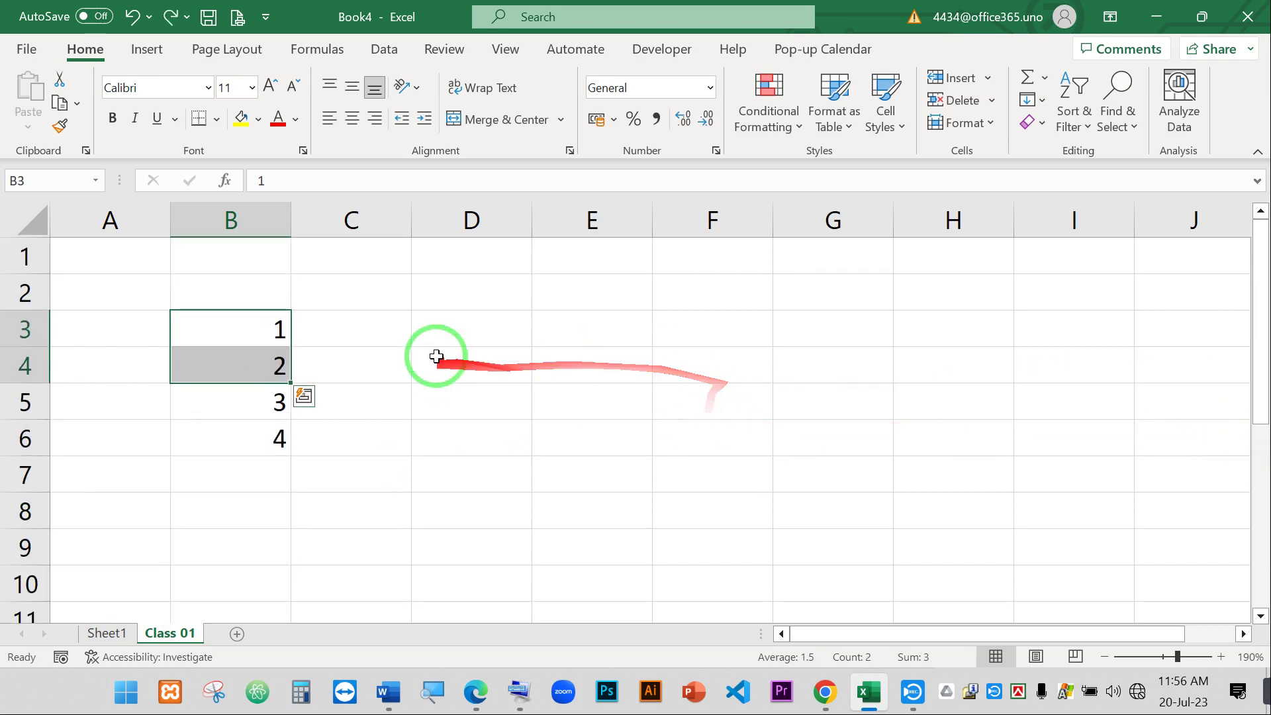
- Enter 1 in C3, copy it down to C9, then undo the copies
{"action": "left_click", "coordinate": [399, 326]}
{"action": "type", "text": "1"}
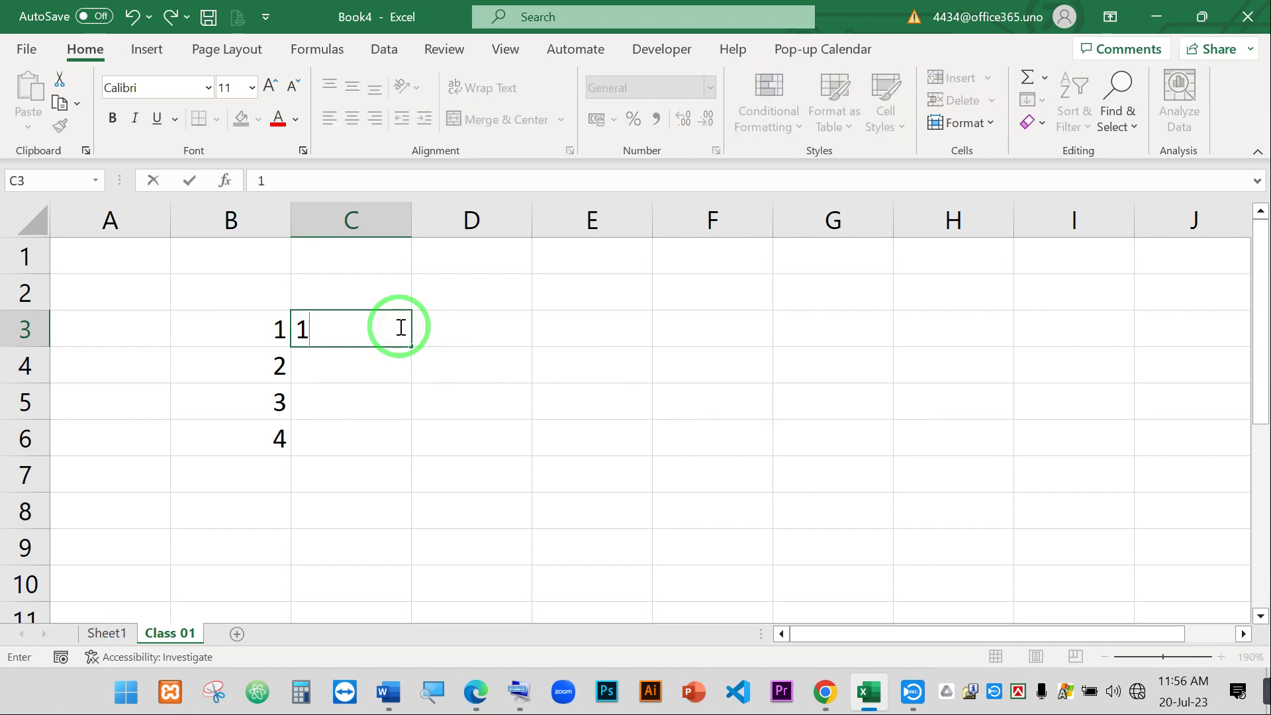
{"action": "key", "text": "Return"}
{"action": "left_click", "coordinate": [399, 328]}
{"action": "left_click_drag", "start_coordinate": [411, 345], "coordinate": [394, 546]}
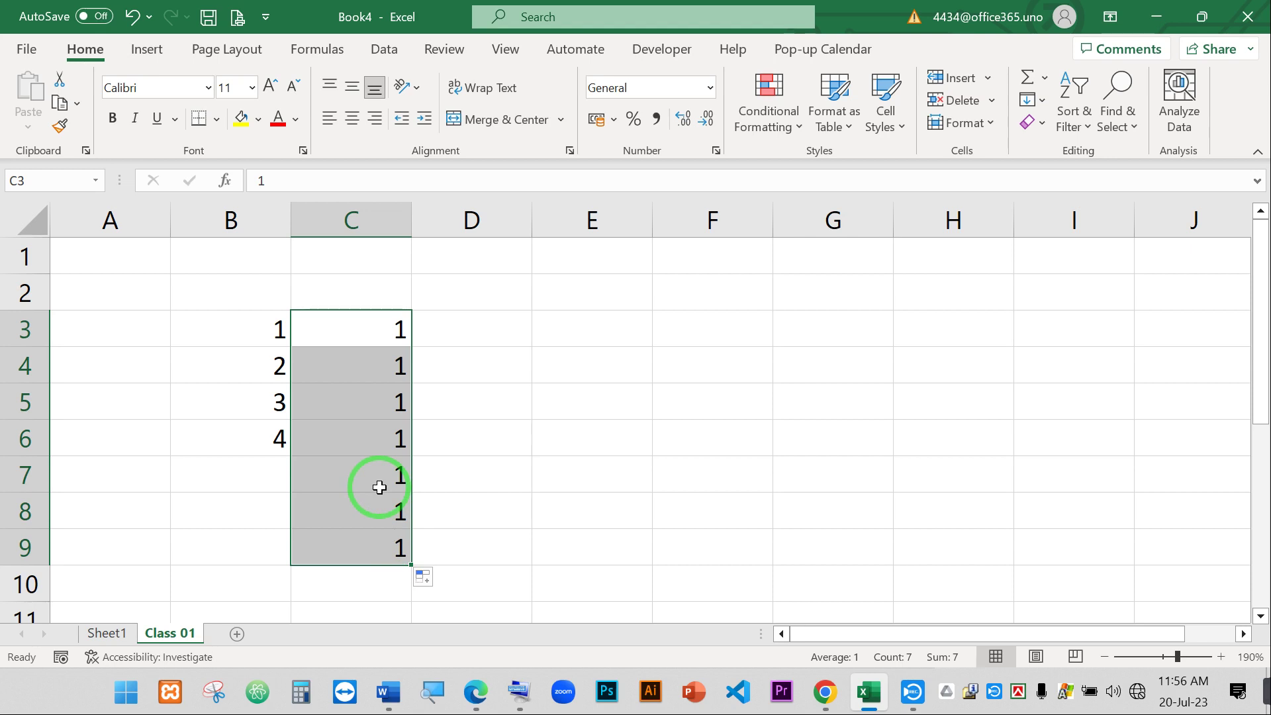
{"action": "key", "text": "ctrl+z"}
- Fill the B3:B4 series down to B10 so column B runs 1 through 8
{"action": "left_click_drag", "start_coordinate": [254, 324], "coordinate": [294, 593]}
{"action": "left_click_drag", "start_coordinate": [241, 329], "coordinate": [284, 605]}
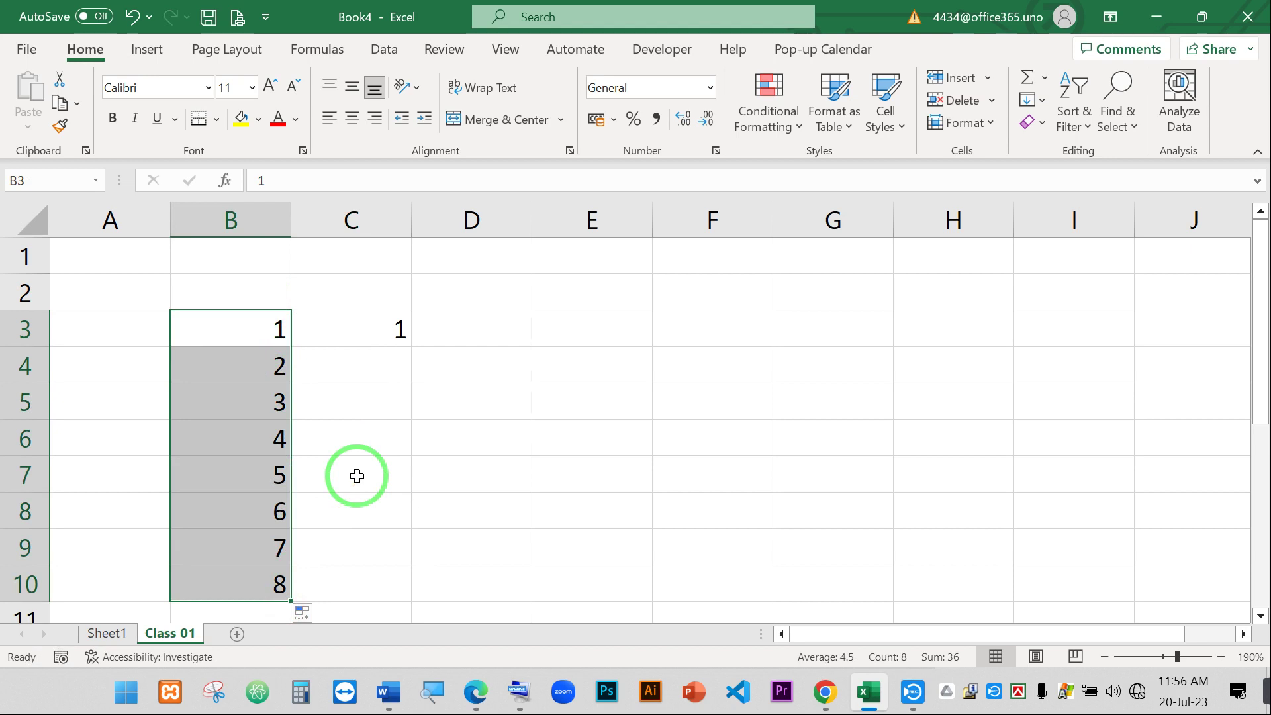
{"action": "left_click", "coordinate": [417, 390]}
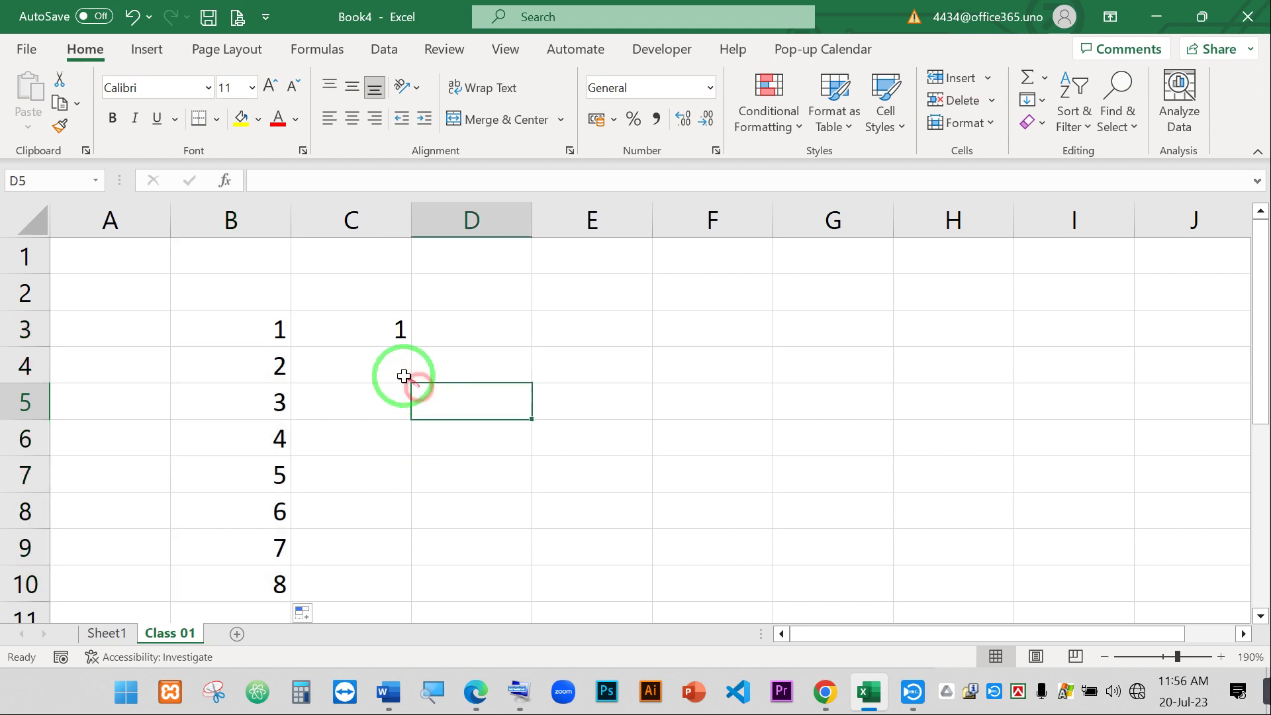
{"action": "left_click", "coordinate": [351, 325]}
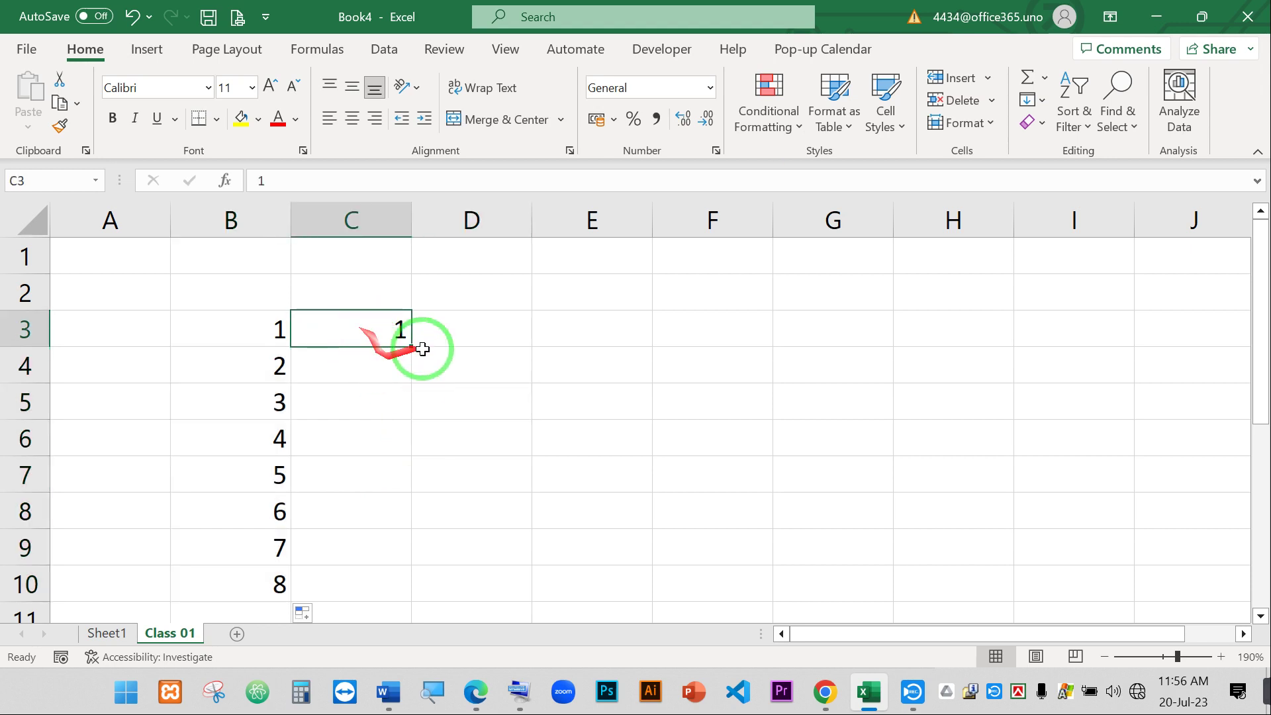
{"action": "left_click", "coordinate": [364, 369]}
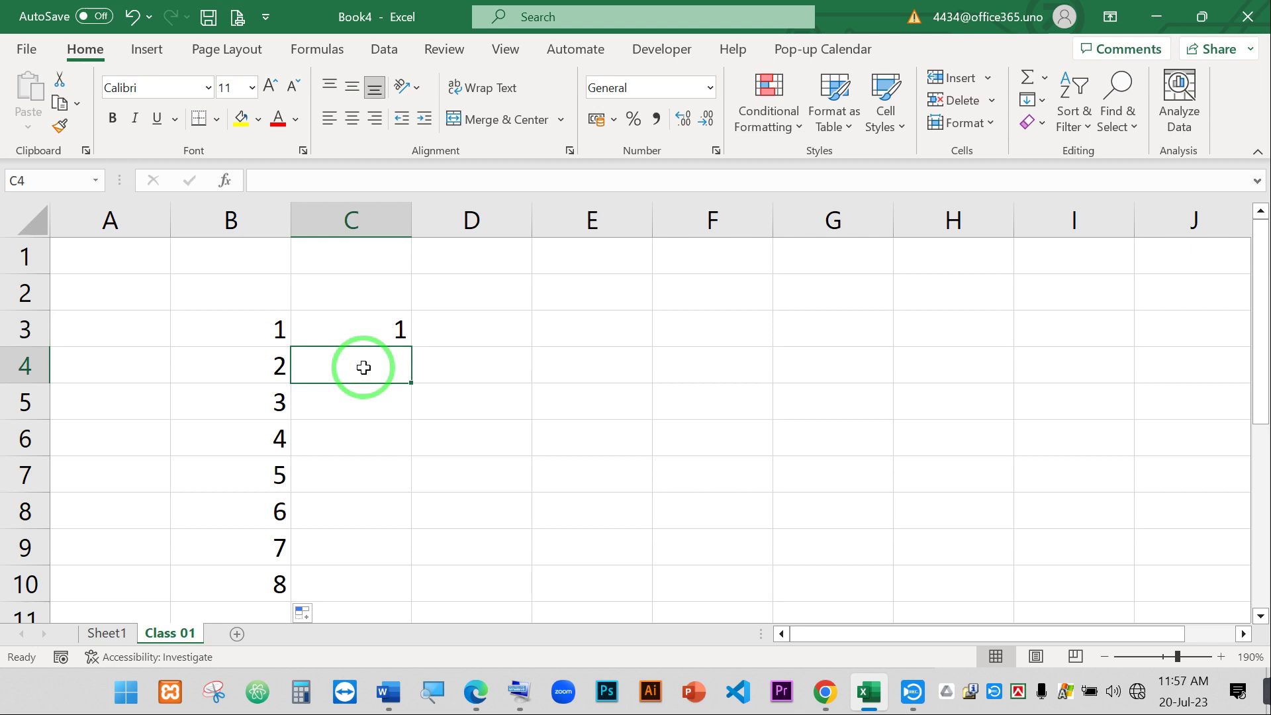
- Enter 3 in C4 and fill the odd series 1, 3 down to C10
{"action": "type", "text": "3"}
{"action": "left_click", "coordinate": [383, 392]}
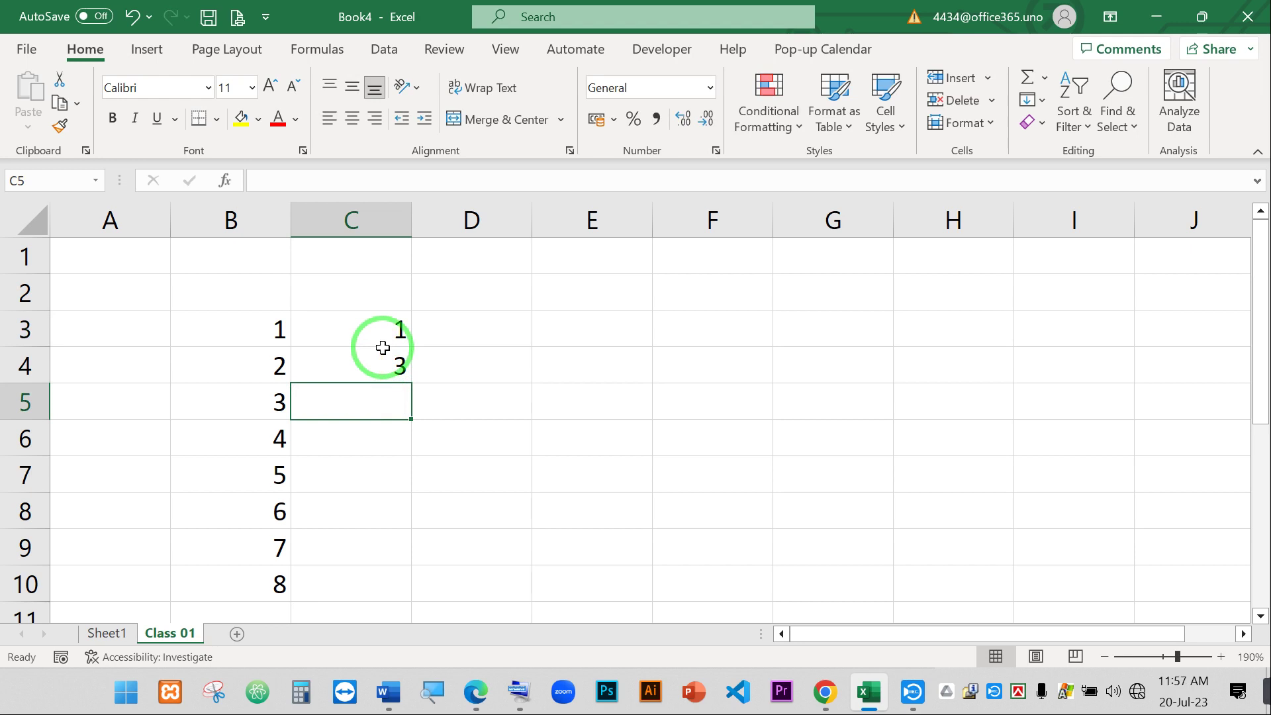
{"action": "left_click_drag", "start_coordinate": [378, 323], "coordinate": [415, 598]}
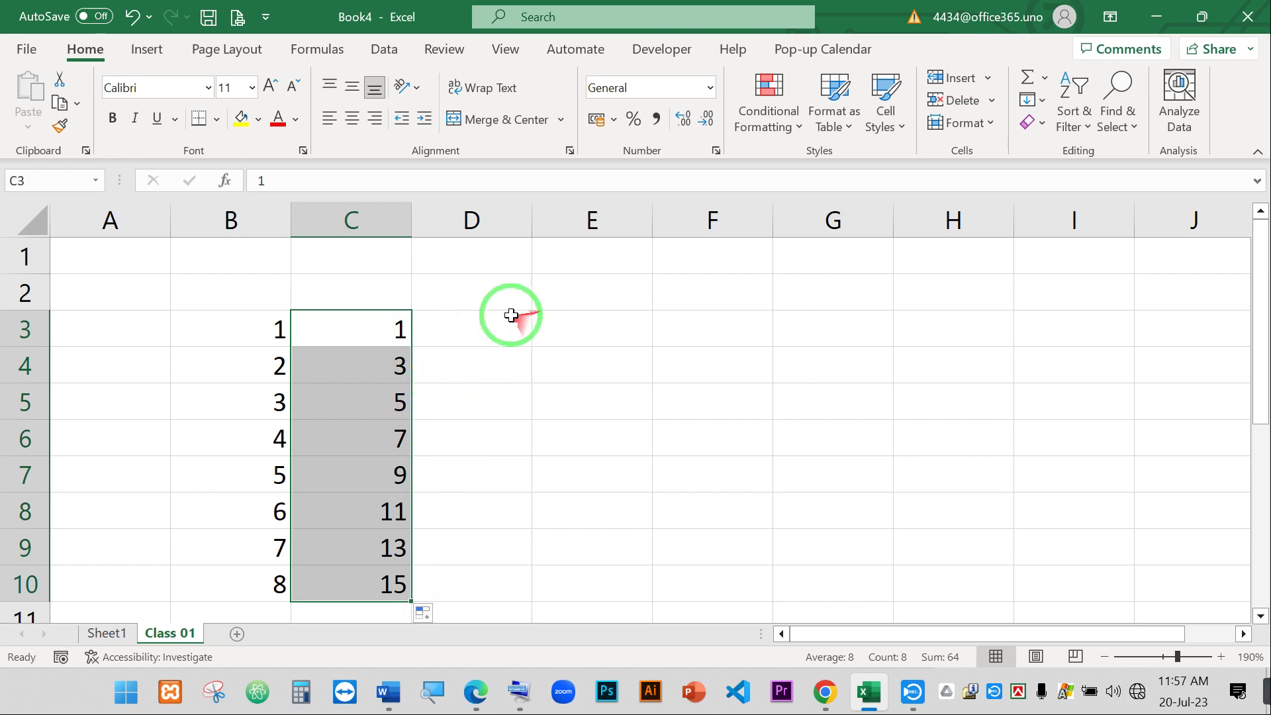
- Enter 2 and 4 in D3:D4 and fill the even series to 16 in D10
{"action": "double_click", "coordinate": [516, 336]}
{"action": "type", "text": "2"}
{"action": "left_click", "coordinate": [505, 366]}
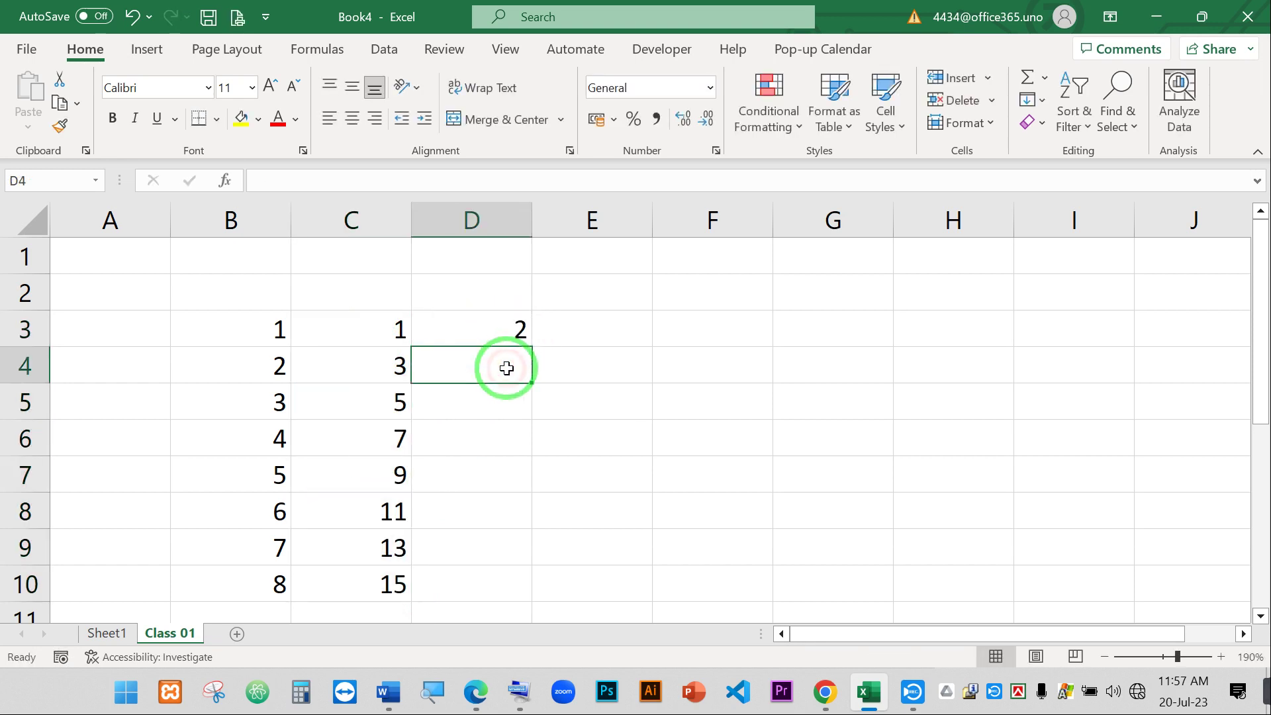
{"action": "type", "text": "4"}
{"action": "left_click_drag", "start_coordinate": [534, 475], "coordinate": [531, 451]}
{"action": "left_click_drag", "start_coordinate": [483, 329], "coordinate": [517, 585]}
- Enter 5 and 10 in E3:E4 and fill the series down to 40 in E10
{"action": "left_click", "coordinate": [585, 329]}
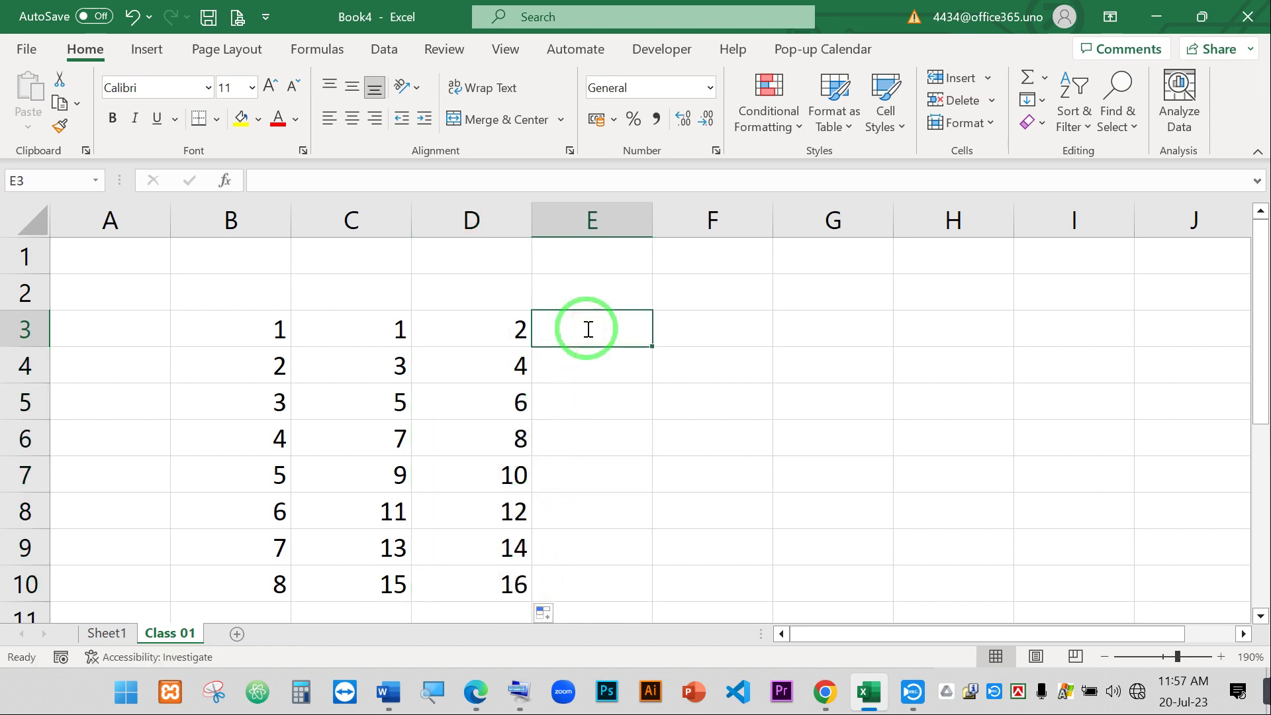
{"action": "type", "text": "5"}
{"action": "left_click", "coordinate": [719, 331]}
{"action": "type", "text": "10"}
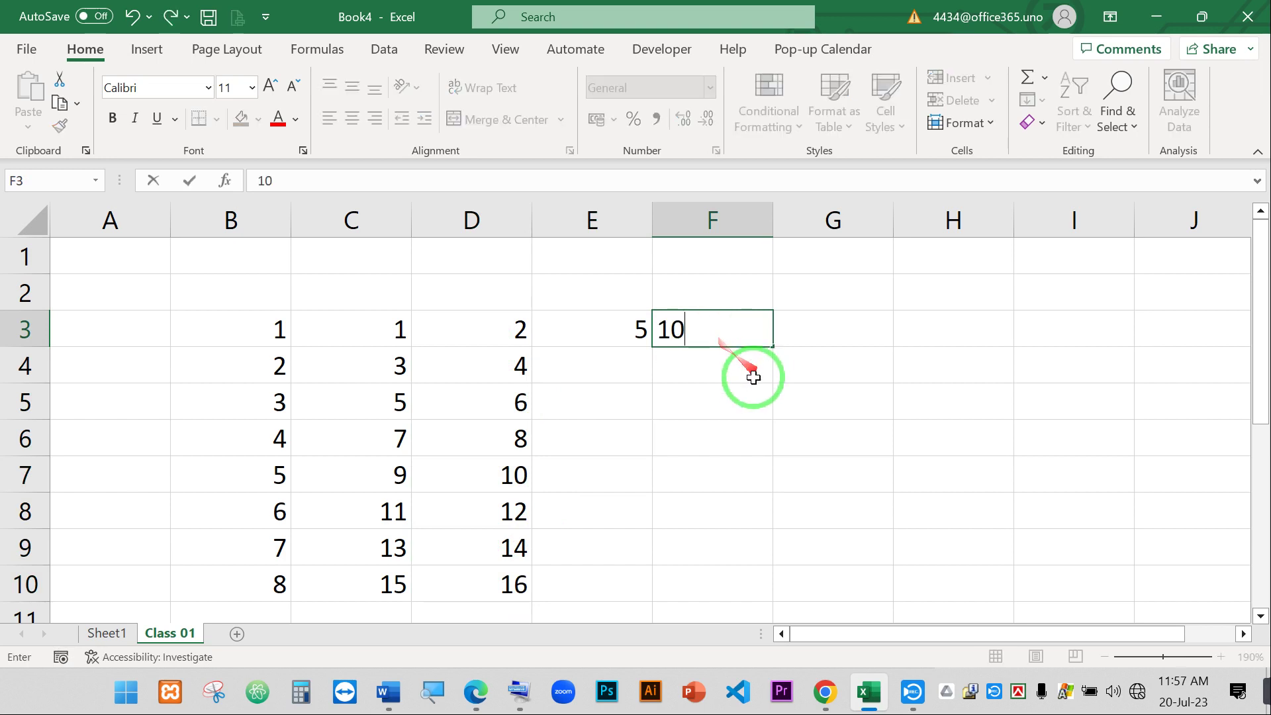
{"action": "left_click", "coordinate": [598, 351]}
{"action": "type", "text": "1"}
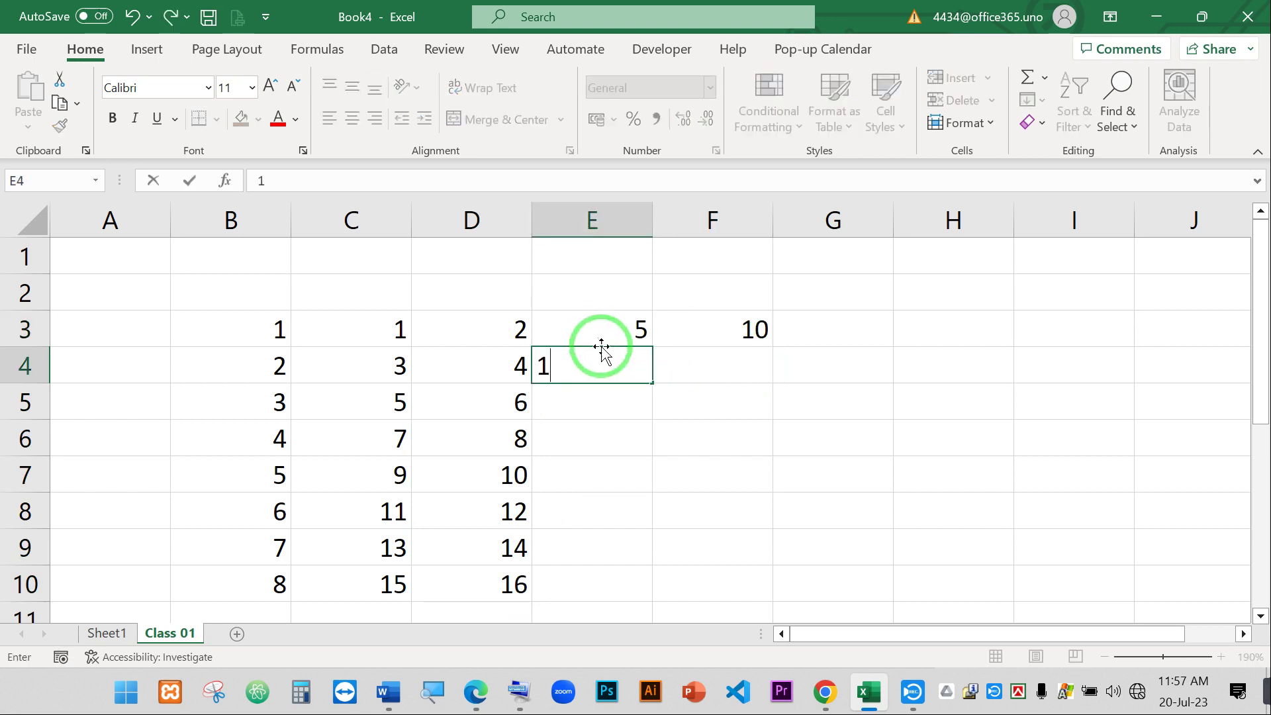
{"action": "type", "text": "0"}
{"action": "key", "text": "Return"}
{"action": "left_click_drag", "start_coordinate": [604, 329], "coordinate": [646, 602]}
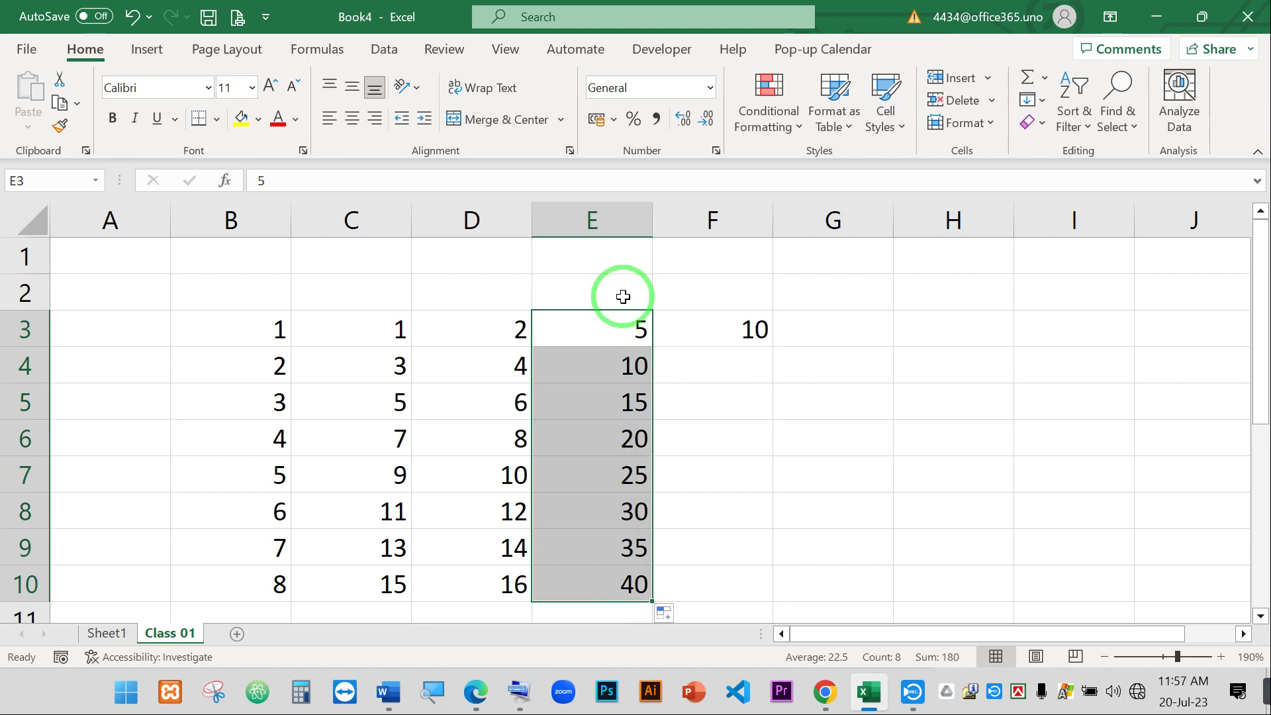
- Enter 1 and 7 in F3:F4 and fill the step-six series down to 43 in F10
{"action": "left_click", "coordinate": [738, 320]}
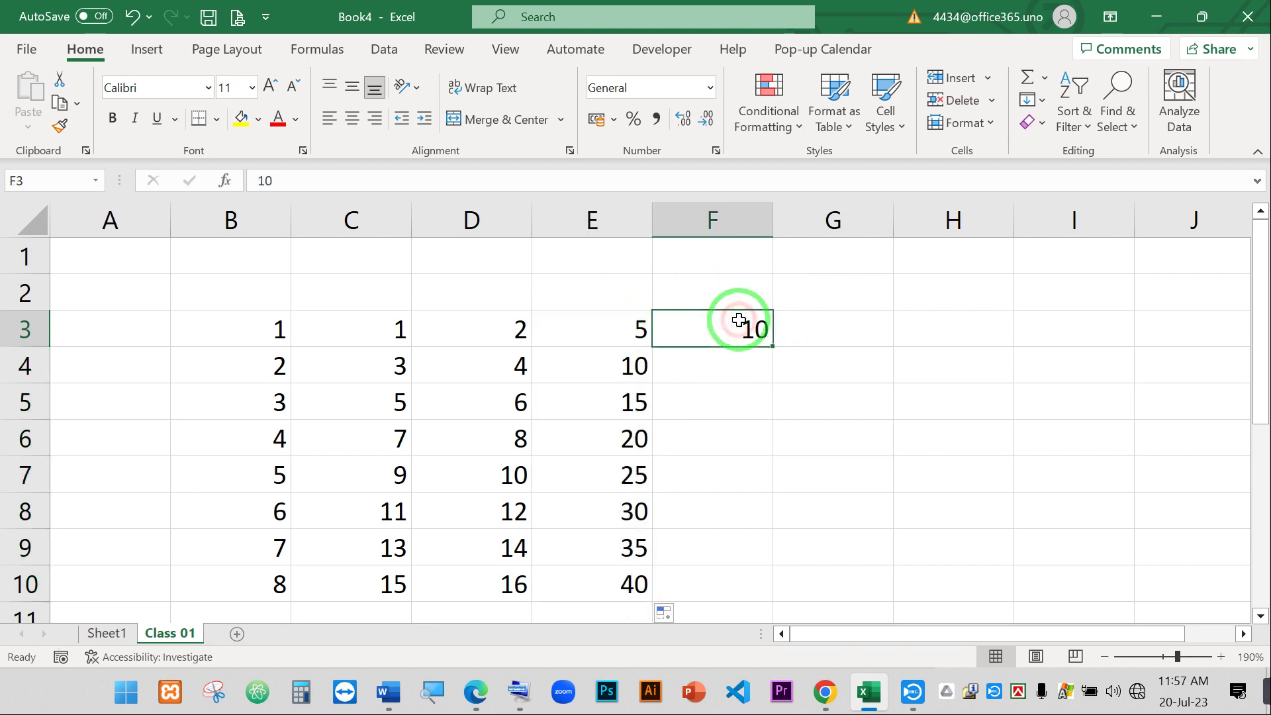
{"action": "type", "text": "1"}
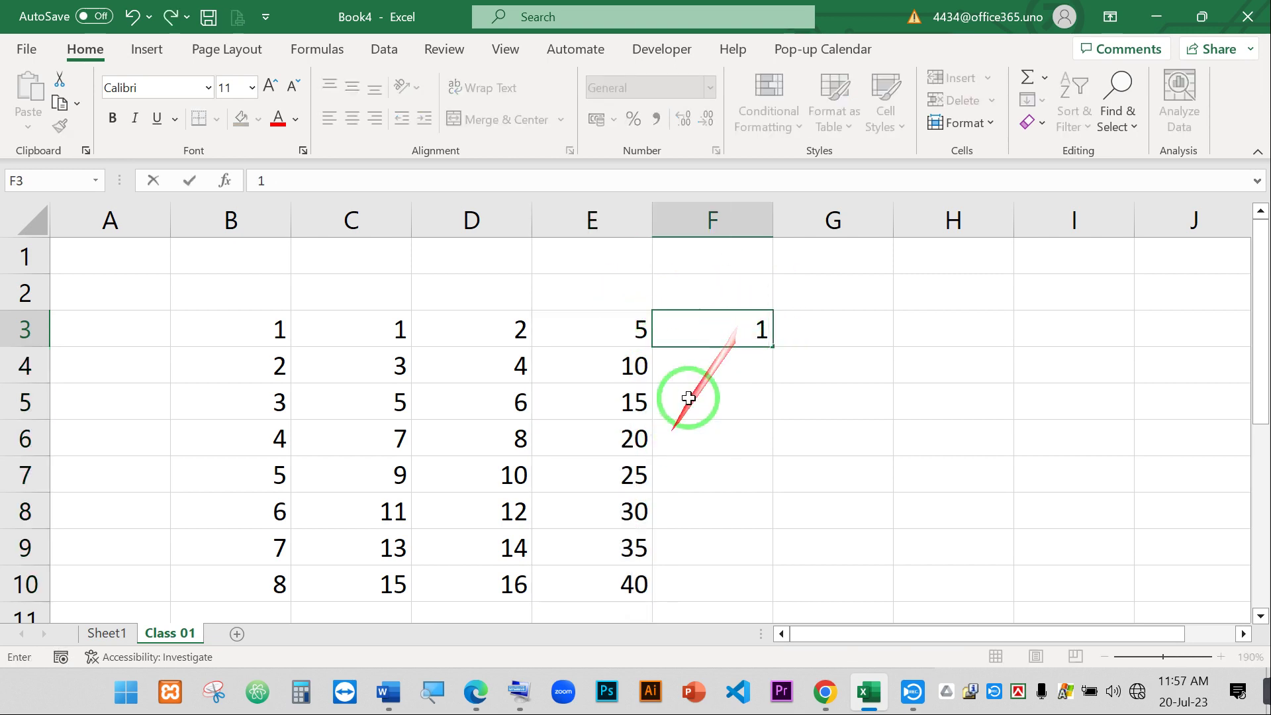
{"action": "left_click", "coordinate": [726, 362]}
{"action": "type", "text": "7"}
{"action": "left_click", "coordinate": [760, 423]}
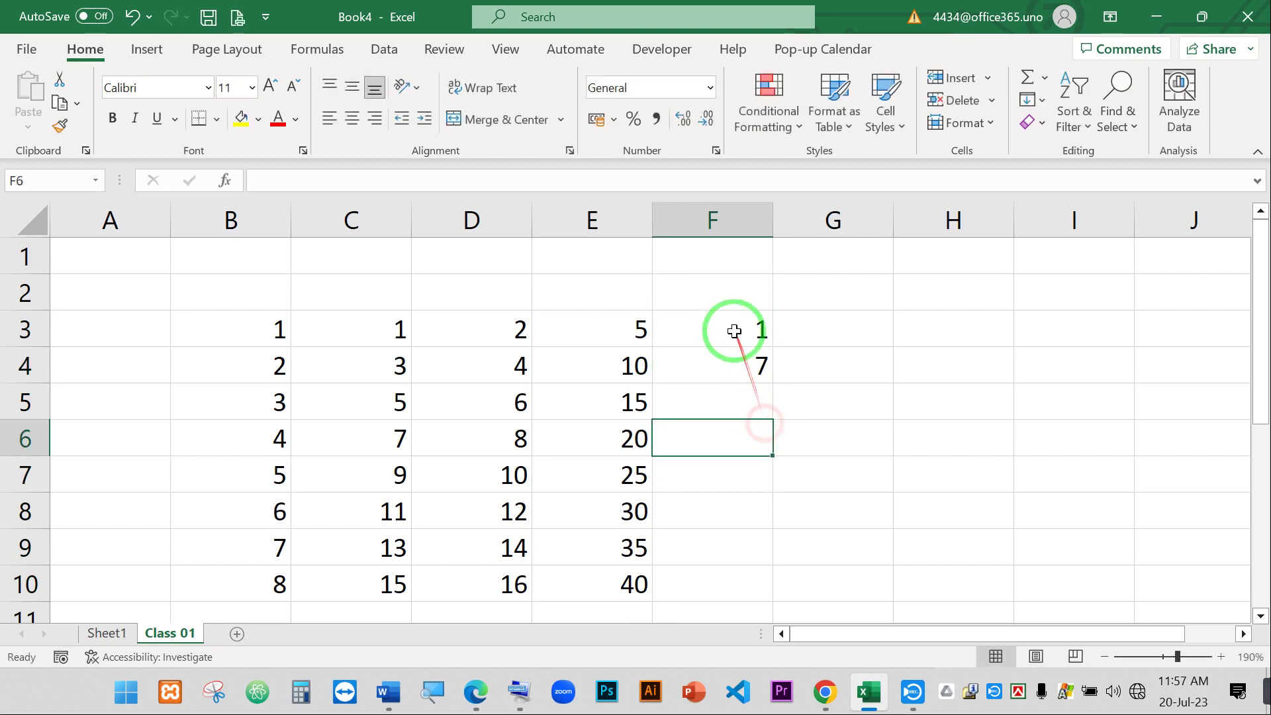
{"action": "left_click_drag", "start_coordinate": [735, 332], "coordinate": [781, 599]}
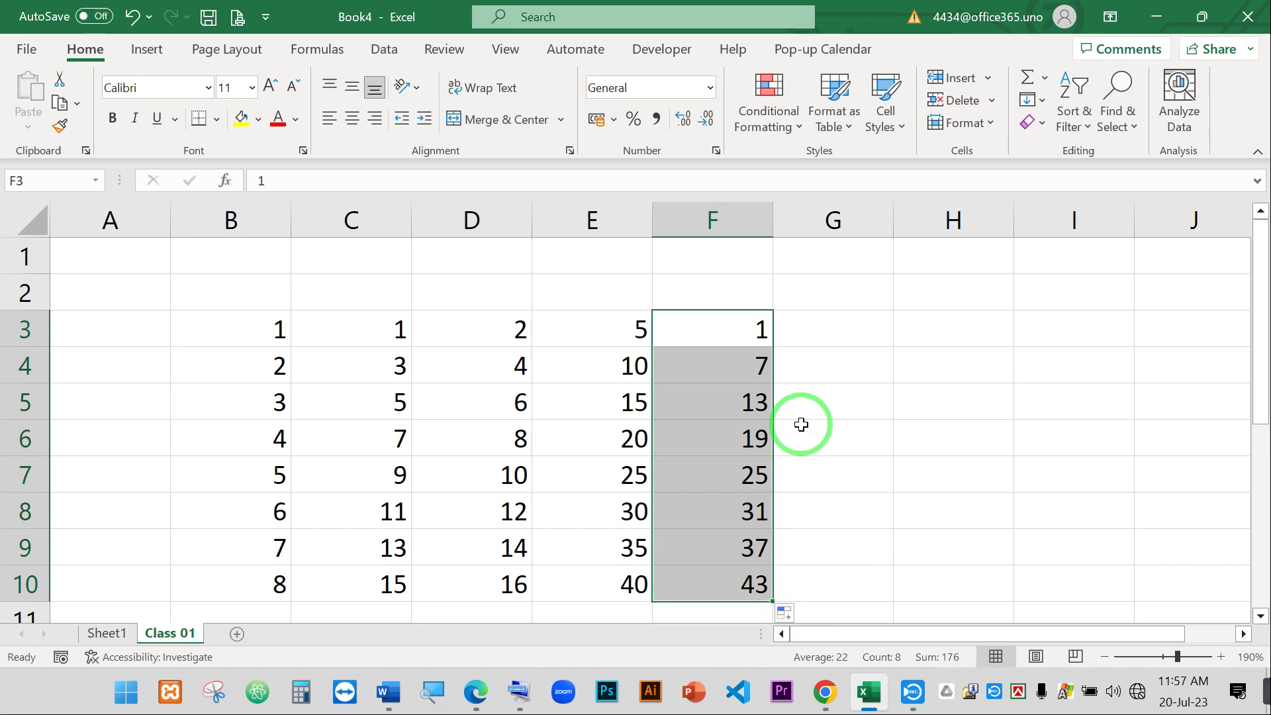
- Check the filled column F values 13, 19 and 25
{"action": "left_click", "coordinate": [727, 361]}
{"action": "left_click", "coordinate": [728, 398]}
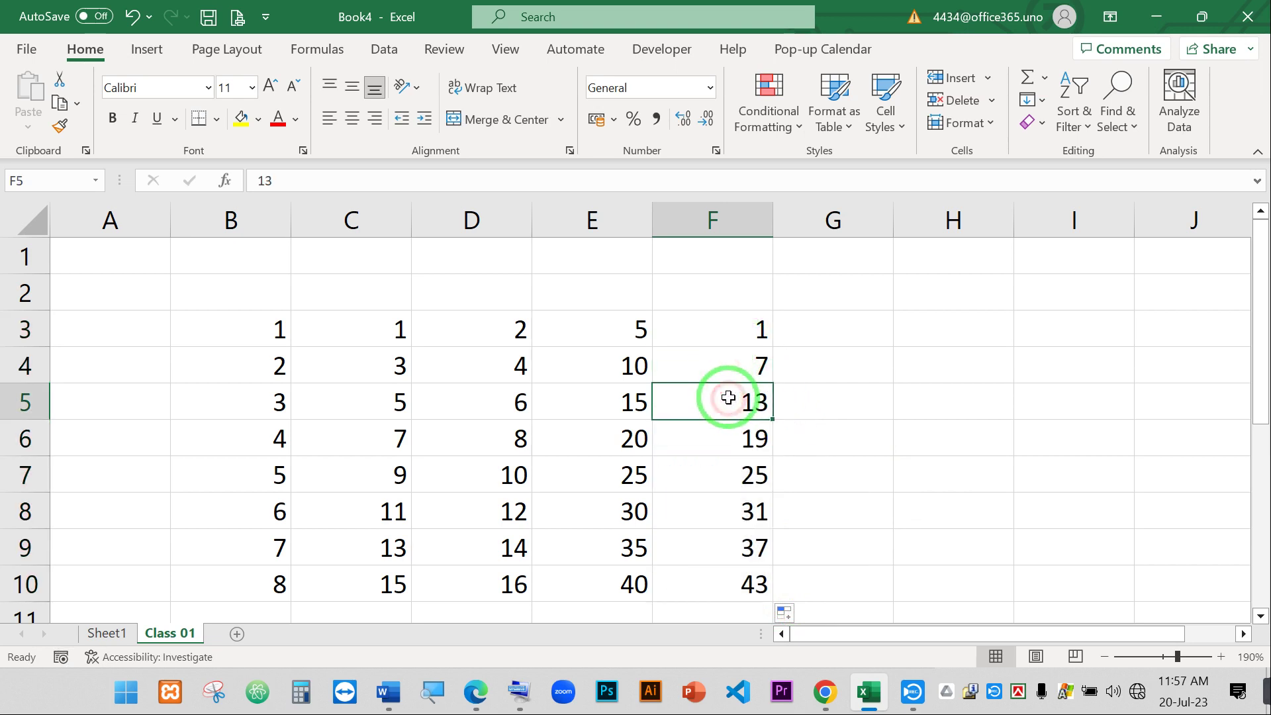
{"action": "left_click", "coordinate": [724, 435]}
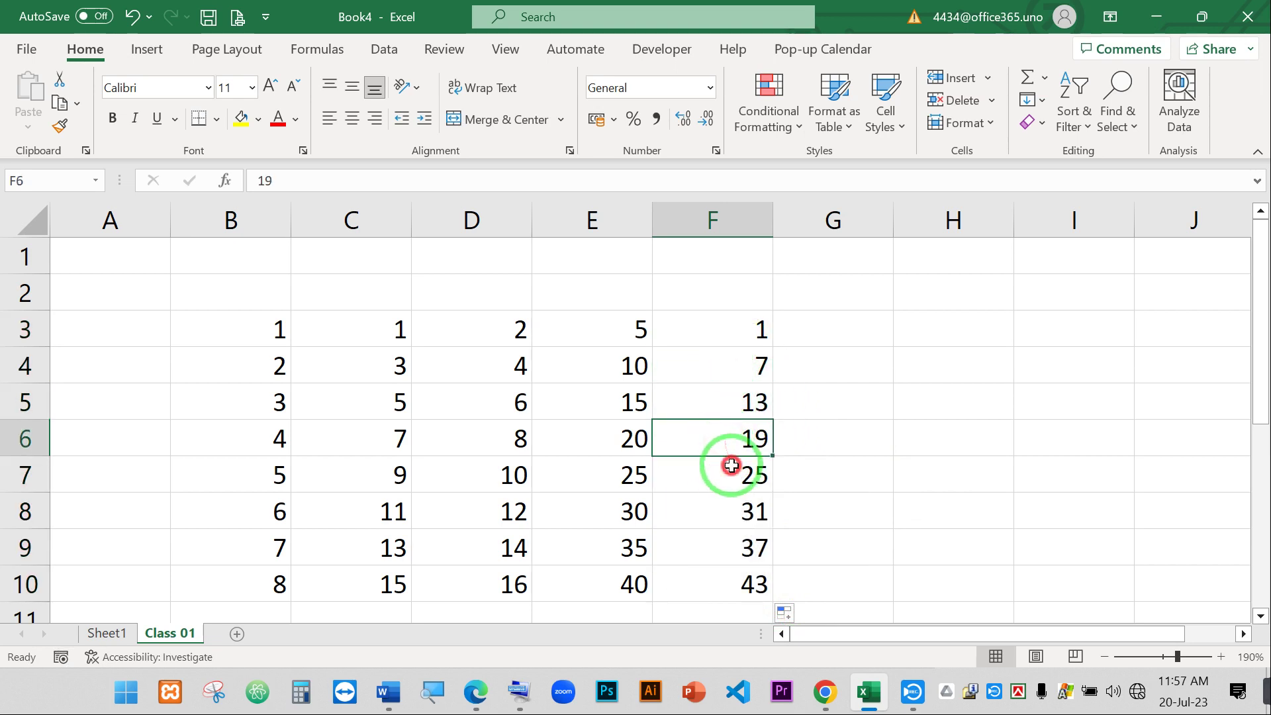
{"action": "left_click", "coordinate": [732, 465]}
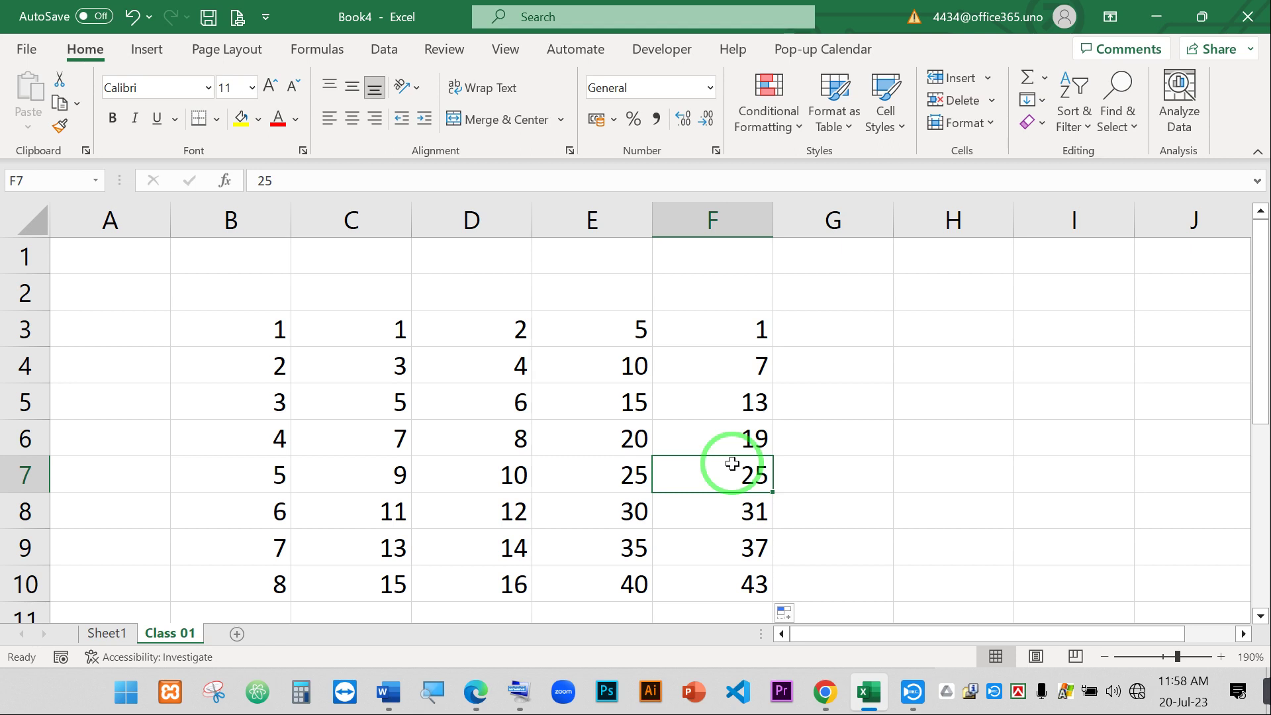
{"action": "left_click", "coordinate": [856, 486]}
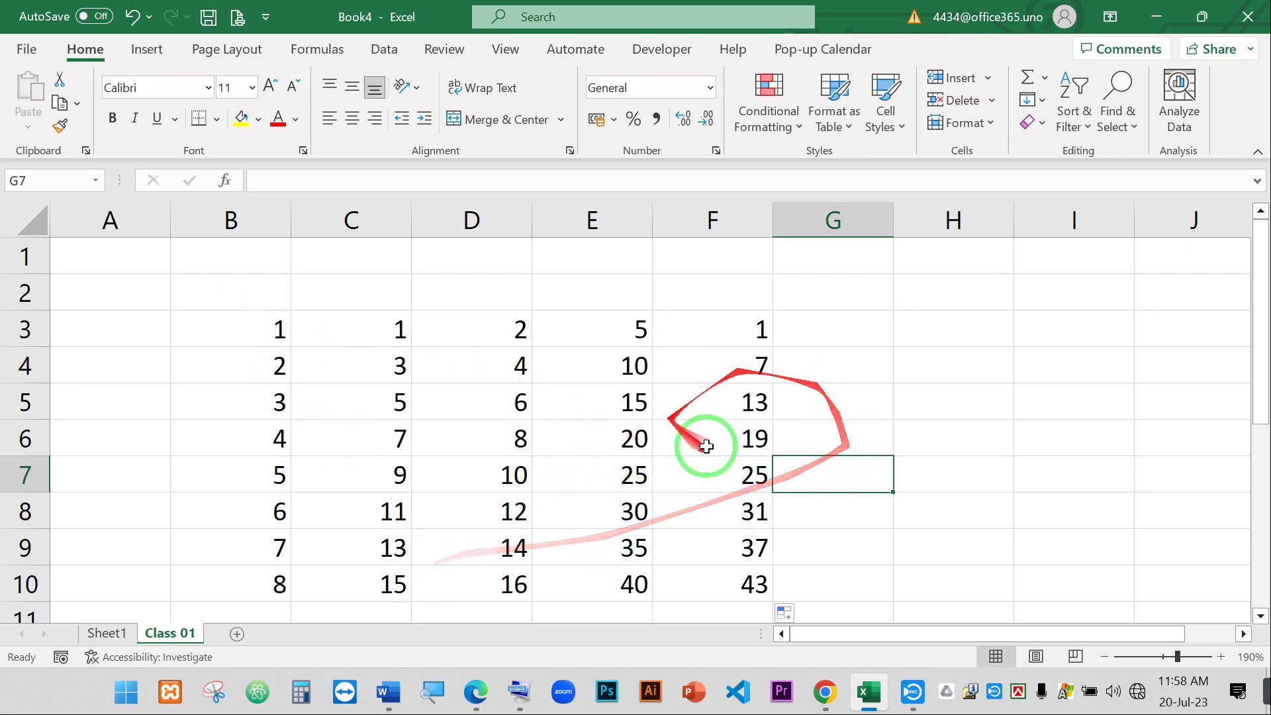
- Insert a blank Sheet5 after Class 01 and type Sat into cell B2
{"action": "left_click", "coordinate": [237, 634]}
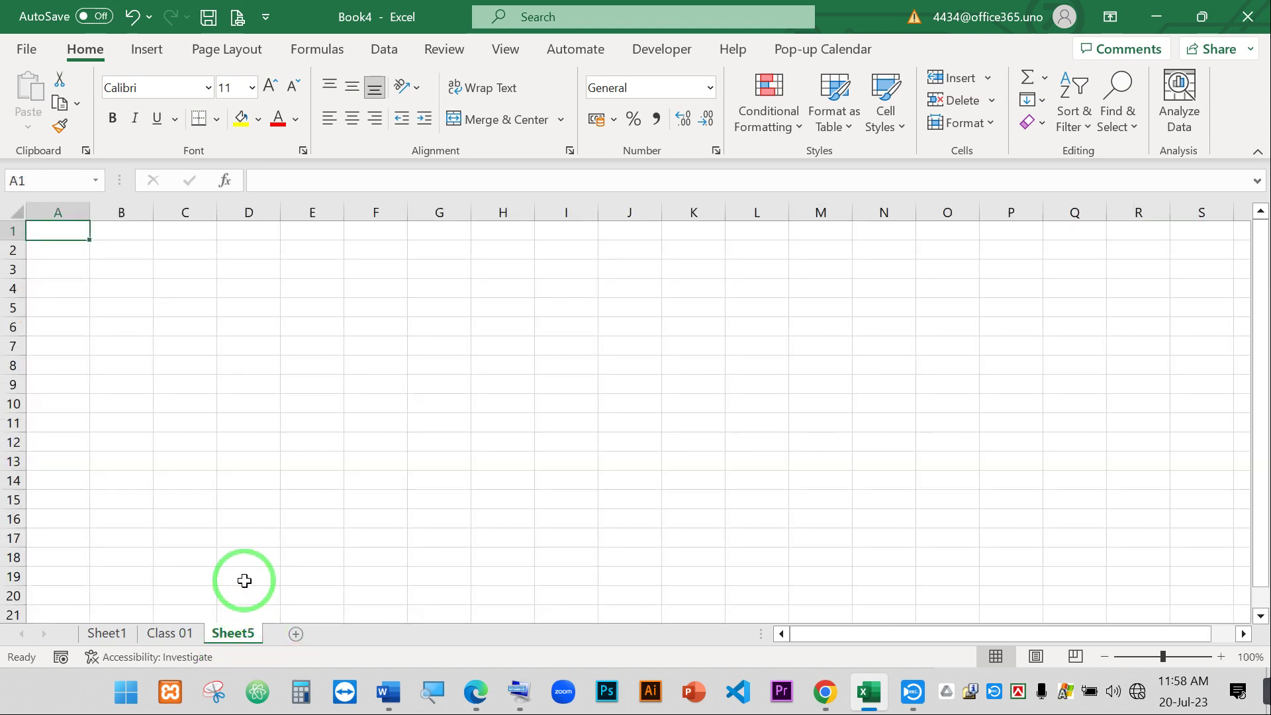
{"action": "scroll", "coordinate": [245, 580], "scroll_direction": "up", "scroll_amount": 3}
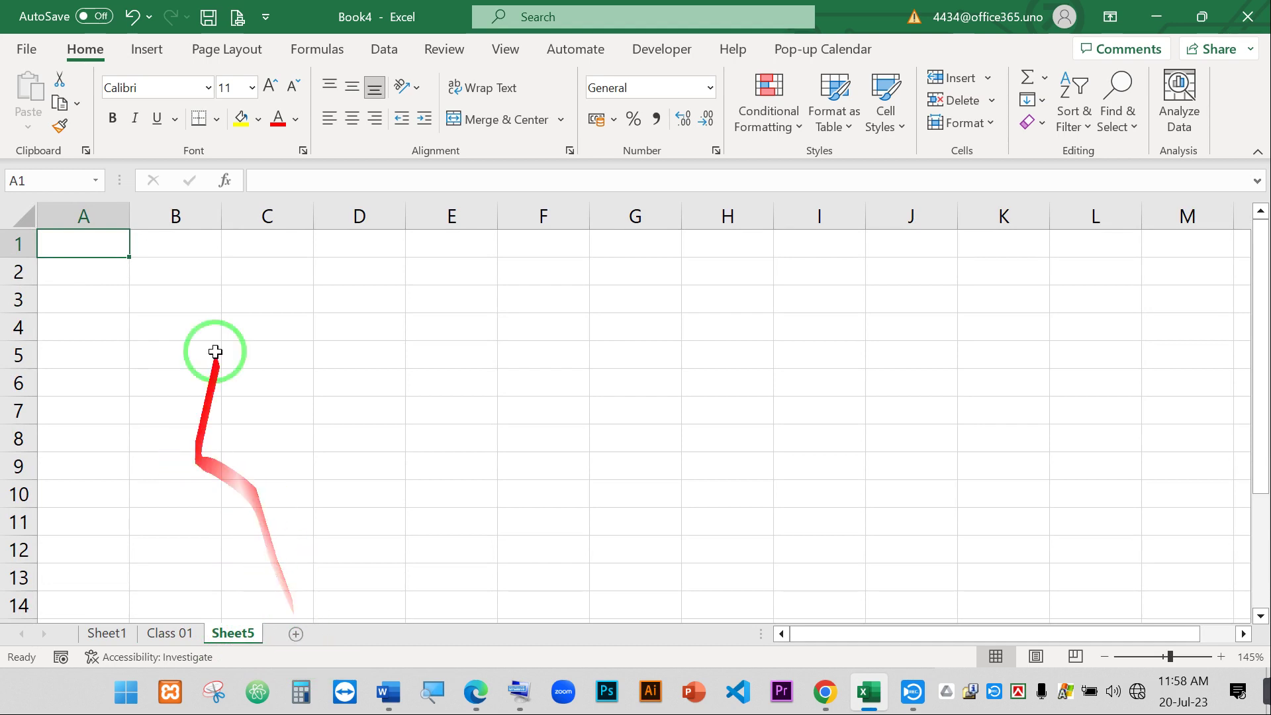
{"action": "left_click", "coordinate": [164, 270]}
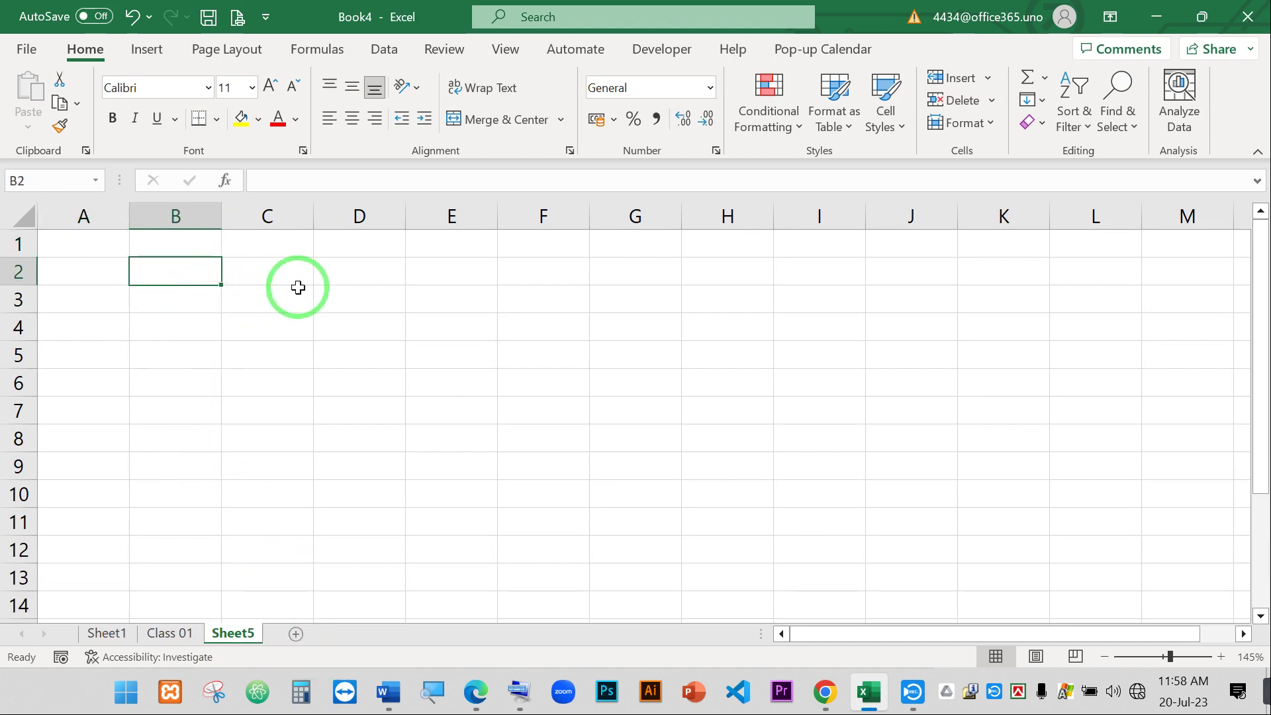
{"action": "type", "text": "Sat"}
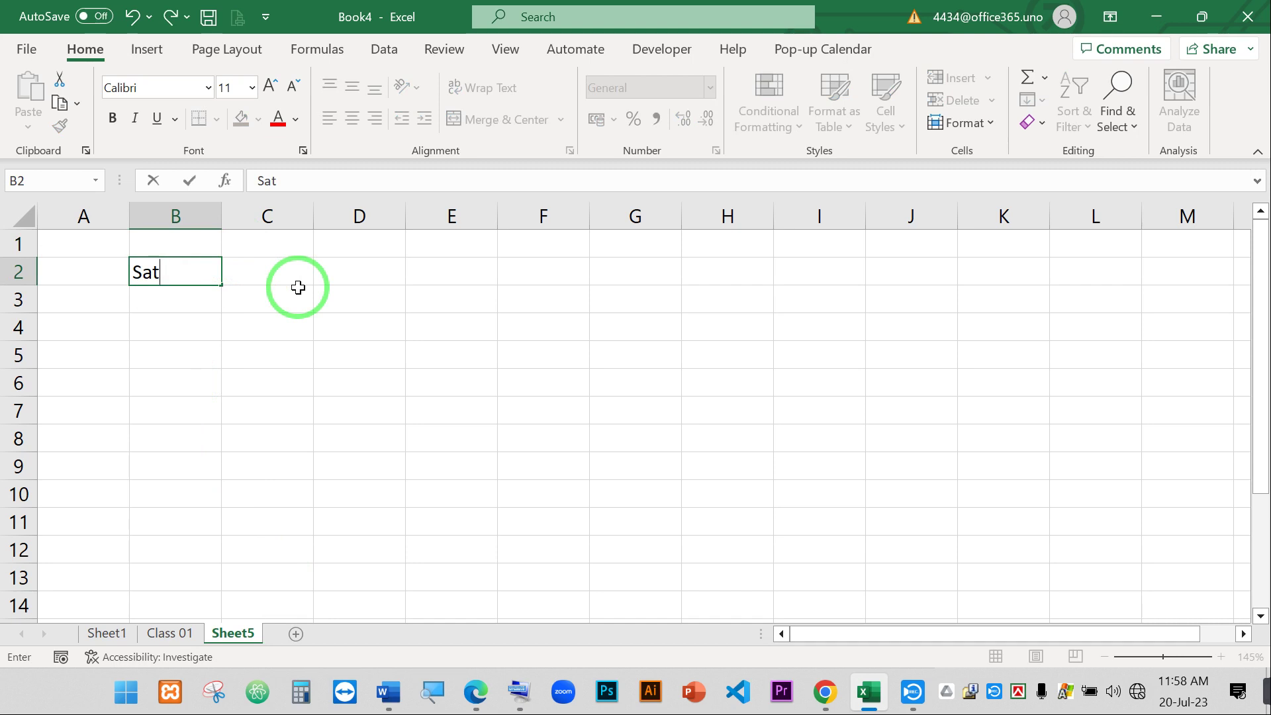
{"action": "key", "text": "Return"}
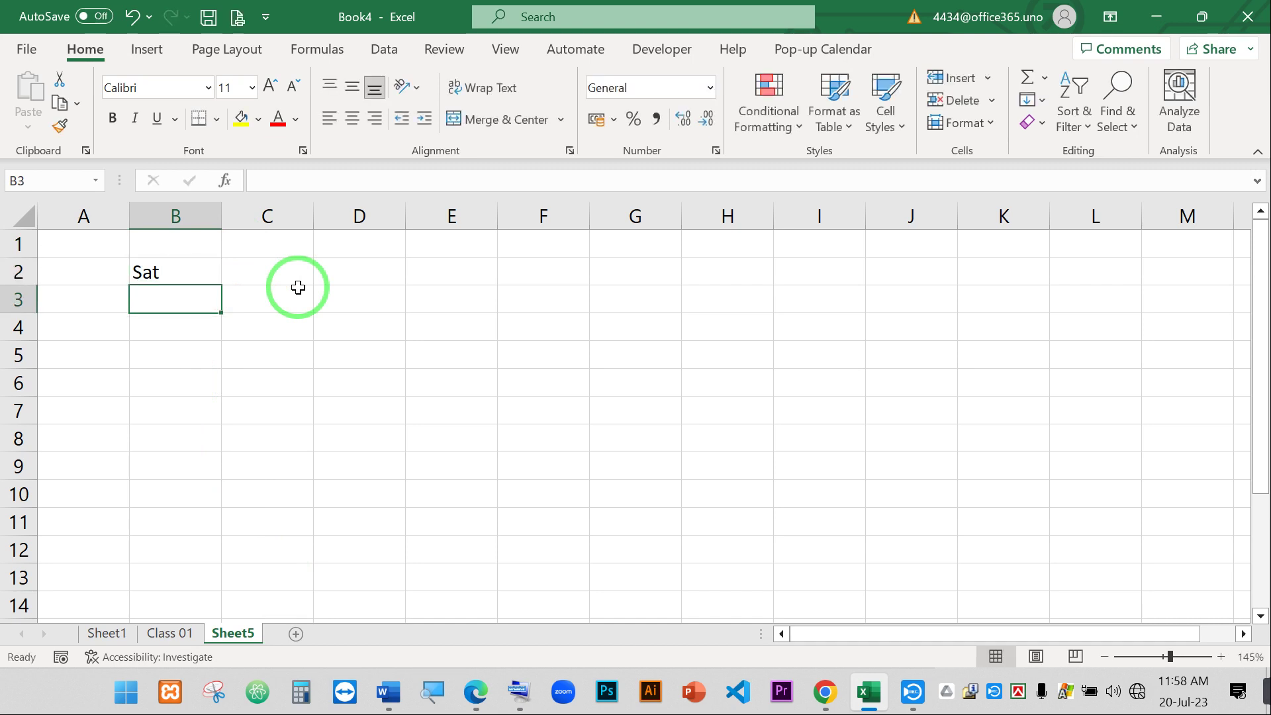
{"action": "left_click", "coordinate": [178, 274]}
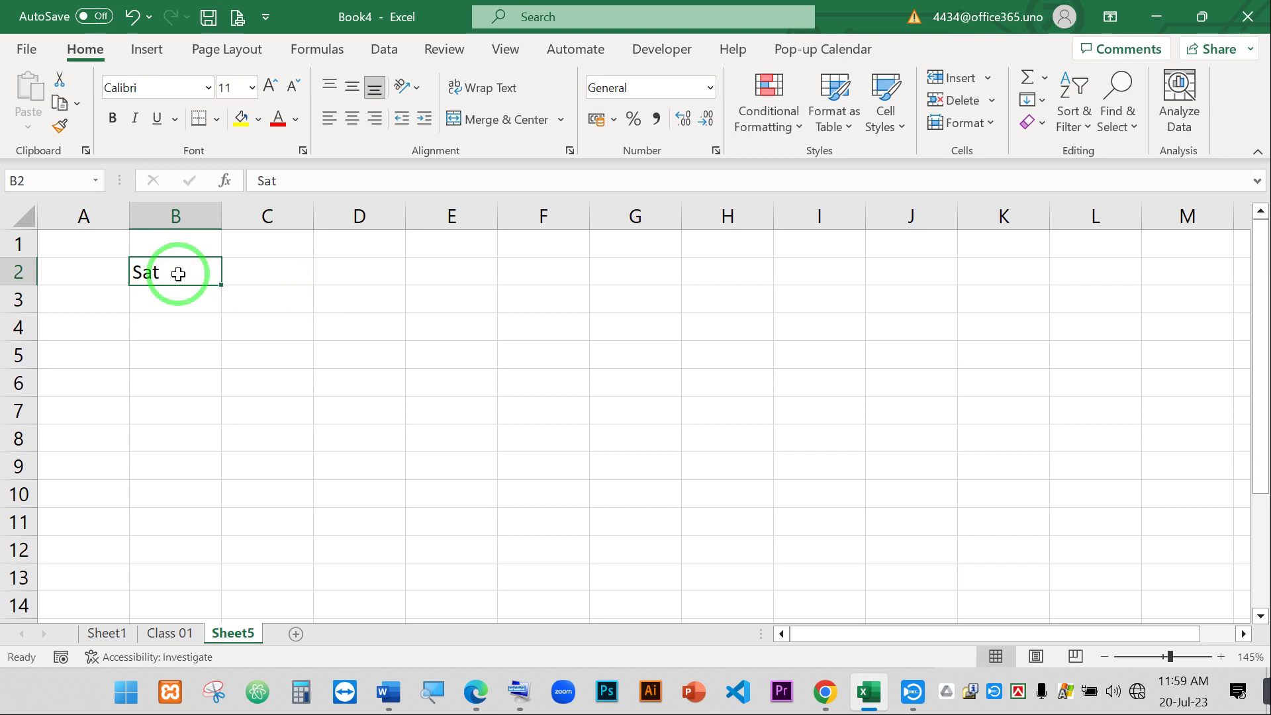
{"action": "double_click", "coordinate": [178, 274]}
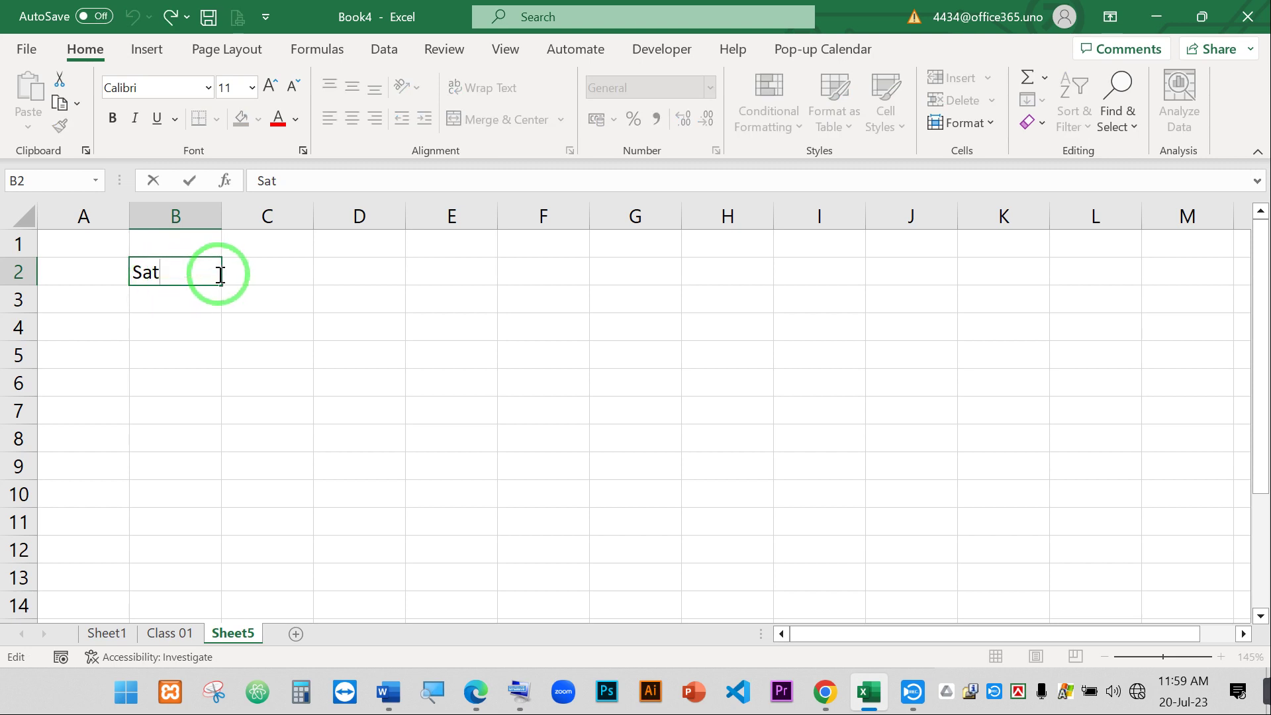
{"action": "left_click", "coordinate": [199, 269]}
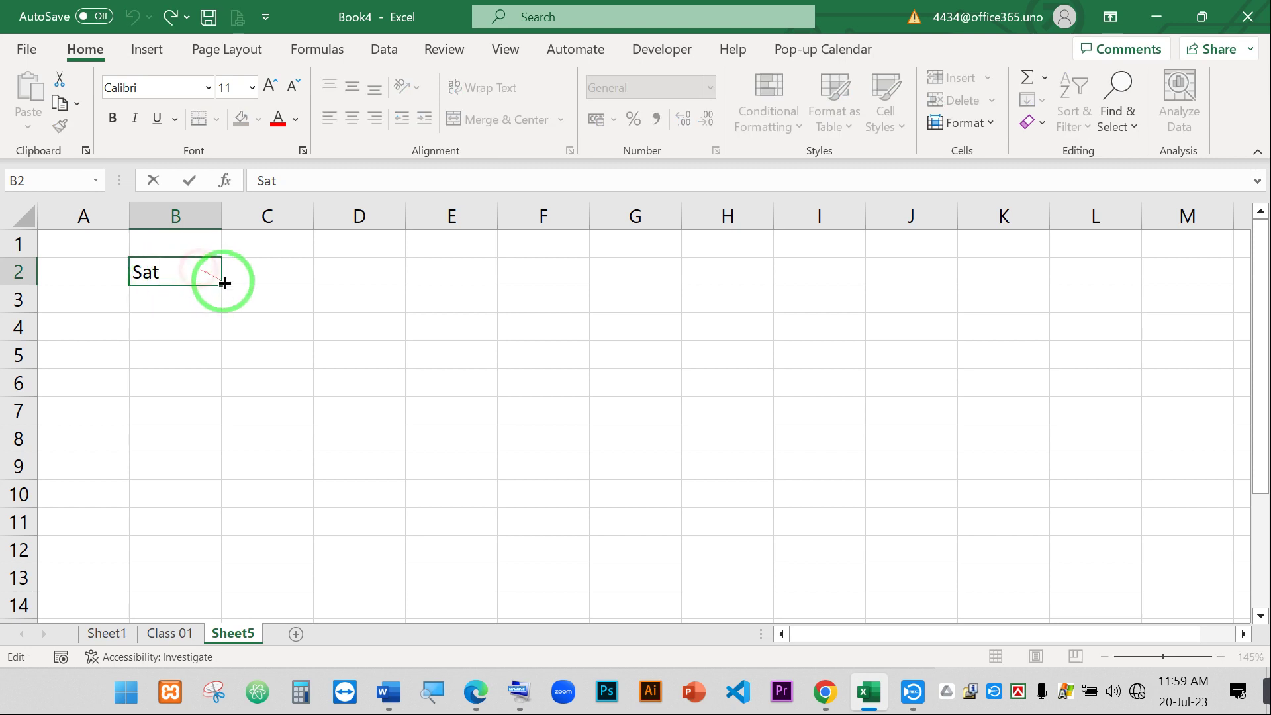
{"action": "left_click_drag", "start_coordinate": [199, 271], "coordinate": [182, 439]}
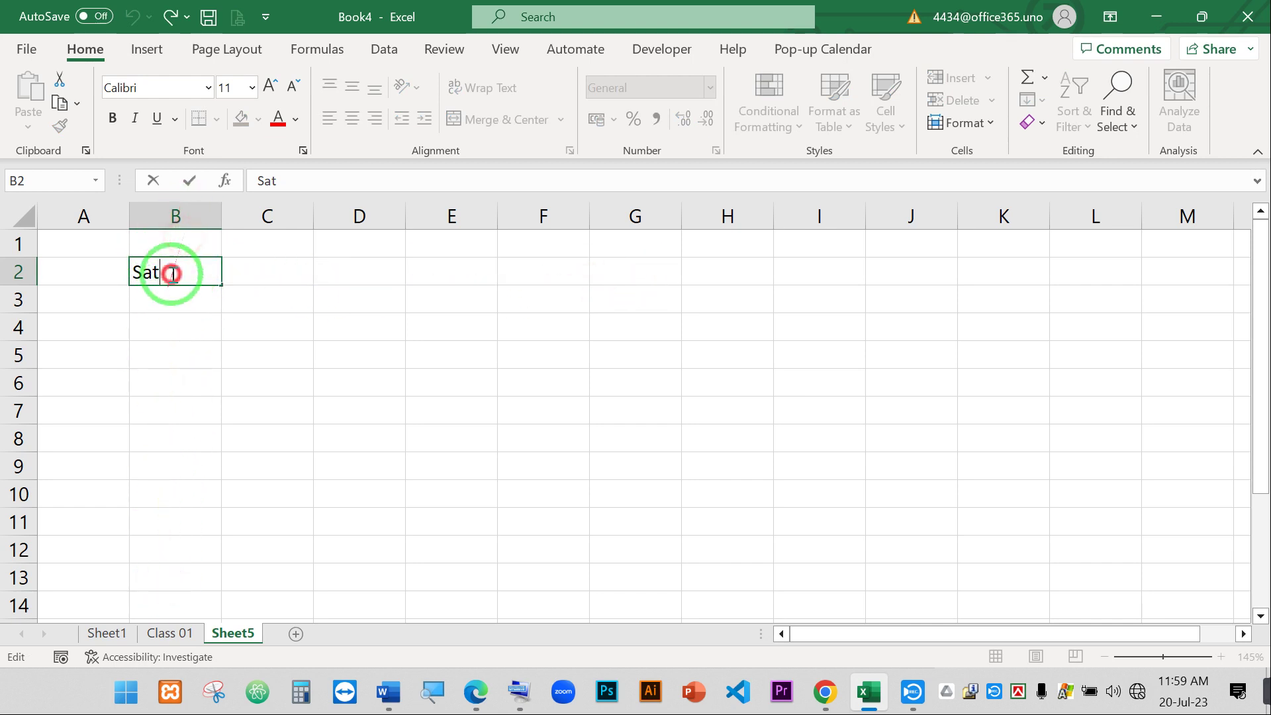
- AutoFill the weekday series from Sat in B2 down column B to row 62
{"action": "left_click", "coordinate": [165, 308]}
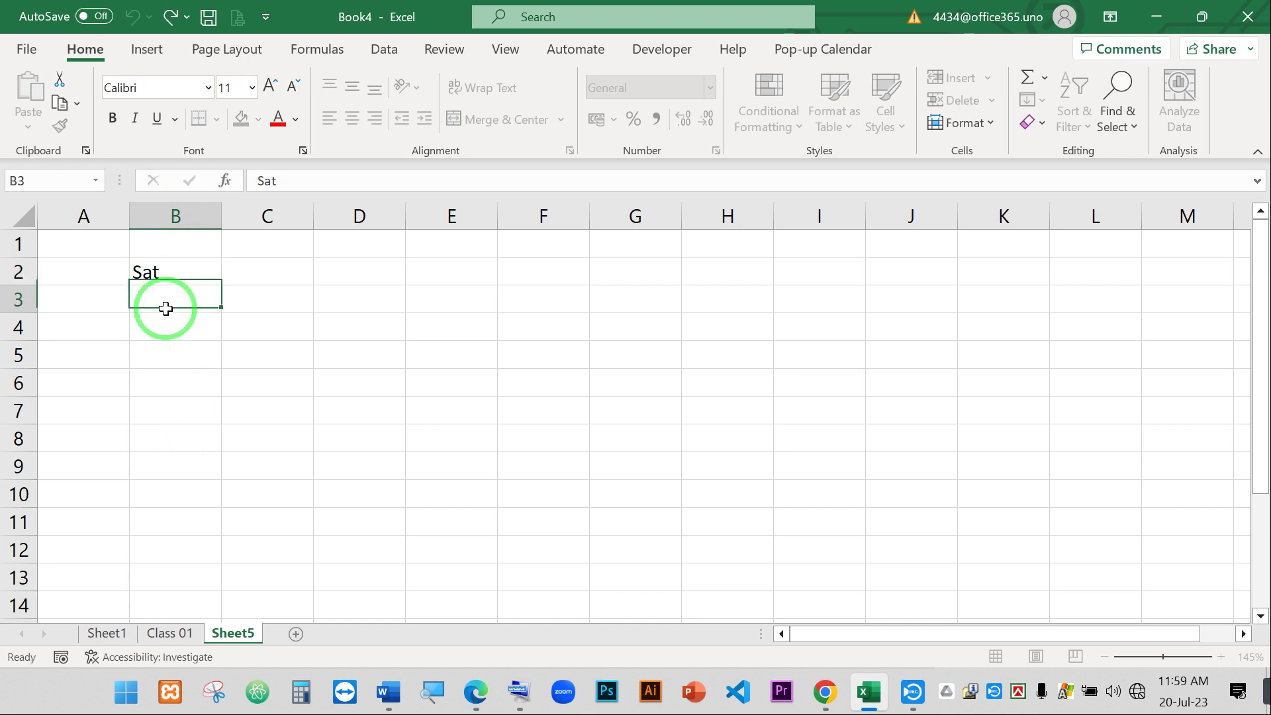
{"action": "left_click", "coordinate": [178, 265]}
{"action": "left_click_drag", "start_coordinate": [165, 339], "coordinate": [158, 482]}
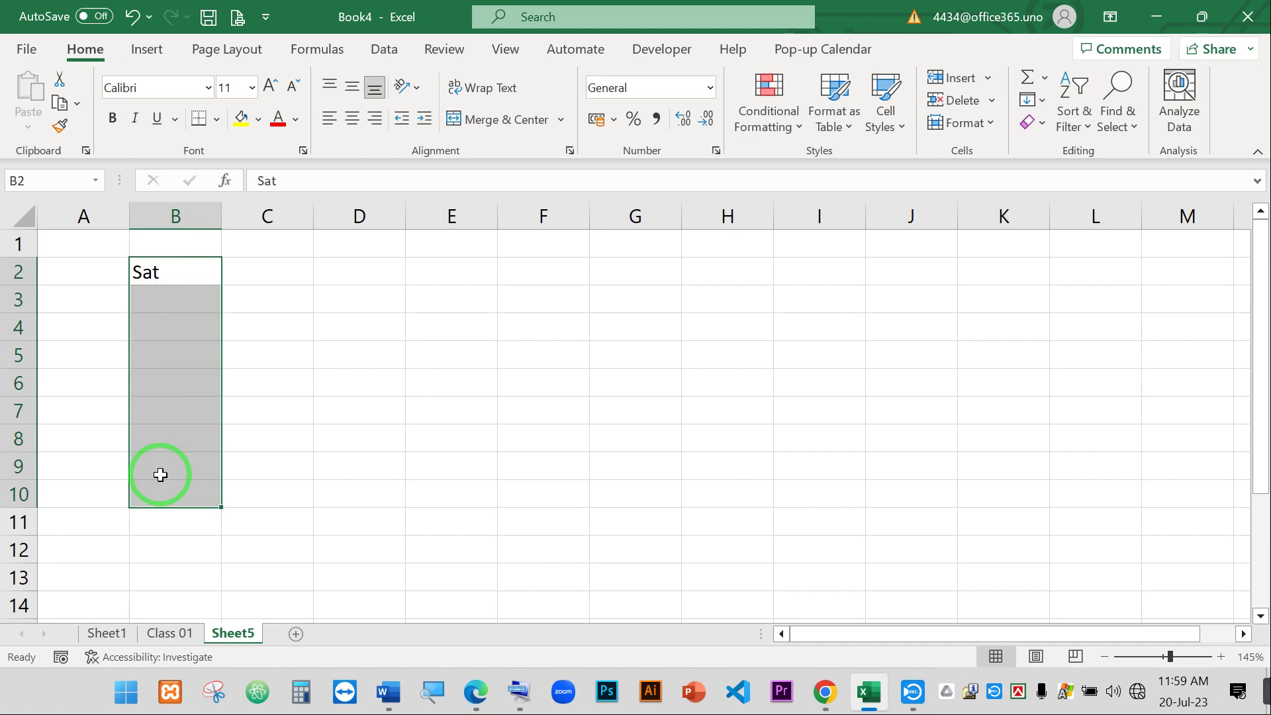
{"action": "left_click", "coordinate": [190, 273]}
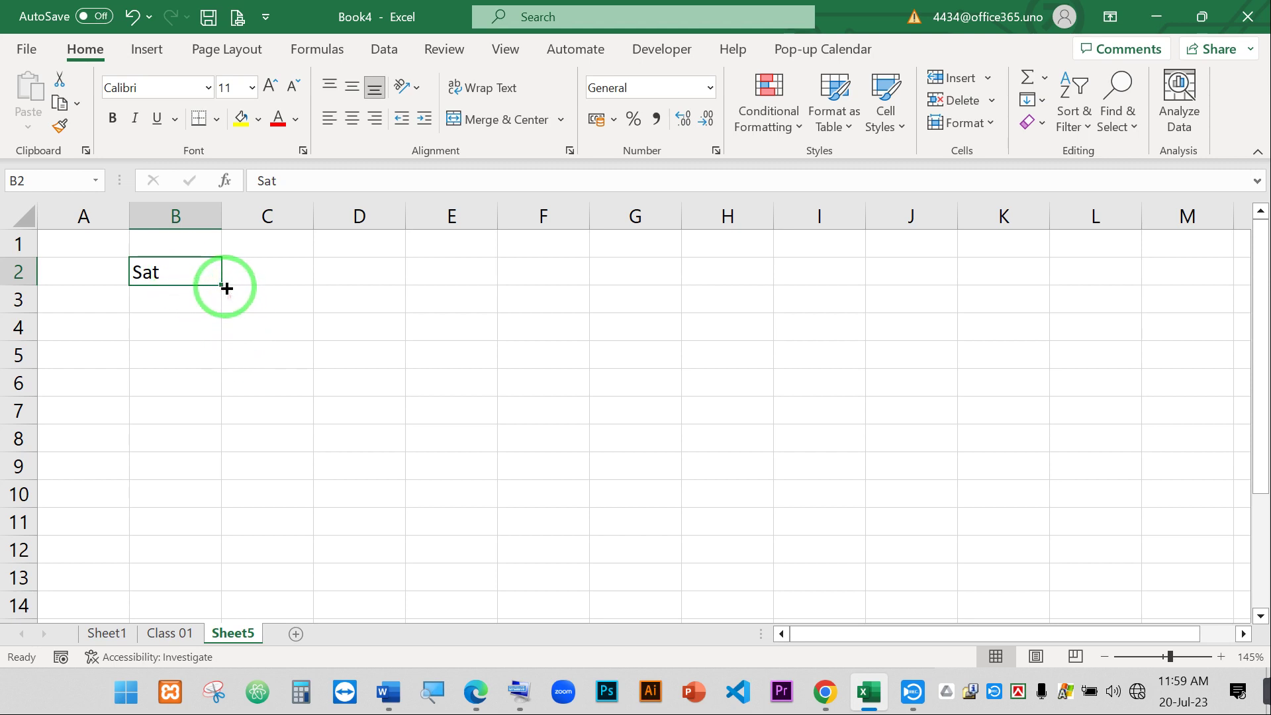
{"action": "left_click_drag", "start_coordinate": [222, 286], "coordinate": [229, 505]}
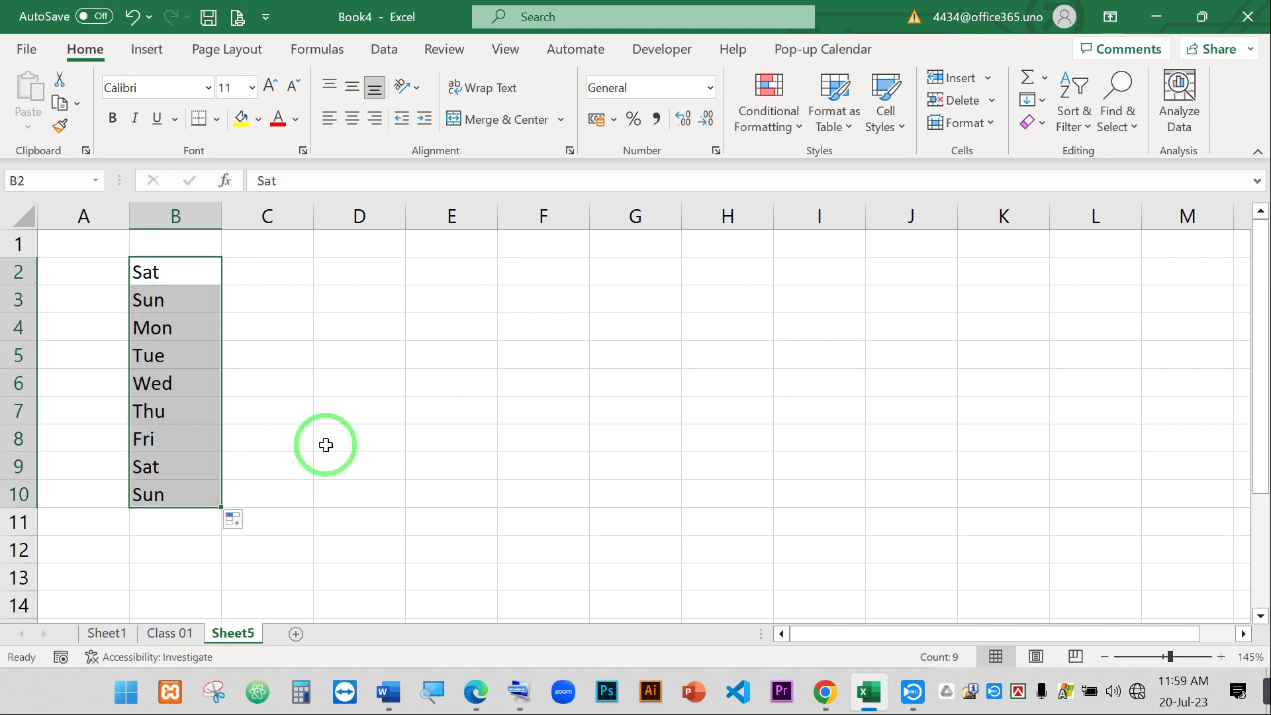
{"action": "left_click", "coordinate": [178, 338]}
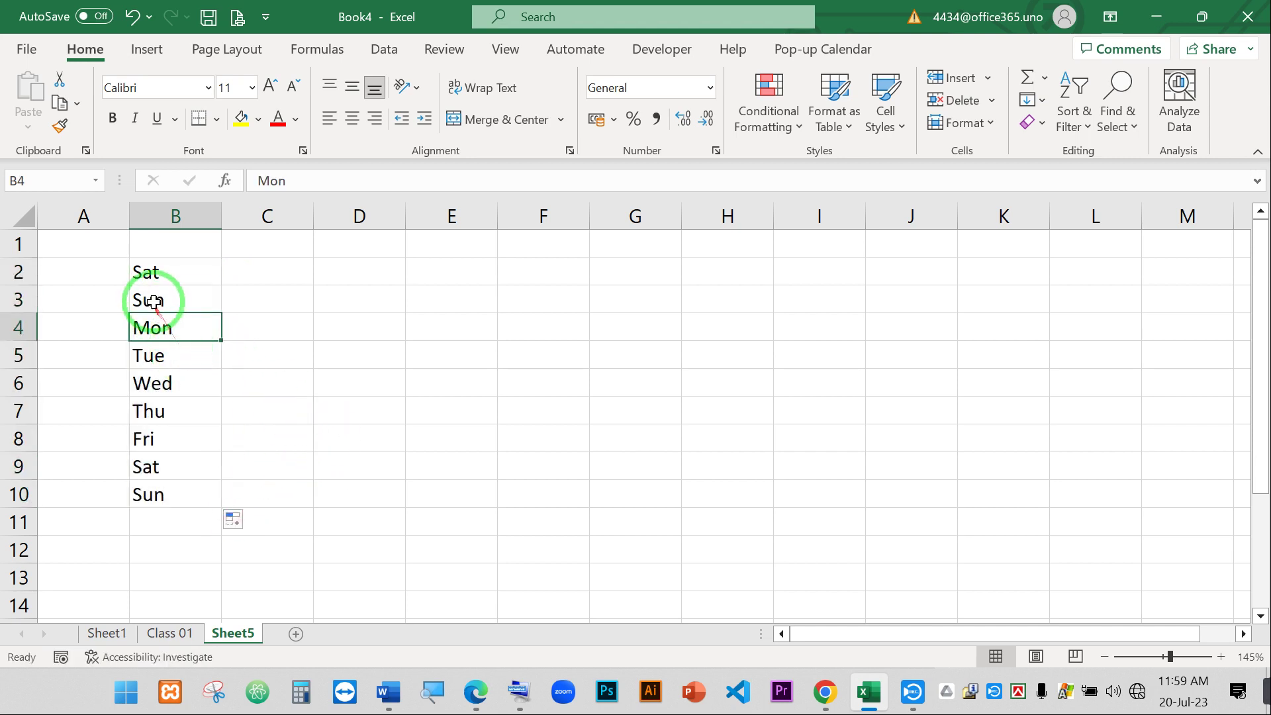
{"action": "left_click_drag", "start_coordinate": [168, 266], "coordinate": [181, 453]}
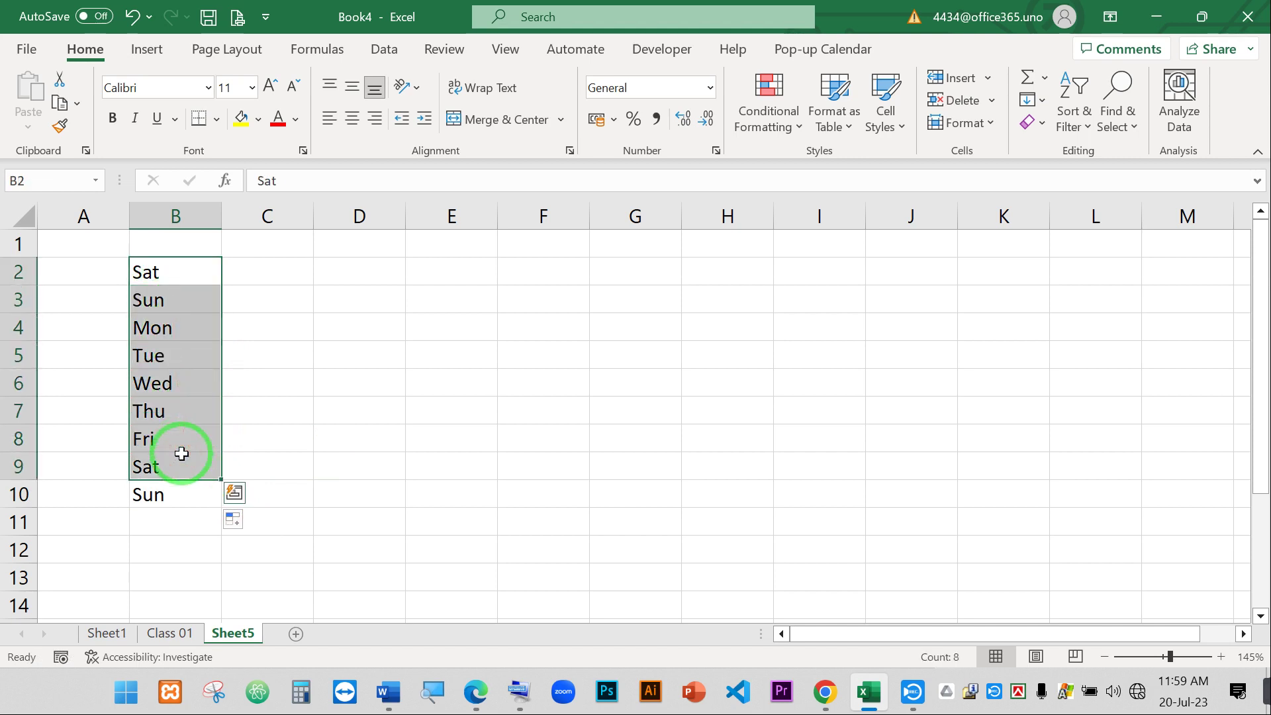
{"action": "left_click", "coordinate": [385, 431]}
{"action": "left_click_drag", "start_coordinate": [185, 270], "coordinate": [225, 688]}
{"action": "scroll", "coordinate": [189, 384], "scroll_direction": "up", "scroll_amount": 3}
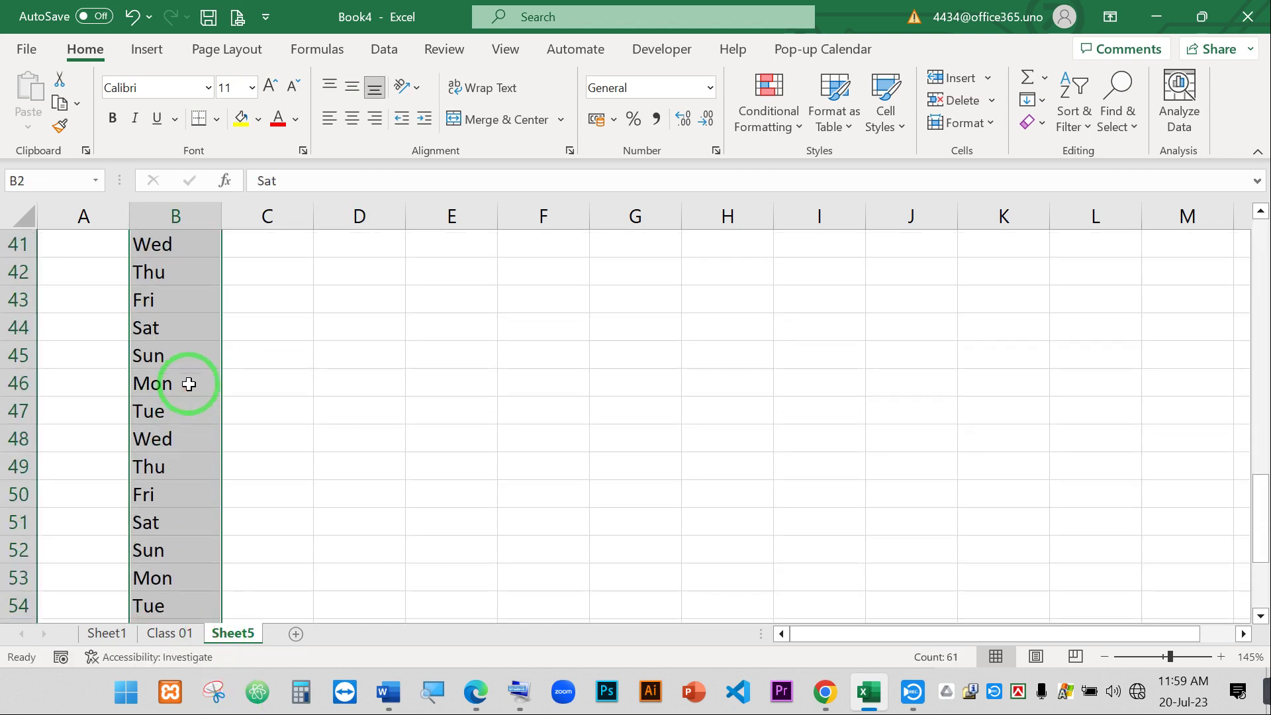
{"action": "scroll", "coordinate": [189, 380], "scroll_direction": "up", "scroll_amount": 4}
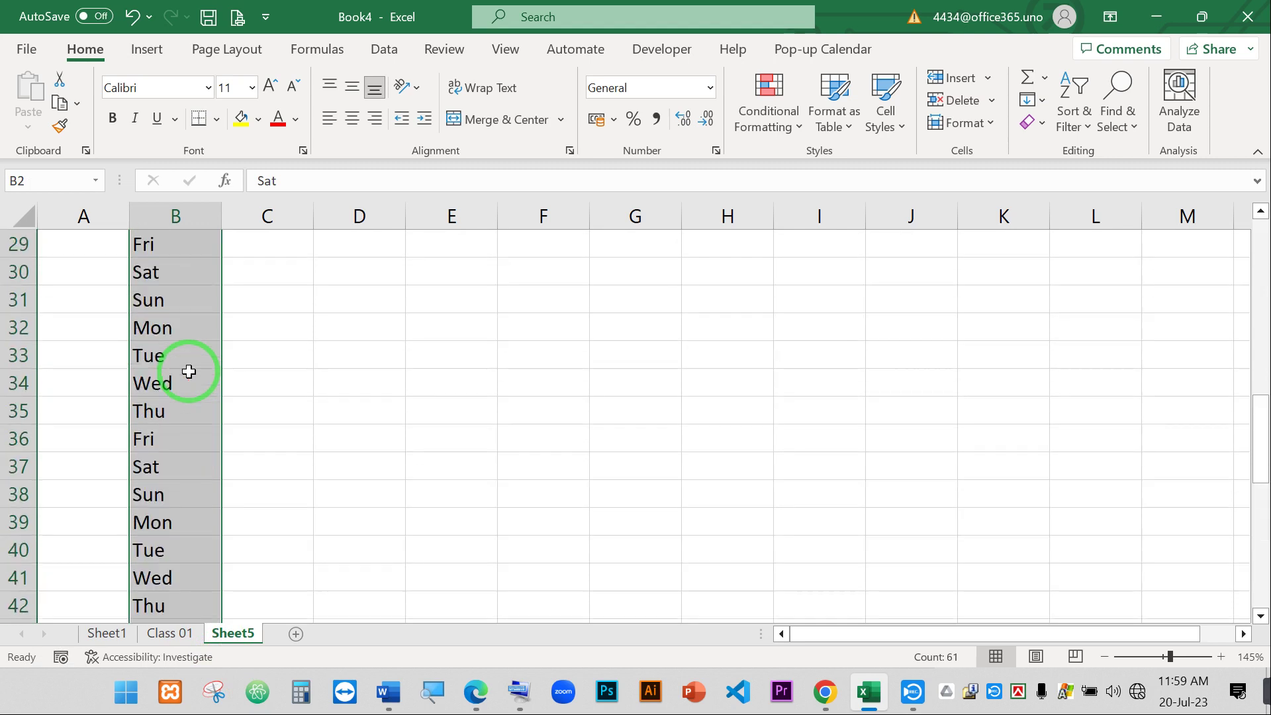
{"action": "scroll", "coordinate": [278, 322], "scroll_direction": "up", "scroll_amount": 6}
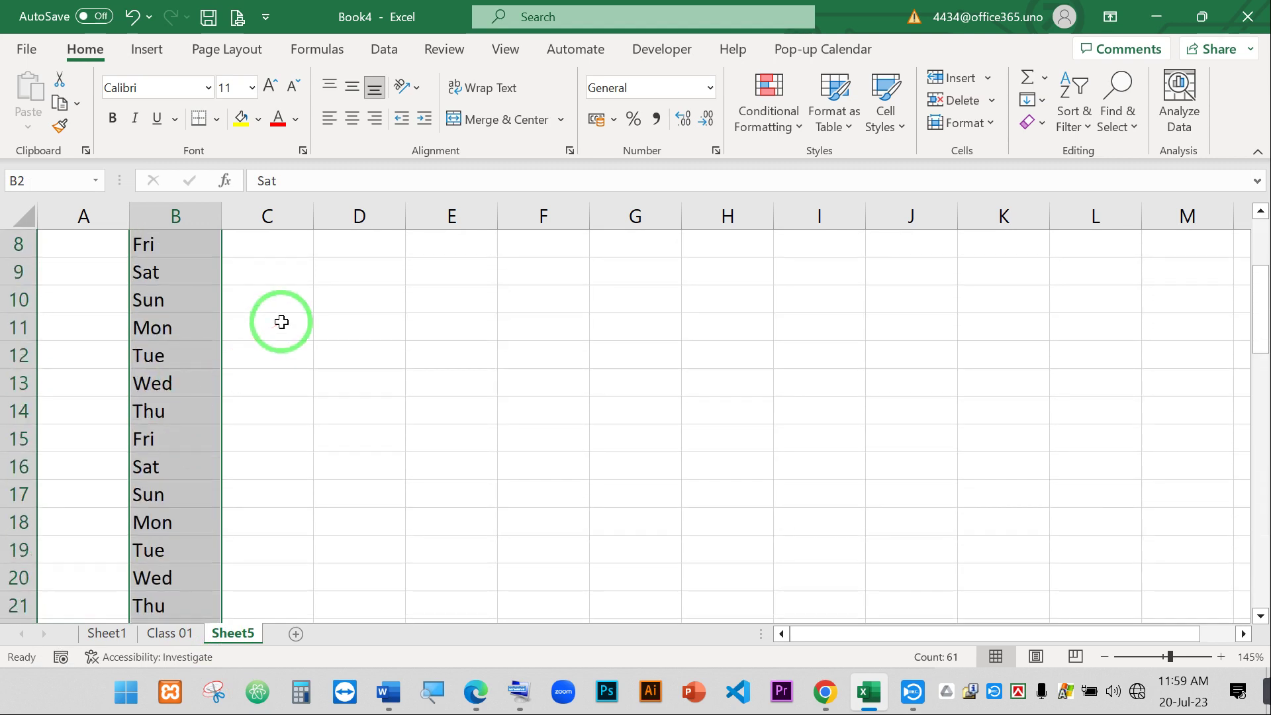
- Enter Saturday in C2 and AutoFill full day names down to C14
{"action": "left_click", "coordinate": [289, 267]}
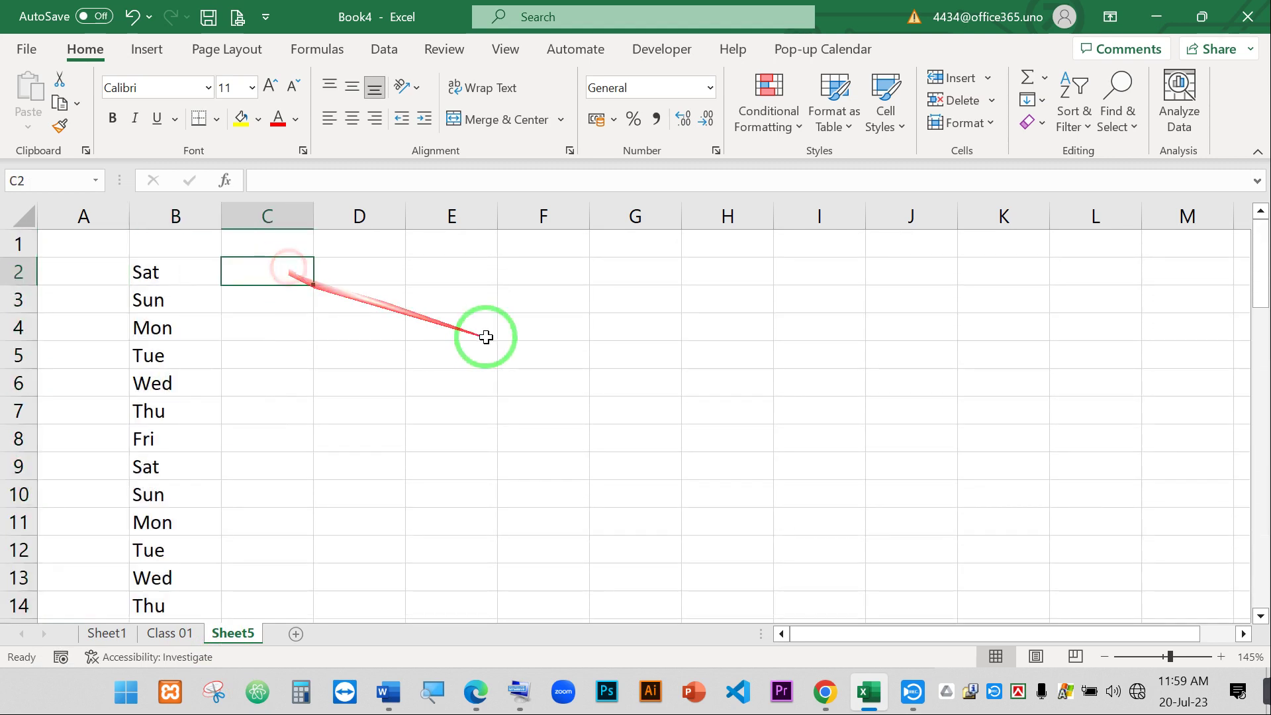
{"action": "type", "text": "Sa"}
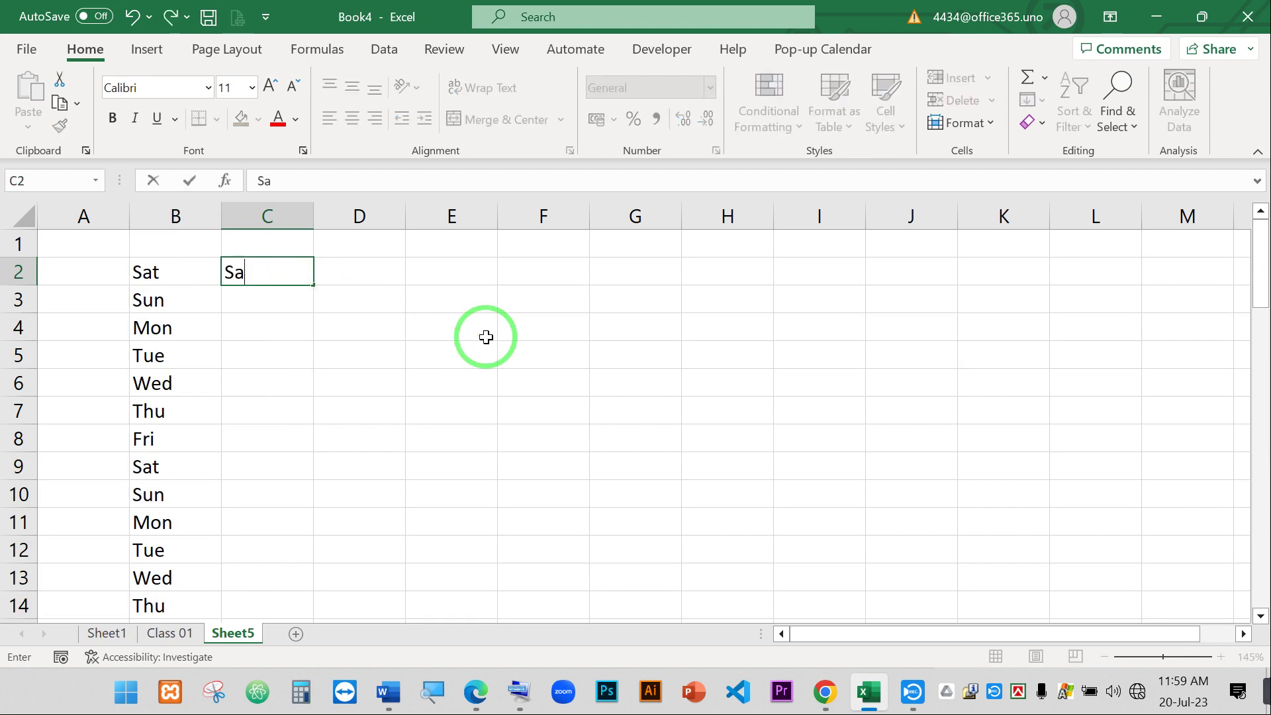
{"action": "type", "text": "turday"}
{"action": "key", "text": "Return"}
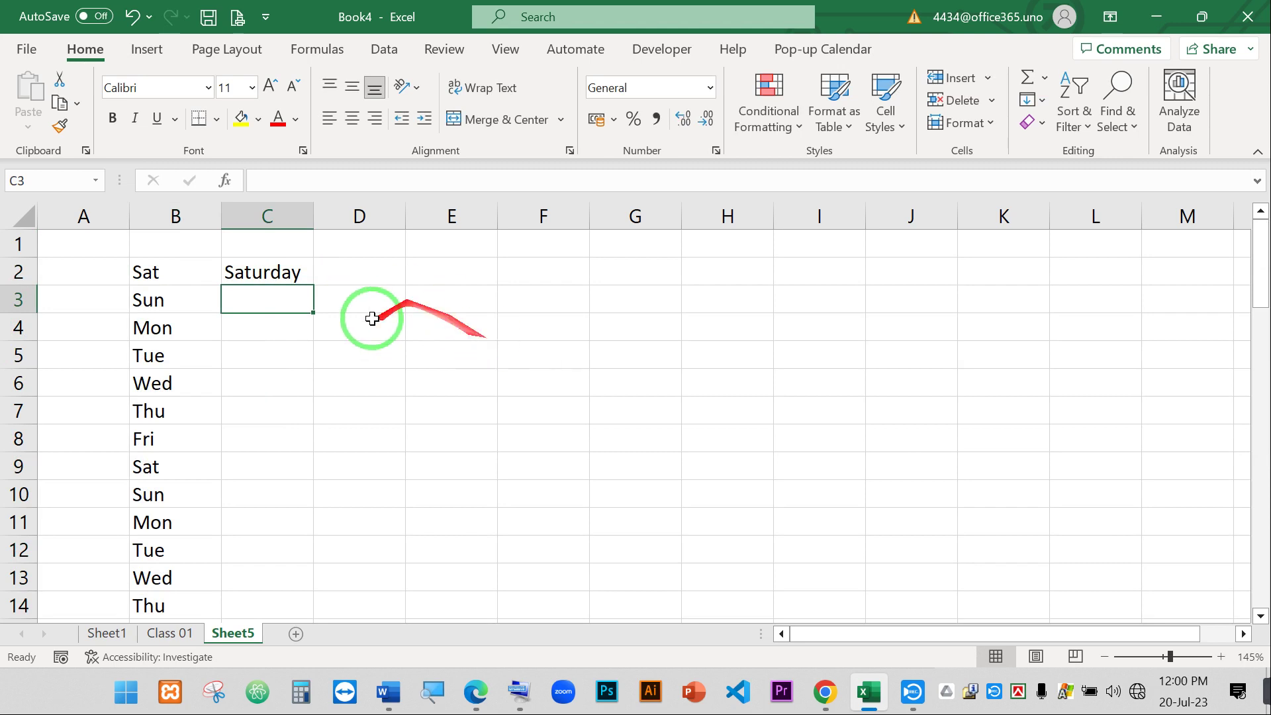
{"action": "left_click", "coordinate": [286, 278]}
{"action": "left_click_drag", "start_coordinate": [312, 286], "coordinate": [314, 609]}
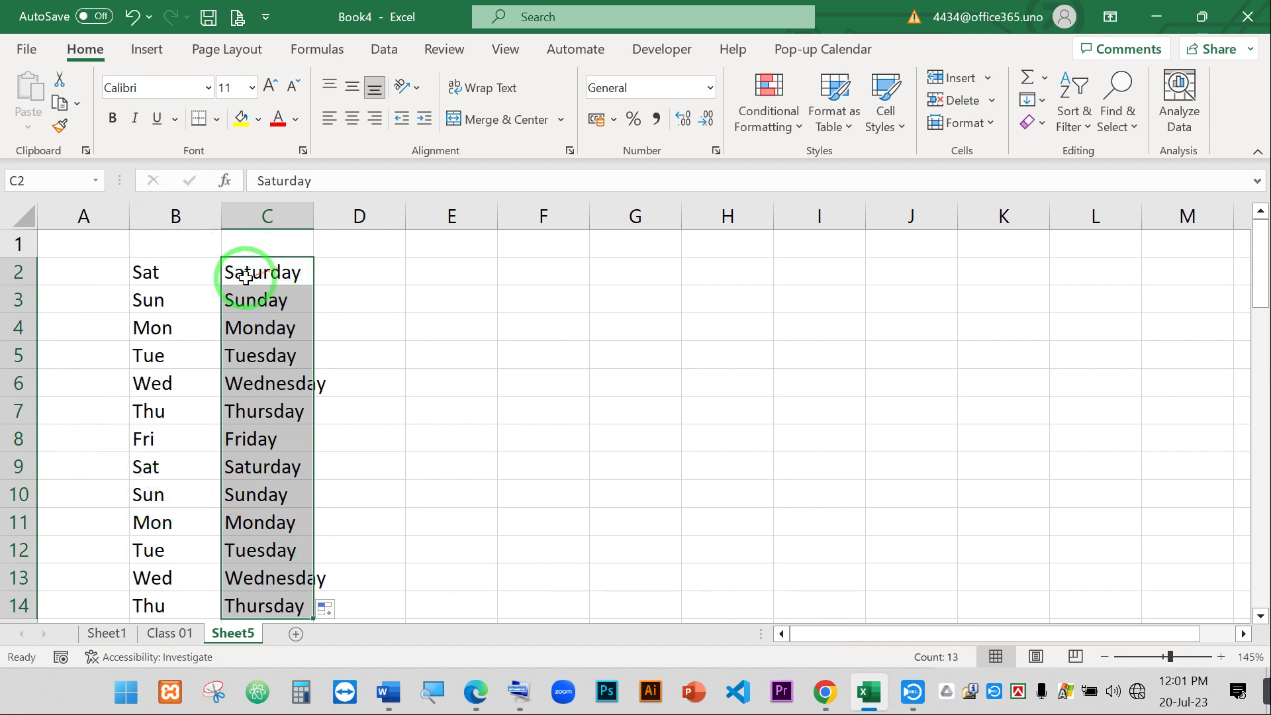
- Select the short day names in B2:B10 and the full names in C2:C14
{"action": "left_click_drag", "start_coordinate": [157, 272], "coordinate": [154, 491]}
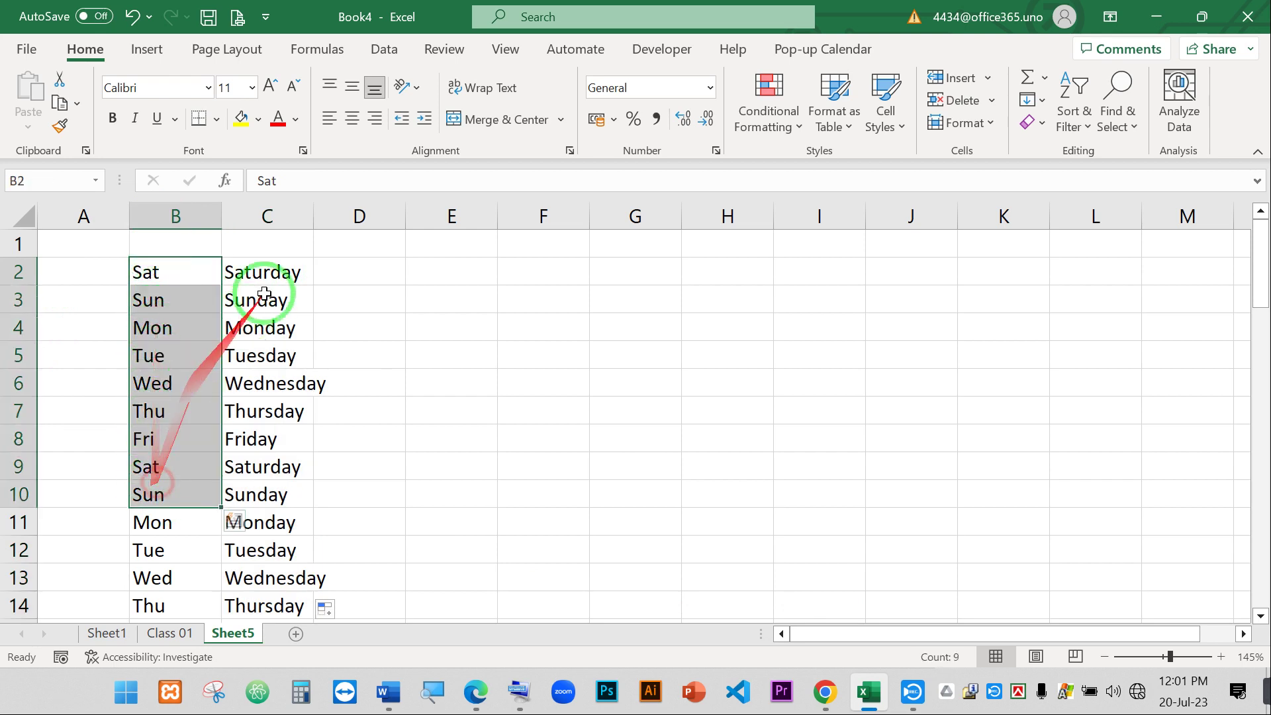
{"action": "left_click_drag", "start_coordinate": [268, 268], "coordinate": [242, 473]}
{"action": "left_click", "coordinate": [243, 471]}
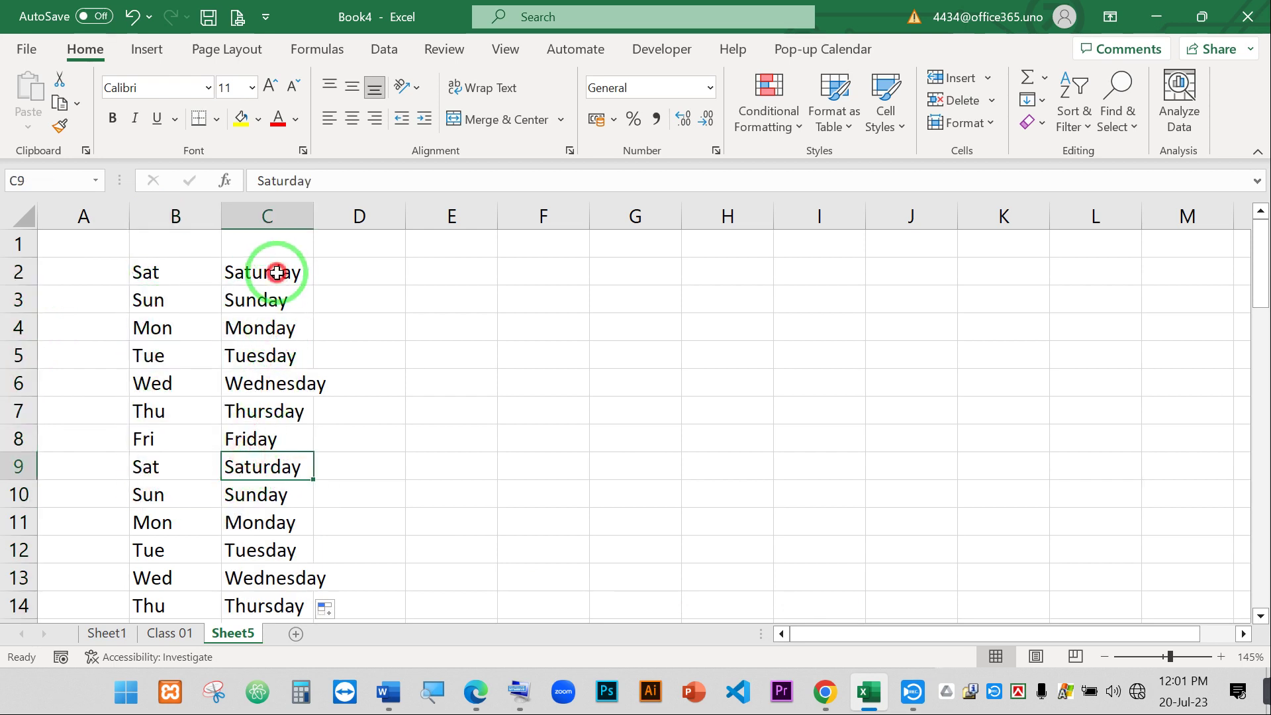
{"action": "left_click_drag", "start_coordinate": [276, 272], "coordinate": [283, 597]}
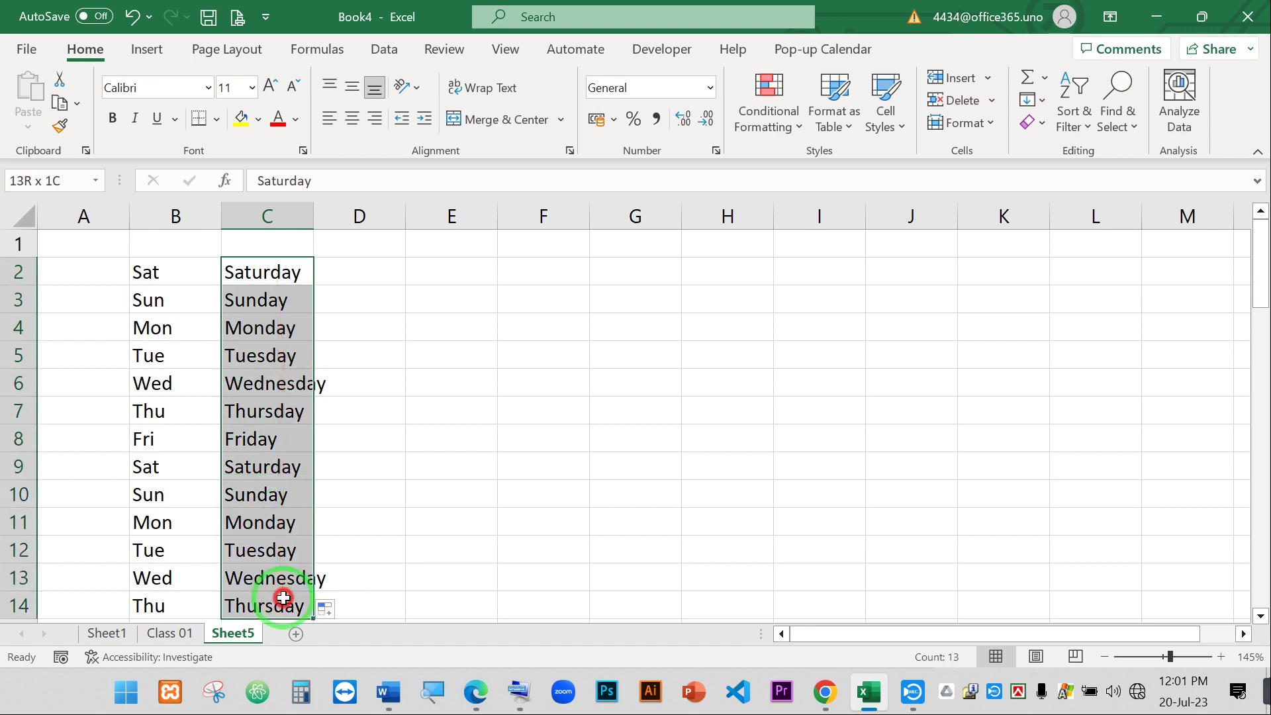
- Enter Jan in E3 and fill month abbreviations Jan–Dec down to E14
{"action": "left_click", "coordinate": [480, 293]}
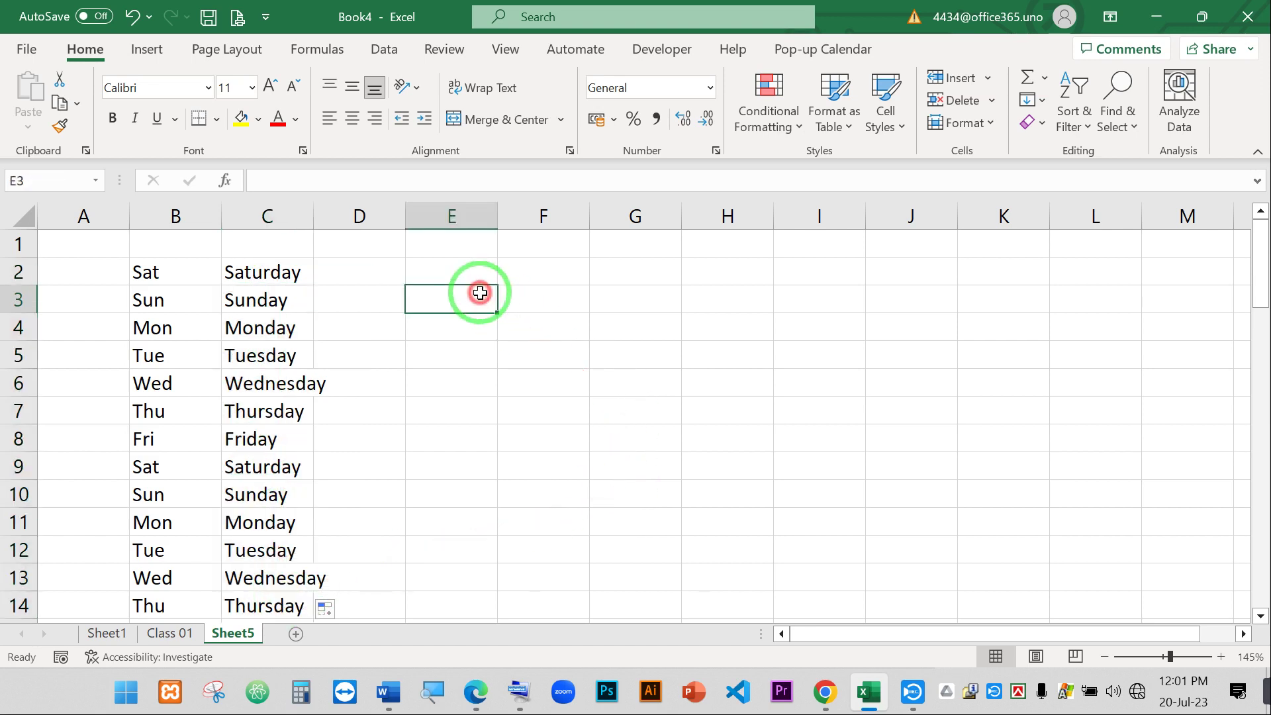
{"action": "type", "text": "J"}
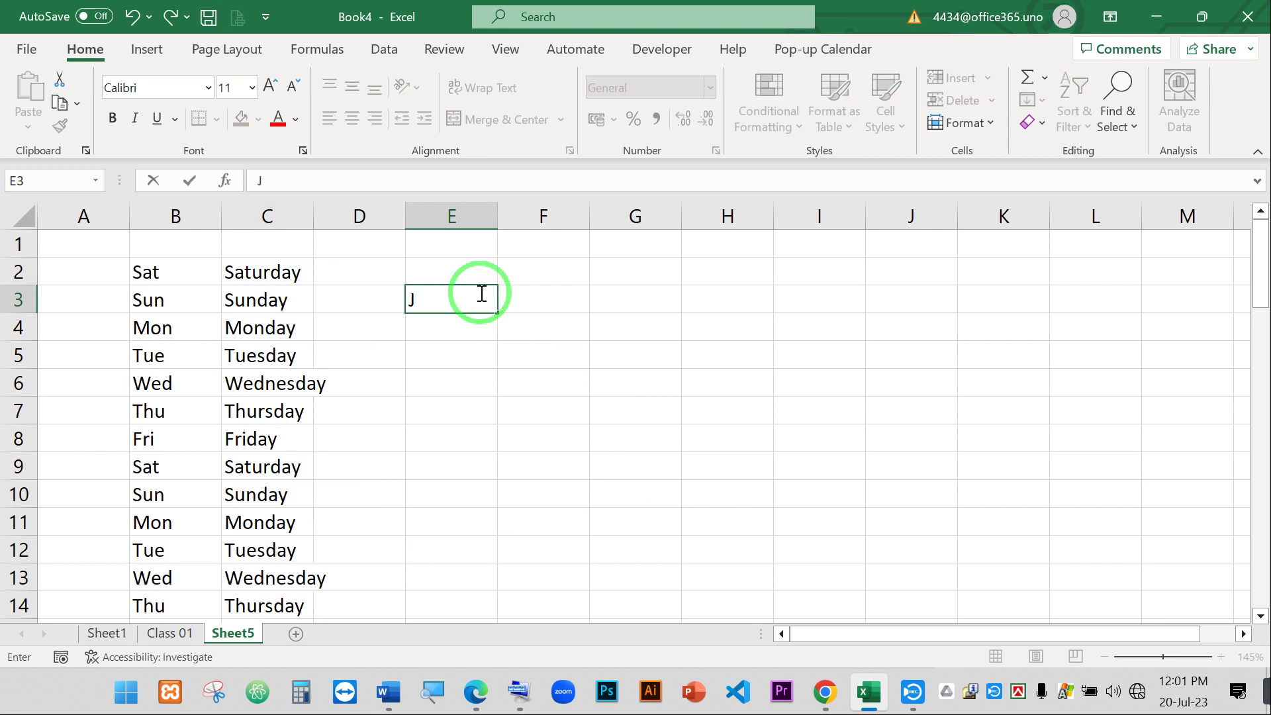
{"action": "type", "text": "un"}
{"action": "key", "text": "BackSpace"}
{"action": "key", "text": "BackSpace"}
{"action": "type", "text": "an"}
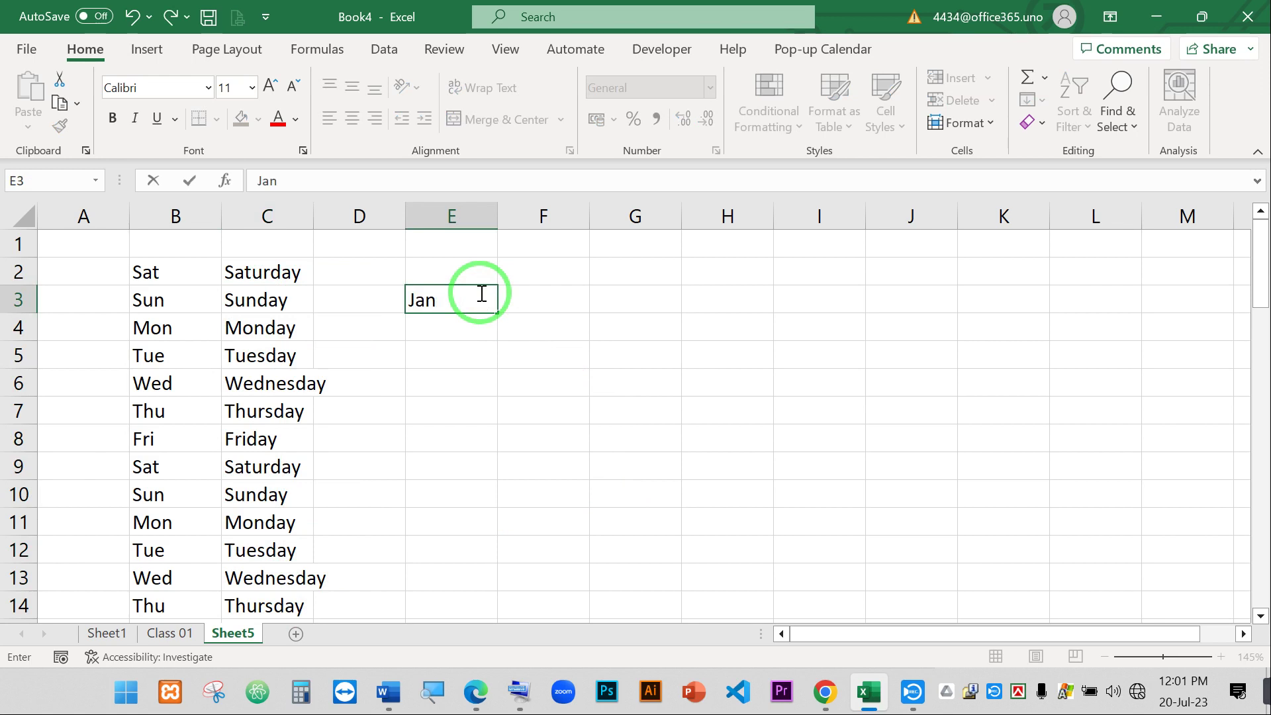
{"action": "key", "text": "Return"}
{"action": "left_click", "coordinate": [483, 296]}
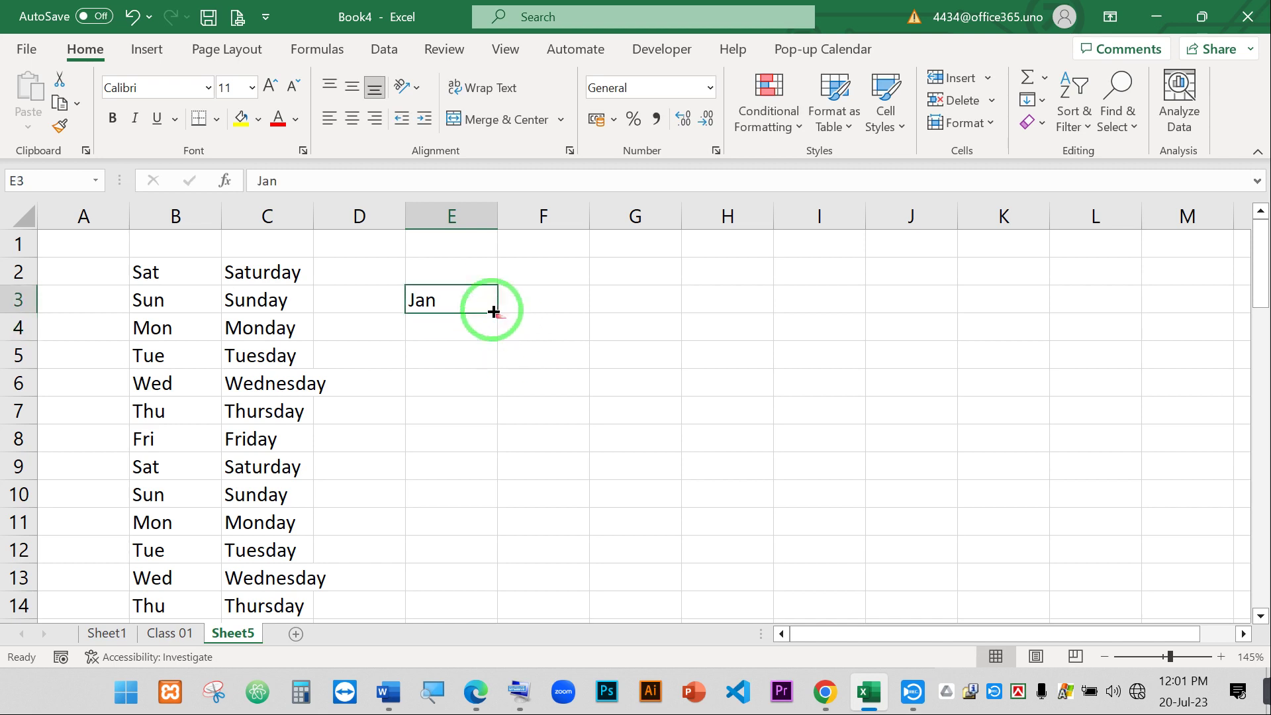
{"action": "left_click_drag", "start_coordinate": [496, 315], "coordinate": [486, 602]}
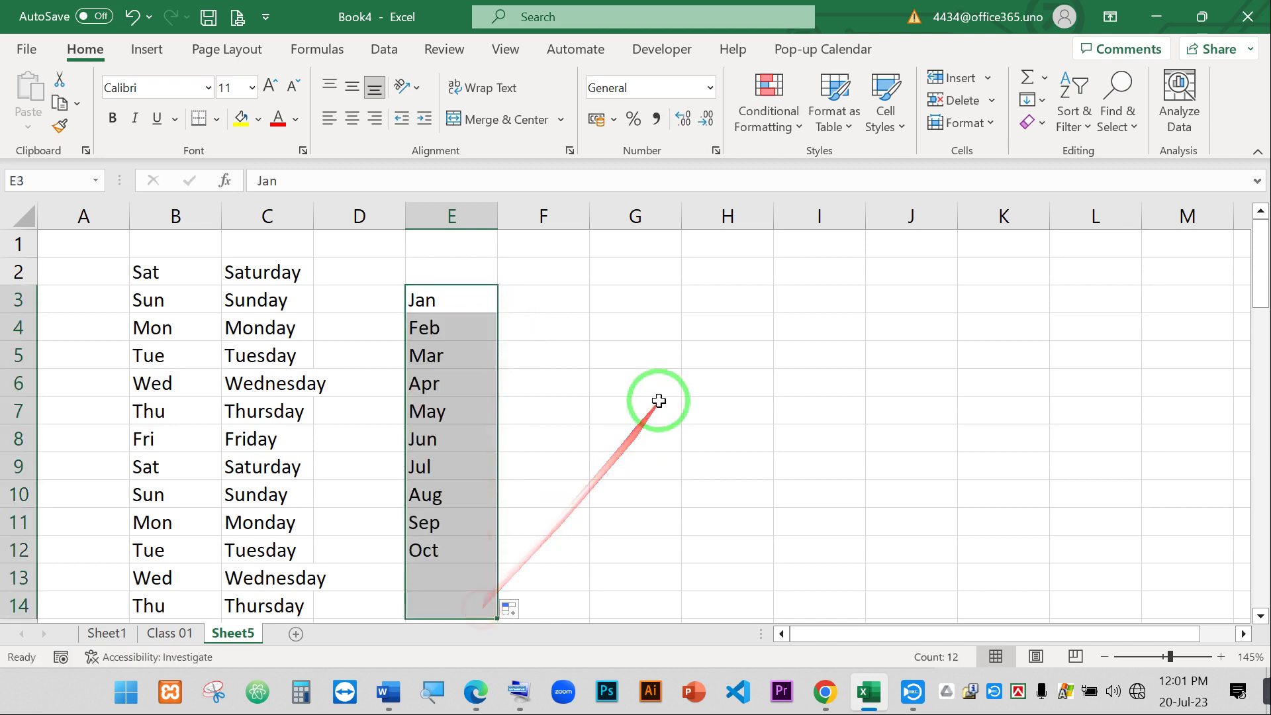
- Enter January in G3 and fill full month names through November in G13
{"action": "left_click", "coordinate": [610, 298]}
{"action": "type", "text": "J"}
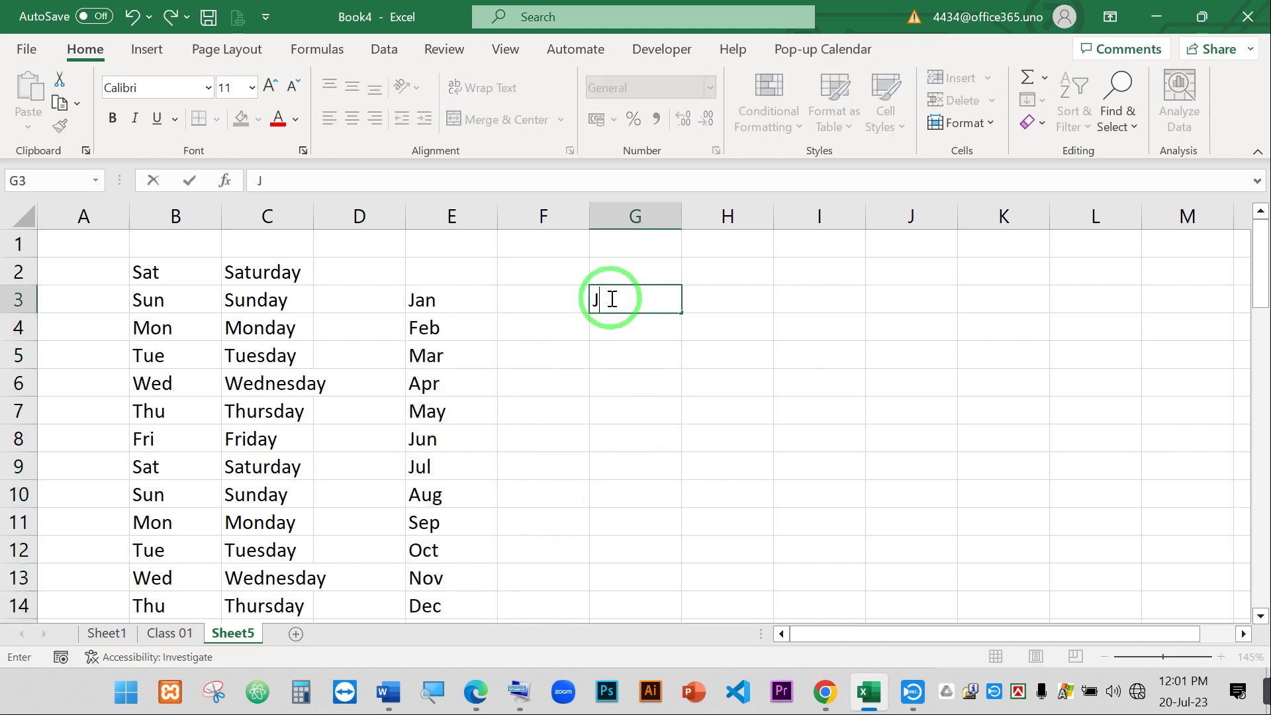
{"action": "type", "text": "anuar"}
{"action": "key", "text": "BackSpace"}
{"action": "type", "text": "ary"}
{"action": "key", "text": "Return"}
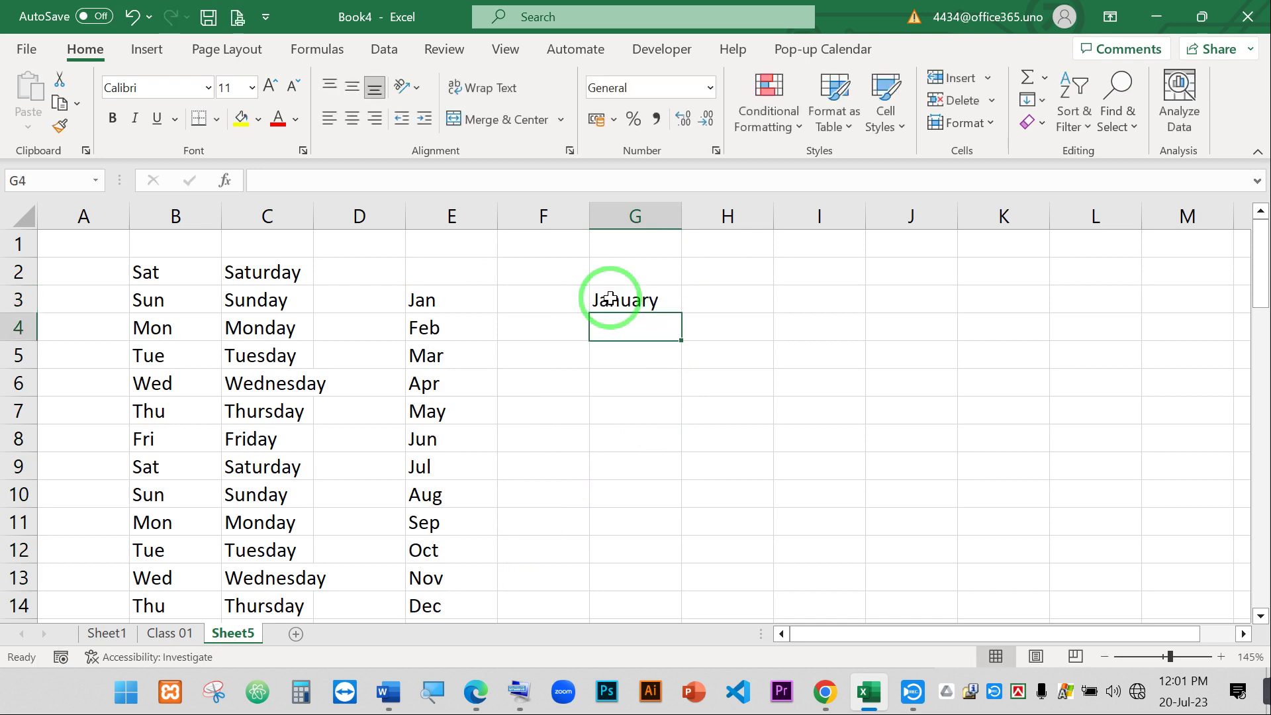
{"action": "left_click", "coordinate": [610, 298]}
{"action": "left_click_drag", "start_coordinate": [680, 313], "coordinate": [673, 598]}
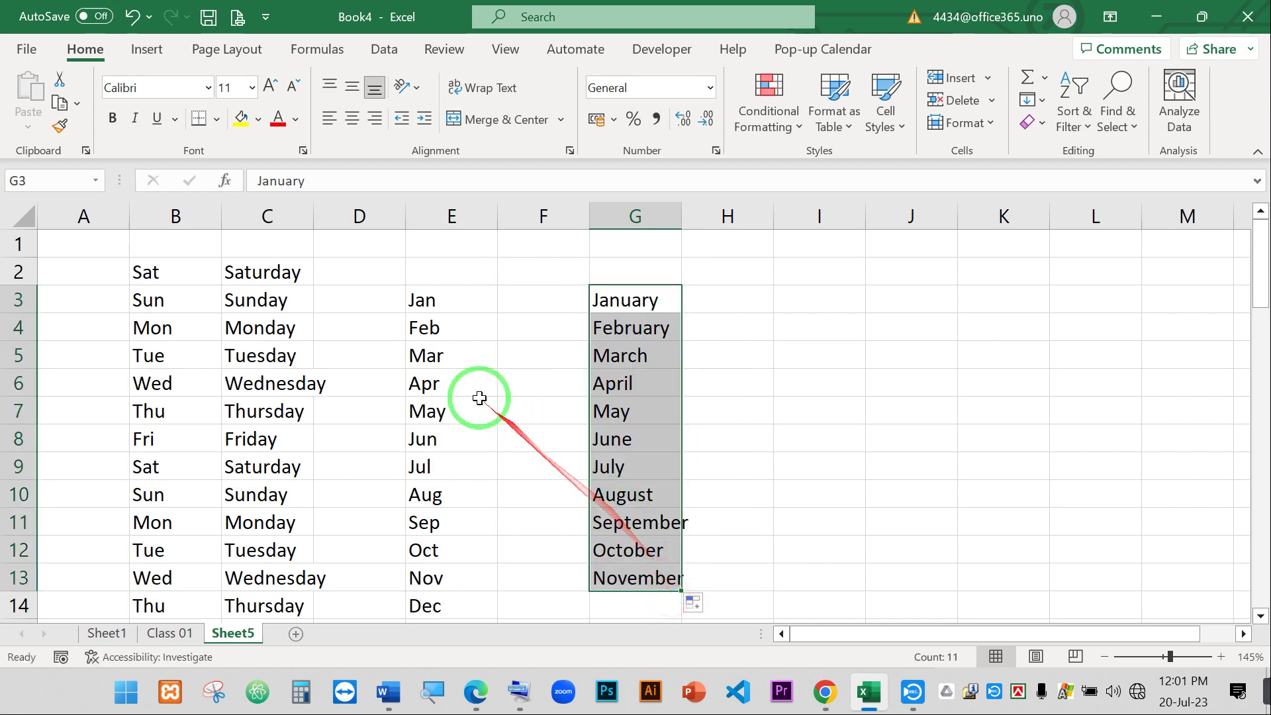
{"action": "left_click", "coordinate": [830, 335]}
- Enter Mar in I4 and fill months down column I to row 12
{"action": "type", "text": "Mar"}
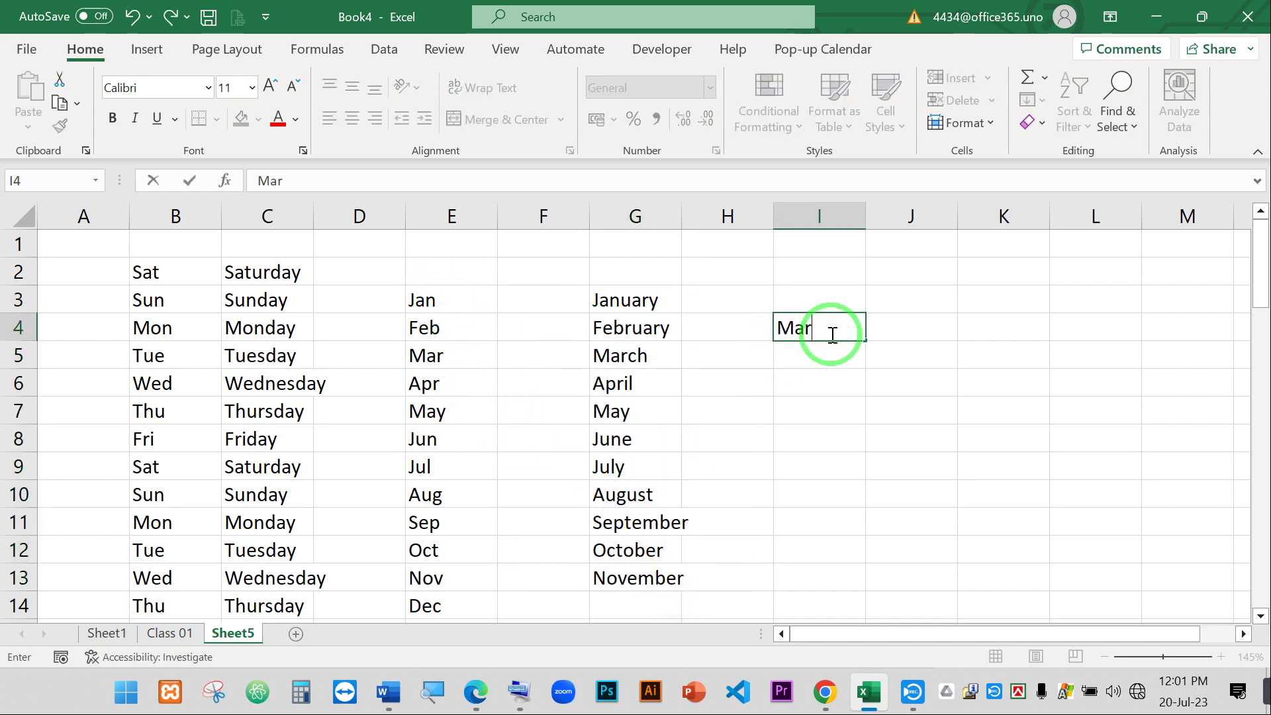
{"action": "key", "text": "Return"}
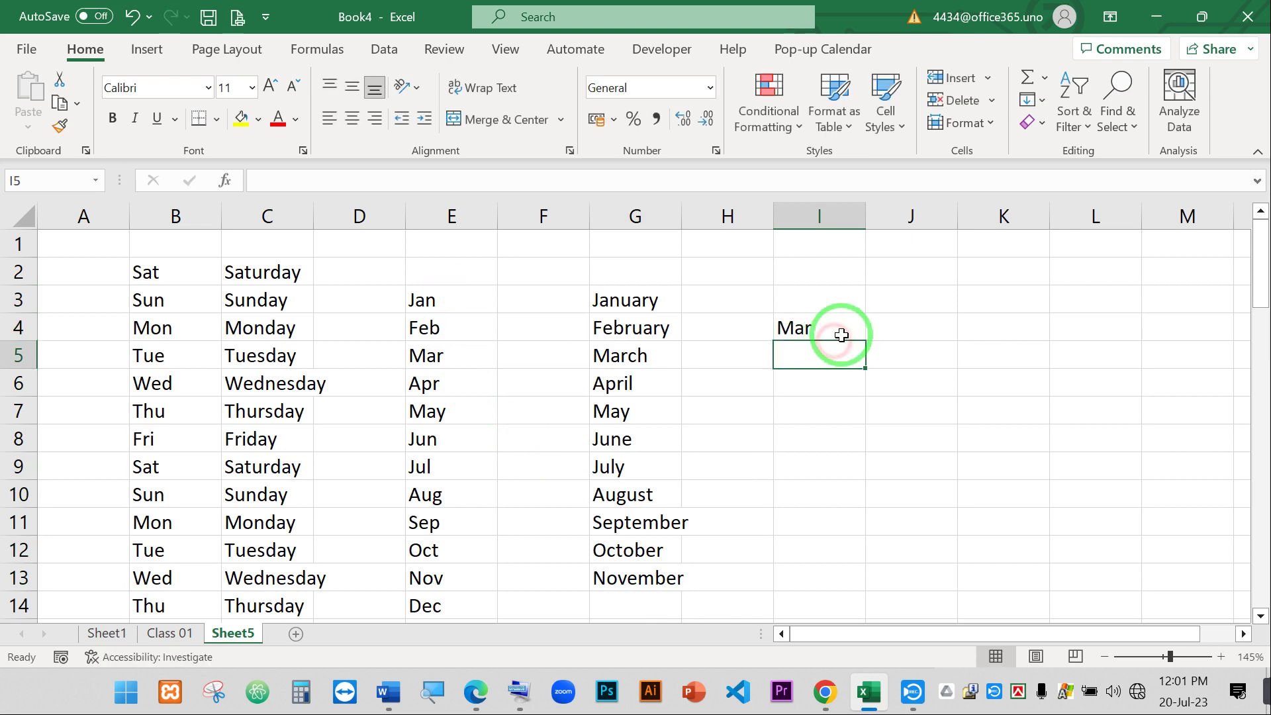
{"action": "left_click", "coordinate": [830, 331]}
{"action": "left_click_drag", "start_coordinate": [864, 340], "coordinate": [865, 563]}
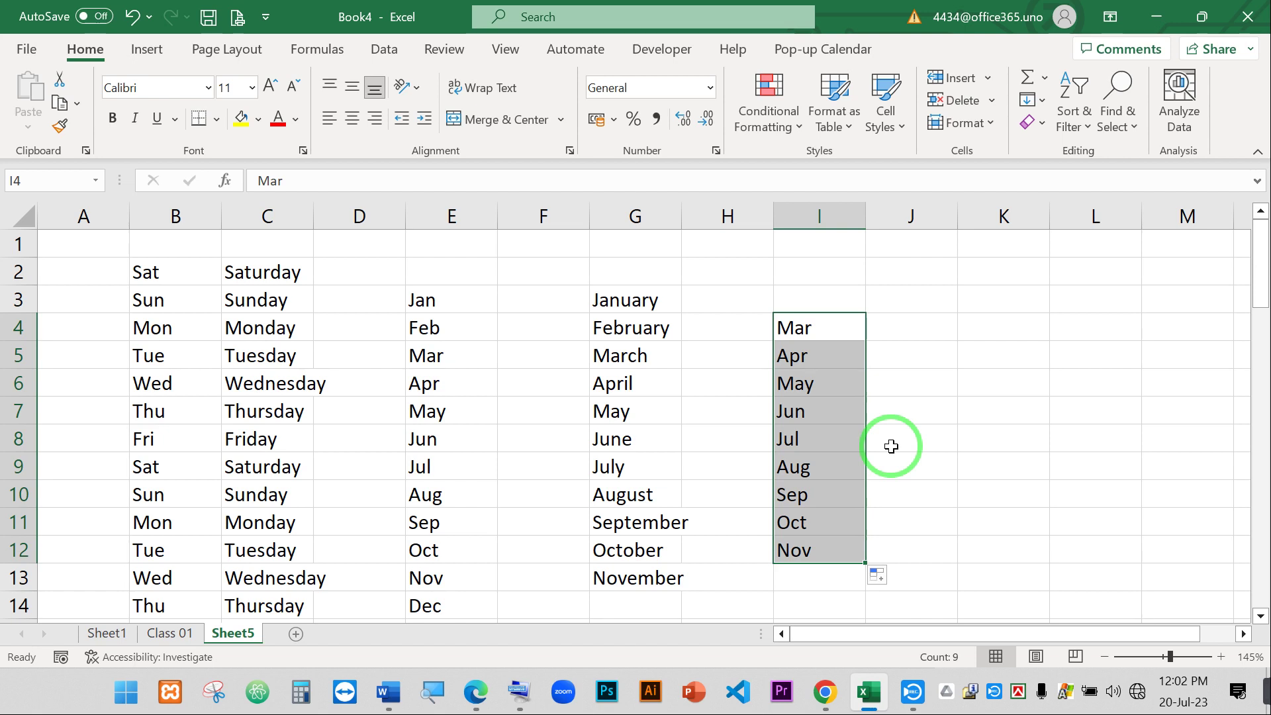
- Try filling months across row 4 and upward, then undo back to the column fill
{"action": "left_click", "coordinate": [807, 325]}
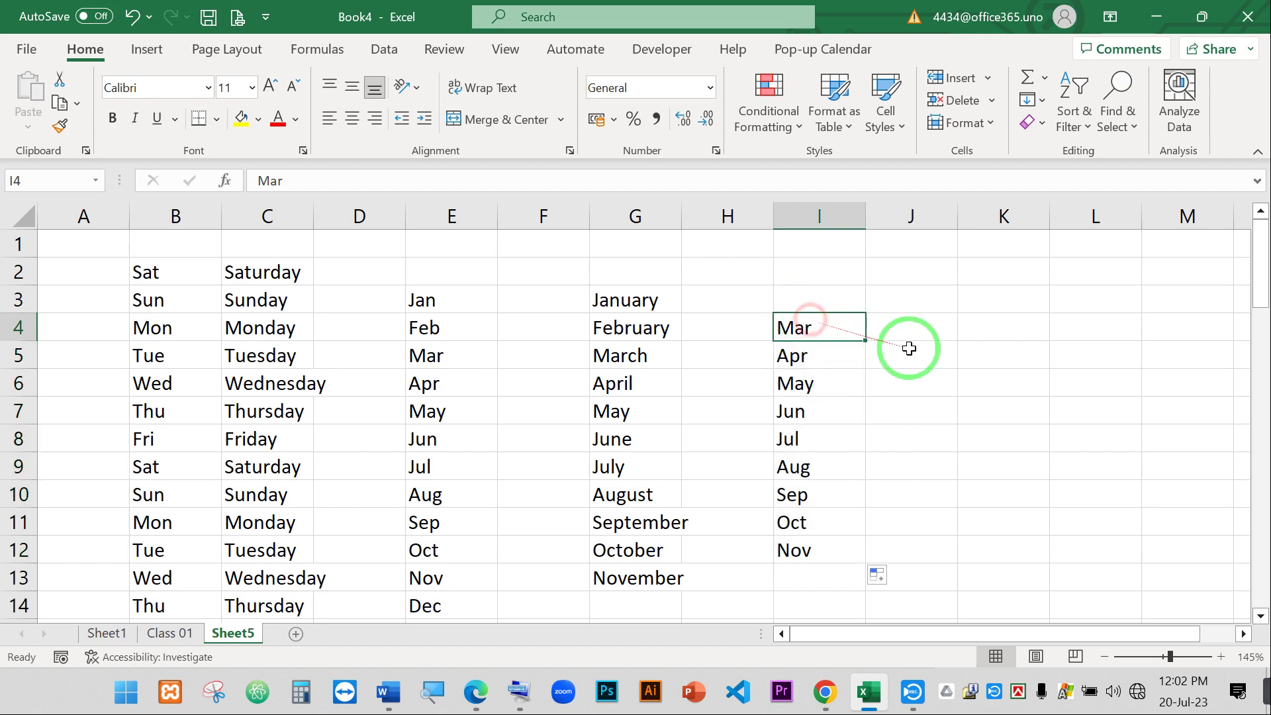
{"action": "left_click_drag", "start_coordinate": [873, 337], "coordinate": [1119, 329]}
{"action": "left_click", "coordinate": [845, 329]}
{"action": "mouse_move", "coordinate": [865, 340]}
{"action": "left_mouse_down"}
{"action": "mouse_move", "coordinate": [862, 257]}
{"action": "mouse_move", "coordinate": [860, 269]}
{"action": "left_mouse_up"}
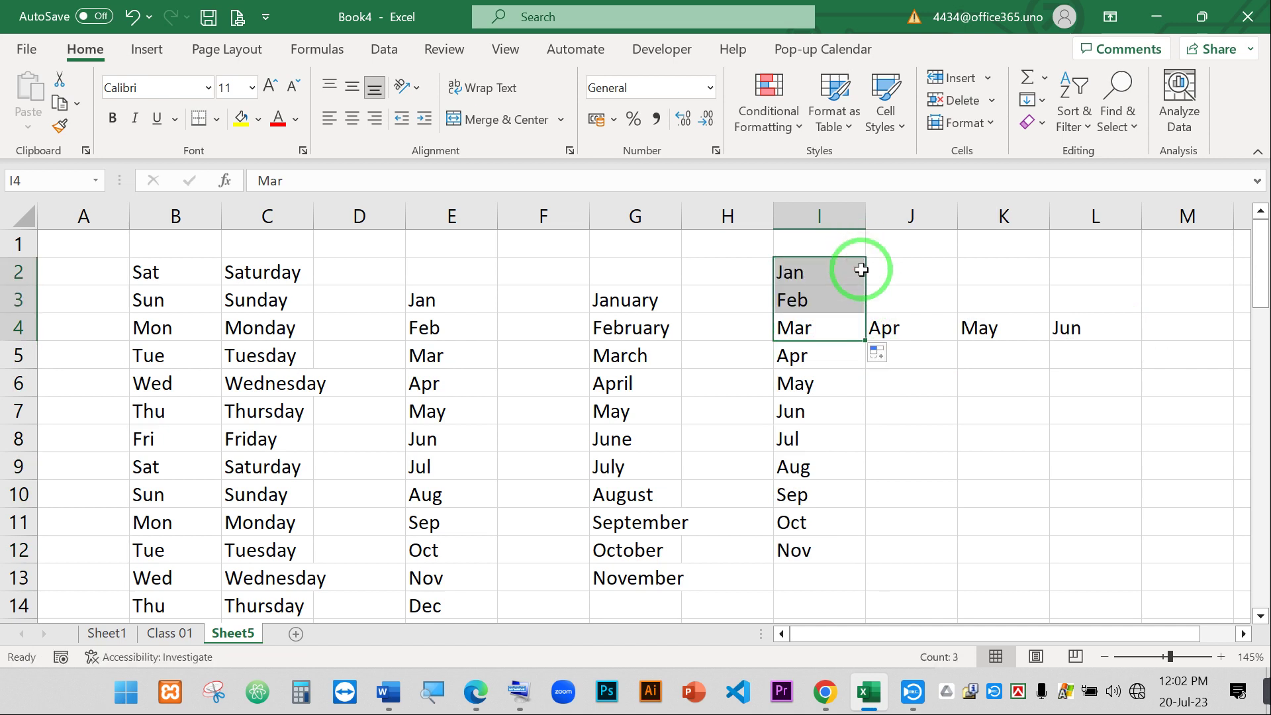
{"action": "key", "text": "ctrl+z"}
{"action": "key", "text": "ctrl+z"}
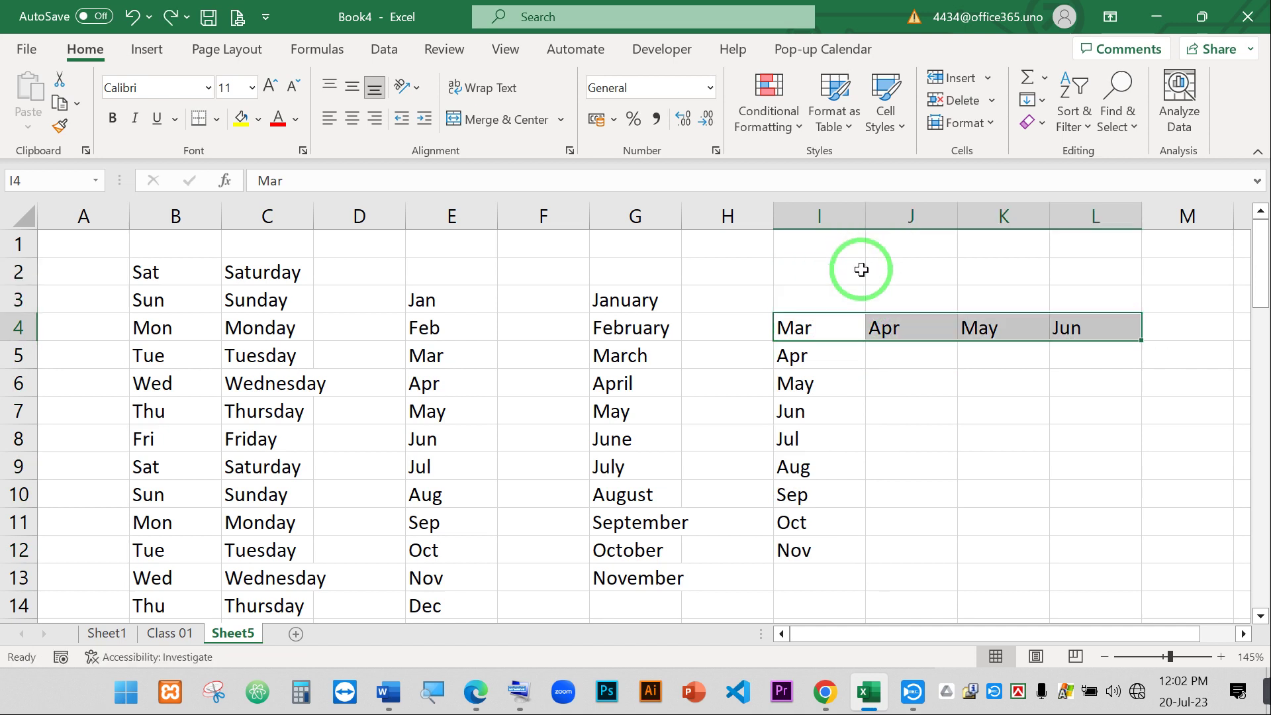
{"action": "key", "text": "ctrl+z"}
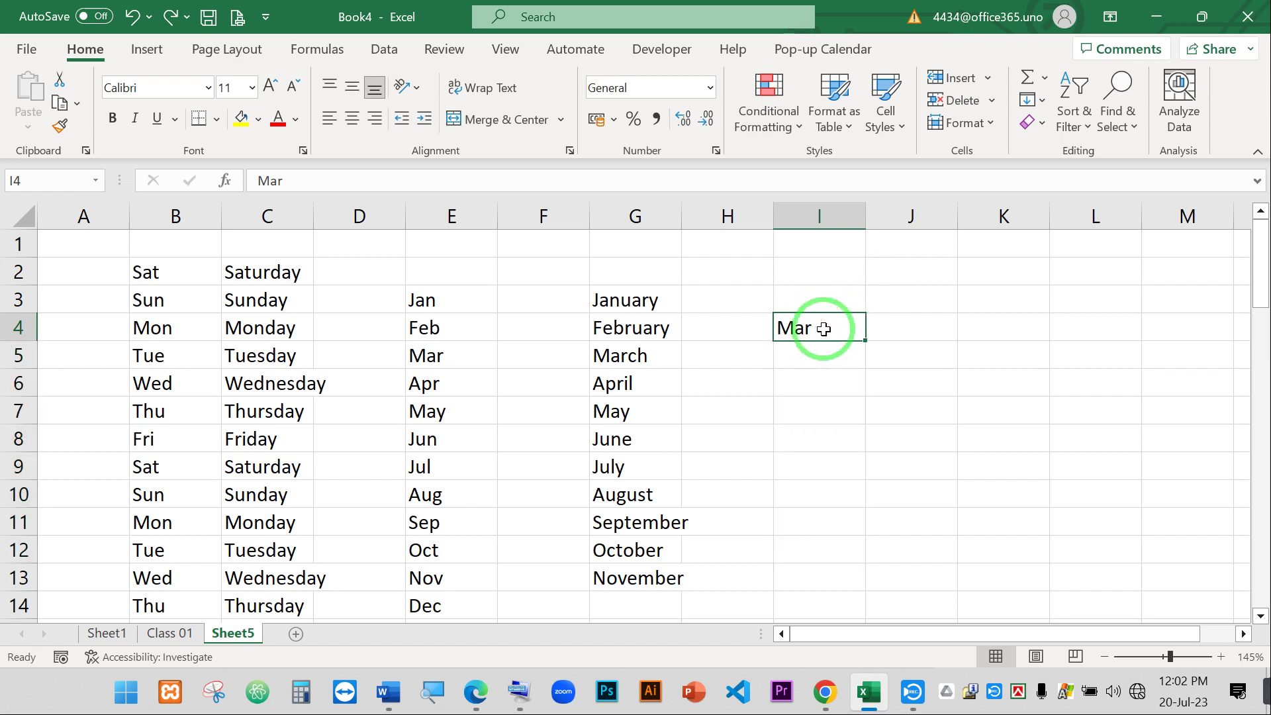
{"action": "key", "text": "ctrl+y"}
- Fill Apr–Jun across to L4, Dec–Feb above Mar, and Feb into H4
{"action": "left_click", "coordinate": [842, 346]}
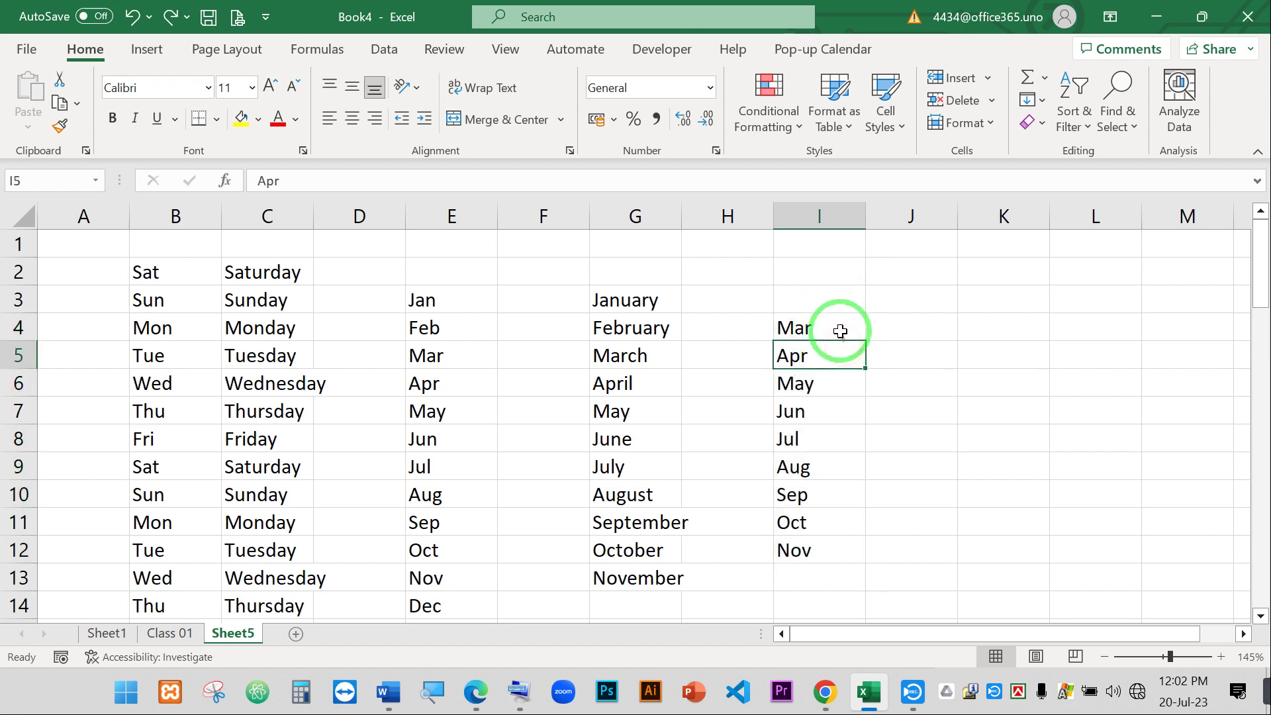
{"action": "left_click", "coordinate": [840, 331]}
{"action": "left_click_drag", "start_coordinate": [864, 338], "coordinate": [1128, 327]}
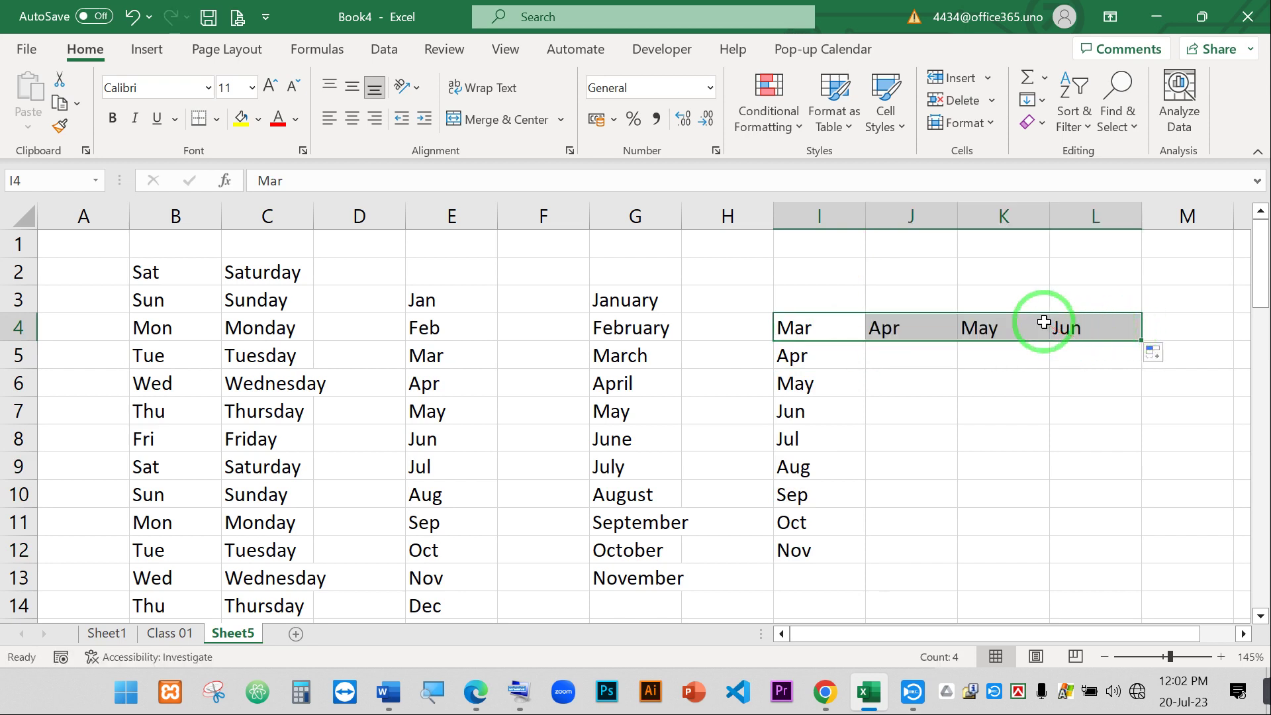
{"action": "left_click", "coordinate": [834, 332]}
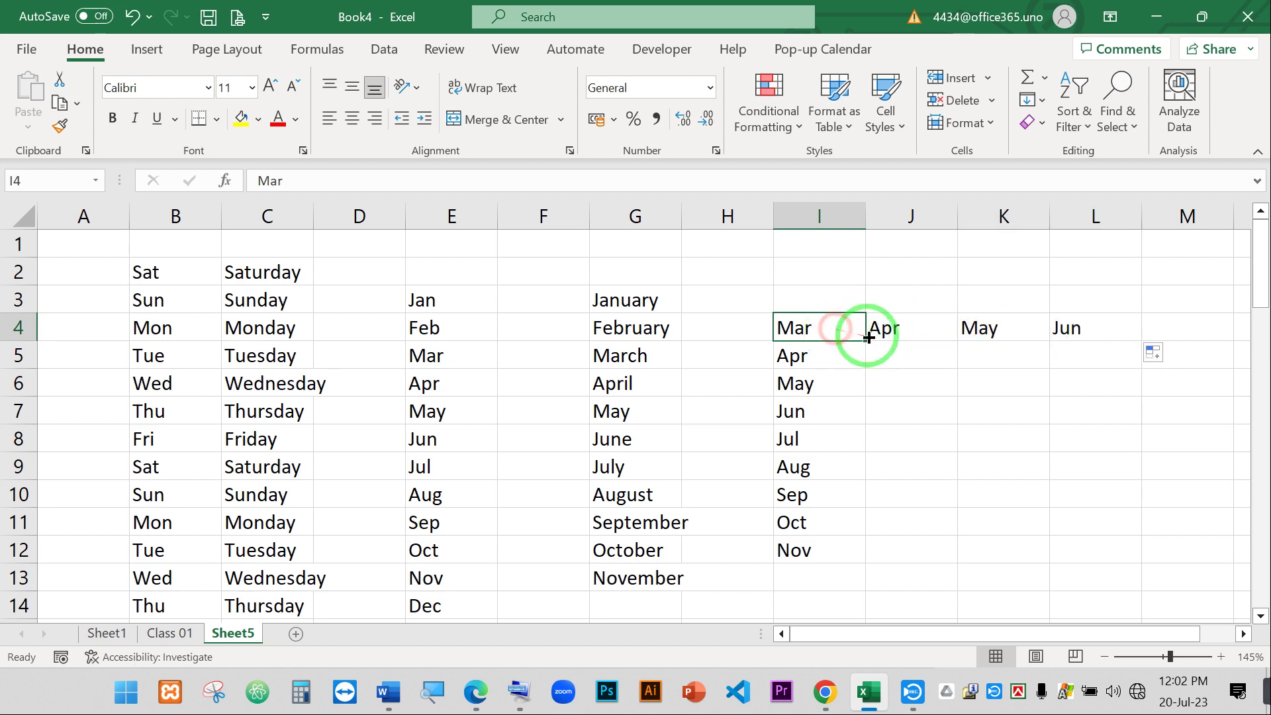
{"action": "left_click_drag", "start_coordinate": [867, 337], "coordinate": [874, 241]}
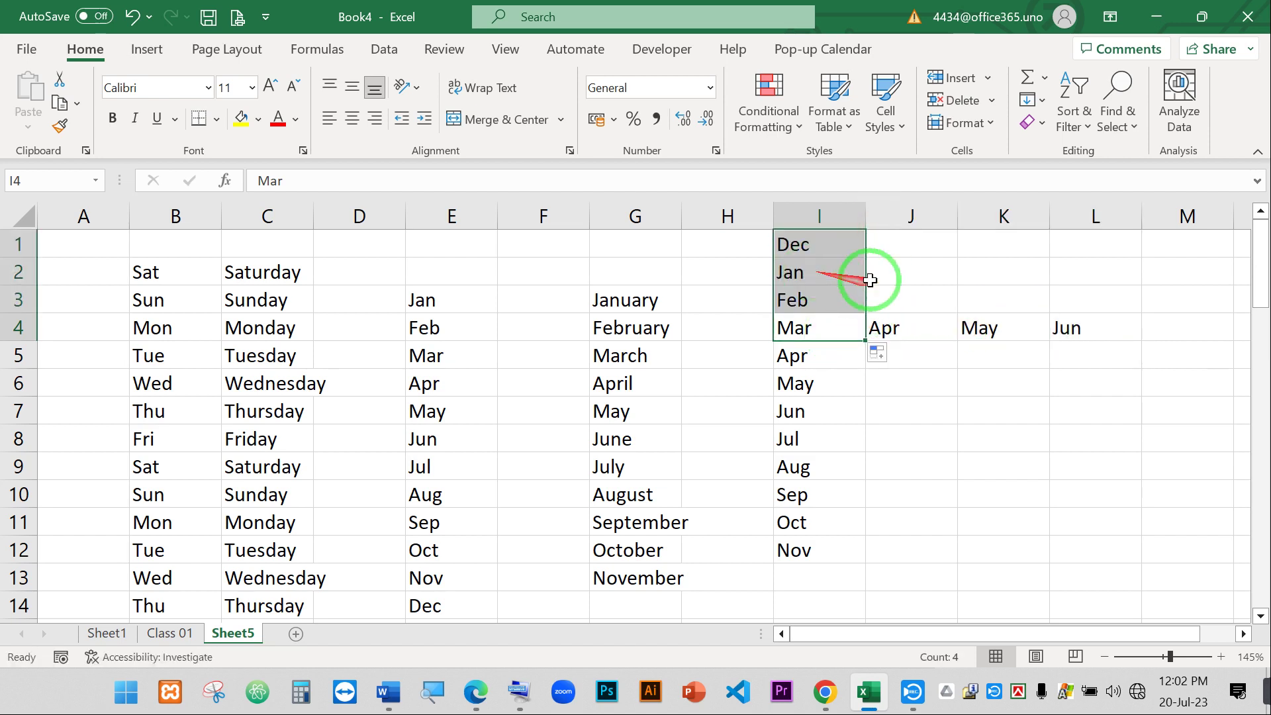
{"action": "left_click", "coordinate": [820, 339]}
{"action": "left_click", "coordinate": [873, 351]}
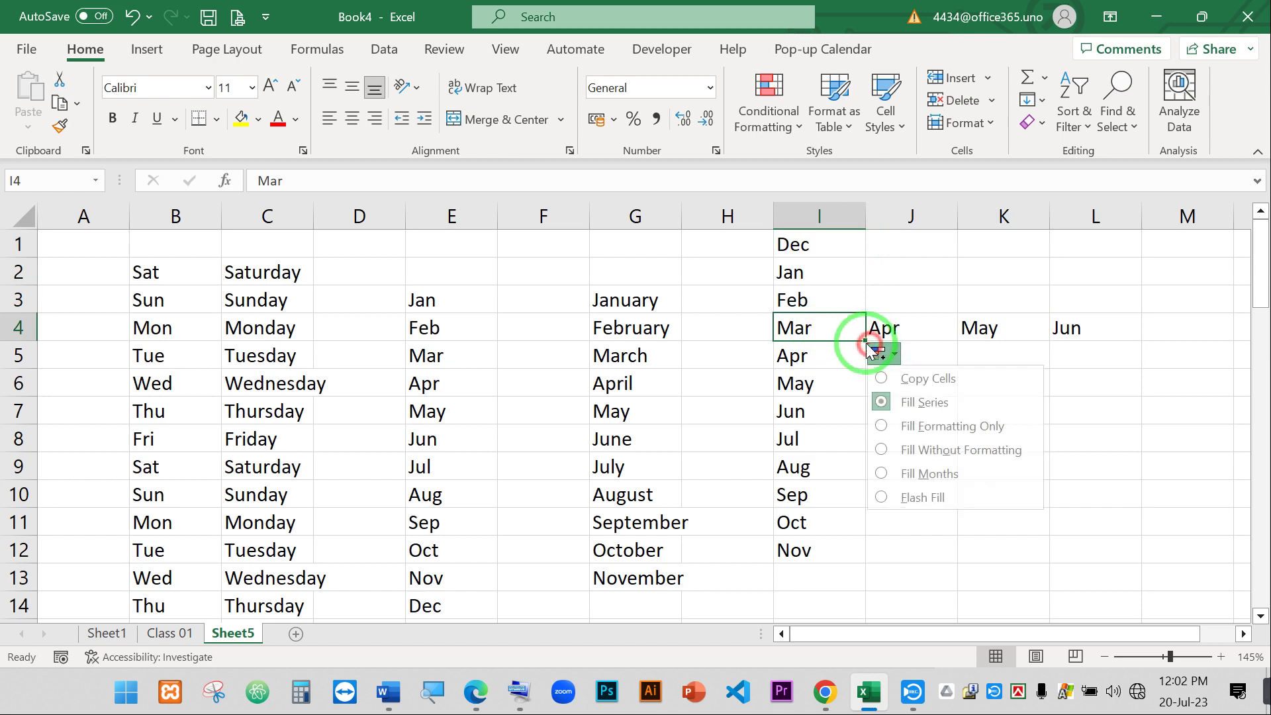
{"action": "left_click", "coordinate": [840, 327]}
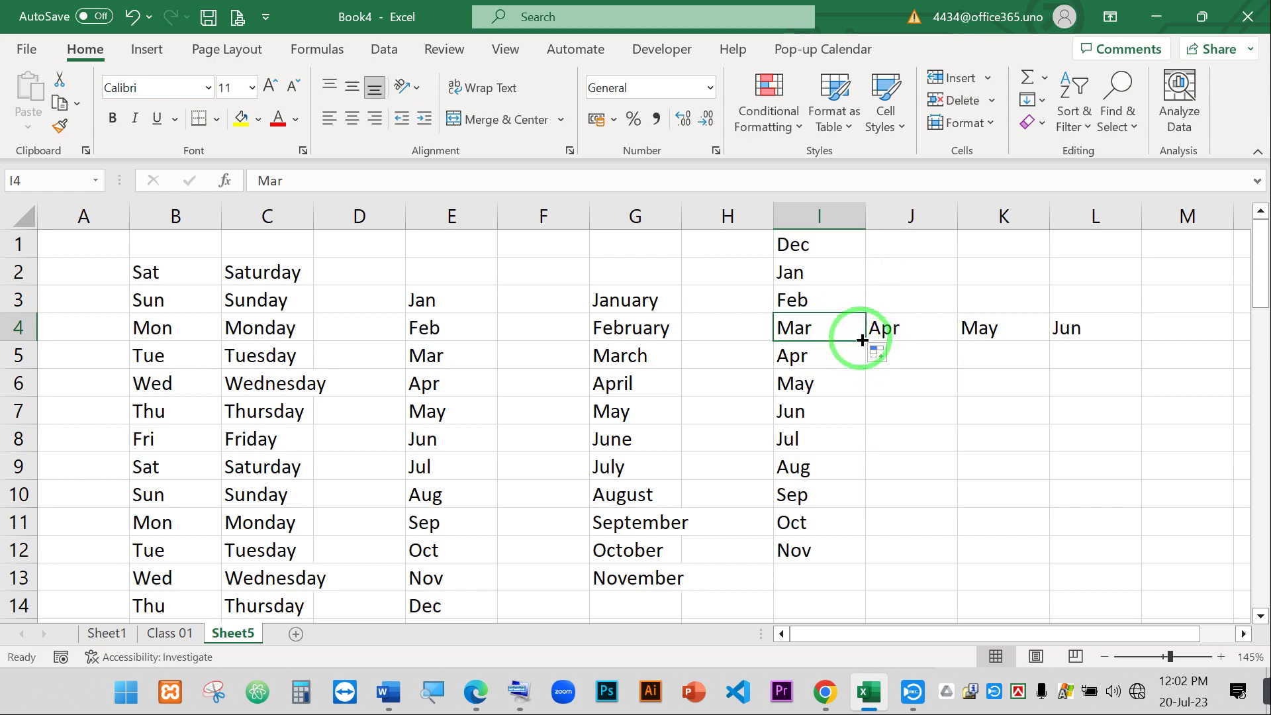
{"action": "left_click_drag", "start_coordinate": [865, 340], "coordinate": [689, 338]}
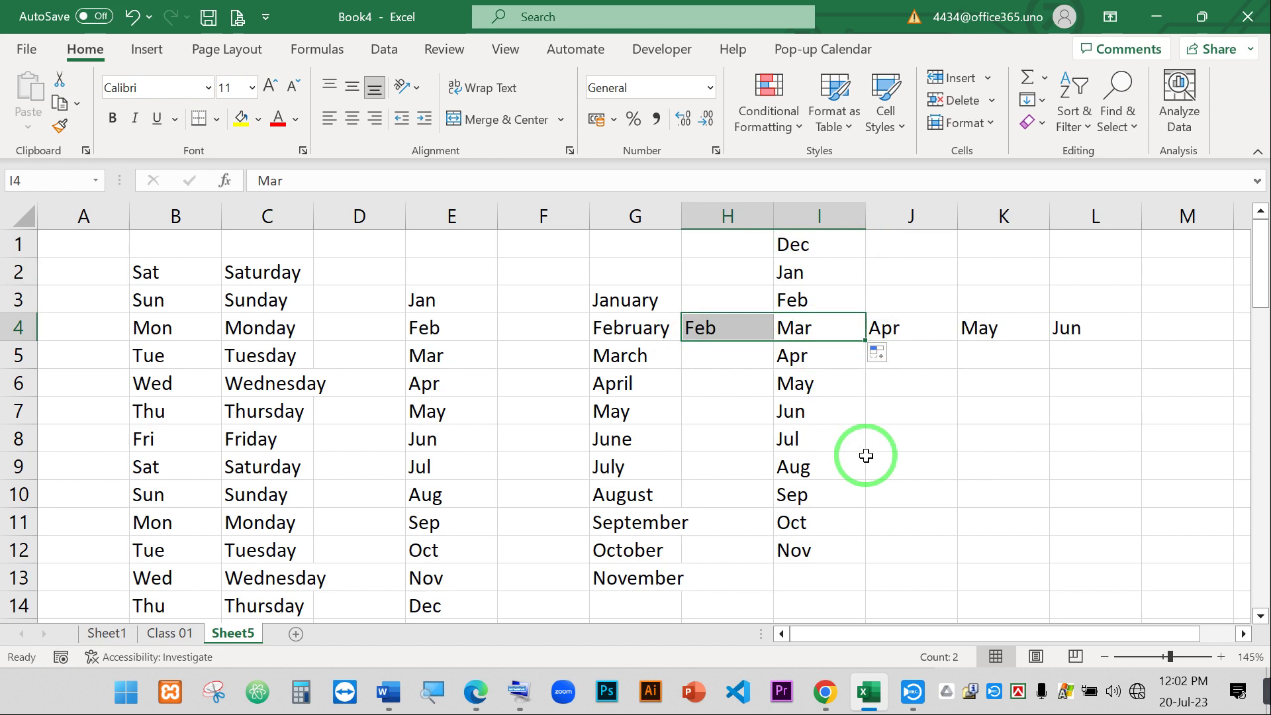
{"action": "left_click", "coordinate": [897, 434]}
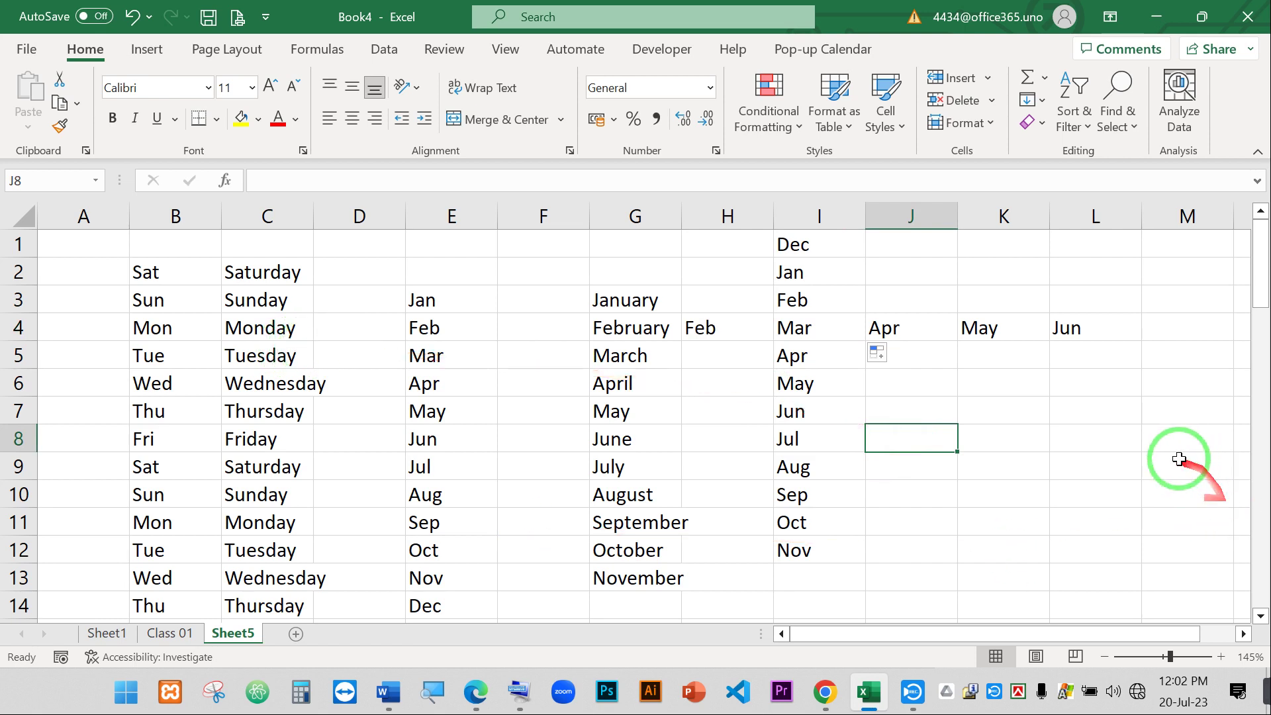
{"action": "left_click_drag", "start_coordinate": [953, 634], "coordinate": [1120, 618]}
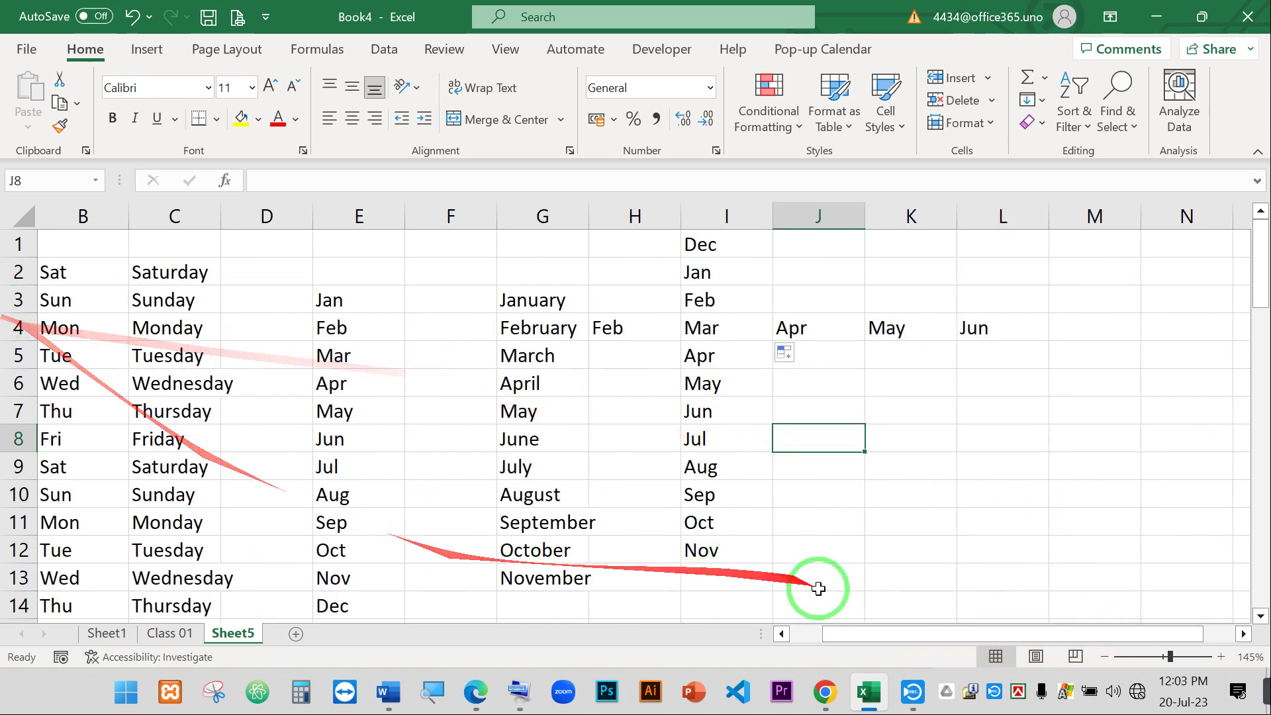
{"action": "left_click_drag", "start_coordinate": [854, 634], "coordinate": [783, 635]}
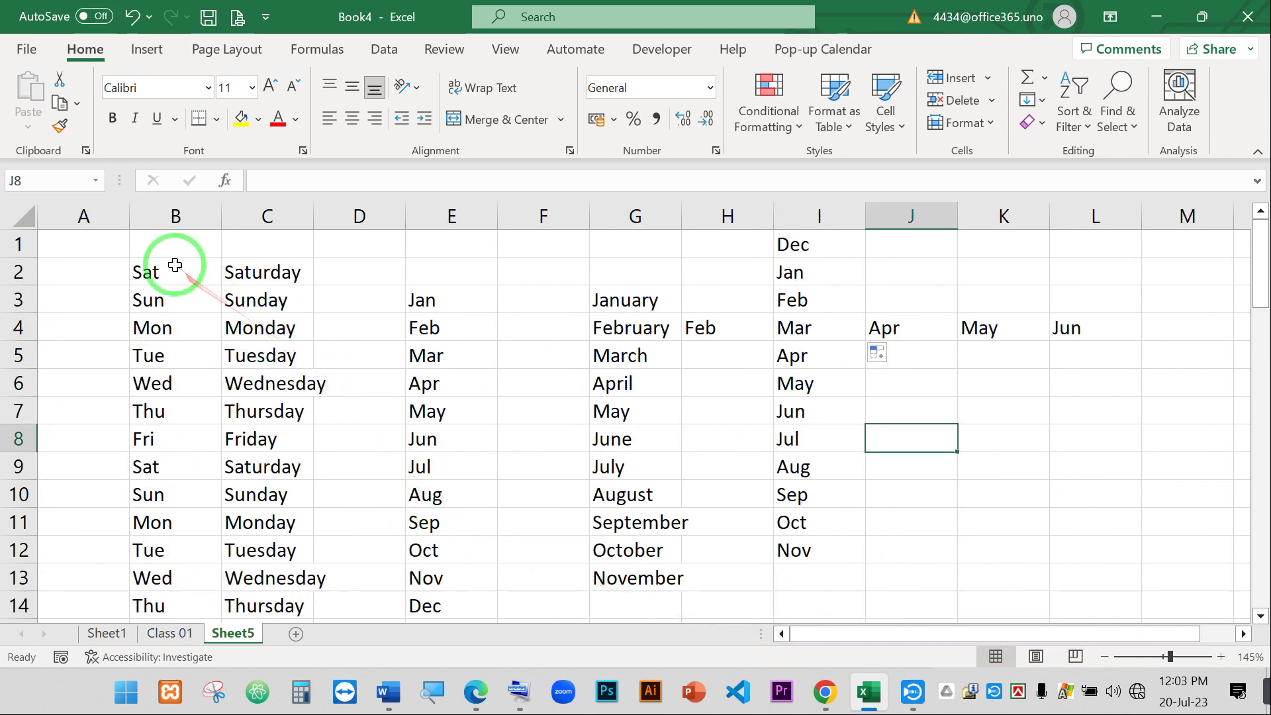
{"action": "left_click_drag", "start_coordinate": [173, 267], "coordinate": [156, 491]}
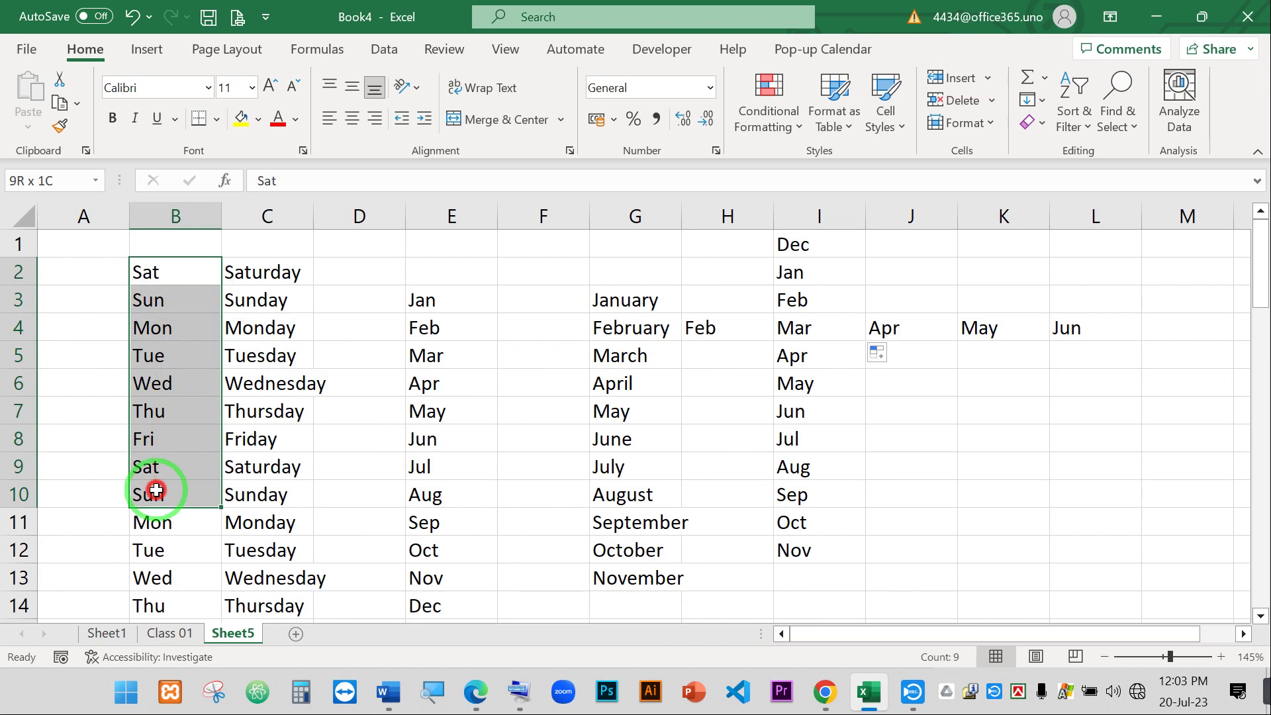
- Enter the first name in A2 and AutoFill the five-name list down to A10
{"action": "left_click", "coordinate": [70, 278]}
{"action": "type", "text": "Rahim"}
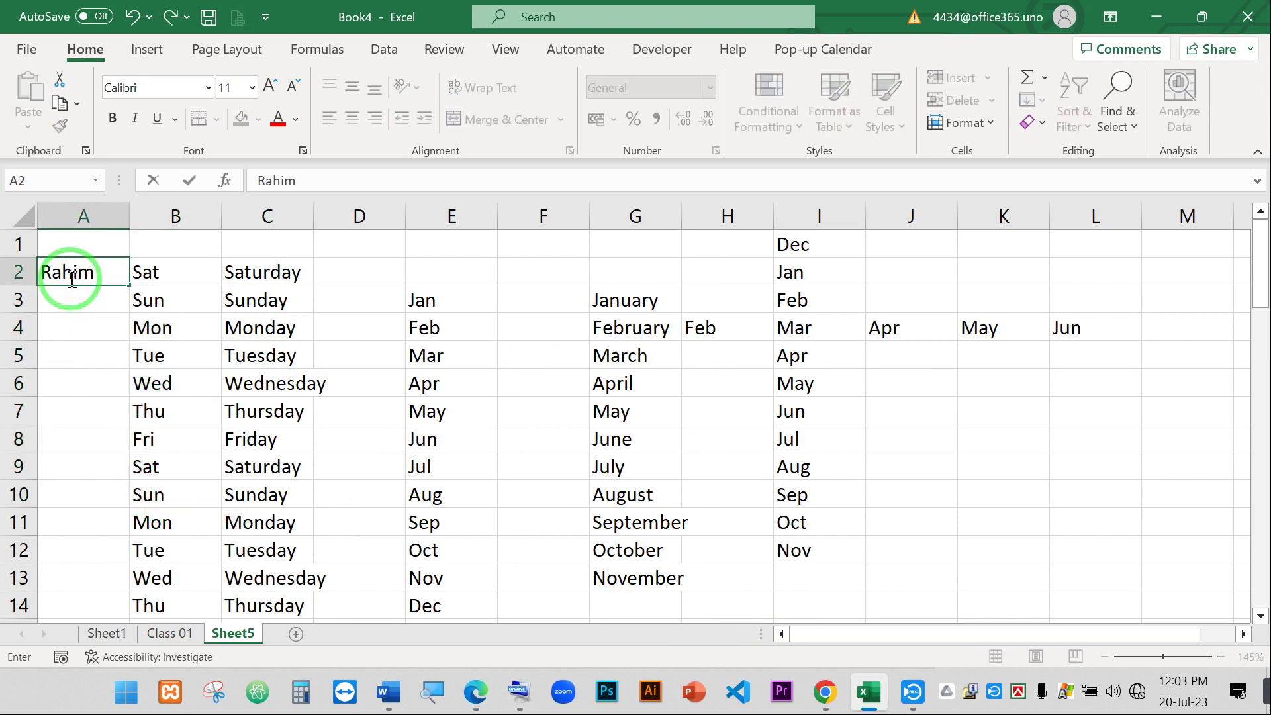
{"action": "key", "text": "Return"}
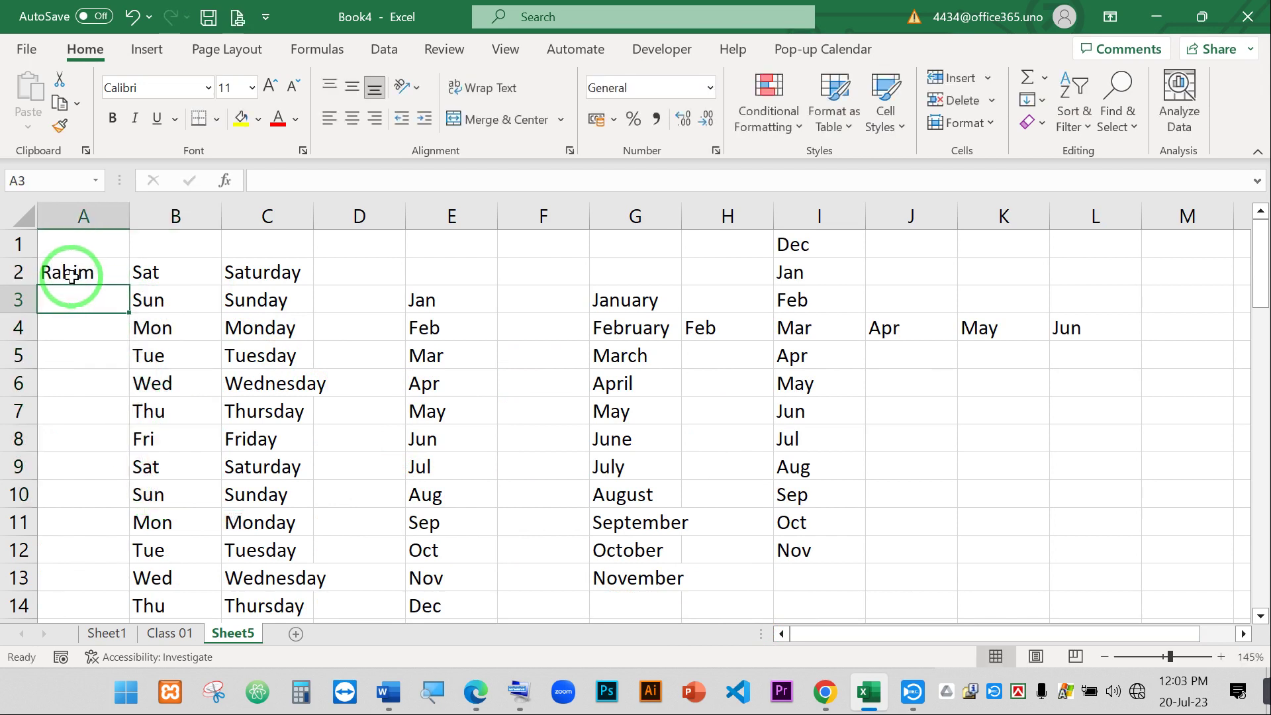
{"action": "left_click", "coordinate": [71, 278]}
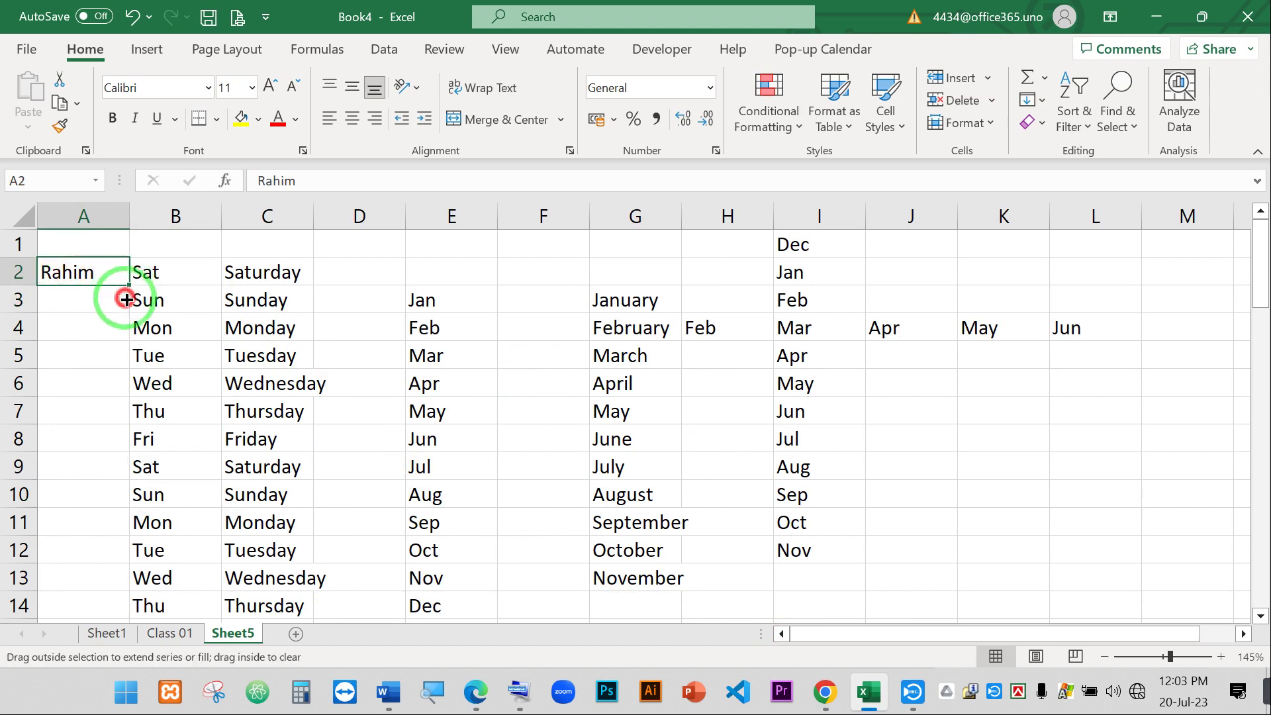
{"action": "left_click_drag", "start_coordinate": [128, 290], "coordinate": [126, 506]}
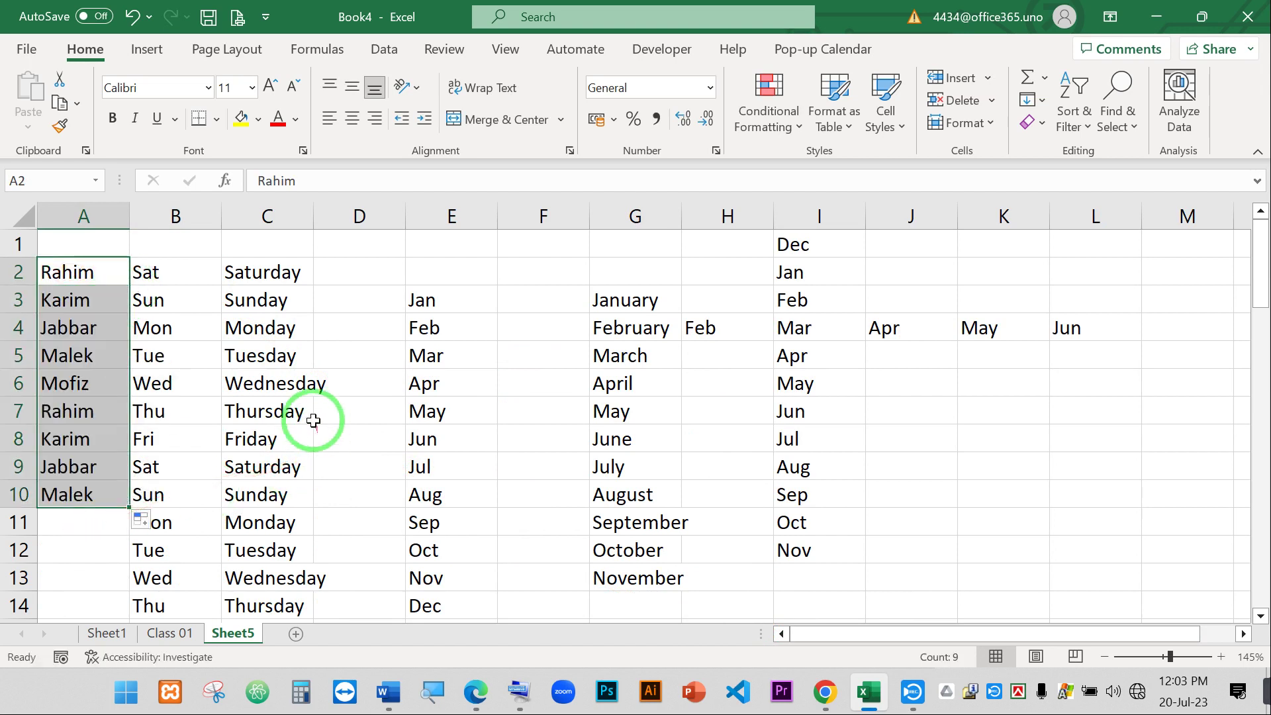
- Step through the filled names in column A to check the repeating list
{"action": "left_click", "coordinate": [91, 389]}
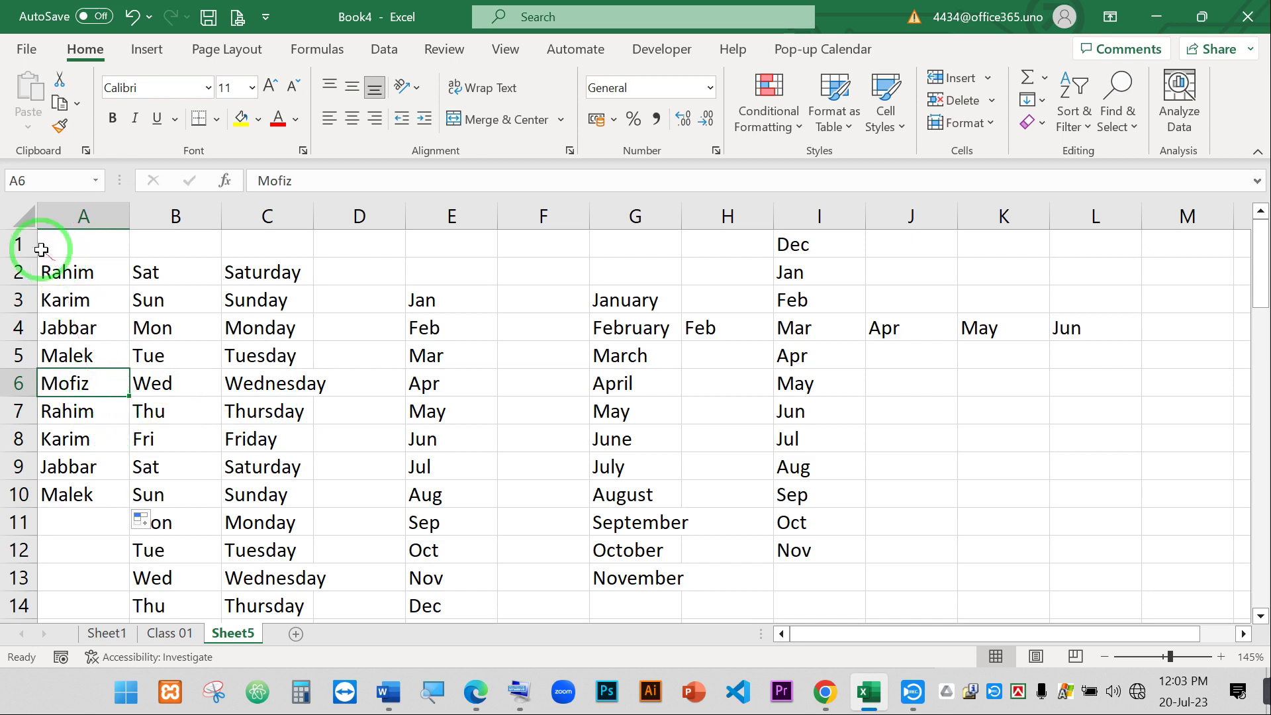
{"action": "left_click", "coordinate": [79, 273]}
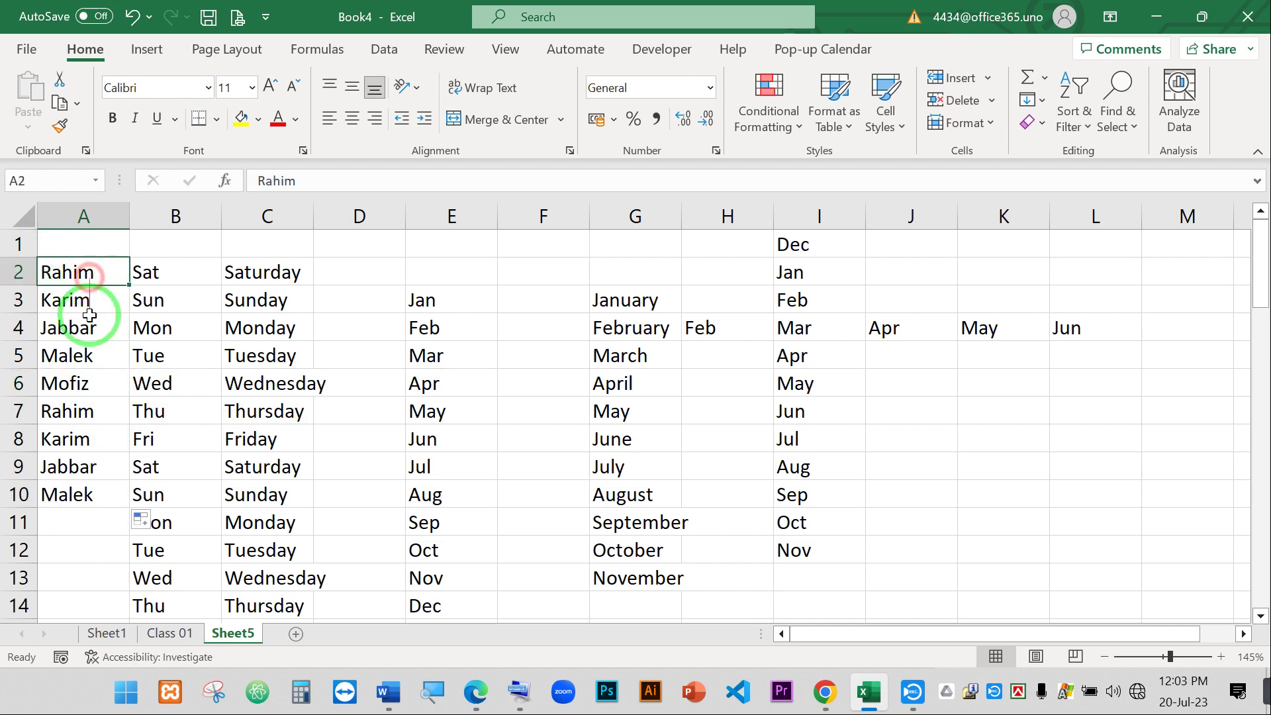
{"action": "left_click", "coordinate": [92, 306]}
{"action": "left_click", "coordinate": [97, 326]}
{"action": "left_click", "coordinate": [106, 356]}
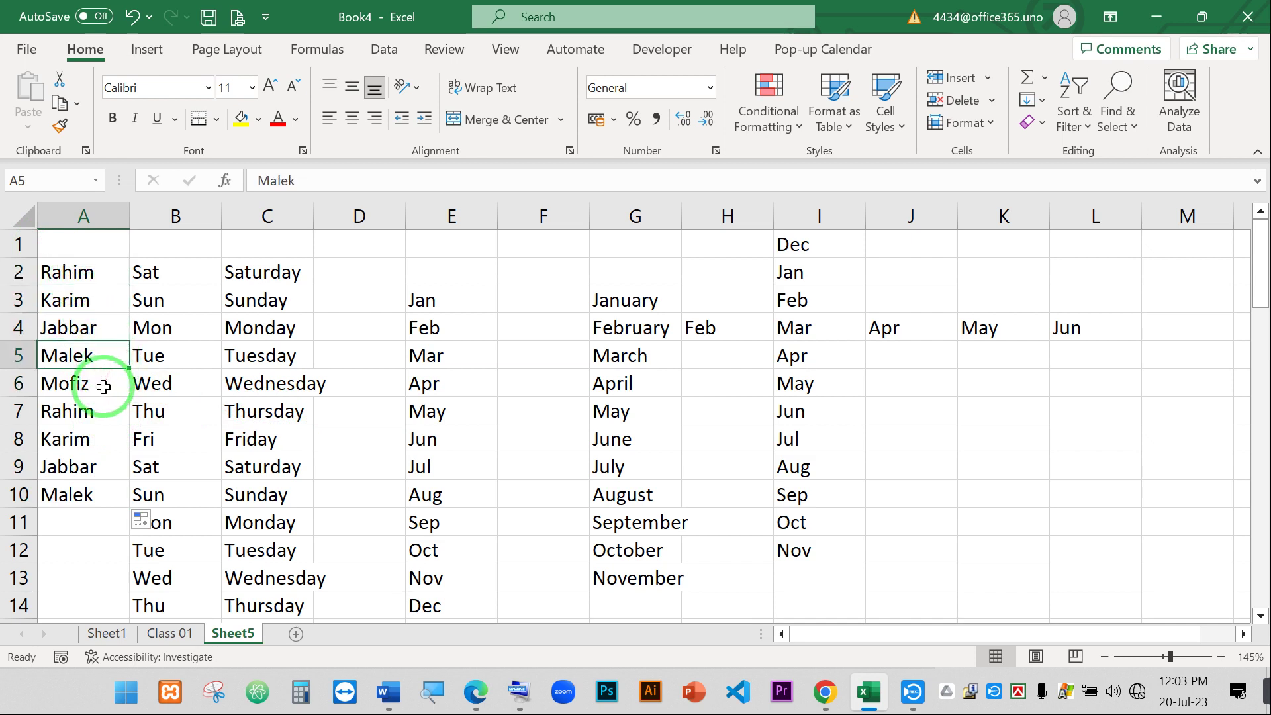
{"action": "left_click", "coordinate": [103, 387]}
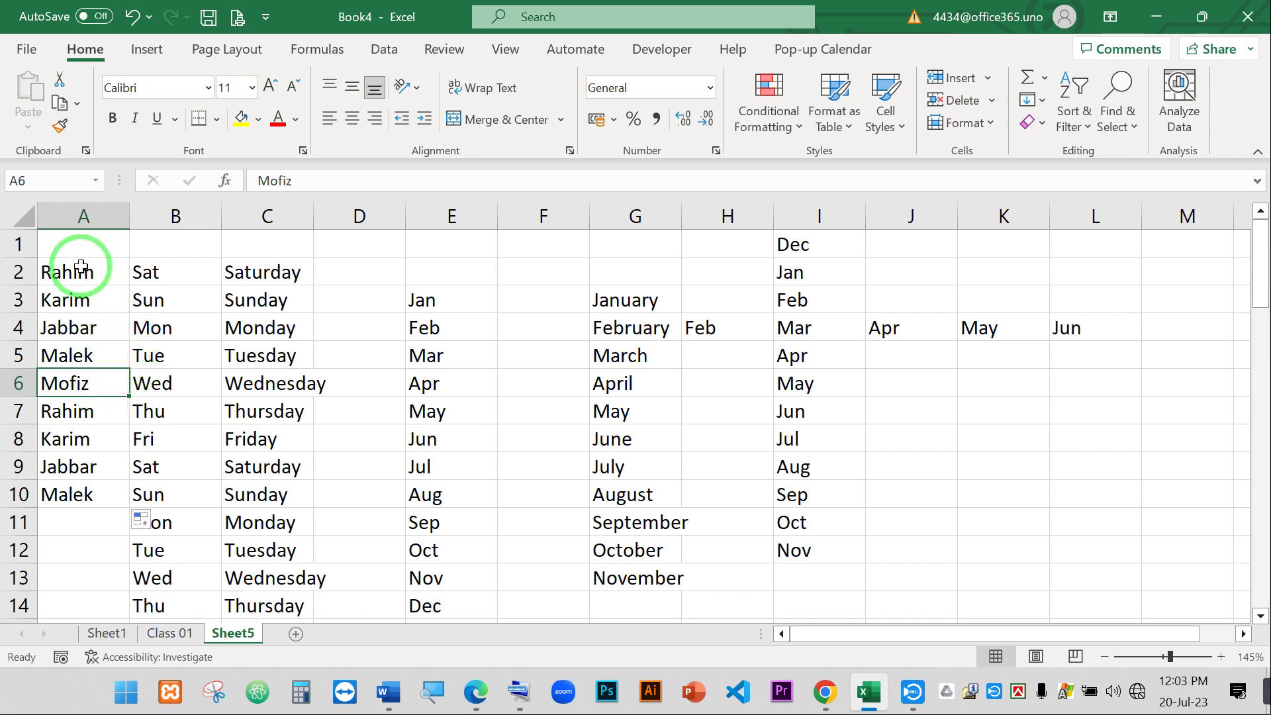
{"action": "left_click_drag", "start_coordinate": [81, 267], "coordinate": [73, 356]}
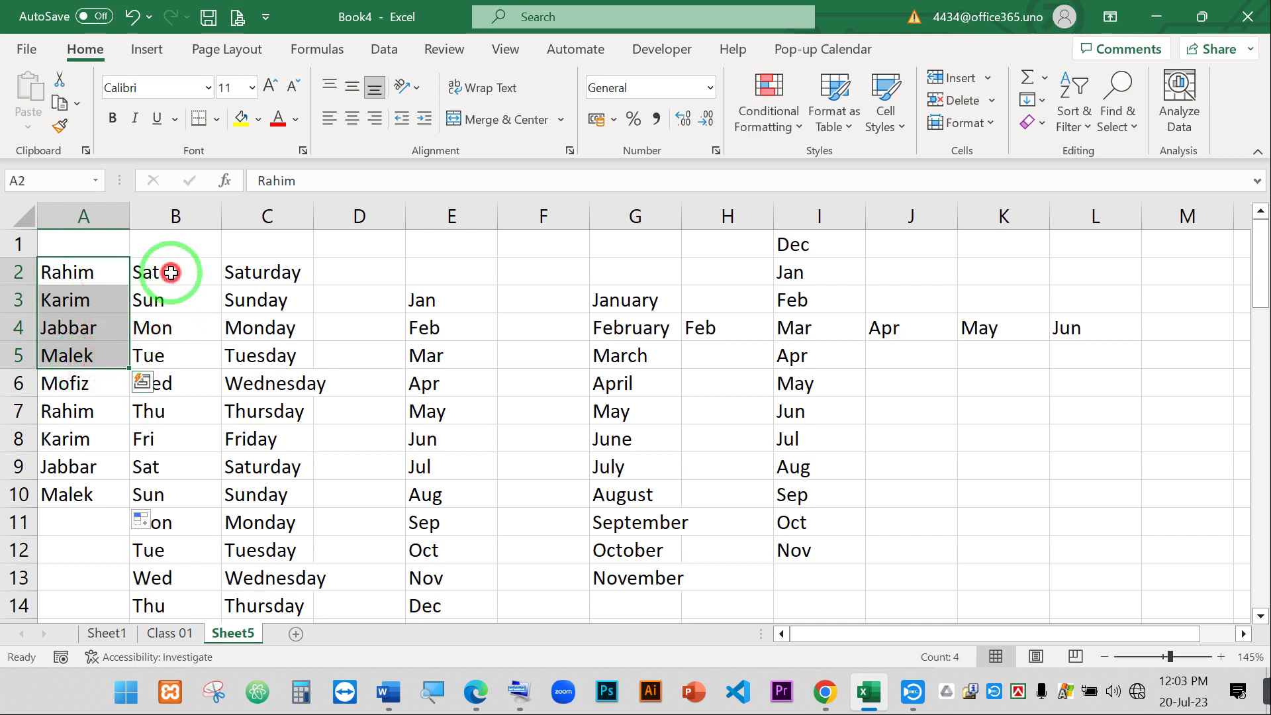
{"action": "left_click_drag", "start_coordinate": [171, 273], "coordinate": [168, 563]}
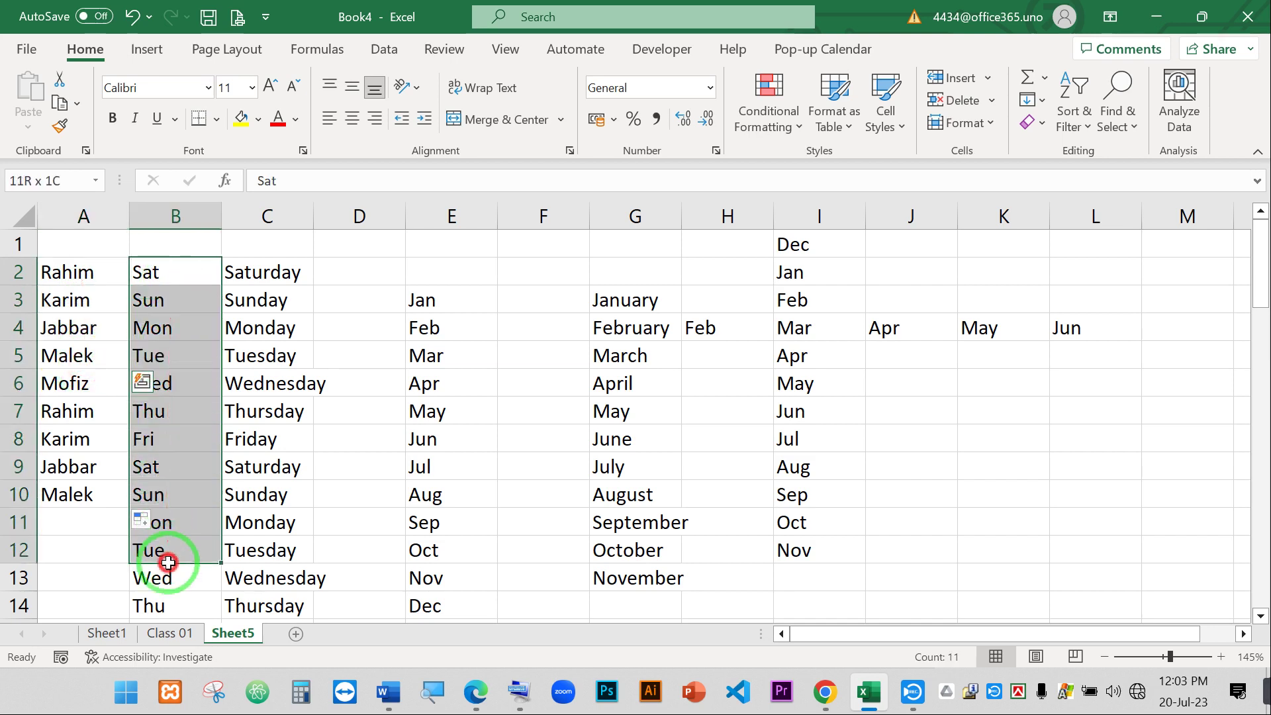
{"action": "left_click_drag", "start_coordinate": [274, 265], "coordinate": [277, 481]}
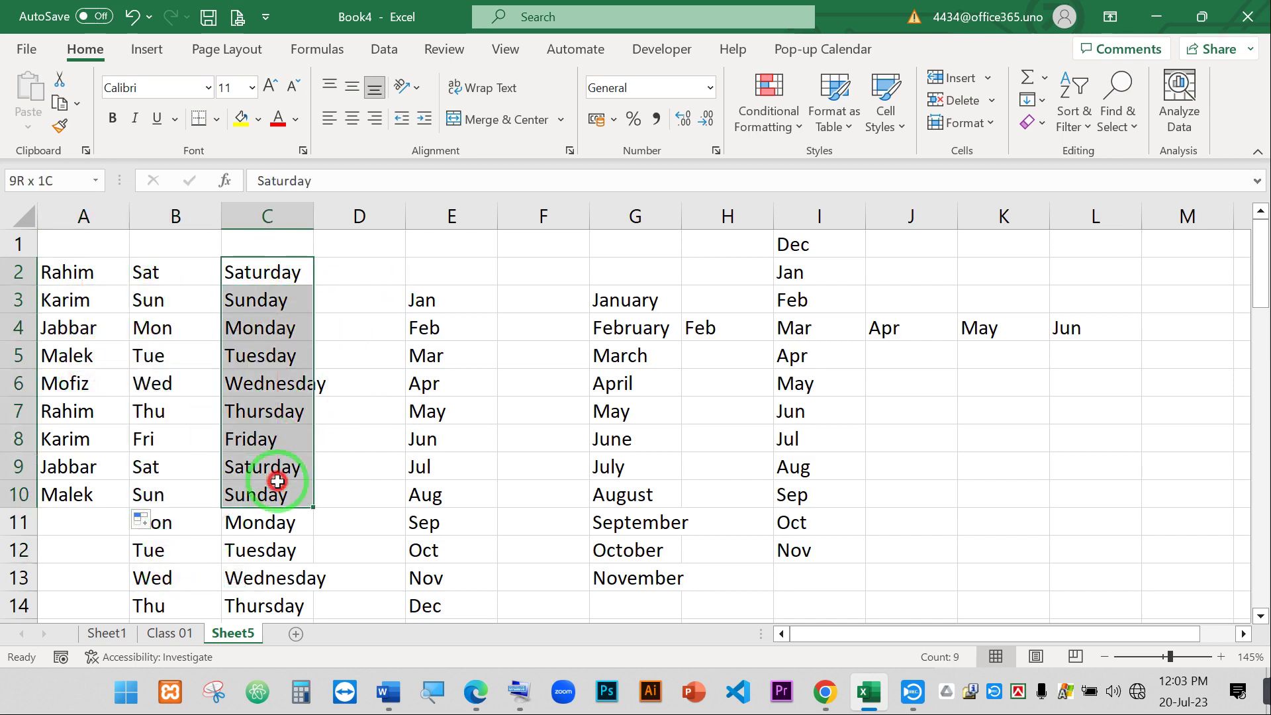
{"action": "left_click_drag", "start_coordinate": [83, 274], "coordinate": [86, 470]}
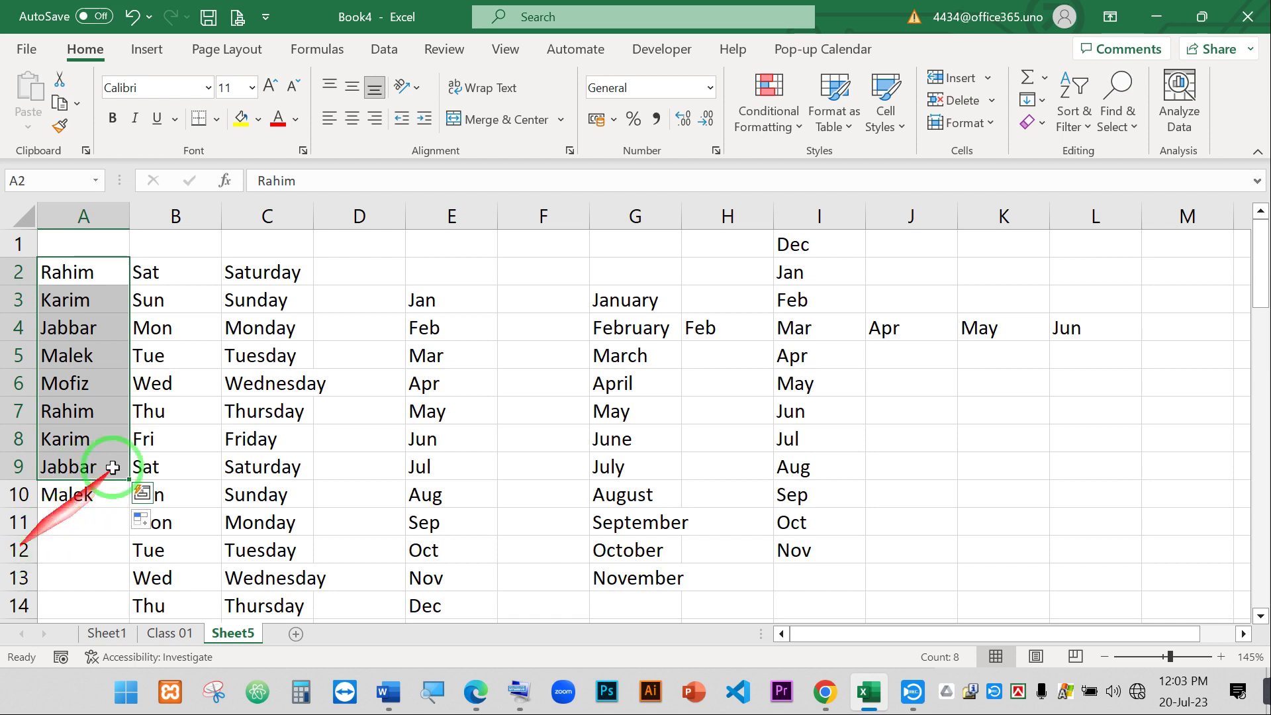
{"action": "left_click", "coordinate": [183, 429]}
{"action": "left_click", "coordinate": [83, 275]}
{"action": "left_click_drag", "start_coordinate": [82, 301], "coordinate": [73, 507]}
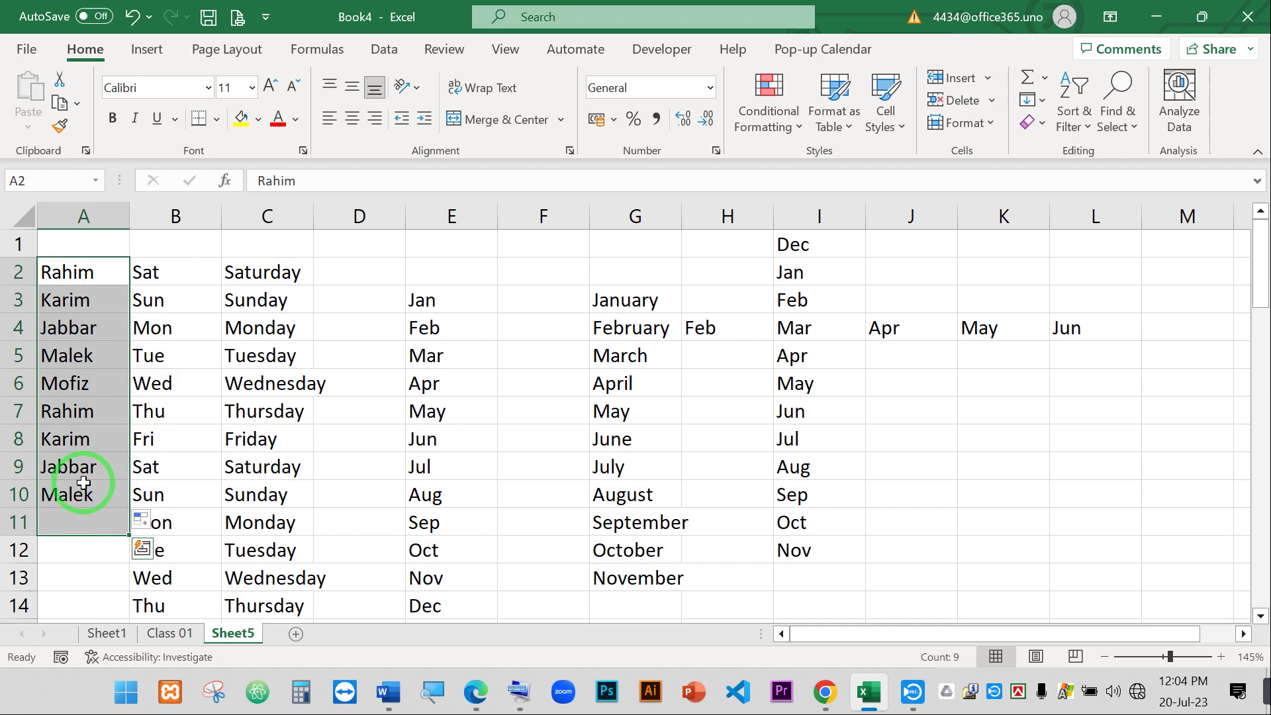
{"action": "left_click", "coordinate": [945, 412]}
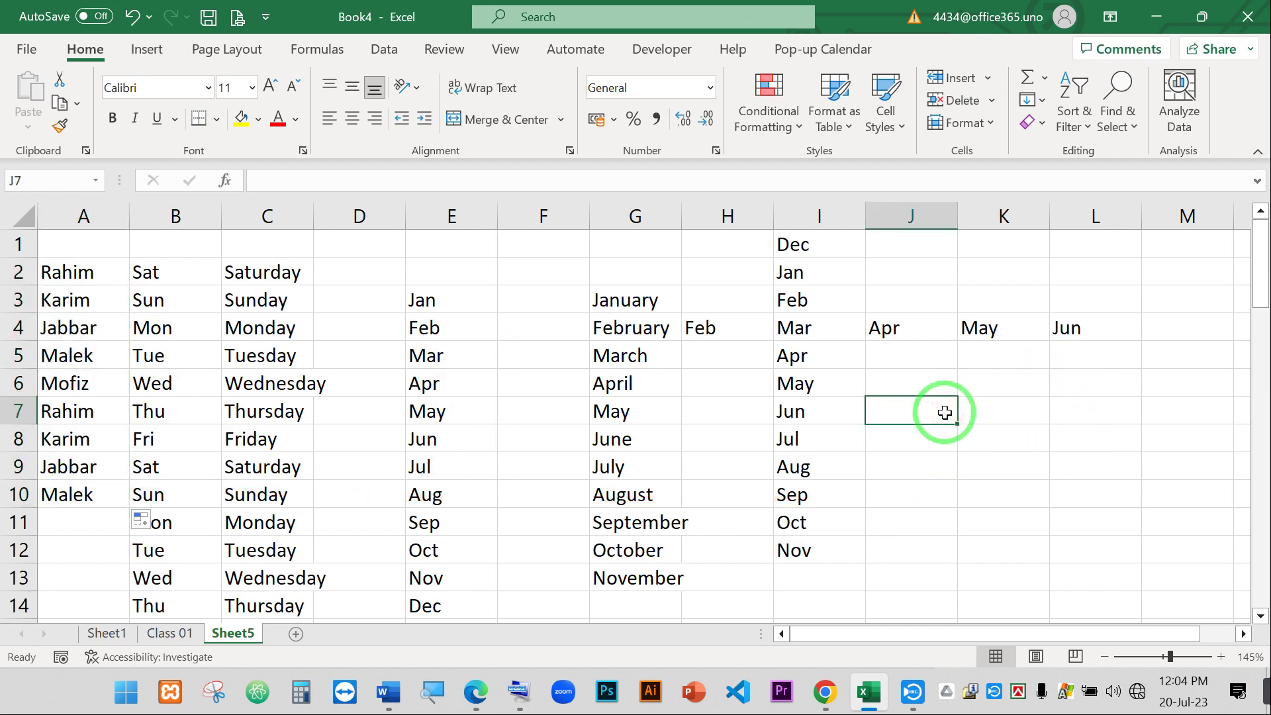
{"action": "type", "text": "Kamal"}
{"action": "key", "text": "Return"}
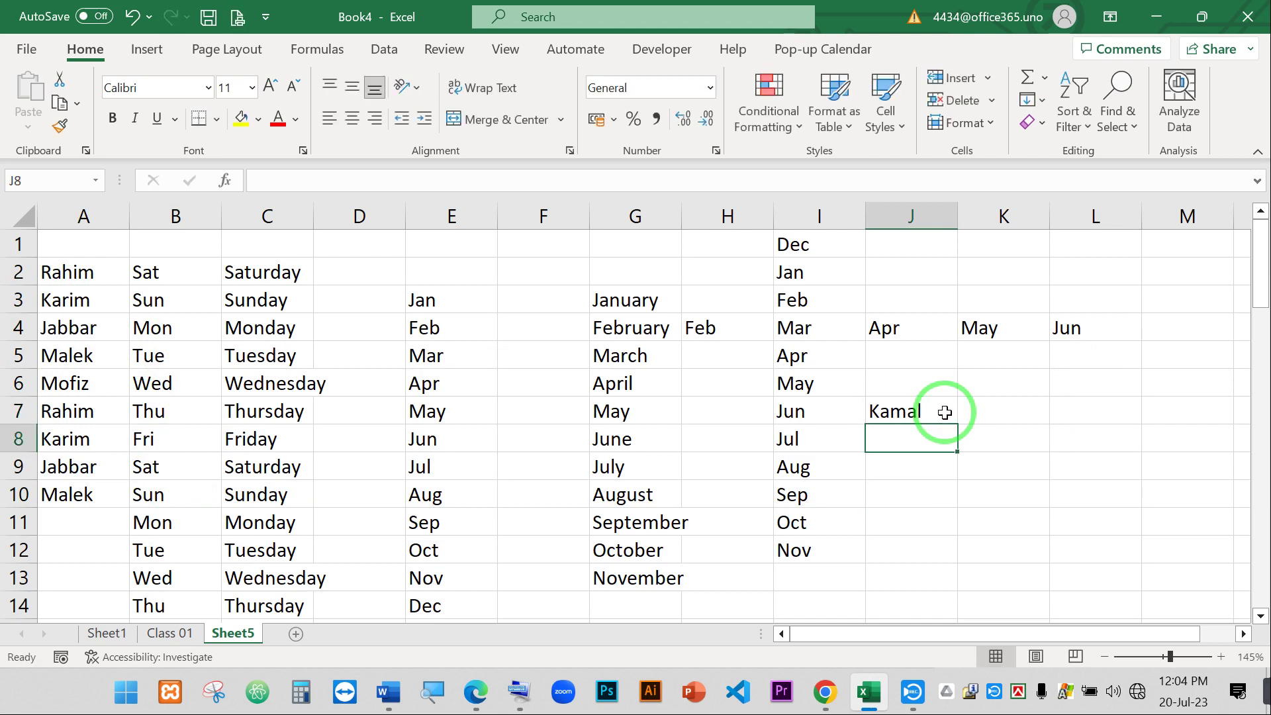
{"action": "left_click", "coordinate": [944, 412]}
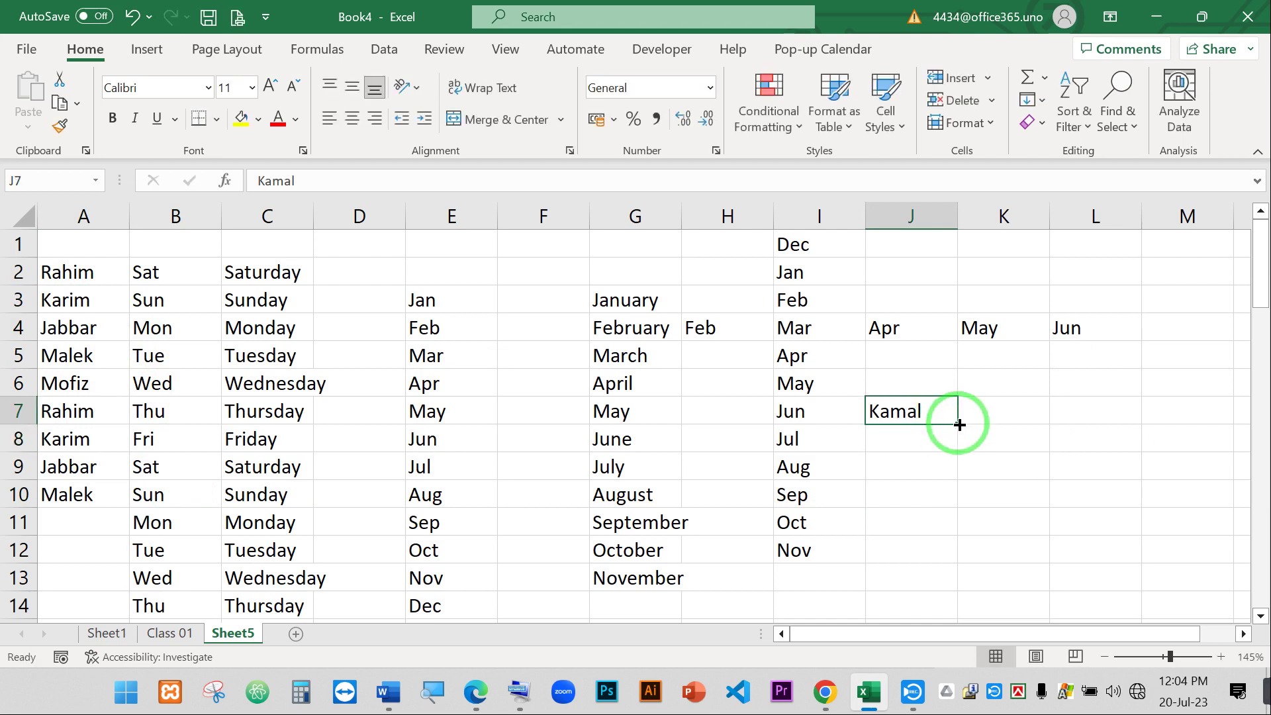
{"action": "left_click_drag", "start_coordinate": [957, 423], "coordinate": [955, 605]}
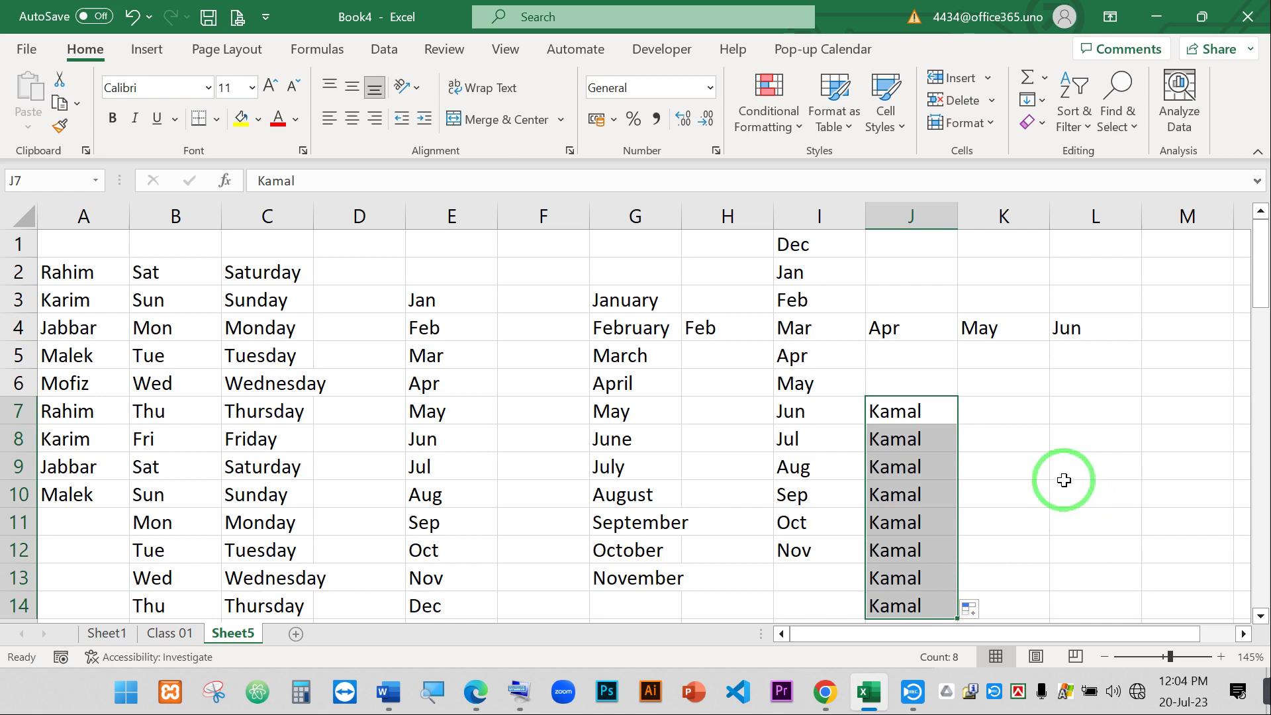
{"action": "key", "text": "Delete"}
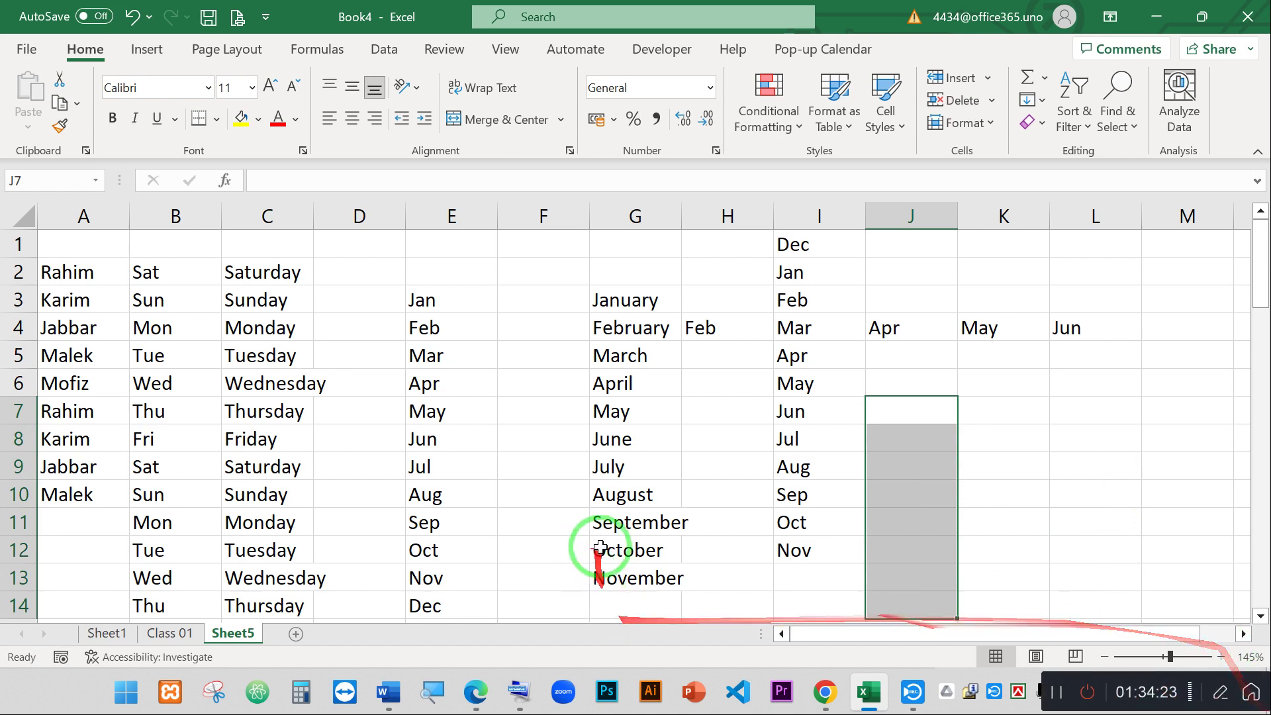
{"action": "left_click_drag", "start_coordinate": [269, 271], "coordinate": [280, 550]}
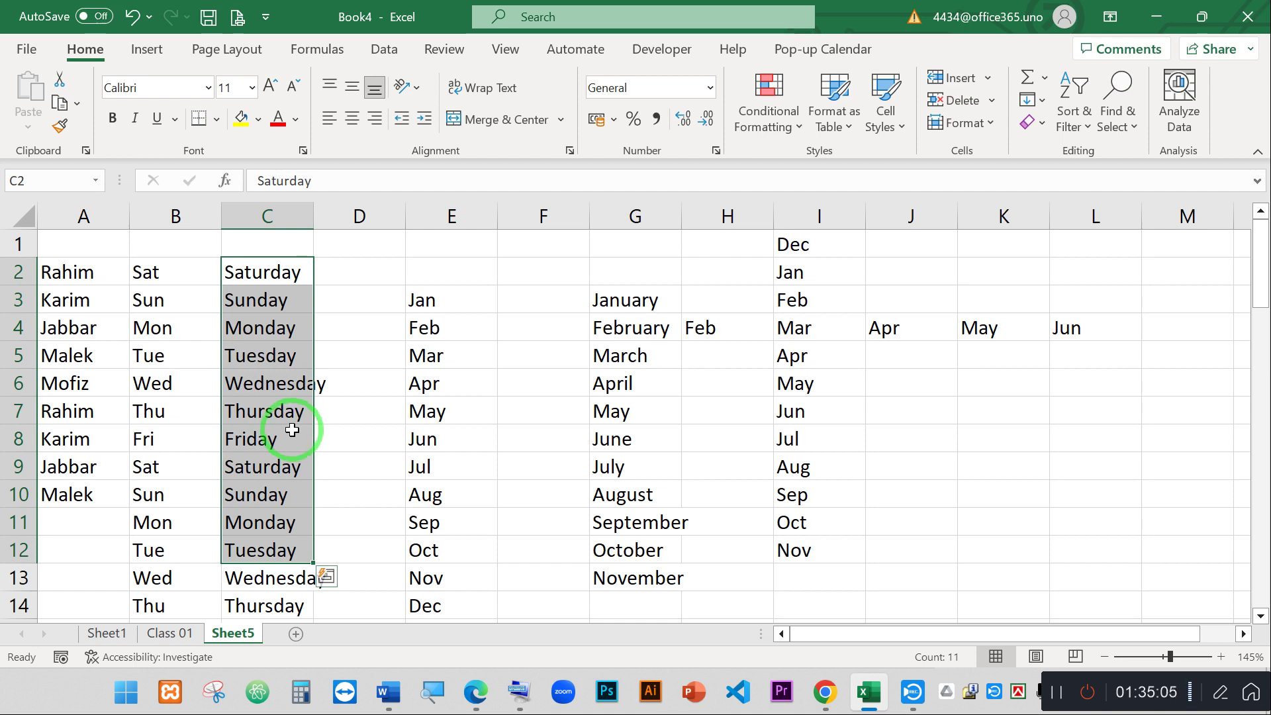
- Open the Excel Options dialog from the File backstage's More commands
{"action": "left_click", "coordinate": [30, 50]}
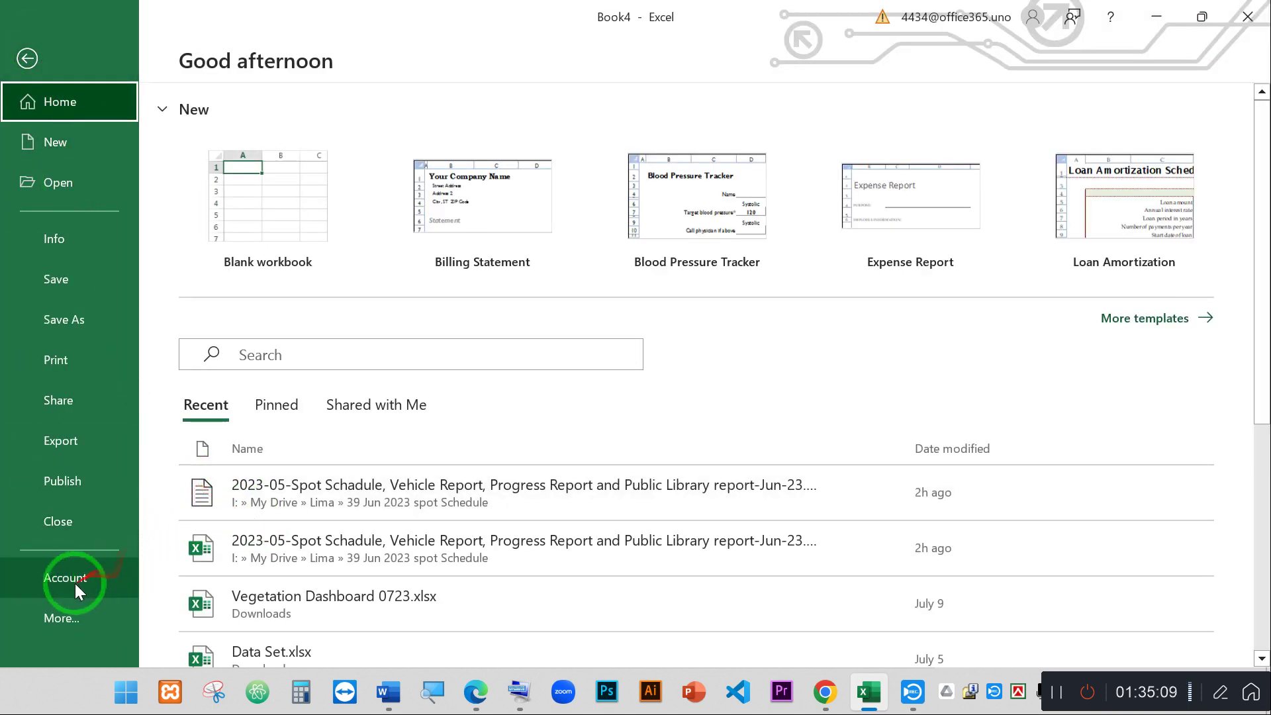
{"action": "left_click", "coordinate": [65, 617]}
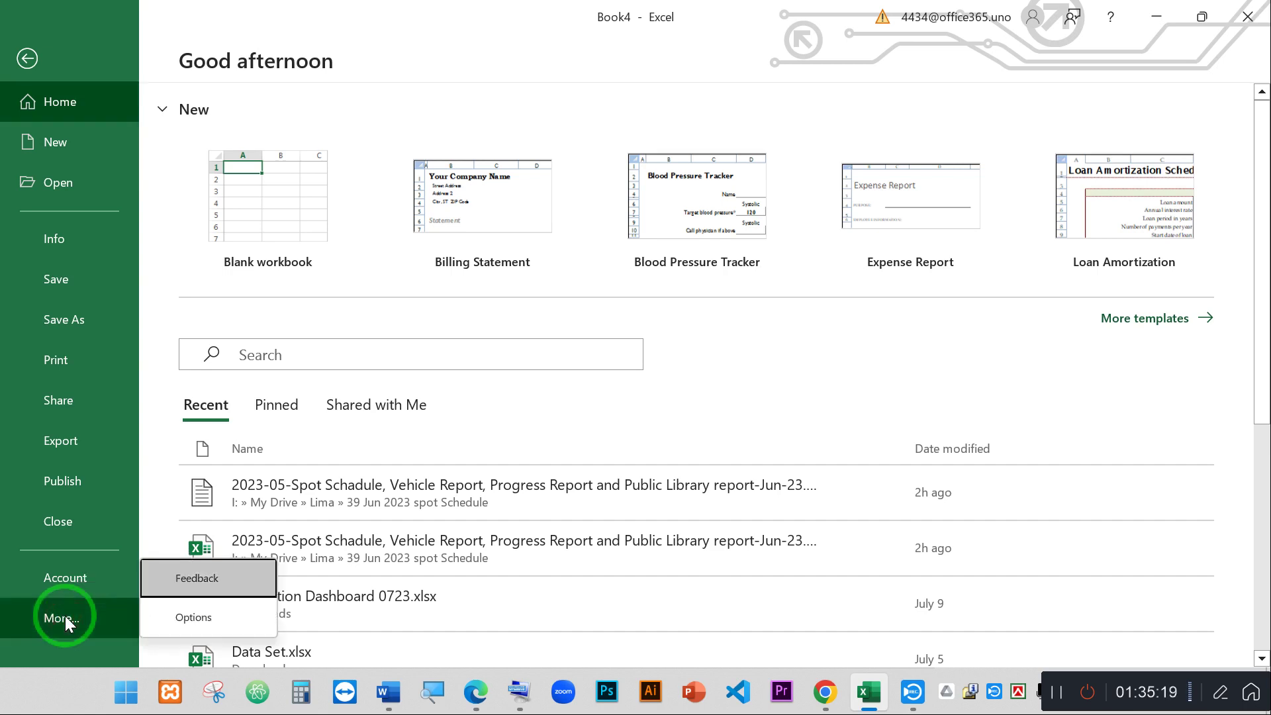
{"action": "left_click", "coordinate": [188, 620]}
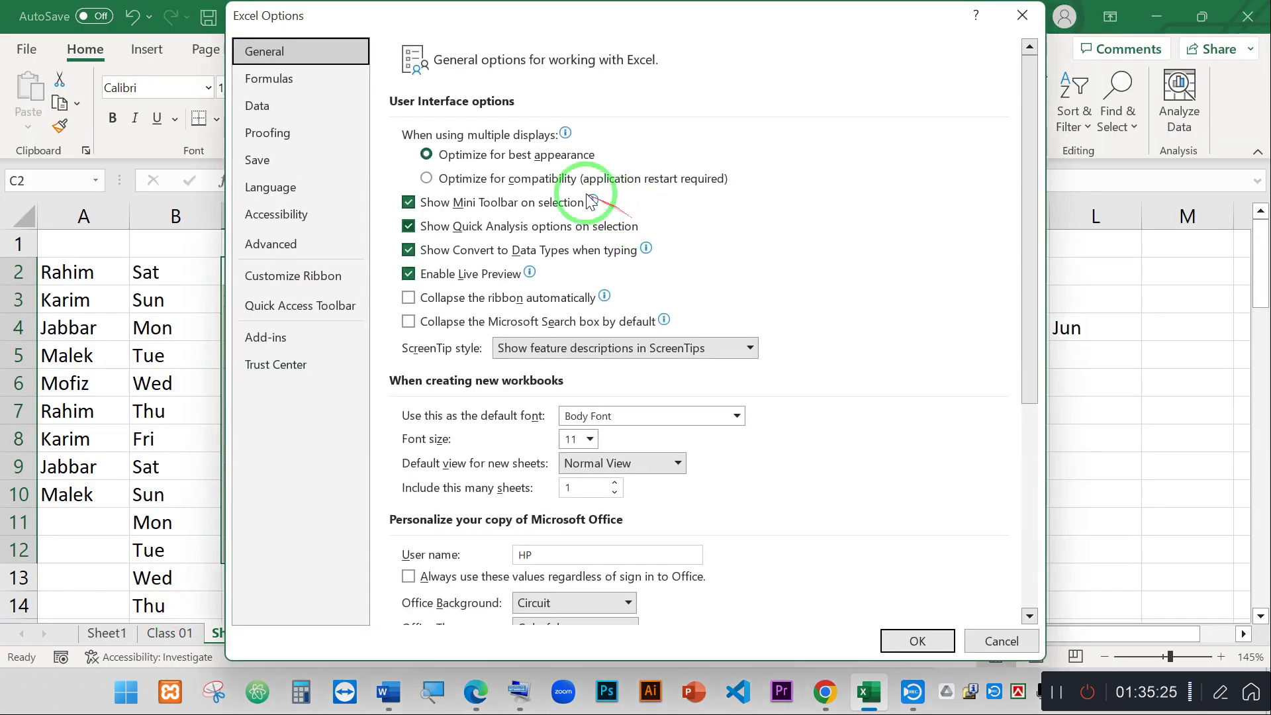
{"action": "left_click_drag", "start_coordinate": [593, 16], "coordinate": [556, 23]}
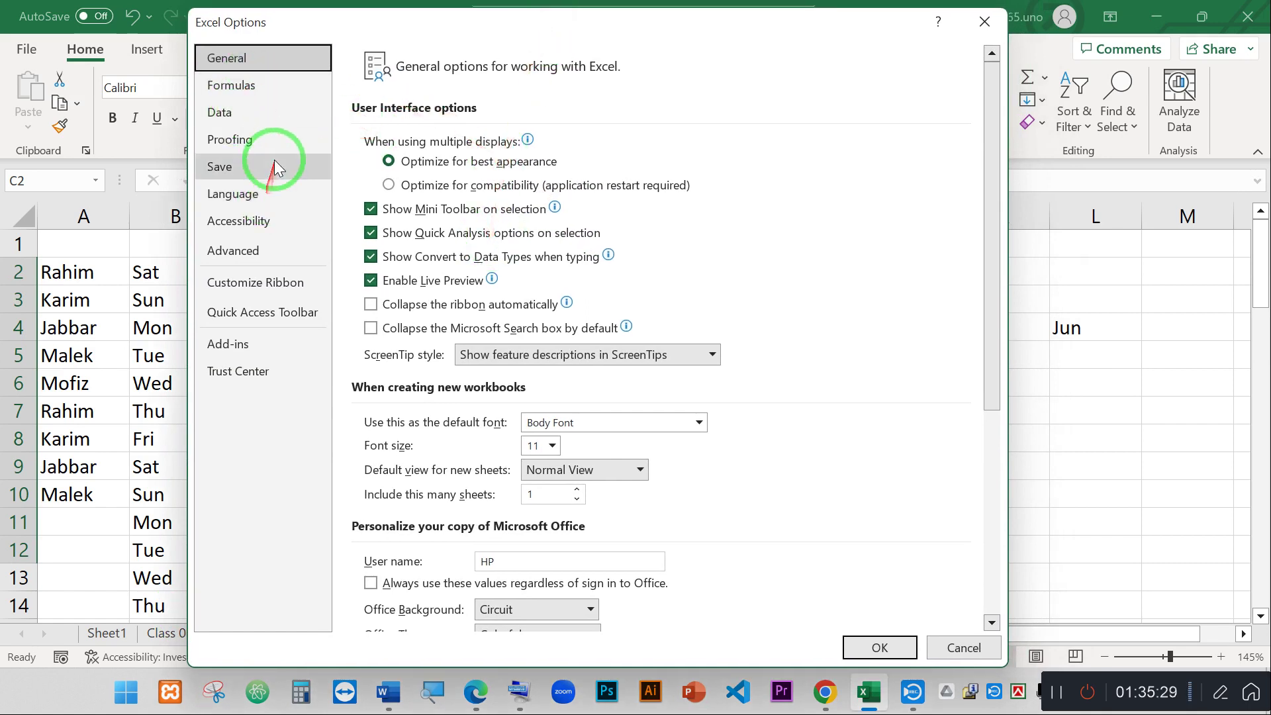
{"action": "left_click", "coordinate": [250, 255]}
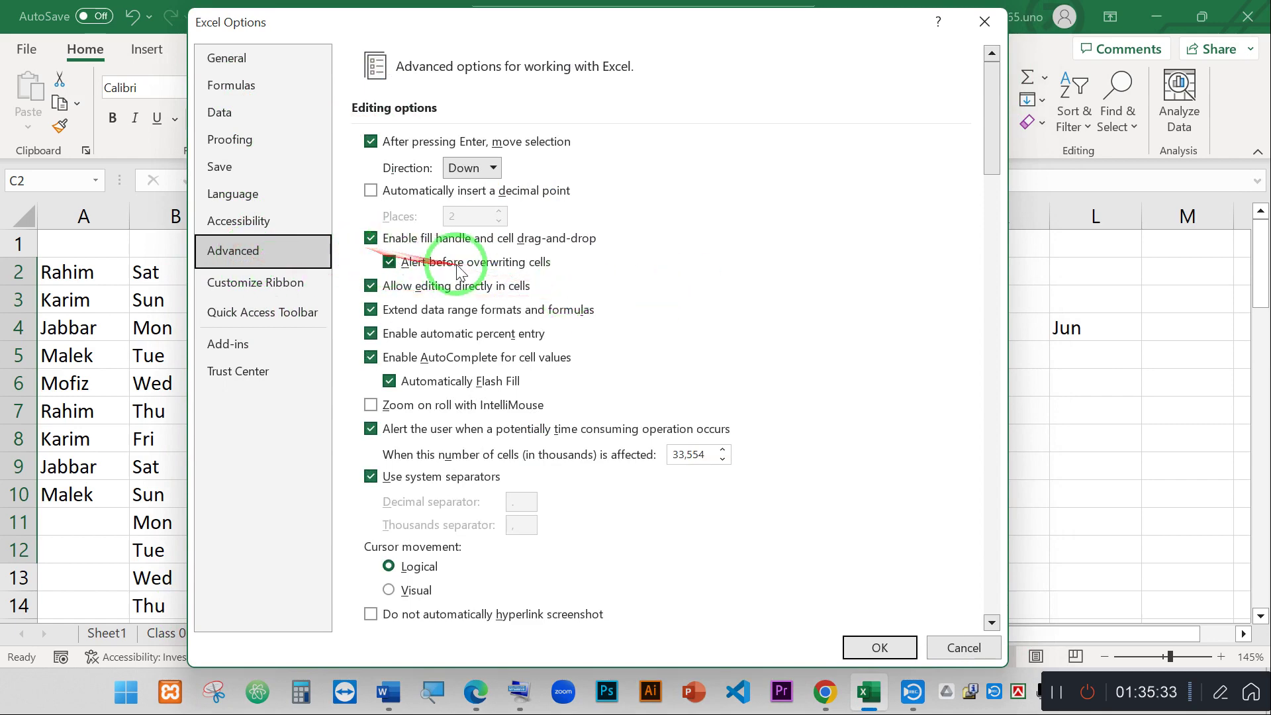
{"action": "scroll", "coordinate": [490, 278], "scroll_direction": "down", "scroll_amount": 3}
{"action": "scroll", "coordinate": [464, 283], "scroll_direction": "up", "scroll_amount": 3}
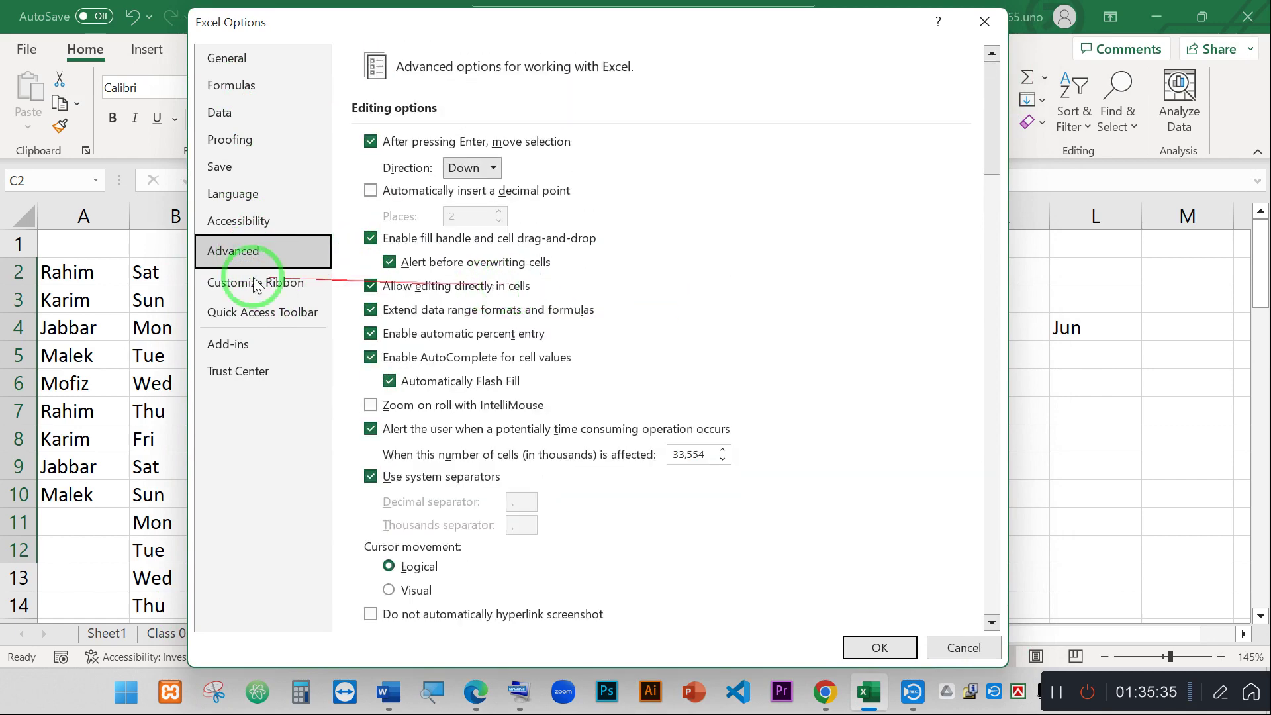
{"action": "left_click", "coordinate": [232, 59]}
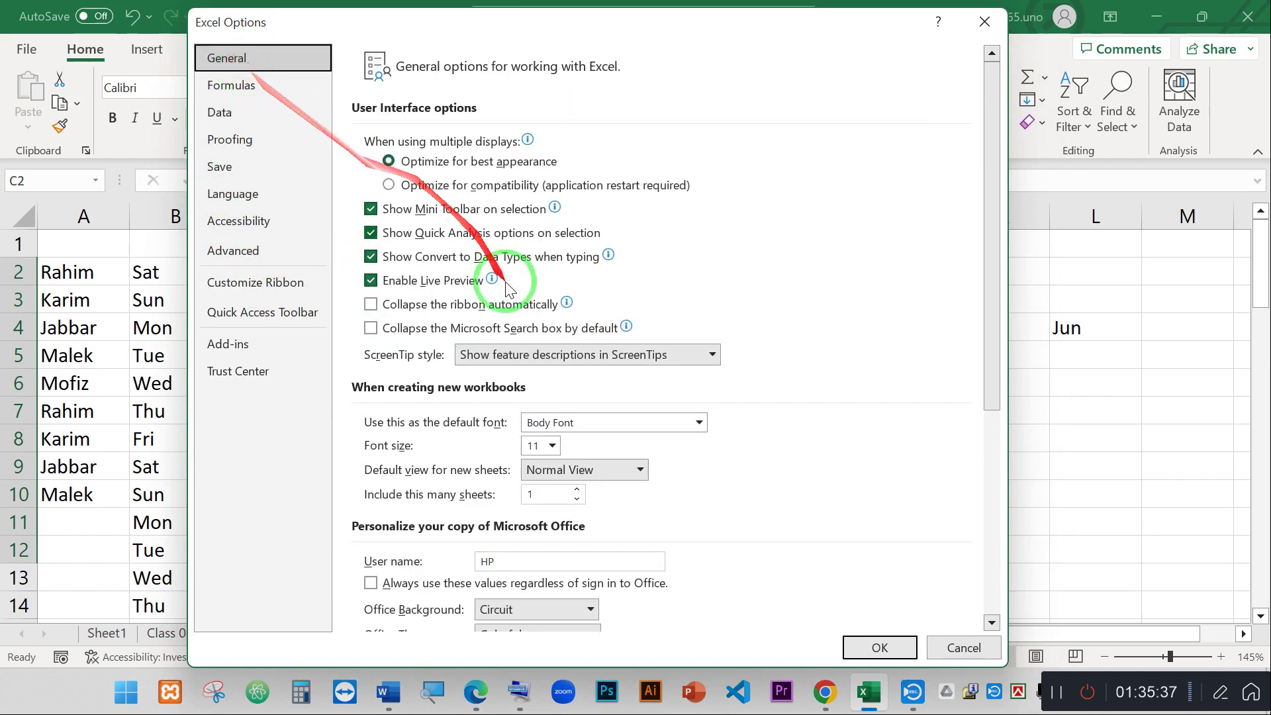
{"action": "scroll", "coordinate": [523, 311], "scroll_direction": "down", "scroll_amount": 4}
{"action": "scroll", "coordinate": [559, 344], "scroll_direction": "up", "scroll_amount": 2}
{"action": "scroll", "coordinate": [606, 364], "scroll_direction": "down", "scroll_amount": 2}
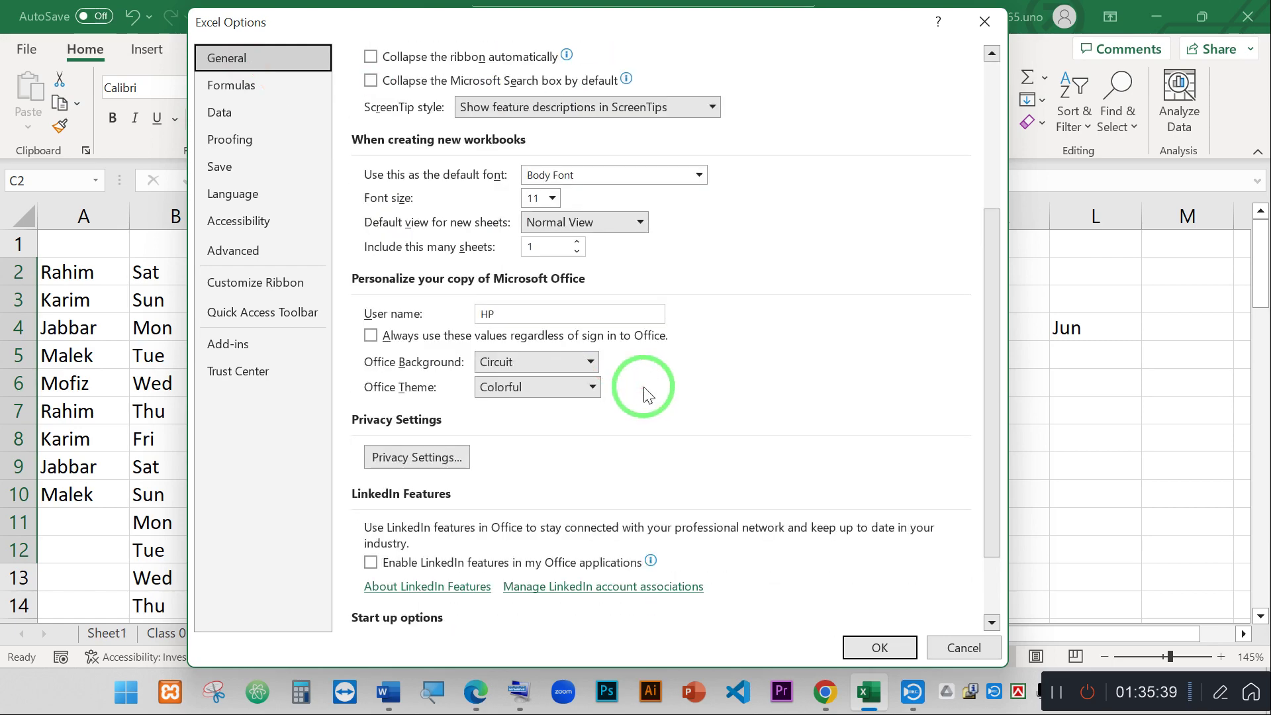
{"action": "scroll", "coordinate": [648, 396], "scroll_direction": "down", "scroll_amount": 2}
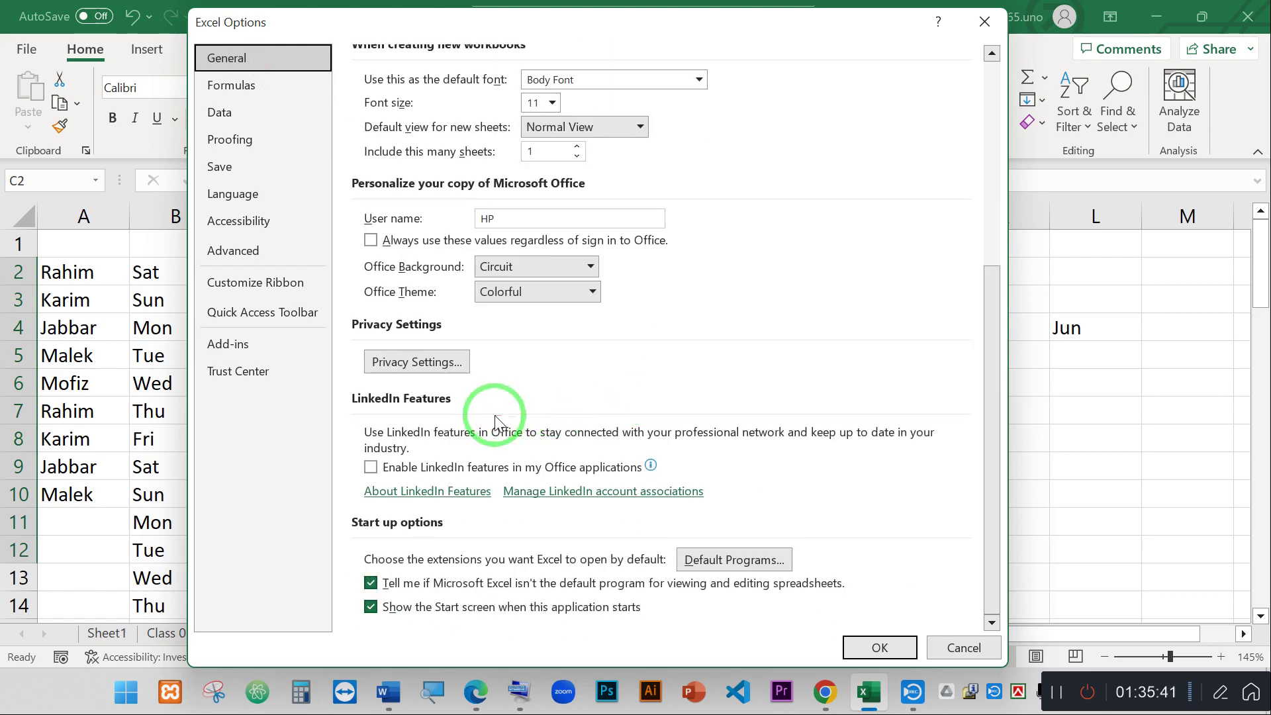
{"action": "scroll", "coordinate": [494, 419], "scroll_direction": "up", "scroll_amount": 5}
{"action": "scroll", "coordinate": [493, 420], "scroll_direction": "up", "scroll_amount": 3}
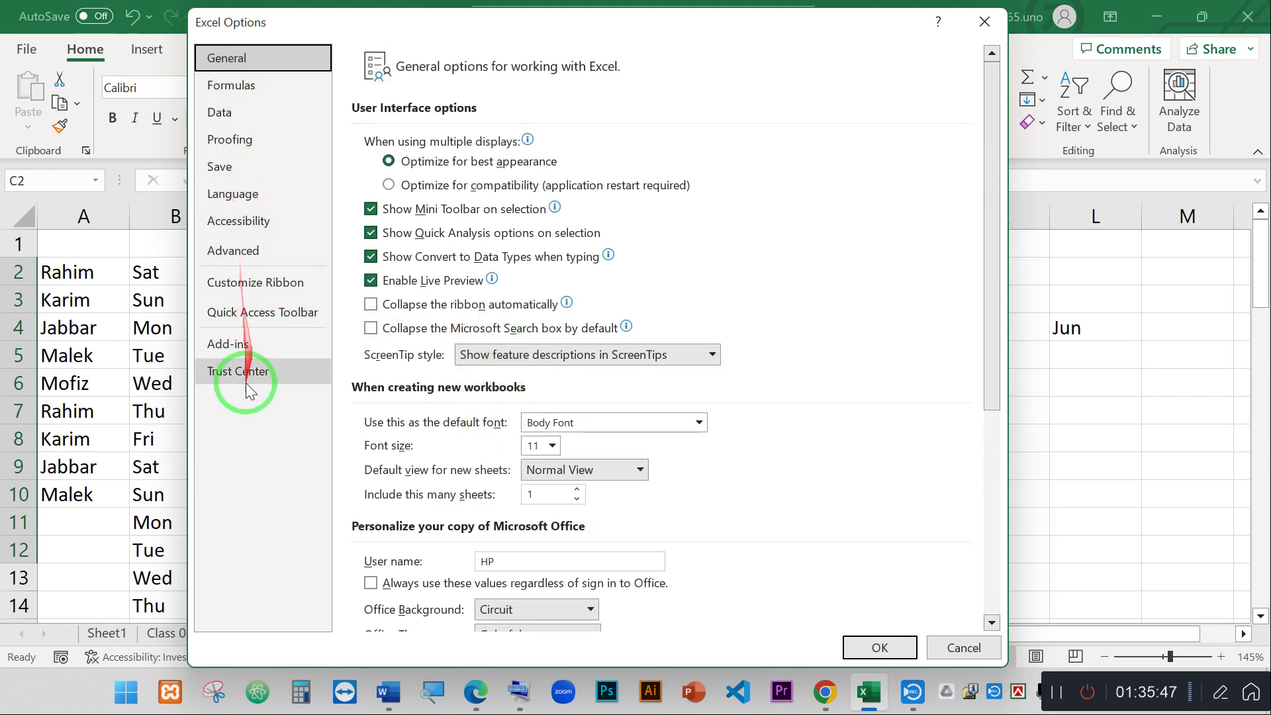
- Browse the Quick Access Toolbar, Trust Center, Formulas, Data, Proofing, Save, Language and Accessibility pages
{"action": "left_click", "coordinate": [259, 323]}
{"action": "left_click", "coordinate": [249, 373]}
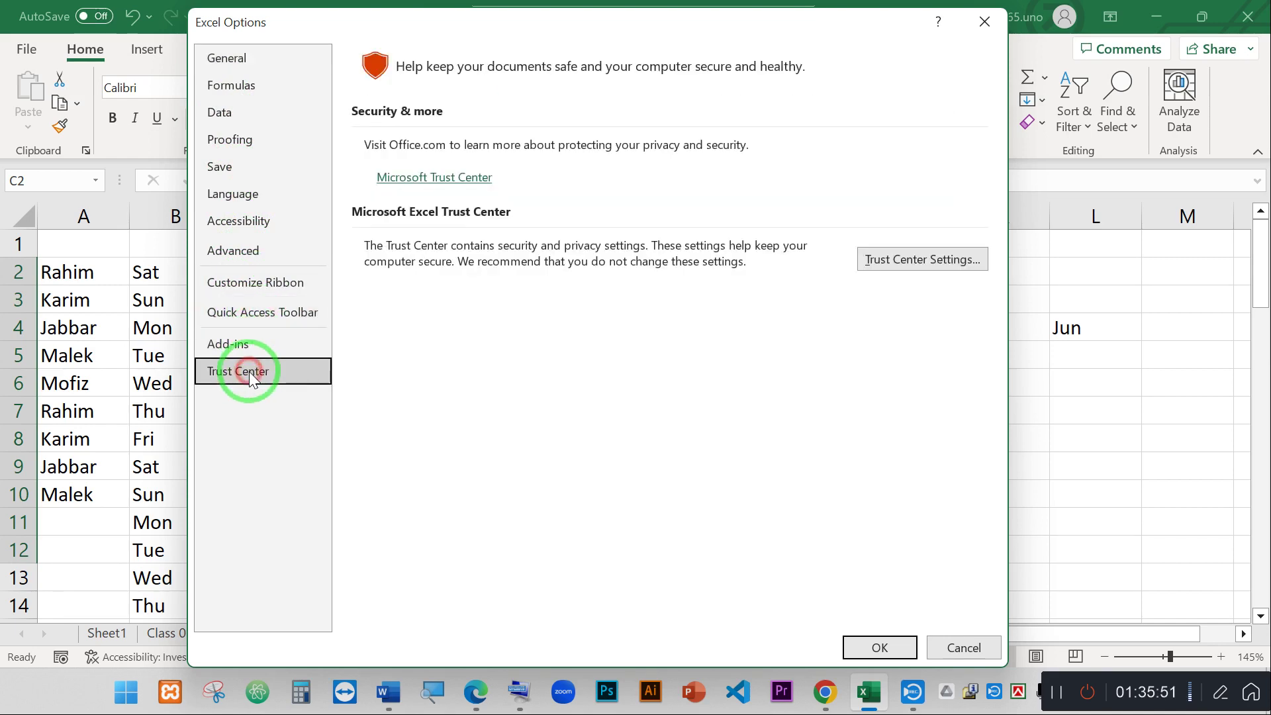
{"action": "left_click", "coordinate": [251, 85]}
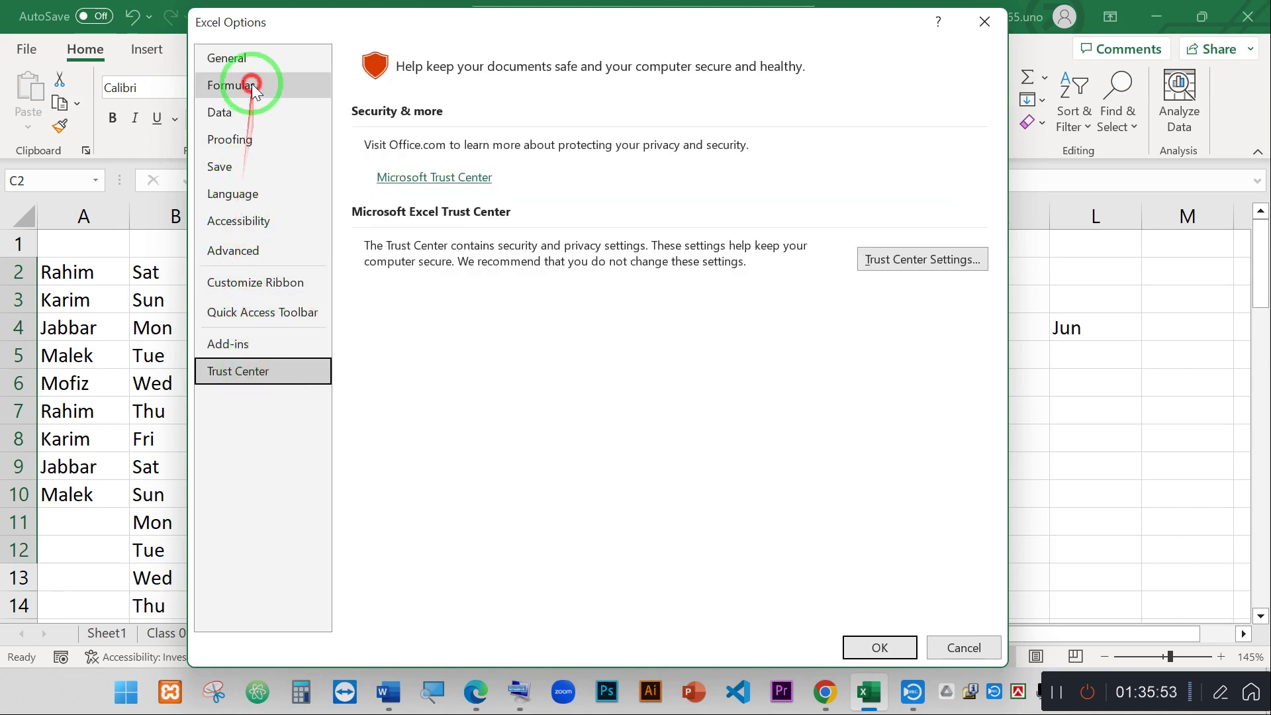
{"action": "scroll", "coordinate": [525, 292], "scroll_direction": "down", "scroll_amount": 1}
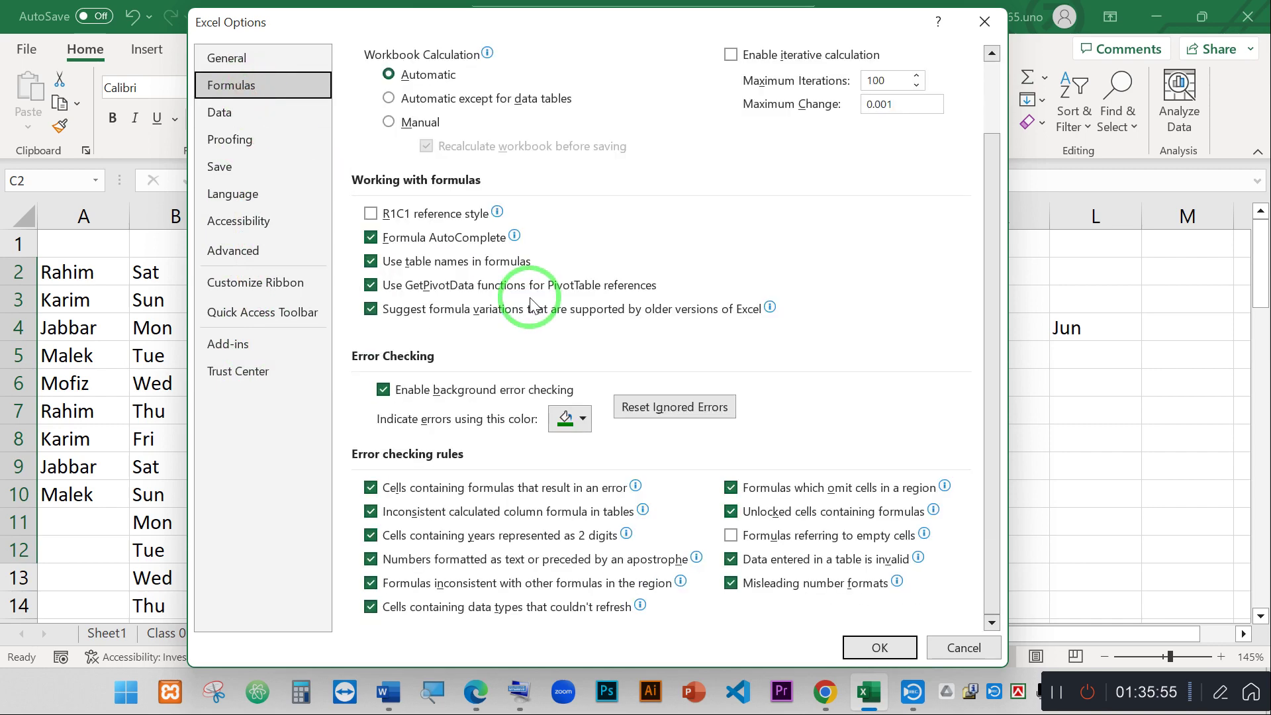
{"action": "left_click", "coordinate": [233, 113]}
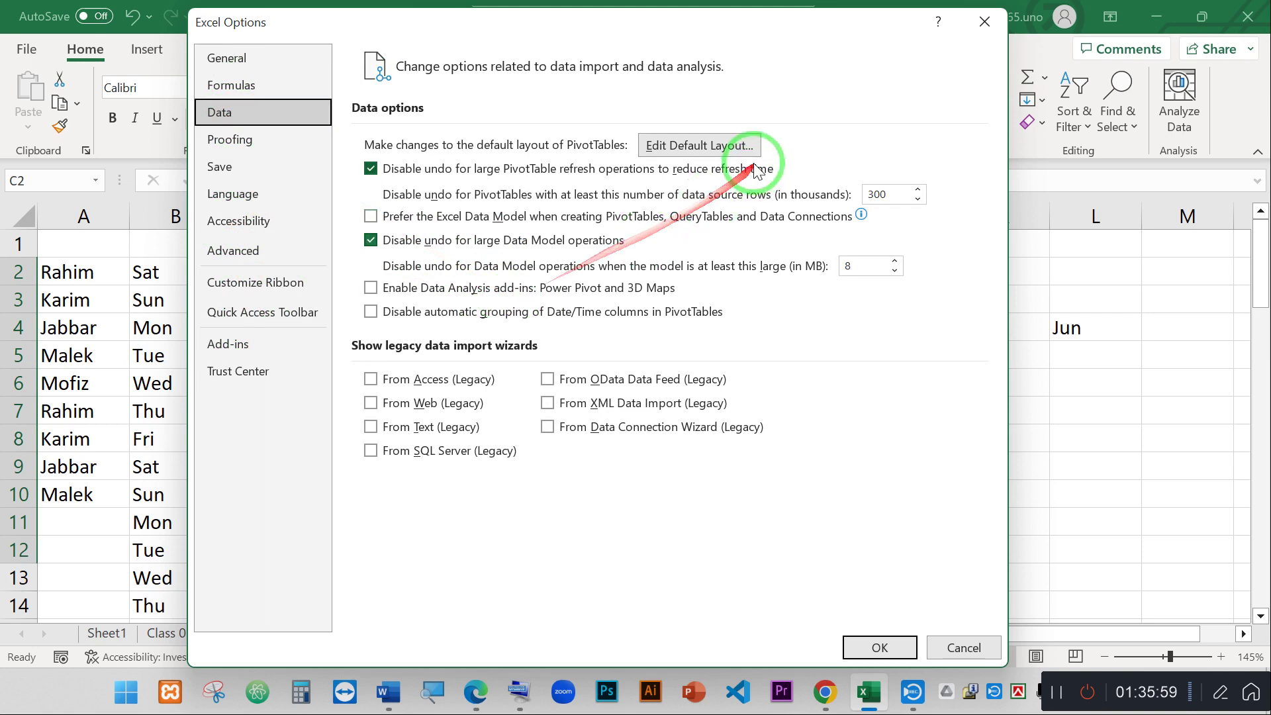
{"action": "left_click", "coordinate": [238, 151]}
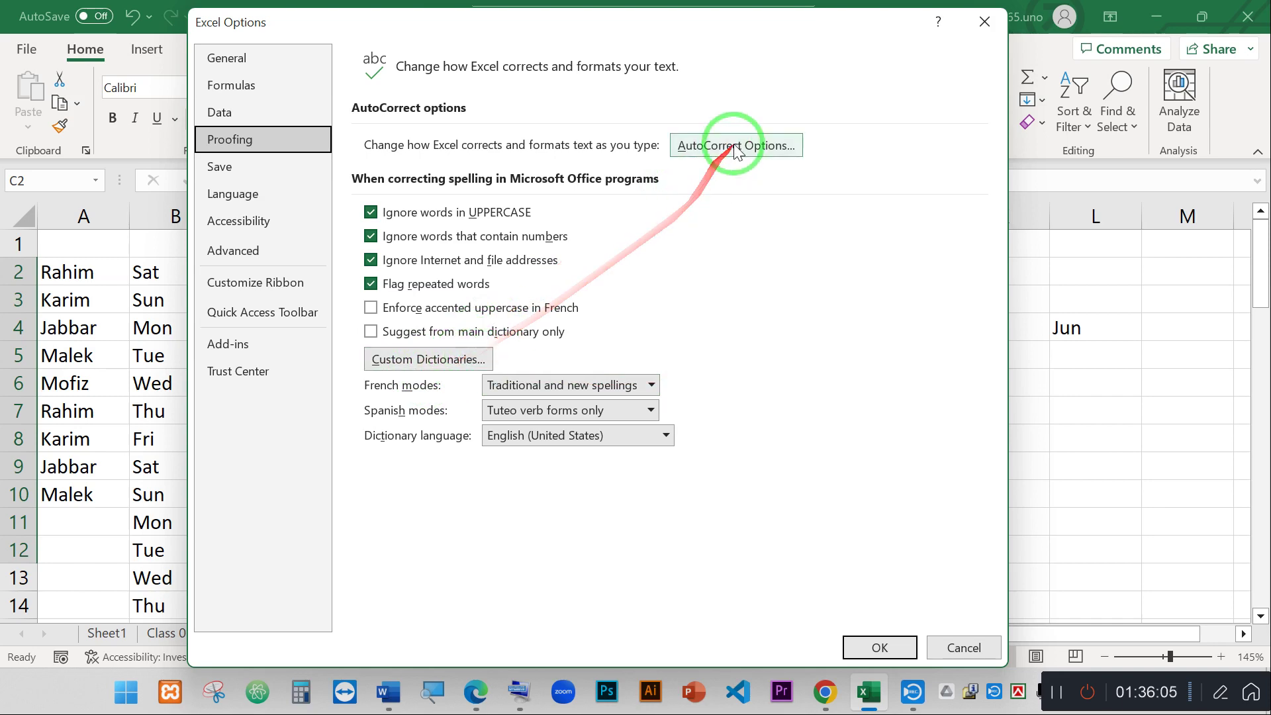
{"action": "left_click", "coordinate": [230, 166]}
{"action": "left_click", "coordinate": [240, 192]}
{"action": "left_click", "coordinate": [233, 165]}
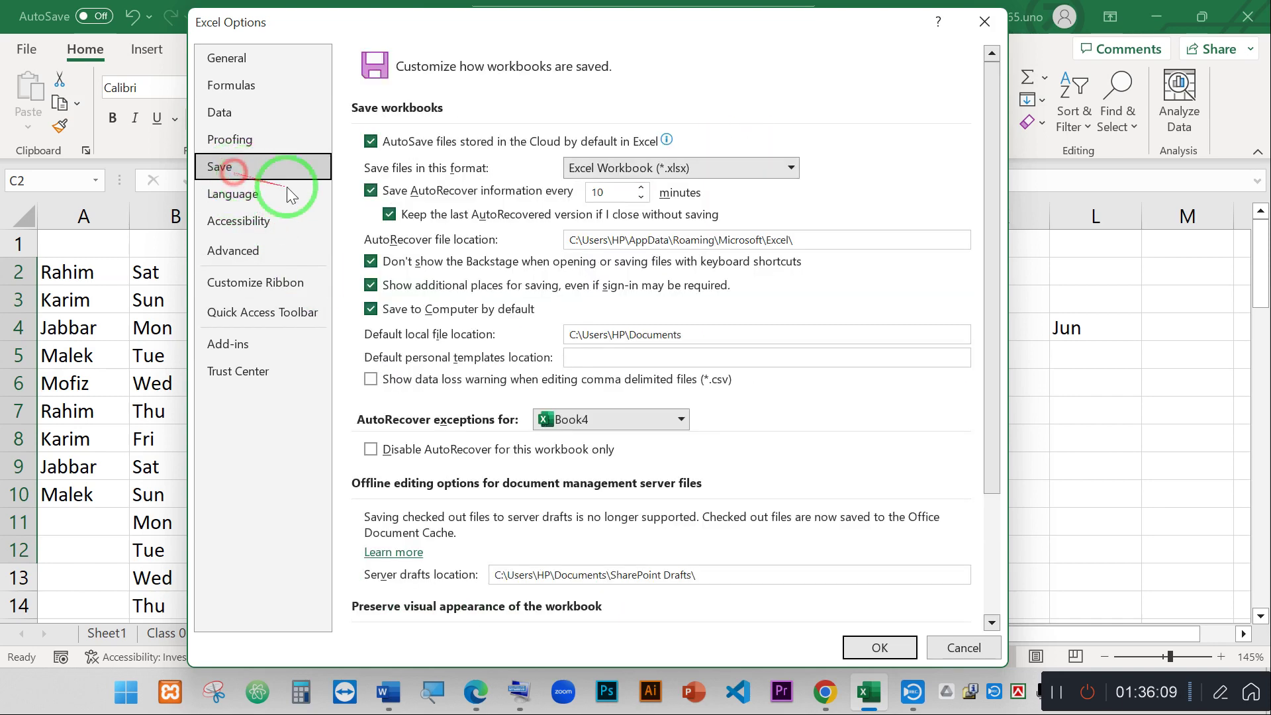
{"action": "scroll", "coordinate": [649, 326], "scroll_direction": "down", "scroll_amount": 3}
{"action": "scroll", "coordinate": [651, 327], "scroll_direction": "down", "scroll_amount": 1}
{"action": "scroll", "coordinate": [645, 324], "scroll_direction": "up", "scroll_amount": 3}
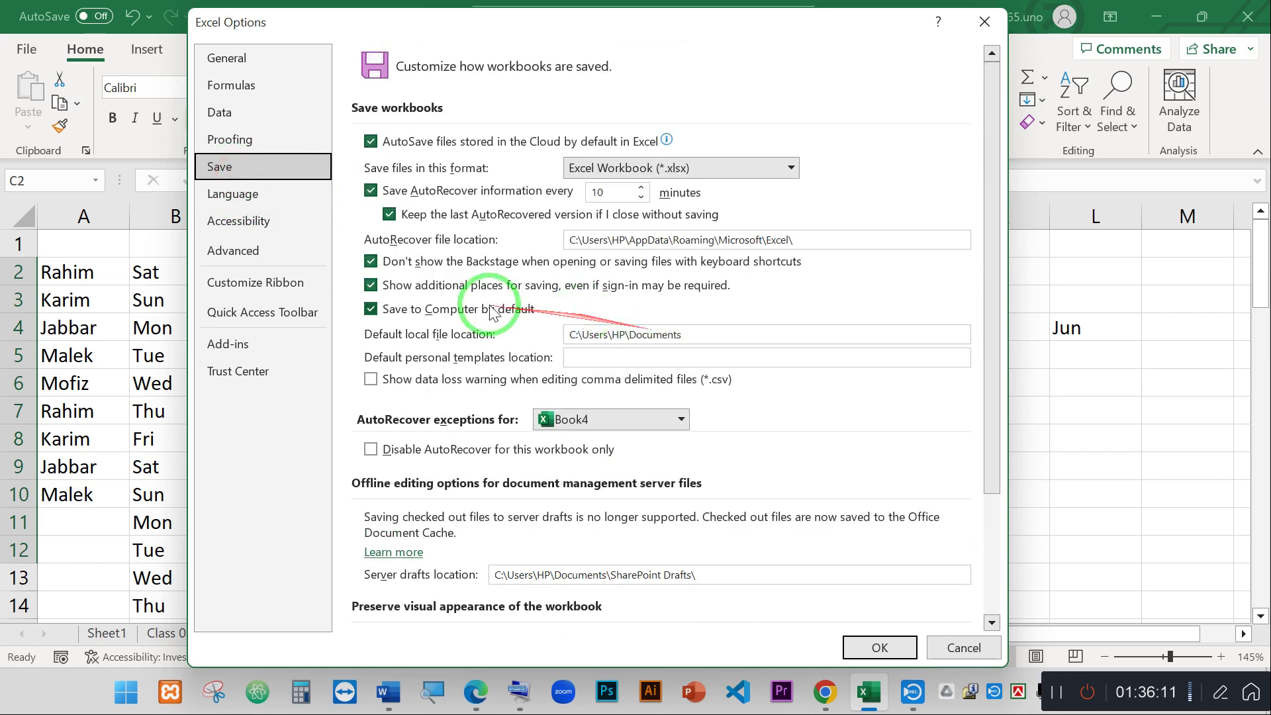
{"action": "left_click", "coordinate": [215, 199]}
{"action": "left_click", "coordinate": [244, 222]}
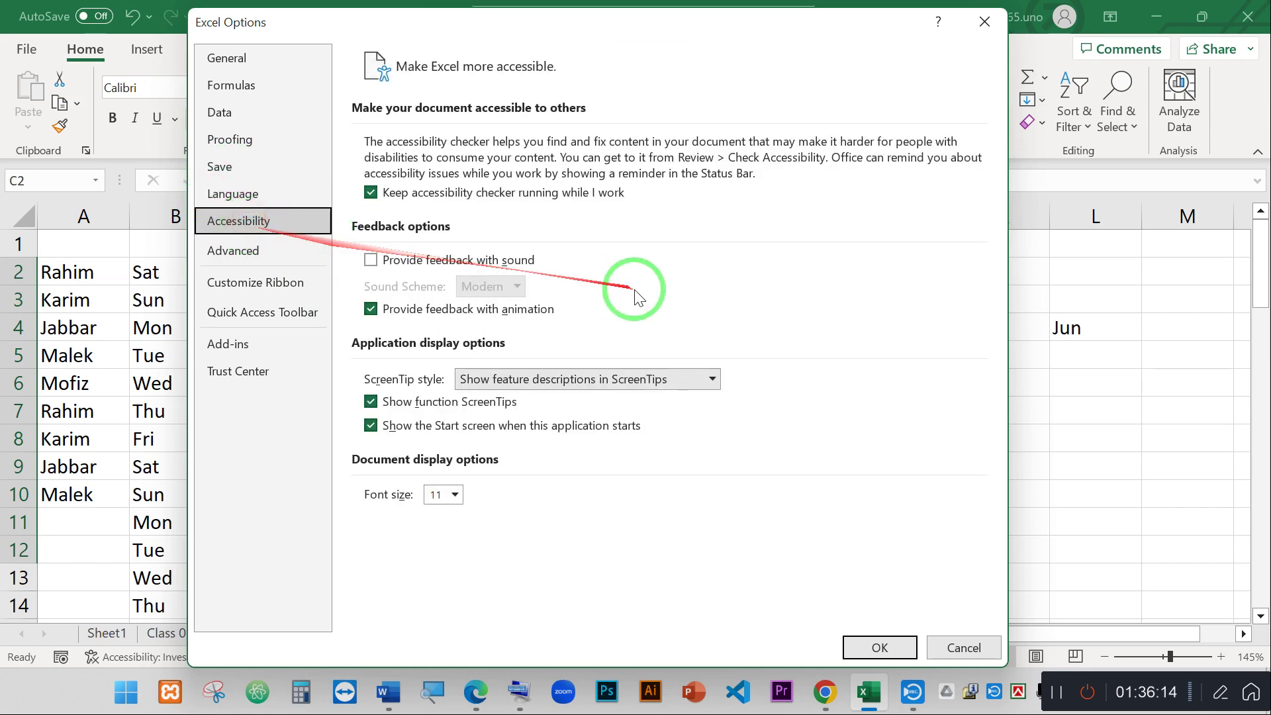
- Go to the Advanced page and scroll down to the Edit Custom Lists setting
{"action": "left_click", "coordinate": [254, 251]}
{"action": "scroll", "coordinate": [623, 423], "scroll_direction": "down", "scroll_amount": 6}
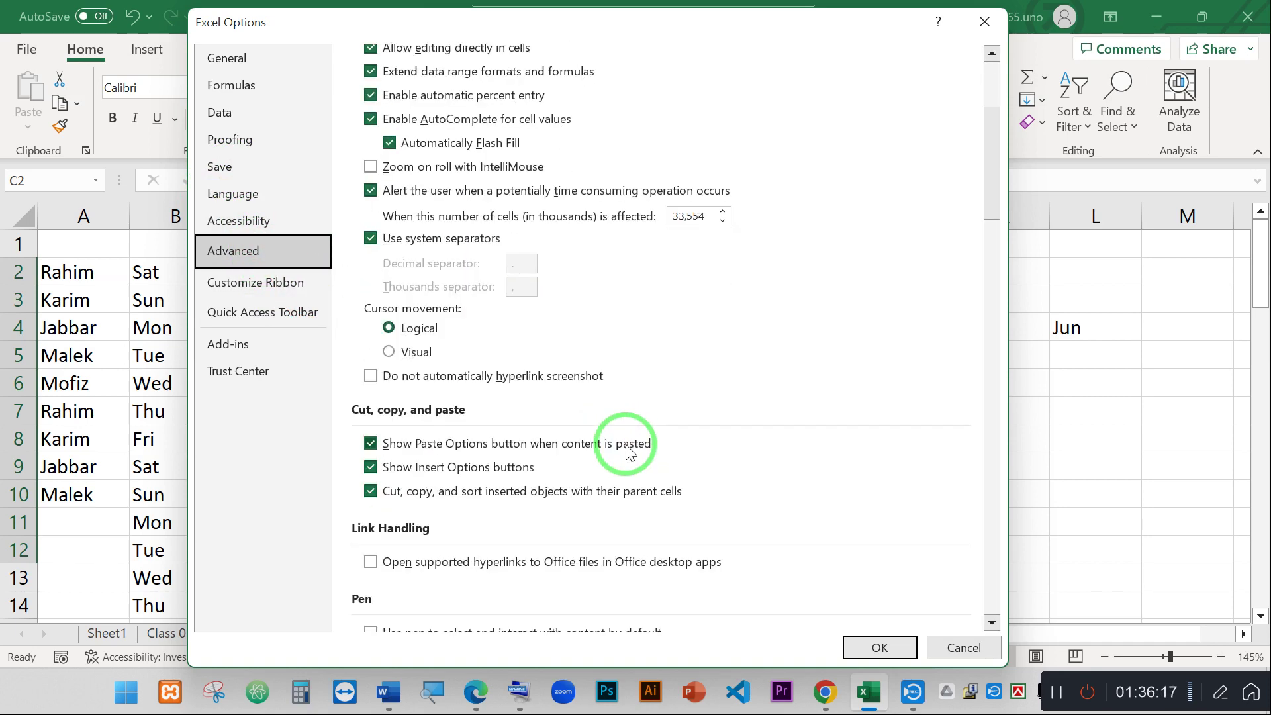
{"action": "scroll", "coordinate": [642, 450], "scroll_direction": "down", "scroll_amount": 3}
{"action": "scroll", "coordinate": [641, 424], "scroll_direction": "down", "scroll_amount": 3}
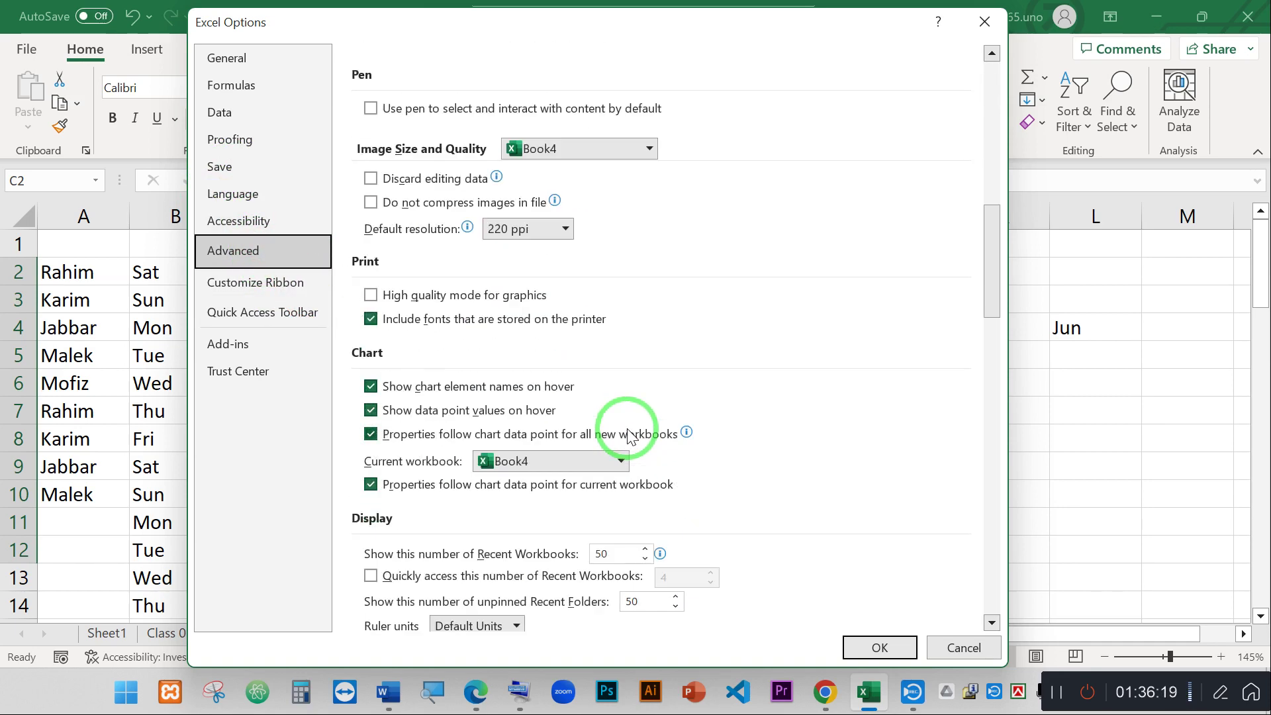
{"action": "scroll", "coordinate": [628, 435], "scroll_direction": "down", "scroll_amount": 3}
{"action": "scroll", "coordinate": [629, 433], "scroll_direction": "down", "scroll_amount": 3}
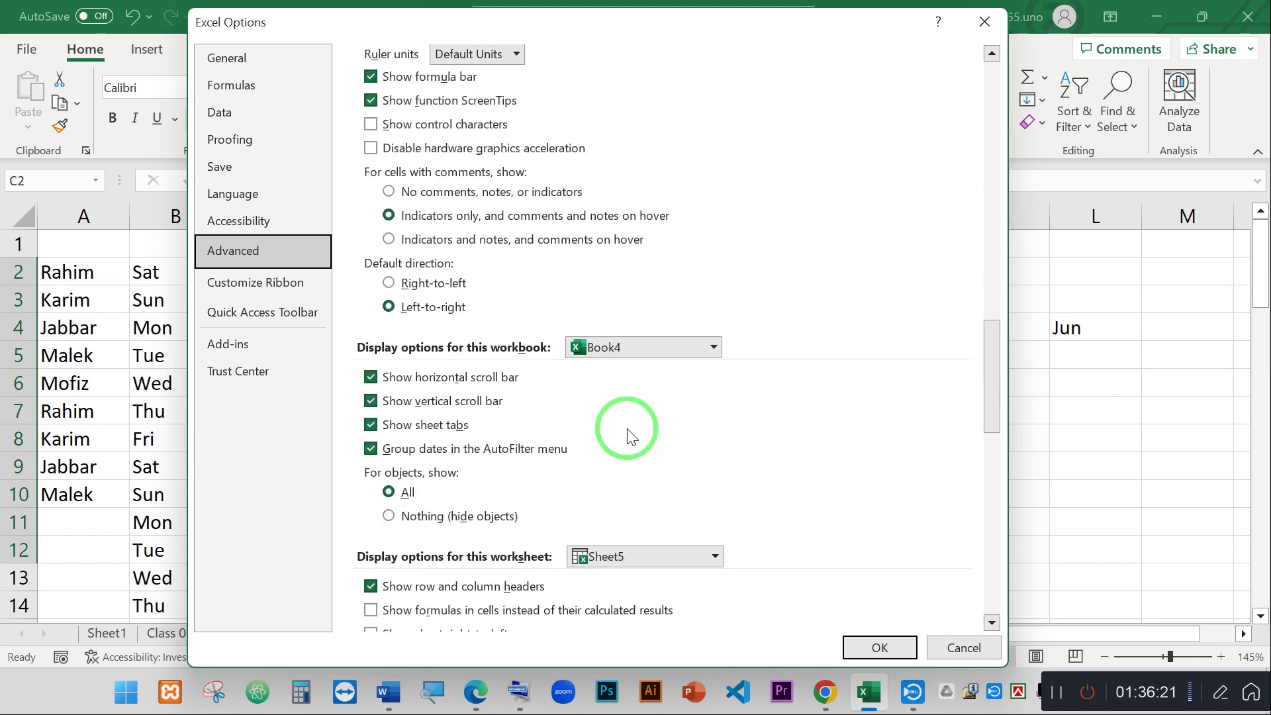
{"action": "scroll", "coordinate": [628, 427], "scroll_direction": "down", "scroll_amount": 6}
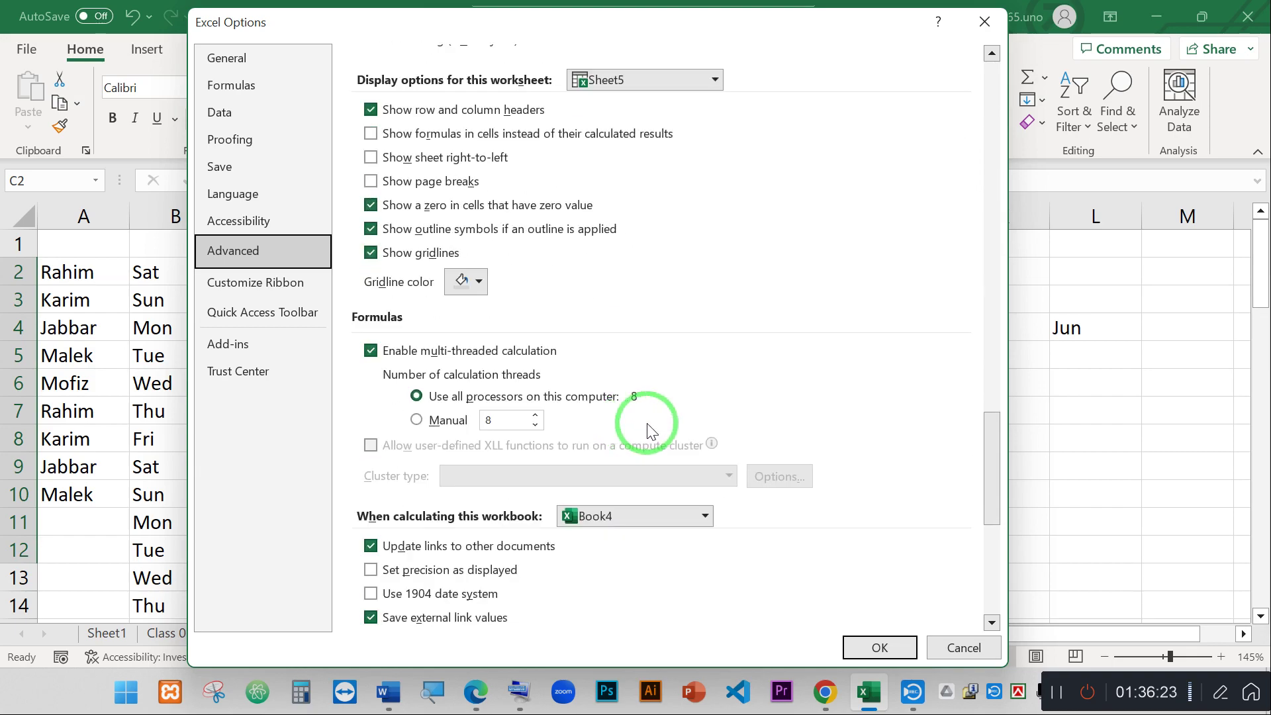
{"action": "scroll", "coordinate": [647, 434], "scroll_direction": "down", "scroll_amount": 3}
{"action": "scroll", "coordinate": [647, 437], "scroll_direction": "down", "scroll_amount": 5}
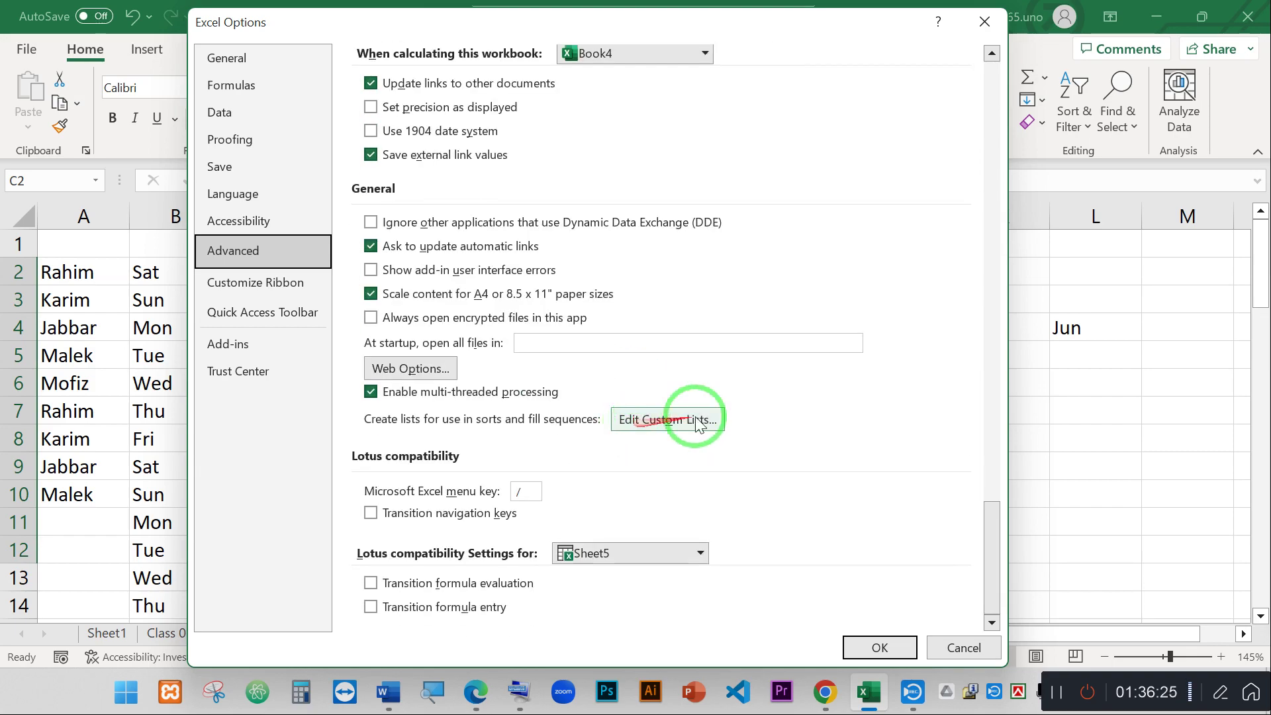
{"action": "left_click", "coordinate": [236, 258]}
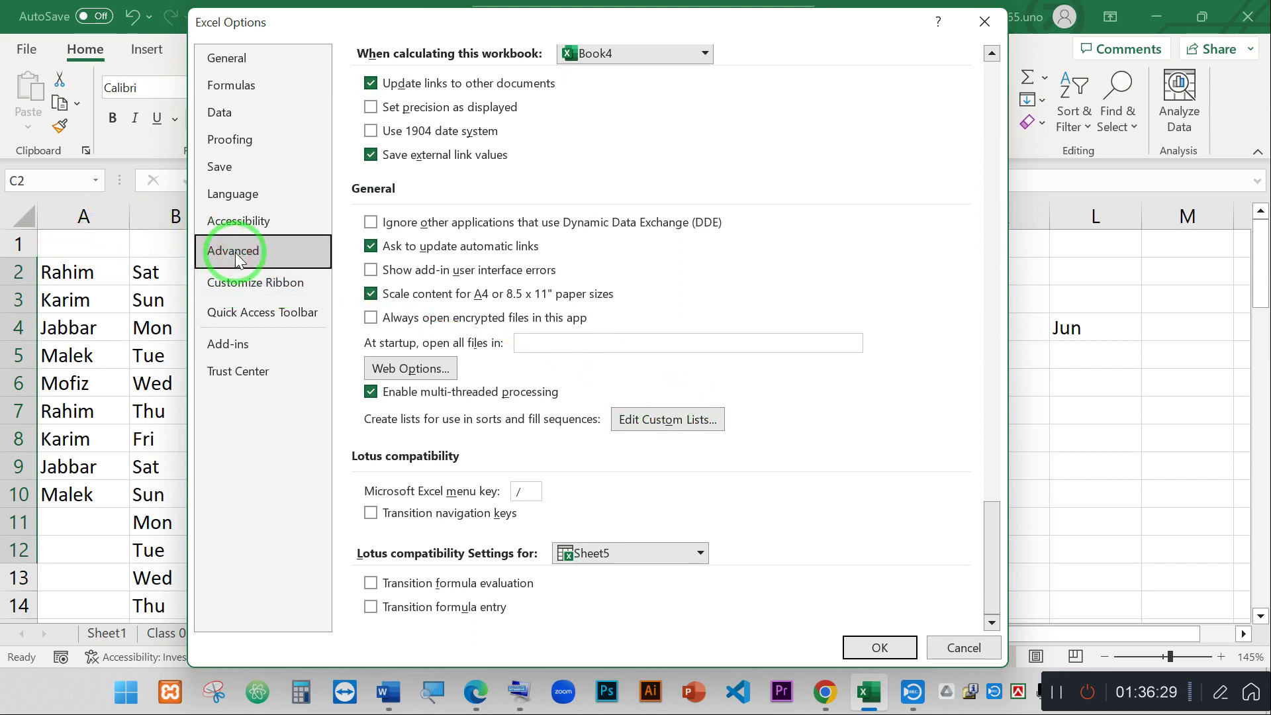
{"action": "left_click_drag", "start_coordinate": [239, 257], "coordinate": [540, 382]}
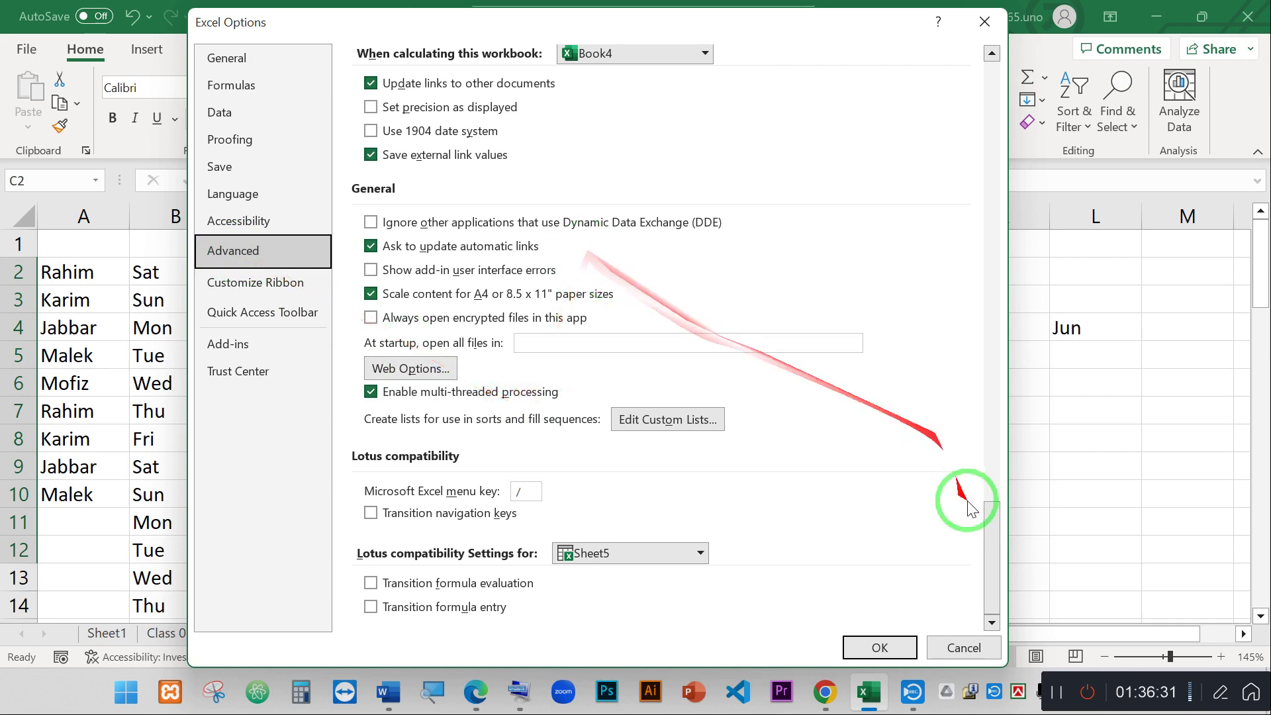
{"action": "scroll", "coordinate": [760, 318], "scroll_direction": "up", "scroll_amount": 3}
{"action": "scroll", "coordinate": [755, 314], "scroll_direction": "up", "scroll_amount": 3}
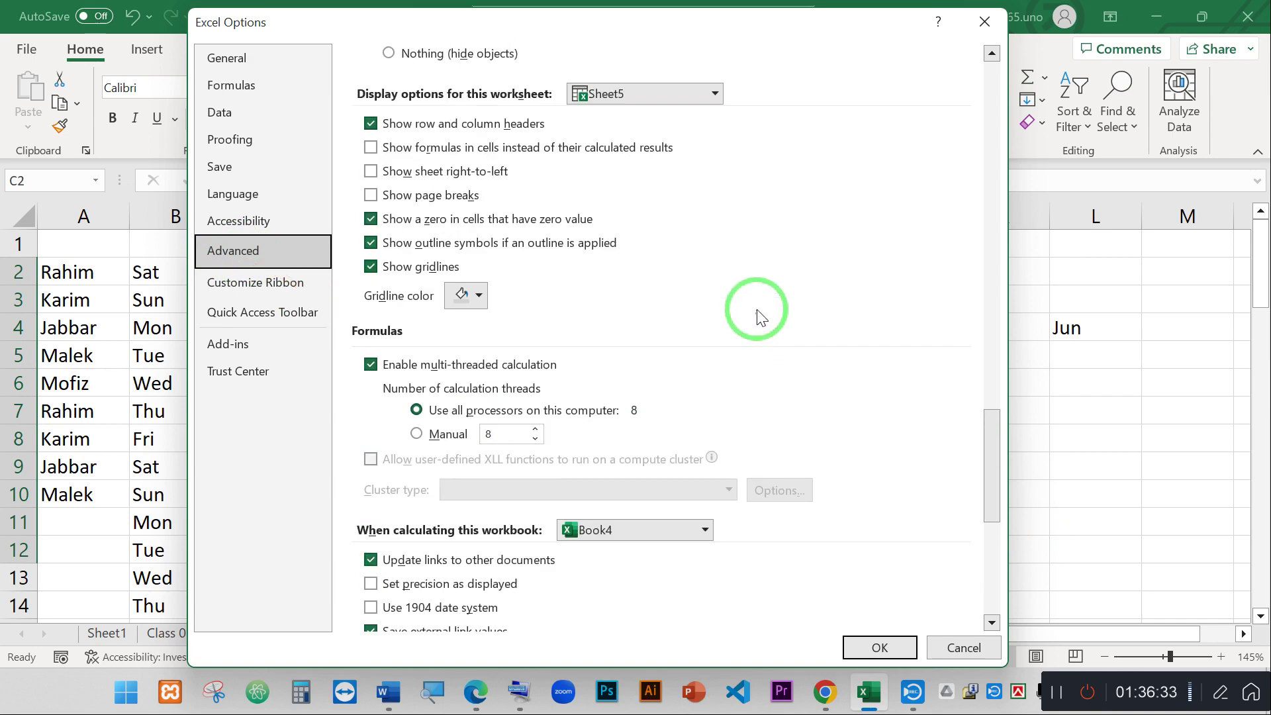
{"action": "scroll", "coordinate": [768, 331], "scroll_direction": "down", "scroll_amount": 6}
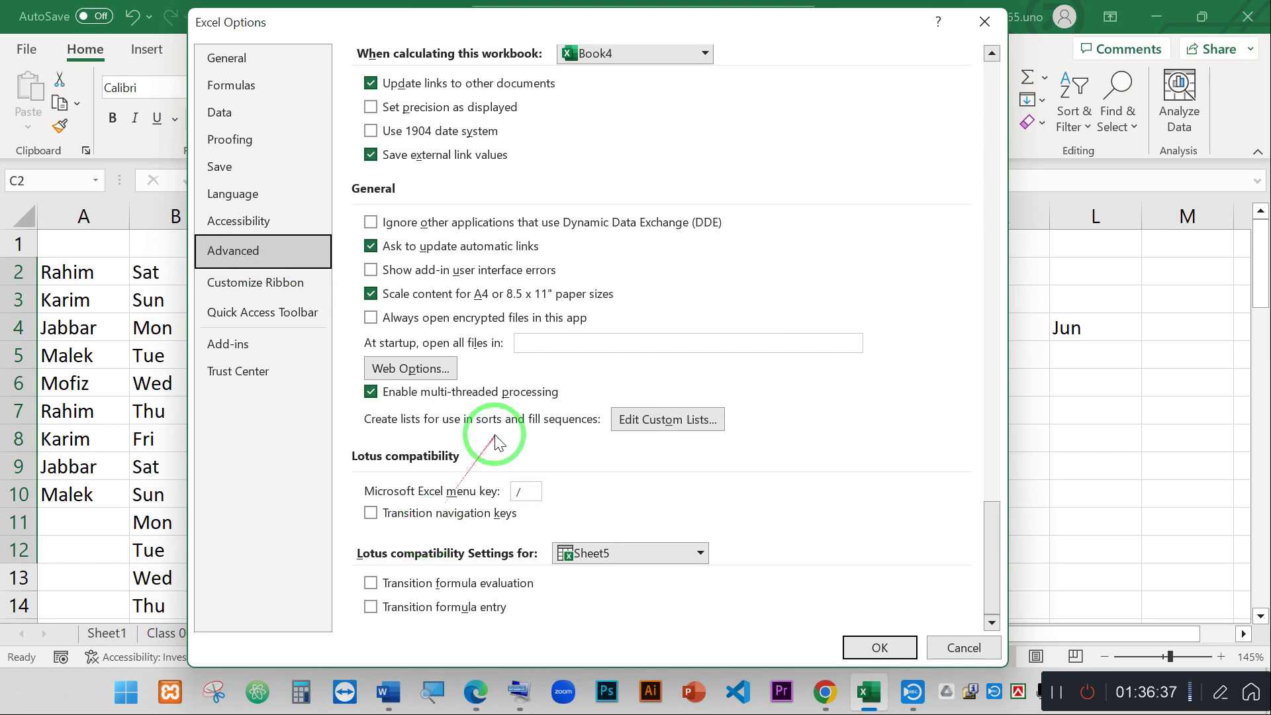
- View the day, month and five-name entries in Custom Lists, then close it
{"action": "left_click", "coordinate": [661, 424]}
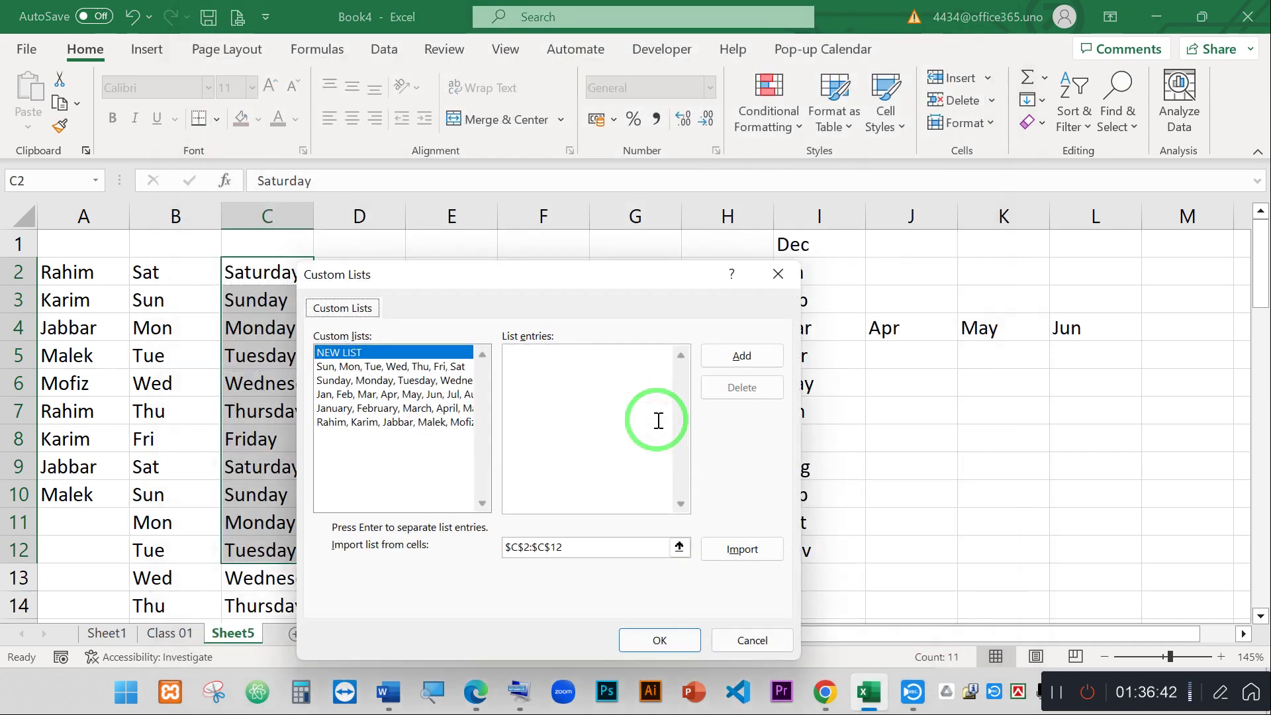
{"action": "left_click", "coordinate": [361, 368]}
{"action": "left_click", "coordinate": [361, 381]}
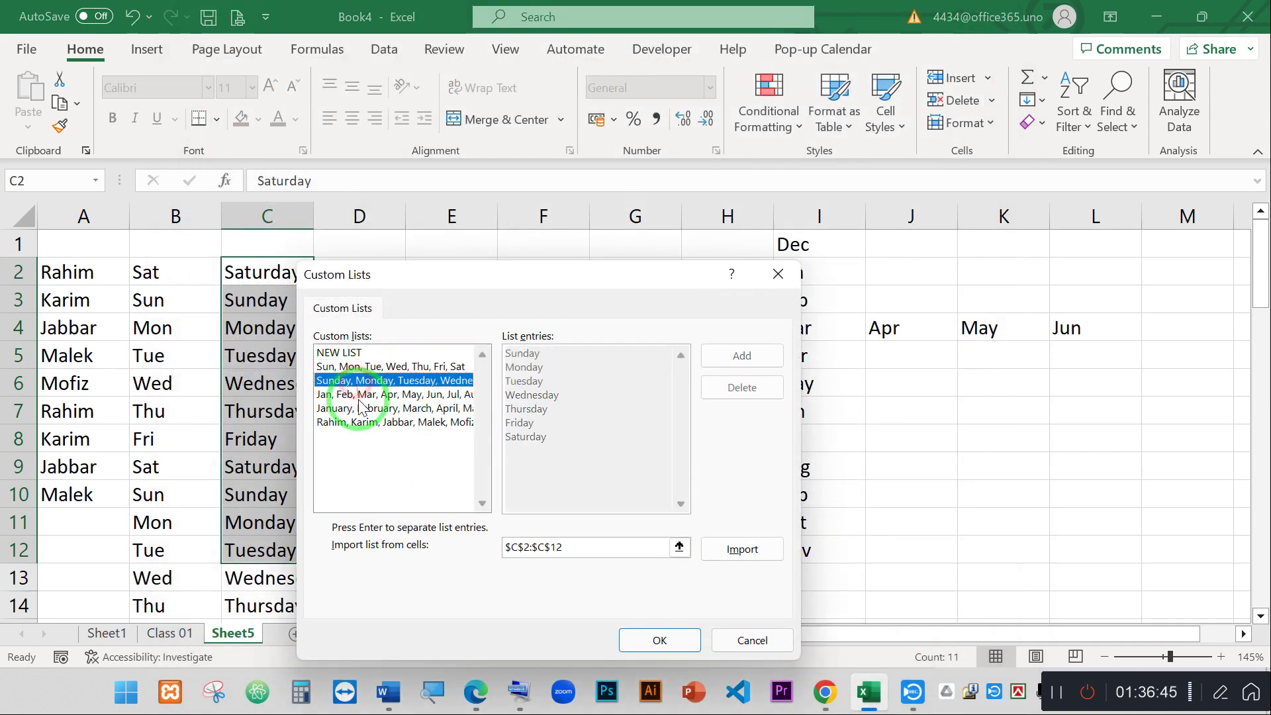
{"action": "left_click", "coordinate": [376, 395]}
{"action": "left_click", "coordinate": [338, 409]}
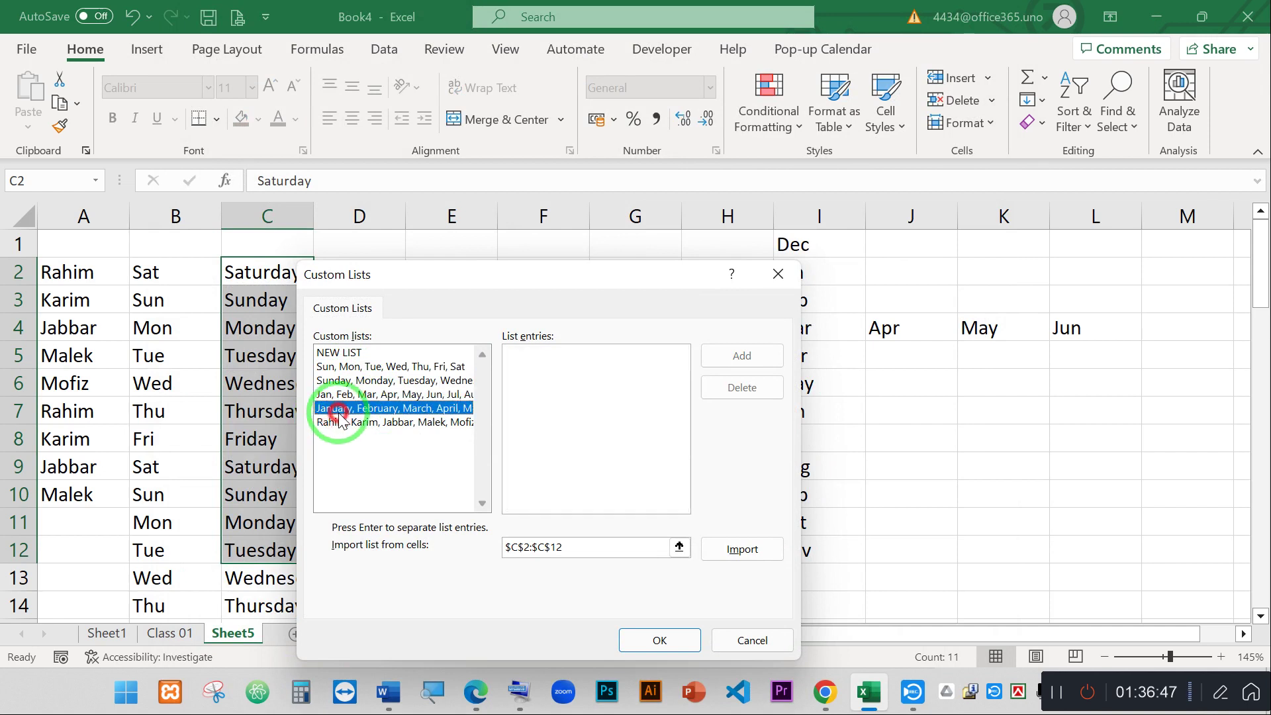
{"action": "left_click", "coordinate": [349, 426]}
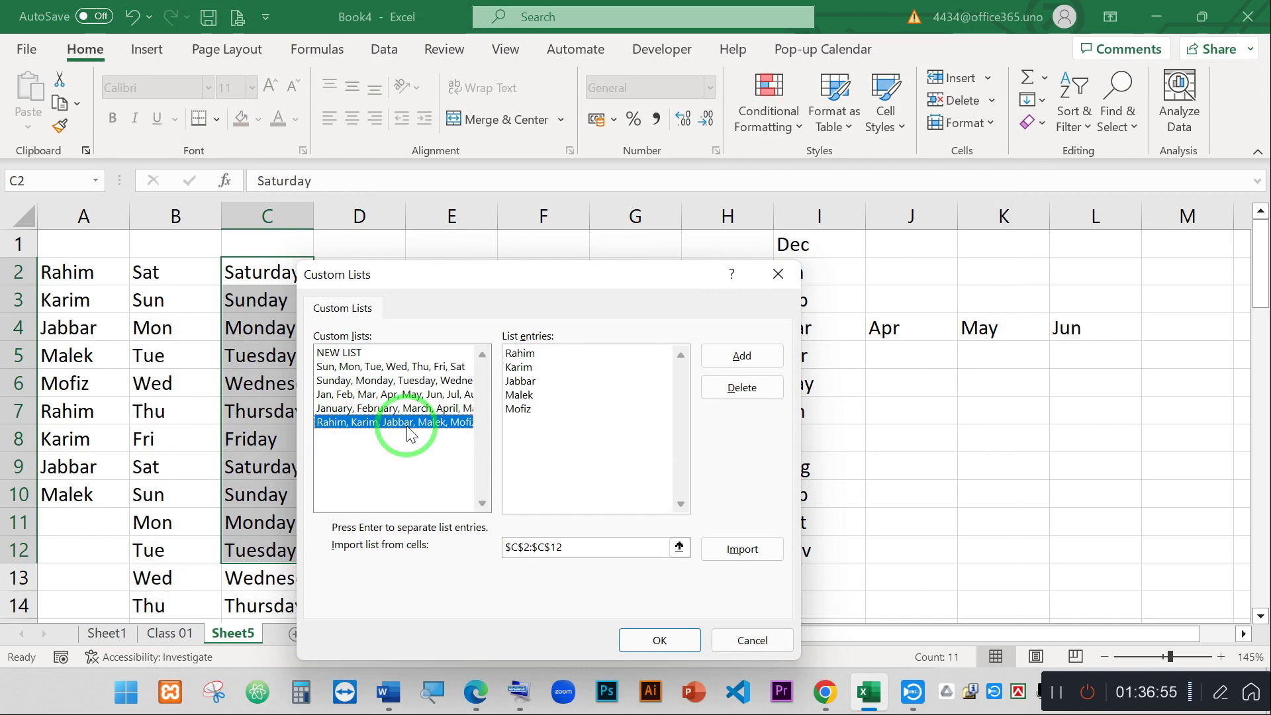
{"action": "left_click", "coordinate": [766, 273]}
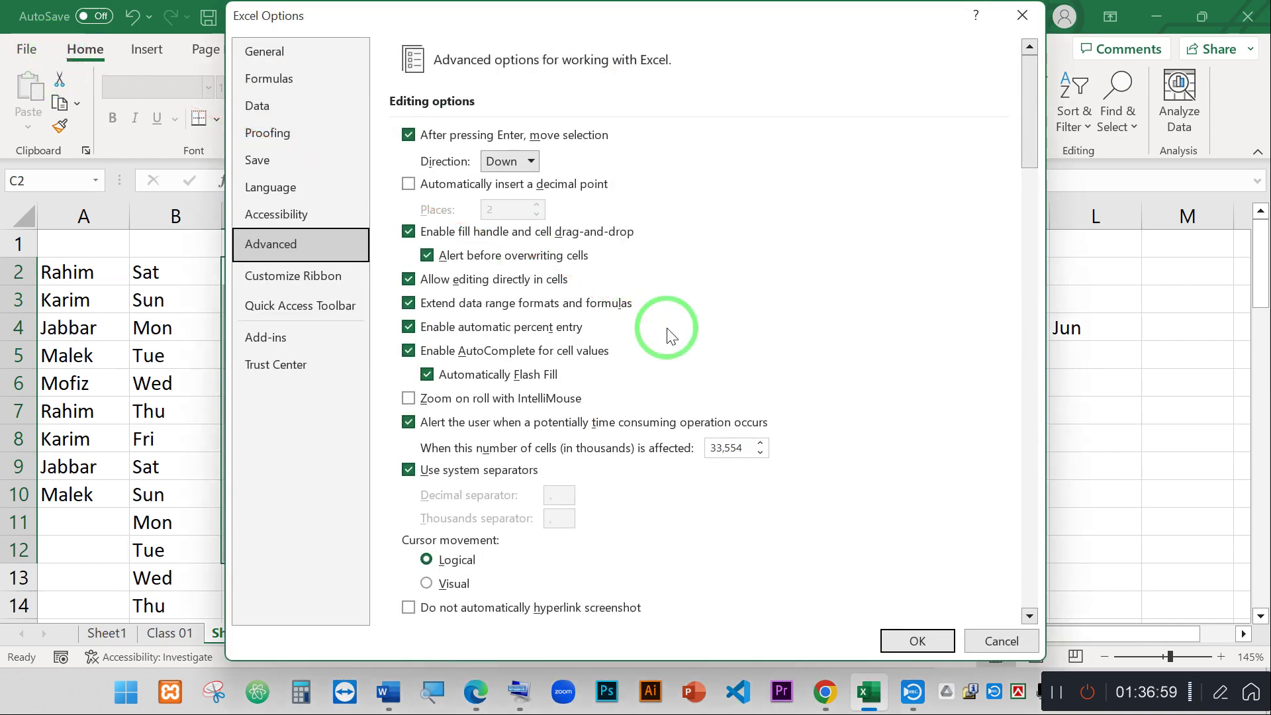
- Scroll the Advanced page to its General section showing Edit Custom Lists
{"action": "left_click_drag", "start_coordinate": [670, 334], "coordinate": [746, 264]}
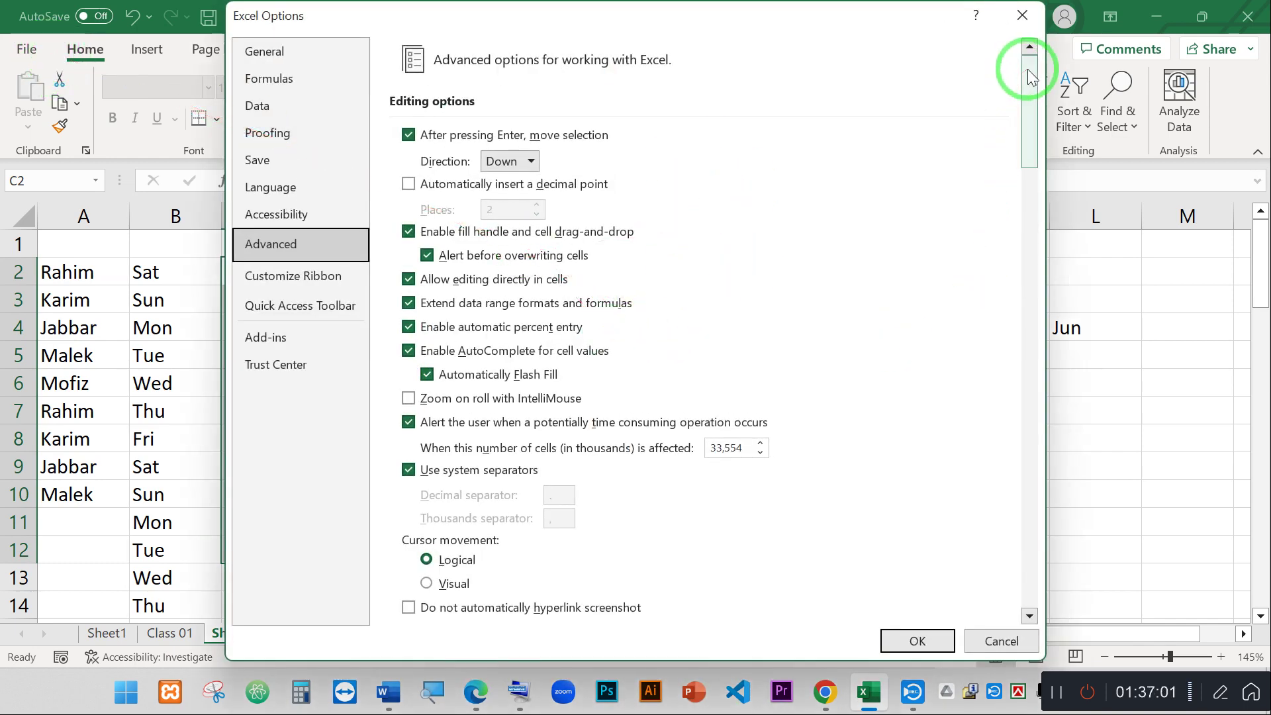
{"action": "left_click_drag", "start_coordinate": [1027, 69], "coordinate": [1019, 602]}
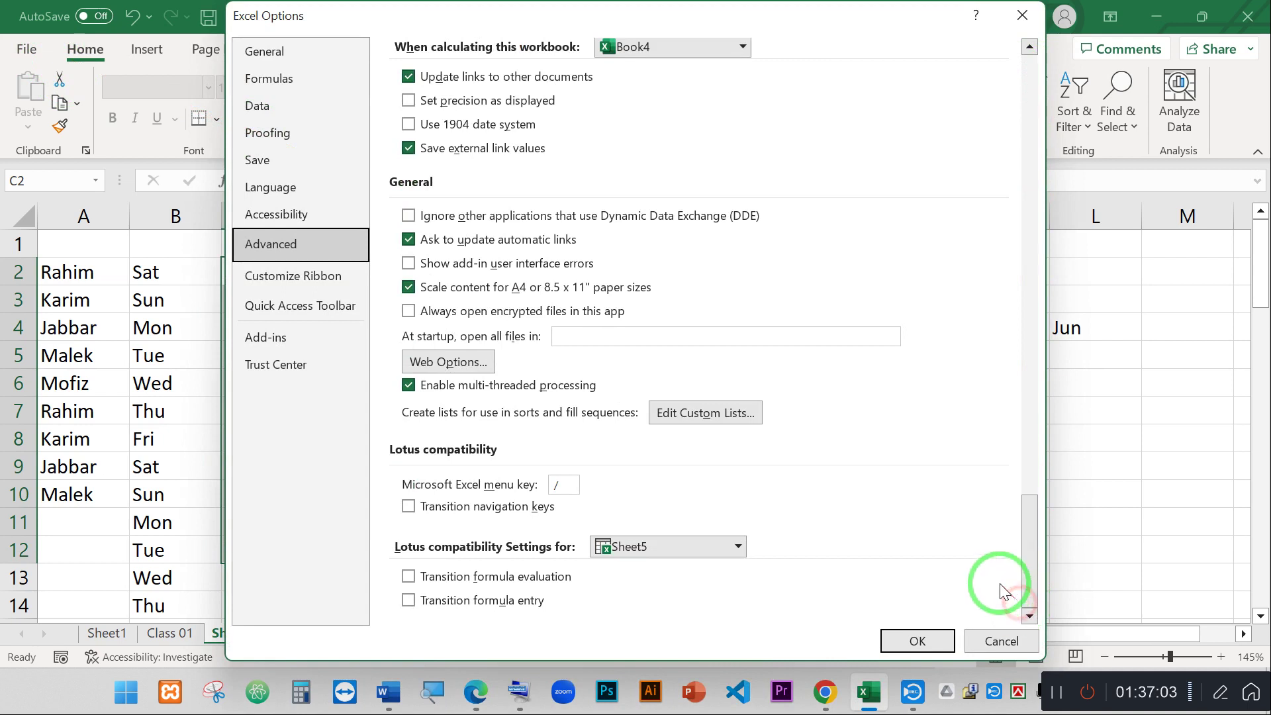
{"action": "left_click_drag", "start_coordinate": [984, 532], "coordinate": [982, 543]}
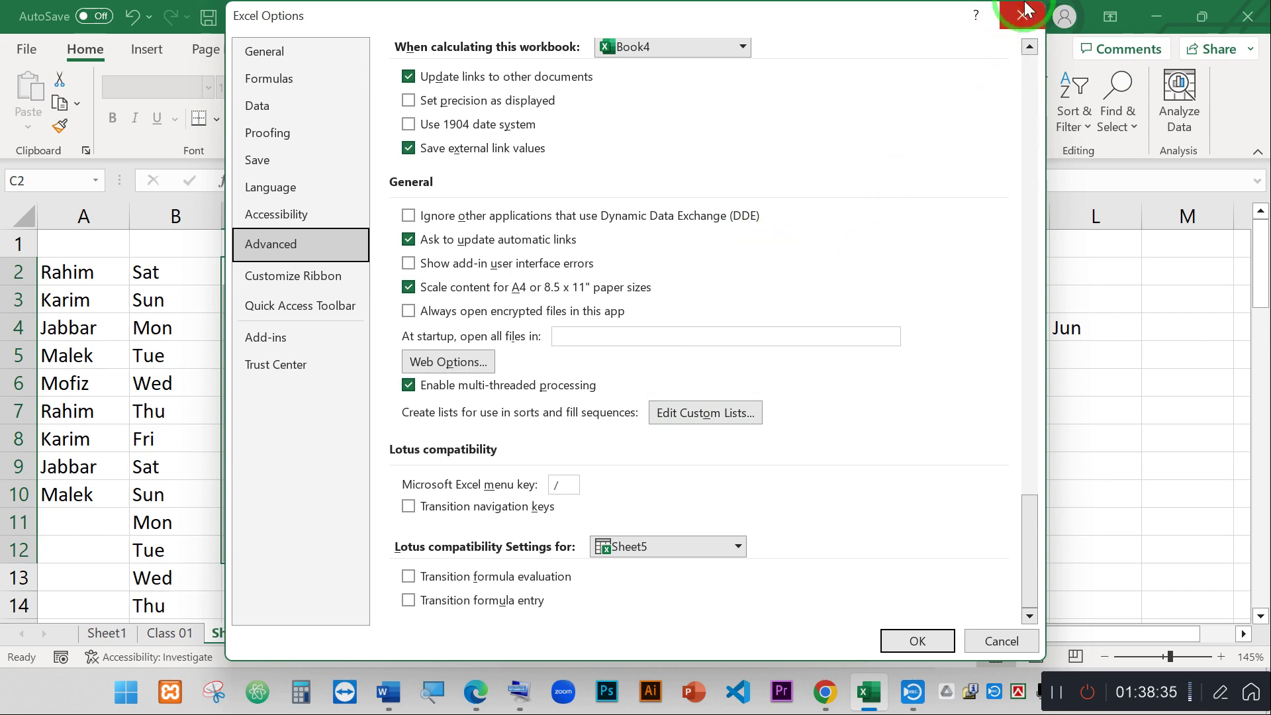
- Open Edit Custom Lists and view the short and full day-name and month-name lists
{"action": "left_click", "coordinate": [695, 412]}
{"action": "left_click_drag", "start_coordinate": [539, 278], "coordinate": [556, 129]}
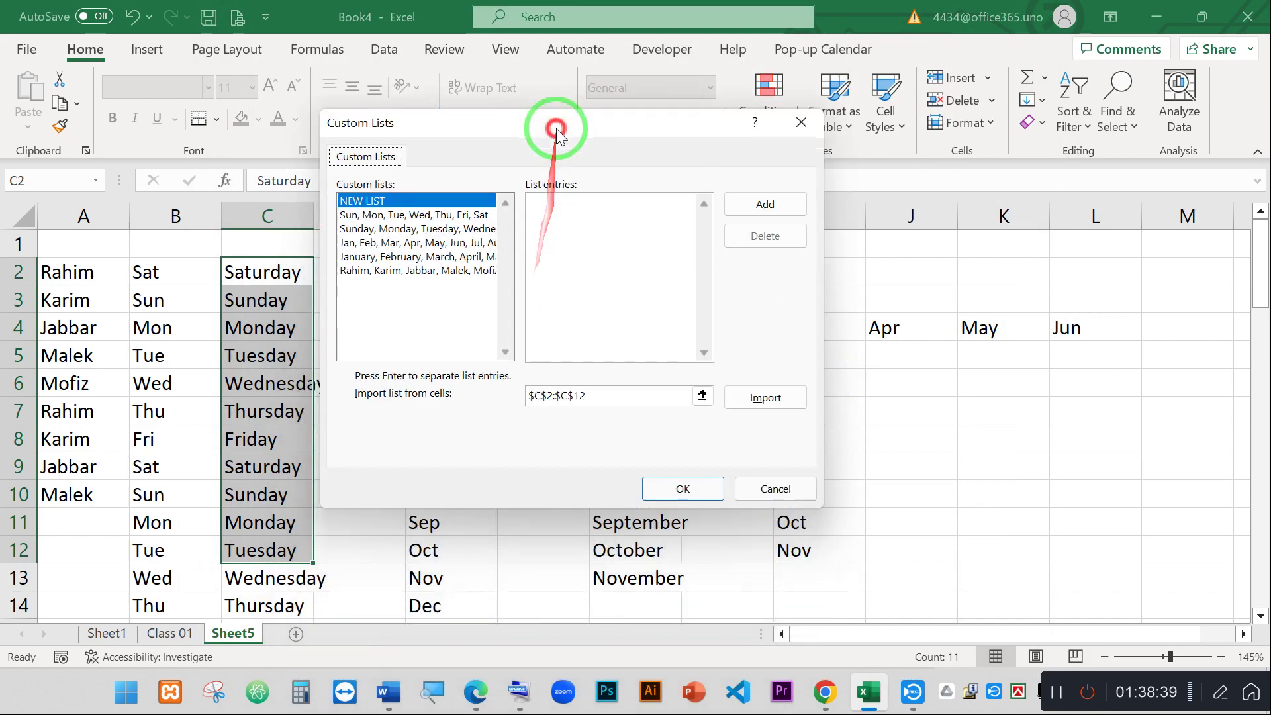
{"action": "left_click", "coordinate": [374, 214]}
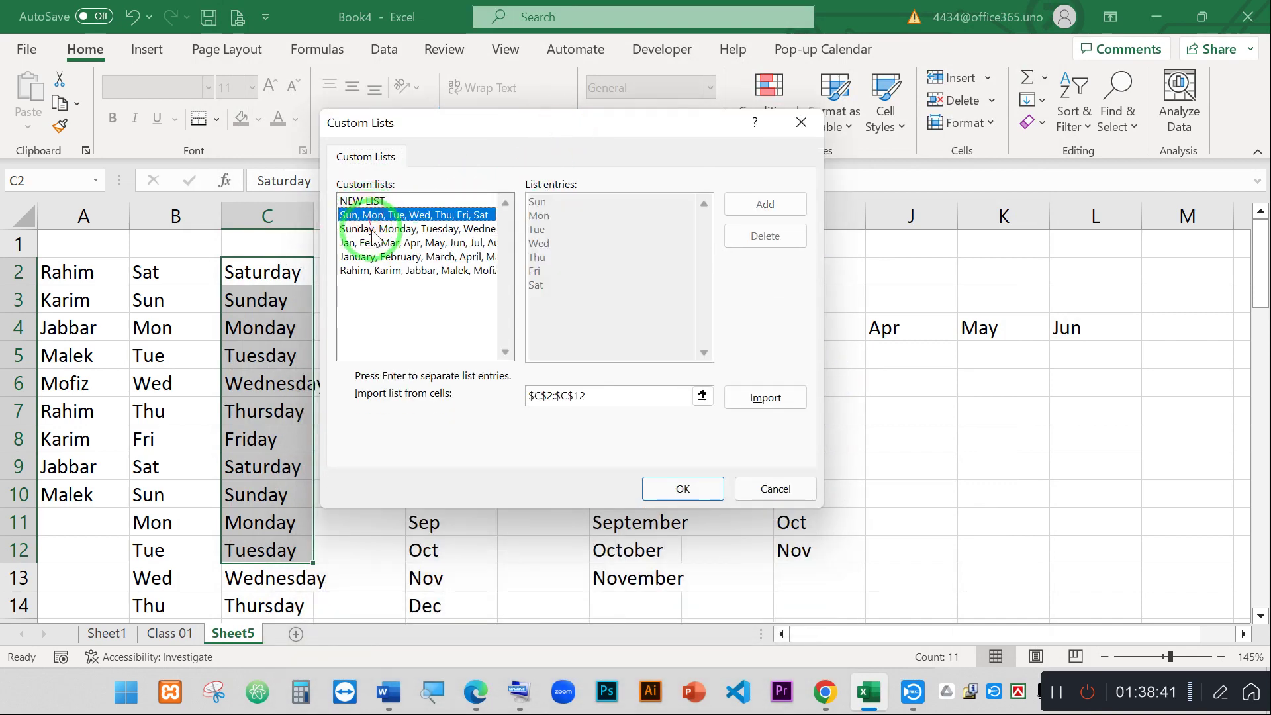
{"action": "left_click", "coordinate": [372, 230]}
{"action": "left_click", "coordinate": [375, 243]}
{"action": "left_click", "coordinate": [380, 258]}
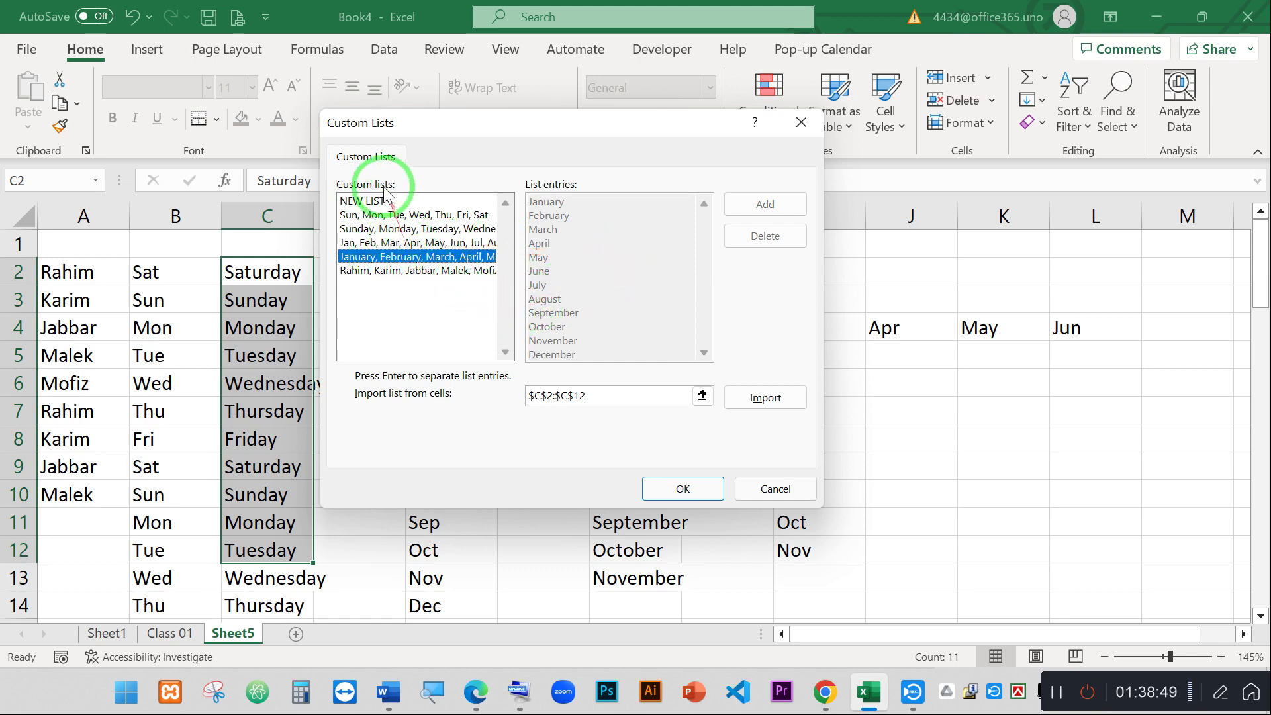
- Start an empty NEW LIST, try adding it with no entries, then close the Custom Lists editor
{"action": "left_click", "coordinate": [363, 199]}
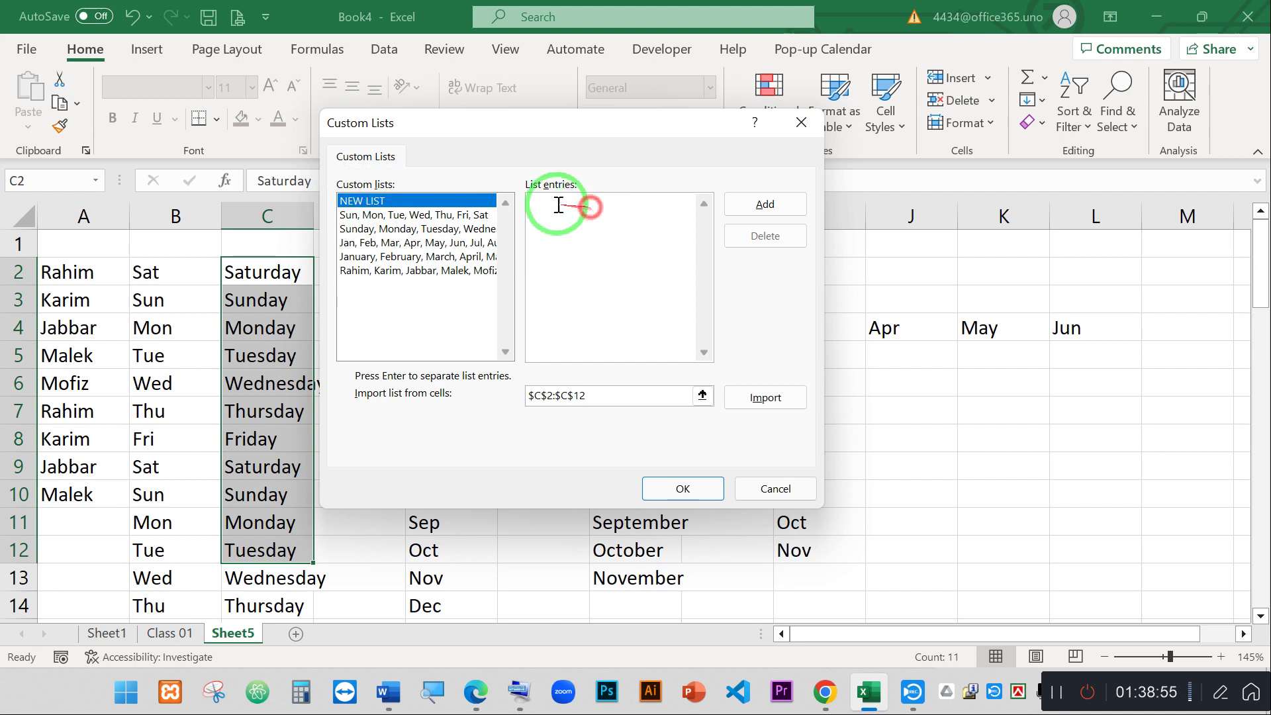
{"action": "left_click", "coordinate": [599, 220]}
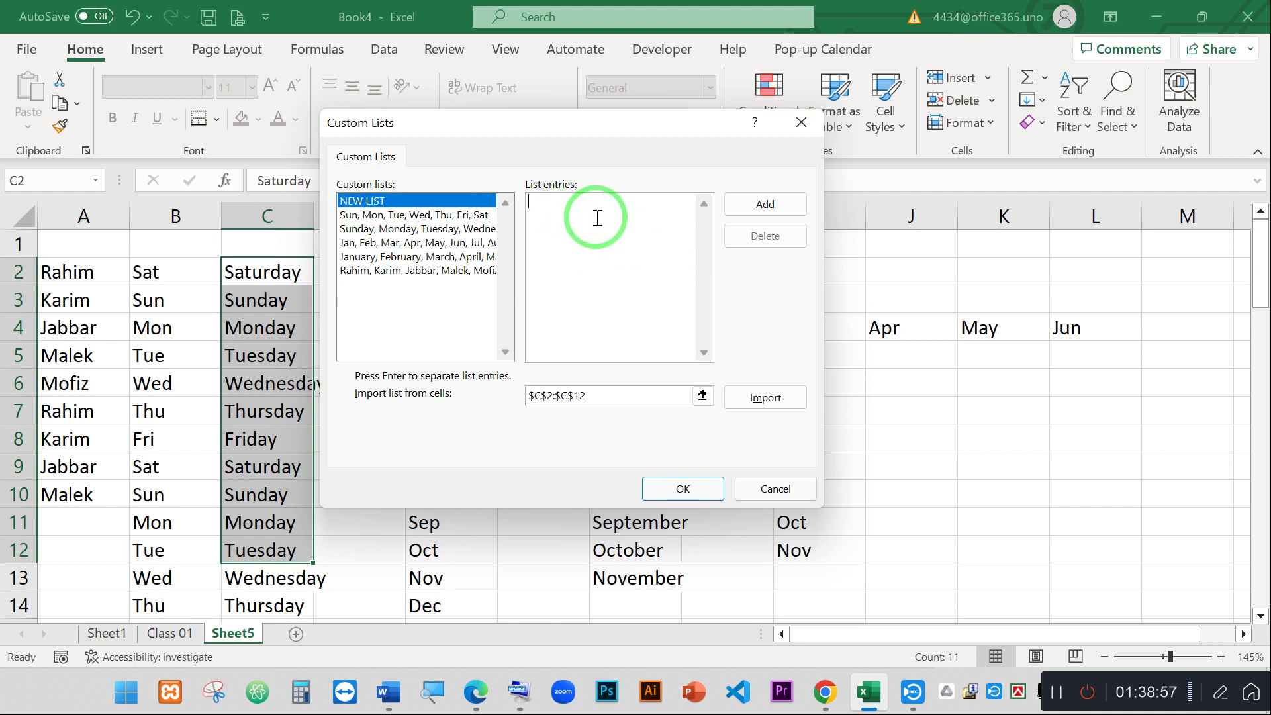
{"action": "left_click", "coordinate": [457, 214]}
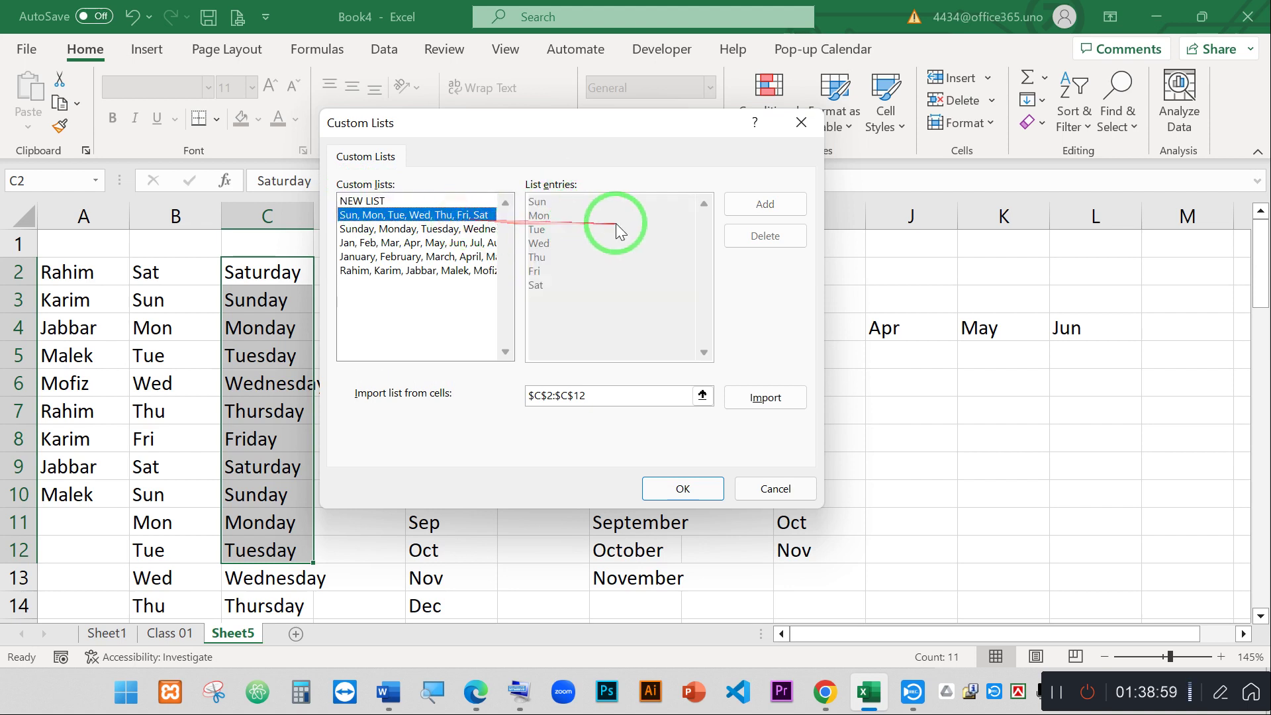
{"action": "left_click", "coordinate": [381, 201]}
{"action": "left_click", "coordinate": [555, 221]}
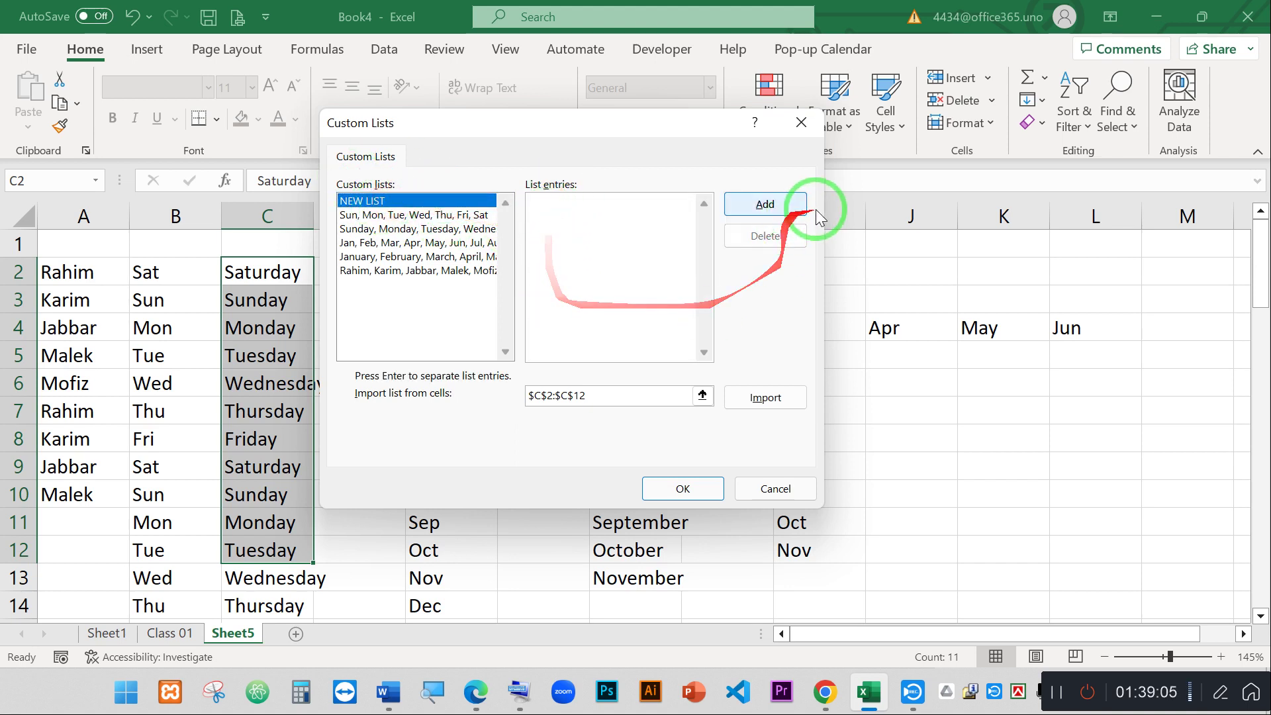
{"action": "left_click", "coordinate": [780, 208]}
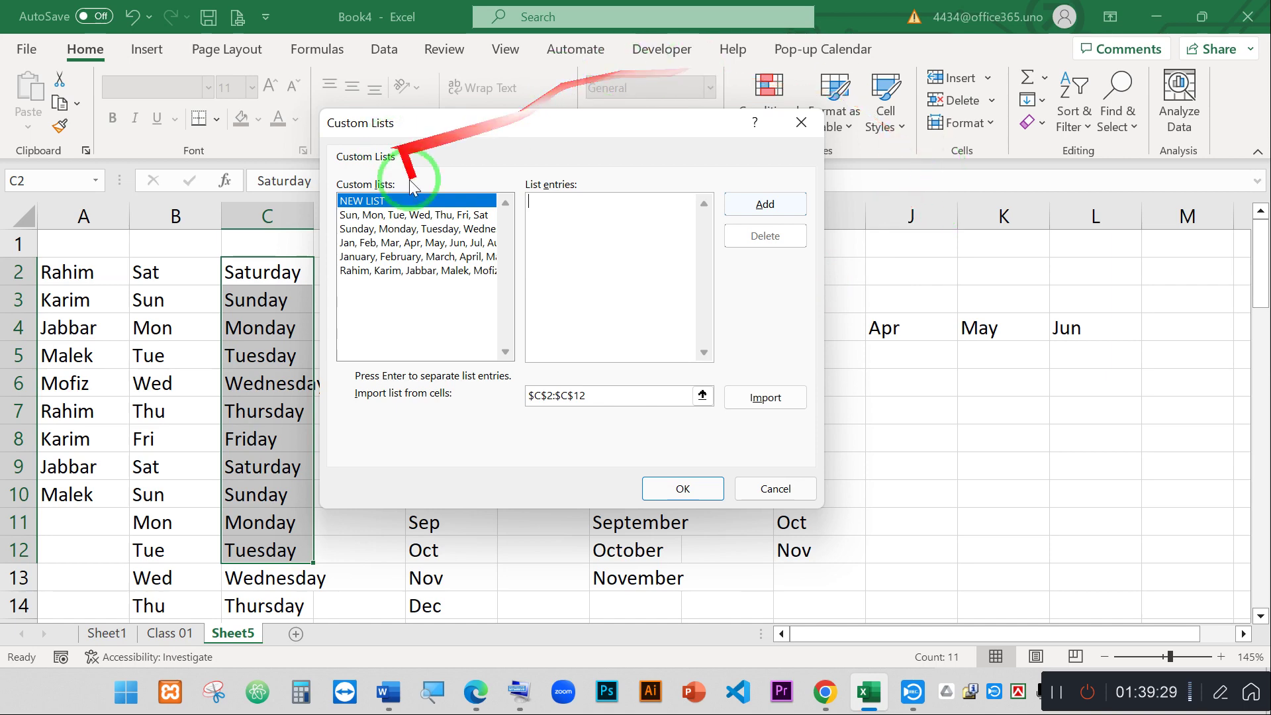
{"action": "left_click", "coordinate": [560, 221]}
{"action": "left_click", "coordinate": [801, 122]}
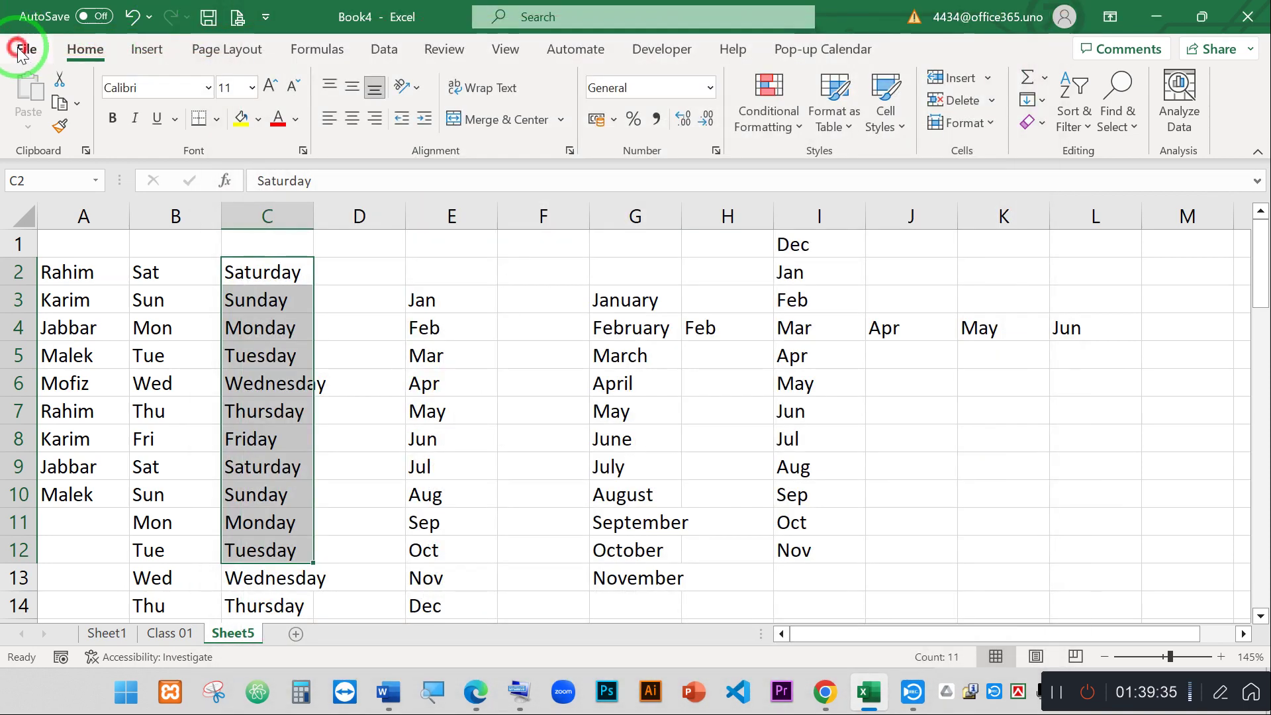
- Reopen Excel Options via File > More > Options and scroll the Advanced page toward General
{"action": "left_click", "coordinate": [25, 48]}
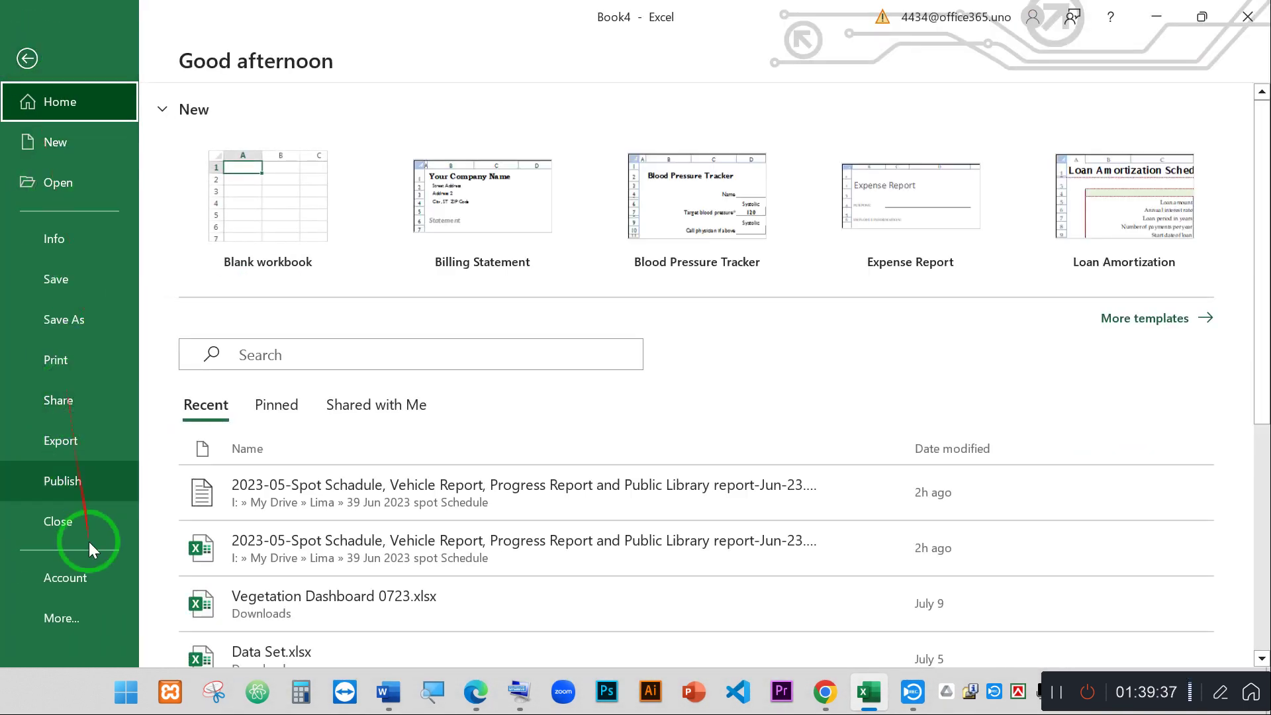
{"action": "left_click", "coordinate": [103, 621]}
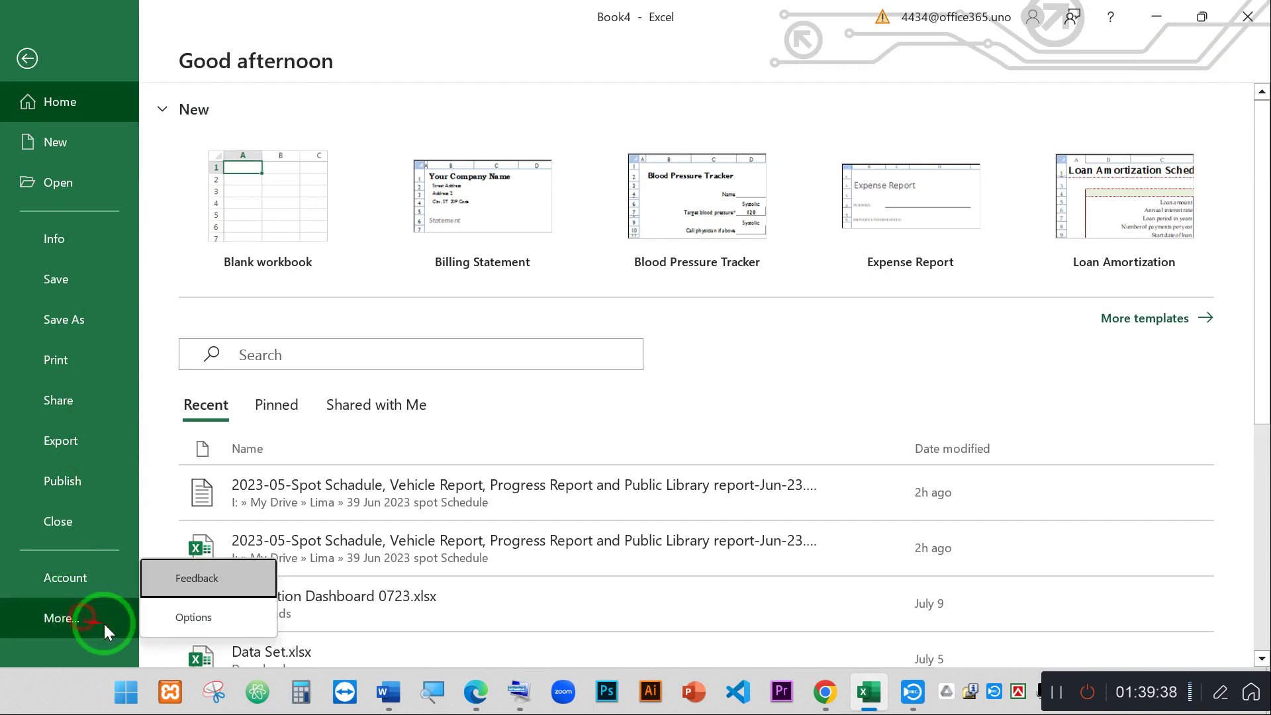
{"action": "left_click", "coordinate": [182, 621]}
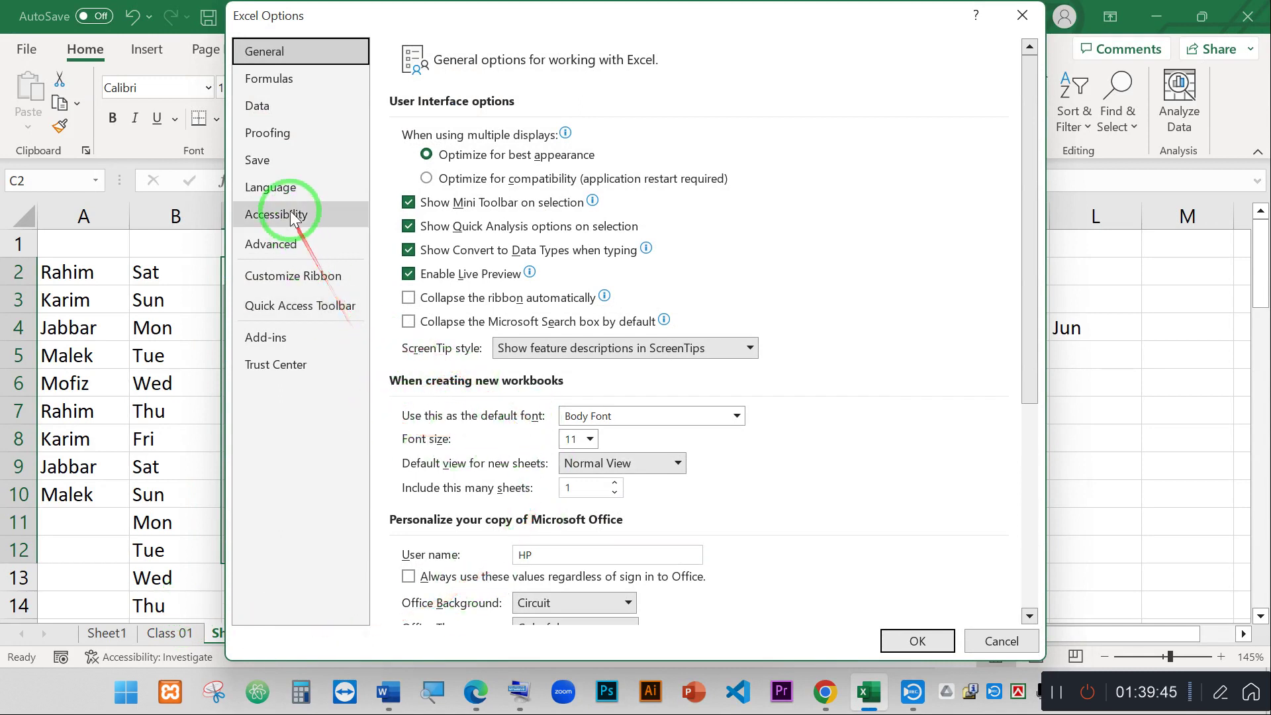
{"action": "left_click", "coordinate": [286, 249]}
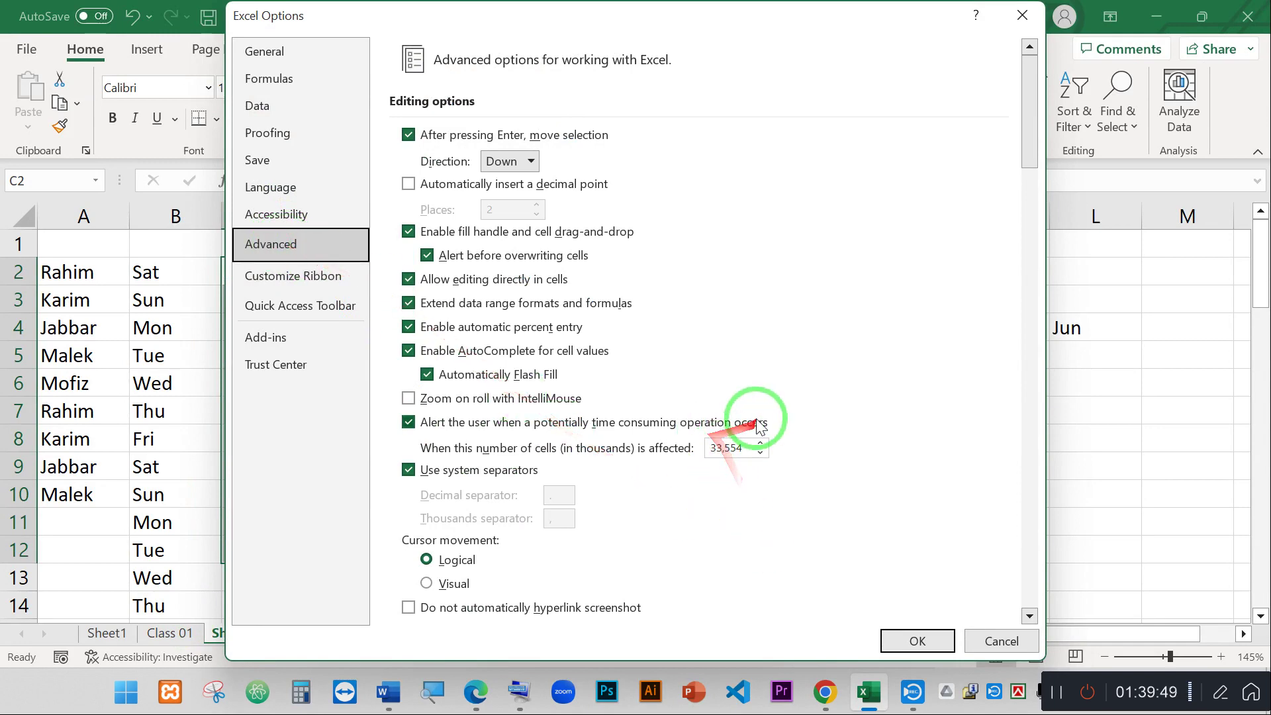
{"action": "left_click", "coordinate": [1031, 395]}
{"action": "scroll", "coordinate": [940, 424], "scroll_direction": "down", "scroll_amount": 5}
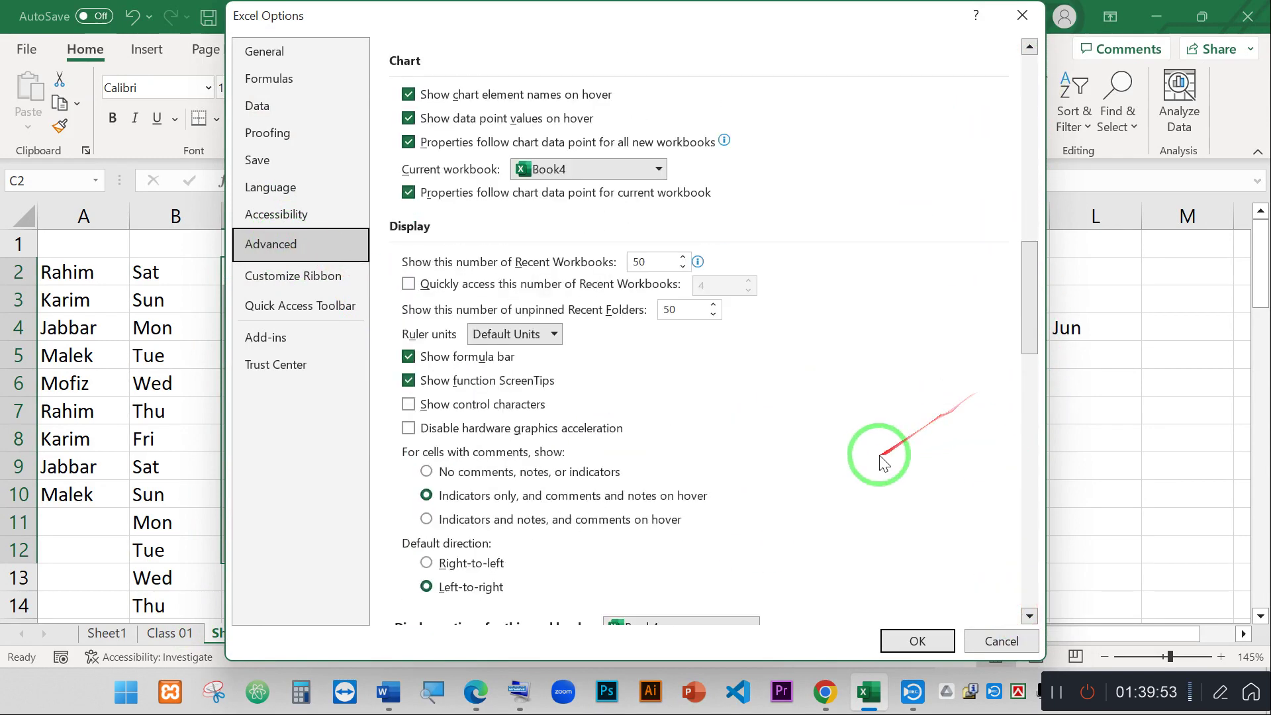
{"action": "scroll", "coordinate": [884, 462], "scroll_direction": "down", "scroll_amount": 15}
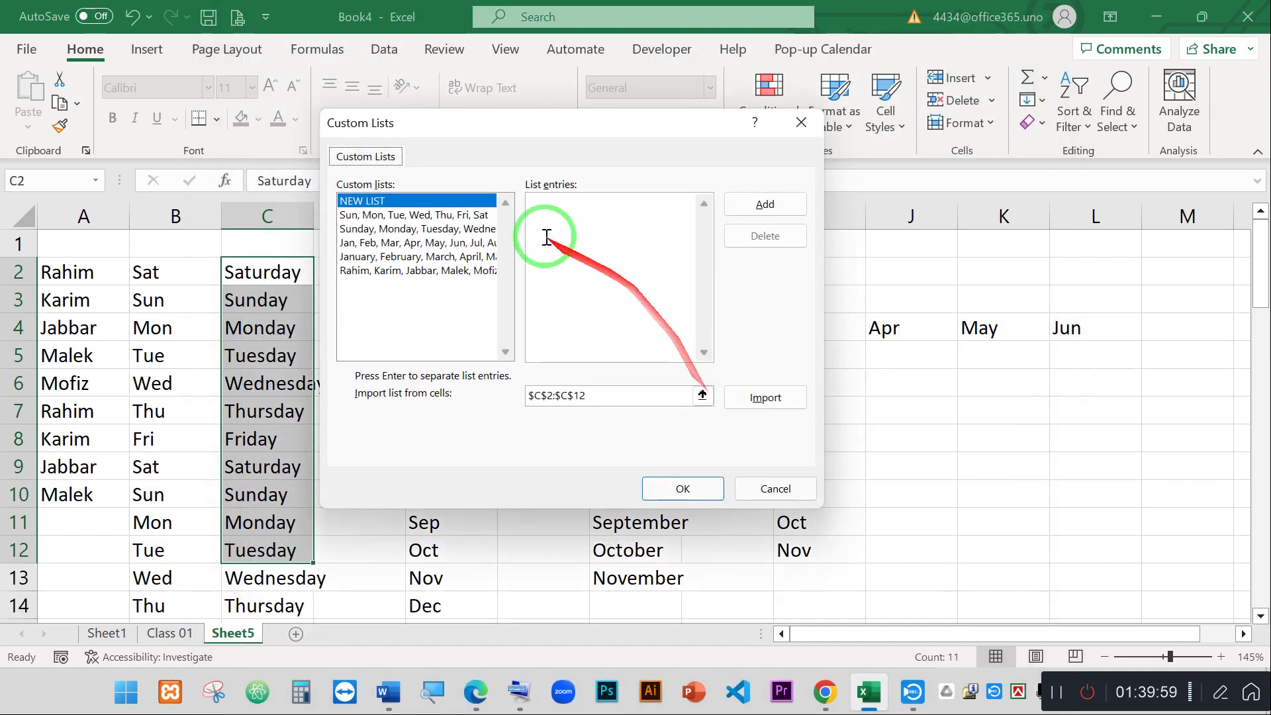
- Leave NEW LIST's entries empty, close Custom Lists and Excel Options, returning to Sheet5
{"action": "left_click", "coordinate": [559, 200]}
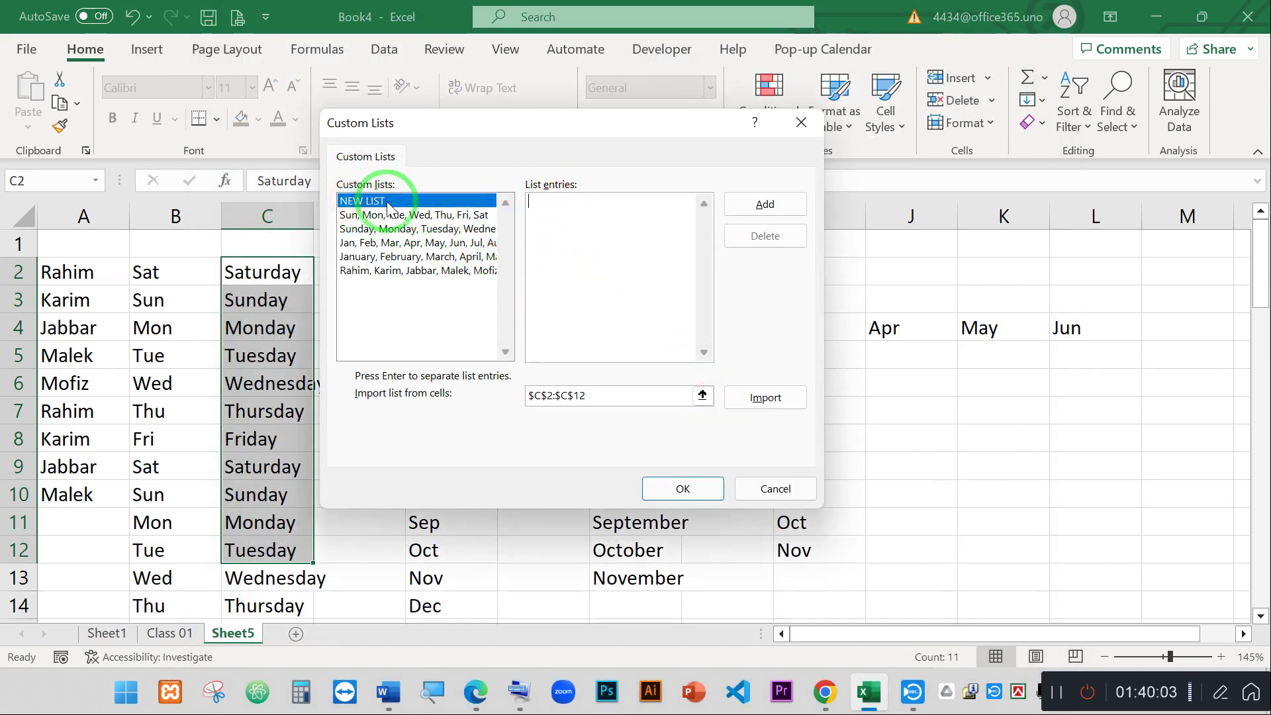
{"action": "left_click", "coordinate": [569, 219]}
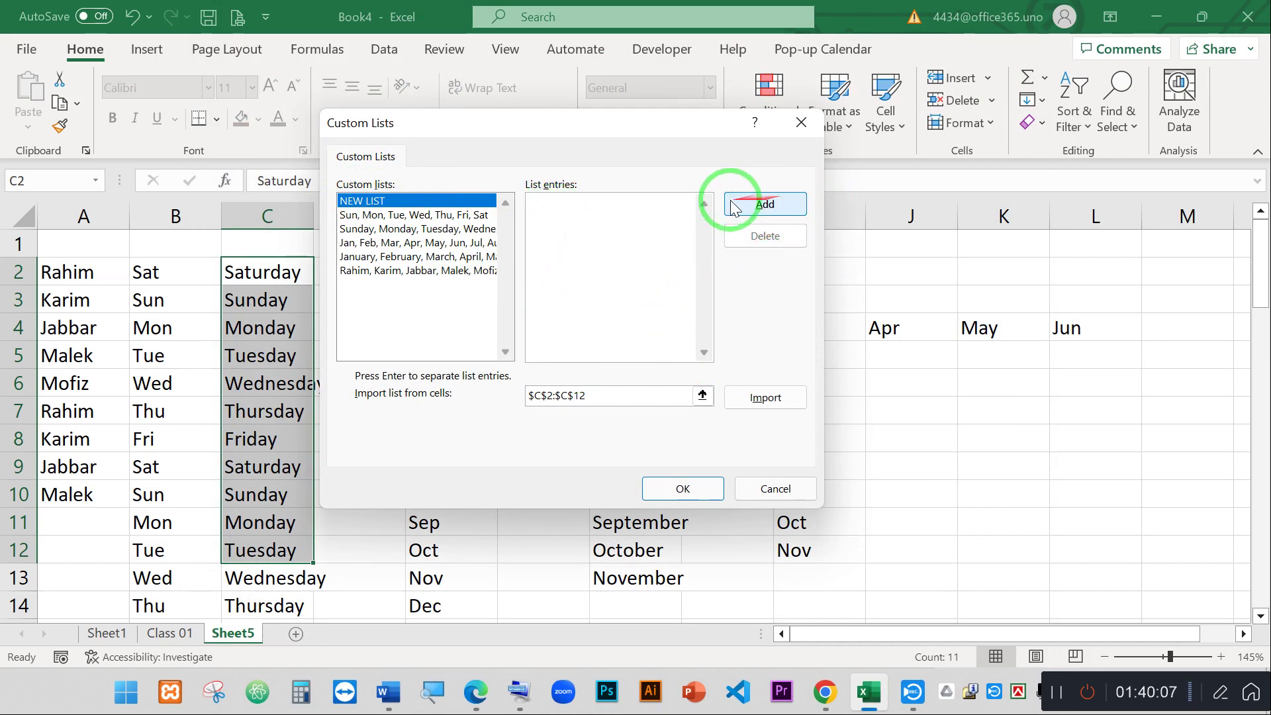
{"action": "left_click", "coordinate": [666, 213]}
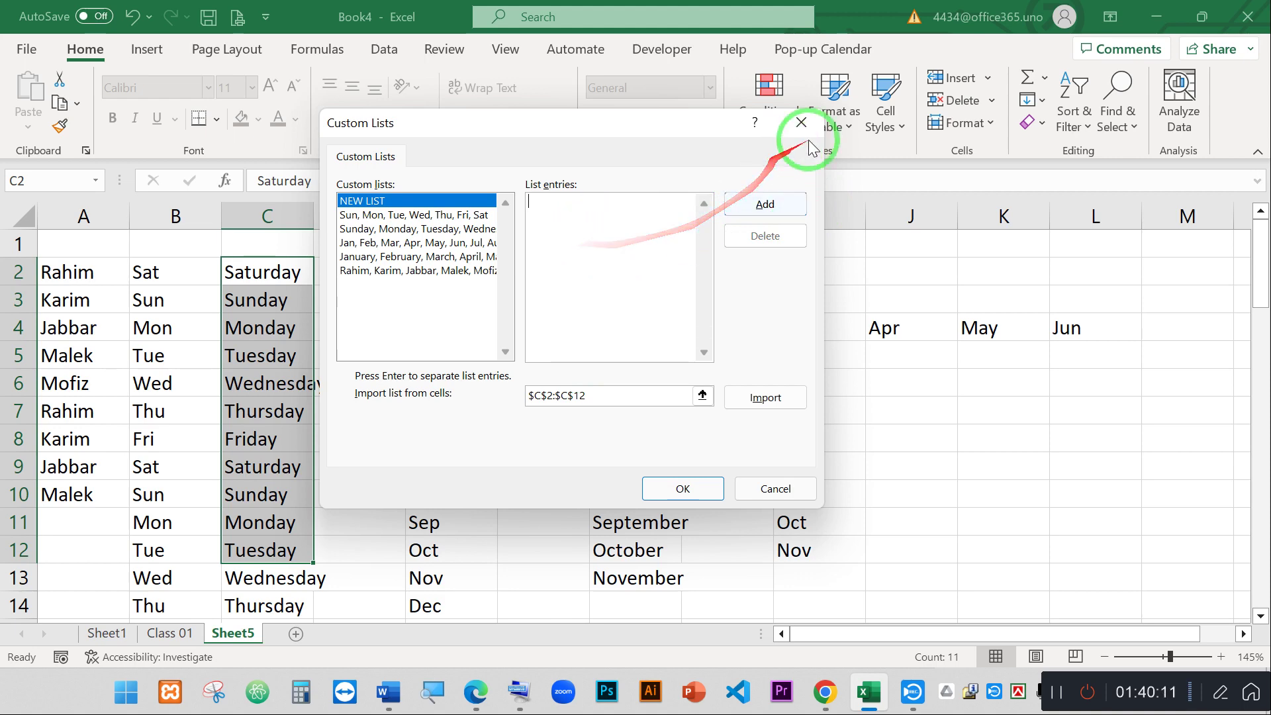
{"action": "left_click", "coordinate": [800, 119]}
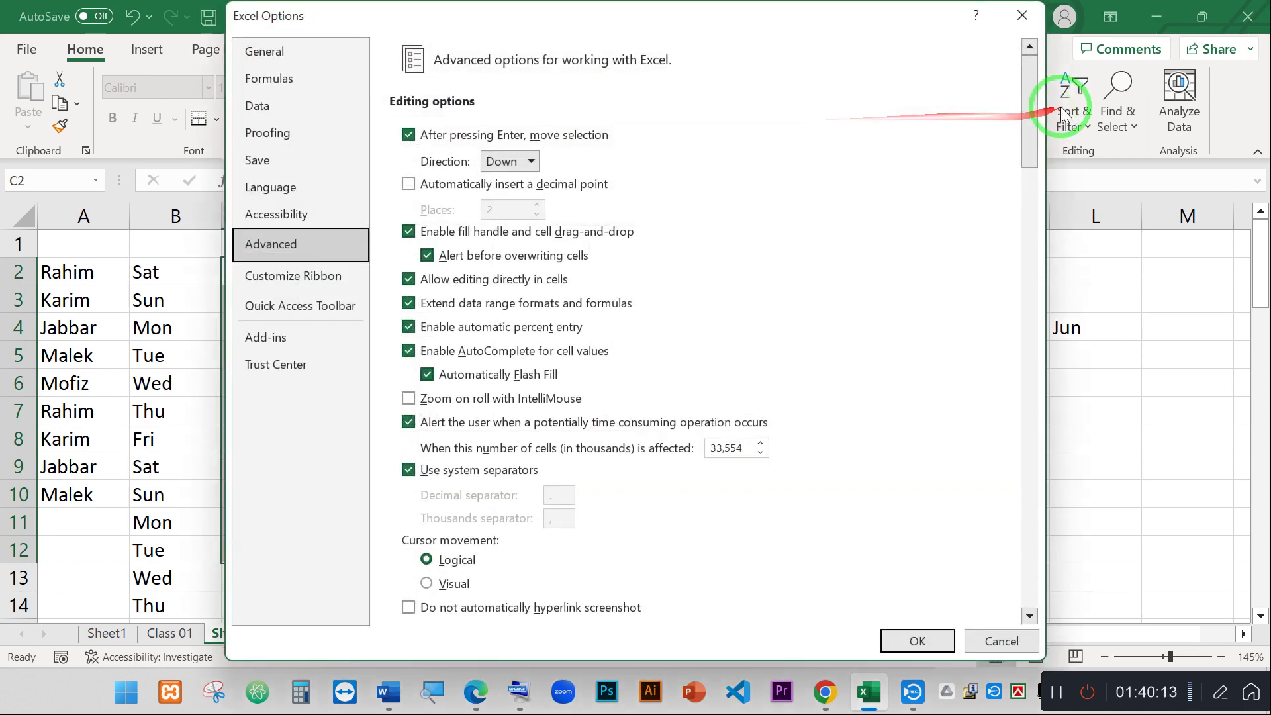
{"action": "left_click", "coordinate": [1019, 16]}
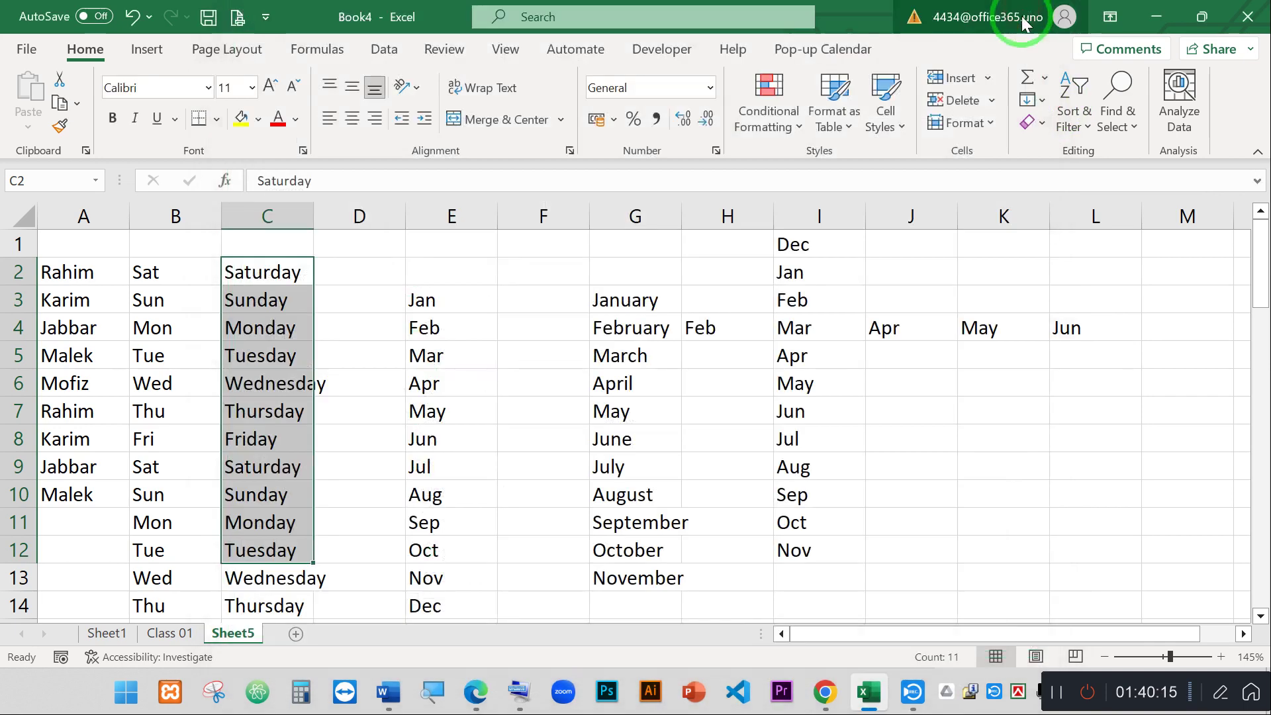
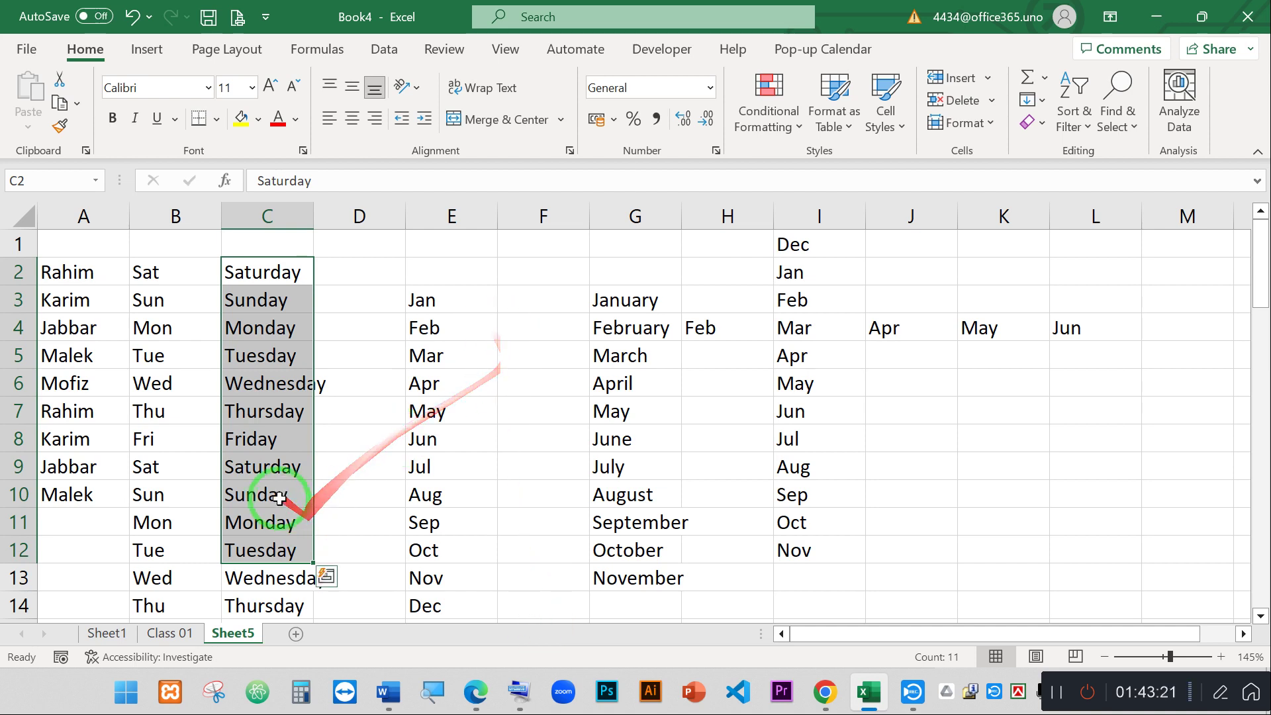
- Add blank worksheet Sheet6 with the + button and zoom in on its grid
{"action": "left_click", "coordinate": [615, 399]}
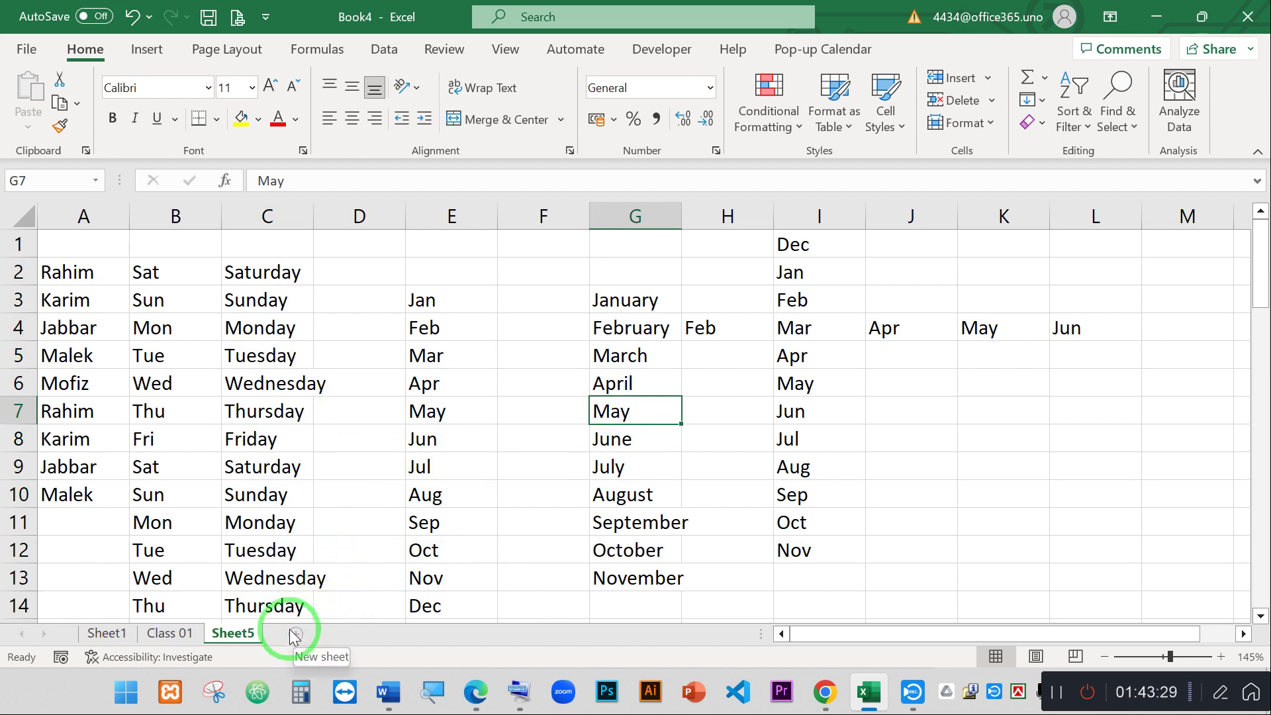
{"action": "left_click", "coordinate": [294, 633]}
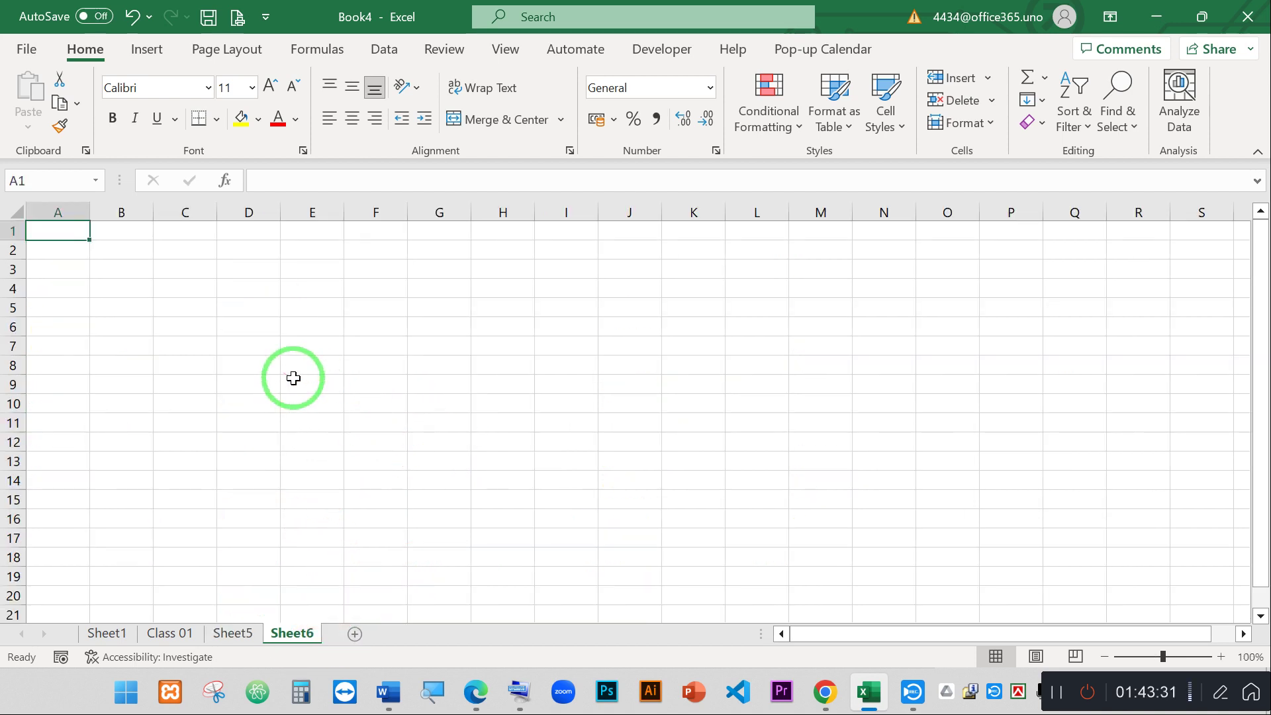
{"action": "scroll", "coordinate": [294, 378], "scroll_direction": "up", "scroll_amount": 5}
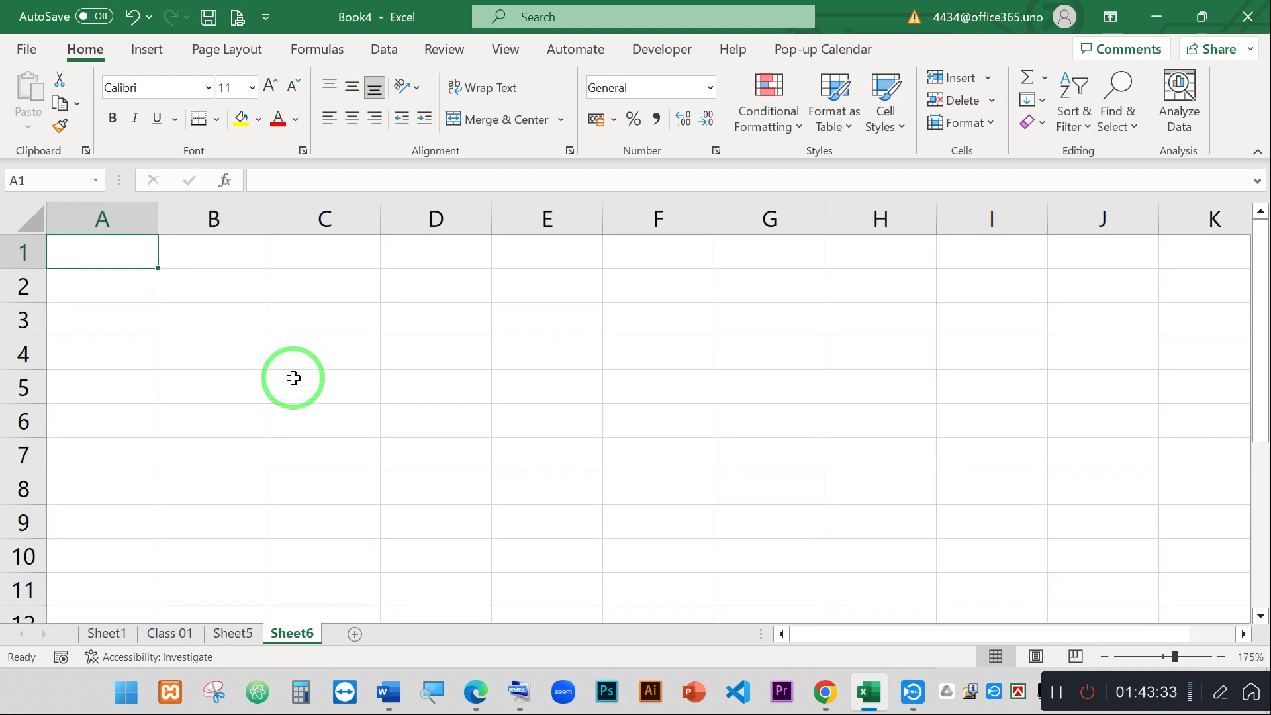
{"action": "scroll", "coordinate": [293, 378], "scroll_direction": "down", "scroll_amount": 1}
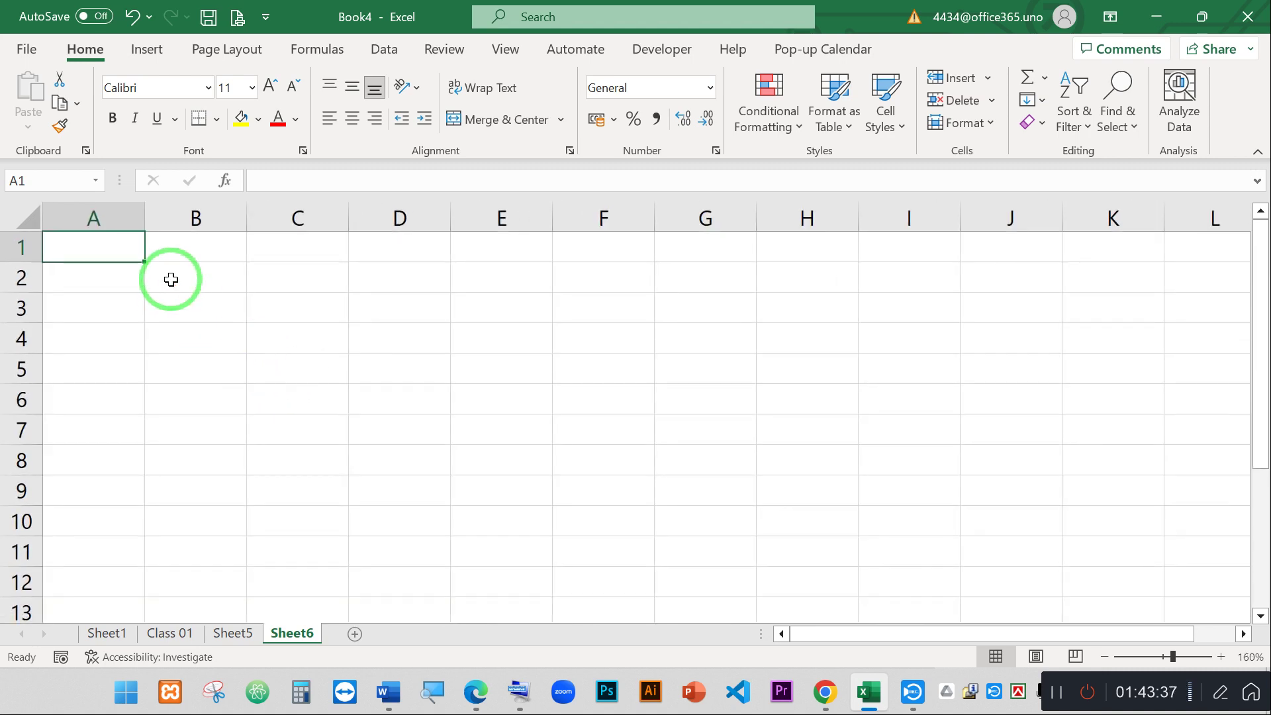
{"action": "left_click", "coordinate": [112, 251]}
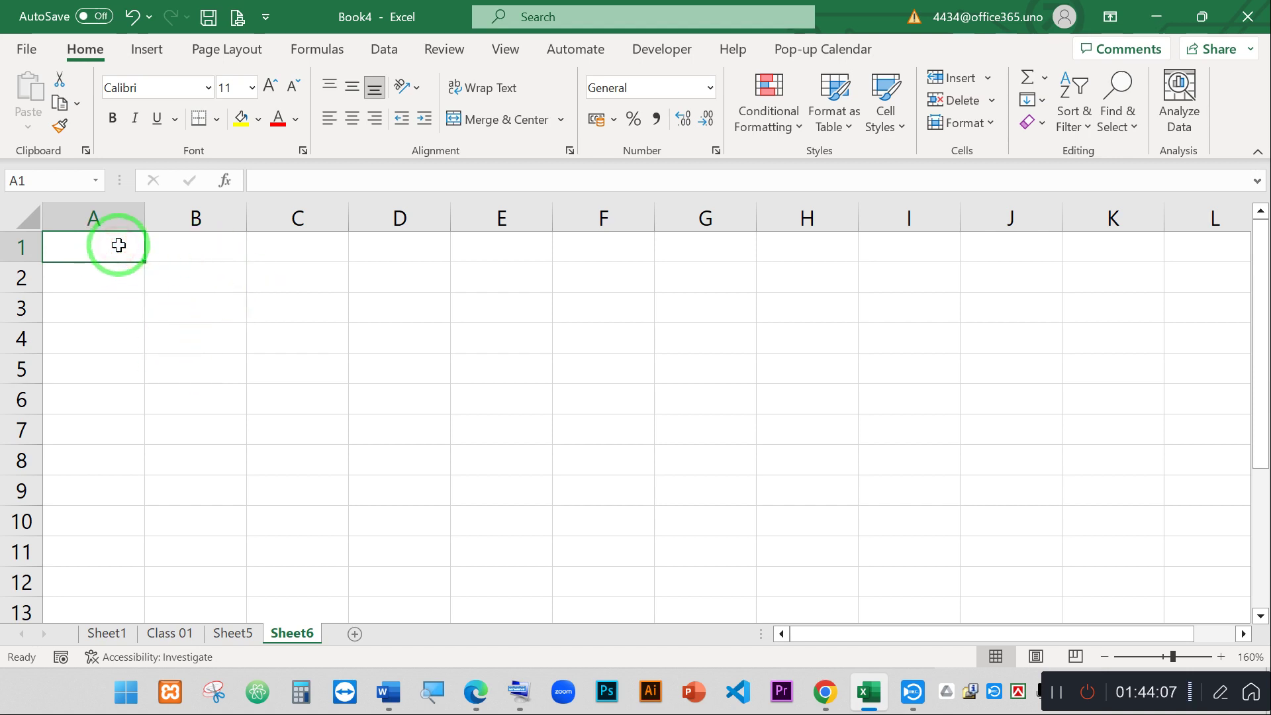
- Enter 9 in A1 and 3 in A2 on Sheet6
{"action": "type", "text": "9"}
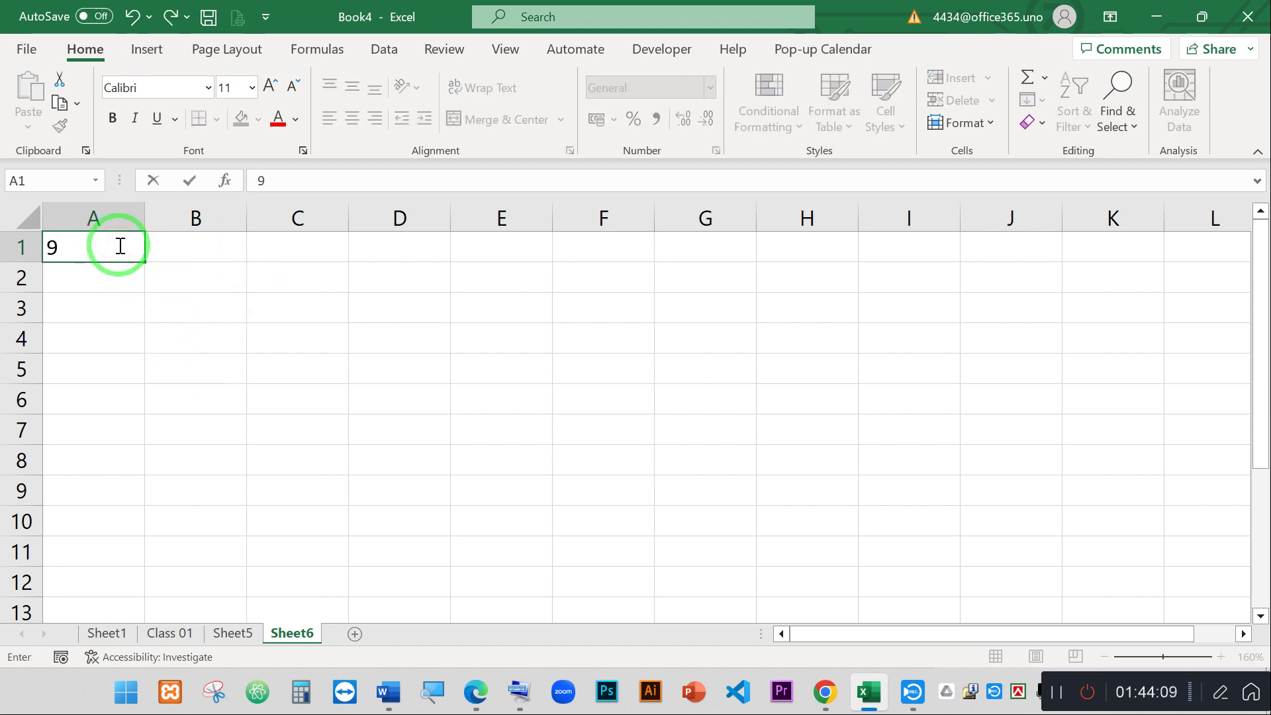
{"action": "key", "text": "Return"}
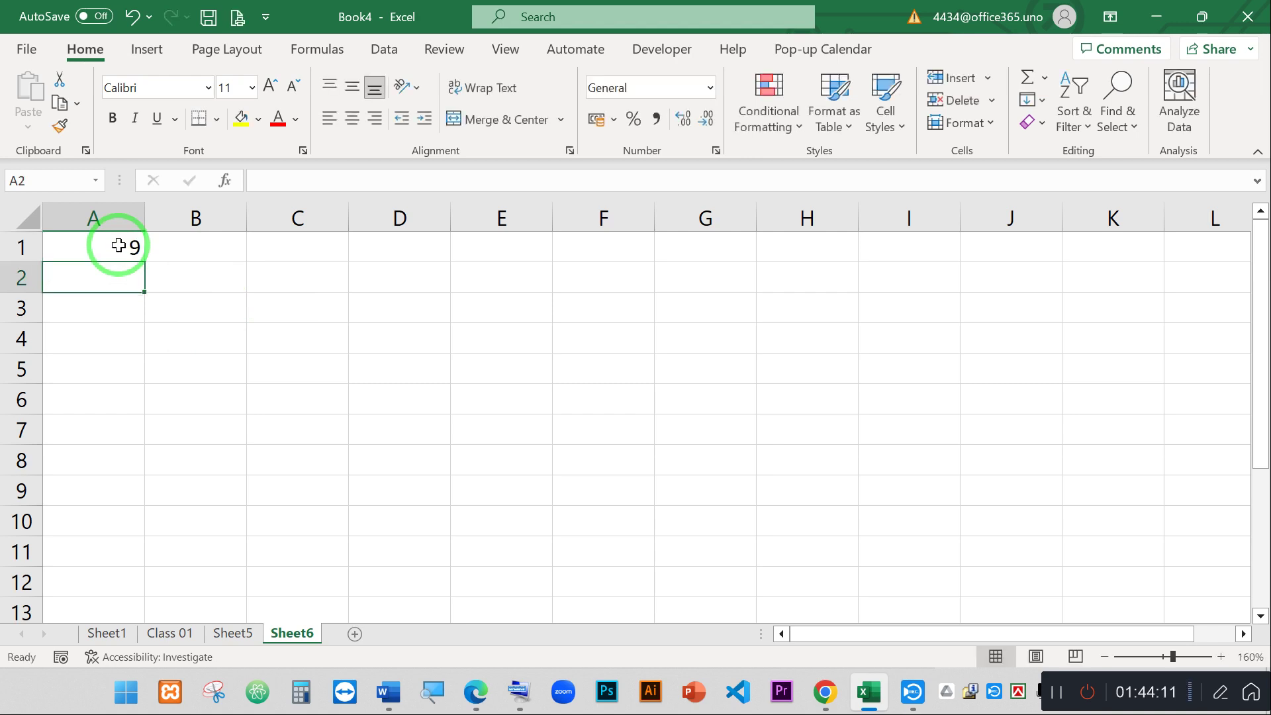
{"action": "type", "text": "3"}
{"action": "key", "text": "Return"}
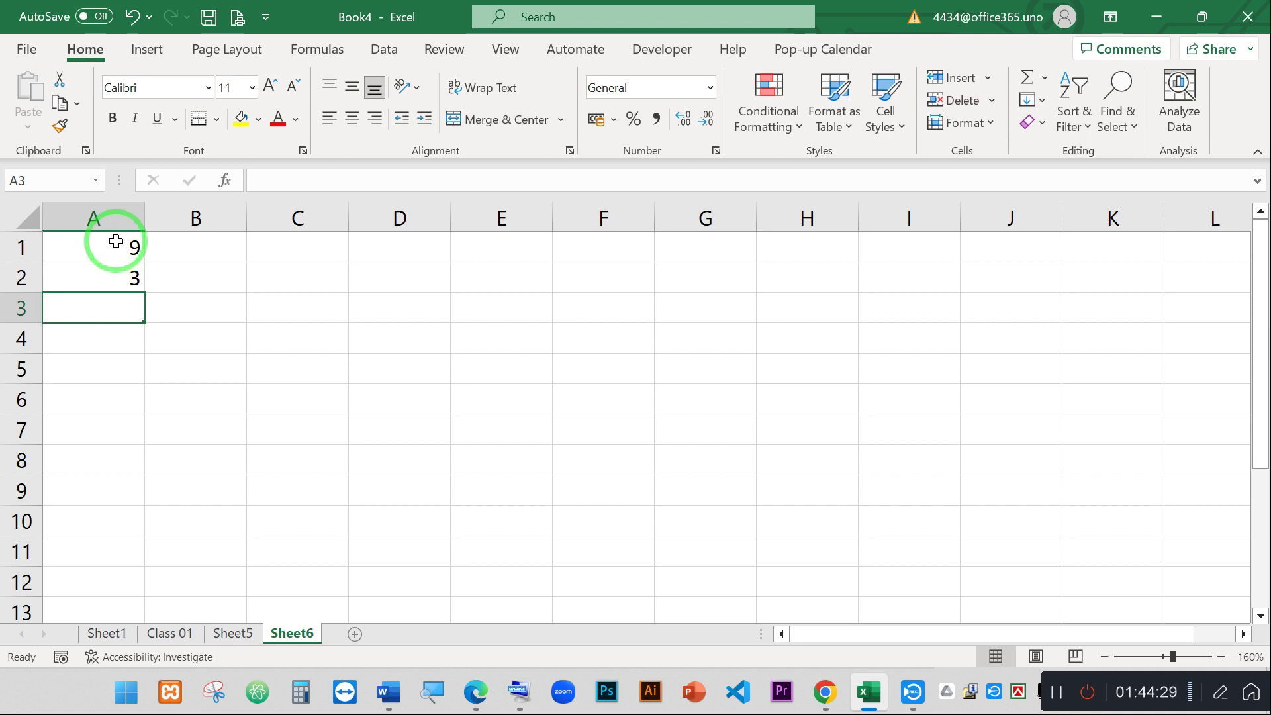
- Fill the 9/3 pair across to column E, deleting the extra copy in column F
{"action": "left_click", "coordinate": [116, 241]}
{"action": "left_click_drag", "start_coordinate": [116, 241], "coordinate": [638, 320]}
{"action": "left_click_drag", "start_coordinate": [593, 252], "coordinate": [602, 298]}
{"action": "key", "text": "Delete"}
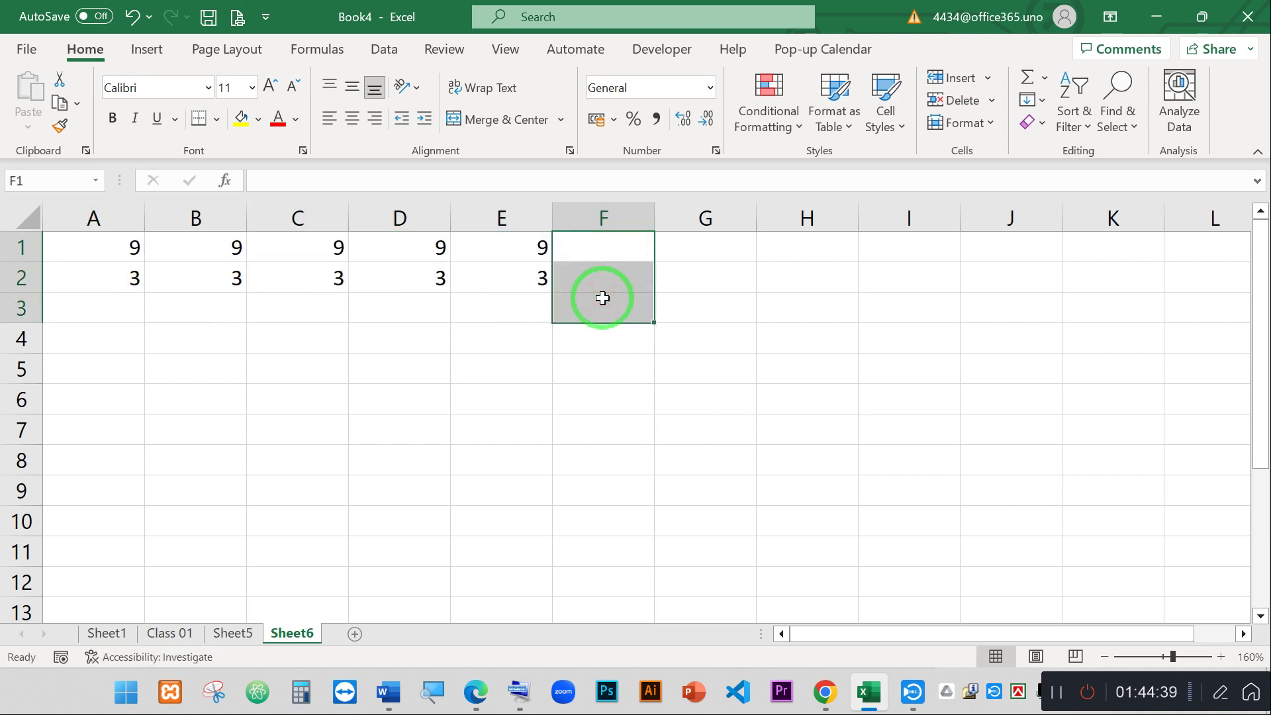
{"action": "left_click", "coordinate": [564, 397]}
{"action": "left_click_drag", "start_coordinate": [93, 247], "coordinate": [522, 324]}
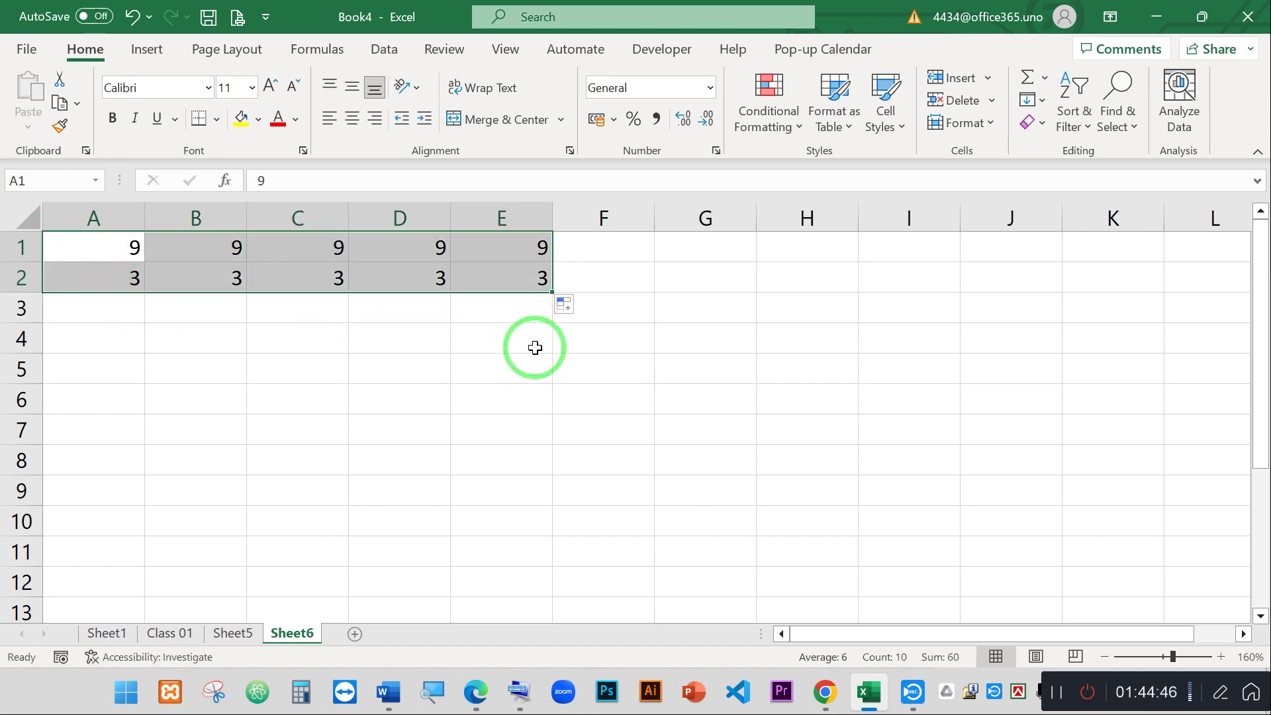
{"action": "left_click", "coordinate": [509, 363]}
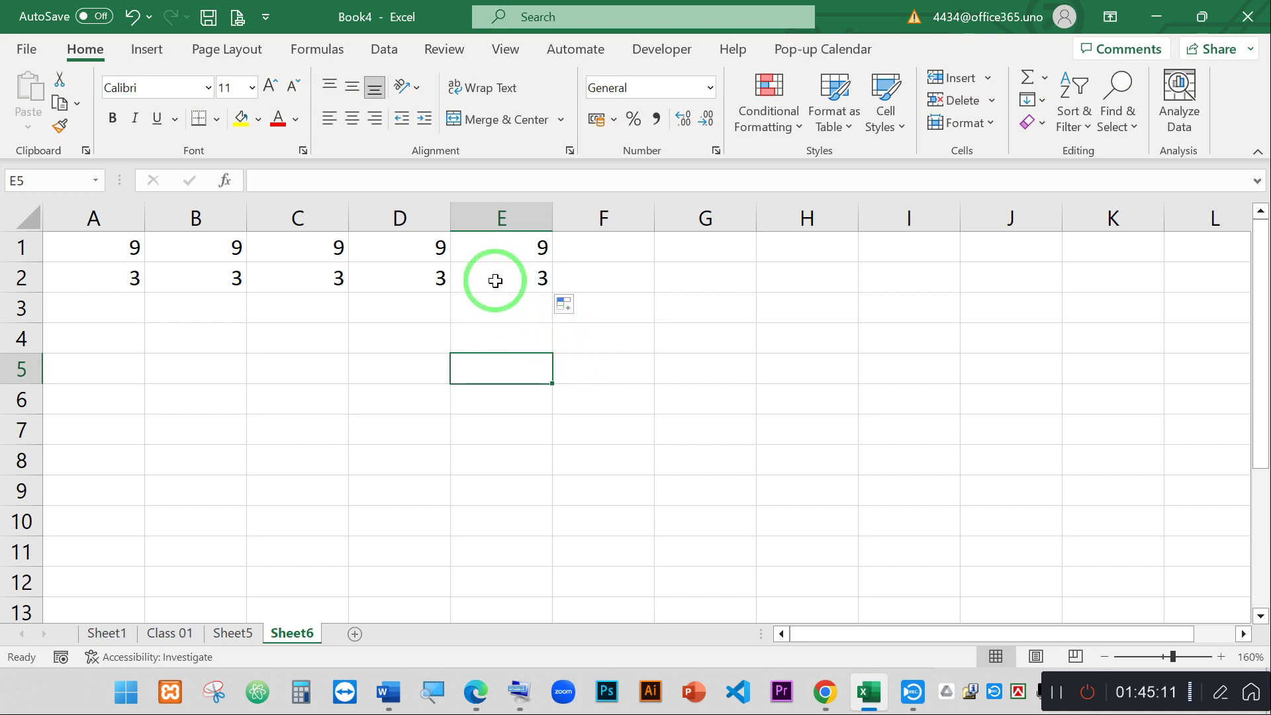
{"action": "left_click_drag", "start_coordinate": [99, 252], "coordinate": [521, 281]}
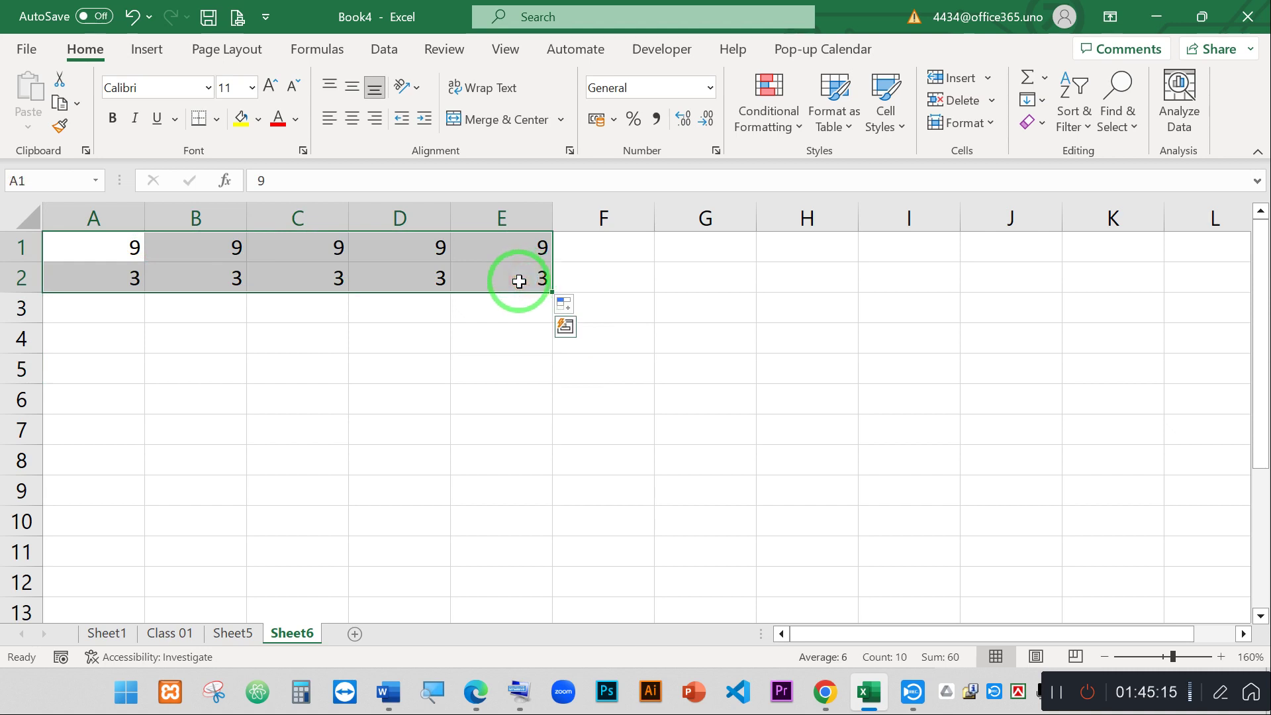
{"action": "left_click", "coordinate": [510, 363]}
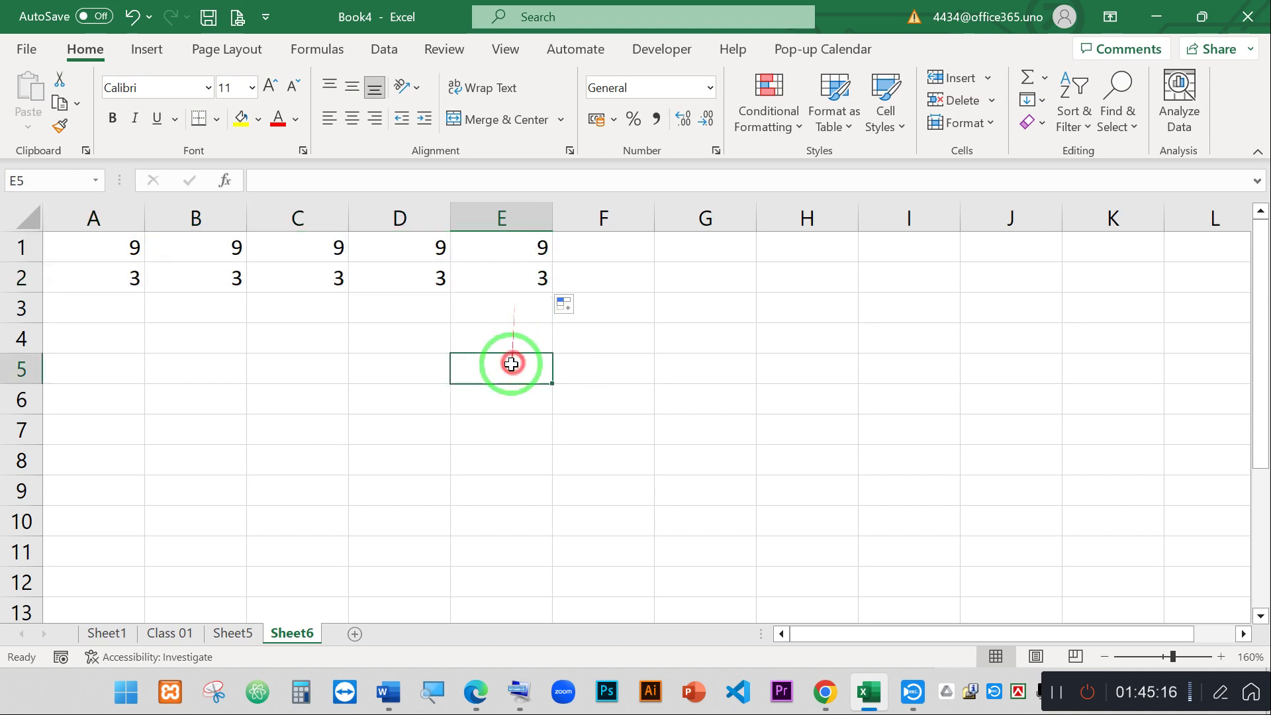
{"action": "left_click", "coordinate": [125, 312]}
{"action": "left_click_drag", "start_coordinate": [125, 245], "coordinate": [128, 306]}
{"action": "left_click_drag", "start_coordinate": [212, 247], "coordinate": [219, 306]}
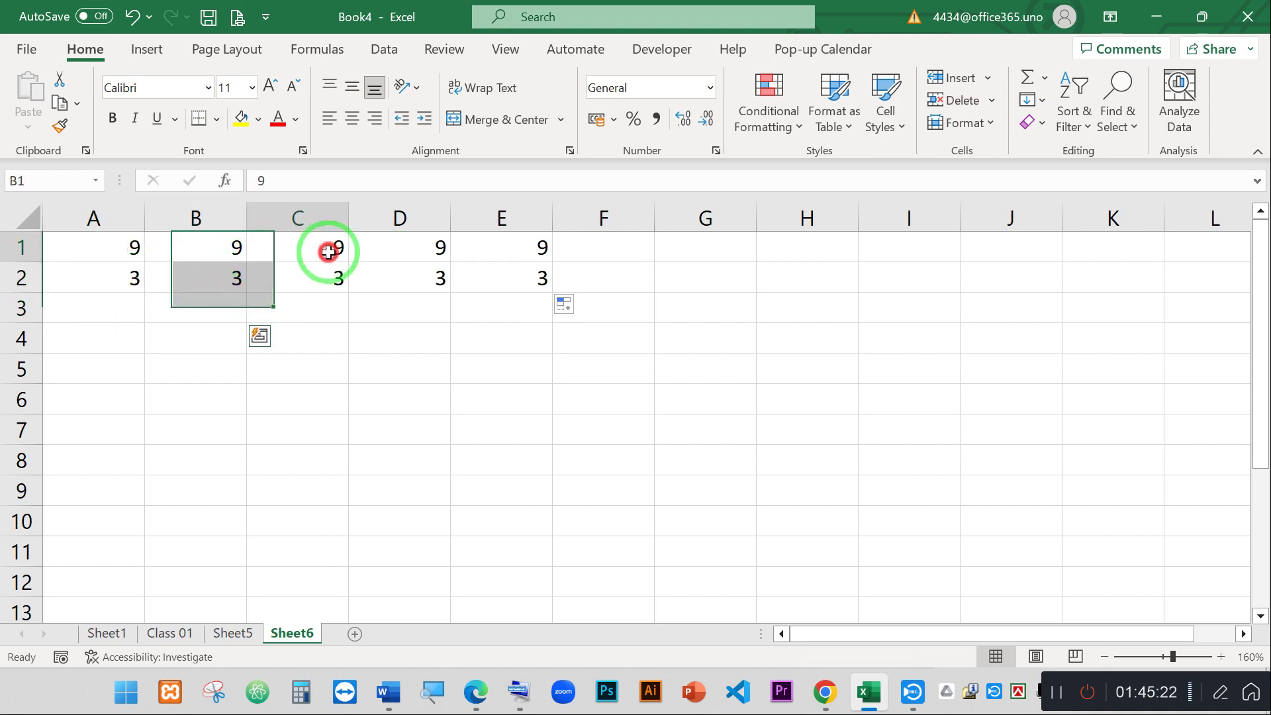
{"action": "left_click_drag", "start_coordinate": [328, 252], "coordinate": [328, 306]}
{"action": "left_click_drag", "start_coordinate": [391, 249], "coordinate": [397, 311]}
{"action": "left_click_drag", "start_coordinate": [499, 250], "coordinate": [529, 284]}
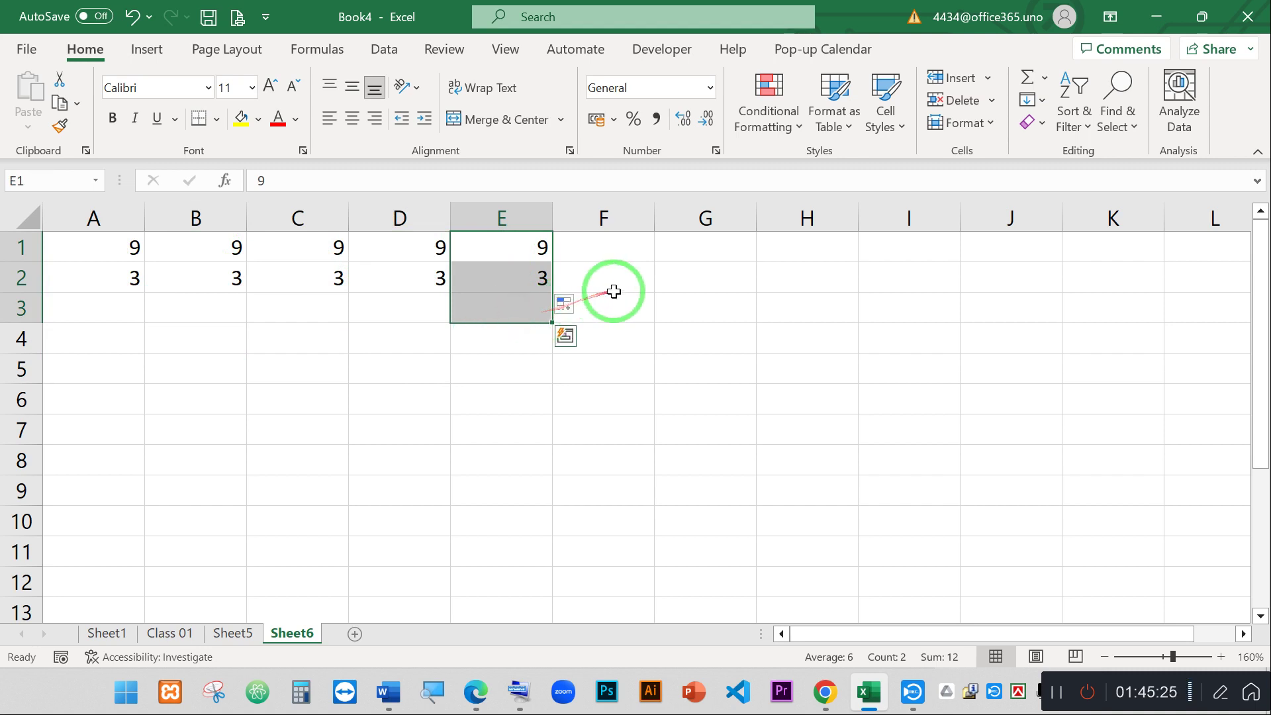
{"action": "left_click", "coordinate": [621, 269]}
{"action": "left_click", "coordinate": [614, 242]}
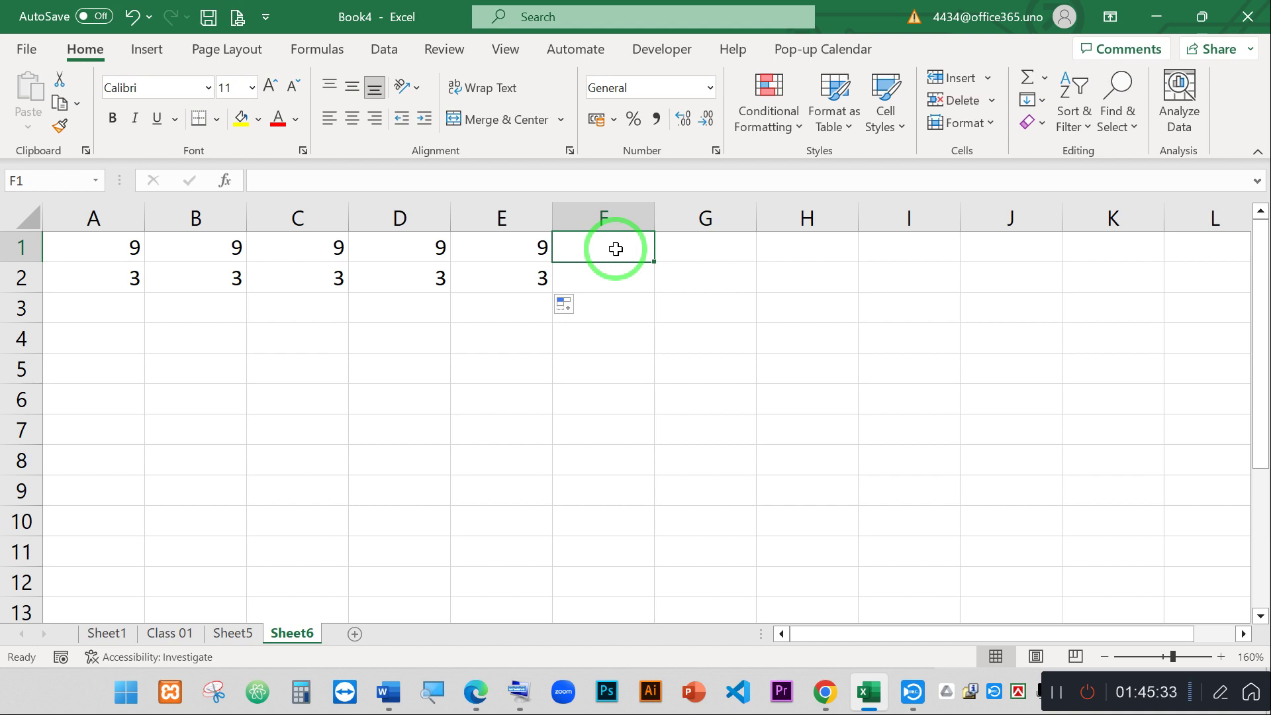
- Enter 49 in F1 beside the row of 9s, then select A3
{"action": "type", "text": "49"}
{"action": "key", "text": "Return"}
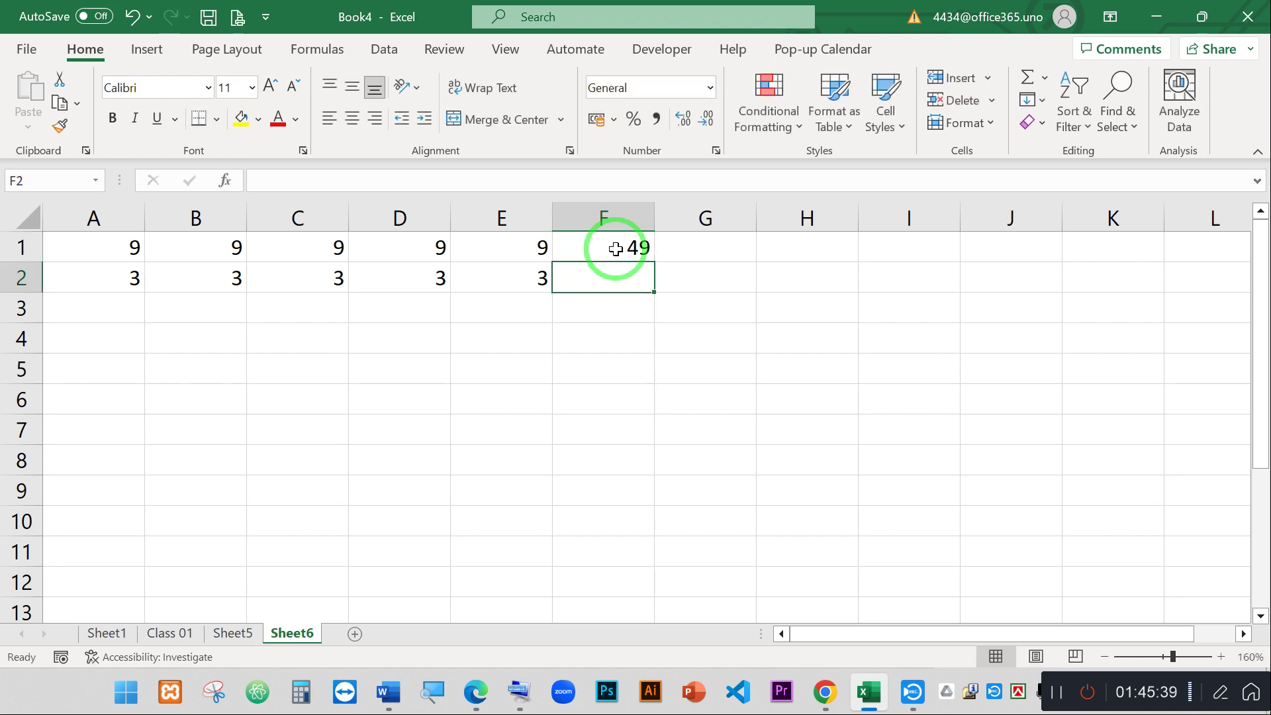
{"action": "left_click", "coordinate": [279, 359]}
{"action": "left_click_drag", "start_coordinate": [120, 307], "coordinate": [643, 303]}
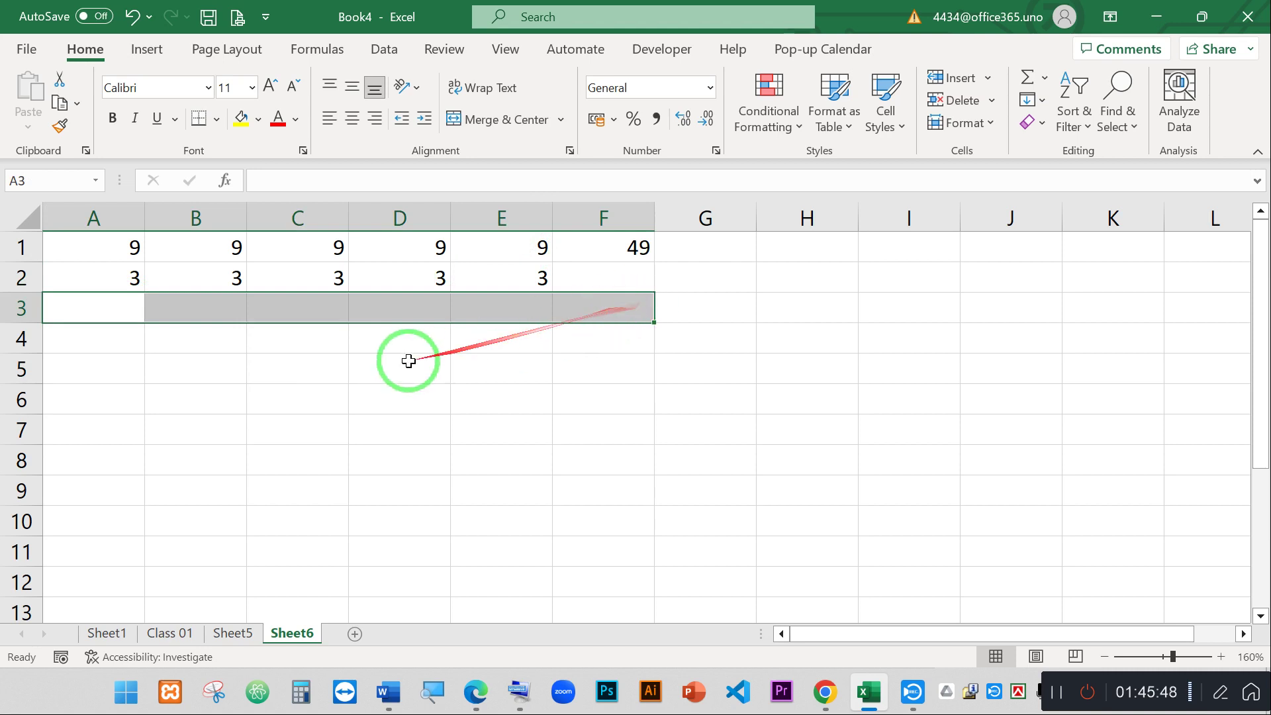
{"action": "left_click", "coordinate": [295, 361]}
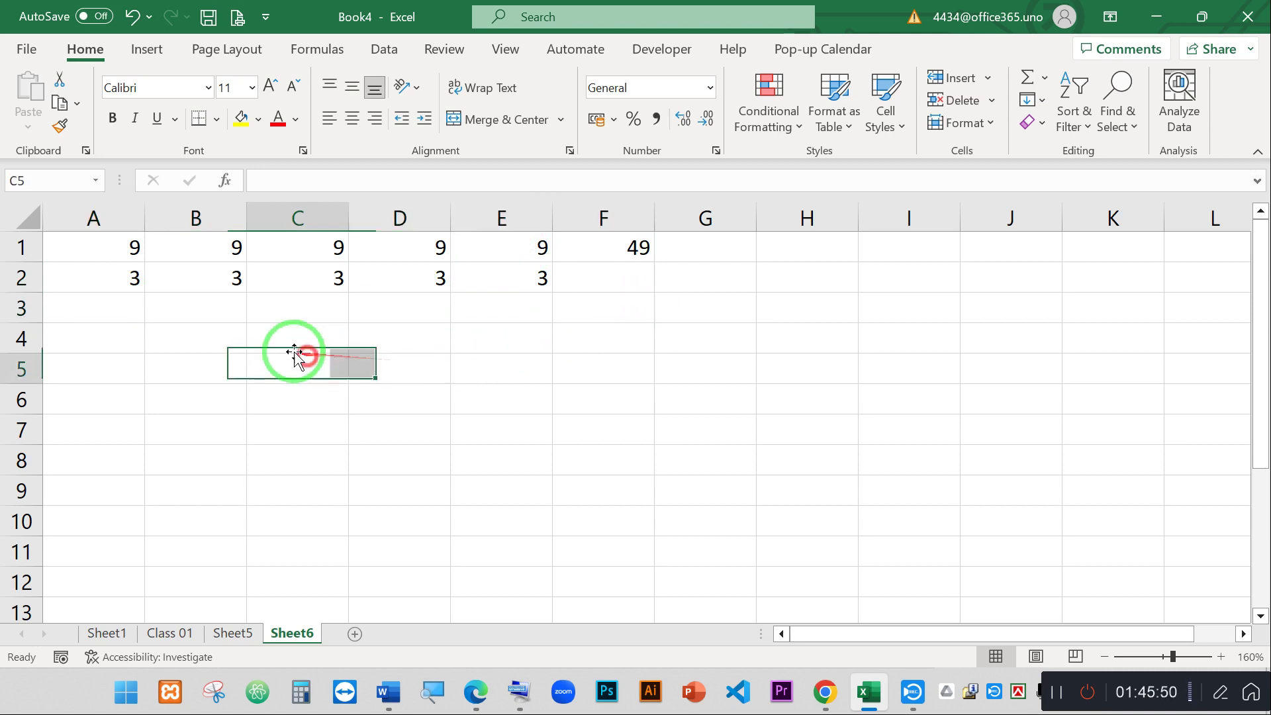
{"action": "left_click", "coordinate": [113, 303]}
{"action": "left_click_drag", "start_coordinate": [128, 242], "coordinate": [125, 286]}
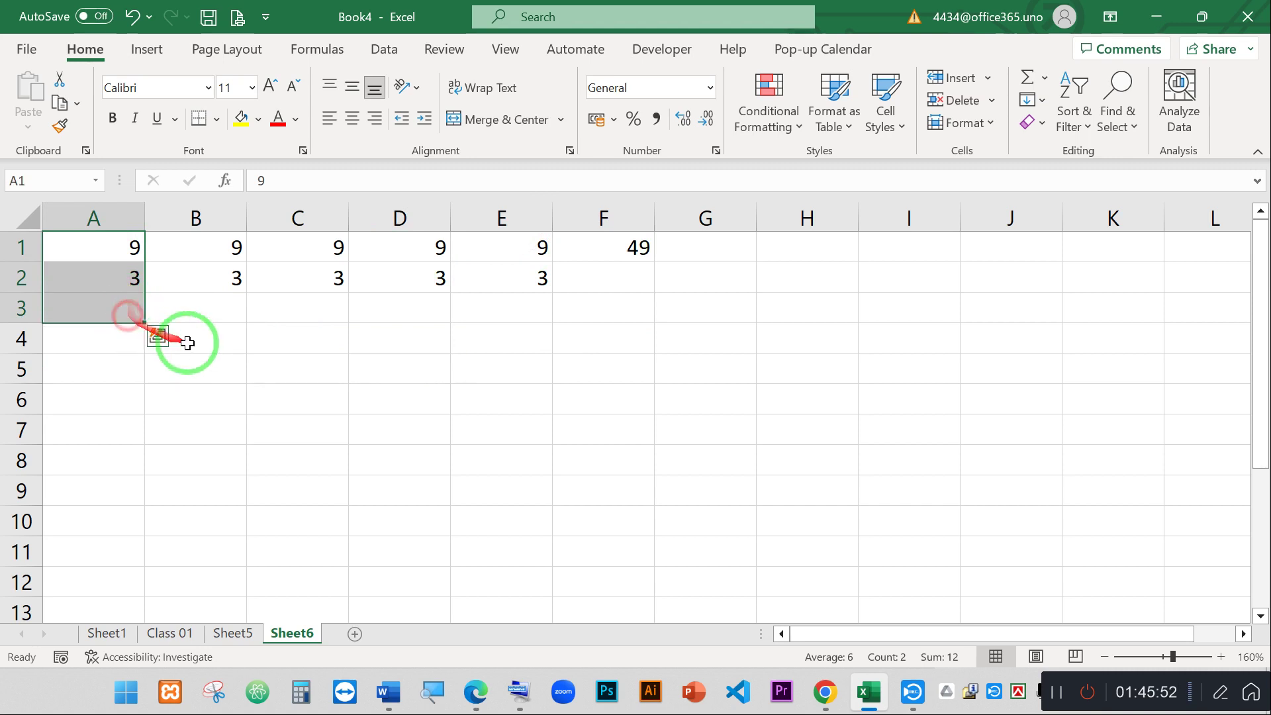
{"action": "left_click", "coordinate": [207, 315]}
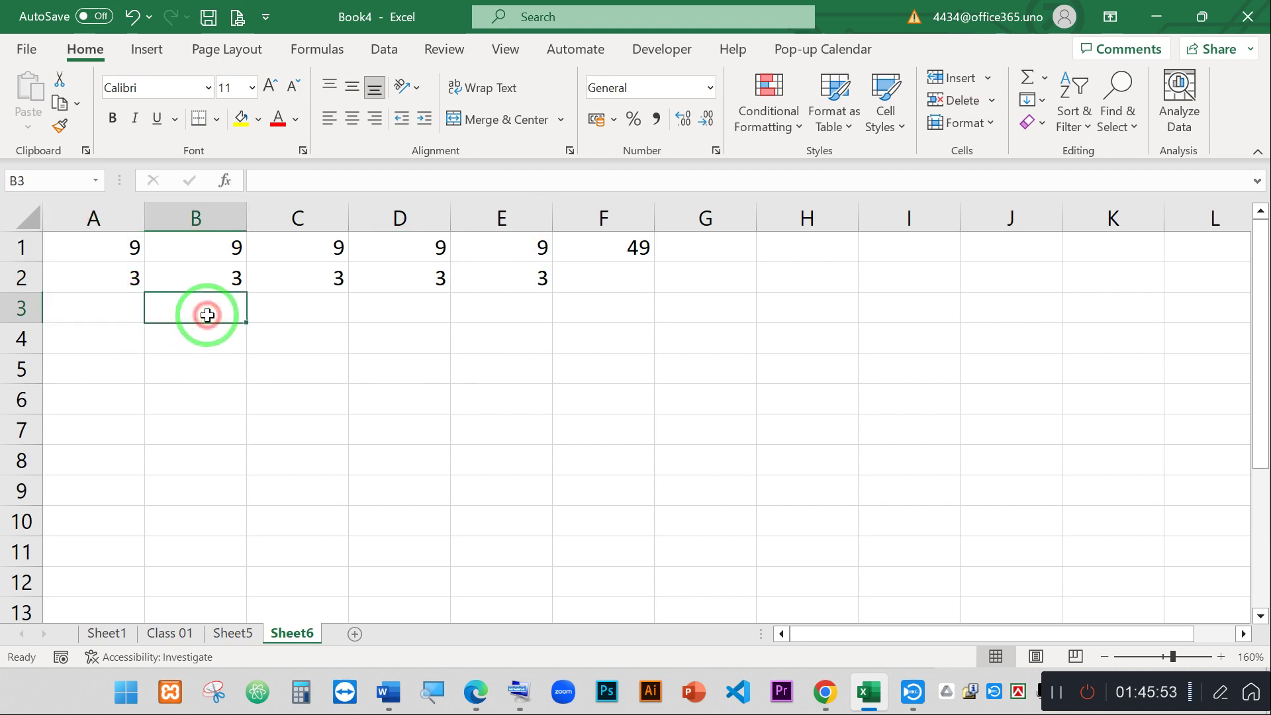
{"action": "left_click", "coordinate": [108, 308]}
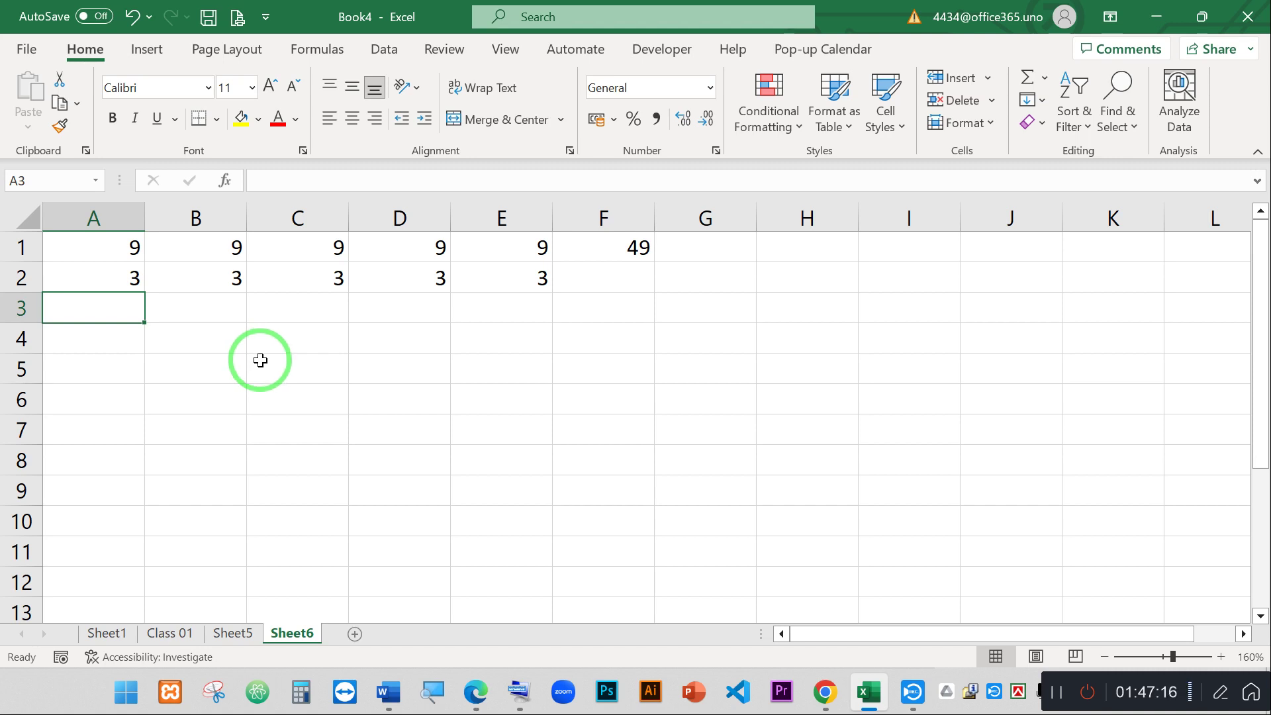
- Enter =9+3 in A3 and fill it across to D3, so each cell shows 12
{"action": "left_click", "coordinate": [116, 308]}
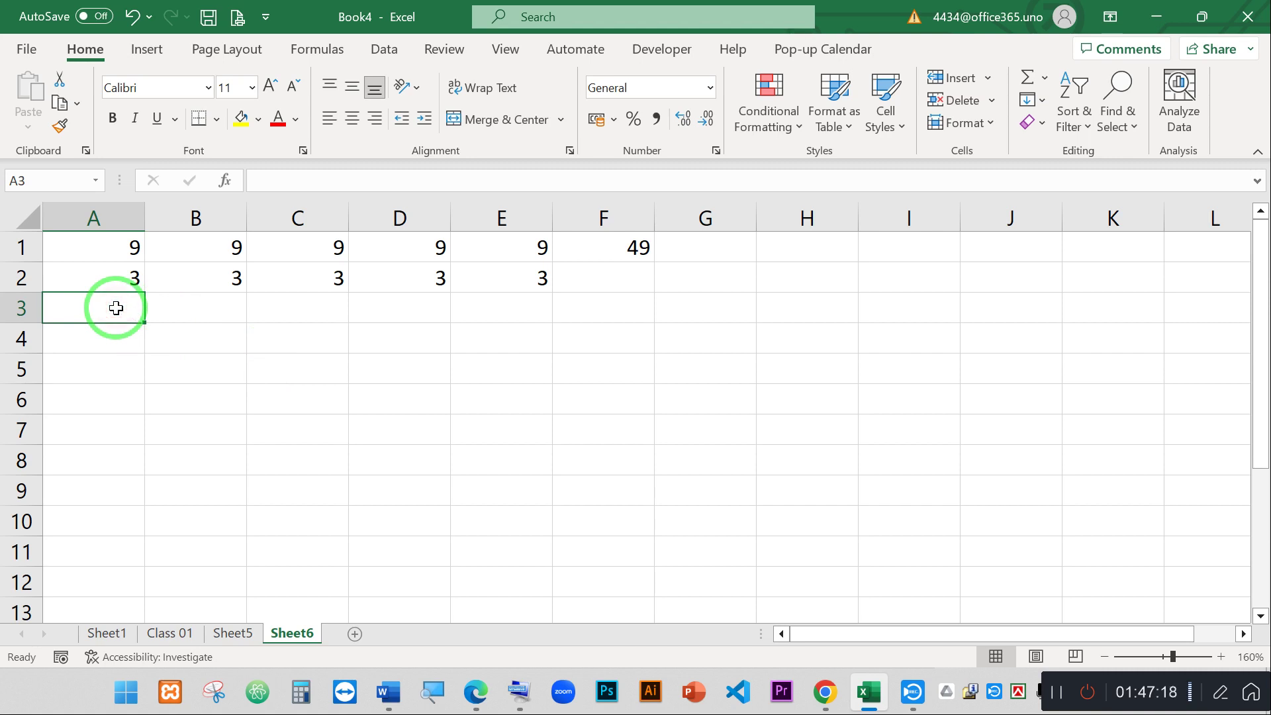
{"action": "type", "text": "="}
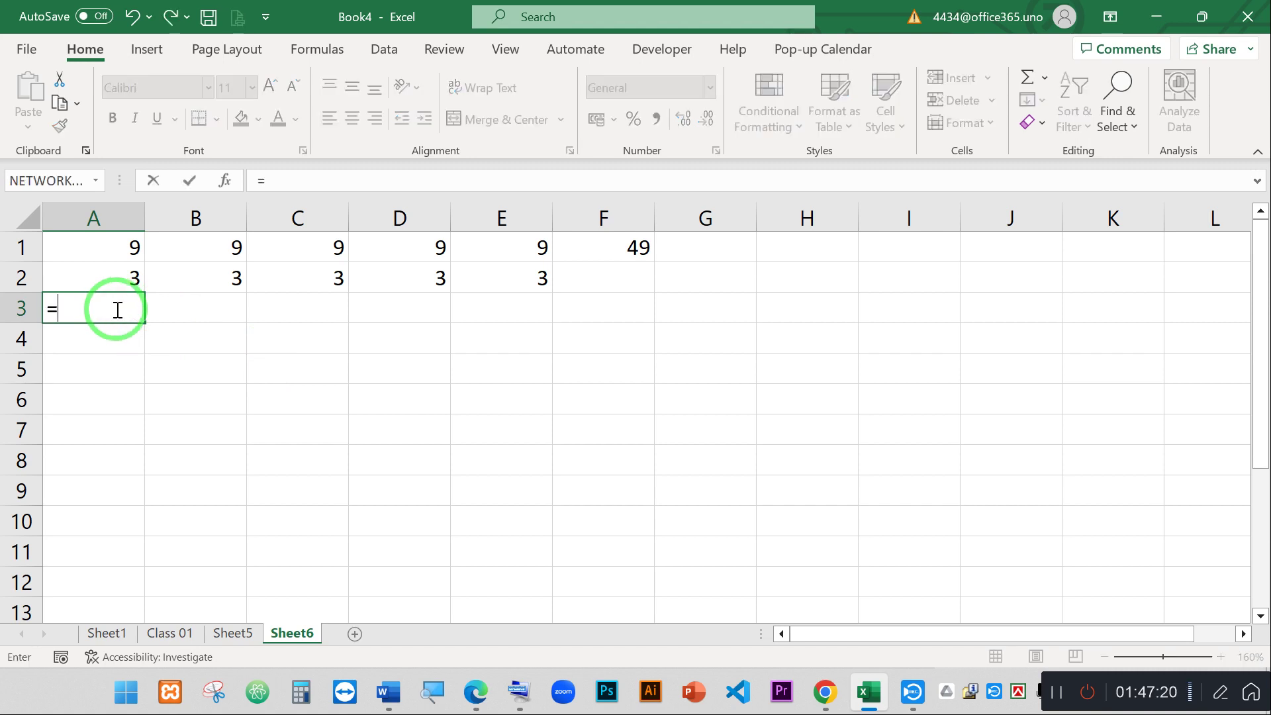
{"action": "type", "text": "9+"}
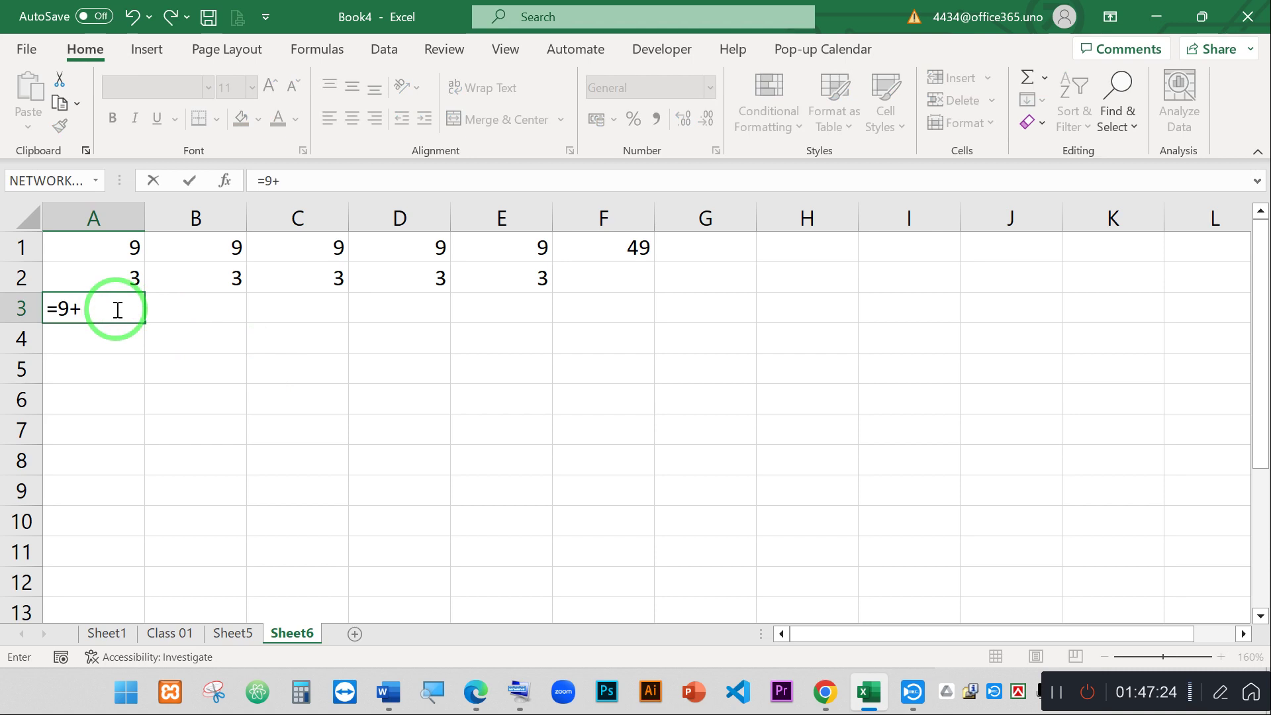
{"action": "type", "text": "3"}
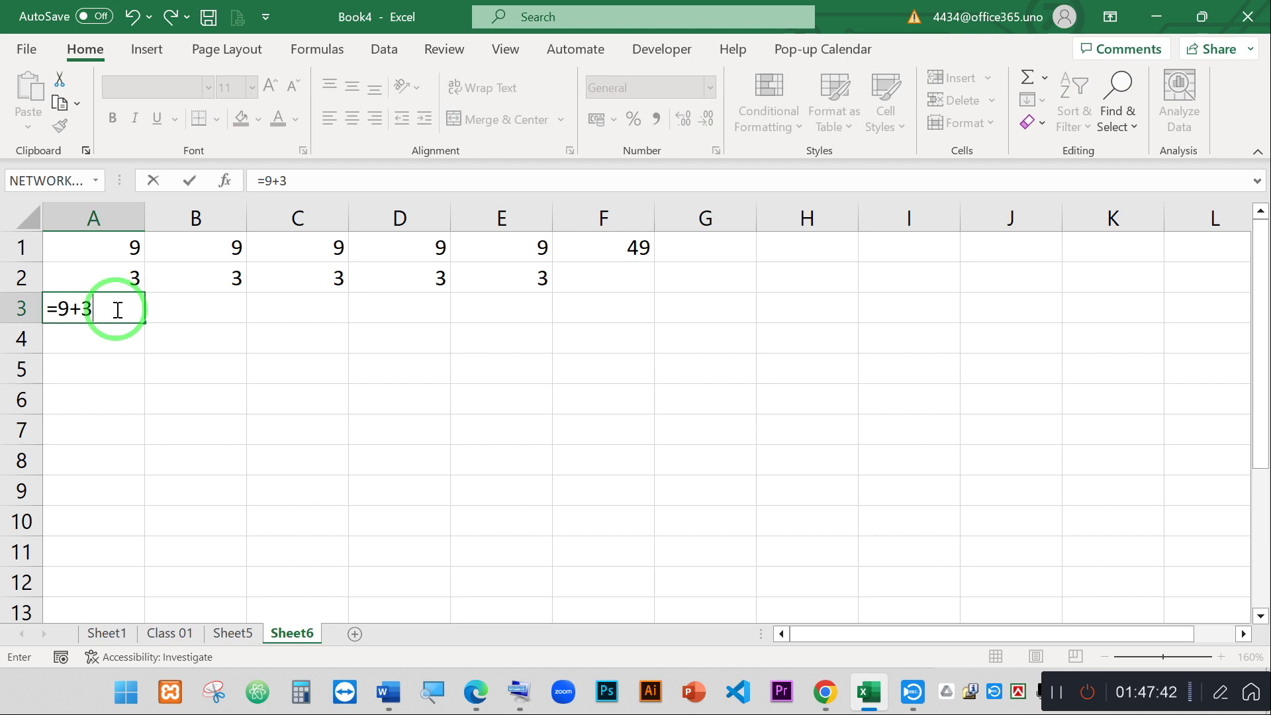
{"action": "key", "text": "Return"}
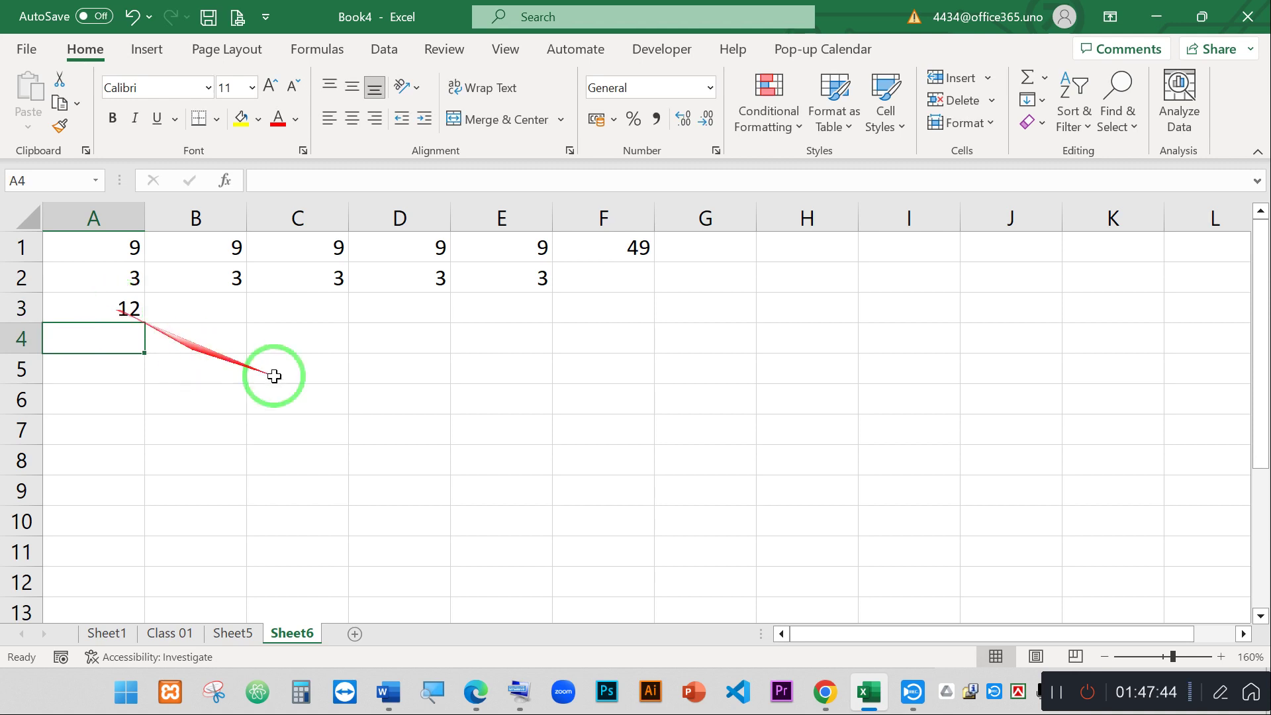
{"action": "left_click", "coordinate": [106, 308]}
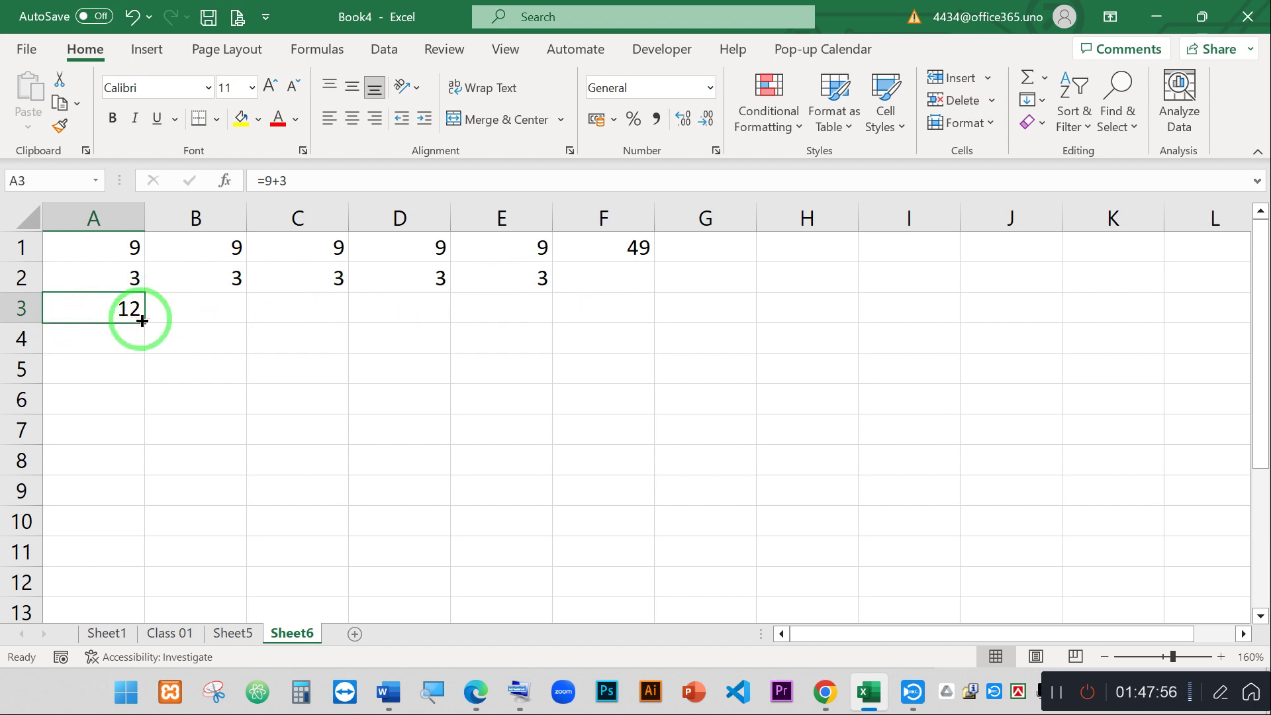
{"action": "left_click_drag", "start_coordinate": [145, 322], "coordinate": [454, 307]}
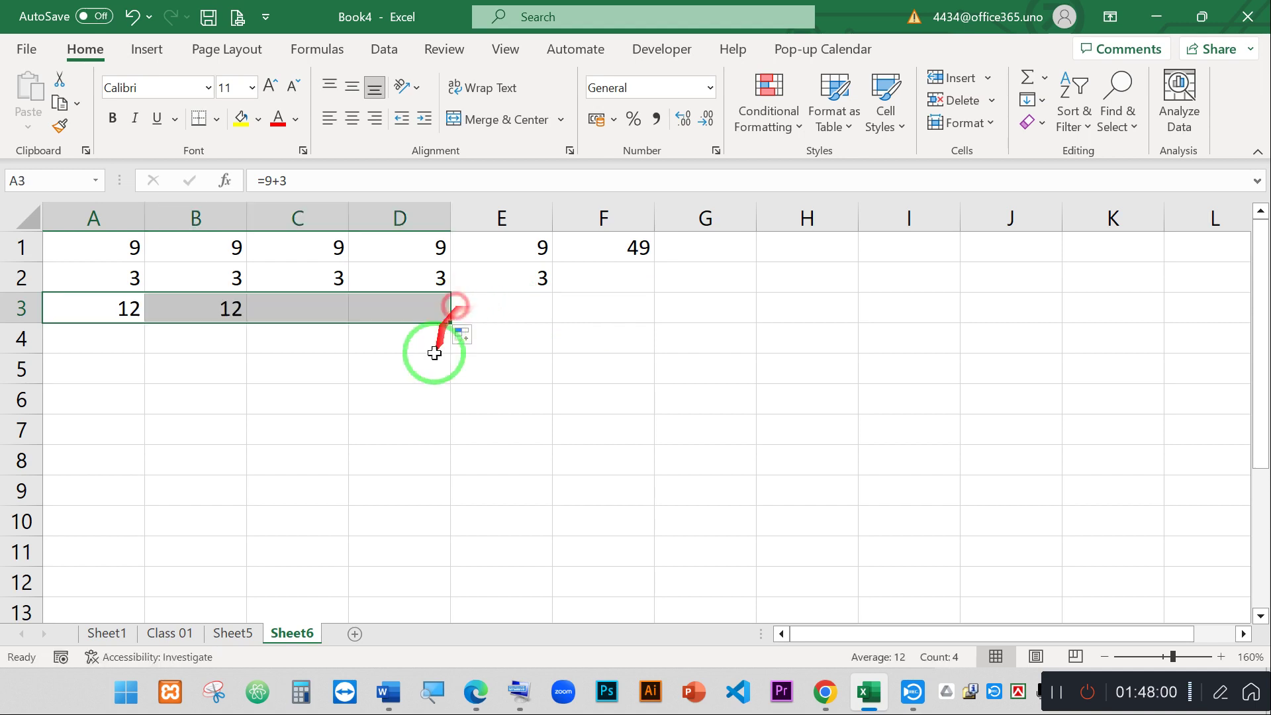
{"action": "left_click", "coordinate": [410, 347]}
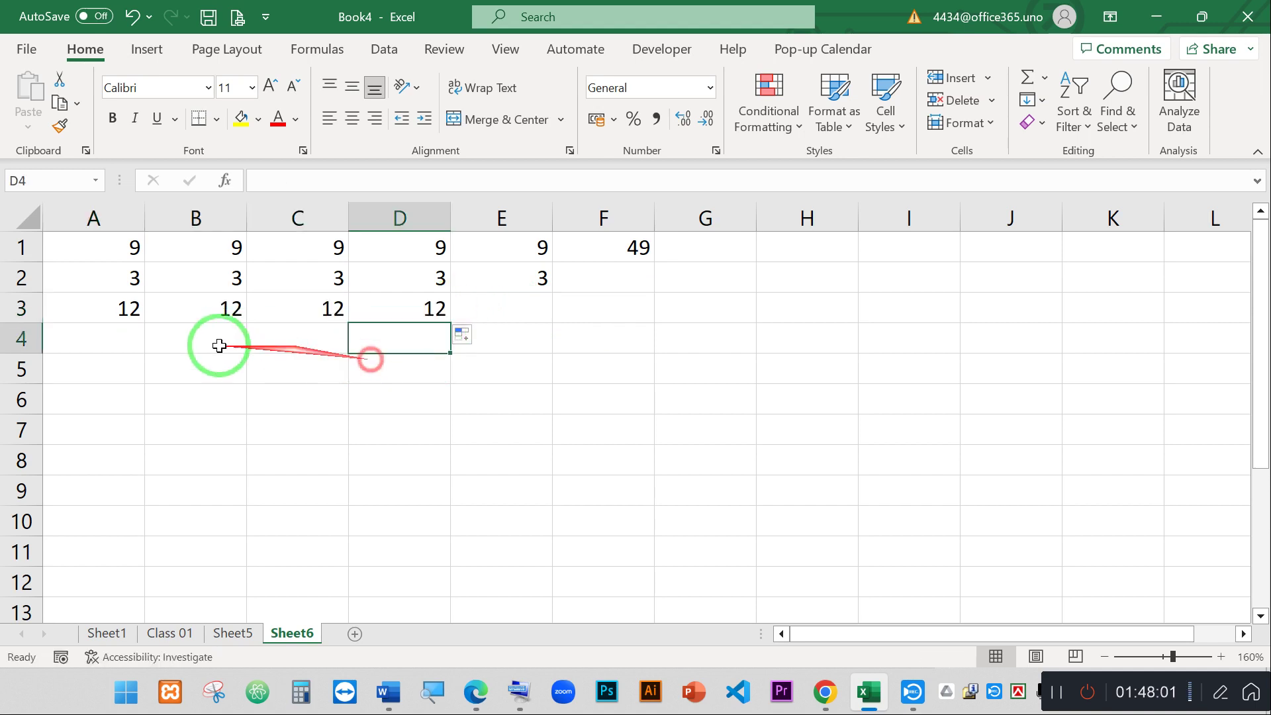
{"action": "left_click", "coordinate": [224, 306]}
- Edit the copied formulas so B3 reads =9-3 and C3 reads =9*3
{"action": "double_click", "coordinate": [227, 307]}
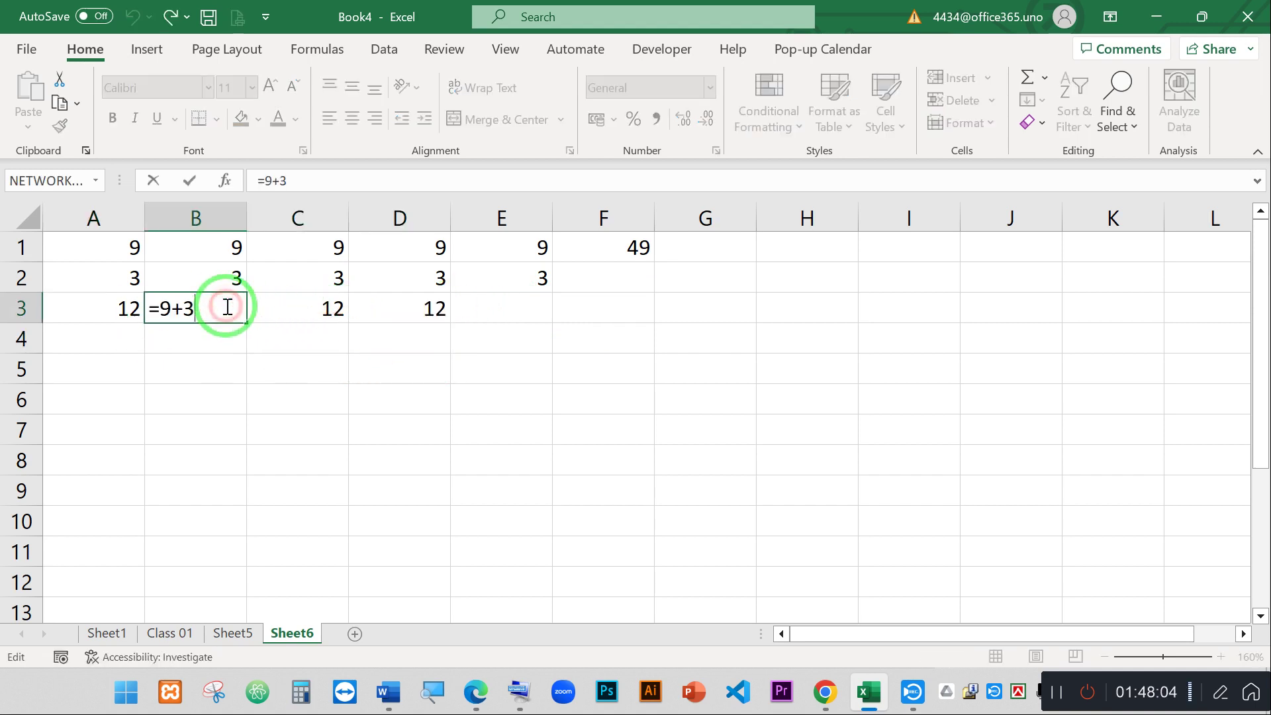
{"action": "left_click_drag", "start_coordinate": [180, 308], "coordinate": [506, 312]}
{"action": "type", "text": "-"}
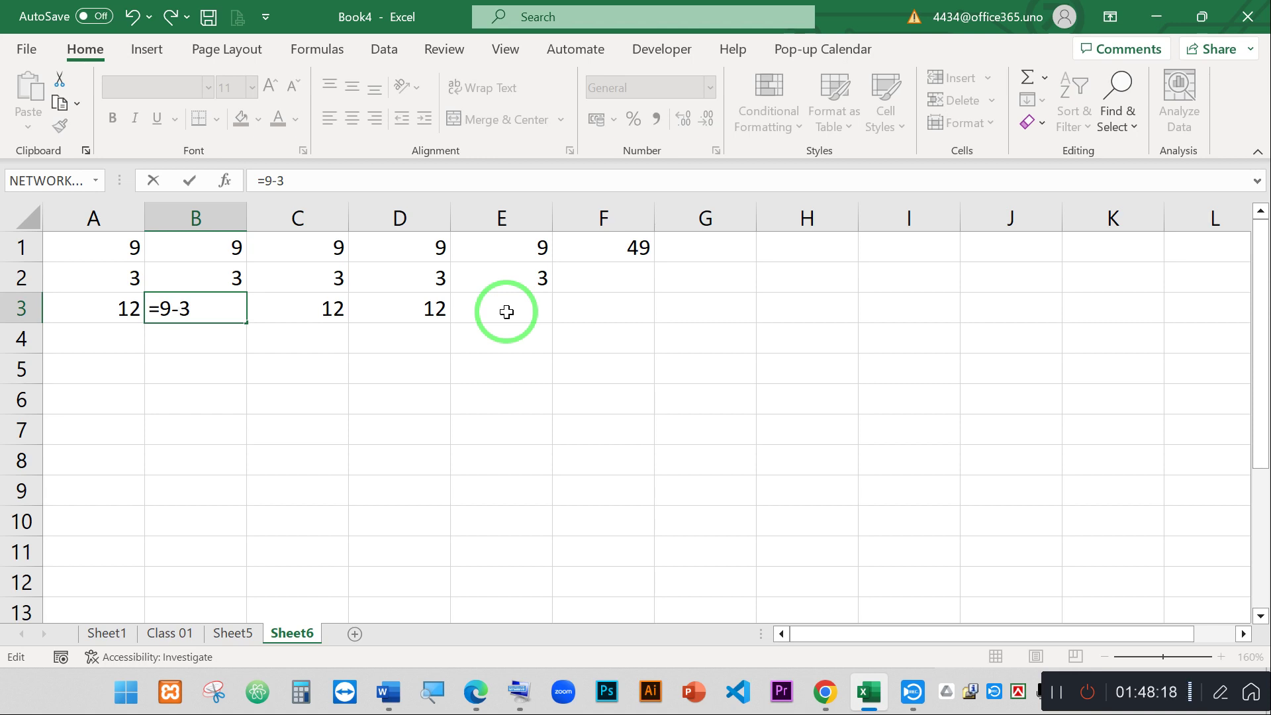
{"action": "key", "text": "Return"}
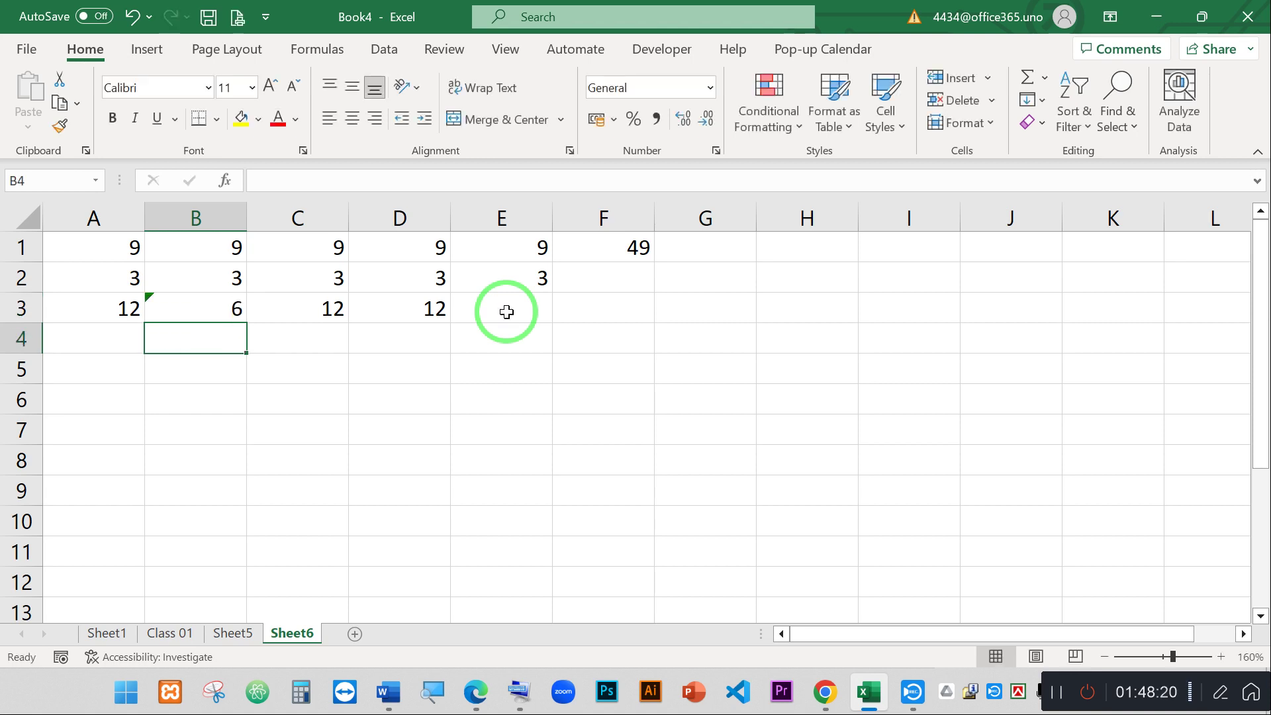
{"action": "left_click", "coordinate": [187, 313]}
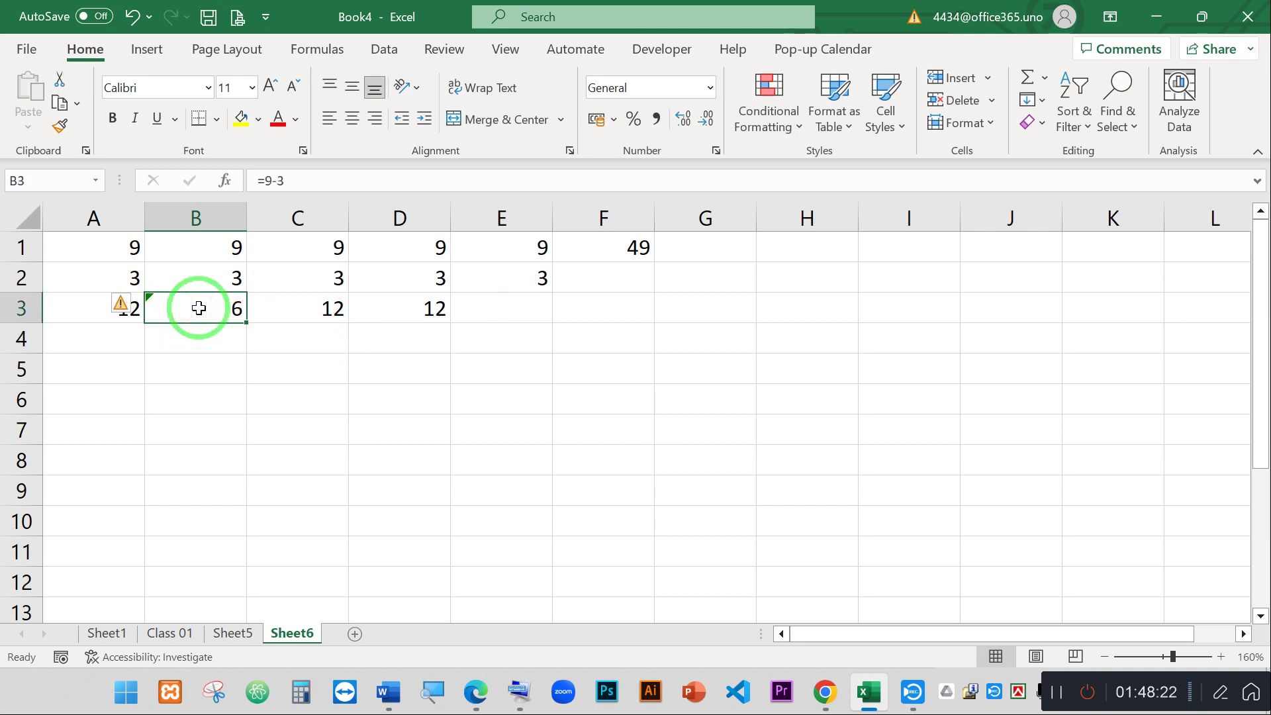
{"action": "double_click", "coordinate": [315, 305]}
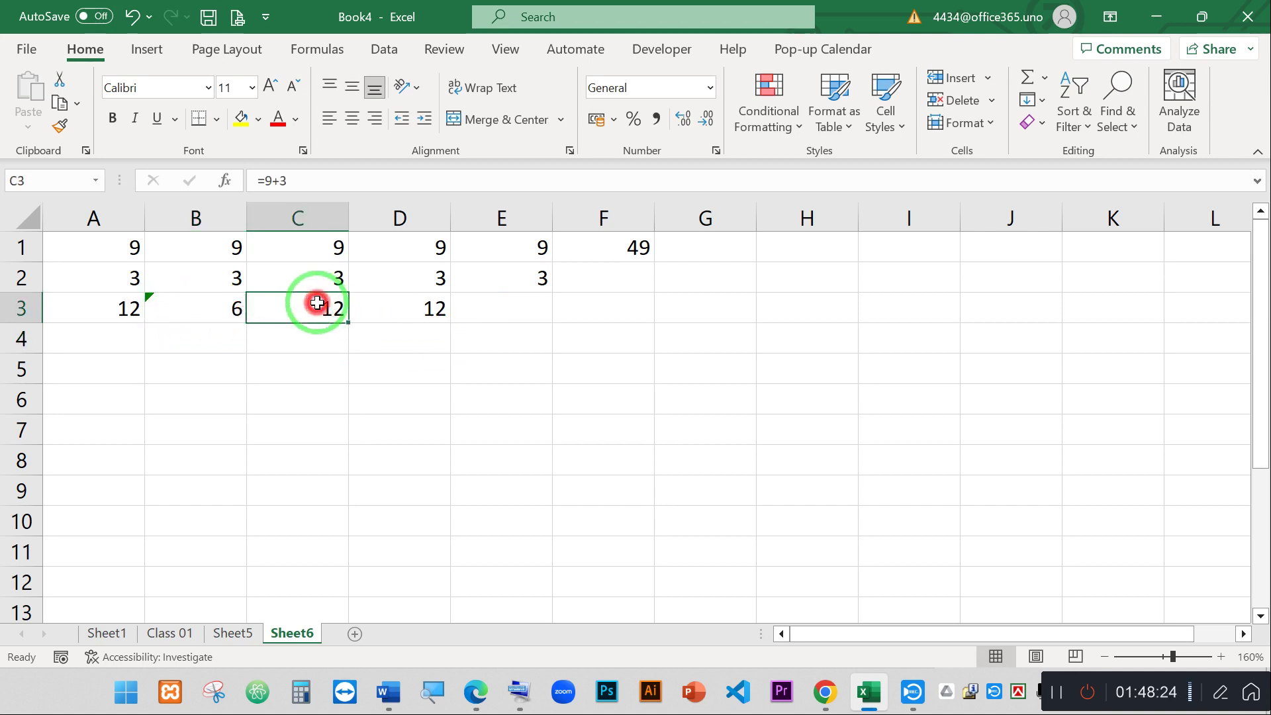
{"action": "left_click", "coordinate": [283, 309]}
{"action": "left_click_drag", "start_coordinate": [282, 309], "coordinate": [273, 309]}
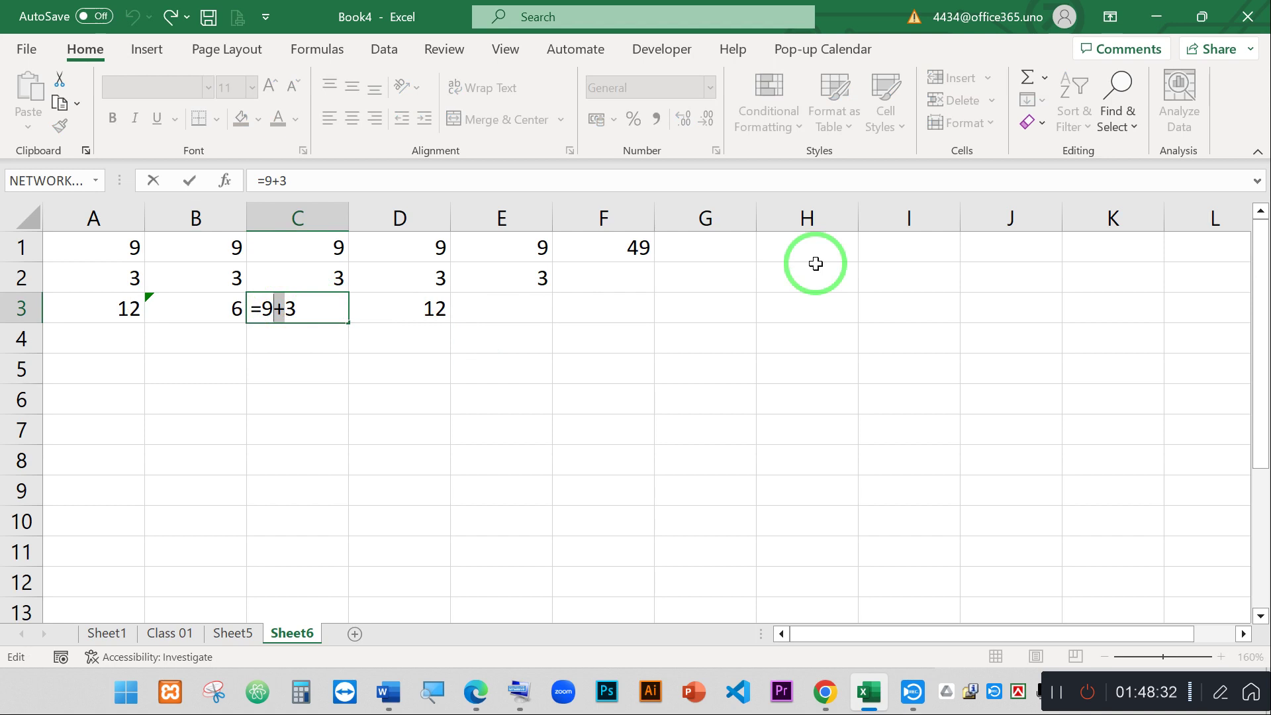
{"action": "type", "text": "*"}
{"action": "key", "text": "Return"}
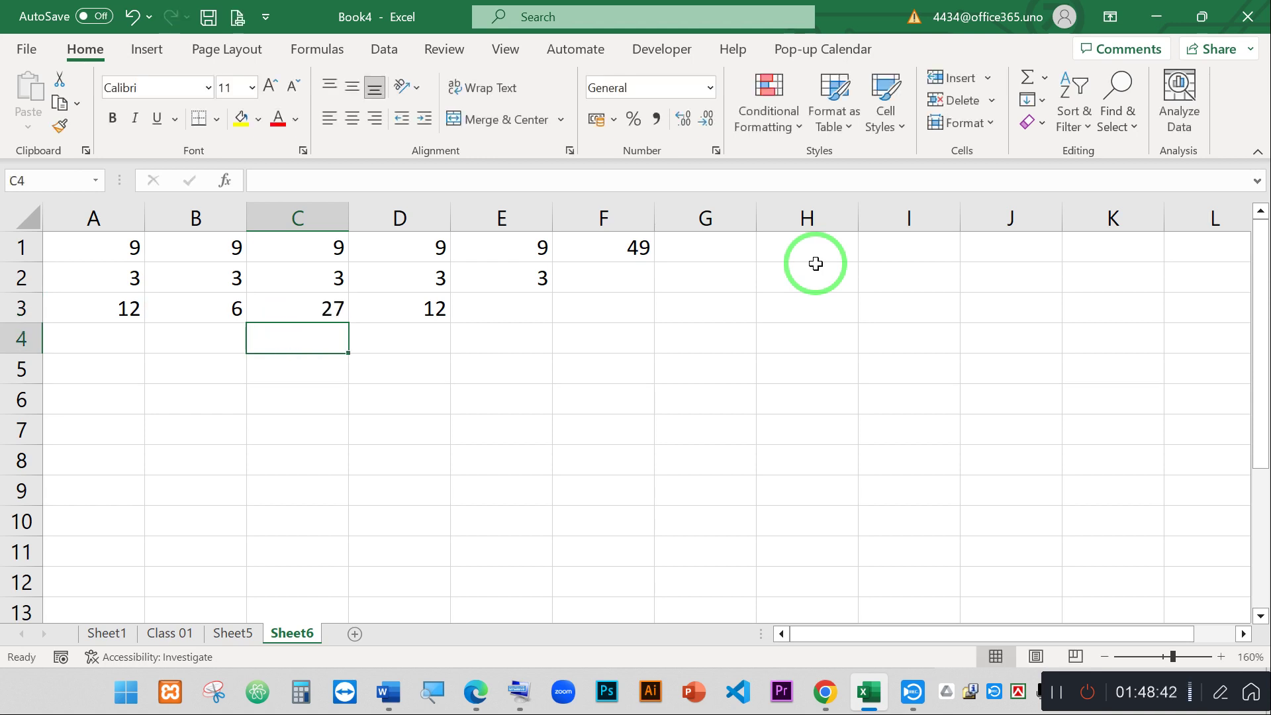
- Change D3's formula to =9/3
{"action": "left_click", "coordinate": [426, 301]}
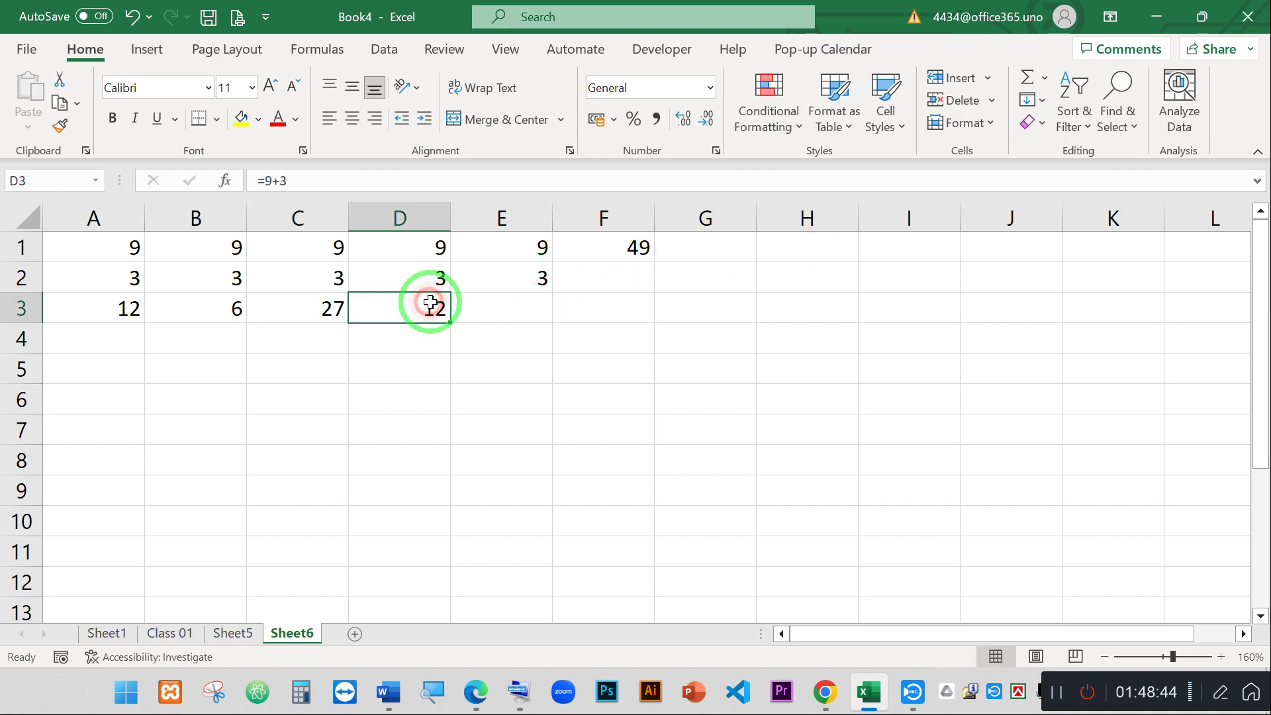
{"action": "double_click", "coordinate": [426, 301]}
{"action": "left_click_drag", "start_coordinate": [387, 308], "coordinate": [376, 306]}
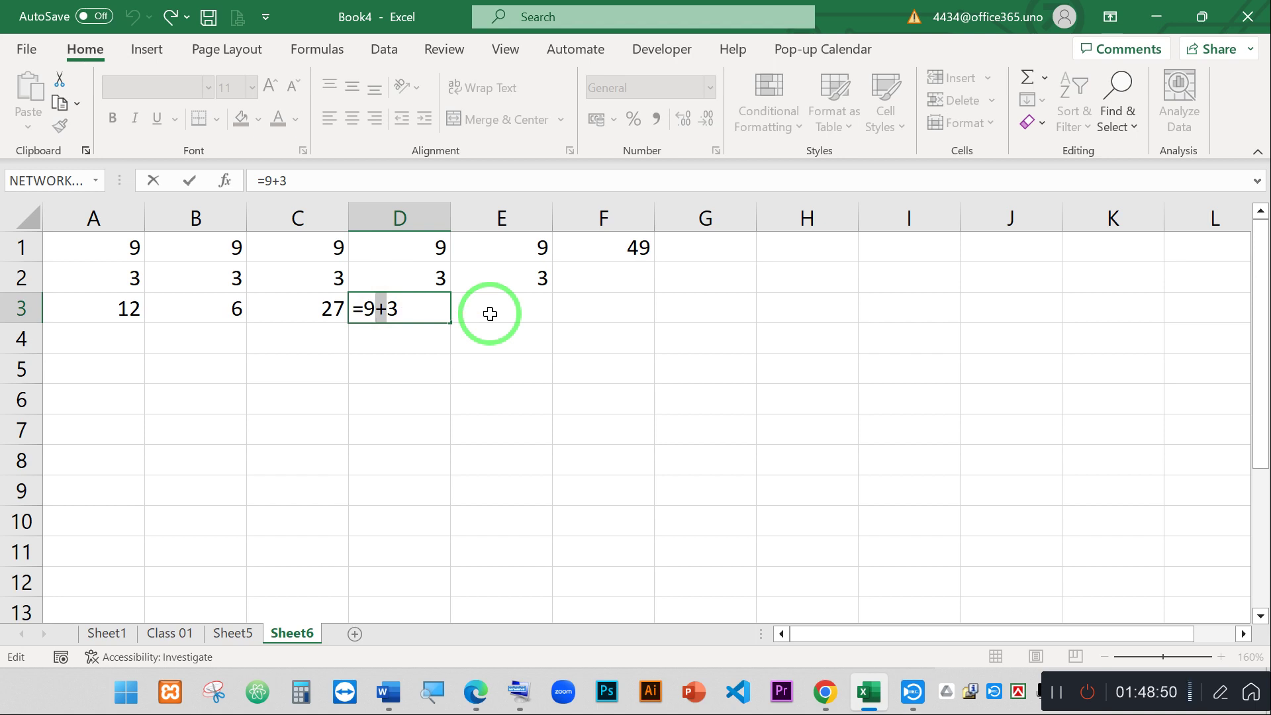
{"action": "type", "text": "/"}
{"action": "key", "text": "Return"}
{"action": "left_click", "coordinate": [398, 311]}
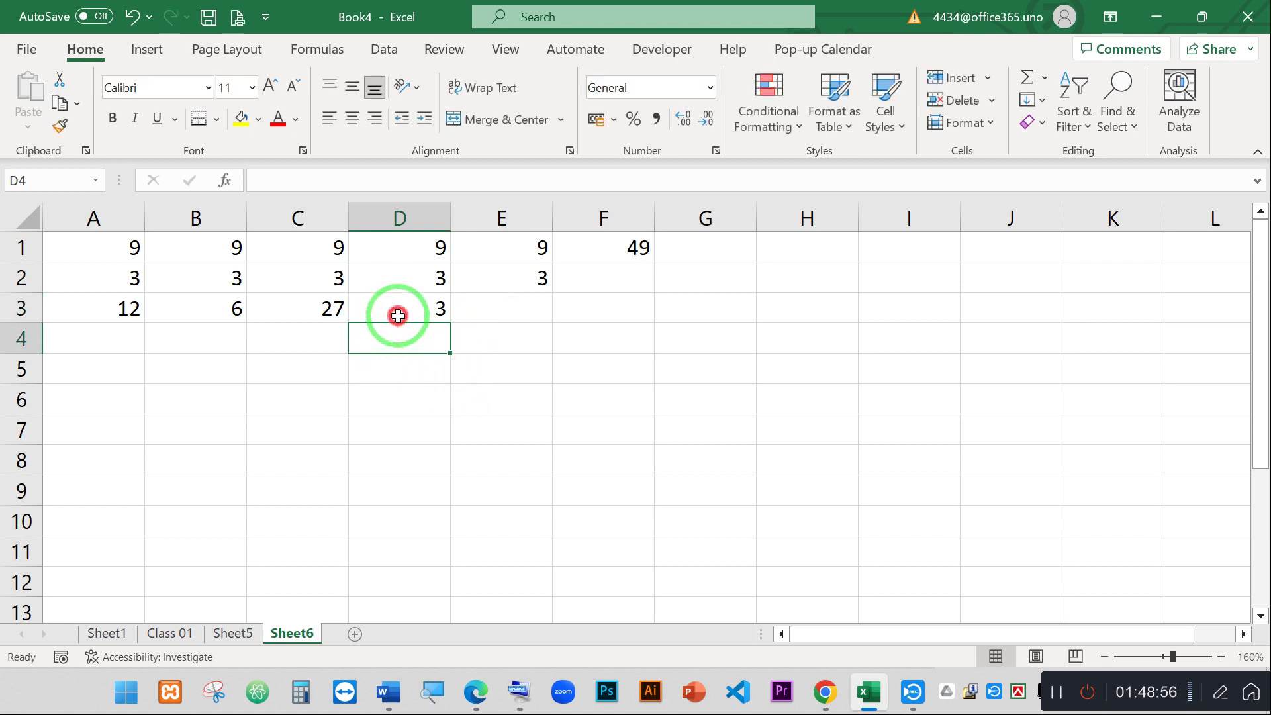
- Clear the contents of B3 through D3
{"action": "left_click_drag", "start_coordinate": [119, 306], "coordinate": [405, 312]}
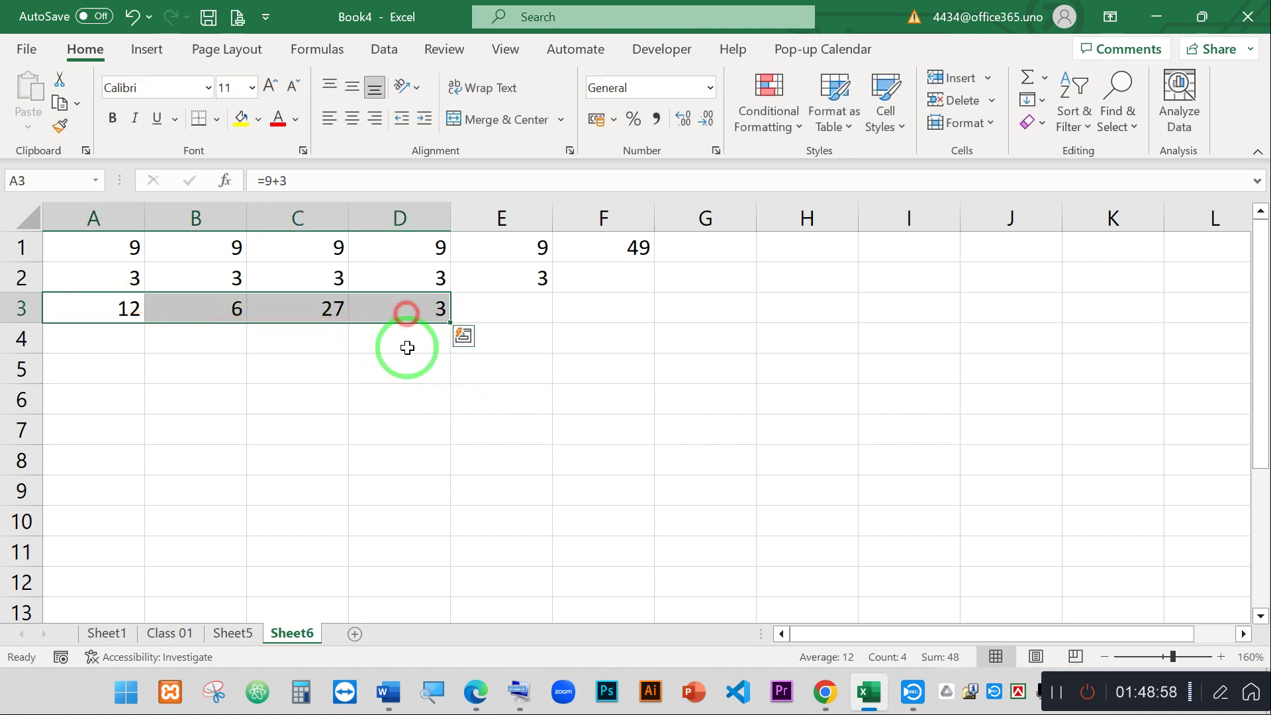
{"action": "left_click", "coordinate": [404, 426]}
{"action": "left_click_drag", "start_coordinate": [235, 309], "coordinate": [384, 301]}
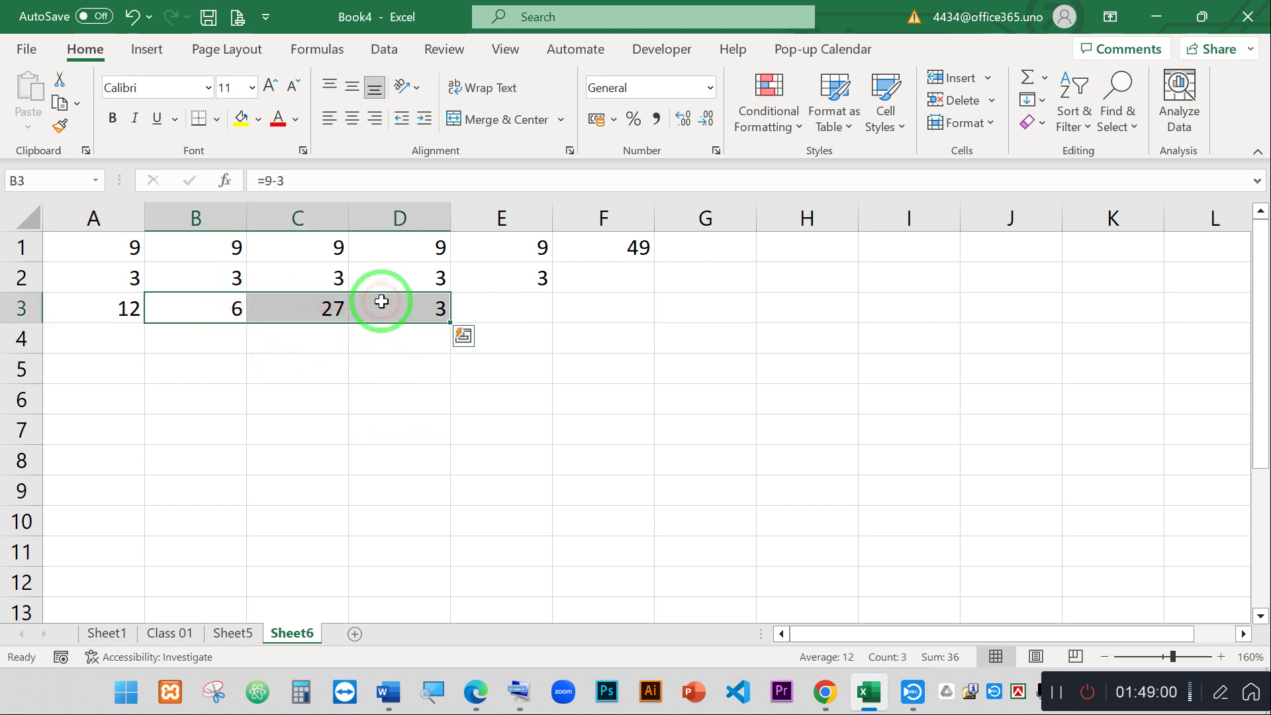
{"action": "key", "text": "Delete"}
- Type =9-3 in B3, =9*3 in C3 and =9/3 in D3 (showing 6, 27, 3)
{"action": "left_click", "coordinate": [216, 306]}
{"action": "type", "text": "="}
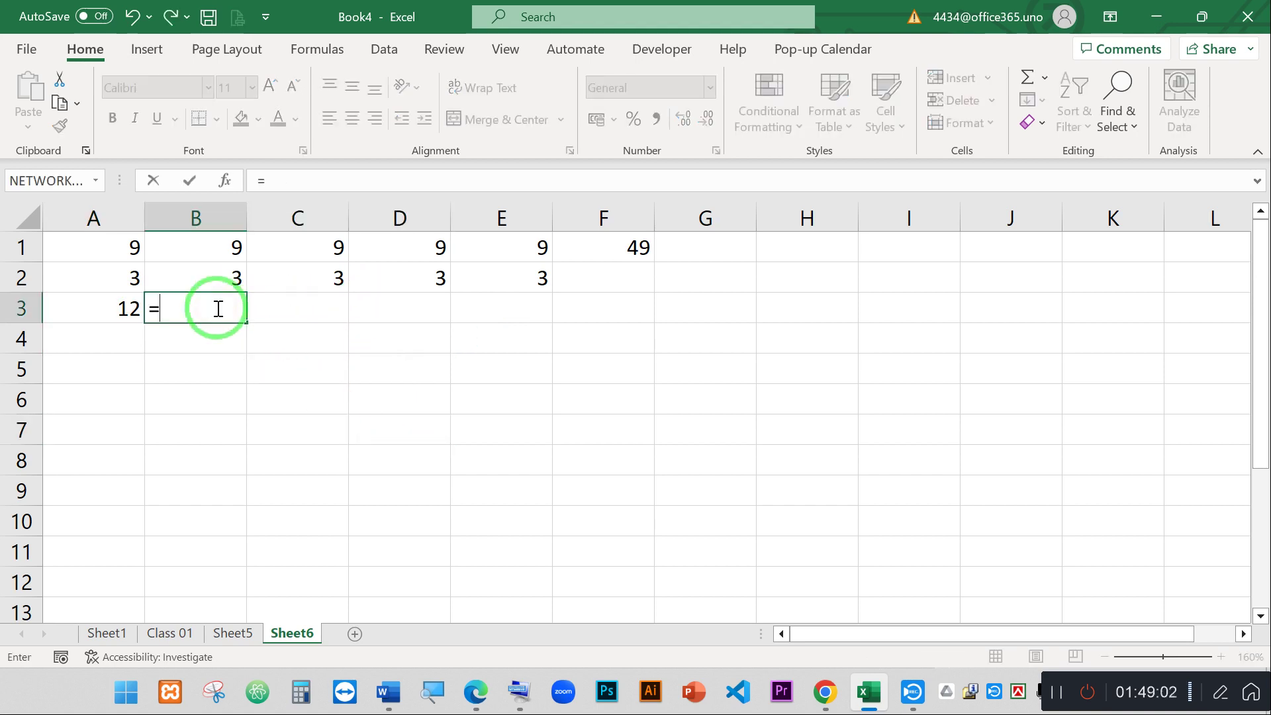
{"action": "type", "text": "9"}
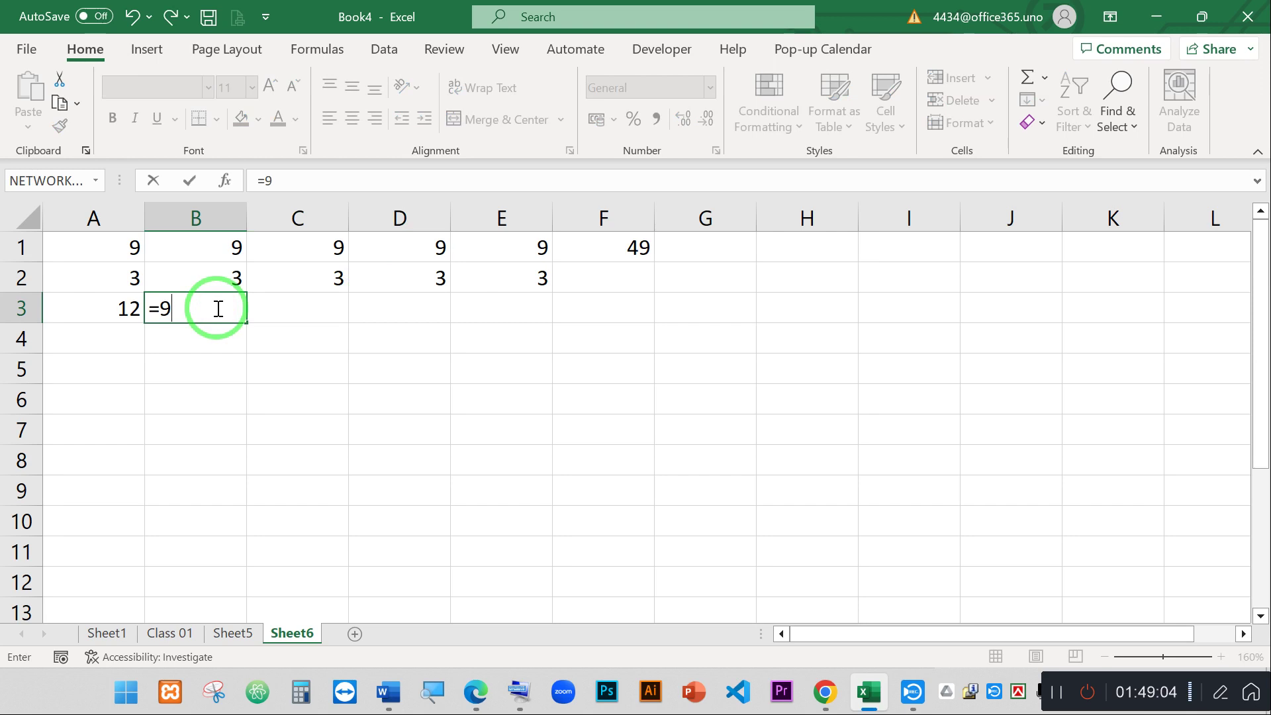
{"action": "type", "text": "-3"}
{"action": "key", "text": "Return"}
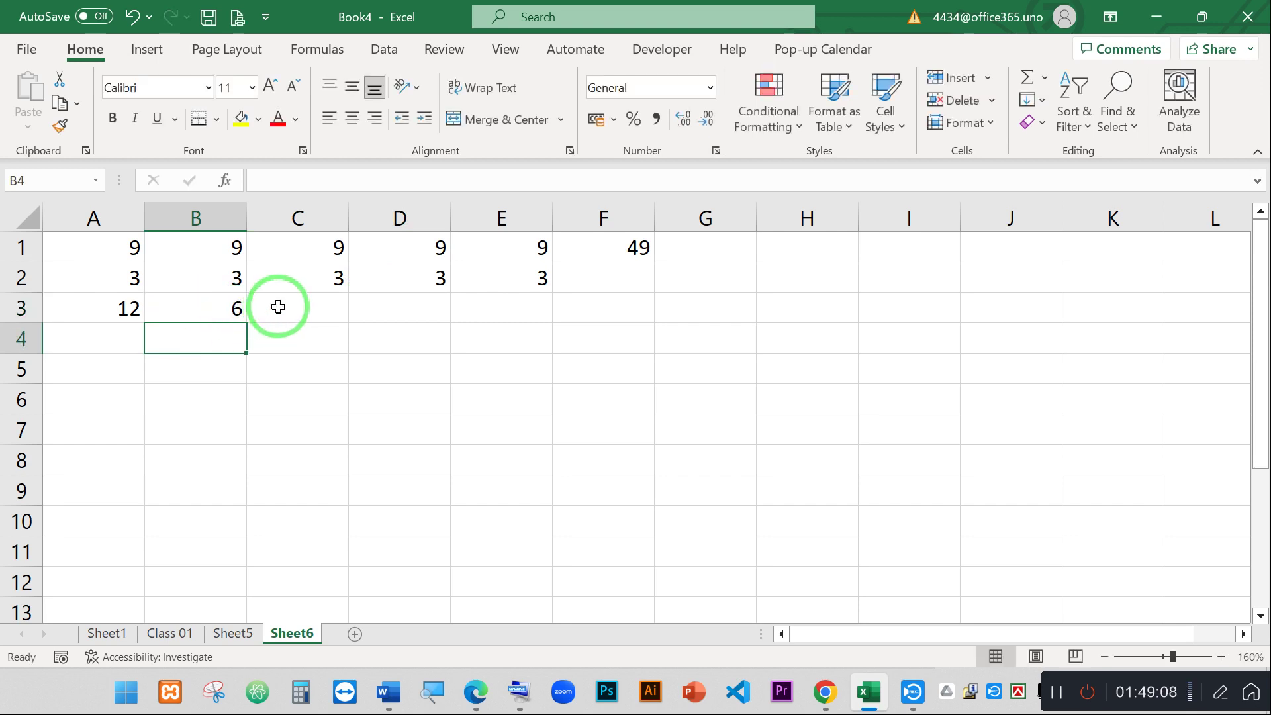
{"action": "left_click", "coordinate": [278, 307]}
{"action": "type", "text": "="}
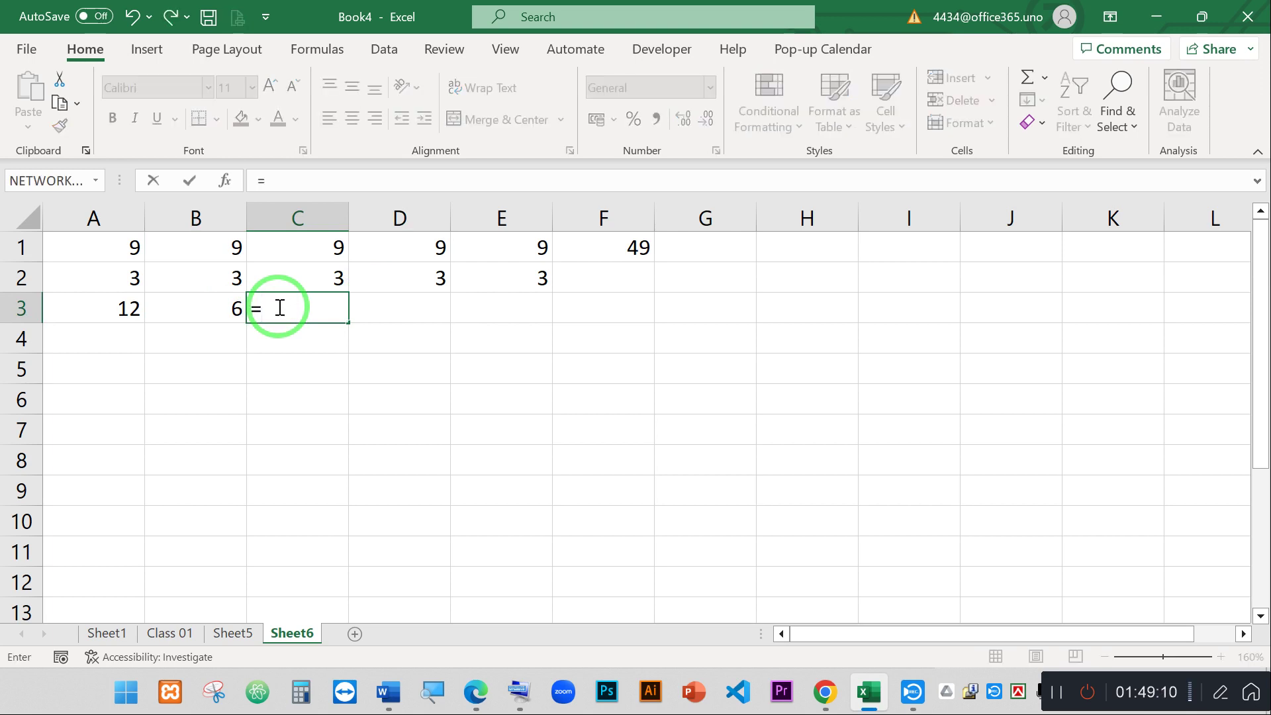
{"action": "type", "text": "9*3"}
{"action": "key", "text": "Return"}
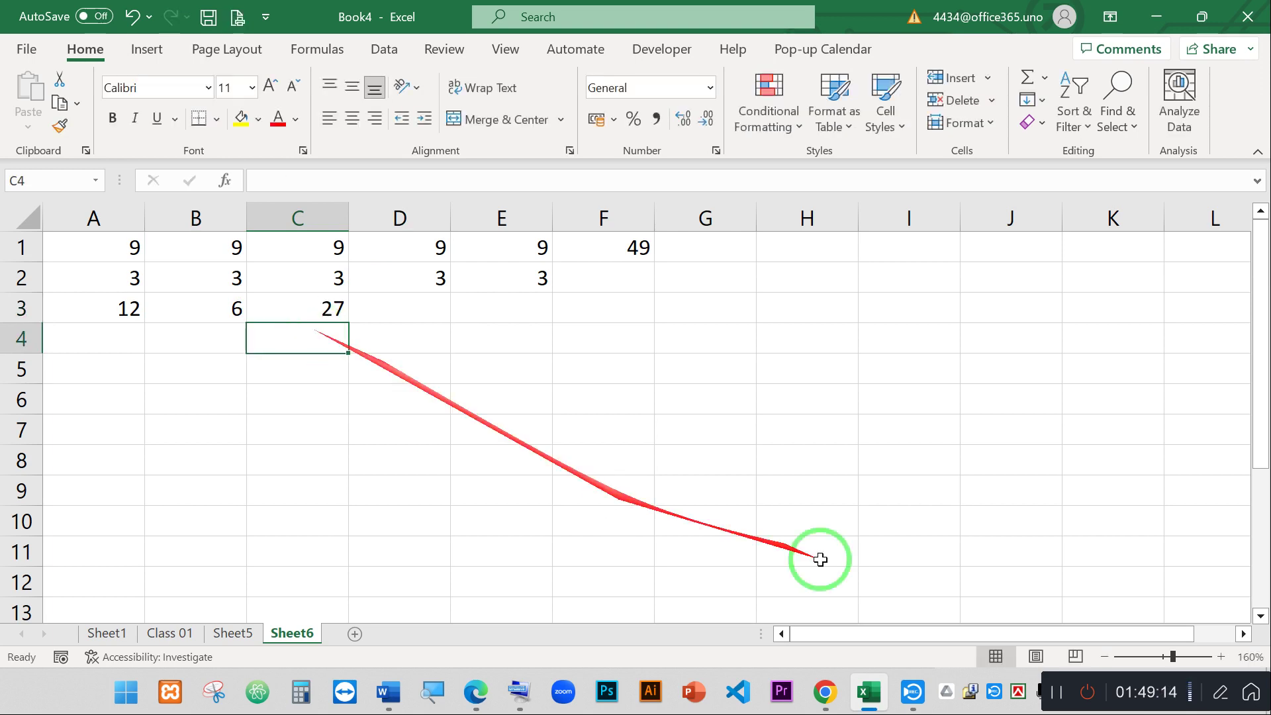
{"action": "left_click", "coordinate": [386, 303]}
{"action": "type", "text": "="}
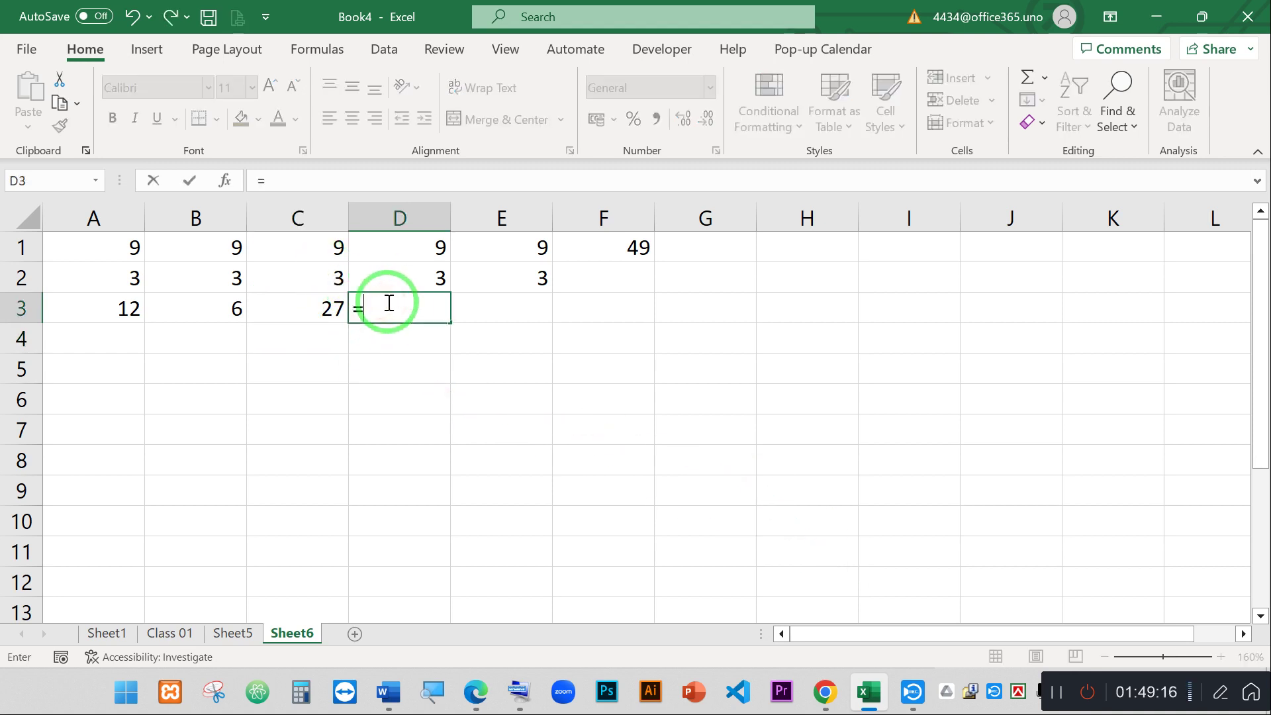
{"action": "type", "text": "9"}
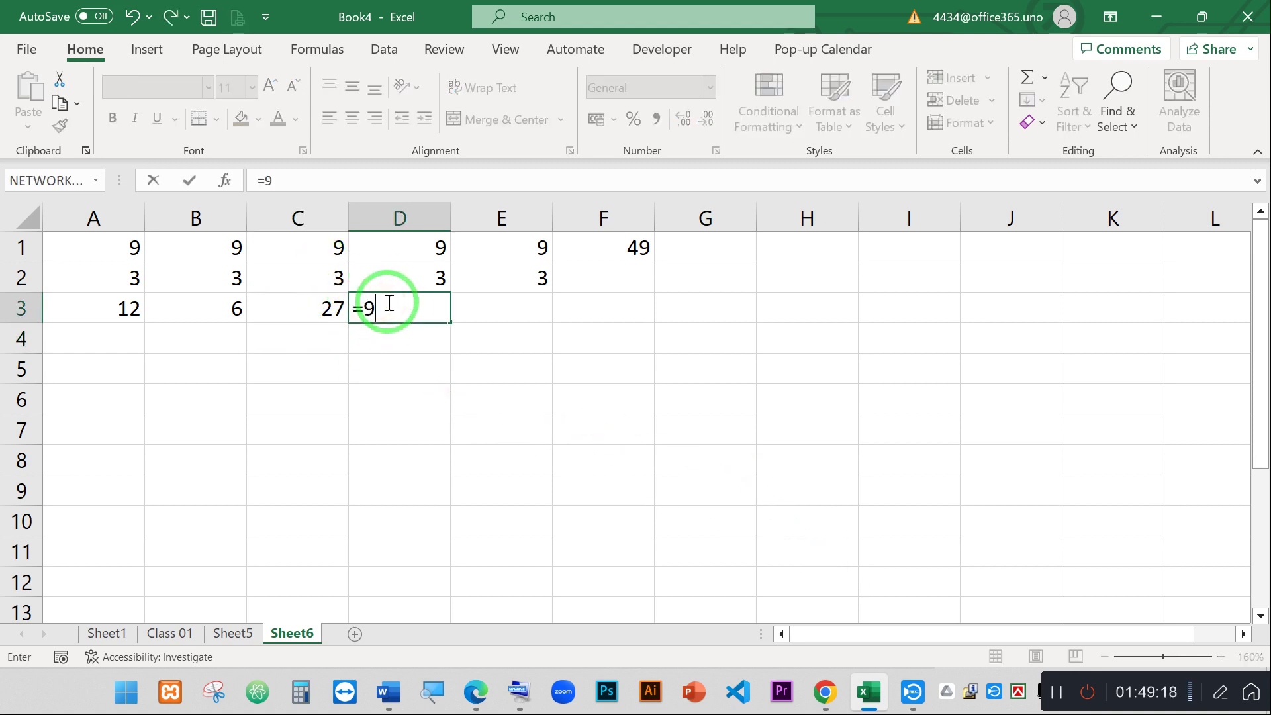
{"action": "type", "text": "/3"}
{"action": "key", "text": "Return"}
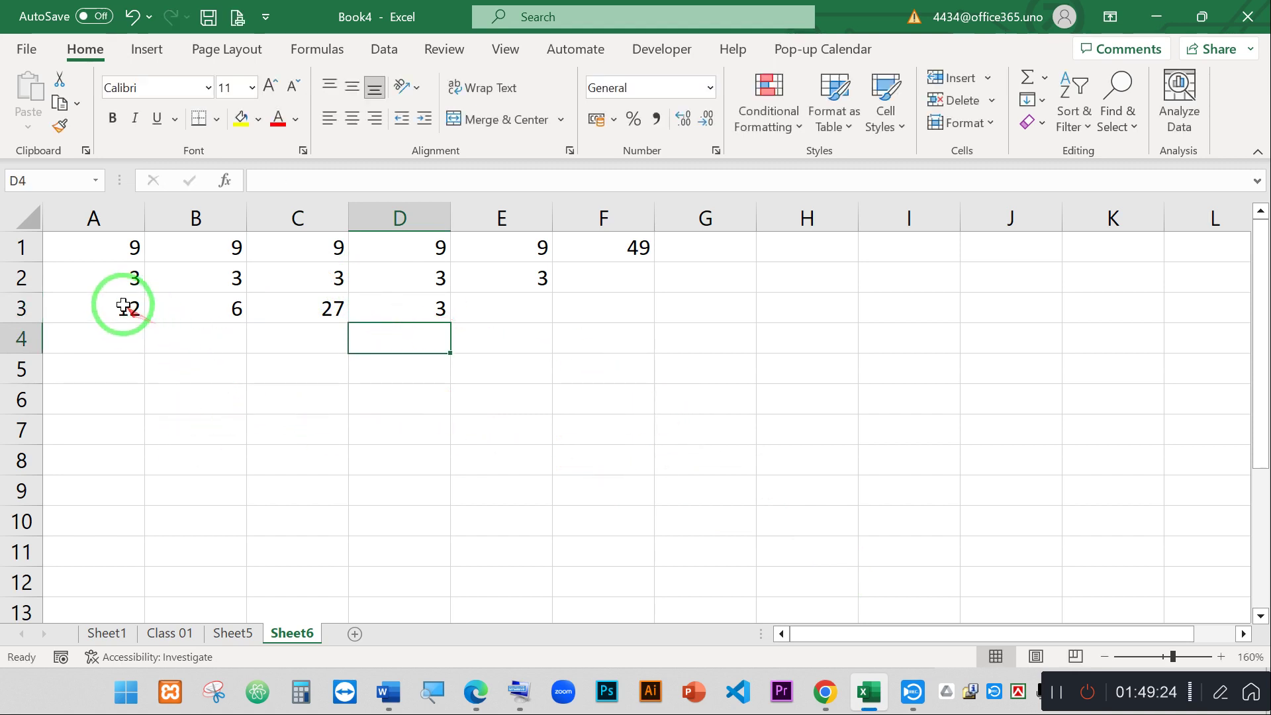
{"action": "left_click_drag", "start_coordinate": [126, 306], "coordinate": [440, 309]}
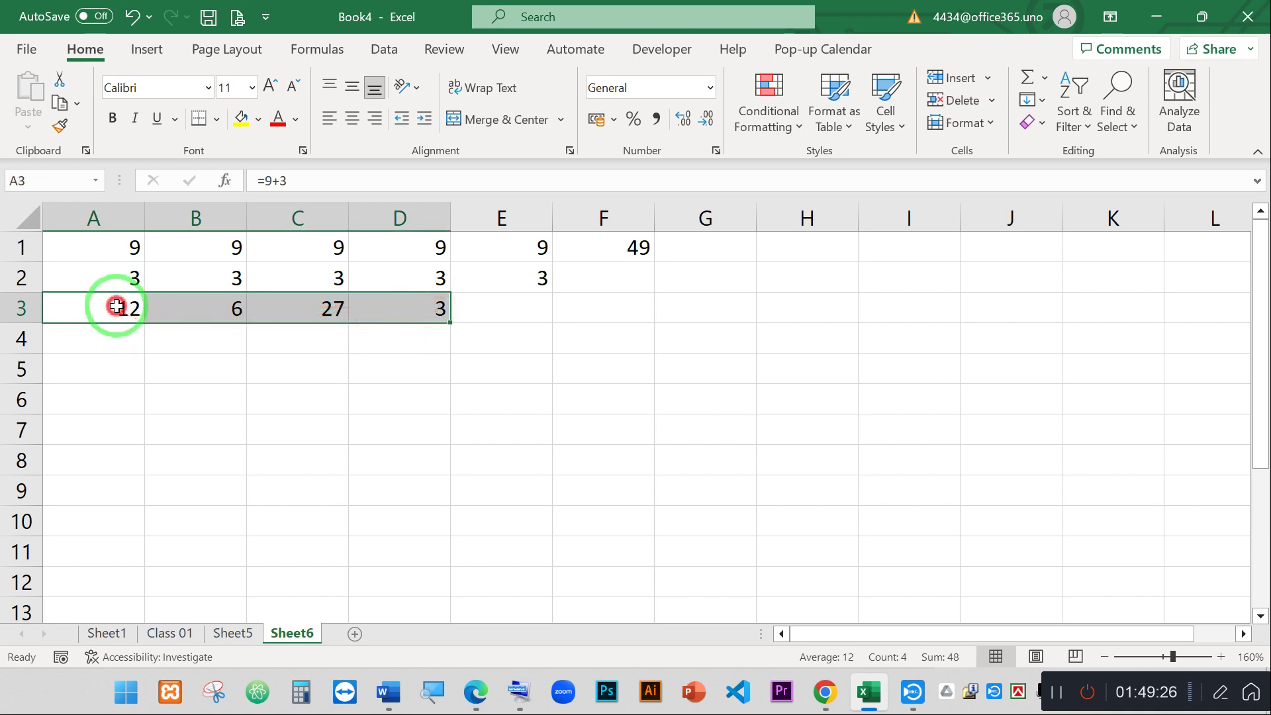
{"action": "left_click", "coordinate": [119, 308]}
{"action": "left_click", "coordinate": [212, 309]}
{"action": "left_click", "coordinate": [319, 309]}
{"action": "left_click", "coordinate": [424, 312]}
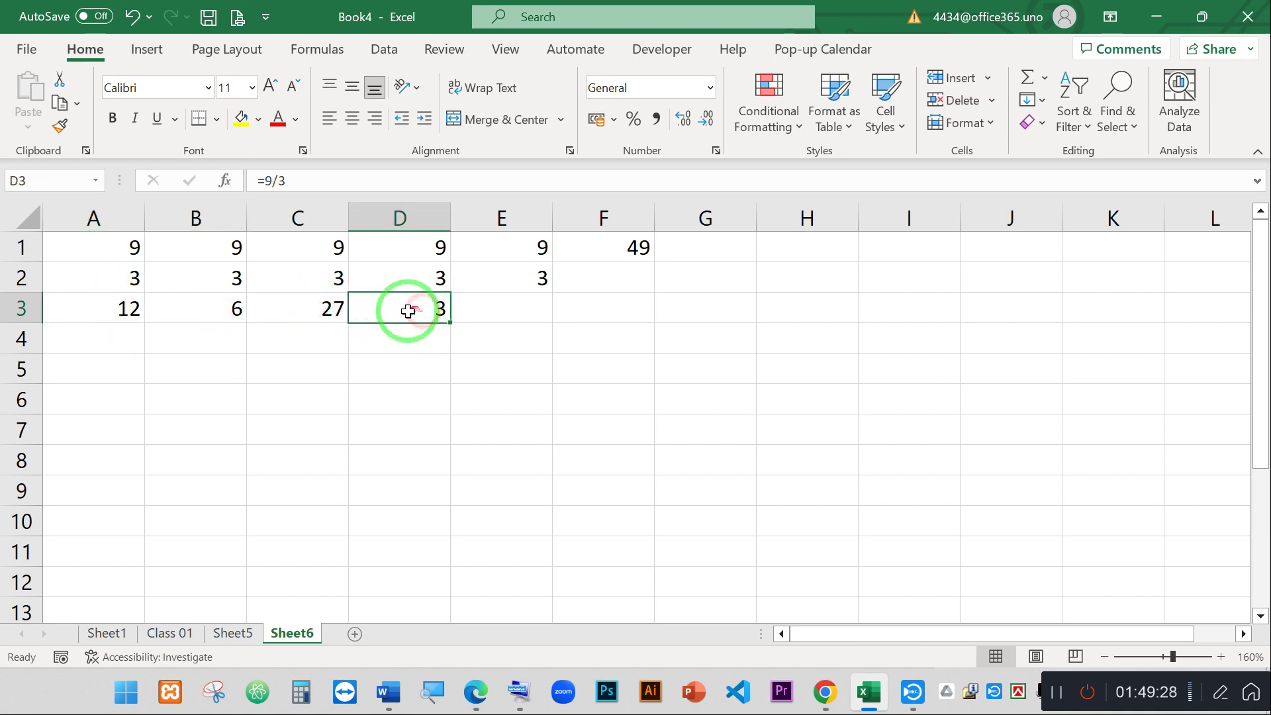
{"action": "left_click_drag", "start_coordinate": [543, 247], "coordinate": [845, 366]}
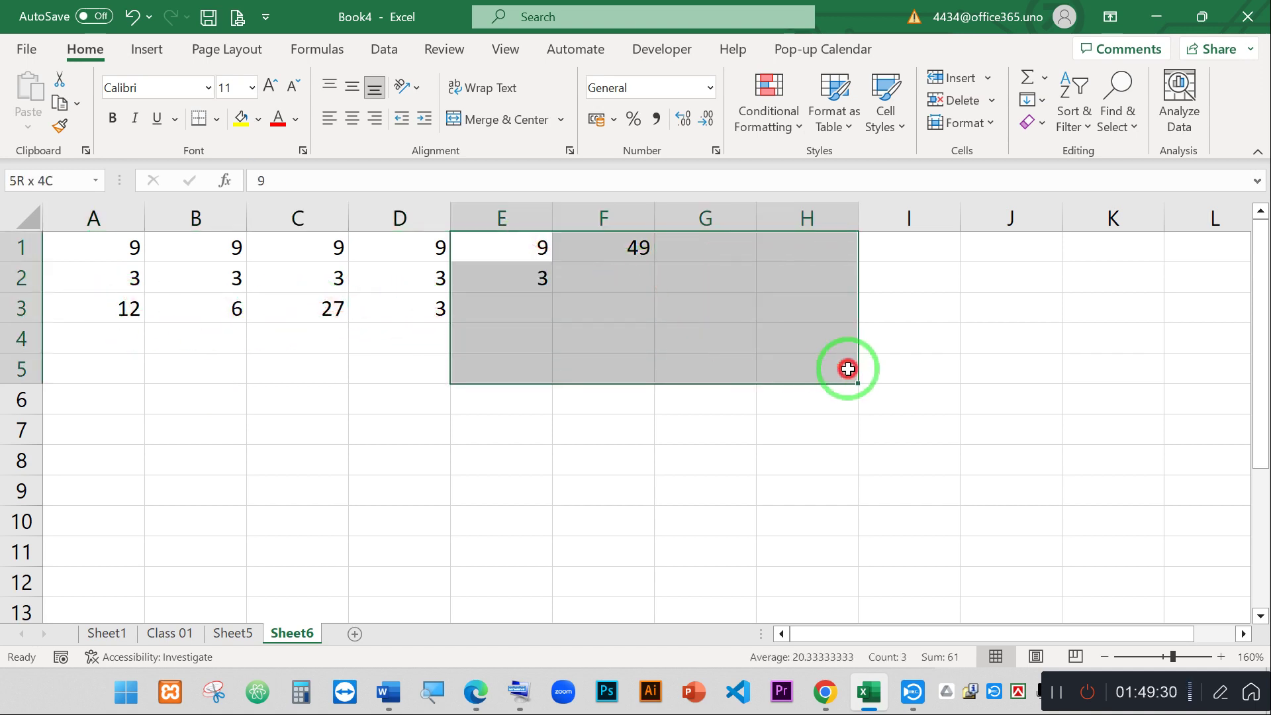
{"action": "left_click", "coordinate": [743, 428]}
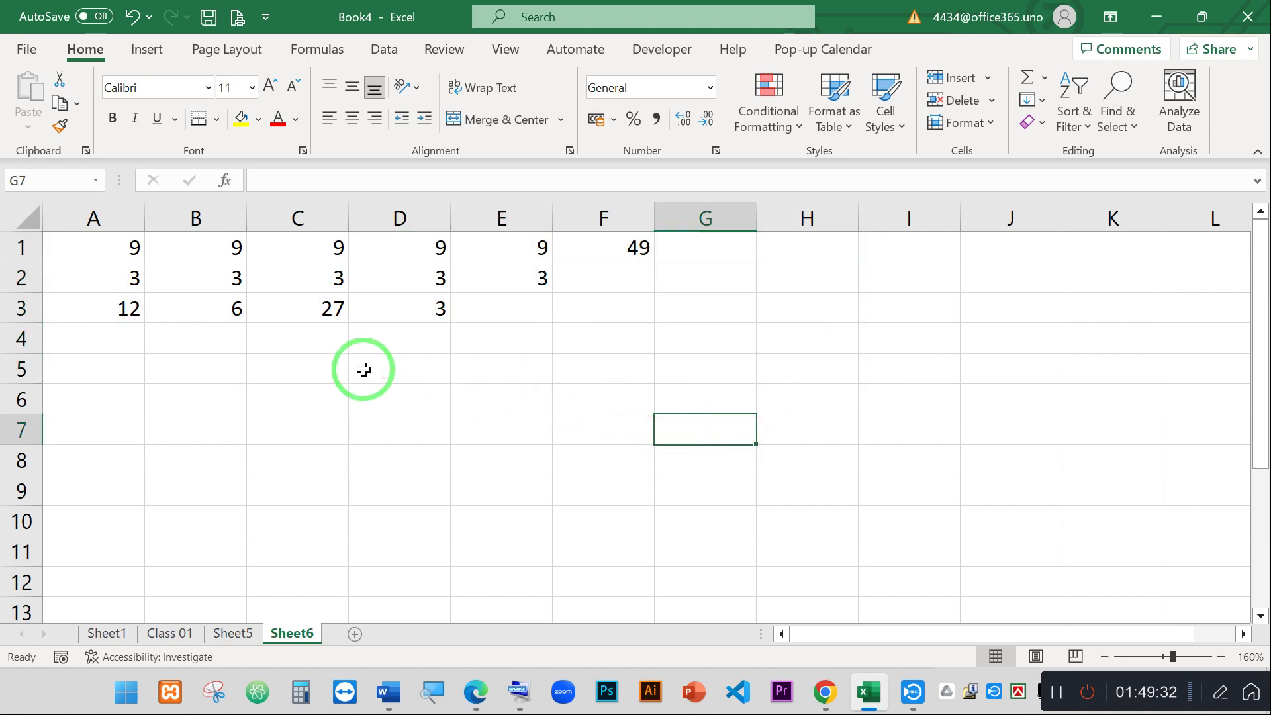
{"action": "left_click", "coordinate": [126, 306]}
{"action": "left_click", "coordinate": [192, 305]}
{"action": "left_click", "coordinate": [295, 305]}
{"action": "left_click", "coordinate": [378, 304]}
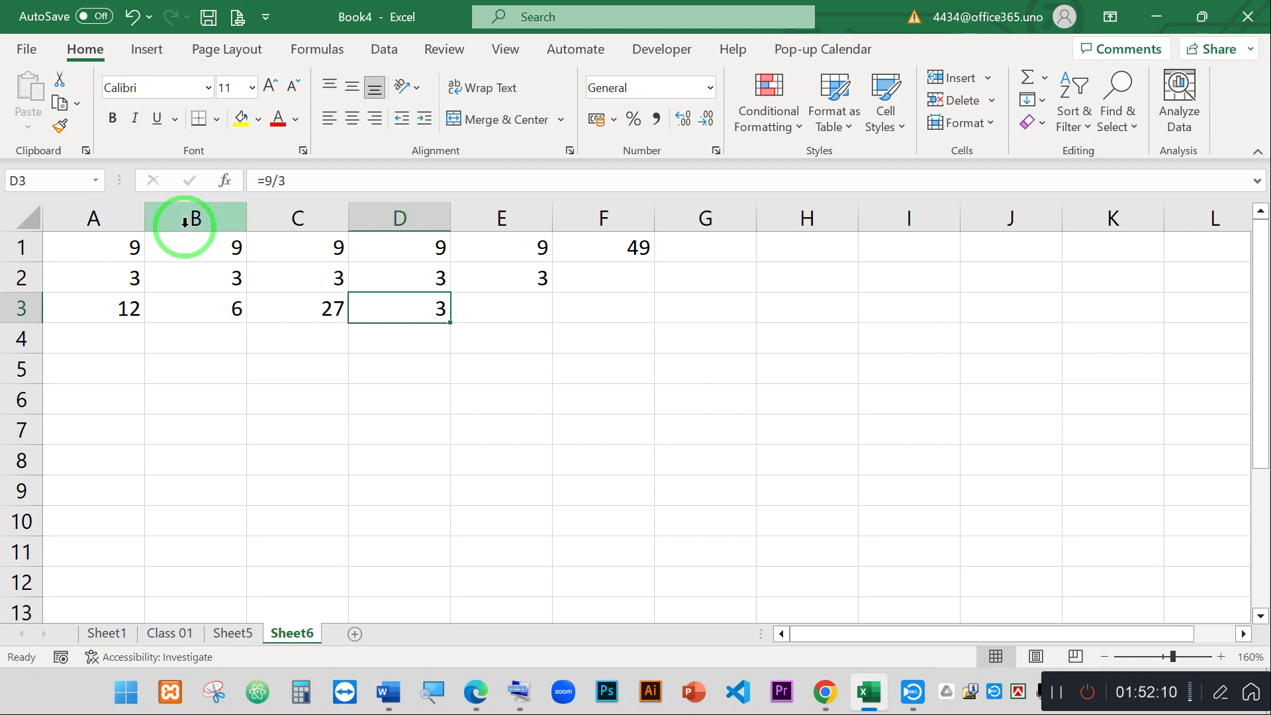
- Inspect the row 3 results and the contents of A1, A2 and A3
{"action": "left_click", "coordinate": [334, 378]}
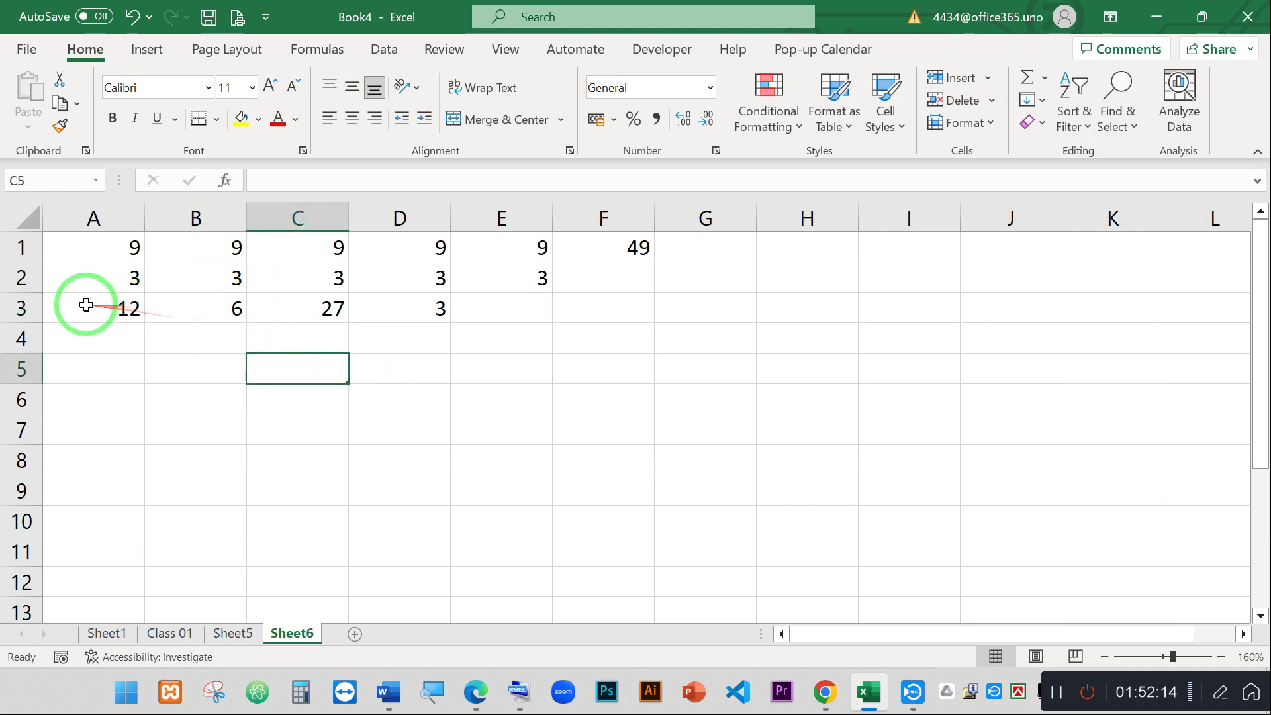
{"action": "left_click_drag", "start_coordinate": [104, 306], "coordinate": [430, 307]}
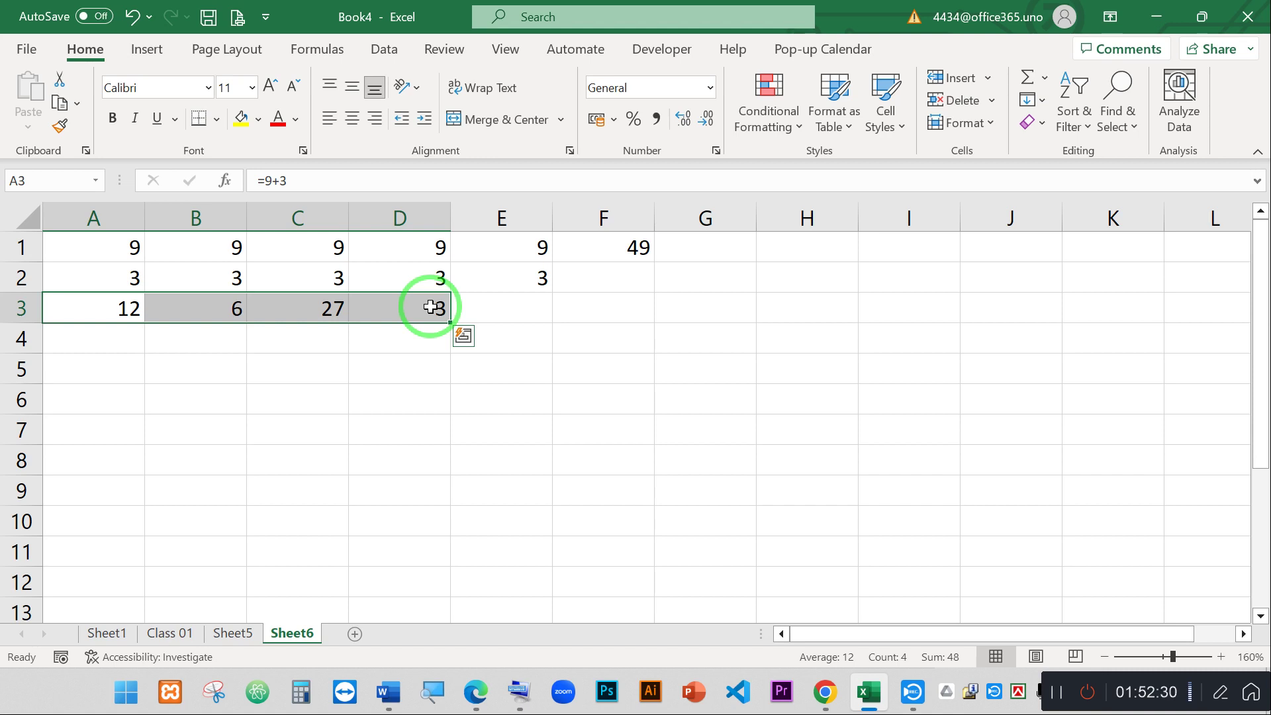
{"action": "left_click", "coordinate": [309, 372]}
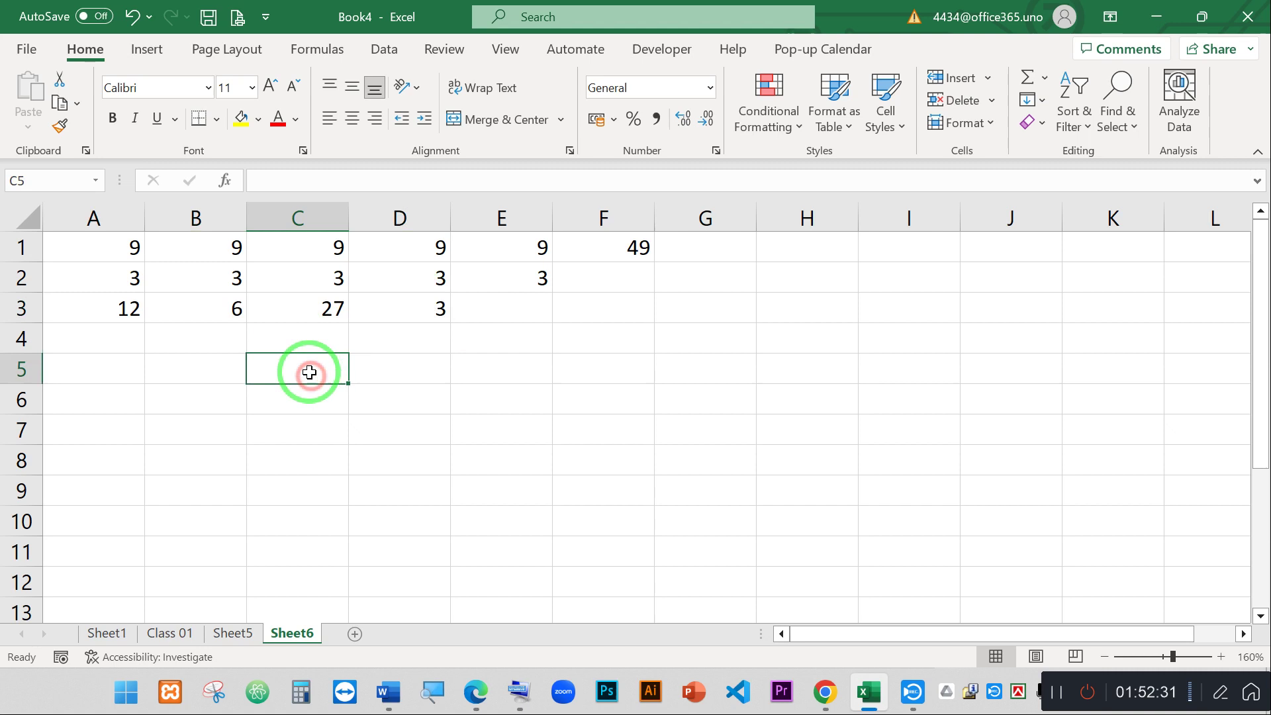
{"action": "left_click", "coordinate": [120, 248]}
{"action": "left_click", "coordinate": [116, 278]}
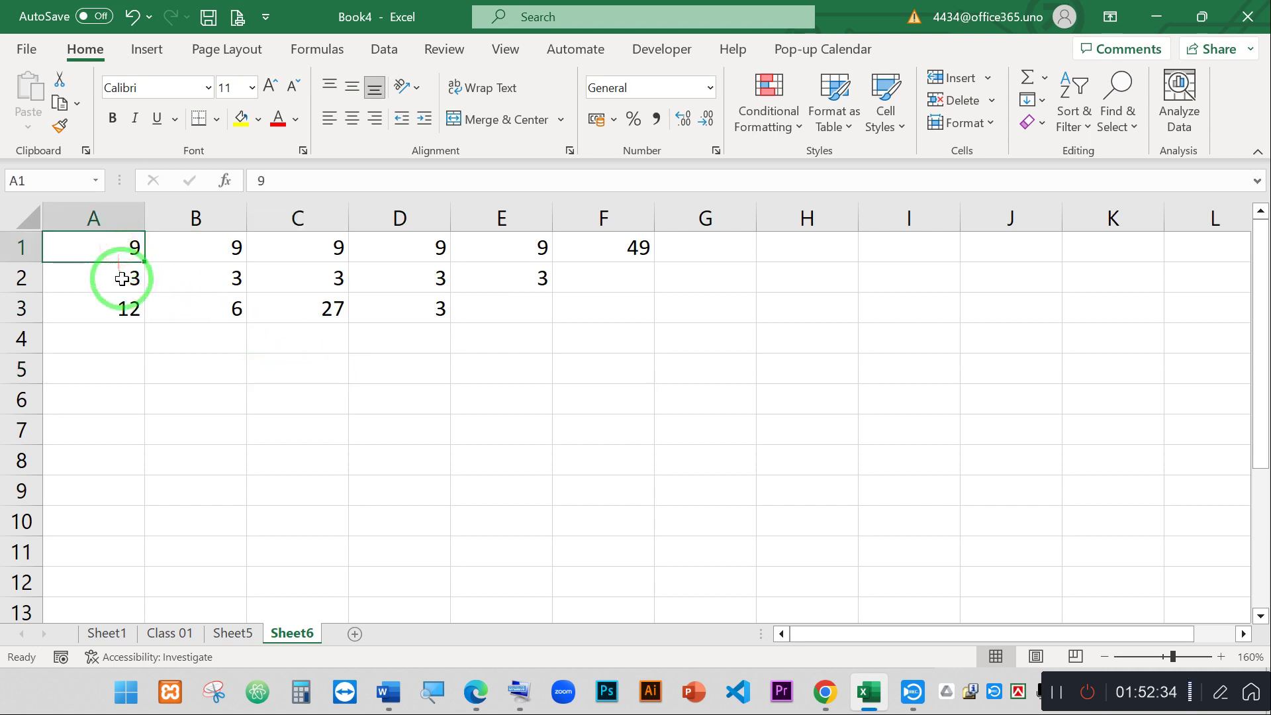
{"action": "left_click", "coordinate": [119, 309]}
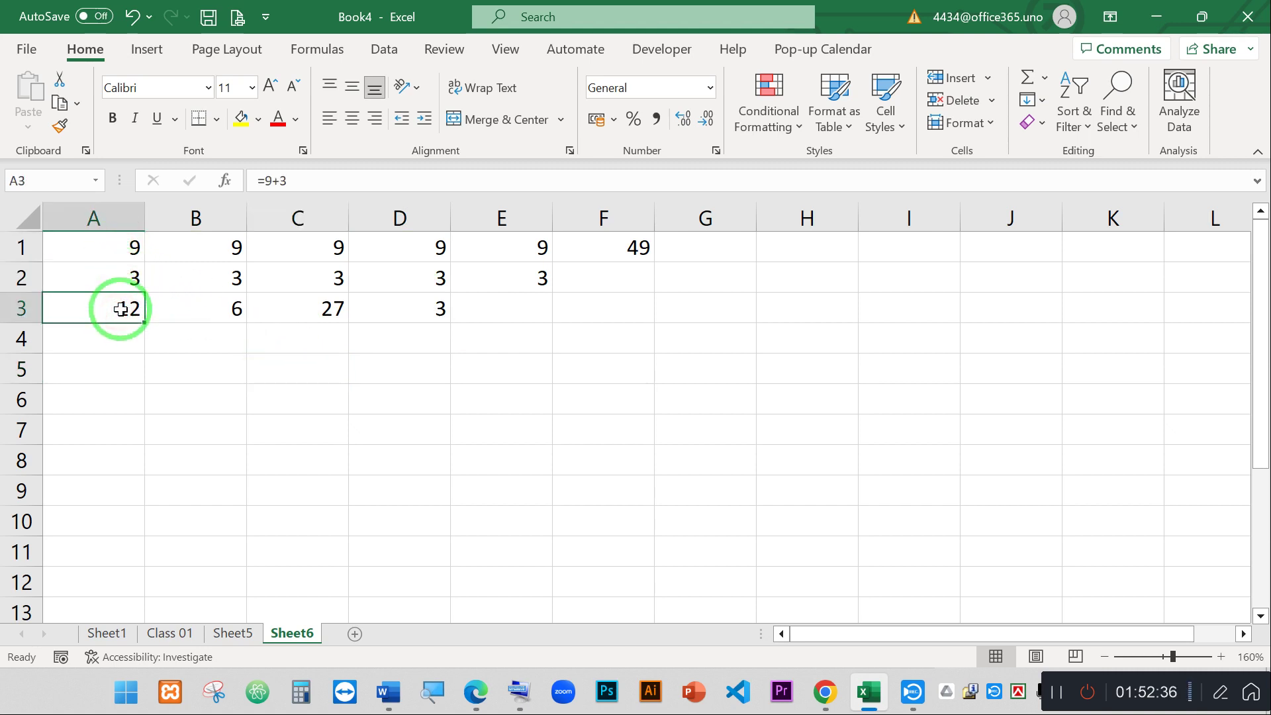
- Change A1 to 10 and confirm A3's =9+3 formula still shows 12
{"action": "left_click", "coordinate": [125, 255]}
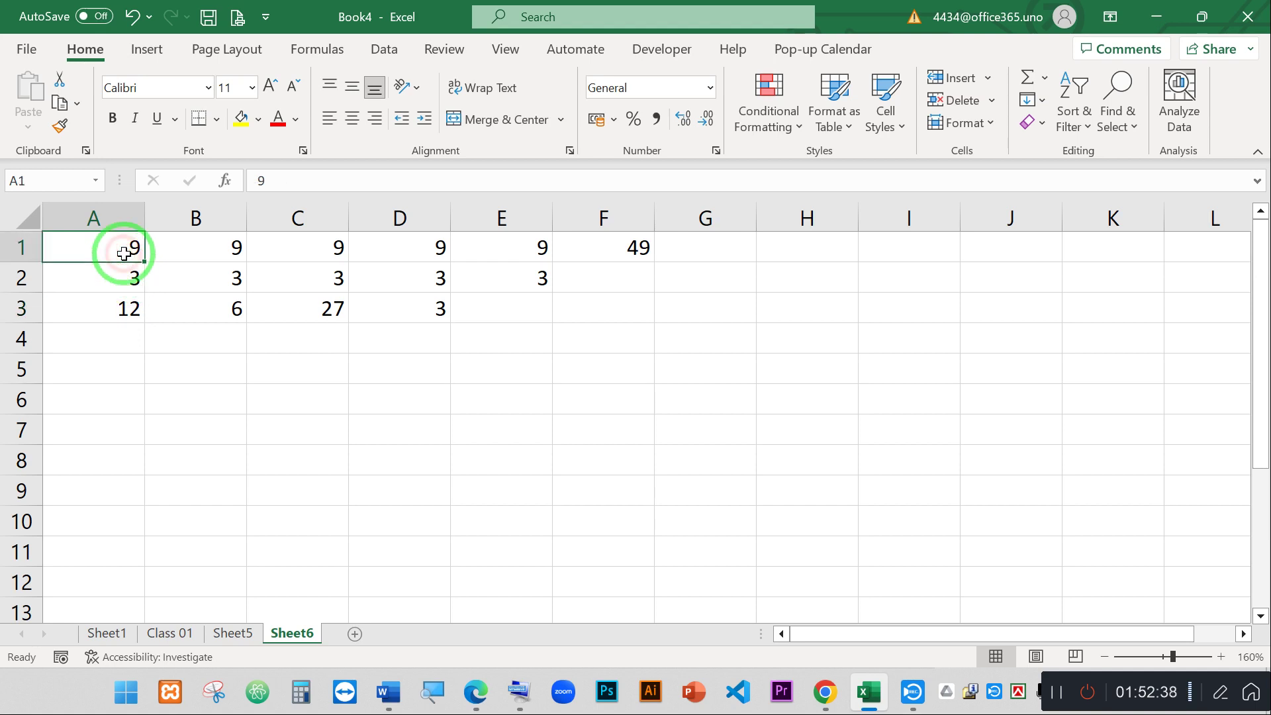
{"action": "type", "text": "10"}
{"action": "key", "text": "Return"}
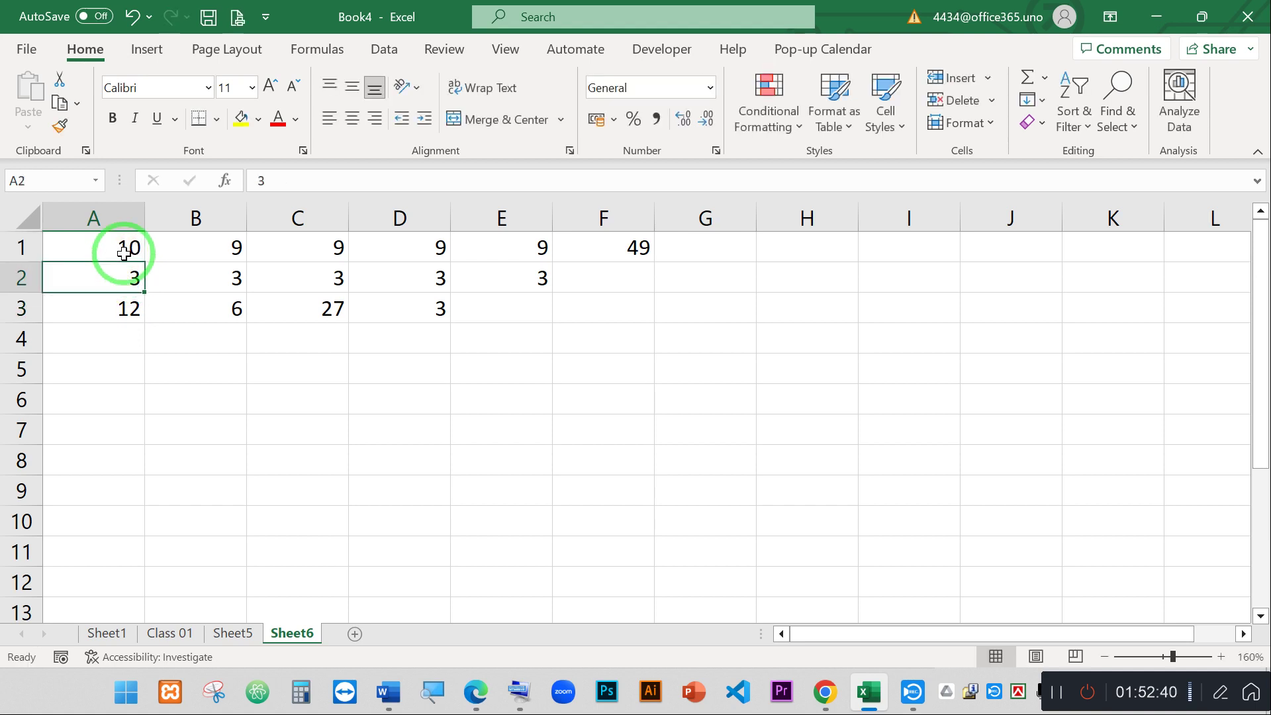
{"action": "left_click", "coordinate": [217, 405]}
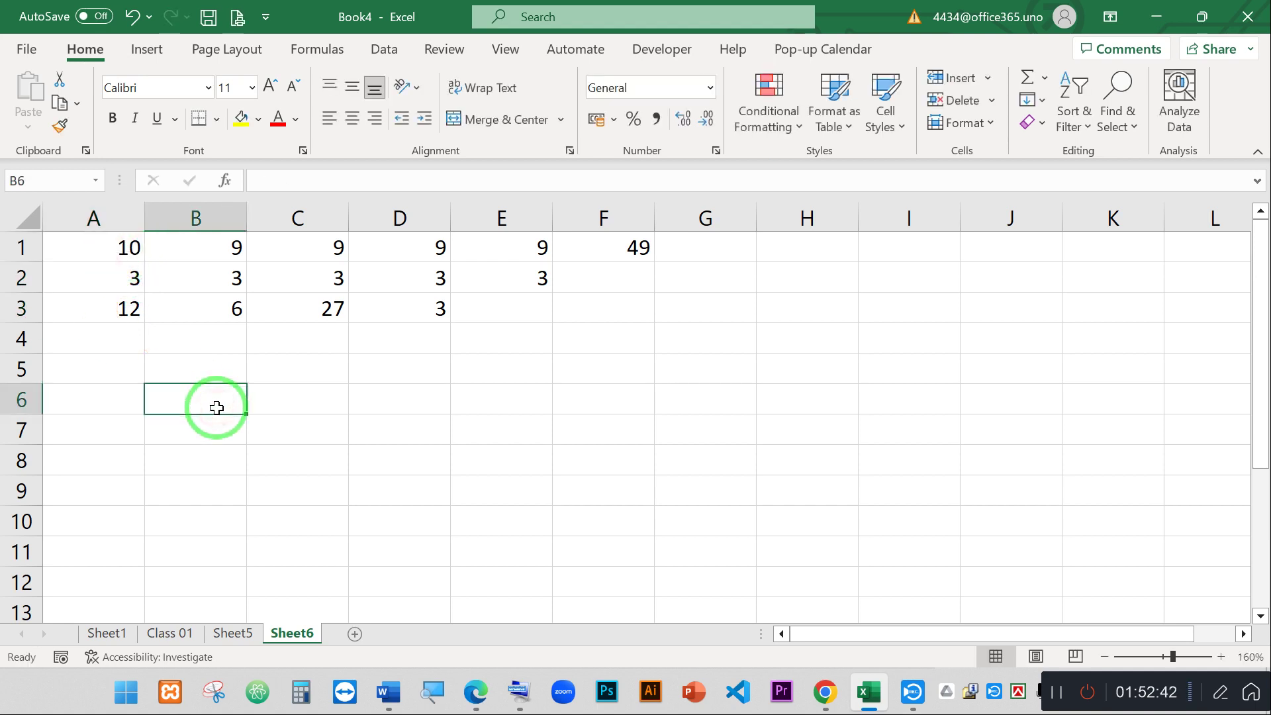
{"action": "double_click", "coordinate": [114, 308]}
{"action": "left_click_drag", "start_coordinate": [61, 308], "coordinate": [117, 308]}
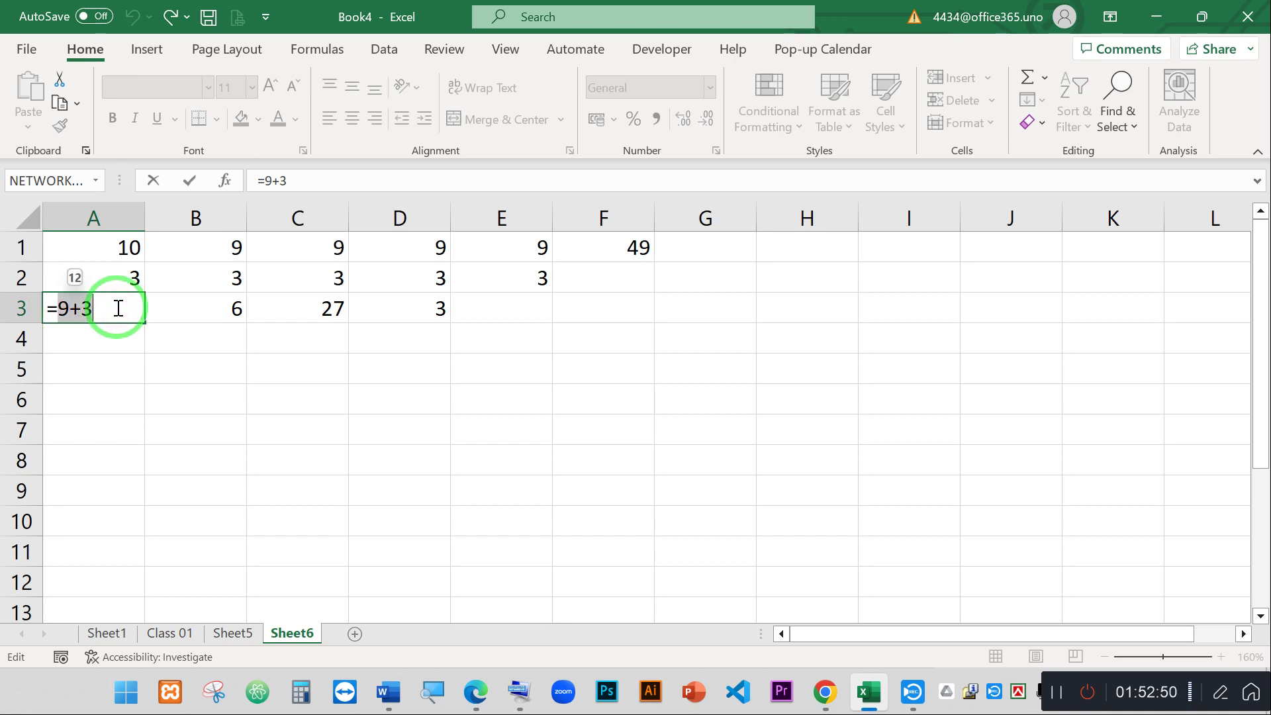
{"action": "key", "text": "Return"}
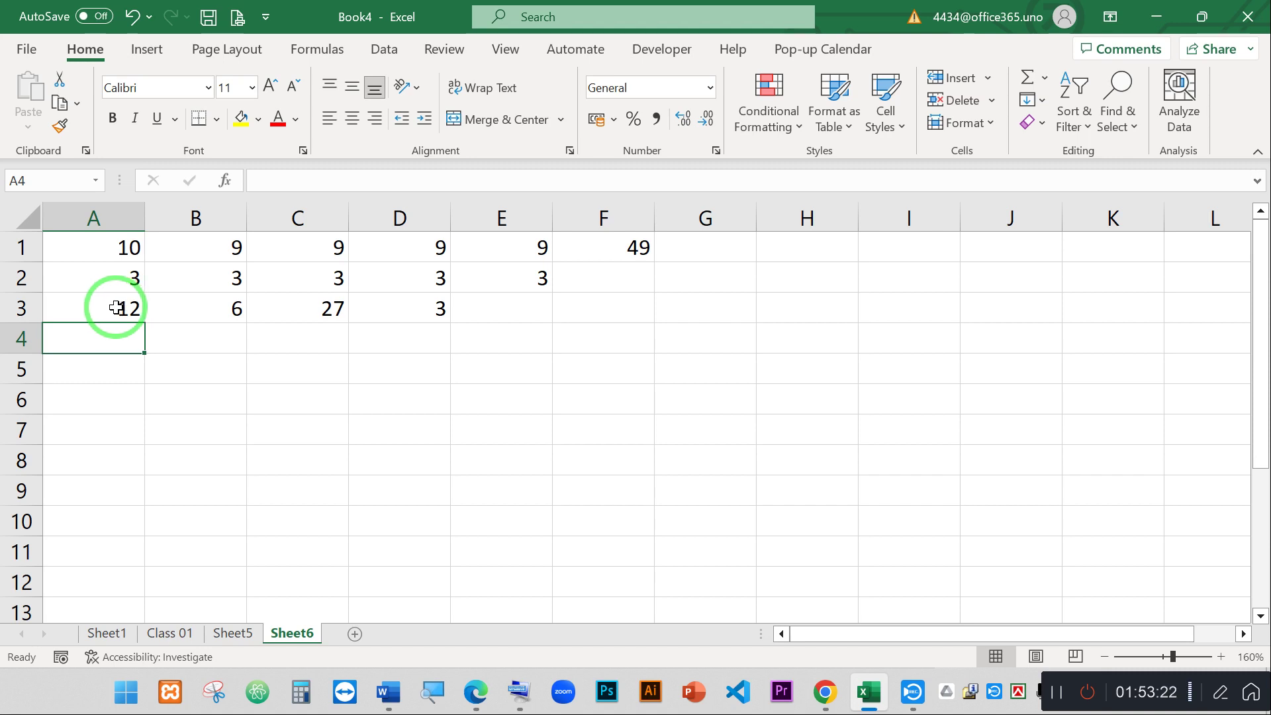
- Zoom in and highlight the 9+3 in A3's formula in edit mode
{"action": "left_click", "coordinate": [121, 309]}
{"action": "scroll", "coordinate": [158, 341], "scroll_direction": "up", "scroll_amount": 5, "text": "ctrl"}
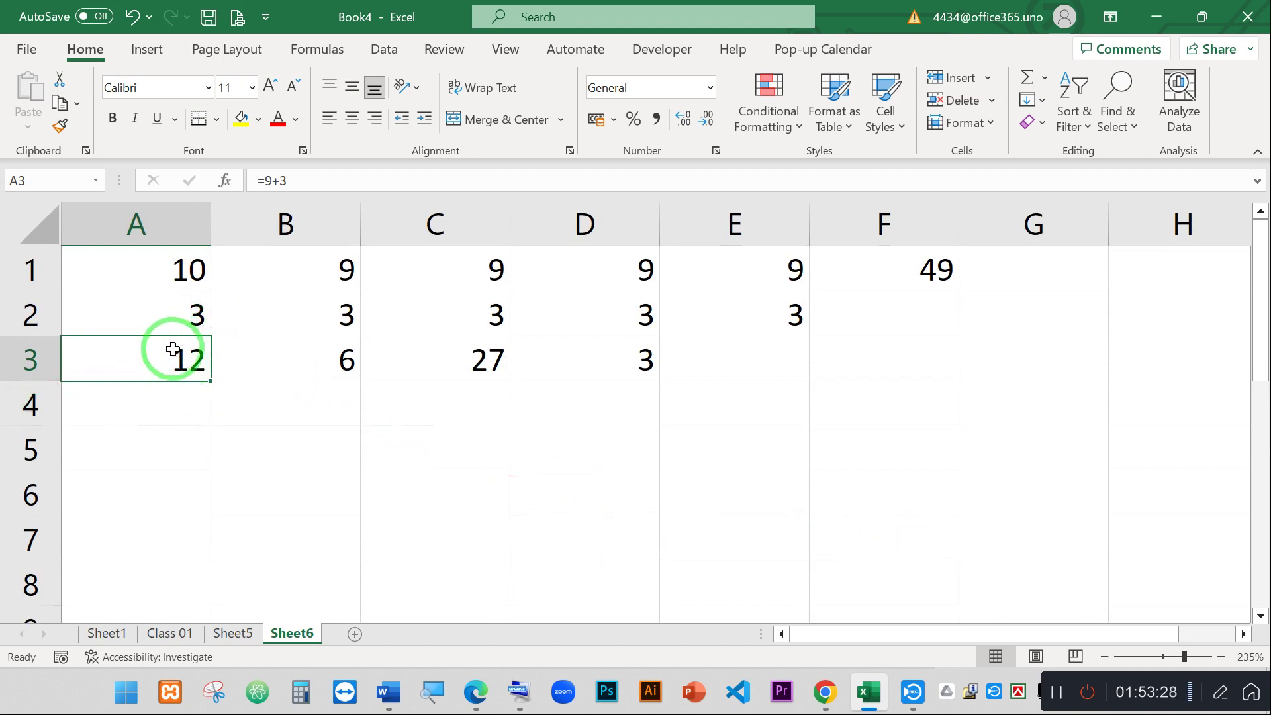
{"action": "double_click", "coordinate": [175, 355]}
{"action": "left_click_drag", "start_coordinate": [85, 361], "coordinate": [172, 363]}
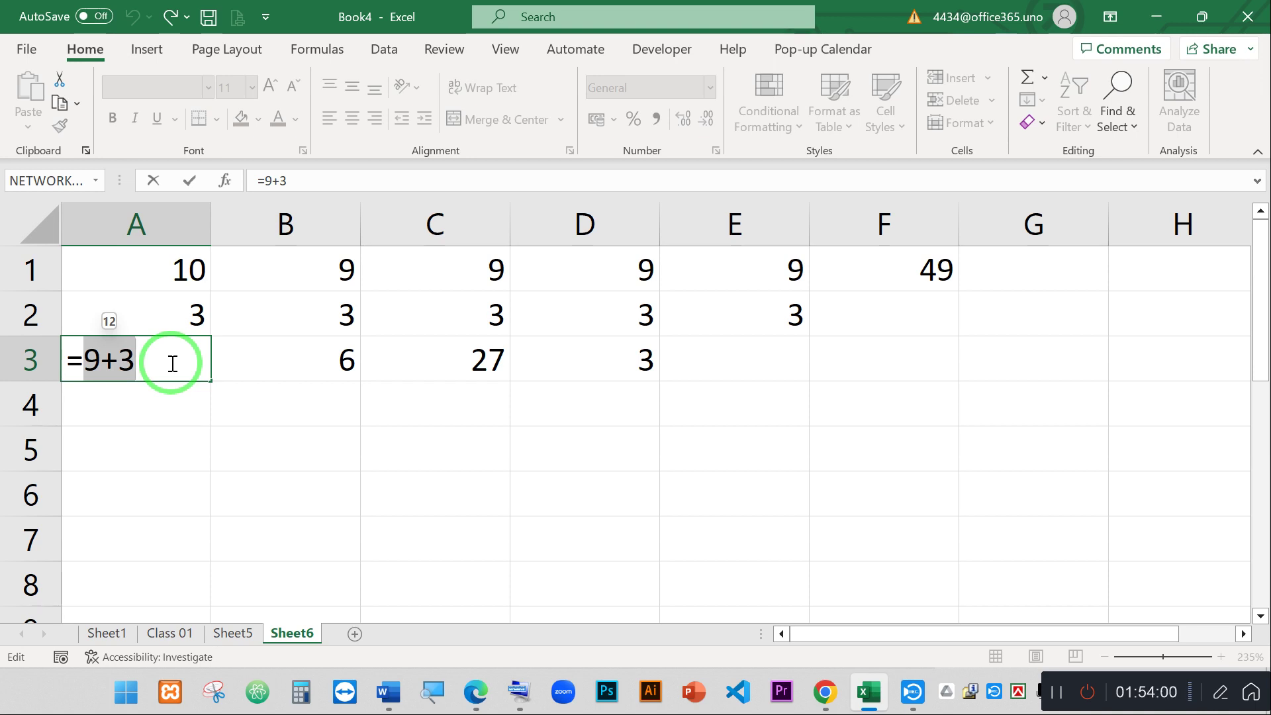
- Replace the 9 in A3's formula with a reference to A1
{"action": "left_click", "coordinate": [92, 357]}
{"action": "key", "text": "BackSpace"}
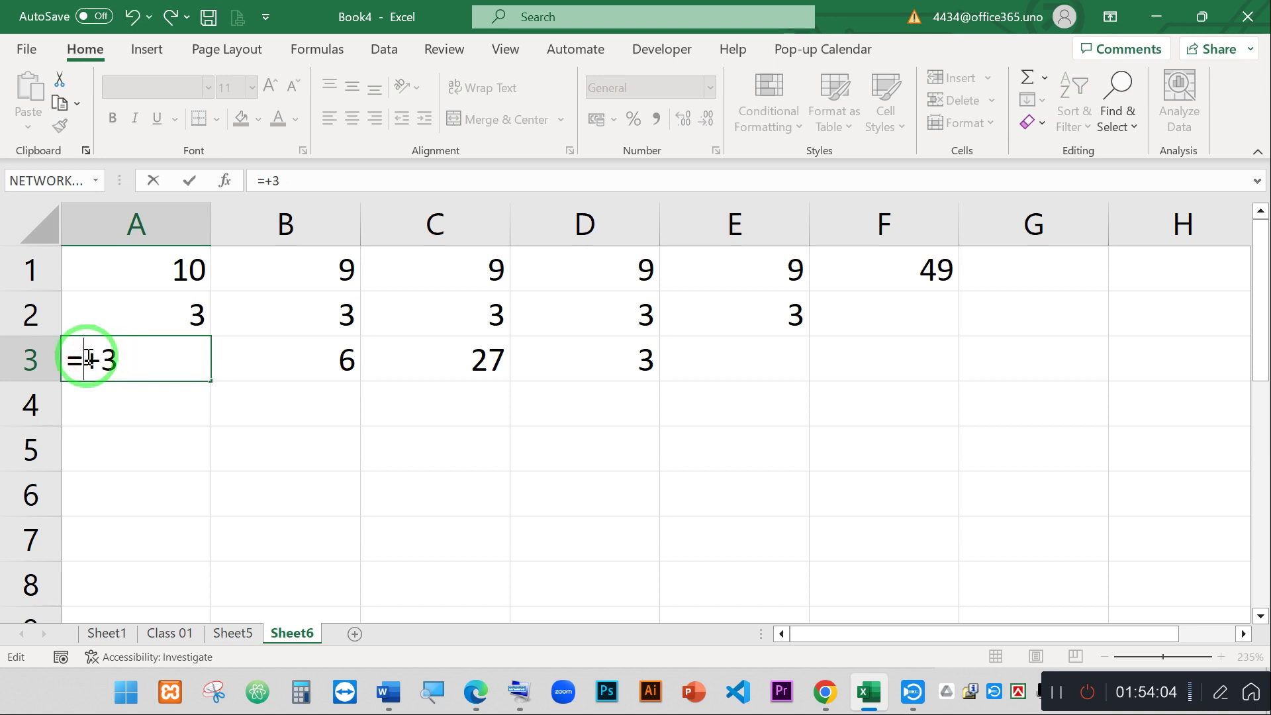
{"action": "type", "text": "a1"}
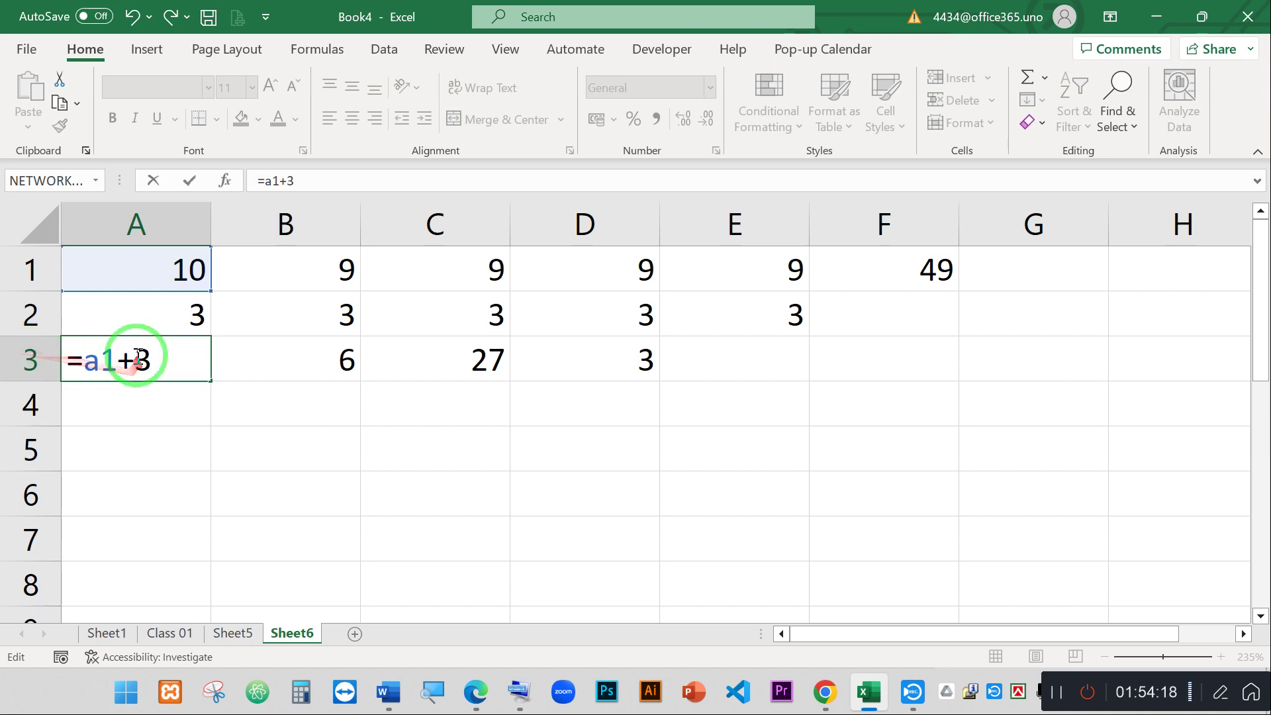
{"action": "left_click_drag", "start_coordinate": [134, 356], "coordinate": [197, 342]}
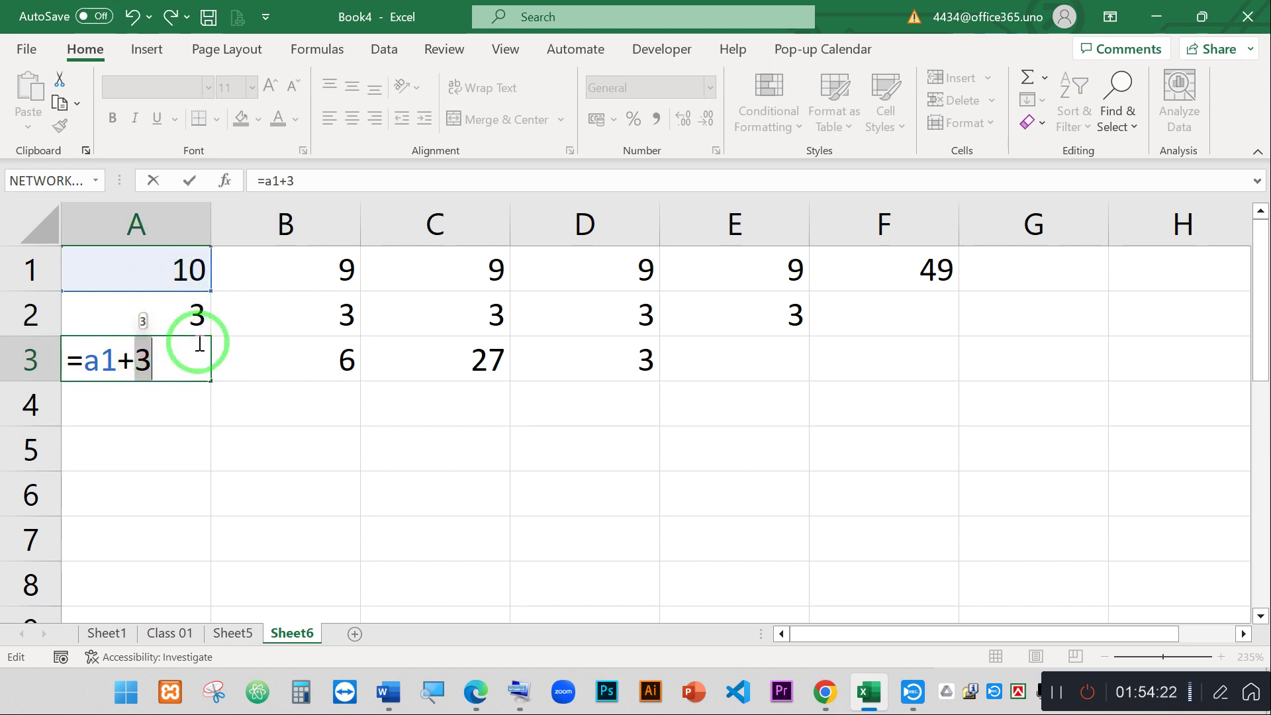
{"action": "double_click", "coordinate": [94, 355]}
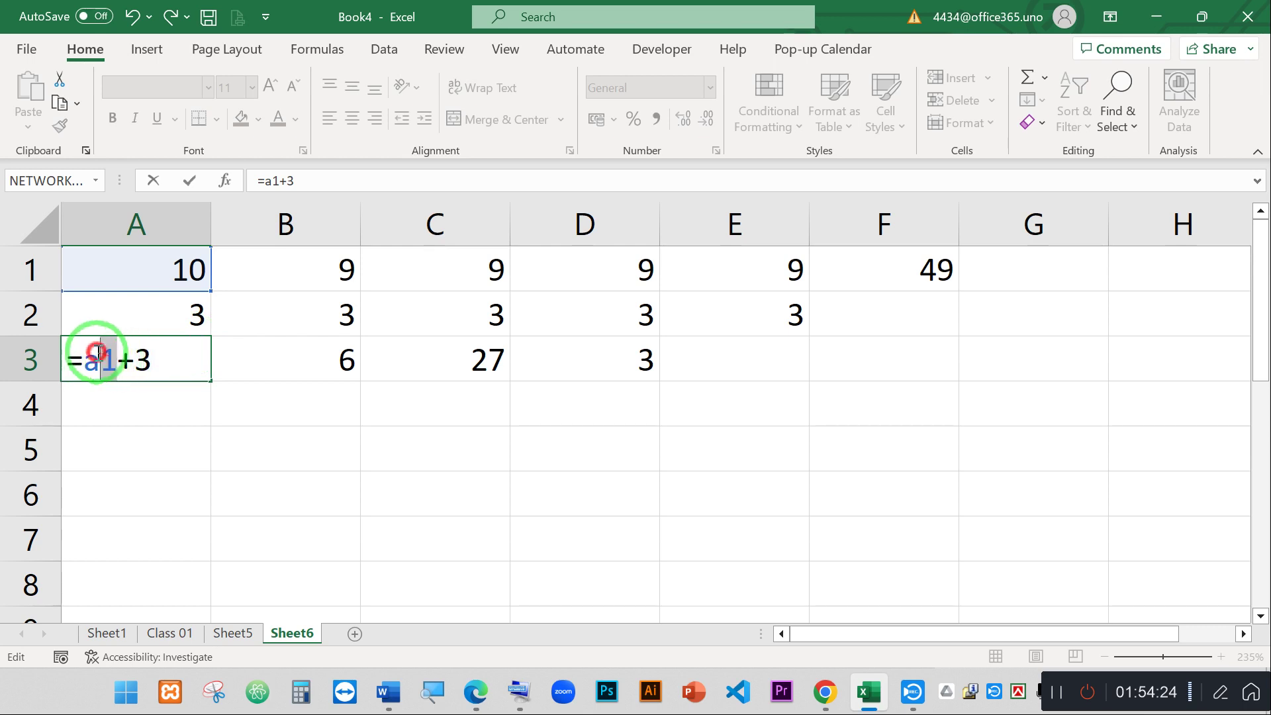
{"action": "type", "text": "9"}
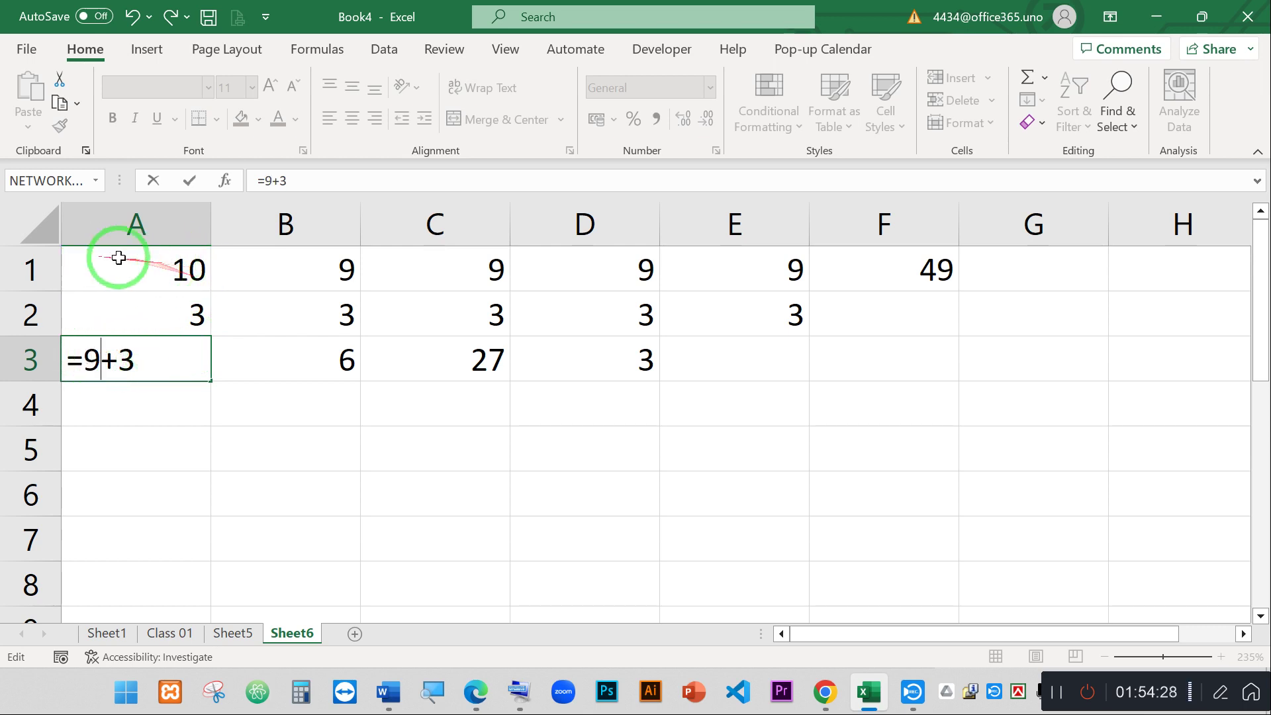
{"action": "key", "text": "BackSpace"}
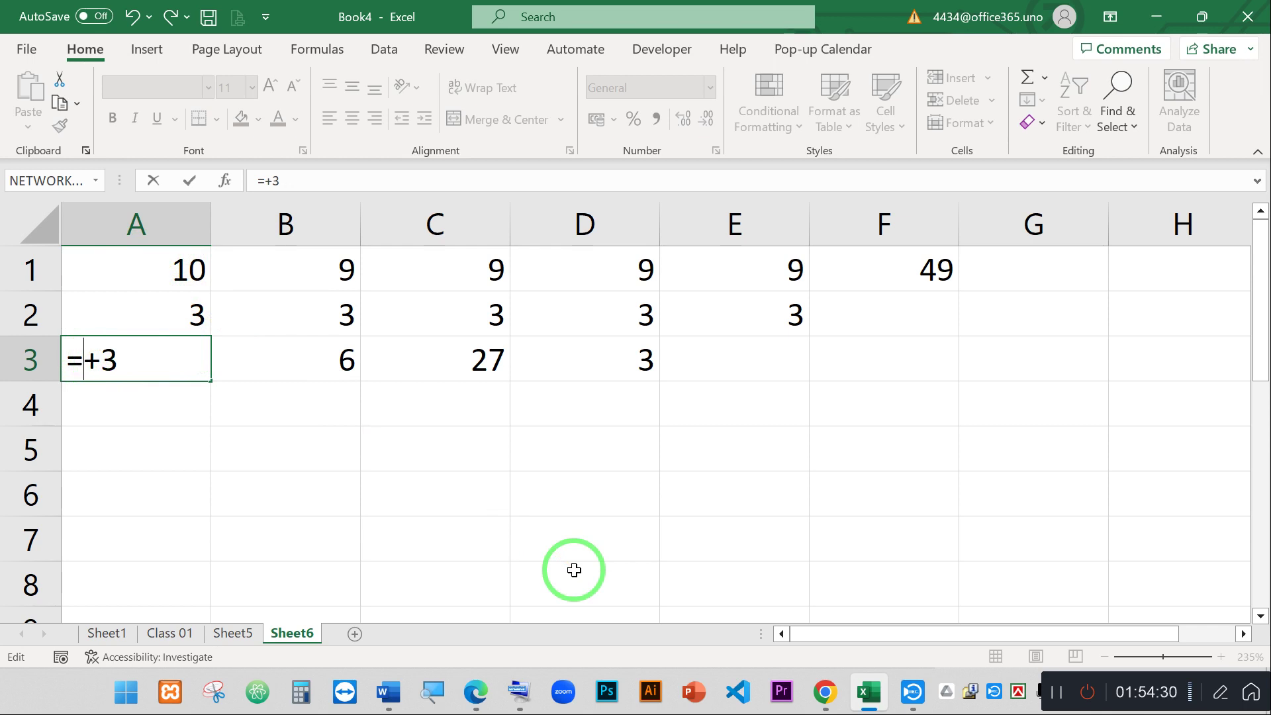
{"action": "type", "text": "a"}
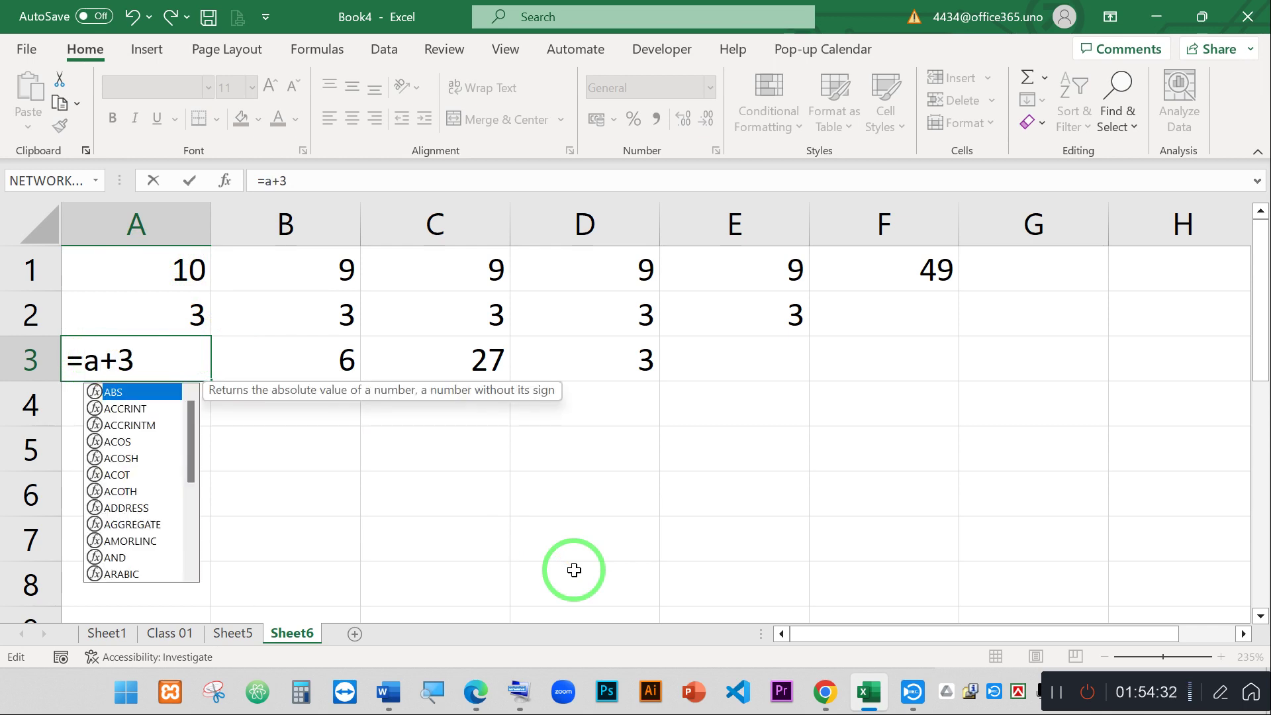
{"action": "type", "text": "1"}
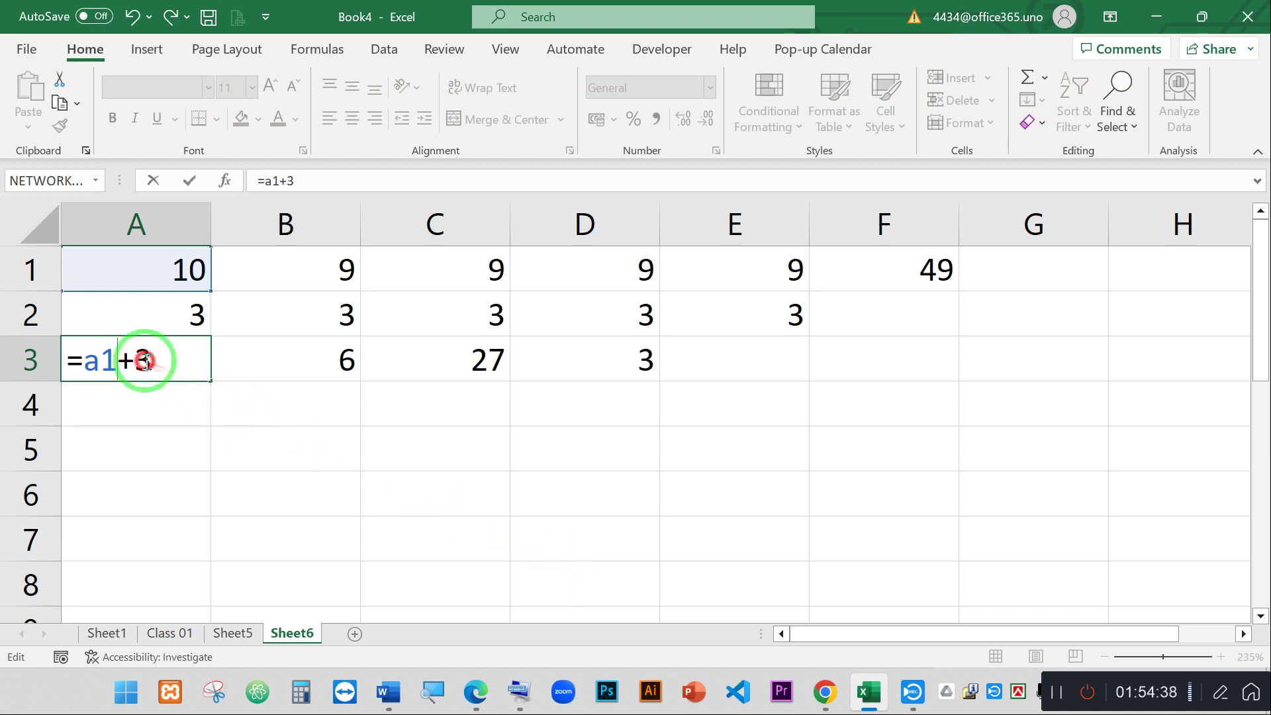
- Replace the trailing 3 with A2 so A3 holds =A1+A2, showing 13
{"action": "left_click", "coordinate": [160, 361]}
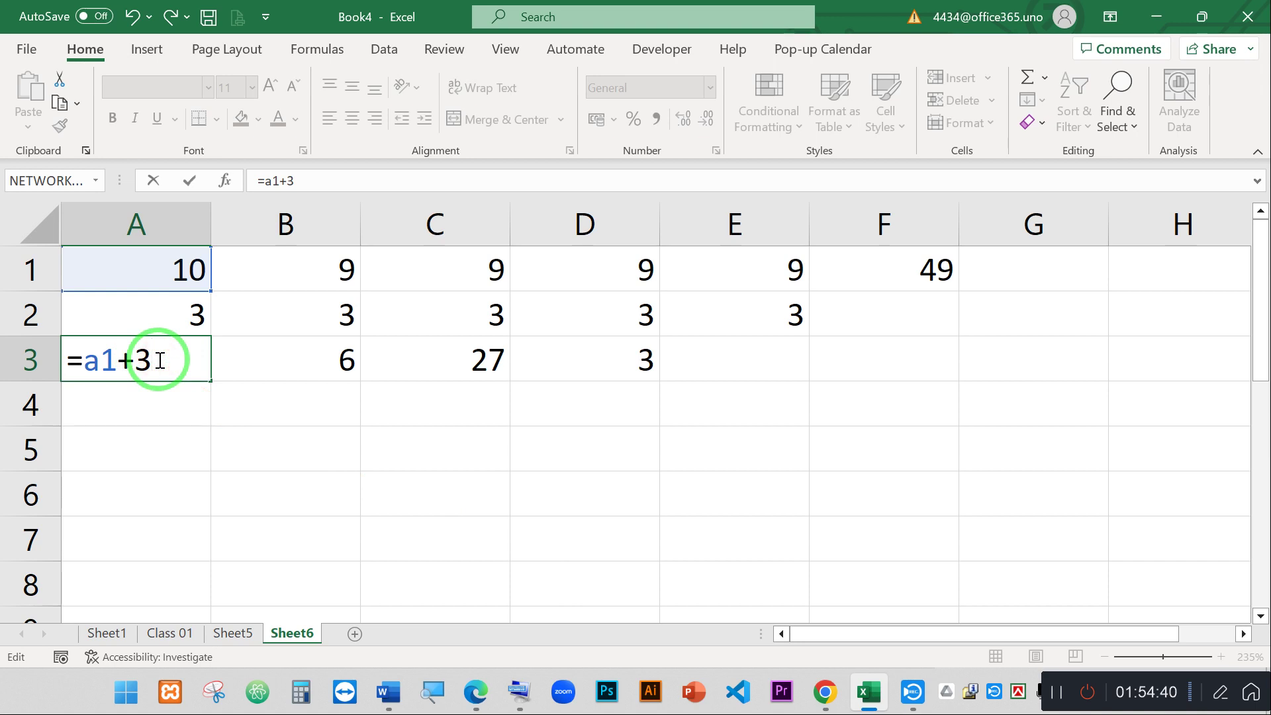
{"action": "key", "text": "BackSpace"}
{"action": "type", "text": "a2"}
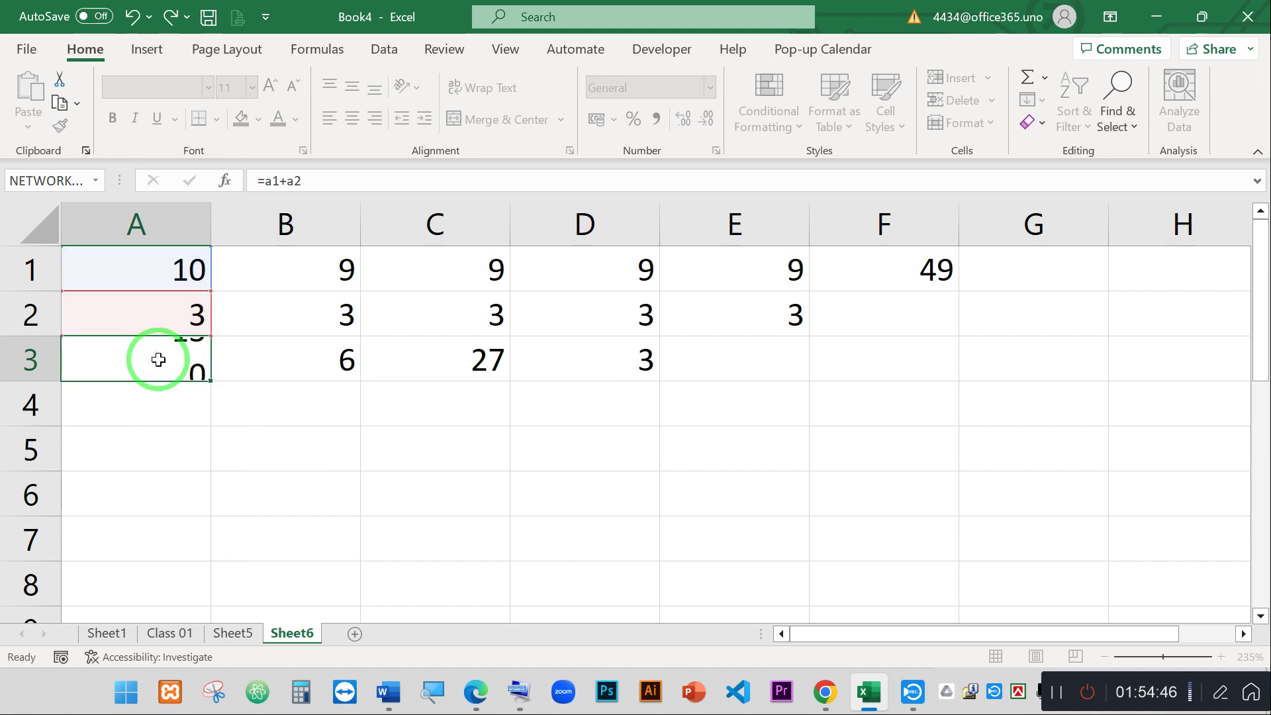
{"action": "key", "text": "Return"}
{"action": "left_click", "coordinate": [159, 360]}
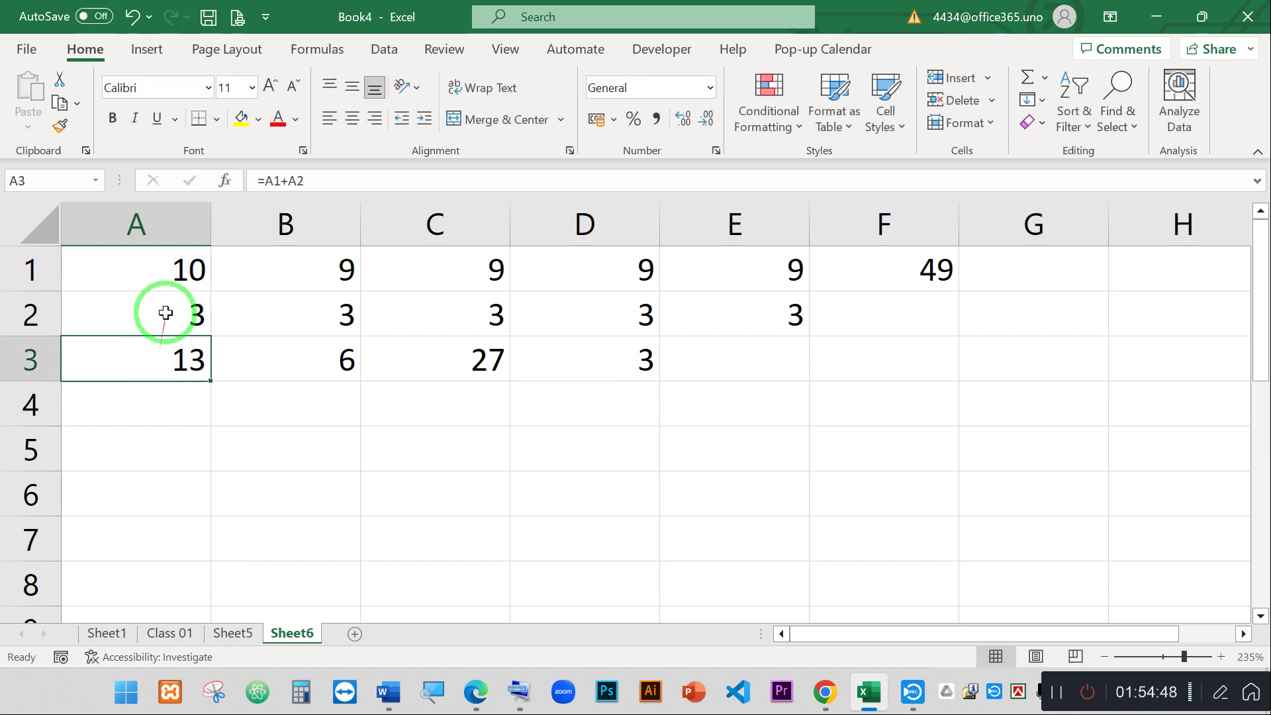
{"action": "left_click", "coordinate": [165, 313]}
- Set A2 to 5, then delete A1+A2 from A3's formula, leaving only '='
{"action": "type", "text": "5"}
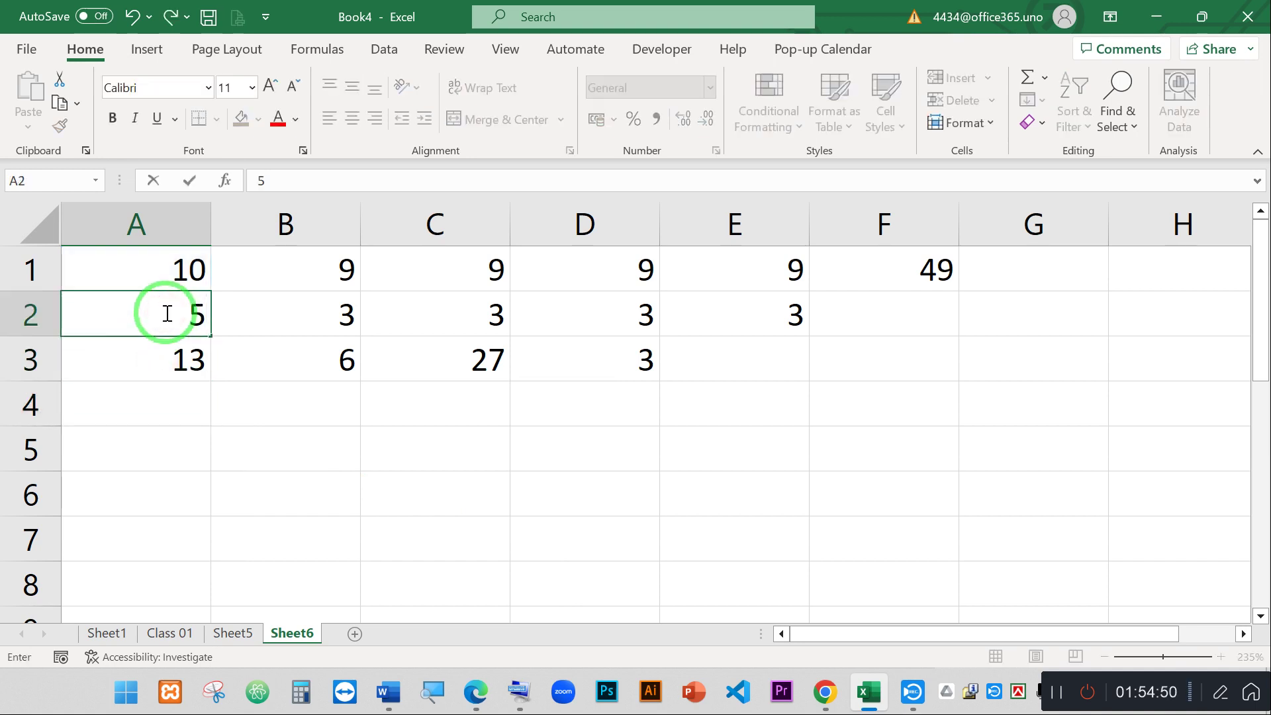
{"action": "key", "text": "Return"}
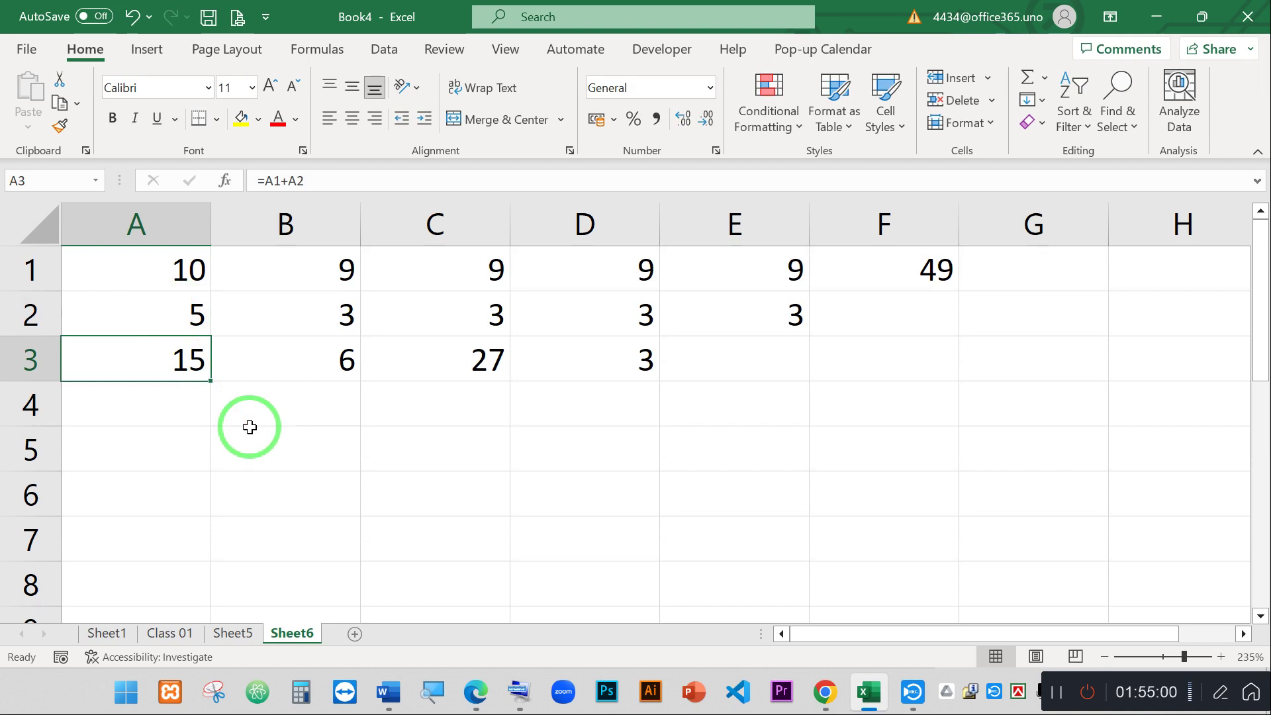
{"action": "double_click", "coordinate": [157, 360]}
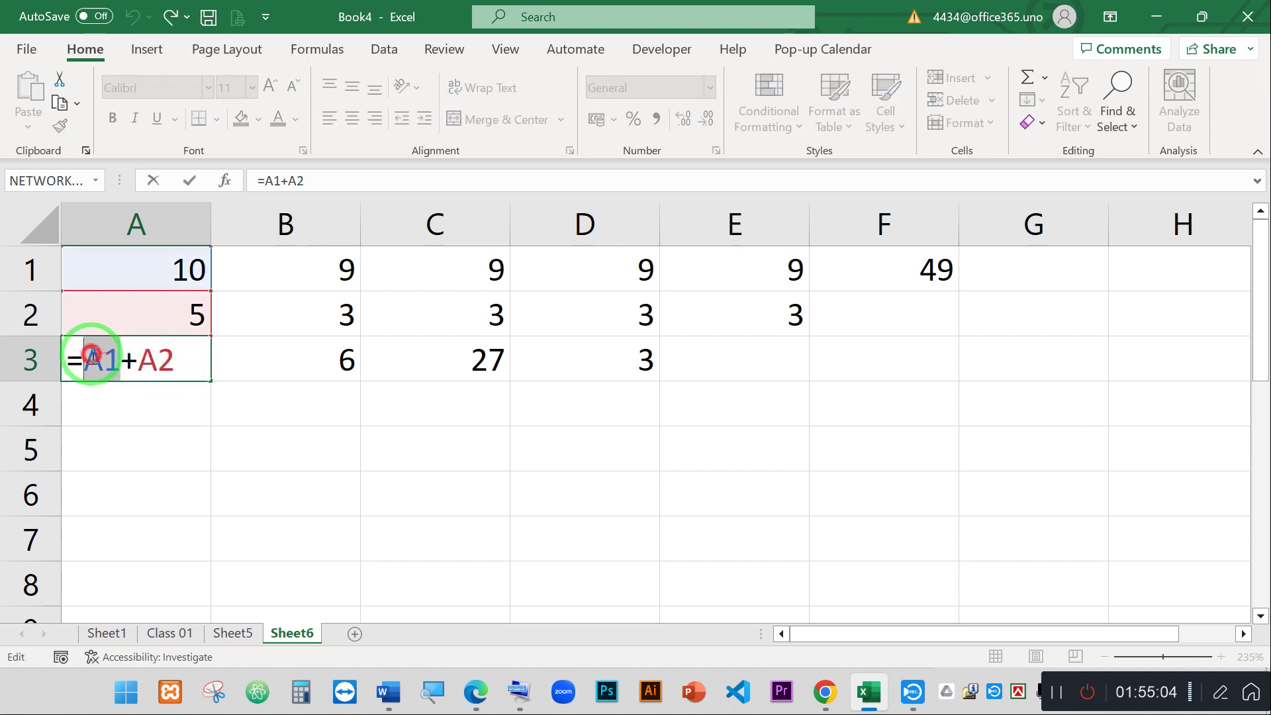
{"action": "double_click", "coordinate": [93, 360]}
{"action": "double_click", "coordinate": [143, 360]}
{"action": "left_click", "coordinate": [143, 360]}
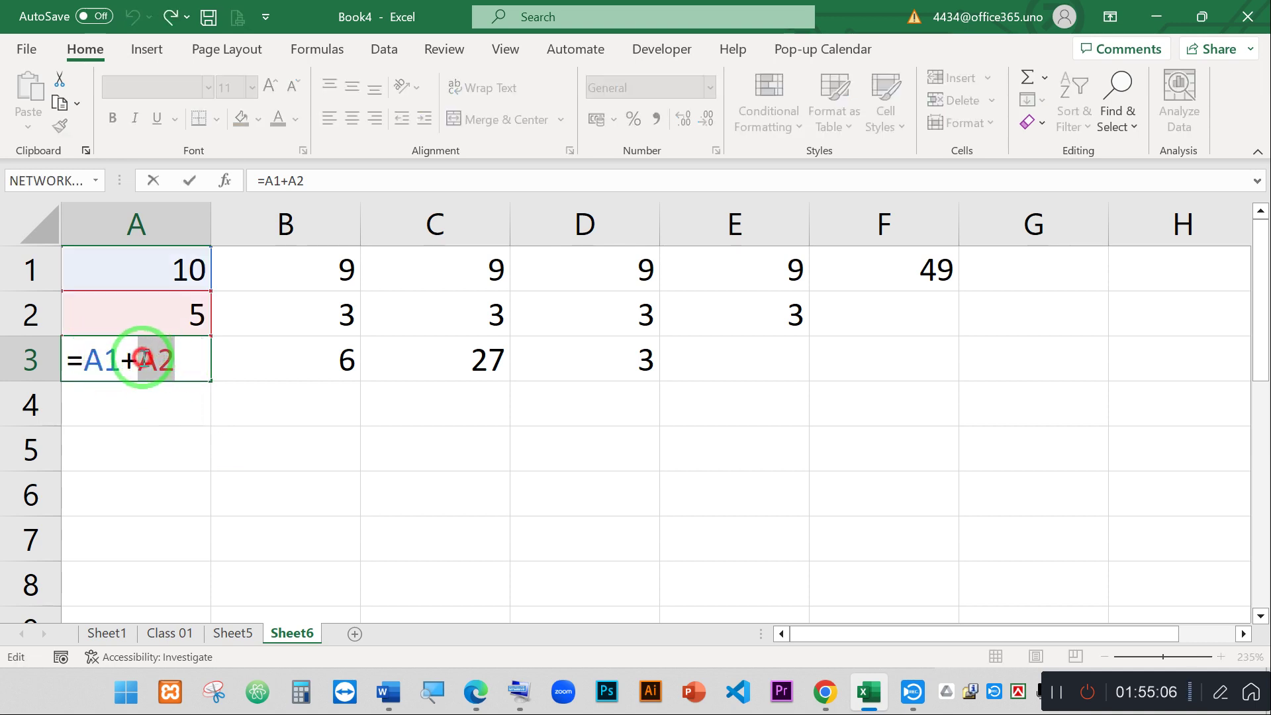
{"action": "left_click", "coordinate": [183, 357]}
{"action": "left_click_drag", "start_coordinate": [183, 357], "coordinate": [91, 365]}
{"action": "key", "text": "BackSpace"}
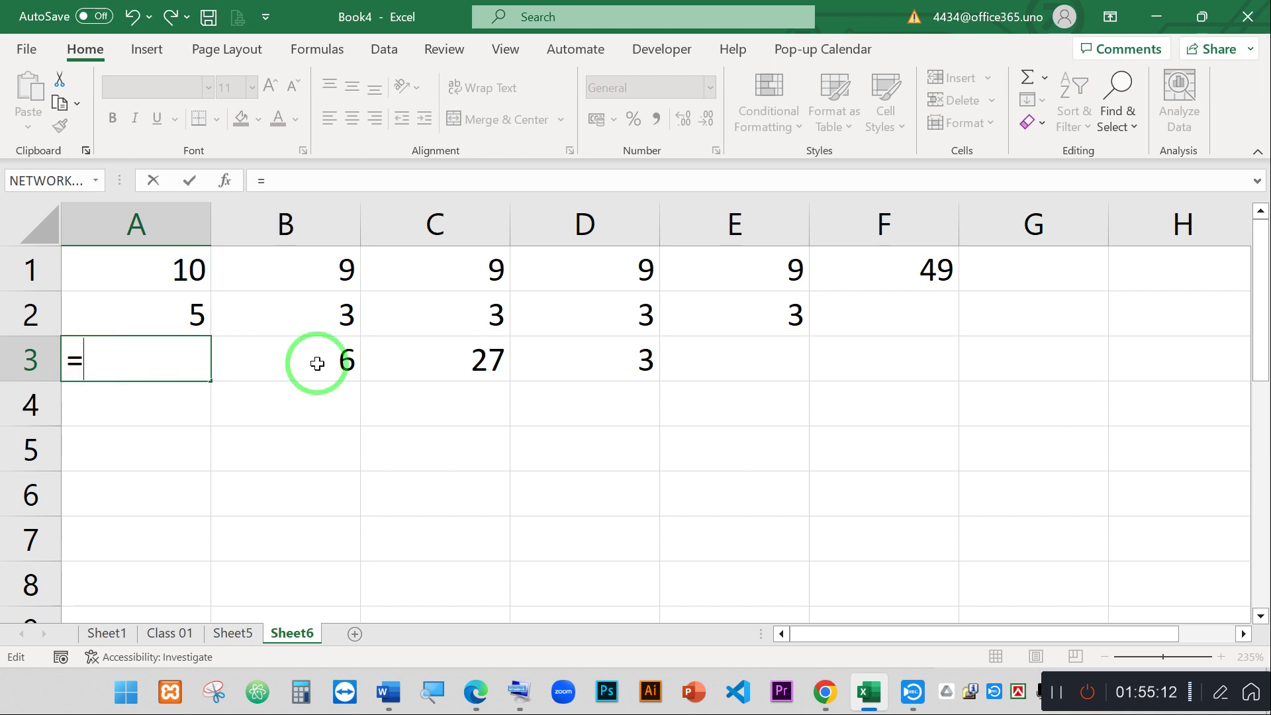
- Rebuild A3's formula as =A1+A2 from cell references so it shows 15 again
{"action": "left_click", "coordinate": [179, 271]}
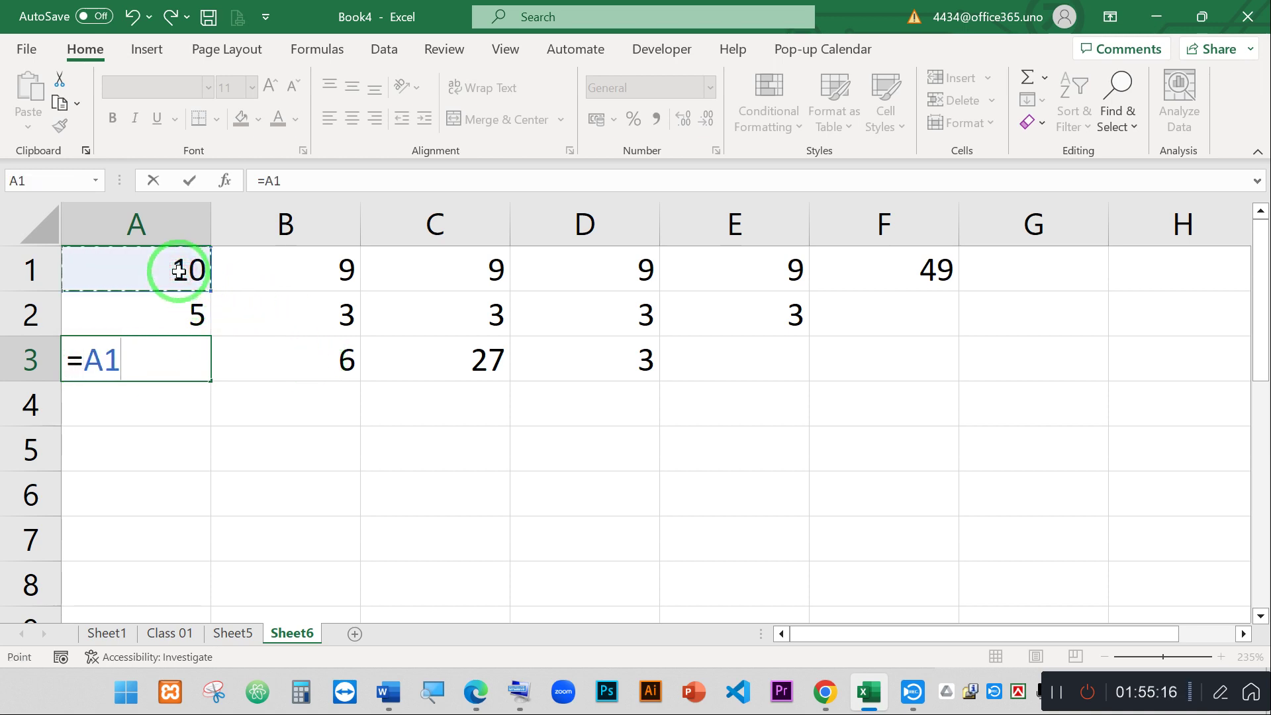
{"action": "left_click", "coordinate": [99, 363]}
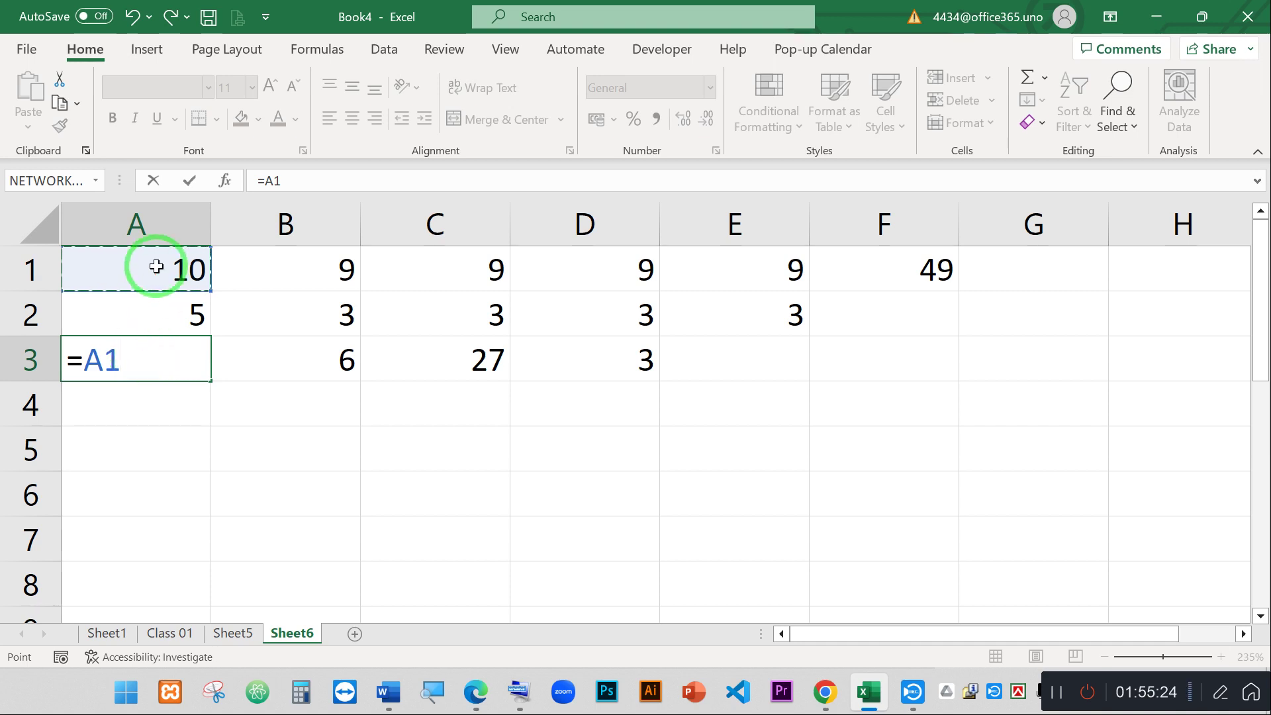
{"action": "type", "text": "+"}
{"action": "left_click", "coordinate": [154, 322]}
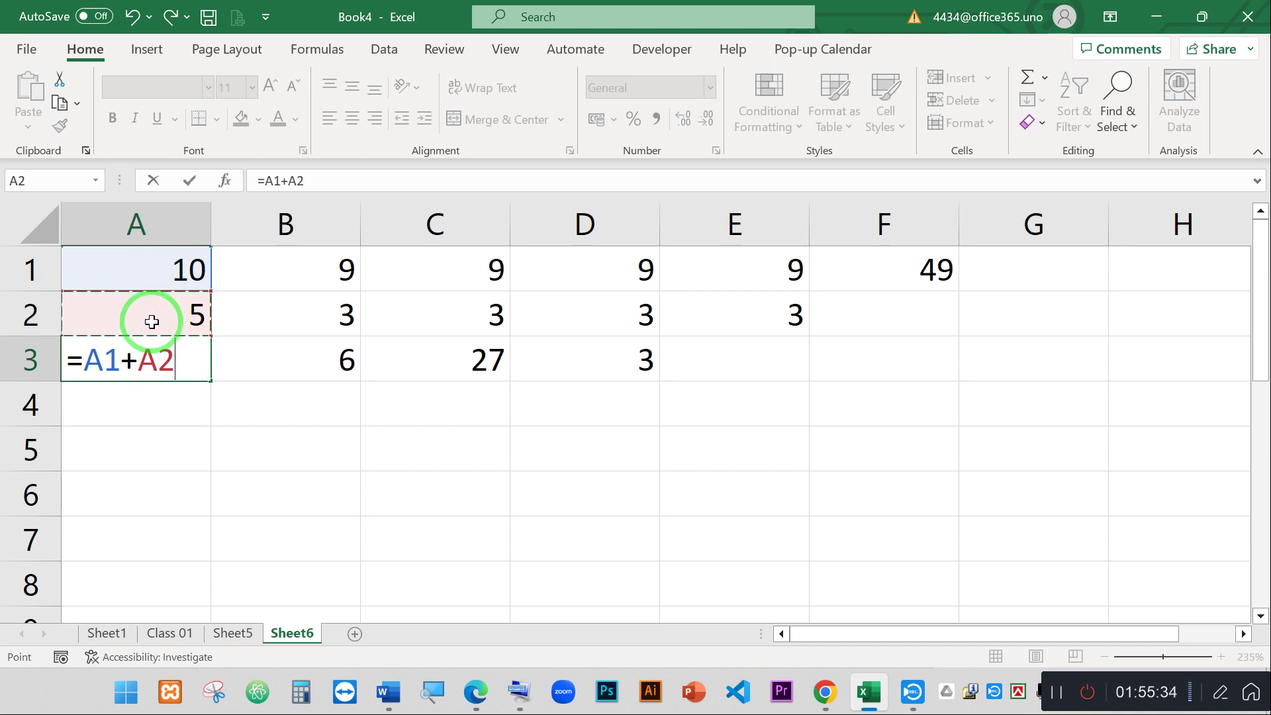
{"action": "key", "text": "Return"}
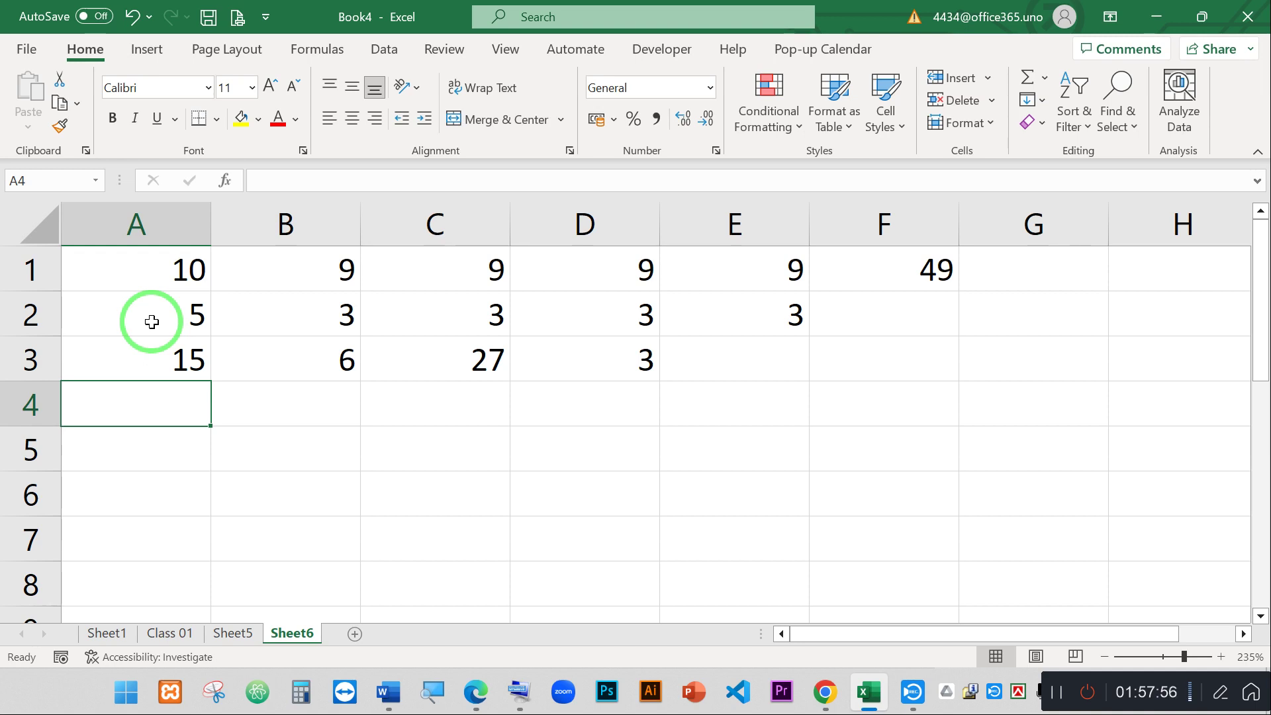
{"action": "double_click", "coordinate": [142, 405]}
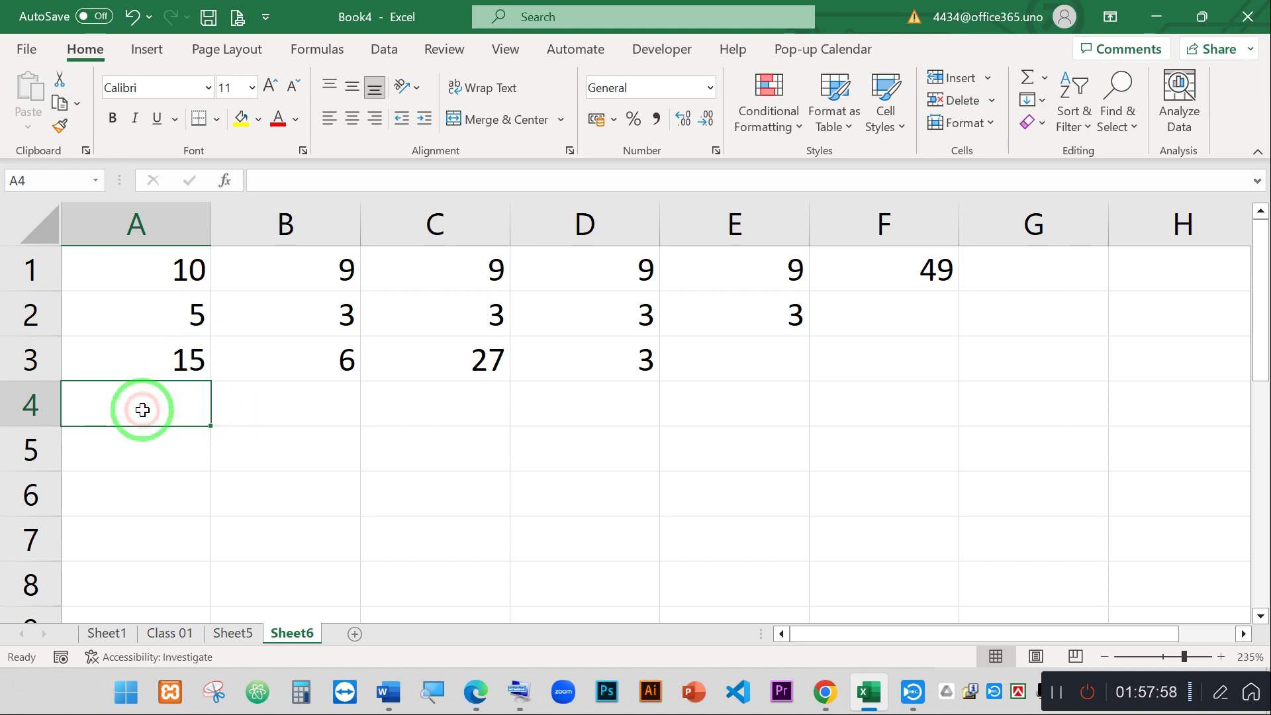
{"action": "type", "text": "="}
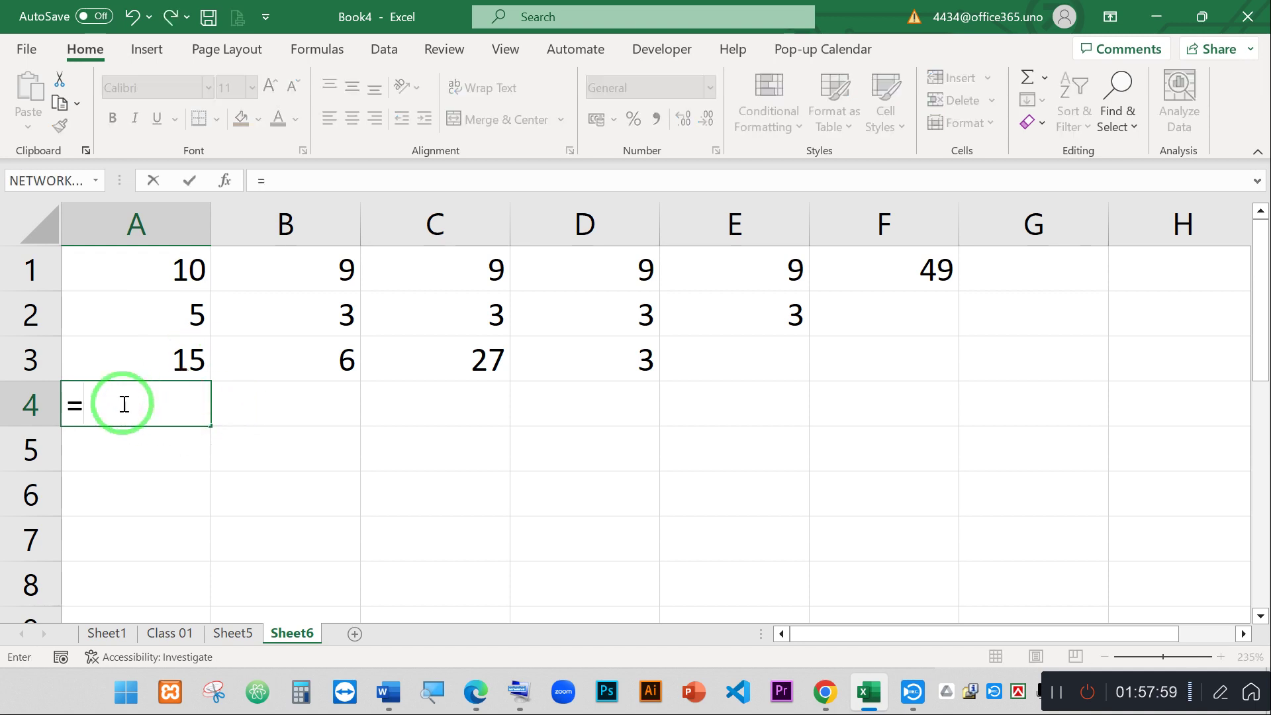
{"action": "left_click", "coordinate": [183, 259]}
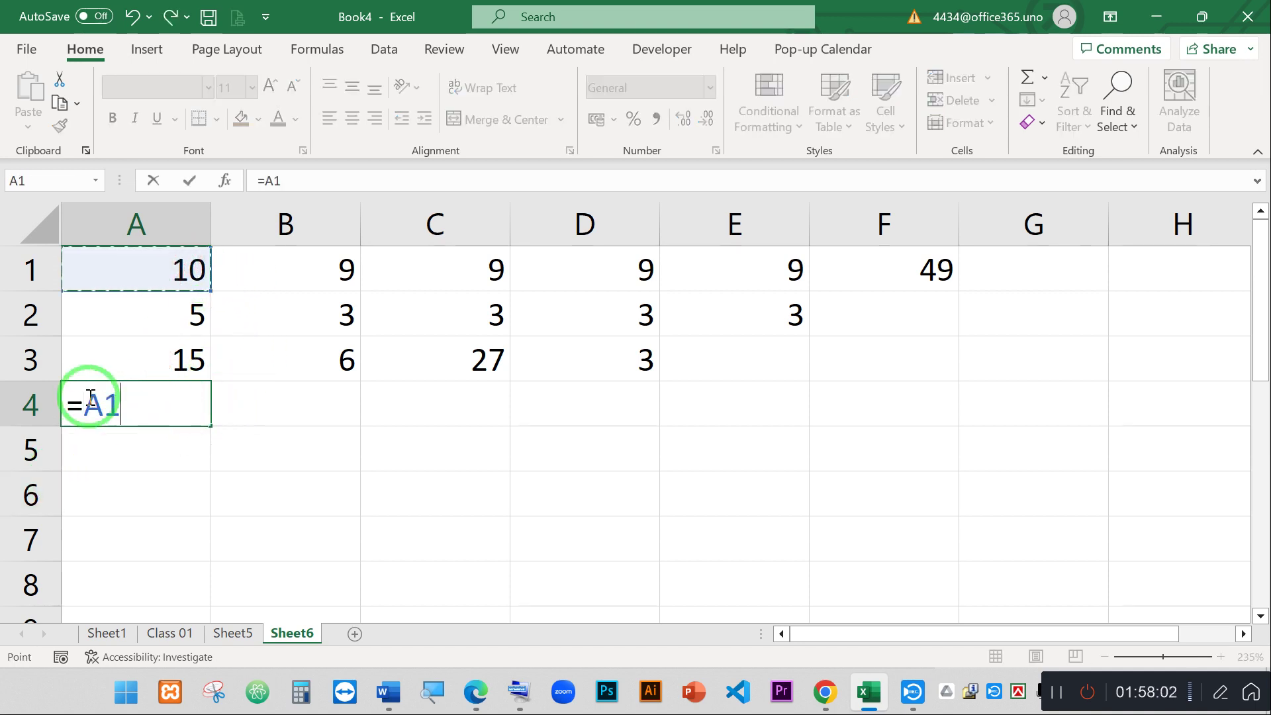
{"action": "key", "text": "Escape"}
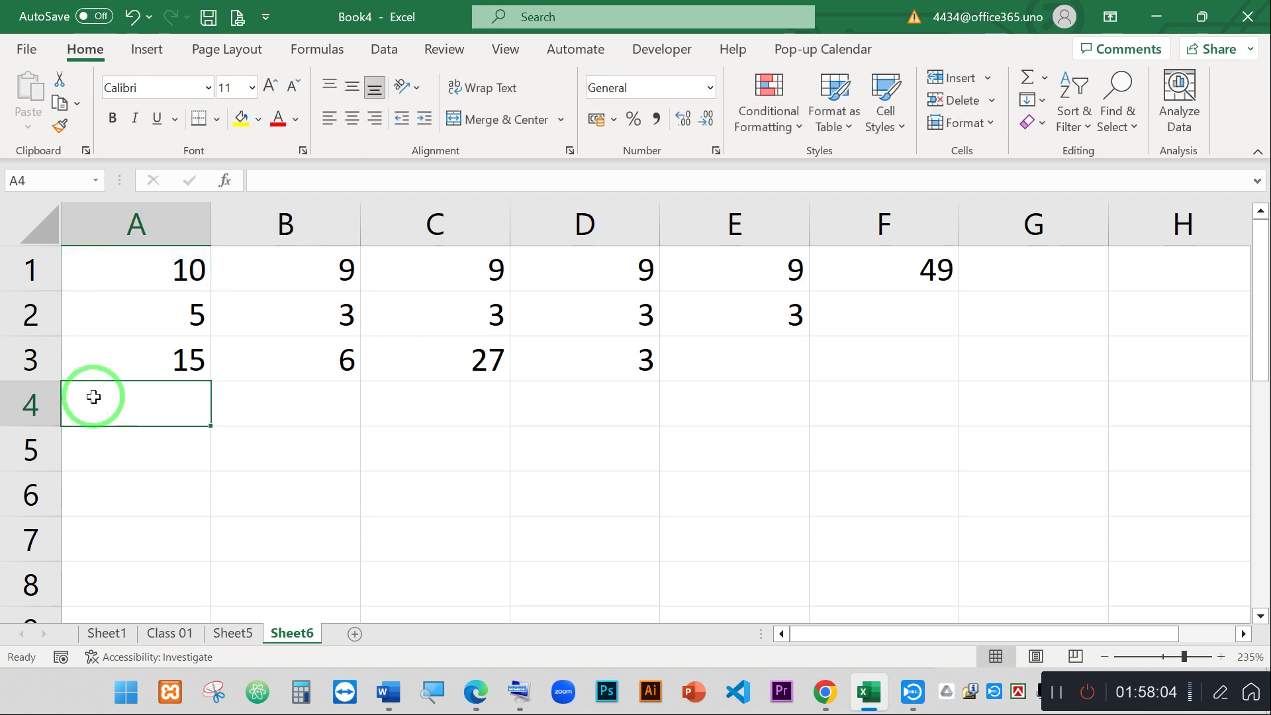
{"action": "left_click_drag", "start_coordinate": [136, 363], "coordinate": [624, 341]}
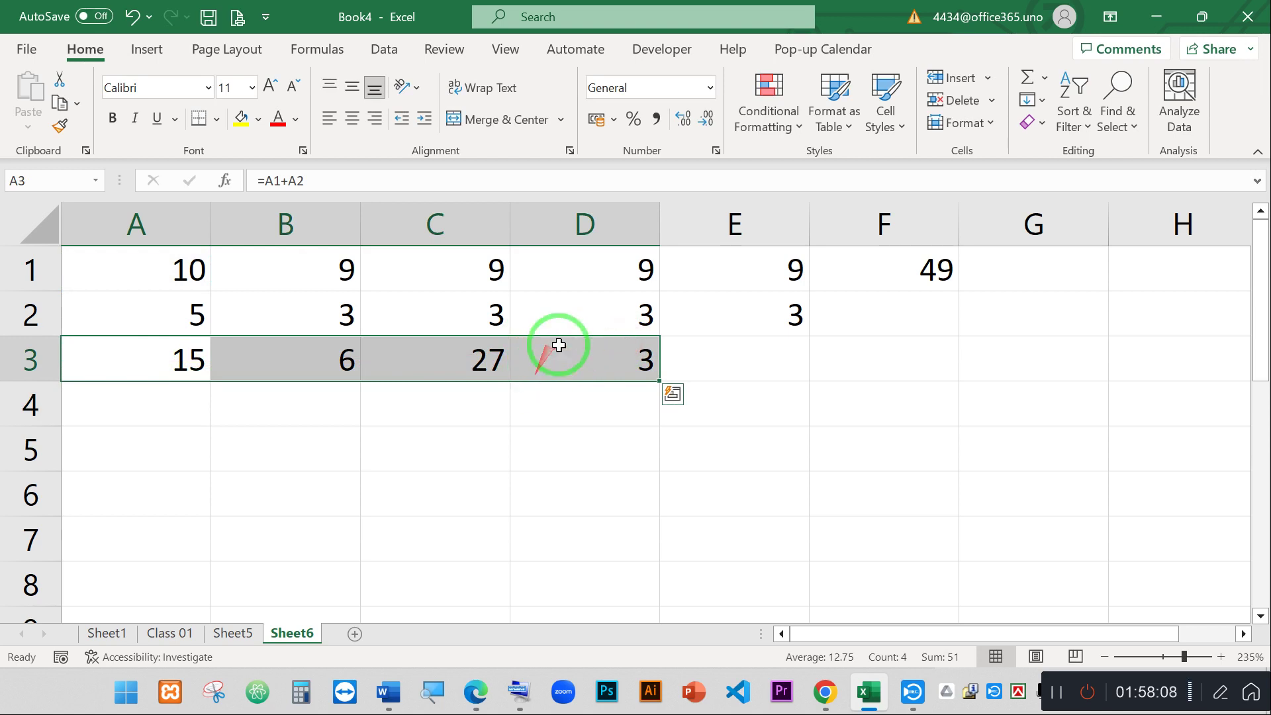
{"action": "left_click", "coordinate": [559, 349]}
{"action": "double_click", "coordinate": [185, 366]}
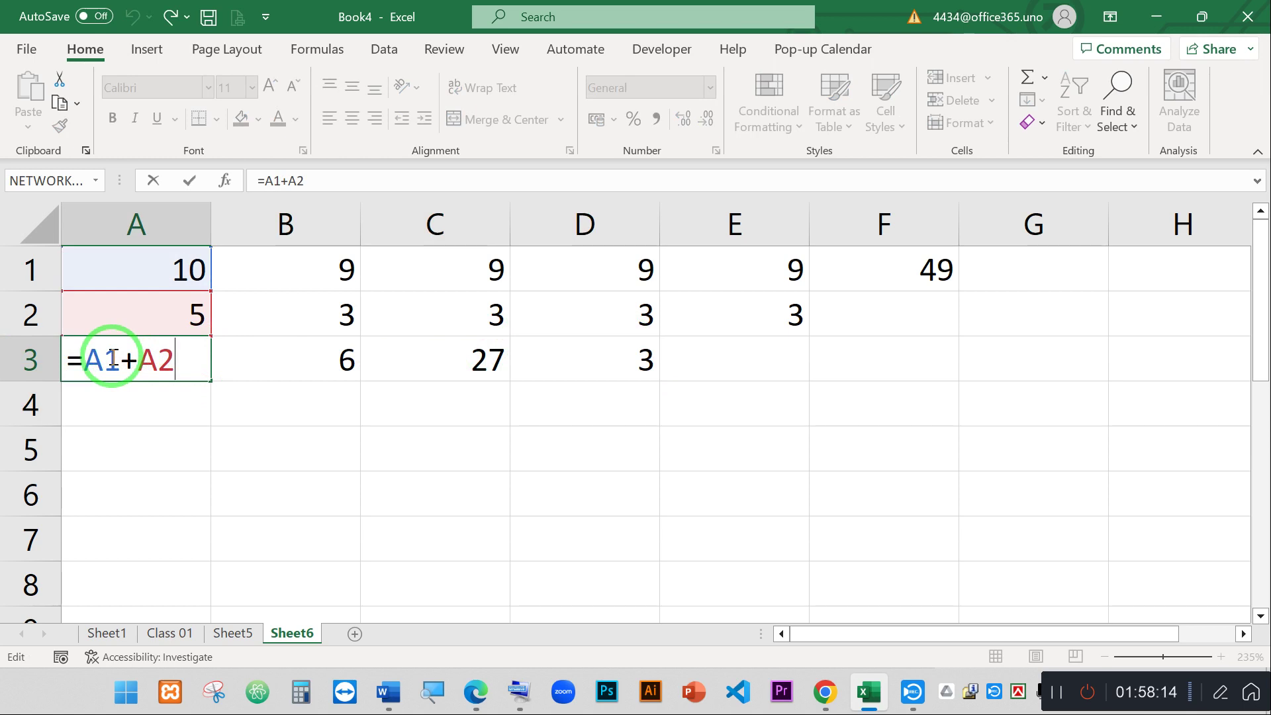
{"action": "key", "text": "Escape"}
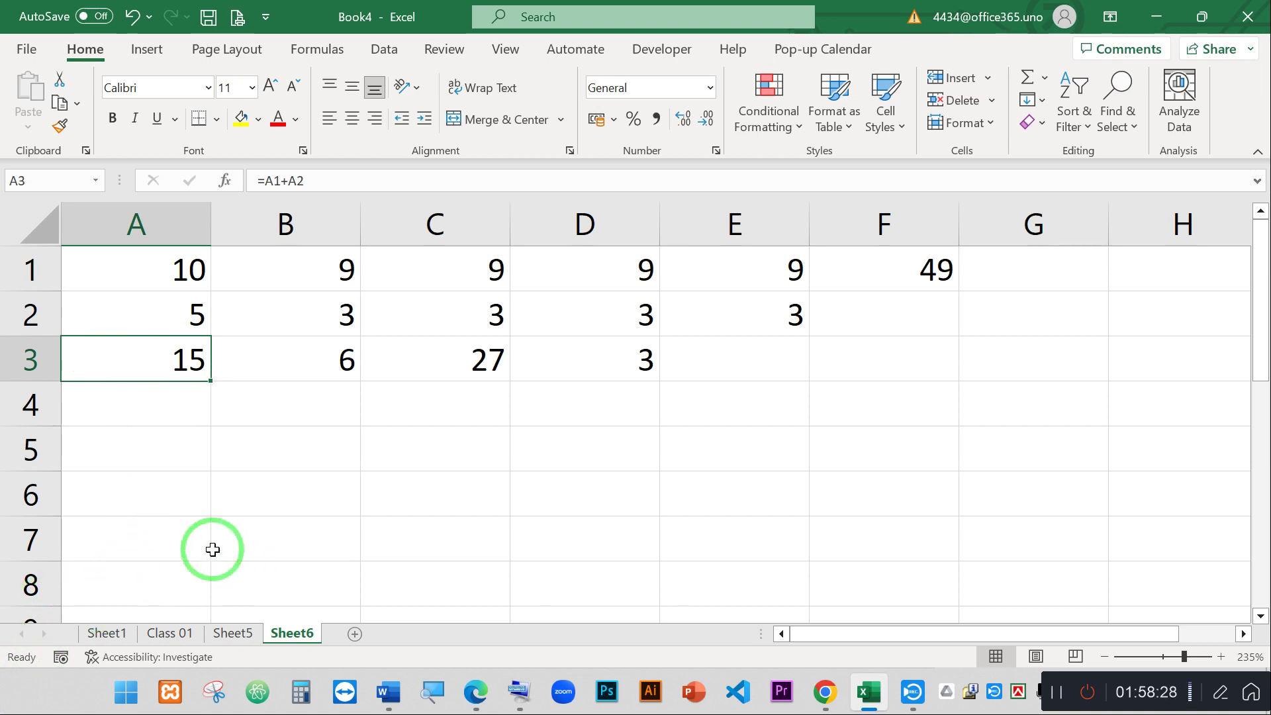
{"action": "left_click", "coordinate": [135, 402]}
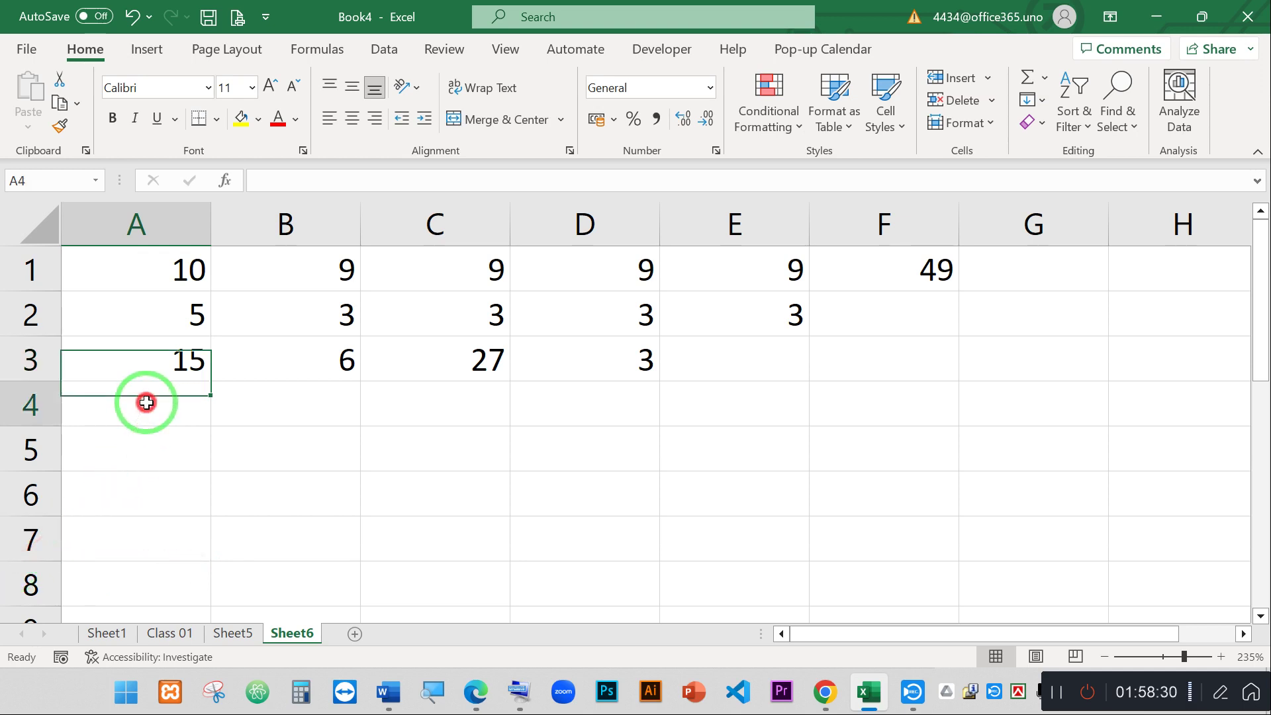
{"action": "left_click_drag", "start_coordinate": [165, 277], "coordinate": [693, 366]}
{"action": "left_click", "coordinate": [632, 371]}
{"action": "left_click_drag", "start_coordinate": [176, 363], "coordinate": [574, 364]}
{"action": "left_click_drag", "start_coordinate": [182, 277], "coordinate": [193, 321]}
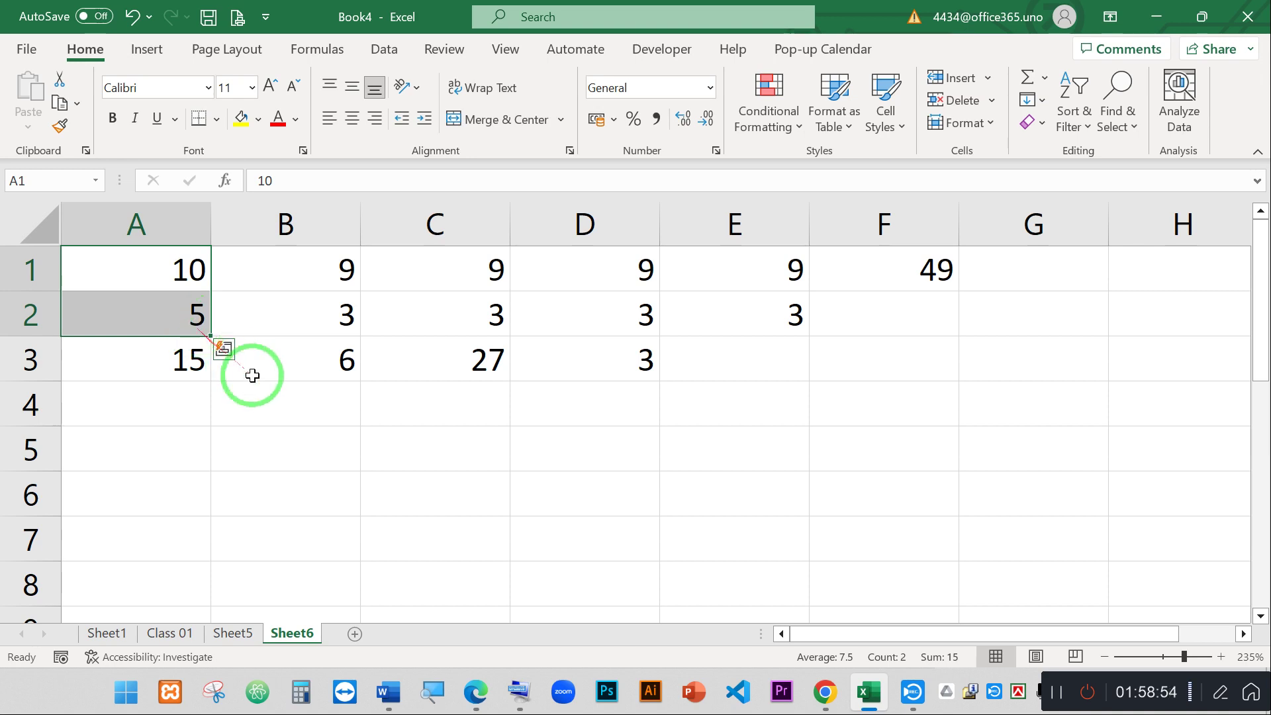
- Enter 5 in A1 and 10 in A2 as the start of the series
{"action": "left_click", "coordinate": [244, 427]}
{"action": "left_click", "coordinate": [188, 361]}
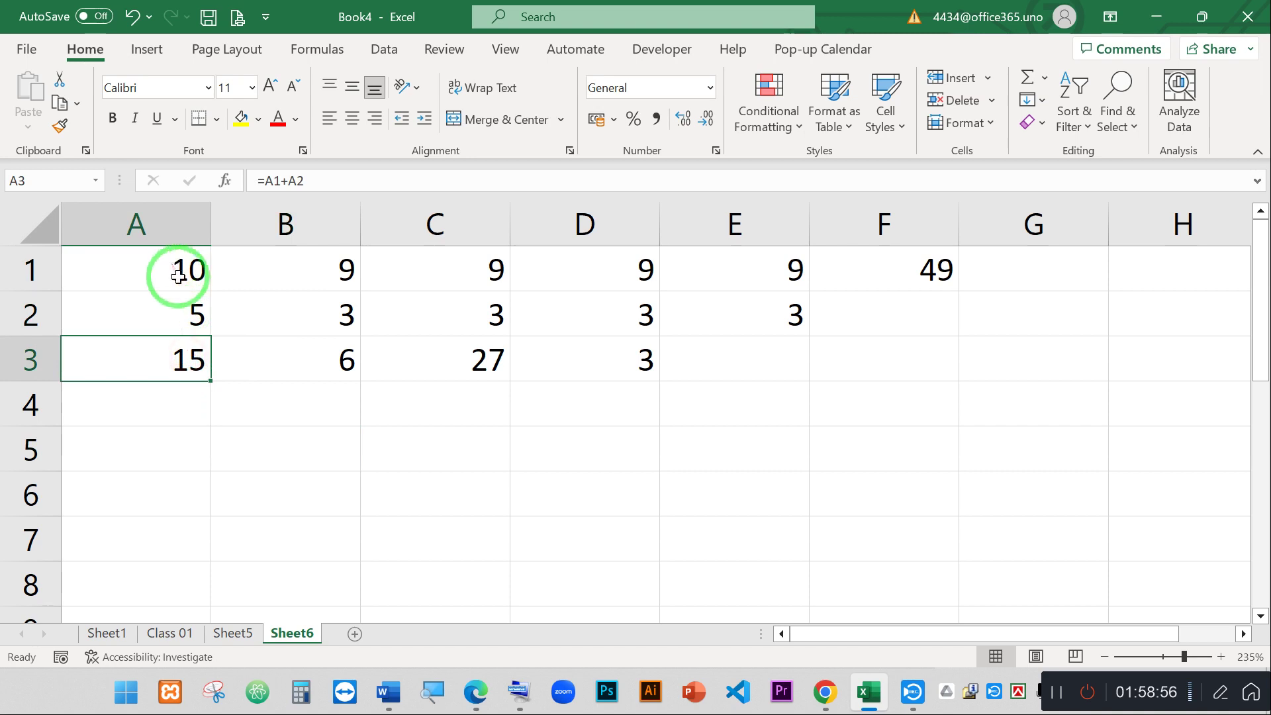
{"action": "left_click", "coordinate": [177, 271]}
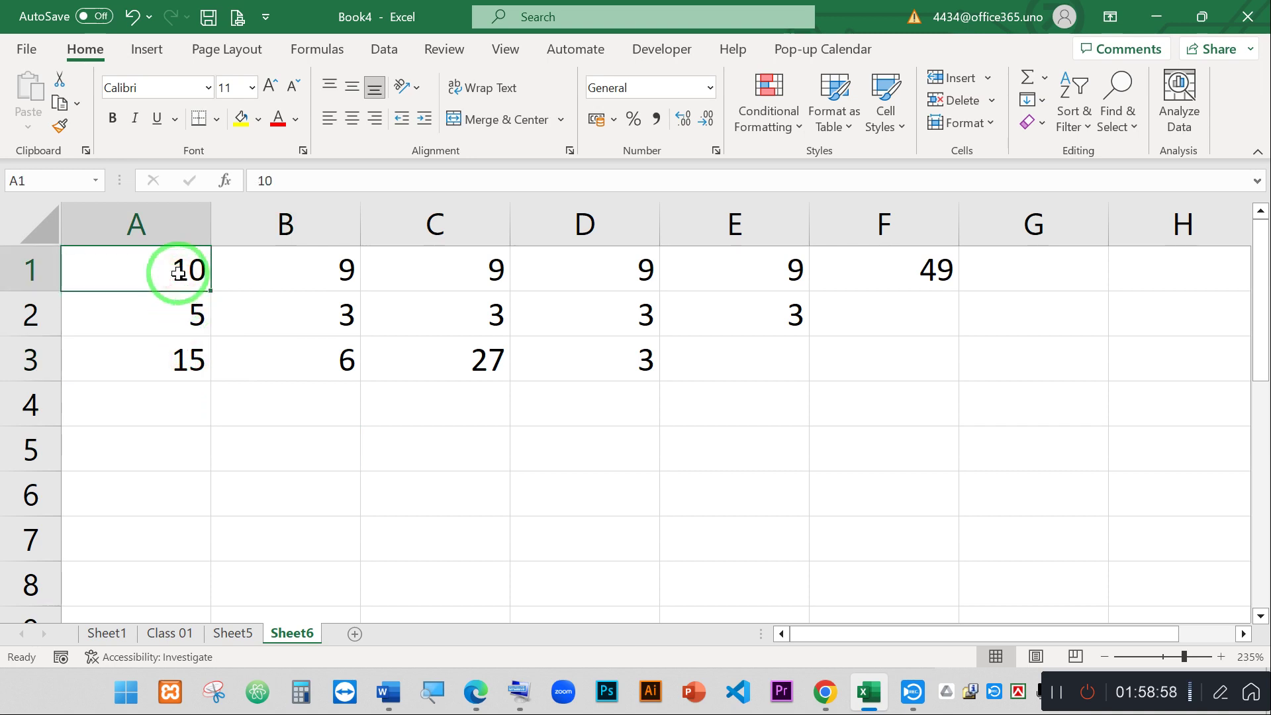
{"action": "type", "text": "5"}
{"action": "key", "text": "Return"}
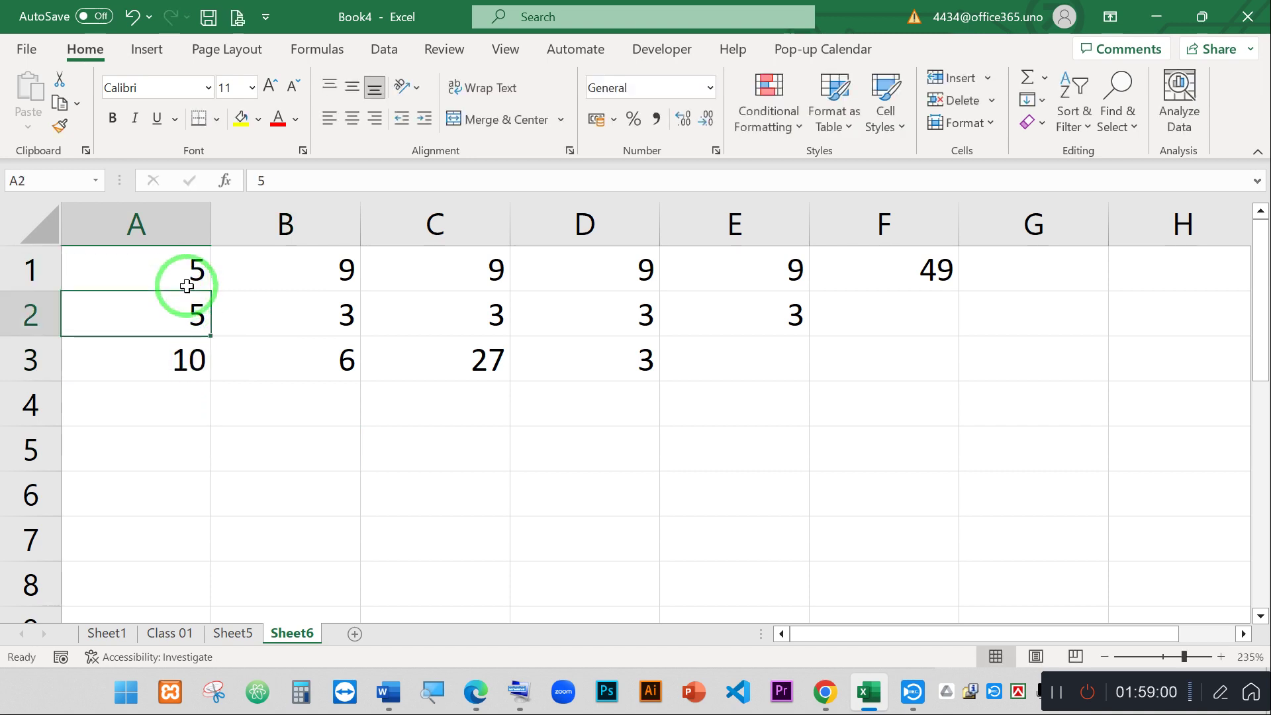
{"action": "type", "text": "10"}
{"action": "key", "text": "Return"}
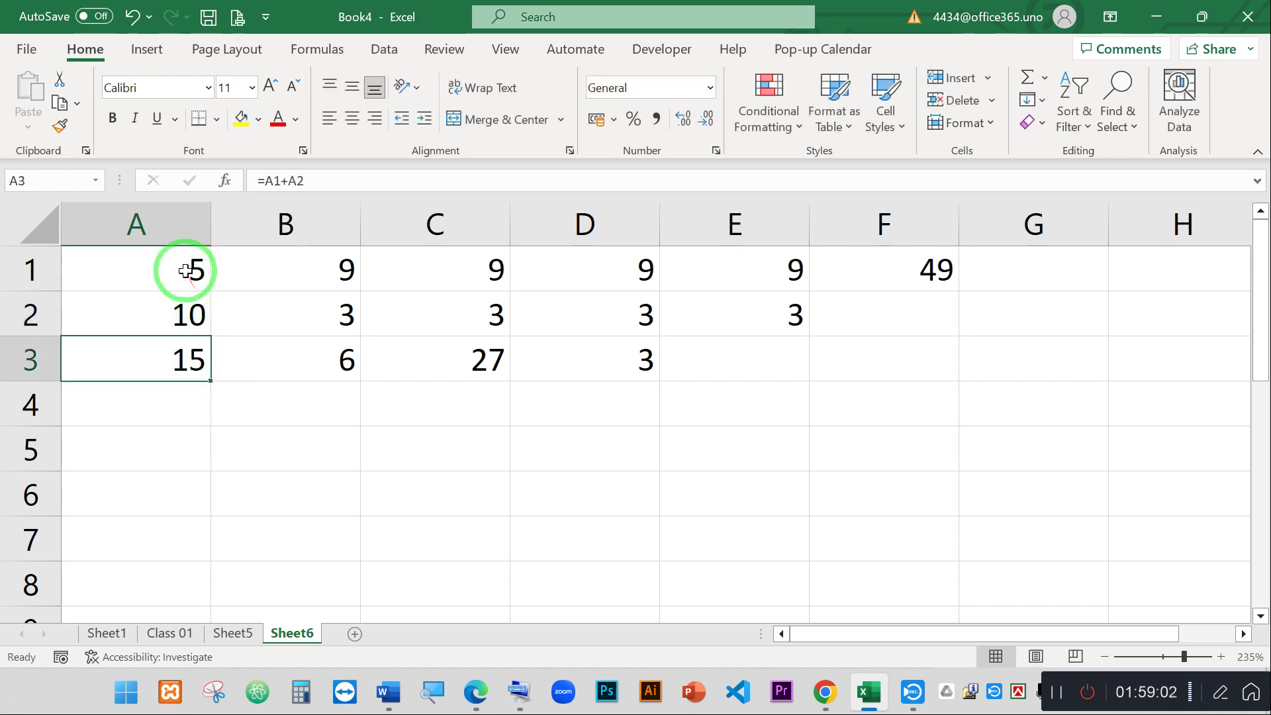
- Fill the step-5 series down to A7, undoing the overlong fill and clearing 40 from A8
{"action": "left_click_drag", "start_coordinate": [184, 265], "coordinate": [227, 527]}
{"action": "scroll", "coordinate": [221, 525], "scroll_direction": "up", "scroll_amount": 12}
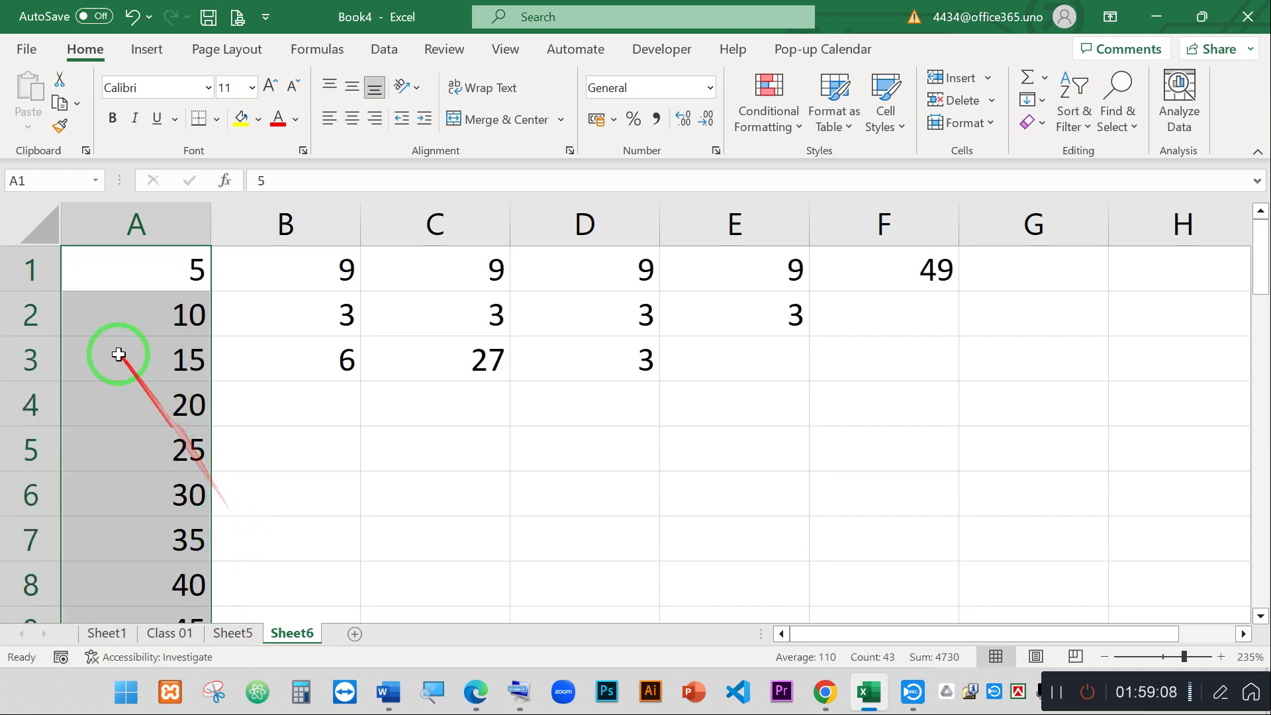
{"action": "scroll", "coordinate": [143, 341], "scroll_direction": "down", "scroll_amount": 11}
{"action": "scroll", "coordinate": [141, 340], "scroll_direction": "up", "scroll_amount": 9}
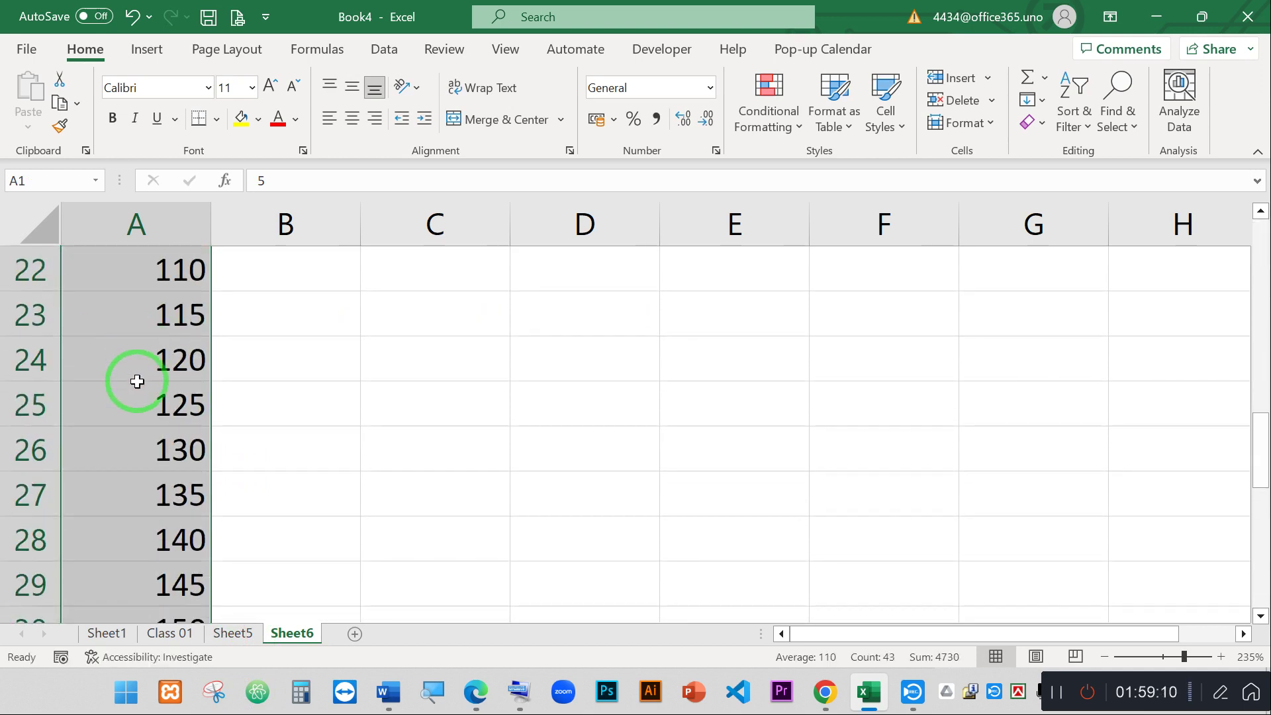
{"action": "key", "text": "ctrl+z"}
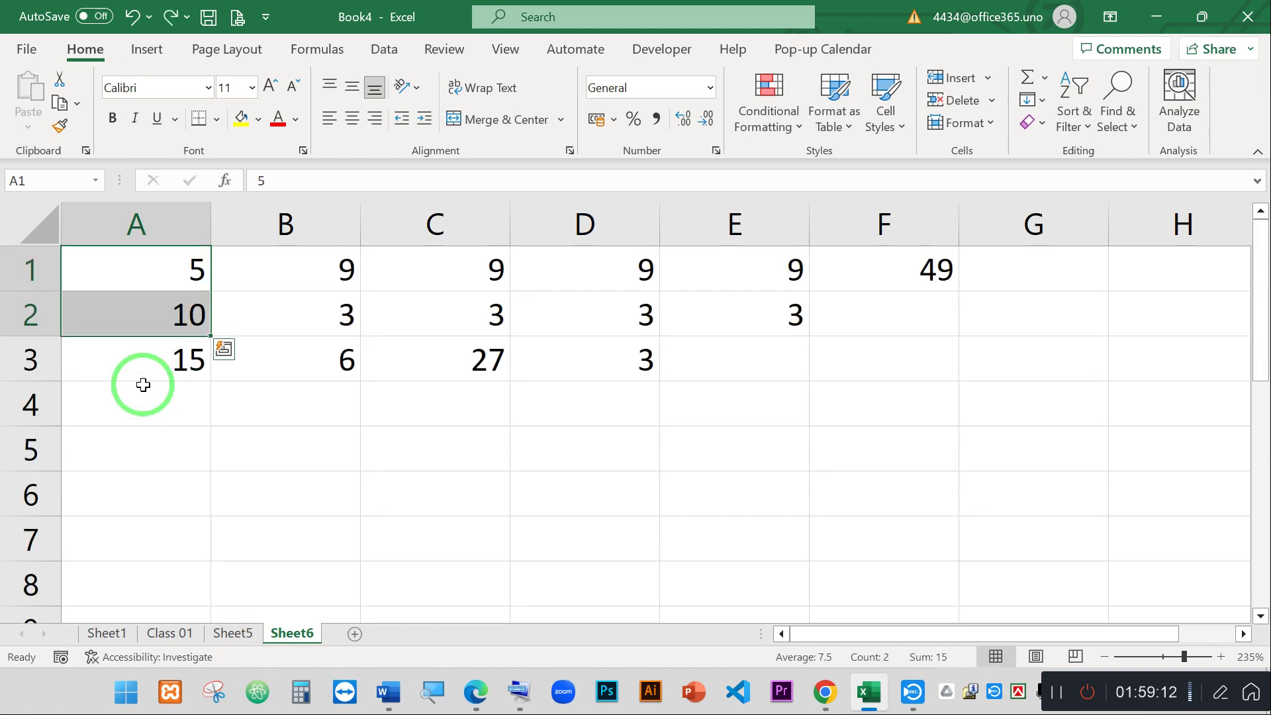
{"action": "left_click_drag", "start_coordinate": [176, 258], "coordinate": [191, 586]}
{"action": "left_click", "coordinate": [191, 583]}
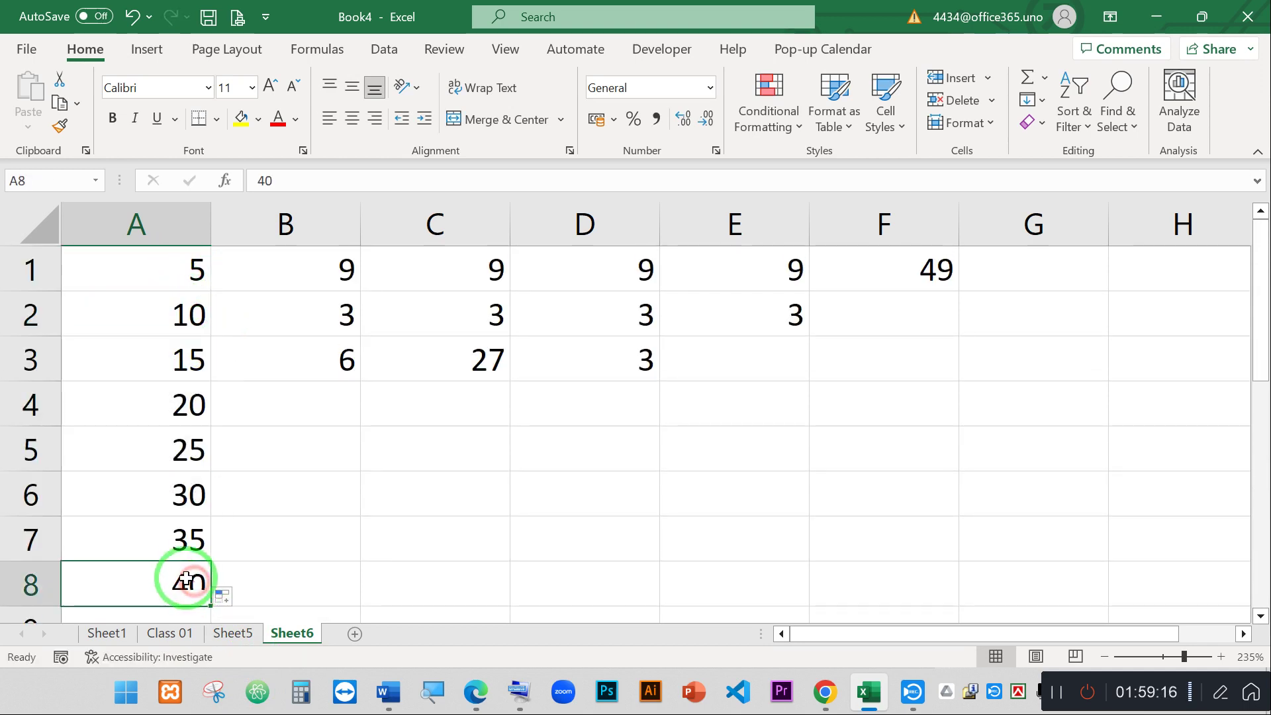
{"action": "key", "text": "Delete"}
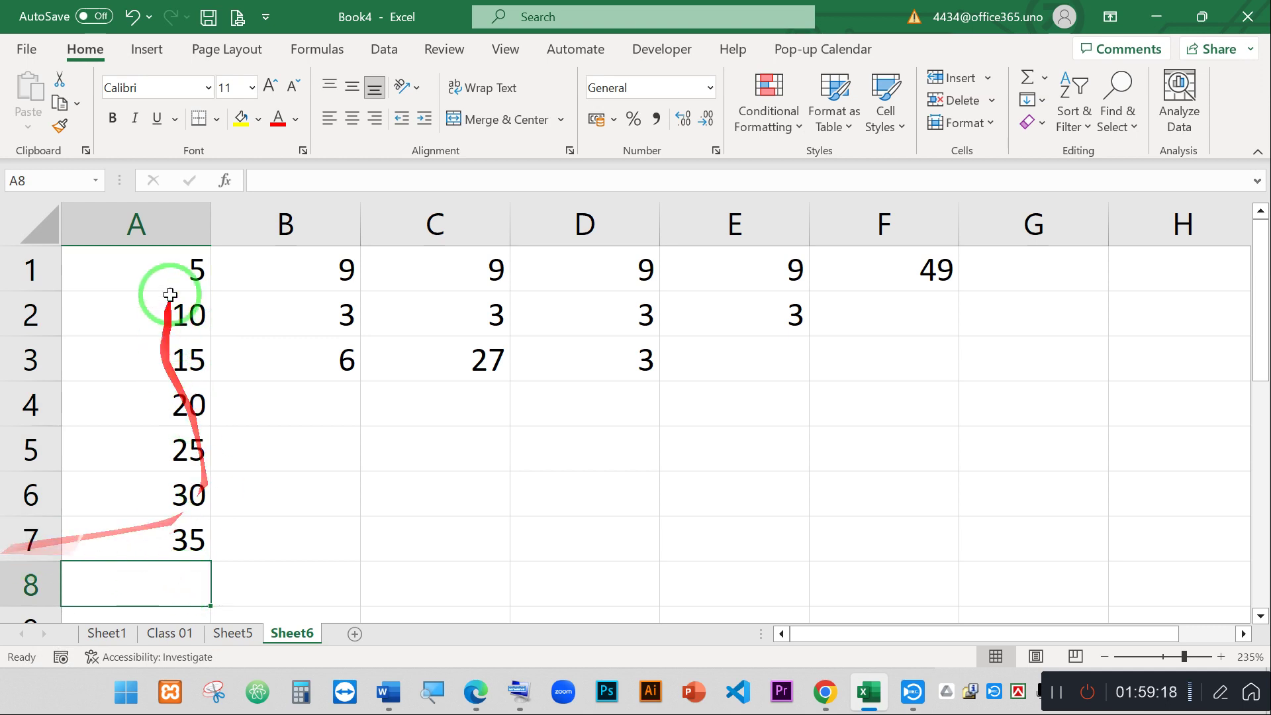
- Check the total of the 5-to-35 range A1:A7 and select A8 for the sum
{"action": "left_click_drag", "start_coordinate": [166, 264], "coordinate": [202, 547]}
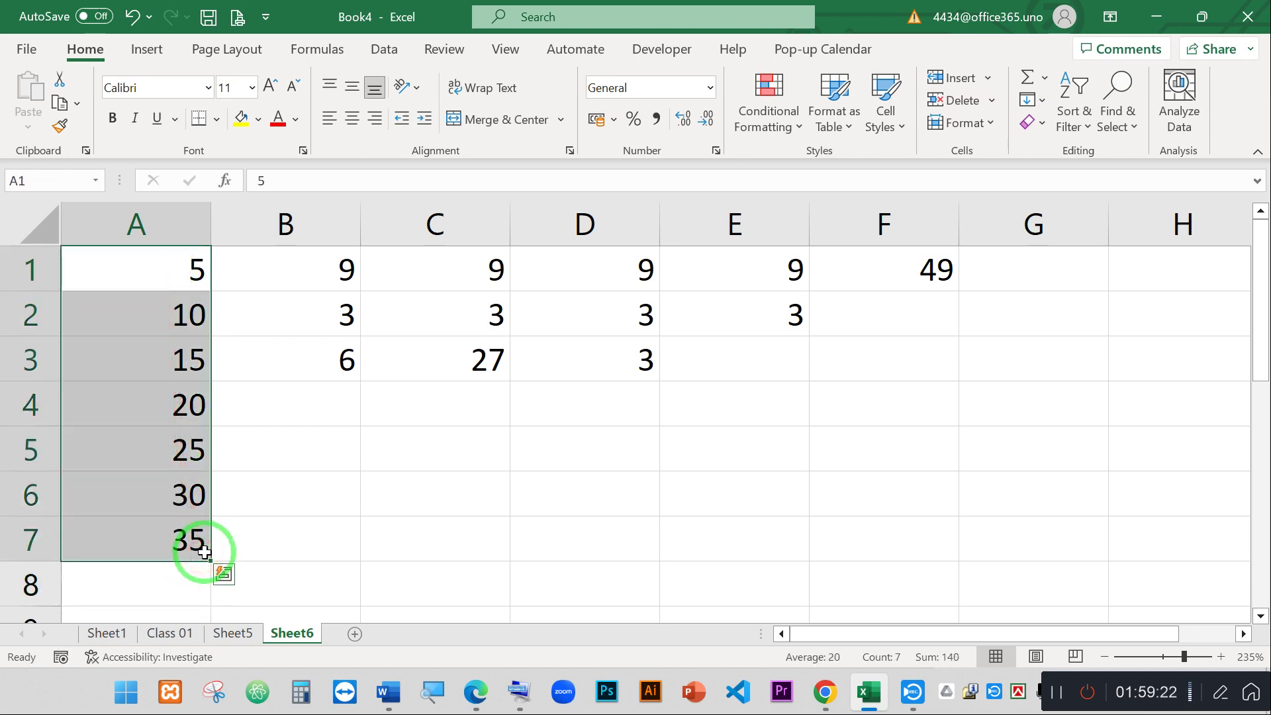
{"action": "left_click", "coordinate": [314, 543]}
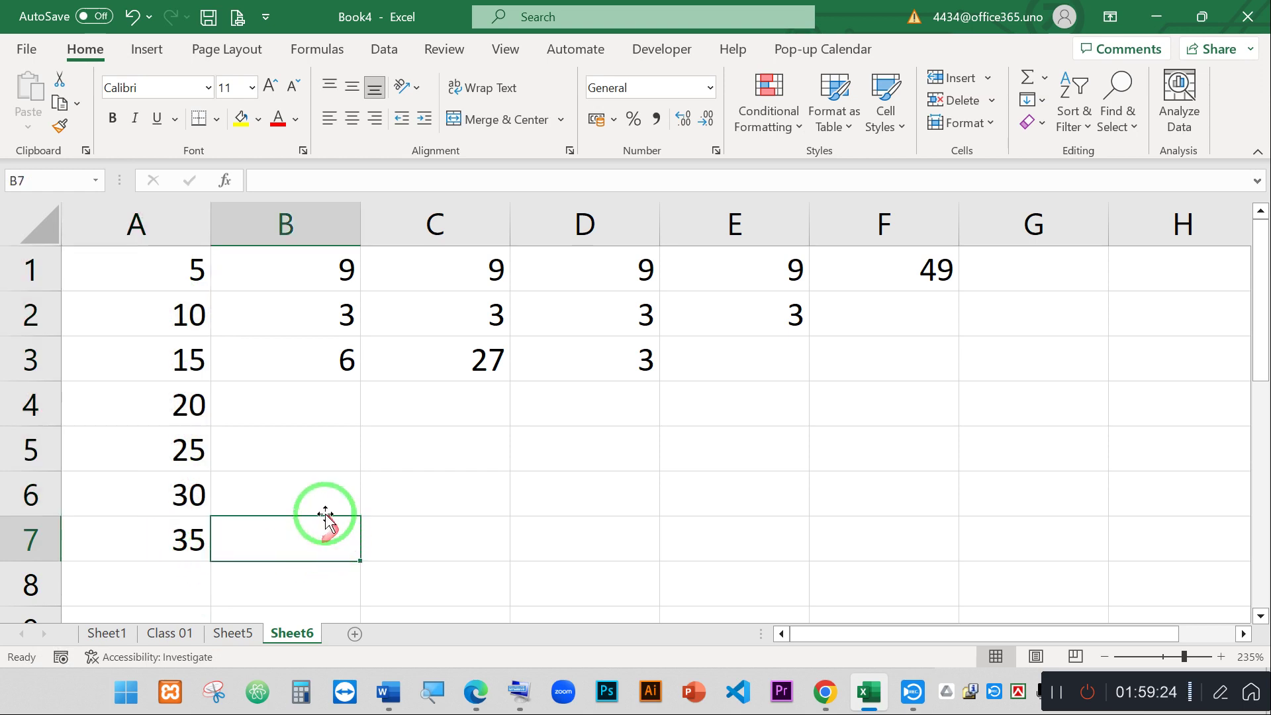
{"action": "left_click", "coordinate": [172, 580]}
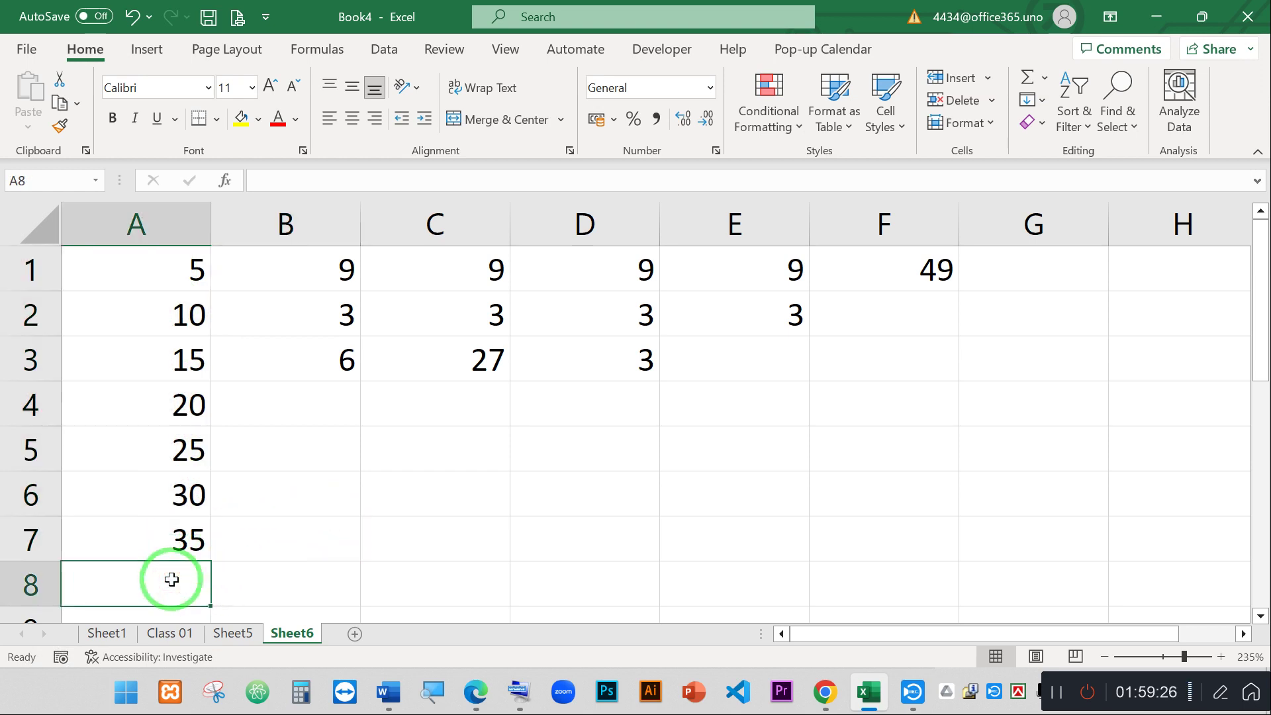
{"action": "type", "text": "="}
{"action": "left_click", "coordinate": [171, 264]}
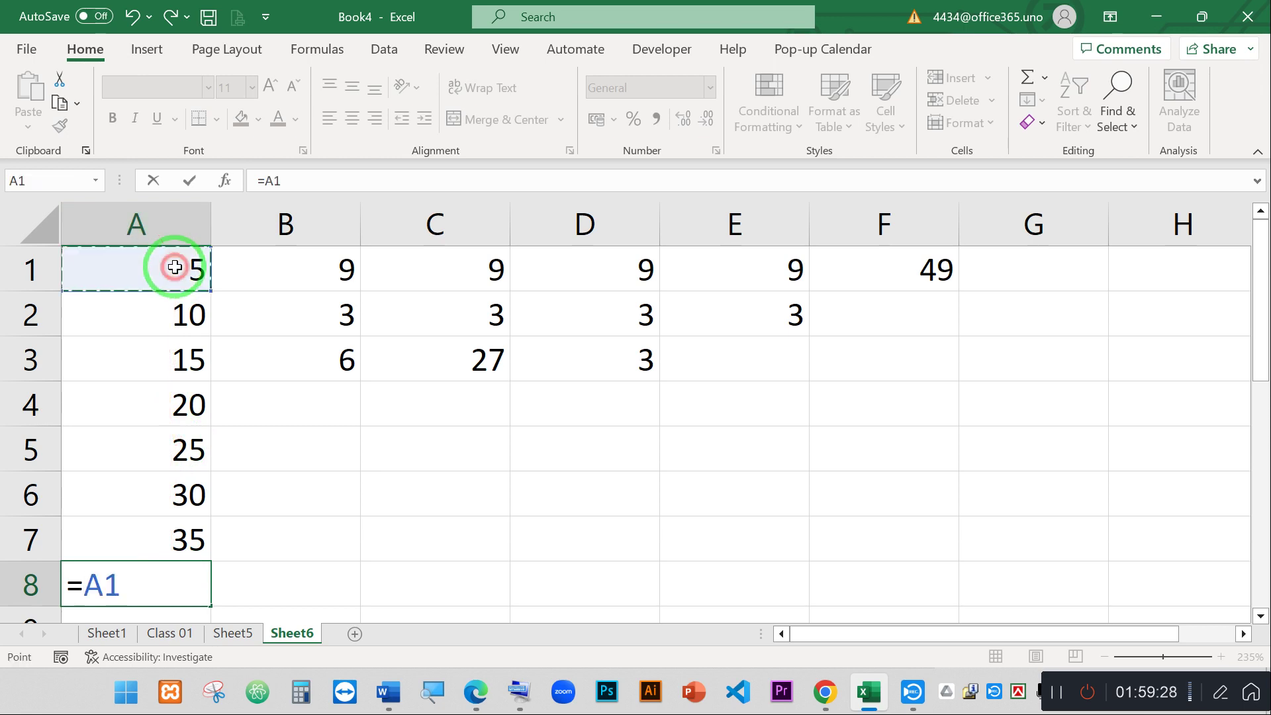
{"action": "type", "text": "+"}
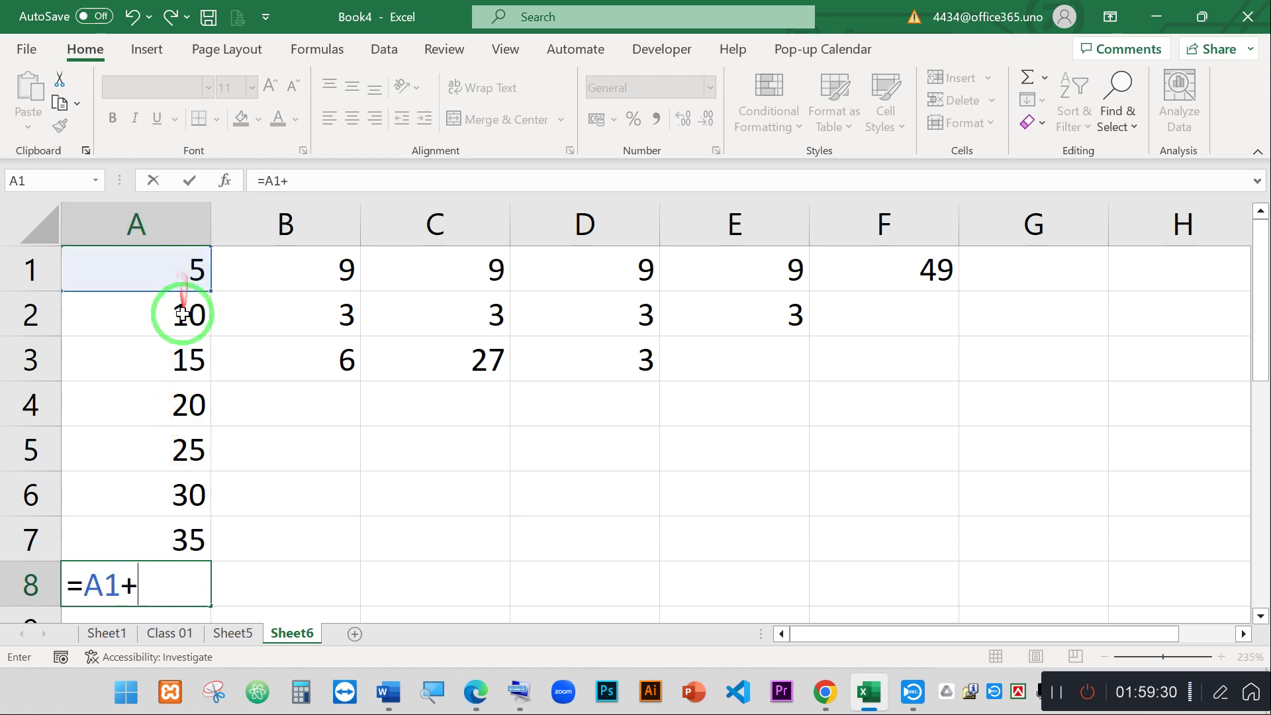
{"action": "left_click", "coordinate": [185, 308]}
{"action": "type", "text": "+"}
{"action": "left_click", "coordinate": [198, 378]}
{"action": "type", "text": "+"}
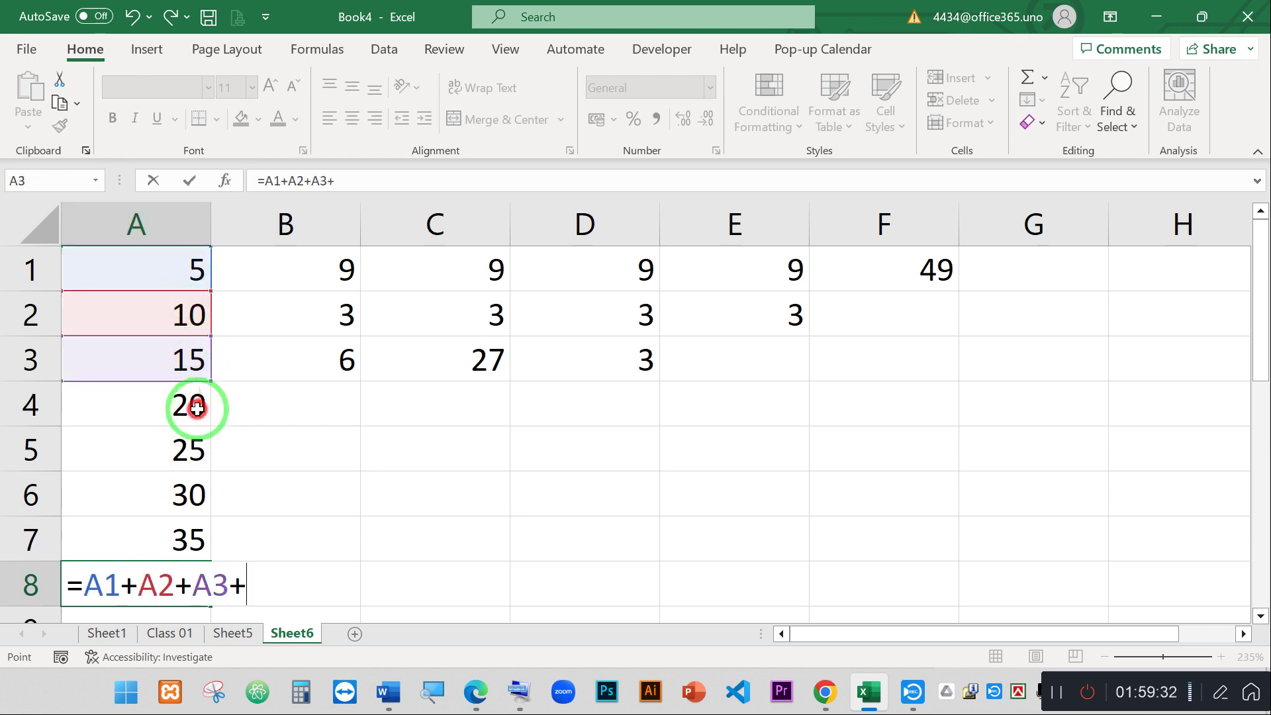
{"action": "left_click", "coordinate": [199, 406]}
{"action": "type", "text": "+"}
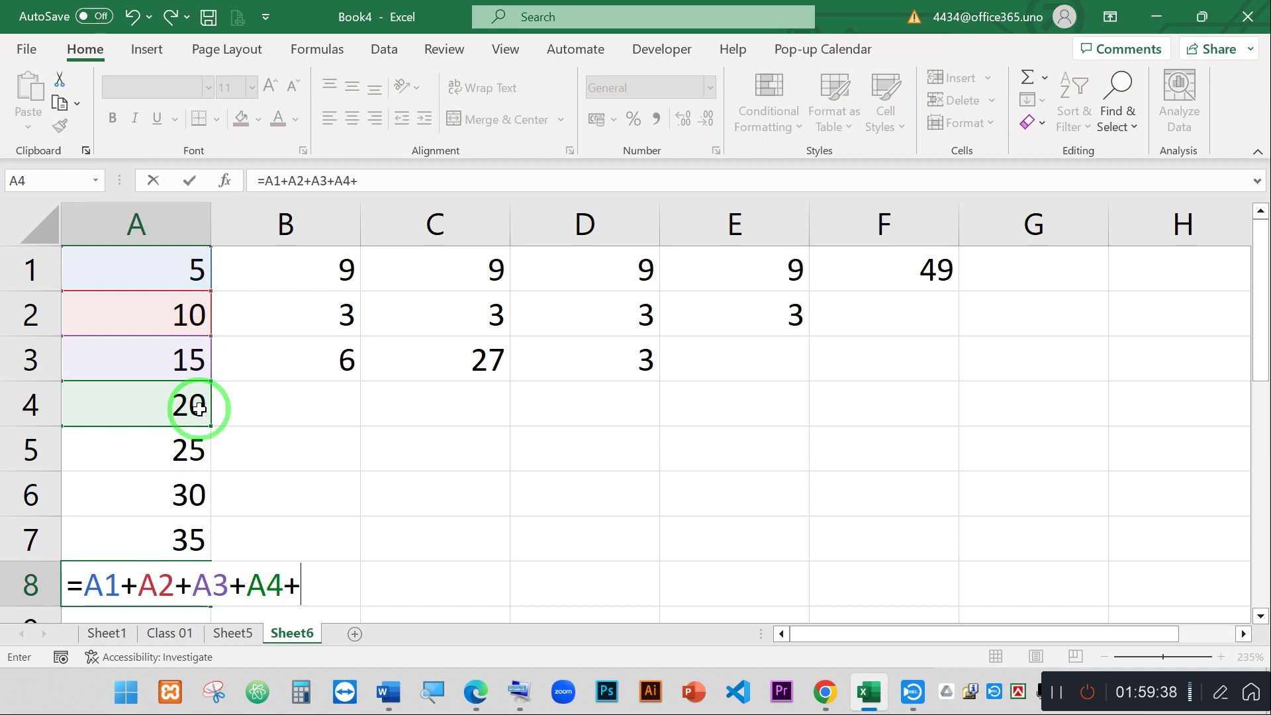
{"action": "key", "text": "Escape"}
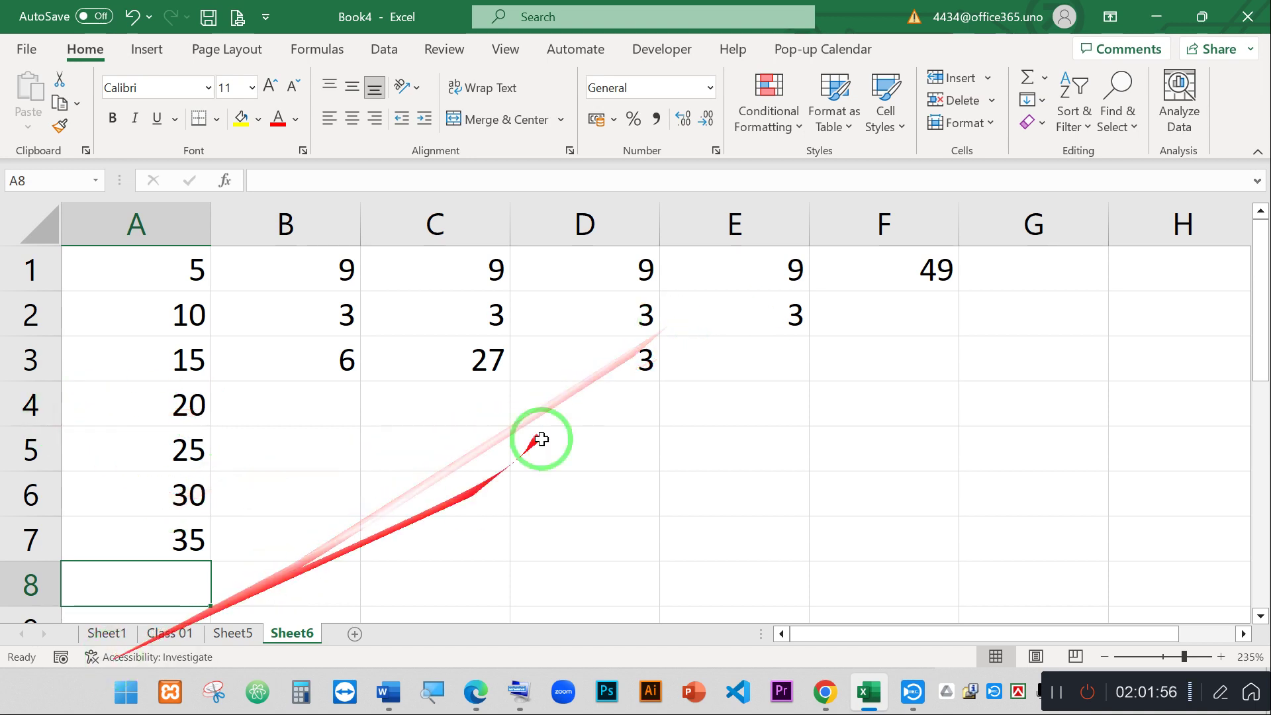
- Start a =SUM( over A1:A7 in A8, then cancel it, leaving A8 blank
{"action": "type", "text": "="}
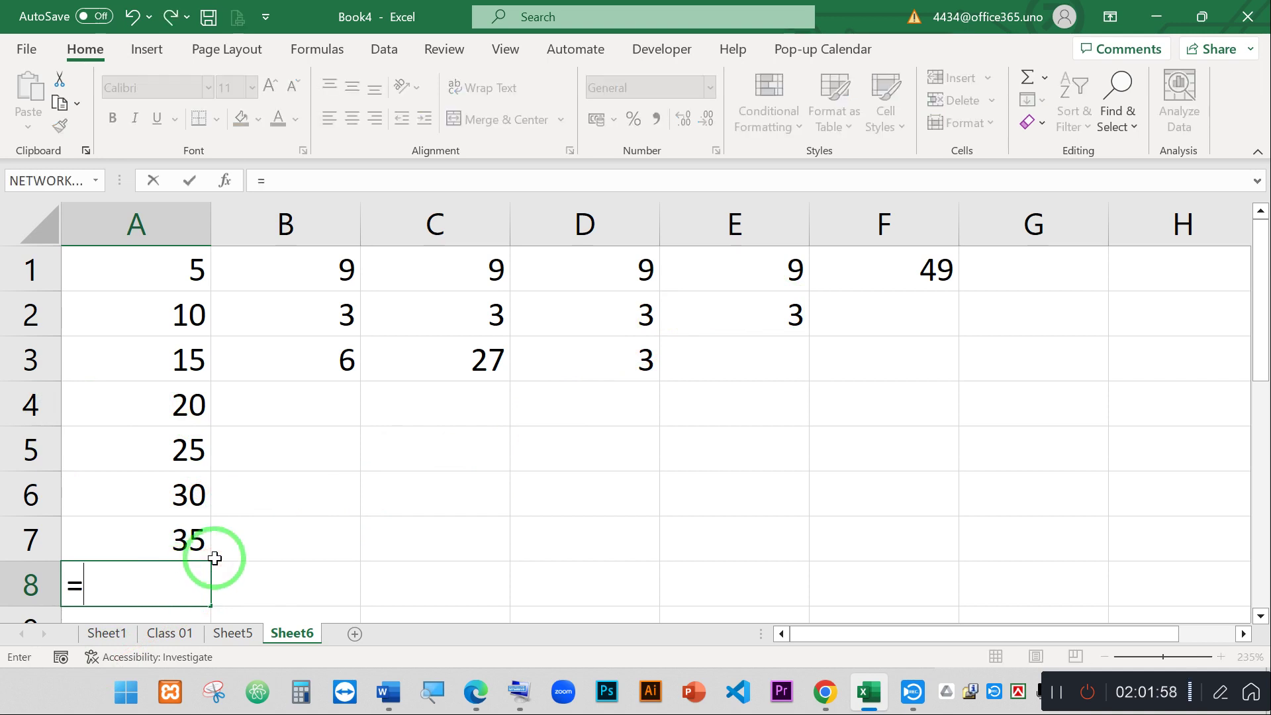
{"action": "type", "text": "sum"}
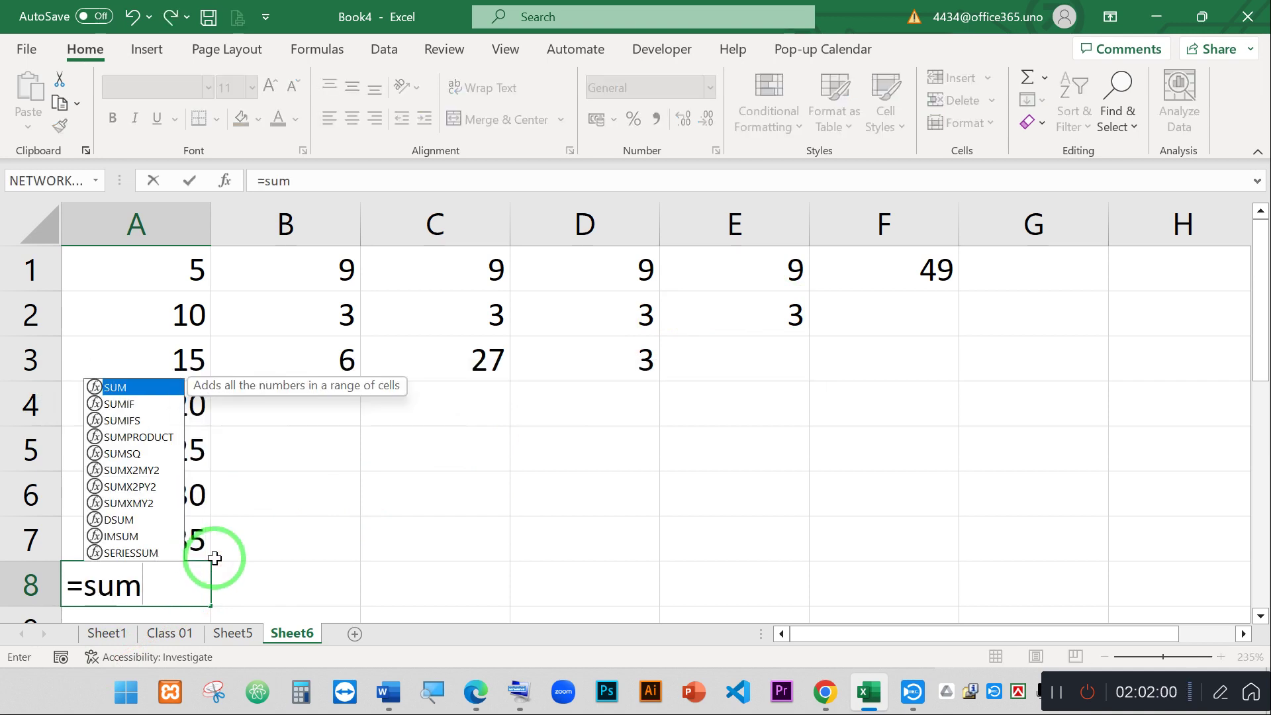
{"action": "type", "text": "("}
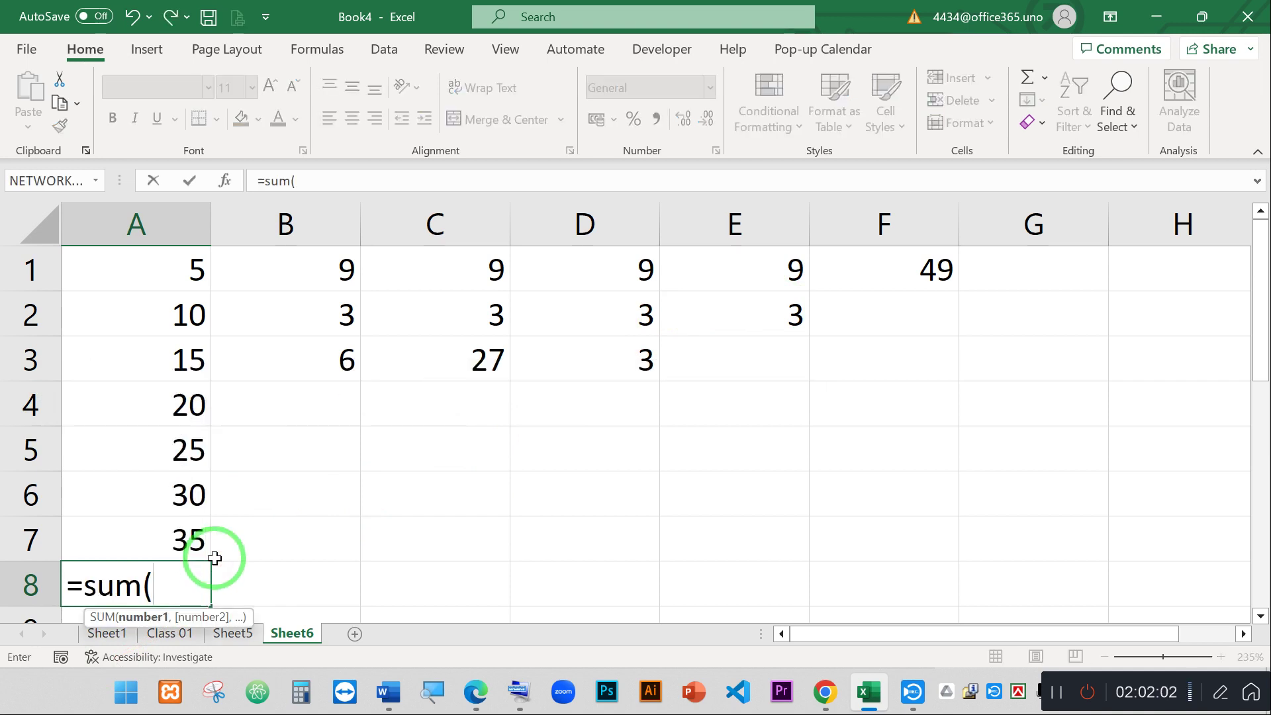
{"action": "left_click", "coordinate": [147, 263]}
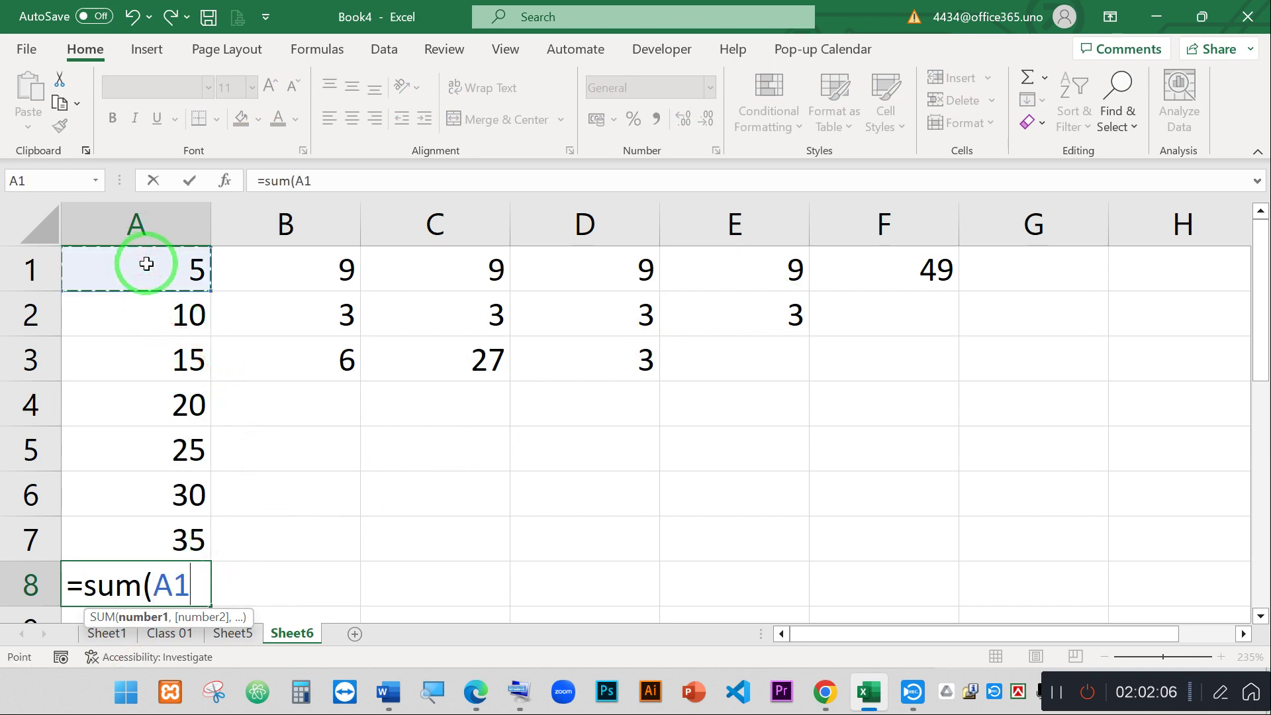
{"action": "left_click_drag", "start_coordinate": [146, 263], "coordinate": [168, 544]}
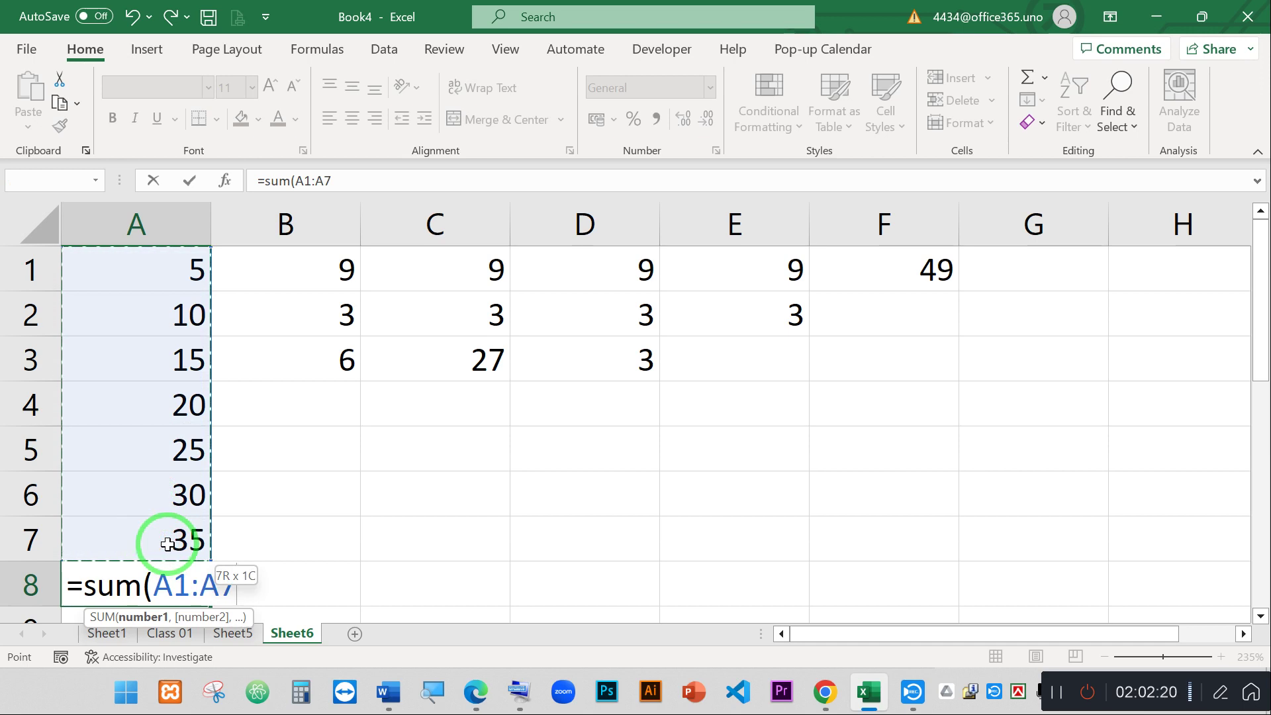
{"action": "key", "text": "Escape"}
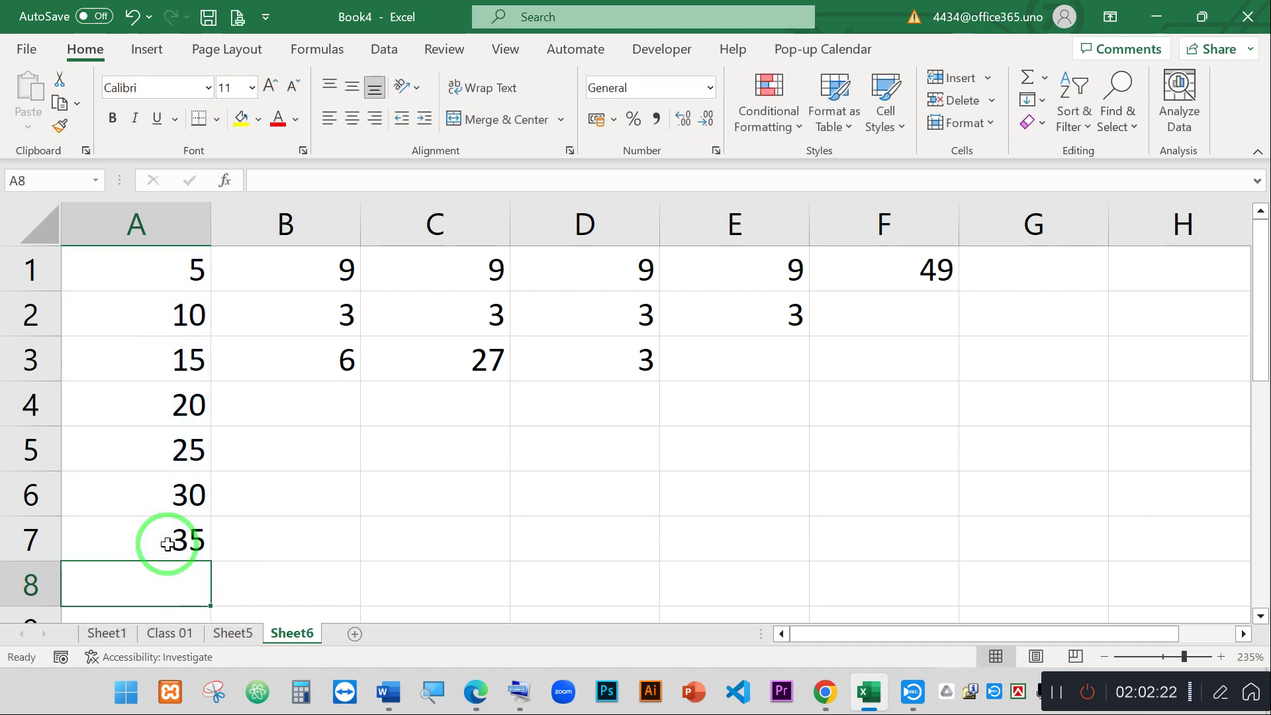
- Begin a SUM entry in A8 and erase it back to a bare equals sign
{"action": "type", "text": "=sum"}
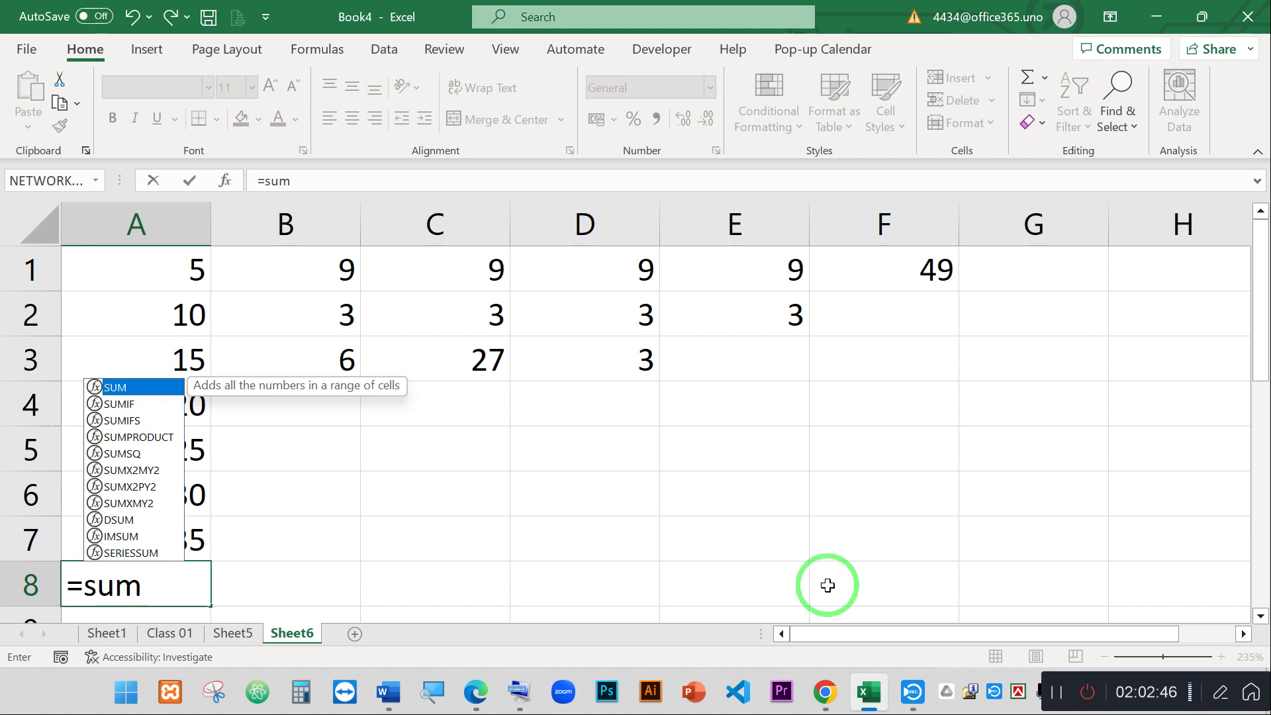
{"action": "key", "text": "Tab"}
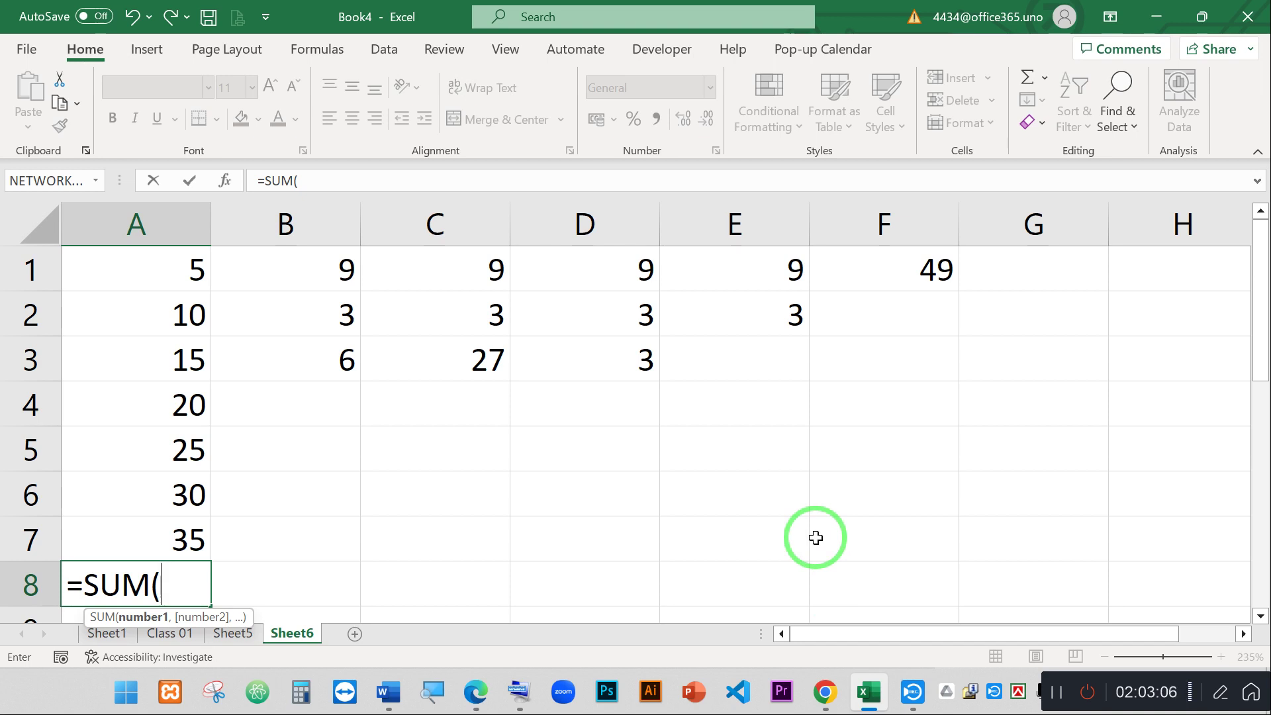
{"action": "key", "text": "BackSpace"}
{"action": "key", "text": "BackSpace"}
{"action": "key", "text": "BackSpace"}
{"action": "key", "text": "BackSpace"}
{"action": "key", "text": "BackSpace"}
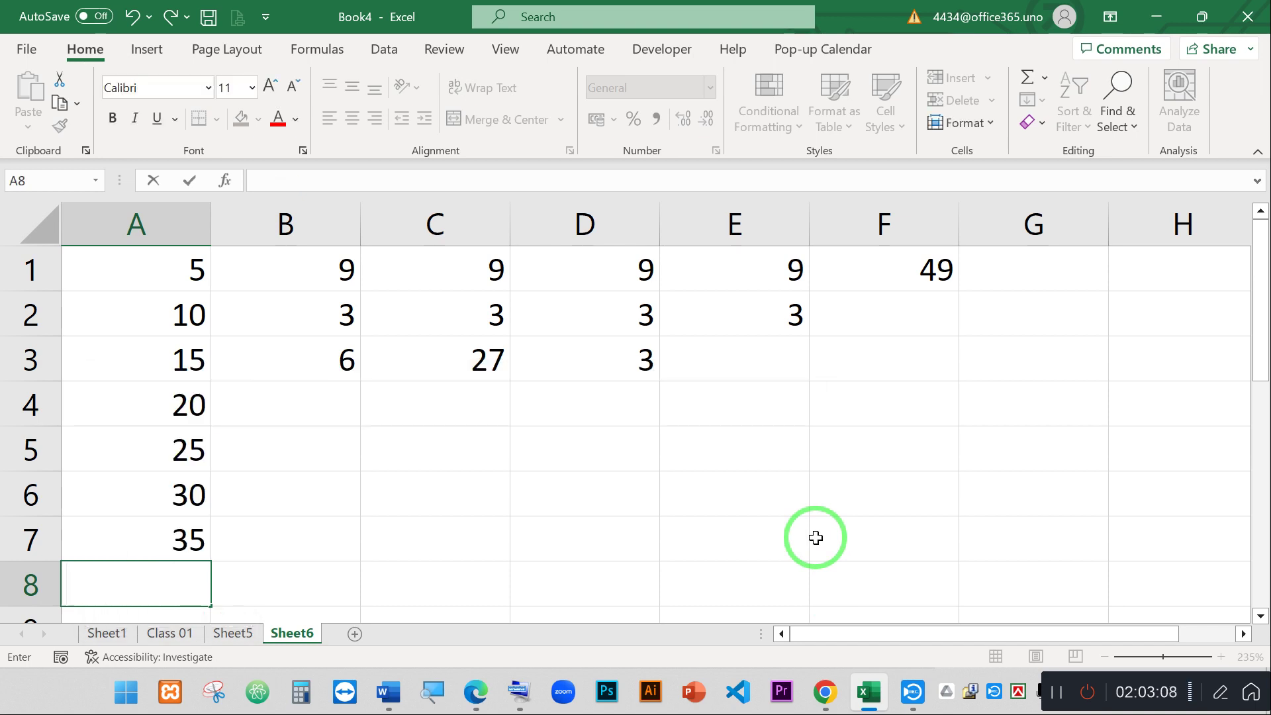
{"action": "type", "text": "="}
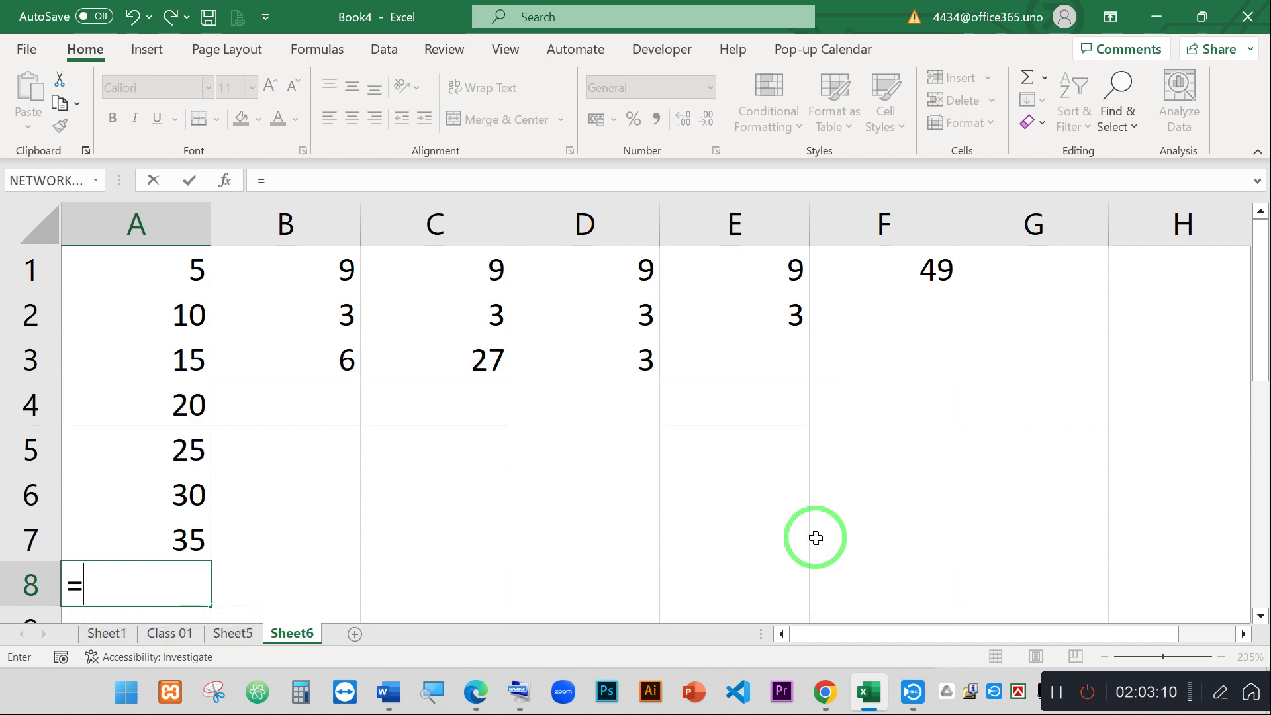
{"action": "type", "text": "ave"}
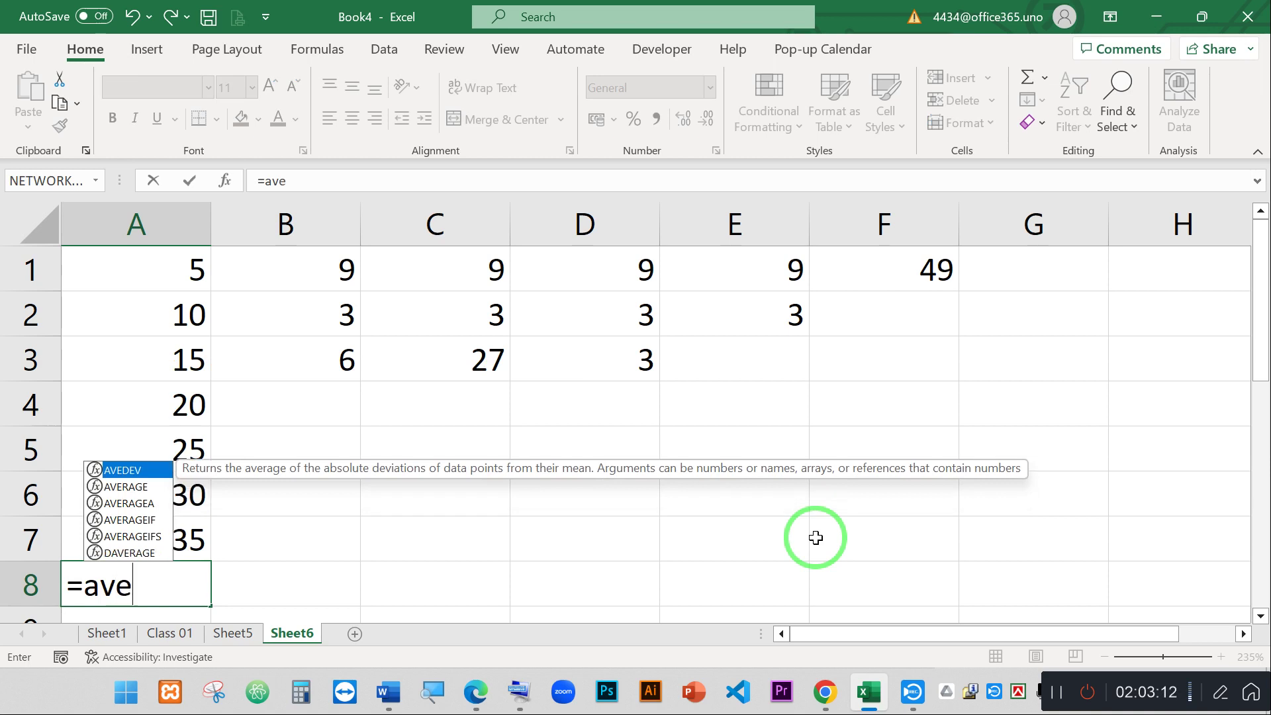
{"action": "type", "text": "r"}
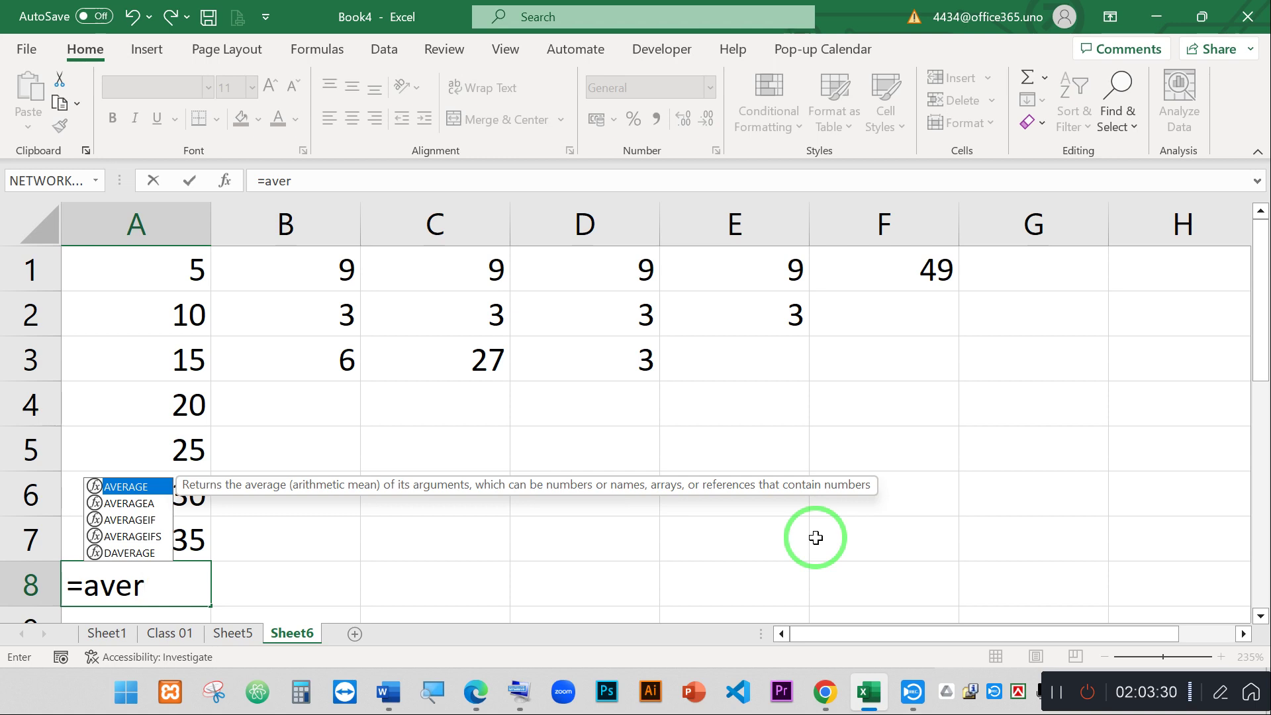
{"action": "key", "text": "Tab"}
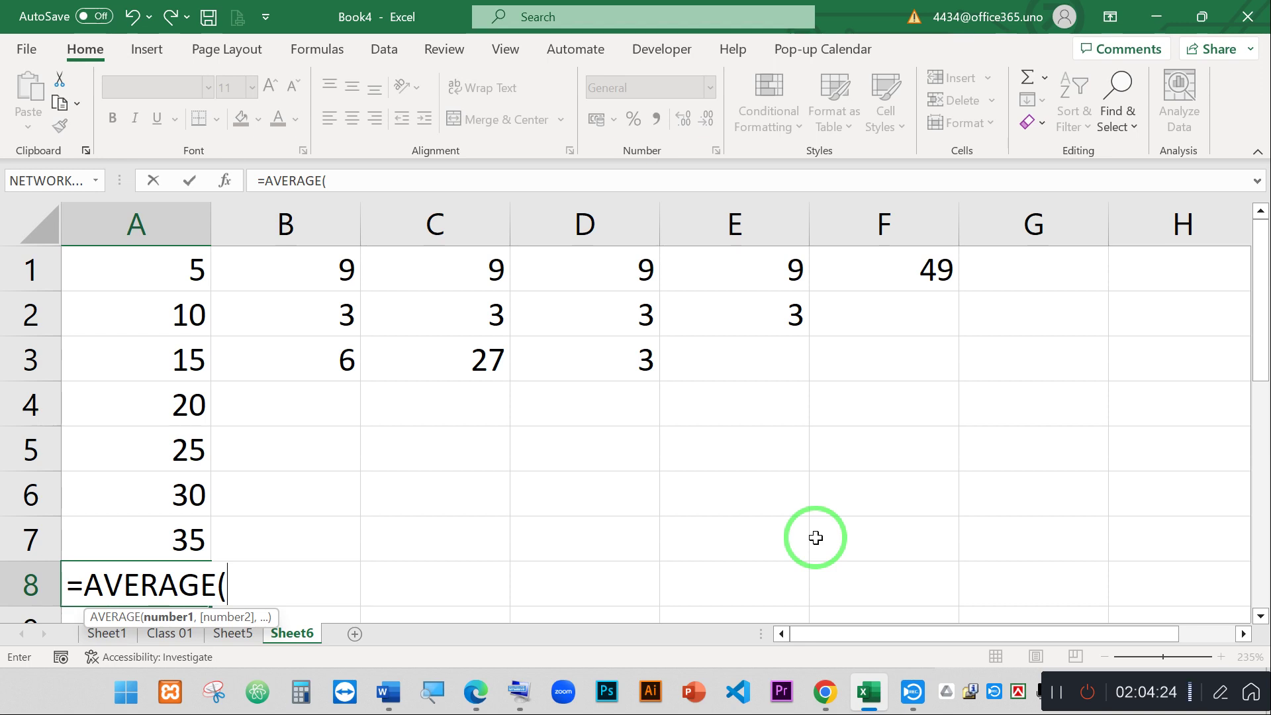
{"action": "key", "text": "BackSpace"}
{"action": "key", "text": "BackSpace"}
{"action": "key", "text": "BackSpace"}
{"action": "key", "text": "BackSpace"}
{"action": "key", "text": "BackSpace"}
{"action": "key", "text": "BackSpace"}
{"action": "key", "text": "BackSpace"}
{"action": "key", "text": "BackSpace"}
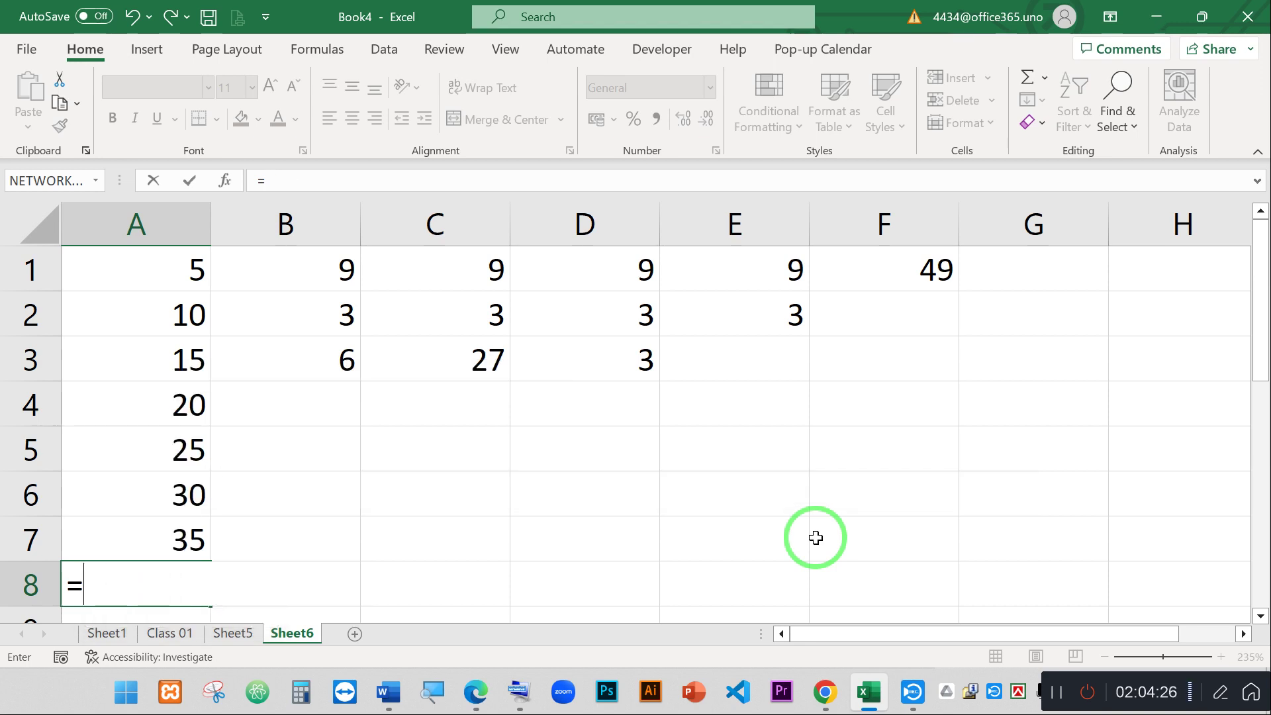
- Enter =SUM( in A8 and select A1 through A7 as its range argument
{"action": "type", "text": "su"}
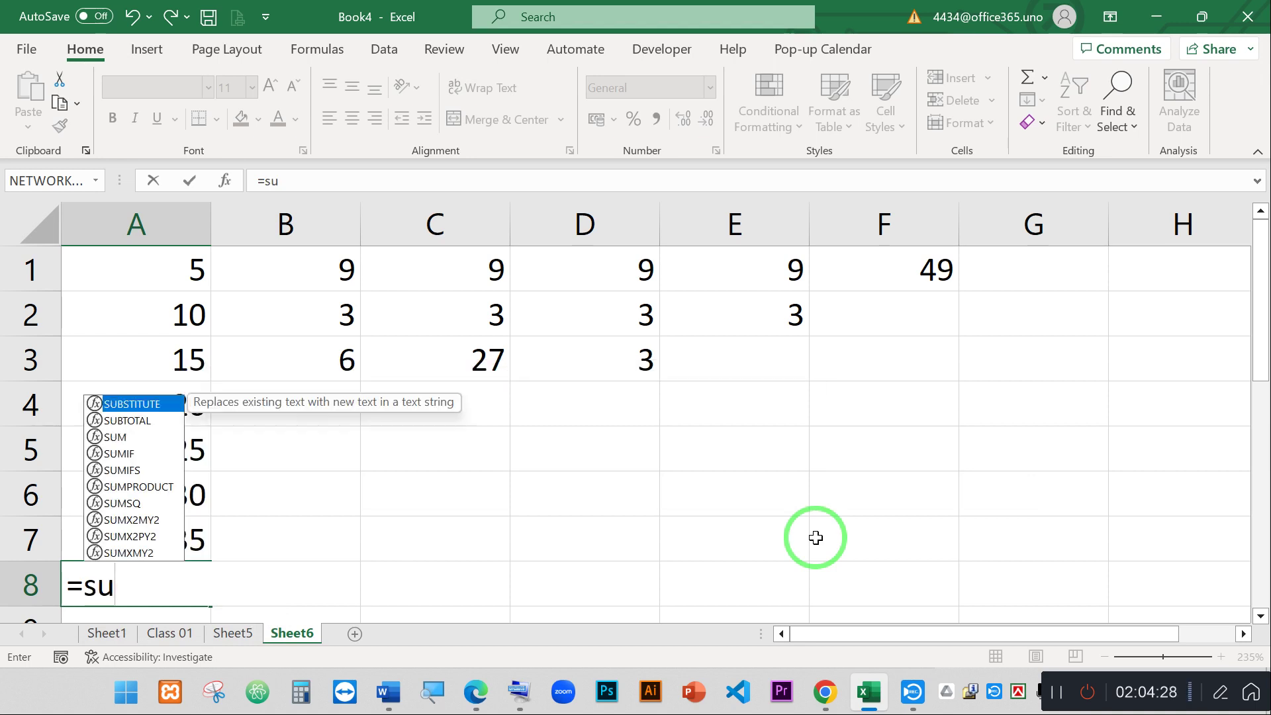
{"action": "type", "text": "m"}
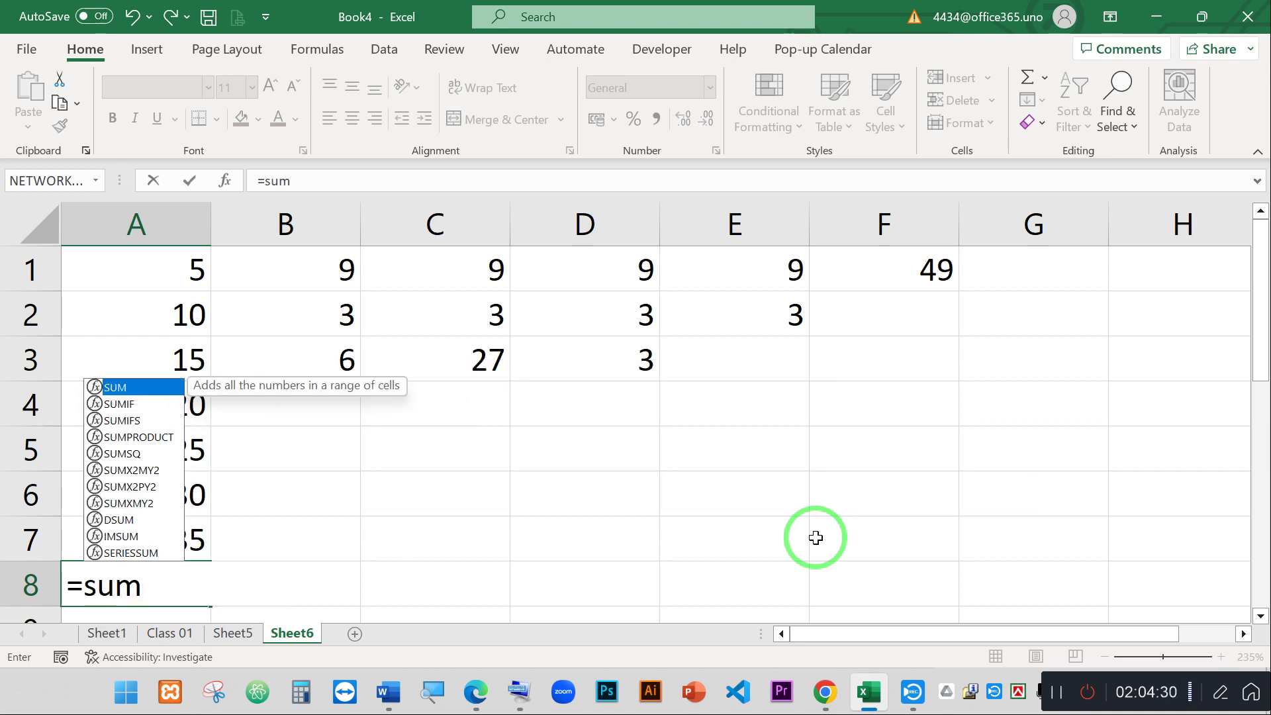
{"action": "key", "text": "BackSpace"}
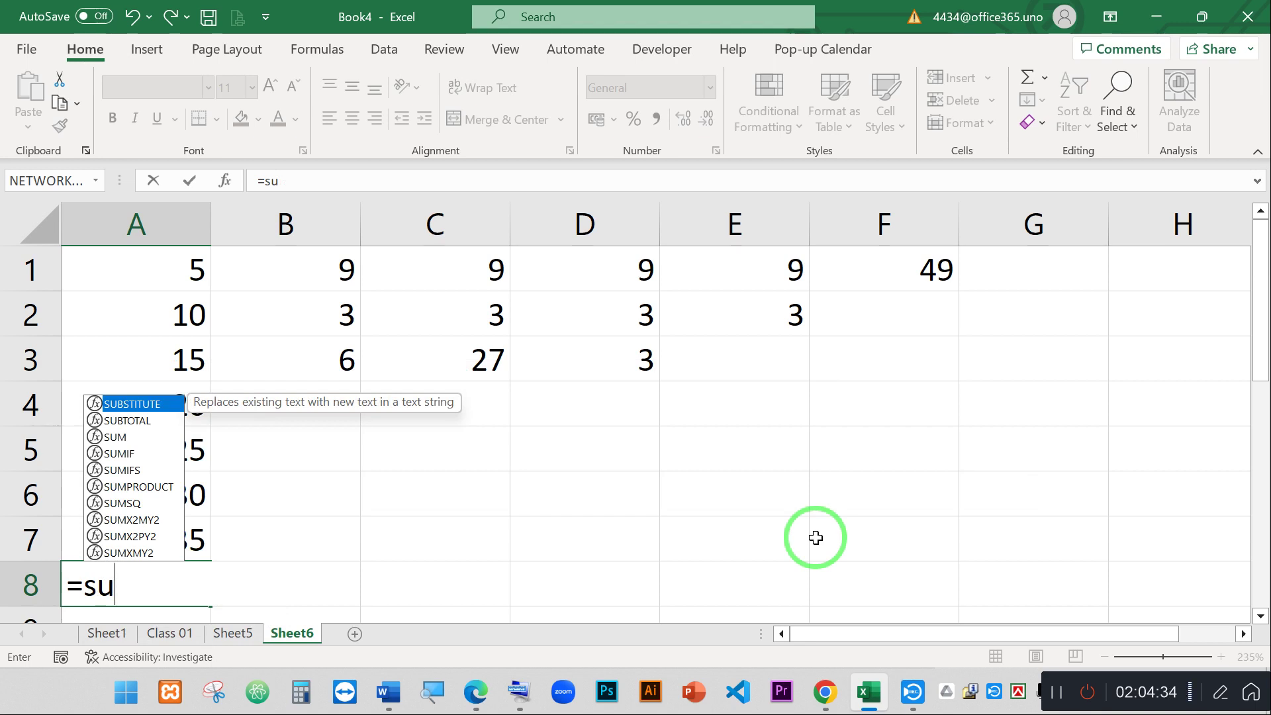
{"action": "type", "text": "m"}
{"action": "key", "text": "Tab"}
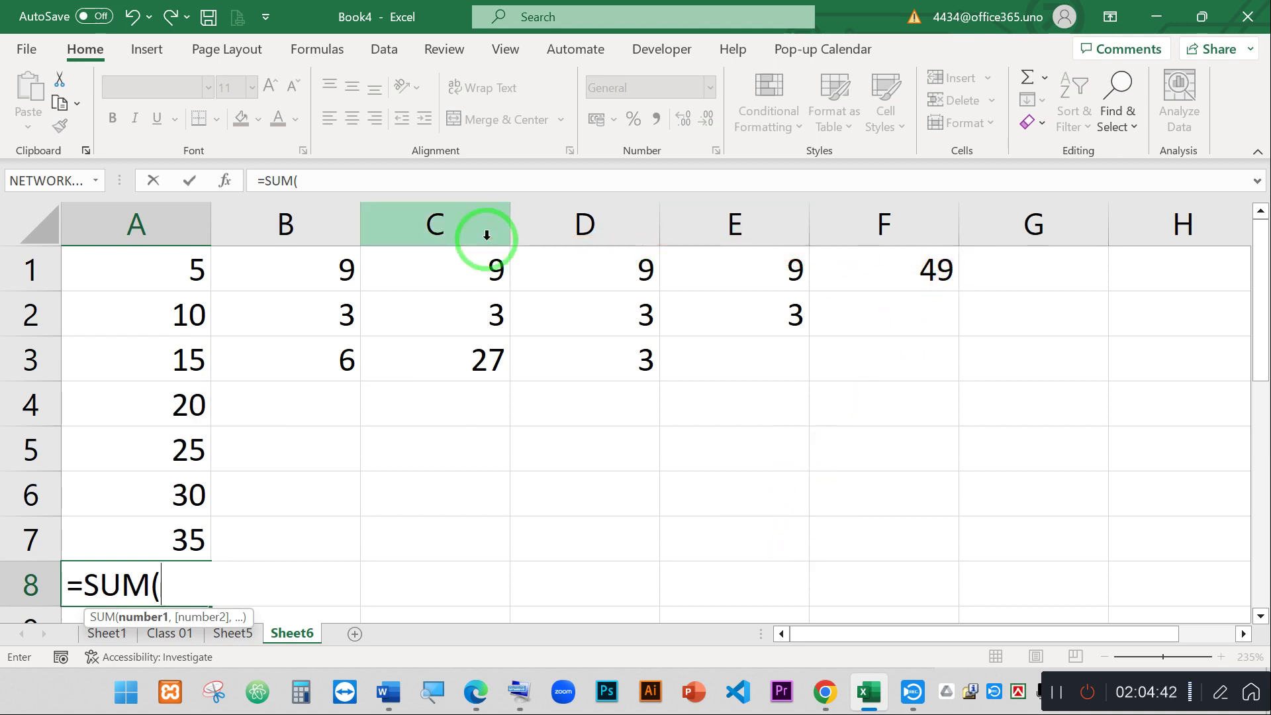
{"action": "left_click", "coordinate": [168, 270]}
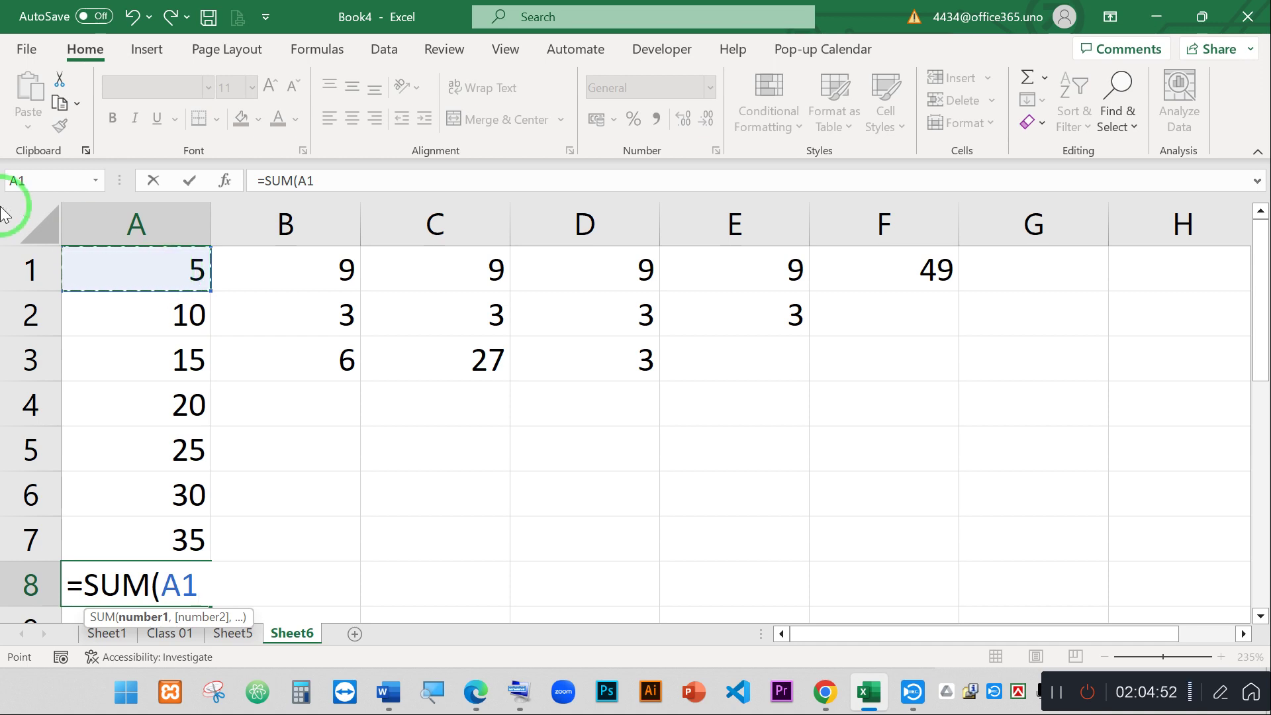
{"action": "left_click_drag", "start_coordinate": [9, 219], "coordinate": [98, 317]}
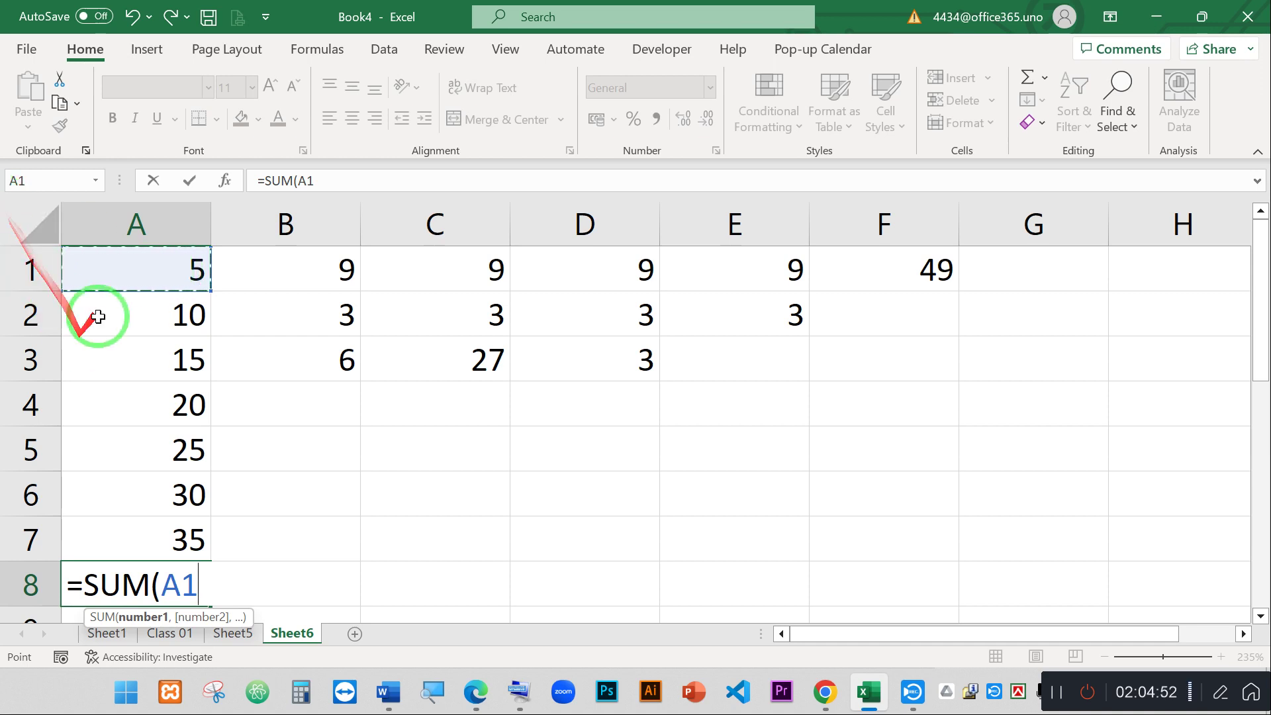
{"action": "left_click", "coordinate": [185, 533], "text": "shift"}
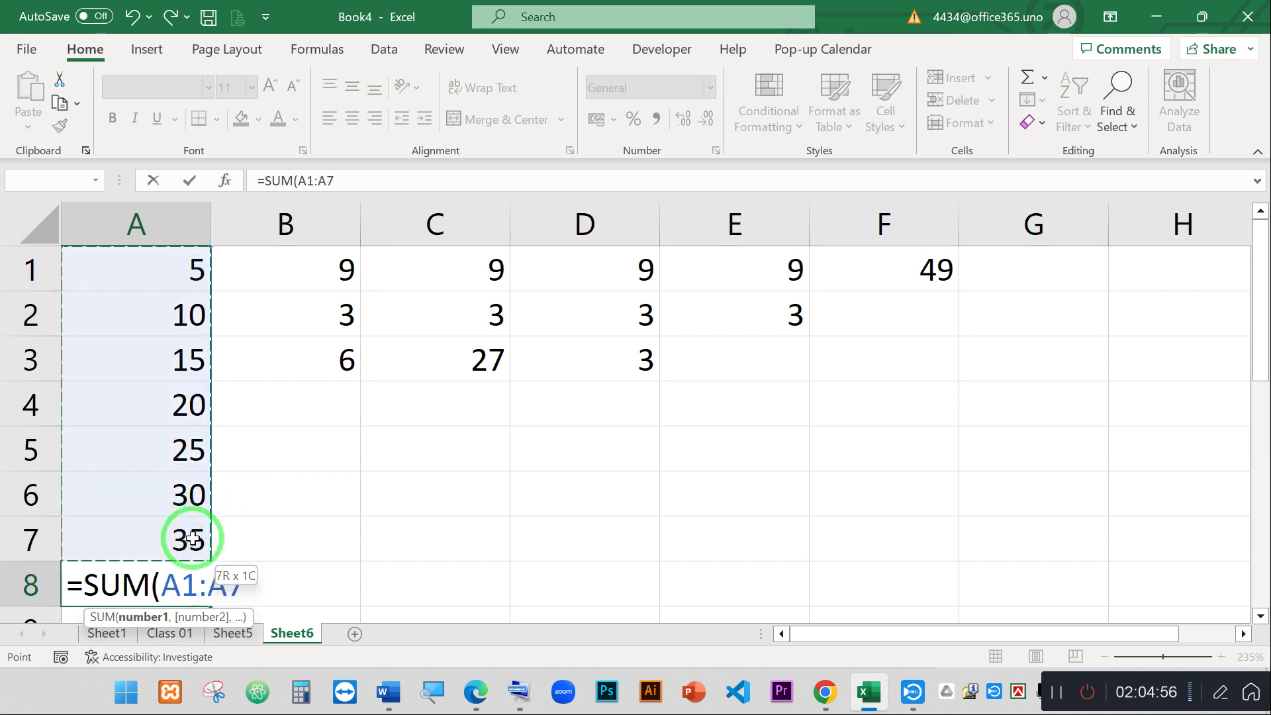
{"action": "left_click", "coordinate": [274, 595]}
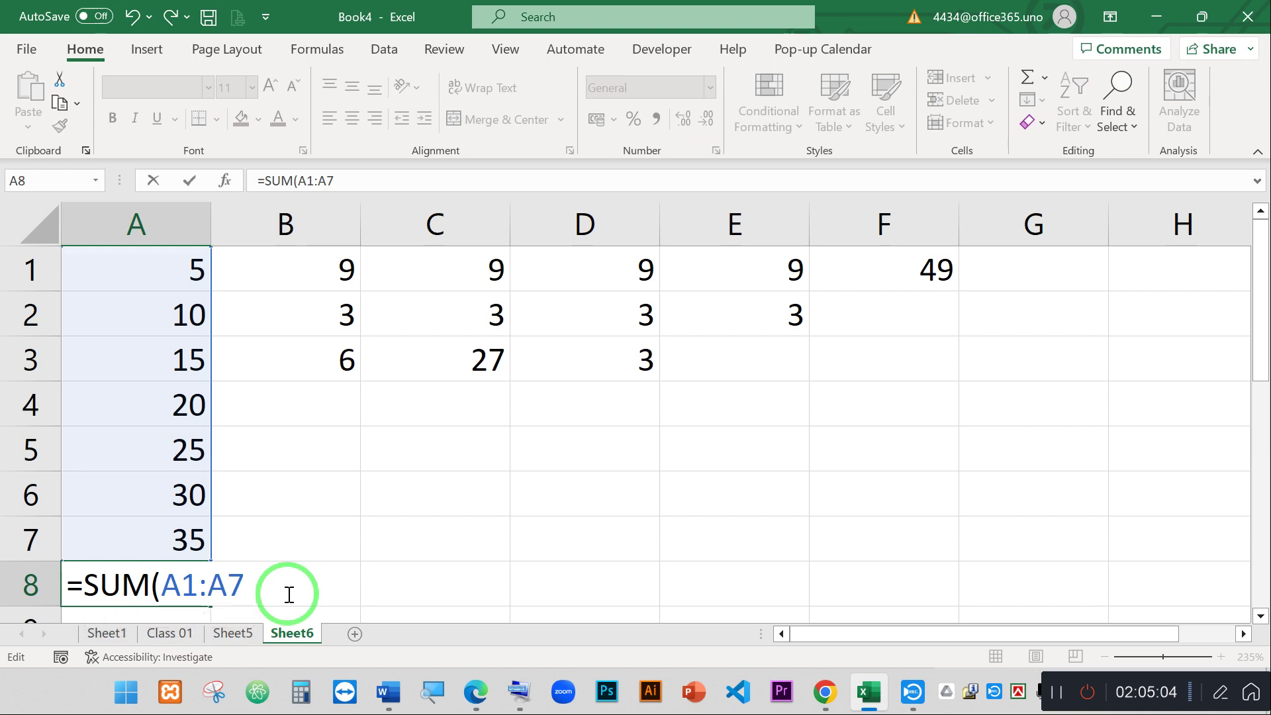
- Commit =SUM(A1:A7) in A8, review it, and confirm it displays 140
{"action": "key", "text": "Return"}
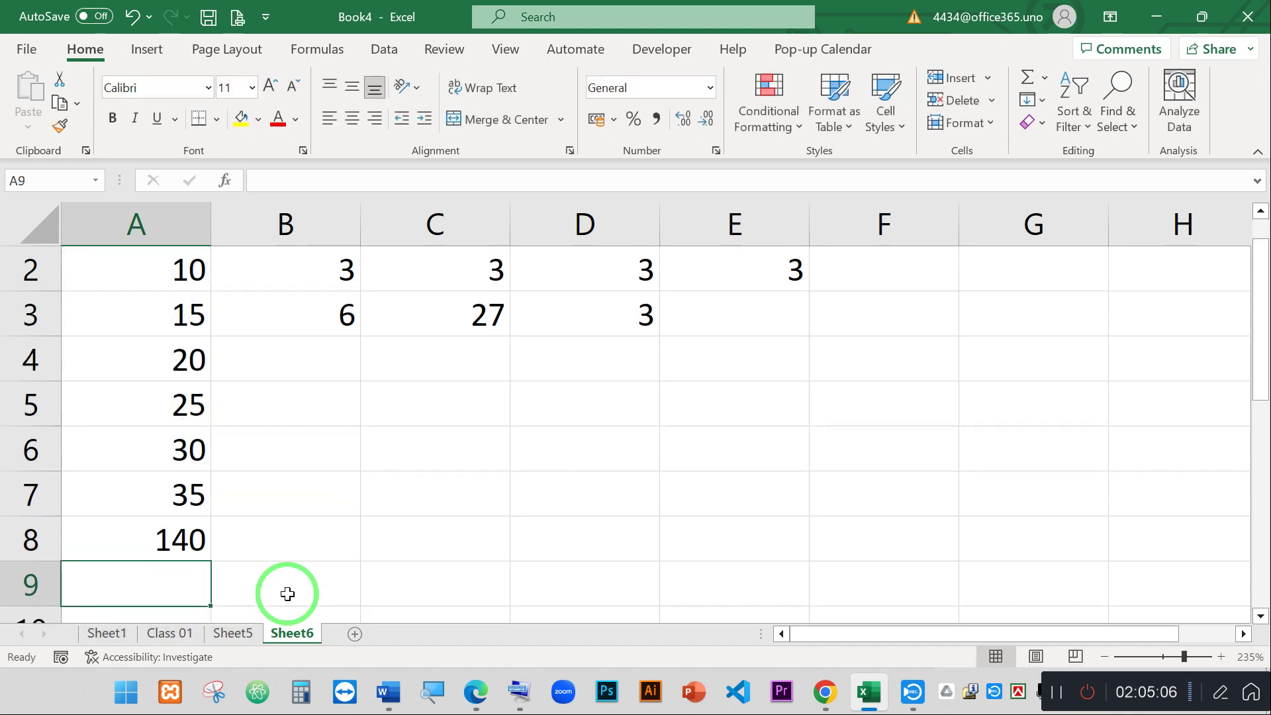
{"action": "scroll", "coordinate": [100, 545], "scroll_direction": "up", "scroll_amount": 1}
{"action": "double_click", "coordinate": [181, 579]}
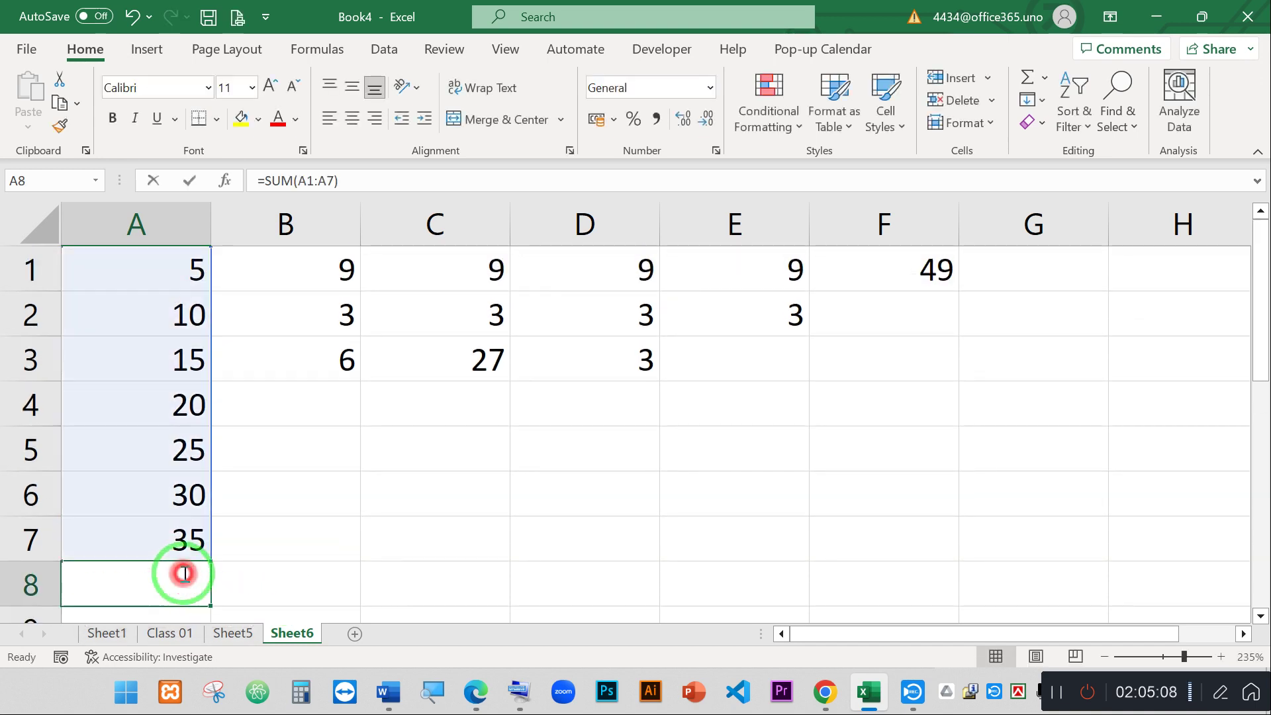
{"action": "key", "text": "Right"}
{"action": "key", "text": "Right"}
{"action": "key", "text": "Right"}
{"action": "key", "text": "Right"}
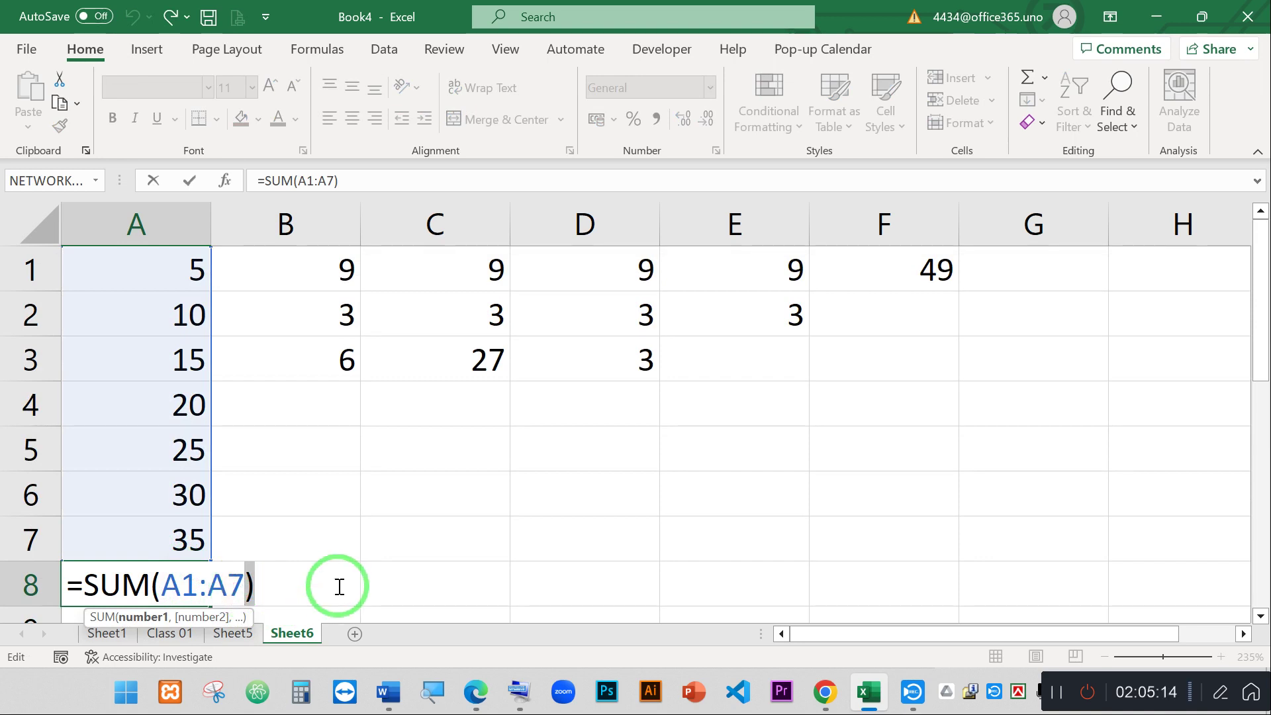
{"action": "key", "text": "Return"}
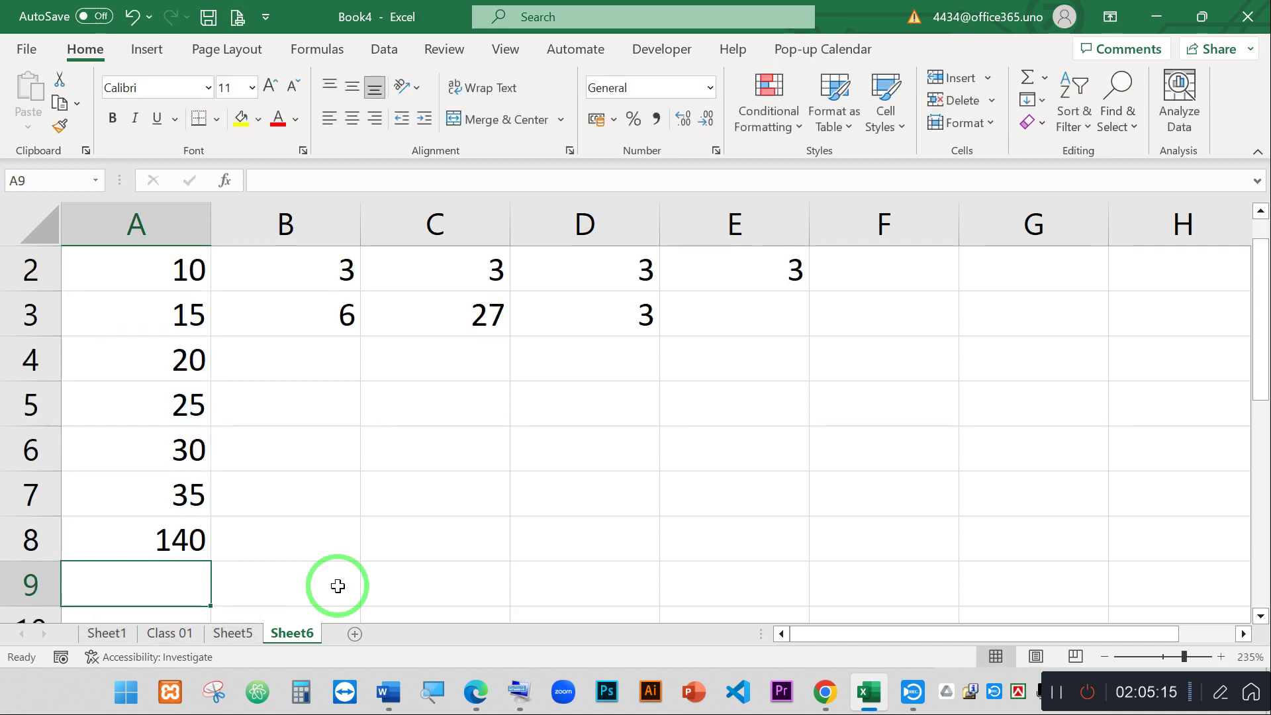
{"action": "double_click", "coordinate": [136, 536]}
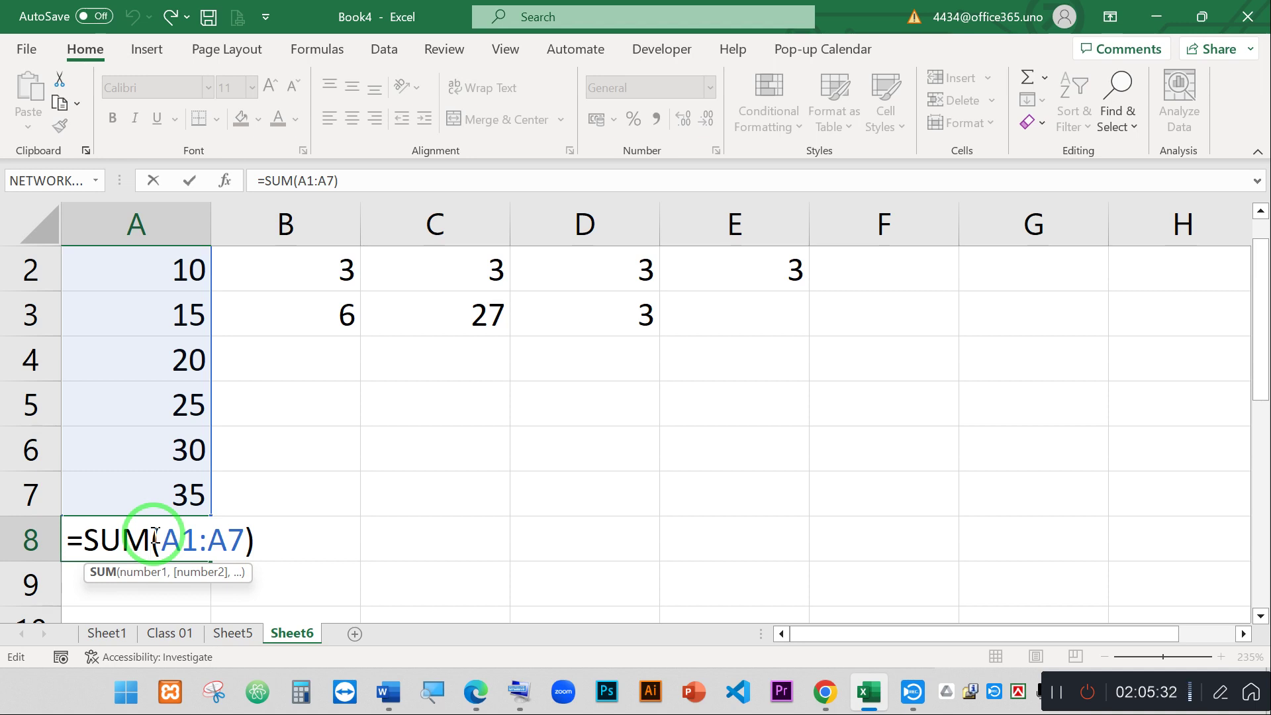
{"action": "key", "text": "Return"}
{"action": "scroll", "coordinate": [305, 483], "scroll_direction": "up", "scroll_amount": 1}
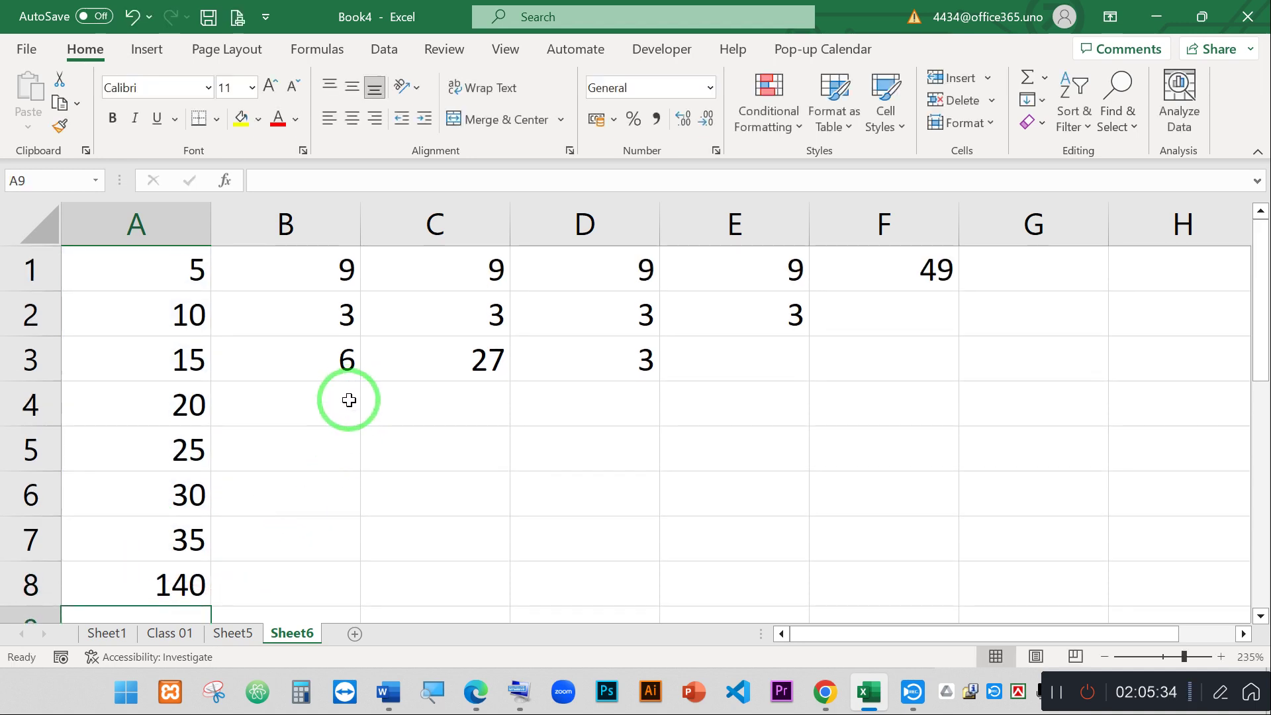
{"action": "left_click", "coordinate": [312, 354]}
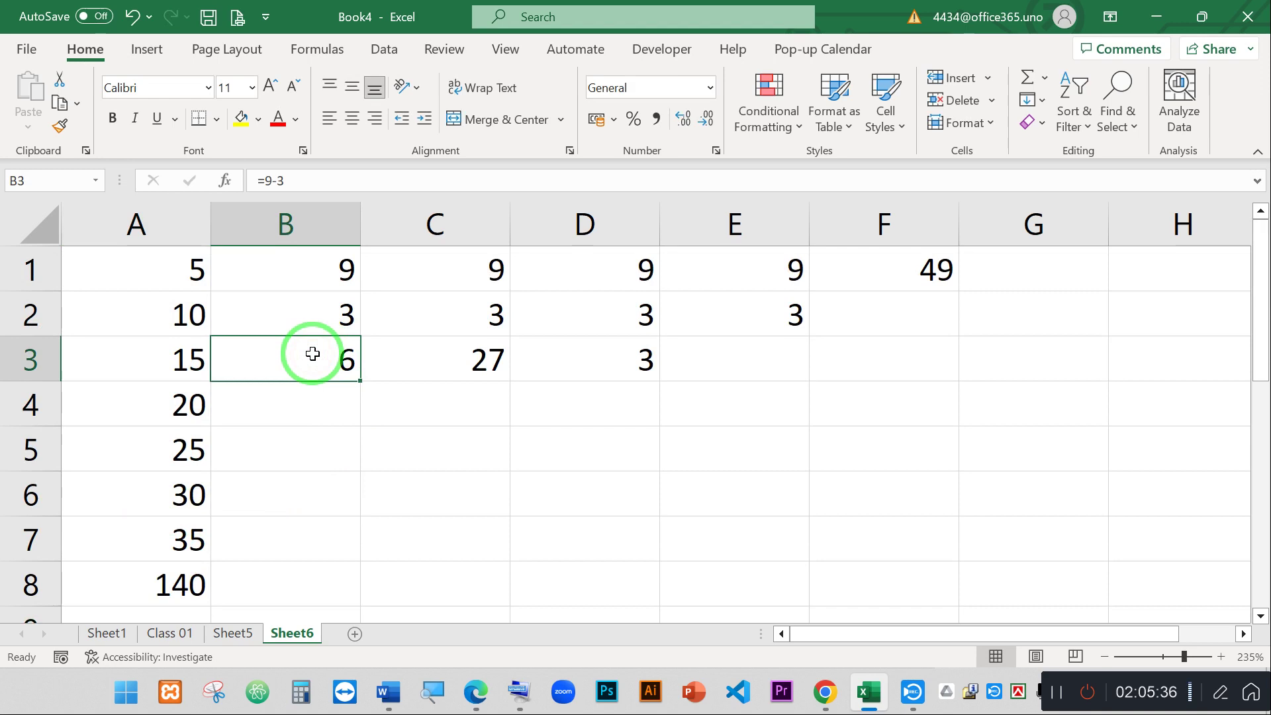
{"action": "type", "text": "="}
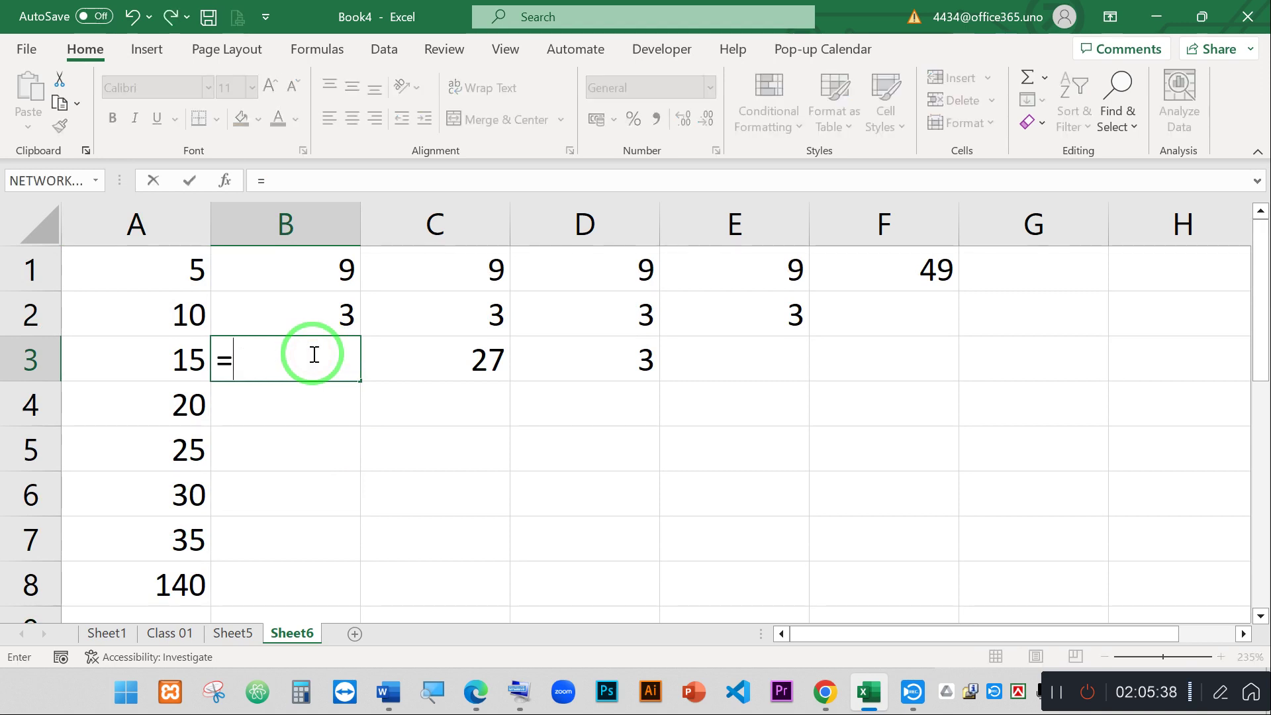
{"action": "type", "text": "sum"}
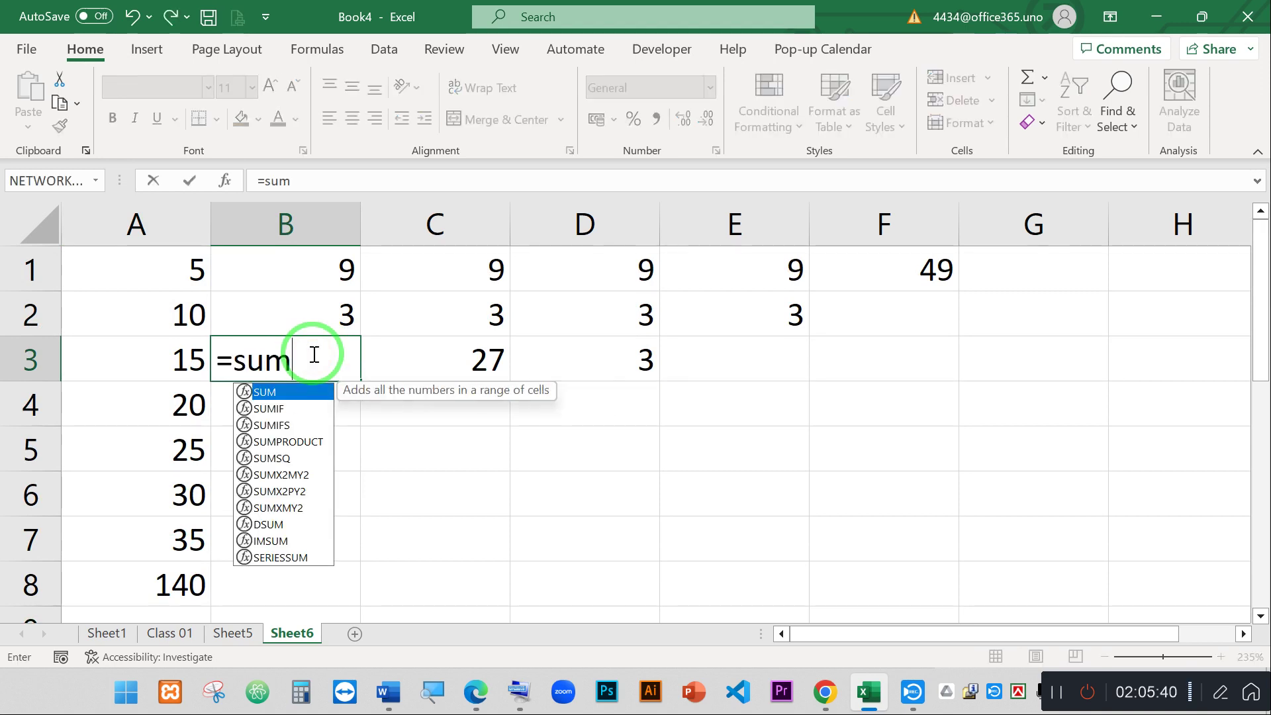
{"action": "key", "text": "Tab"}
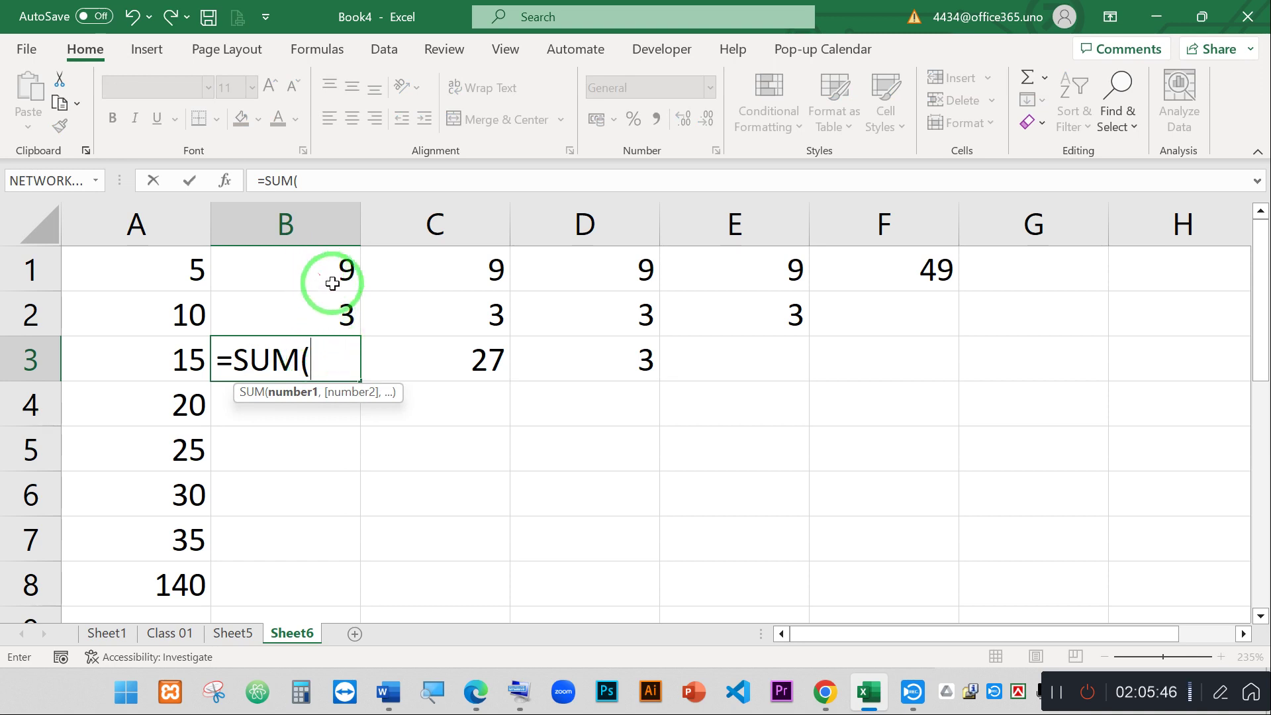
{"action": "key", "text": "Escape"}
{"action": "left_click_drag", "start_coordinate": [199, 268], "coordinate": [913, 275]}
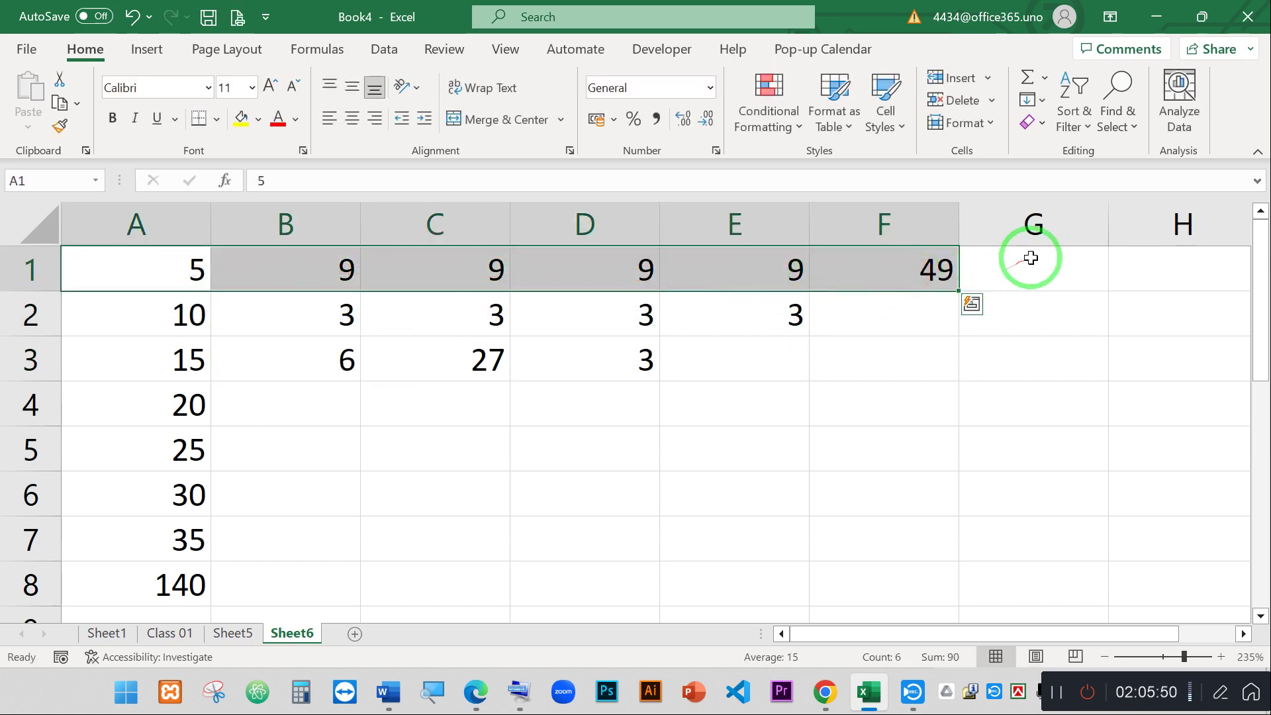
{"action": "left_click", "coordinate": [1028, 264]}
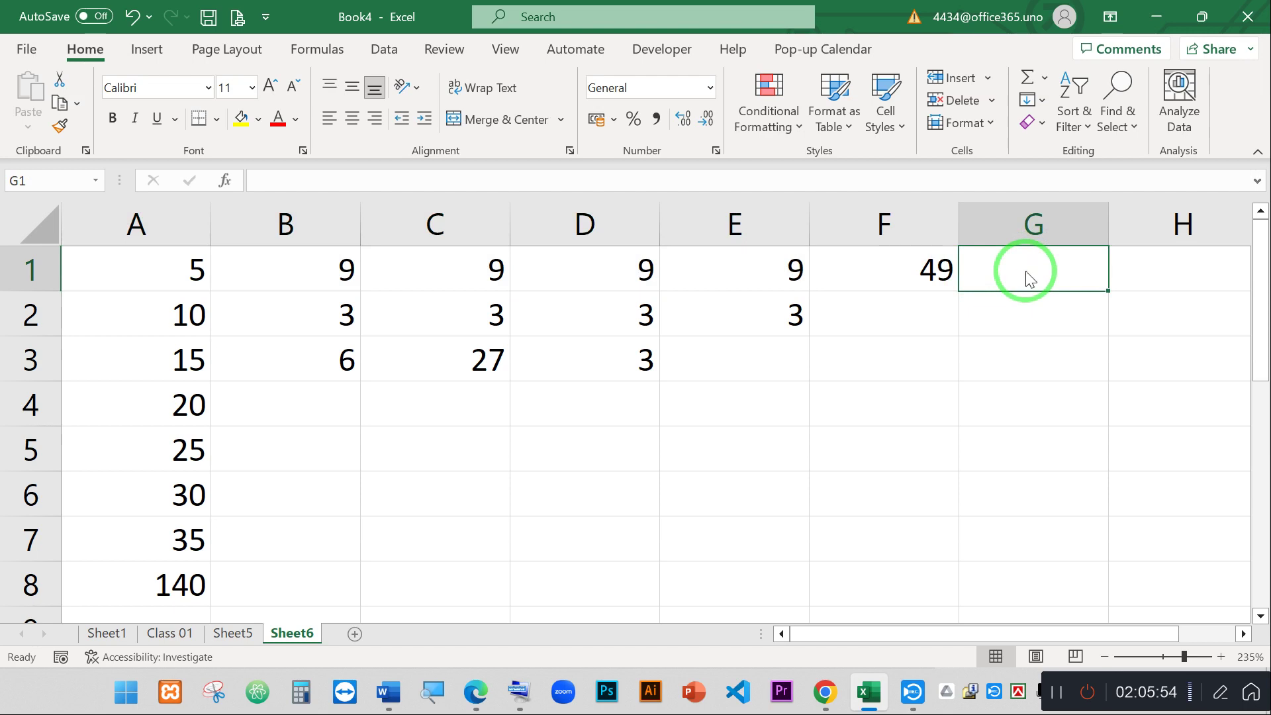
{"action": "type", "text": "=su"}
{"action": "key", "text": "BackSpace"}
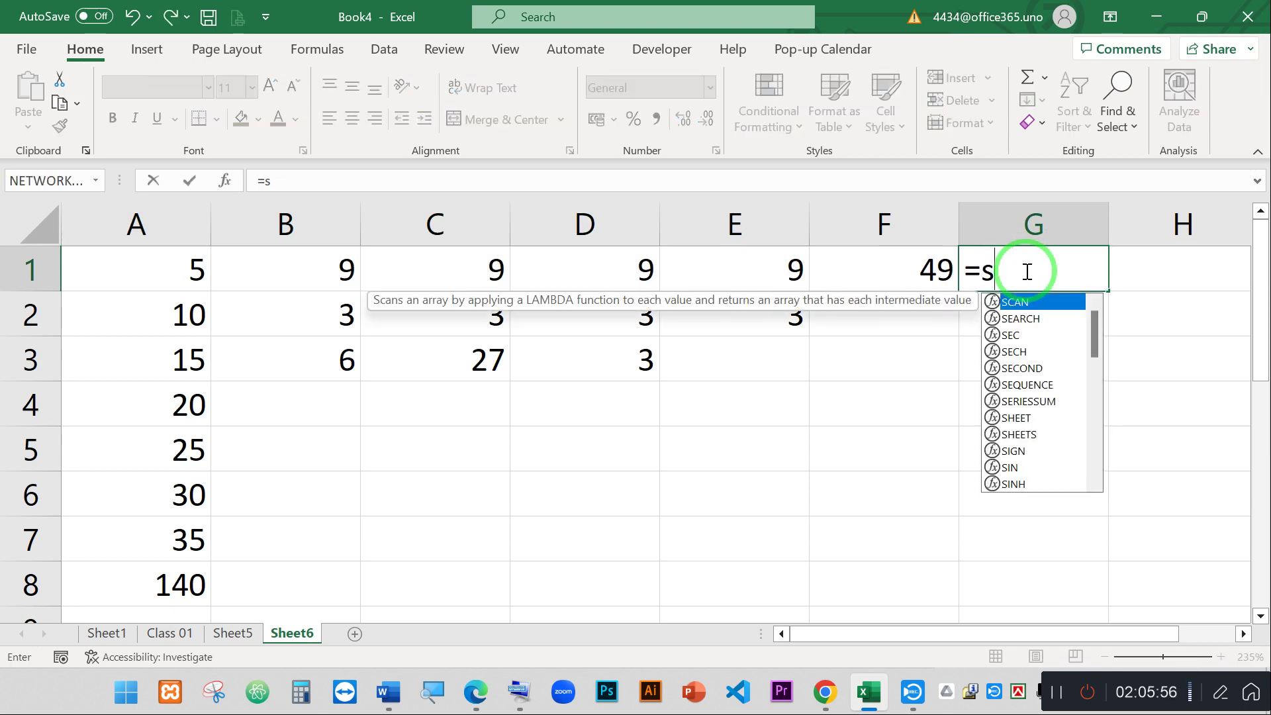
{"action": "type", "text": "um"}
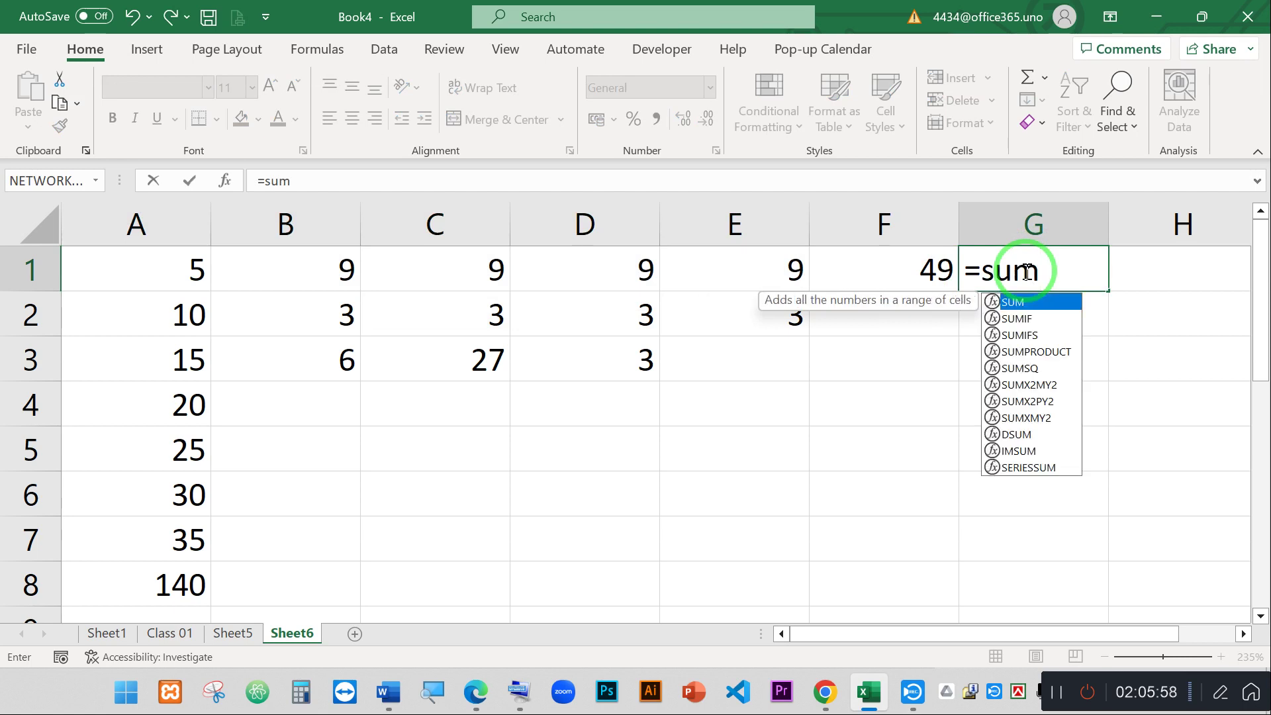
{"action": "key", "text": "Tab"}
{"action": "left_click", "coordinate": [150, 267]}
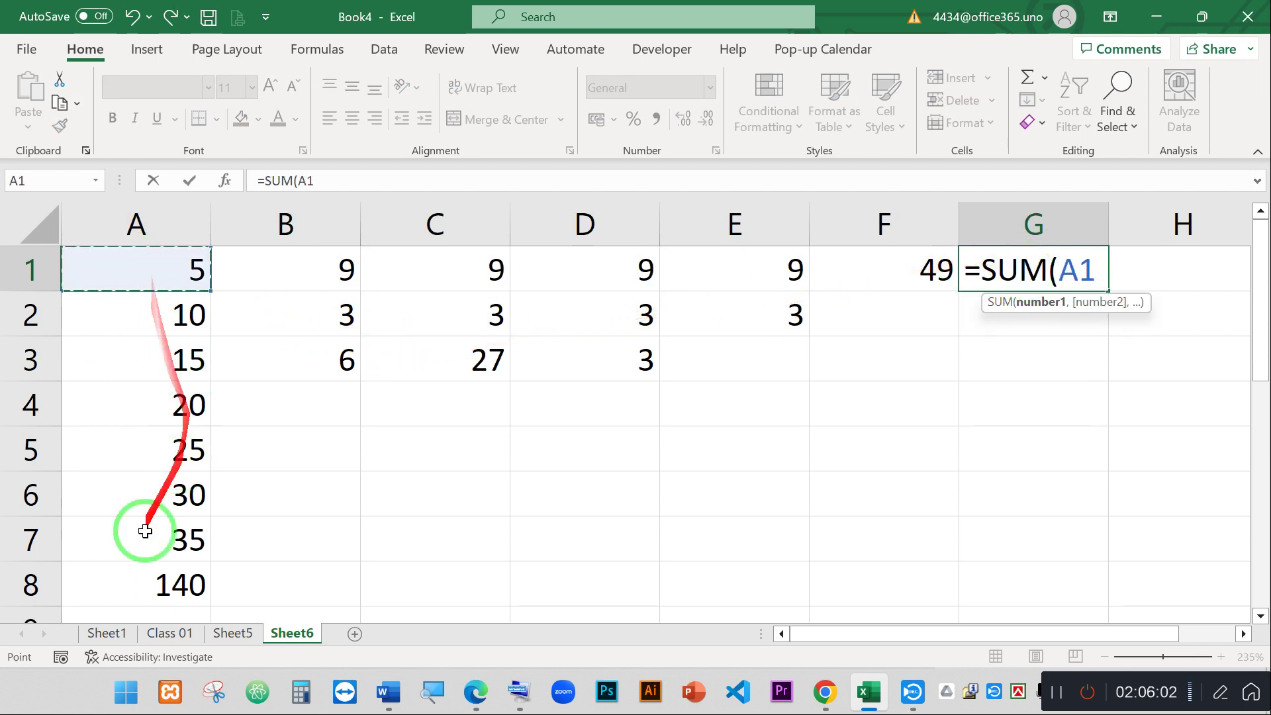
{"action": "left_click", "coordinate": [170, 532], "text": "shift"}
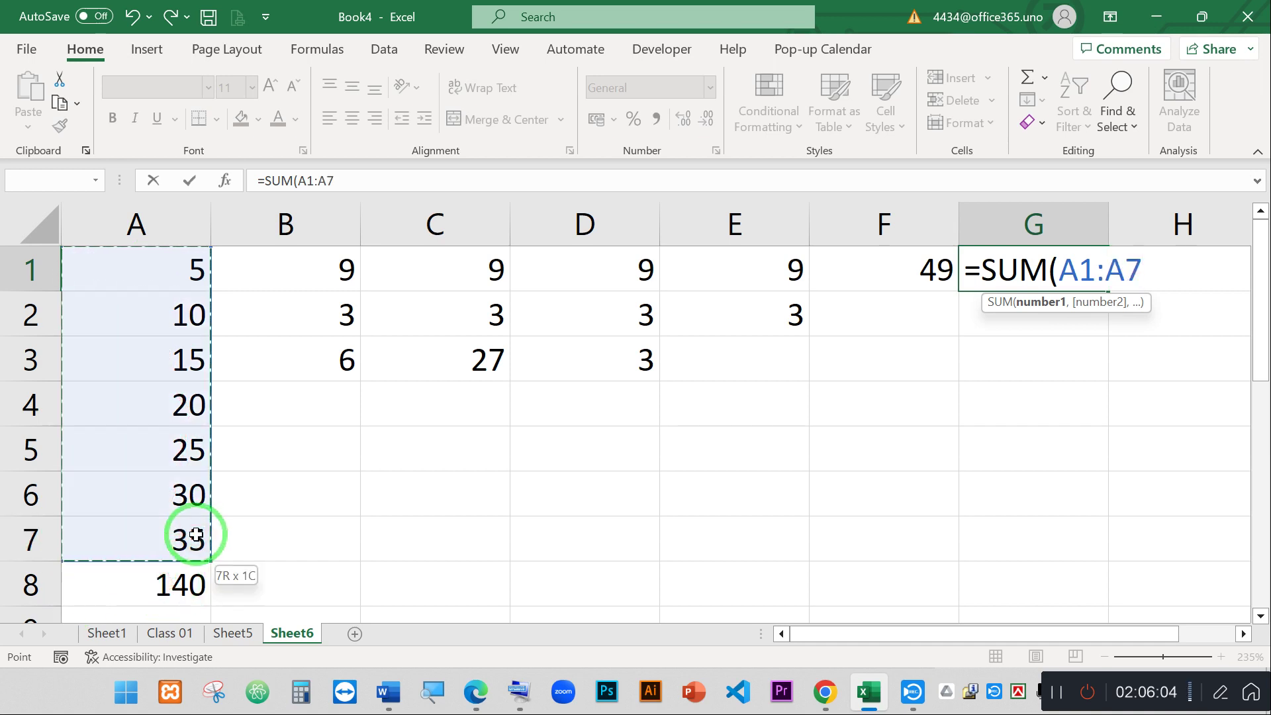
{"action": "key", "text": "Return"}
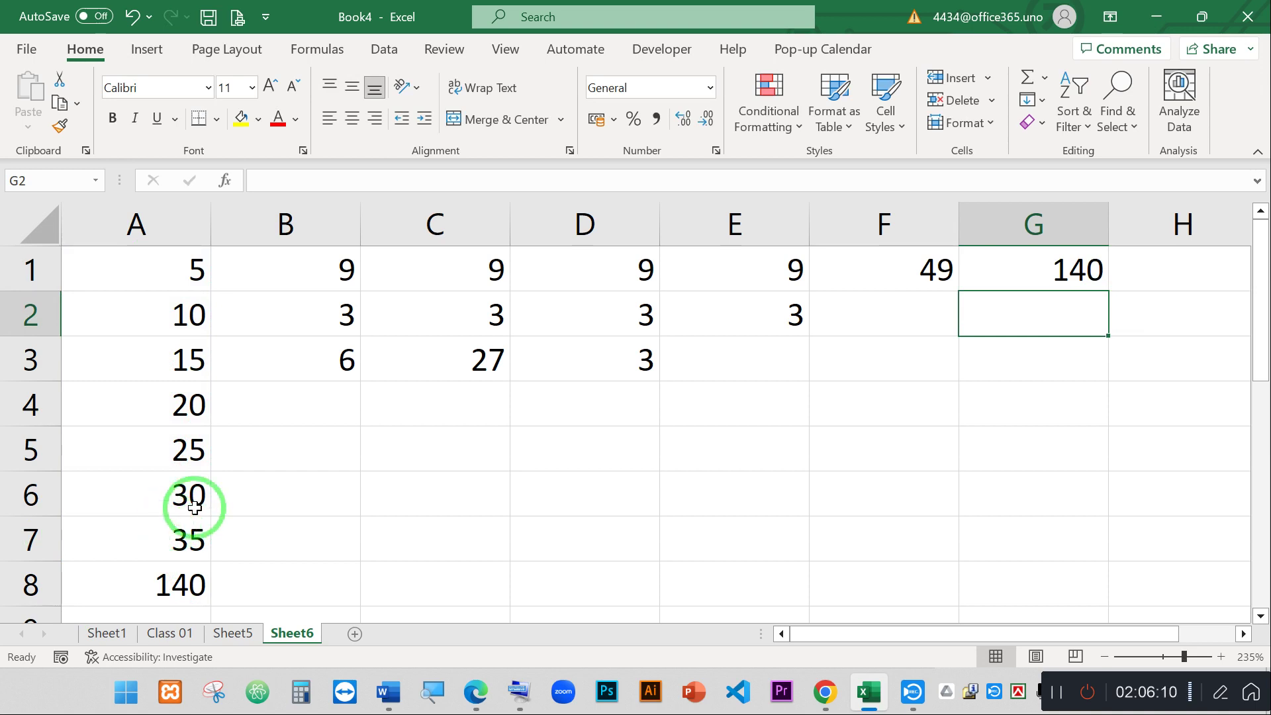
{"action": "mouse_move", "coordinate": [194, 508]}
{"action": "left_mouse_down"}
{"action": "mouse_move", "coordinate": [57, 430]}
{"action": "mouse_move", "coordinate": [289, 383]}
{"action": "mouse_move", "coordinate": [488, 454]}
{"action": "mouse_move", "coordinate": [886, 364]}
{"action": "left_mouse_up"}
{"action": "left_click", "coordinate": [887, 364]}
{"action": "left_click", "coordinate": [1037, 273]}
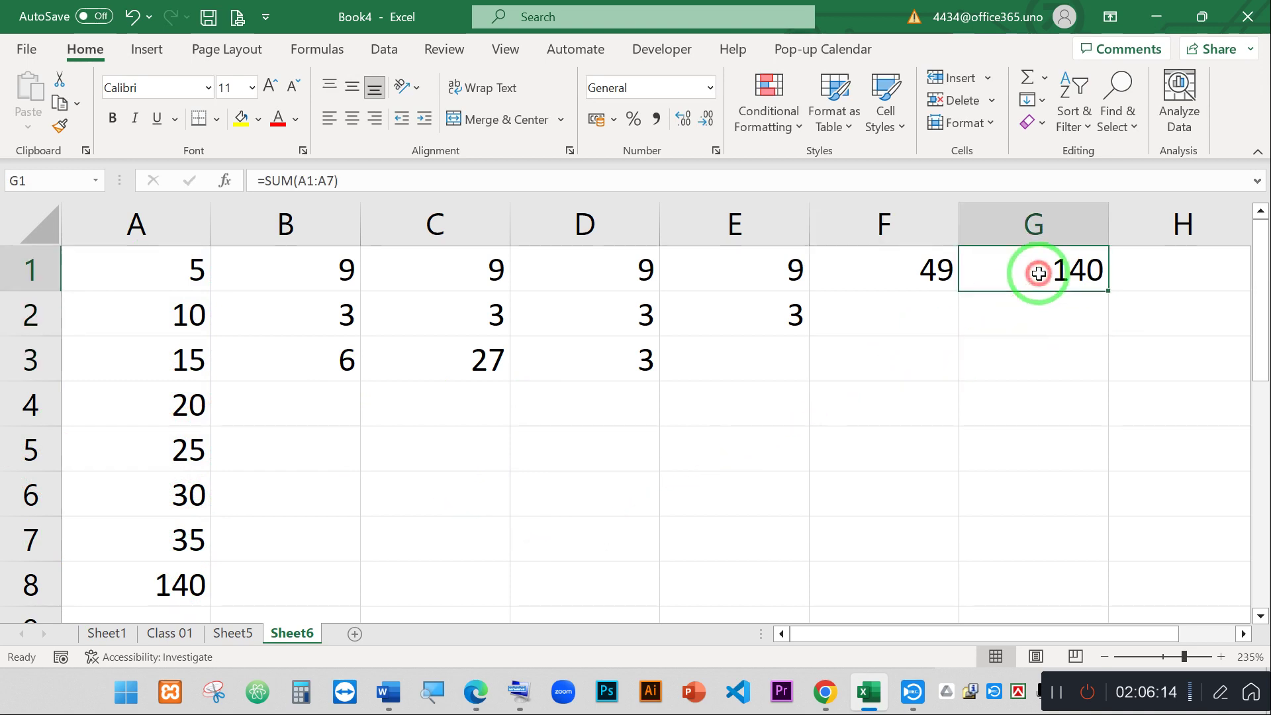
{"action": "key", "text": "Delete"}
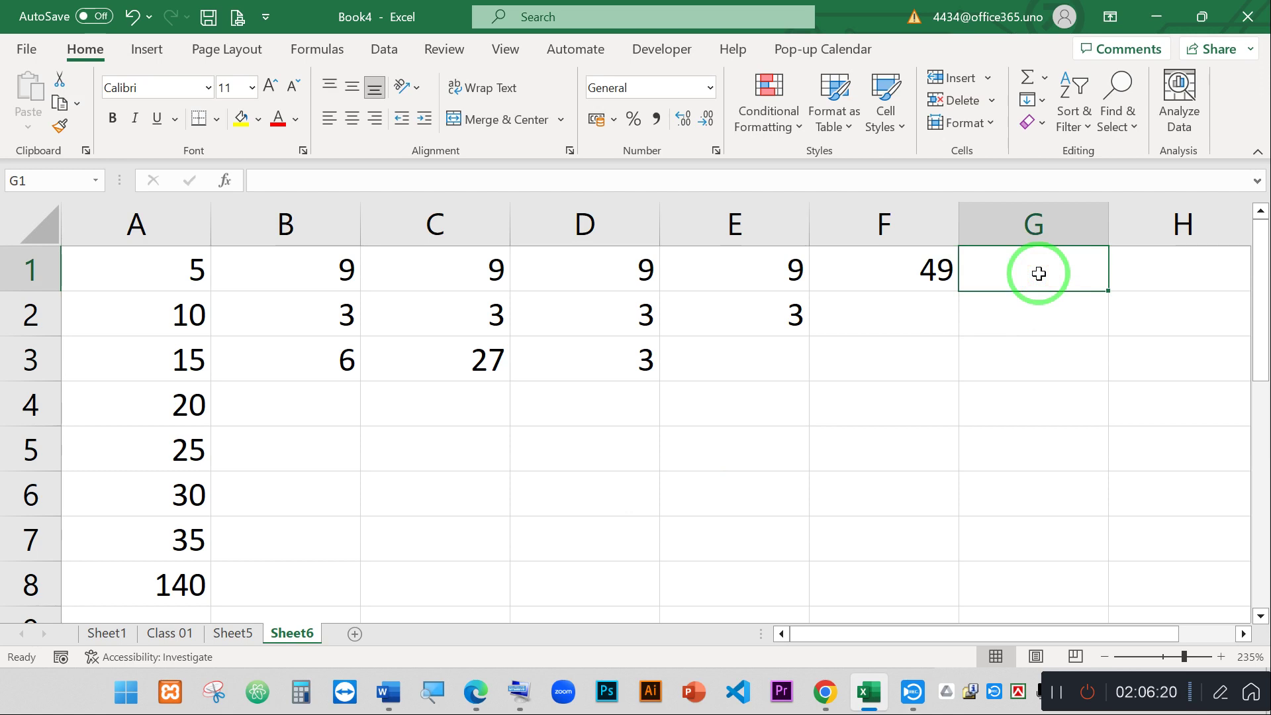
{"action": "left_click_drag", "start_coordinate": [159, 265], "coordinate": [196, 497]}
{"action": "scroll", "coordinate": [802, 453], "scroll_direction": "up", "scroll_amount": 1}
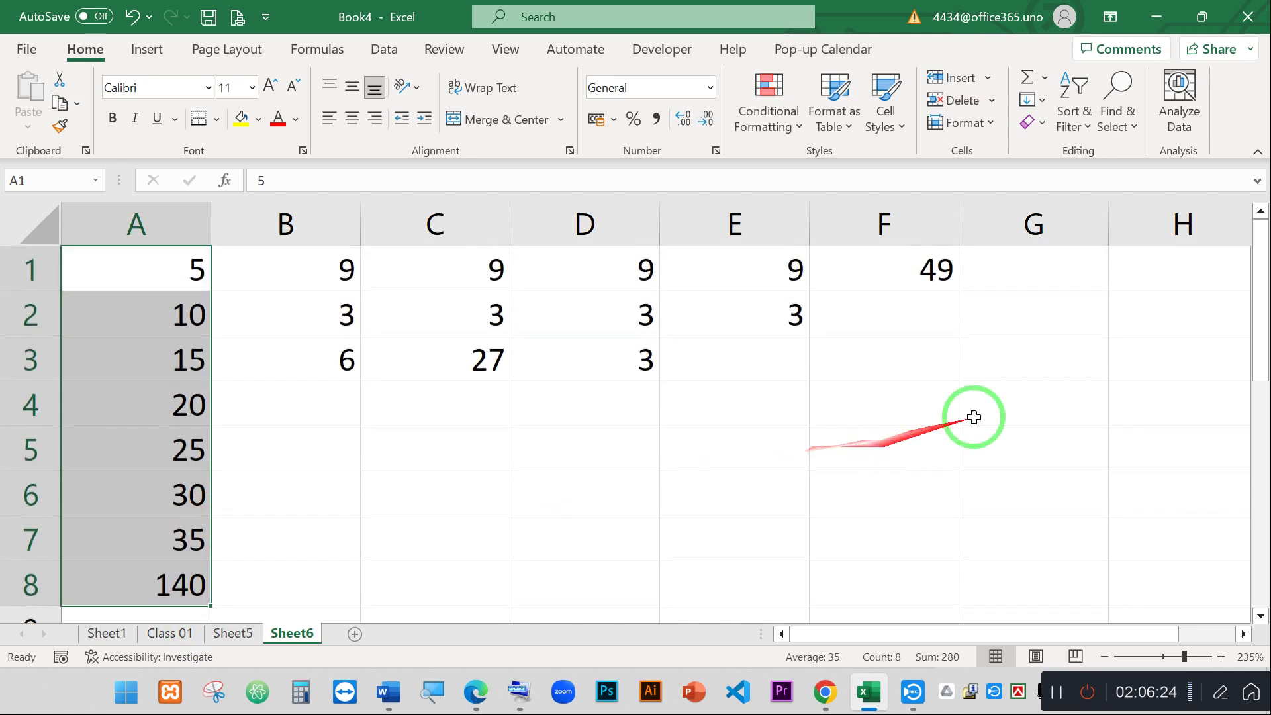
{"action": "left_click", "coordinate": [1035, 273]}
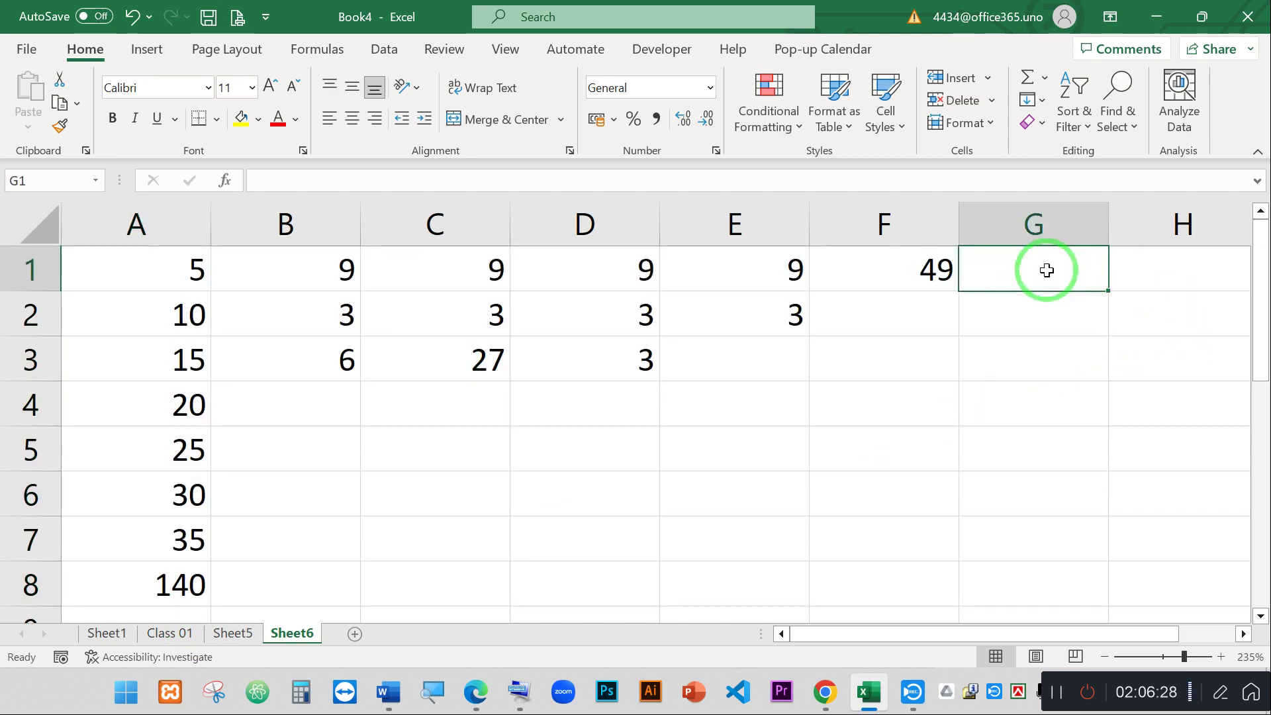
{"action": "left_click", "coordinate": [165, 272]}
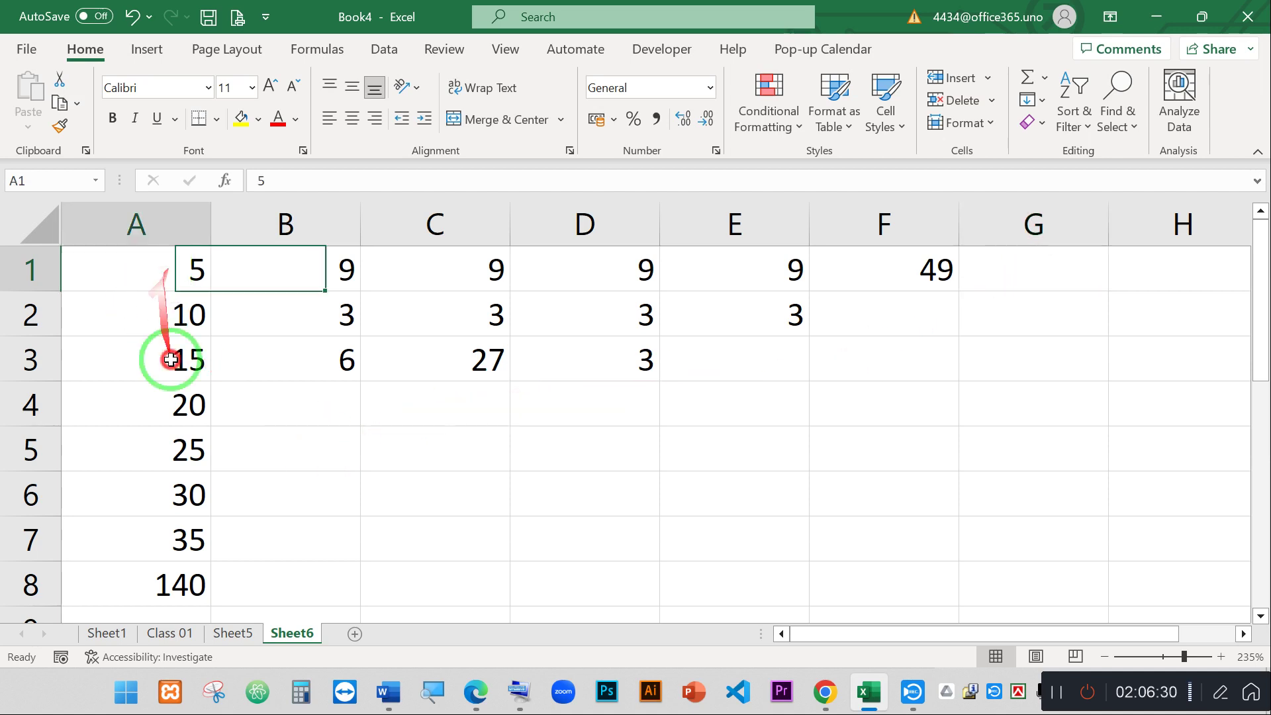
{"action": "left_click_drag", "start_coordinate": [170, 359], "coordinate": [175, 538]}
{"action": "double_click", "coordinate": [170, 585]}
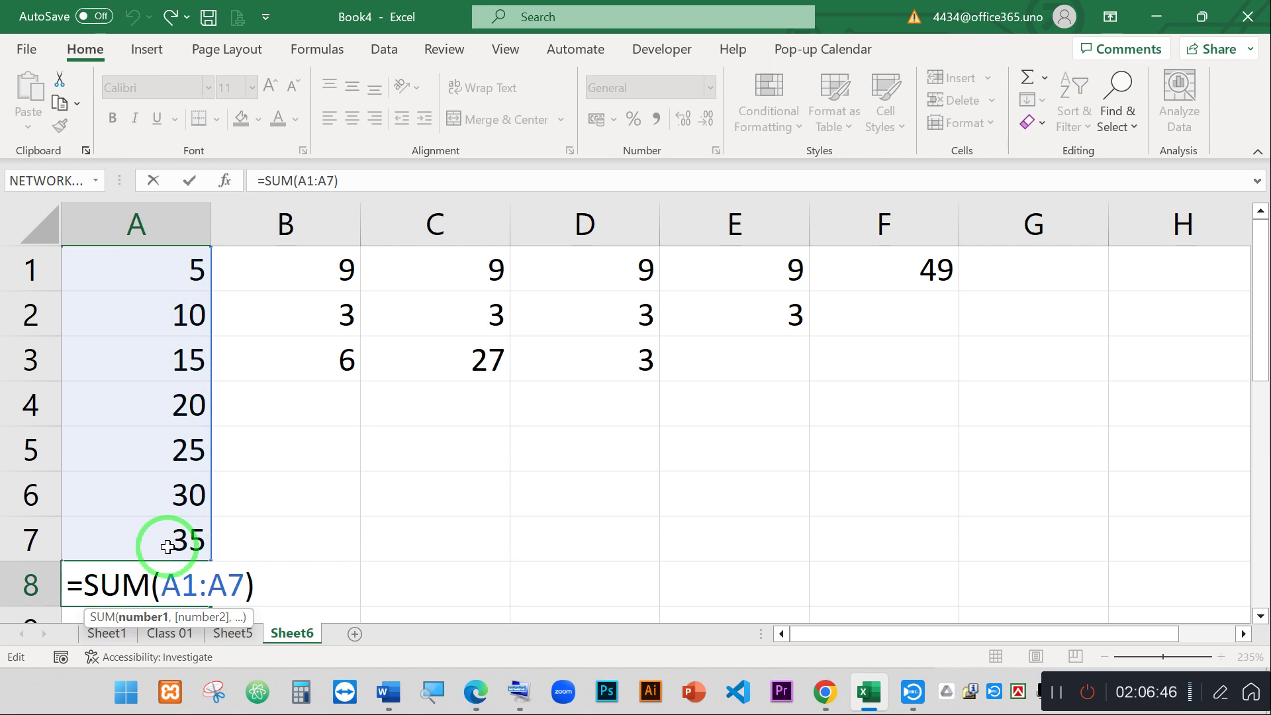
{"action": "key", "text": "Return"}
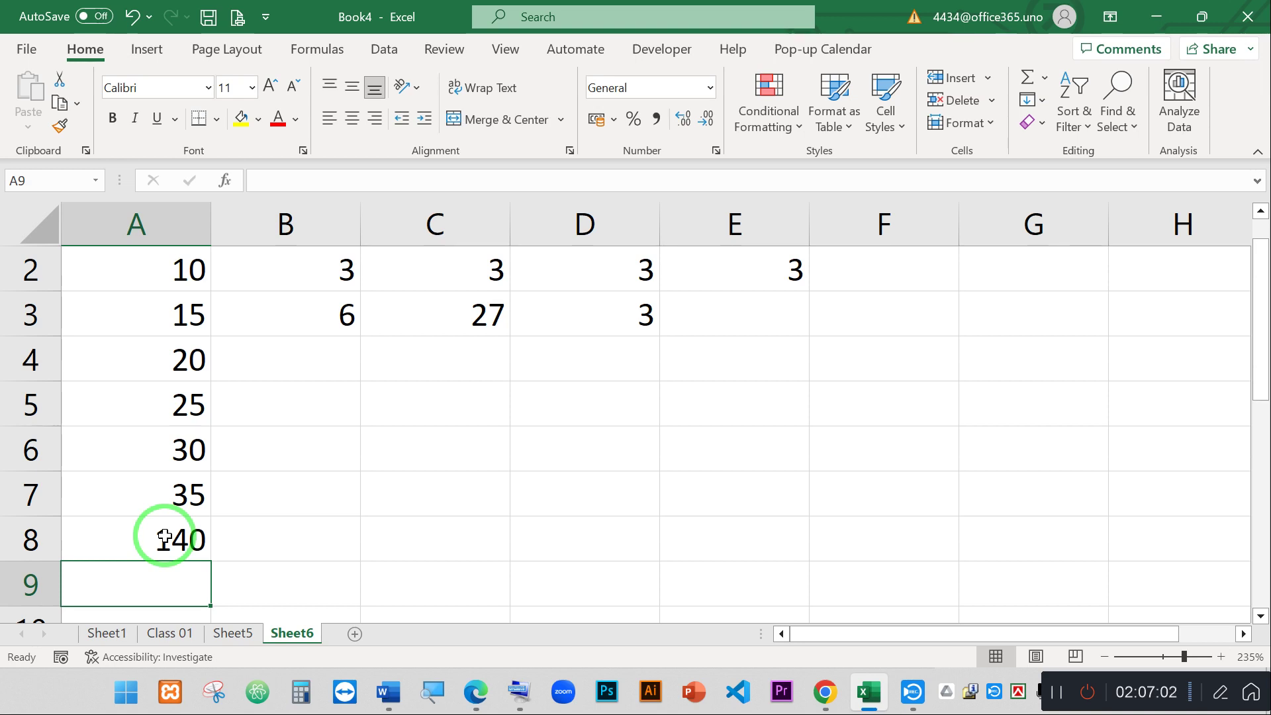
{"action": "scroll", "coordinate": [198, 542], "scroll_direction": "up", "scroll_amount": 1}
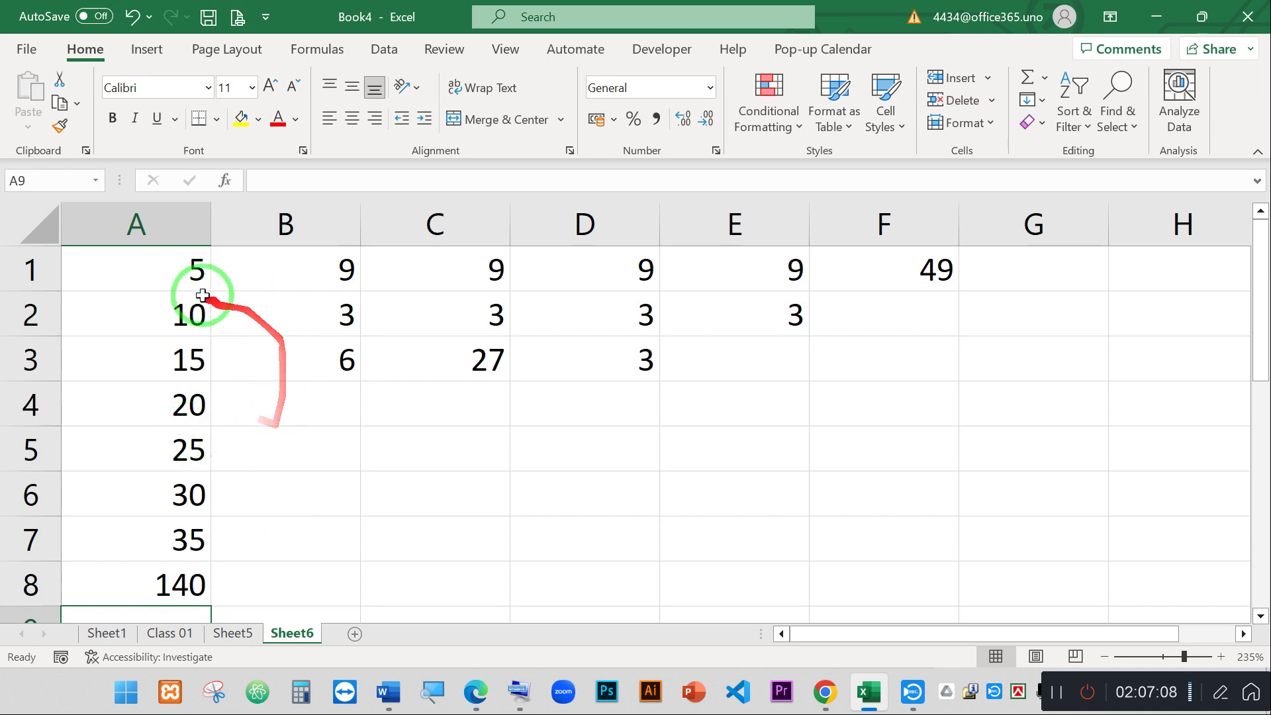
{"action": "left_click_drag", "start_coordinate": [192, 282], "coordinate": [143, 555]}
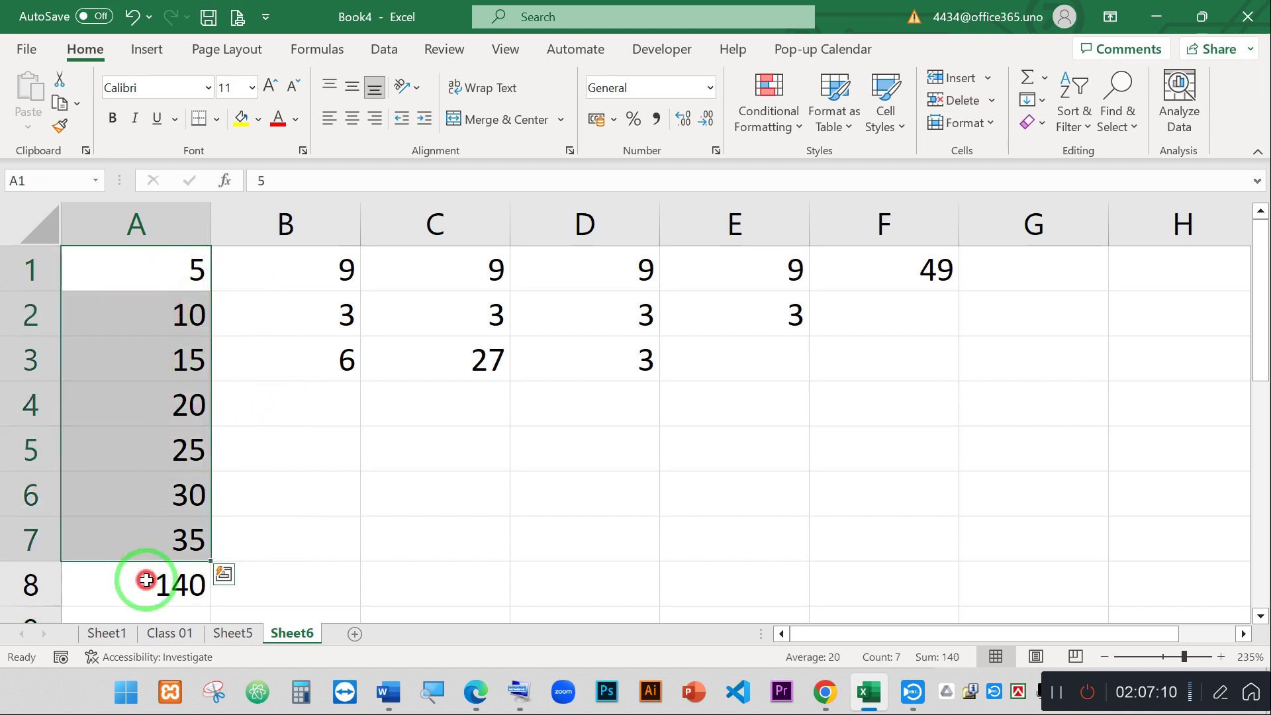
{"action": "double_click", "coordinate": [98, 581]}
{"action": "double_click", "coordinate": [118, 579]}
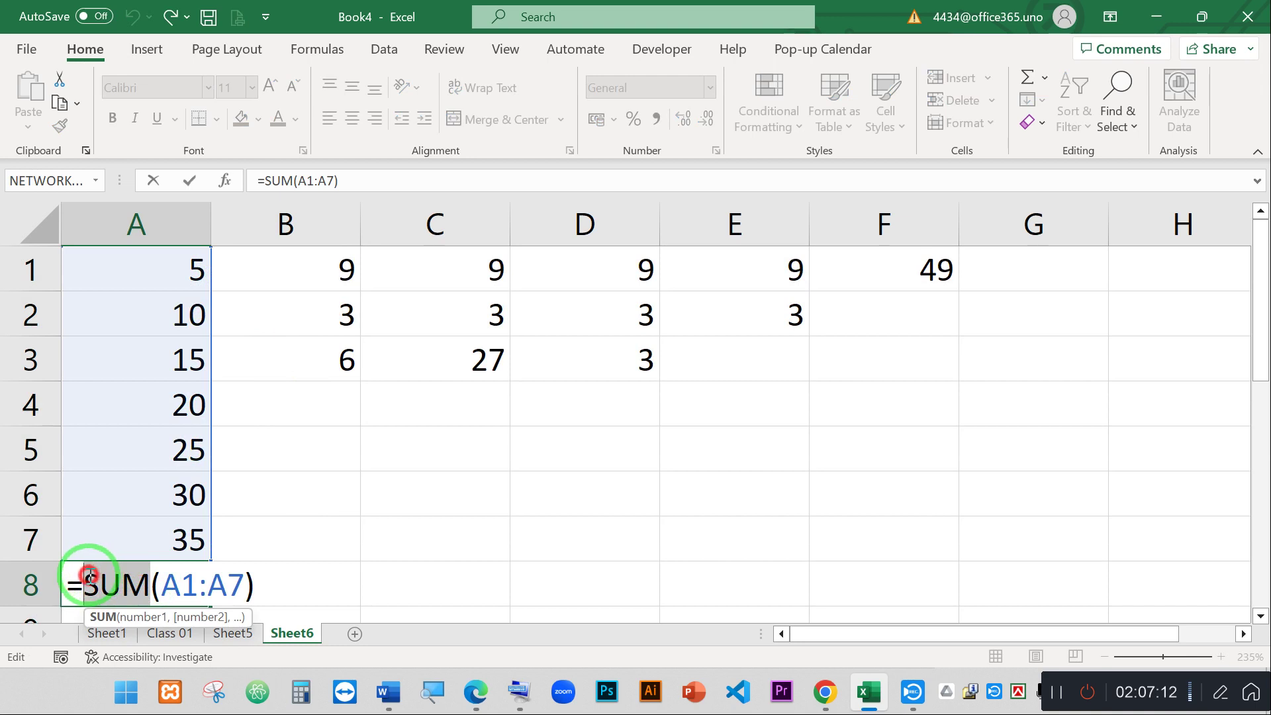
{"action": "left_click_drag", "start_coordinate": [288, 598], "coordinate": [24, 569]}
{"action": "key", "text": "Escape"}
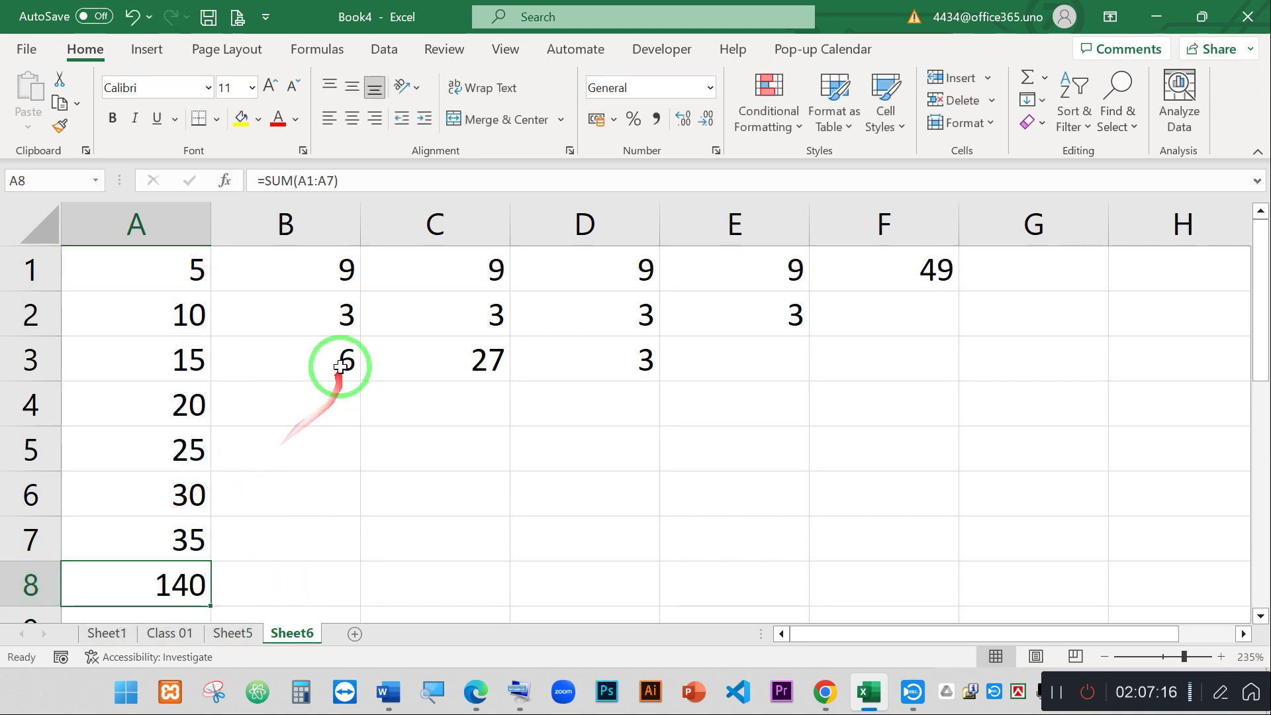
{"action": "double_click", "coordinate": [335, 363]}
{"action": "left_click_drag", "start_coordinate": [335, 363], "coordinate": [210, 361]}
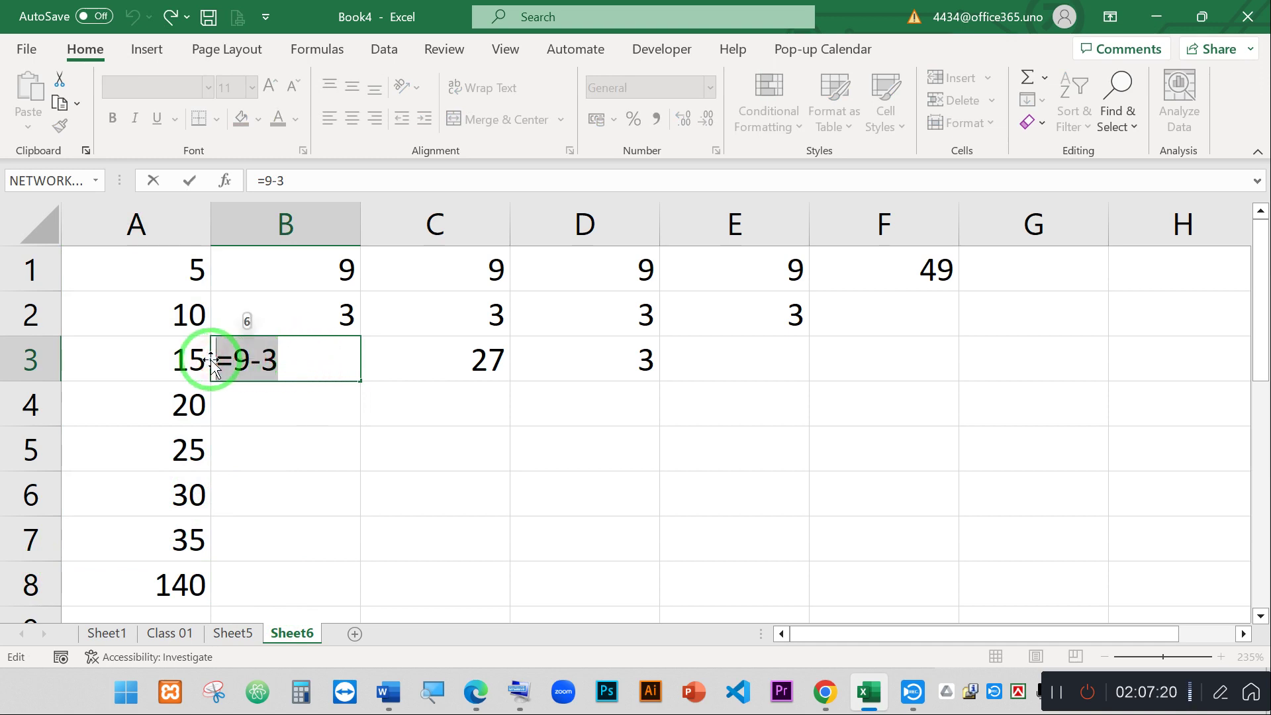
{"action": "key", "text": "Return"}
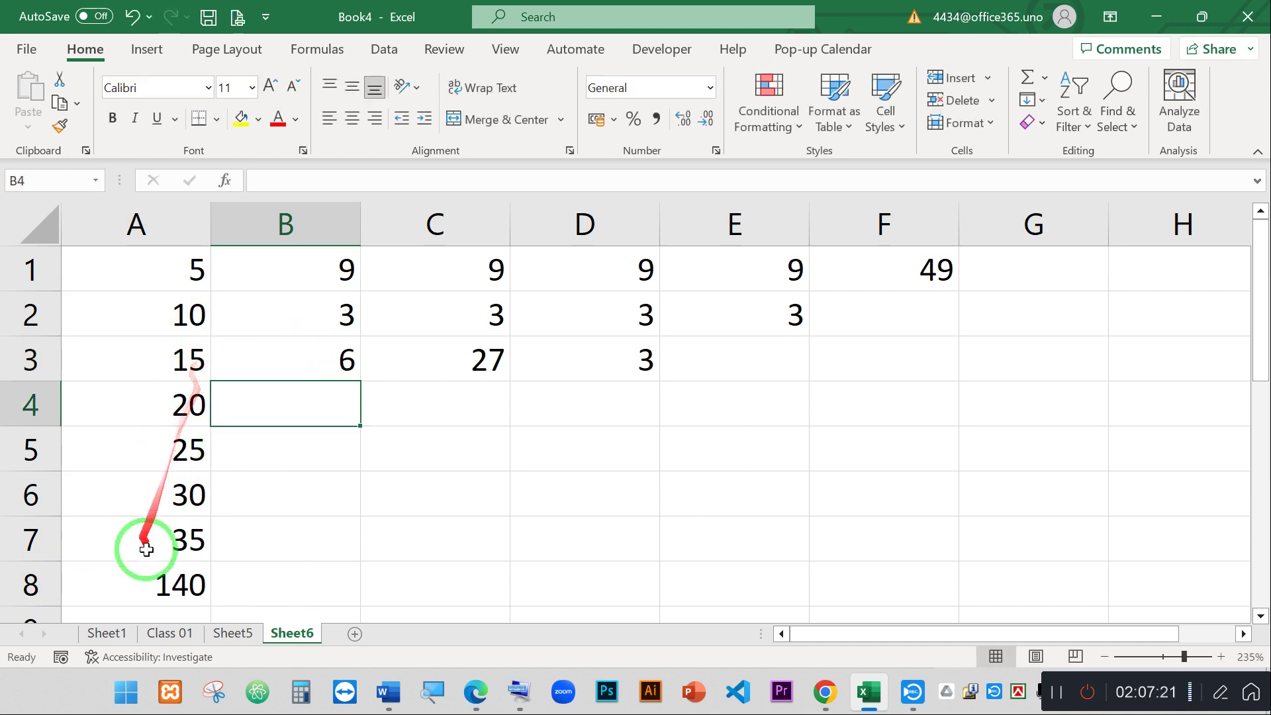
{"action": "double_click", "coordinate": [176, 577]}
{"action": "left_click_drag", "start_coordinate": [261, 578], "coordinate": [73, 564]}
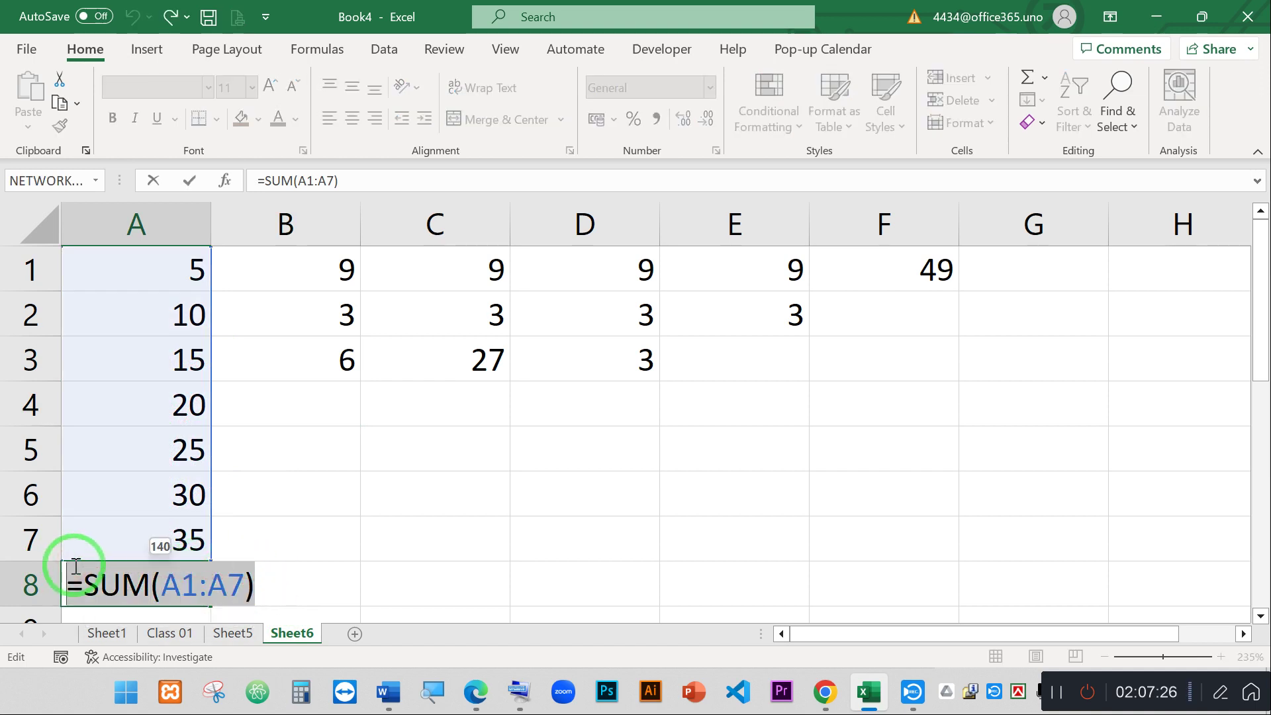
{"action": "key", "text": "Return"}
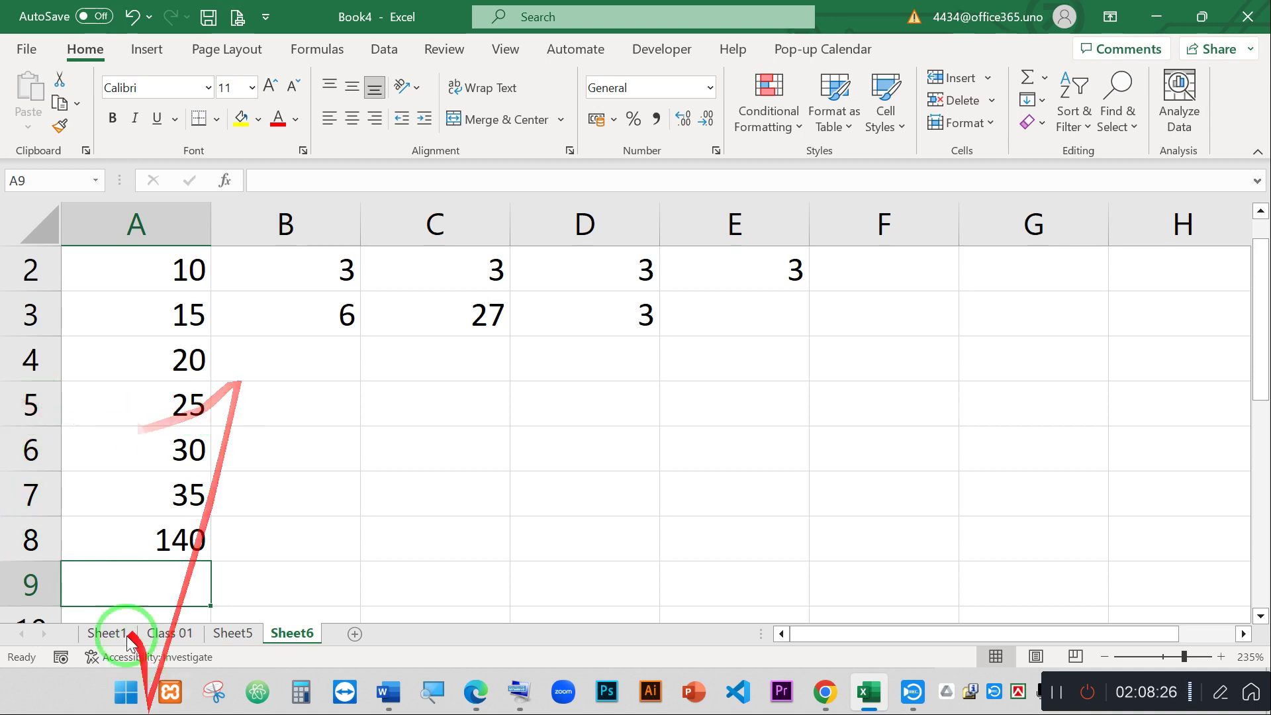
{"action": "left_click", "coordinate": [156, 537]}
{"action": "double_click", "coordinate": [123, 534]}
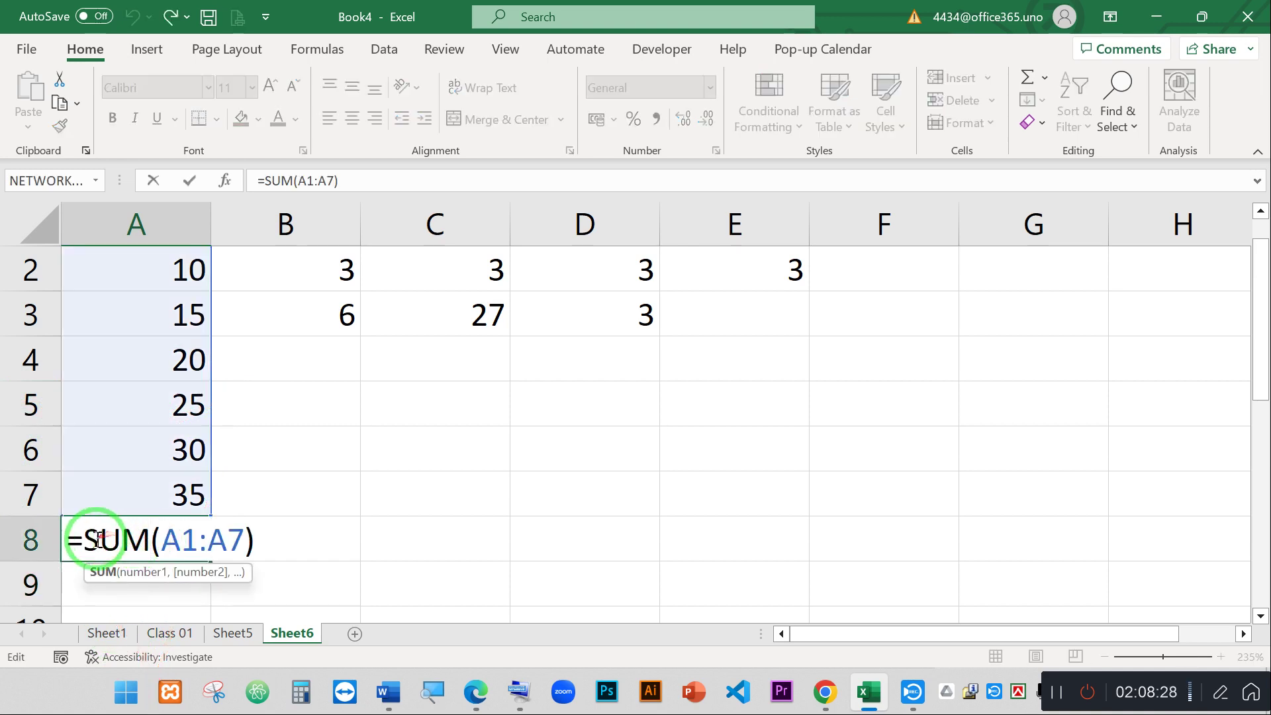
{"action": "left_click_drag", "start_coordinate": [80, 538], "coordinate": [257, 538]}
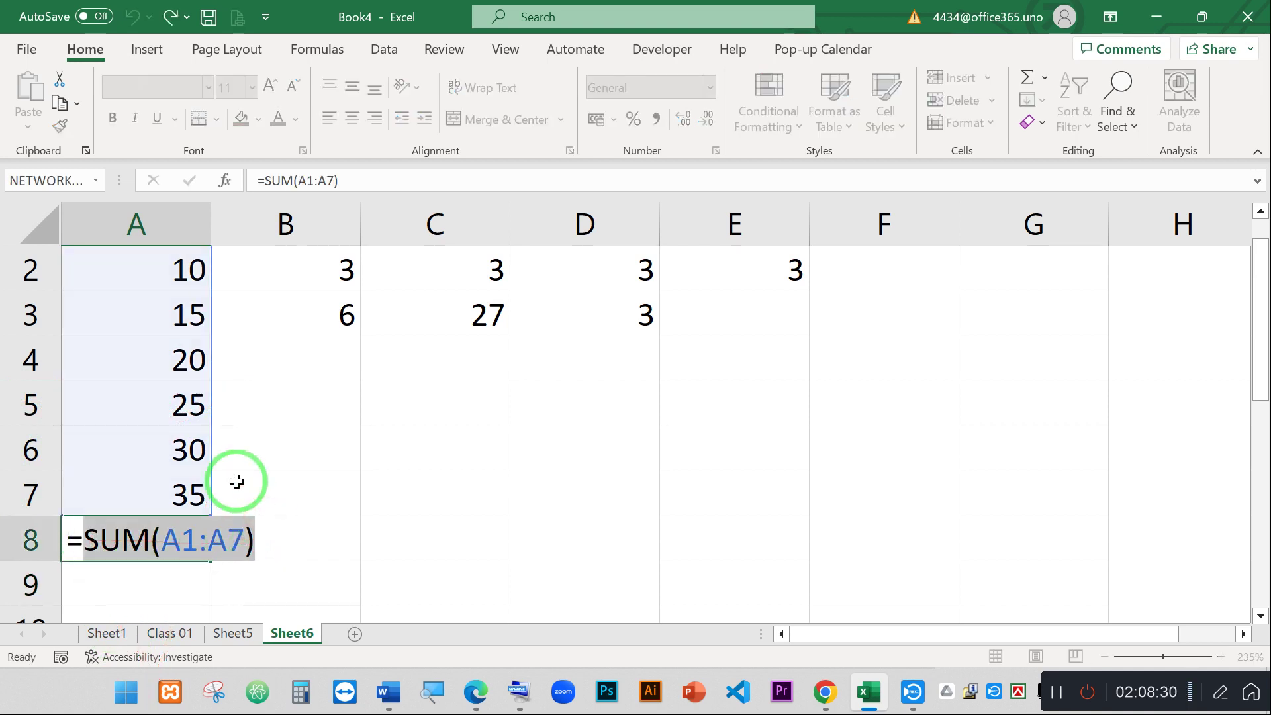
{"action": "key", "text": "Return"}
{"action": "left_click", "coordinate": [351, 346]}
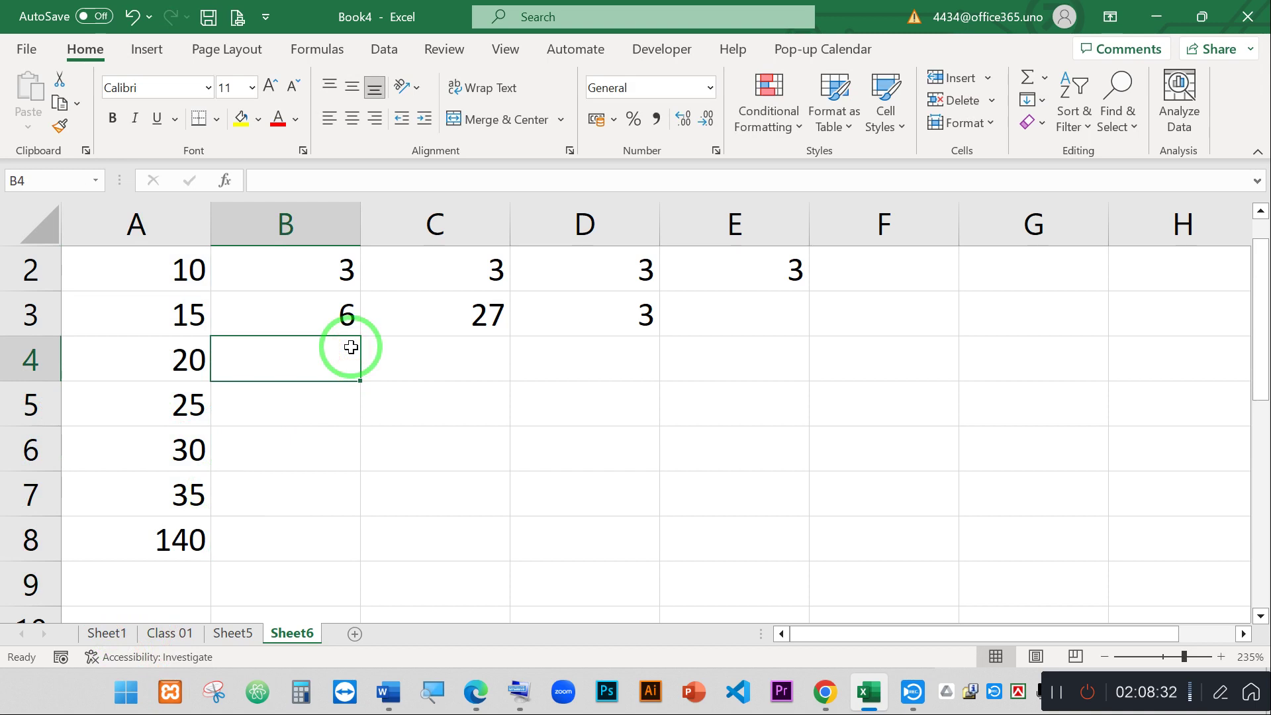
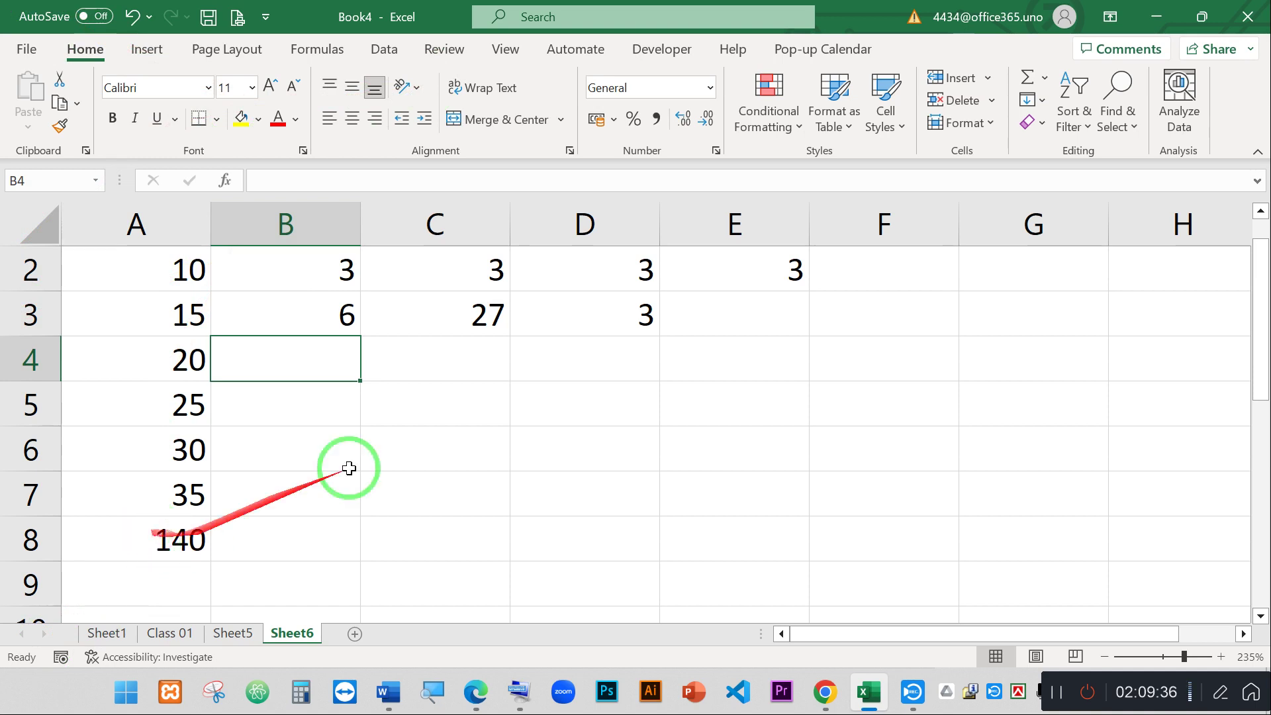
- Add a new Sheet7 and enter 1, 2 and 3 in cells A1 to A3
{"action": "left_click_drag", "start_coordinate": [152, 265], "coordinate": [179, 490]}
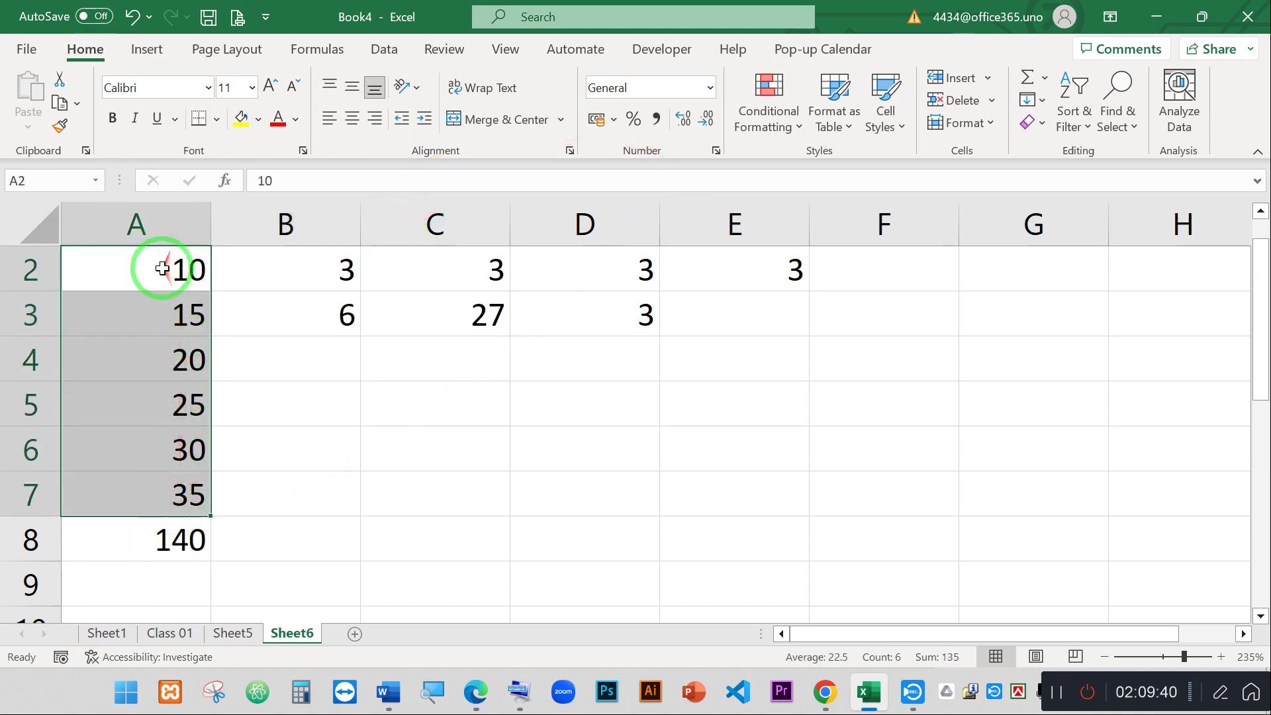
{"action": "left_click", "coordinate": [172, 287]}
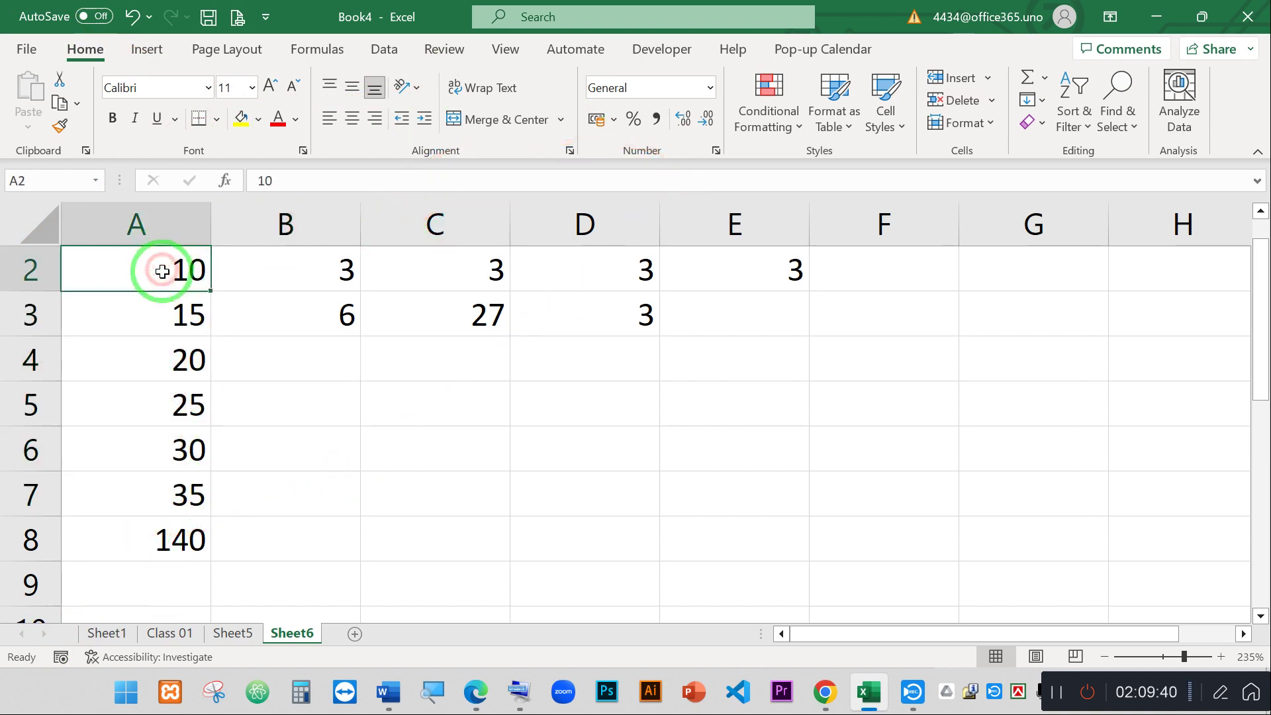
{"action": "left_click", "coordinate": [353, 626]}
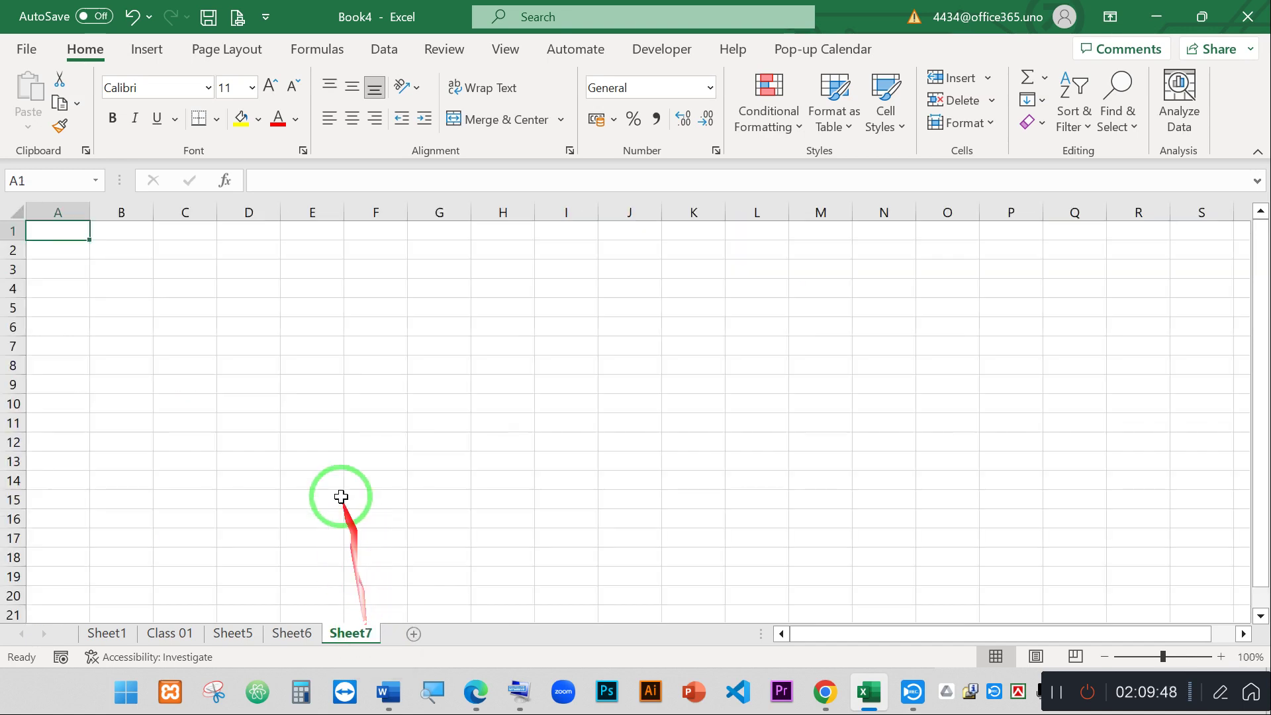
{"action": "left_click", "coordinate": [107, 248]}
{"action": "type", "text": "1"}
{"action": "key", "text": "Return"}
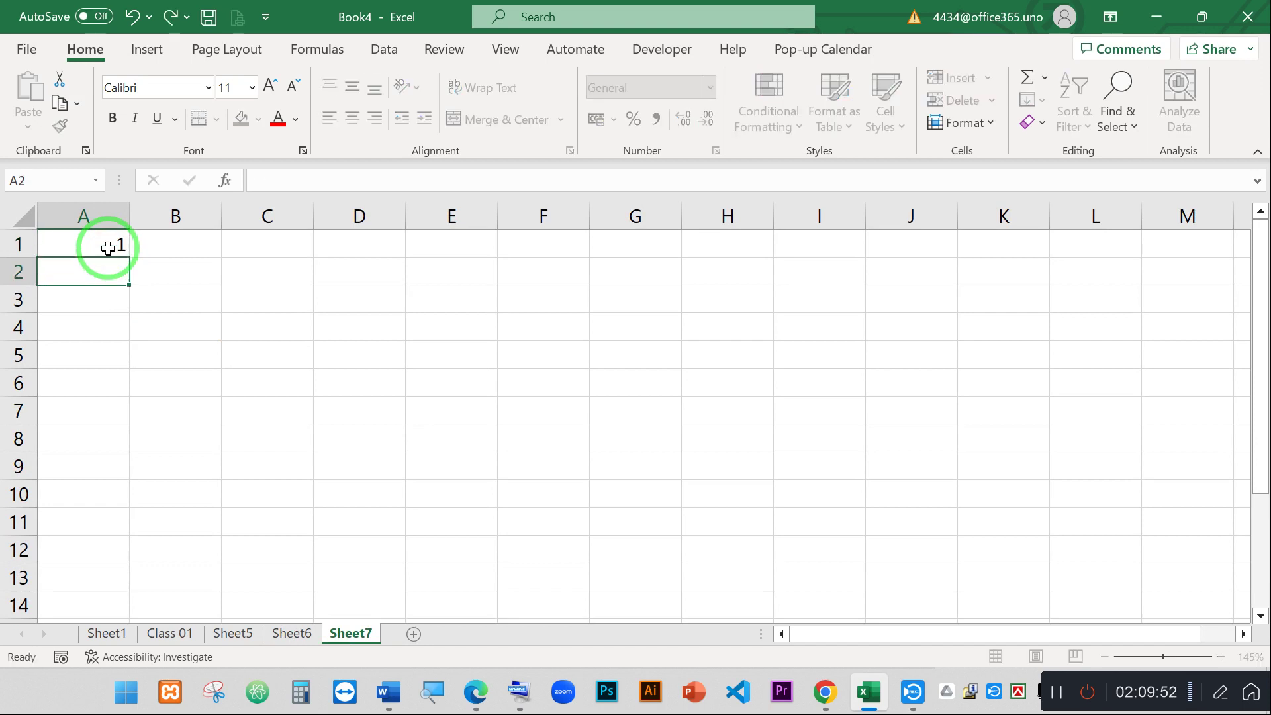
{"action": "type", "text": "2"}
{"action": "key", "text": "Return"}
{"action": "type", "text": "3"}
{"action": "key", "text": "Return"}
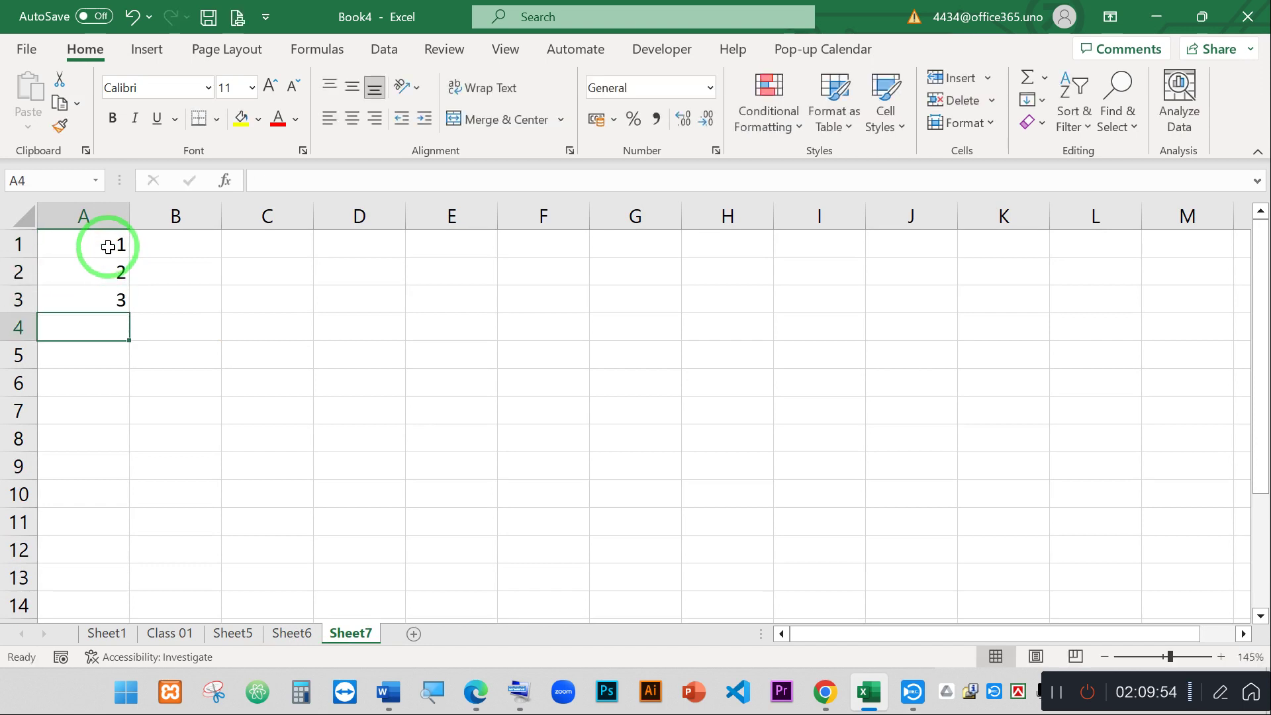
- Fill the series down to 10 in column A and copy it across through column G
{"action": "left_click_drag", "start_coordinate": [108, 249], "coordinate": [130, 498]}
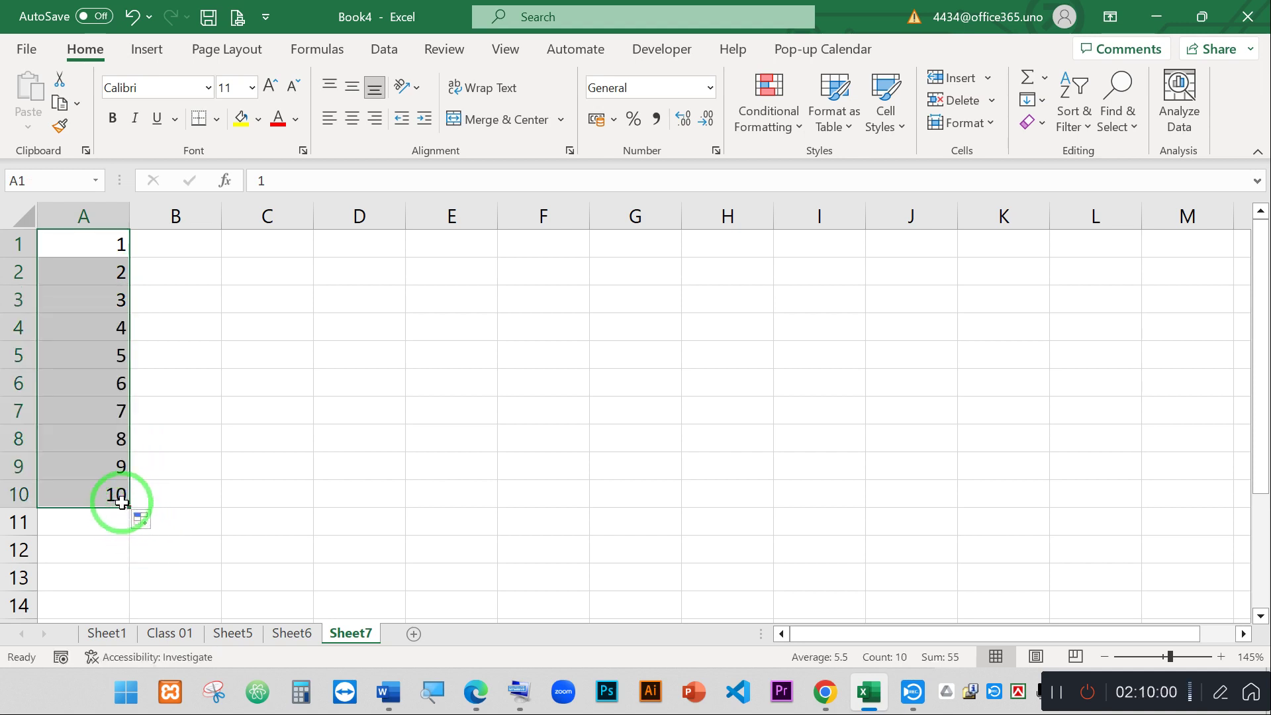
{"action": "left_click_drag", "start_coordinate": [129, 507], "coordinate": [703, 502]}
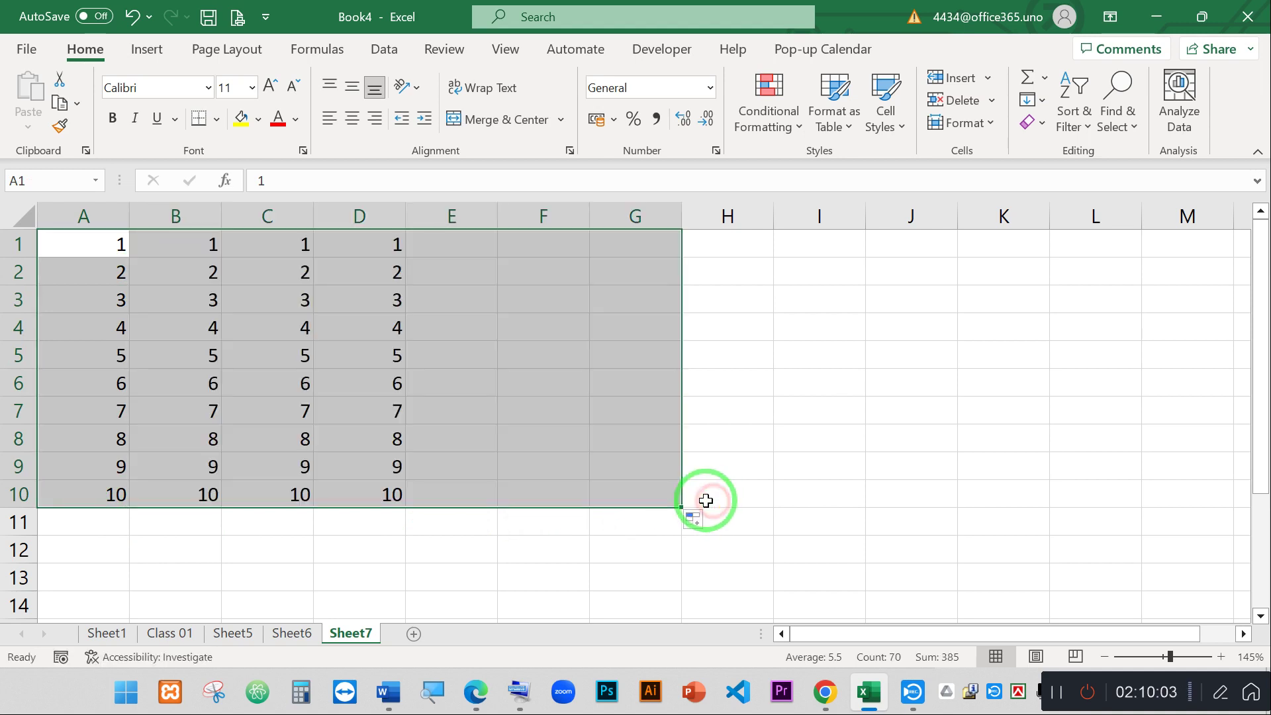
{"action": "left_click", "coordinate": [368, 567]}
{"action": "left_click", "coordinate": [81, 518]}
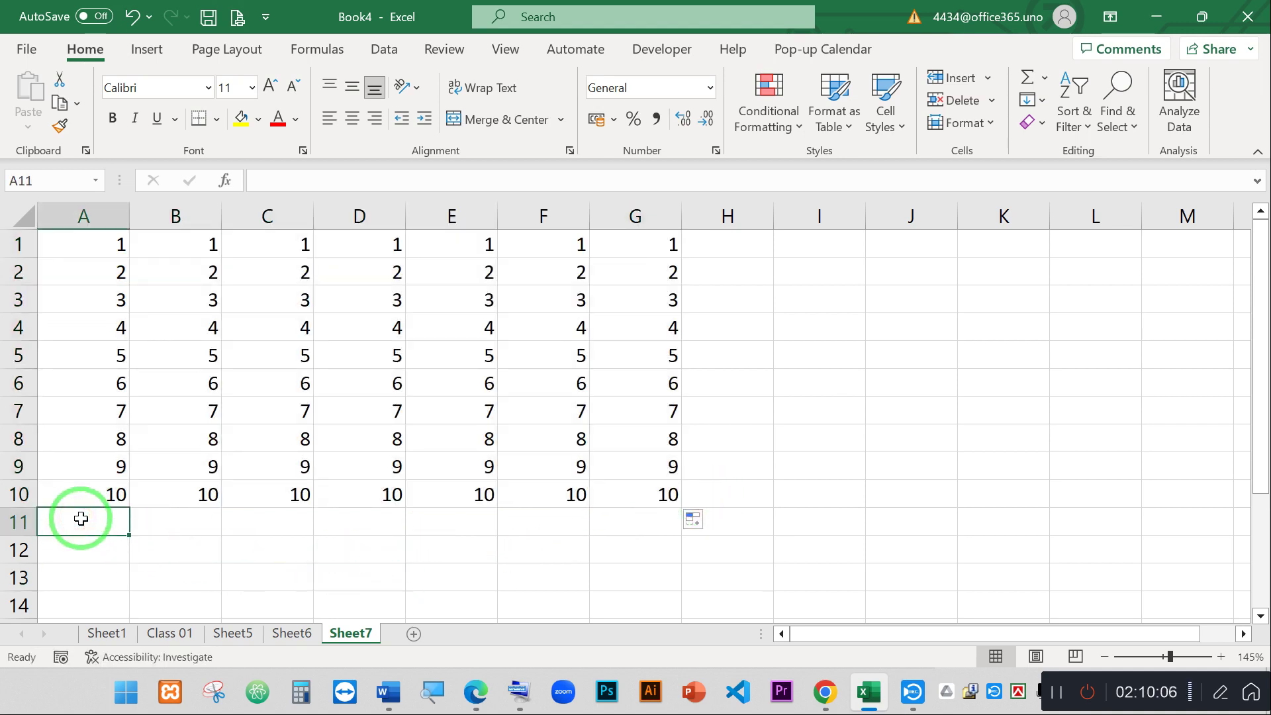
- Enter =SUM(A1:A10) in A11 so it totals column A as 55
{"action": "type", "text": "=sum"}
{"action": "key", "text": "Tab"}
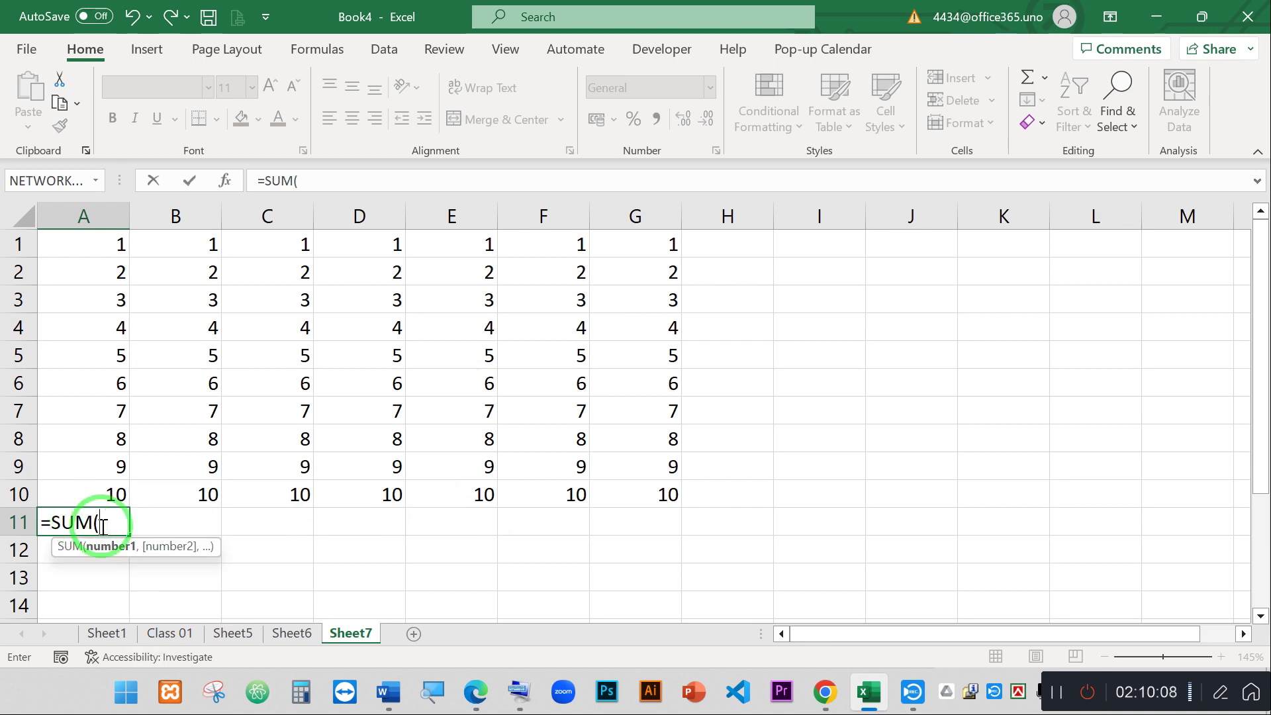
{"action": "left_click", "coordinate": [81, 250]}
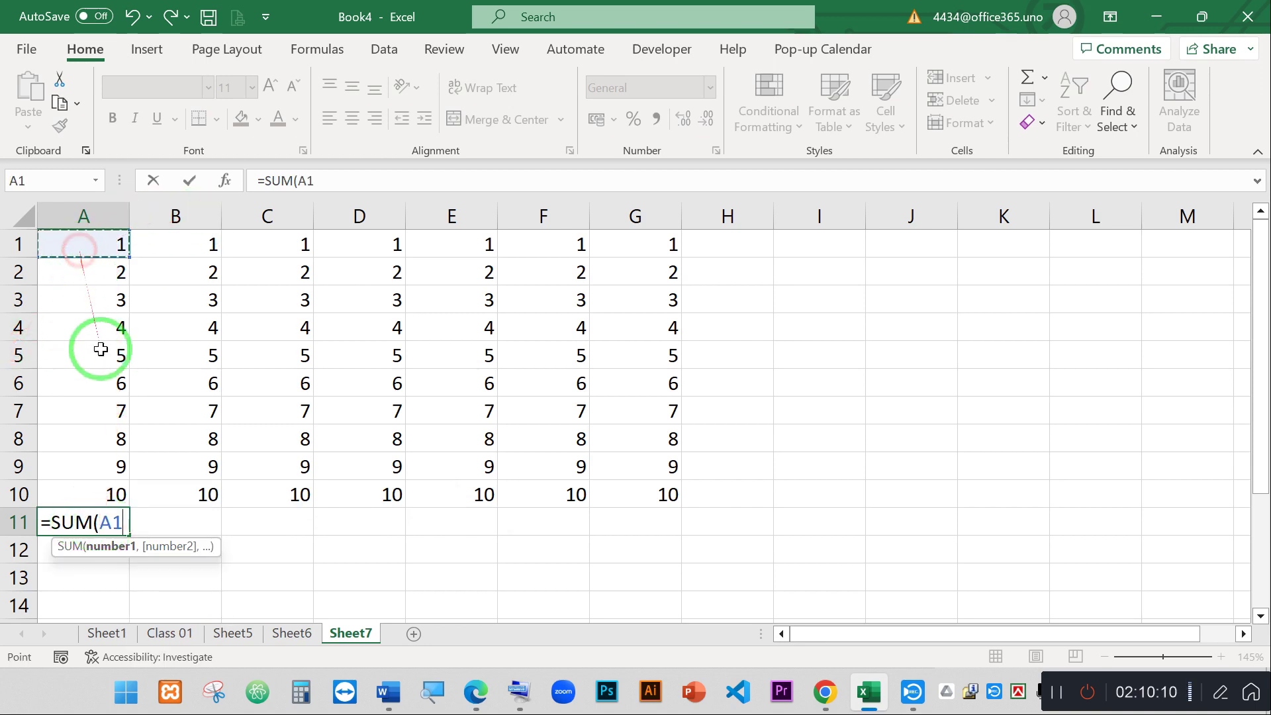
{"action": "left_click", "coordinate": [77, 490], "text": "shift"}
{"action": "key", "text": "Return"}
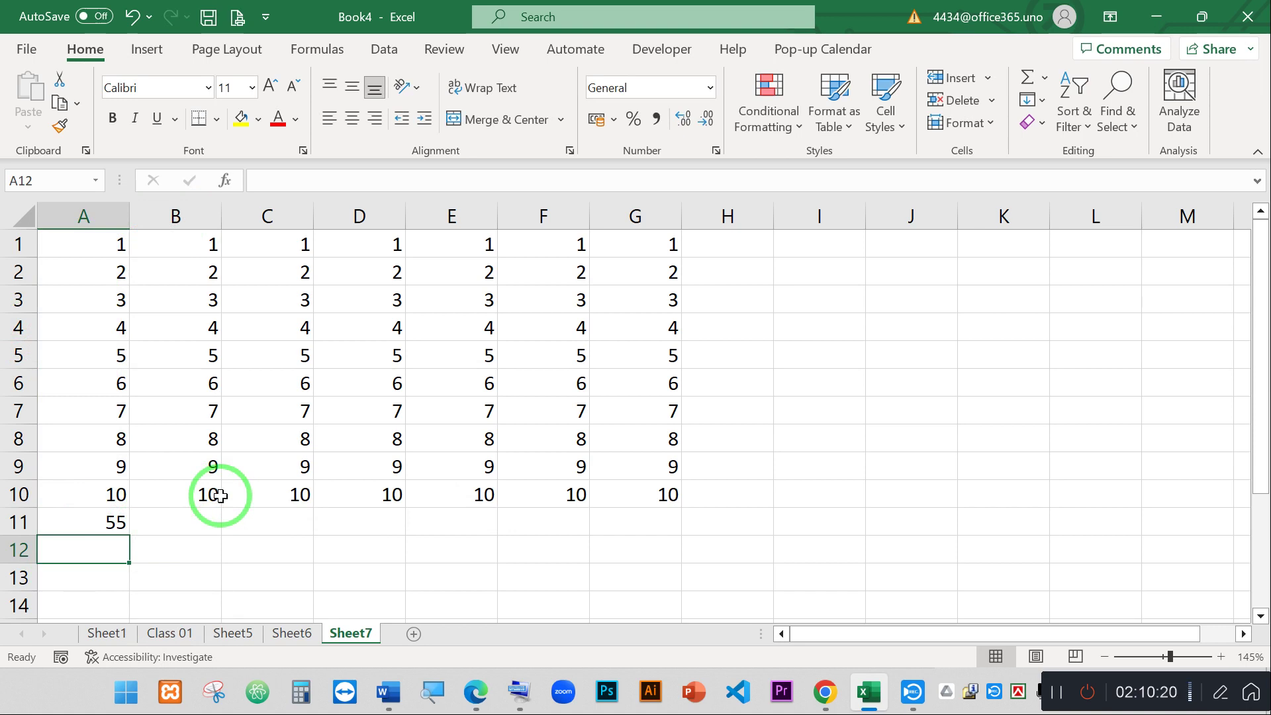
- Select various ranges in columns A to D to read their sums in the status bar
{"action": "left_click_drag", "start_coordinate": [198, 245], "coordinate": [199, 411]}
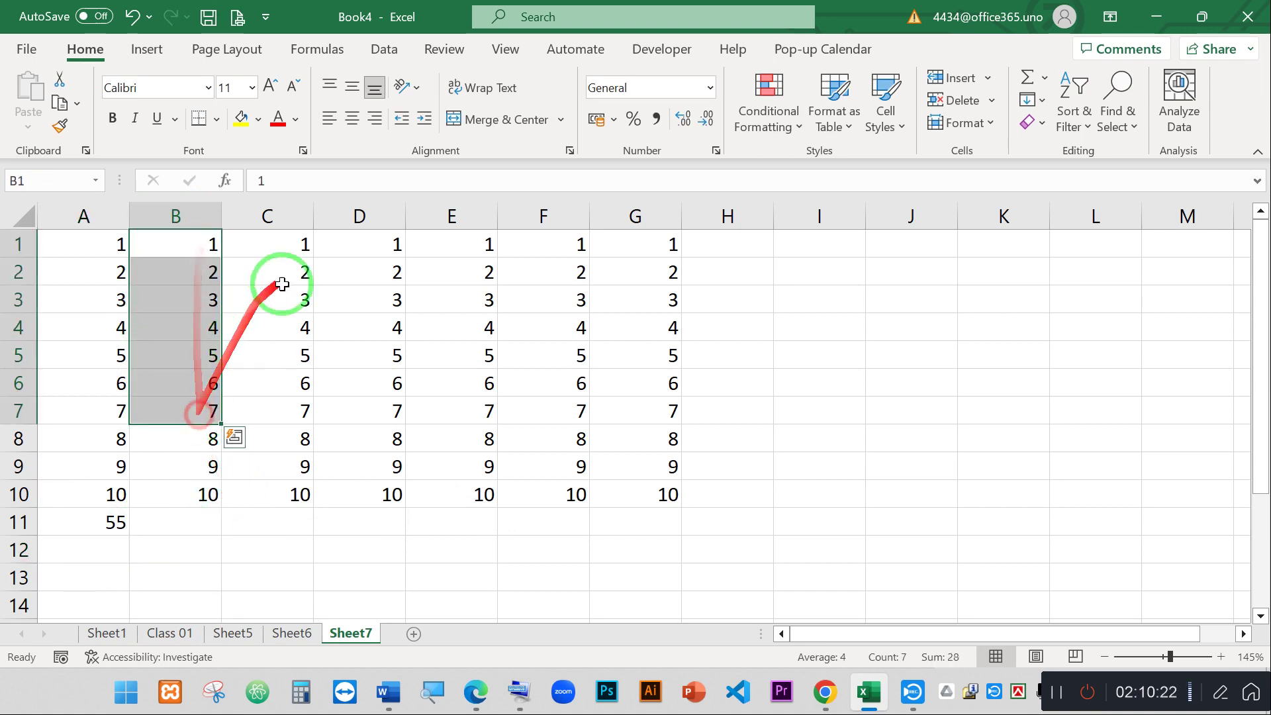
{"action": "left_click_drag", "start_coordinate": [298, 243], "coordinate": [300, 391]}
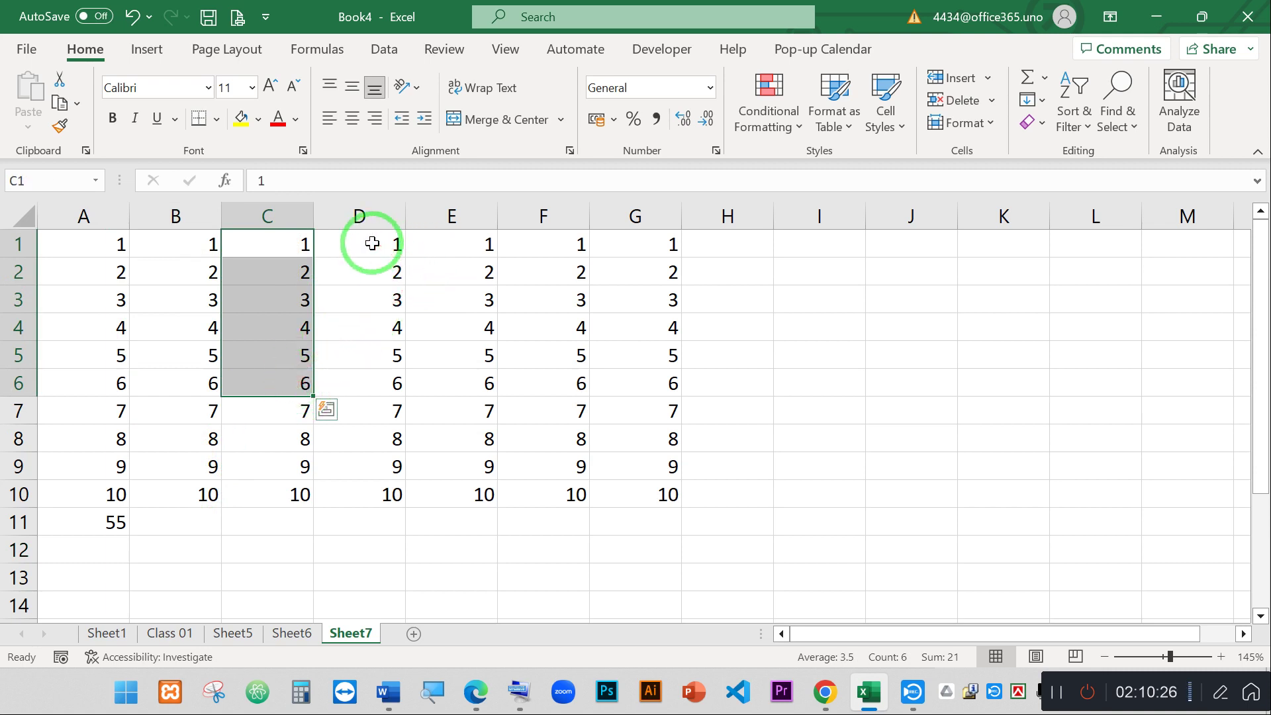
{"action": "left_click_drag", "start_coordinate": [372, 243], "coordinate": [369, 336]}
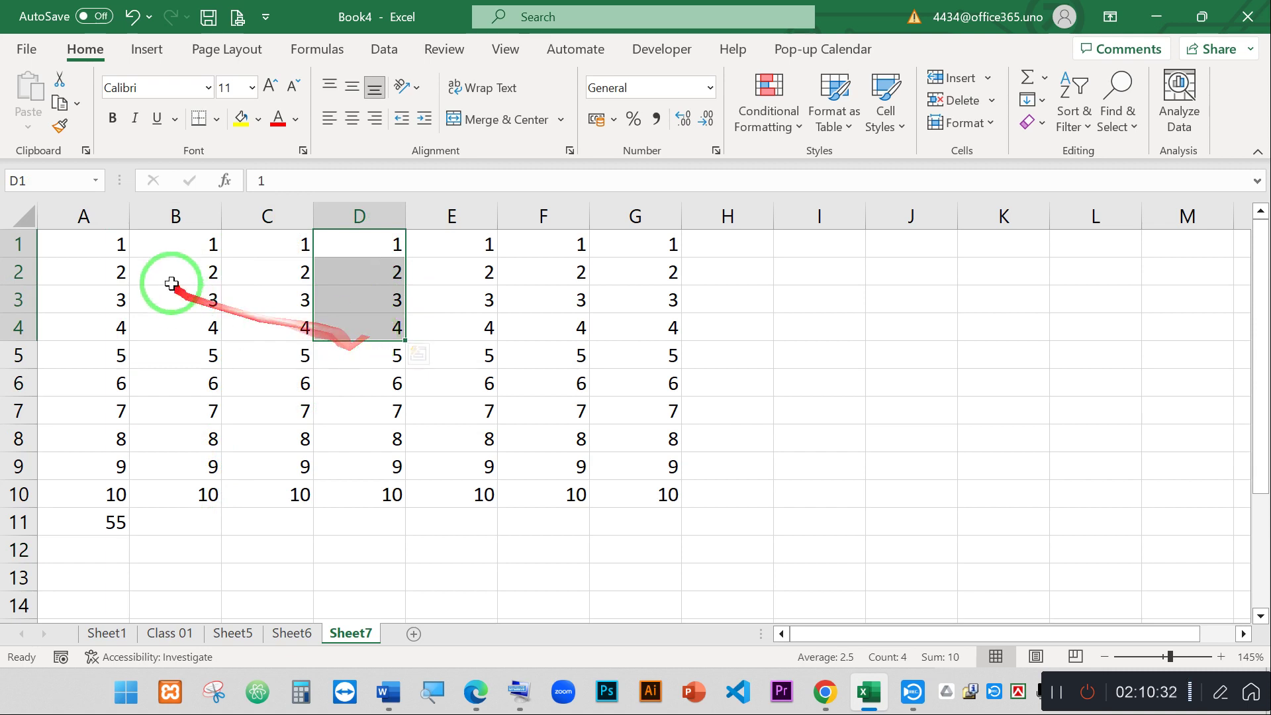
{"action": "left_click_drag", "start_coordinate": [91, 239], "coordinate": [102, 465]}
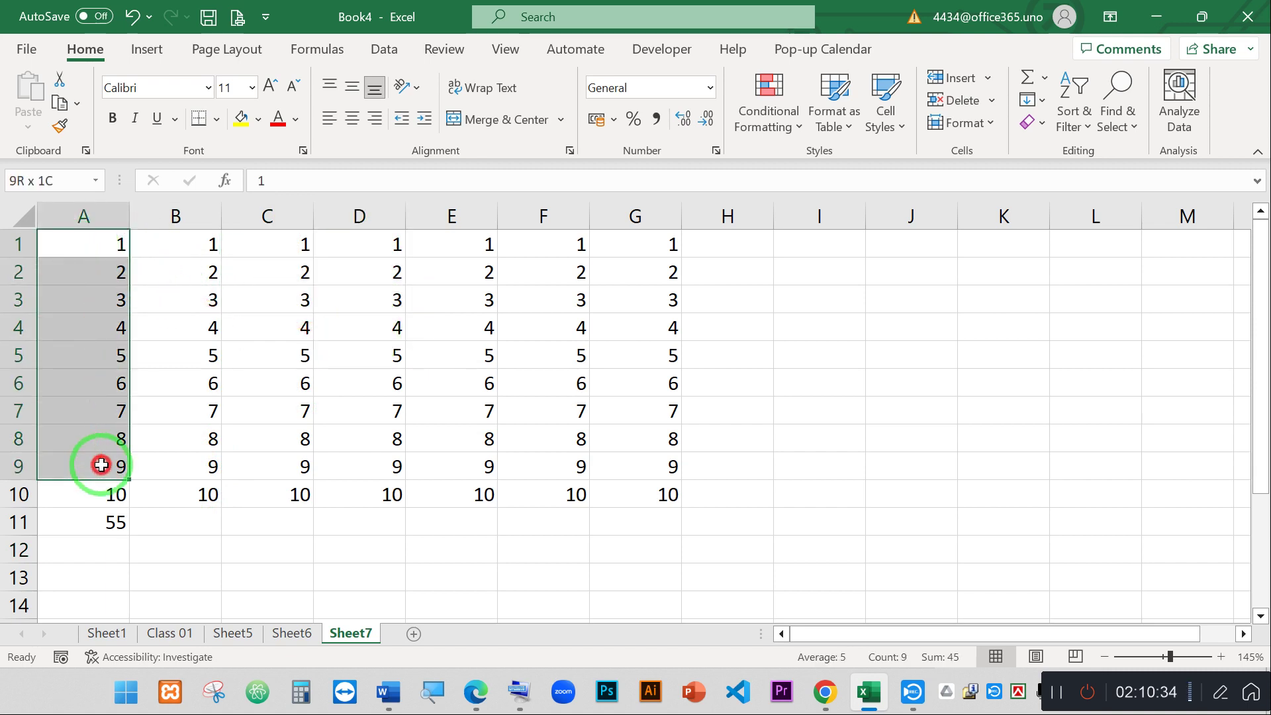
{"action": "left_click", "coordinate": [105, 247]}
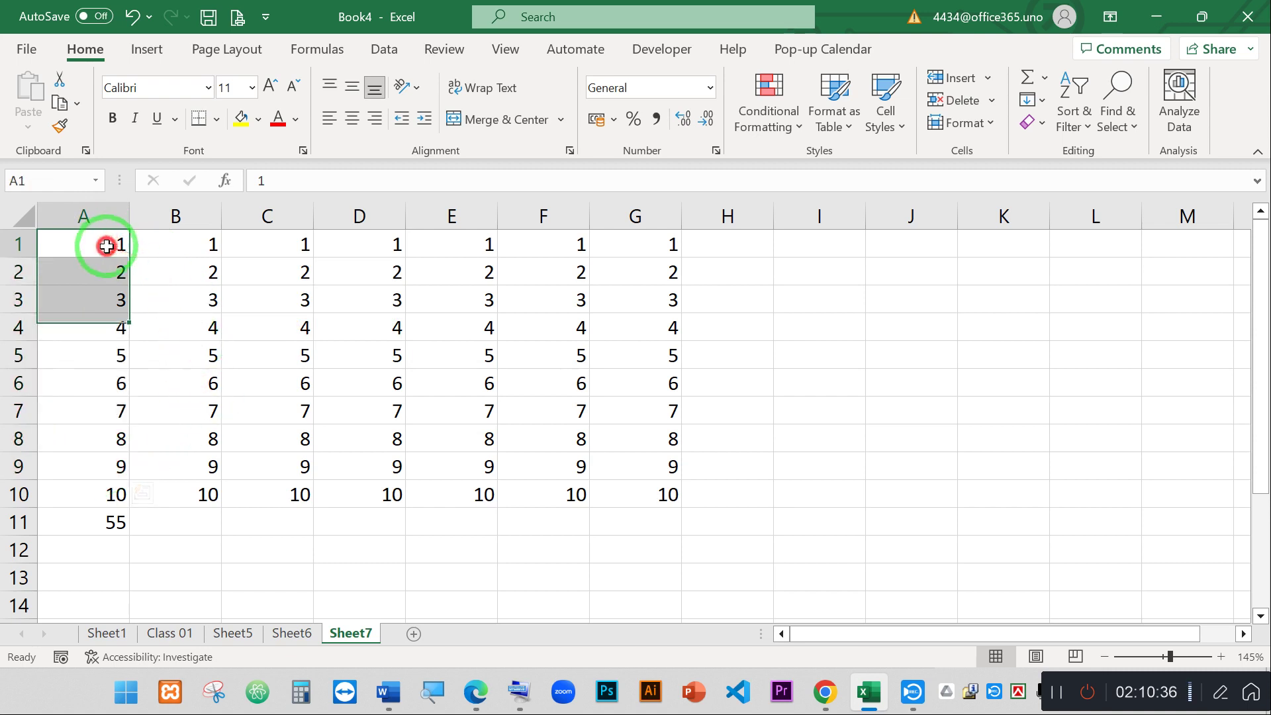
{"action": "left_click", "coordinate": [94, 275]}
{"action": "left_click", "coordinate": [112, 327]}
{"action": "left_click", "coordinate": [97, 405]}
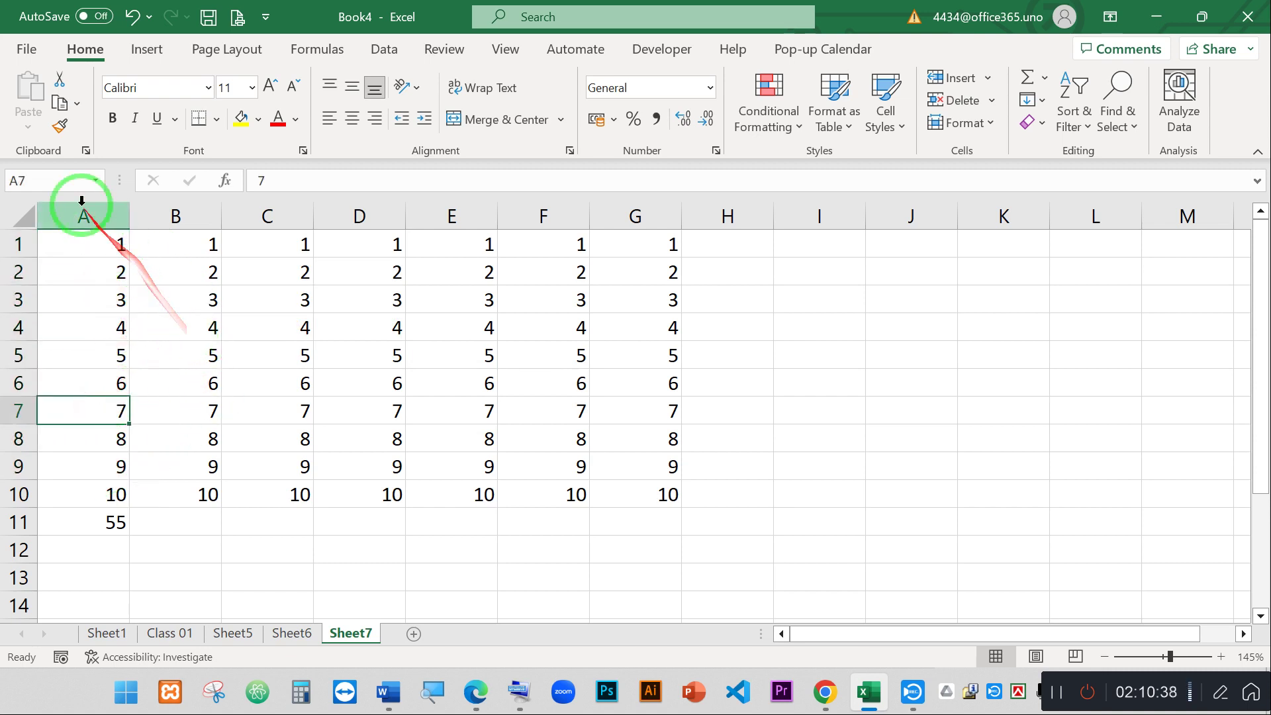
{"action": "left_click_drag", "start_coordinate": [88, 205], "coordinate": [377, 360]}
{"action": "left_click", "coordinate": [382, 364]}
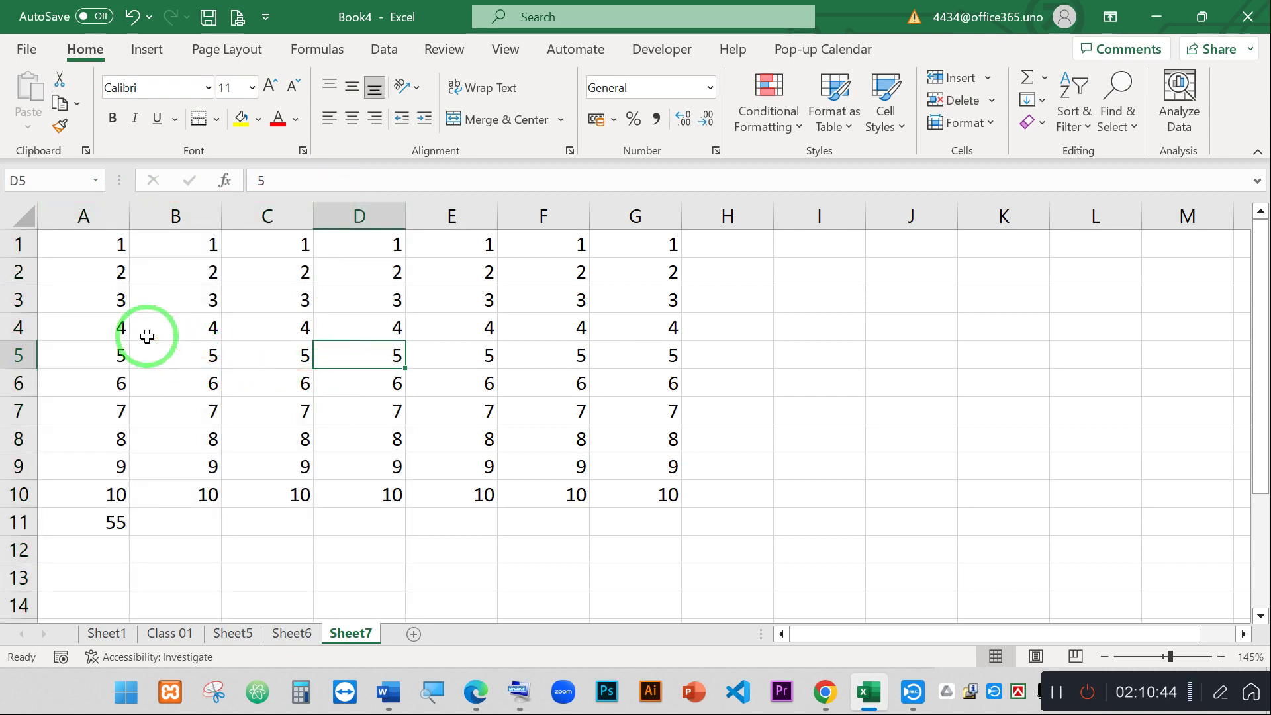
{"action": "left_click_drag", "start_coordinate": [193, 245], "coordinate": [199, 412]}
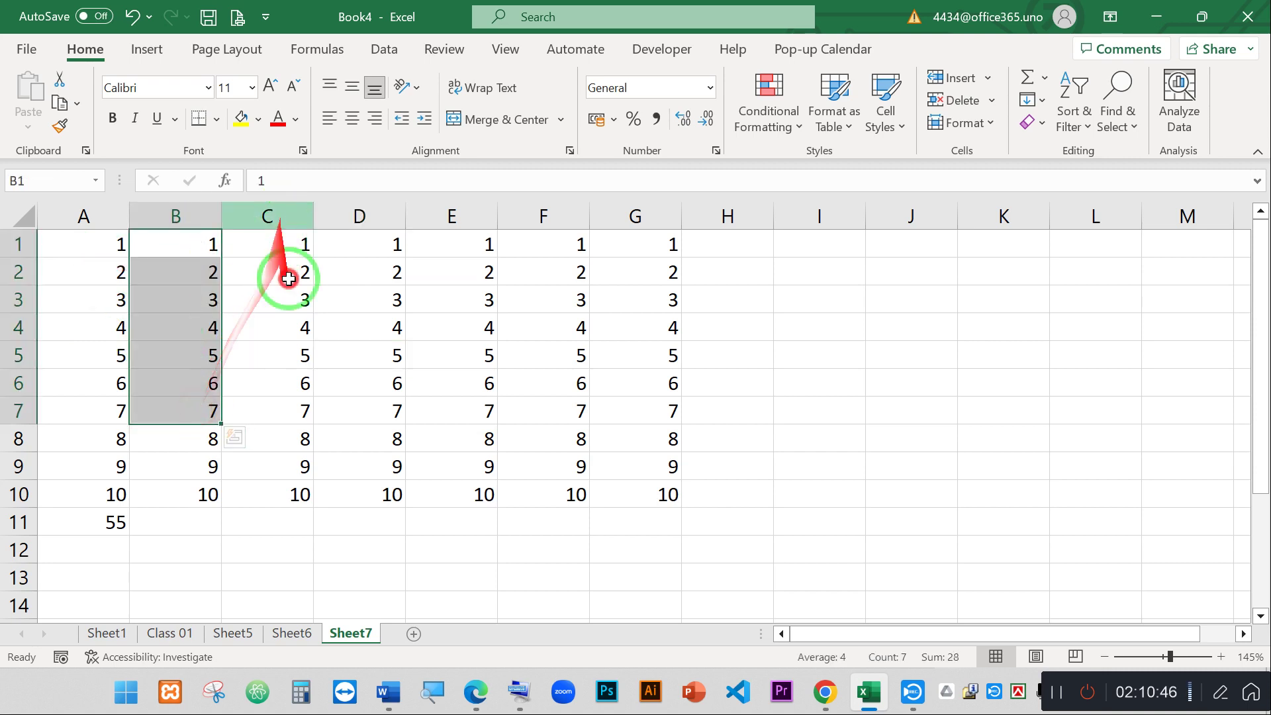
{"action": "left_click_drag", "start_coordinate": [291, 245], "coordinate": [298, 368]}
{"action": "left_click", "coordinate": [285, 467]}
- Copy the A11 total across to D11 so B11, C11 and D11 show 55
{"action": "left_click", "coordinate": [114, 520]}
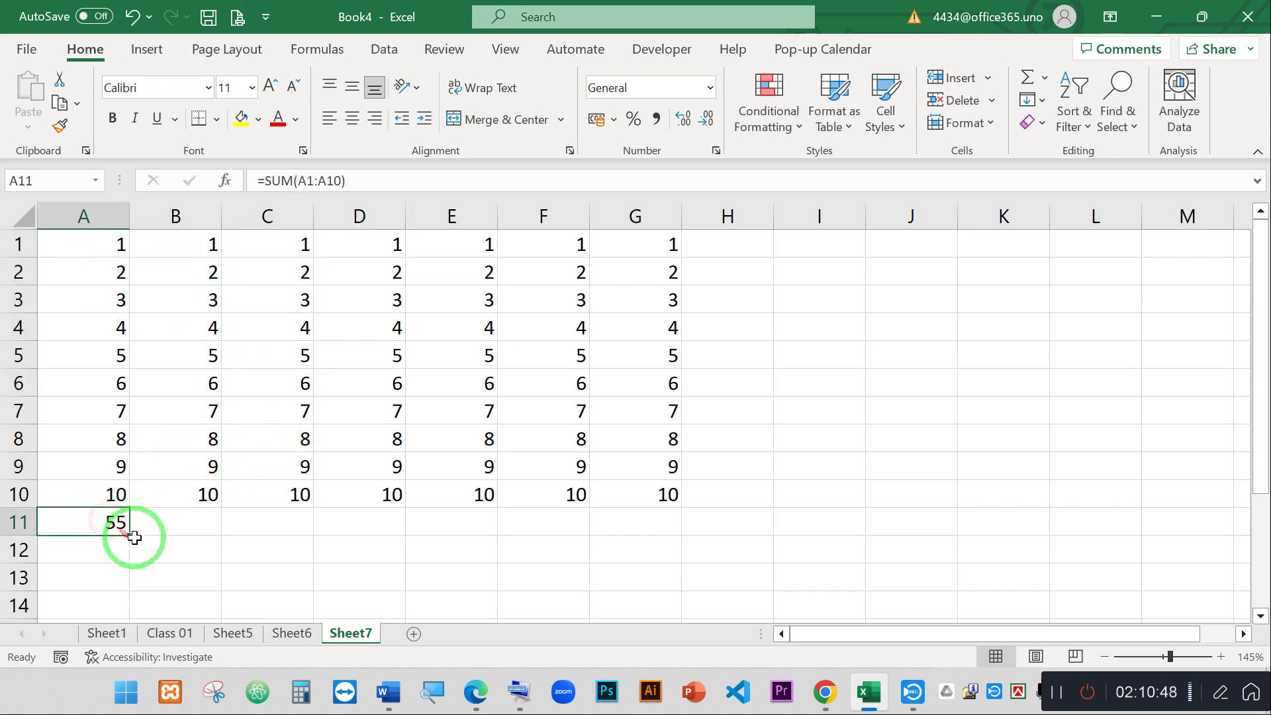
{"action": "left_click_drag", "start_coordinate": [130, 532], "coordinate": [413, 529]}
{"action": "mouse_move", "coordinate": [378, 703]}
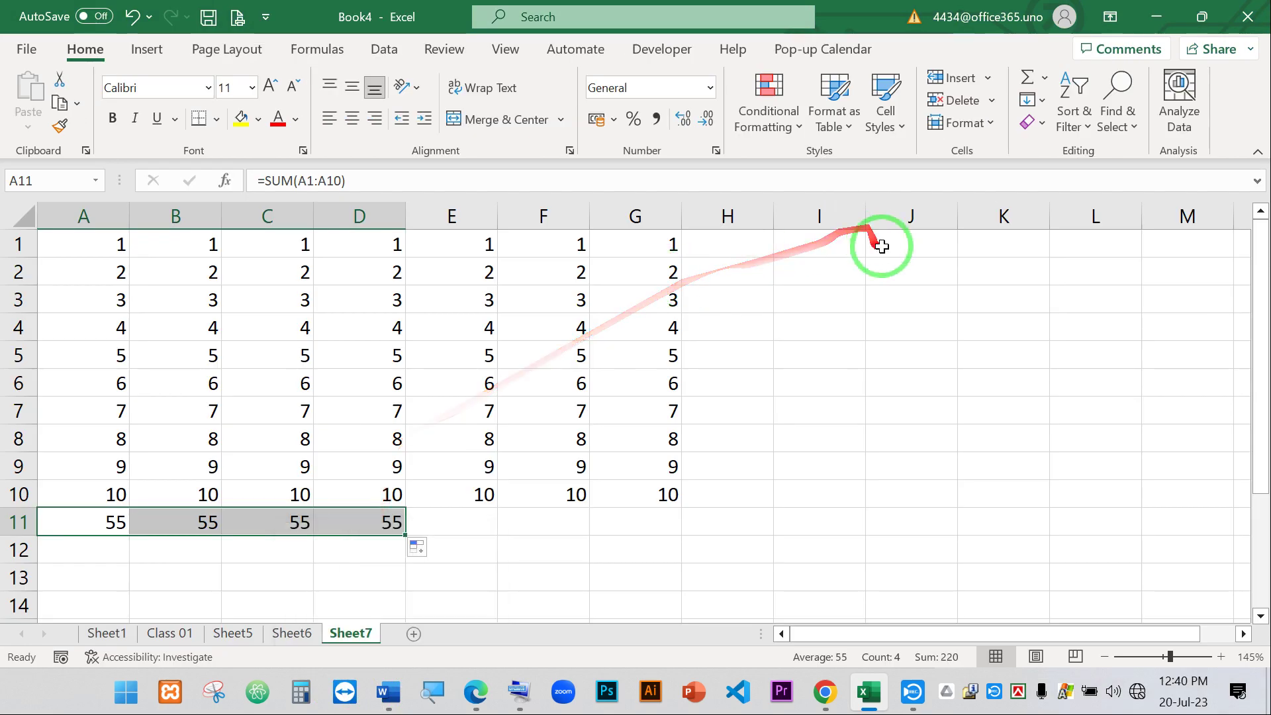
- Undo the copied totals and fill the A11 sum formula into B11 only
{"action": "key", "text": "ctrl+z"}
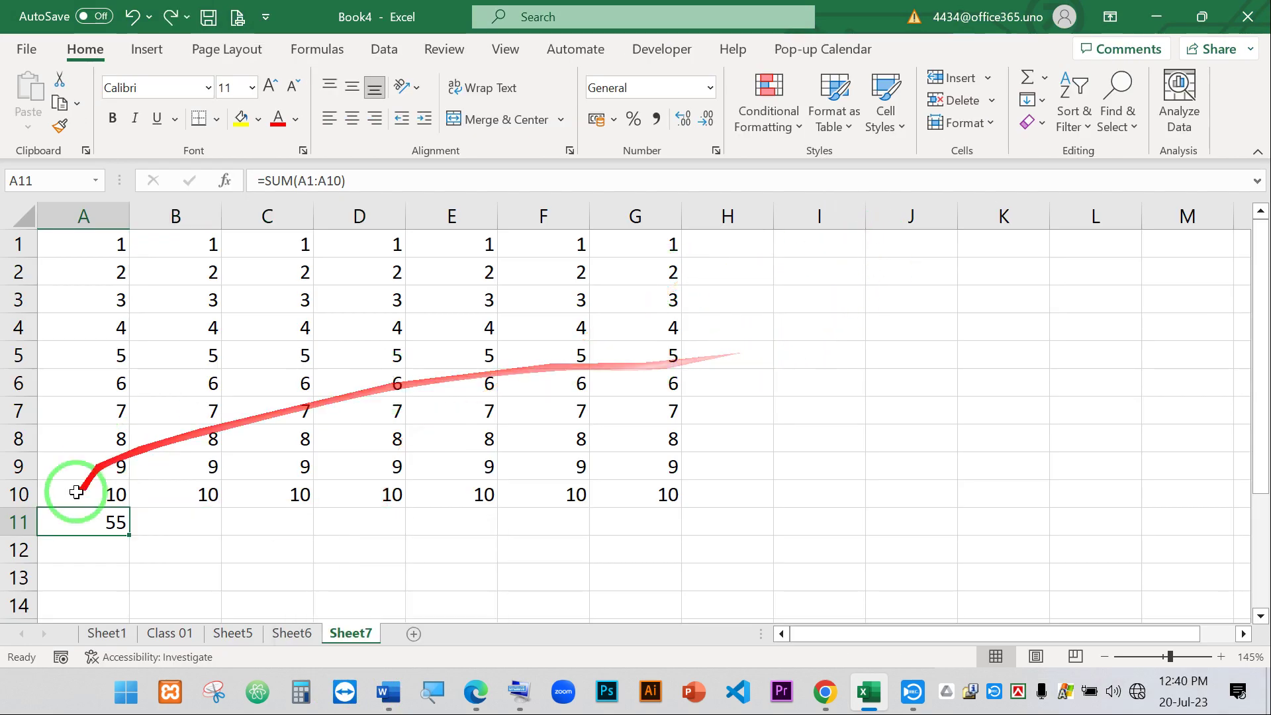
{"action": "double_click", "coordinate": [95, 521]}
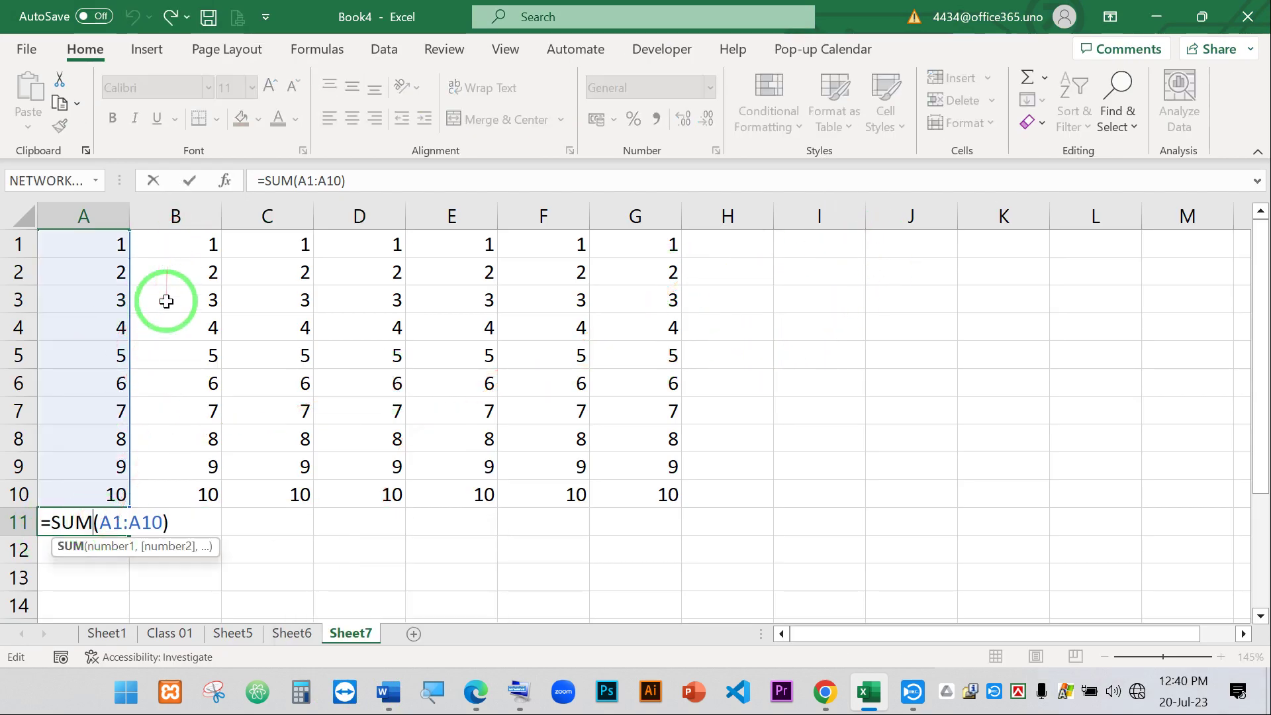
{"action": "key", "text": "Return"}
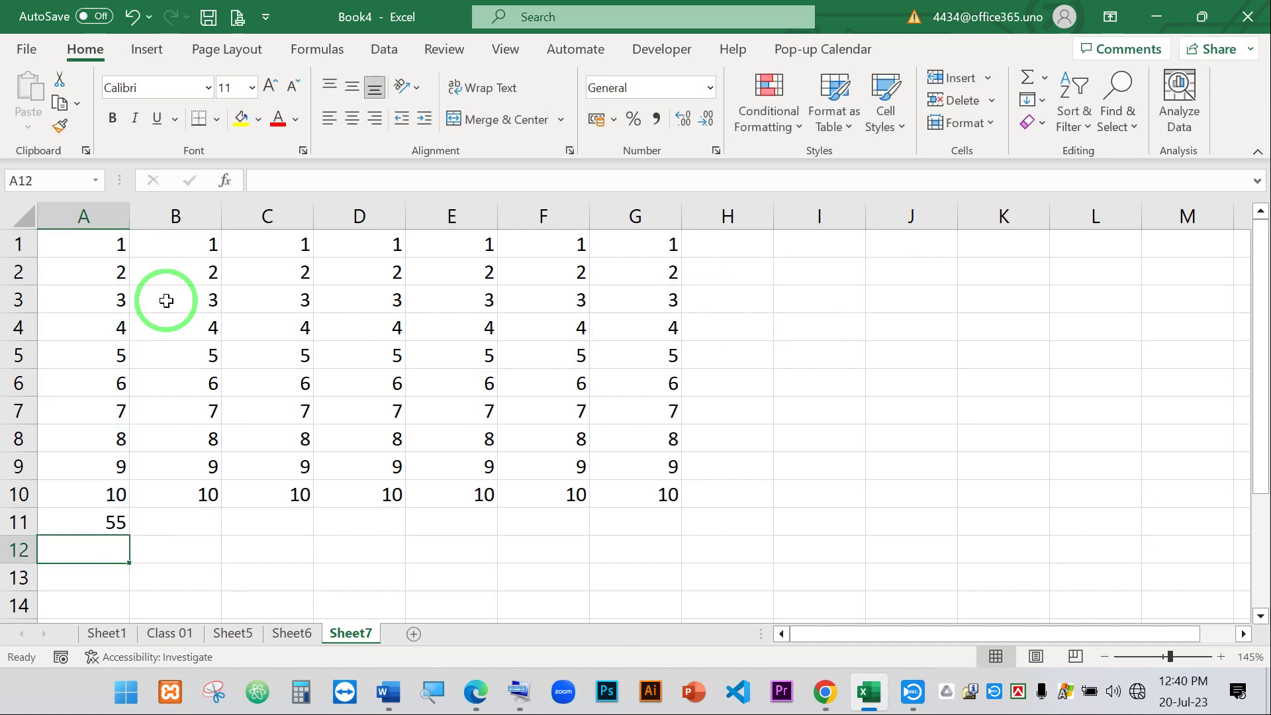
{"action": "left_click", "coordinate": [99, 523]}
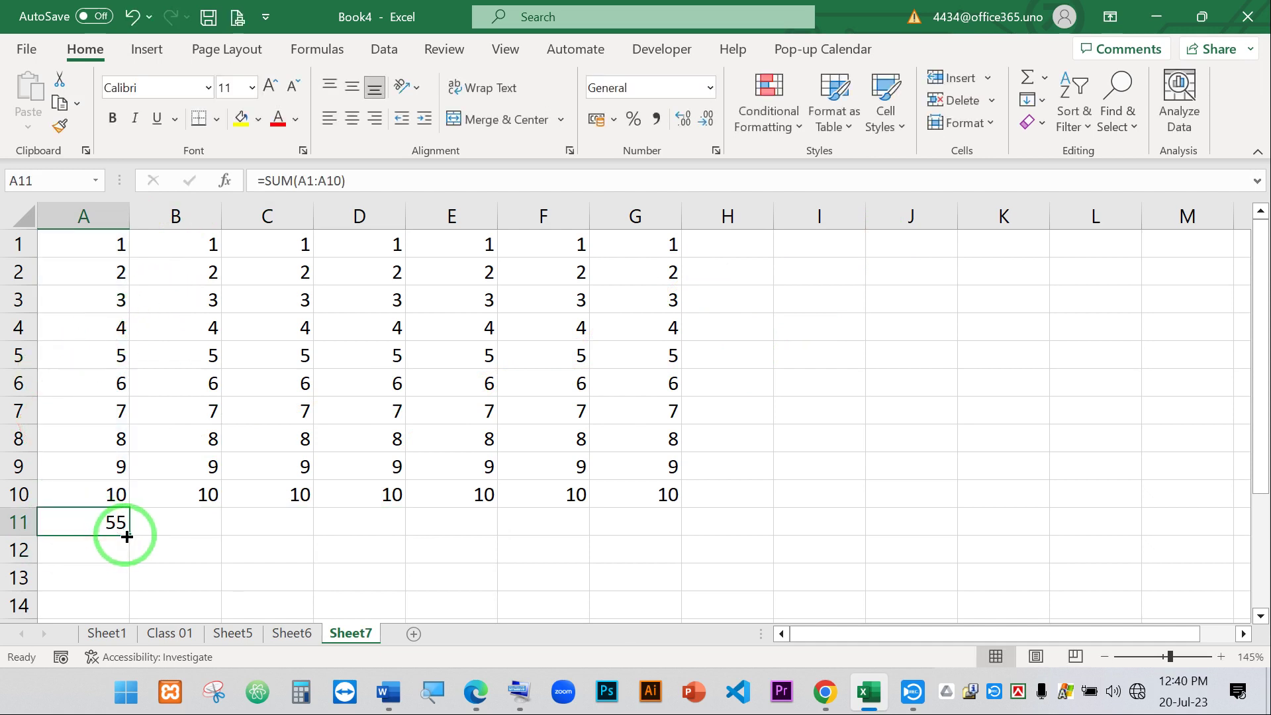
{"action": "left_click_drag", "start_coordinate": [133, 530], "coordinate": [212, 534]}
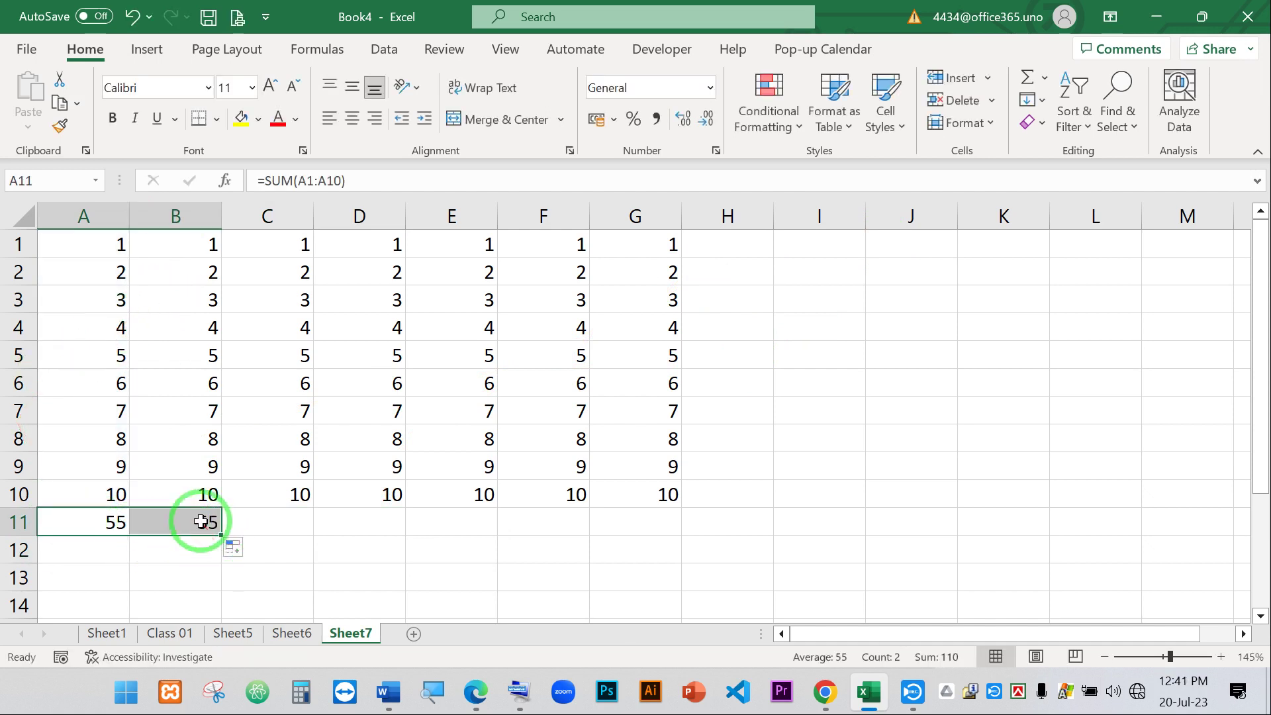
{"action": "left_click", "coordinate": [200, 521]}
{"action": "double_click", "coordinate": [200, 522]}
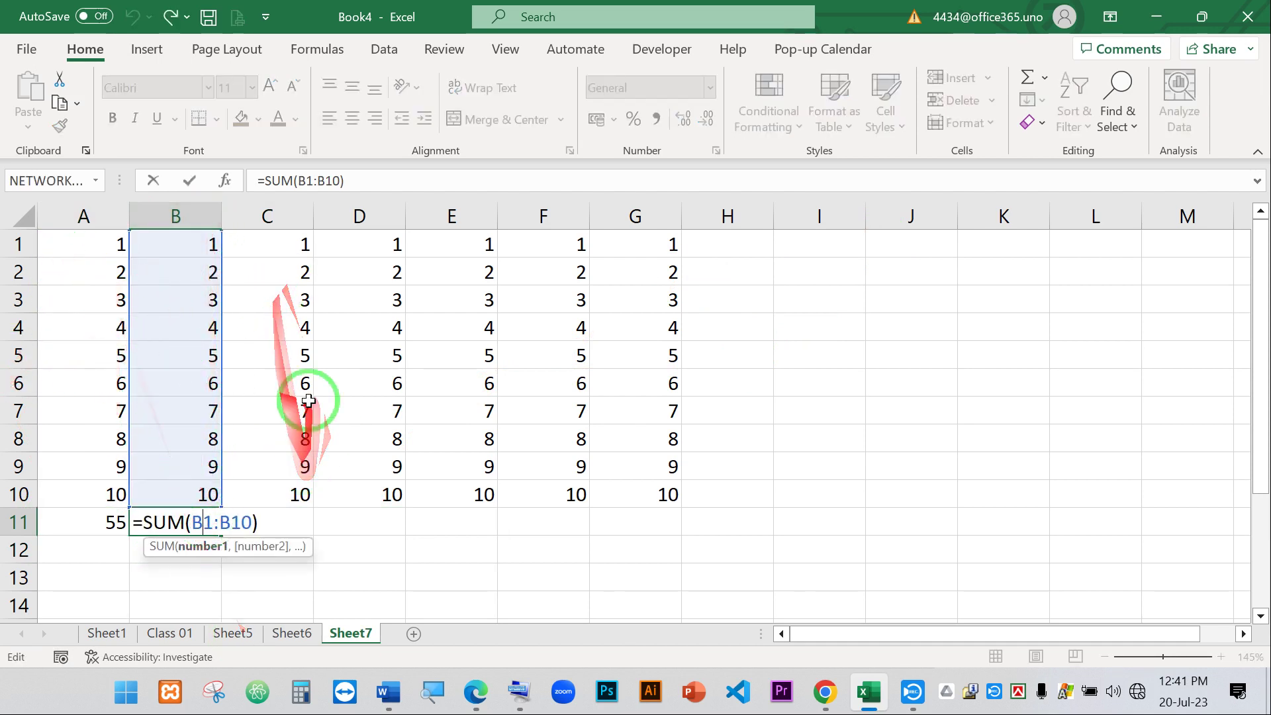
{"action": "key", "text": "Return"}
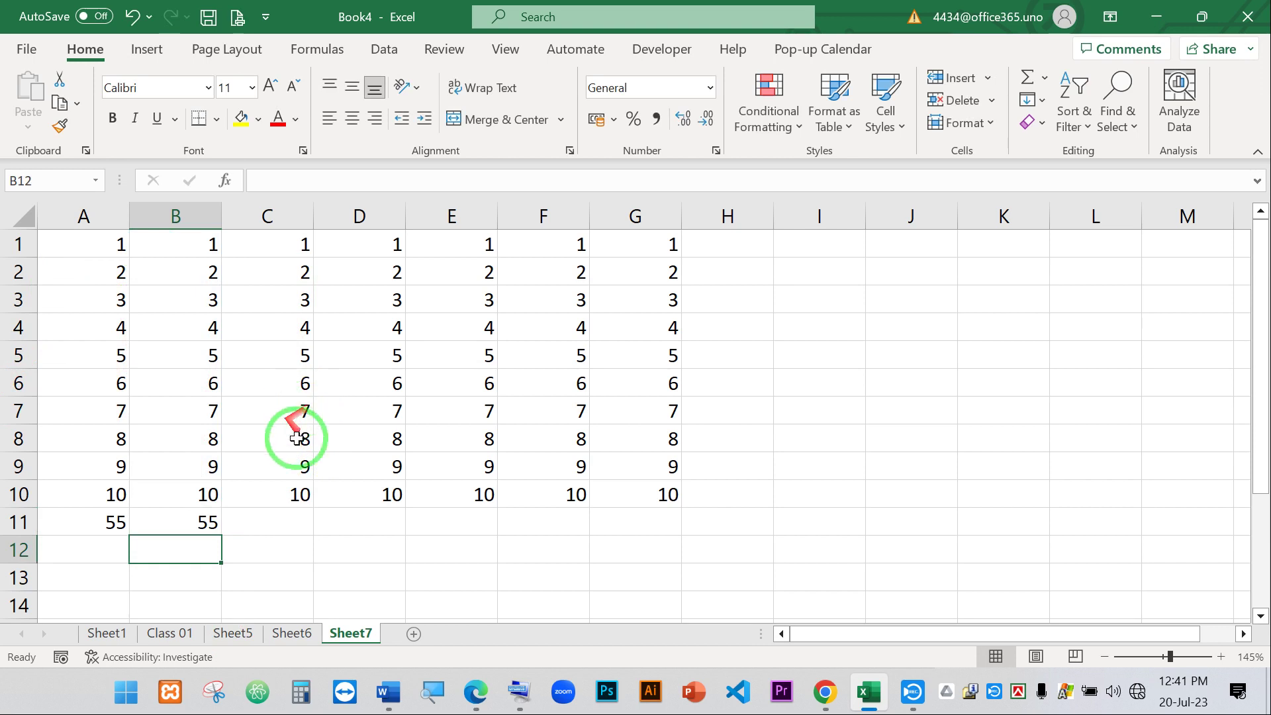
{"action": "left_click", "coordinate": [196, 523]}
- Change B10 to 20 so column B's total becomes 65
{"action": "left_click", "coordinate": [198, 493]}
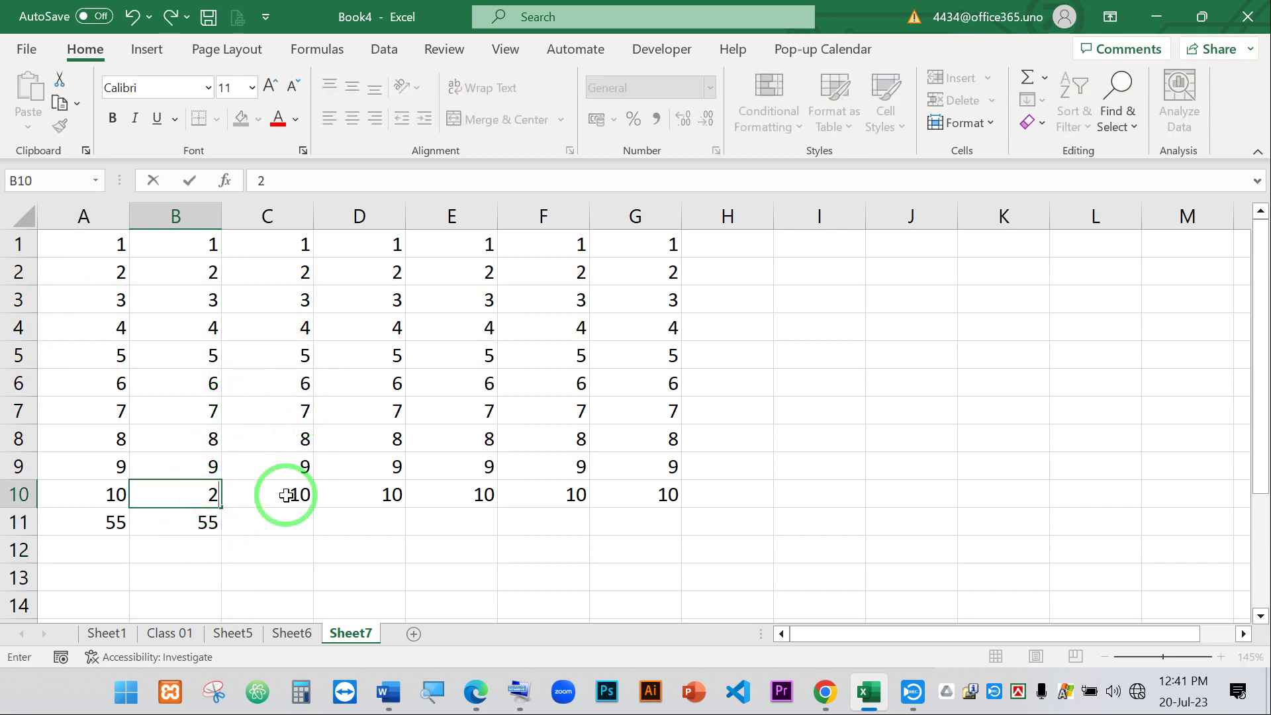
{"action": "type", "text": "20"}
{"action": "key", "text": "Return"}
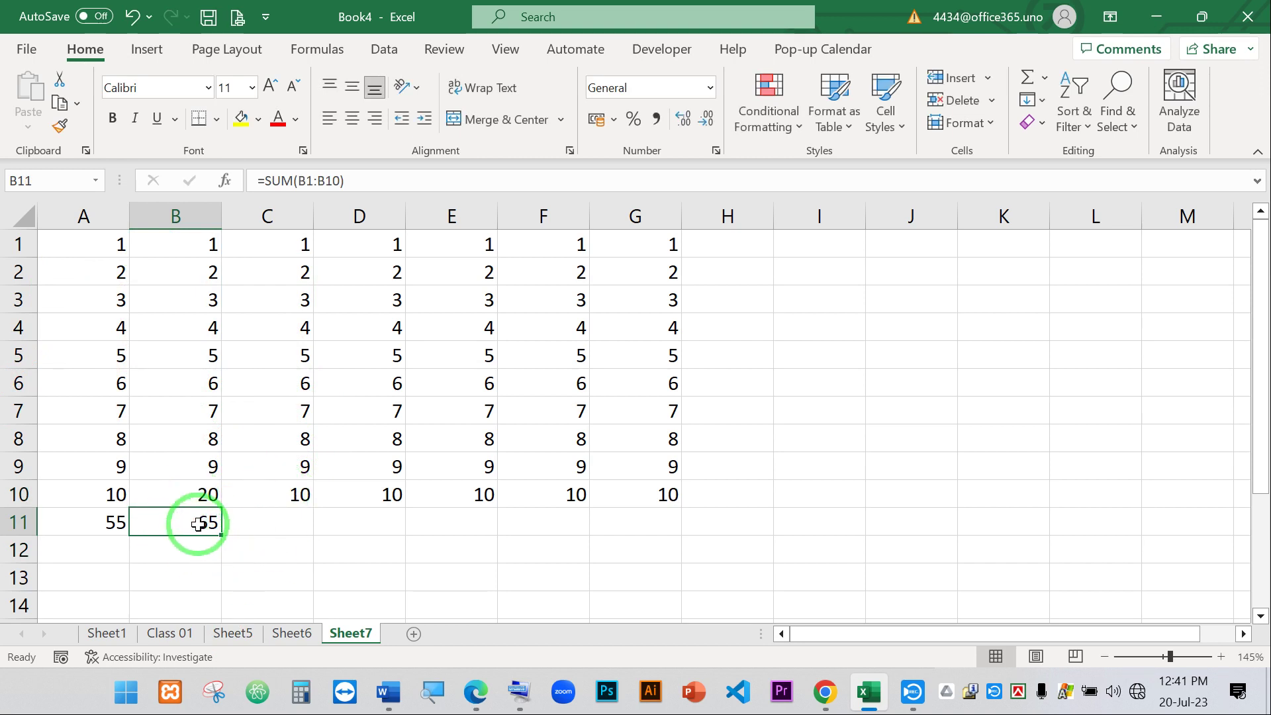
- Copy A11's =SUM(A1:A10) total across to G11 and review A11's formula
{"action": "left_click", "coordinate": [114, 521]}
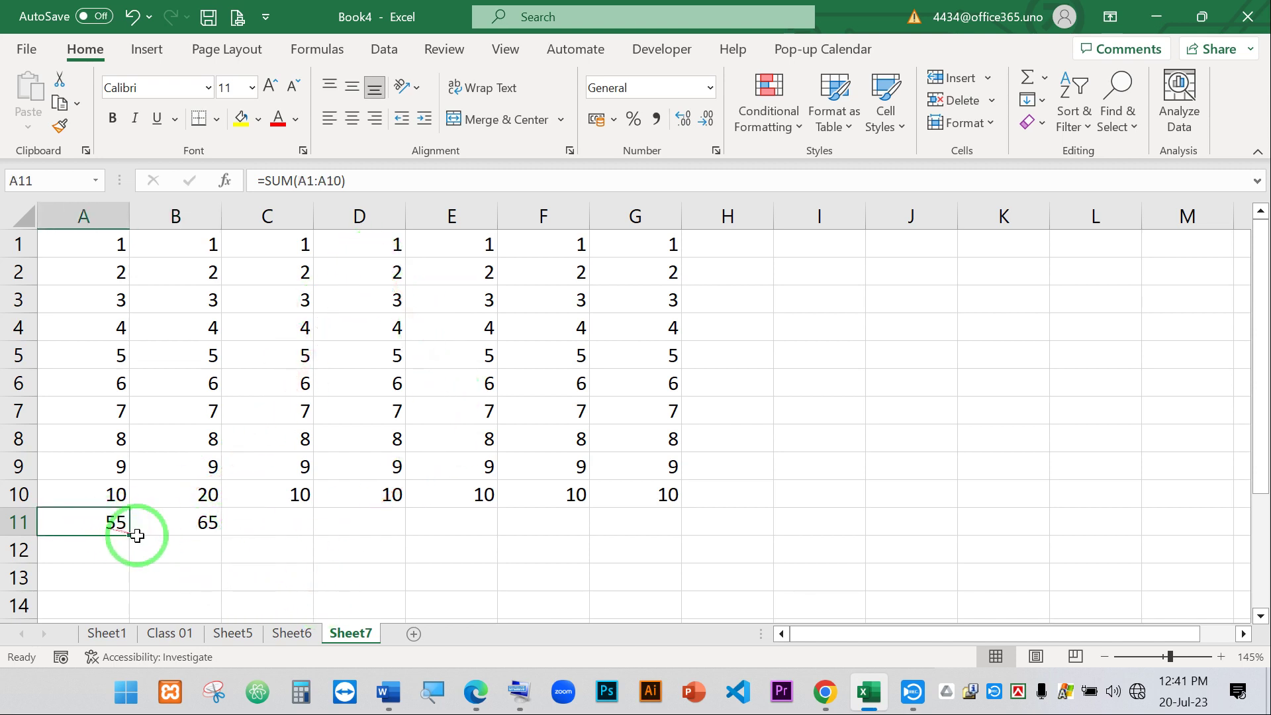
{"action": "left_click_drag", "start_coordinate": [134, 534], "coordinate": [669, 522]}
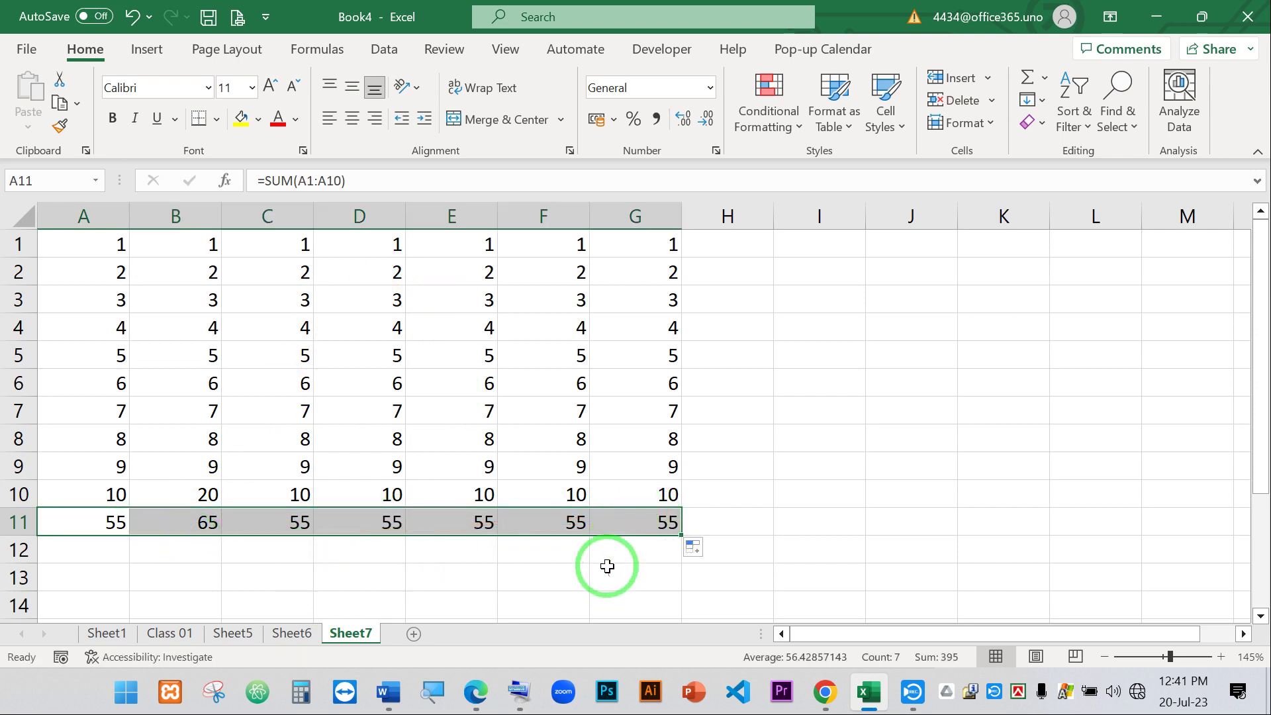
{"action": "left_click", "coordinate": [101, 521]}
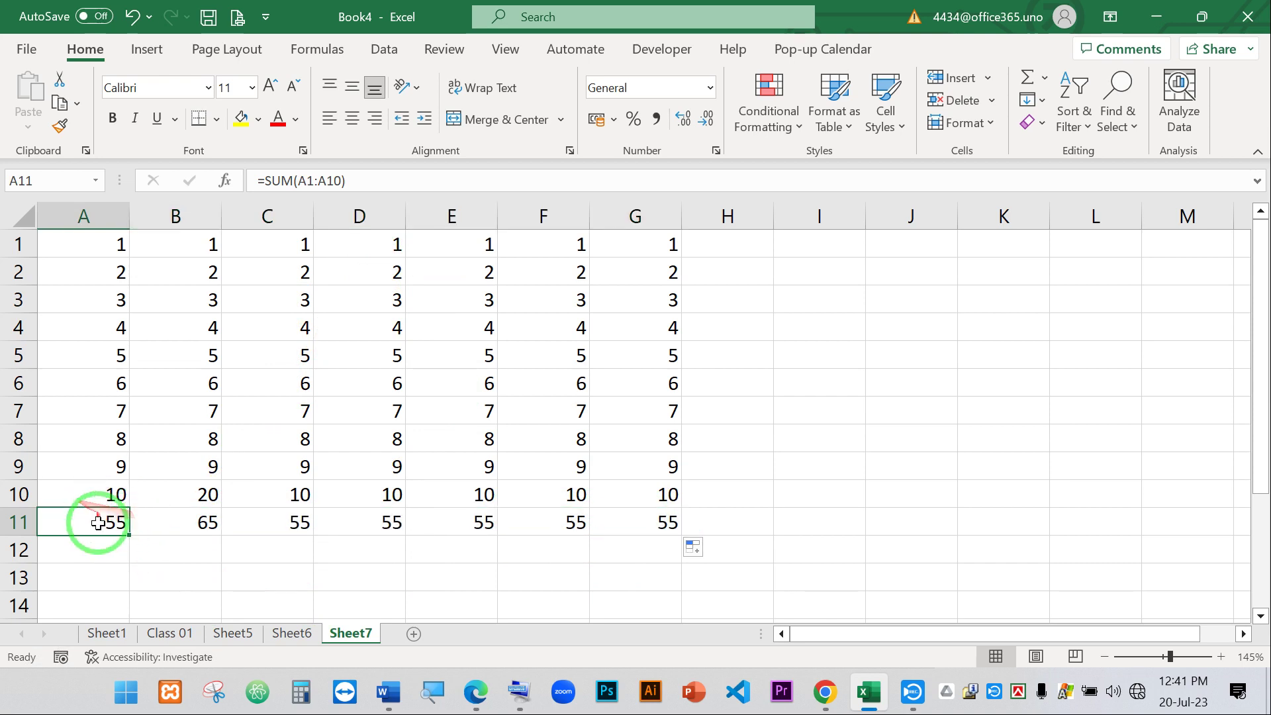
{"action": "double_click", "coordinate": [101, 521]}
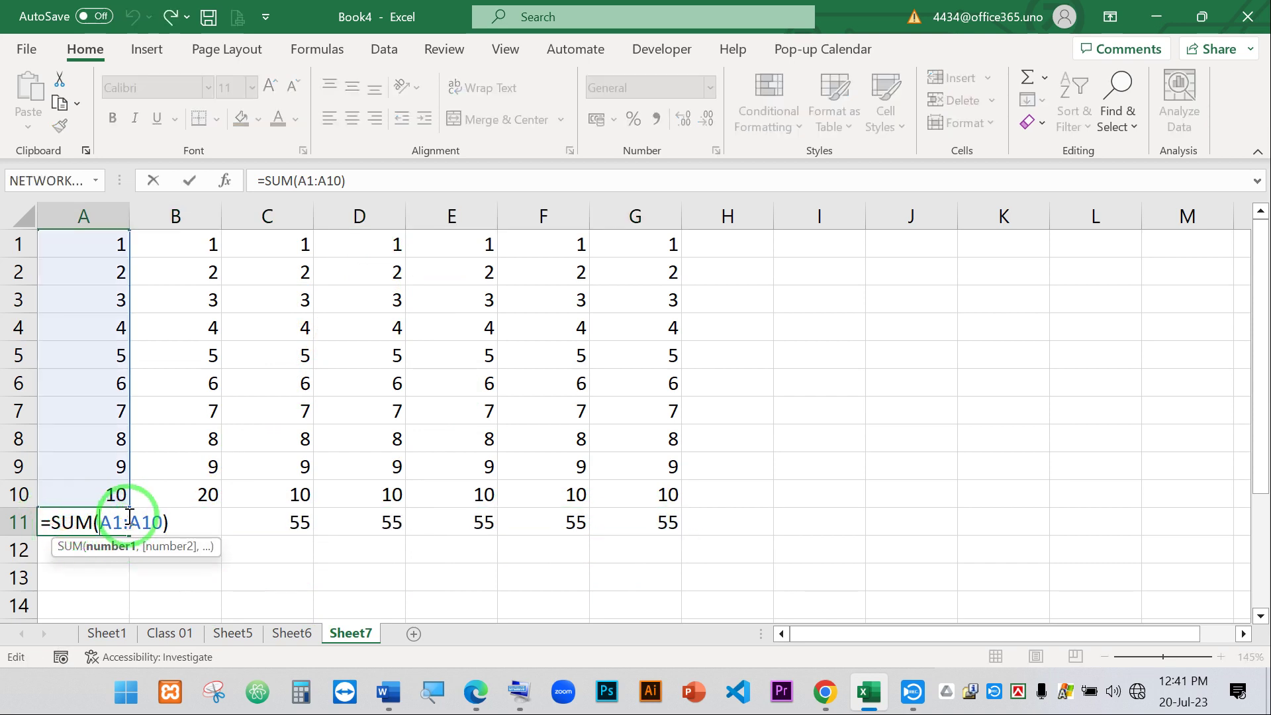
{"action": "key", "text": "Return"}
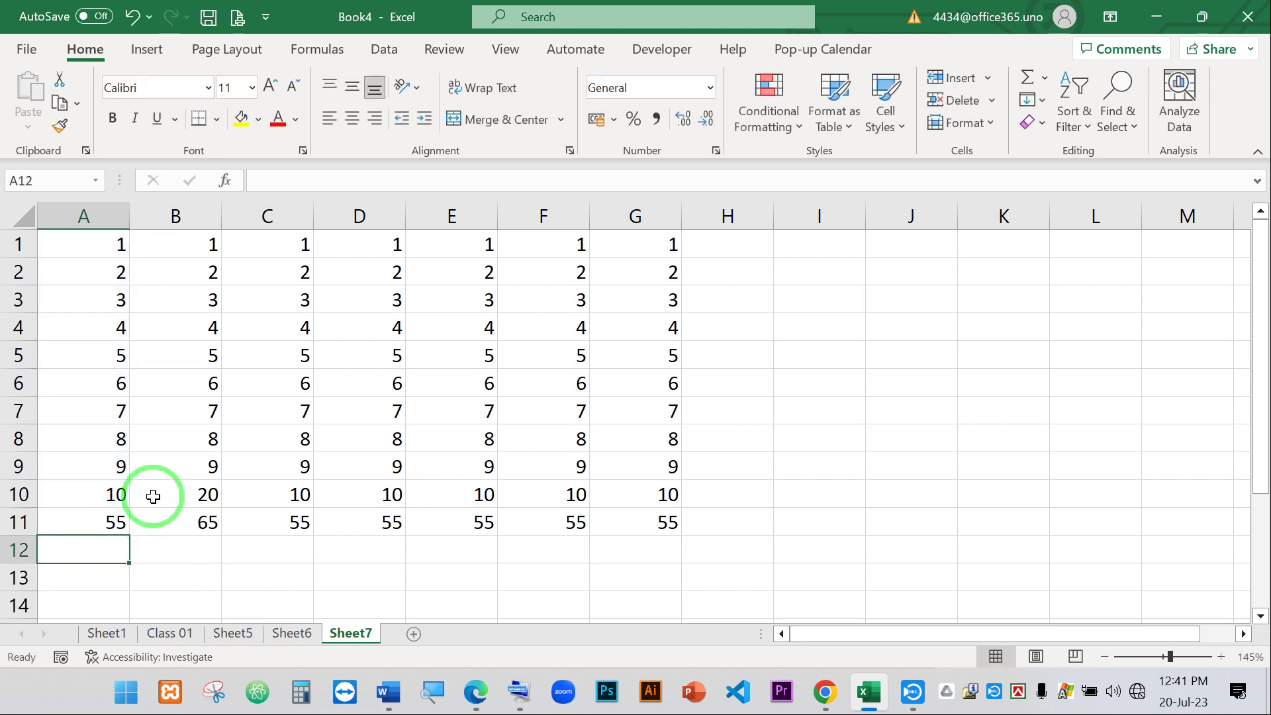
{"action": "double_click", "coordinate": [84, 525]}
{"action": "left_click_drag", "start_coordinate": [53, 524], "coordinate": [199, 523]}
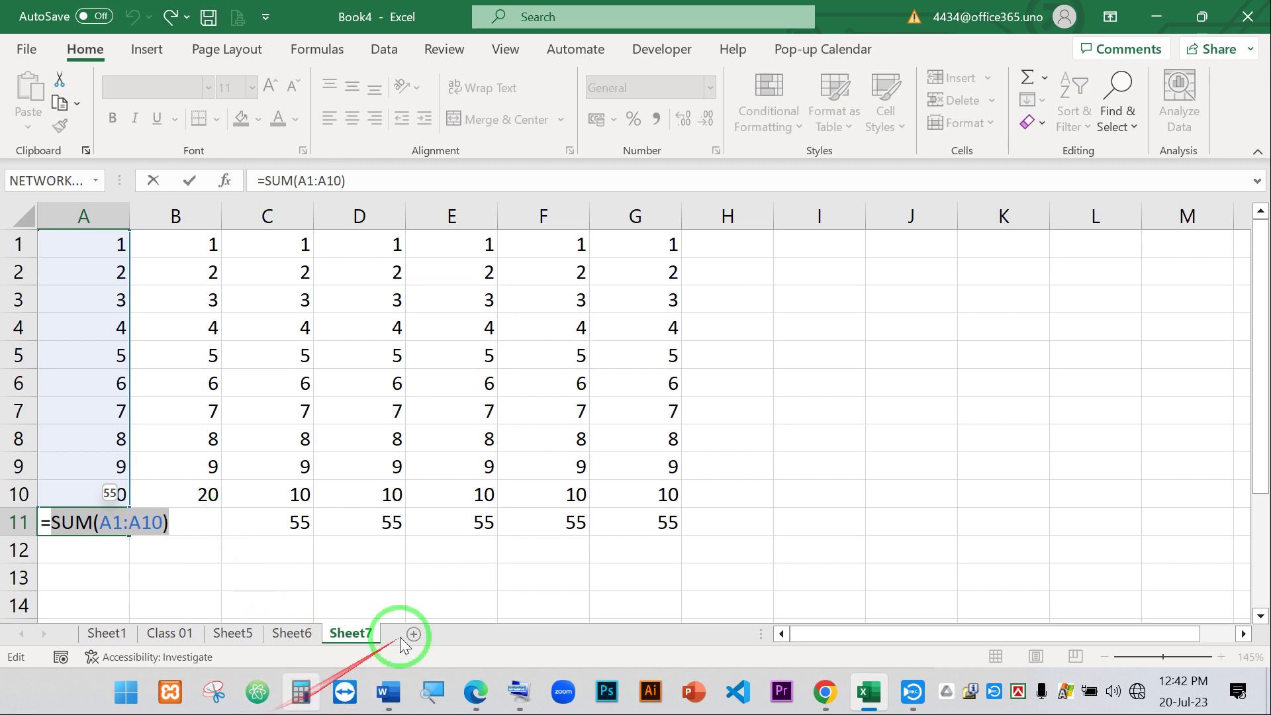
{"action": "key", "text": "Return"}
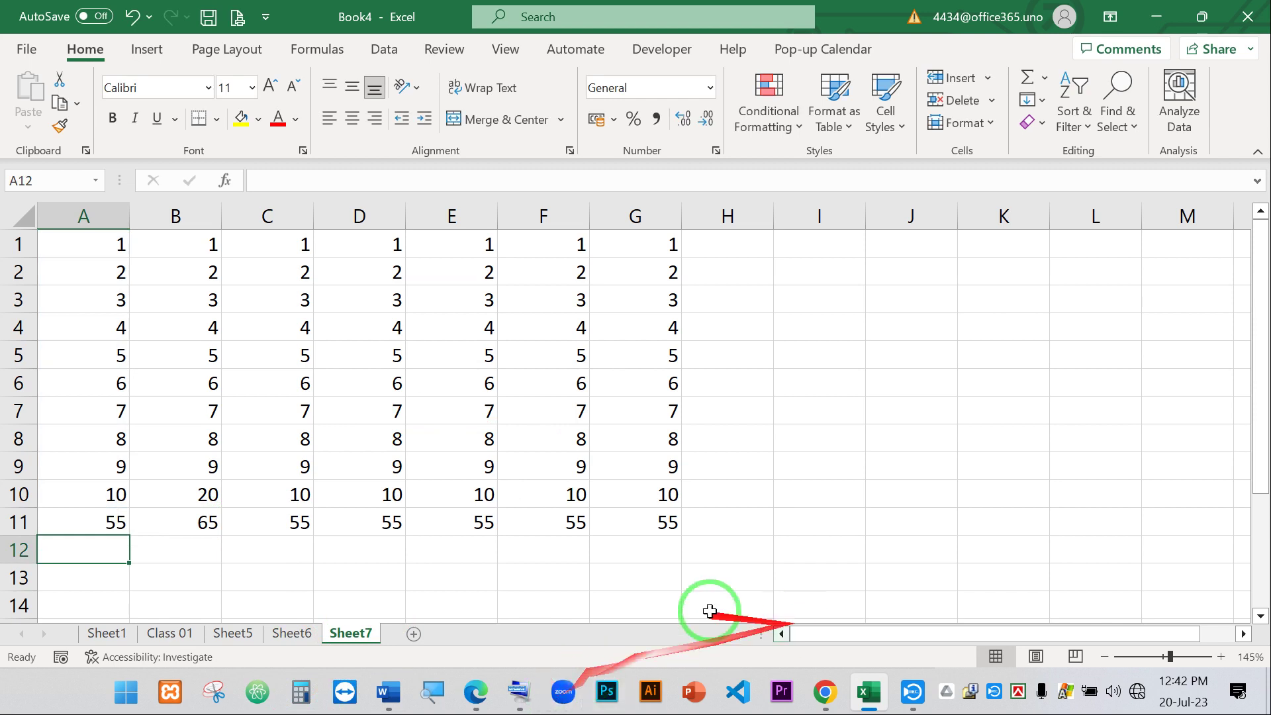
- Enter 3 in B2, 5 in C1 and 8 in C2 as series starting values
{"action": "left_click", "coordinate": [103, 517]}
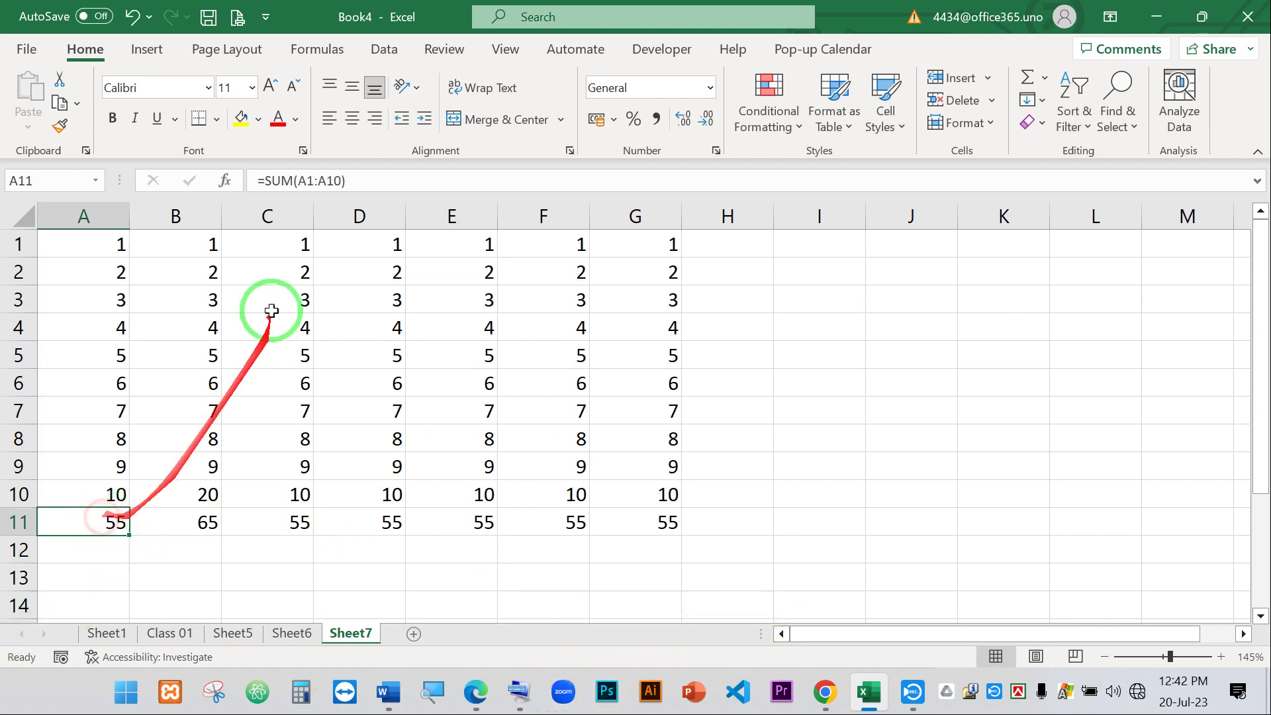
{"action": "left_click", "coordinate": [198, 243]}
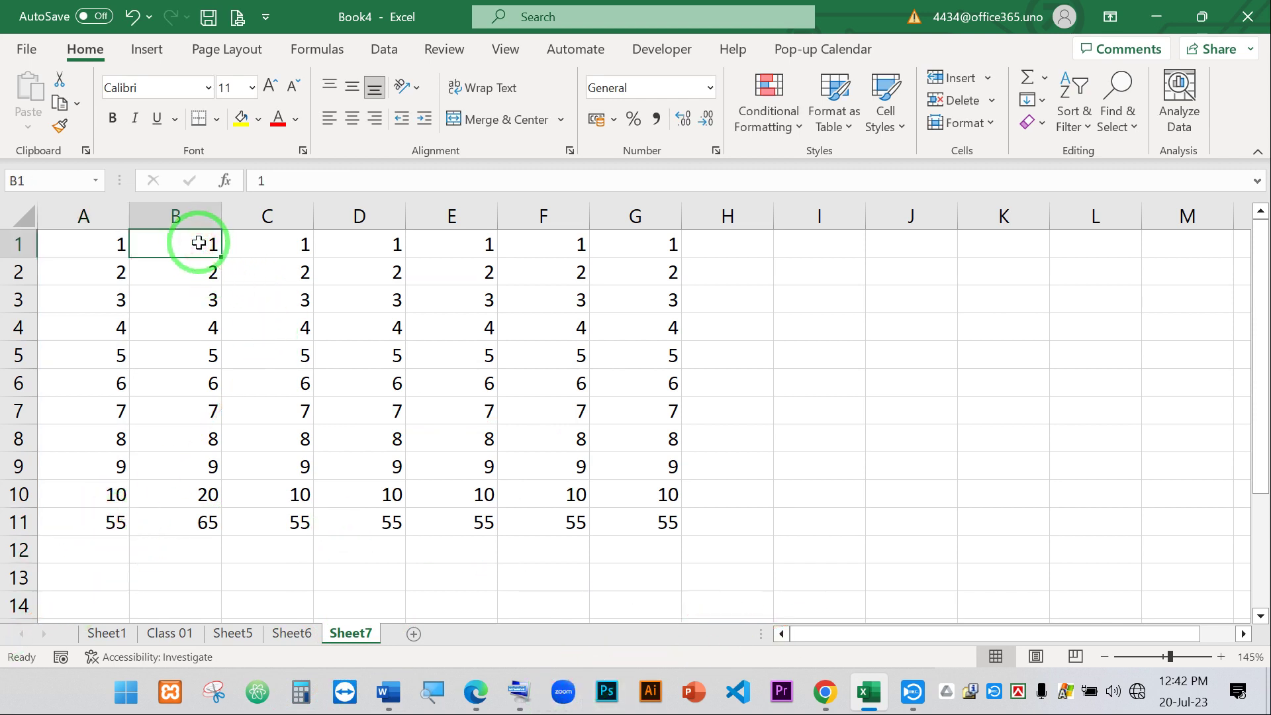
{"action": "key", "text": "Down"}
{"action": "type", "text": "3"}
{"action": "key", "text": "Return"}
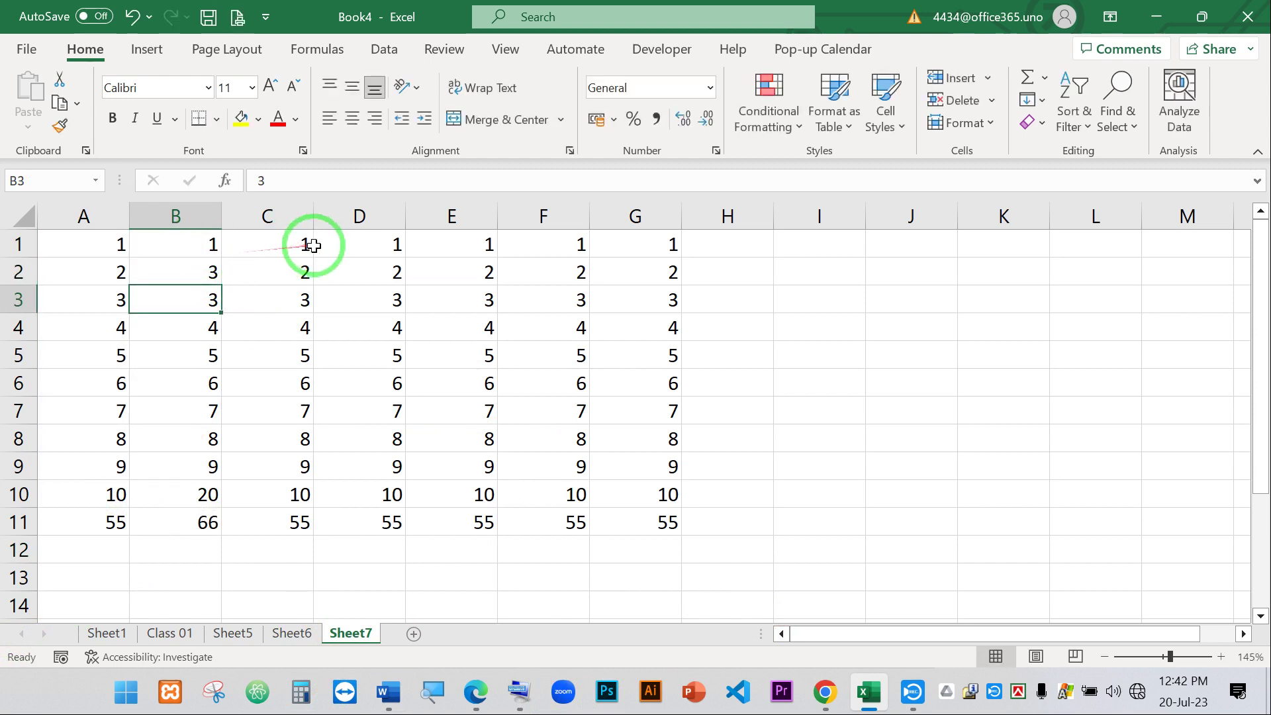
{"action": "left_click", "coordinate": [292, 243]}
{"action": "type", "text": "5"}
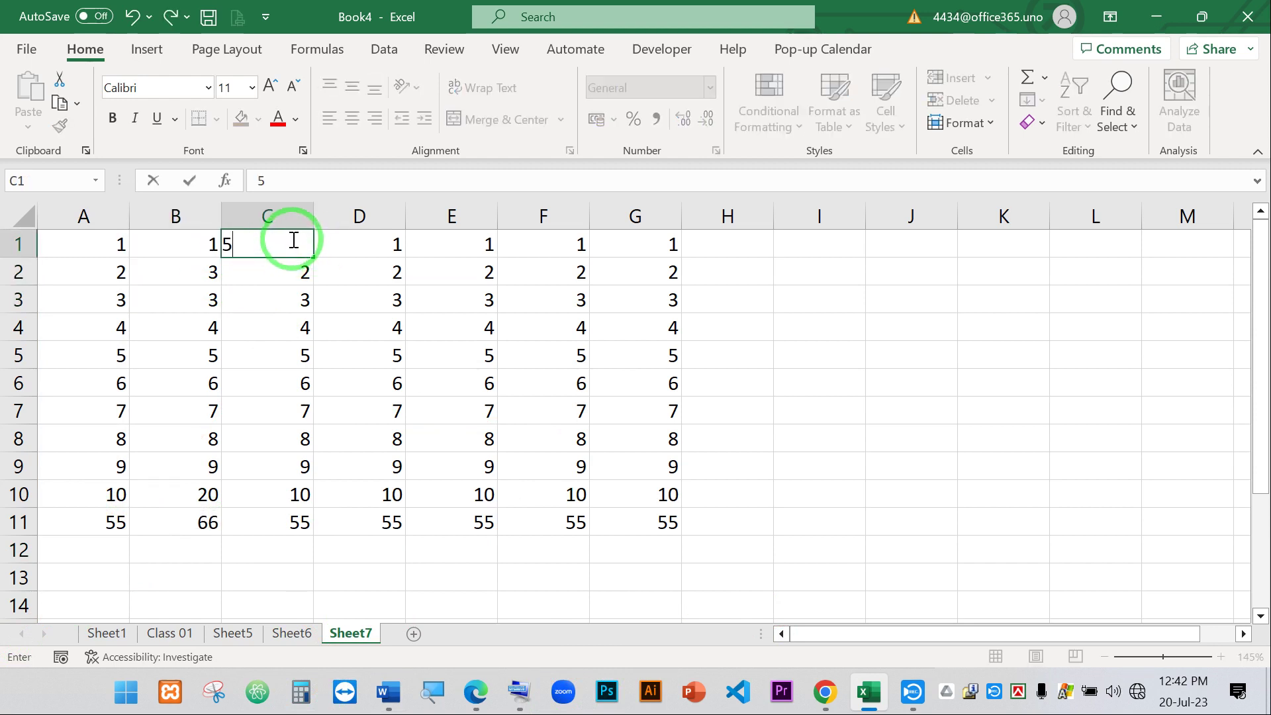
{"action": "key", "text": "Return"}
{"action": "type", "text": "8"}
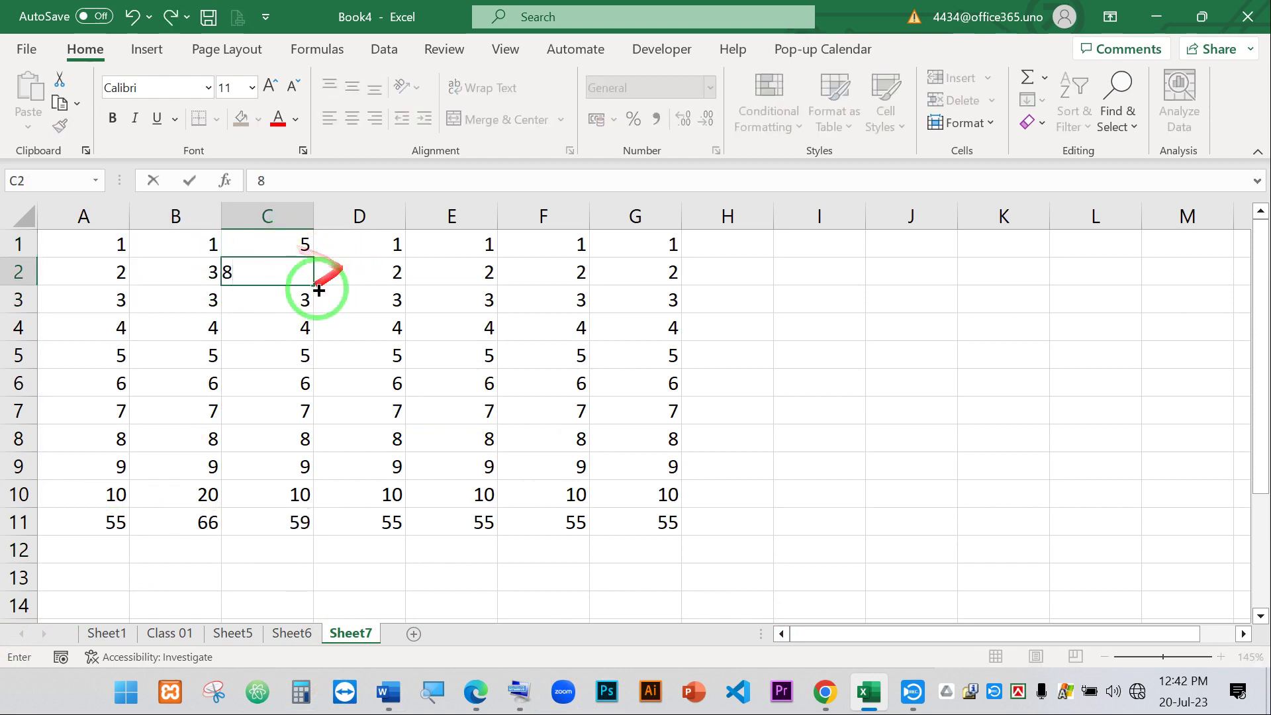
{"action": "left_click", "coordinate": [264, 301]}
- Extend the B1:B2 and C1:C2 series down to row 10, then select totals B11:G11
{"action": "left_click_drag", "start_coordinate": [193, 247], "coordinate": [203, 258]}
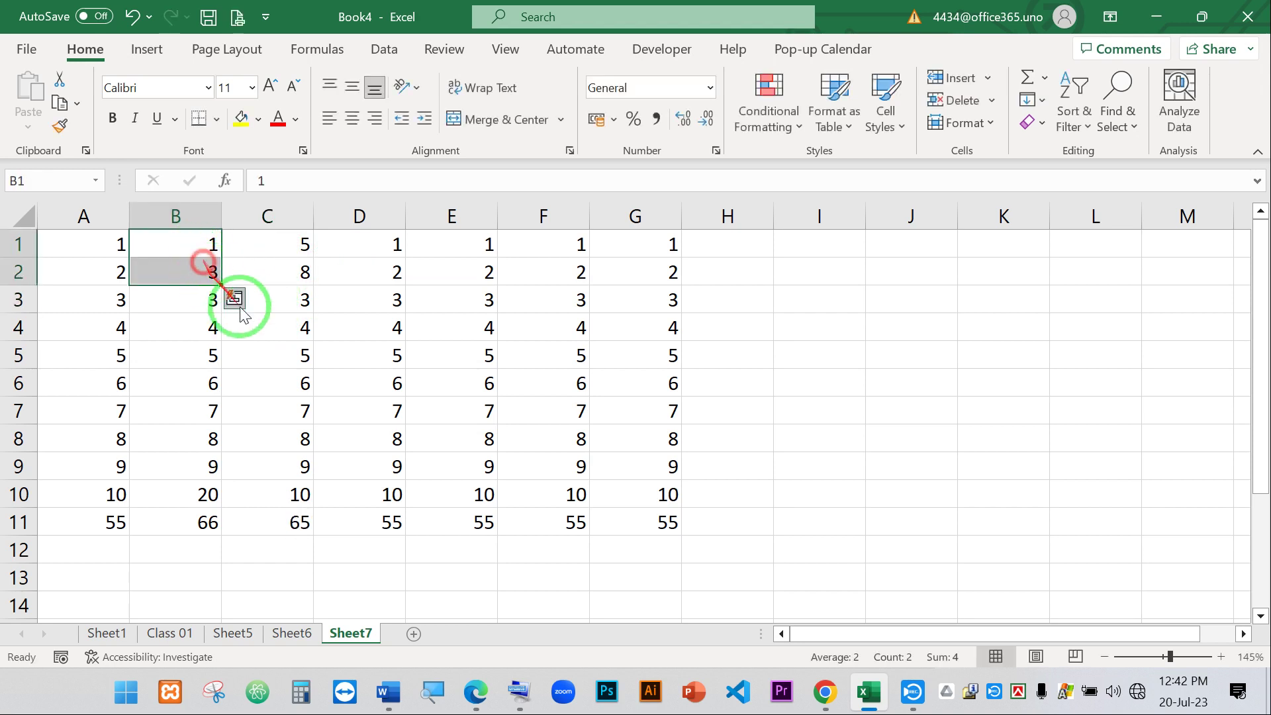
{"action": "double_click", "coordinate": [222, 284]}
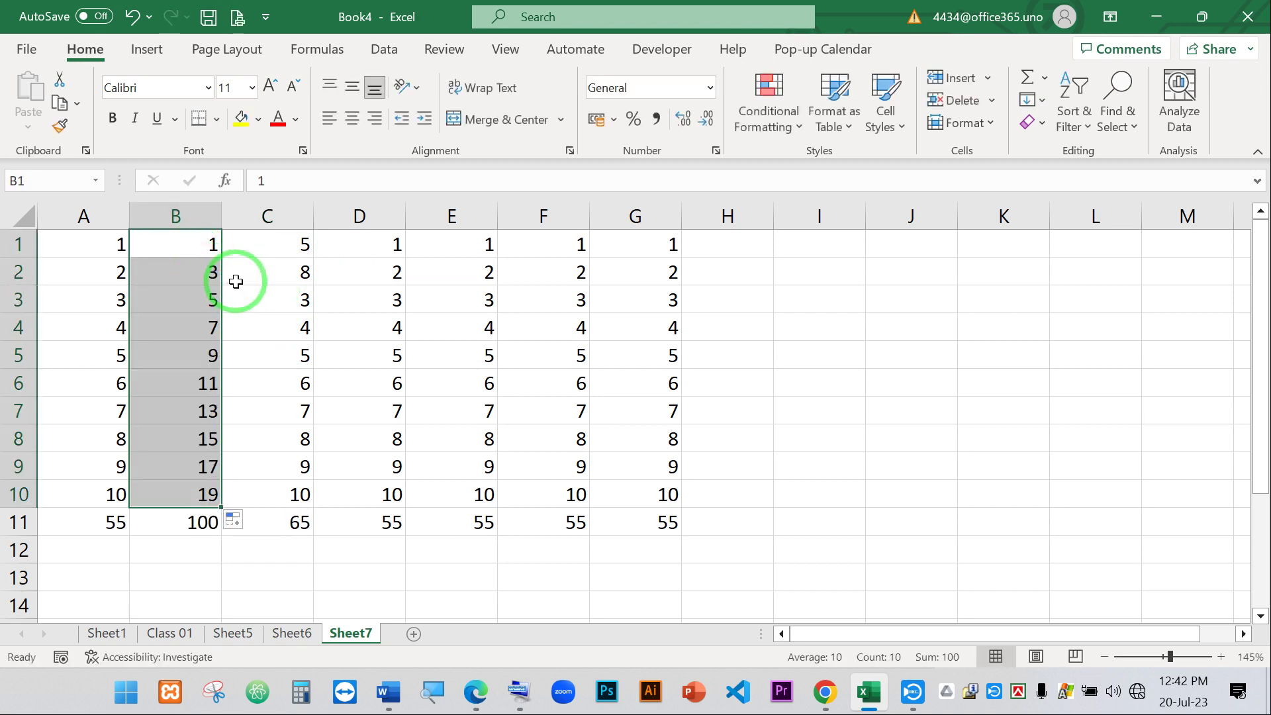
{"action": "left_click_drag", "start_coordinate": [295, 245], "coordinate": [295, 272]}
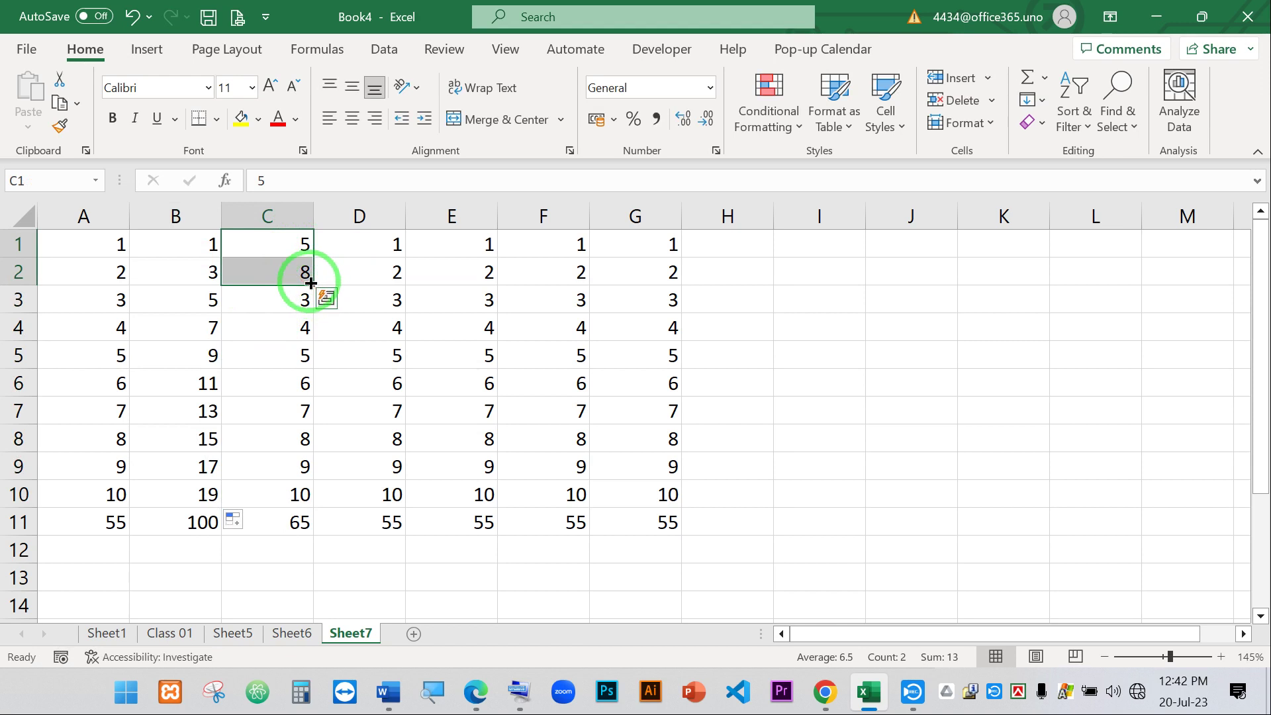
{"action": "double_click", "coordinate": [314, 285]}
{"action": "left_click", "coordinate": [275, 463]}
{"action": "left_click_drag", "start_coordinate": [177, 532], "coordinate": [634, 526]}
- Clear the totals in B11:G11
{"action": "key", "text": "Delete"}
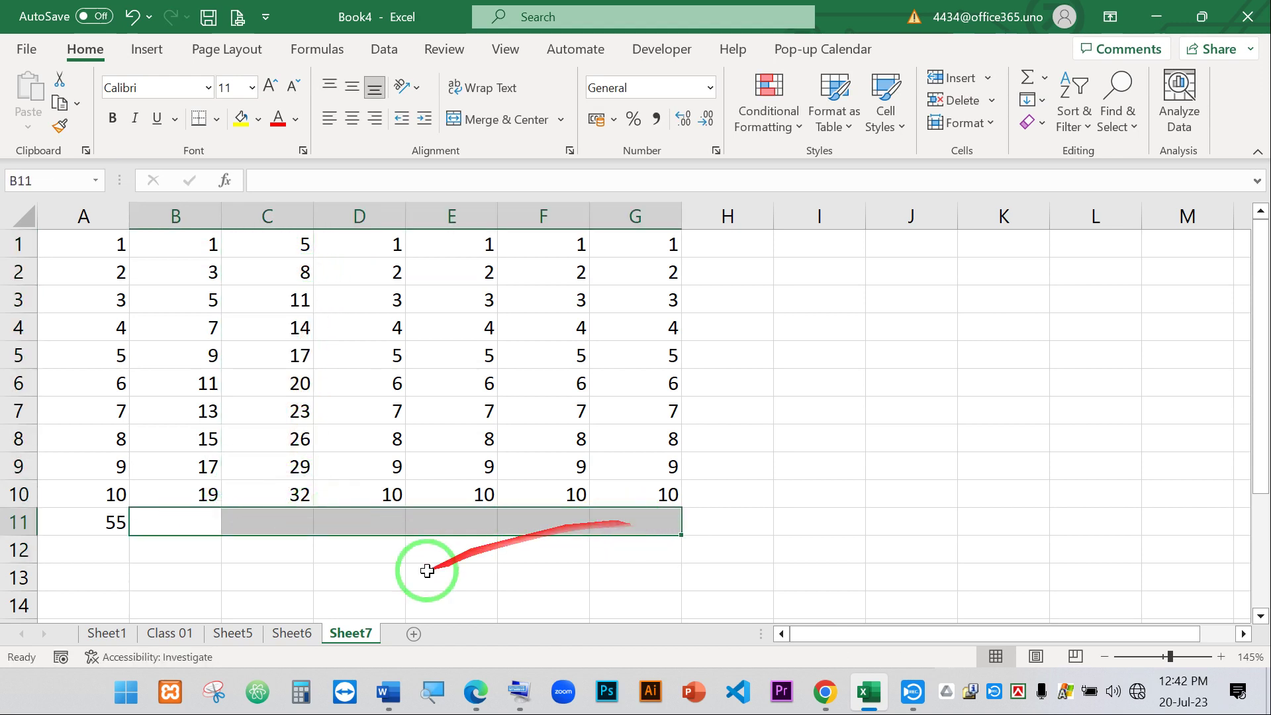
{"action": "left_click", "coordinate": [426, 568]}
{"action": "left_click", "coordinate": [182, 520]}
{"action": "left_click", "coordinate": [267, 517]}
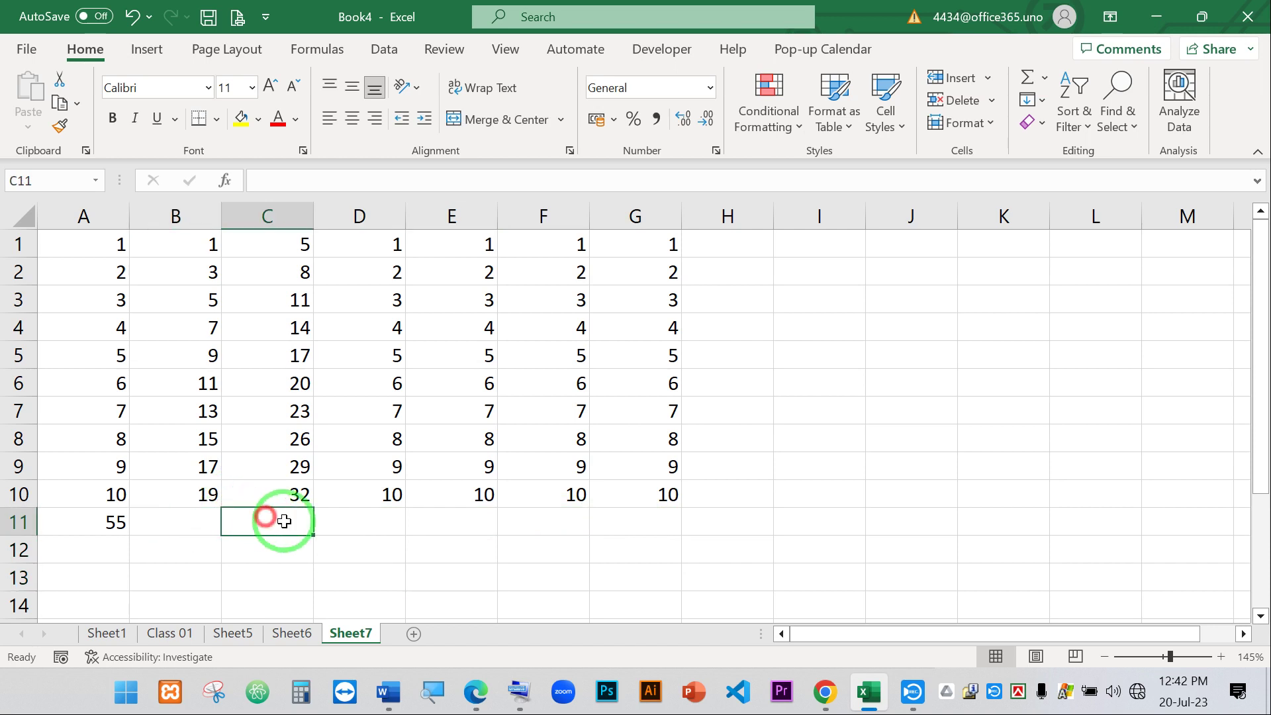
{"action": "left_click", "coordinate": [384, 511]}
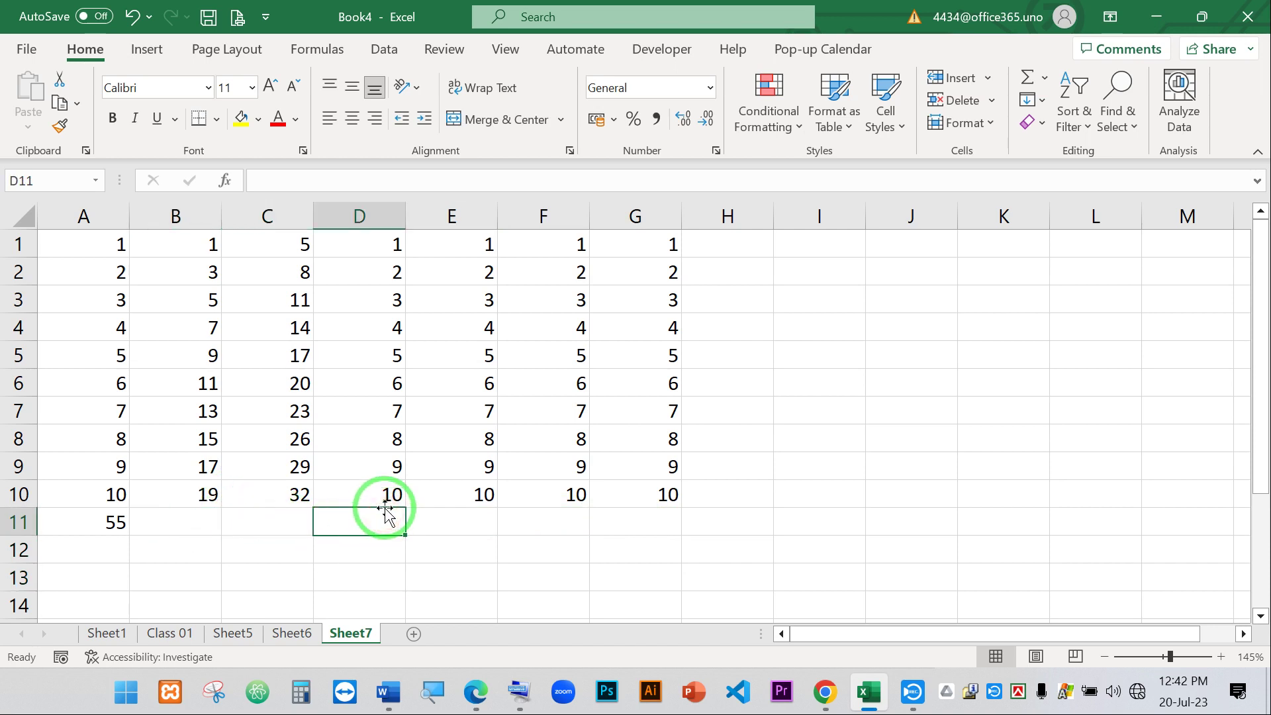
- Copy the A11 total across to G11 and review the new row 11 totals
{"action": "left_click", "coordinate": [109, 522]}
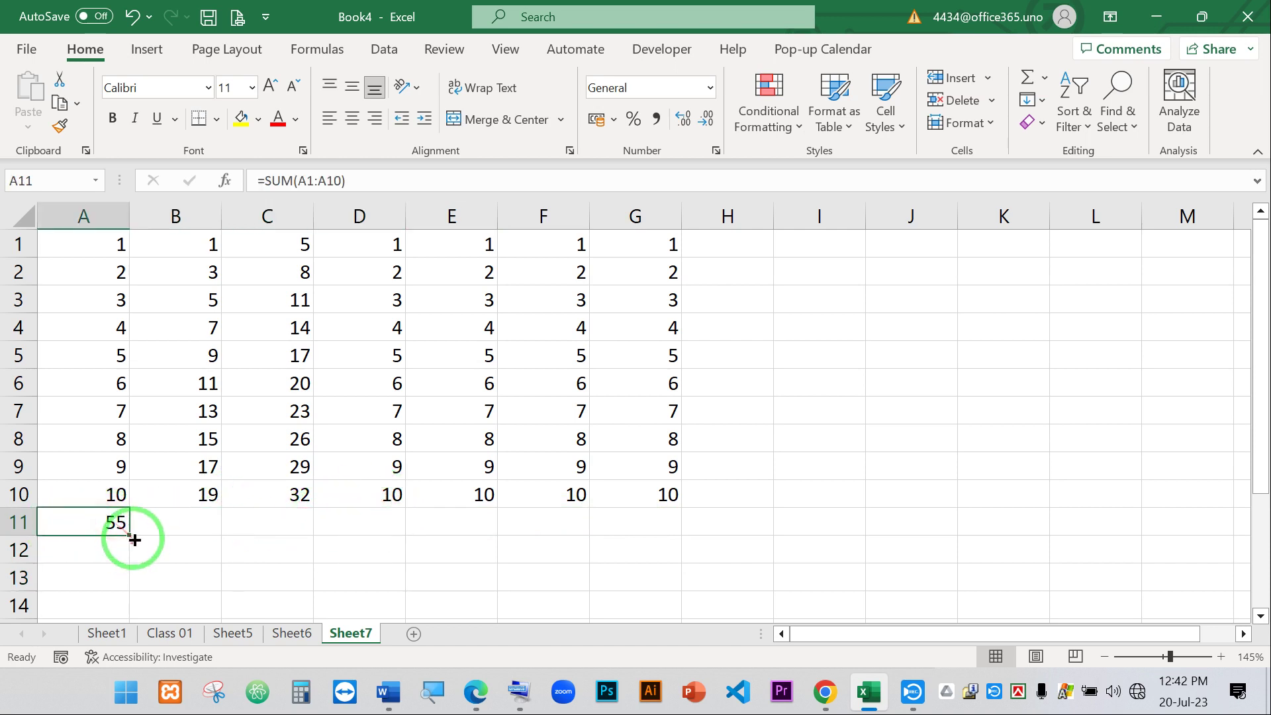
{"action": "left_click_drag", "start_coordinate": [135, 535], "coordinate": [662, 541]}
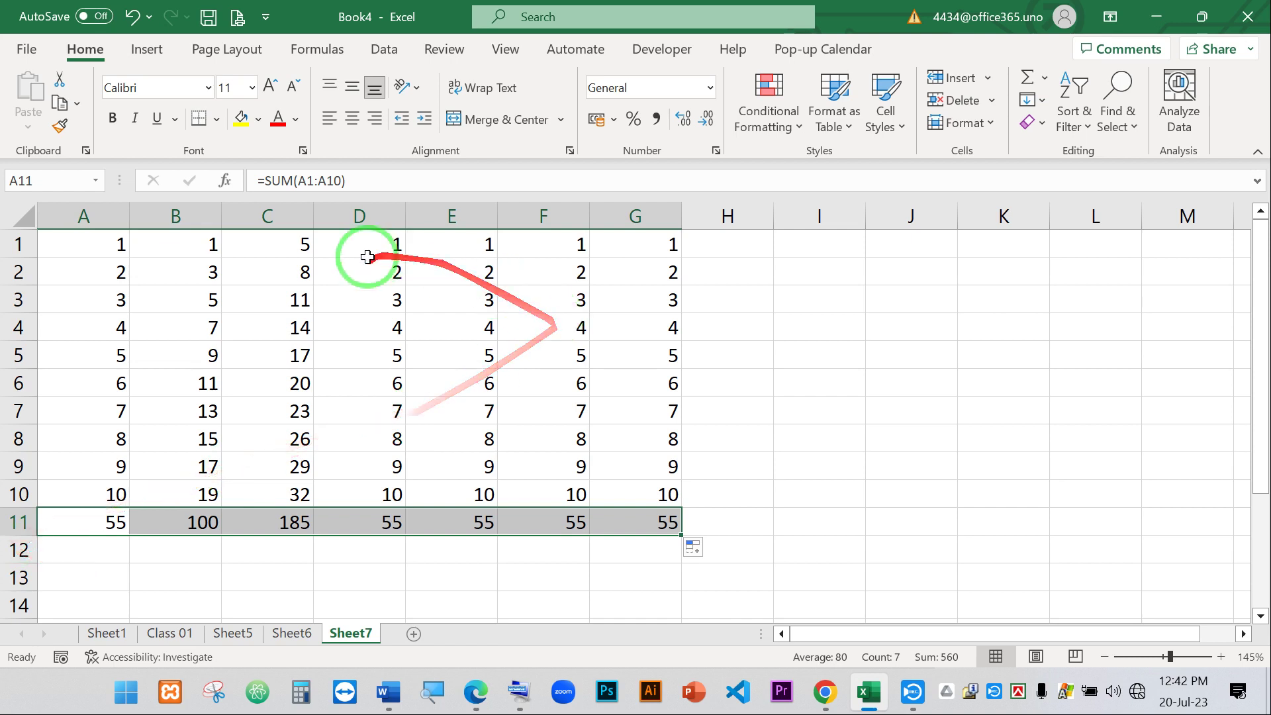
{"action": "left_click_drag", "start_coordinate": [363, 246], "coordinate": [392, 434]}
{"action": "left_click_drag", "start_coordinate": [99, 522], "coordinate": [633, 530]}
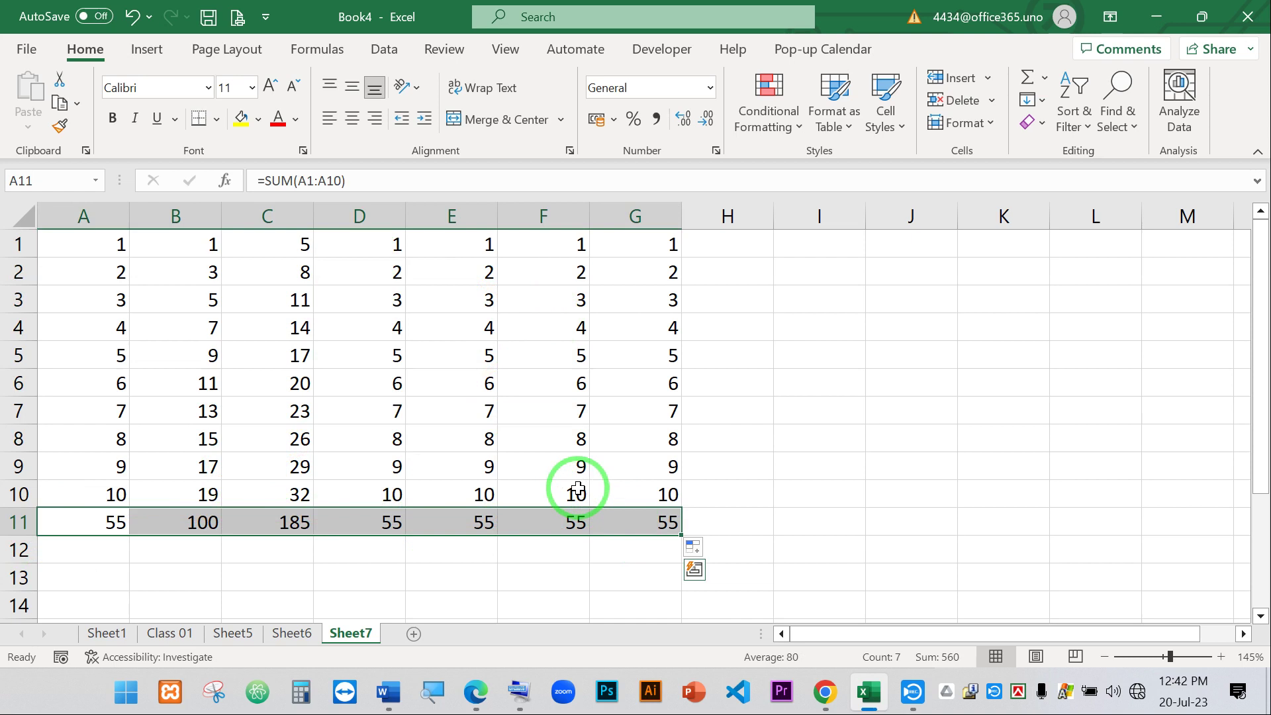
{"action": "left_click", "coordinate": [205, 525]}
{"action": "left_click", "coordinate": [118, 523]}
{"action": "left_click", "coordinate": [177, 522]}
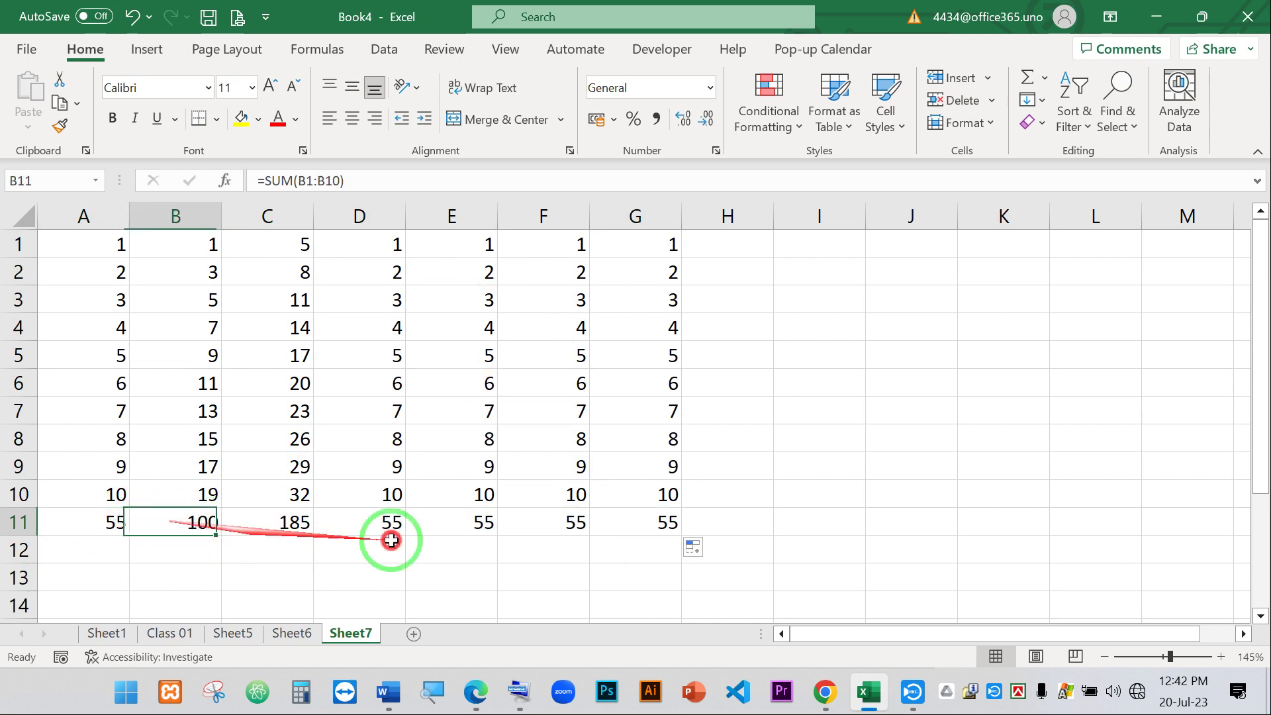
{"action": "left_click_drag", "start_coordinate": [391, 540], "coordinate": [670, 519]}
{"action": "left_click", "coordinate": [576, 596]}
{"action": "left_click", "coordinate": [387, 561]}
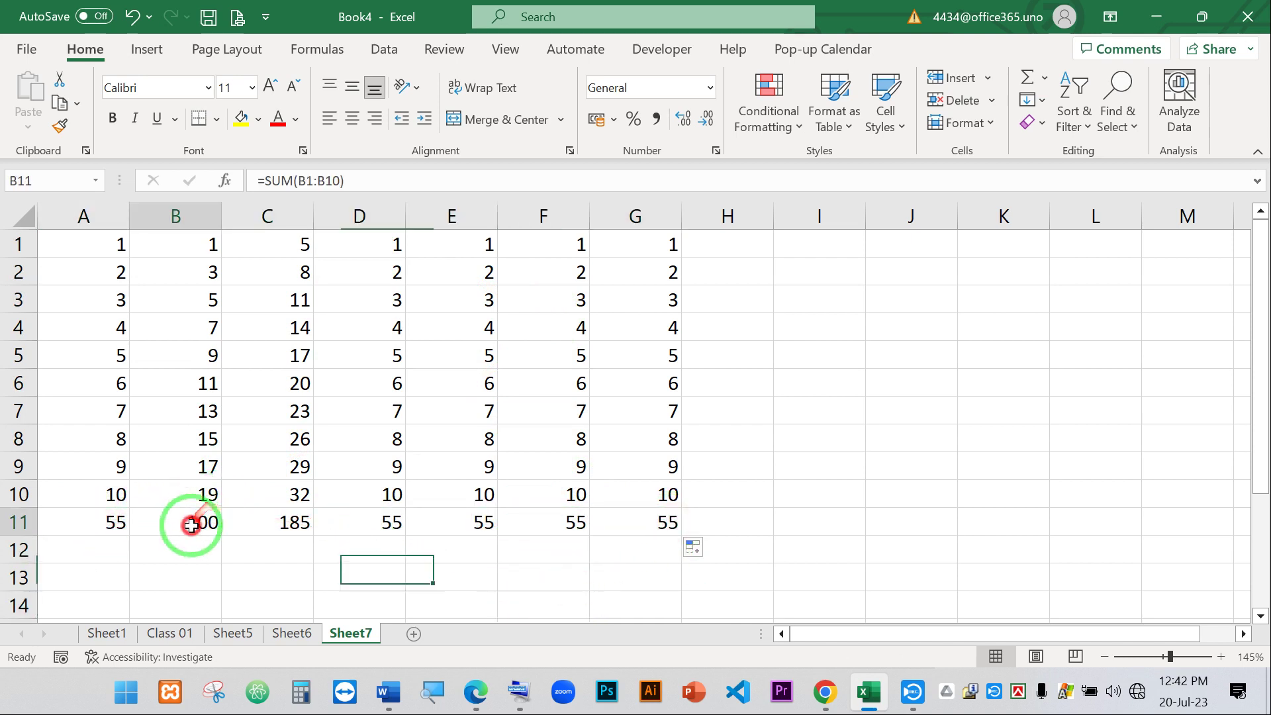
{"action": "left_click", "coordinate": [191, 526]}
- Select B1:B10 to confirm its status-bar sum of 100
{"action": "left_click_drag", "start_coordinate": [192, 242], "coordinate": [200, 493]}
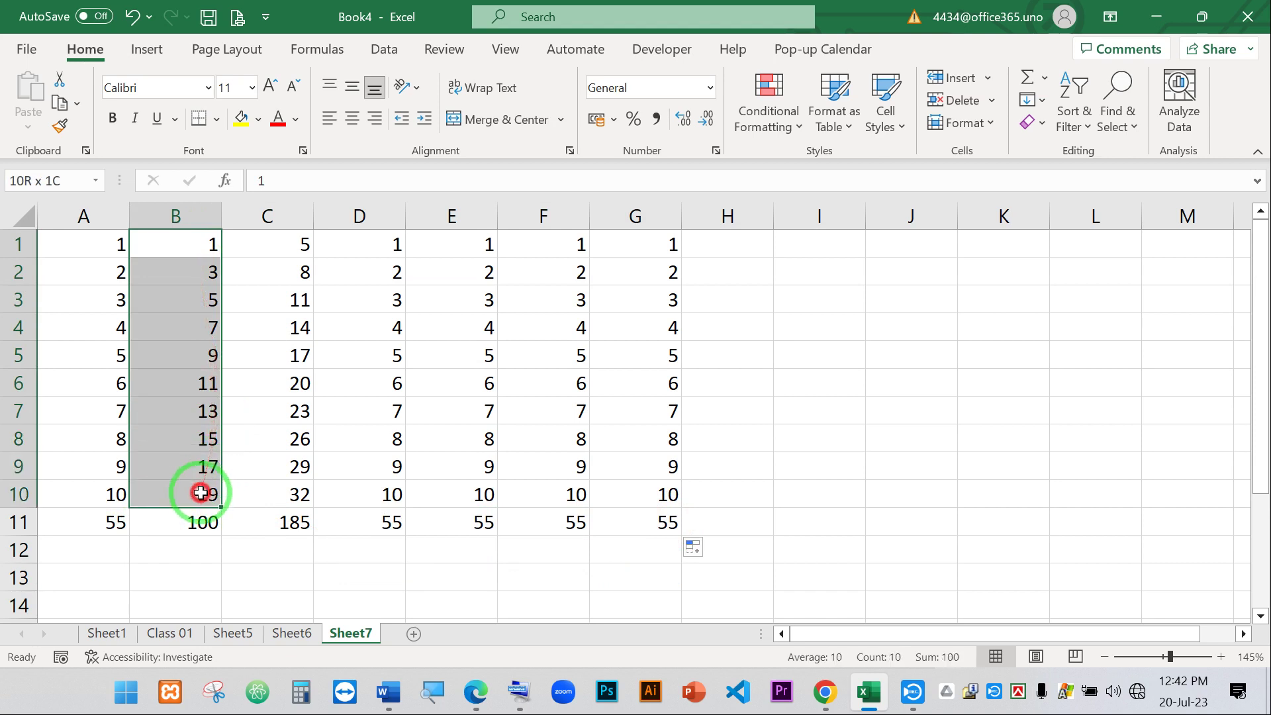
{"action": "left_click", "coordinate": [188, 244]}
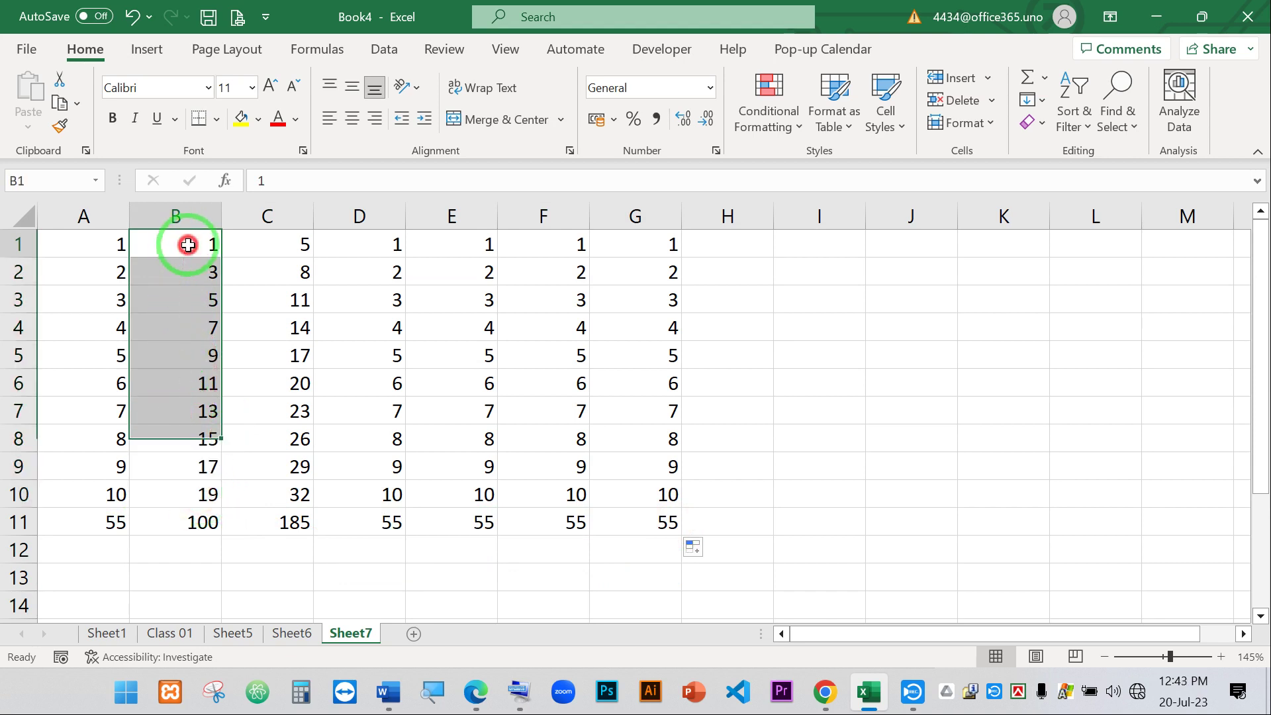
{"action": "left_click_drag", "start_coordinate": [188, 245], "coordinate": [201, 496]}
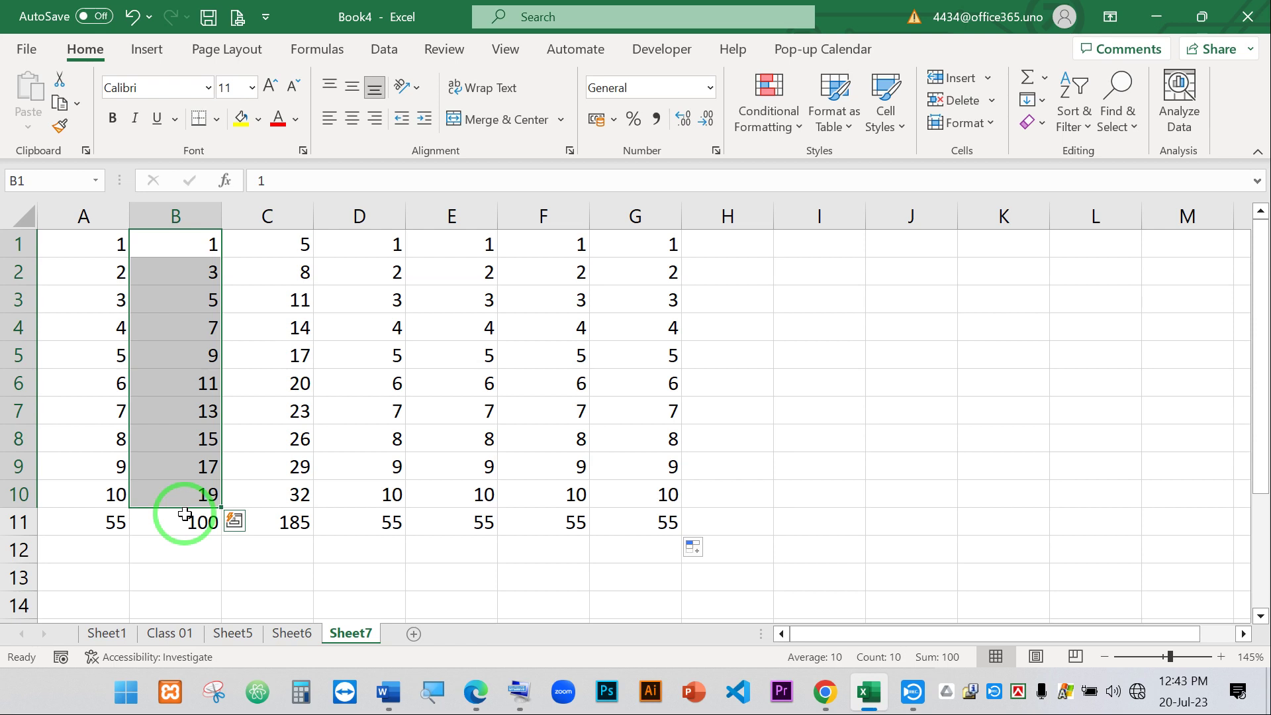
- Replace SUM with PRODUCT in B11, giving =PRODUCT(B1:B10) = 654729075
{"action": "left_click", "coordinate": [182, 516]}
{"action": "double_click", "coordinate": [111, 522]}
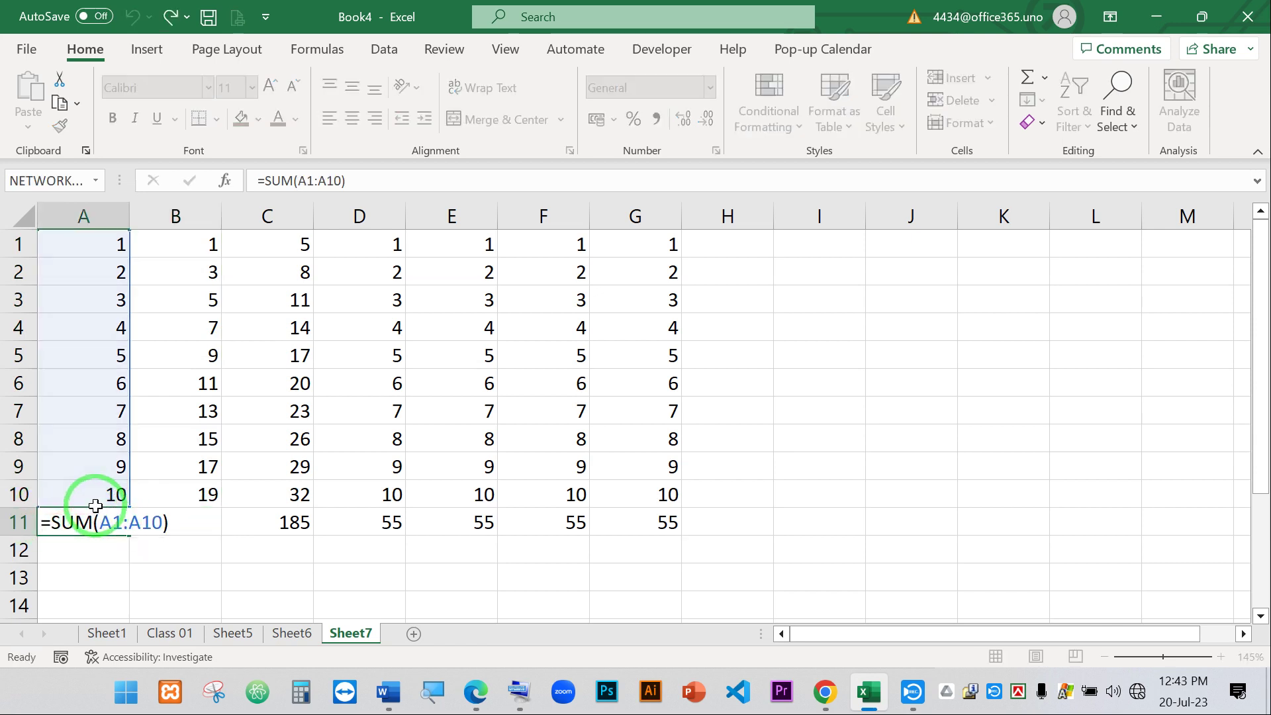
{"action": "key", "text": "Return"}
{"action": "left_click", "coordinate": [202, 524]}
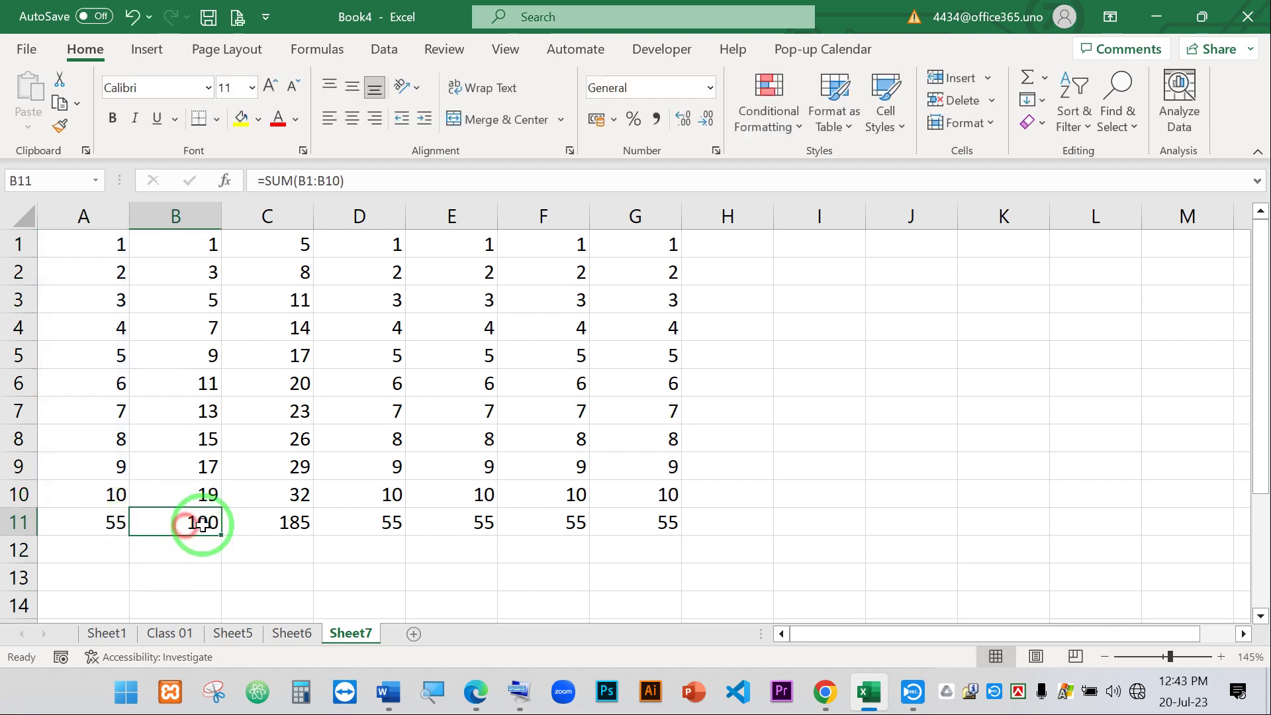
{"action": "double_click", "coordinate": [201, 525]}
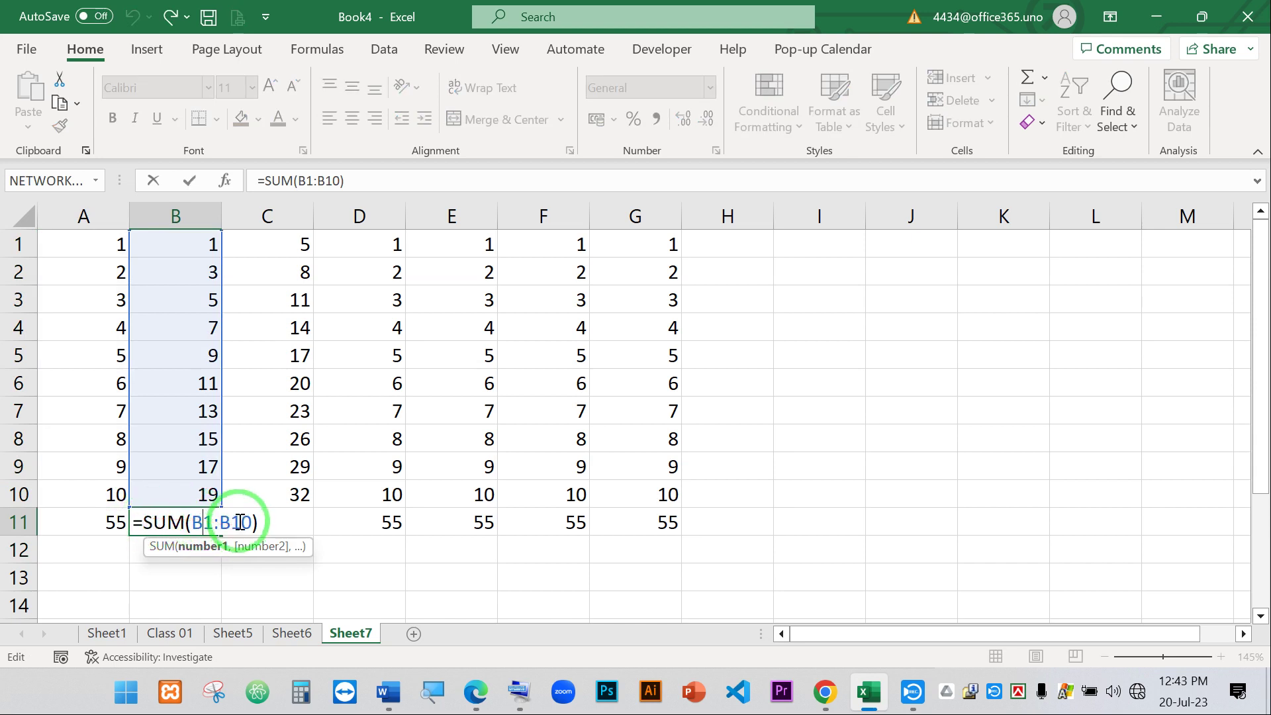
{"action": "left_click", "coordinate": [165, 523]}
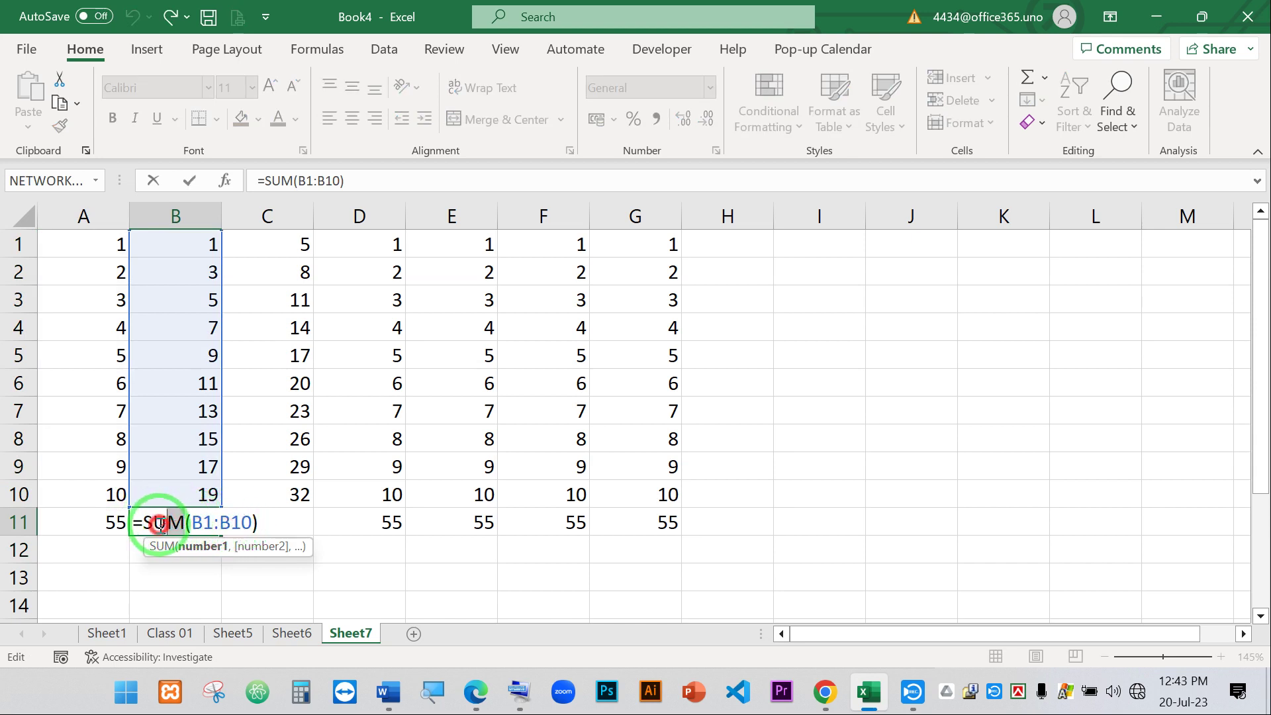
{"action": "left_click_drag", "start_coordinate": [160, 525], "coordinate": [146, 524]}
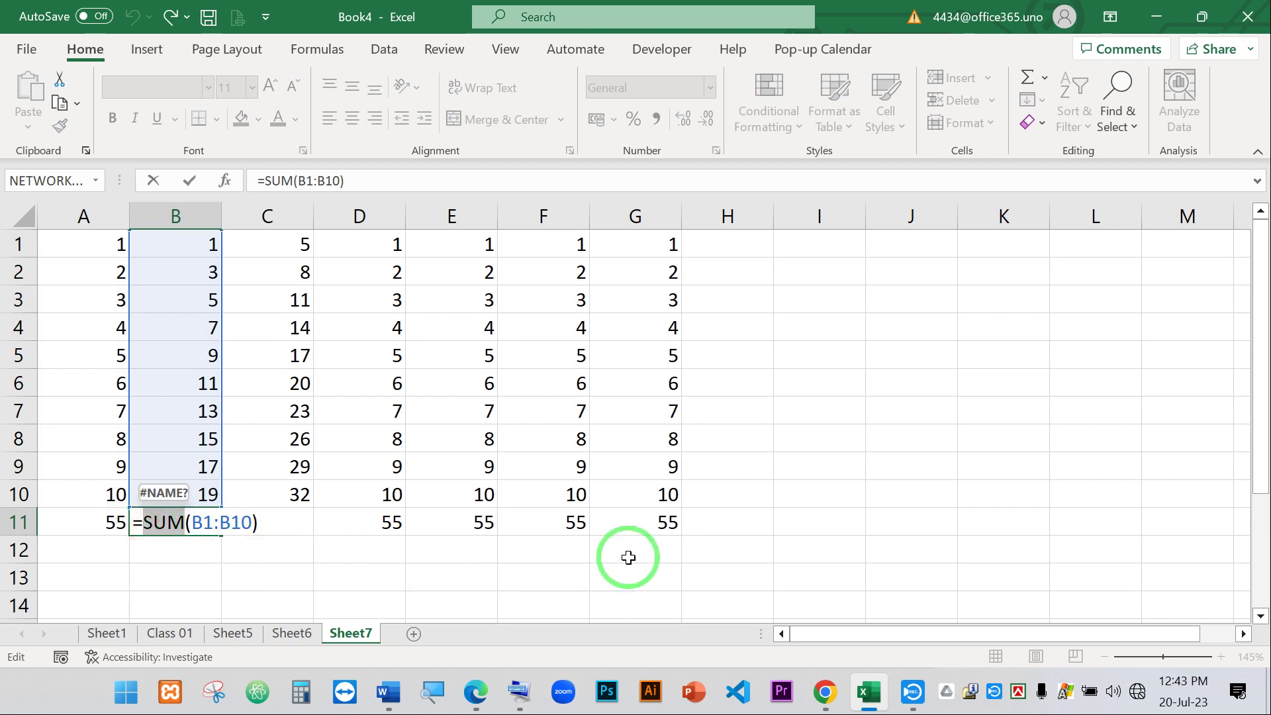
{"action": "key", "text": "BackSpace"}
{"action": "type", "text": "pr"}
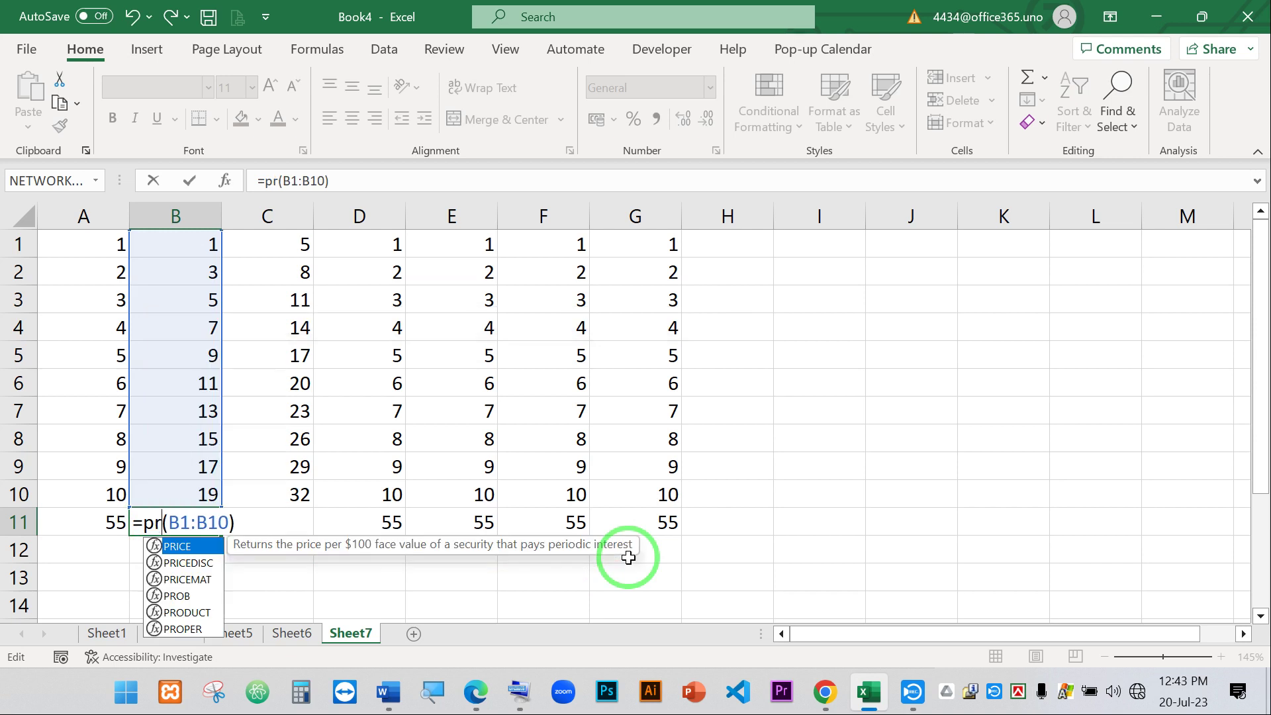
{"action": "type", "text": "od"}
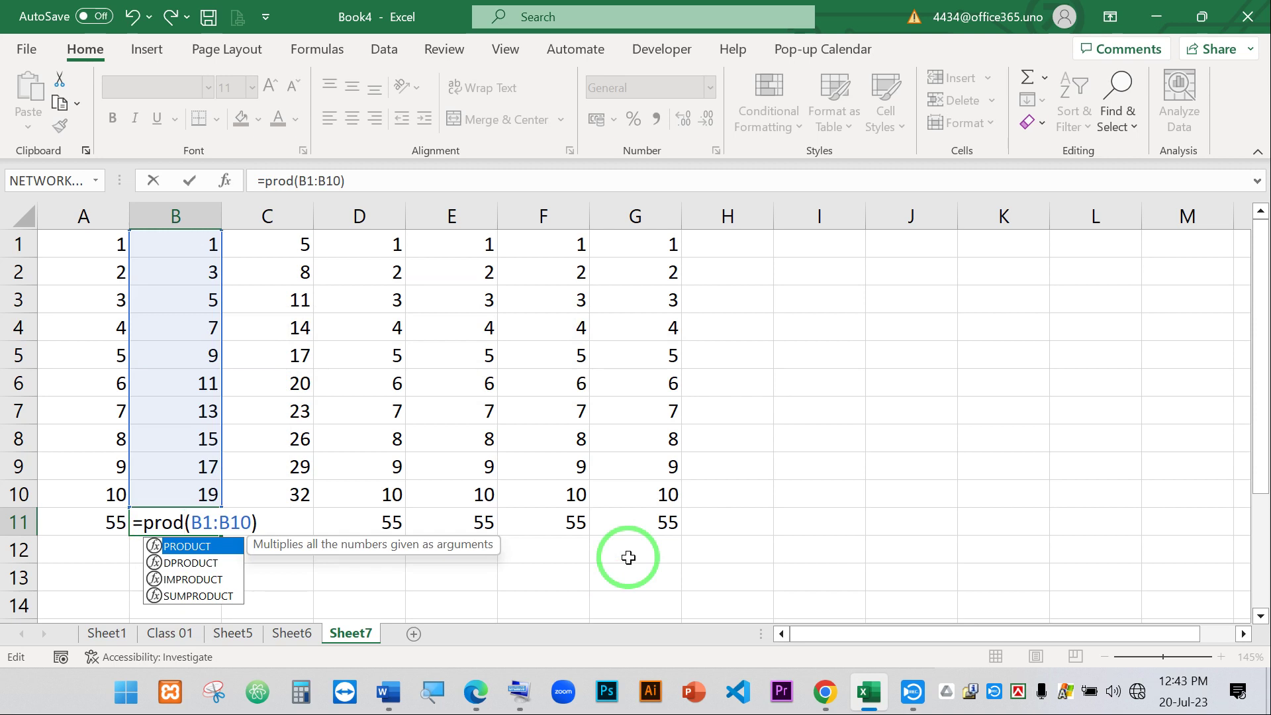
{"action": "key", "text": "Tab"}
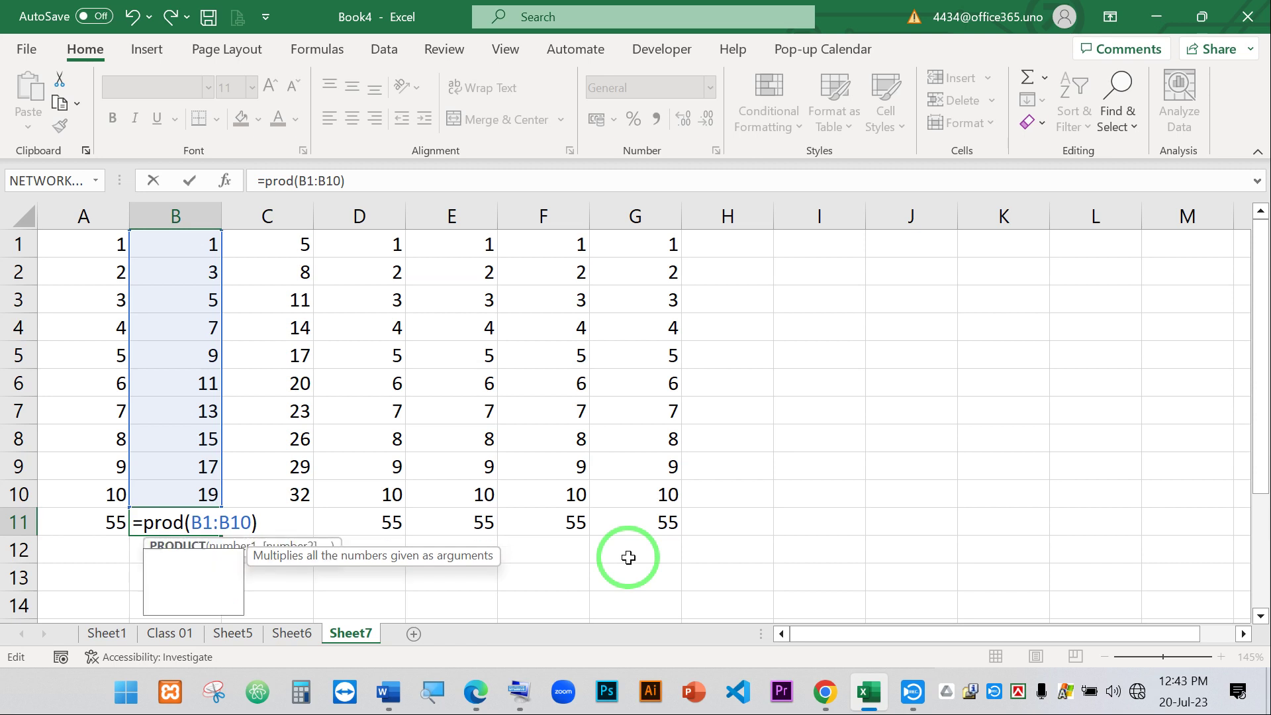
{"action": "key", "text": "Return"}
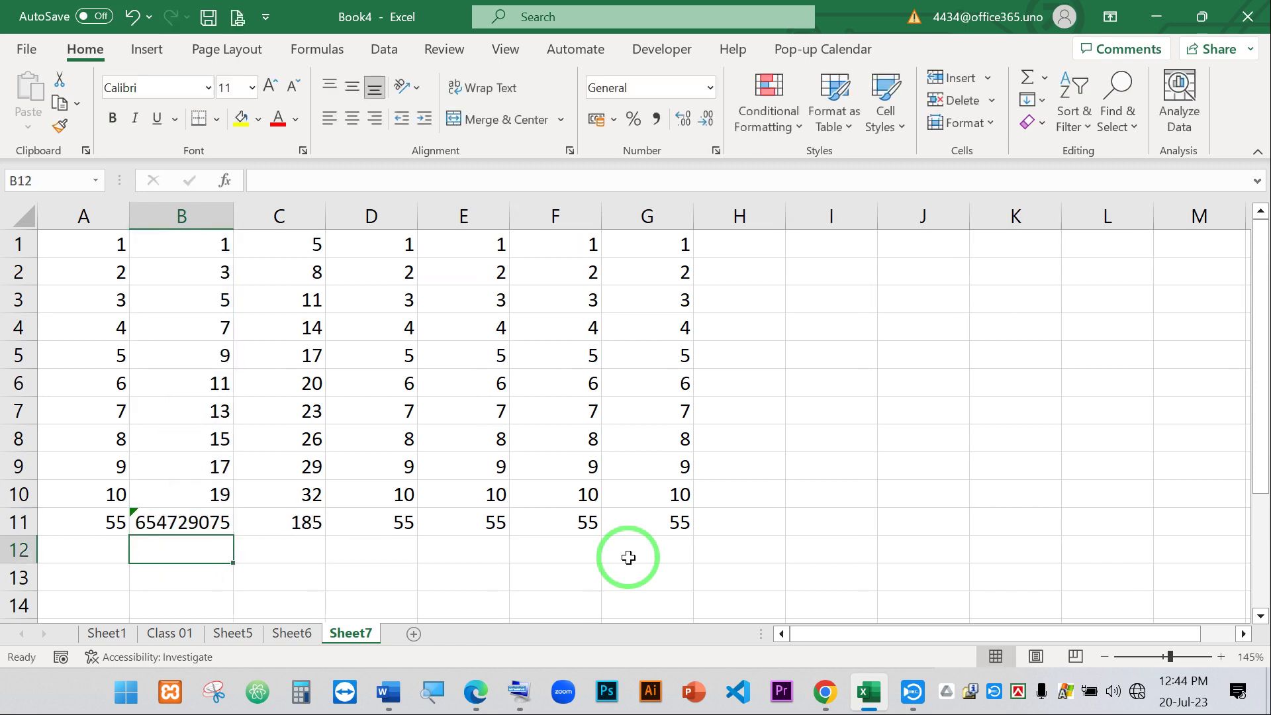
{"action": "left_click_drag", "start_coordinate": [179, 248], "coordinate": [183, 505]}
{"action": "left_click", "coordinate": [184, 522]}
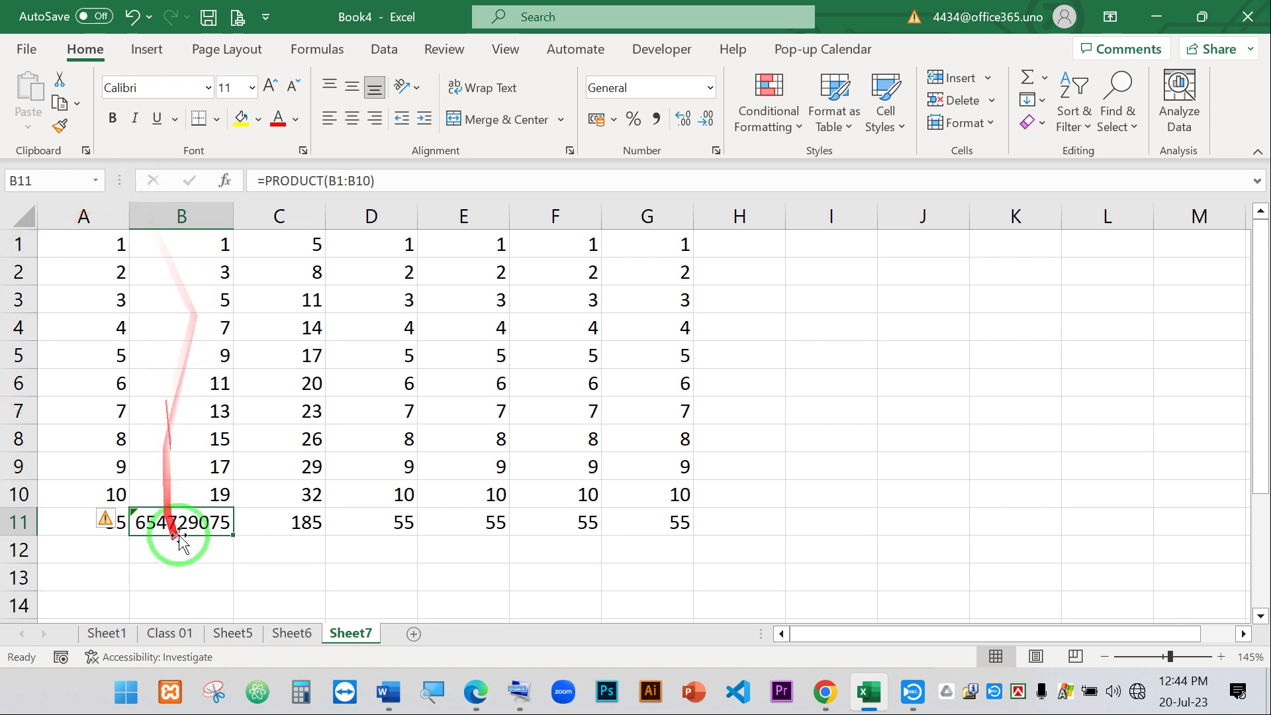
{"action": "double_click", "coordinate": [195, 520]}
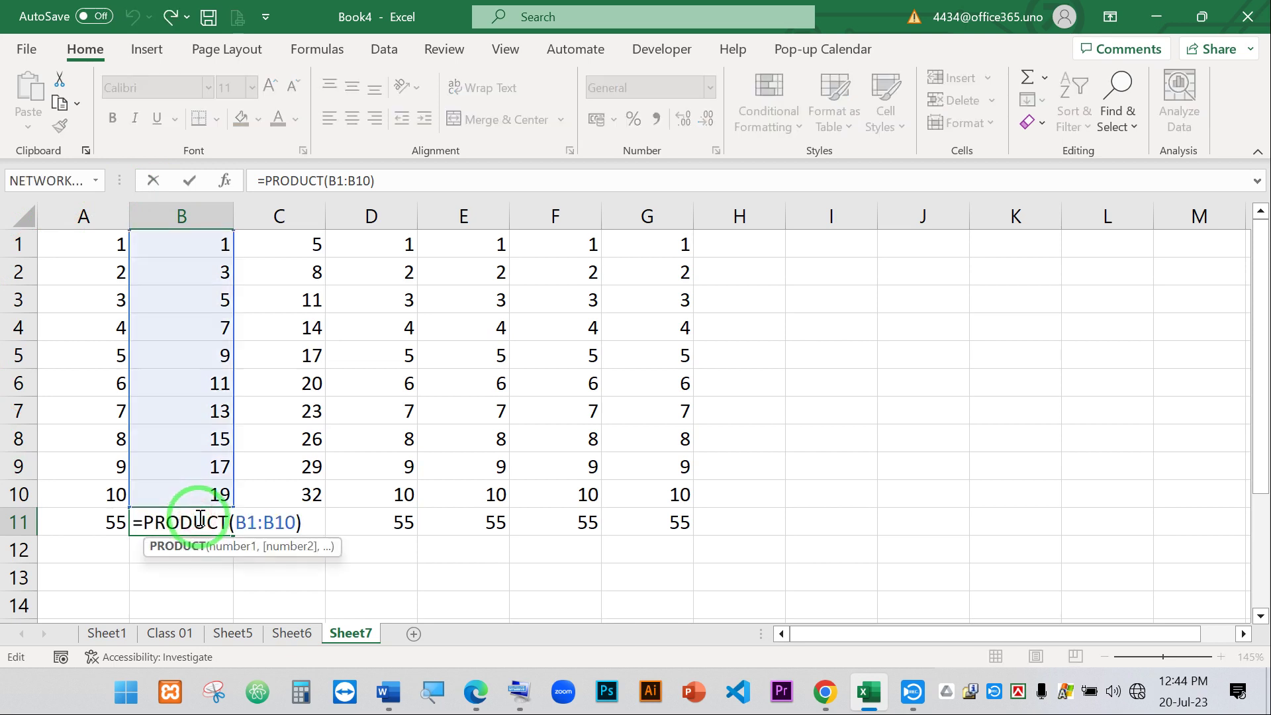
{"action": "key", "text": "Return"}
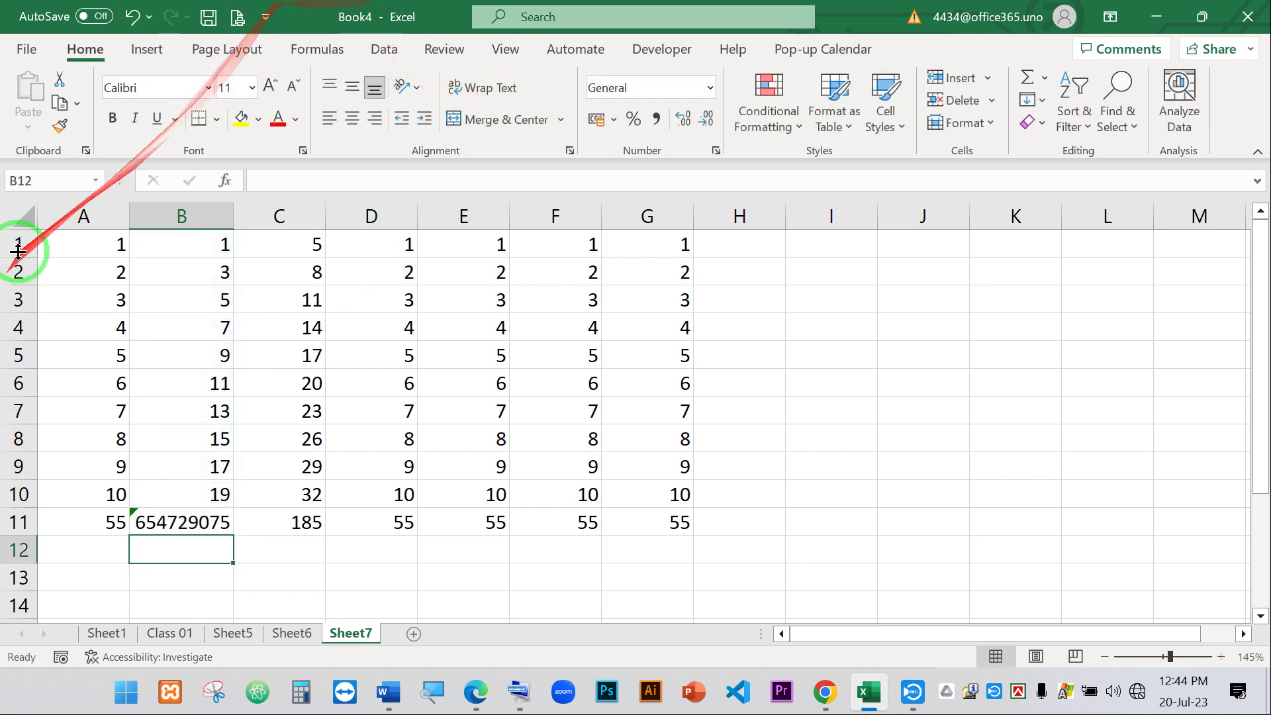
{"action": "left_click_drag", "start_coordinate": [68, 251], "coordinate": [80, 494]}
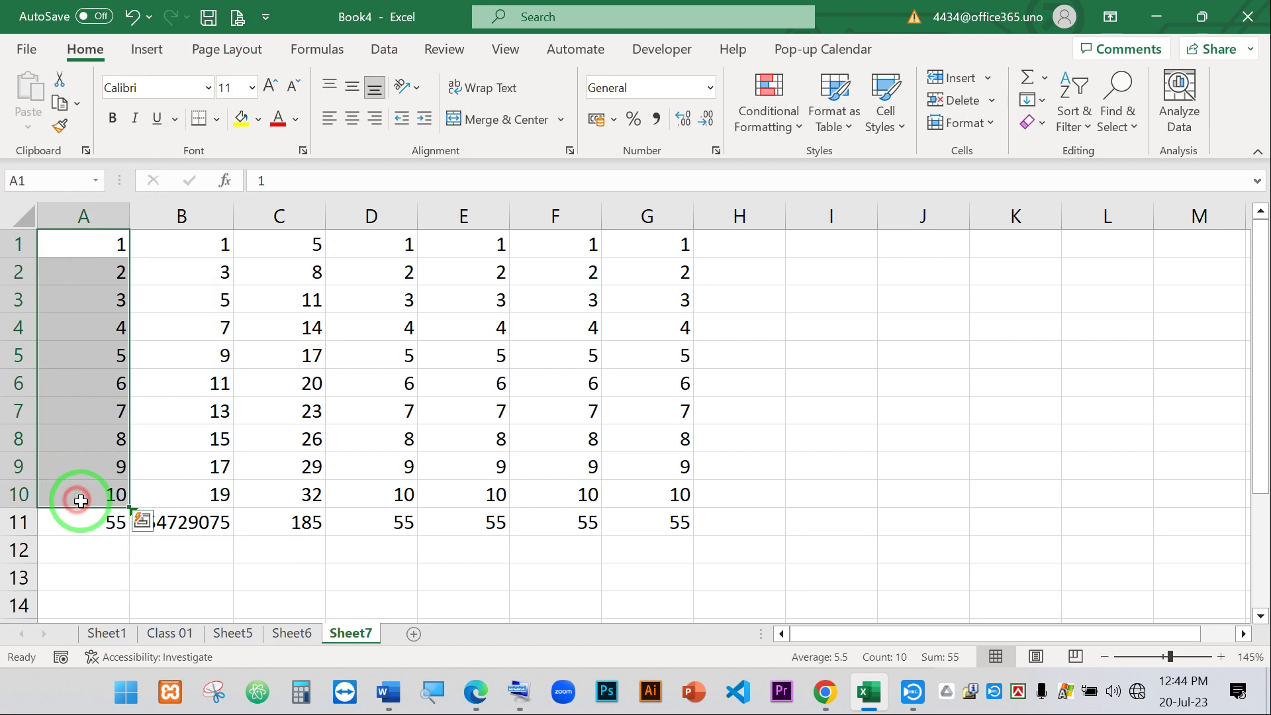
{"action": "left_click", "coordinate": [90, 523]}
{"action": "double_click", "coordinate": [90, 523]}
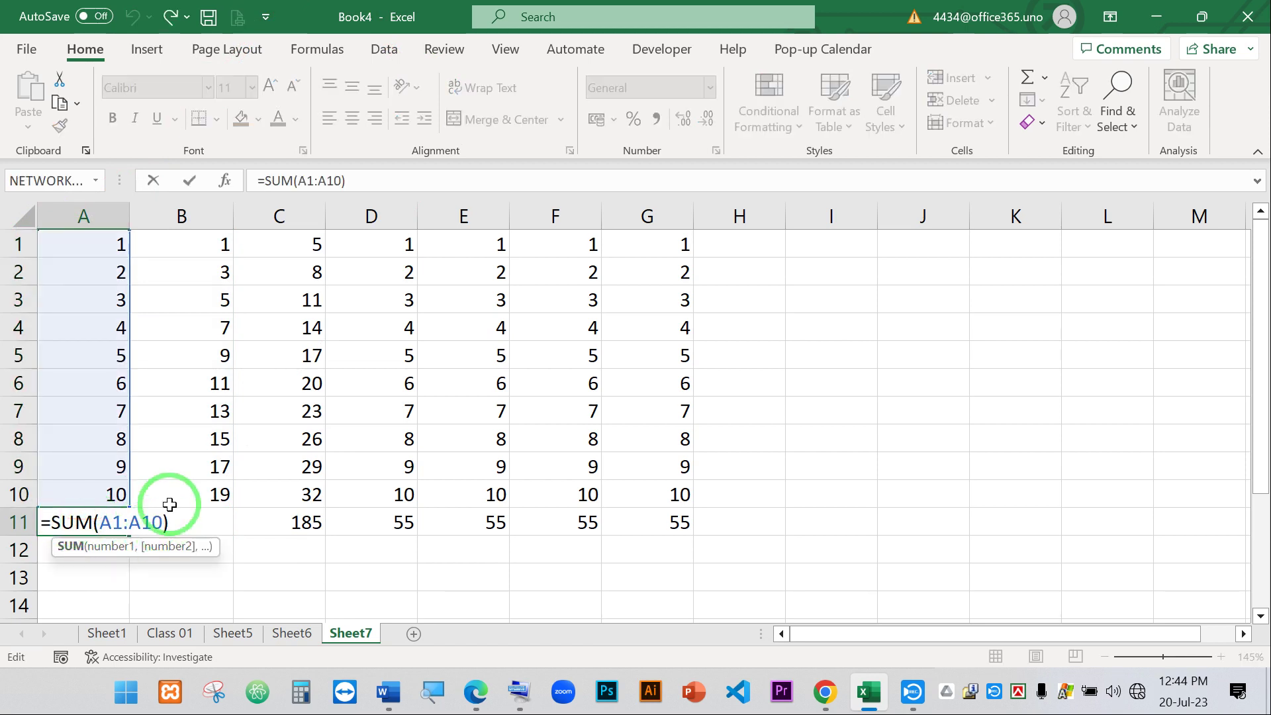
{"action": "key", "text": "Return"}
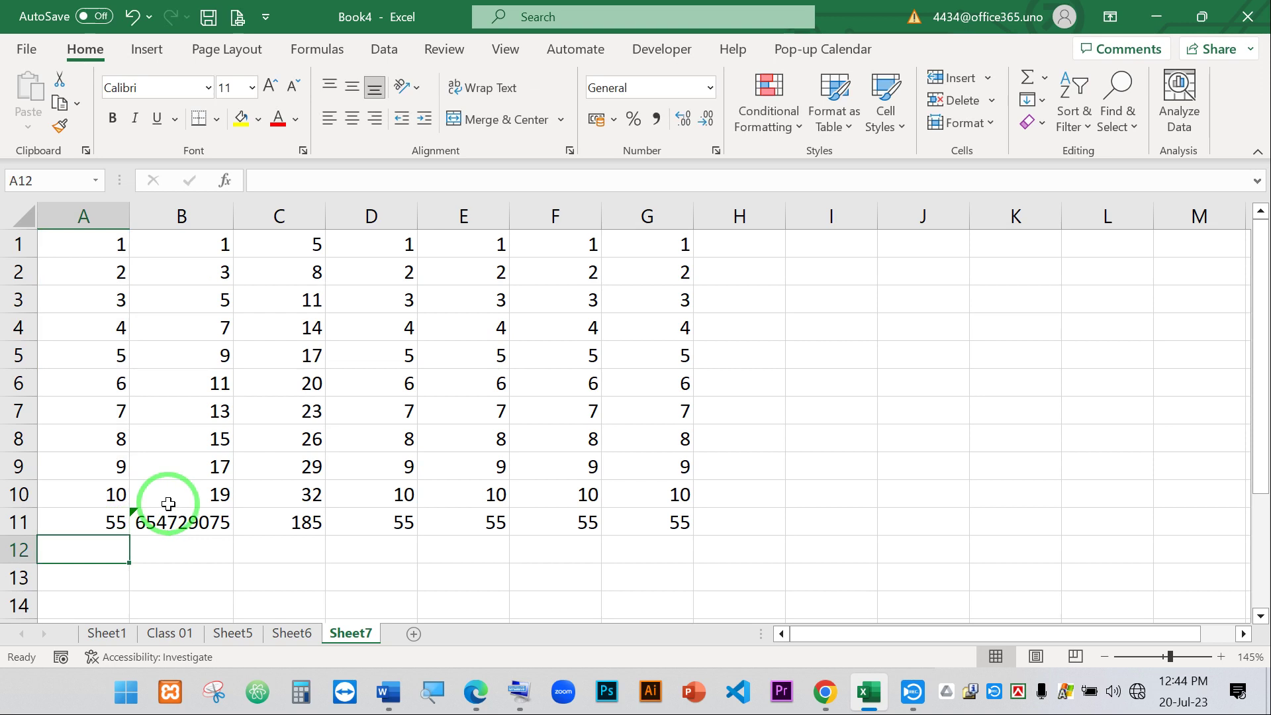
{"action": "double_click", "coordinate": [287, 522]}
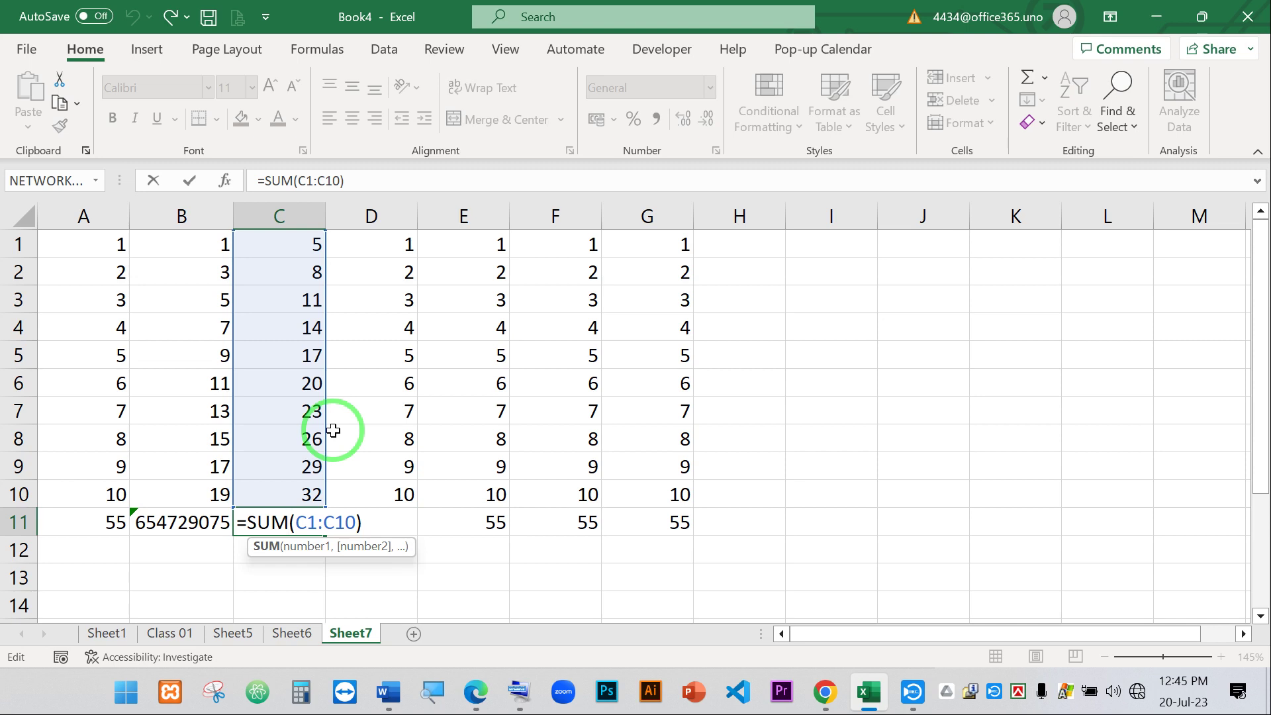
{"action": "key", "text": "Return"}
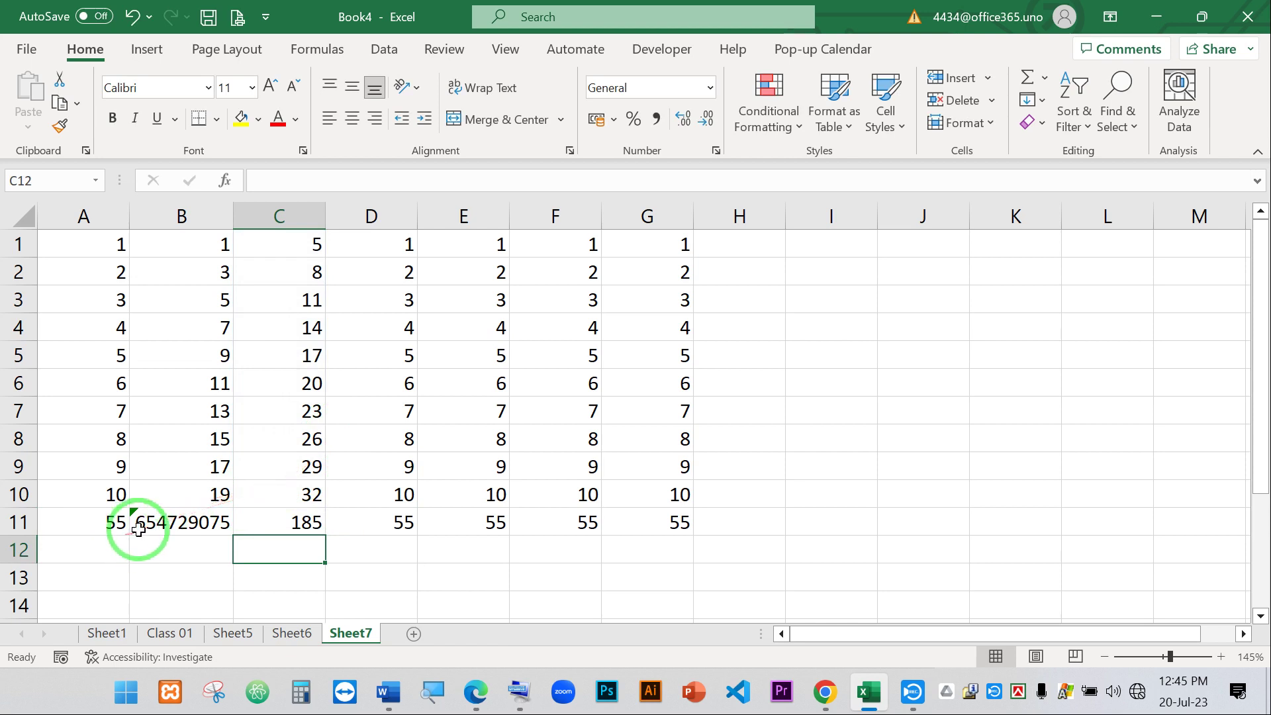
{"action": "left_click", "coordinate": [163, 524]}
{"action": "left_click", "coordinate": [281, 524]}
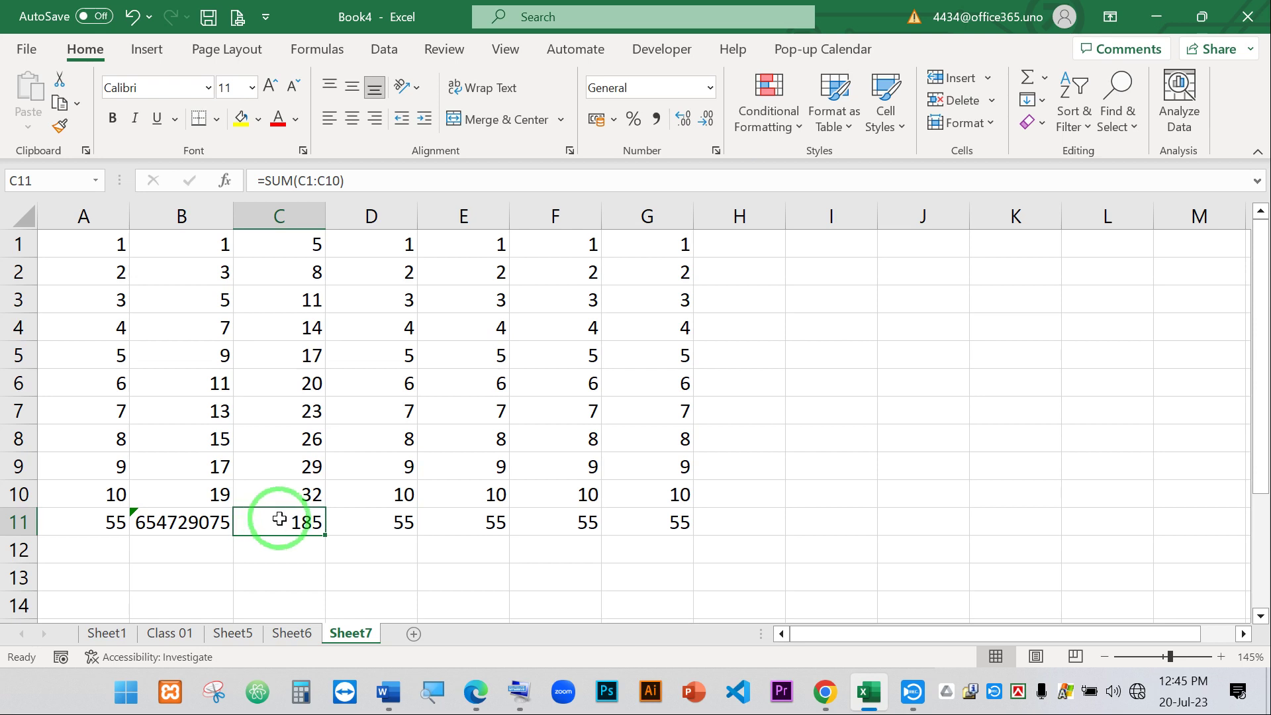
- Change C11 to =AVERAGE(C1:C10), showing 18.5, and select column C to compare
{"action": "double_click", "coordinate": [281, 523]}
{"action": "left_click_drag", "start_coordinate": [289, 520], "coordinate": [248, 523]}
{"action": "type", "text": "aver"}
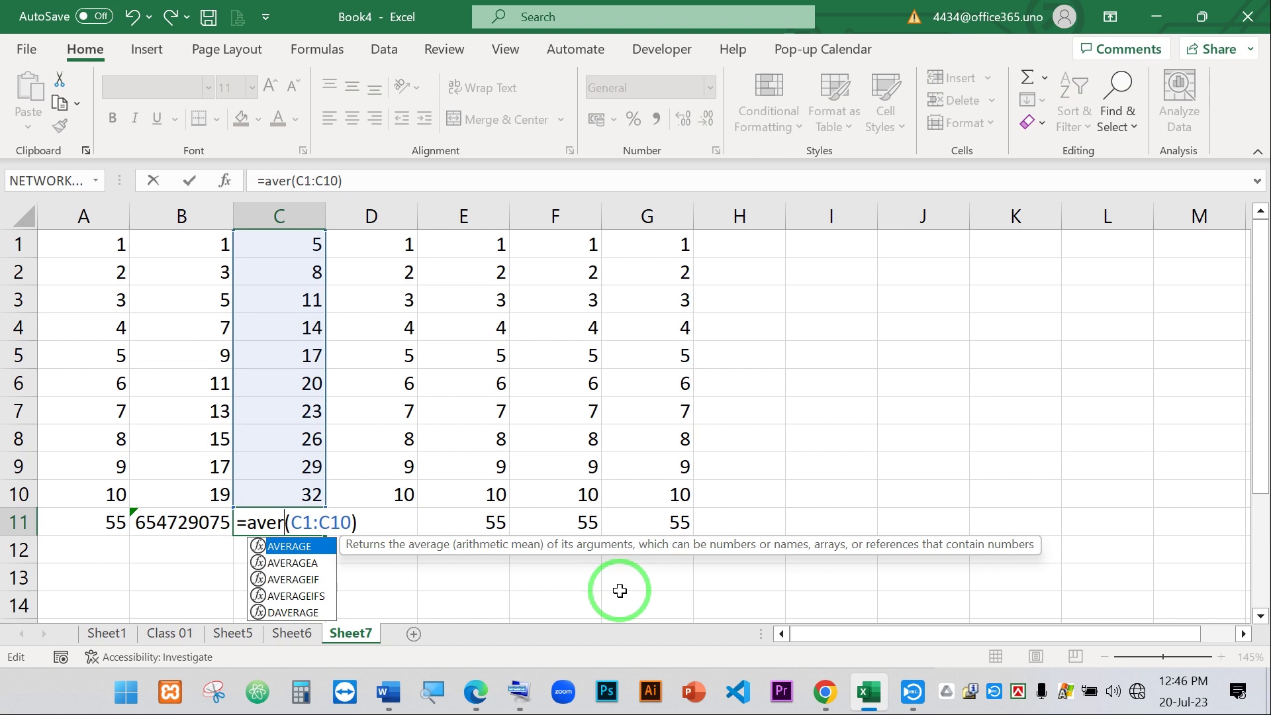
{"action": "key", "text": "Tab"}
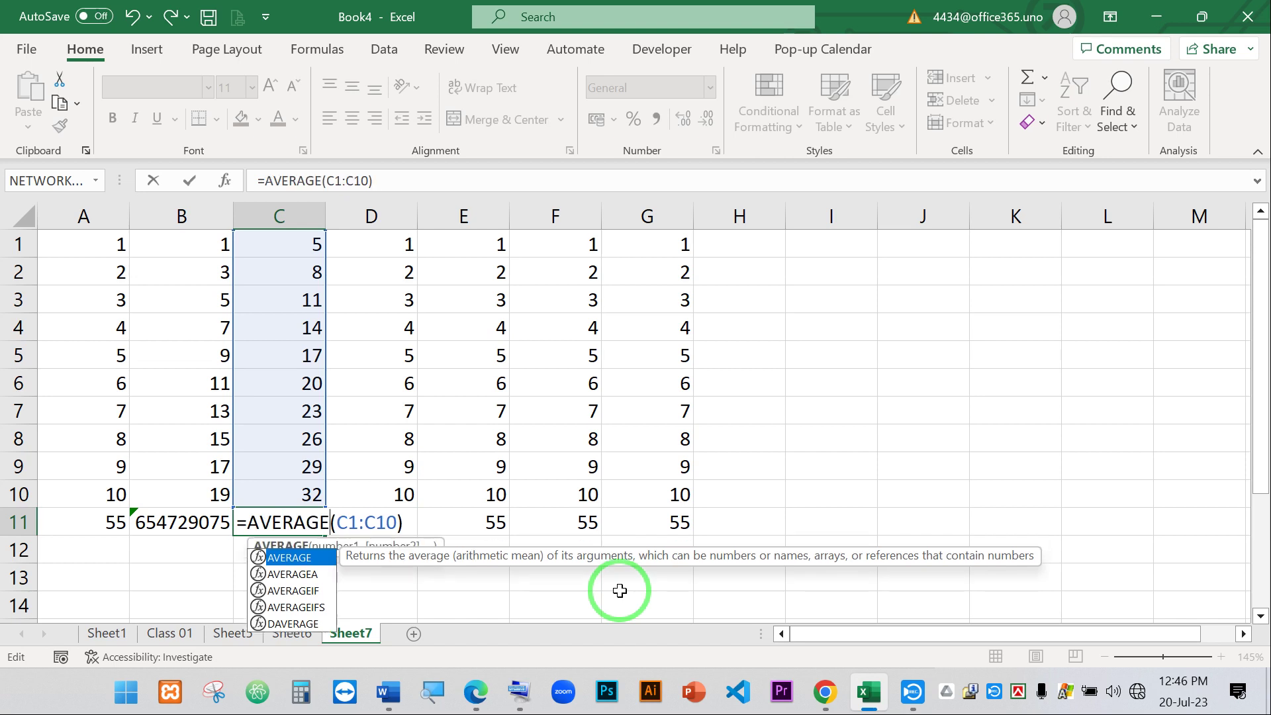
{"action": "key", "text": "Return"}
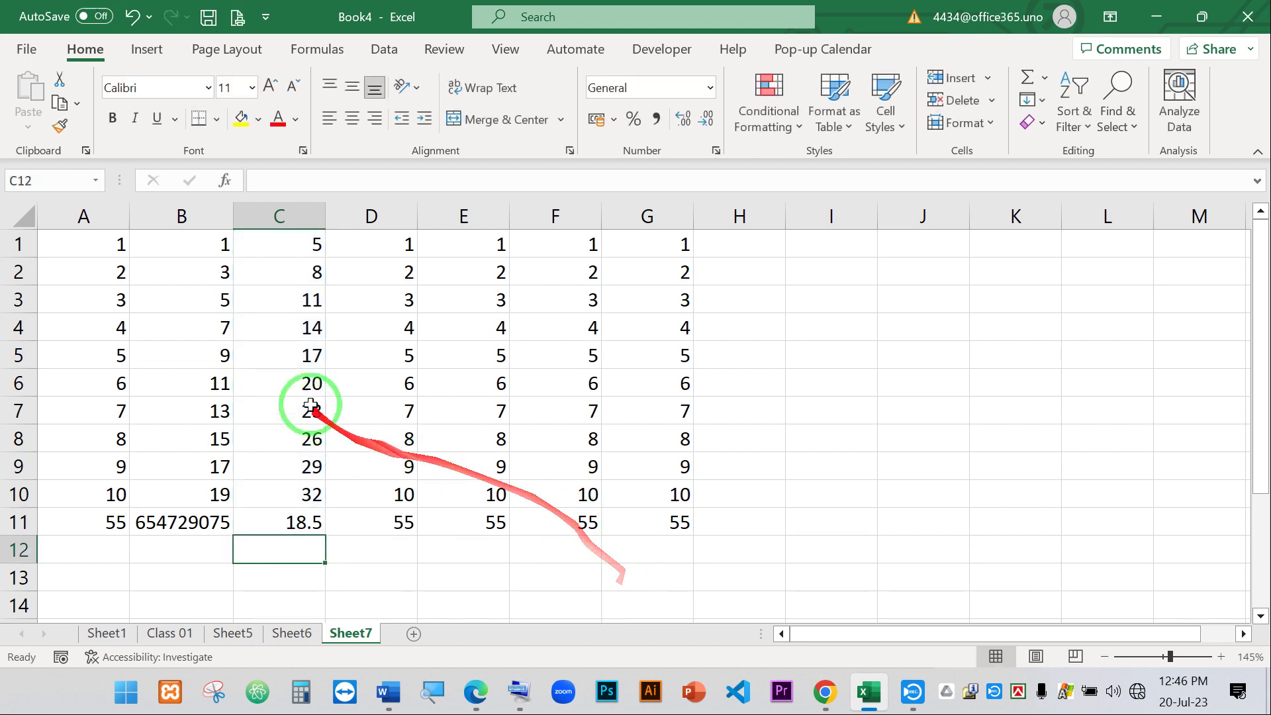
{"action": "left_click", "coordinate": [285, 250]}
{"action": "left_click_drag", "start_coordinate": [285, 249], "coordinate": [304, 525]}
{"action": "left_click", "coordinate": [303, 521]}
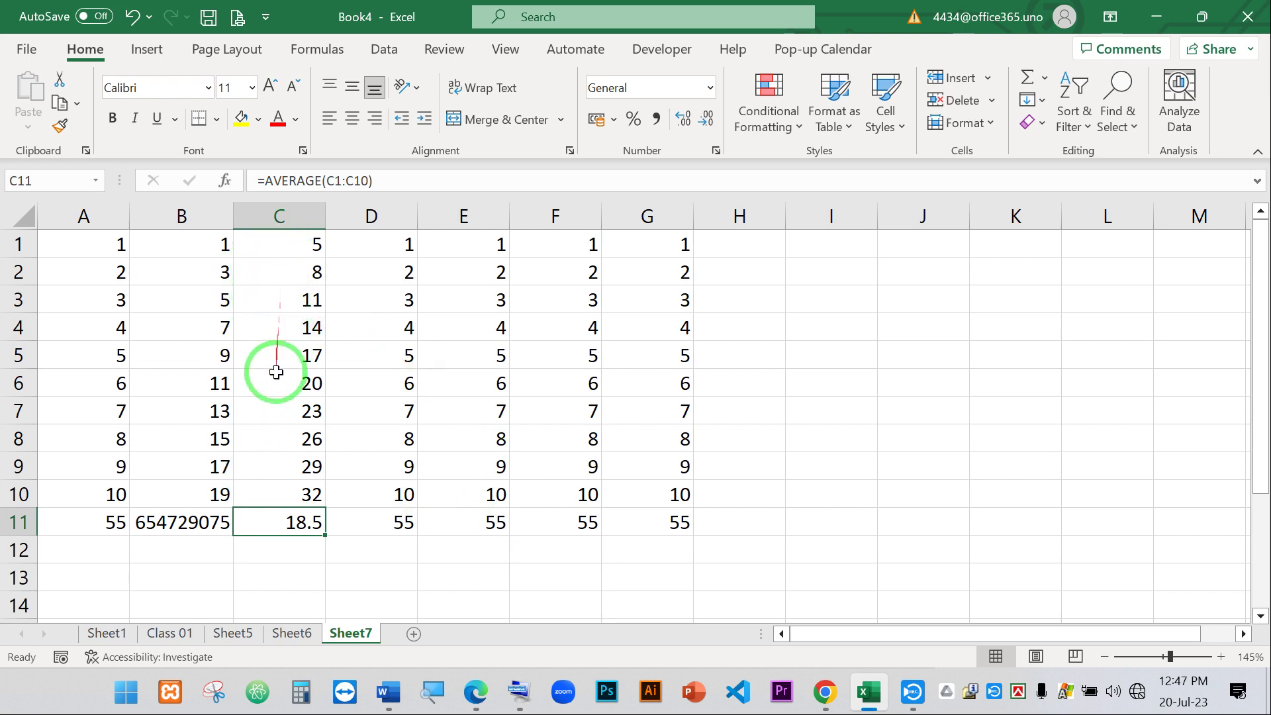
{"action": "left_click", "coordinate": [288, 497]}
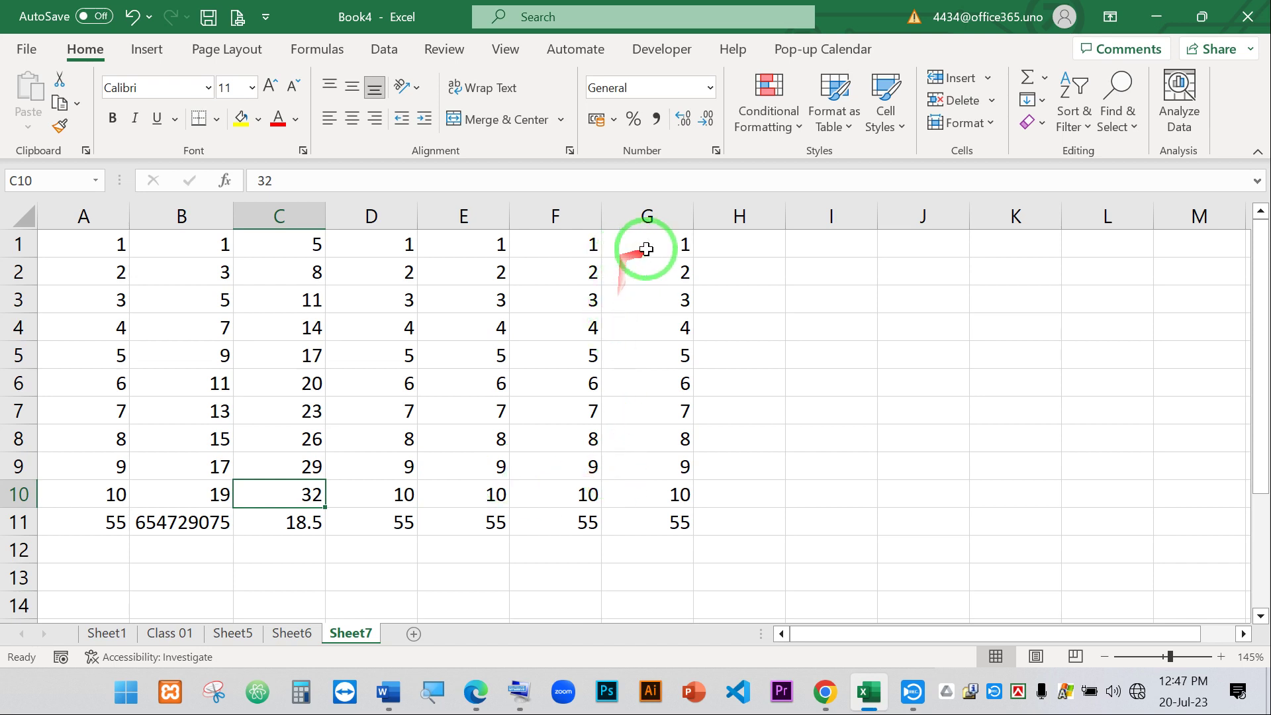
{"action": "left_click_drag", "start_coordinate": [647, 248], "coordinate": [682, 523]}
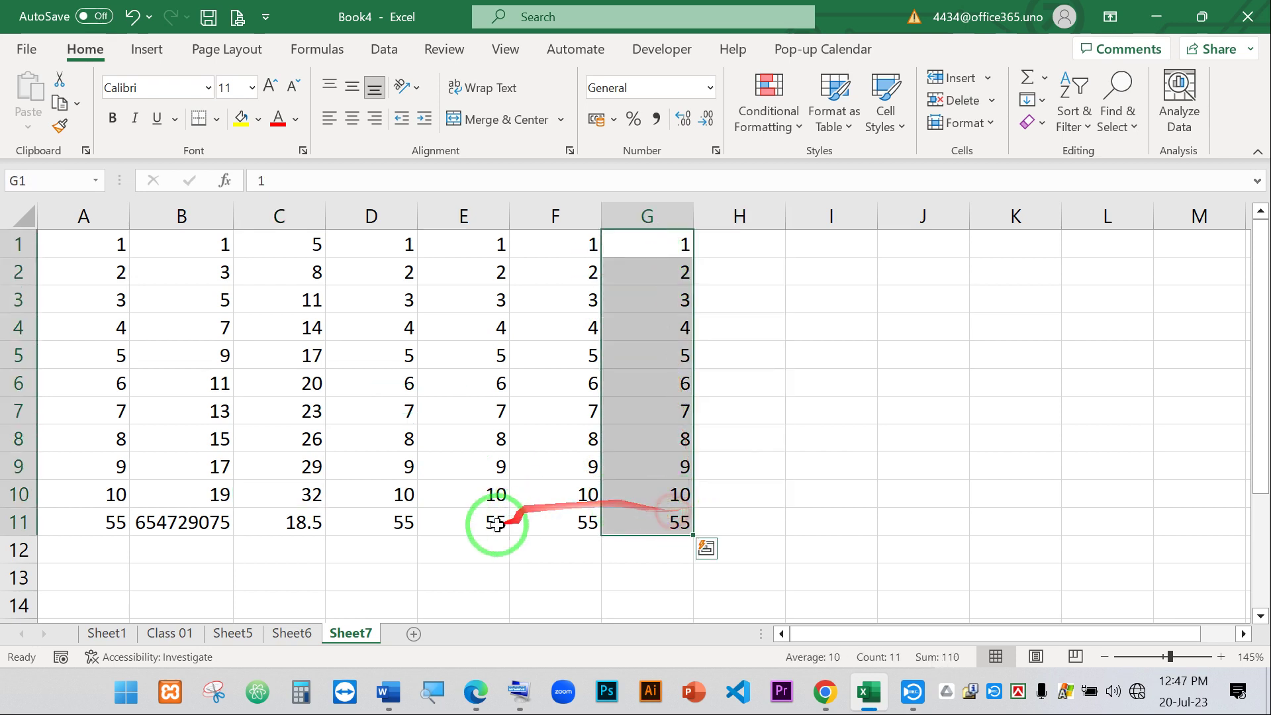
{"action": "left_click", "coordinate": [490, 523]}
{"action": "left_click_drag", "start_coordinate": [391, 244], "coordinate": [336, 522]}
- Change D11 to =COUNT(D1:D10), showing 10, and select column D's values to check
{"action": "left_click", "coordinate": [377, 522]}
{"action": "double_click", "coordinate": [381, 522]}
{"action": "key", "text": "BackSpace"}
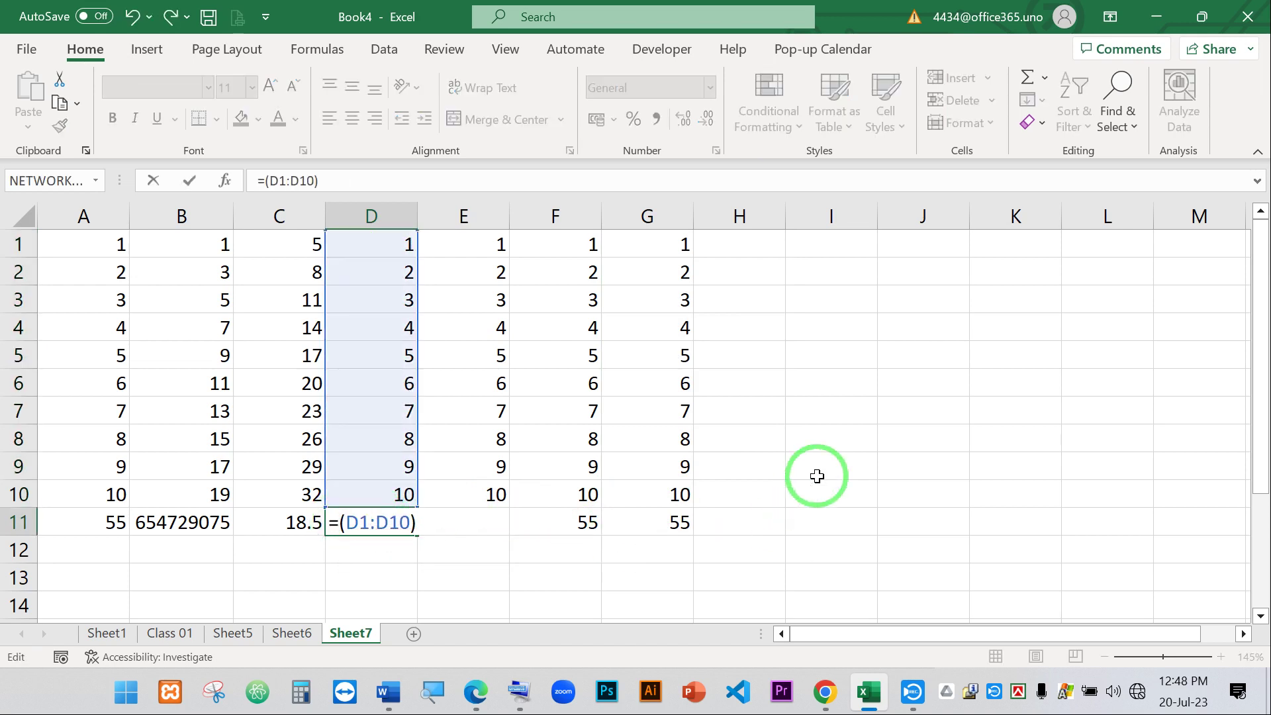
{"action": "type", "text": "count"}
{"action": "key", "text": "Tab"}
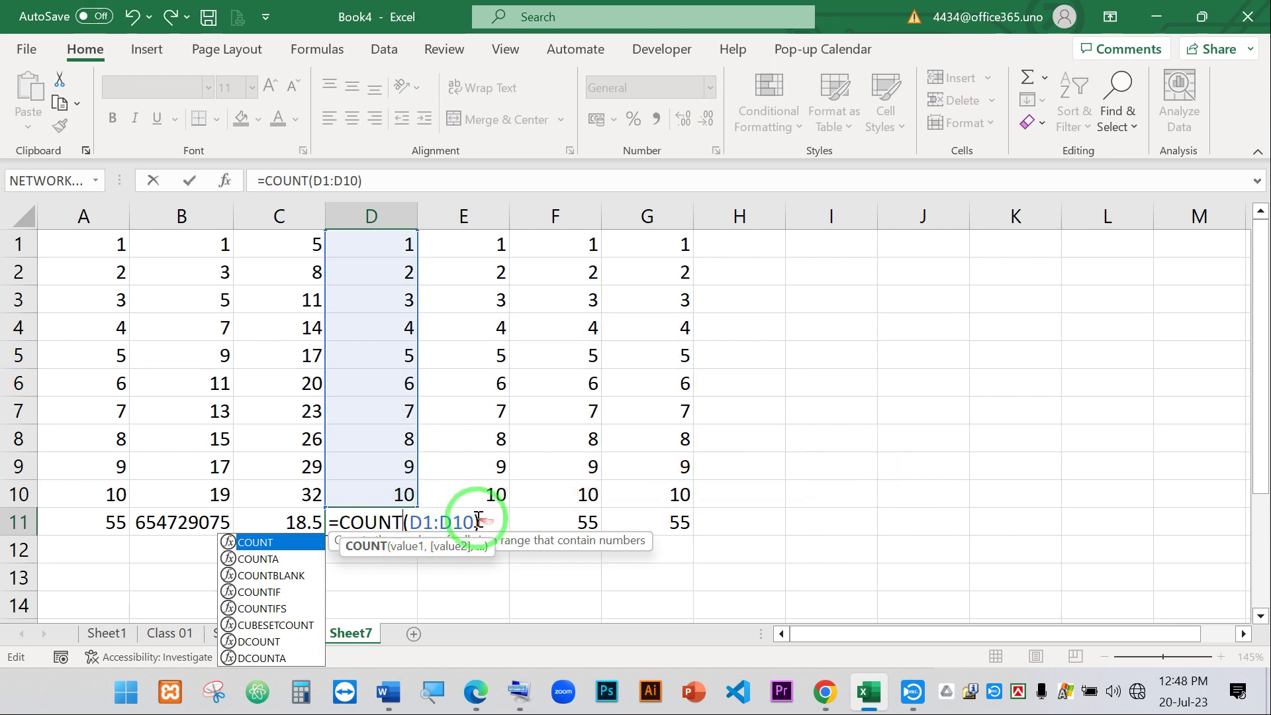
{"action": "left_click_drag", "start_coordinate": [474, 523], "coordinate": [450, 523]}
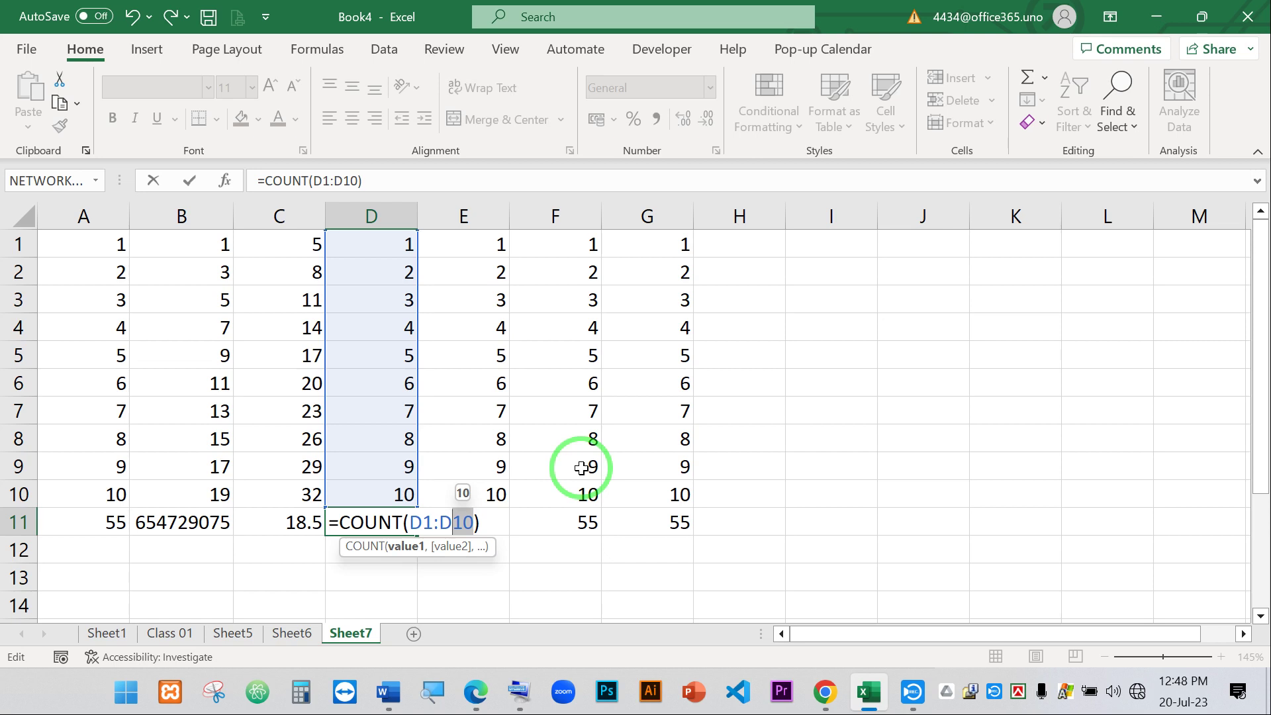
{"action": "key", "text": "Return"}
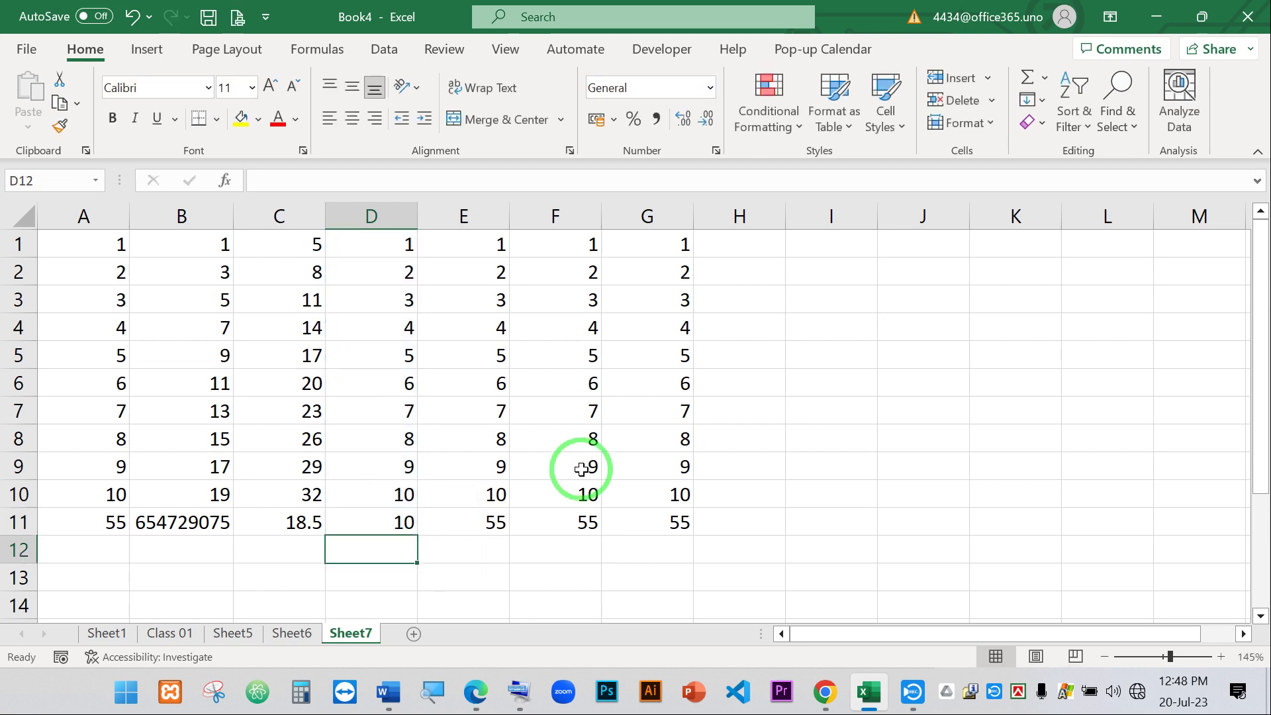
{"action": "left_click_drag", "start_coordinate": [383, 238], "coordinate": [386, 490]}
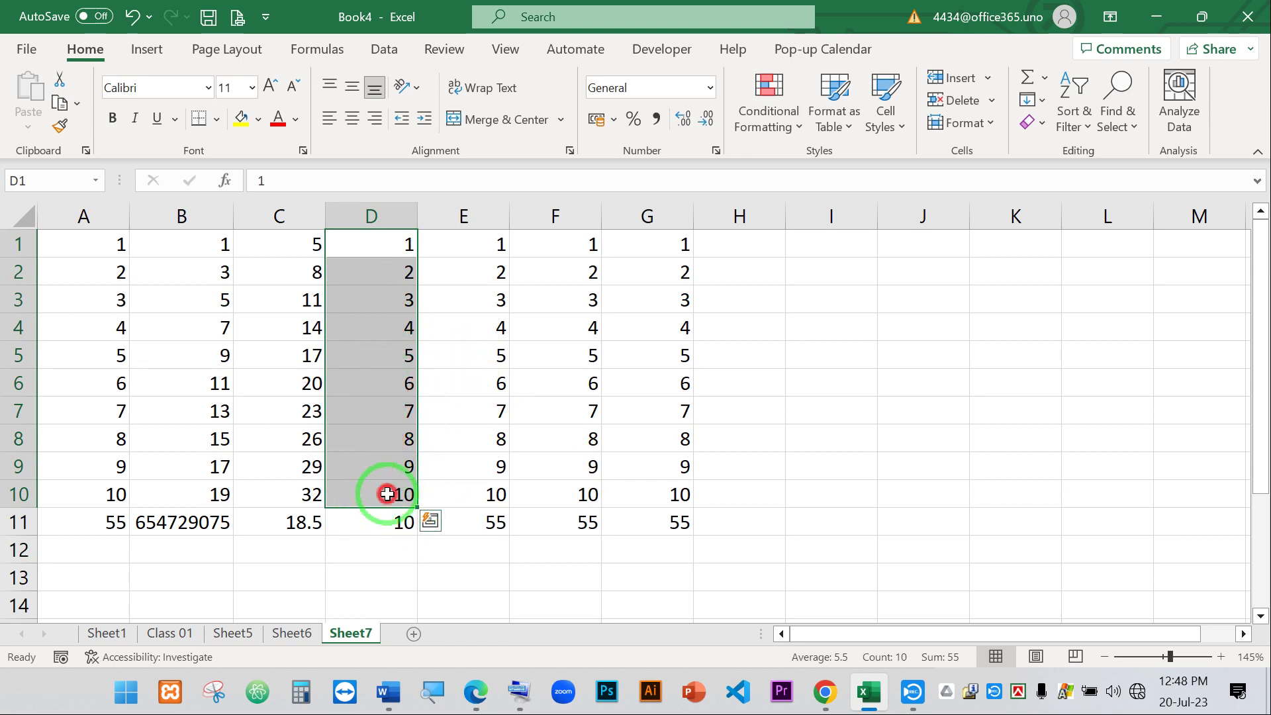
- Change D10 to 90 and delete everything in E1:G11, leaving the D11 count at 10
{"action": "left_click", "coordinate": [389, 491]}
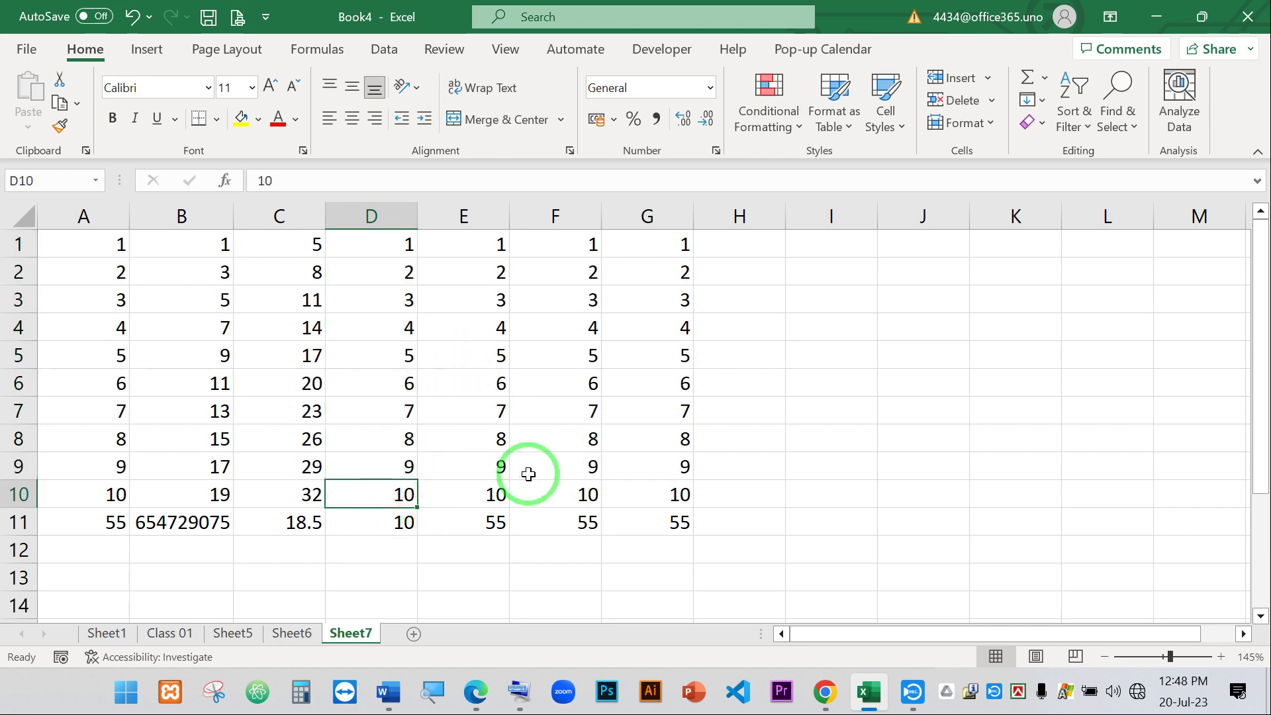
{"action": "type", "text": "90"}
{"action": "key", "text": "Return"}
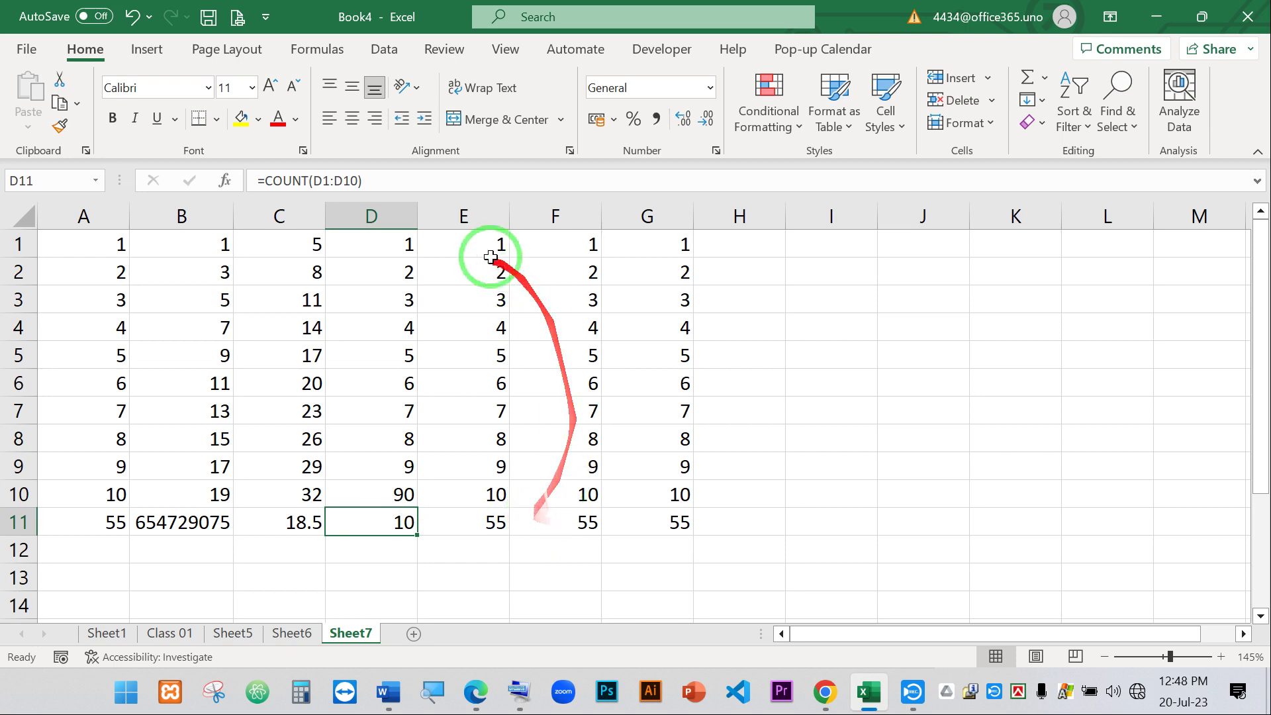
{"action": "left_click_drag", "start_coordinate": [471, 239], "coordinate": [676, 525]}
{"action": "key", "text": "Delete"}
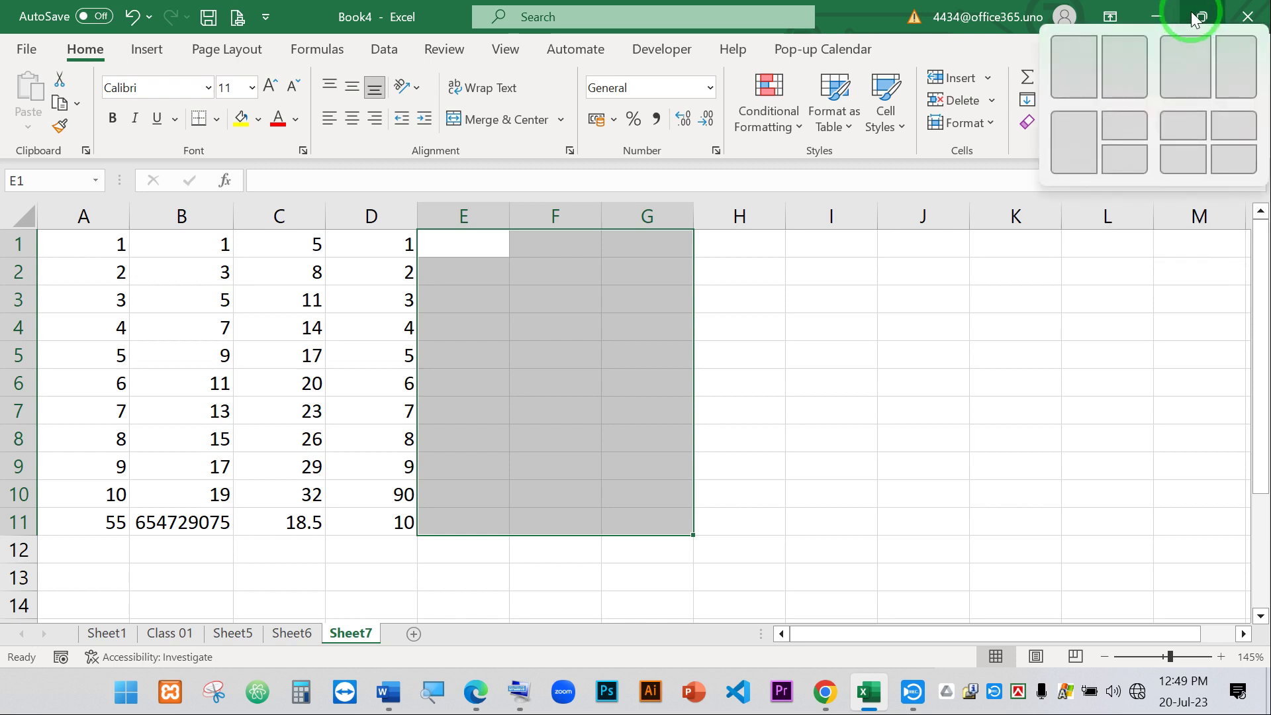
- Step through cells D1 to D10 to review their values
{"action": "left_click", "coordinate": [364, 249]}
{"action": "left_click", "coordinate": [368, 271]}
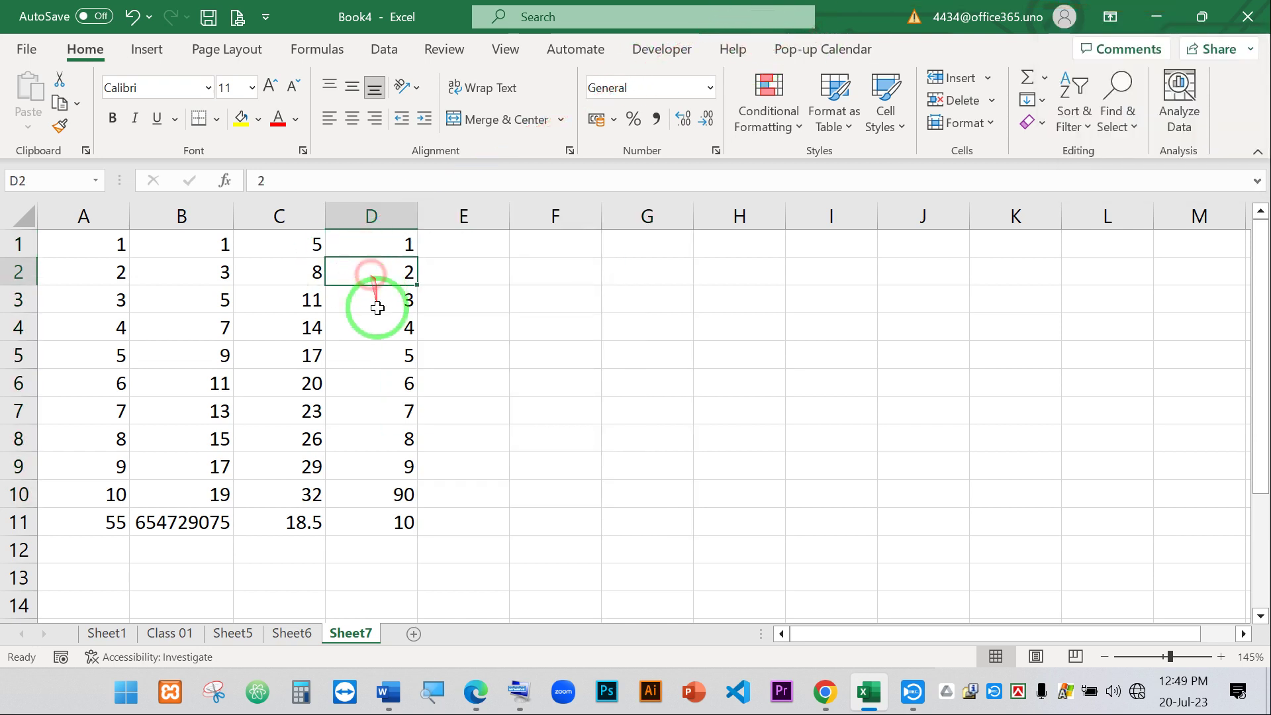
{"action": "left_click", "coordinate": [382, 308]}
{"action": "left_click", "coordinate": [387, 329]}
{"action": "left_click", "coordinate": [390, 356]}
{"action": "left_click", "coordinate": [395, 384]}
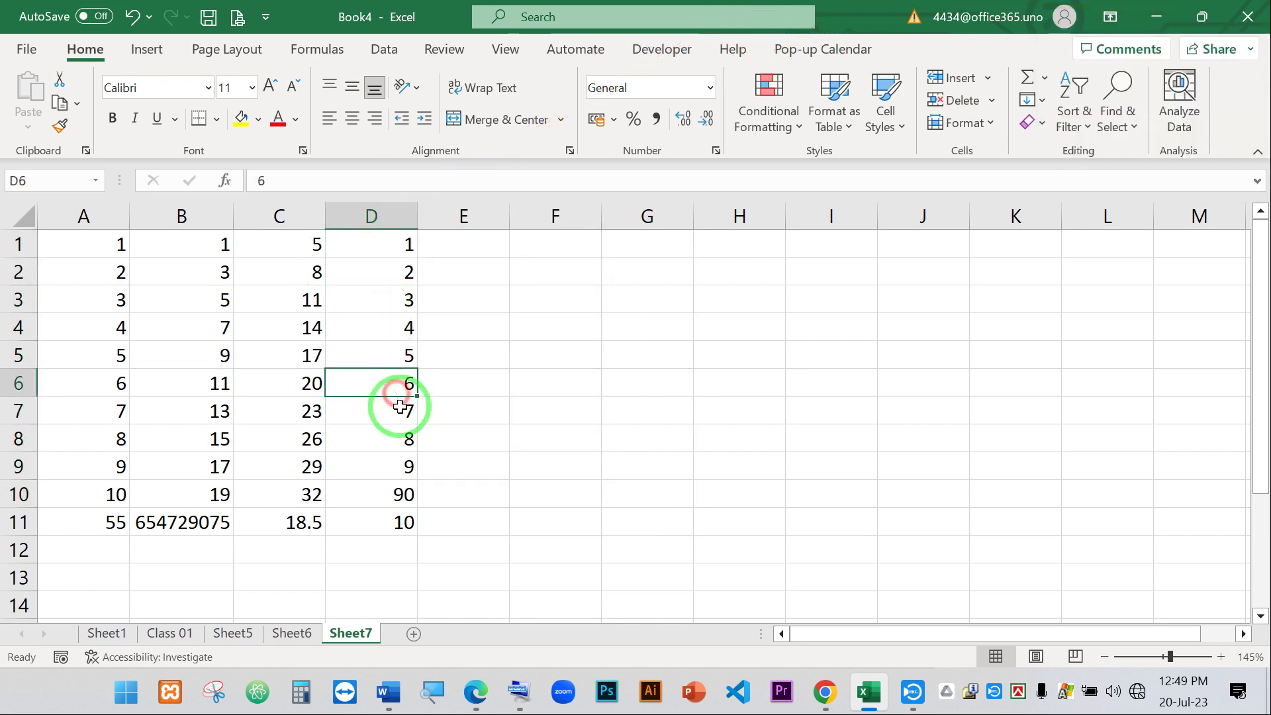
{"action": "left_click", "coordinate": [400, 410]}
{"action": "left_click", "coordinate": [403, 438]}
{"action": "left_click", "coordinate": [400, 464]}
{"action": "left_click", "coordinate": [399, 488]}
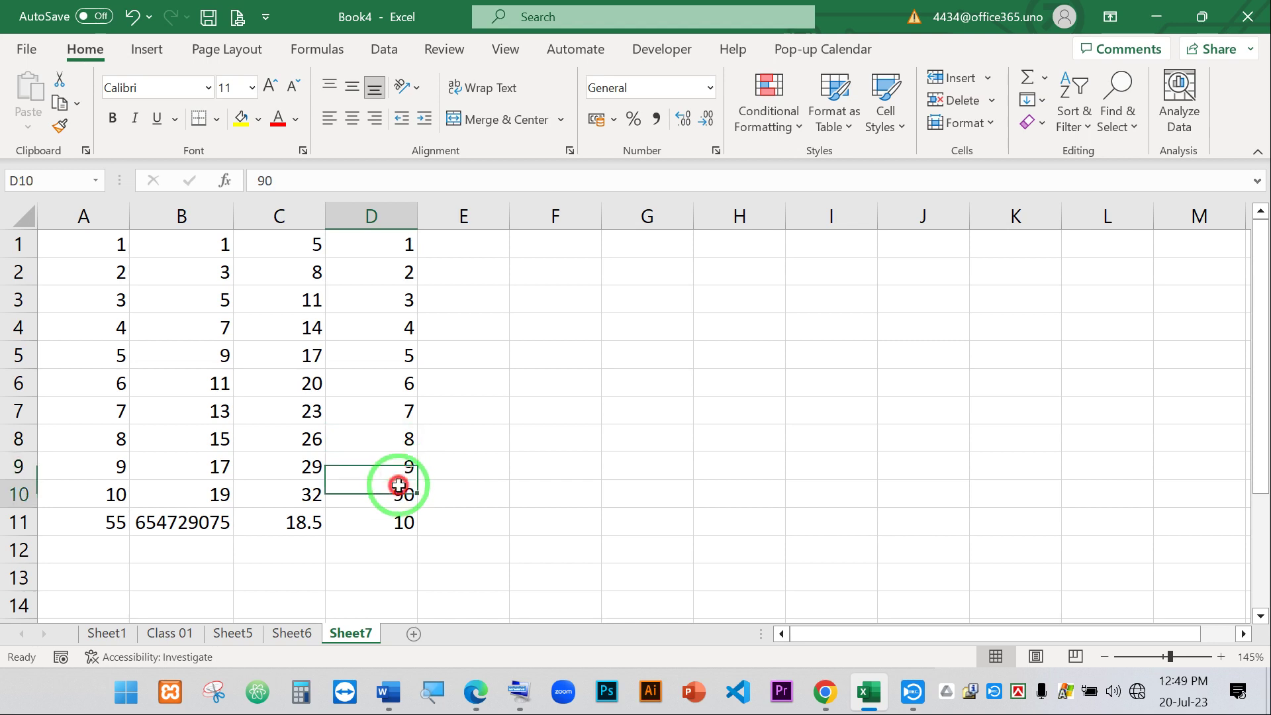
- Re-check D11's COUNT formula (still 10), then clear the 5 from D5 so it drops to 9
{"action": "left_click", "coordinate": [396, 523]}
{"action": "double_click", "coordinate": [396, 522]}
{"action": "key", "text": "Delete"}
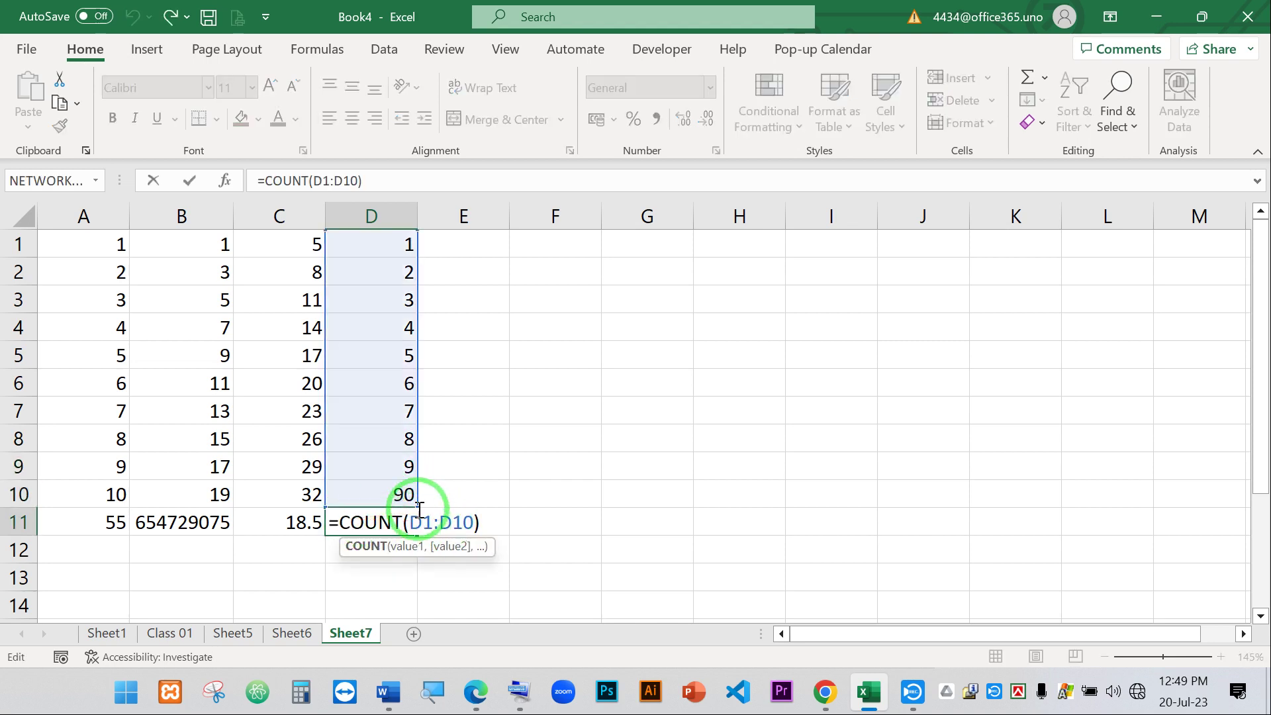
{"action": "key", "text": "Return"}
{"action": "left_click", "coordinate": [398, 521]}
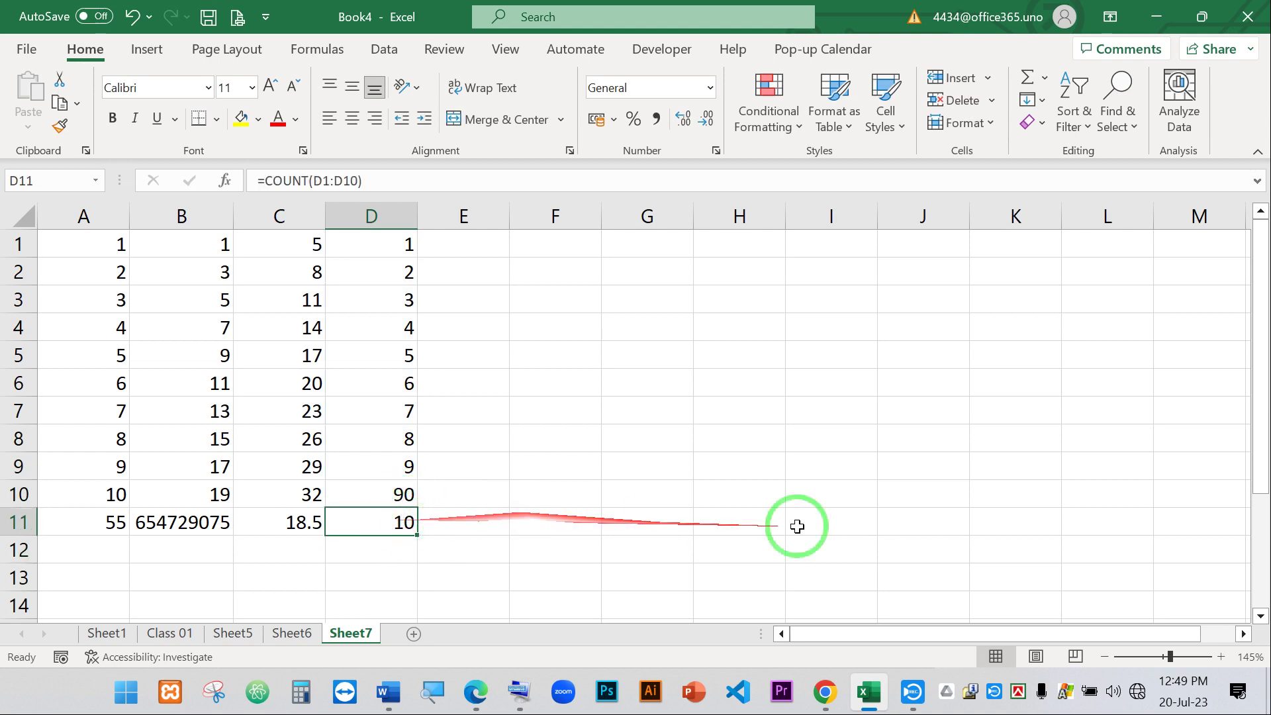
{"action": "left_click", "coordinate": [389, 356]}
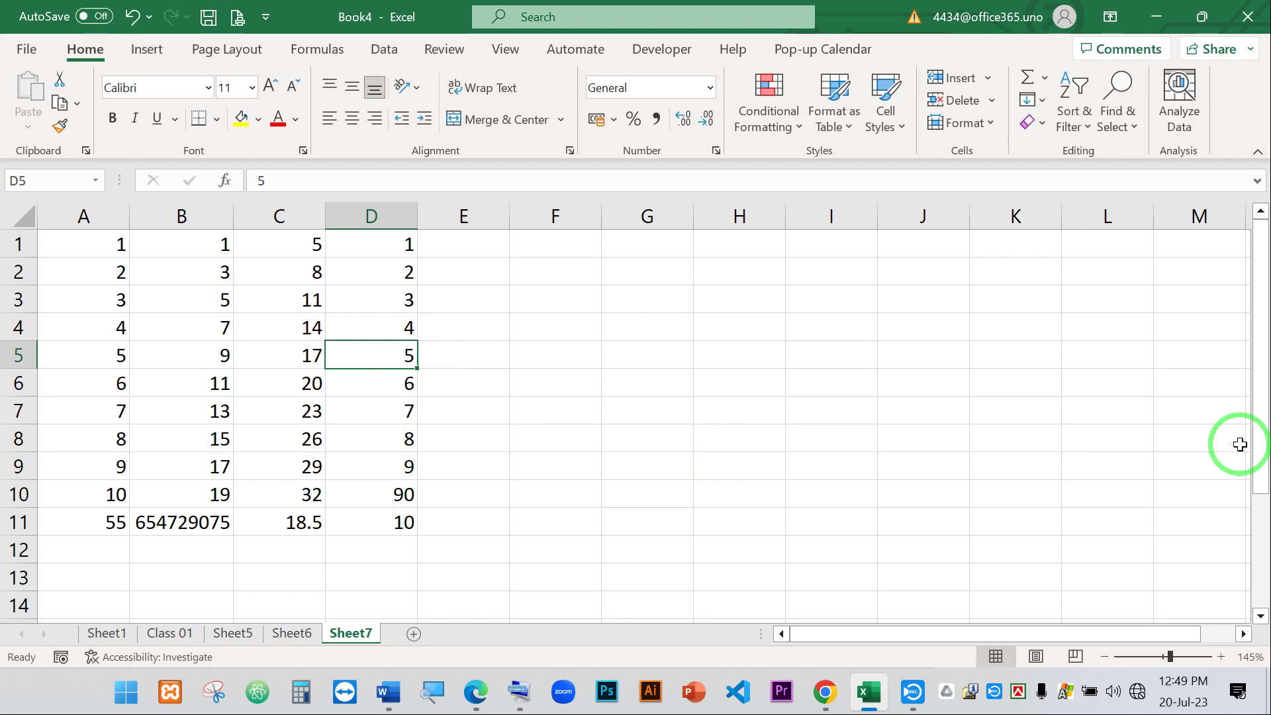
{"action": "key", "text": "Delete"}
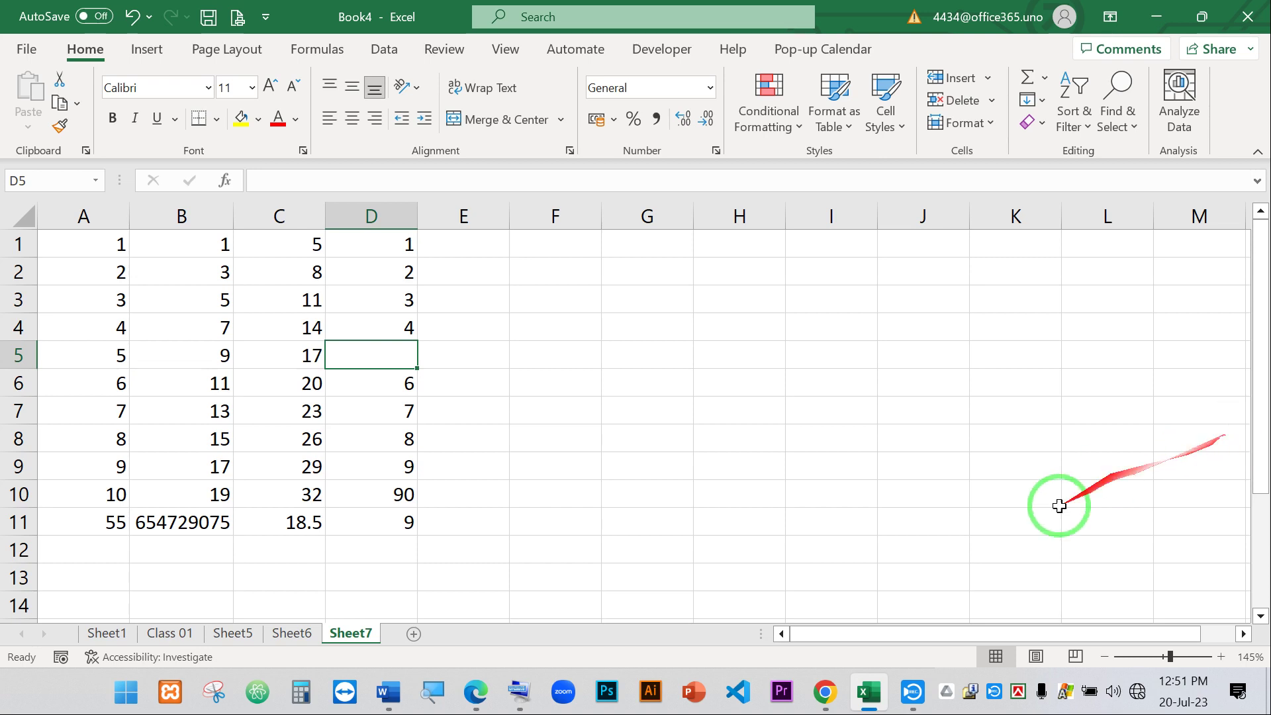
{"action": "left_click", "coordinate": [681, 469]}
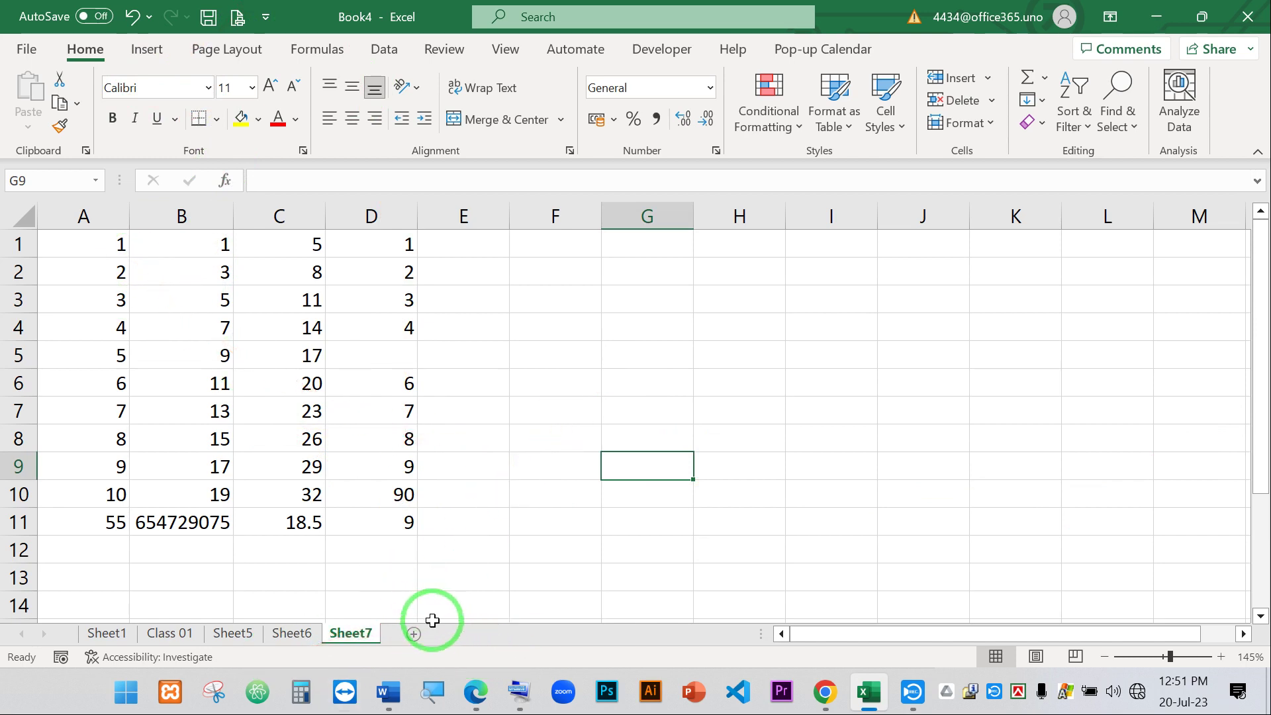
- Add a new Sheet8 with headers Name in A1 and Price in B1
{"action": "left_click", "coordinate": [416, 640]}
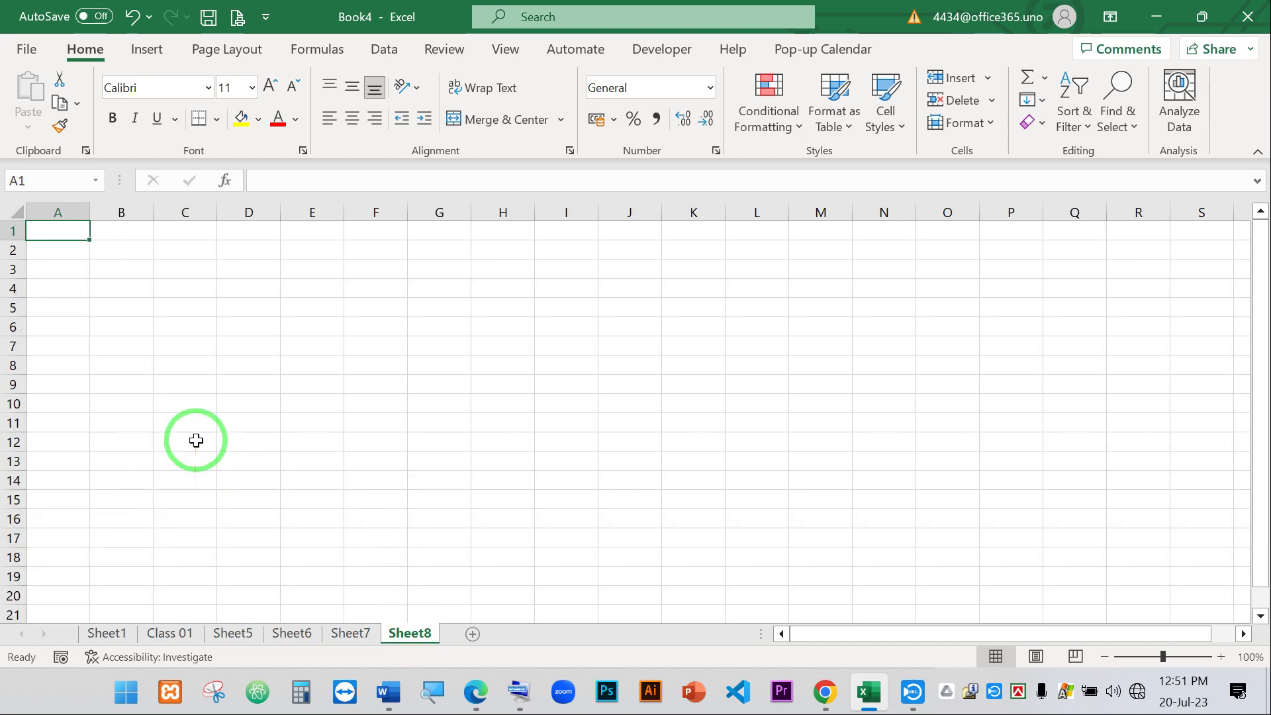
{"action": "scroll", "coordinate": [190, 440], "scroll_direction": "up", "scroll_amount": 4, "text": "ctrl"}
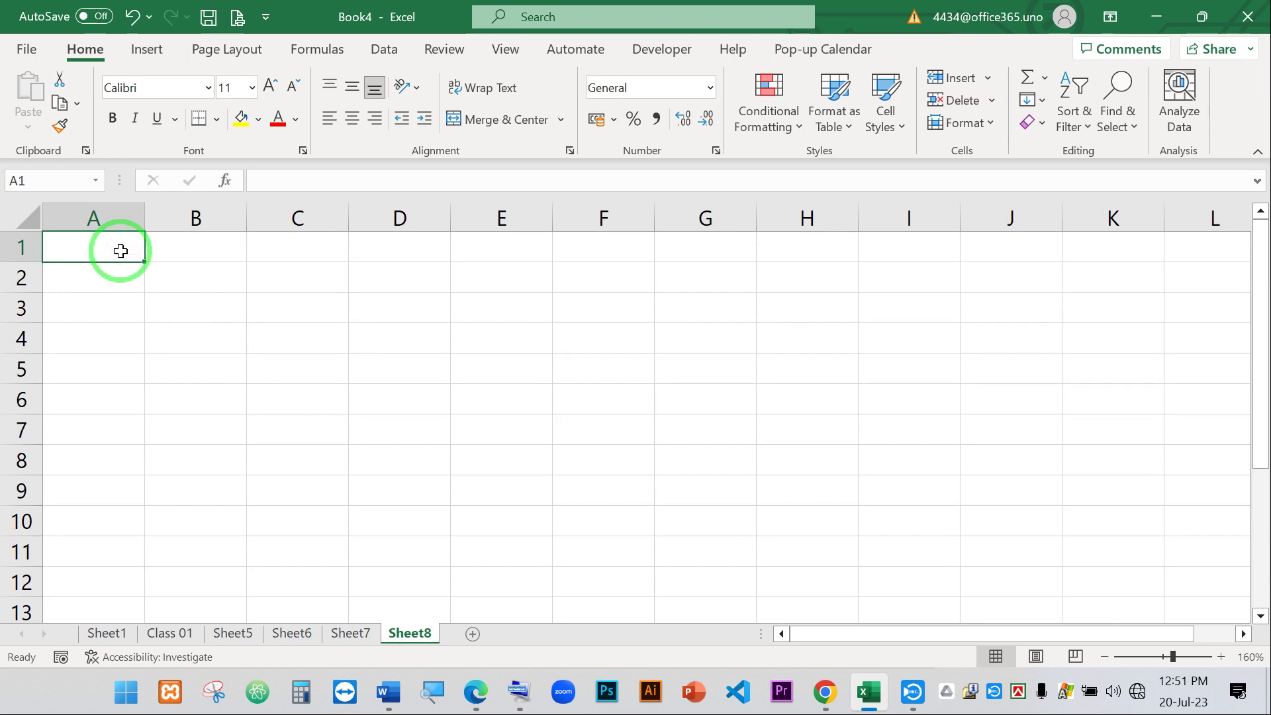
{"action": "type", "text": "Name"}
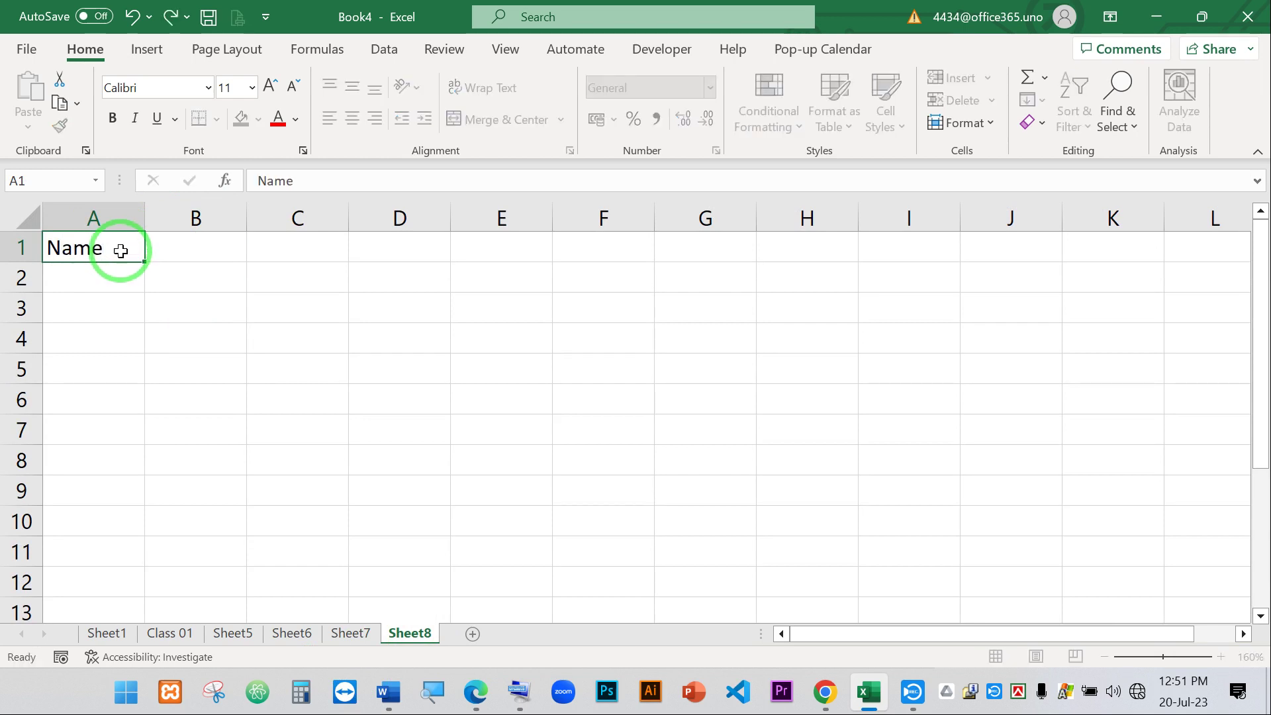
{"action": "key", "text": "Tab"}
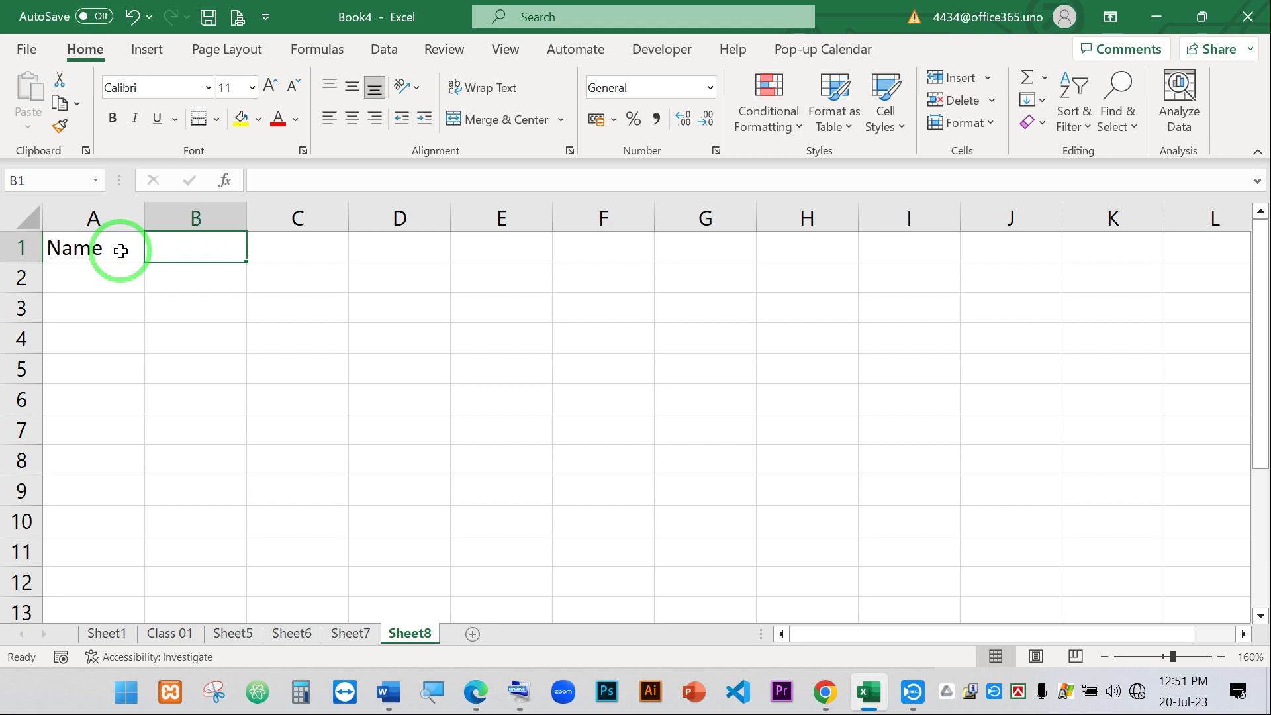
{"action": "type", "text": "Price"}
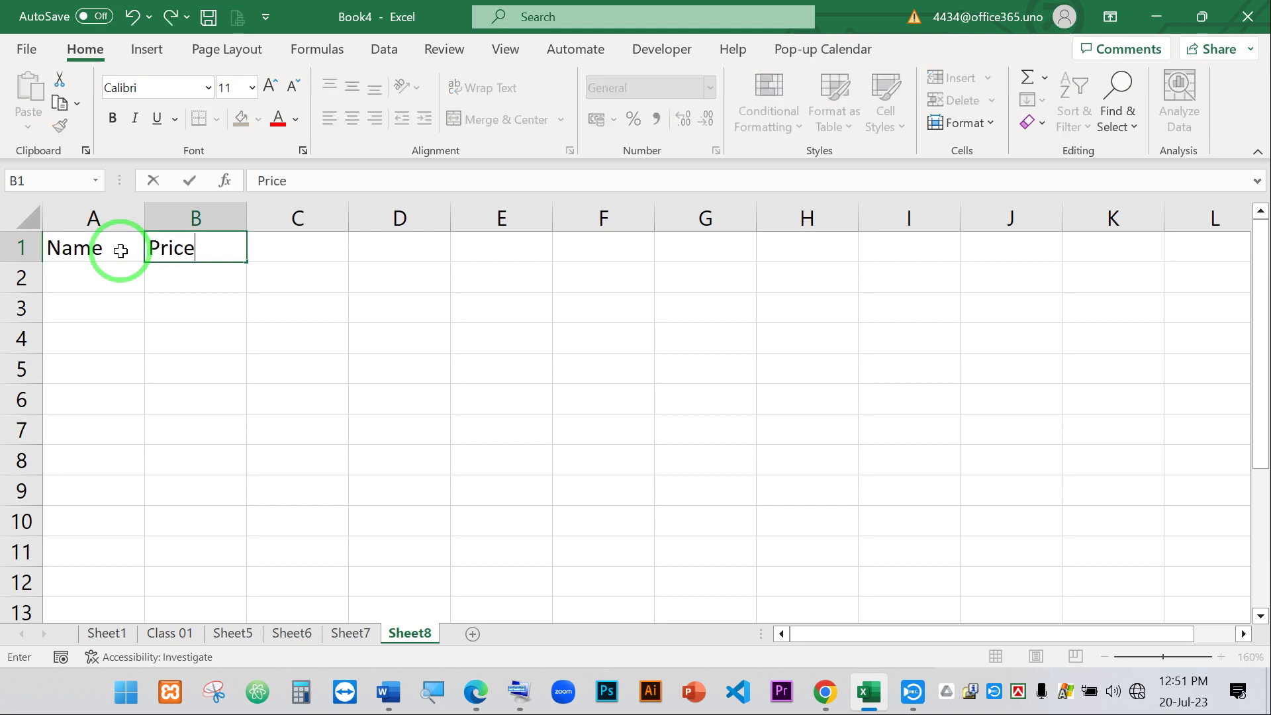
- Enter Keyboard, Mouse, Keyboard, Pendrive, DVD, Mouse, Keyboard in cells A2 through A8
{"action": "left_click", "coordinate": [105, 275]}
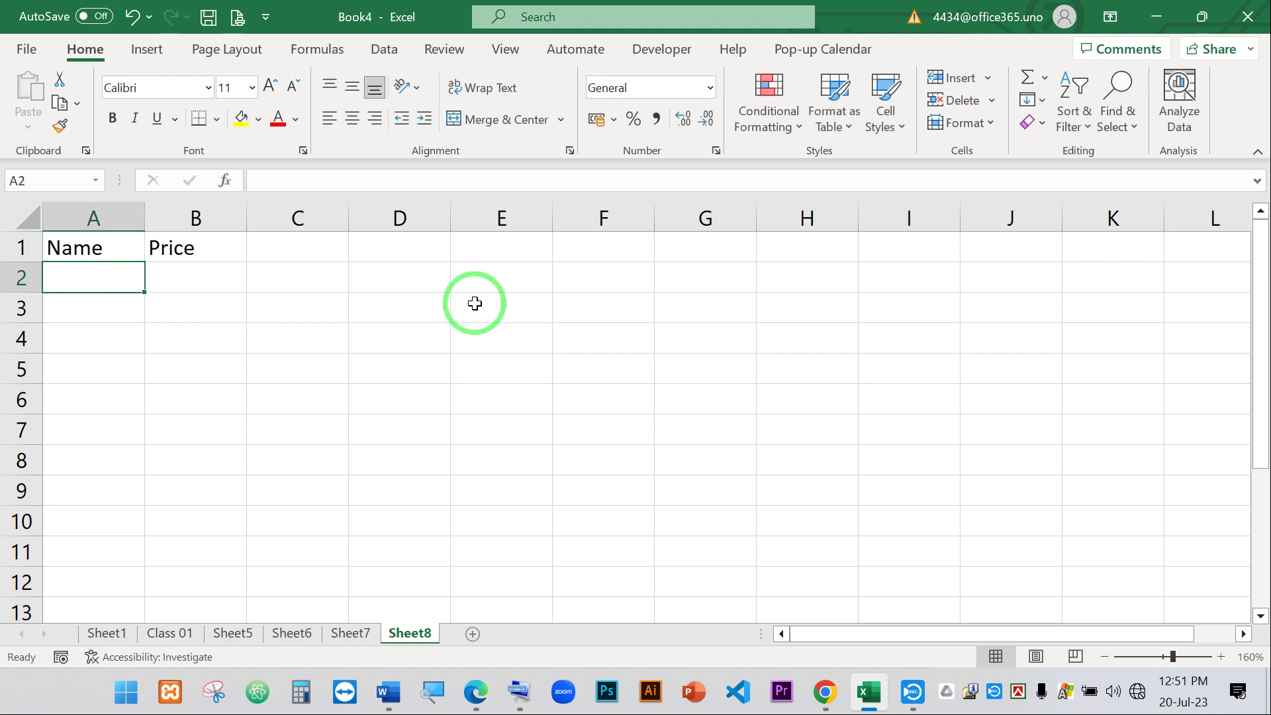
{"action": "type", "text": "Keyboa"}
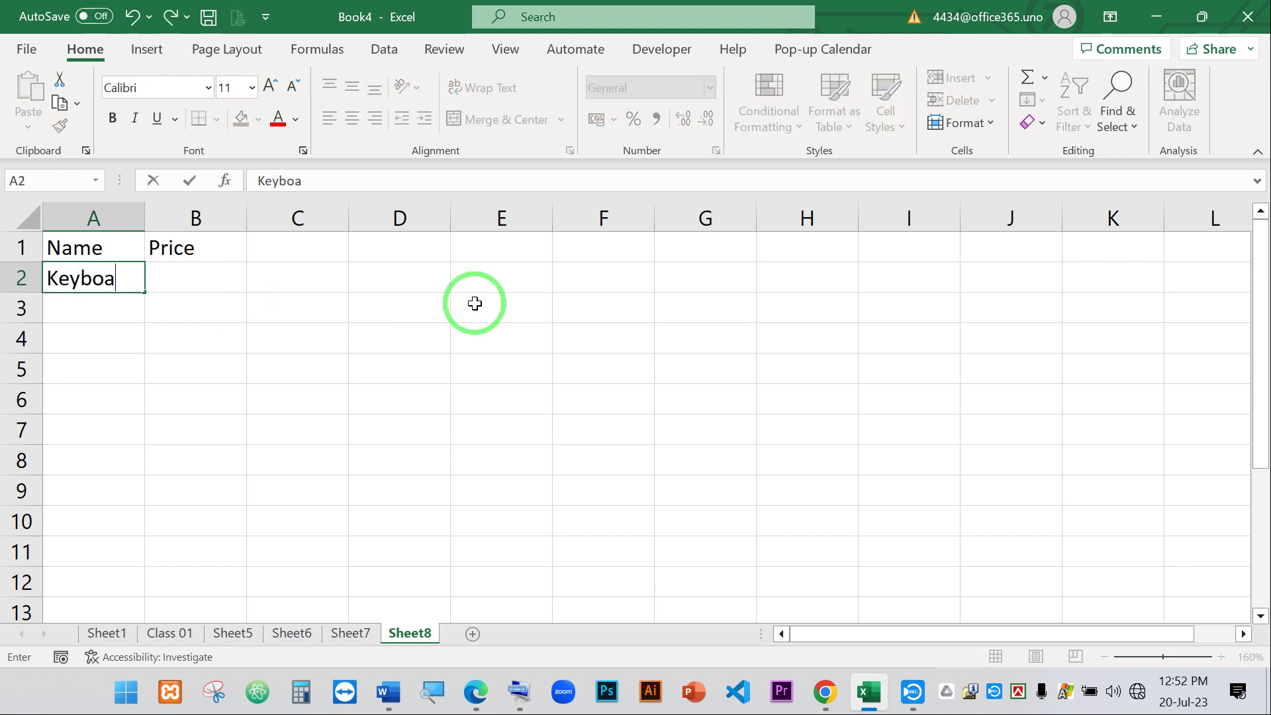
{"action": "type", "text": "rd"}
{"action": "key", "text": "Return"}
{"action": "type", "text": "M"}
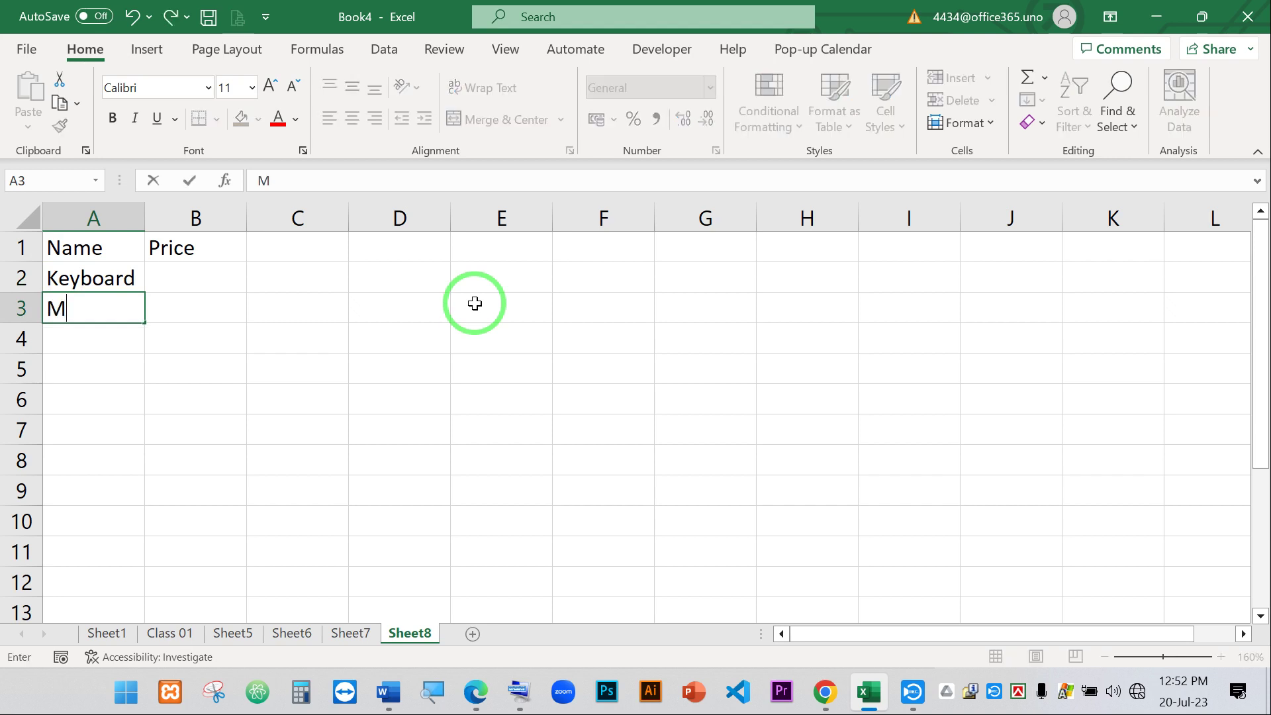
{"action": "type", "text": "ouse"}
{"action": "key", "text": "ctrl+Return"}
{"action": "key", "text": "Return"}
{"action": "type", "text": "Key"}
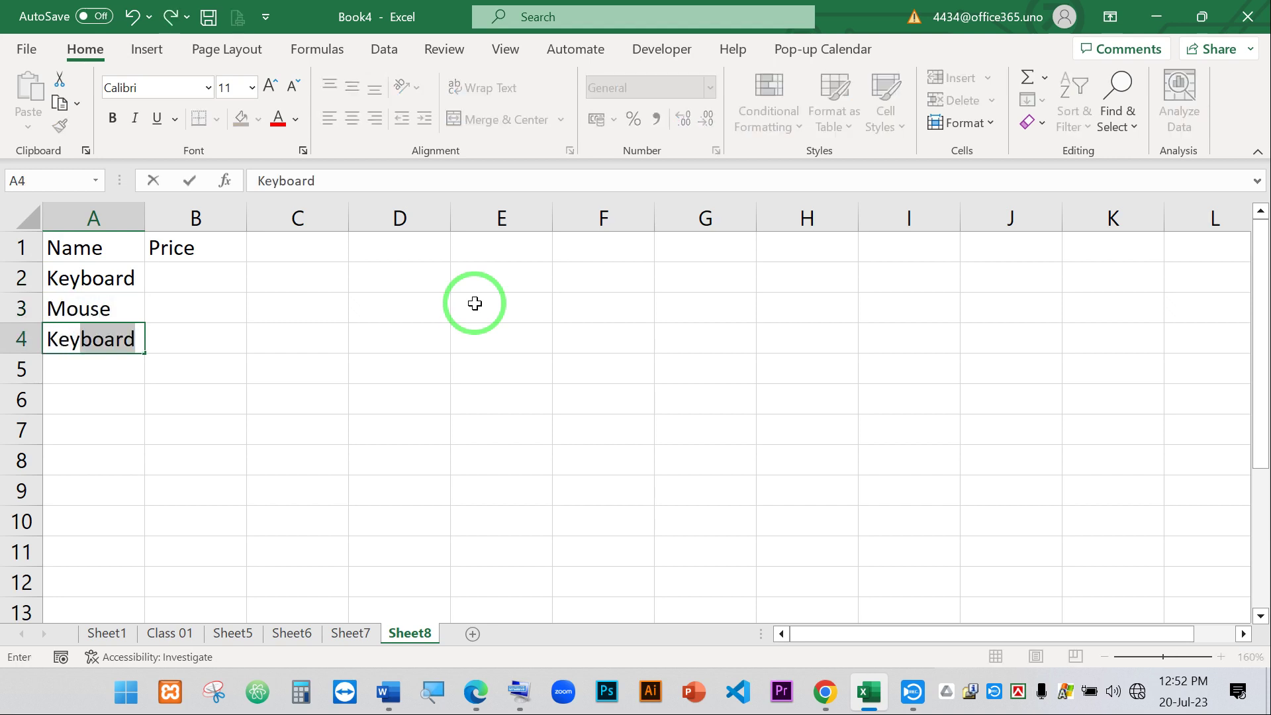
{"action": "key", "text": "Return"}
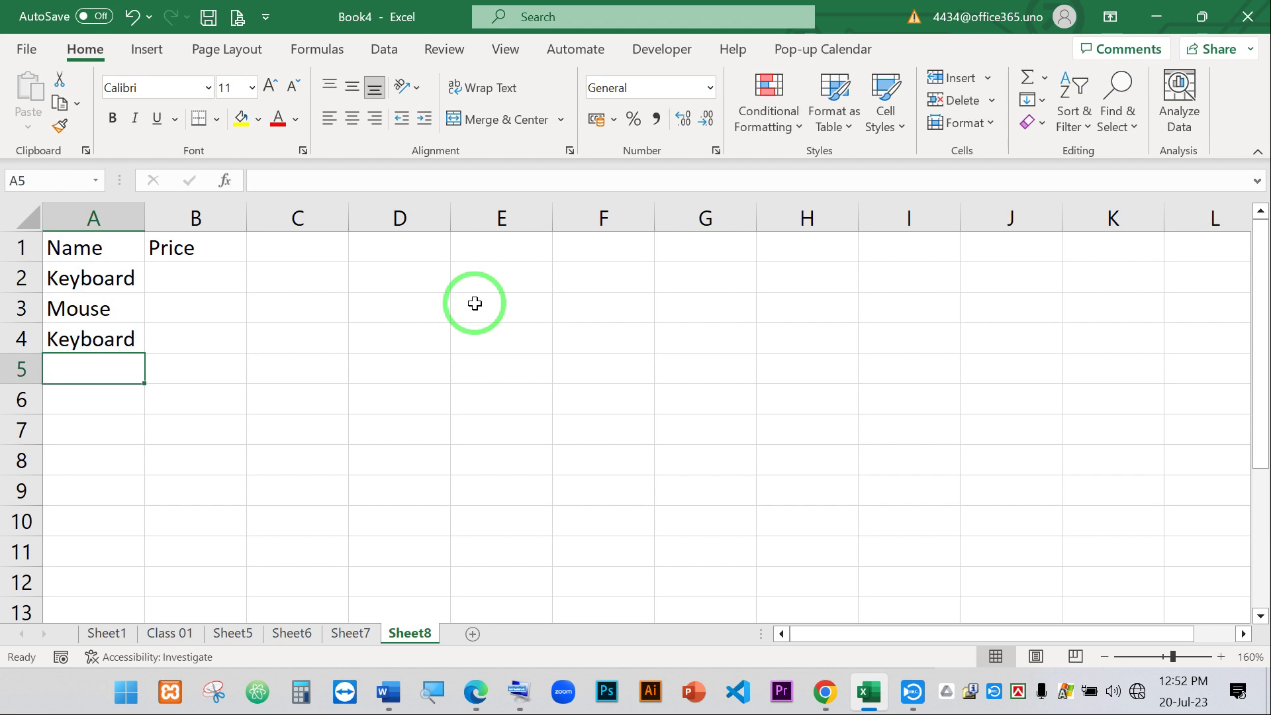
{"action": "type", "text": "Pendrive"}
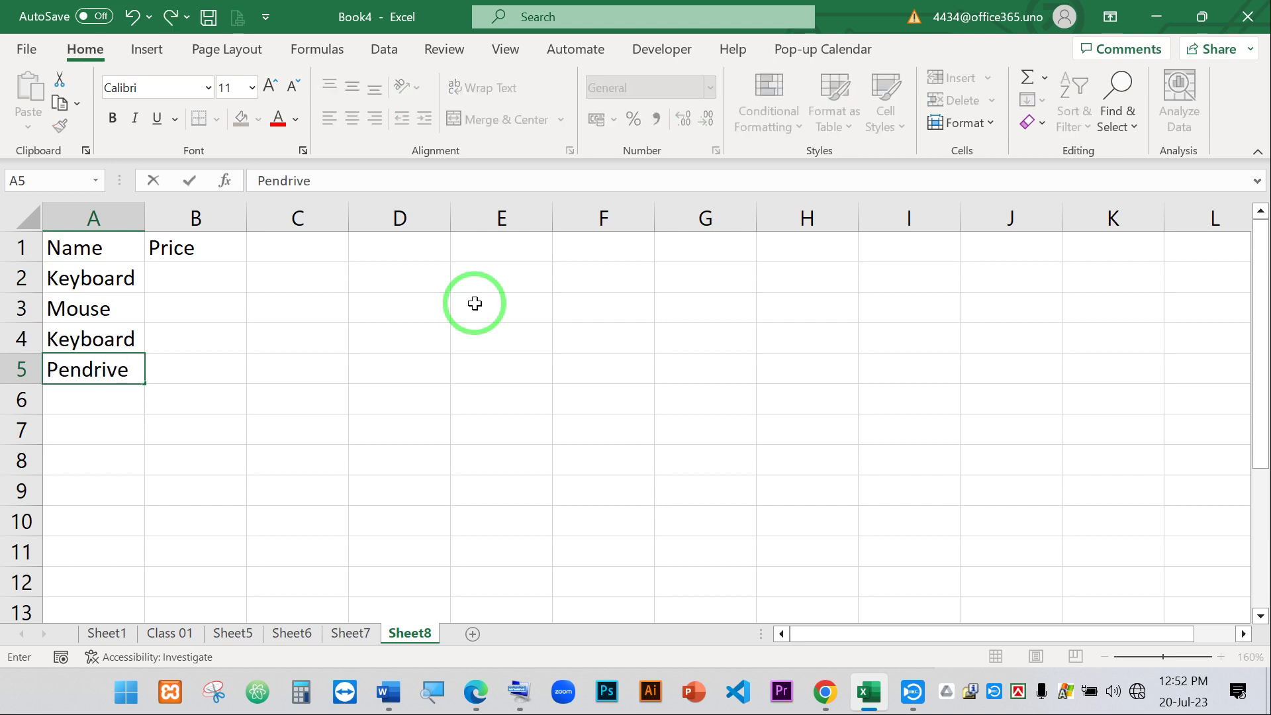
{"action": "key", "text": "Return"}
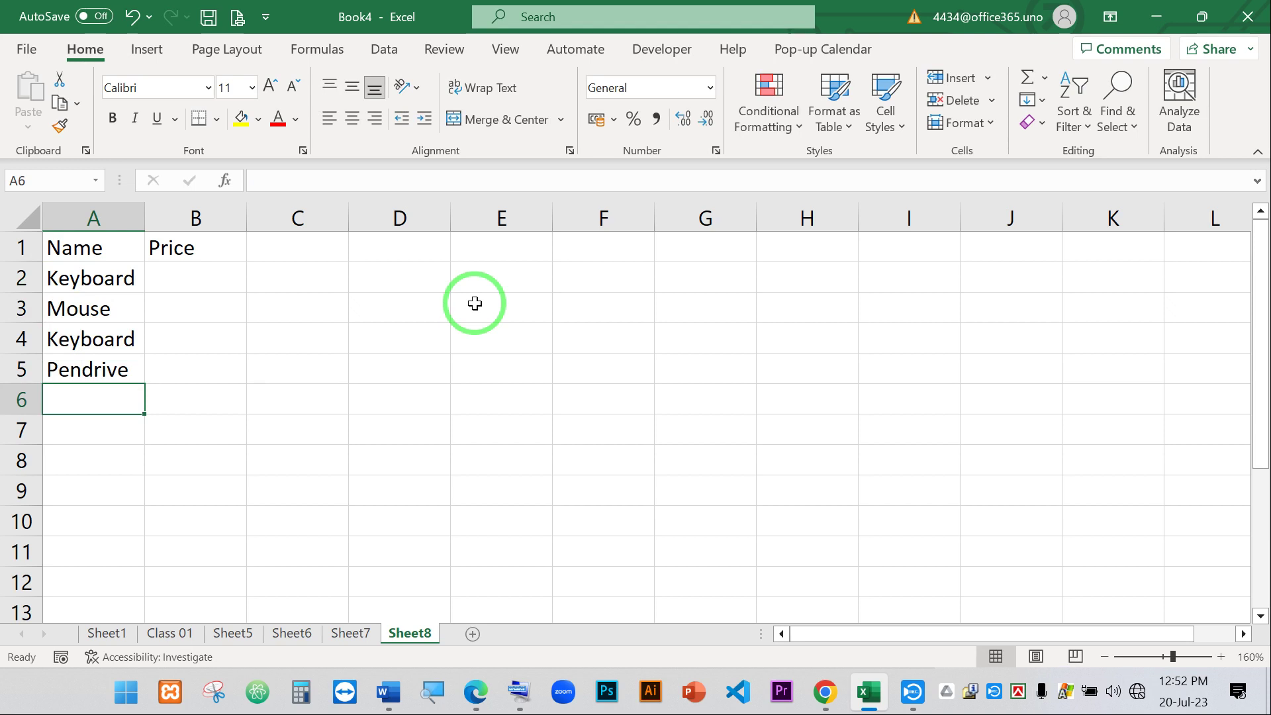
{"action": "type", "text": "DVD"}
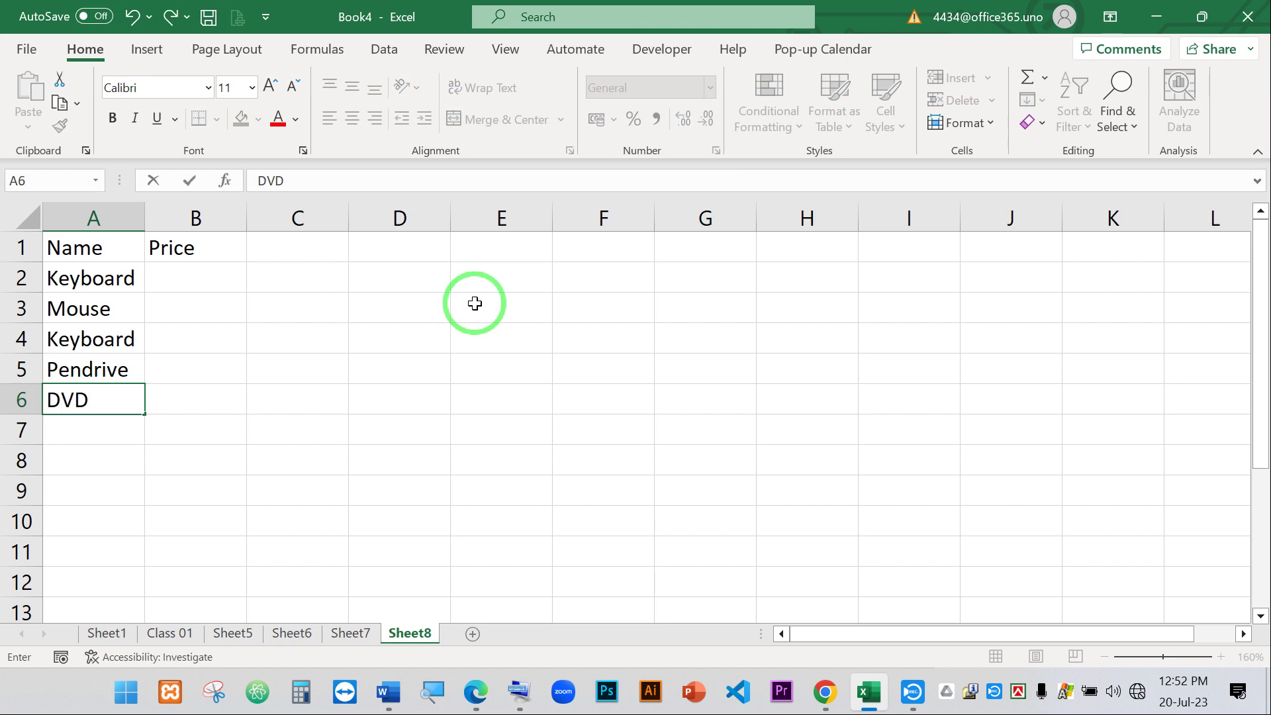
{"action": "key", "text": "Return"}
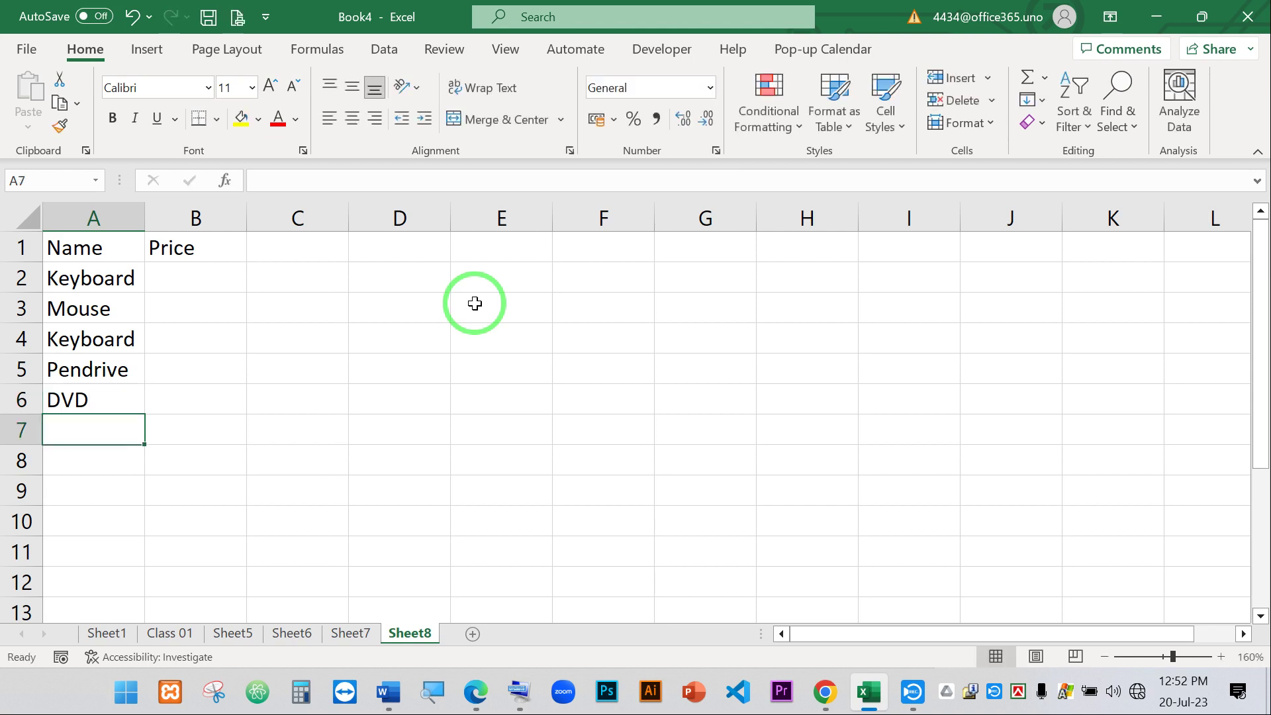
{"action": "type", "text": "Mouse"}
{"action": "key", "text": "Return"}
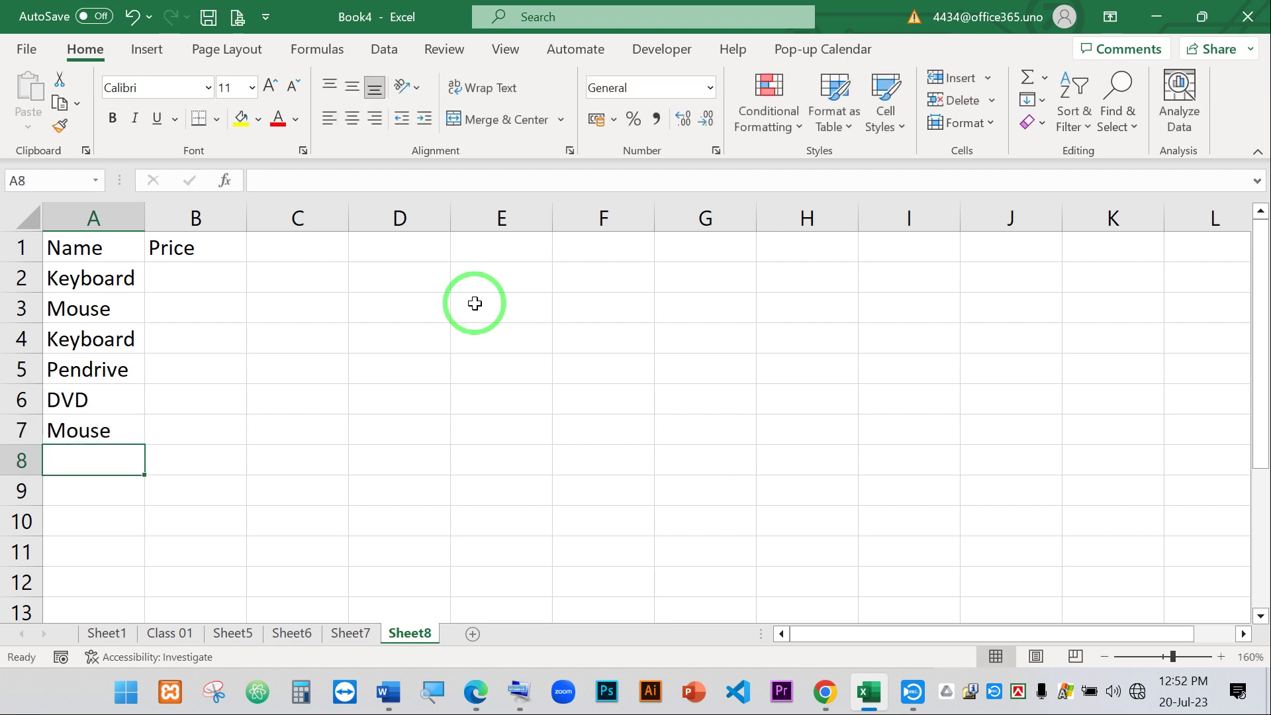
{"action": "type", "text": "Keyboard"}
{"action": "key", "text": "Return"}
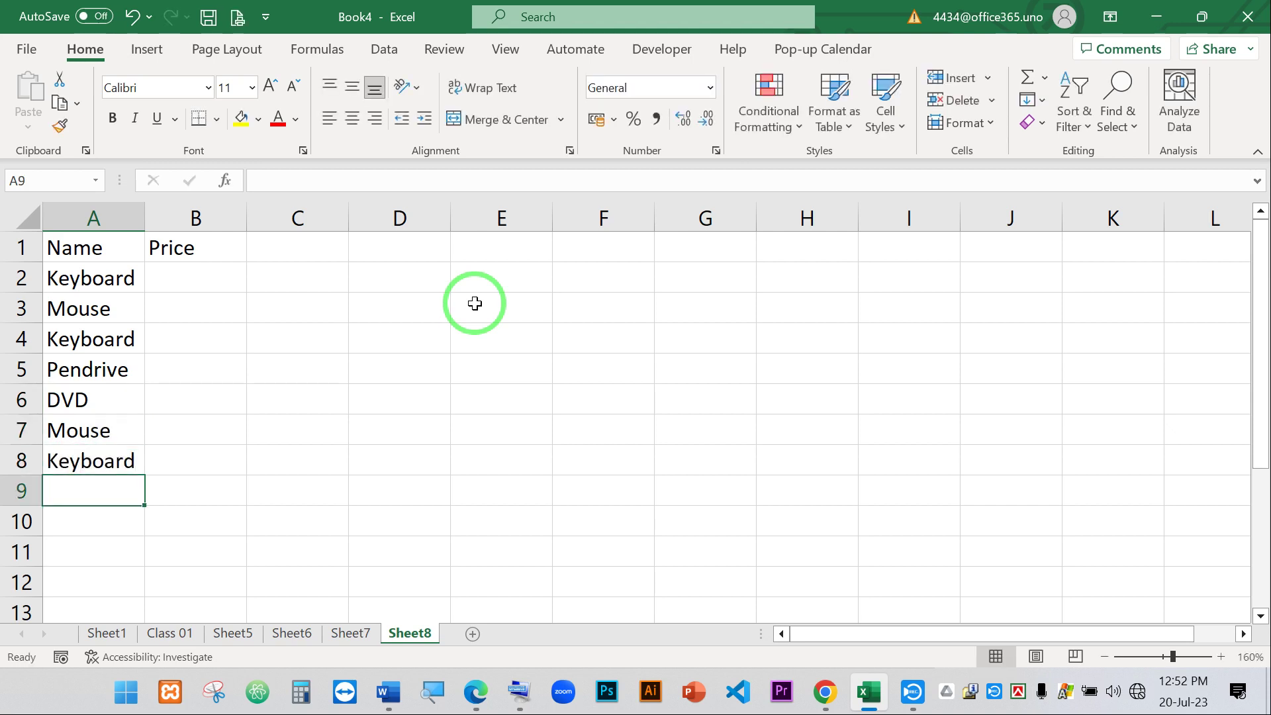
- Enter prices 20, 30, 50, 20, 40, 10 and 60 into B2 through B8
{"action": "left_click", "coordinate": [198, 285]}
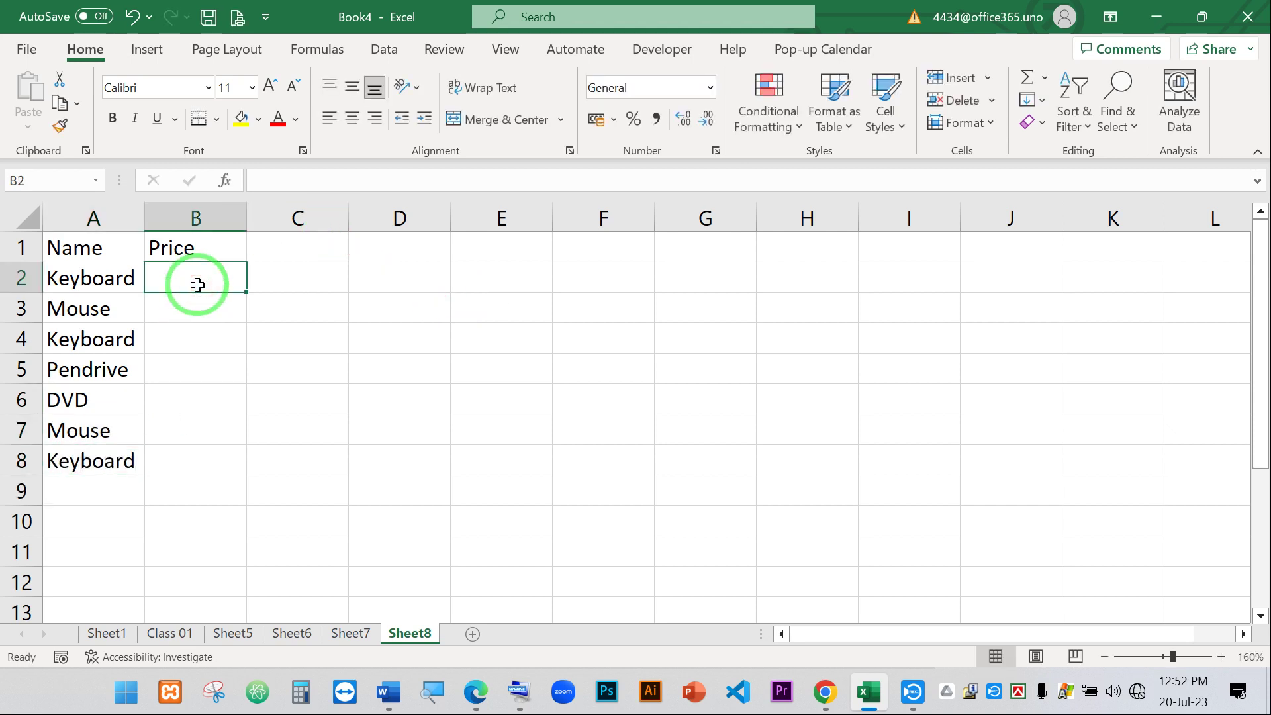
{"action": "type", "text": "20"}
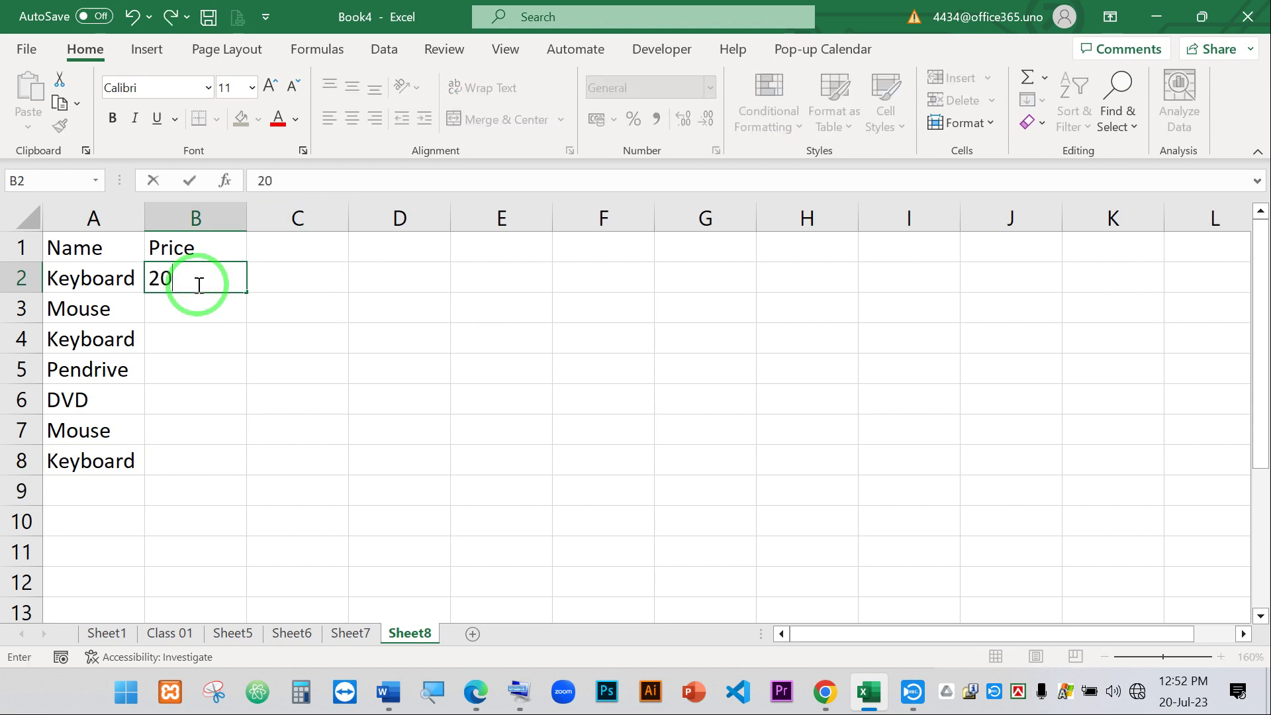
{"action": "key", "text": "Return"}
{"action": "type", "text": "30"}
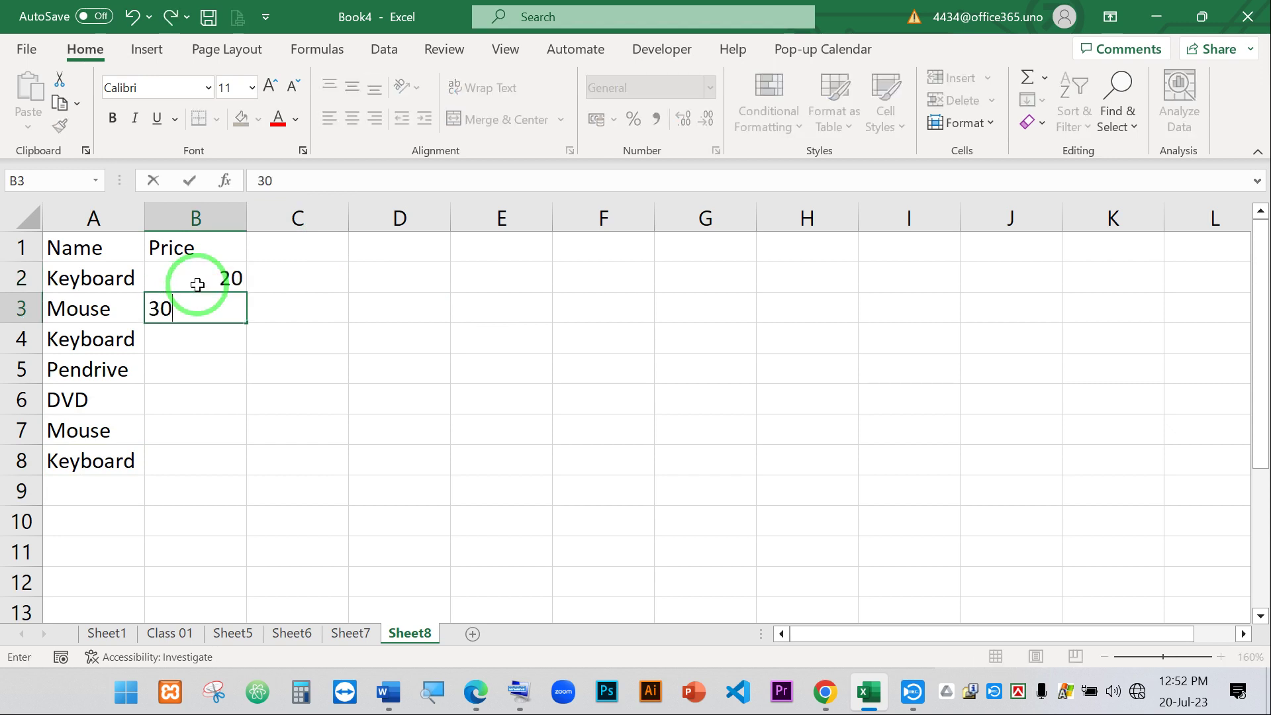
{"action": "key", "text": "Return"}
{"action": "type", "text": "50"}
{"action": "key", "text": "Return"}
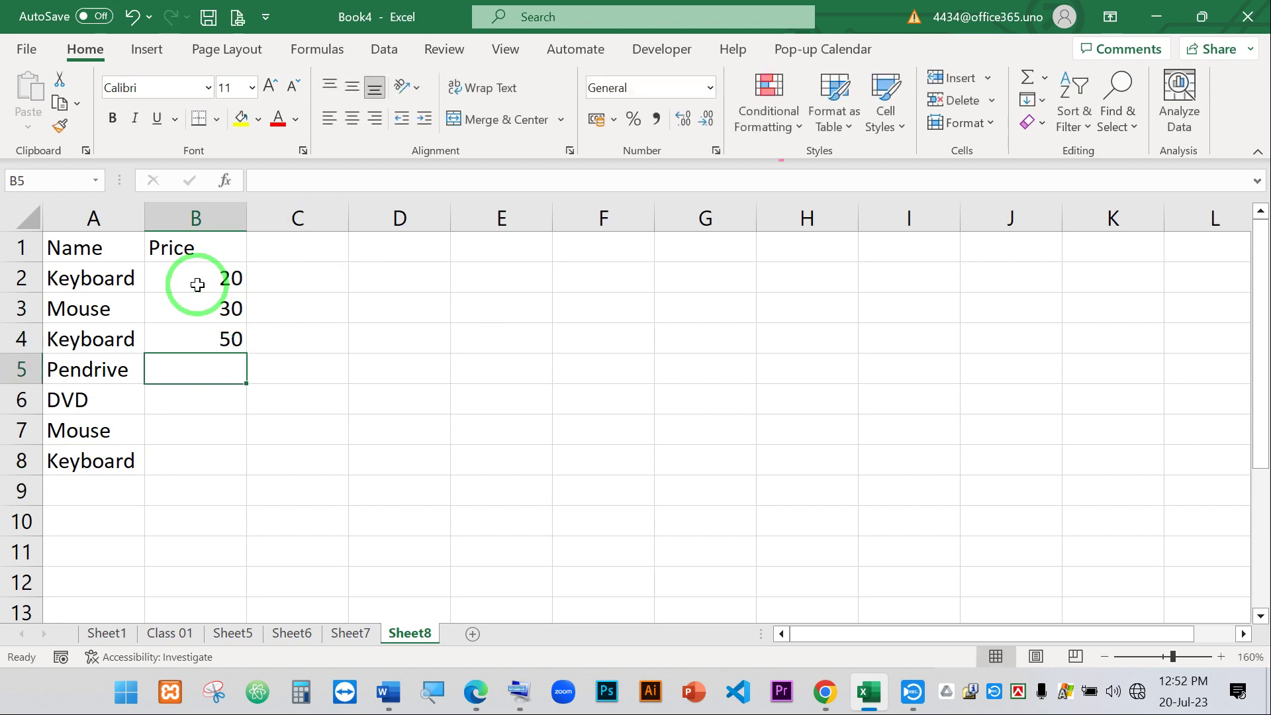
{"action": "type", "text": "20"}
{"action": "key", "text": "ctrl+Return"}
{"action": "key", "text": "Return"}
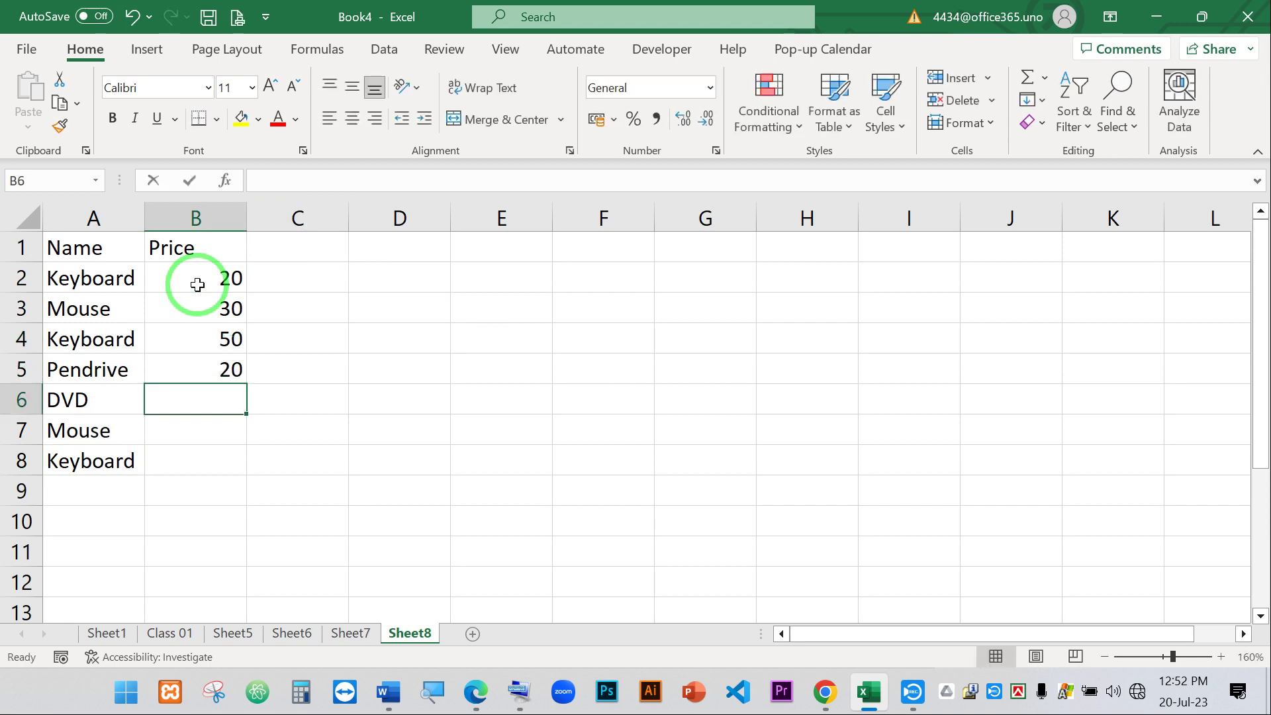
{"action": "type", "text": "40"}
{"action": "key", "text": "Return"}
{"action": "type", "text": "10"}
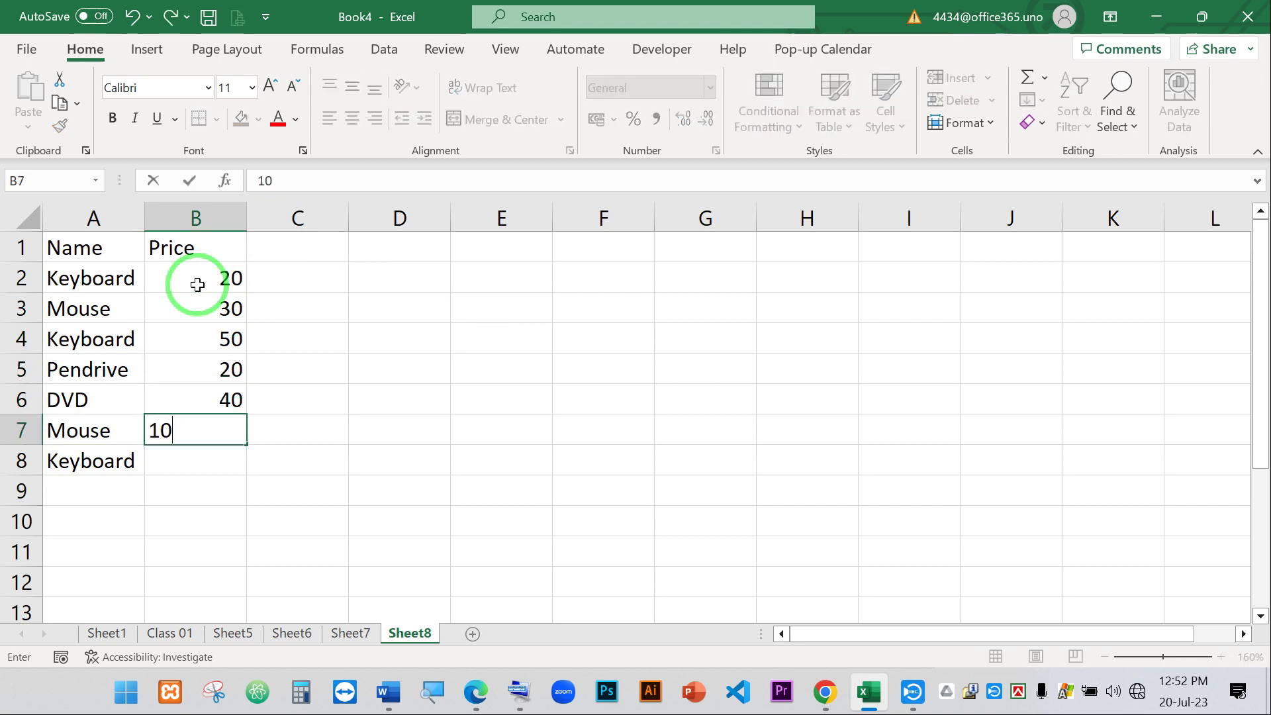
{"action": "key", "text": "Return"}
{"action": "type", "text": "60"}
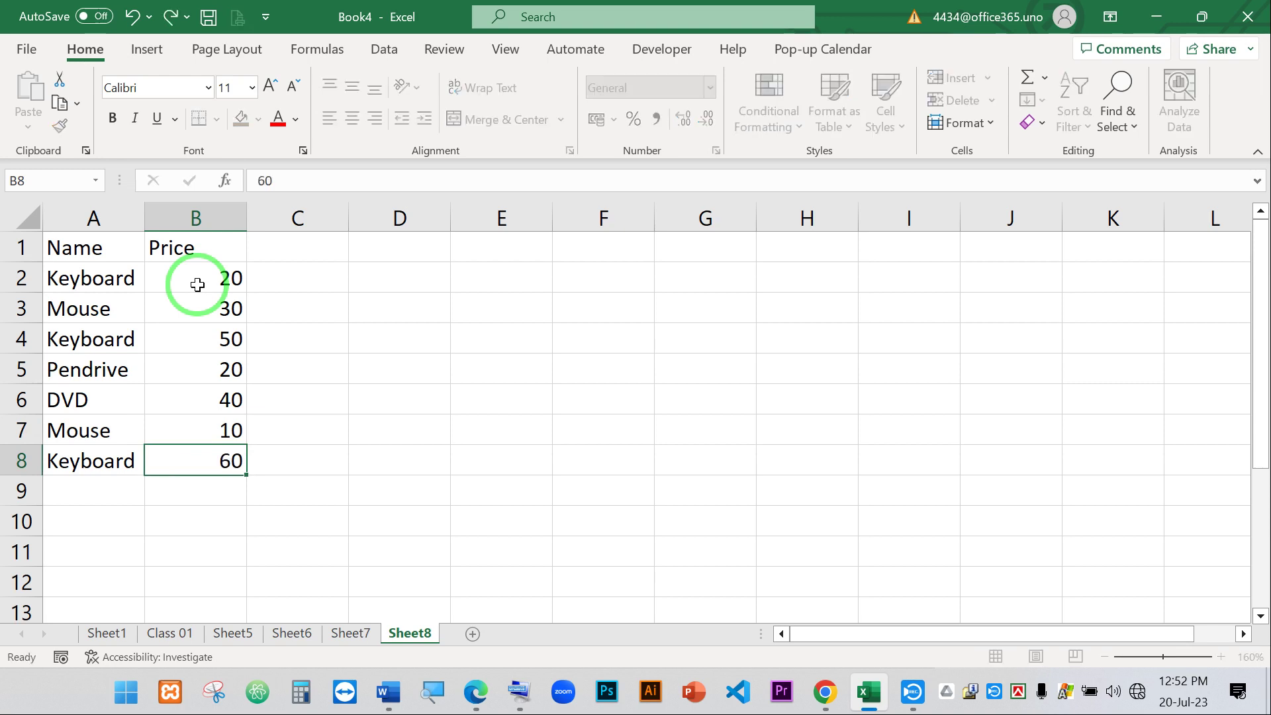
{"action": "key", "text": "Return"}
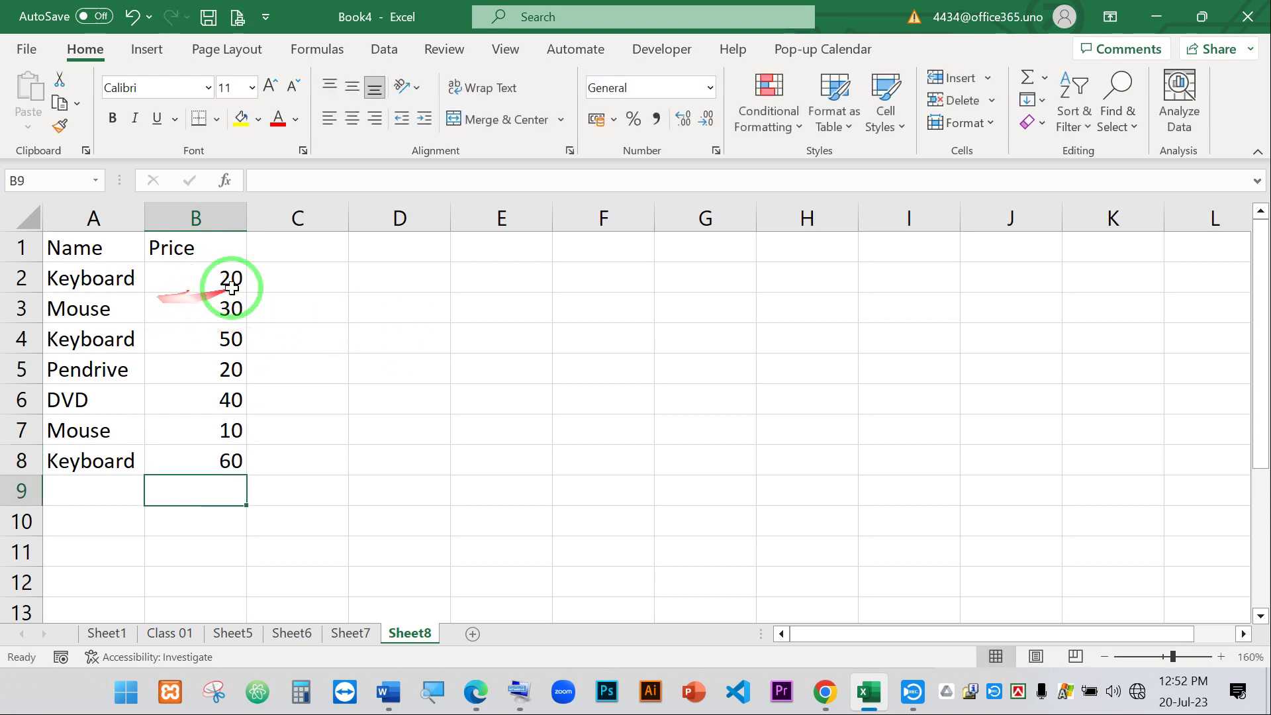
{"action": "left_click", "coordinate": [214, 271]}
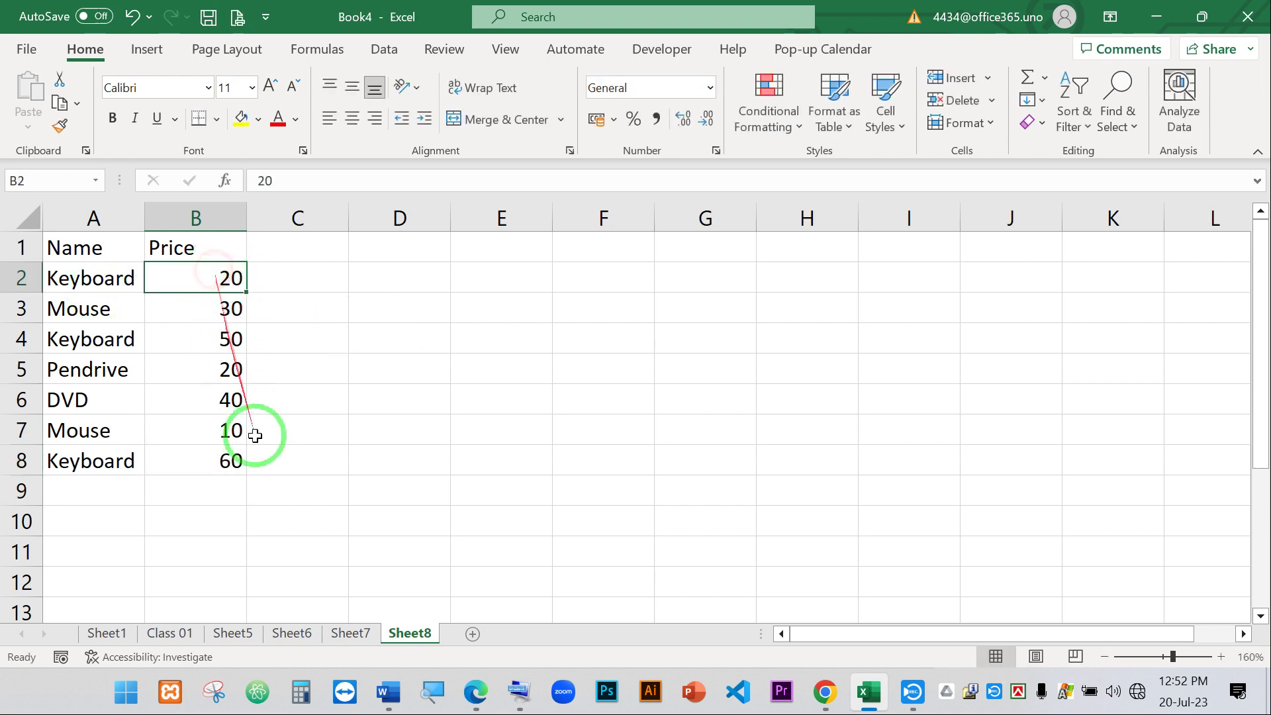
{"action": "left_click", "coordinate": [205, 493]}
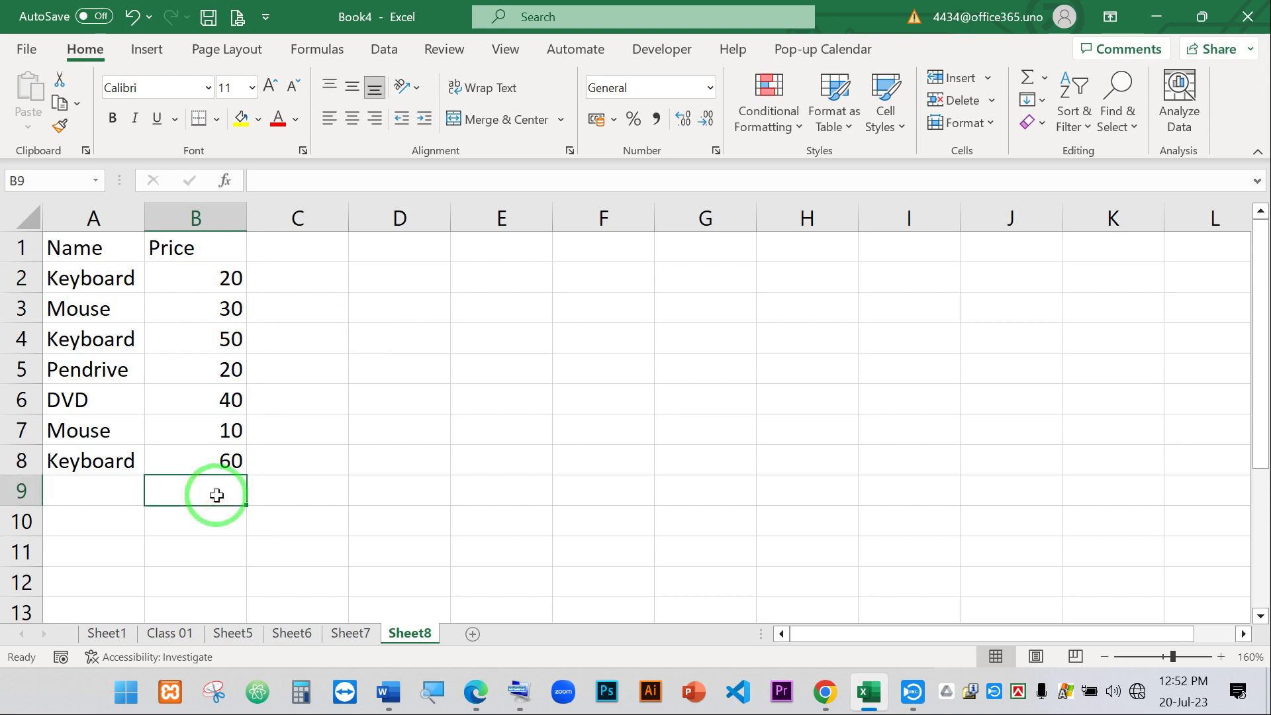
- Put =SUM(B2:B8) in B9 and confirm the 230 total against the selected prices
{"action": "type", "text": "=sum"}
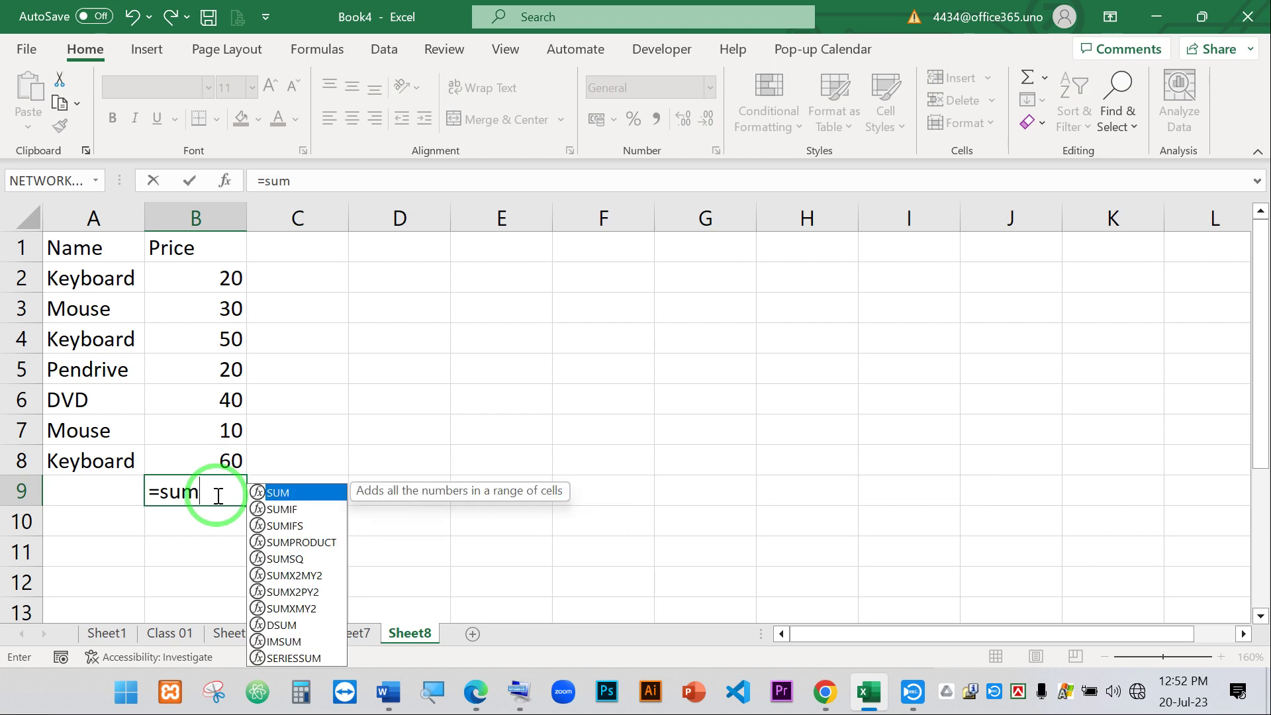
{"action": "key", "text": "Tab"}
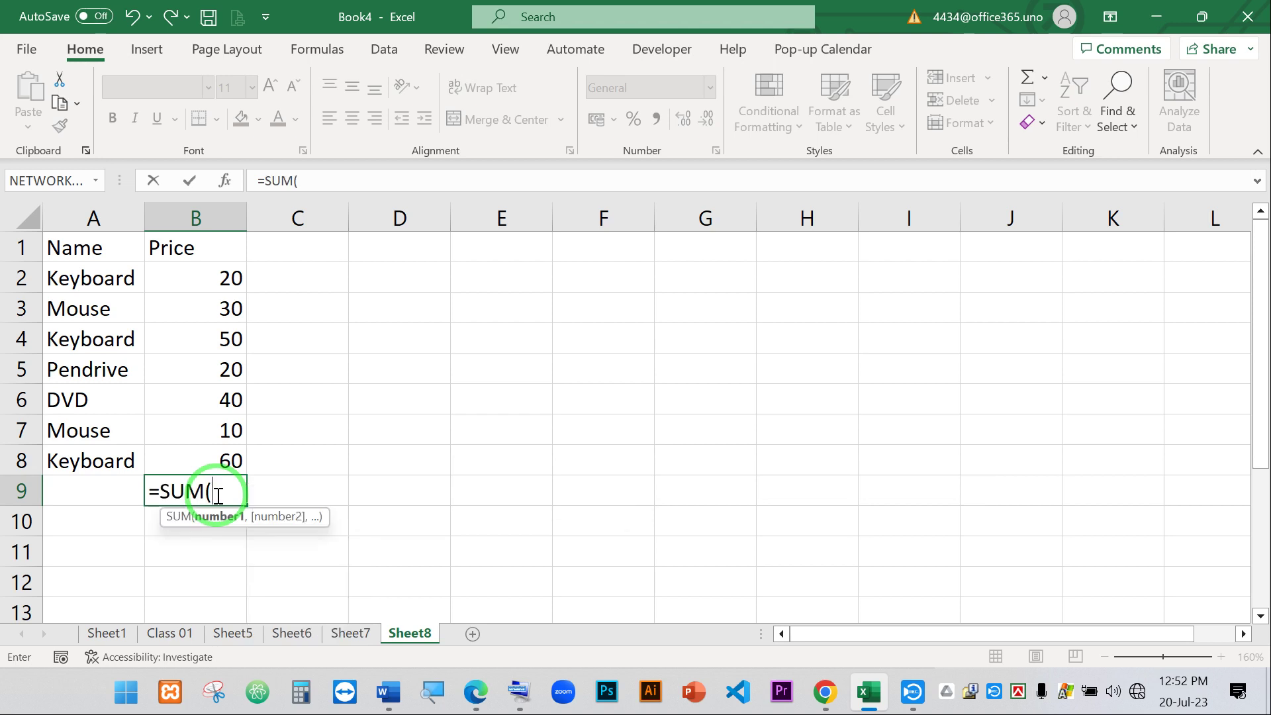
{"action": "left_click", "coordinate": [230, 279]}
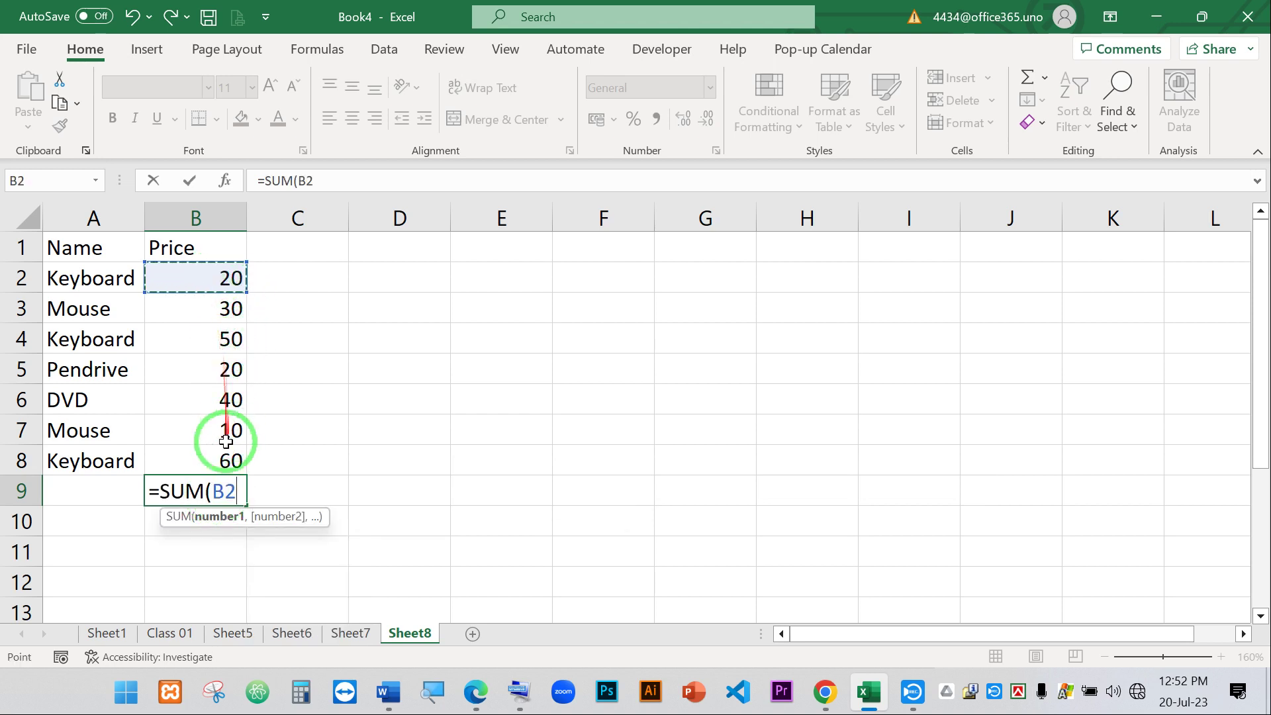
{"action": "left_click", "coordinate": [216, 459], "text": "shift"}
{"action": "key", "text": "Return"}
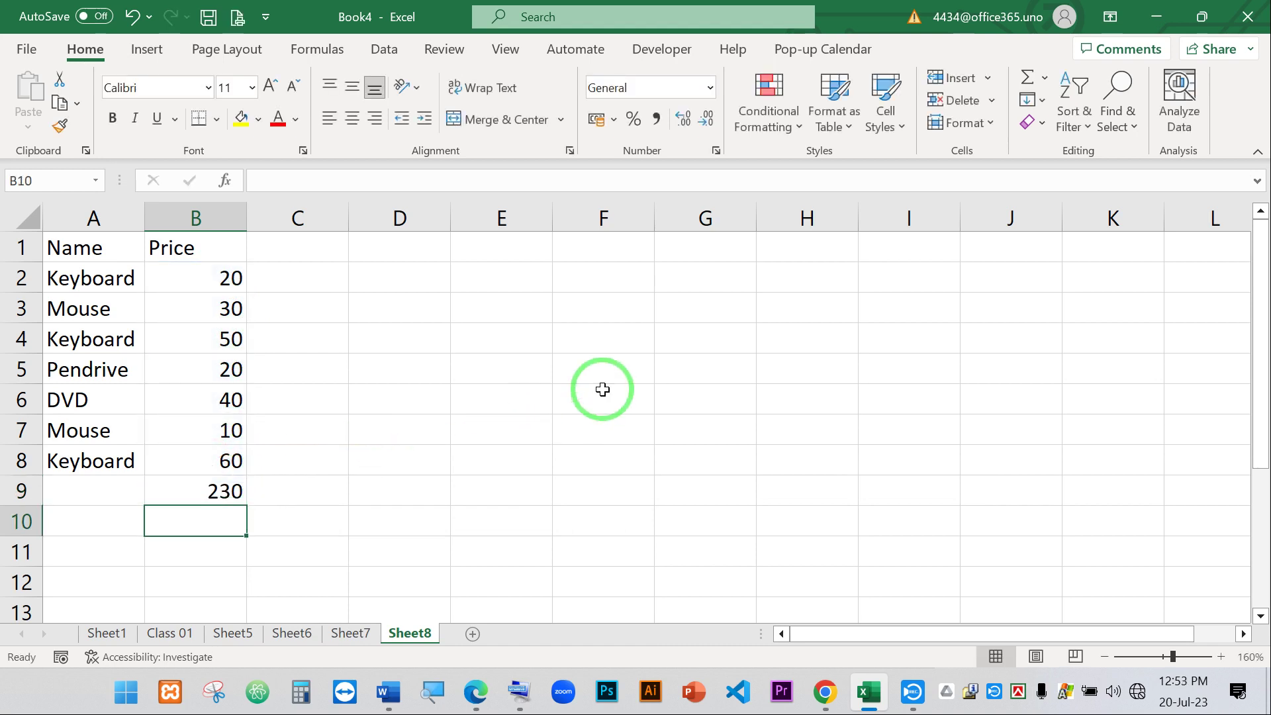
{"action": "left_click", "coordinate": [204, 499]}
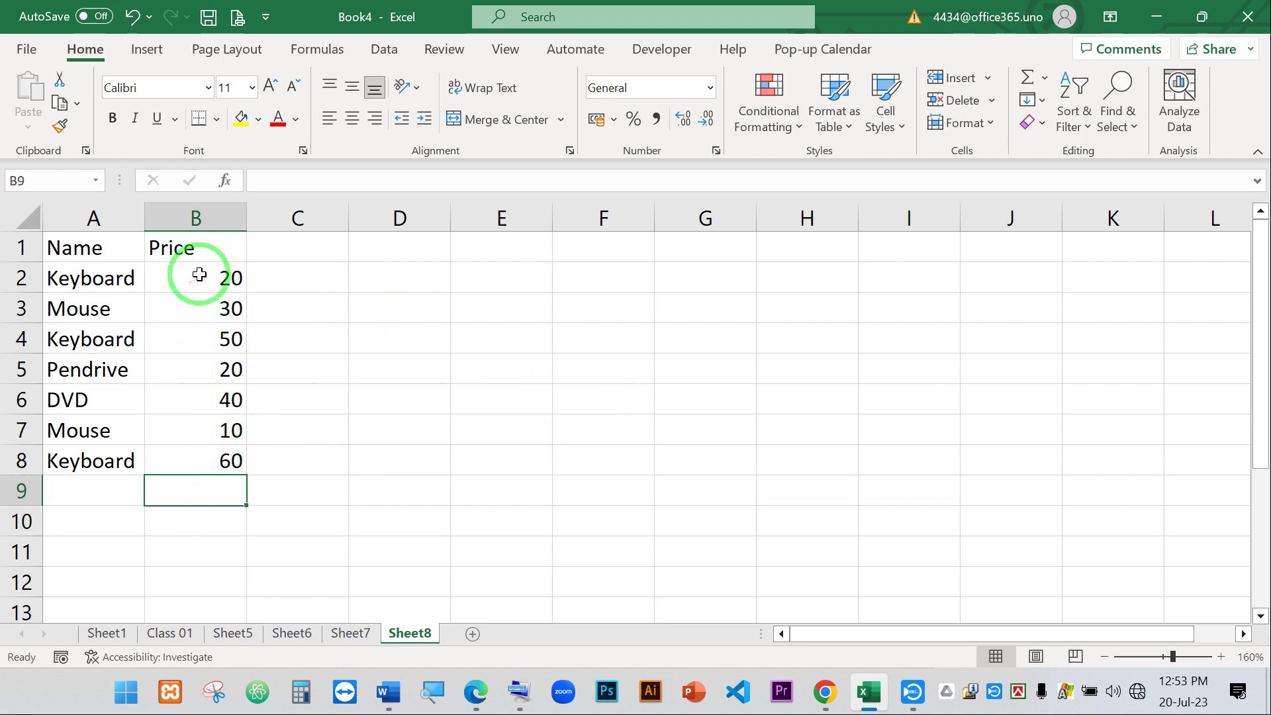
{"action": "left_click_drag", "start_coordinate": [196, 273], "coordinate": [208, 456]}
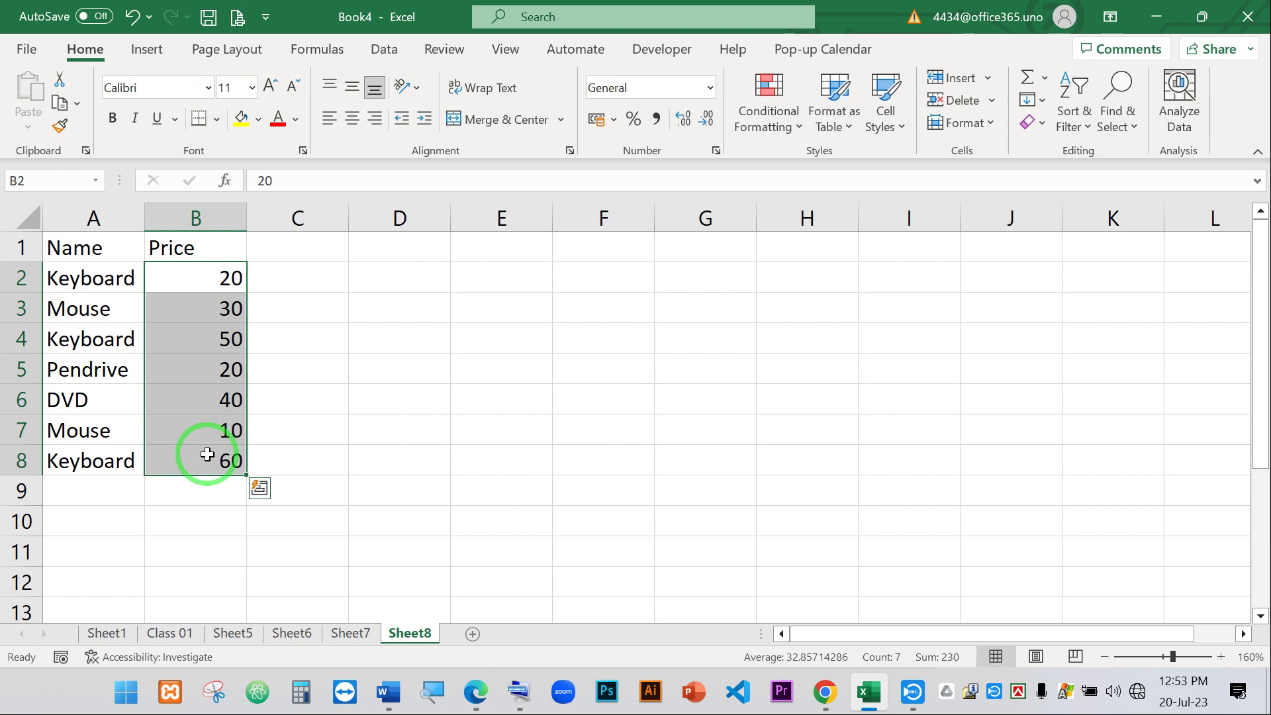
- Begin rewriting B9 as =SUMIF( with product names A2:A8 as the range
{"action": "left_click", "coordinate": [225, 486]}
{"action": "type", "text": "="}
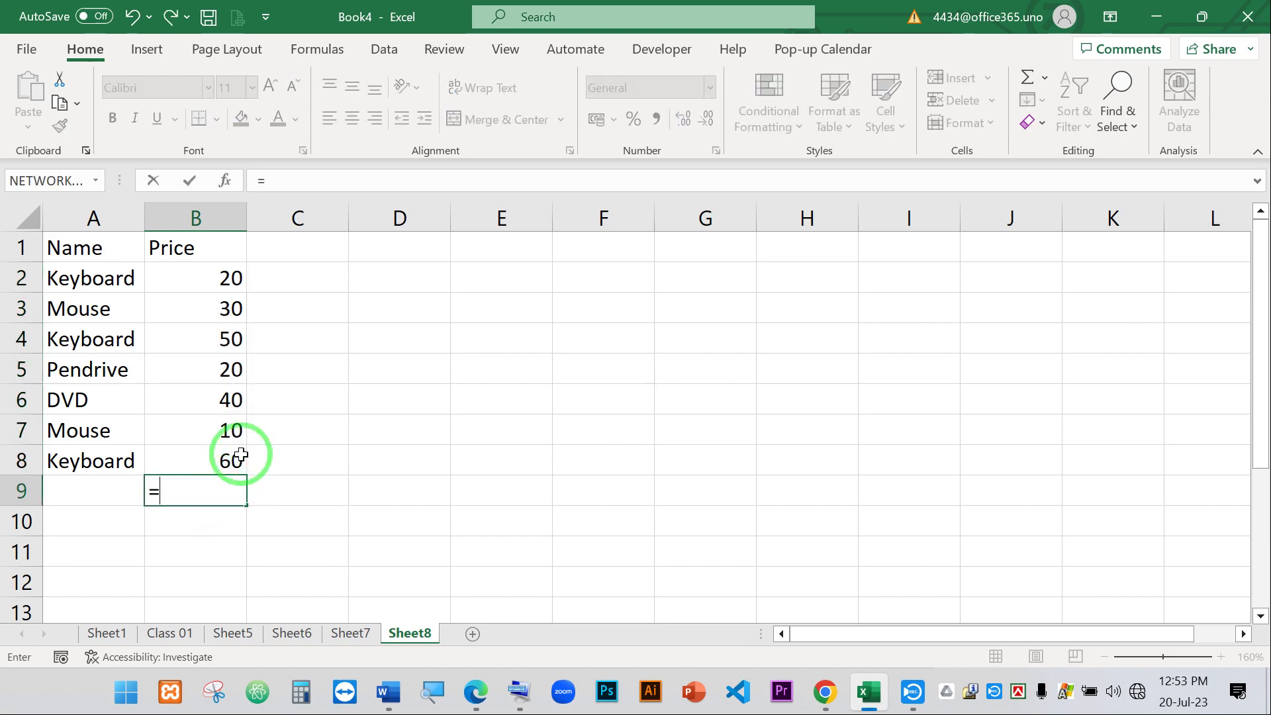
{"action": "type", "text": "sui"}
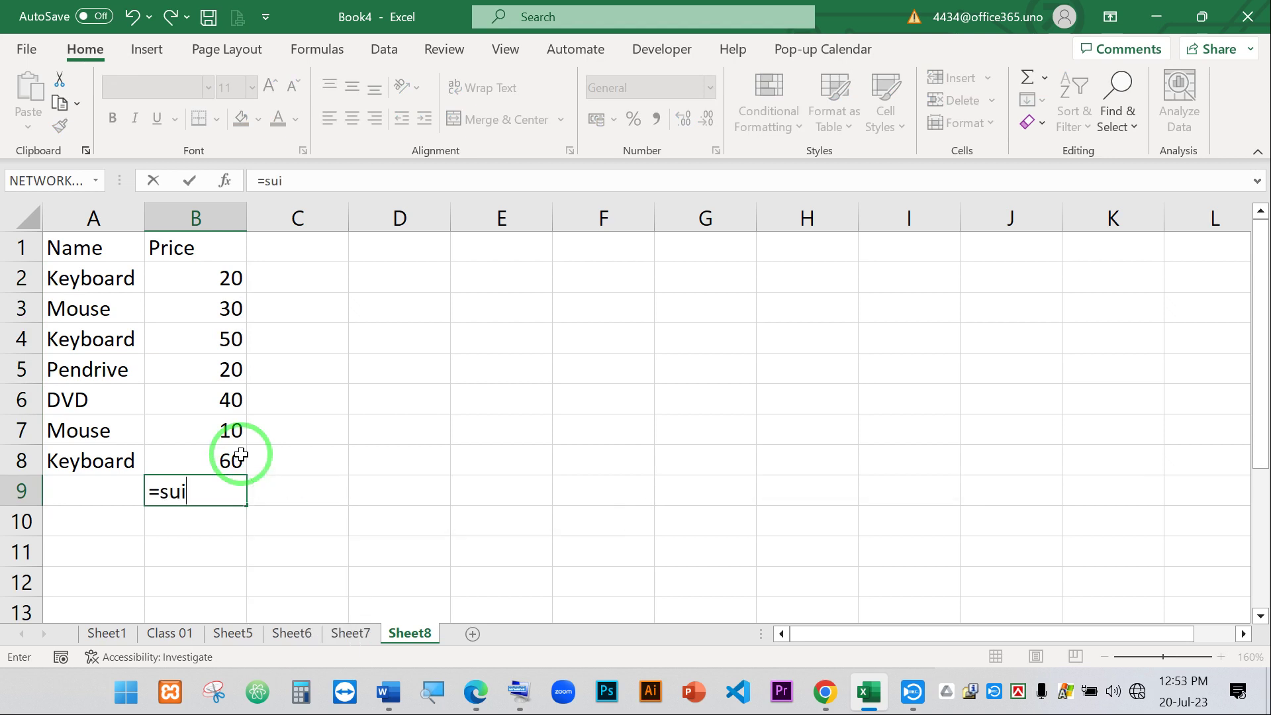
{"action": "key", "text": "BackSpace"}
{"action": "type", "text": "m"}
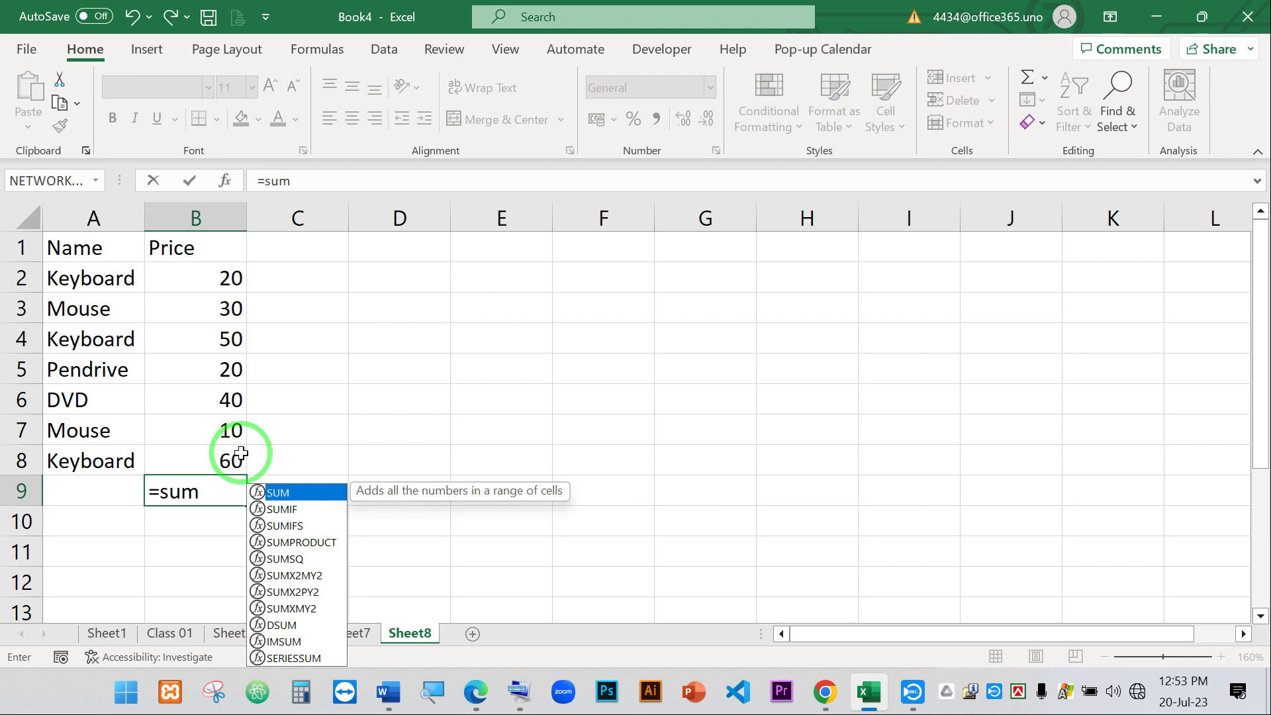
{"action": "type", "text": "i"}
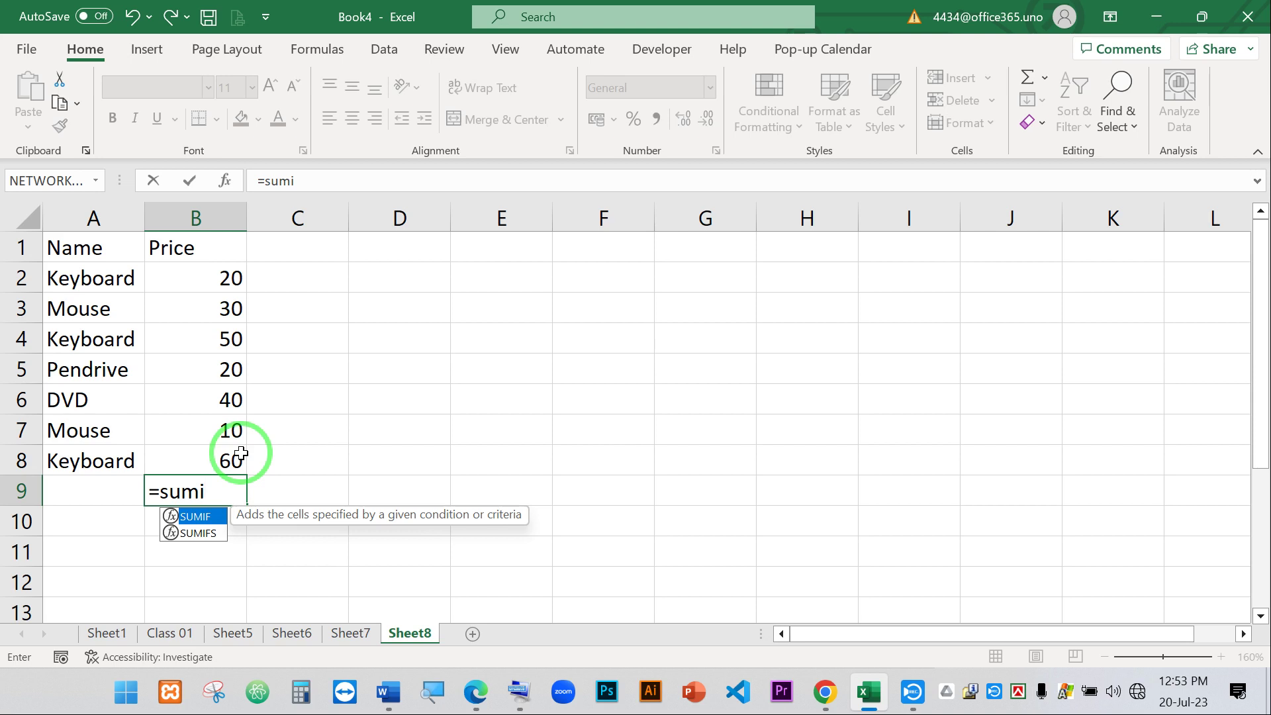
{"action": "key", "text": "Tab"}
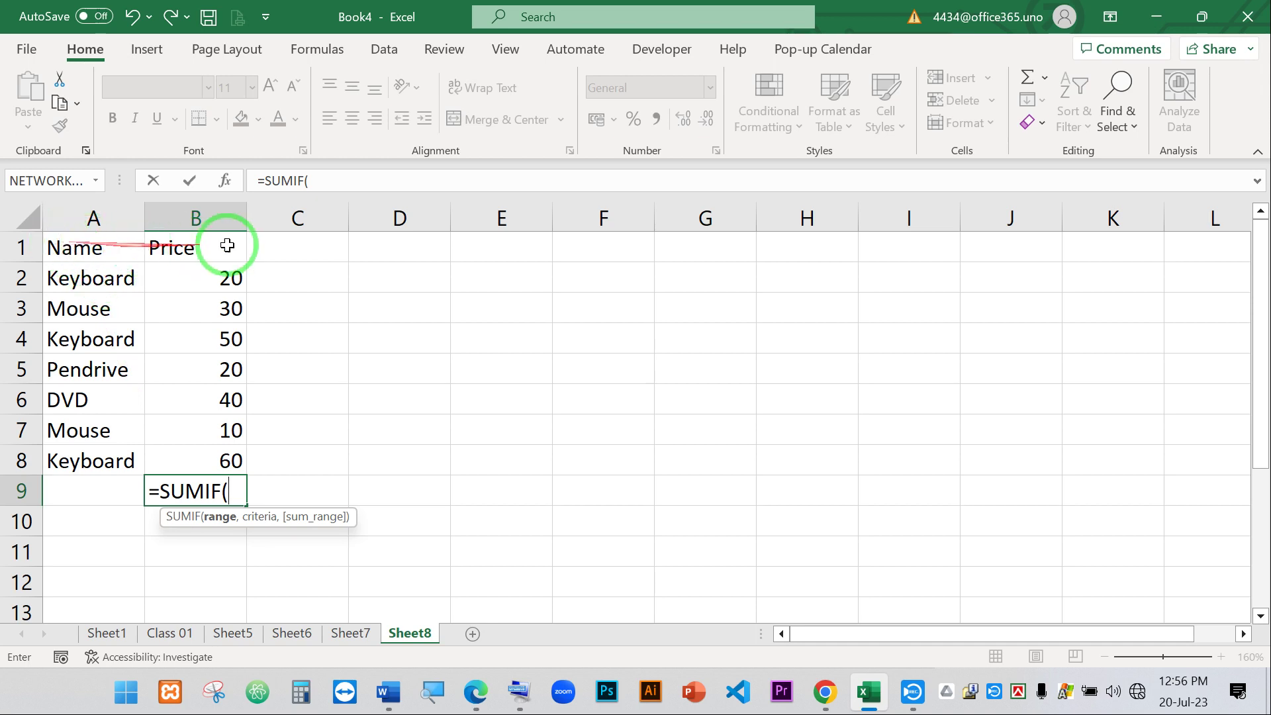
{"action": "left_click_drag", "start_coordinate": [50, 278], "coordinate": [85, 457]}
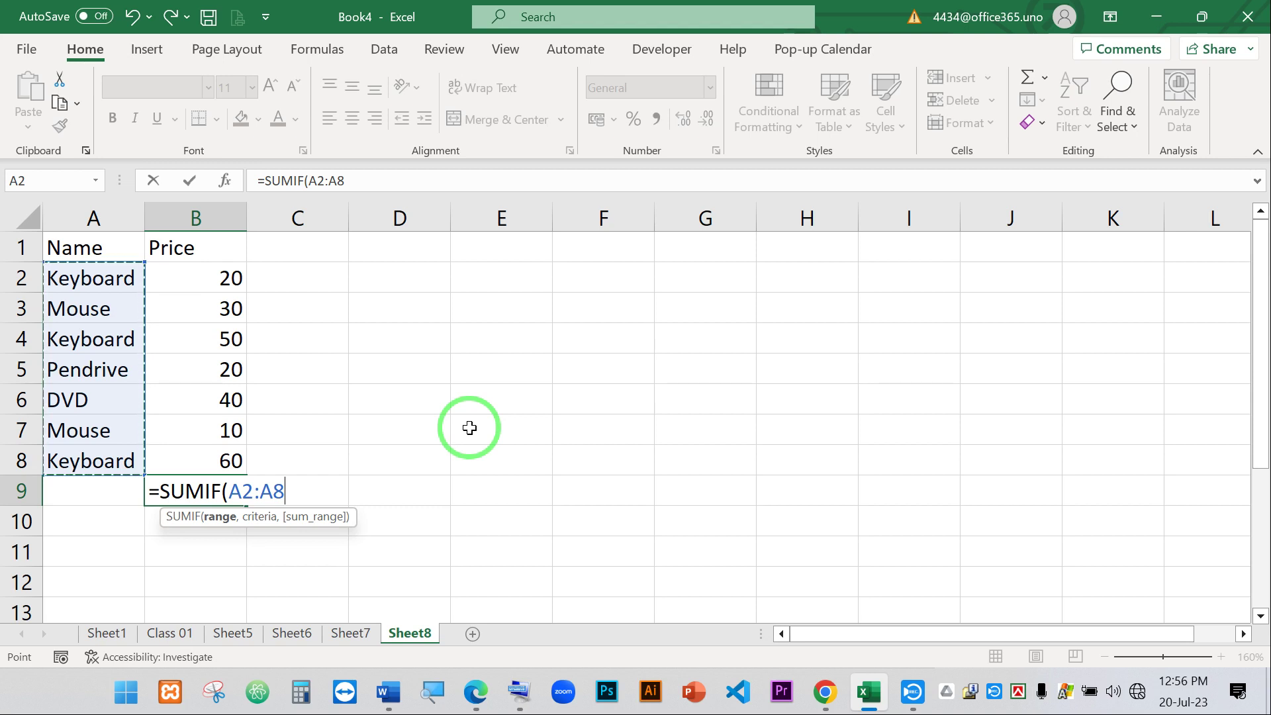
- Add Keyboard with a capital K as the SUMIF criterion after A2:A8, followed by a comma
{"action": "left_click", "coordinate": [241, 490]}
{"action": "left_click", "coordinate": [285, 491]}
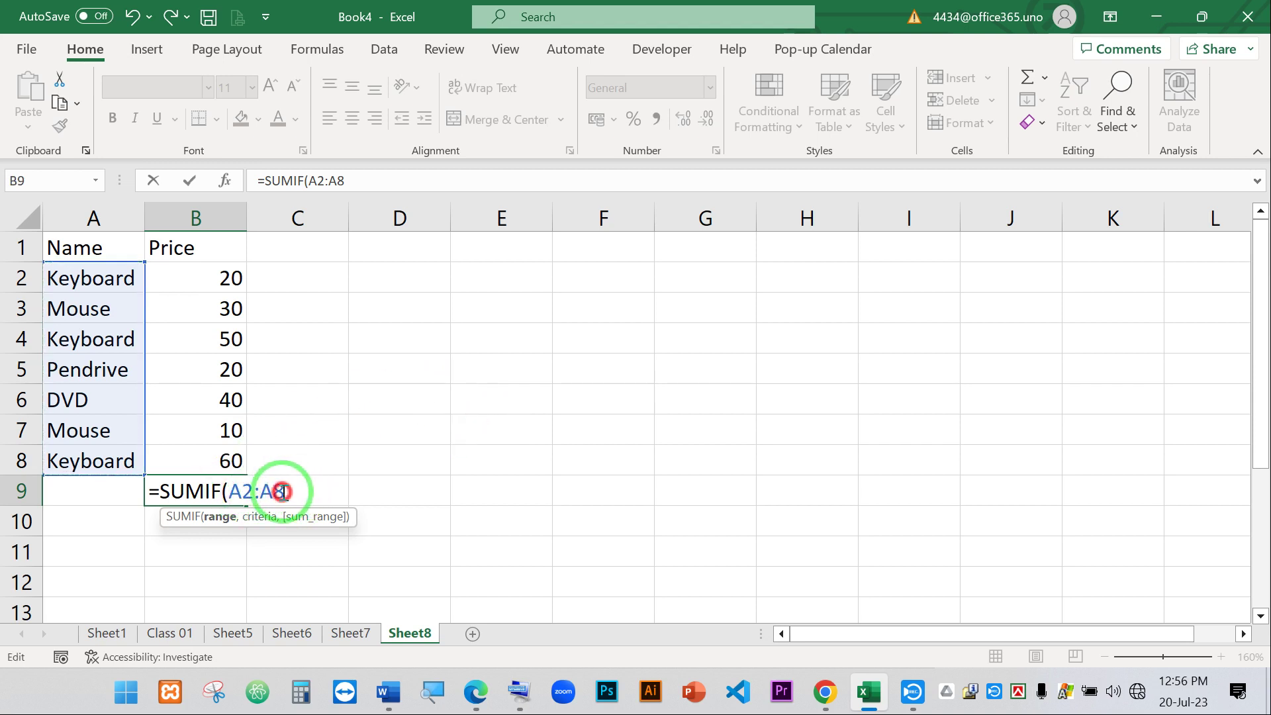
{"action": "left_click", "coordinate": [309, 490]}
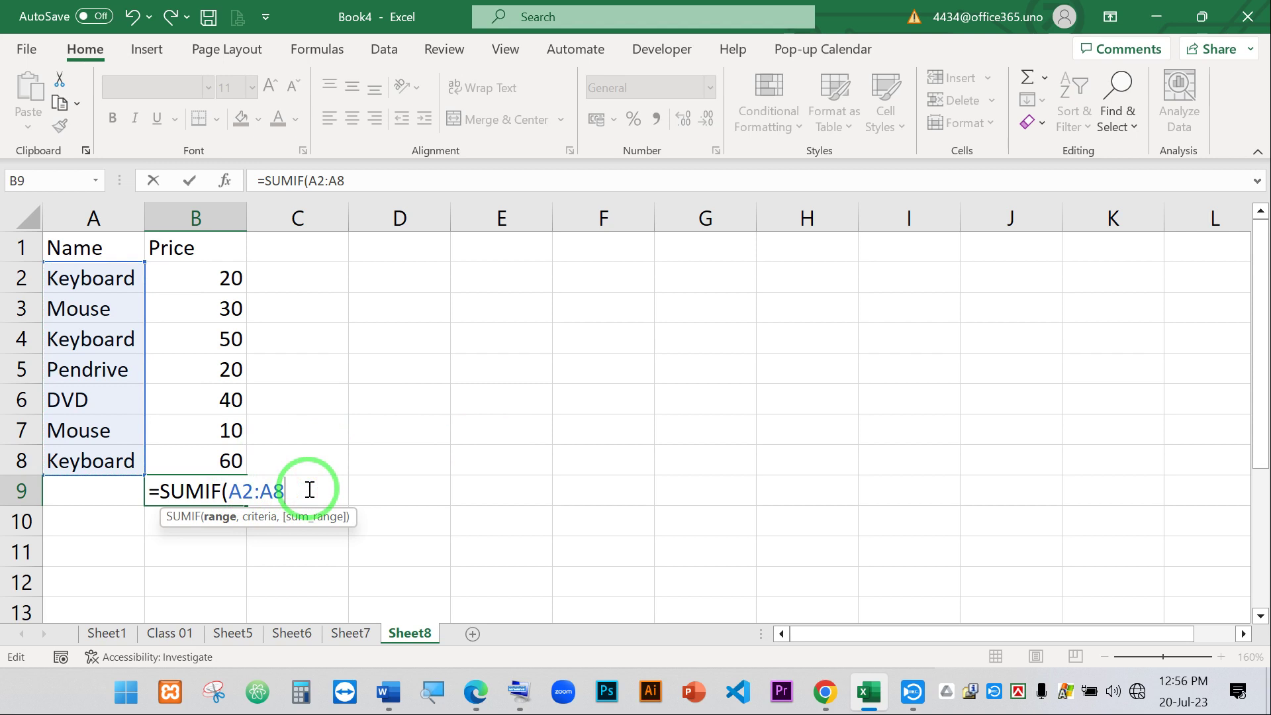
{"action": "type", "text": ","}
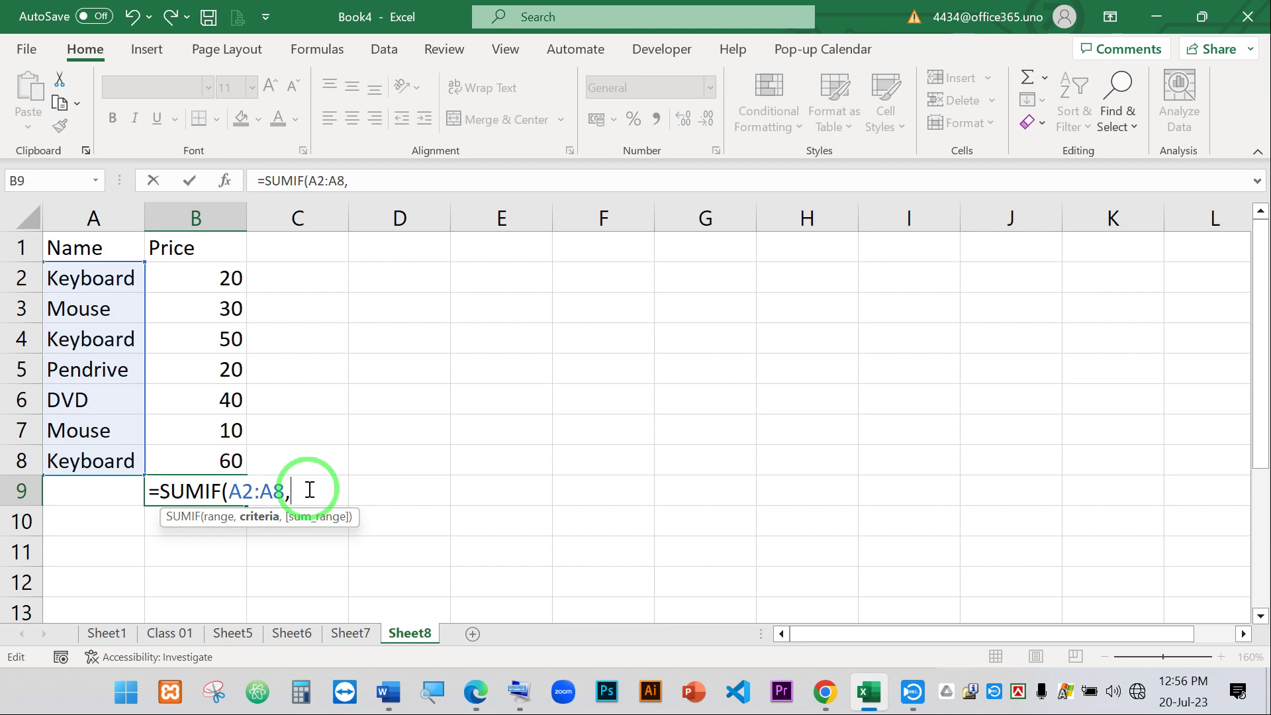
{"action": "type", "text": "keyboard"}
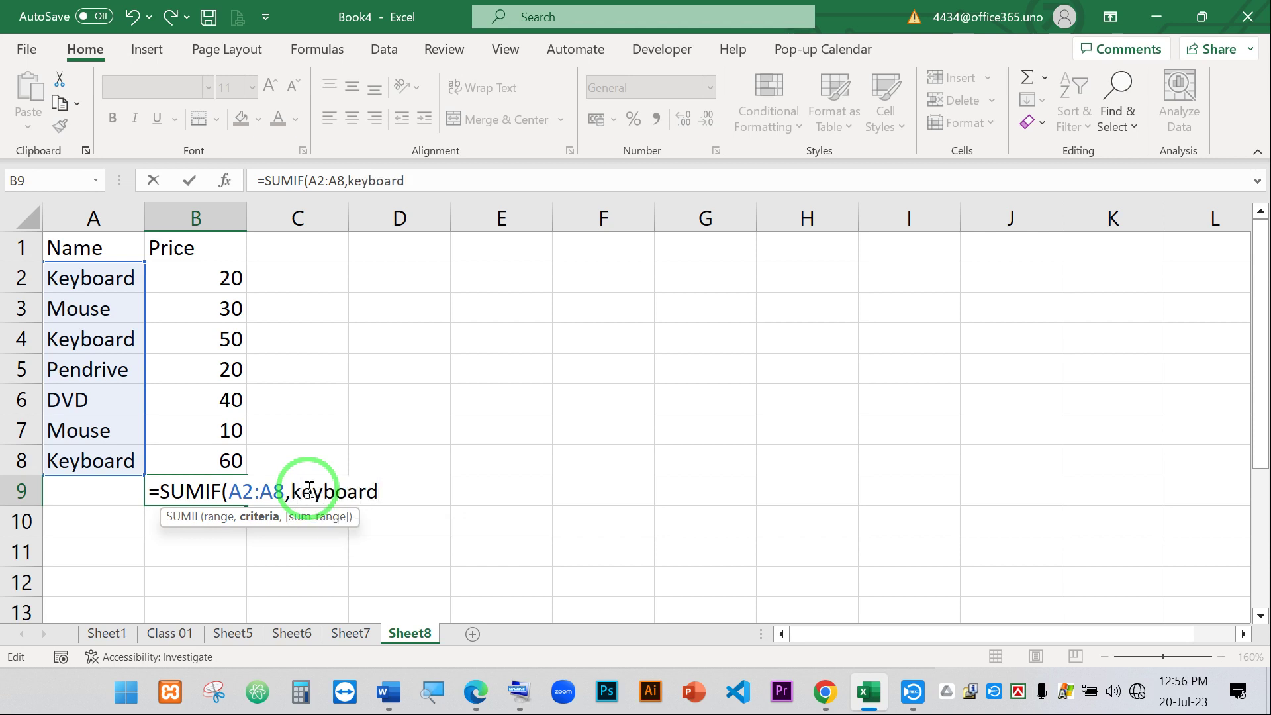
{"action": "left_click_drag", "start_coordinate": [293, 491], "coordinate": [301, 490]}
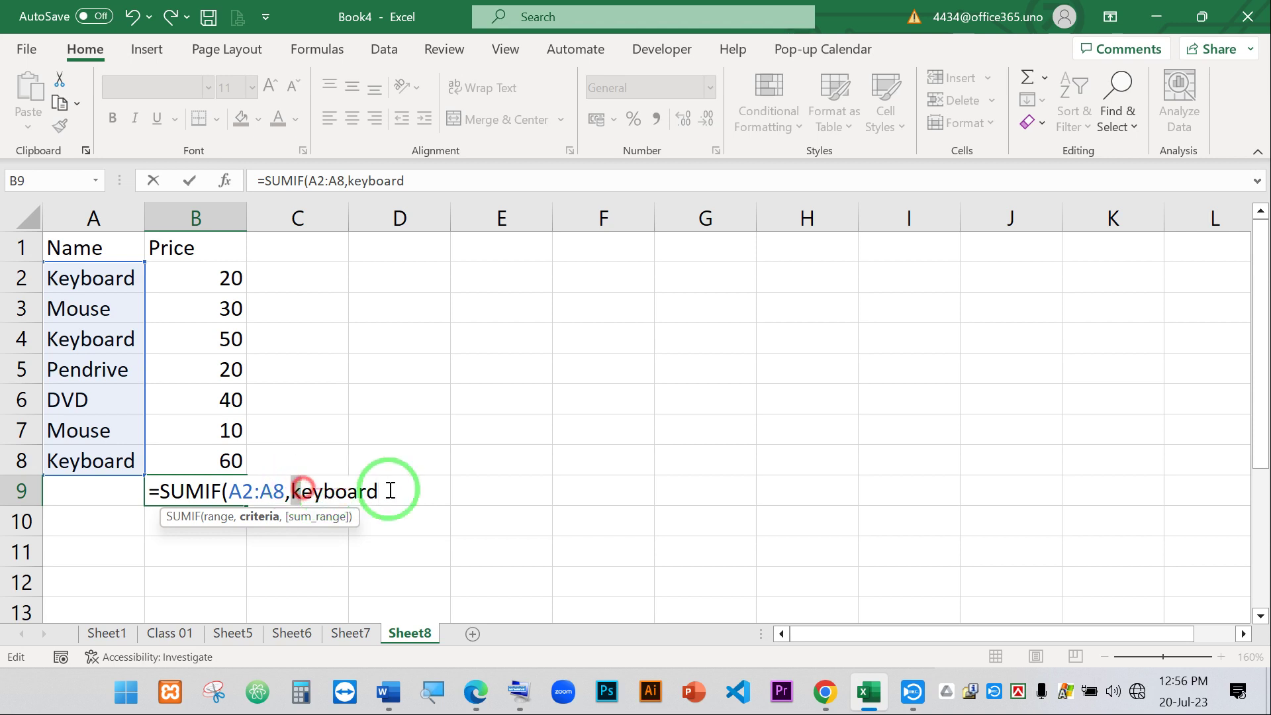
{"action": "type", "text": "K"}
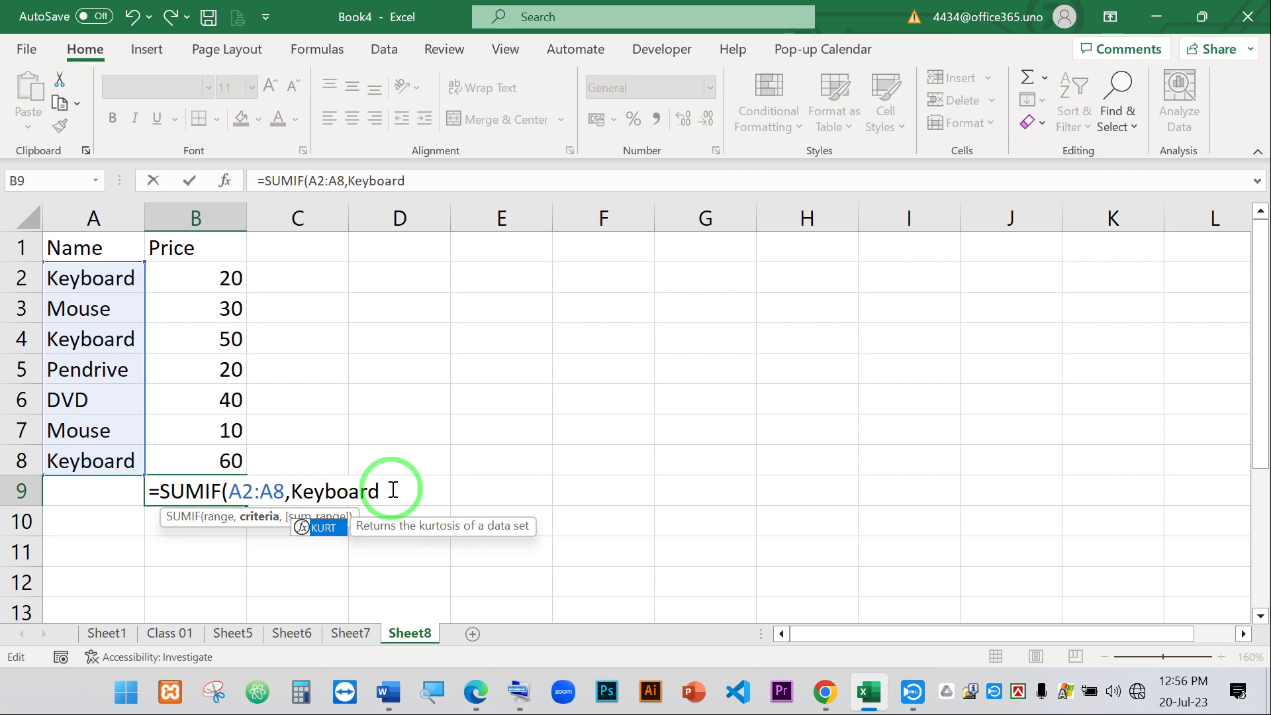
{"action": "left_click", "coordinate": [393, 490]}
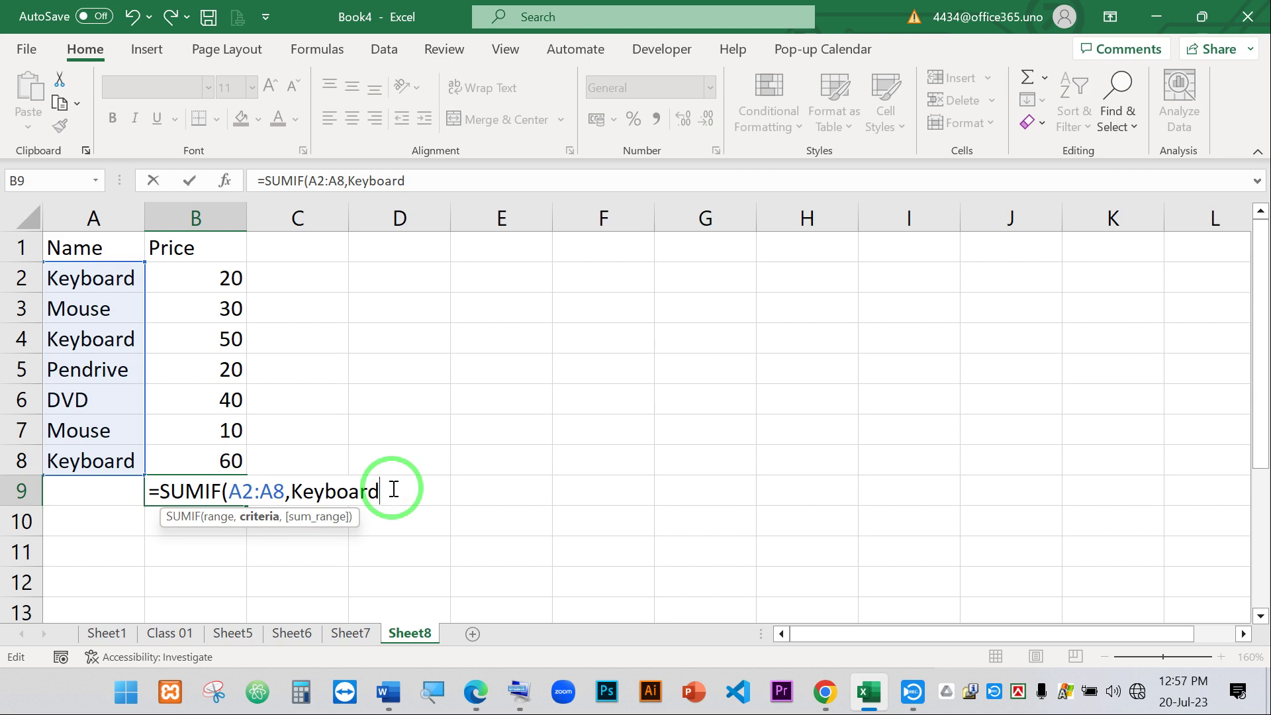
{"action": "type", "text": ","}
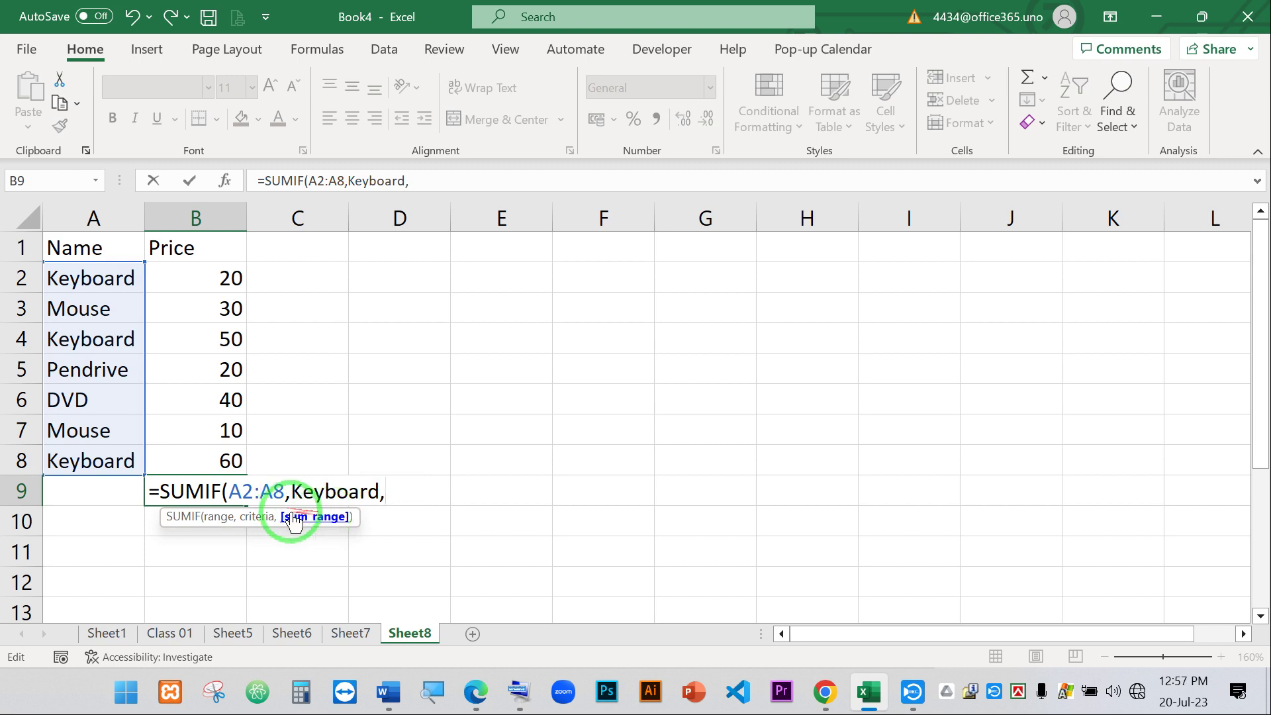
- Add prices B2:B8 as the SUMIF sum range in B9's formula
{"action": "left_click_drag", "start_coordinate": [202, 273], "coordinate": [213, 455]}
{"action": "left_click_drag", "start_coordinate": [387, 491], "coordinate": [417, 491]}
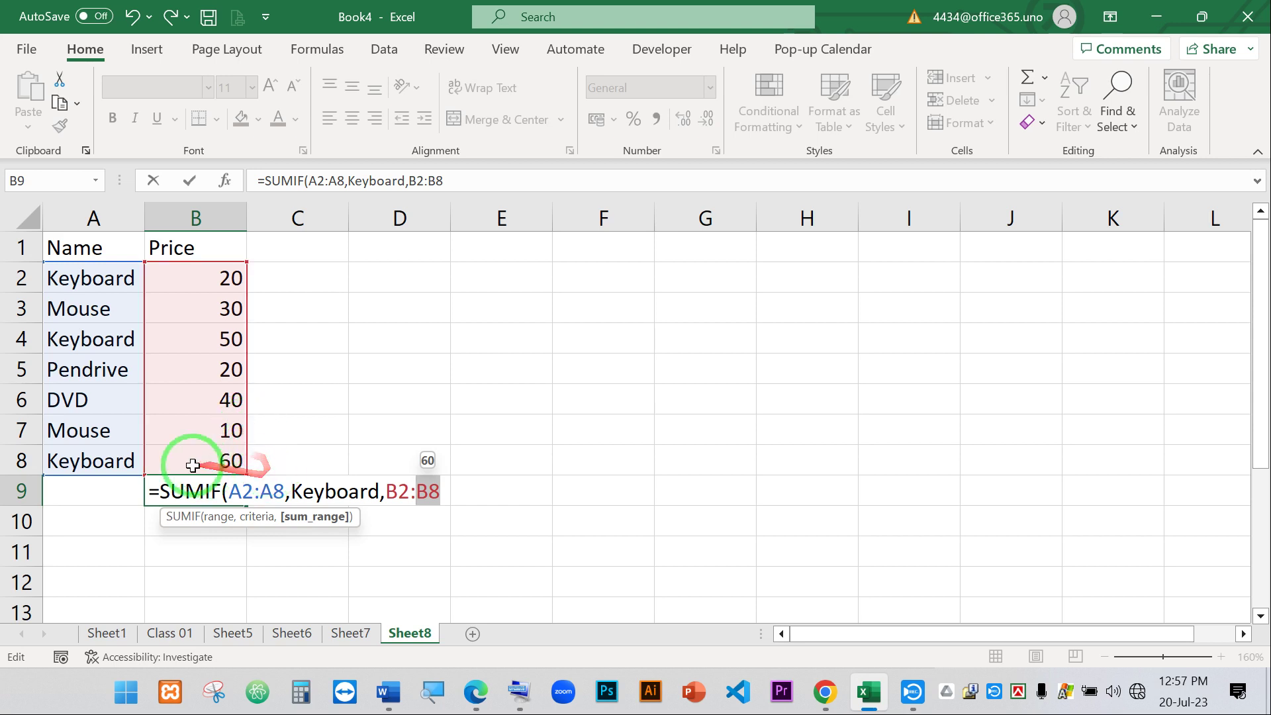
{"action": "left_click", "coordinate": [442, 491]}
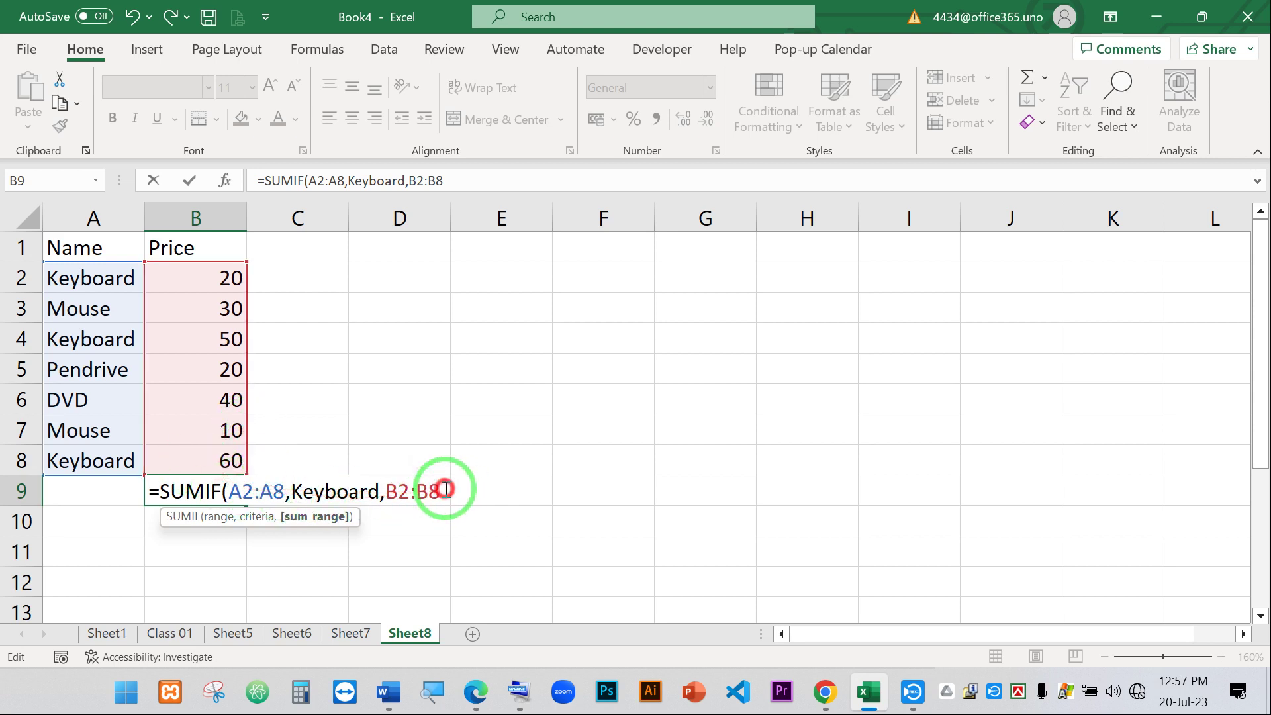
{"action": "left_click", "coordinate": [221, 491]}
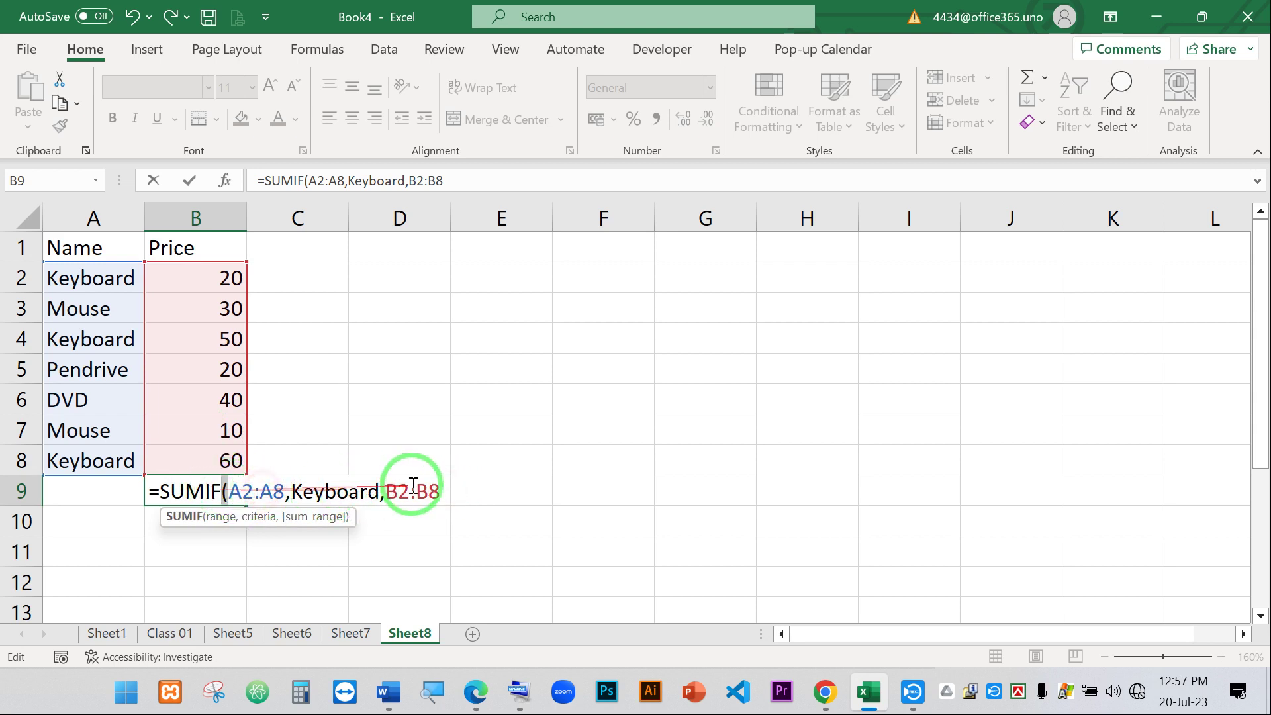
{"action": "left_click", "coordinate": [443, 486]}
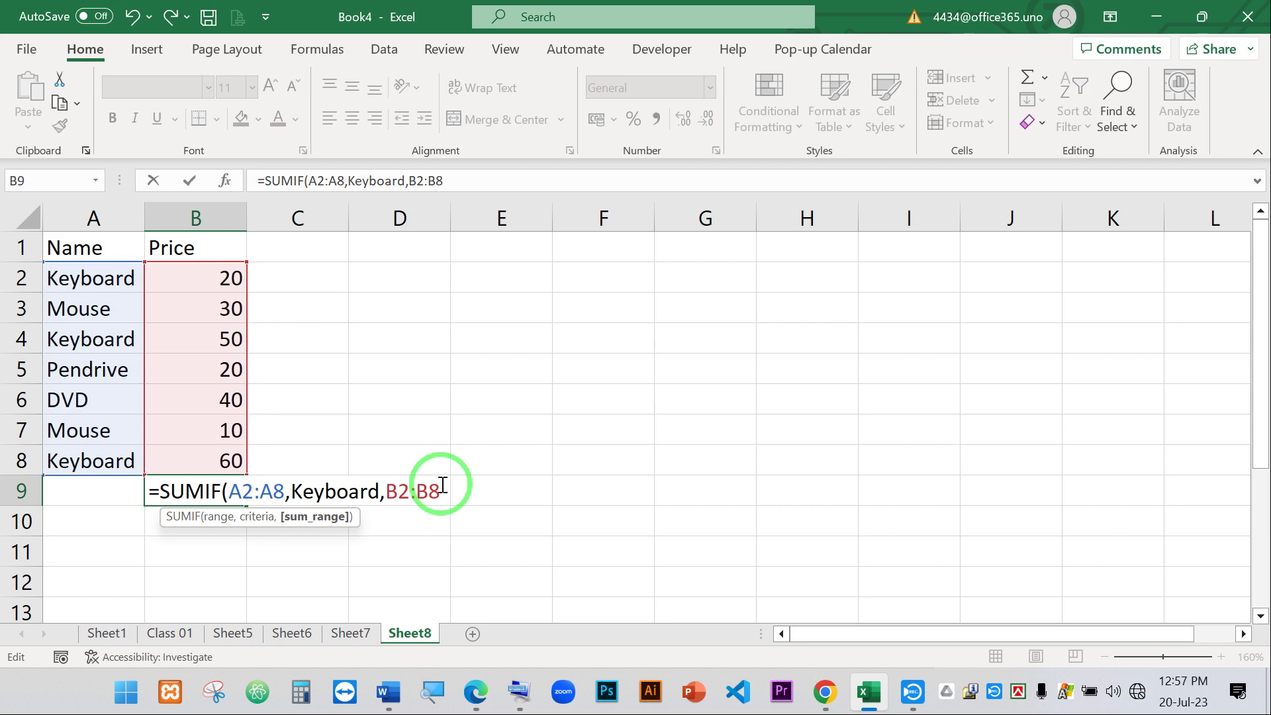
{"action": "left_click", "coordinate": [228, 490]}
{"action": "left_click", "coordinate": [222, 492]}
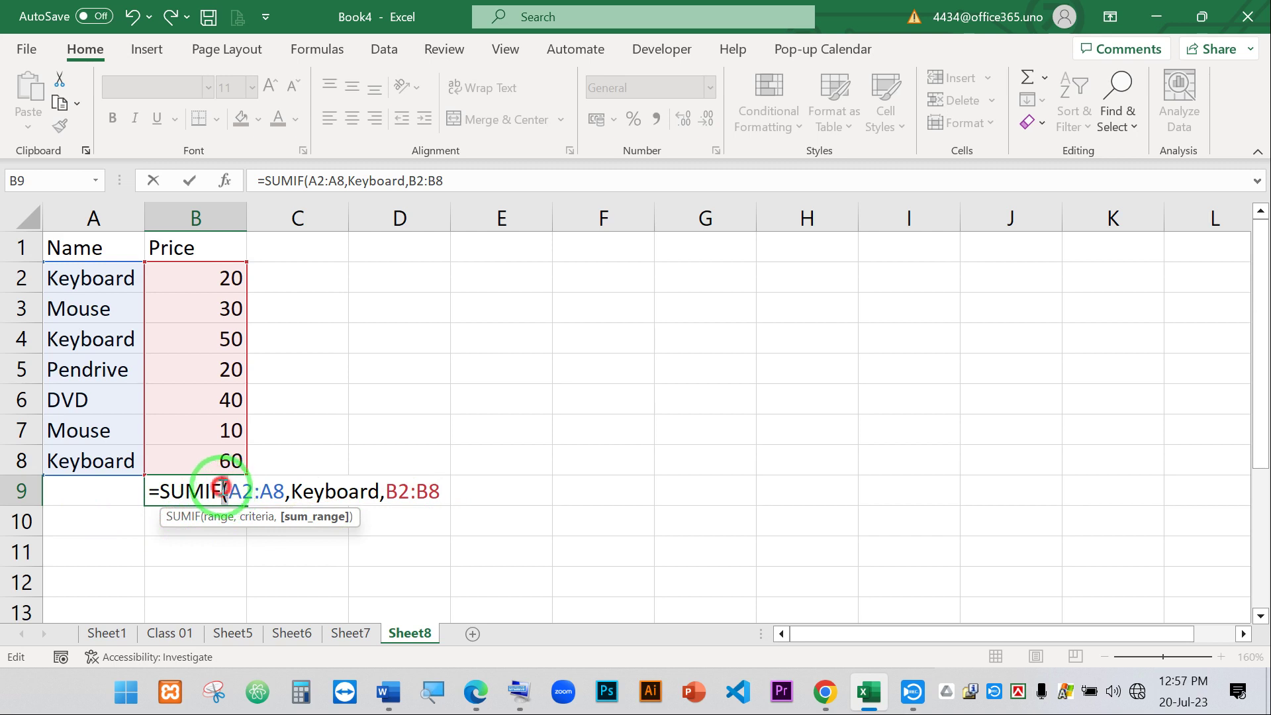
{"action": "left_click", "coordinate": [441, 491]}
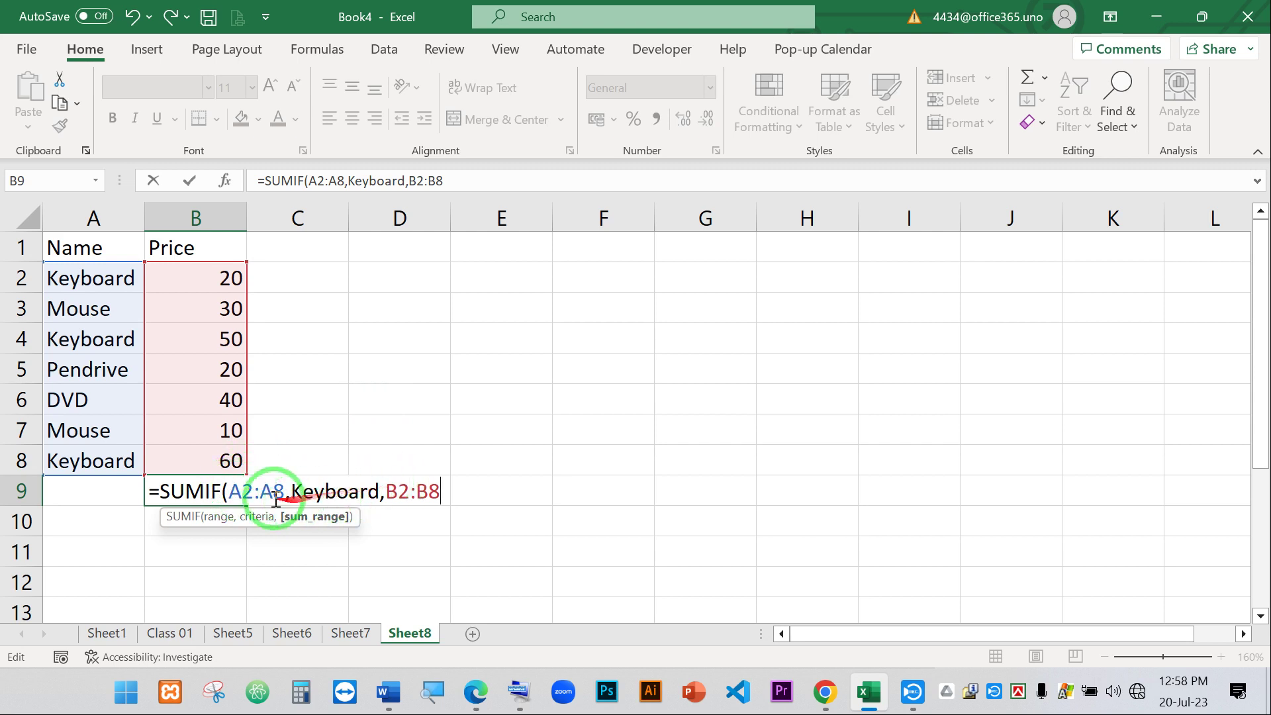
- Review the A2:A8 and B2:B8 references and mark the Keyboard criterion text
{"action": "mouse_move", "coordinate": [233, 492]}
{"action": "left_mouse_down"}
{"action": "mouse_move", "coordinate": [246, 491]}
{"action": "mouse_move", "coordinate": [235, 491]}
{"action": "left_mouse_up"}
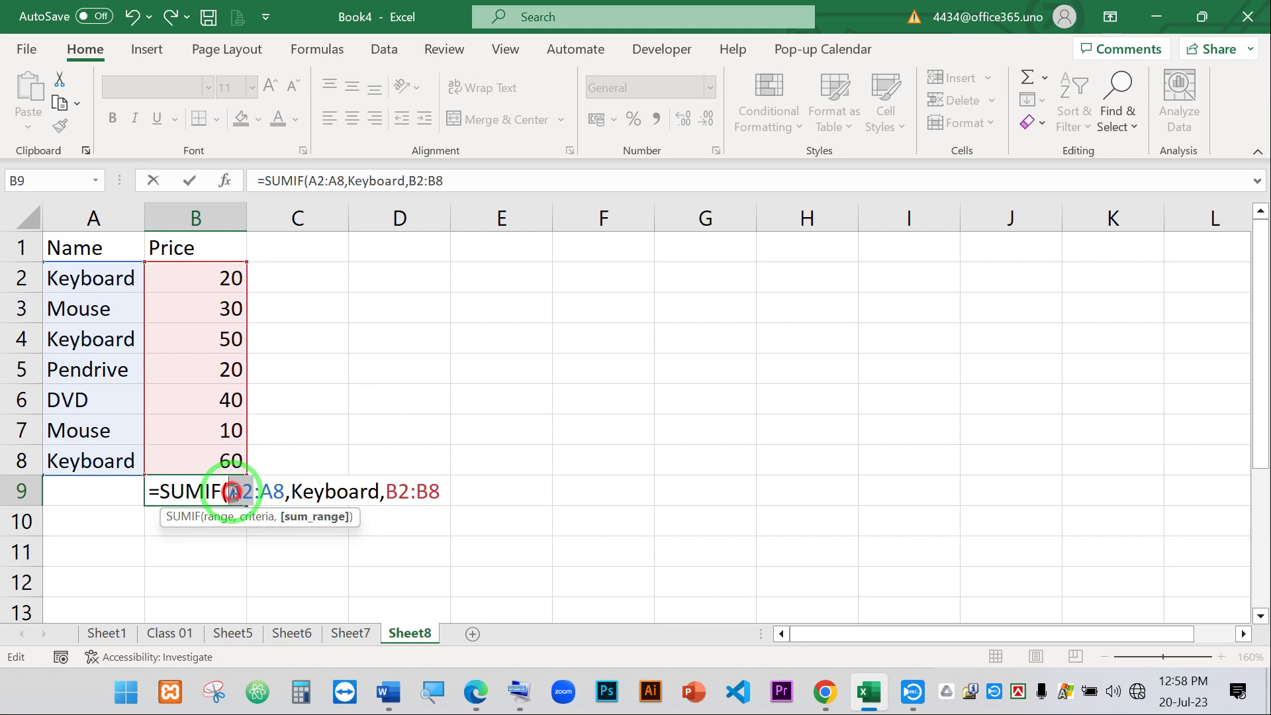
{"action": "left_click", "coordinate": [399, 491]}
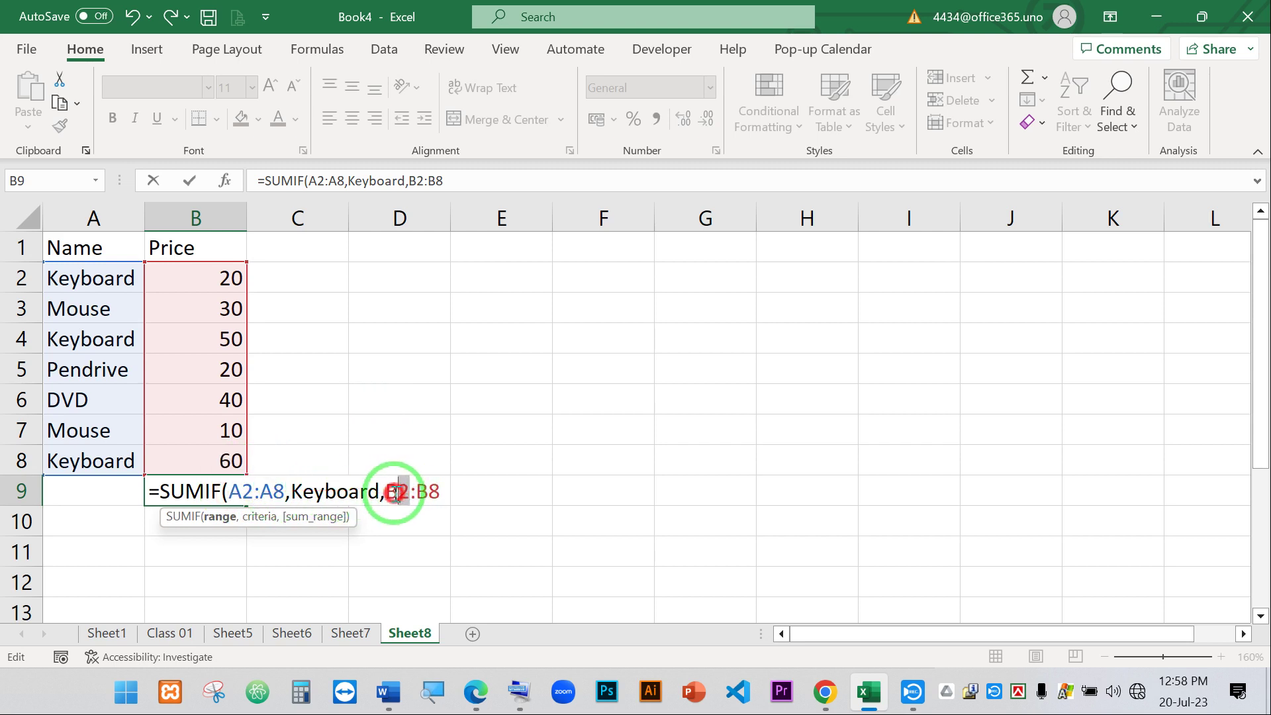
{"action": "left_click_drag", "start_coordinate": [399, 491], "coordinate": [441, 488]}
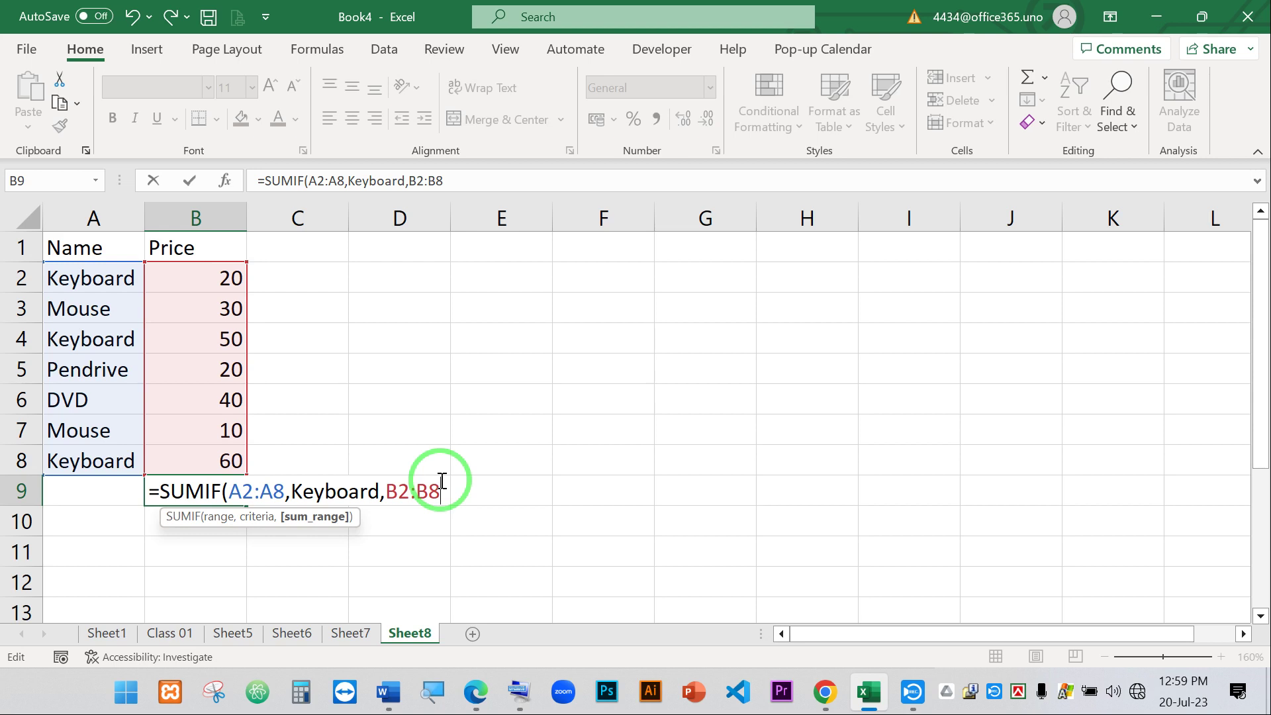
{"action": "left_click", "coordinate": [294, 491]}
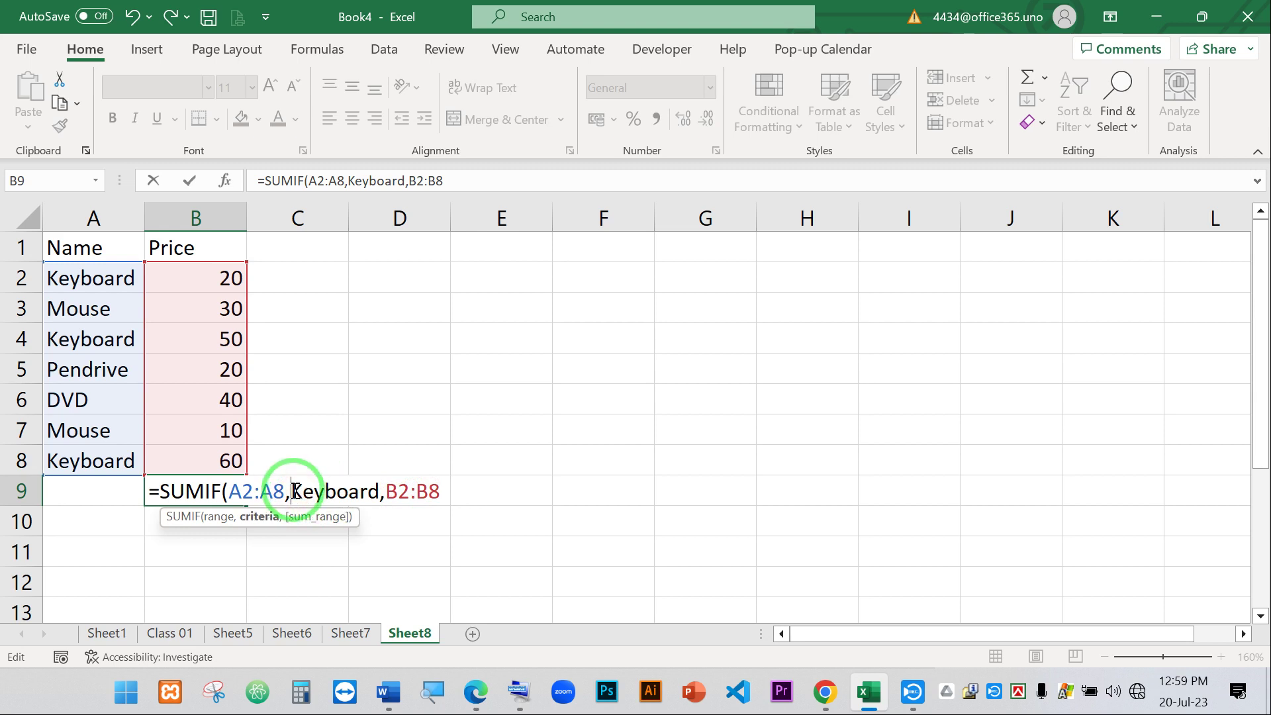
{"action": "left_click_drag", "start_coordinate": [294, 491], "coordinate": [363, 495]}
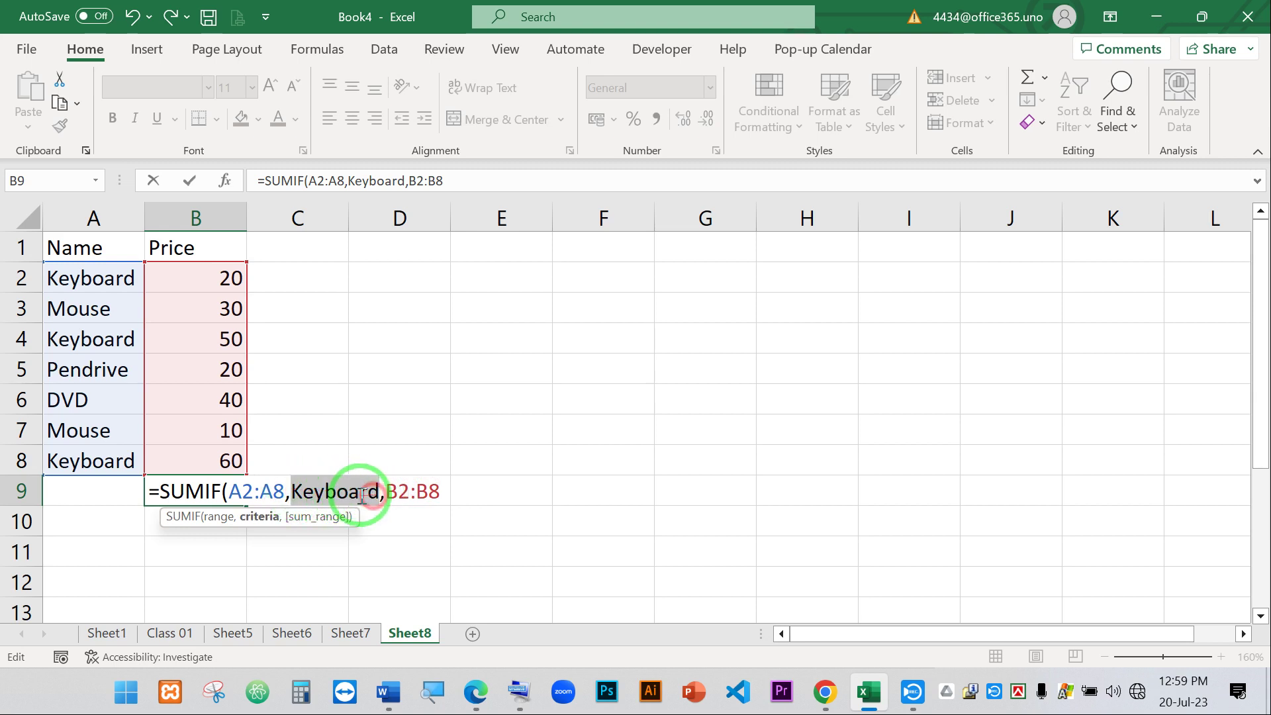
- Enclose the Keyboard criterion in quotation marks within B9's SUMIF formula
{"action": "left_click", "coordinate": [291, 491]}
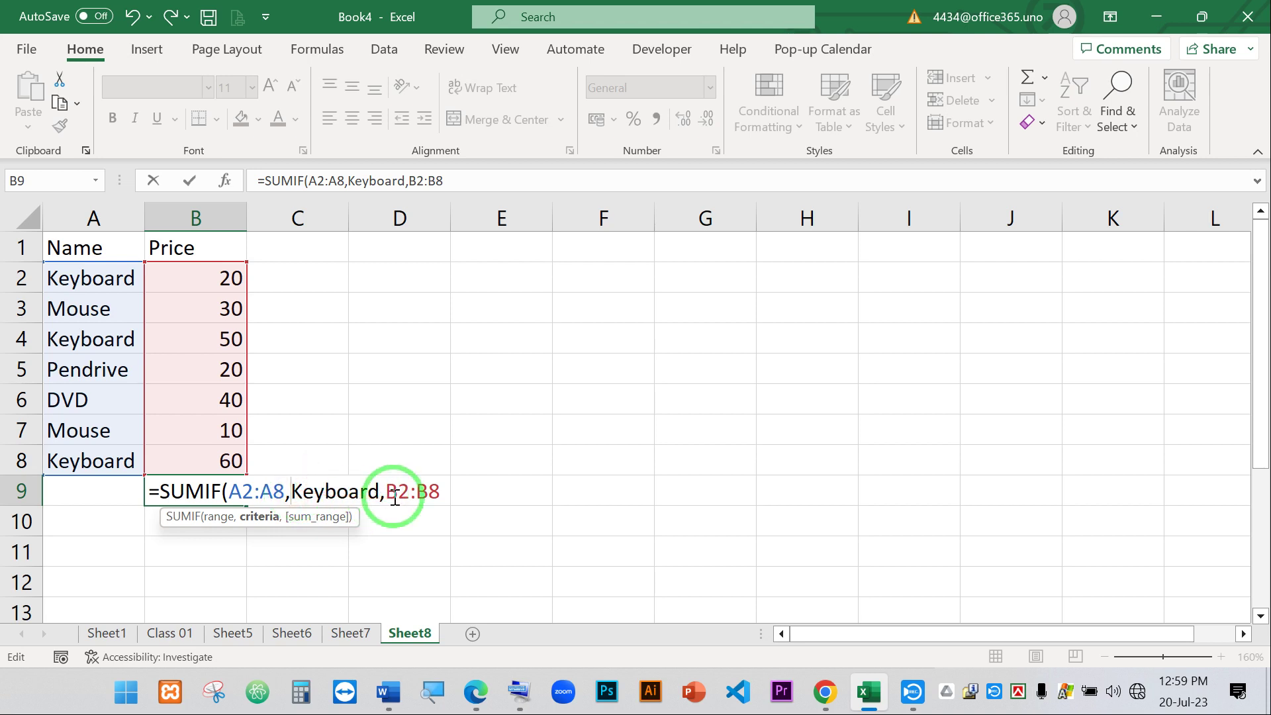
{"action": "type", "text": "\""}
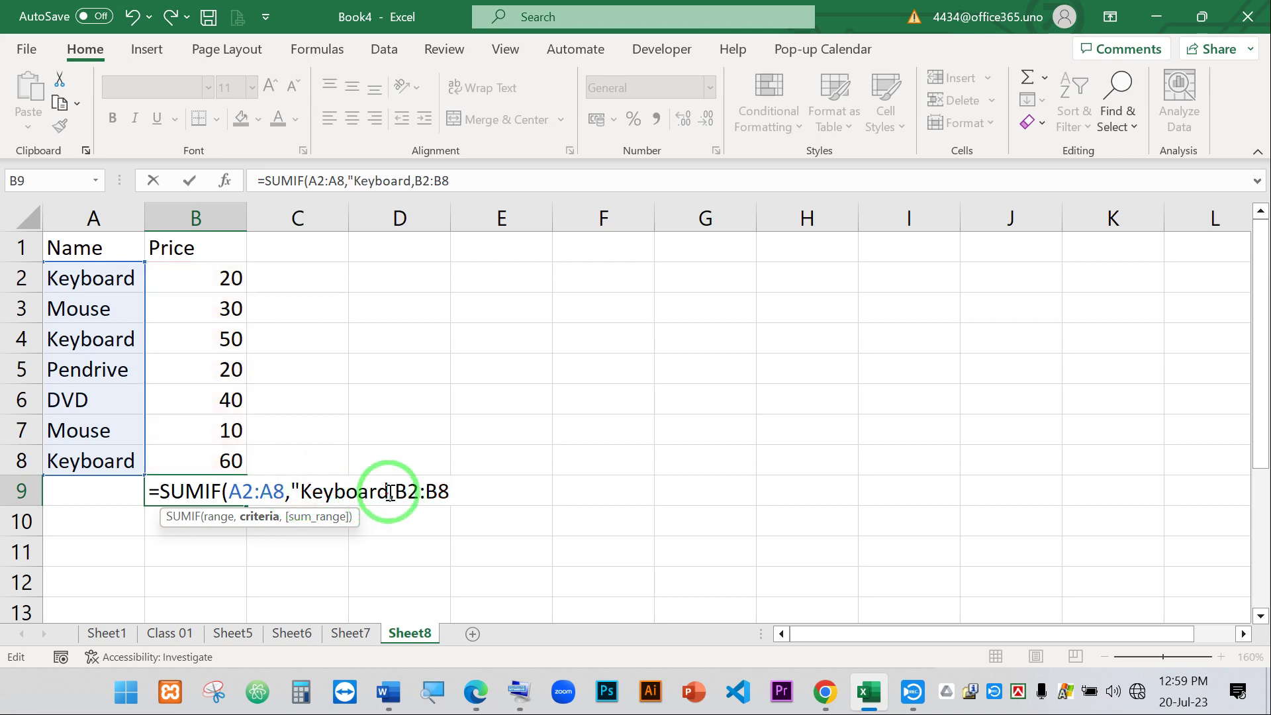
{"action": "left_click", "coordinate": [388, 486]}
{"action": "type", "text": "\""}
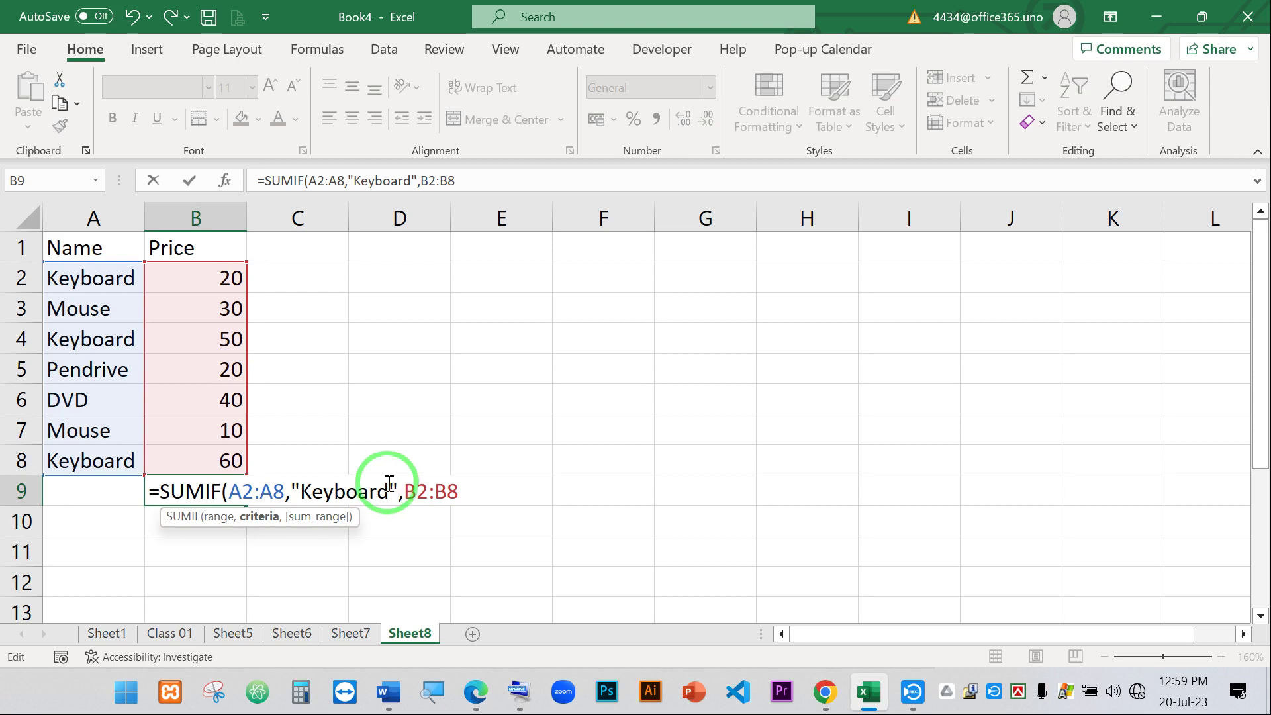
- Replace the quoted Keyboard criterion with "20"
{"action": "left_click_drag", "start_coordinate": [398, 490], "coordinate": [292, 487]}
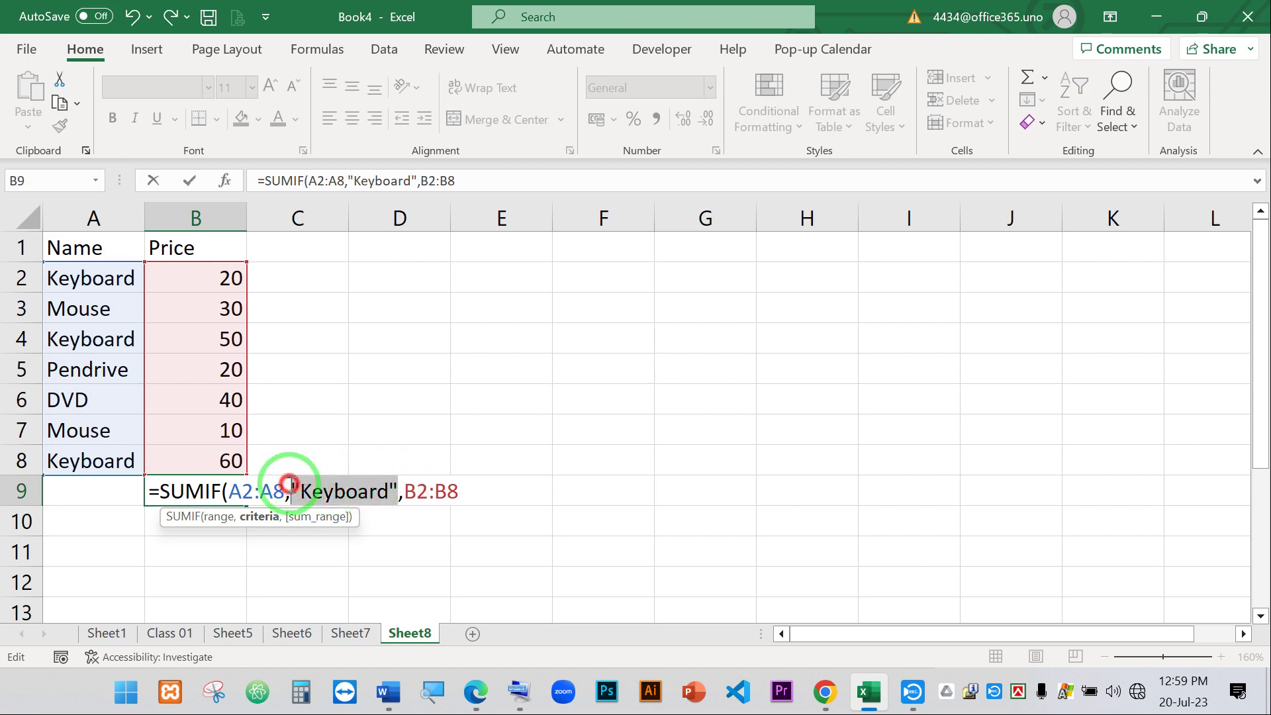
{"action": "left_click", "coordinate": [345, 490]}
{"action": "left_click_drag", "start_coordinate": [390, 489], "coordinate": [302, 488]}
{"action": "type", "text": "20"}
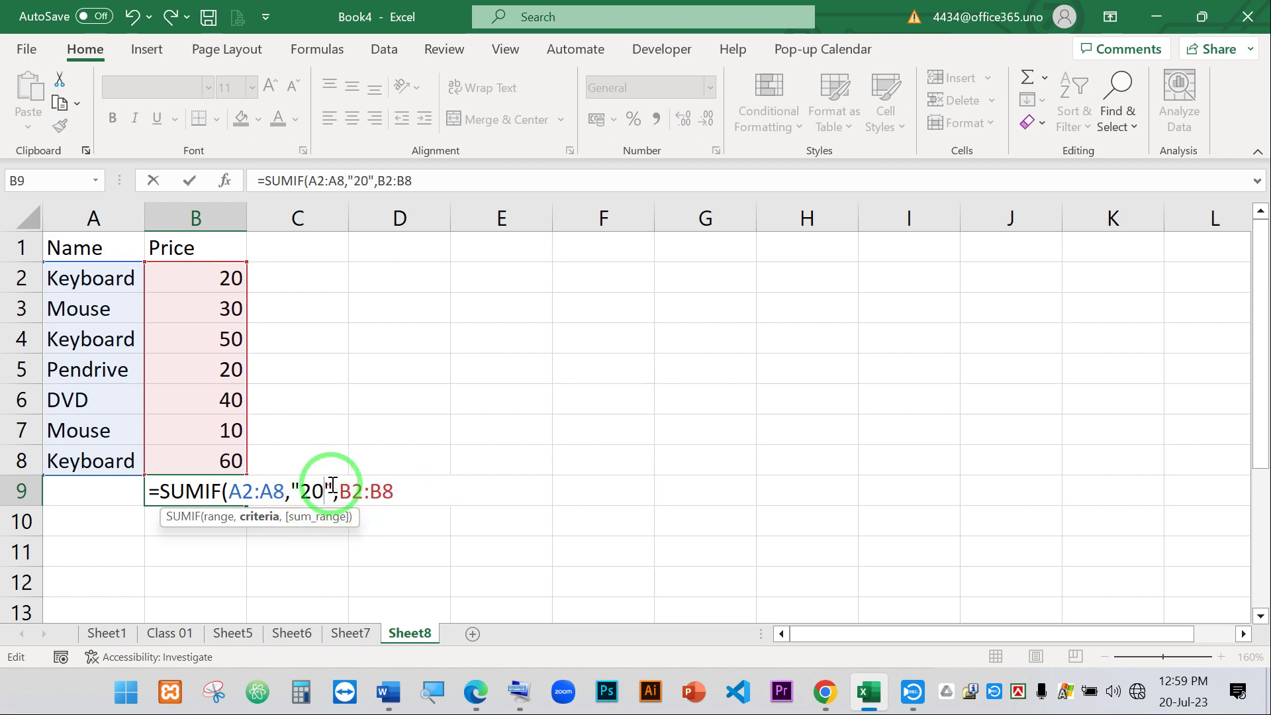
- Remove the quote marks around the 20 criterion in B9's SUMIF formula
{"action": "key", "text": "Delete"}
{"action": "left_click", "coordinate": [288, 490]}
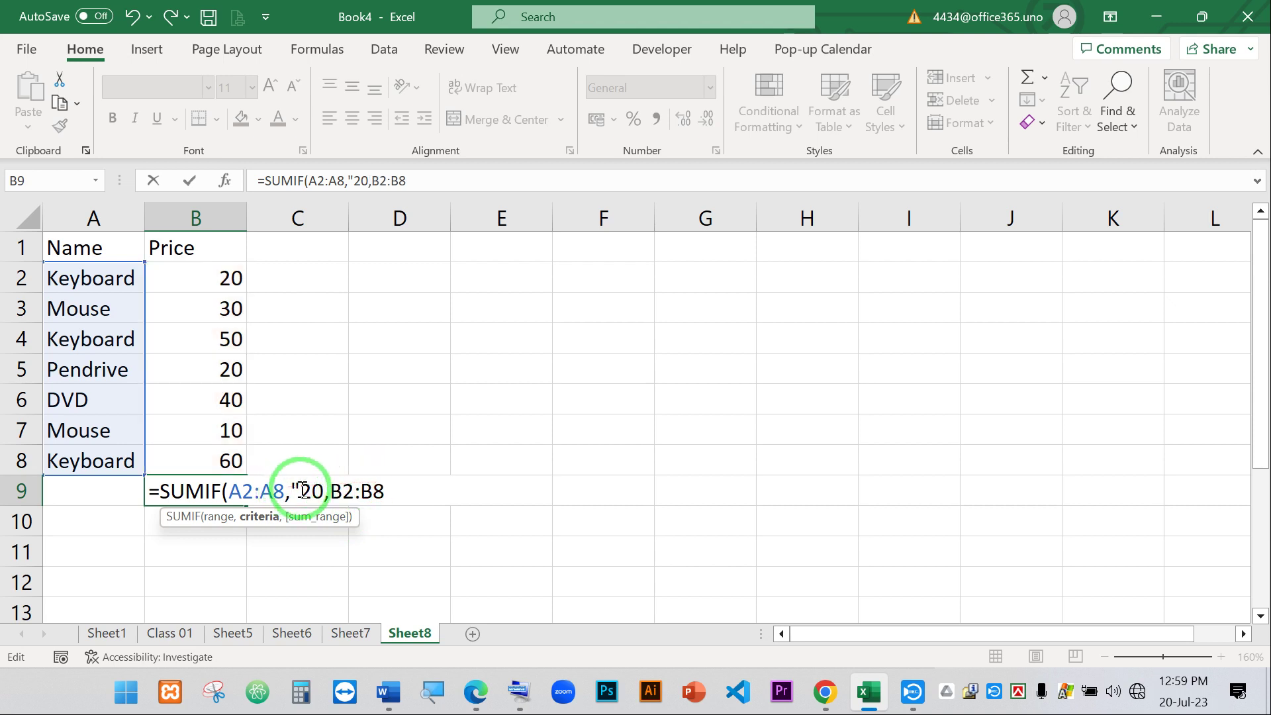
{"action": "key", "text": "Delete"}
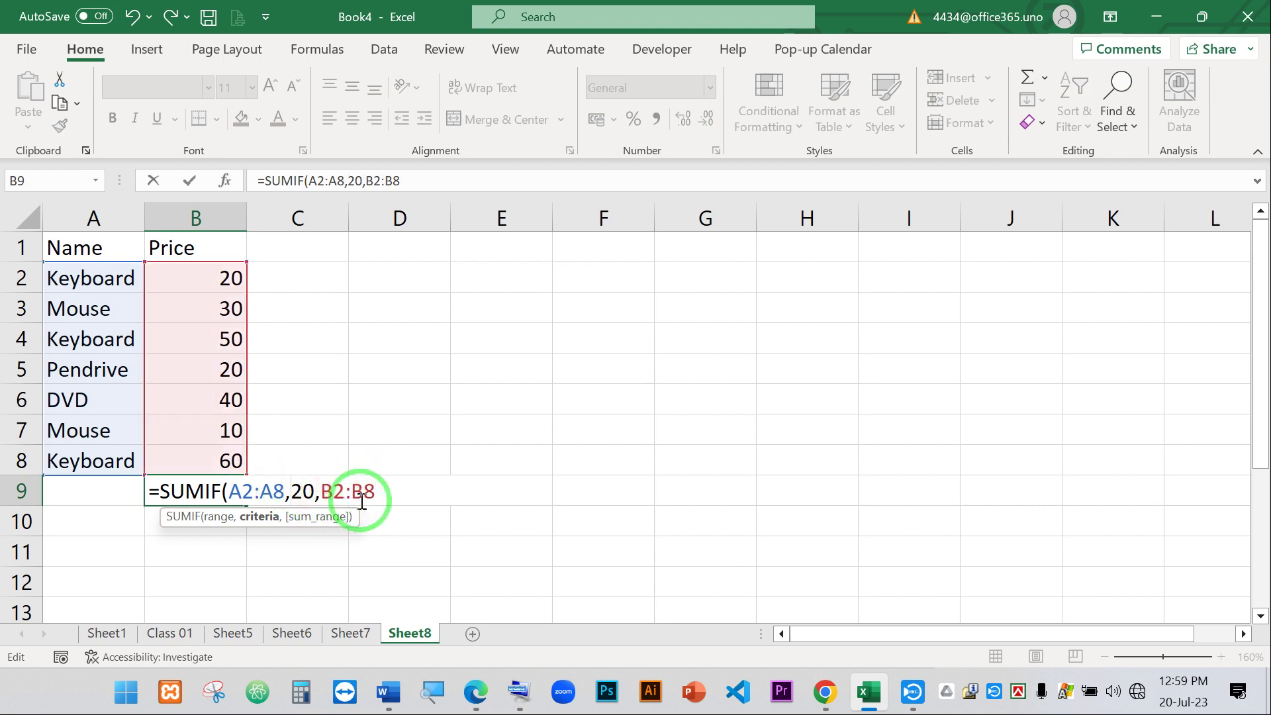
- Replace the 20 criterion with "Keyboard" in double quotes
{"action": "left_click_drag", "start_coordinate": [291, 491], "coordinate": [316, 493]}
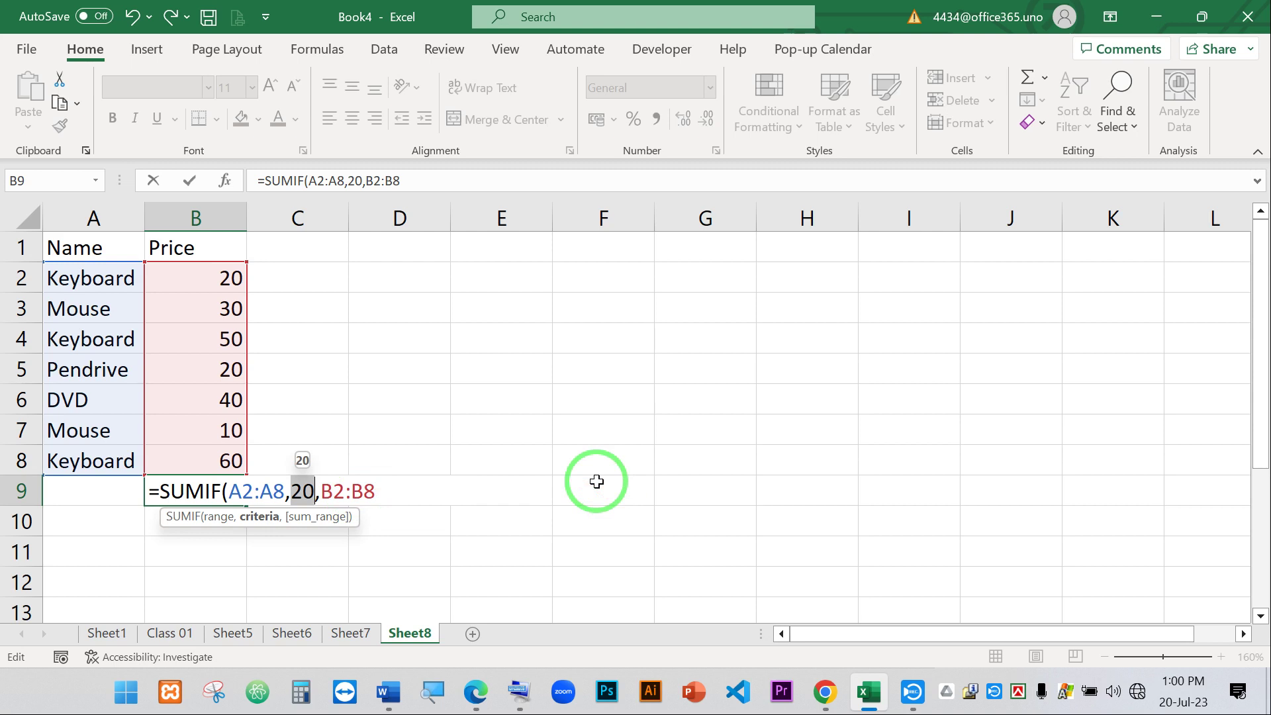
{"action": "type", "text": "'"}
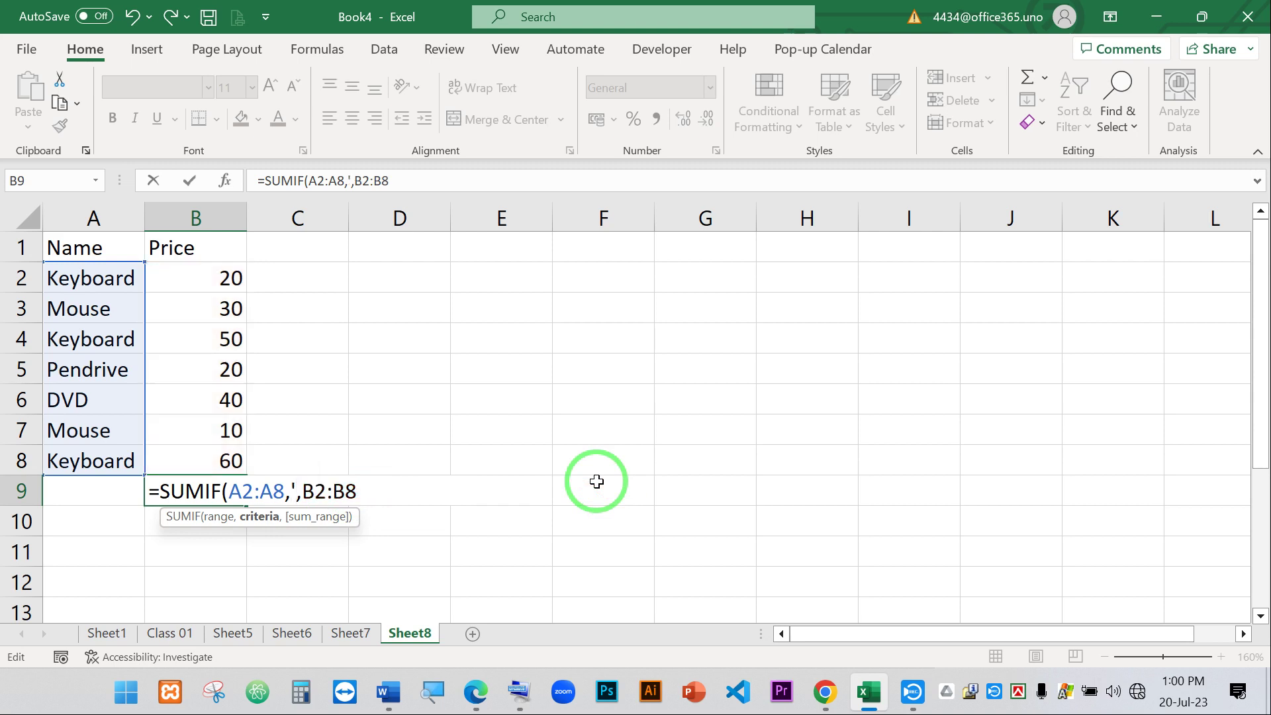
{"action": "type", "text": "'"}
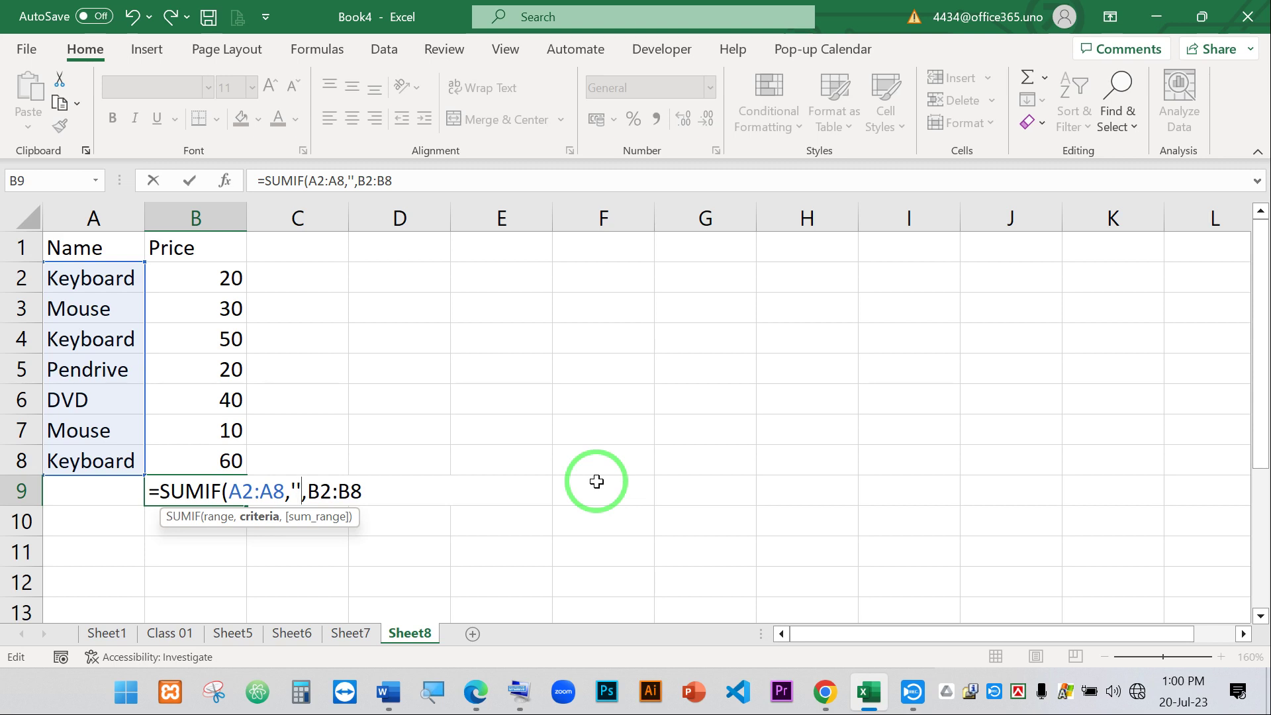
{"action": "key", "text": "BackSpace"}
{"action": "key", "text": "BackSpace"}
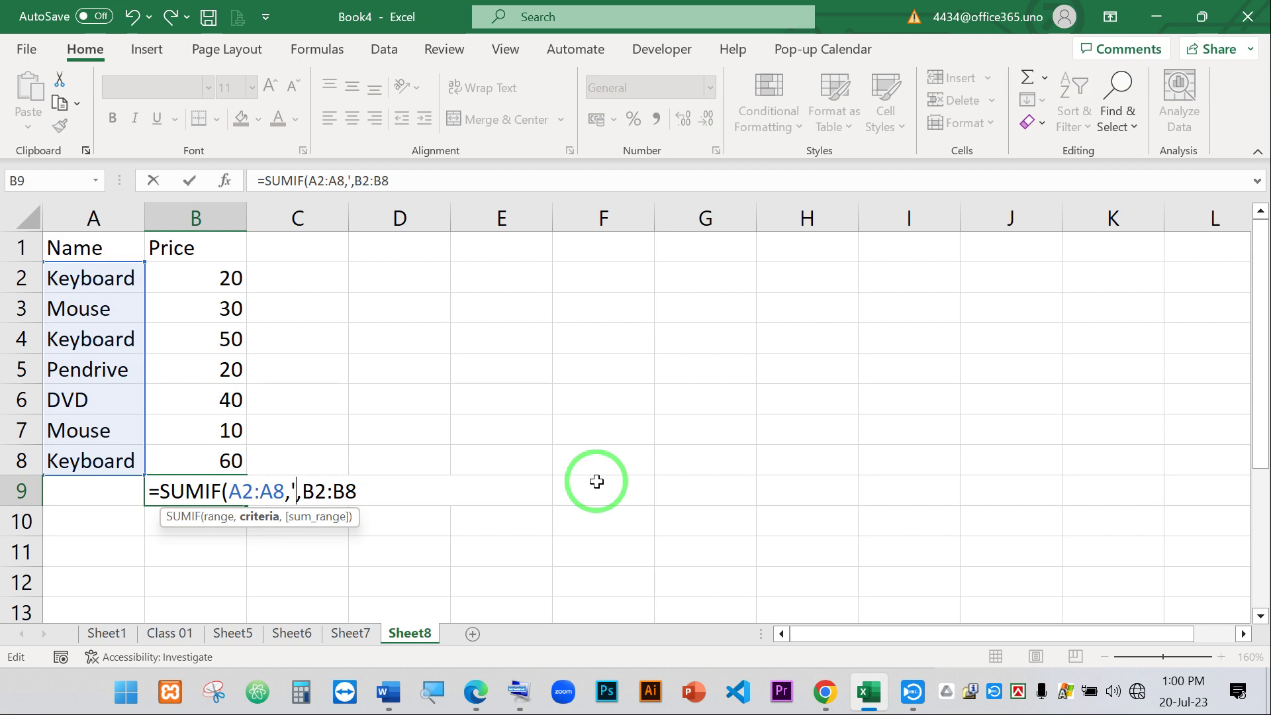
{"action": "type", "text": "\""}
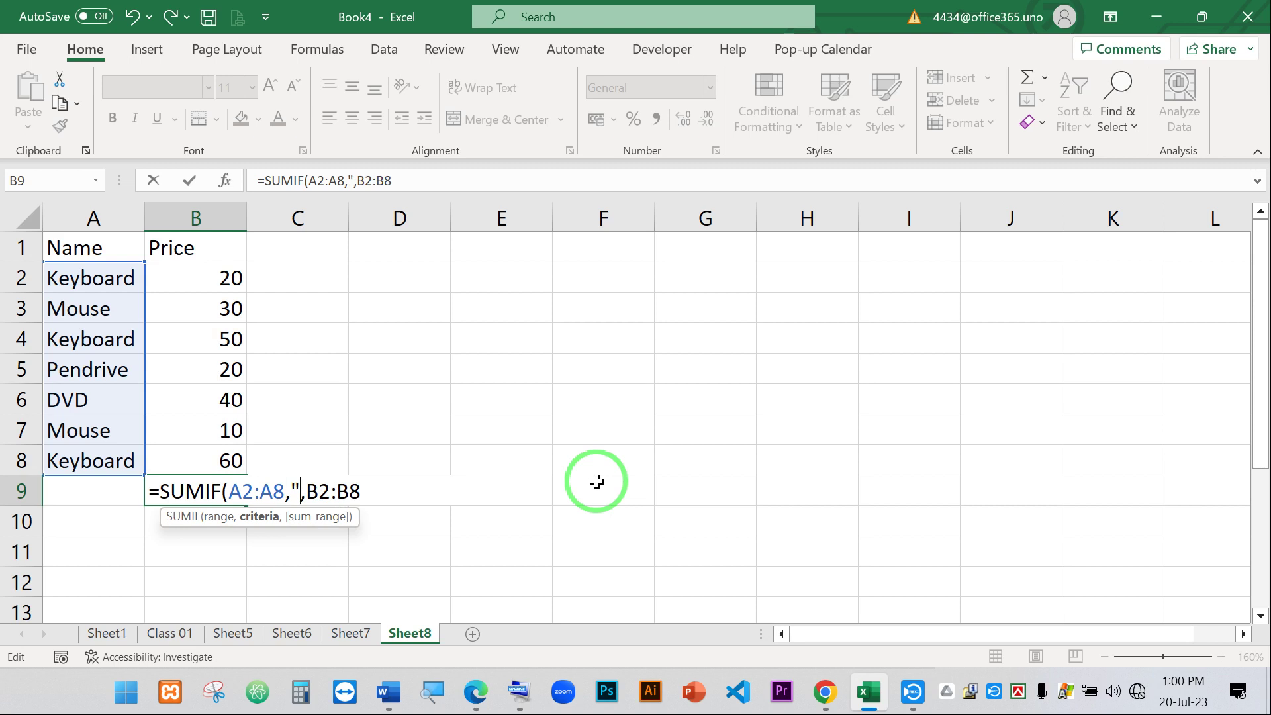
{"action": "type", "text": "Keyboard"}
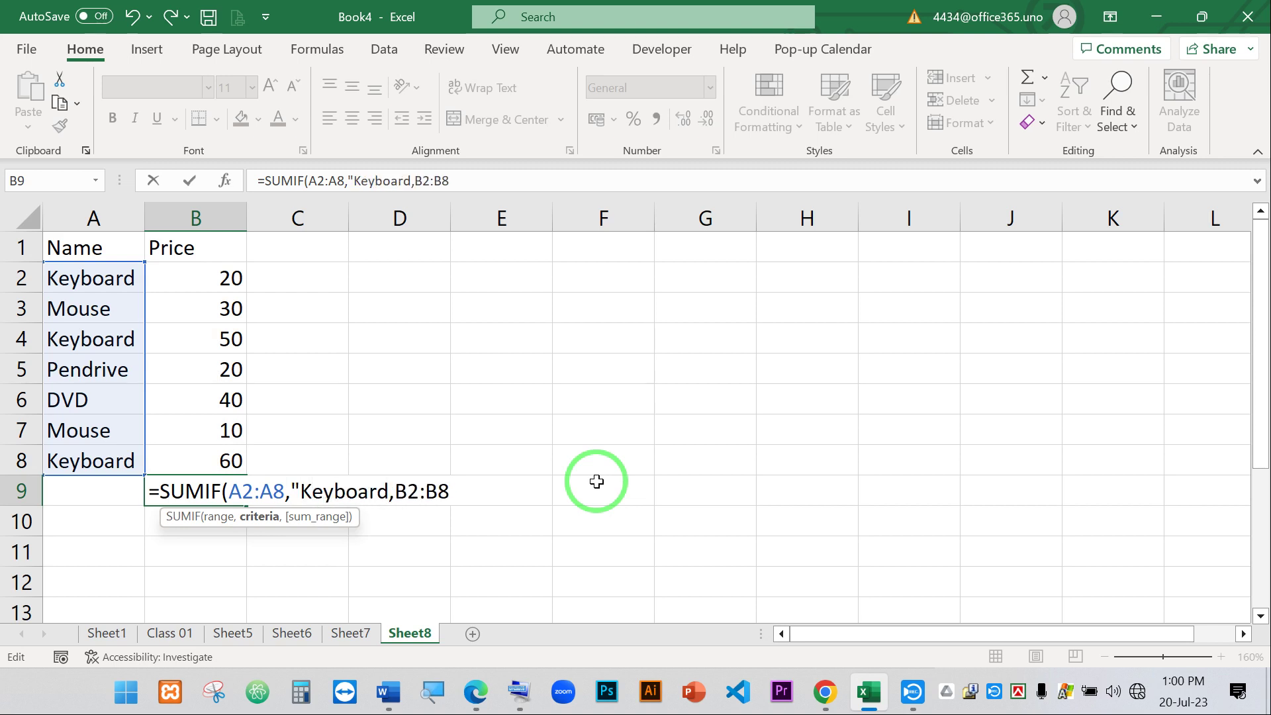
{"action": "type", "text": "\""}
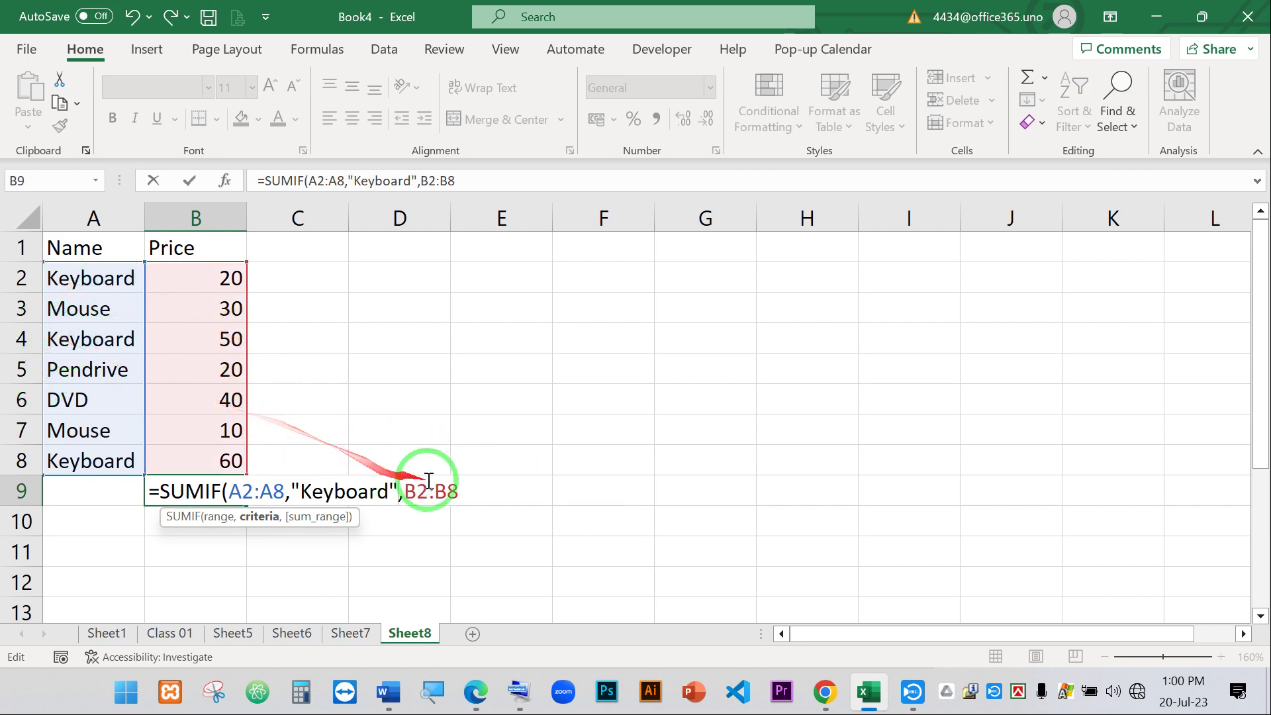
- Confirm B9's SUMIF formula showing 130, and check the Keyboard prices in B2, B4 and B8
{"action": "key", "text": "Return"}
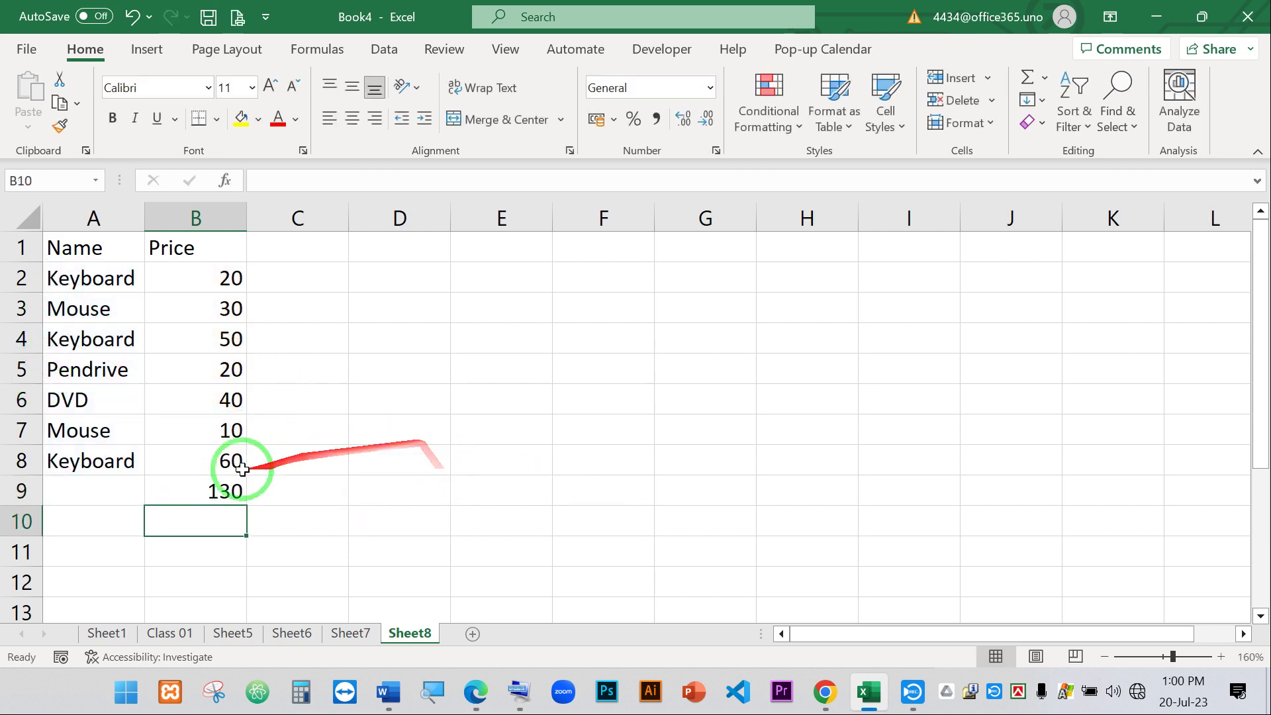
{"action": "left_click", "coordinate": [227, 276]}
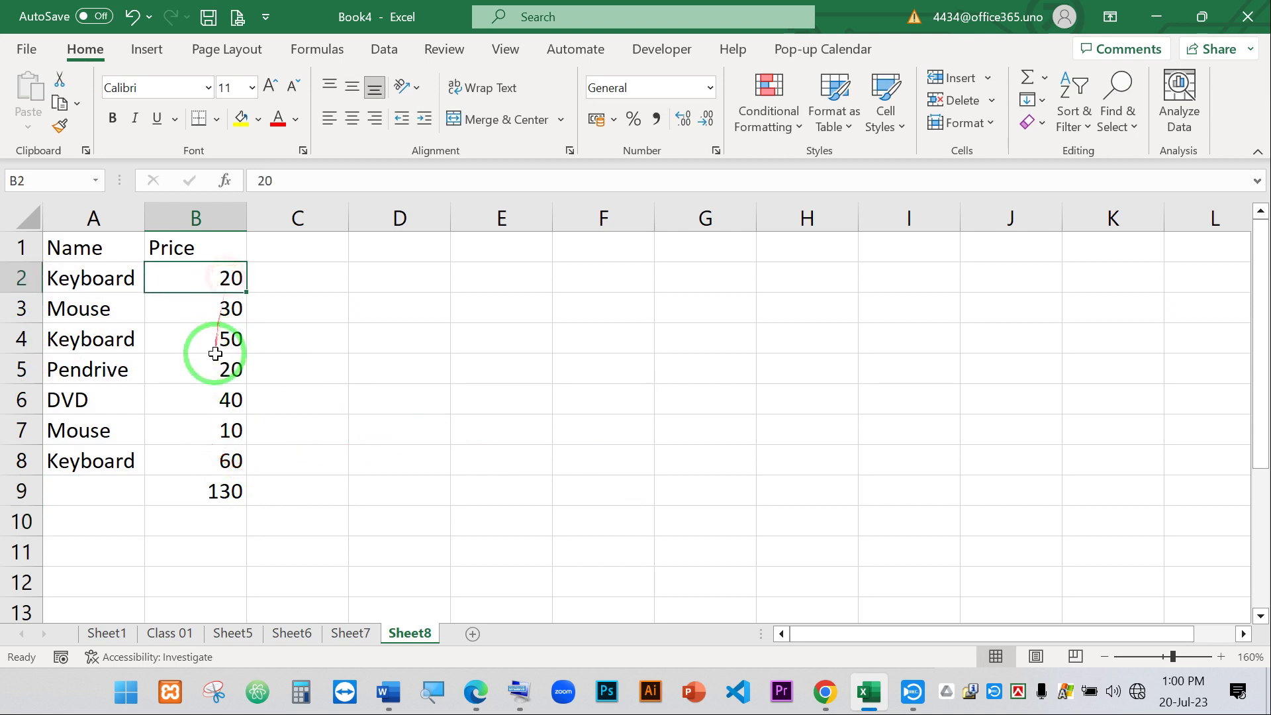
{"action": "left_click", "coordinate": [217, 339]}
{"action": "left_click", "coordinate": [225, 277]}
{"action": "left_click", "coordinate": [227, 459]}
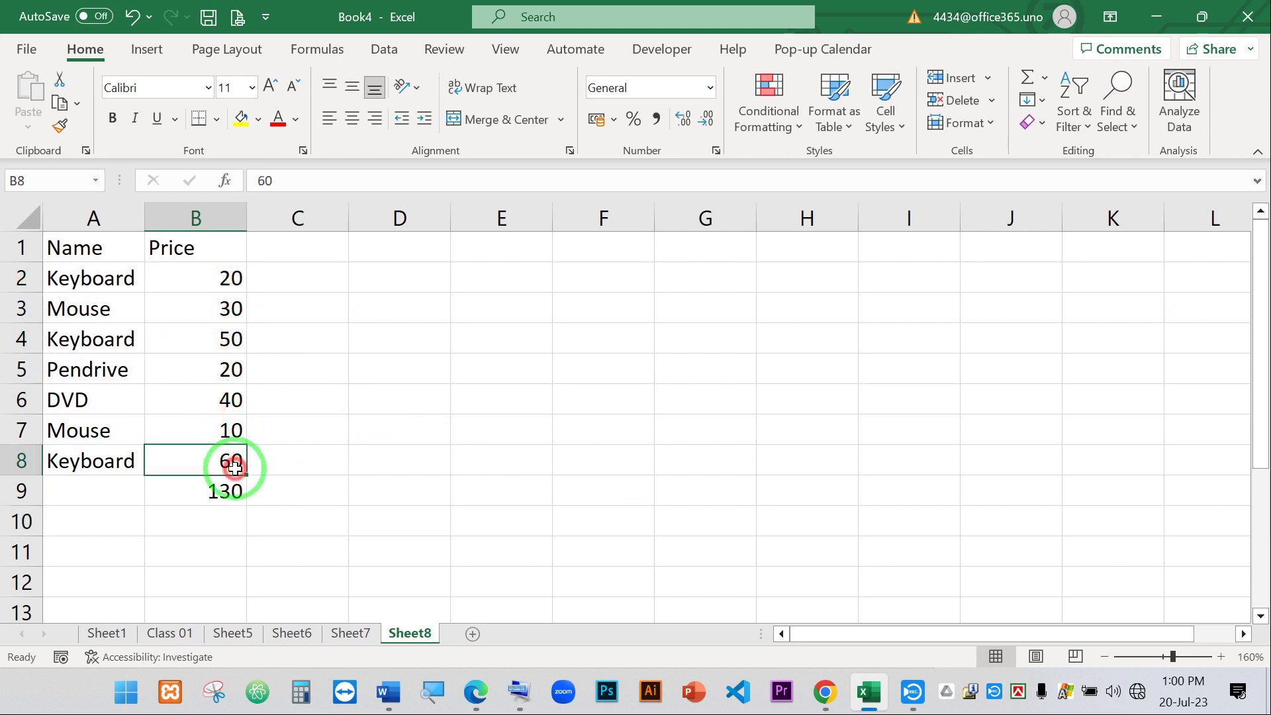
{"action": "left_click", "coordinate": [222, 493]}
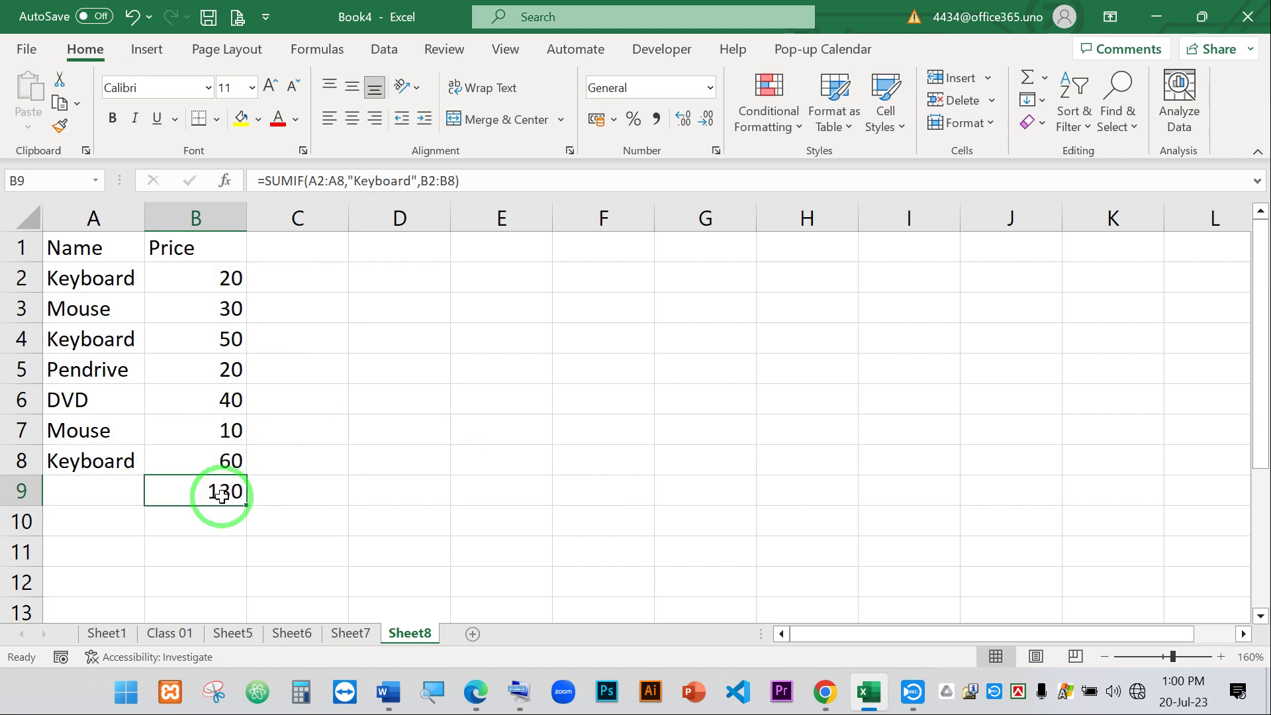
{"action": "left_click", "coordinate": [93, 278]}
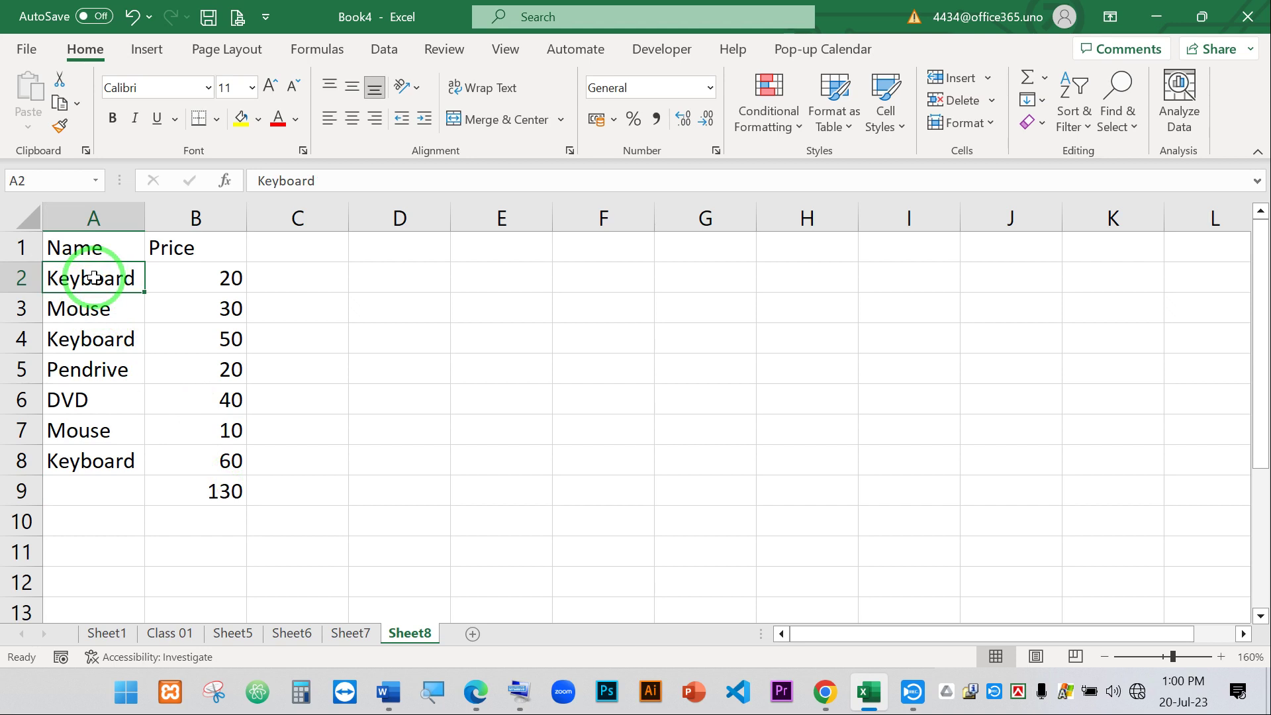
- Shorten A2's name to Key, then undo to restore Keyboard
{"action": "double_click", "coordinate": [92, 278]}
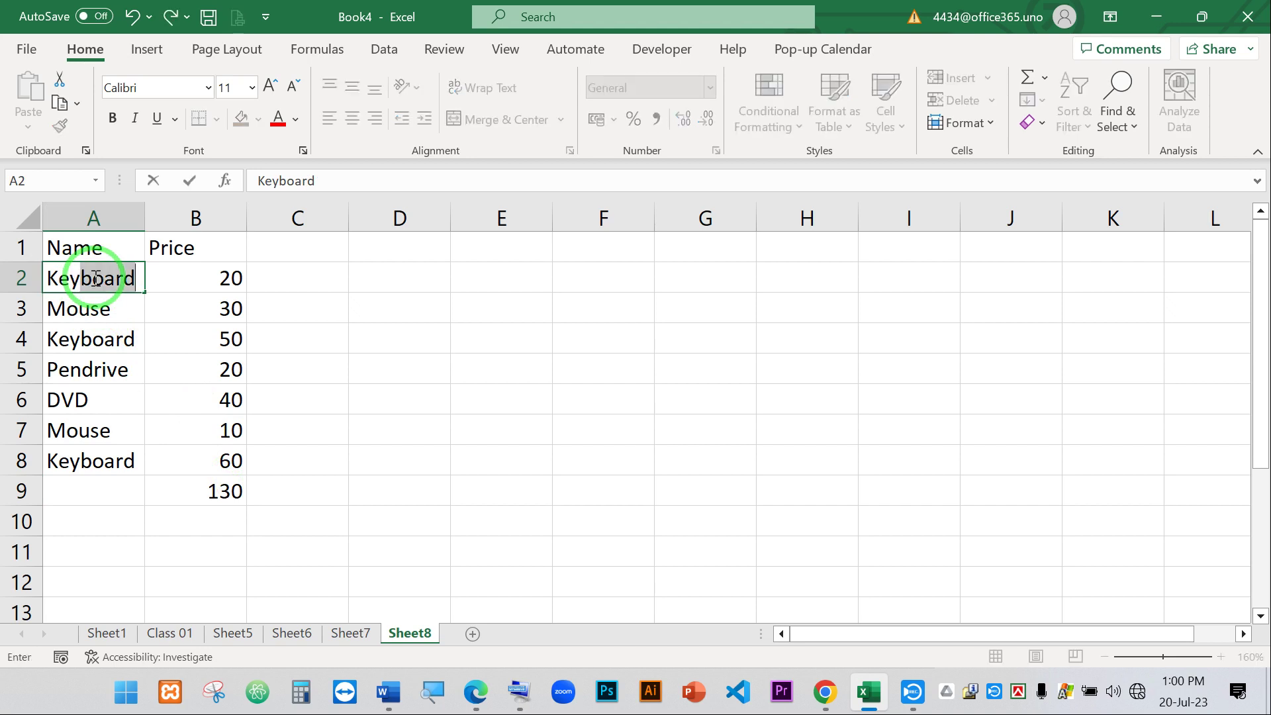
{"action": "key", "text": "BackSpace"}
{"action": "key", "text": "Return"}
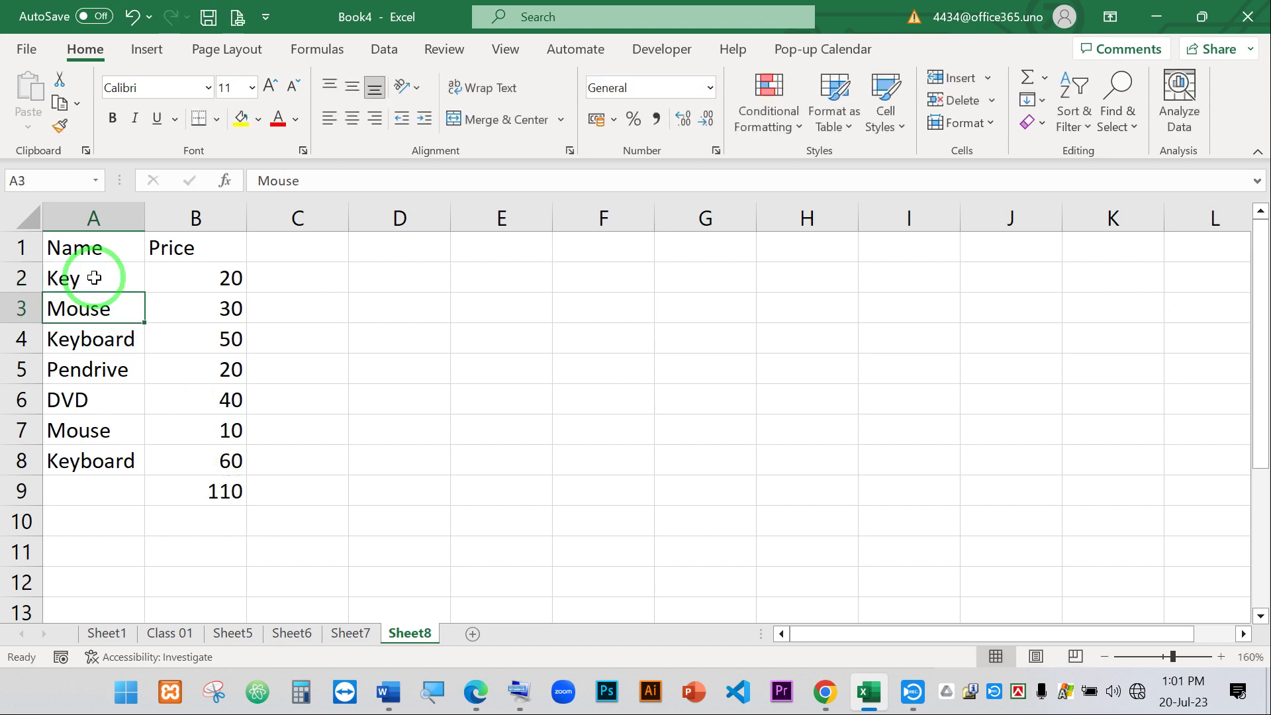
{"action": "key", "text": "ctrl+z"}
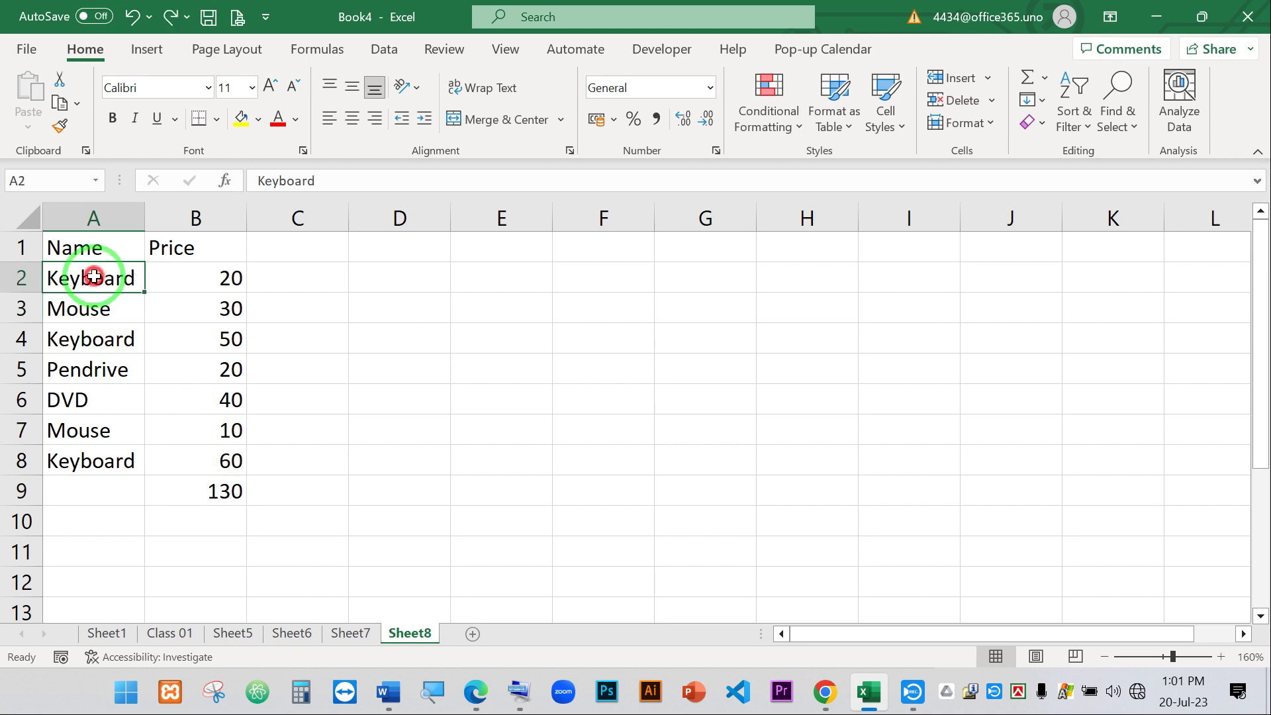
- Delete the 'a' in A2 to misspell it Keybord, dropping B9's total to 110
{"action": "double_click", "coordinate": [99, 277]}
{"action": "left_click_drag", "start_coordinate": [113, 277], "coordinate": [104, 277]}
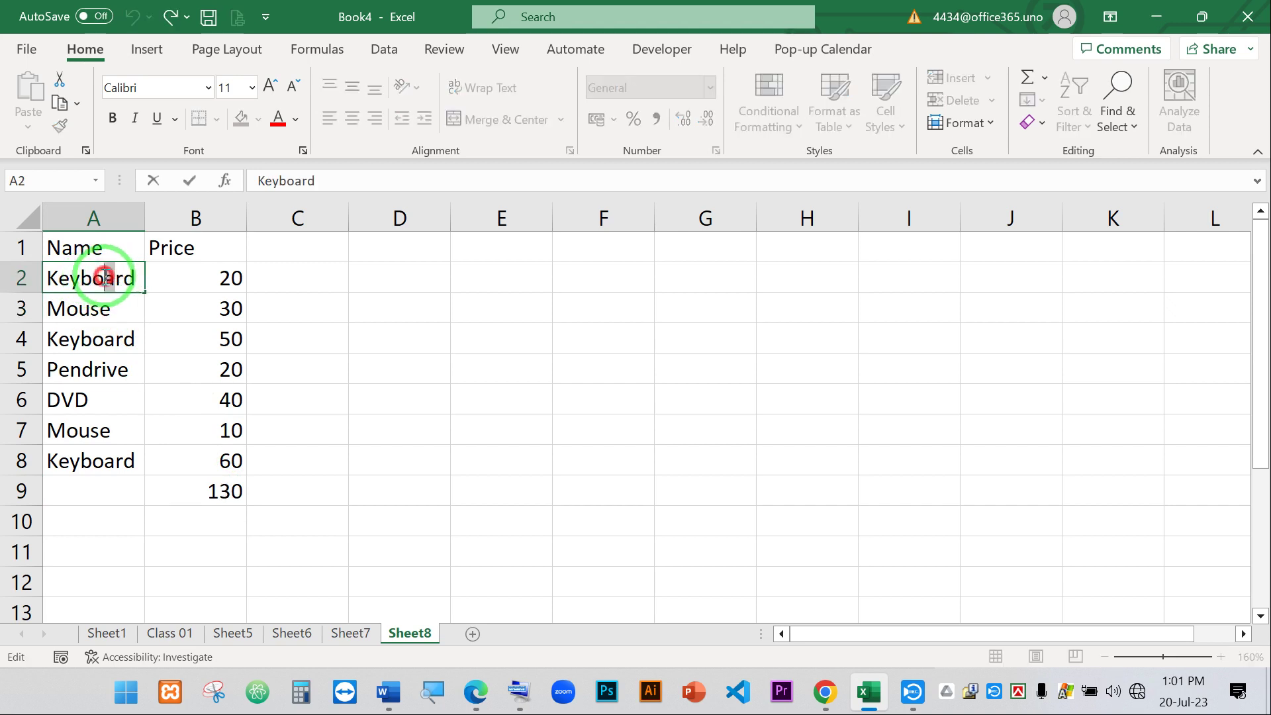
{"action": "key", "text": "BackSpace"}
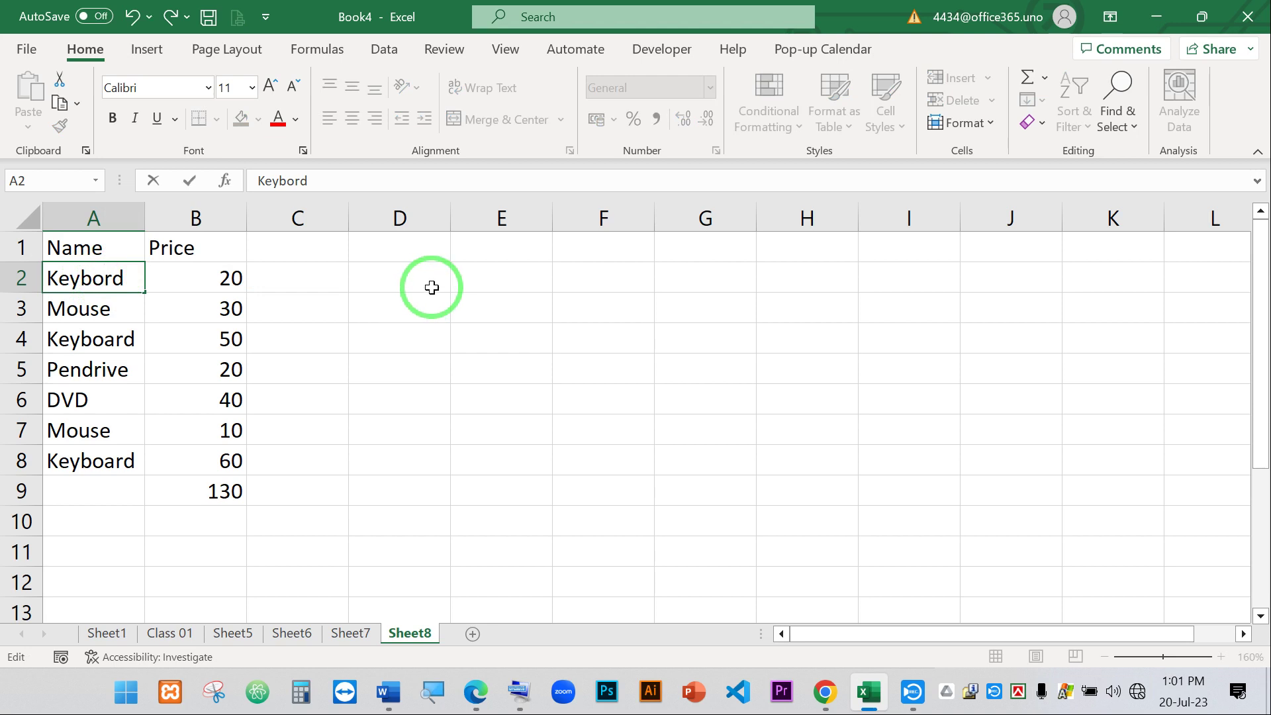
{"action": "key", "text": "Return"}
{"action": "mouse_move", "coordinate": [427, 290]}
{"action": "left_mouse_down"}
{"action": "mouse_move", "coordinate": [397, 374]}
{"action": "mouse_move", "coordinate": [261, 487]}
{"action": "mouse_move", "coordinate": [230, 494]}
{"action": "left_mouse_up"}
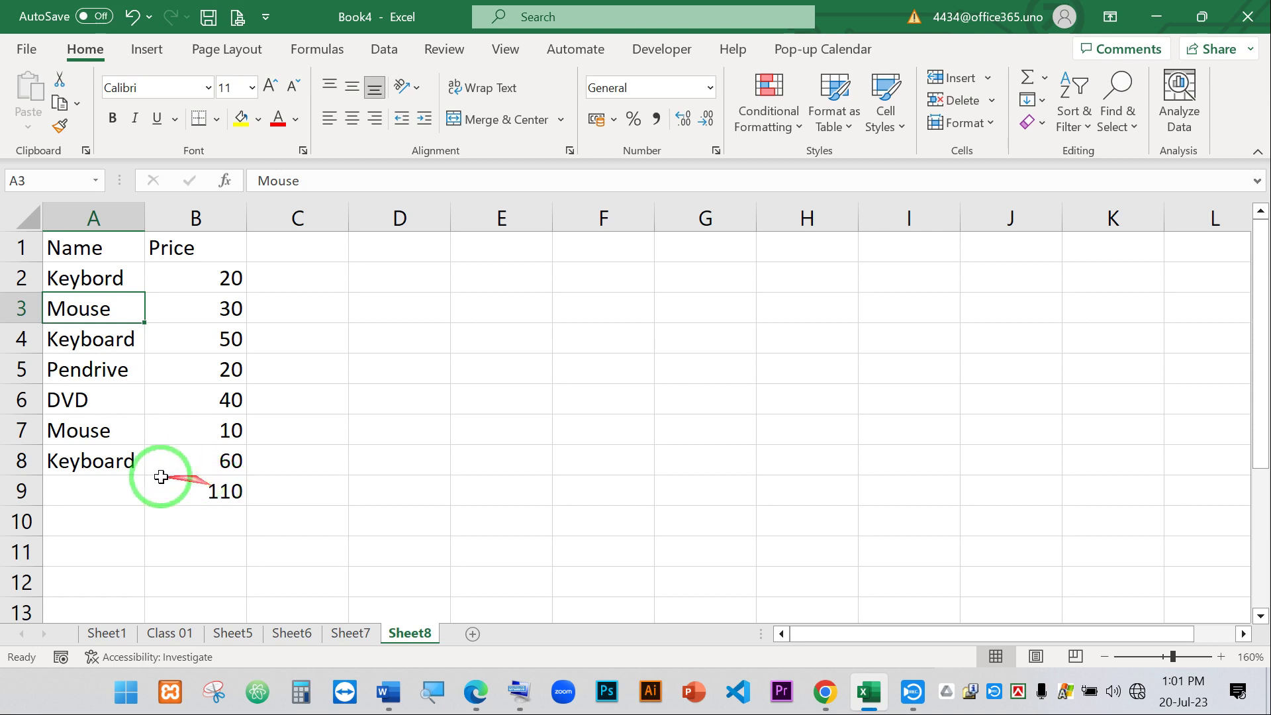
- Open B9's =SUMIF(A2:A8,"Keyboard",B2:B8) formula for editing and highlight its arguments
{"action": "left_click", "coordinate": [221, 483]}
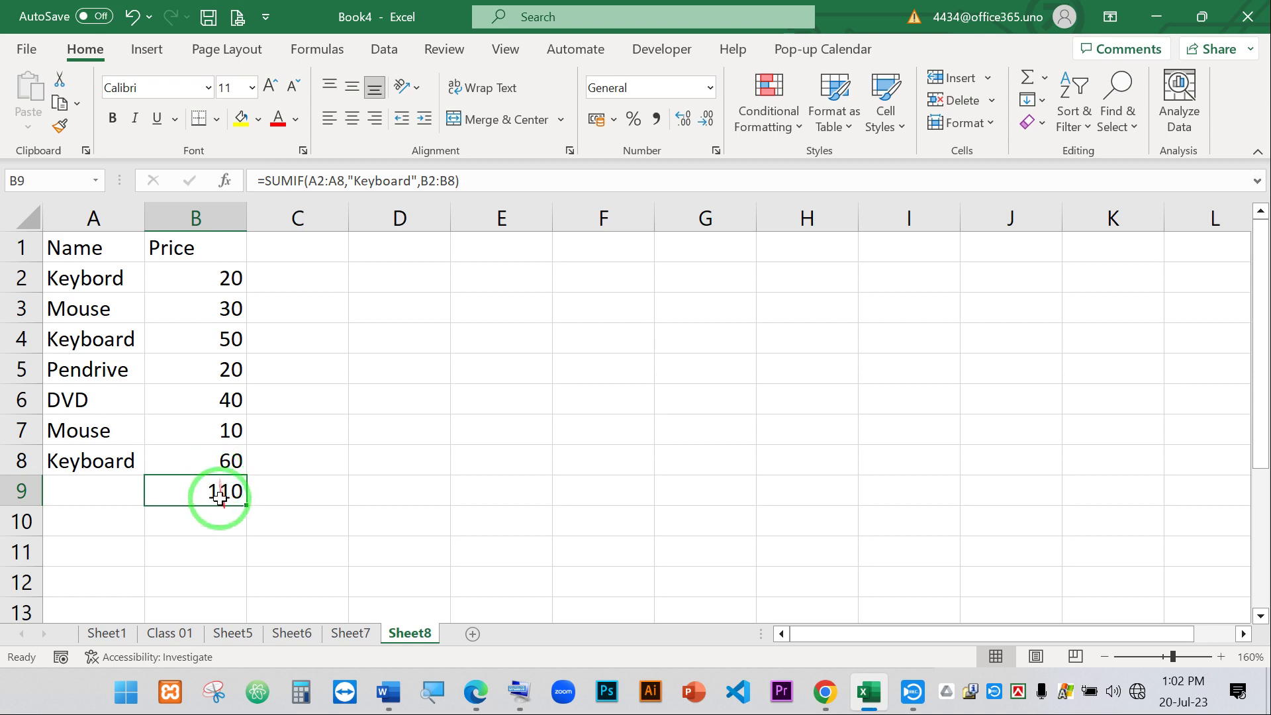
{"action": "double_click", "coordinate": [218, 486]}
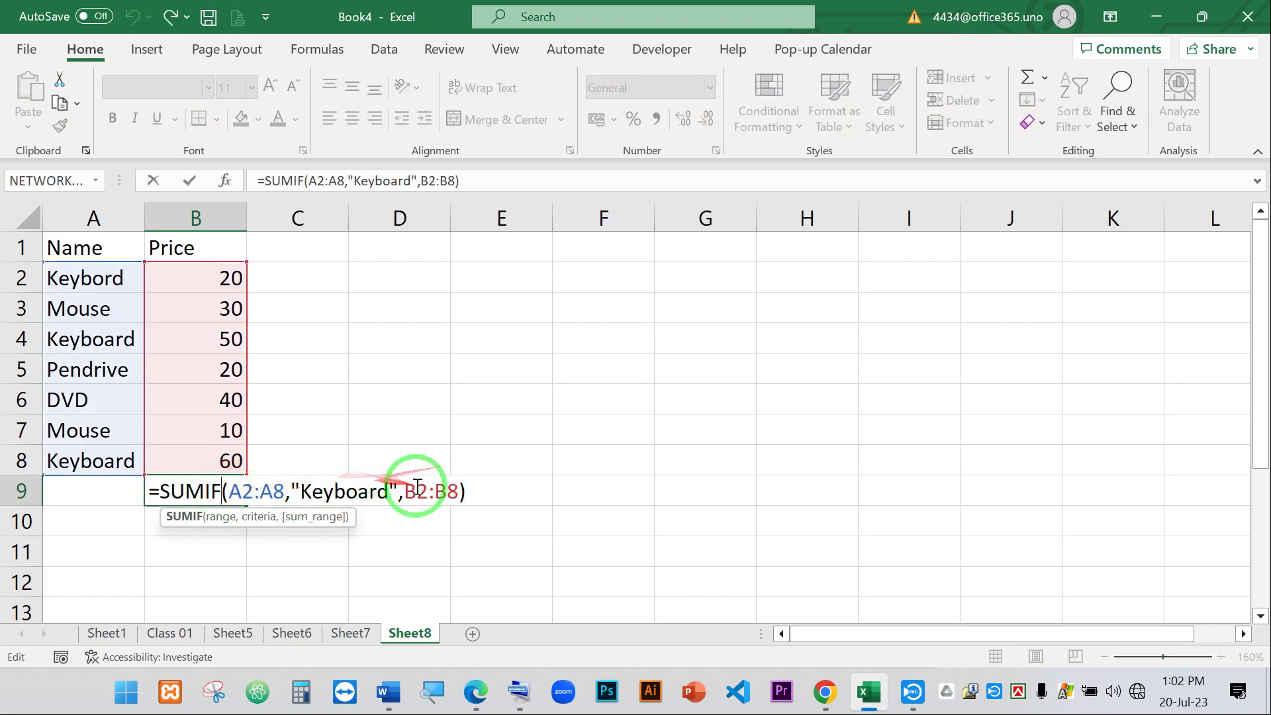
{"action": "left_click_drag", "start_coordinate": [465, 490], "coordinate": [161, 498]}
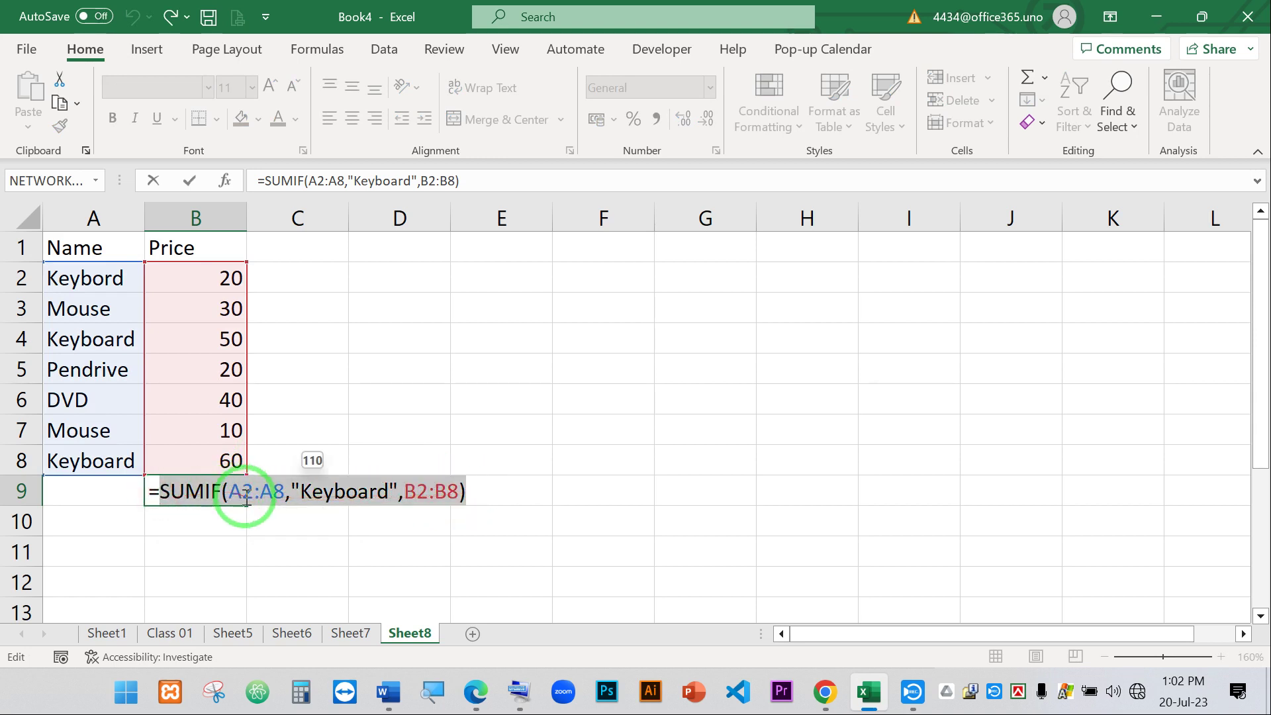
{"action": "left_click", "coordinate": [302, 493]}
{"action": "left_click", "coordinate": [493, 490]}
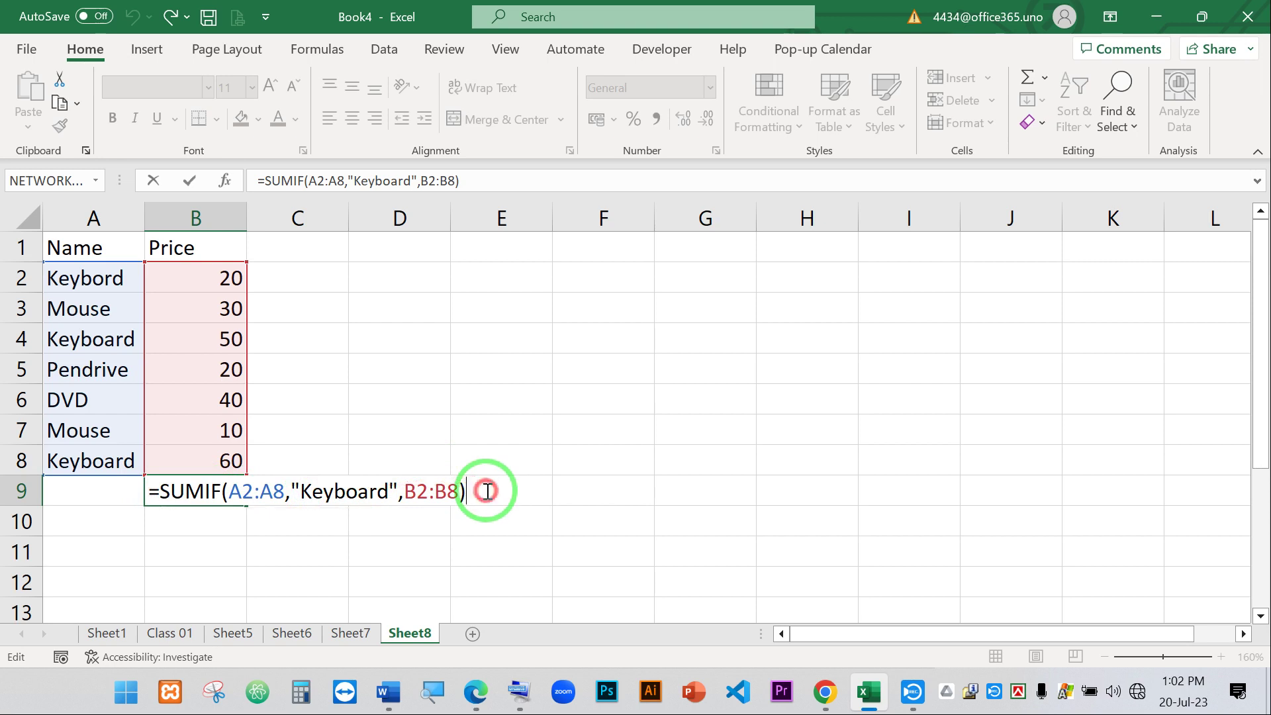